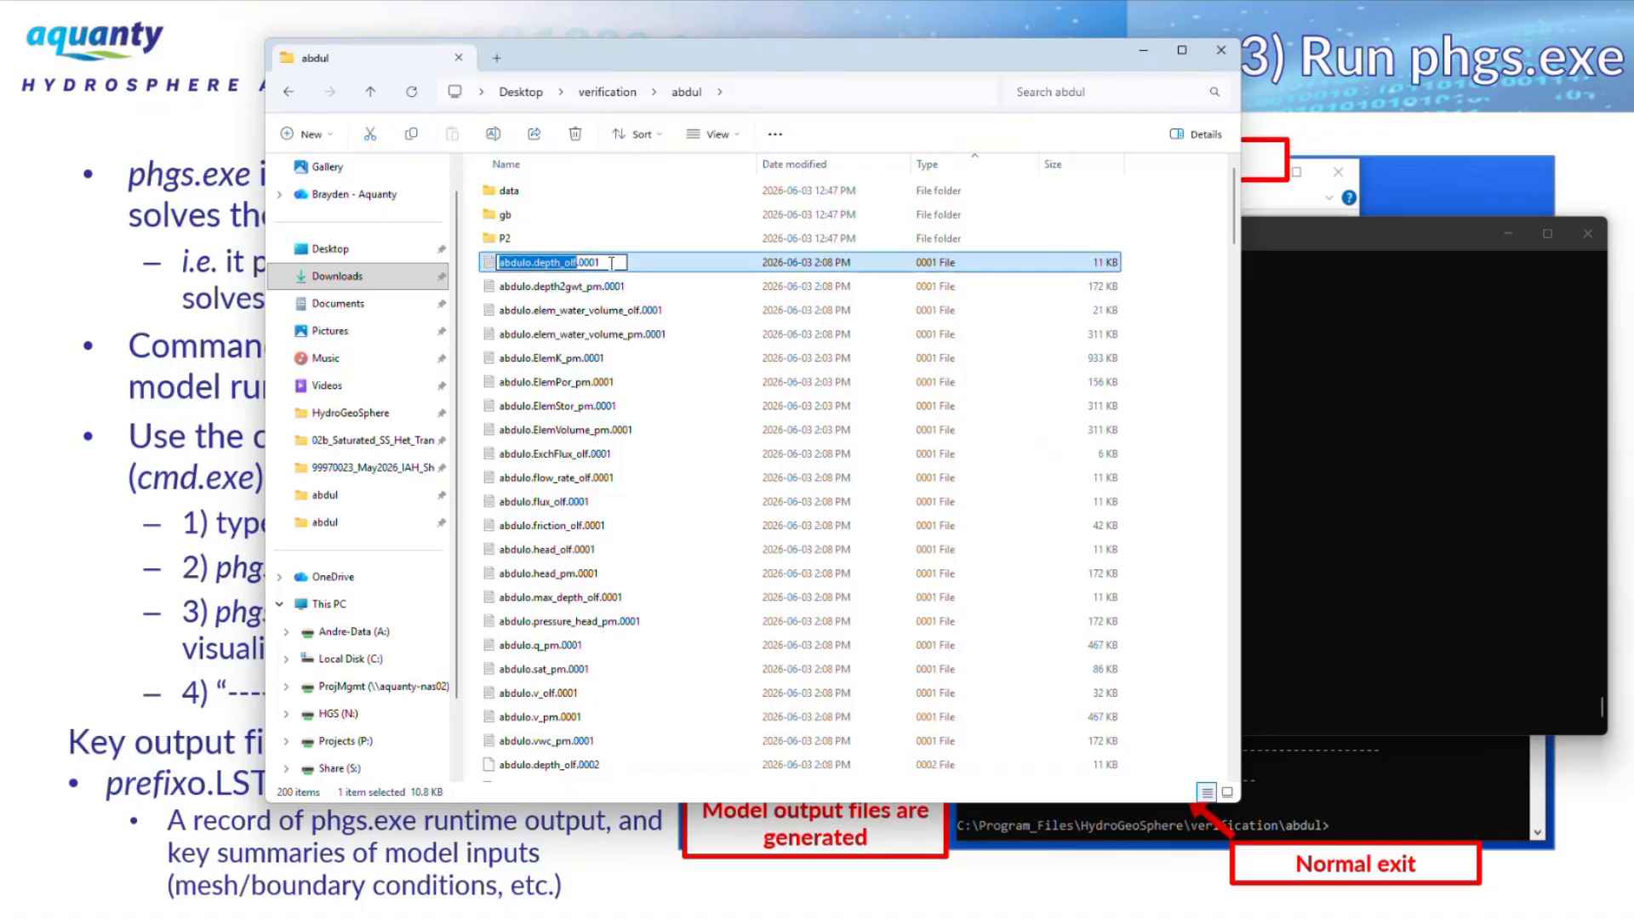
Select the 21 output files ending in .0001 for the first output time, then bring abdul.grok forward.
double_click(608, 264)
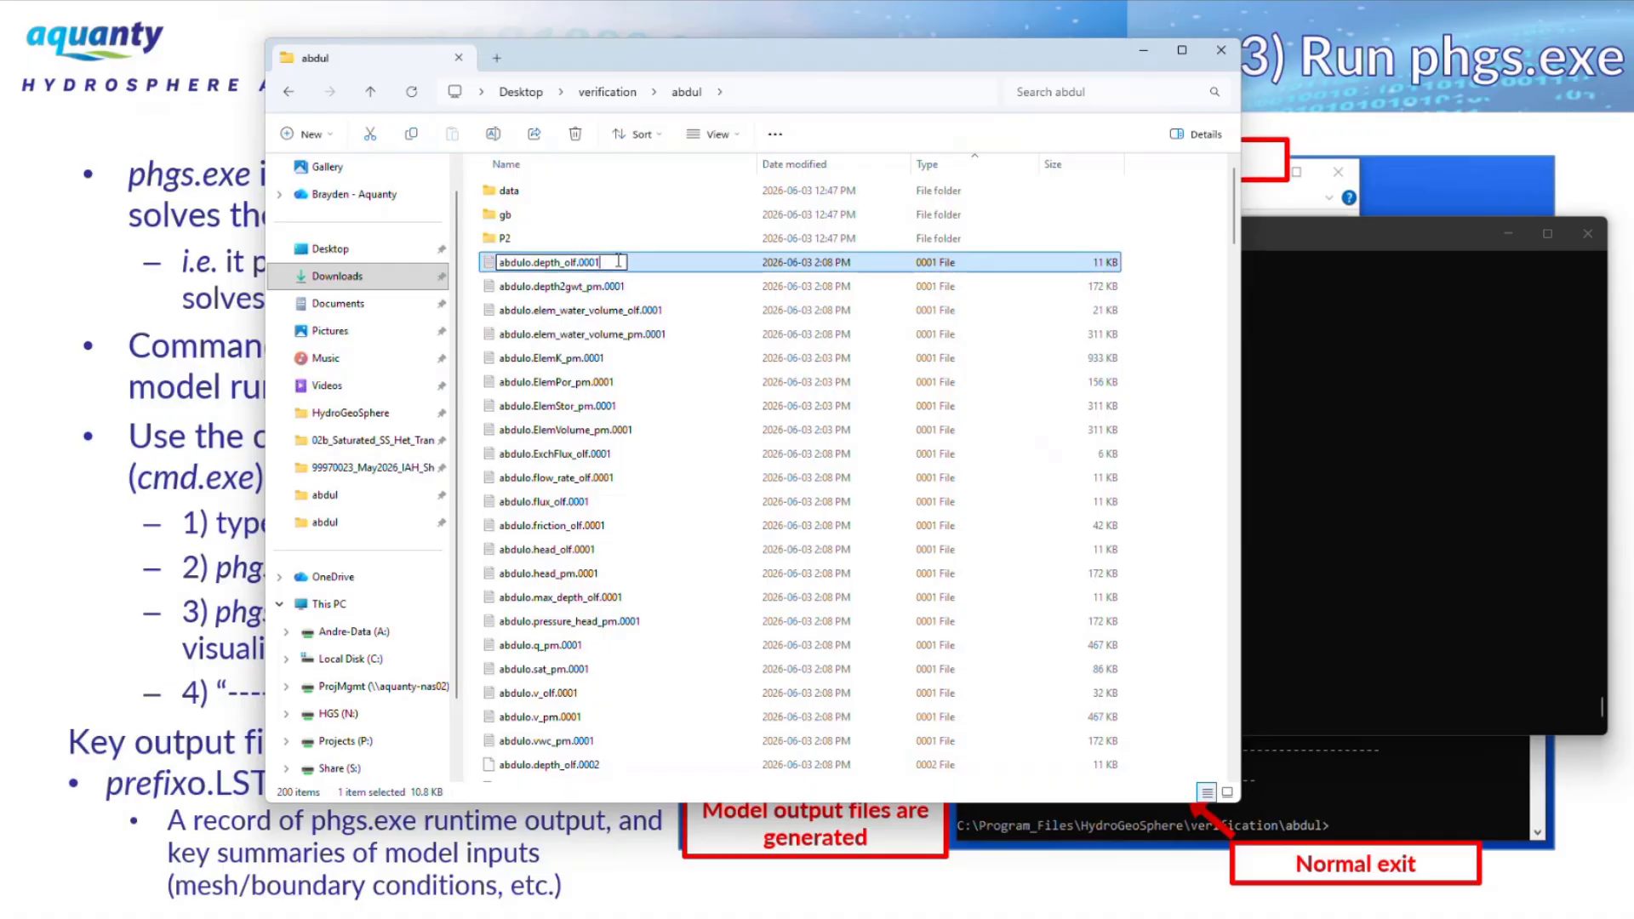
key(Escape)
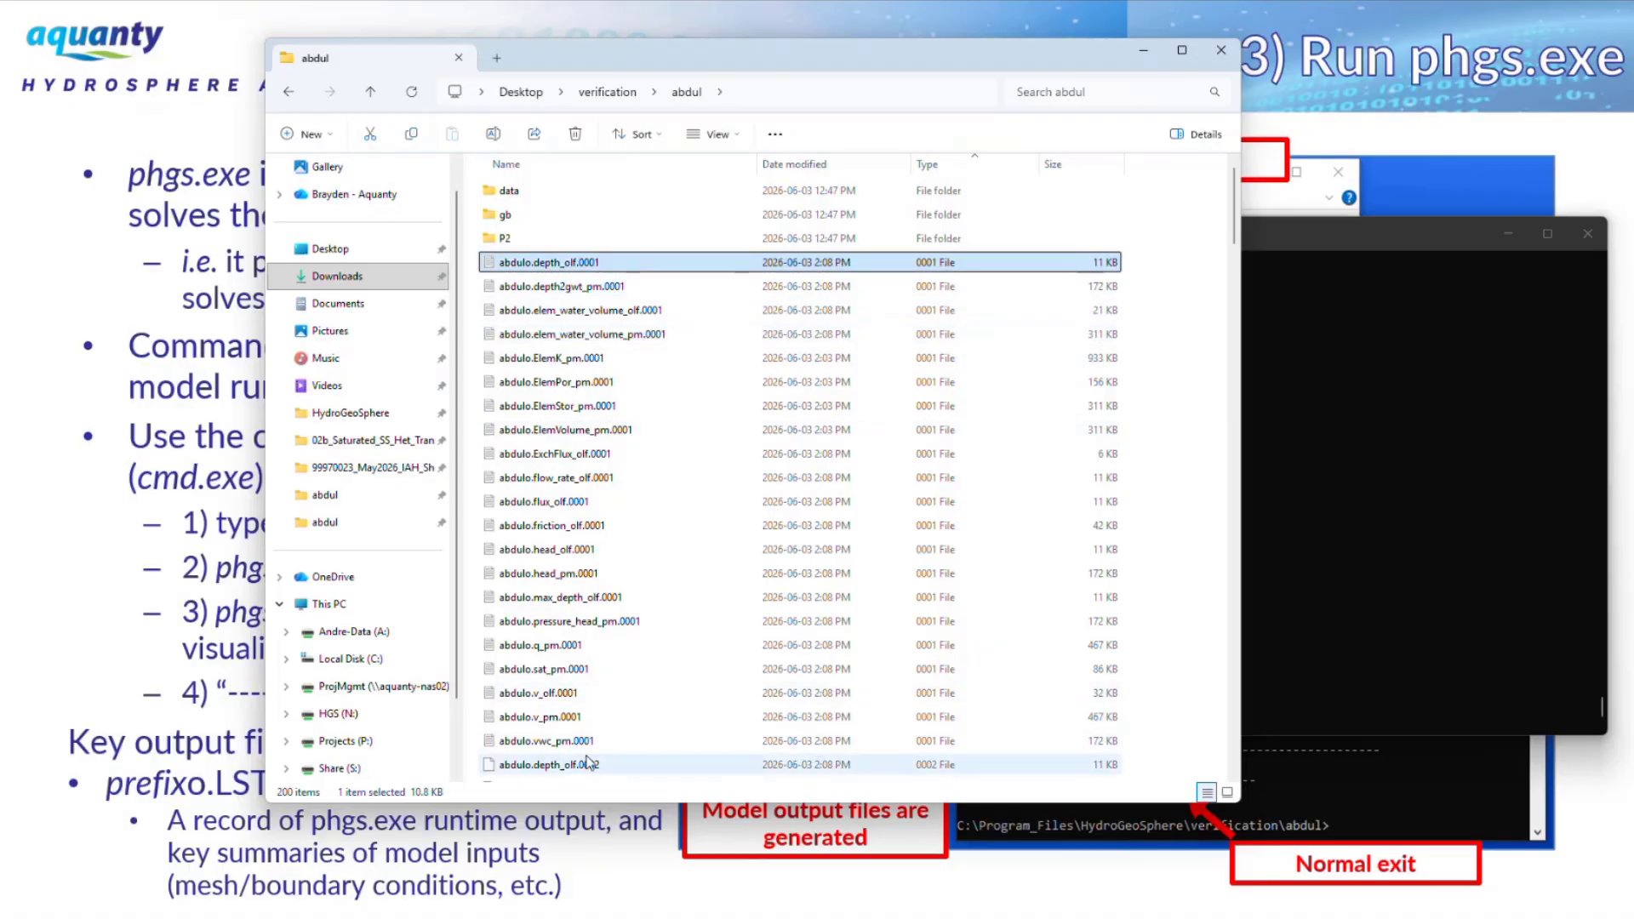
shift+click(732, 741)
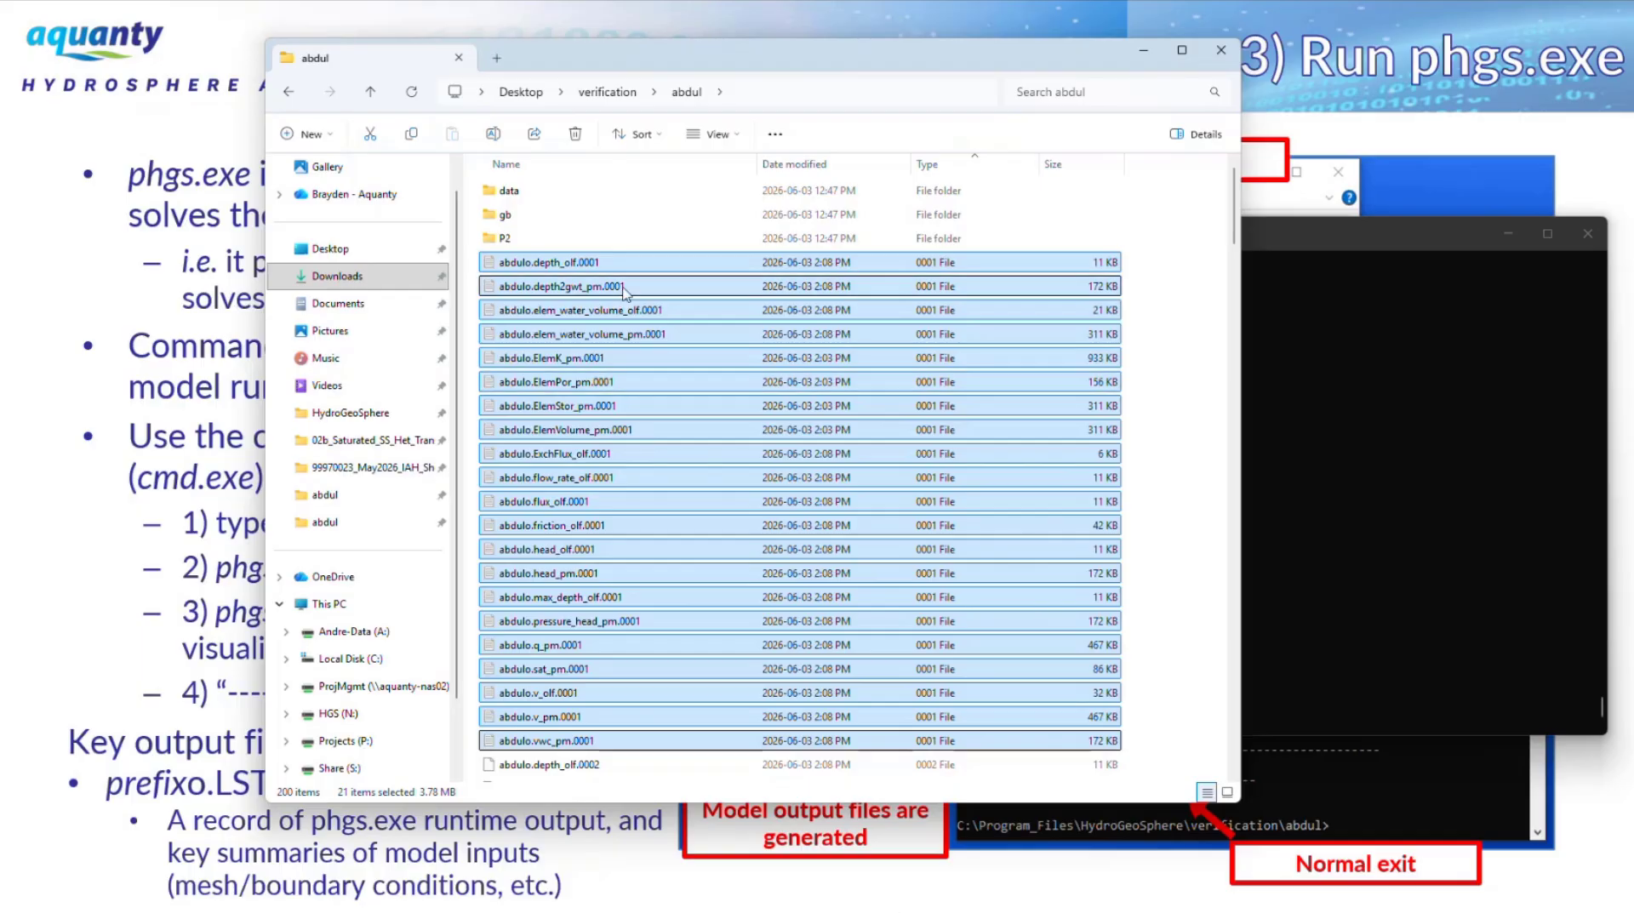
click(582, 264)
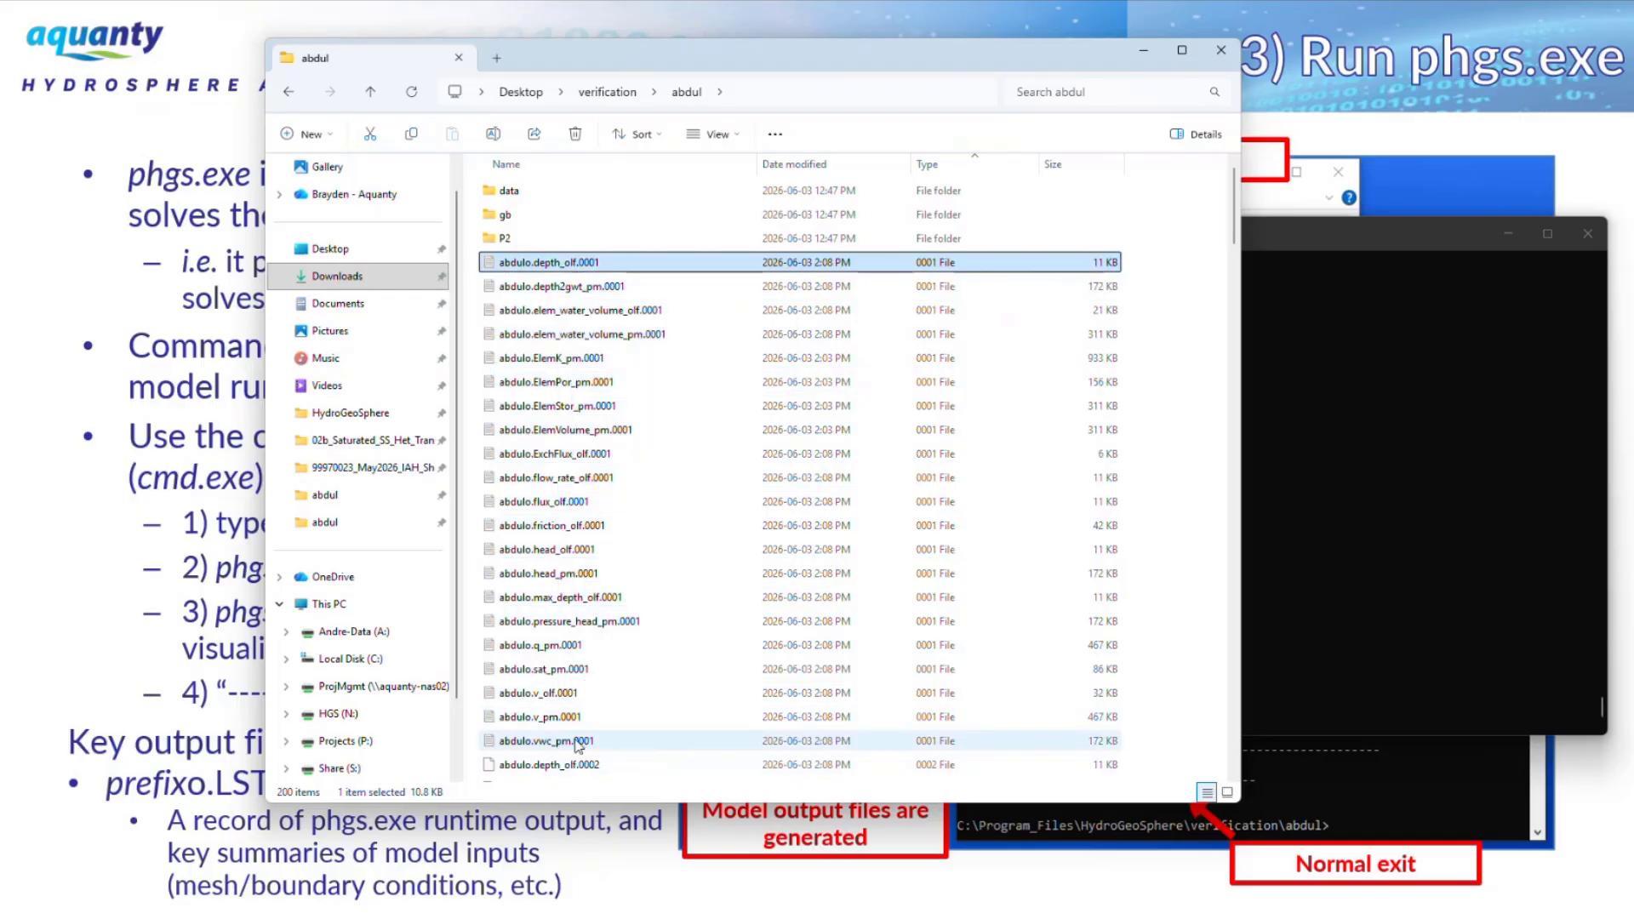
shift+click(581, 742)
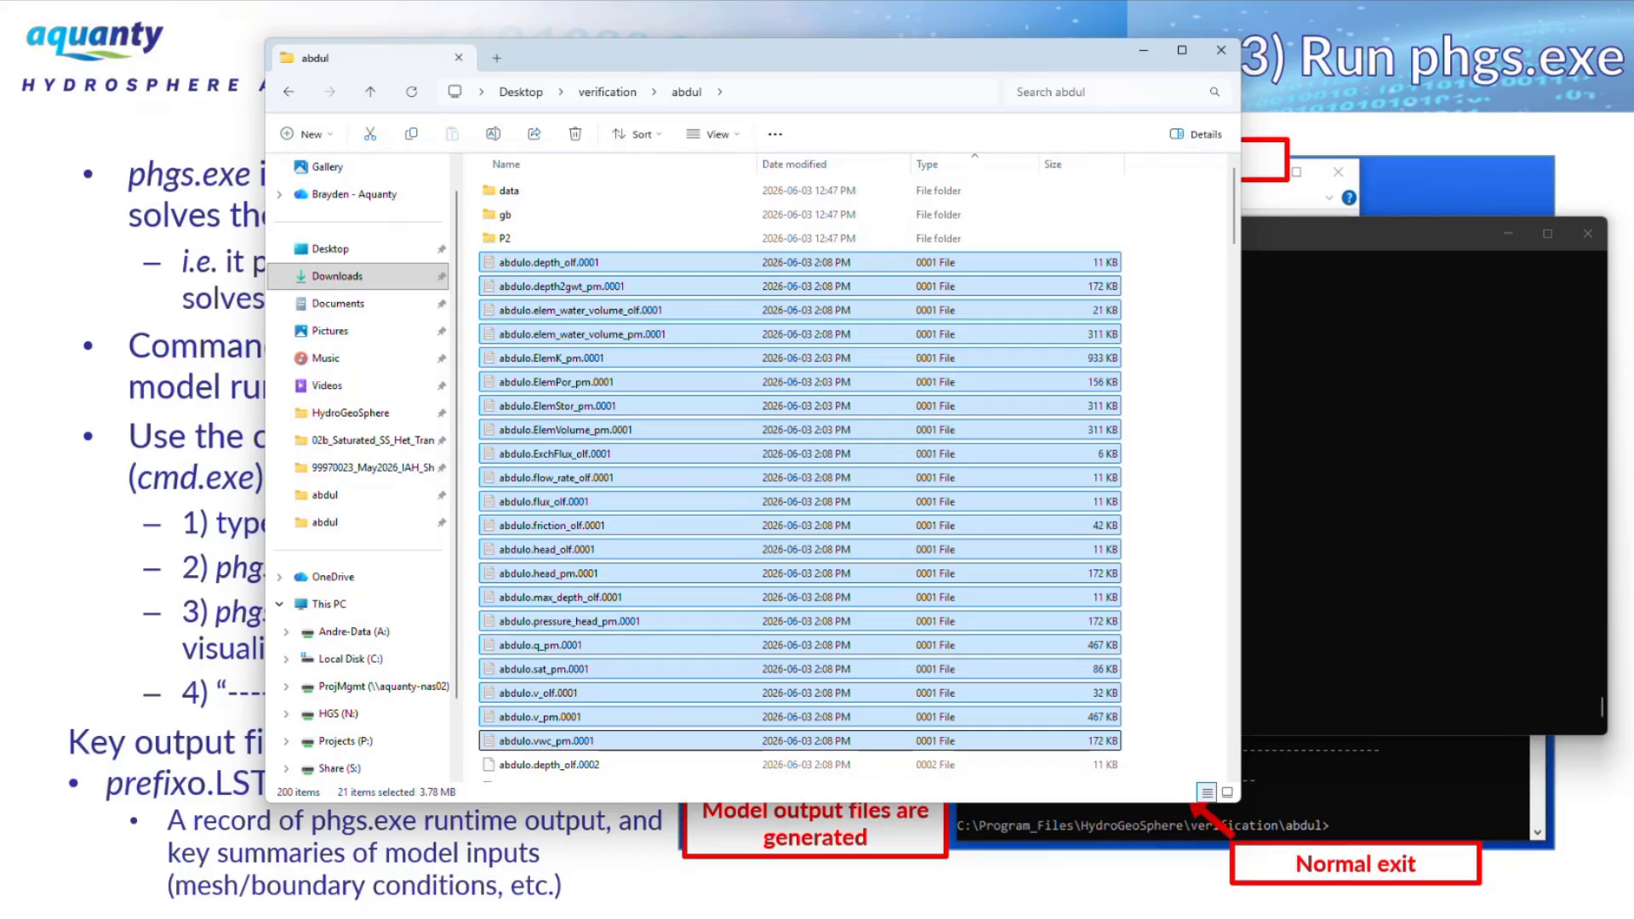
key(alt+Tab)
click(1580, 539)
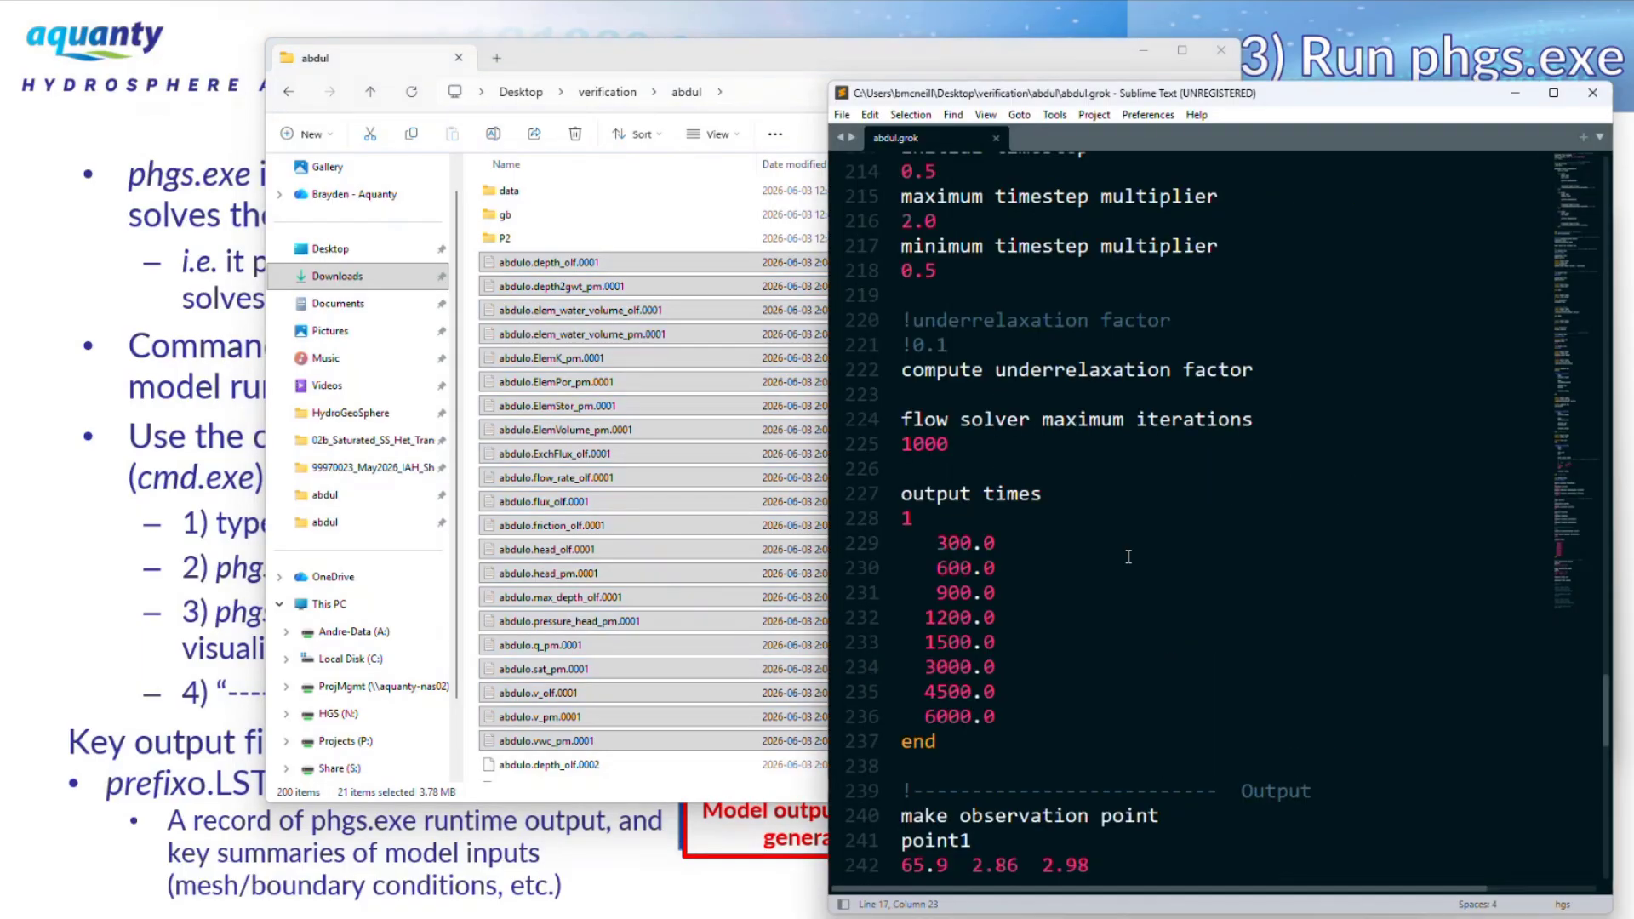
drag(915, 519, 894, 524)
click(919, 523)
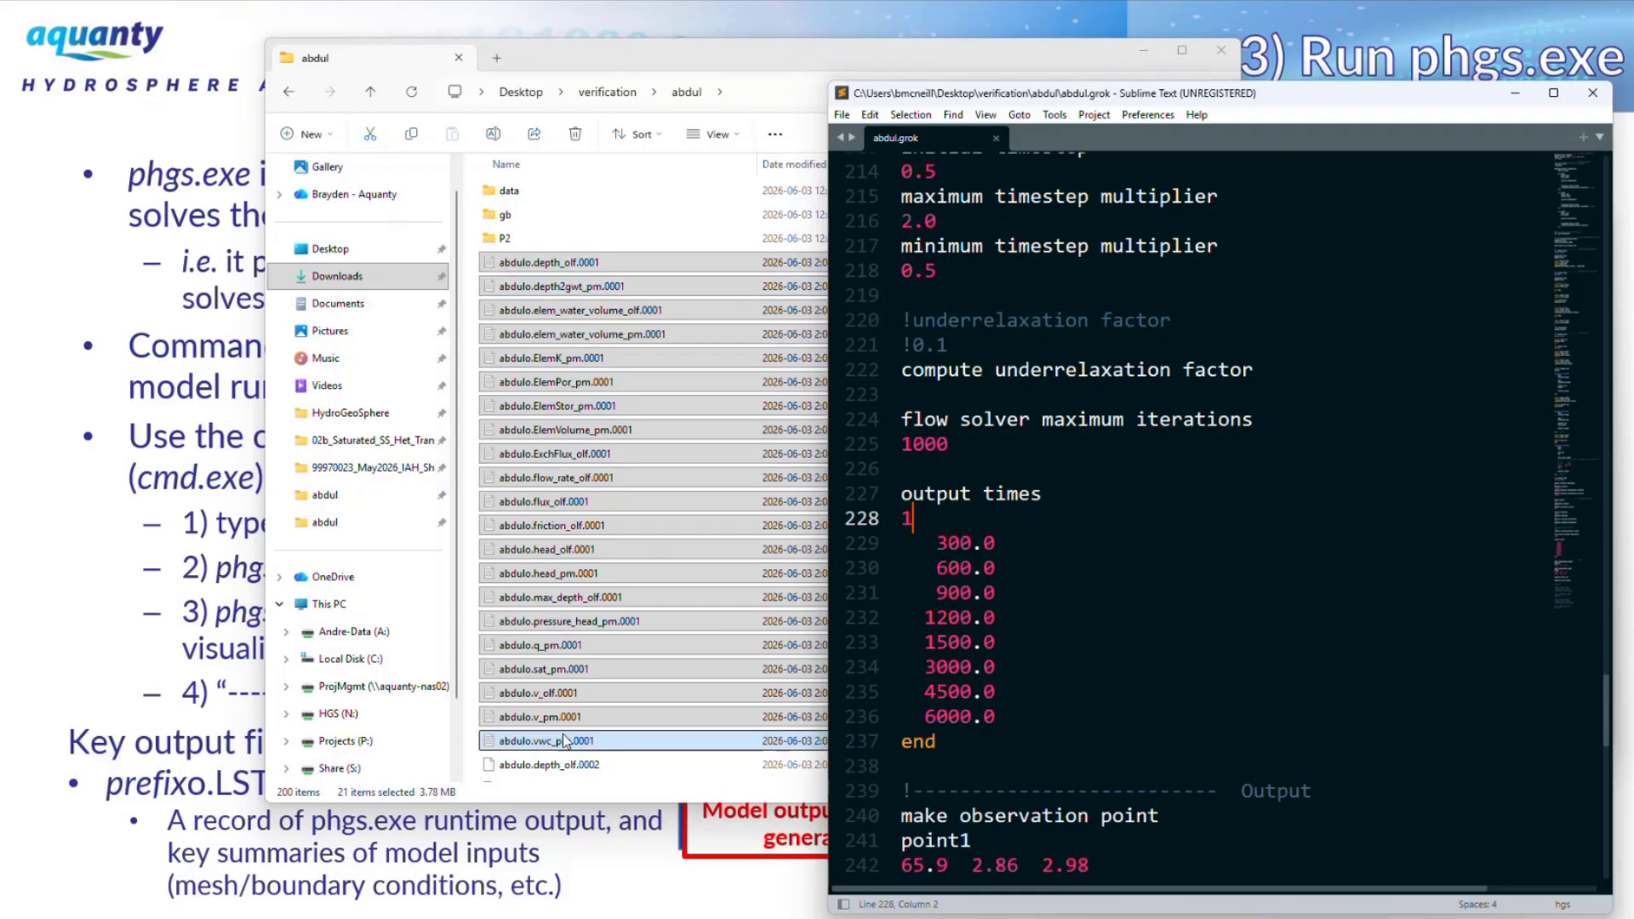
drag(923, 518, 901, 519)
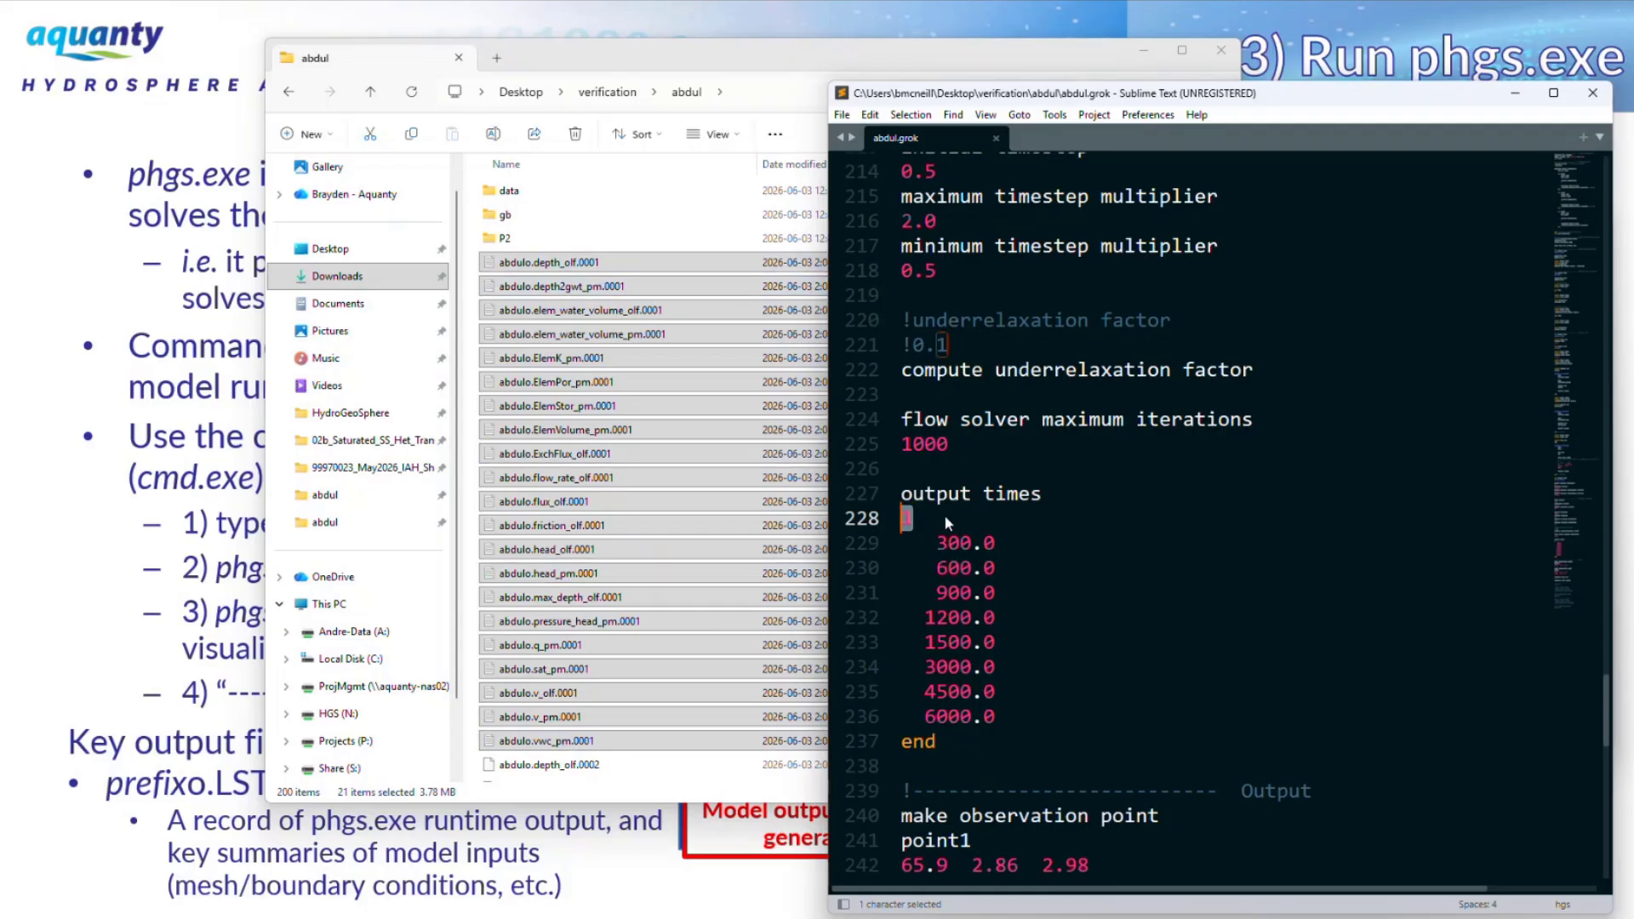
Select the 17 .0002 output files and the matching 300.0 output time in abdul.grok.
scroll(575, 349, down, 6)
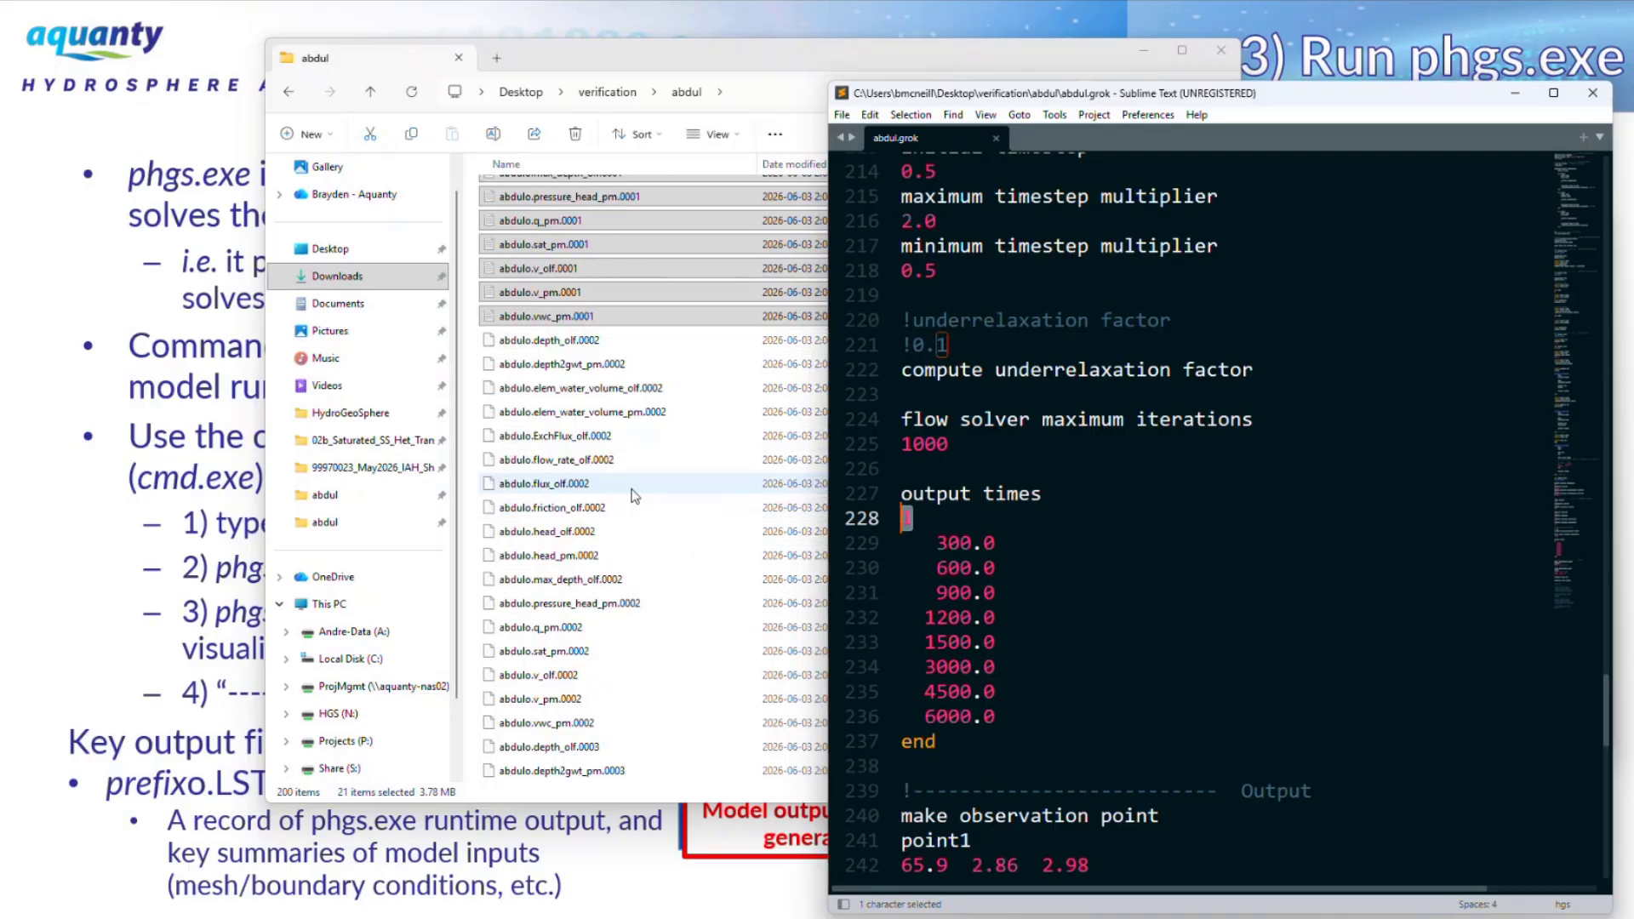
click(575, 347)
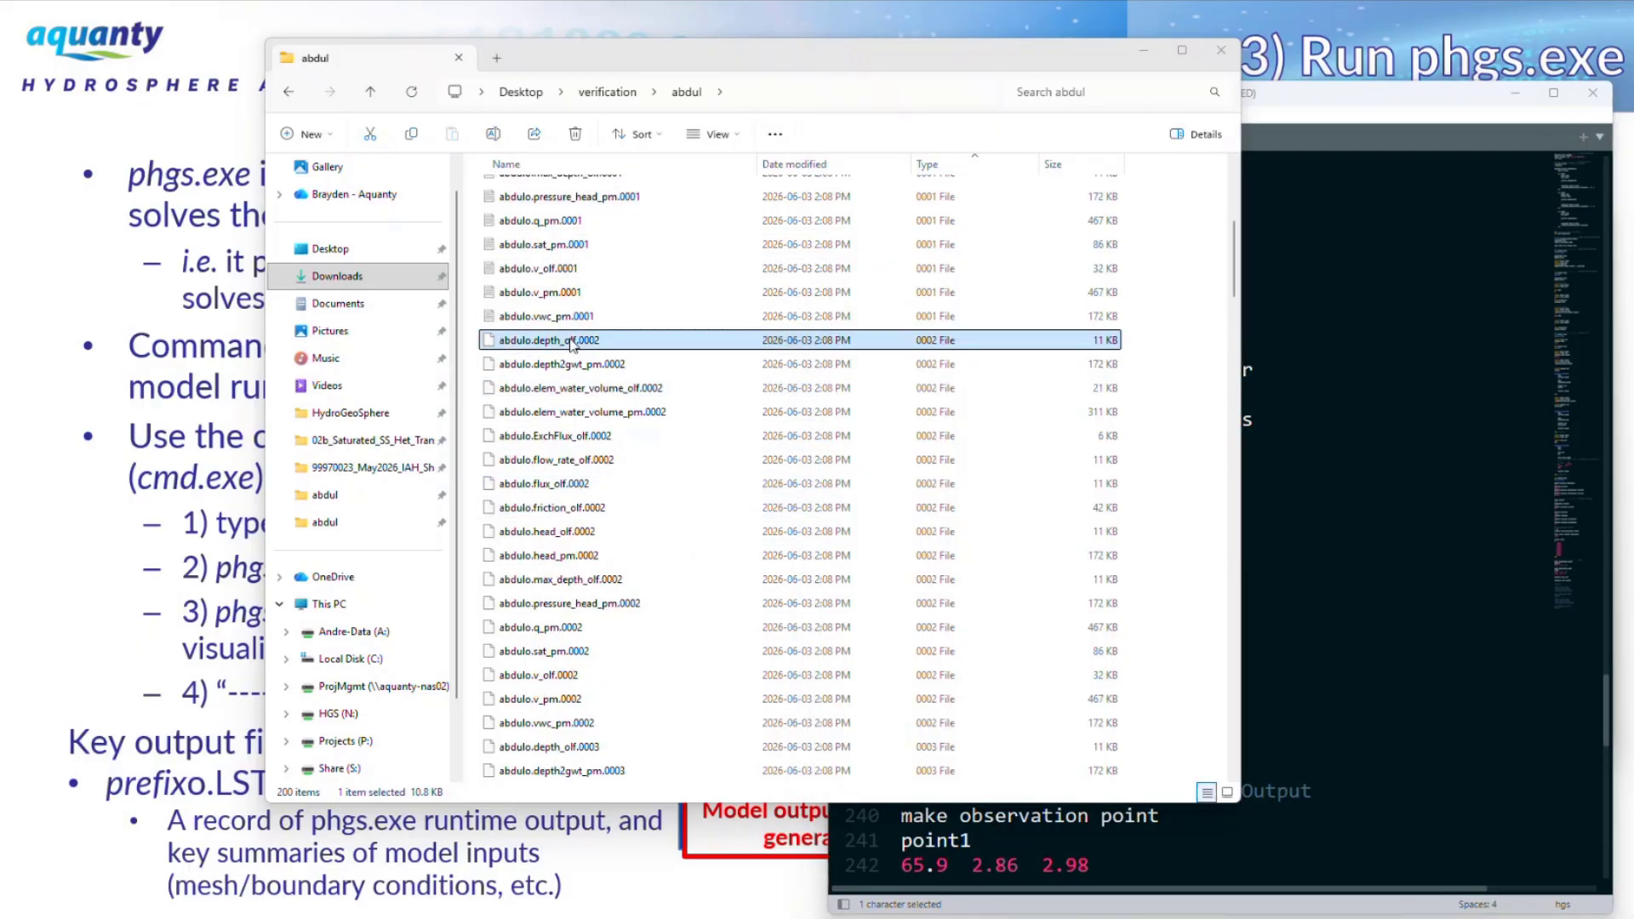
click(566, 726)
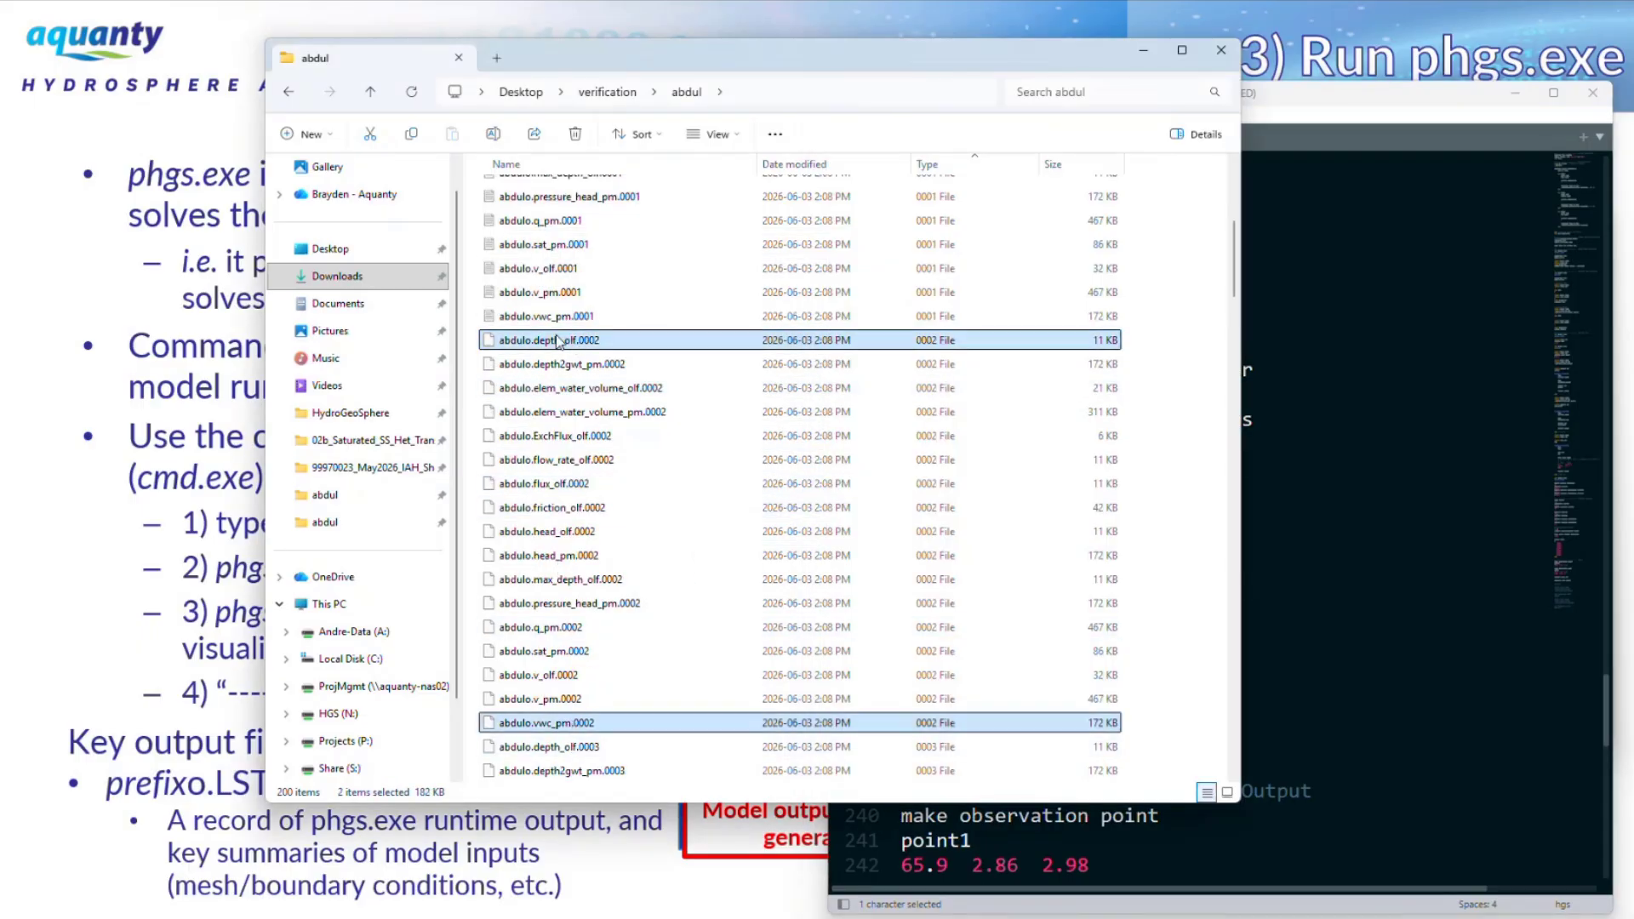
shift+click(562, 342)
click(1313, 464)
drag(994, 543, 913, 545)
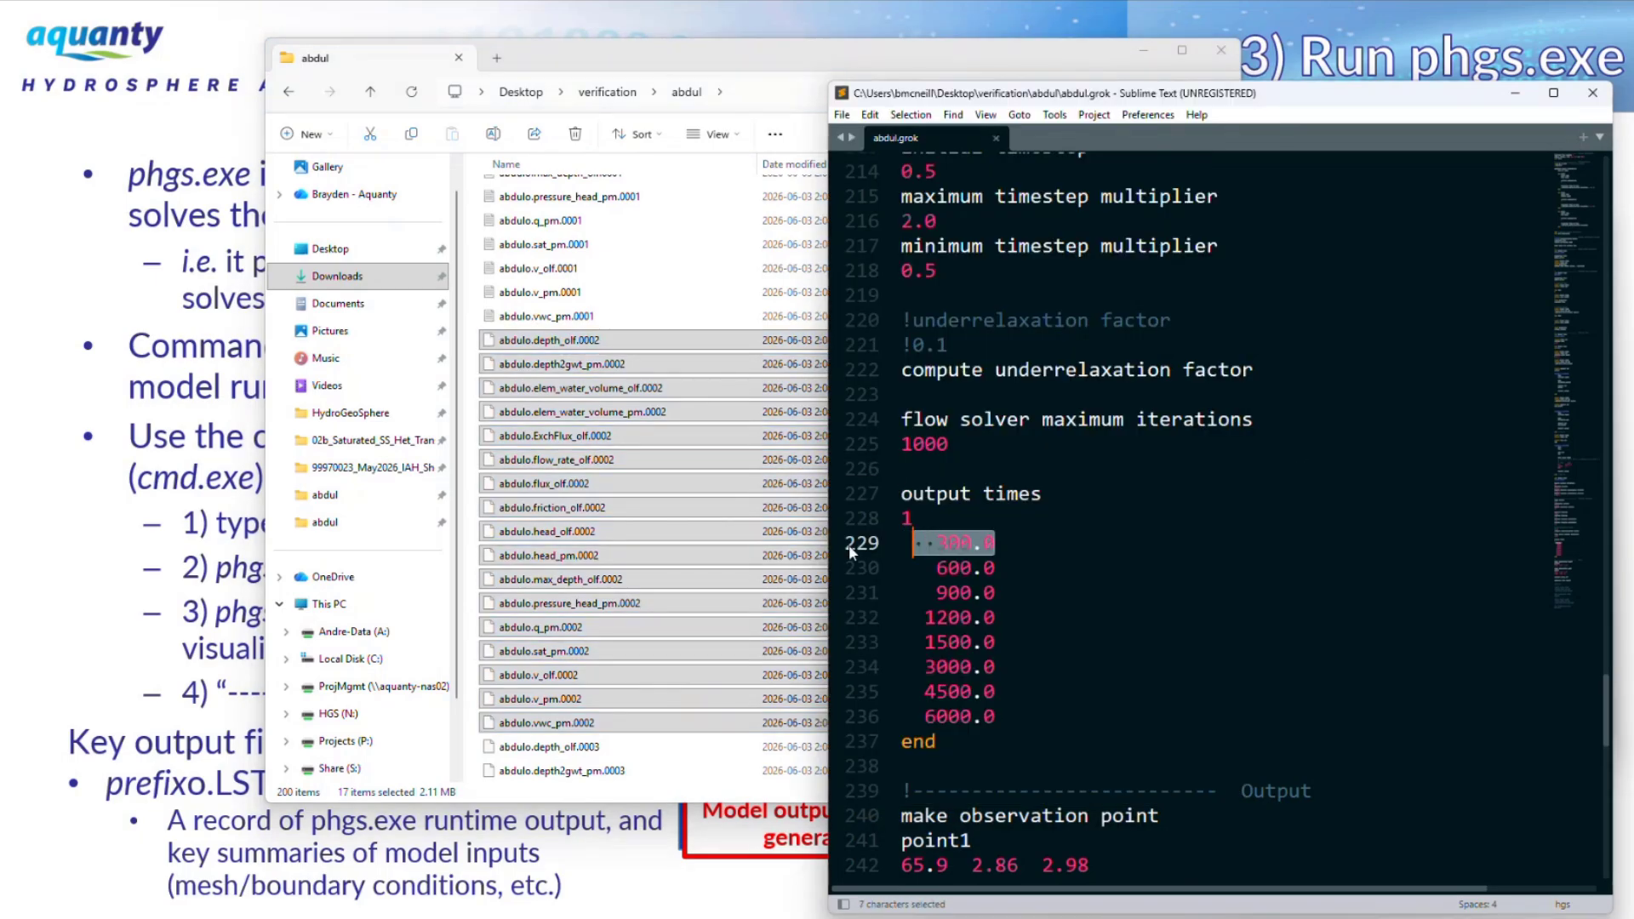
Select the 17 .0009 output files and the matching final output time, 6000.0, in abdul.grok.
scroll(679, 544, down, 4)
scroll(679, 545, down, 20)
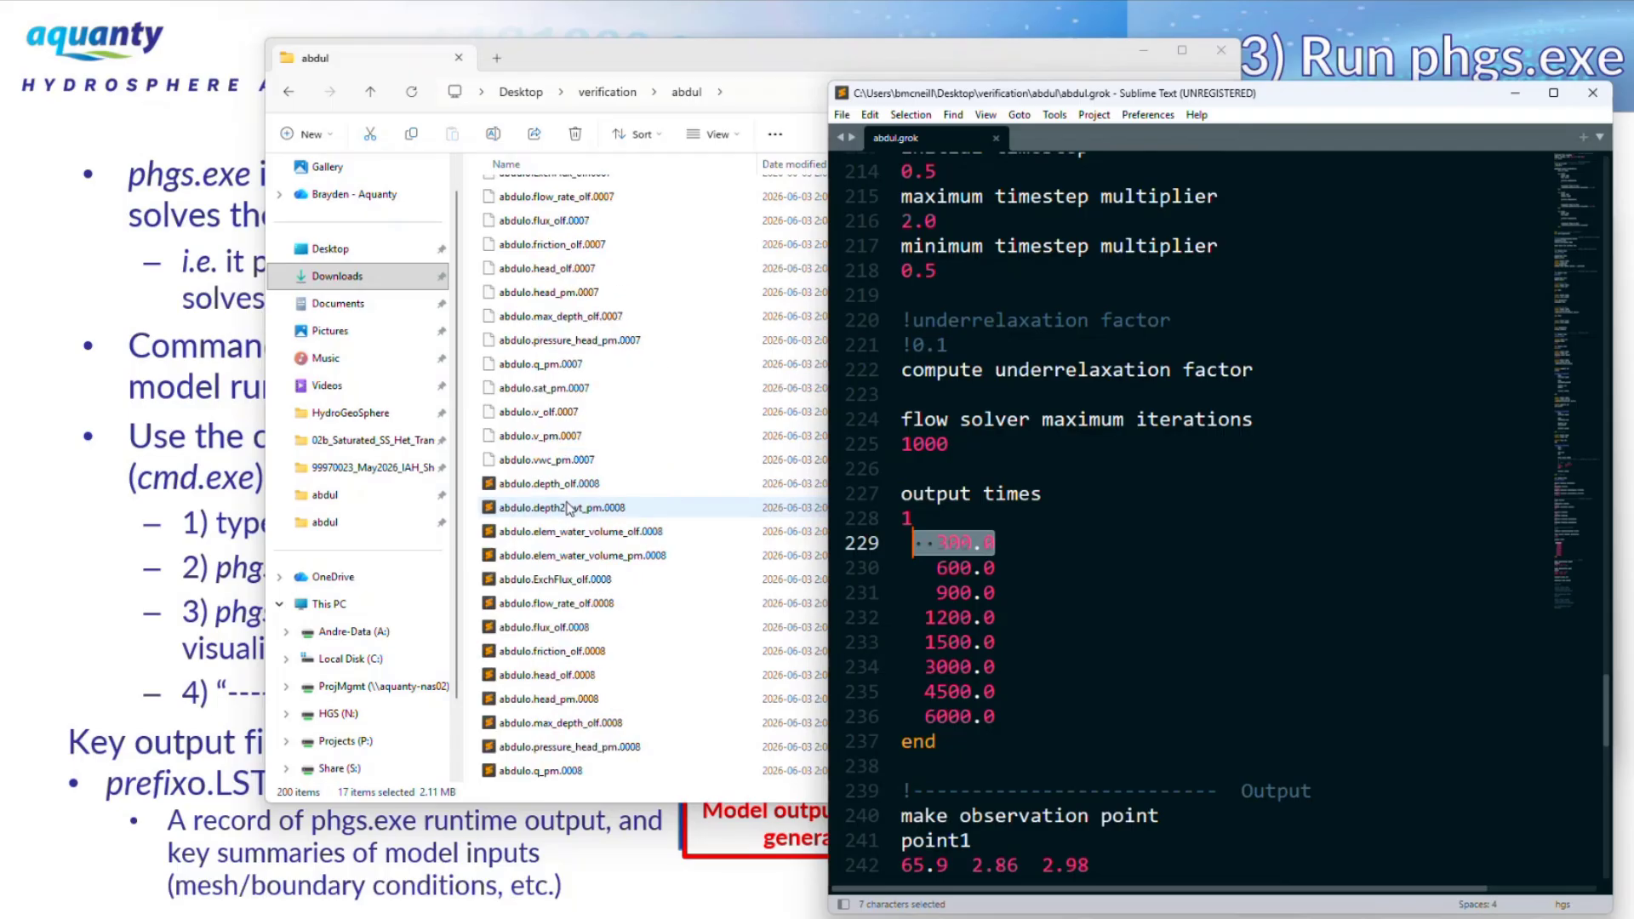
scroll(570, 508, down, 8)
click(570, 556)
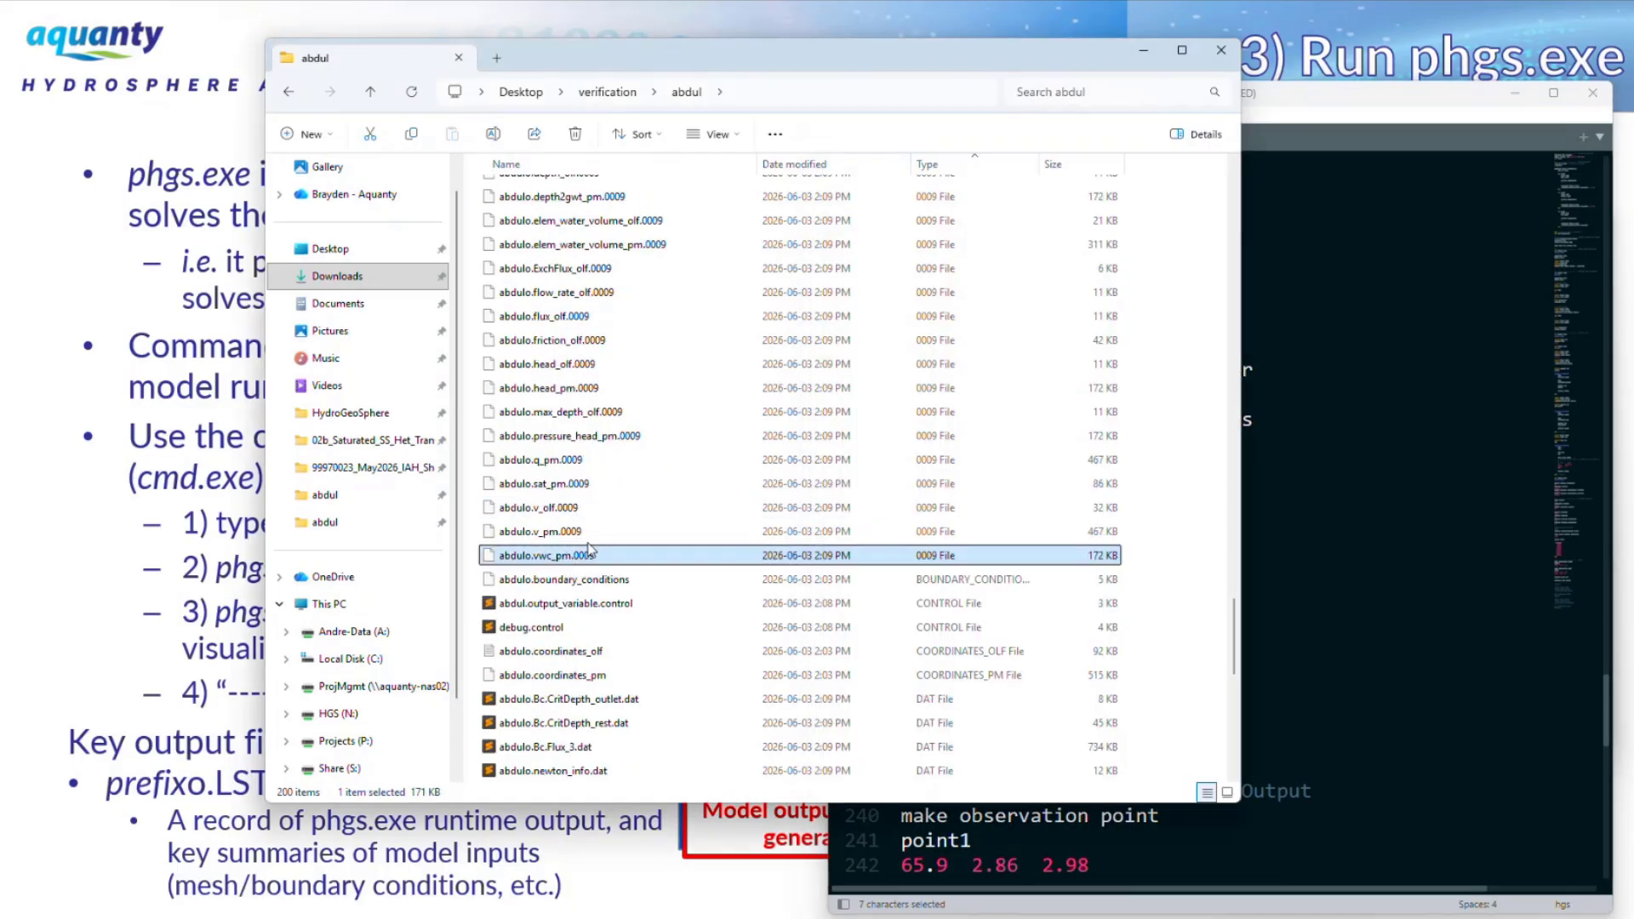
scroll(572, 550, up, 3)
shift+click(578, 380)
click(1432, 478)
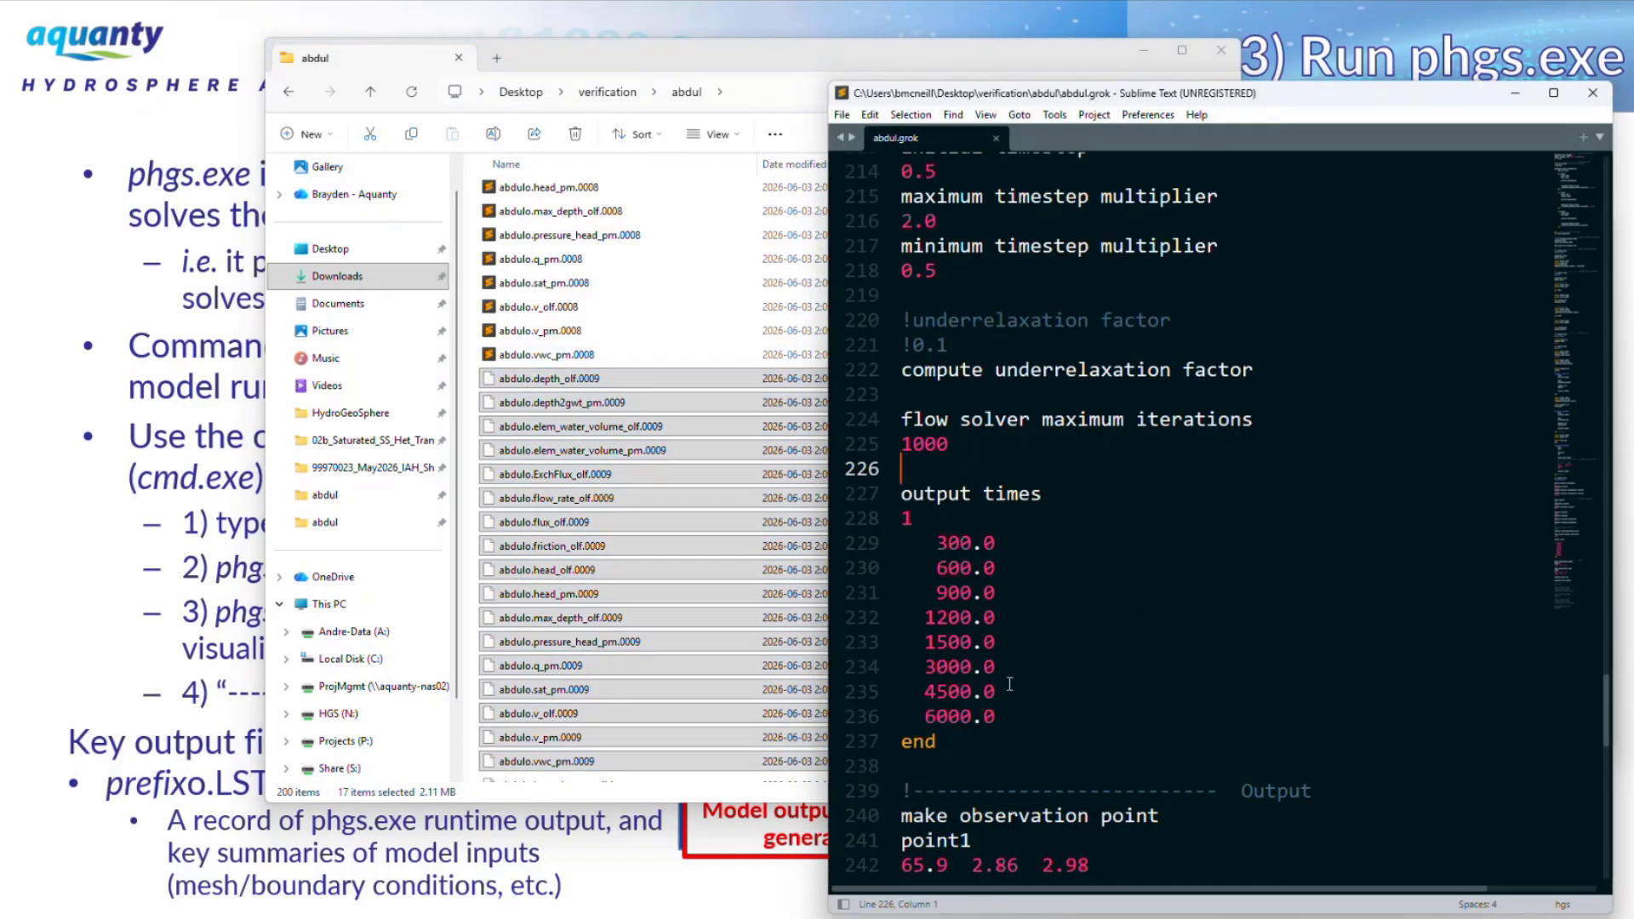
drag(1006, 715, 901, 715)
scroll(1052, 673, down, 4)
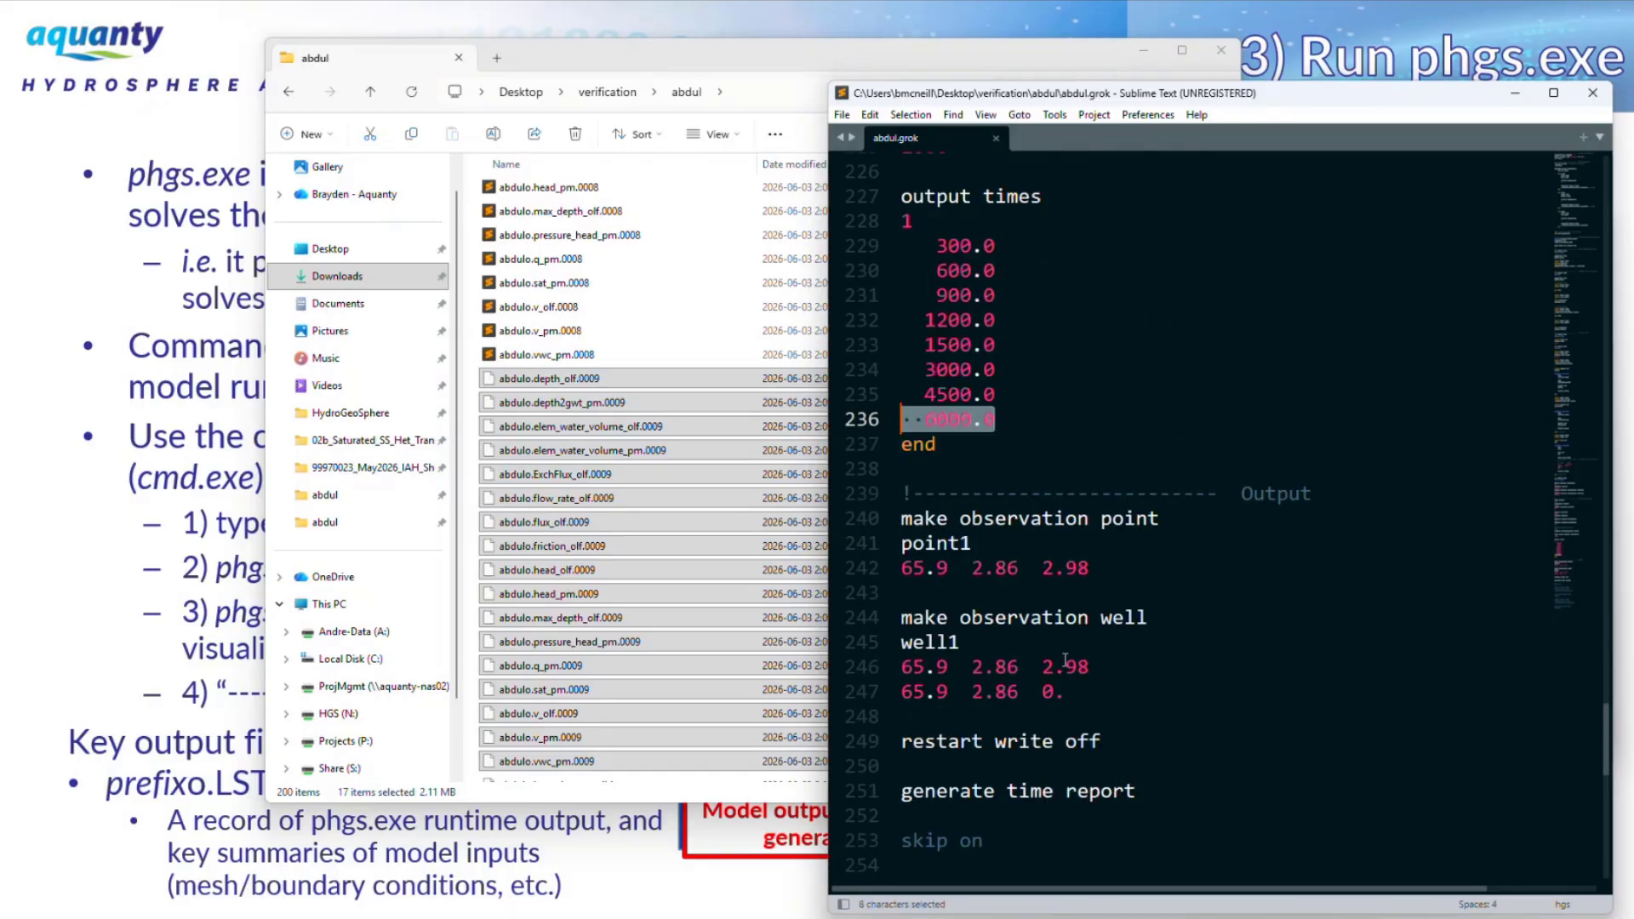
scroll(569, 356, up, 4)
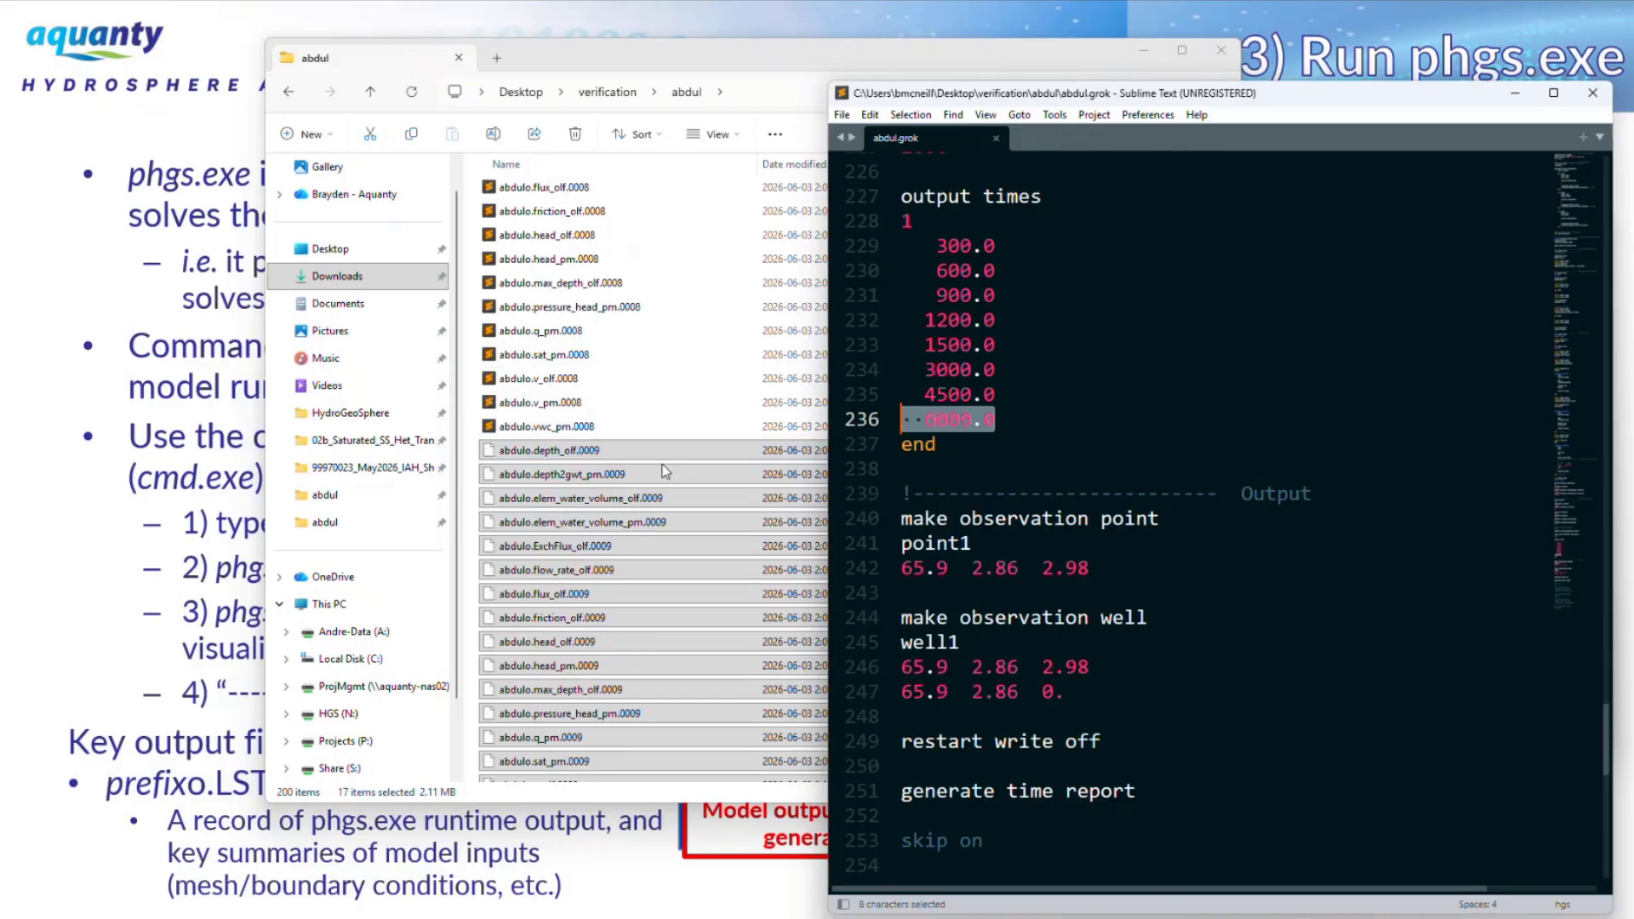
Open the binary abdulo.head_olf.0008 output file and close it again as unreadable.
double_click(660, 453)
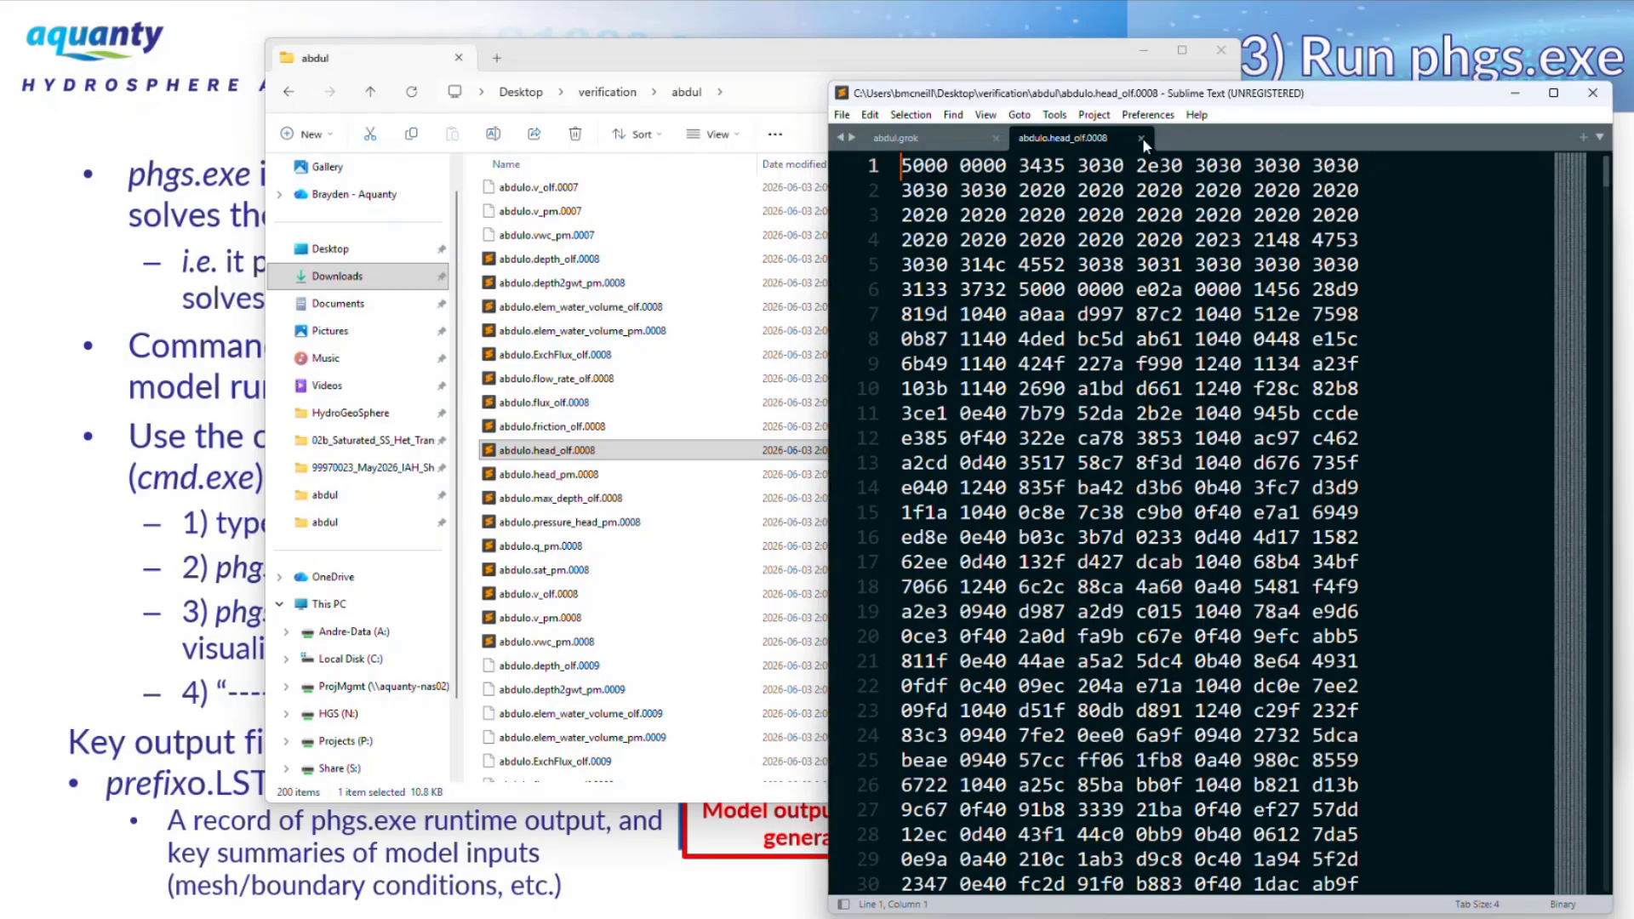
click(1142, 137)
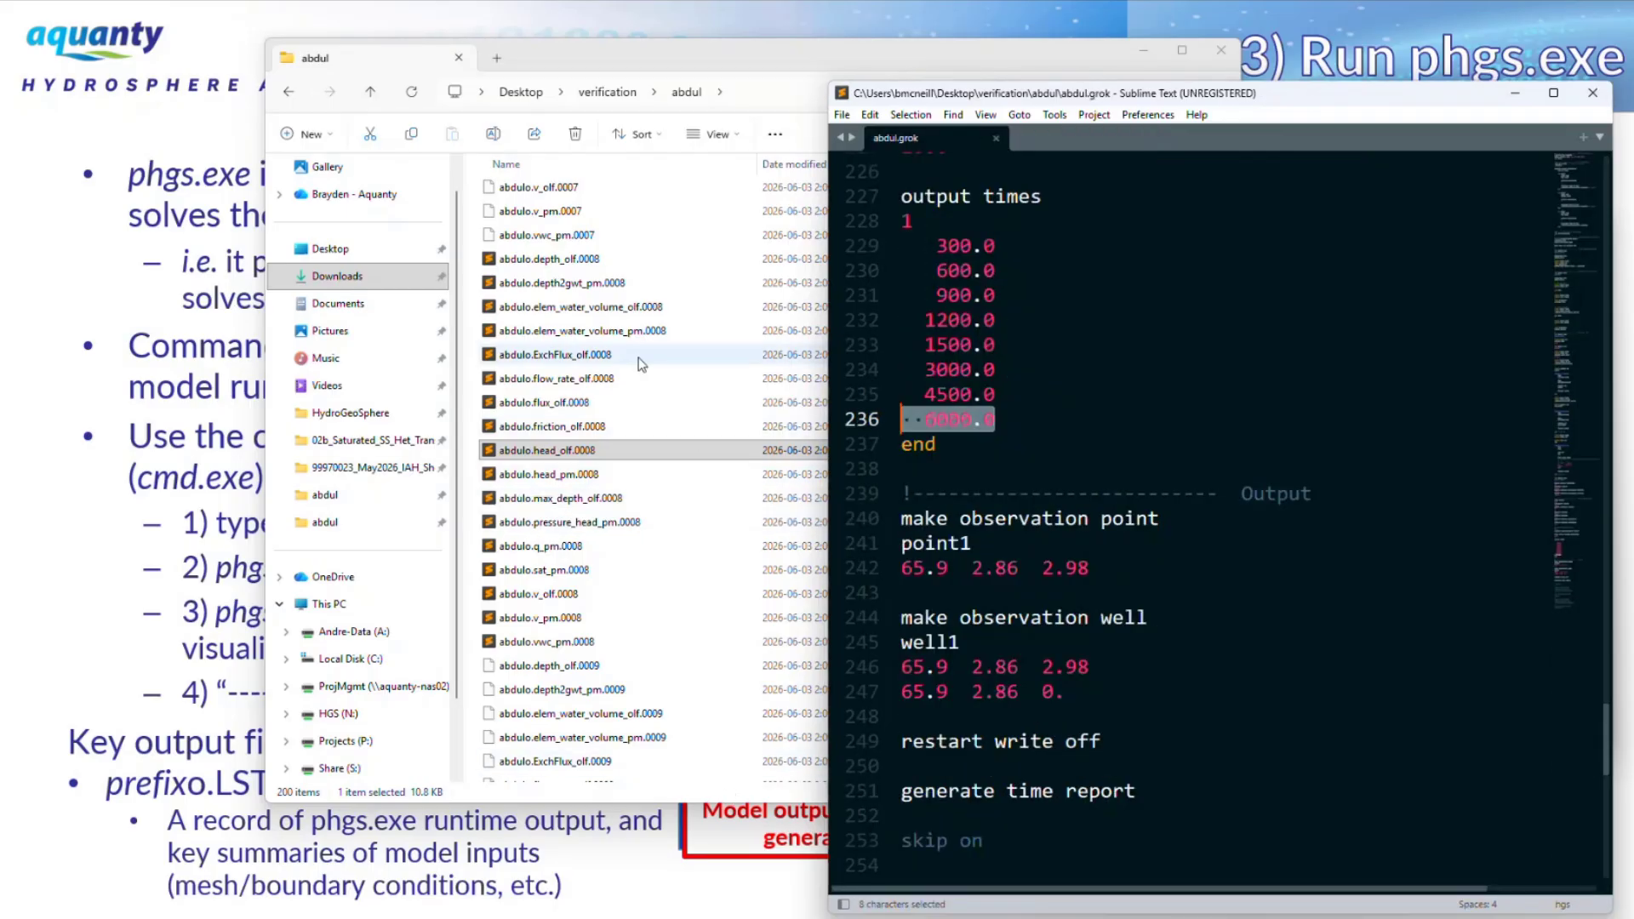
scroll(589, 637, down, 4)
scroll(589, 636, down, 4)
Select the 157 numbered output files, then open the abdulo.lst run listing.
click(555, 509)
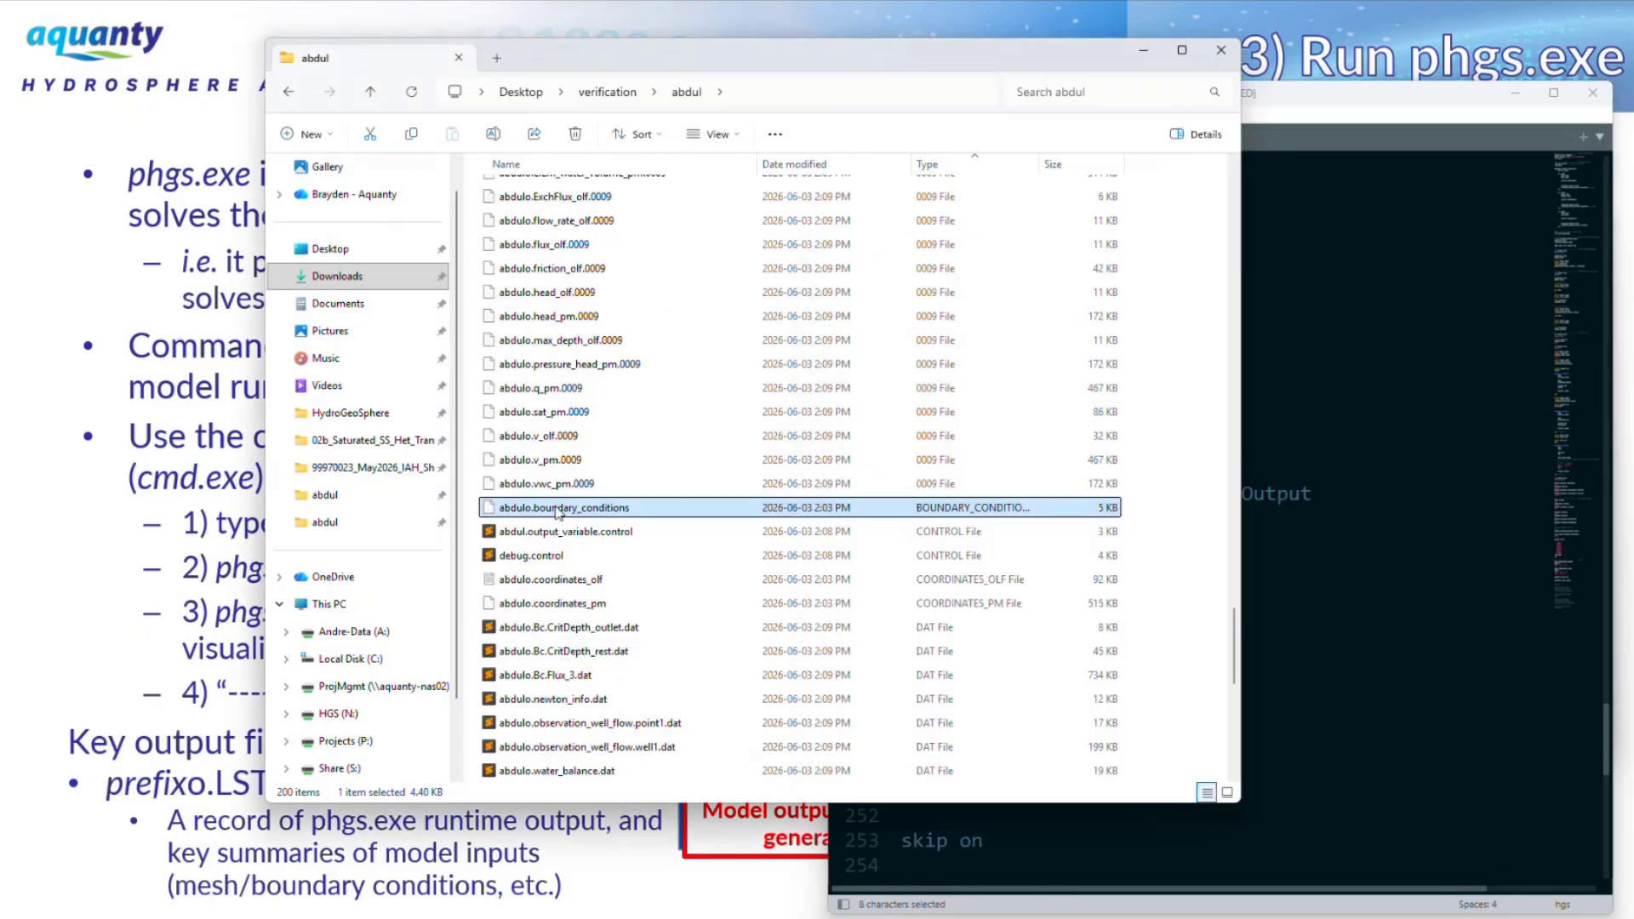
click(559, 487)
scroll(584, 550, up, 5)
scroll(584, 550, up, 20)
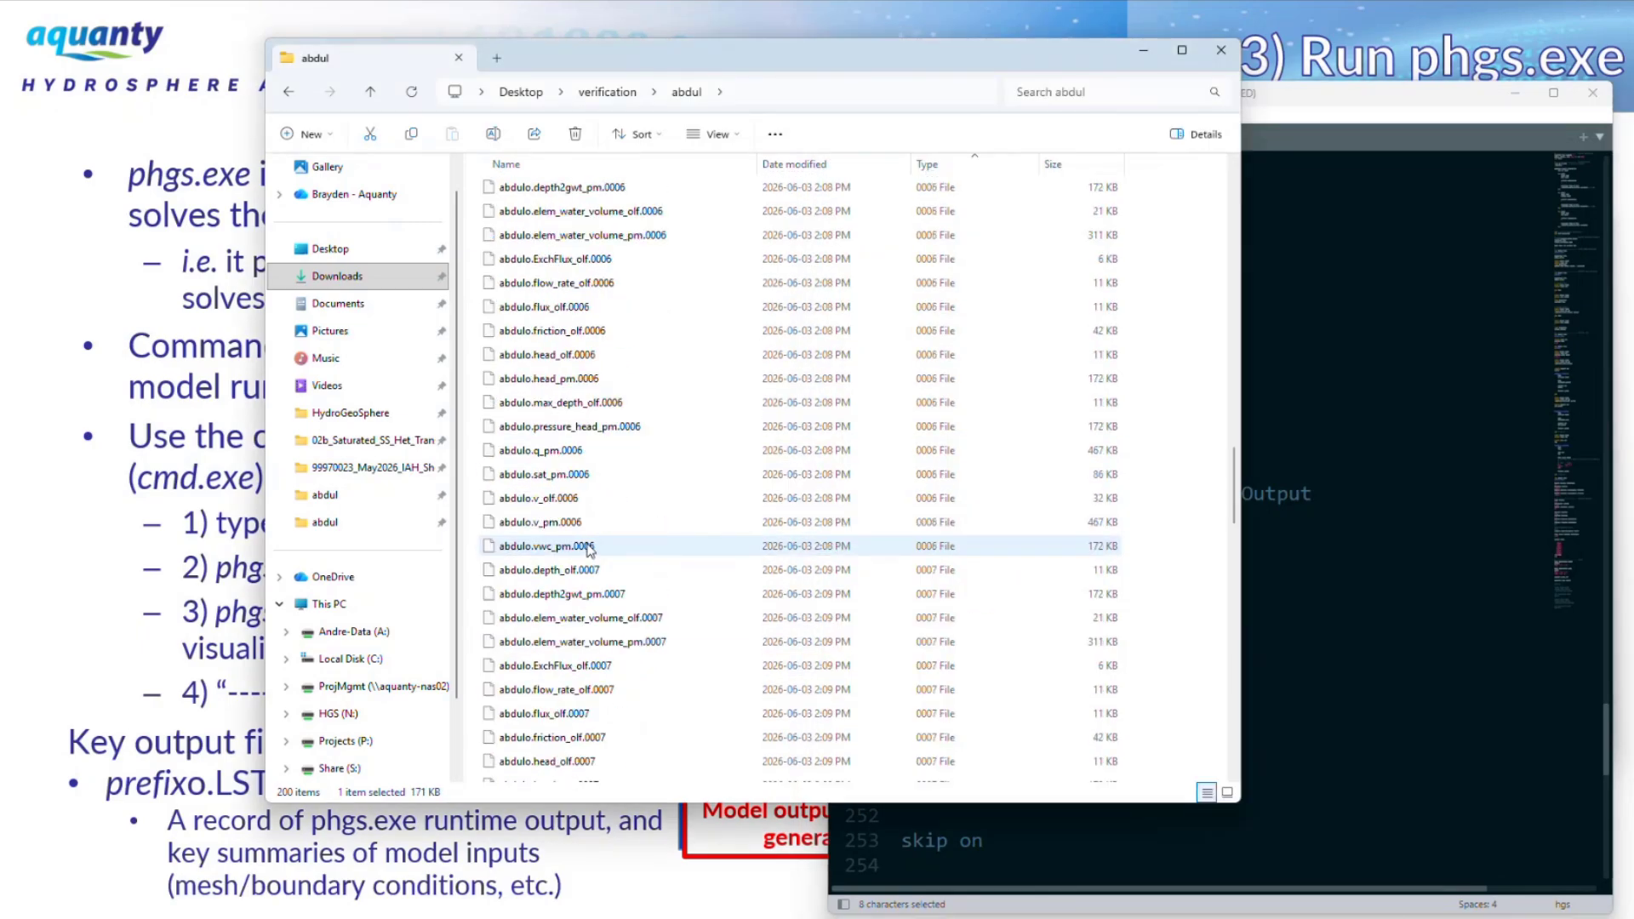
scroll(592, 552, up, 10)
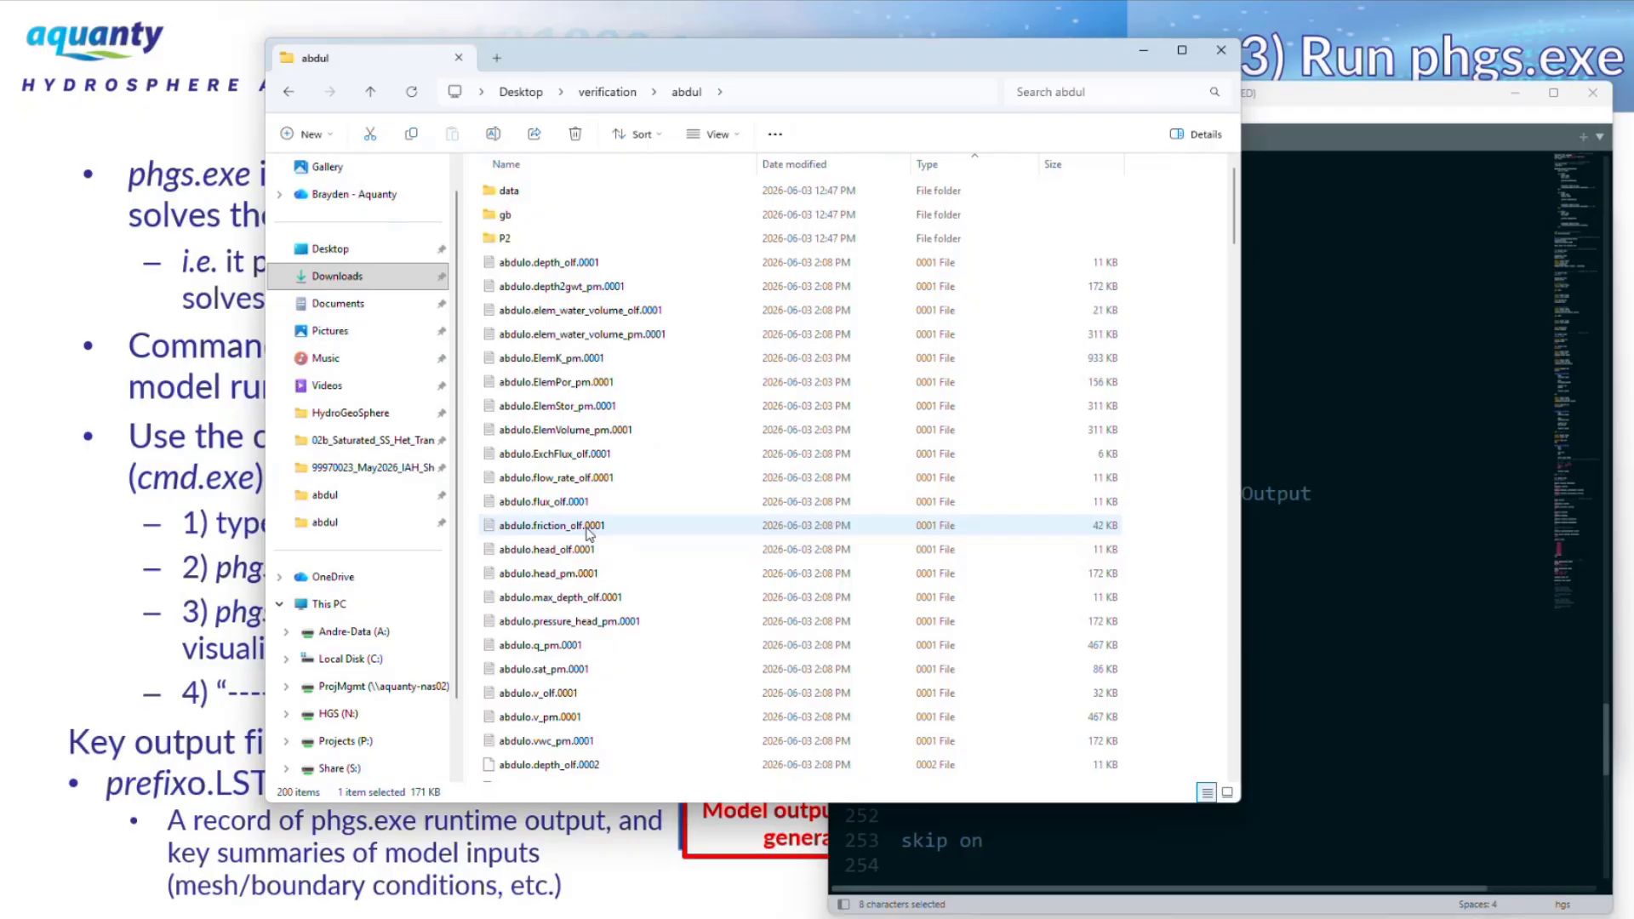
shift+click(567, 264)
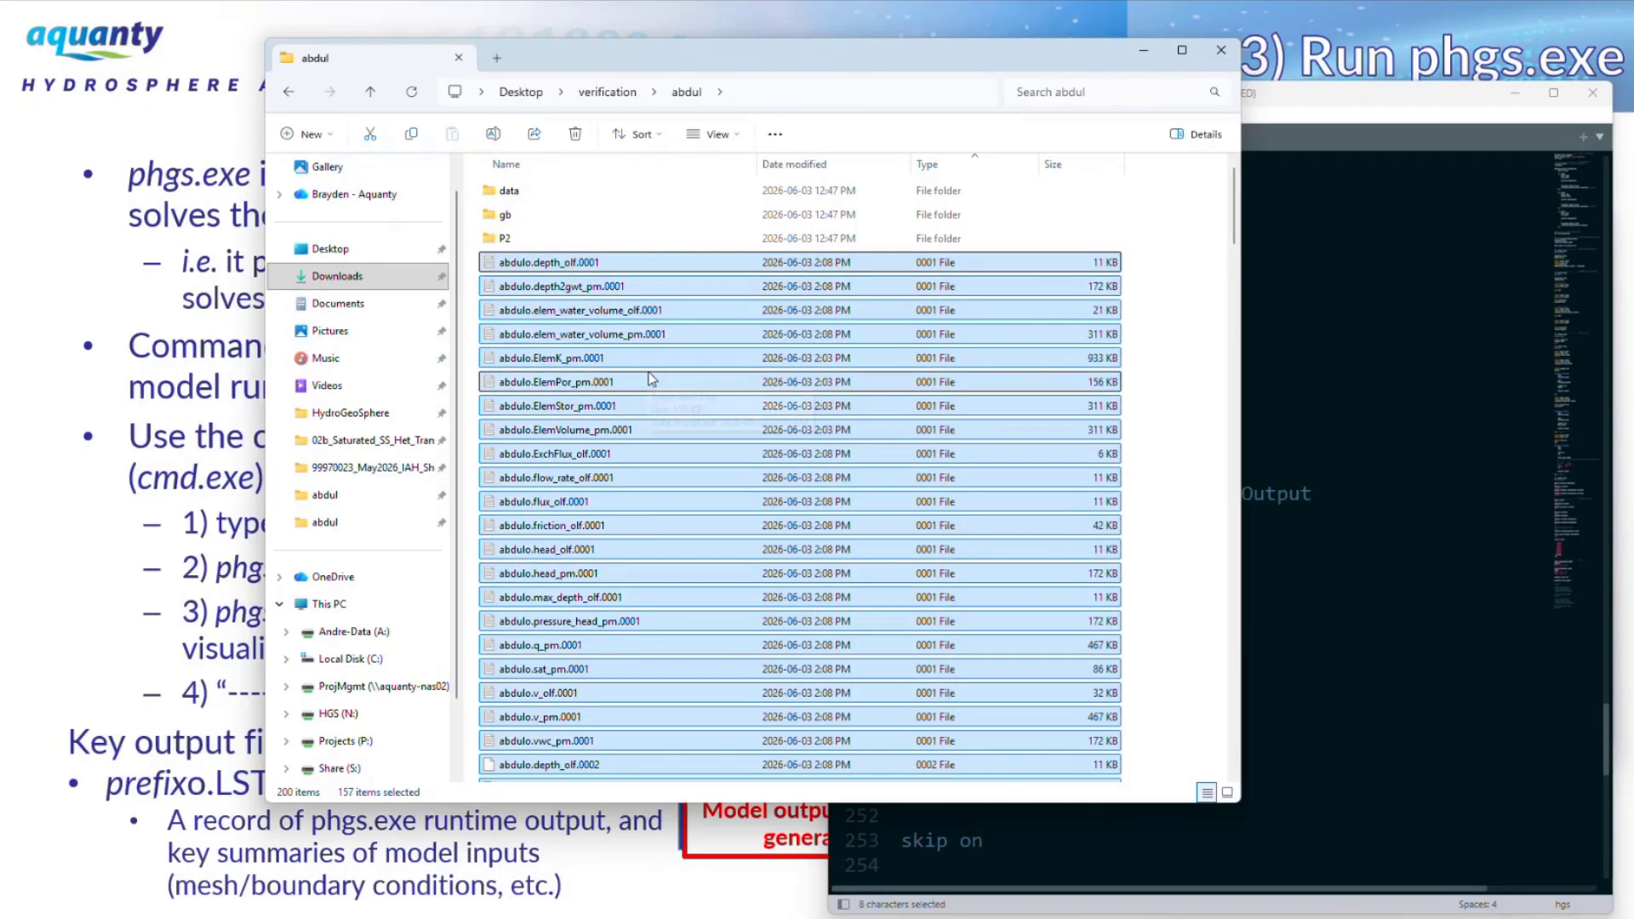
drag(1219, 213, 1216, 656)
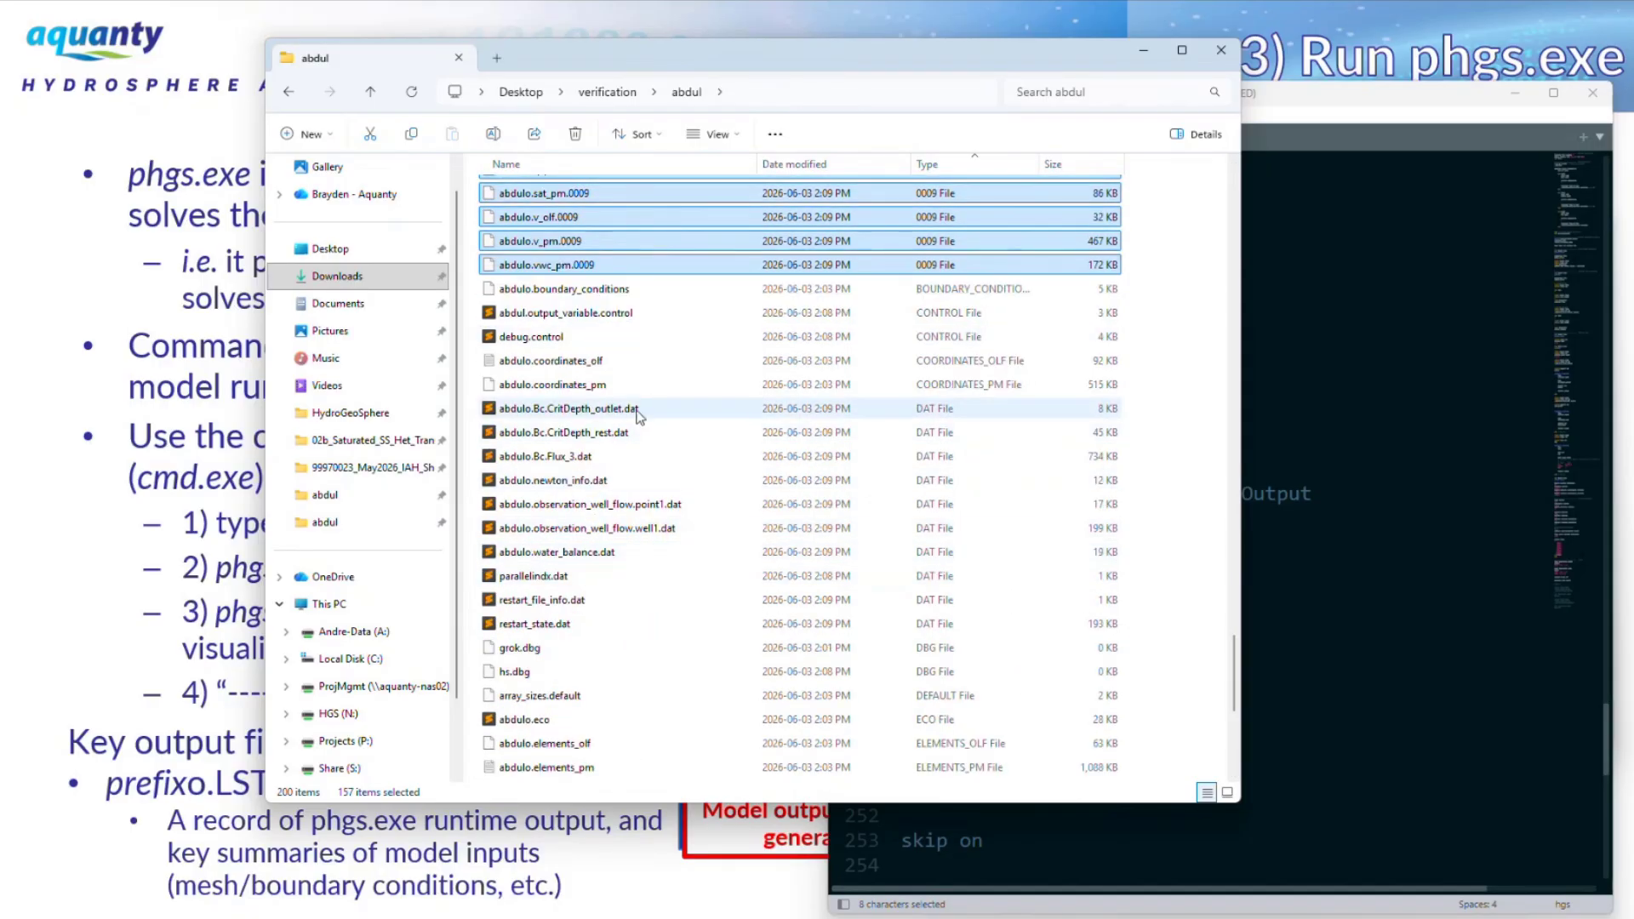
scroll(901, 602, down, 4)
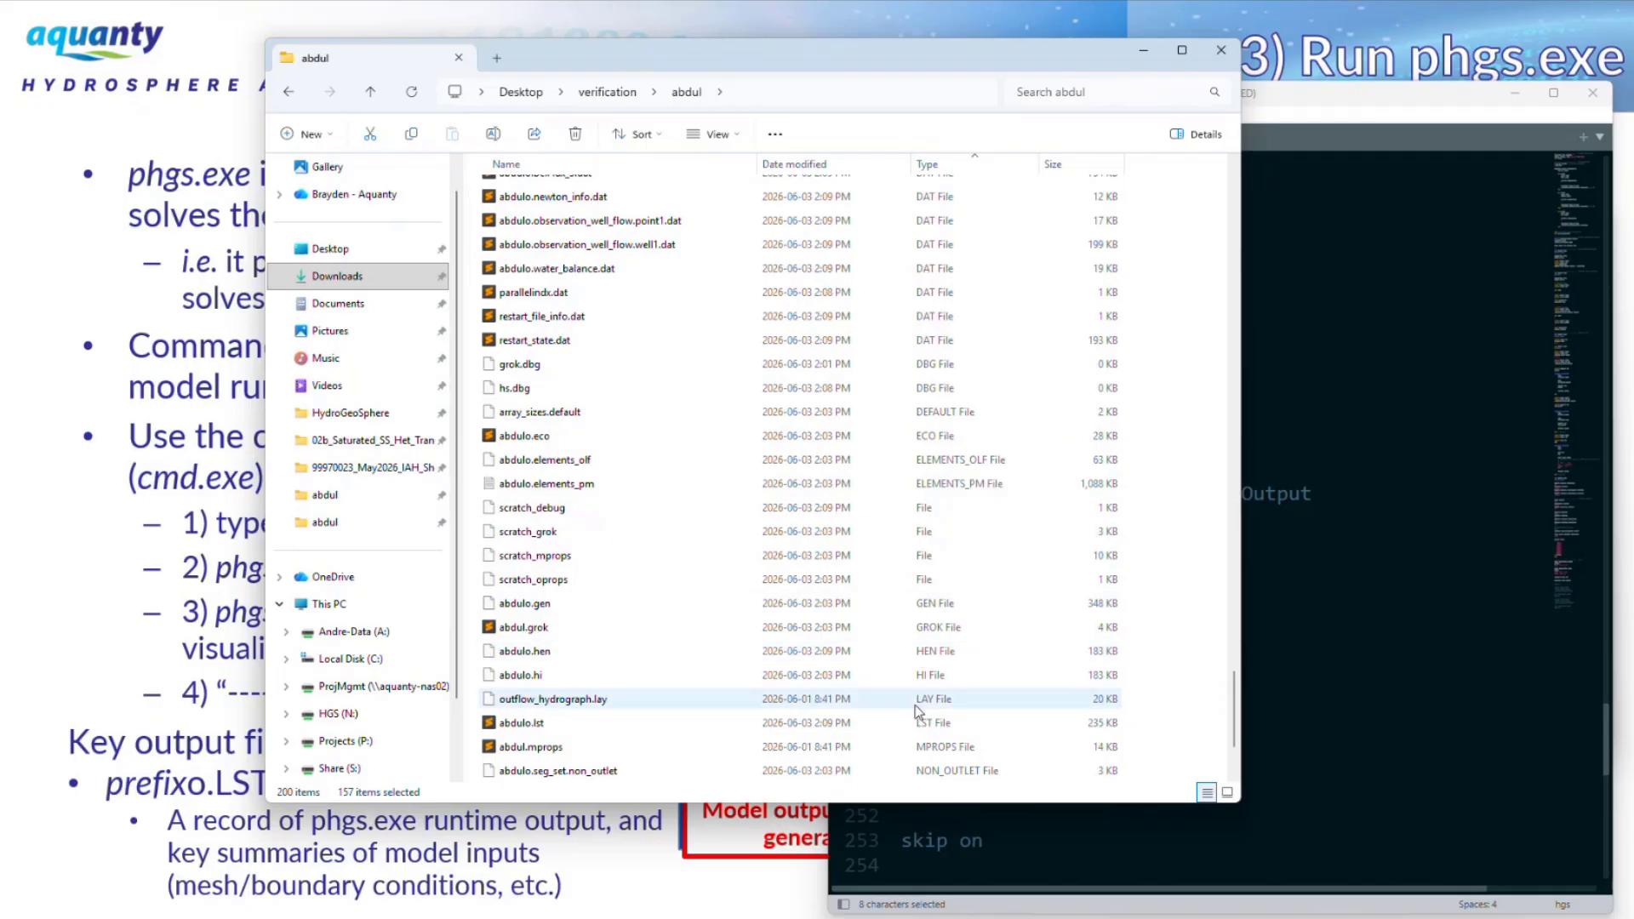
click(931, 724)
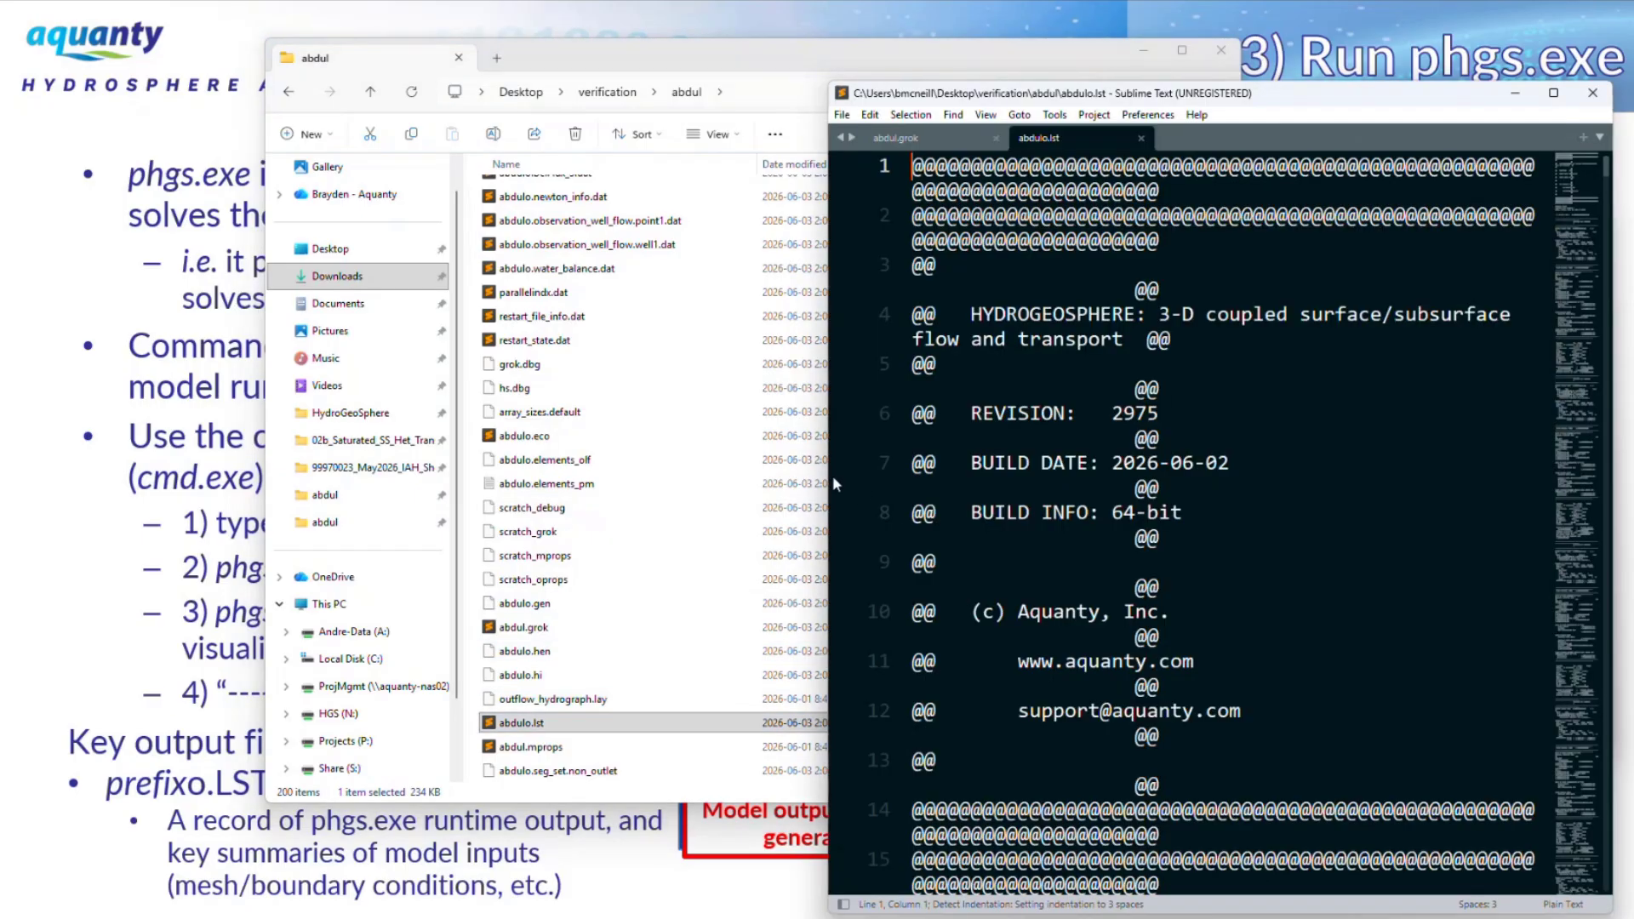
Move the abdulo.lst listing higher and shift the earlier run's command prompt to the right.
drag(609, 481, 402, 468)
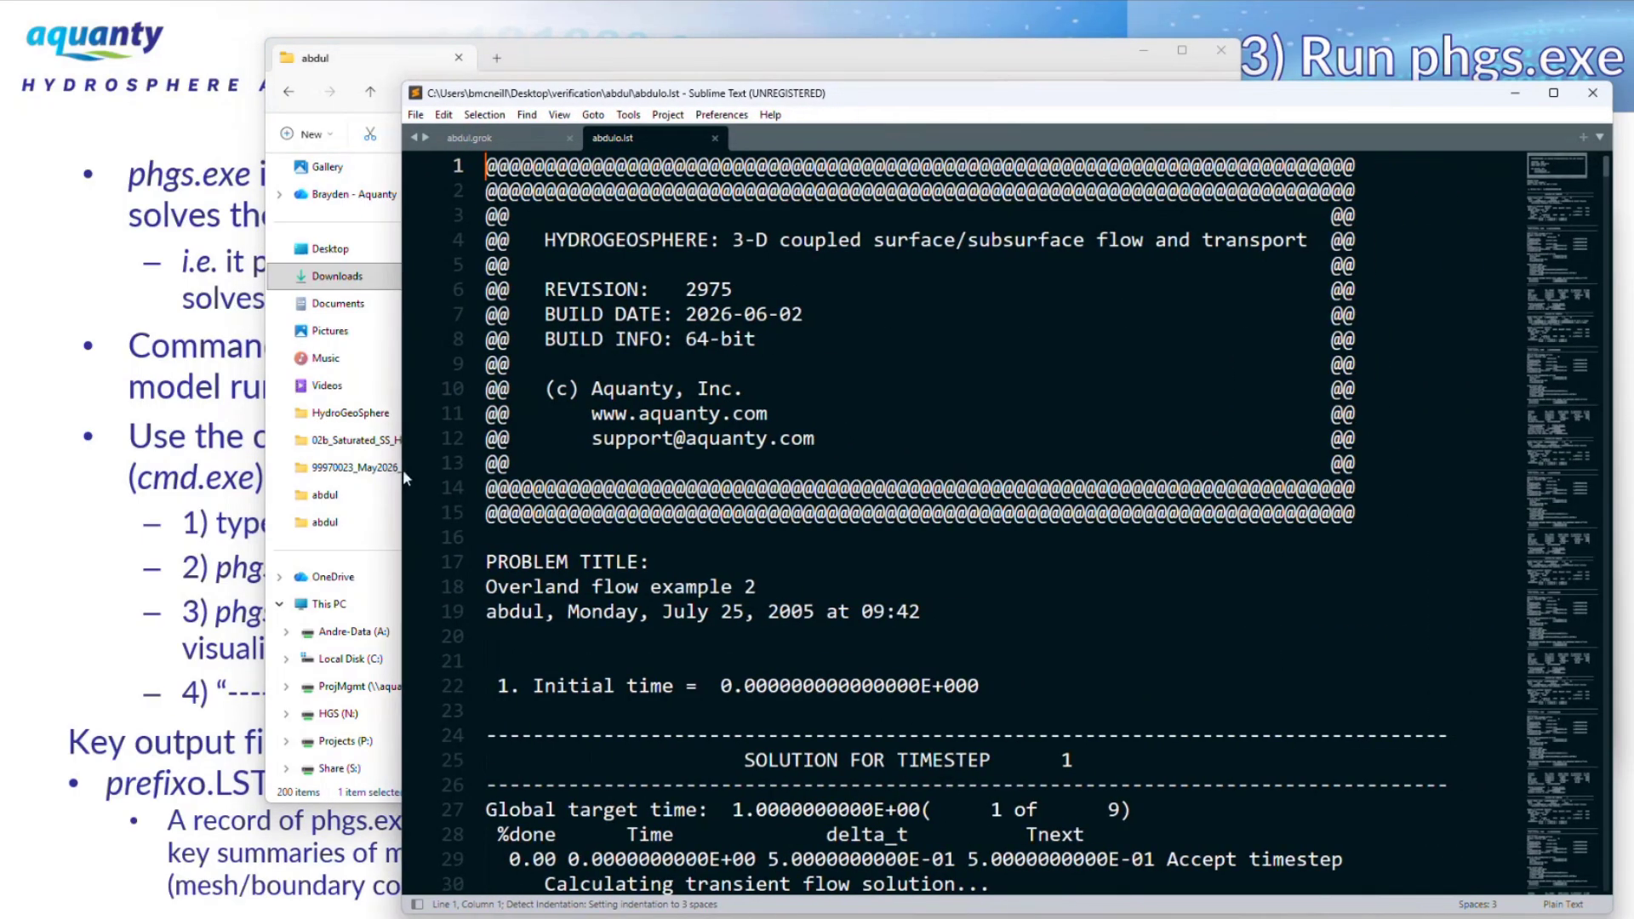
scroll(772, 439, down, 3)
scroll(772, 439, down, 3)
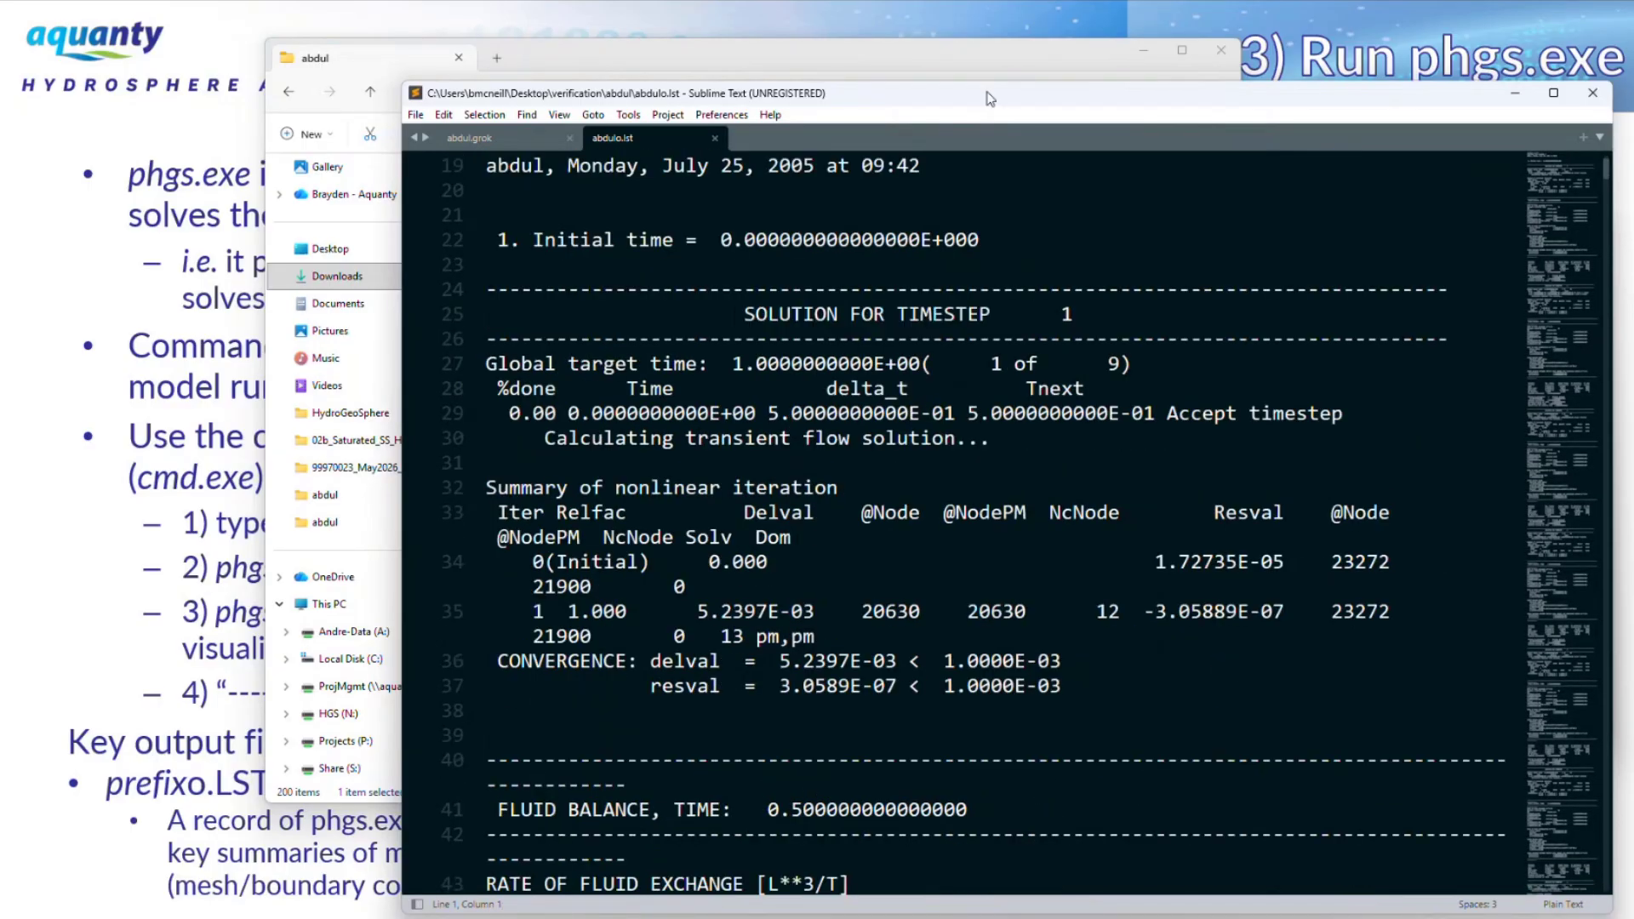
drag(991, 95, 988, 59)
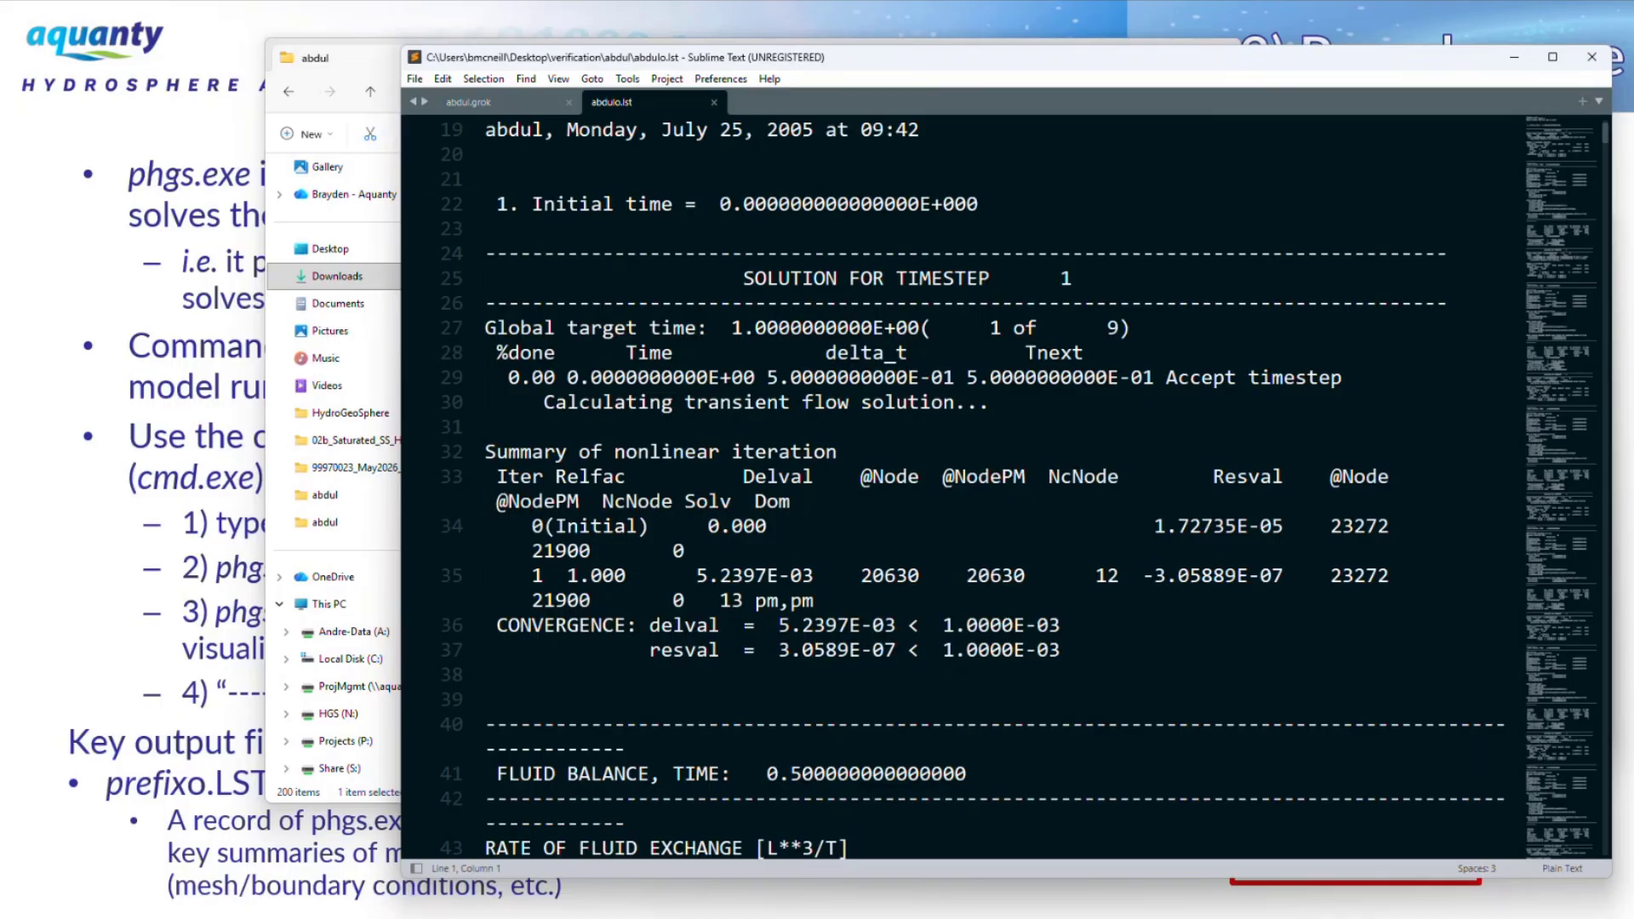
key(alt+Tab)
scroll(927, 588, up, 10)
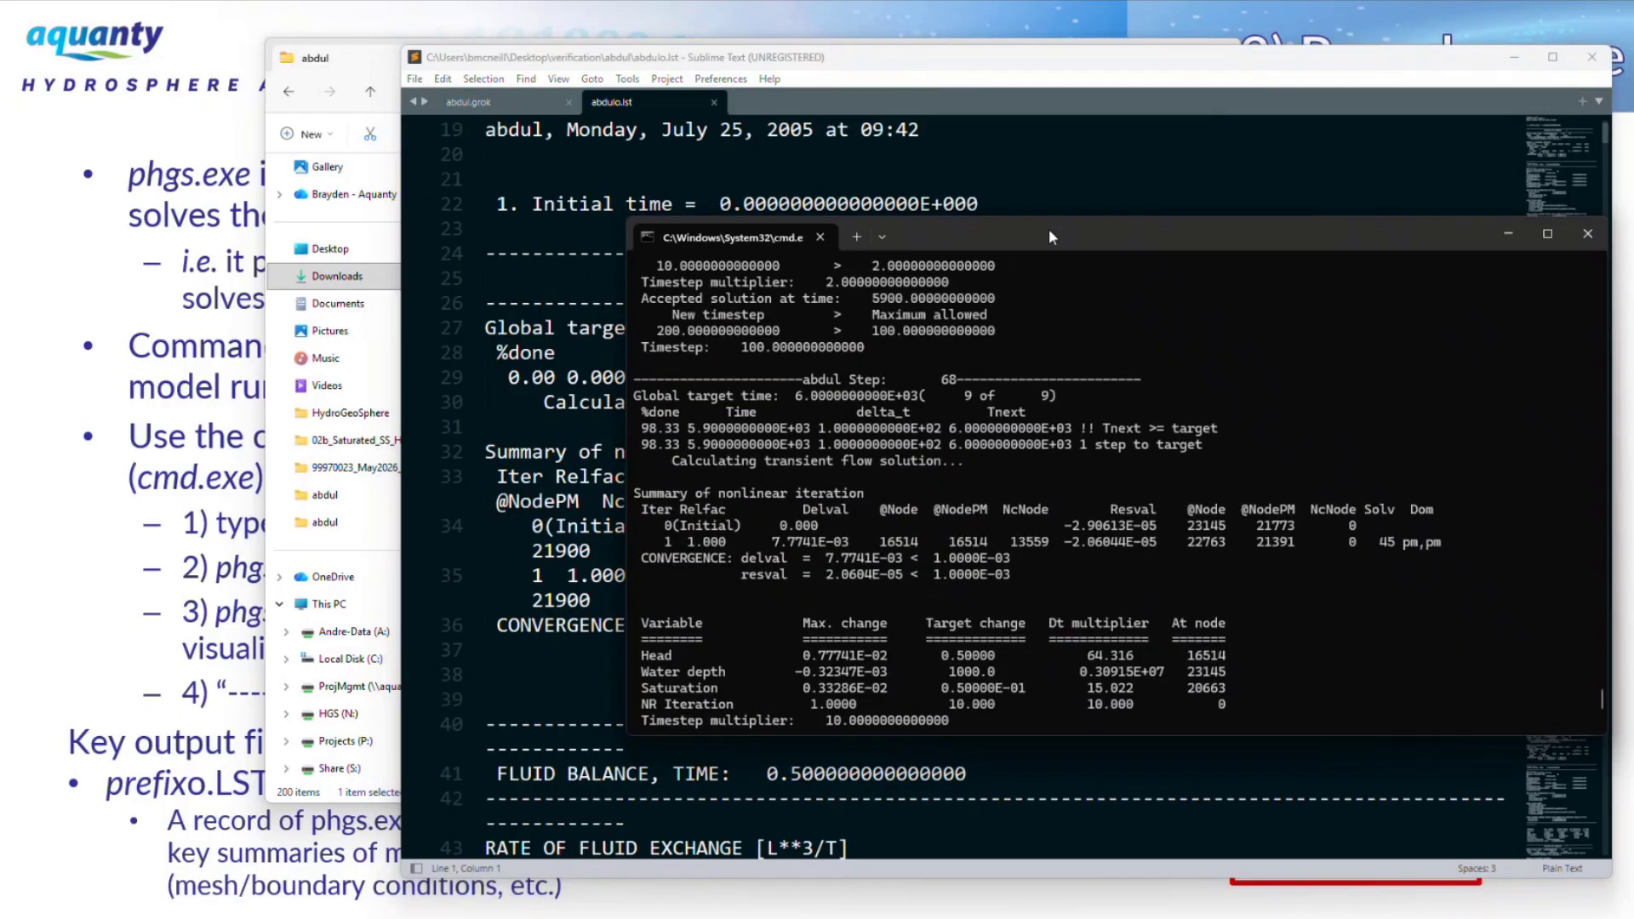
drag(1049, 228, 1112, 198)
scroll(1081, 419, up, 6)
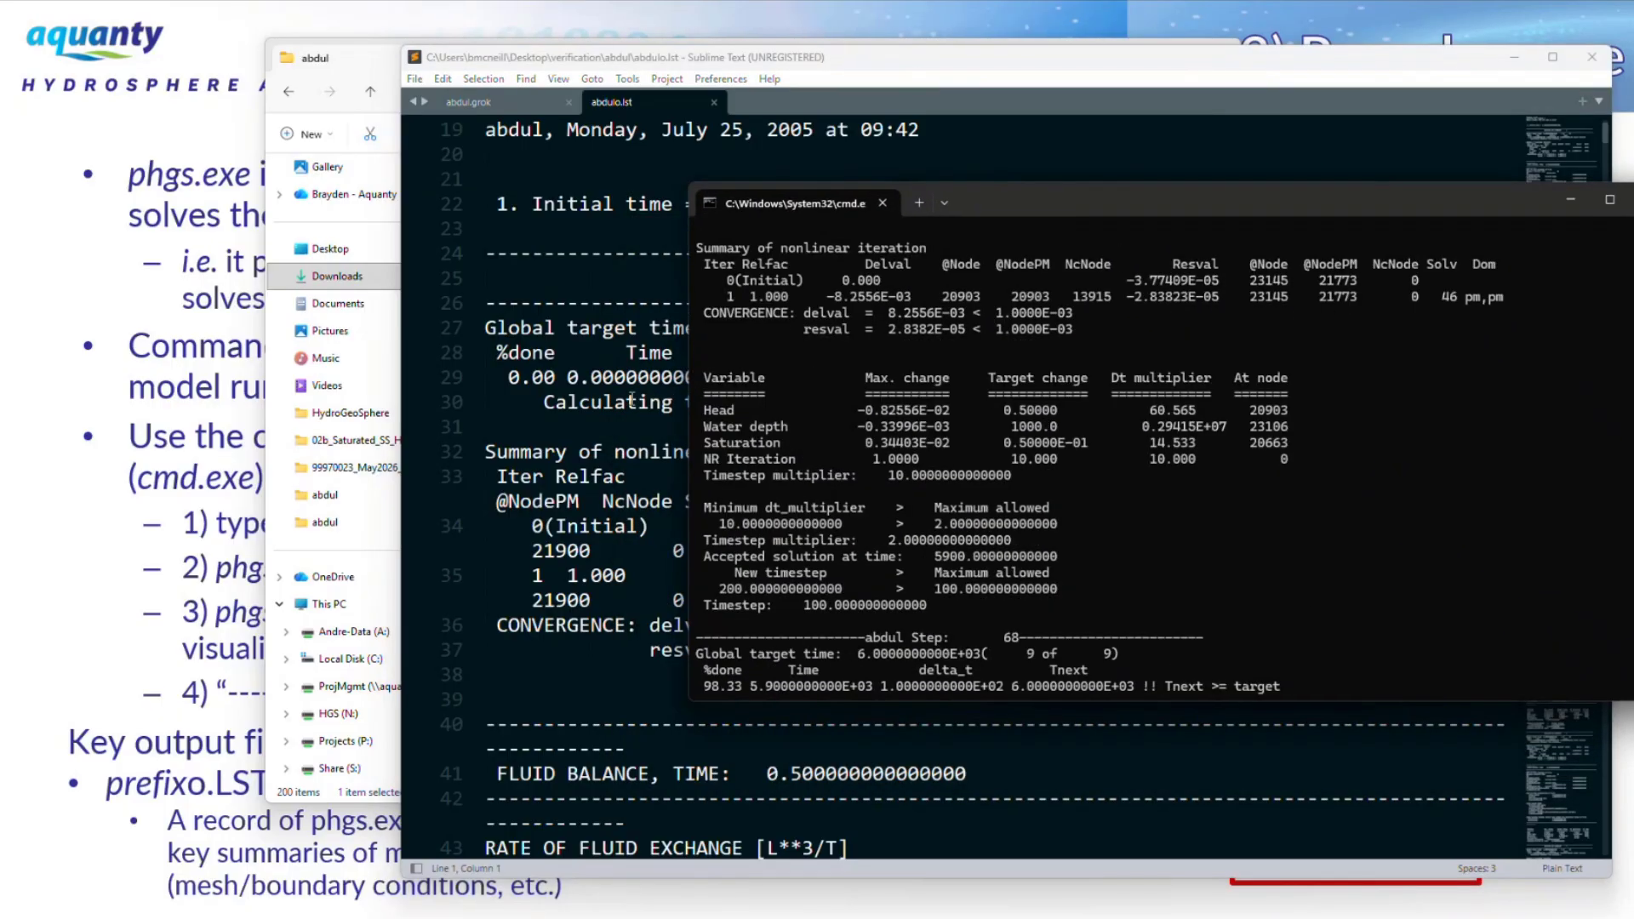
scroll(593, 392, up, 6)
scroll(594, 393, down, 14)
scroll(593, 392, down, 17)
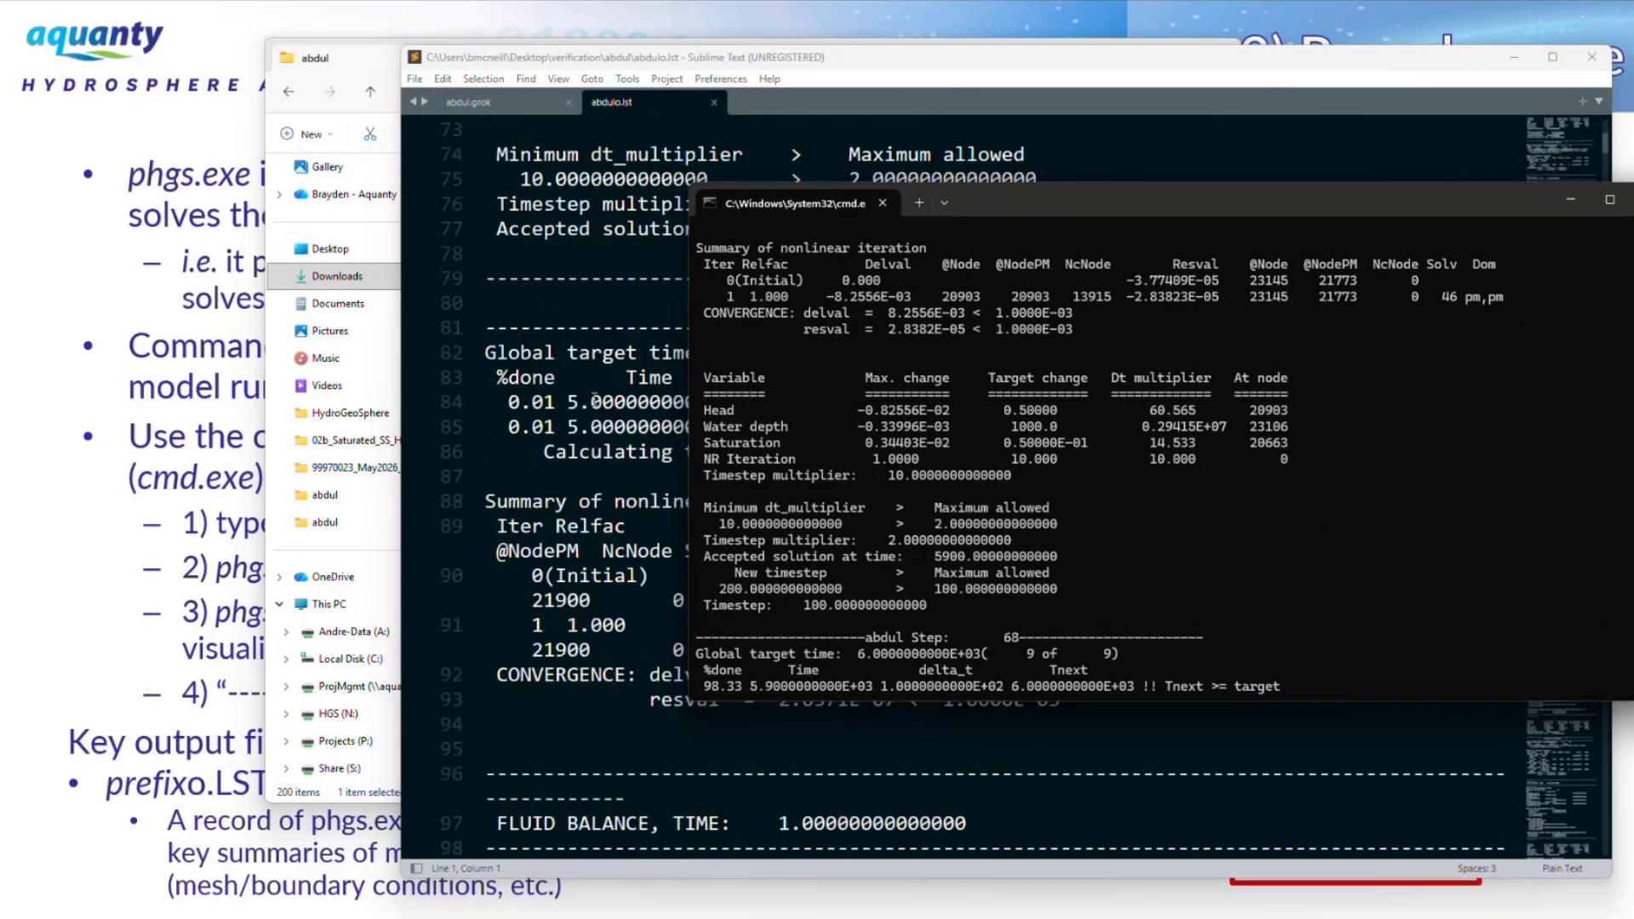
Close the earlier run's terminal and highlight abdulo.lst lines 91–99: timestep 2 convergence and fluid balance.
click(882, 202)
drag(852, 452, 555, 205)
scroll(687, 313, up, 5)
scroll(723, 310, down, 1)
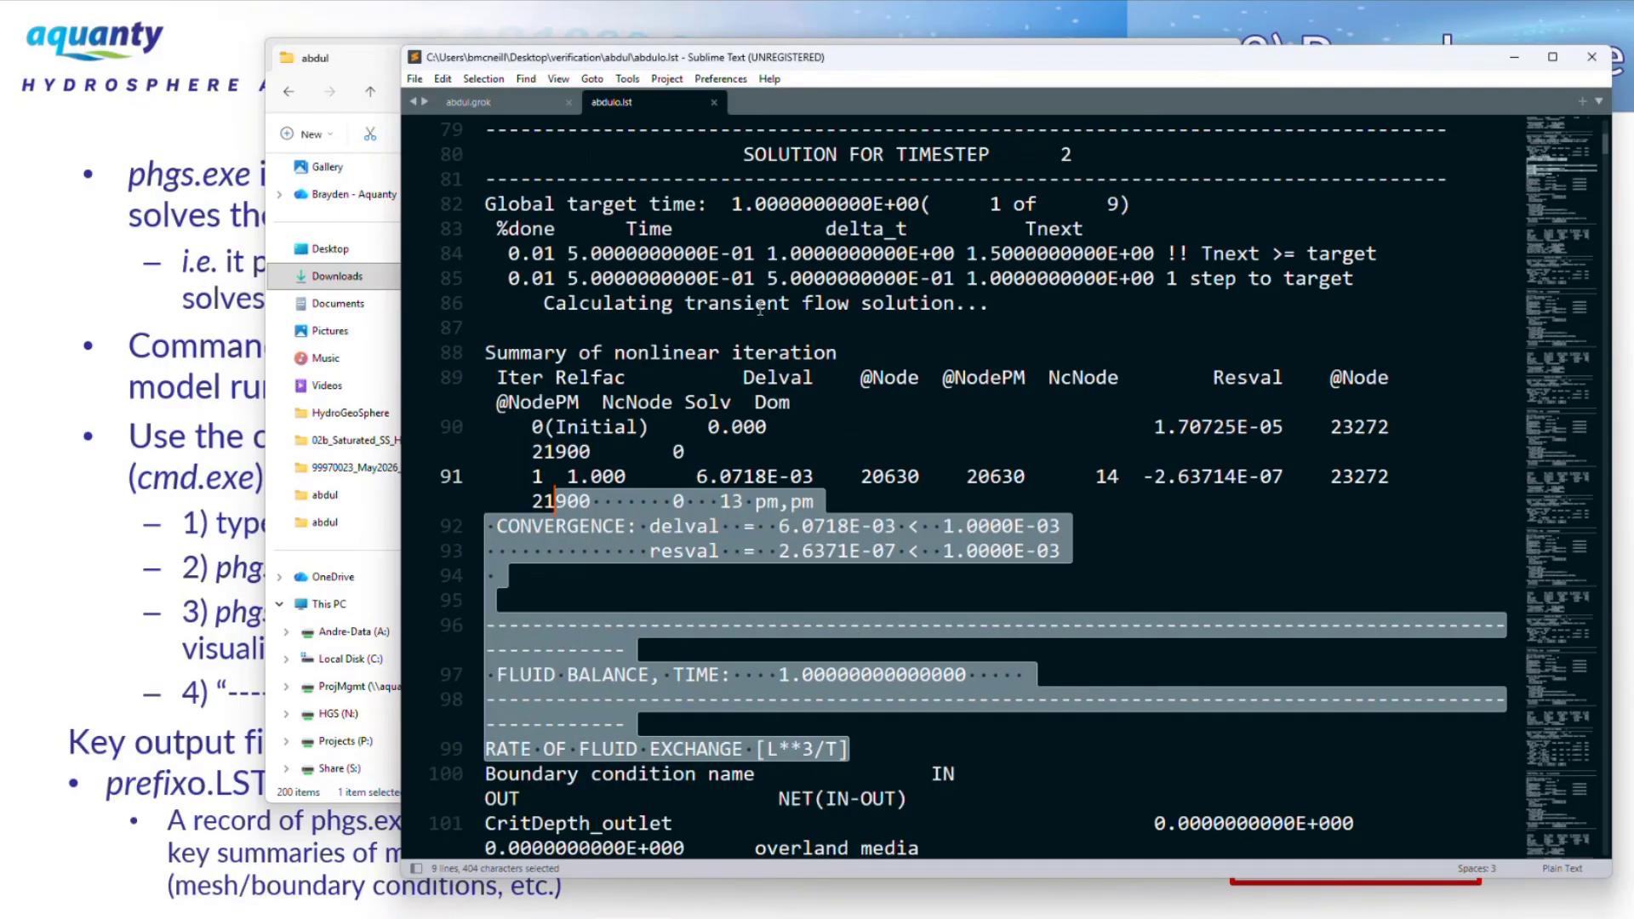
scroll(762, 308, up, 5)
scroll(762, 308, down, 1)
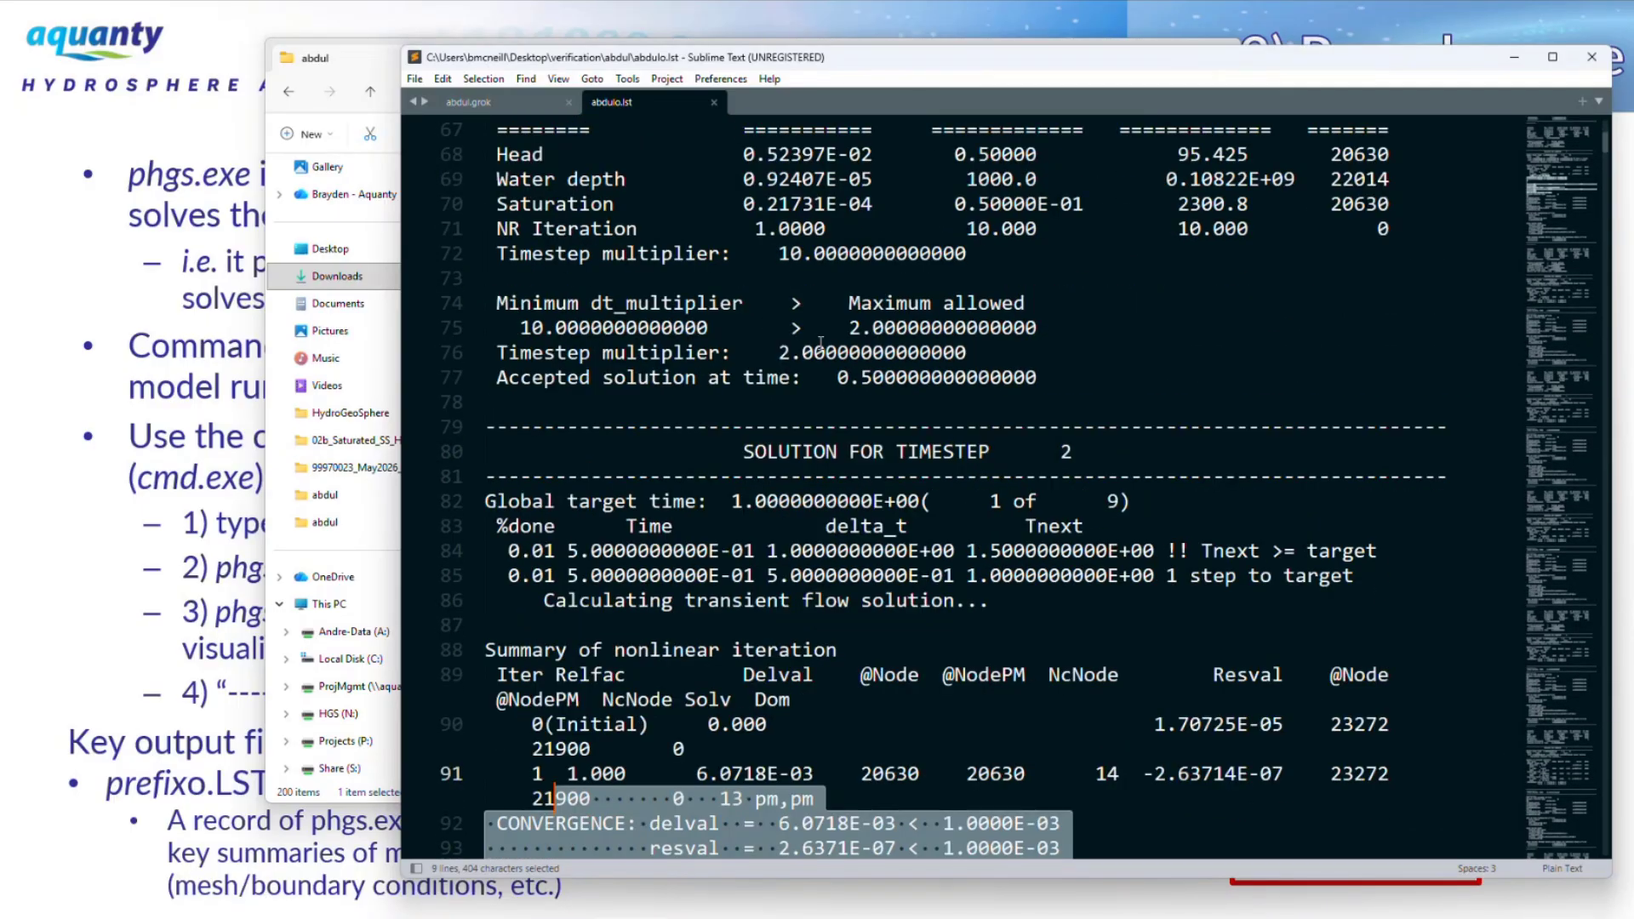
scroll(792, 579, down, 4)
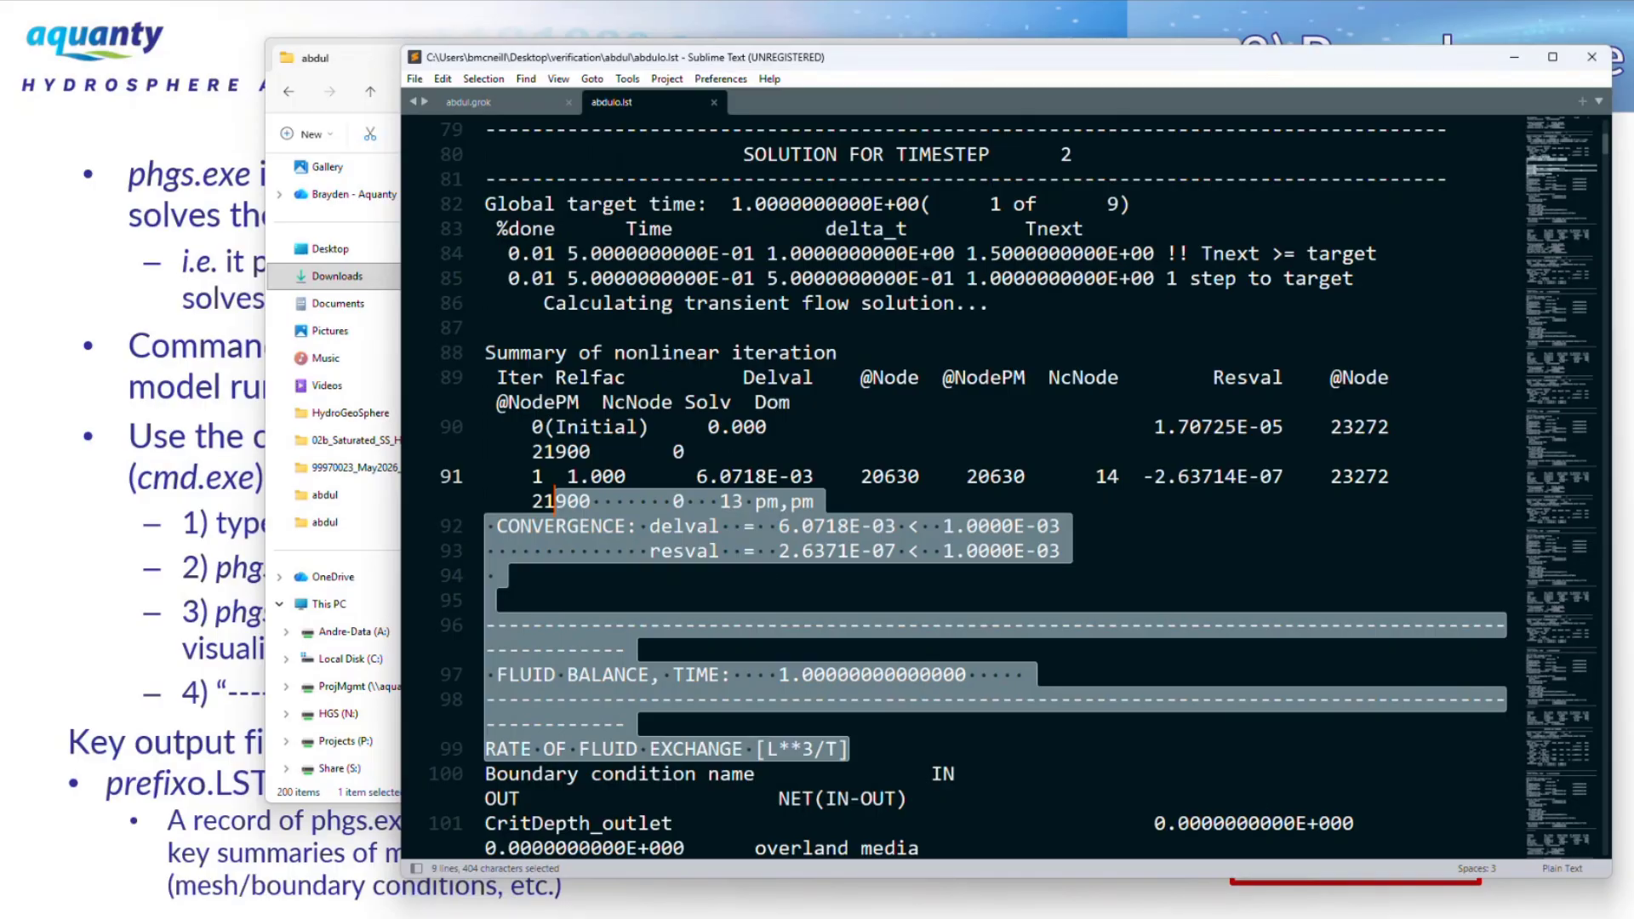
Open a command prompt in the abdul folder using cmd in the address bar.
key(alt+Tab)
click(875, 86)
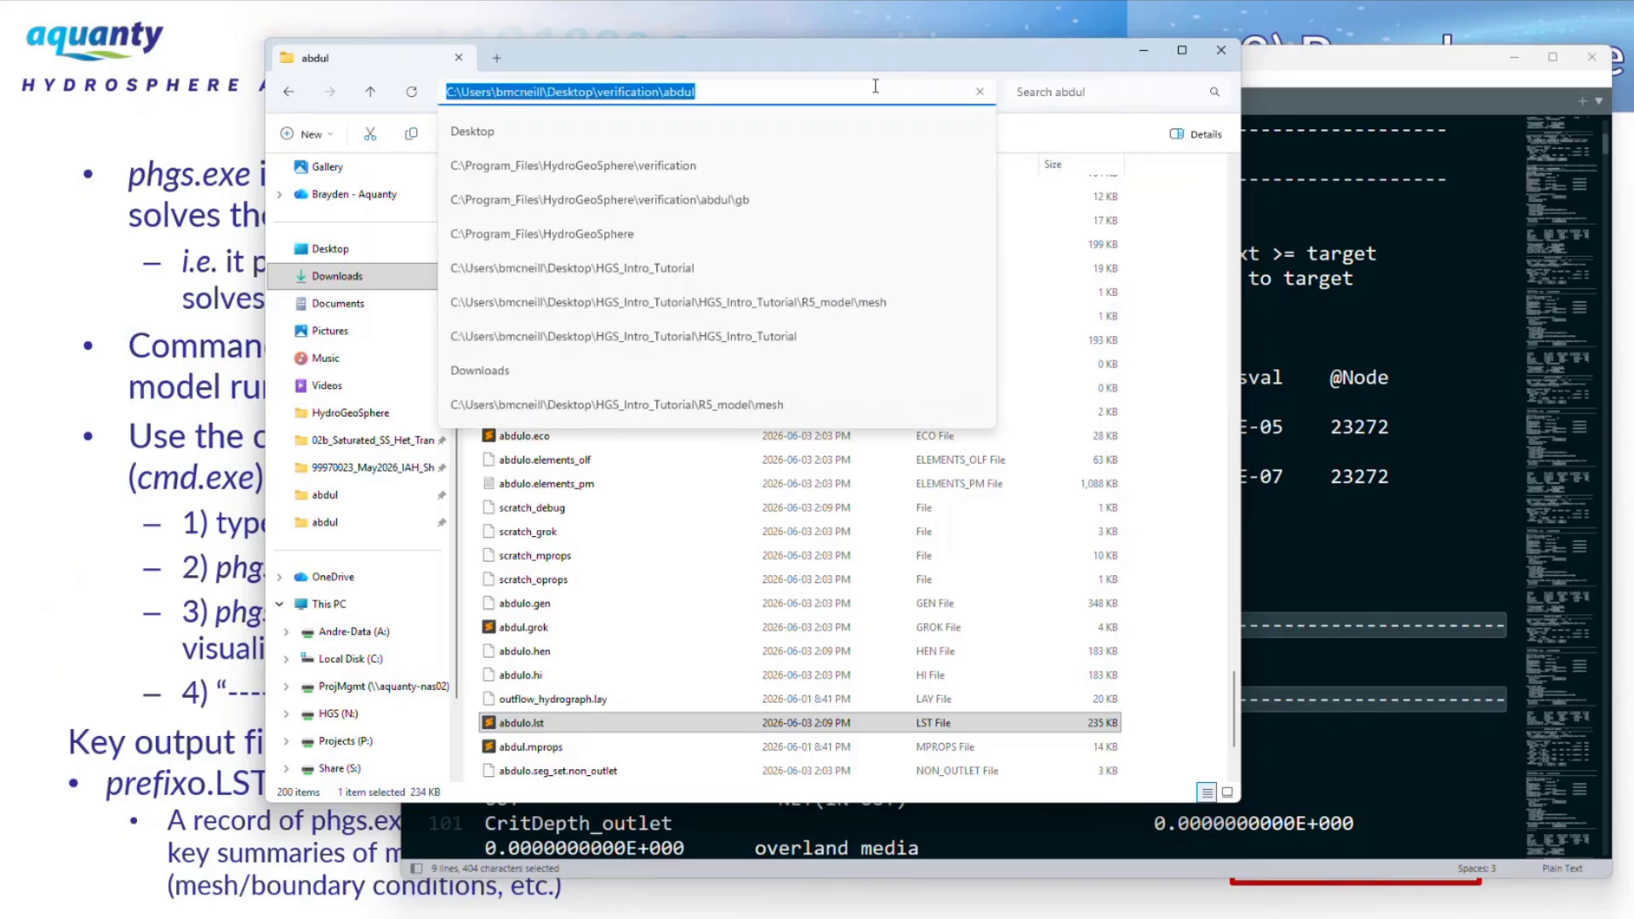
text(cmd)
key(Return)
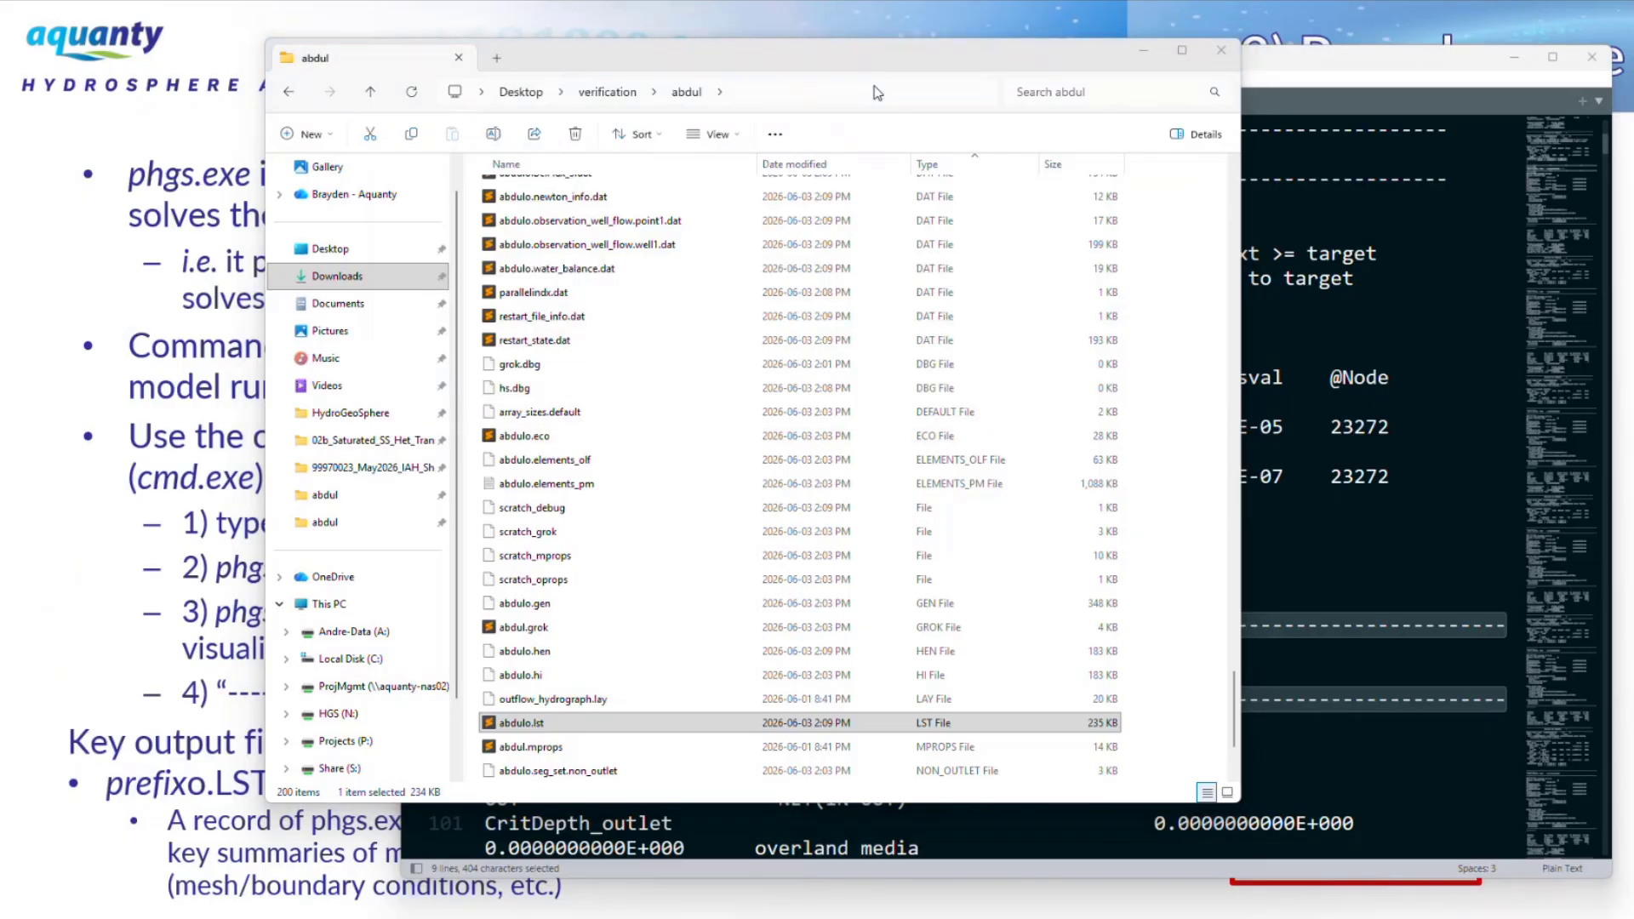
drag(1633, 276, 817, 189)
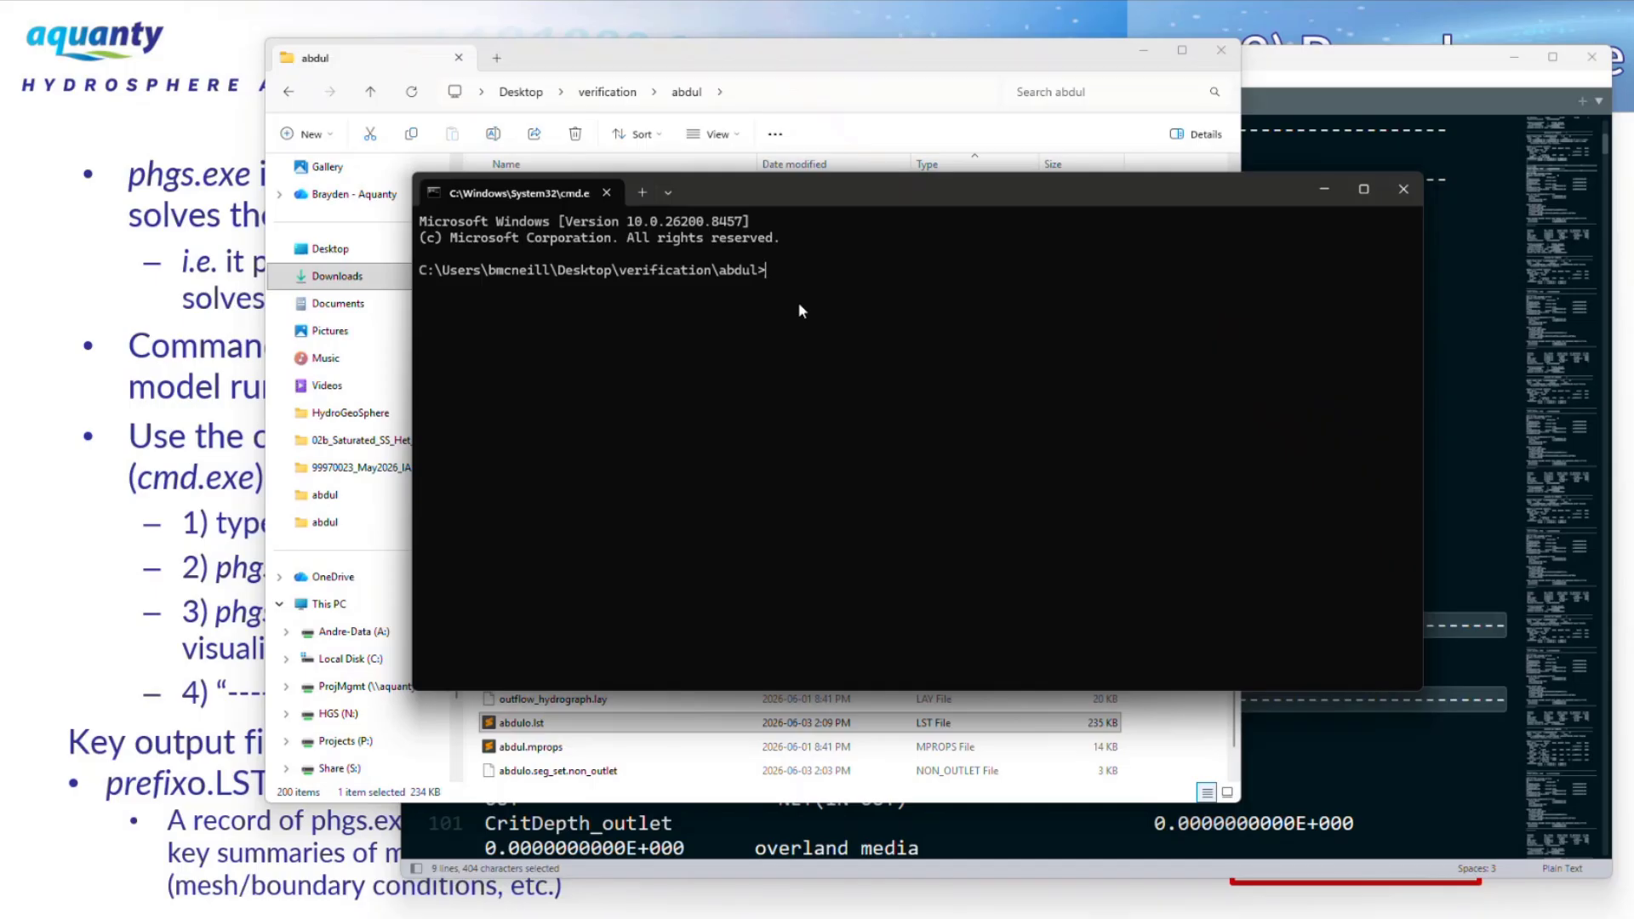
Start the HydroGeoSphere run with phgs and review its nonlinear iteration output.
text(phgs)
key(Return)
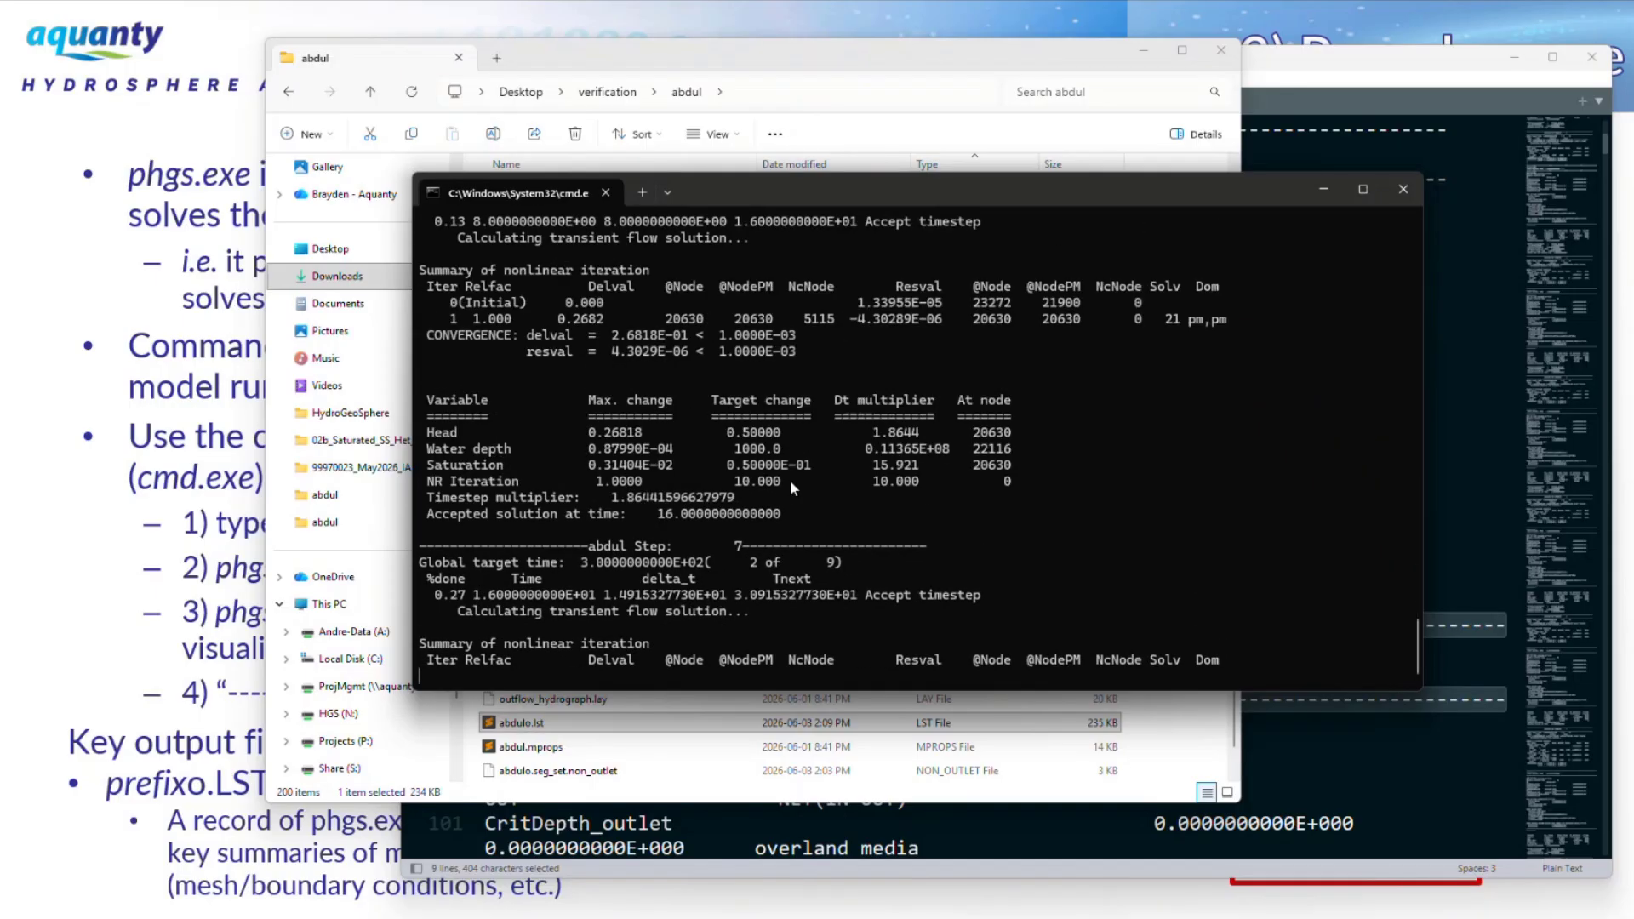
drag(827, 547, 792, 518)
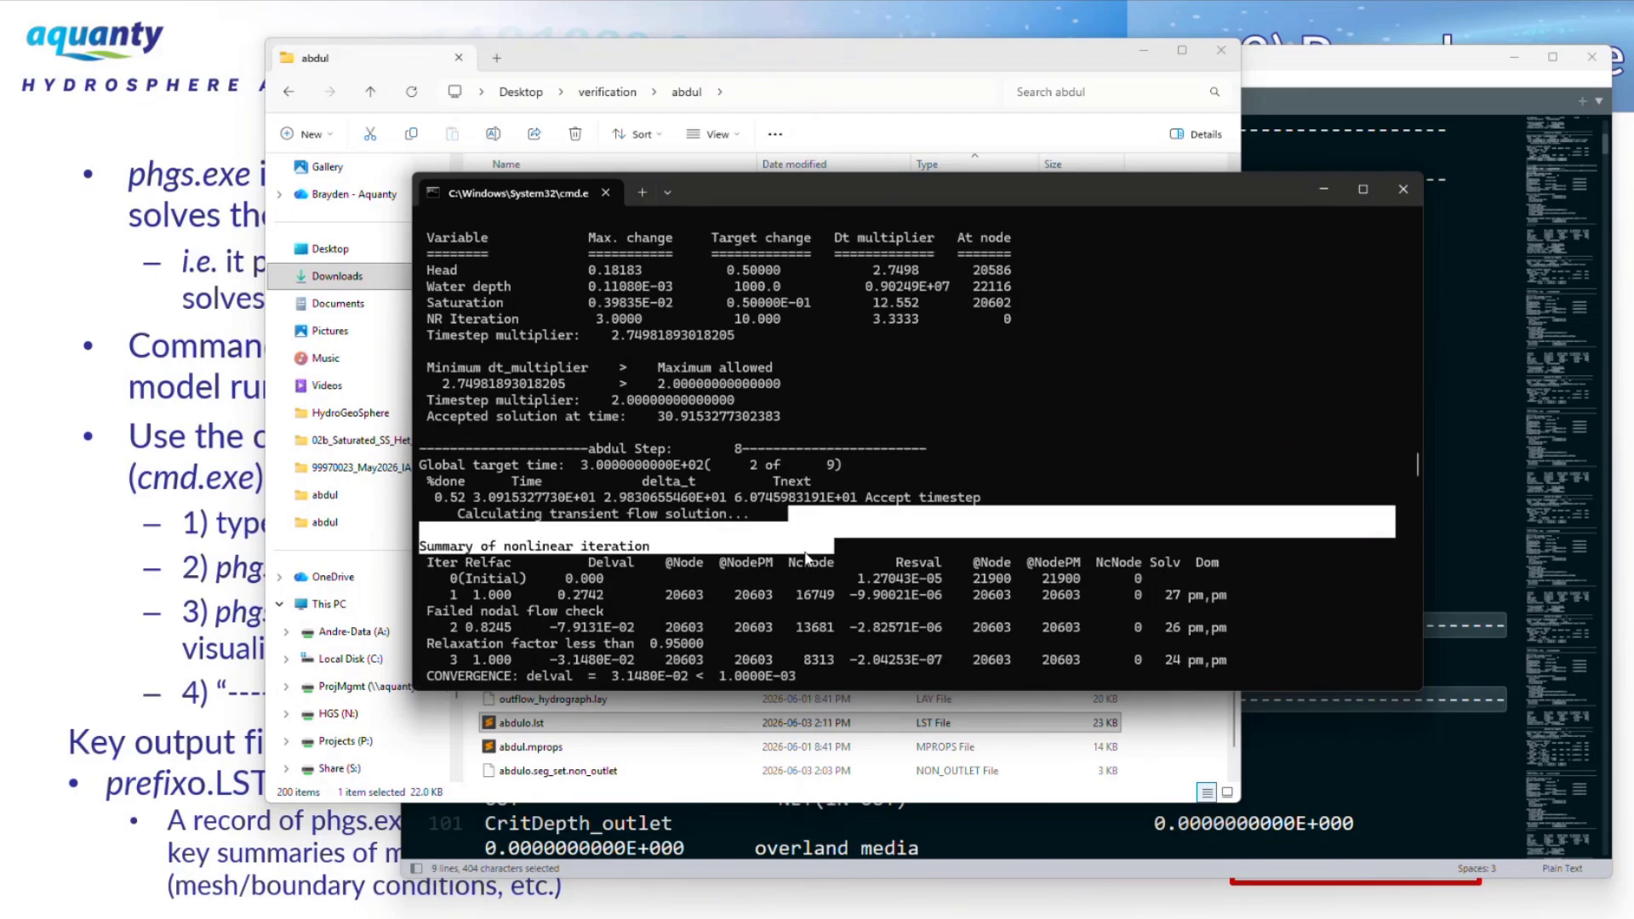
key(Return)
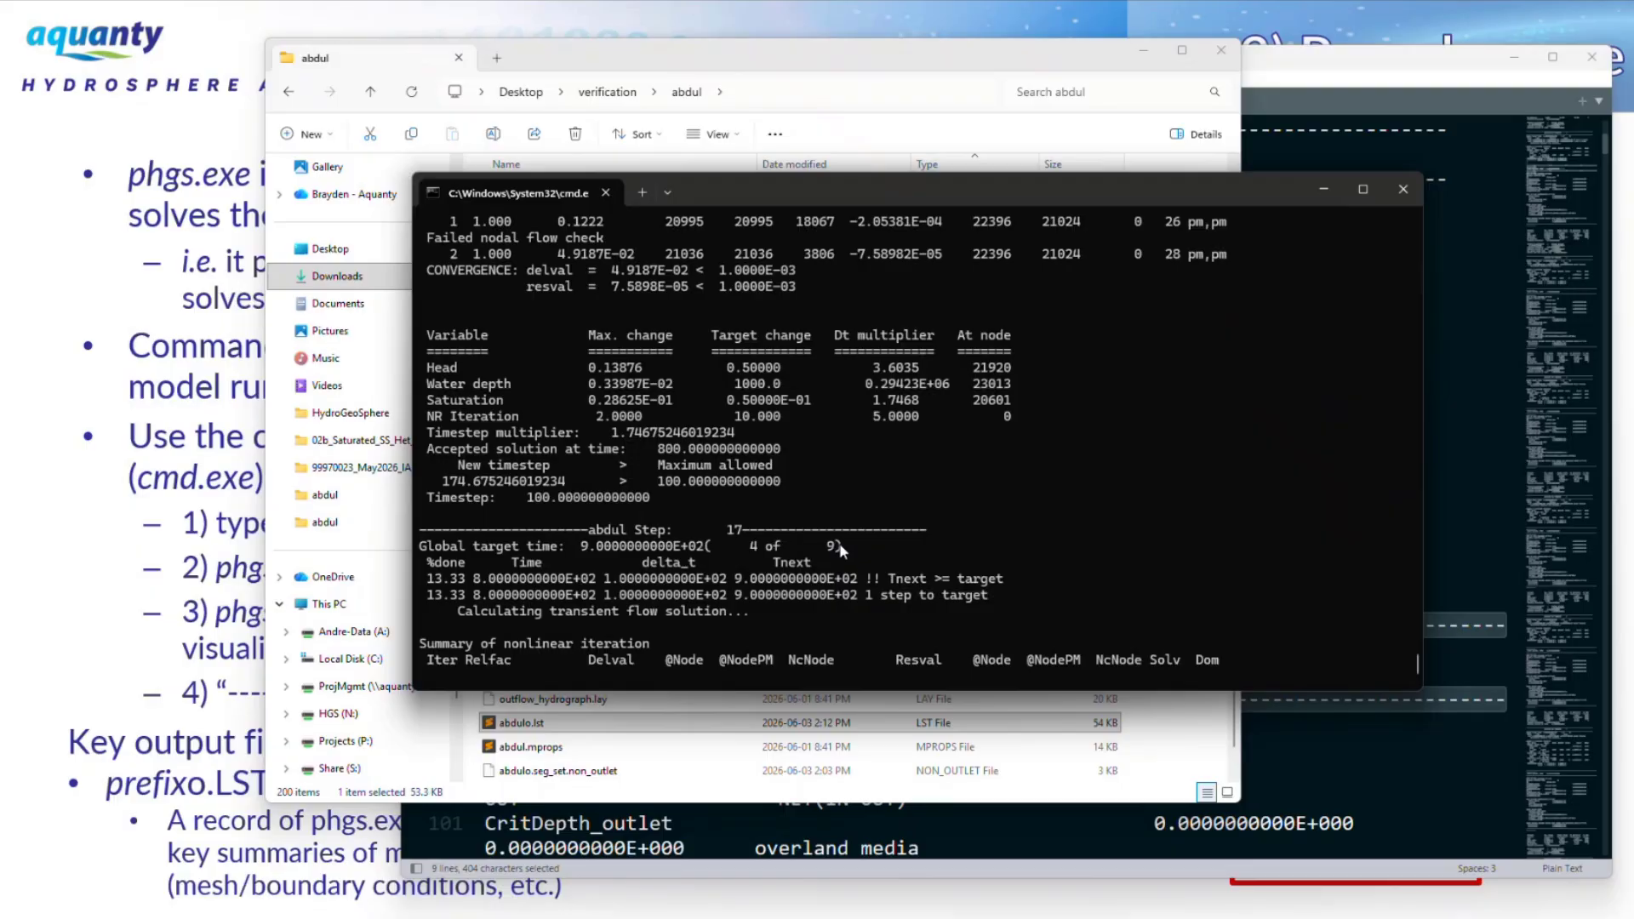
scroll(749, 609, up, 6)
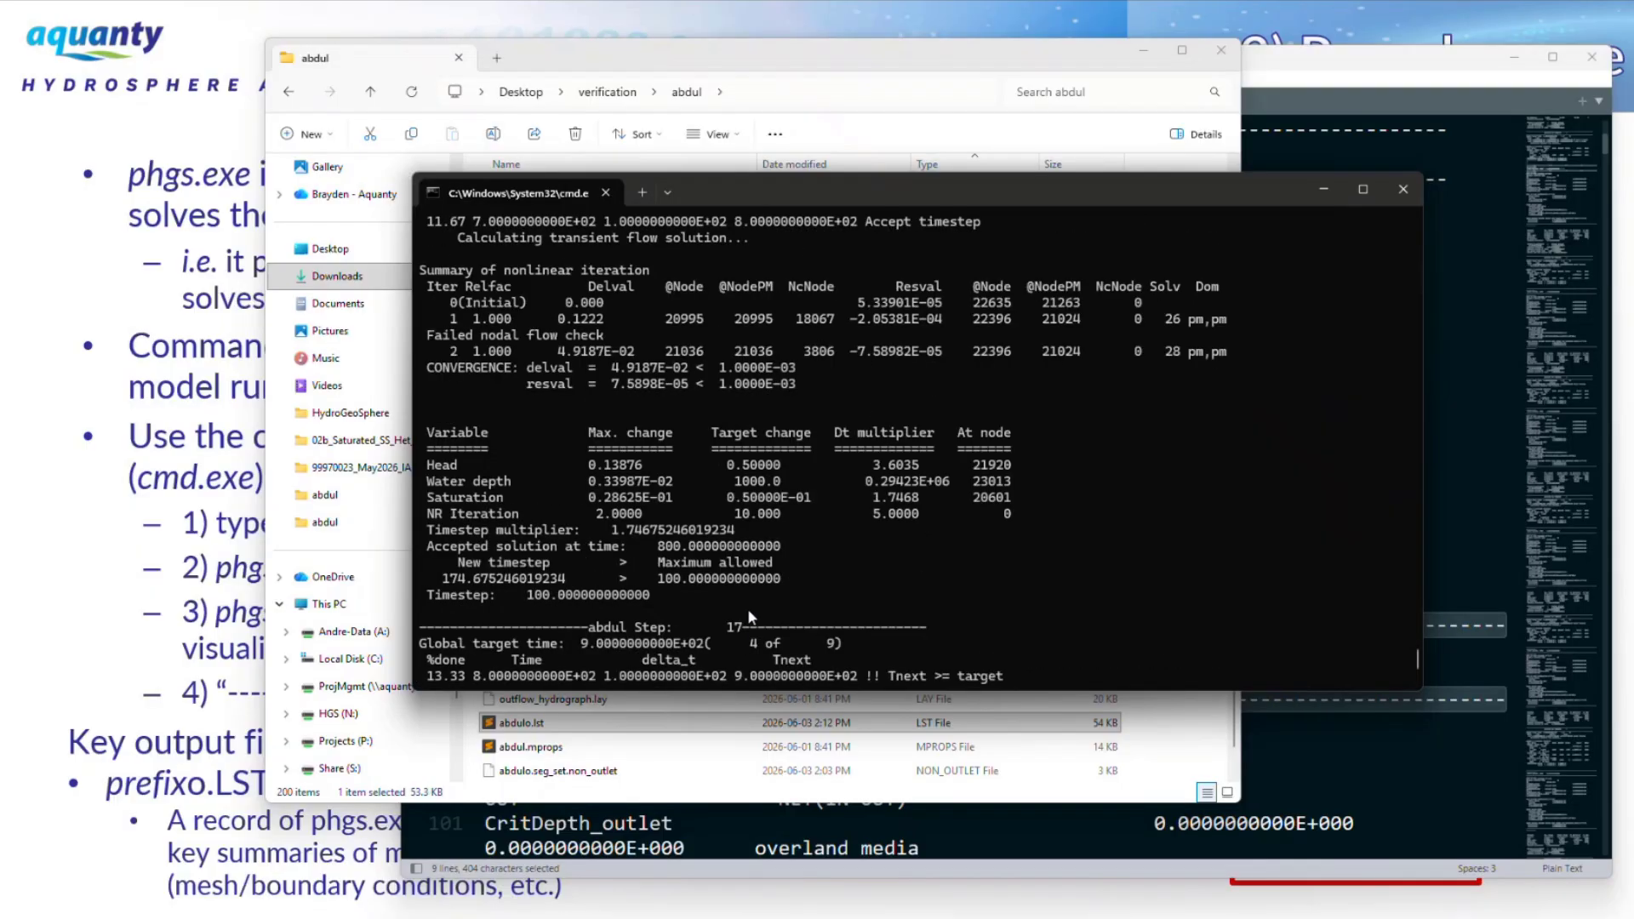
scroll(752, 615, down, 2)
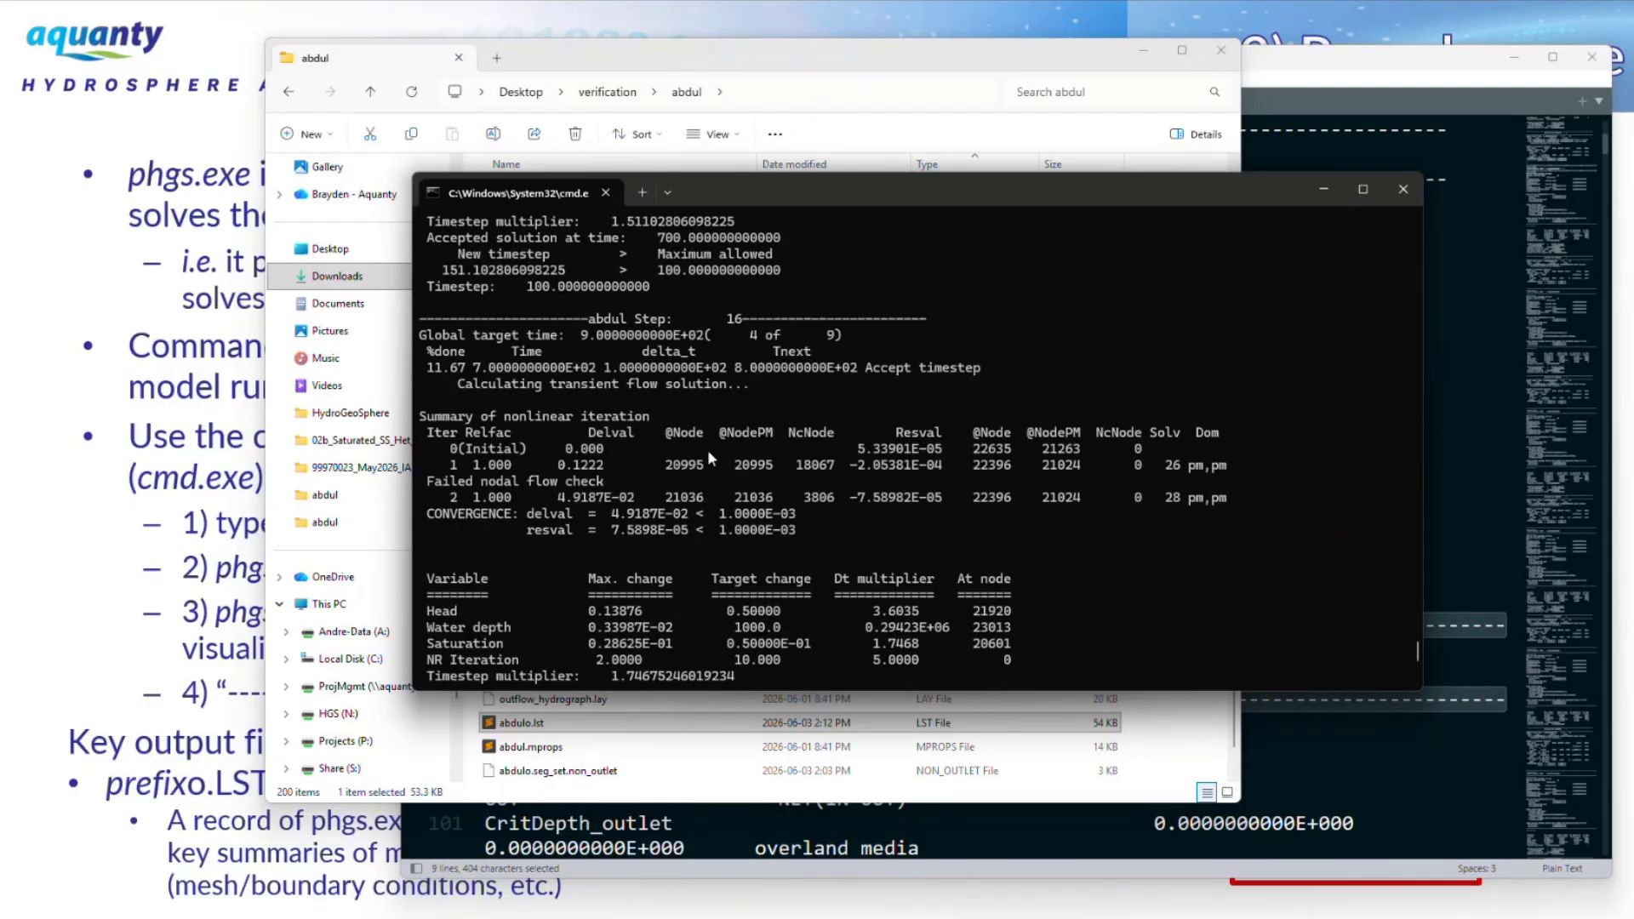
scroll(835, 506, down, 1)
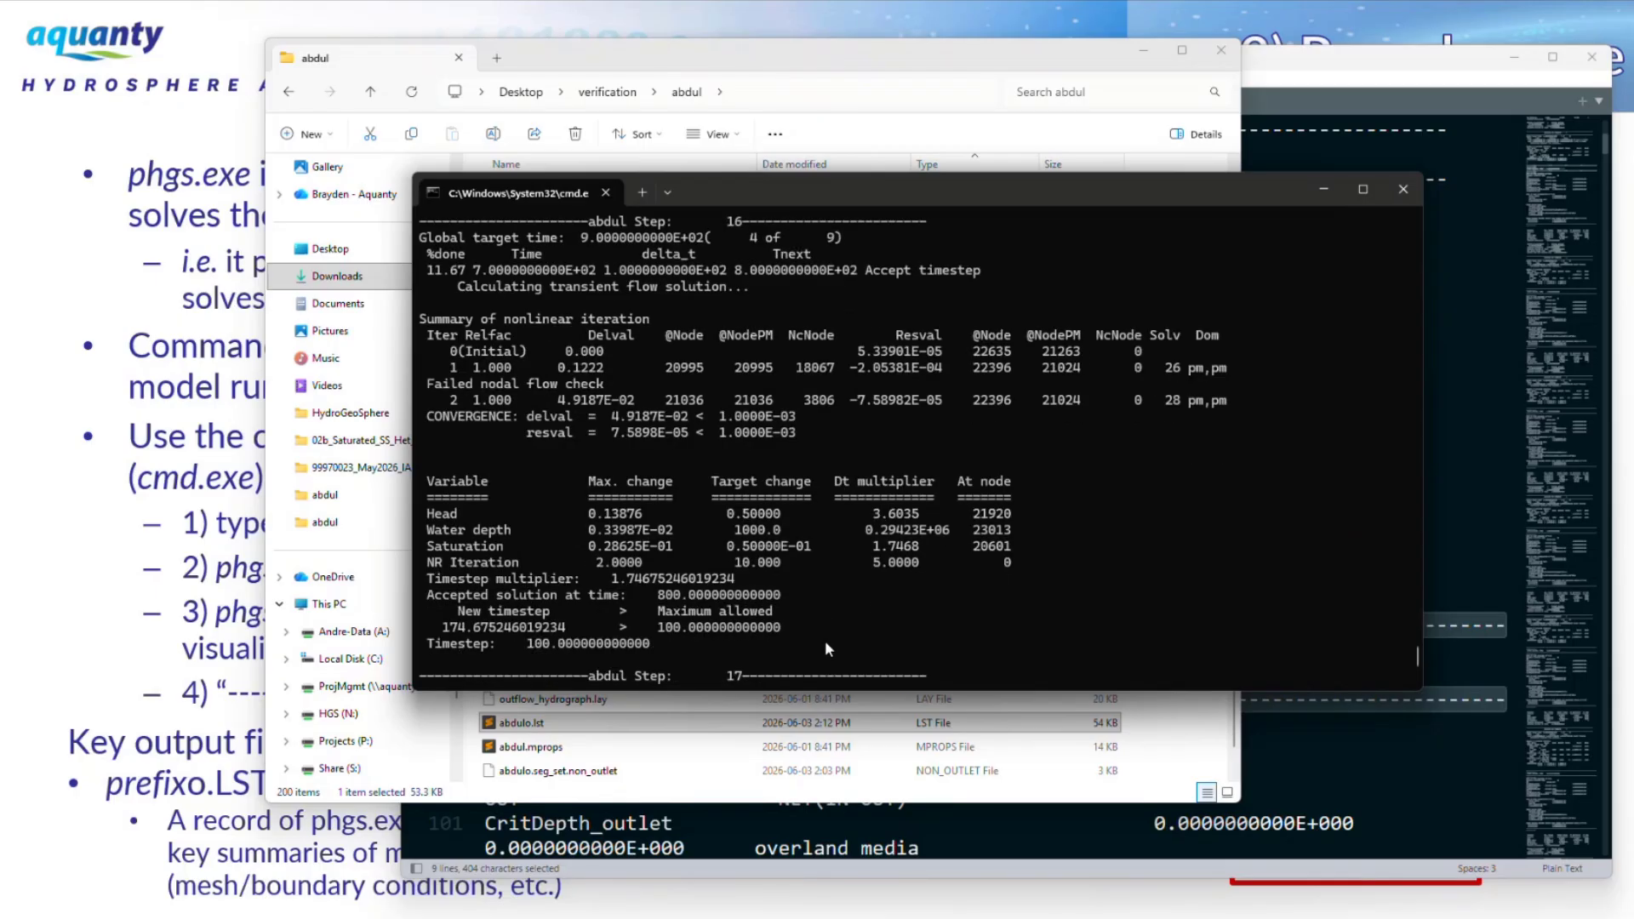
drag(825, 640, 425, 226)
scroll(648, 423, up, 6)
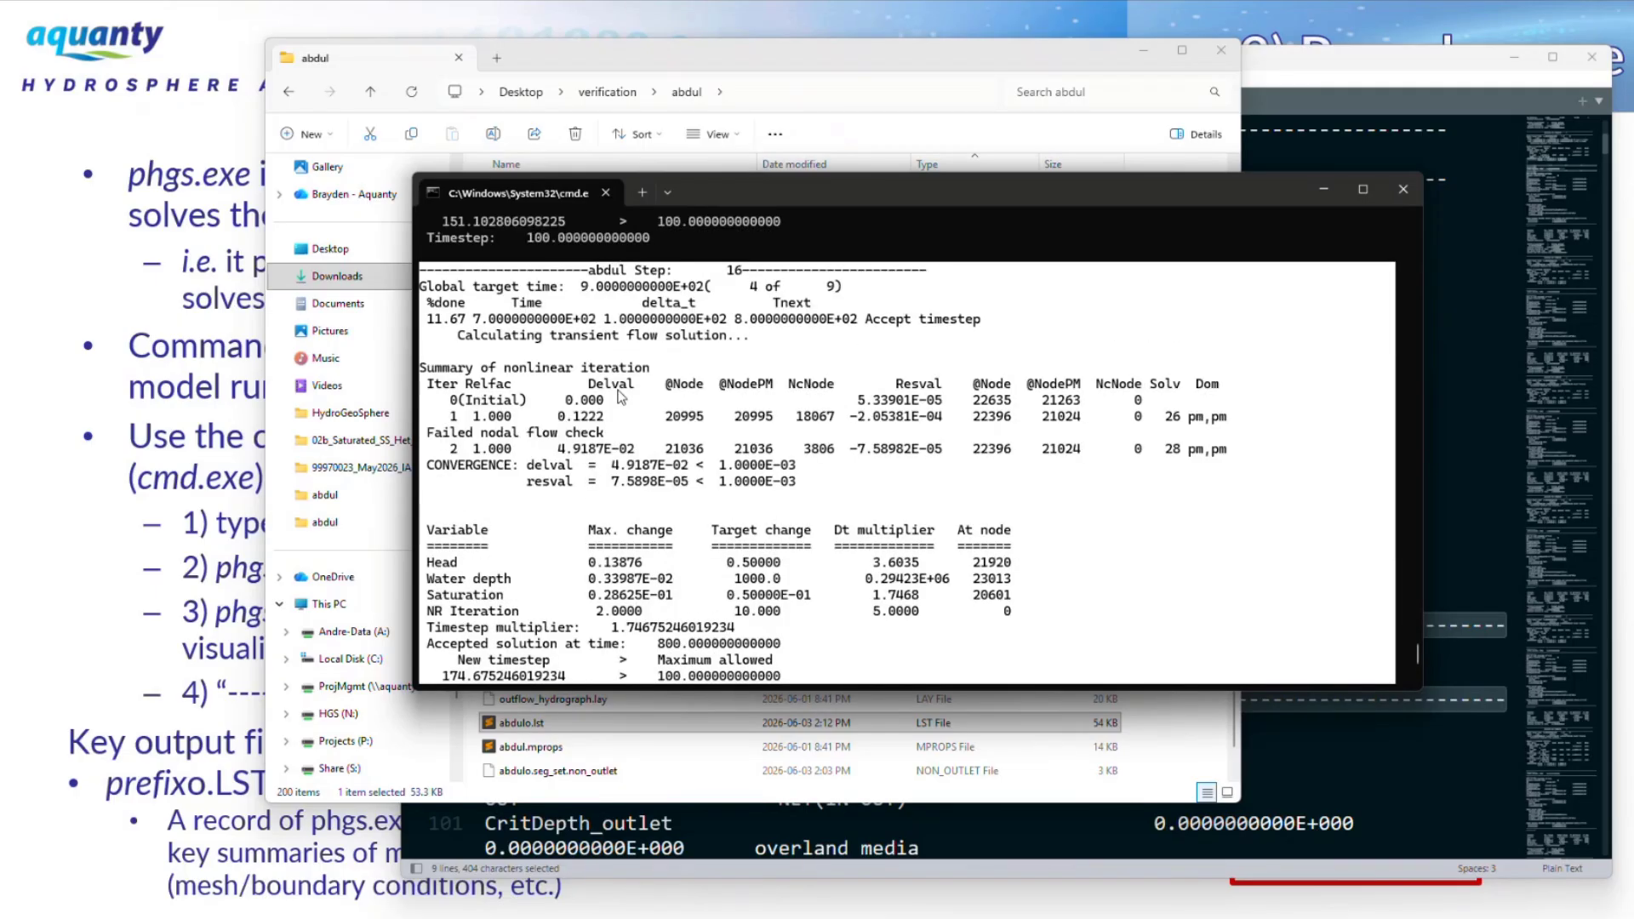
scroll(661, 386, up, 10)
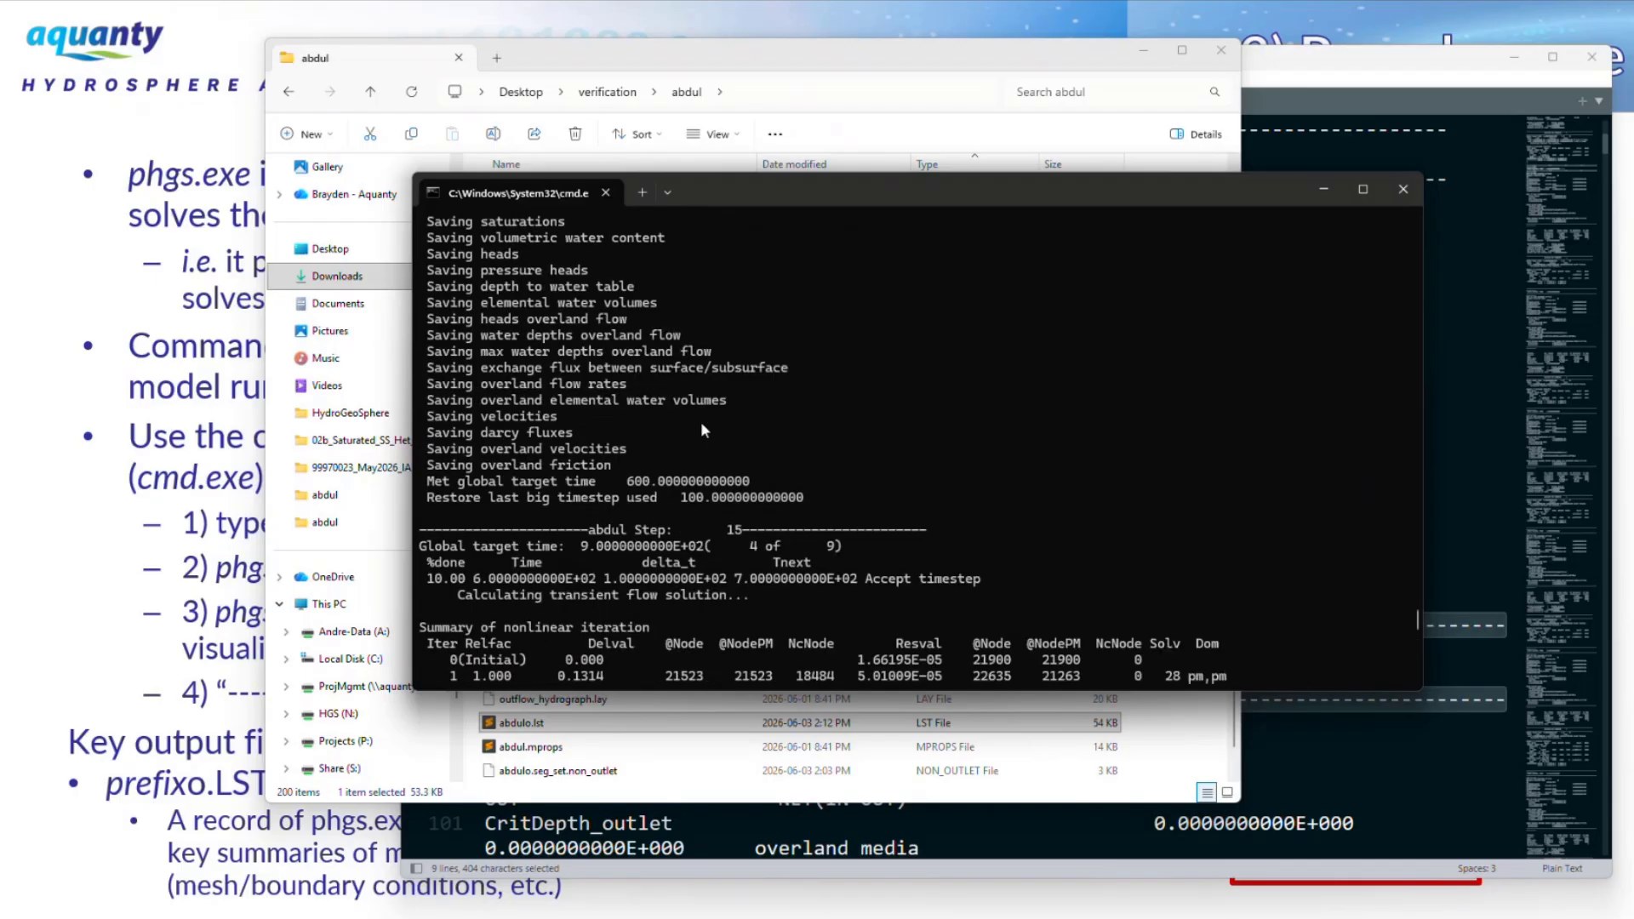
click(1386, 763)
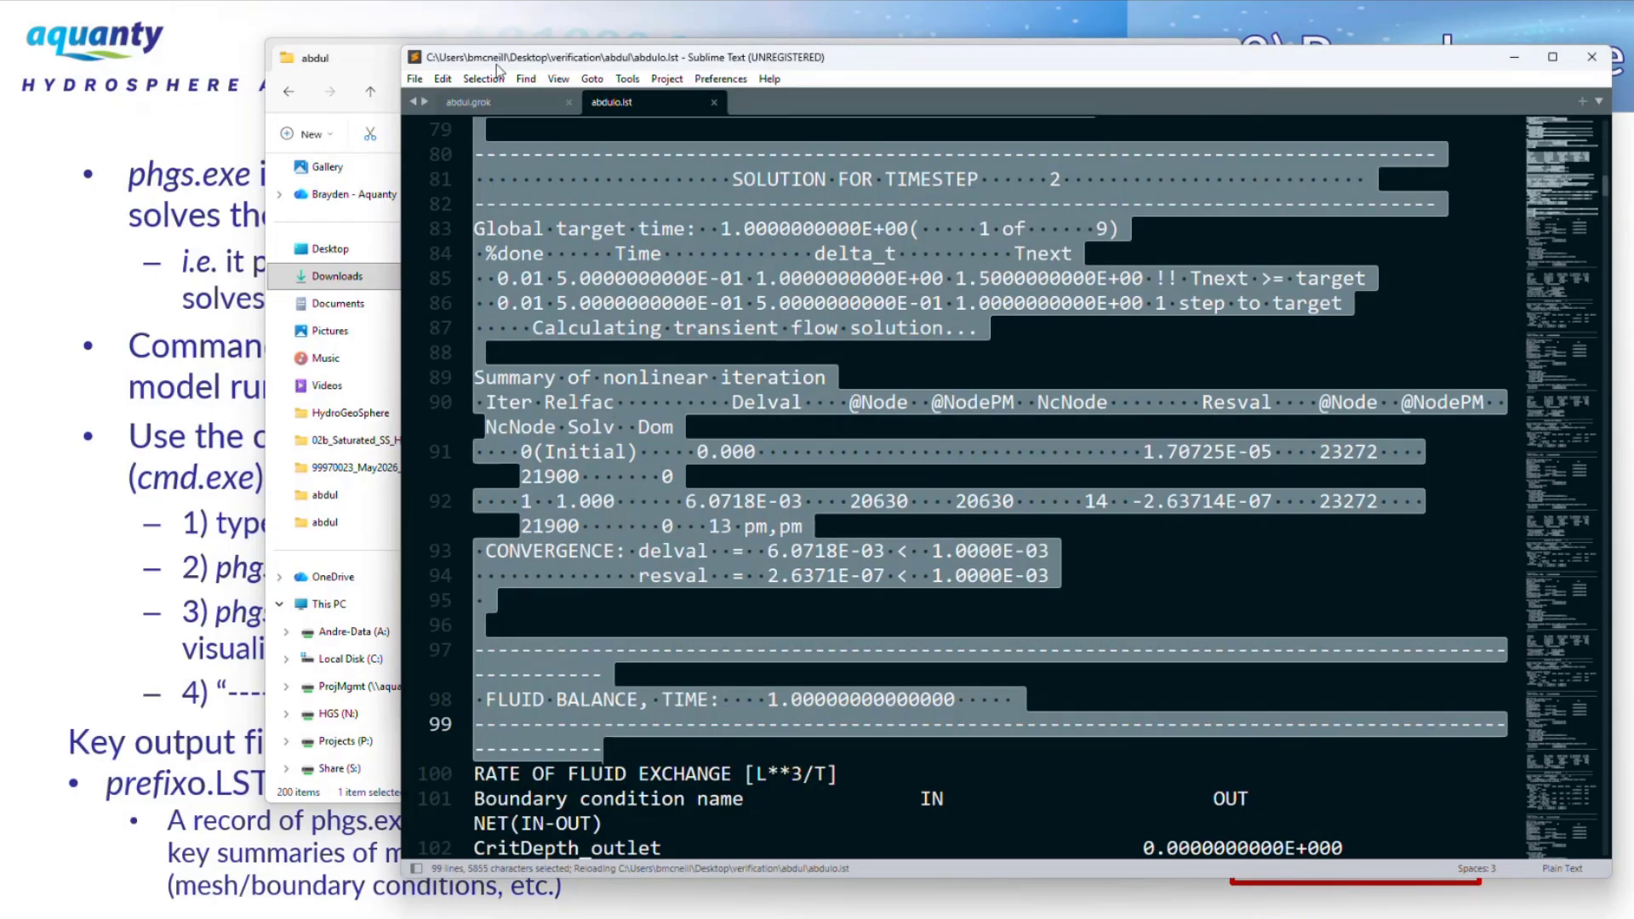
click(1515, 57)
Highlight step 14's header, nonlinear iteration summary and list of saved output files.
scroll(682, 484, up, 1)
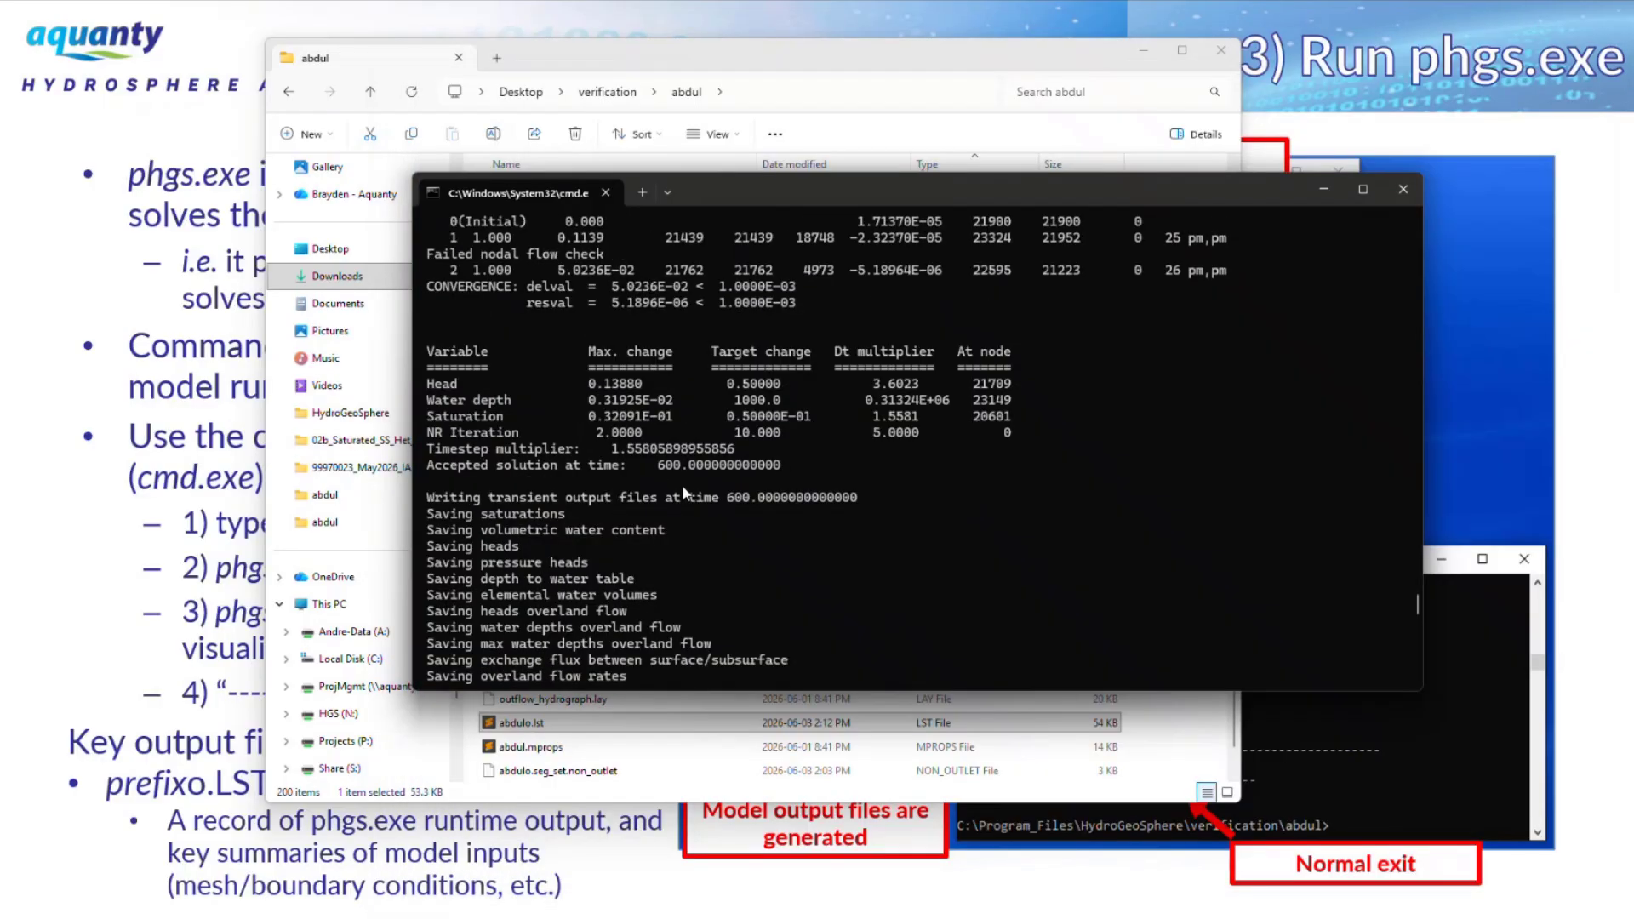
scroll(682, 483, up, 5)
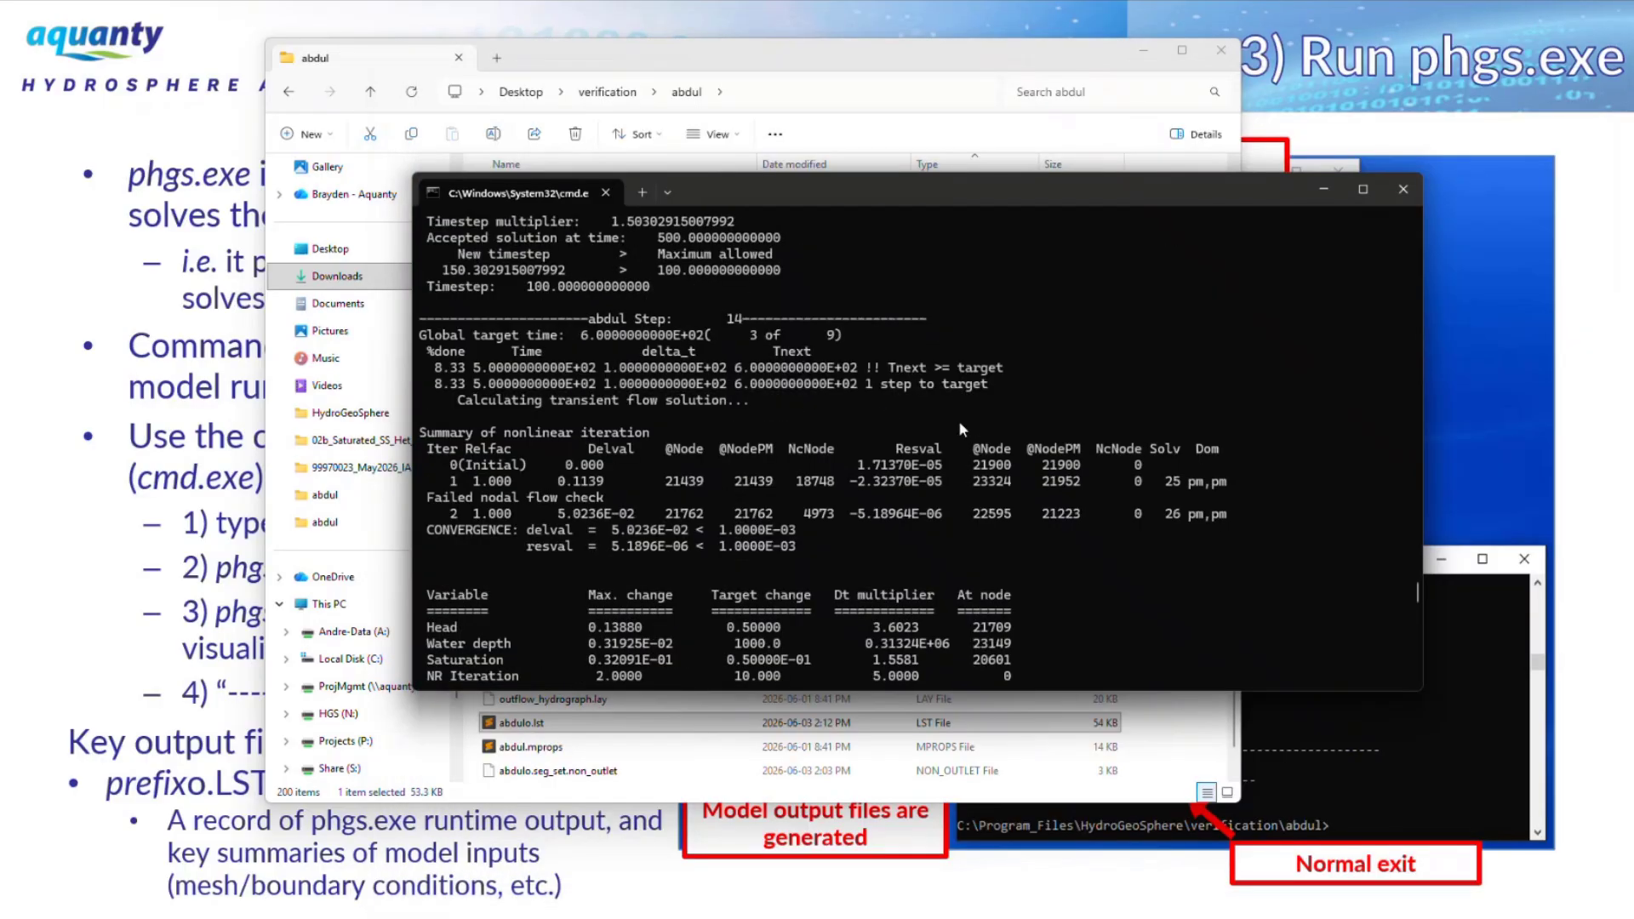
drag(926, 412, 349, 319)
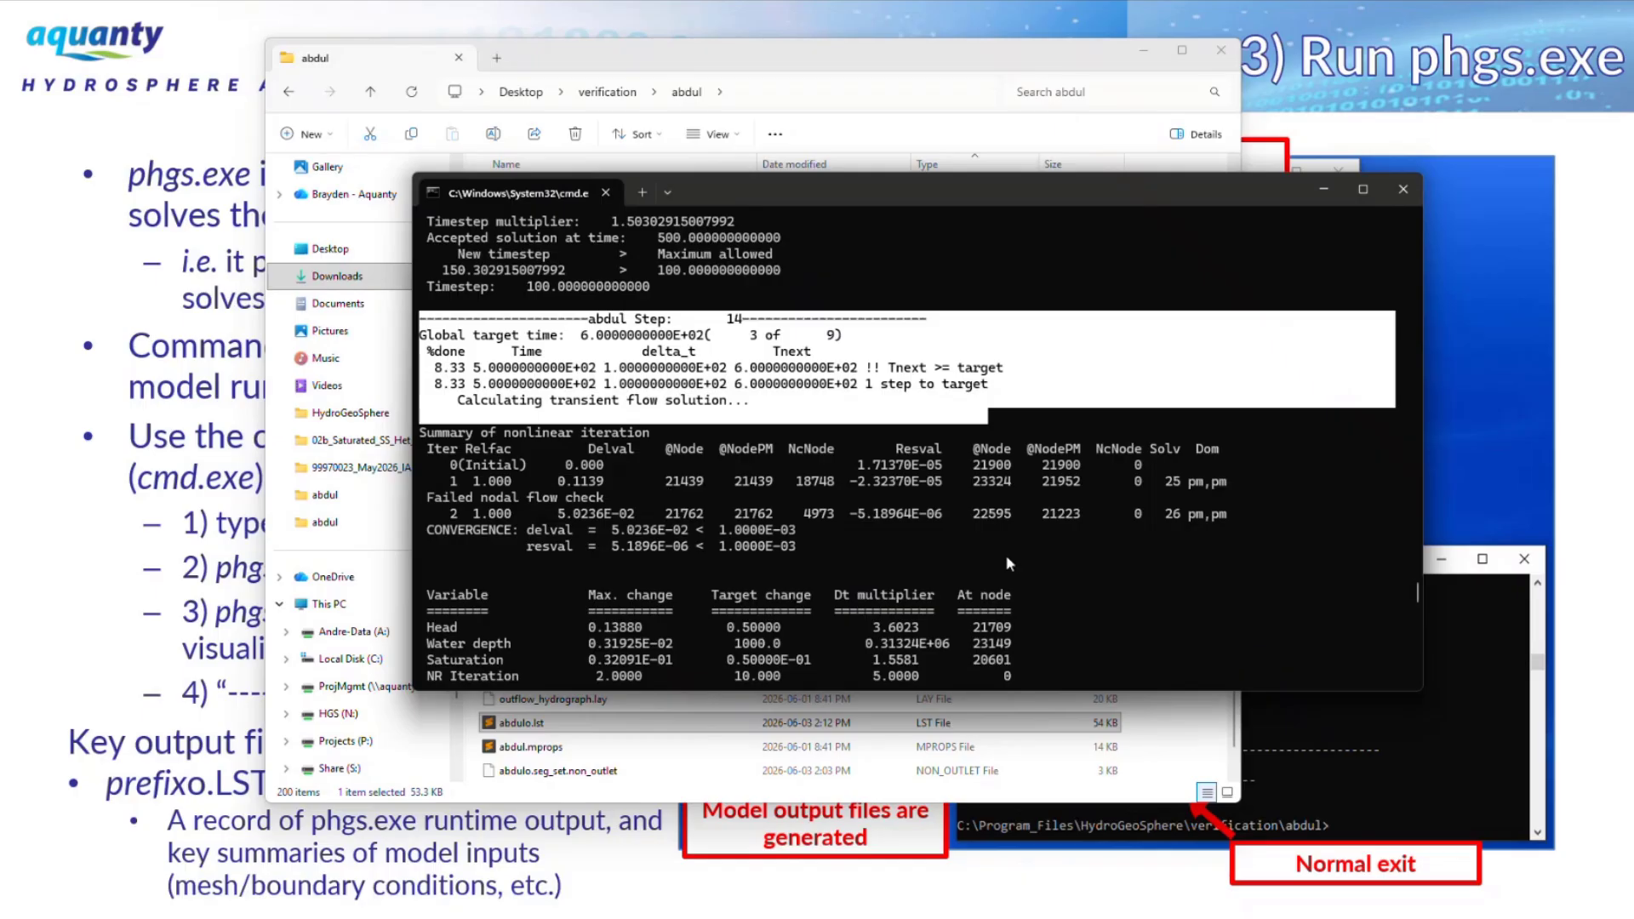
drag(1018, 562, 379, 432)
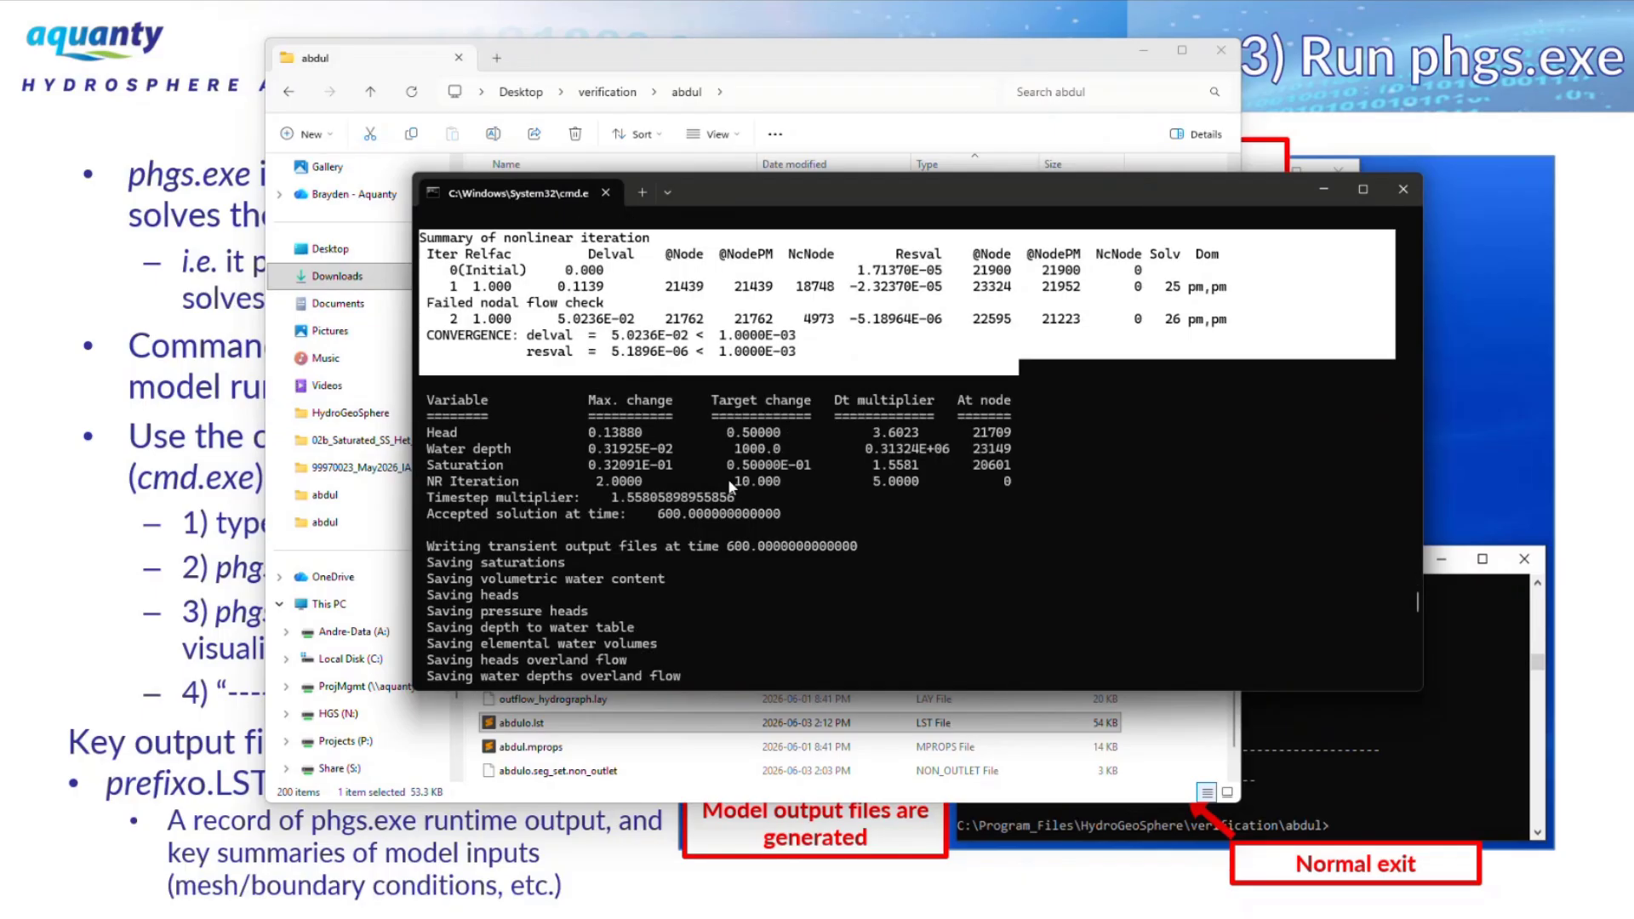
drag(1011, 530, 310, 388)
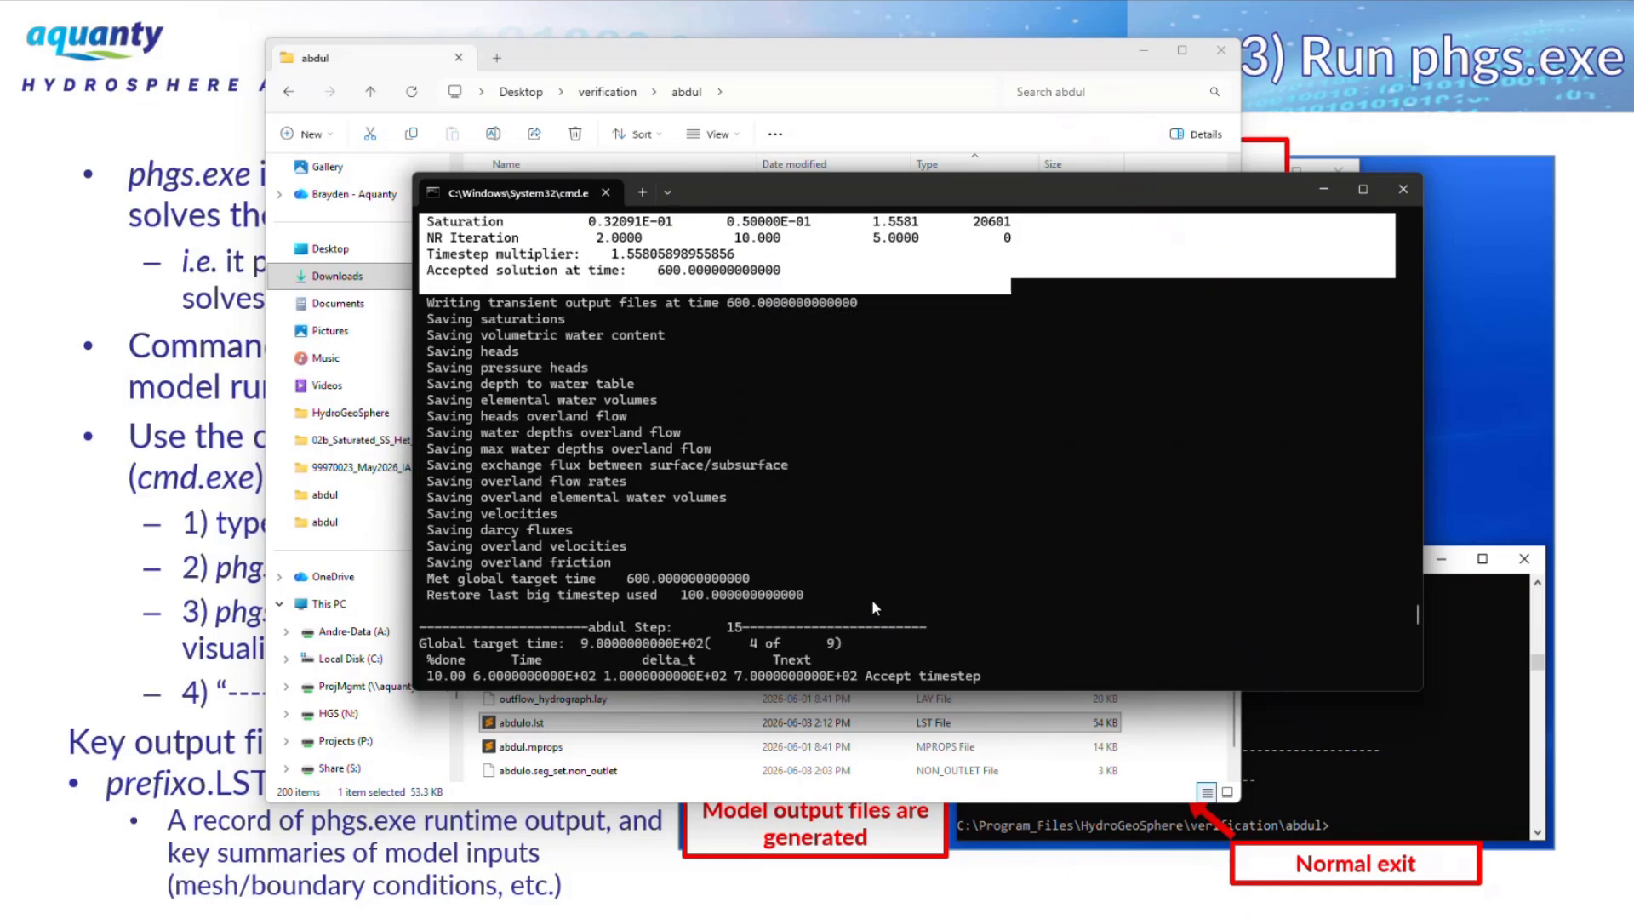
drag(872, 599, 381, 296)
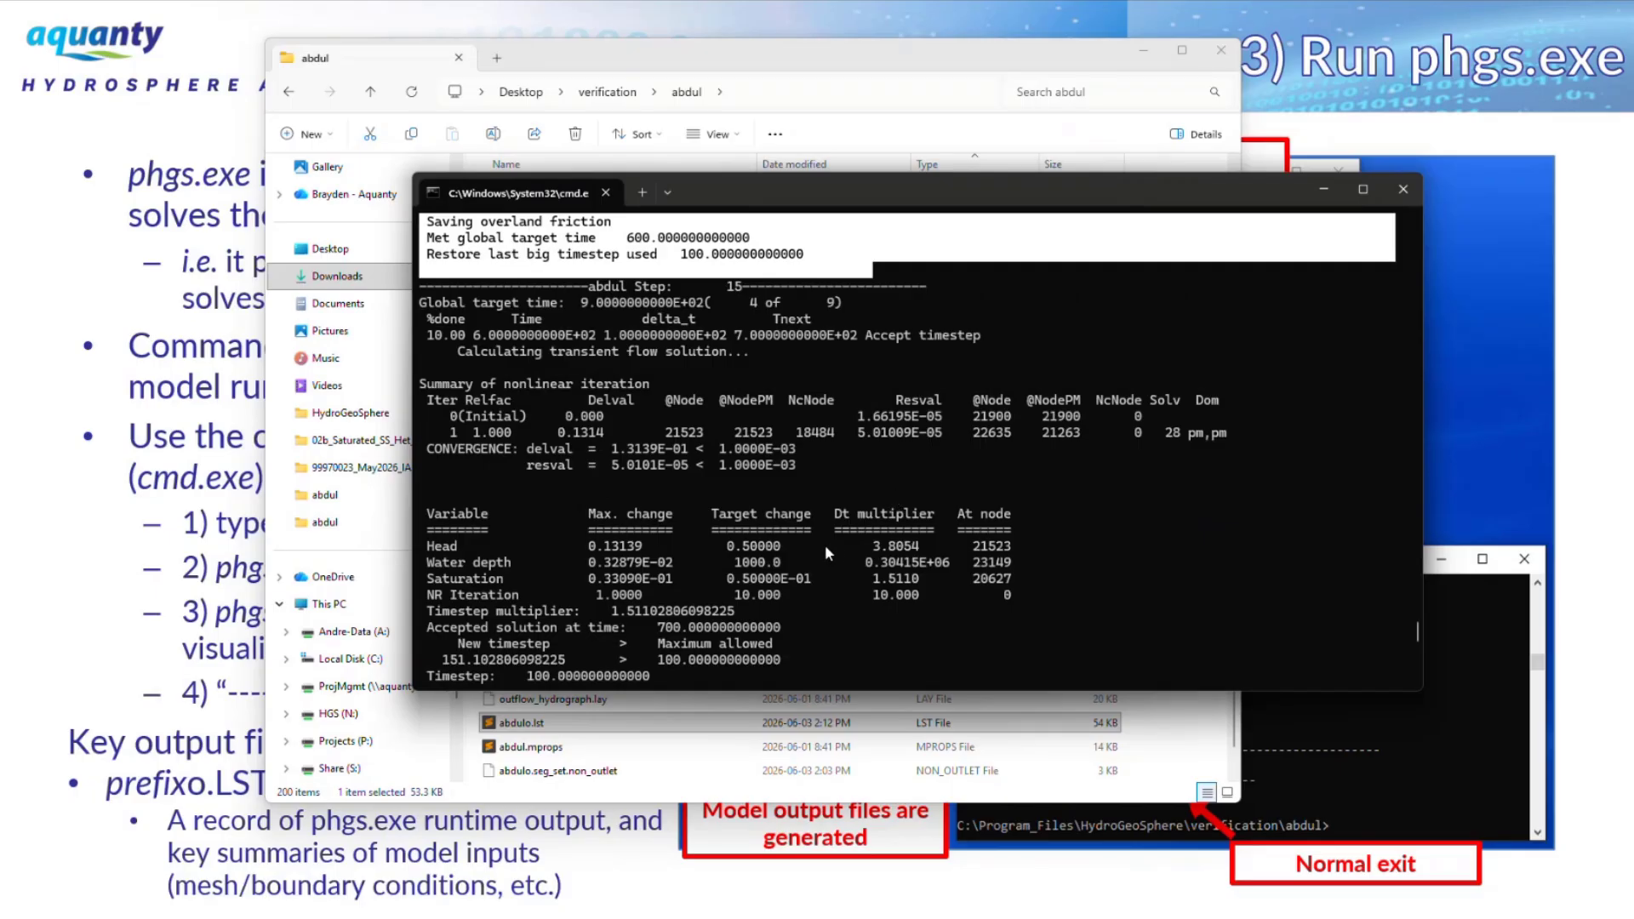
Clear the selection and re-highlight the step 14 header lines.
scroll(825, 545, up, 10)
scroll(833, 547, up, 3)
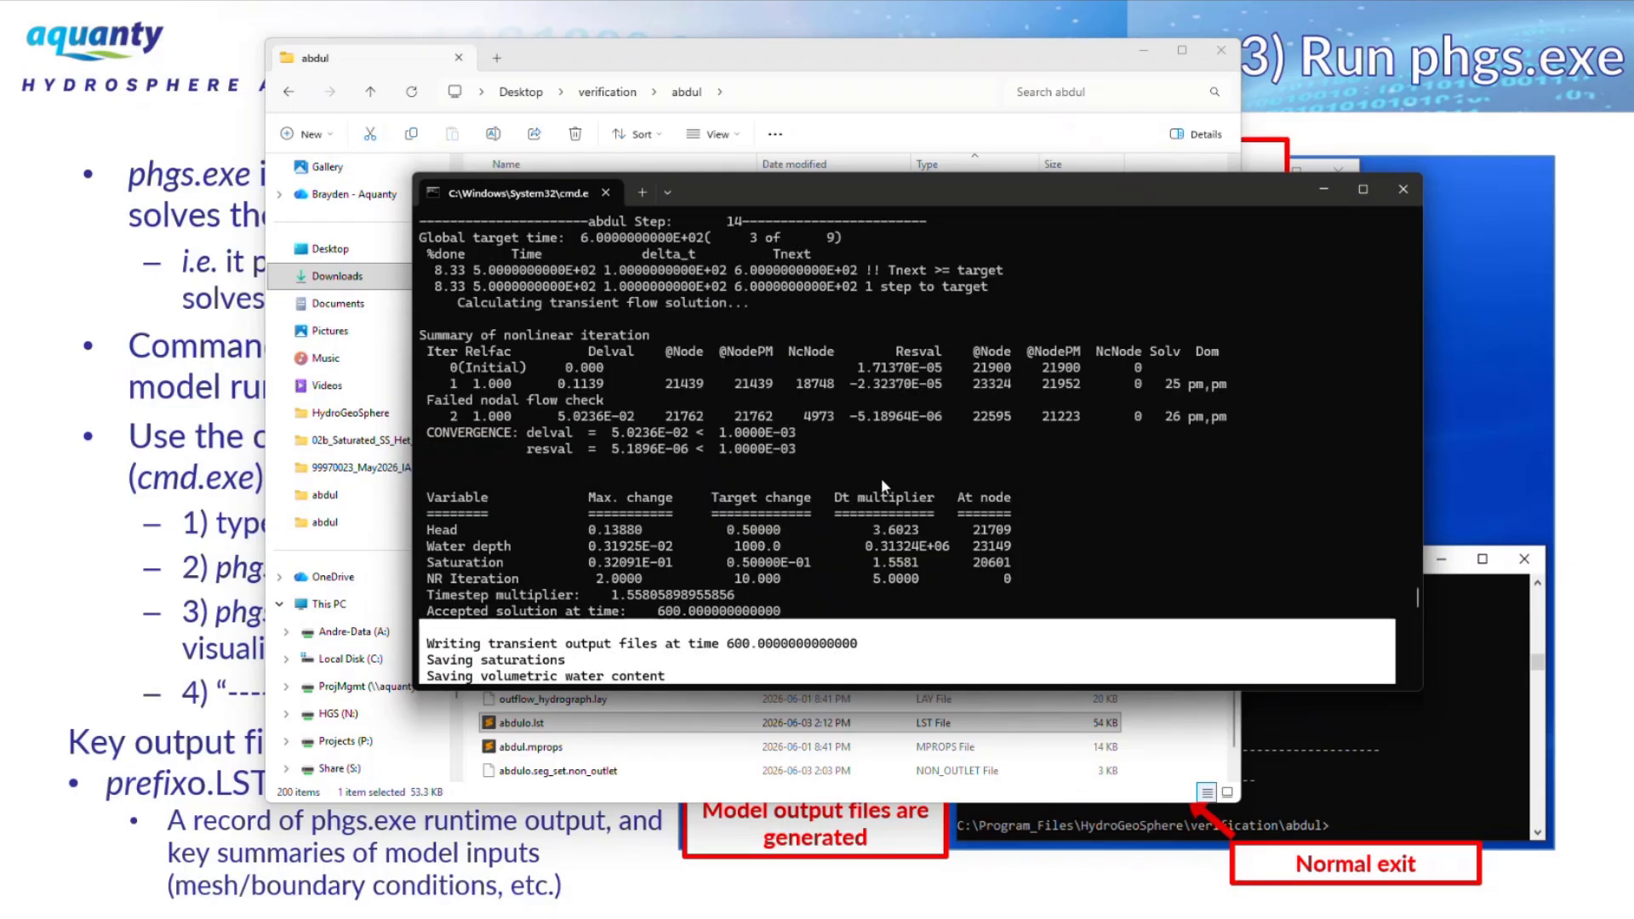
click(898, 432)
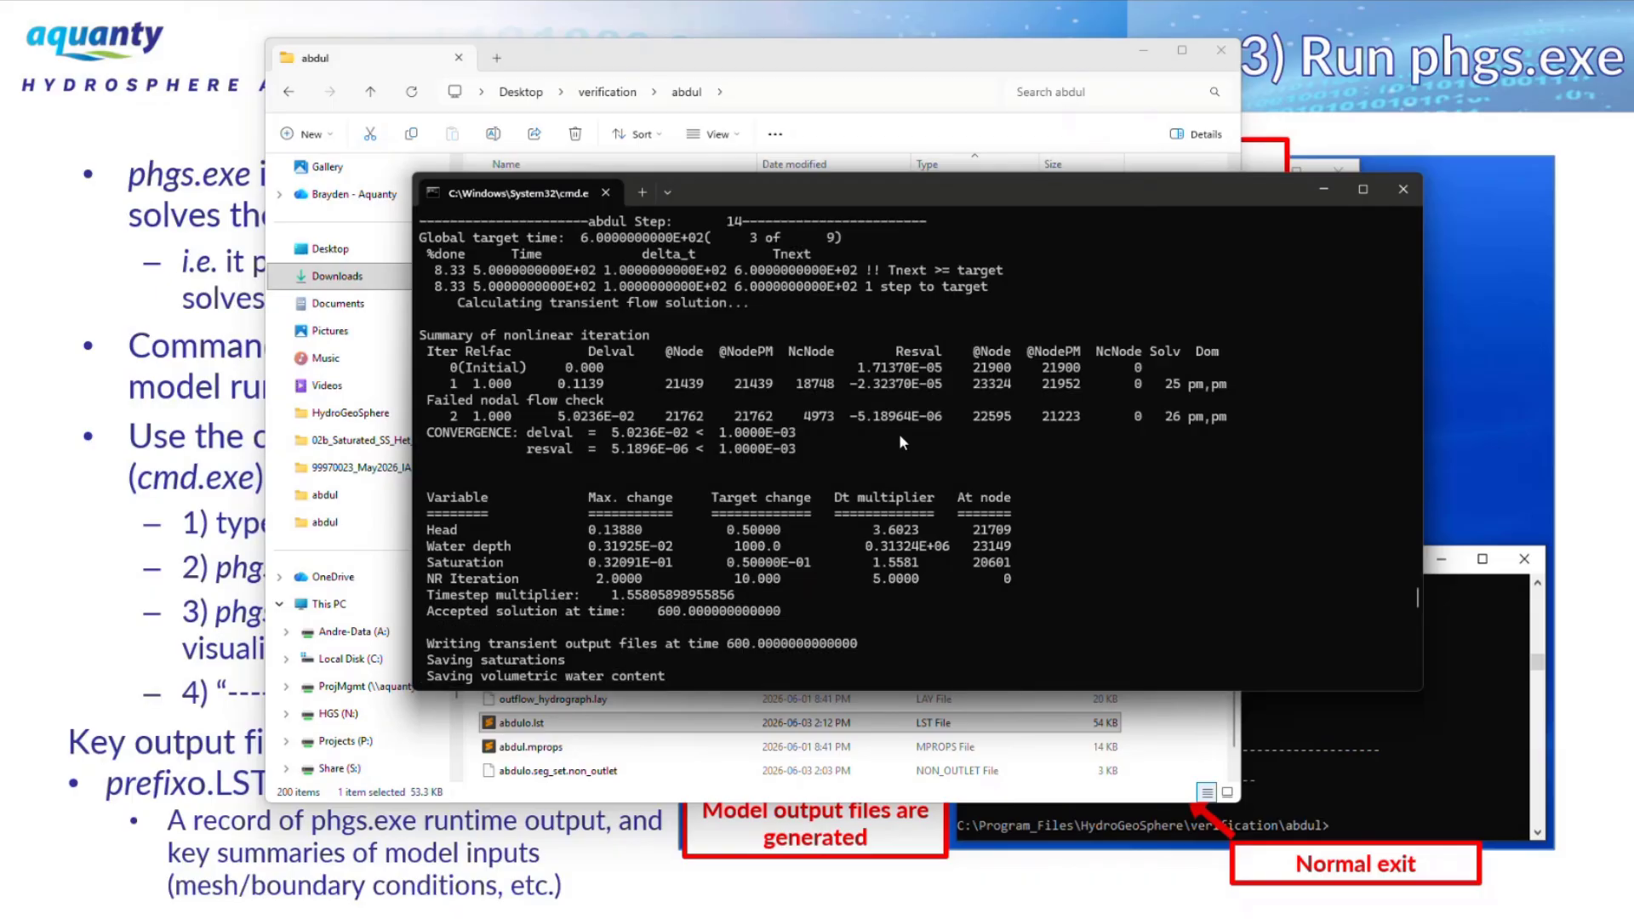
scroll(859, 340, up, 3)
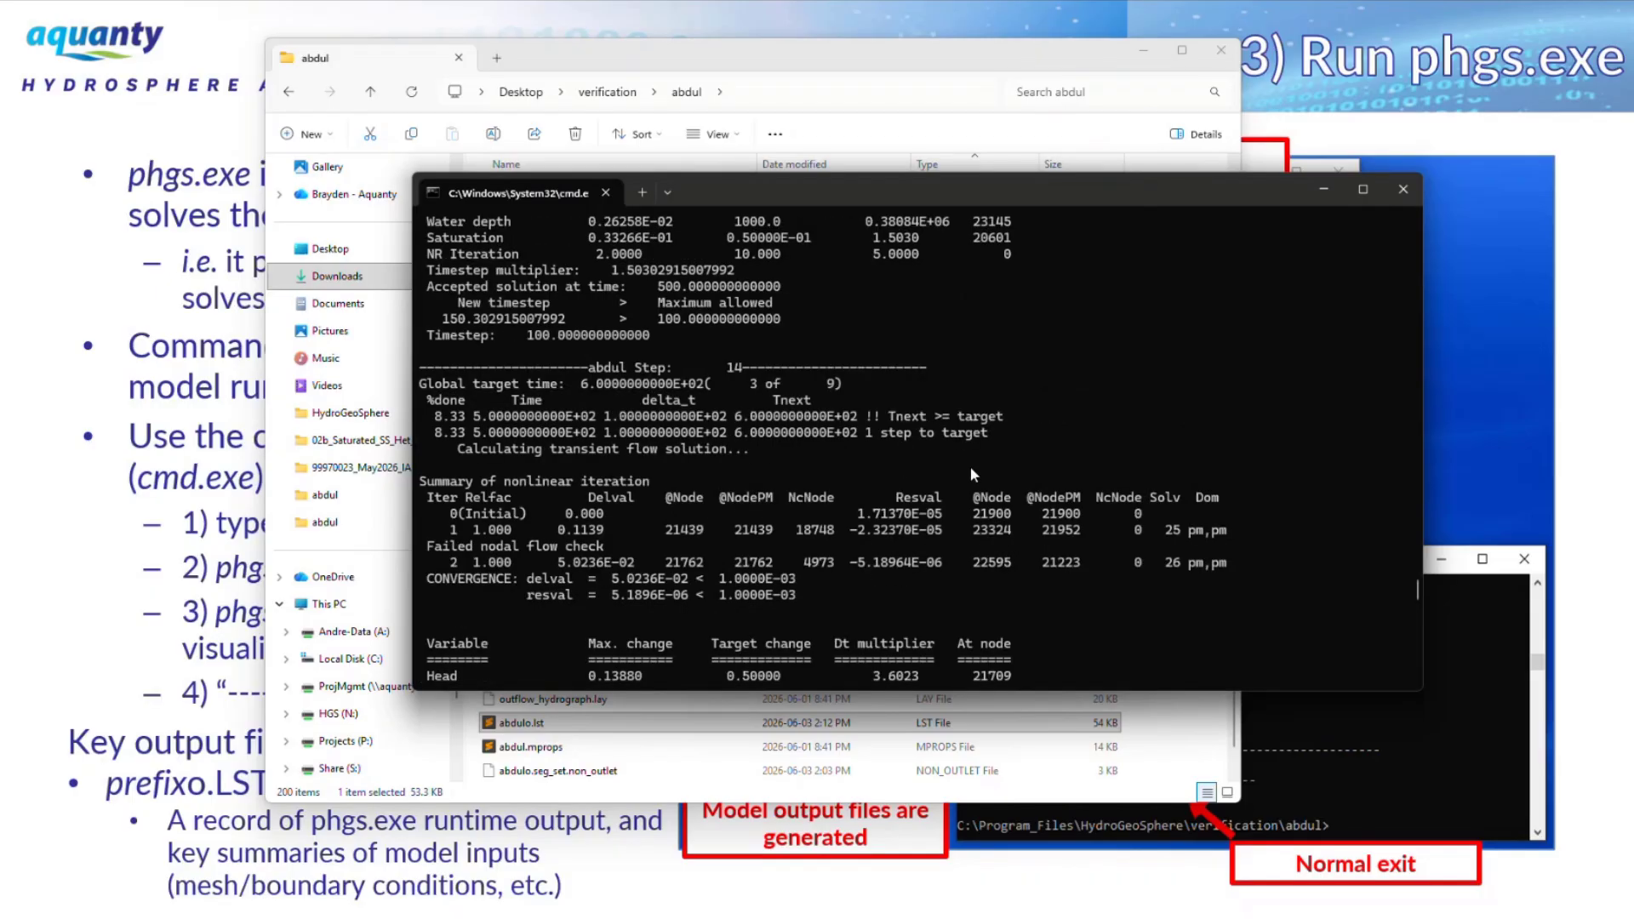
drag(972, 468, 341, 375)
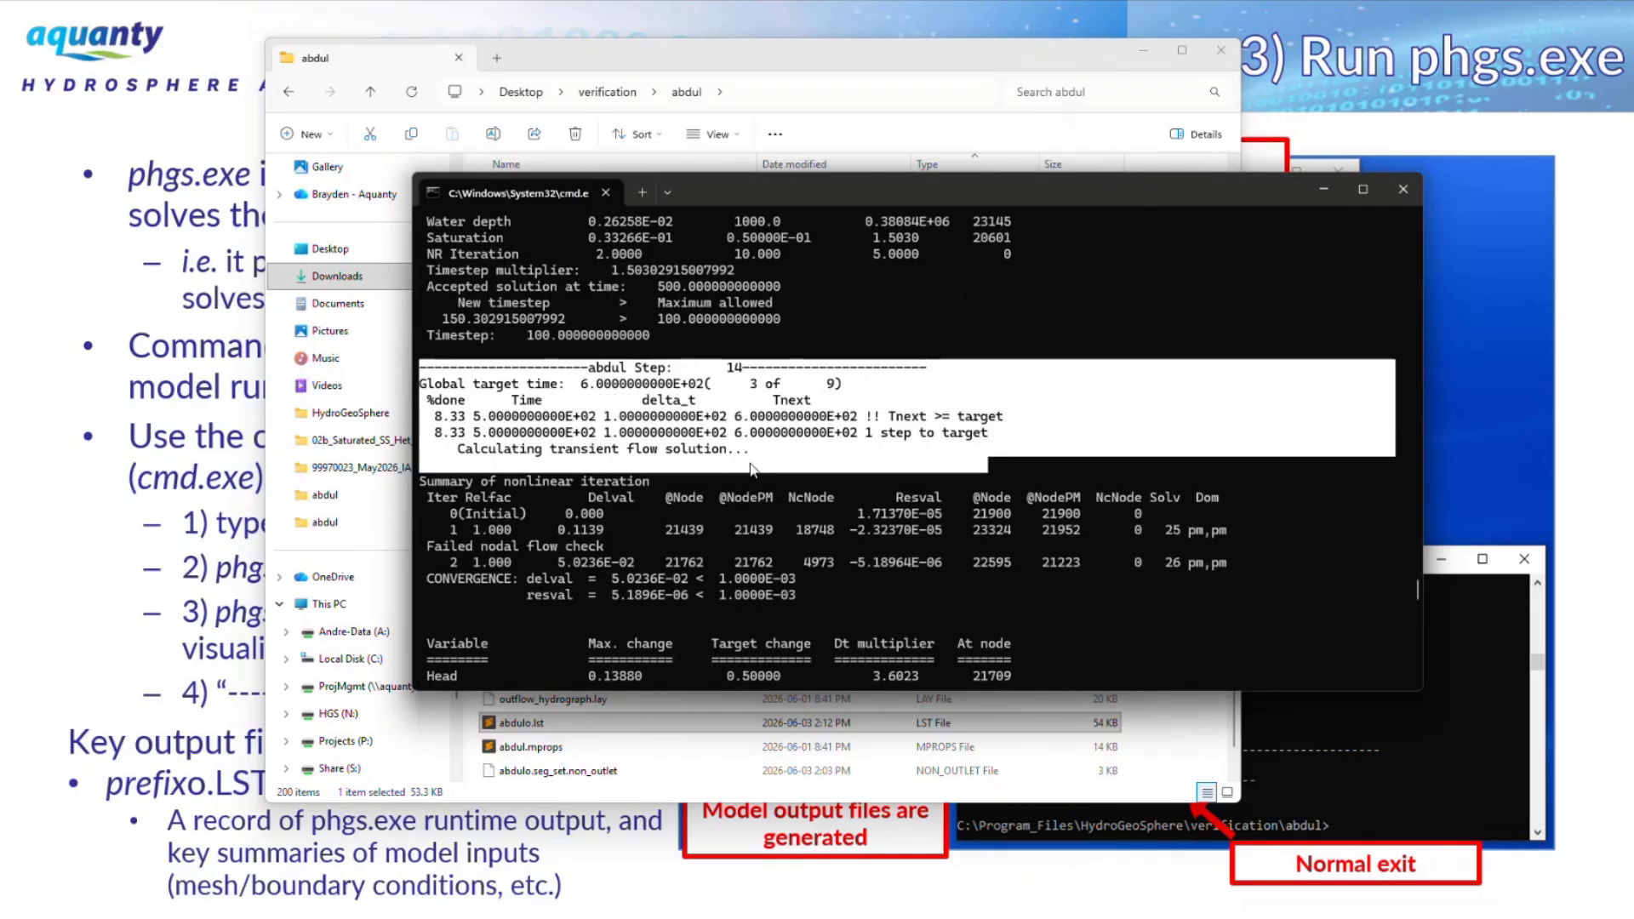
scroll(817, 427, down, 3)
scroll(843, 462, up, 1)
Highlight step 14's output blocks, its step number 14 and the 6.0000000000E+02 global target time.
drag(988, 499, 392, 374)
scroll(595, 464, down, 1)
drag(934, 613, 370, 468)
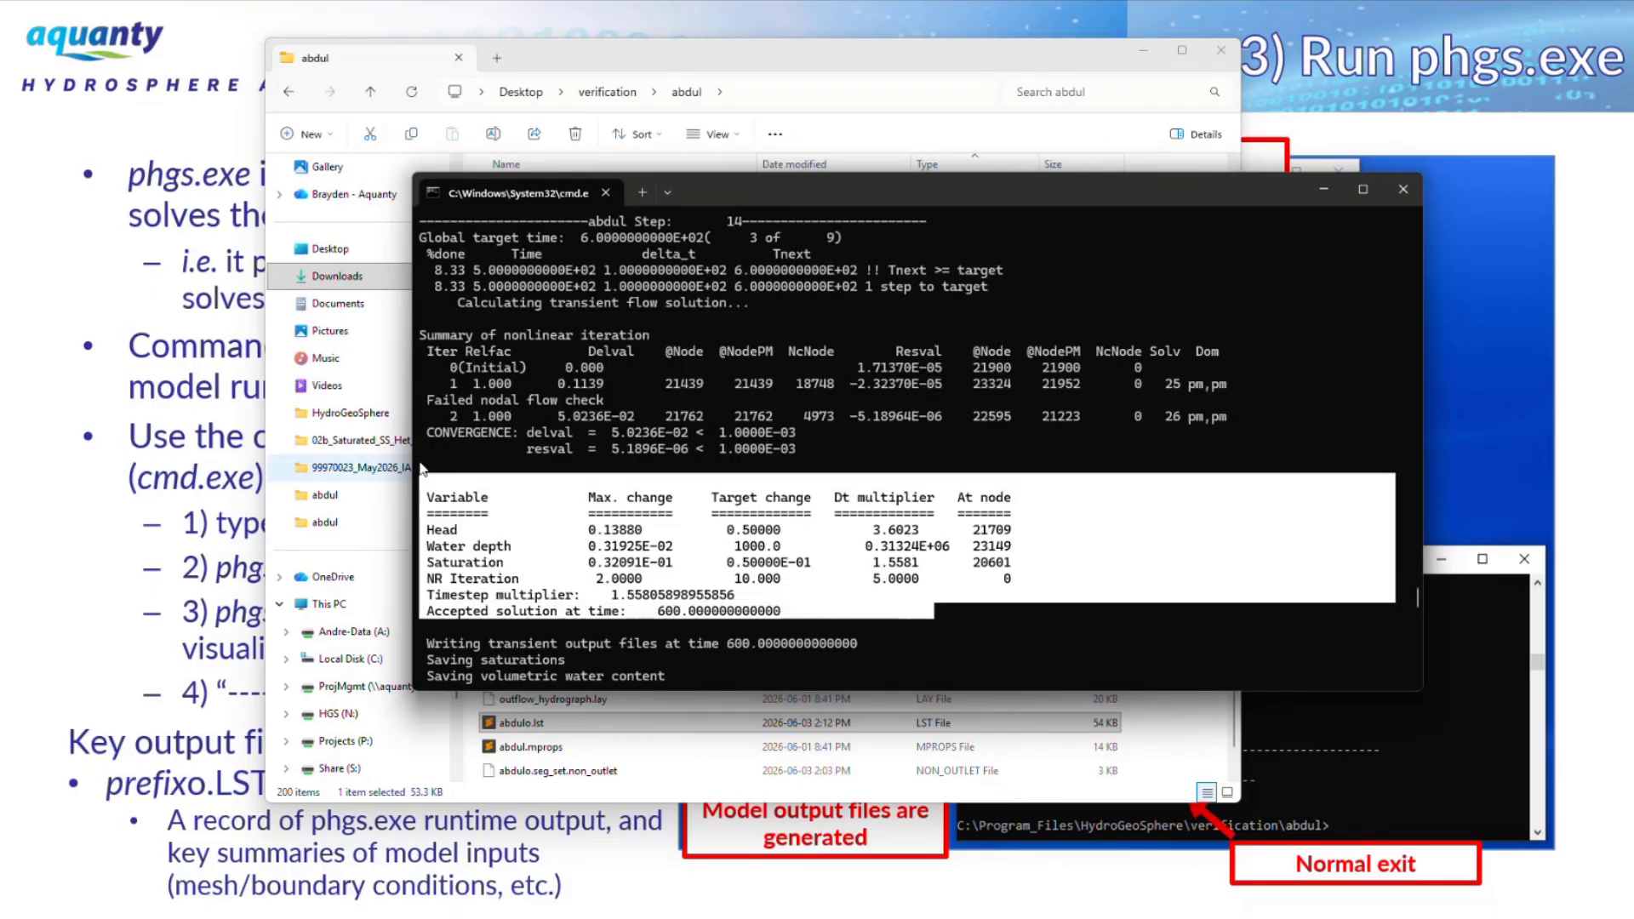
scroll(935, 445, up, 2)
drag(949, 417, 371, 323)
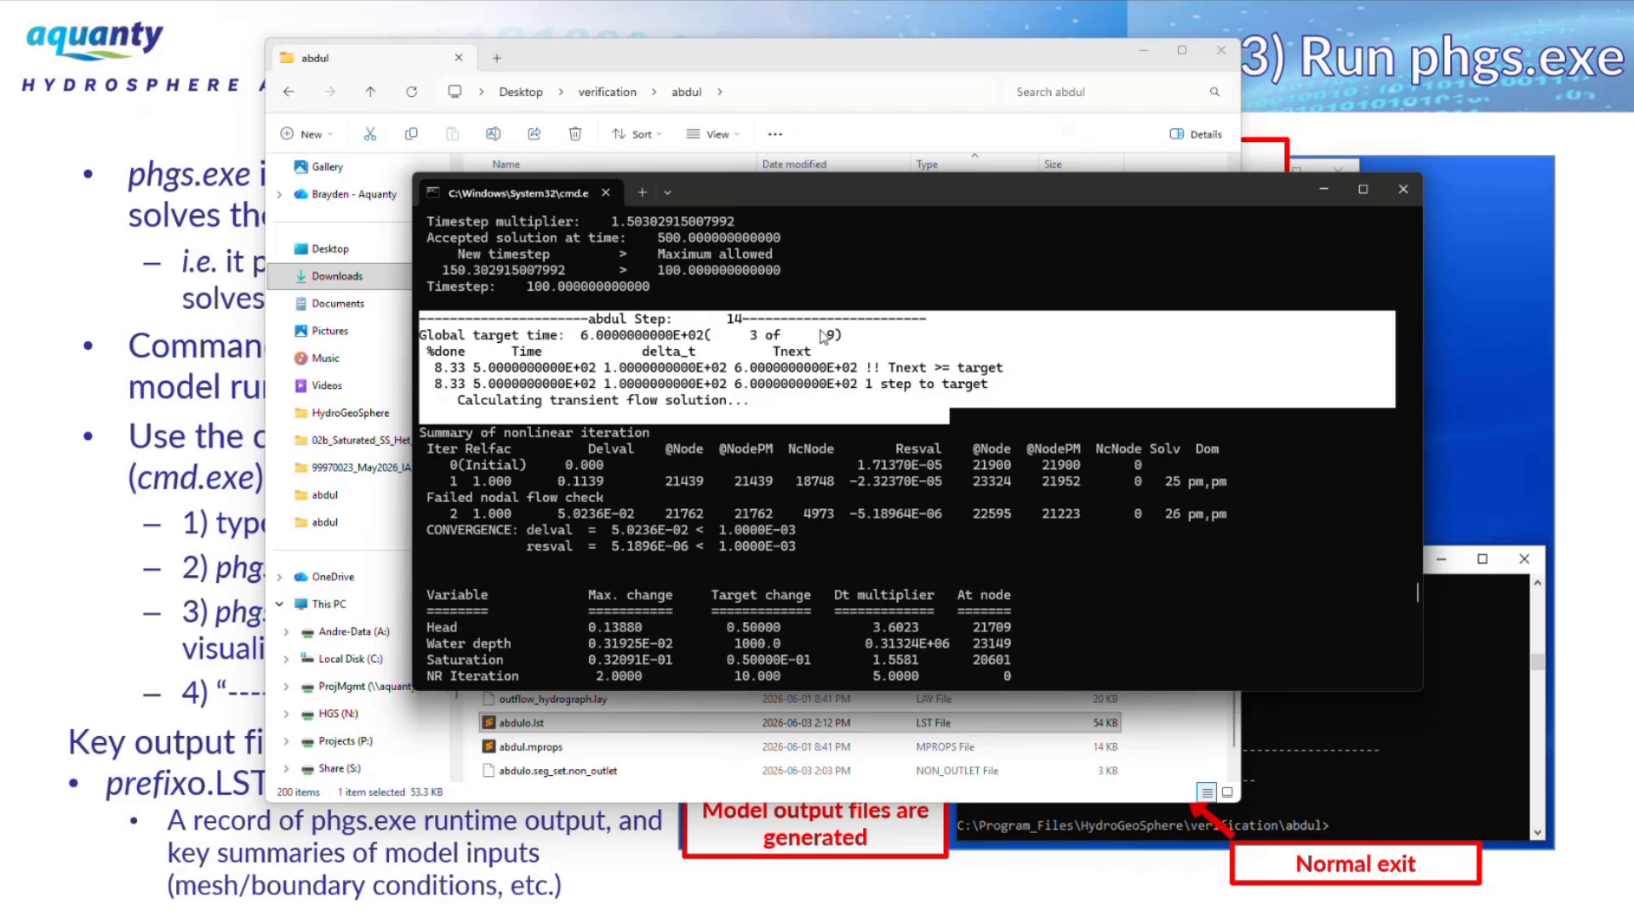
drag(745, 319, 726, 320)
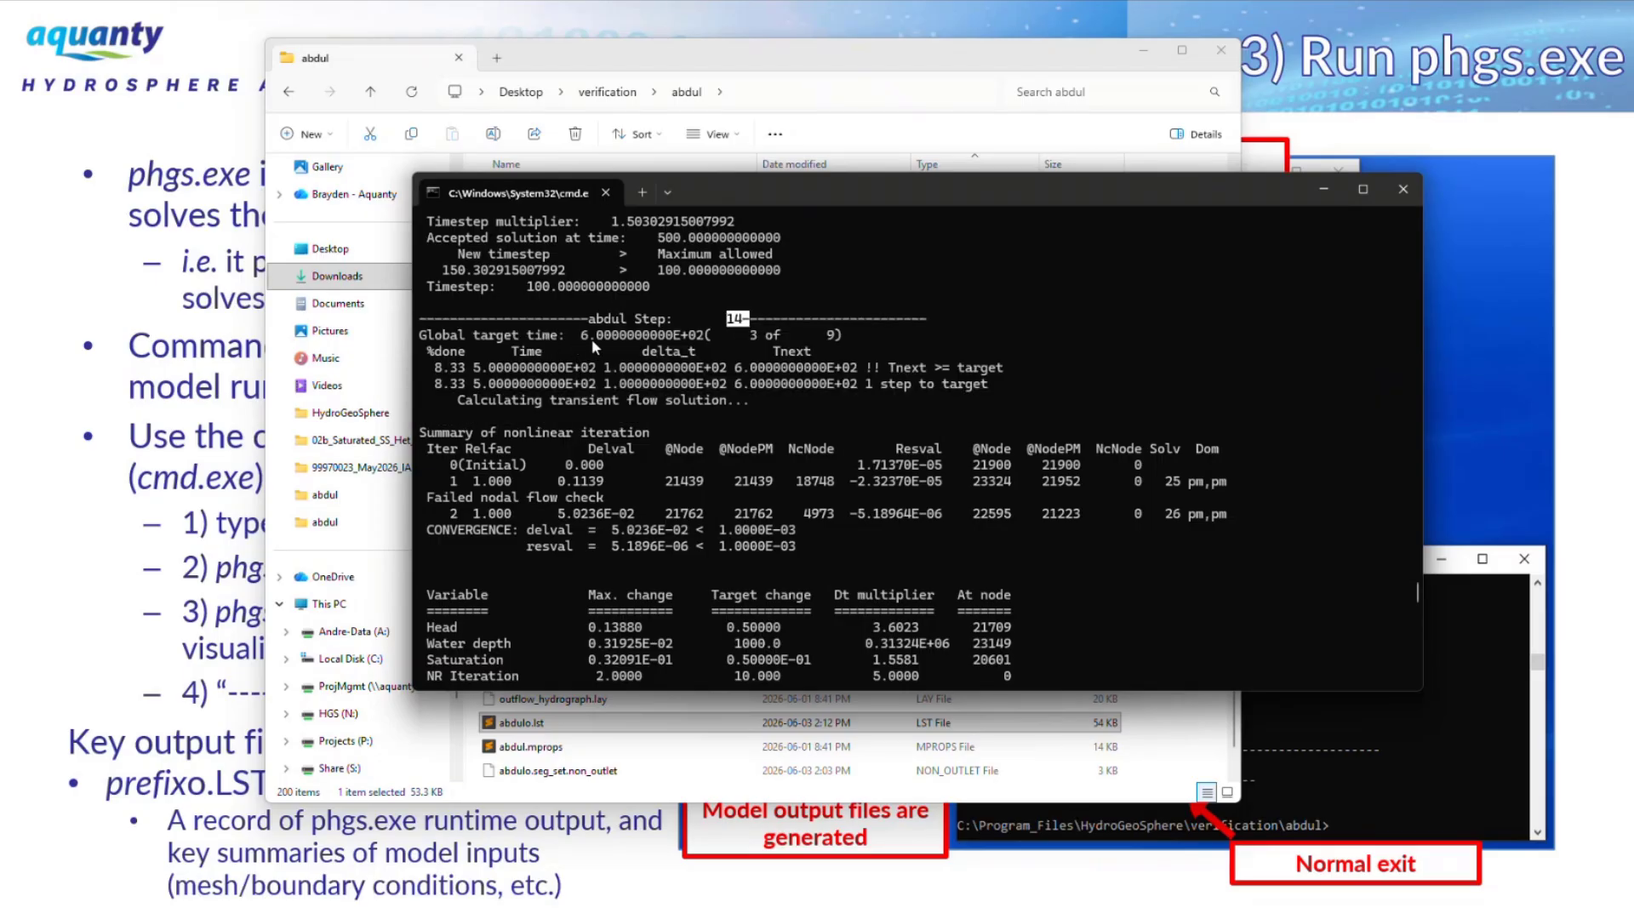
drag(582, 336, 705, 339)
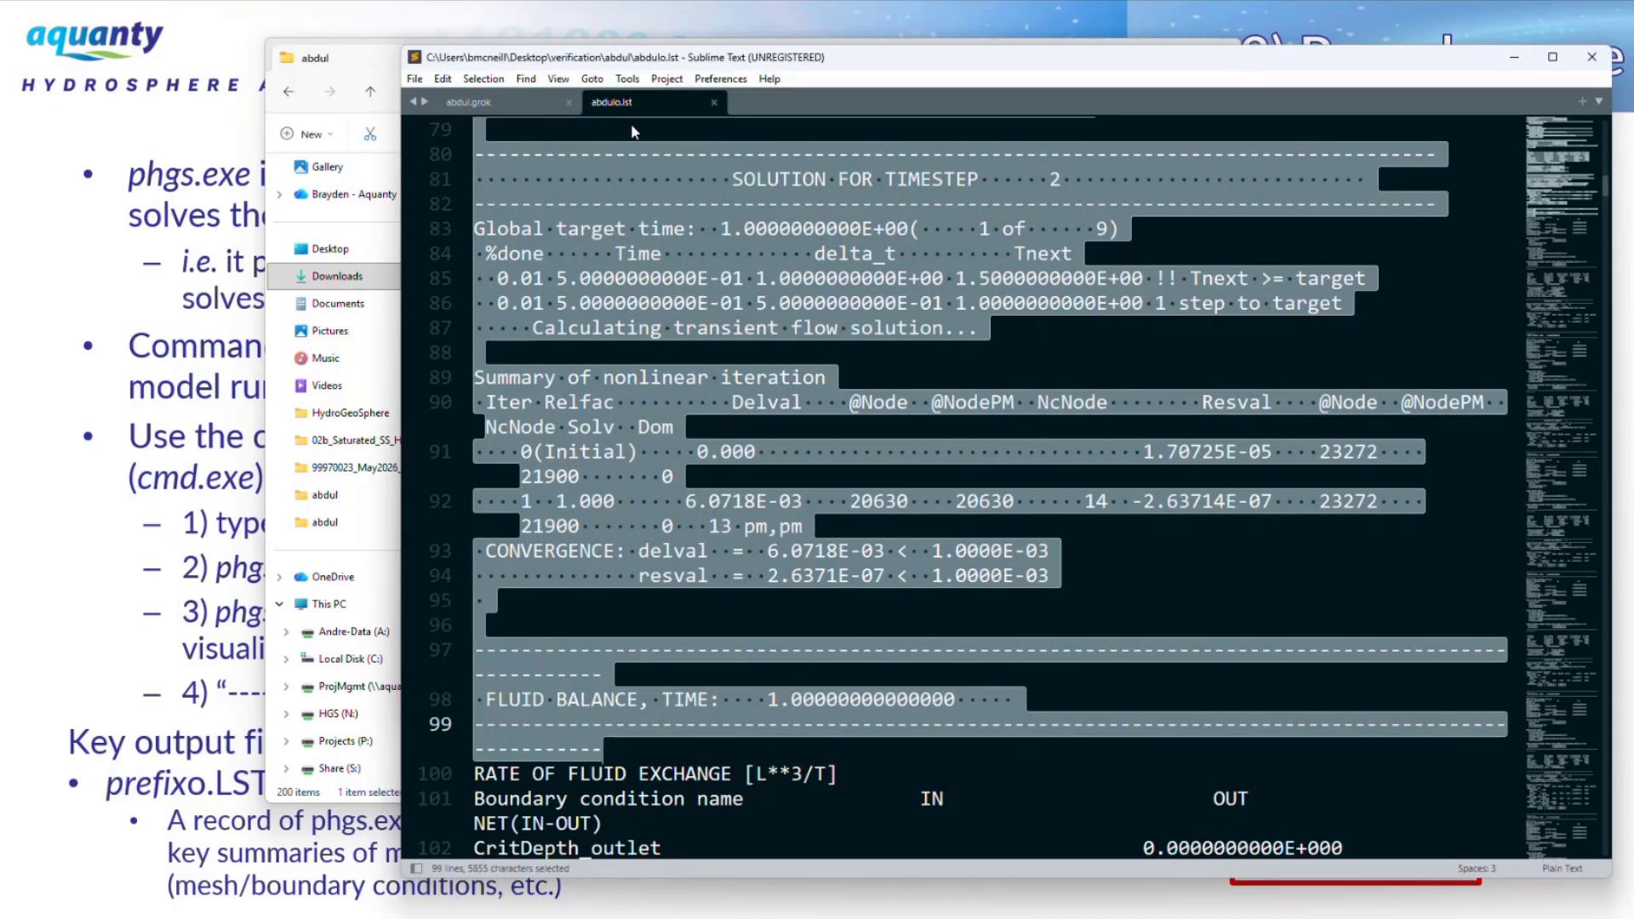
Compare abdul.grok's 600.0 output time and output times block with the run's target 6.0000000000E+02, 3 of 9.
key(ctrl+Page_Up)
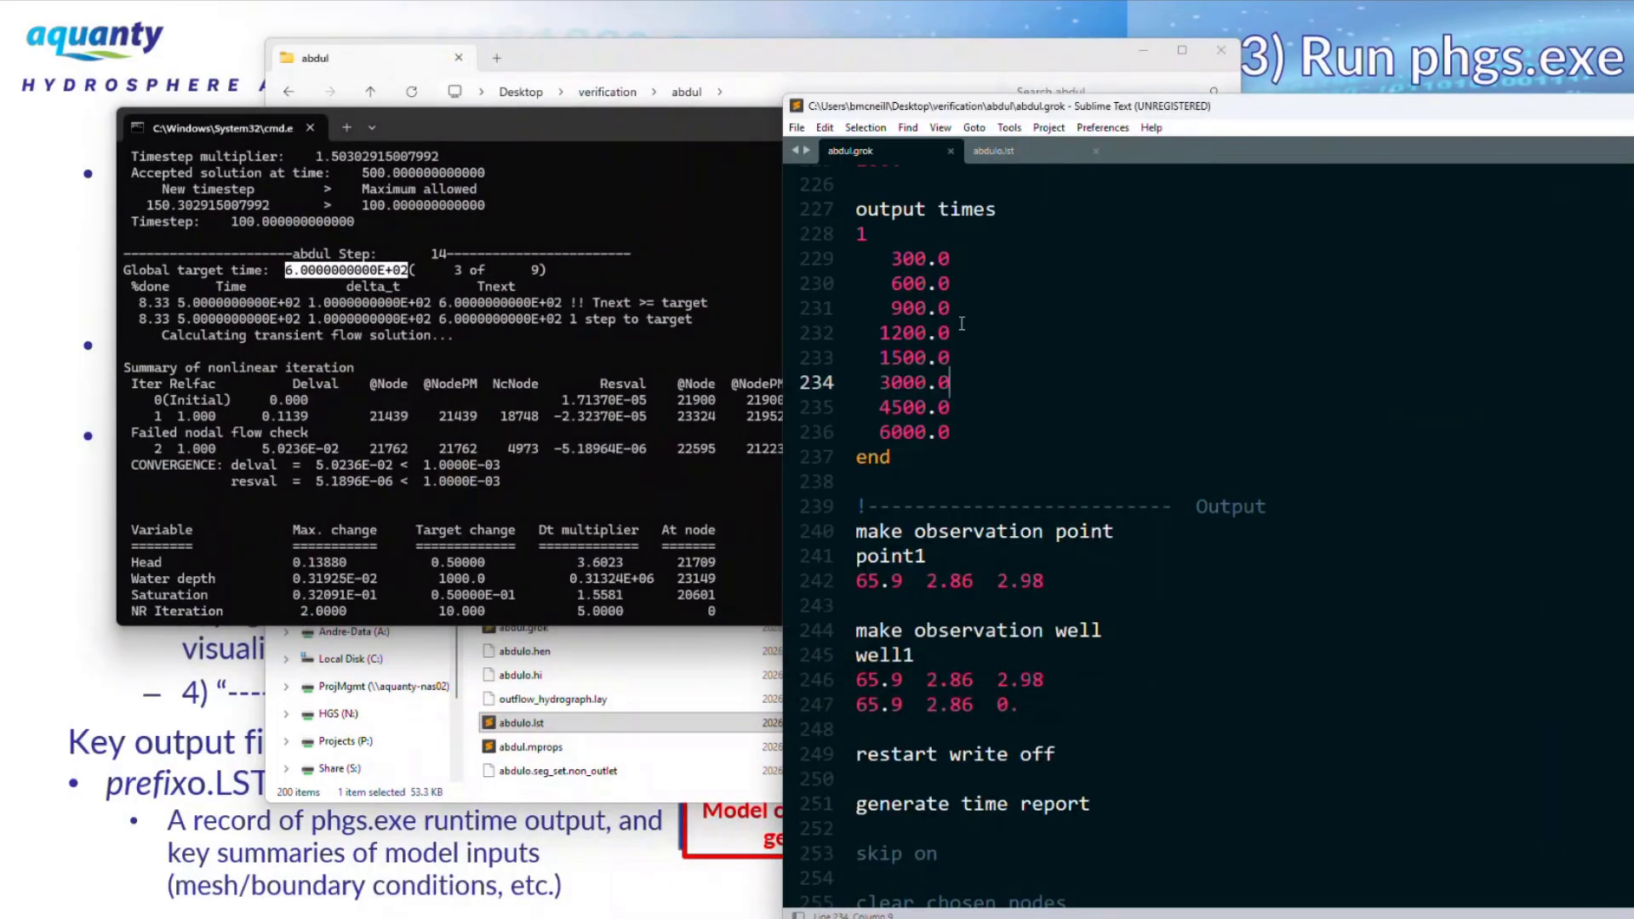
drag(950, 283, 853, 290)
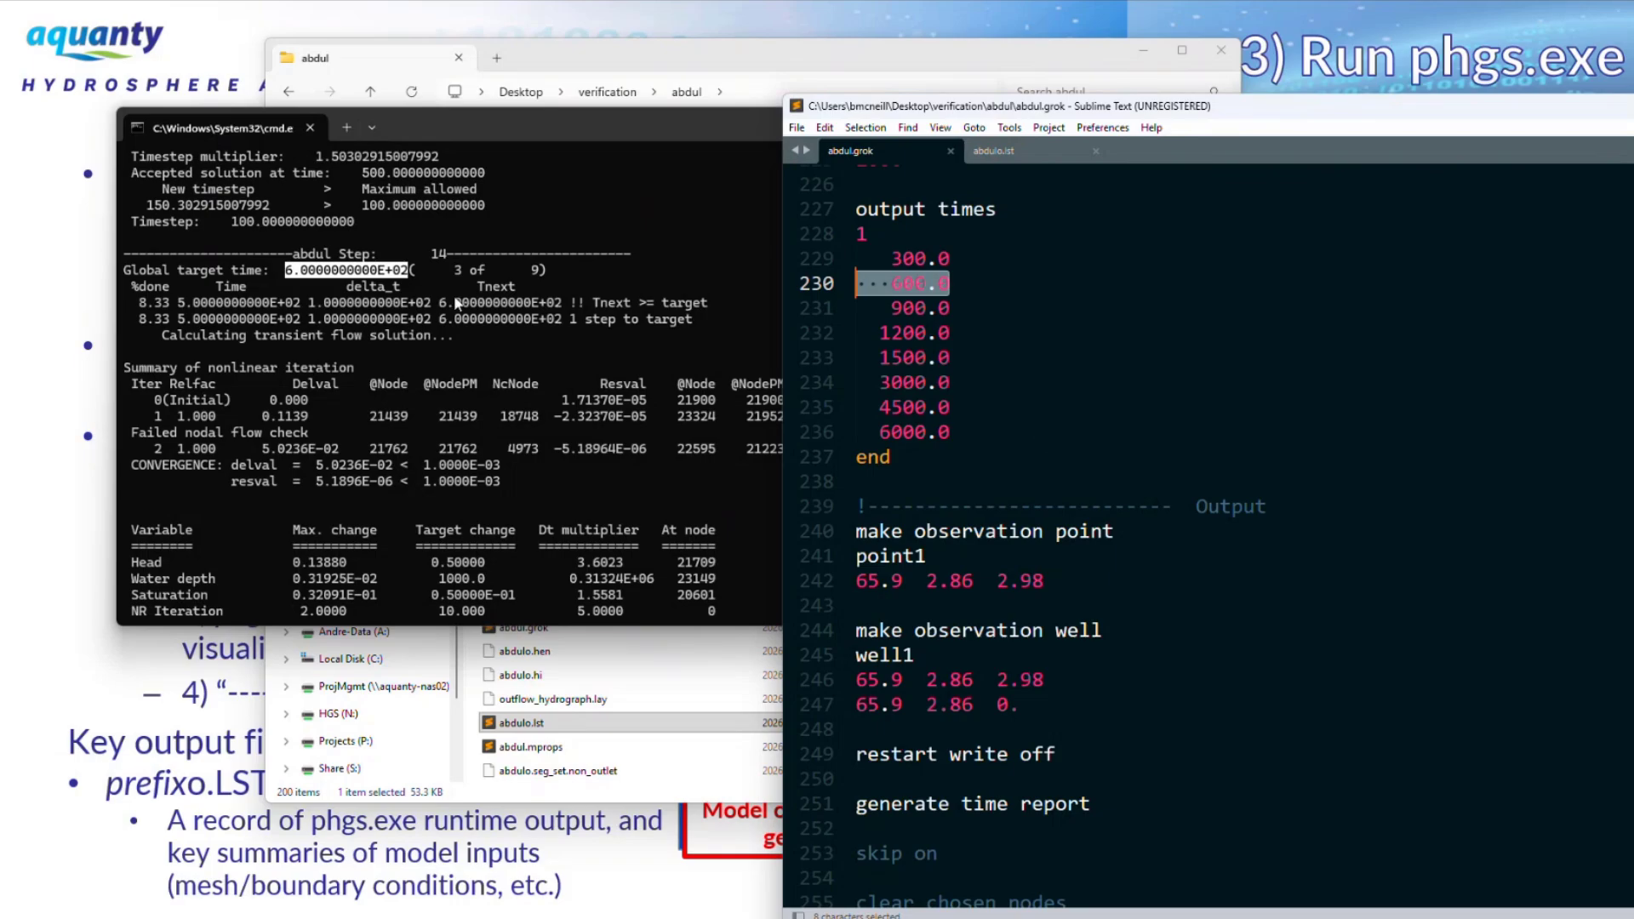
drag(272, 270, 412, 273)
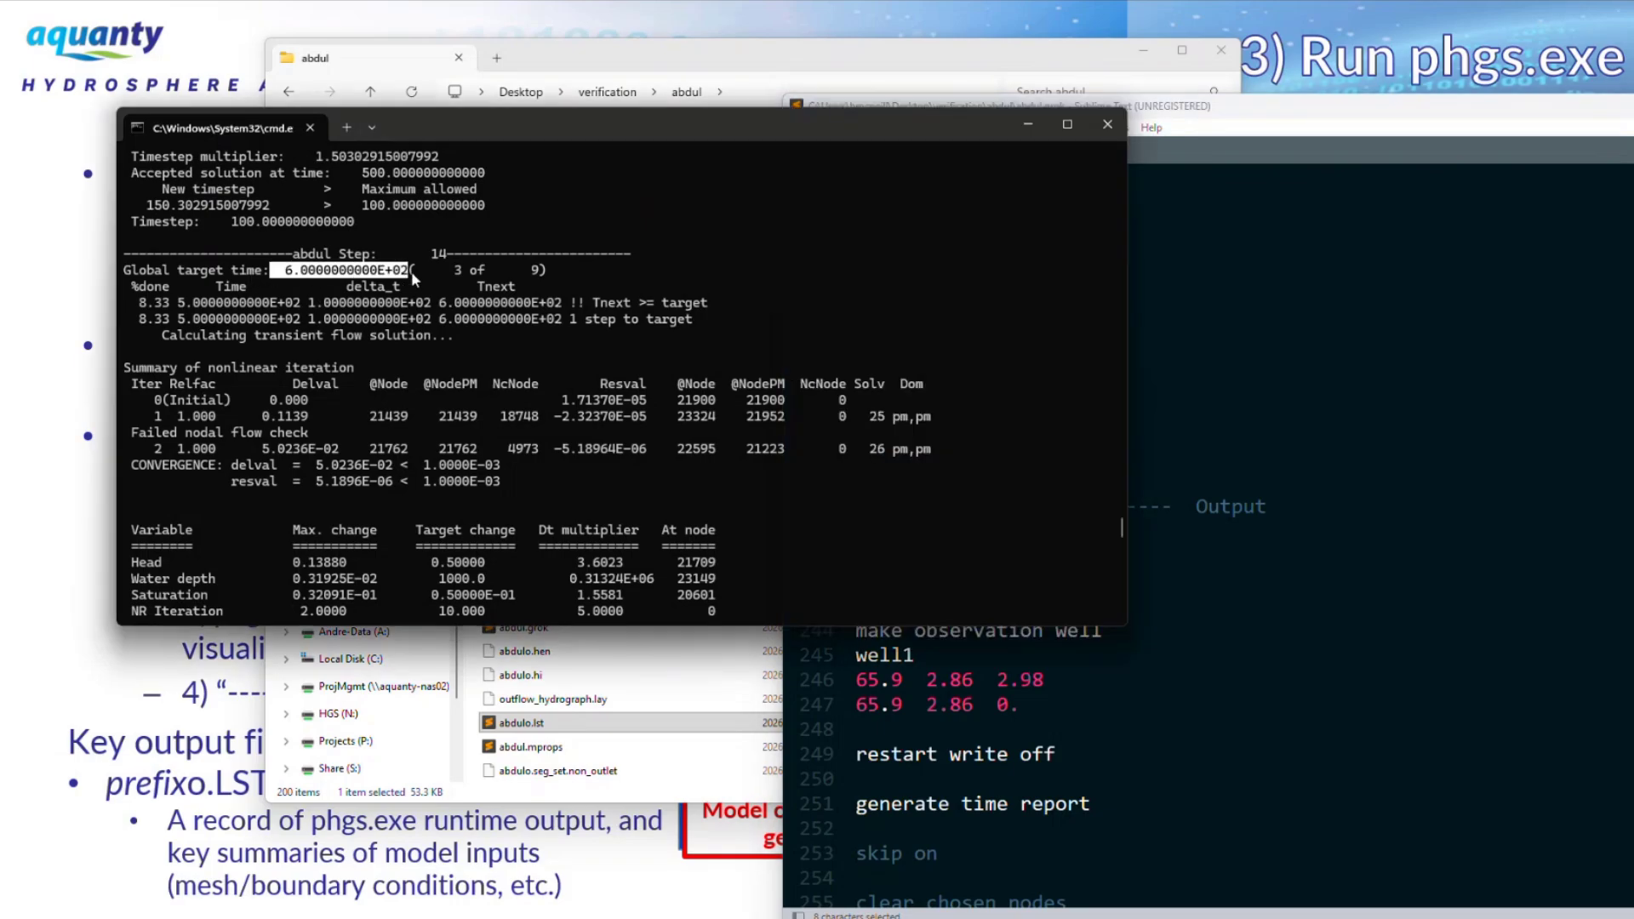
drag(552, 270, 409, 274)
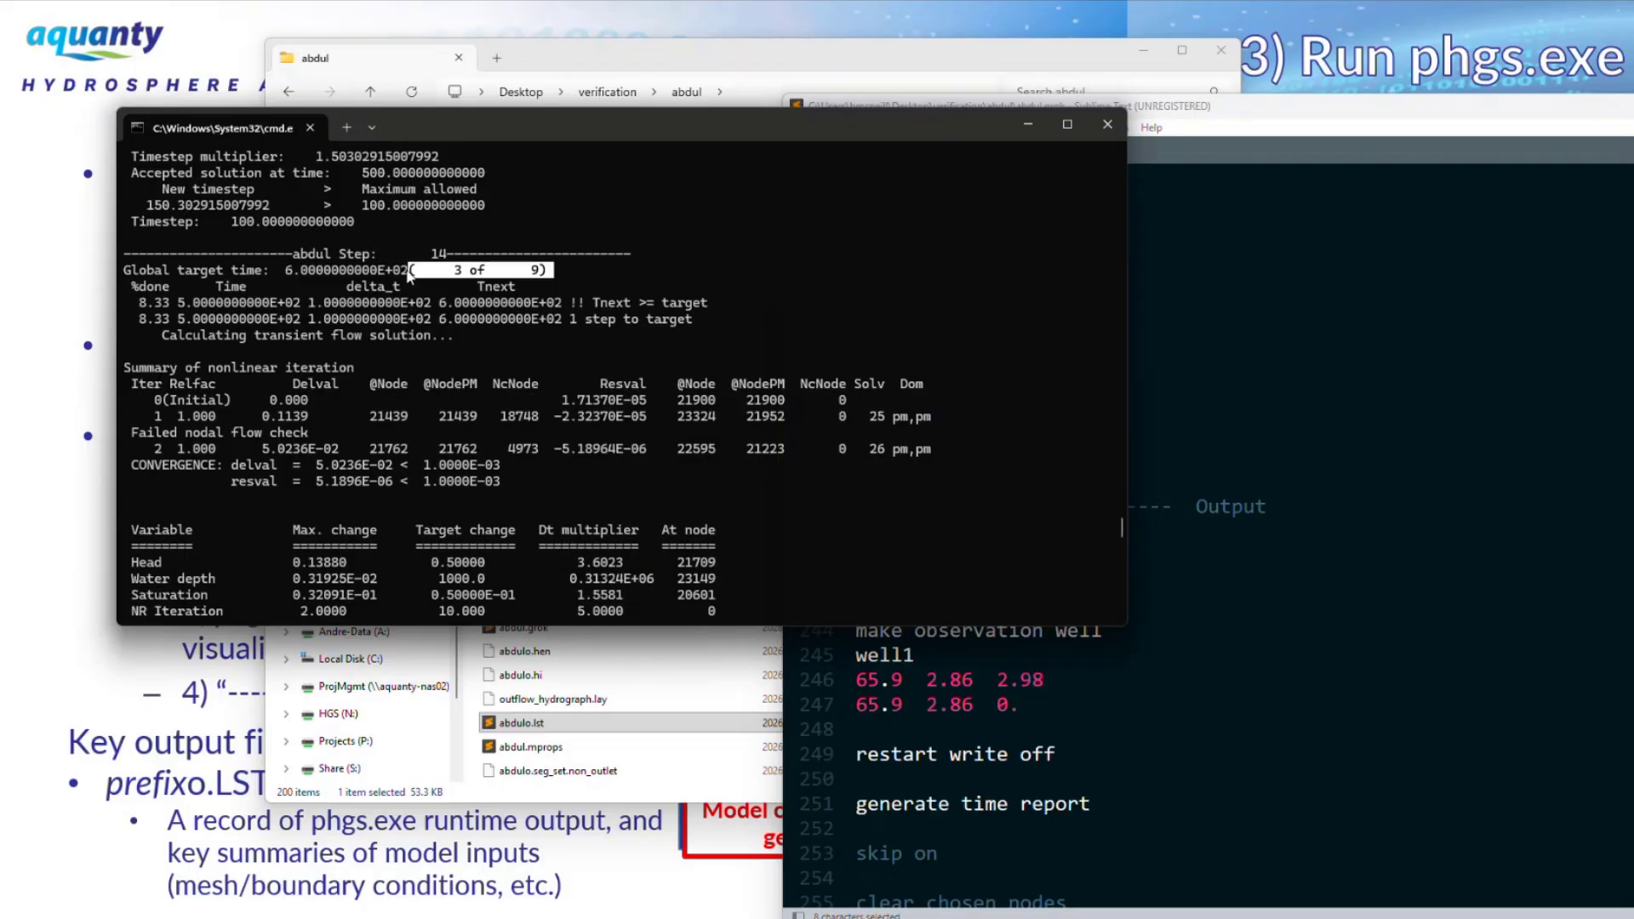
click(1149, 355)
drag(1032, 456, 819, 211)
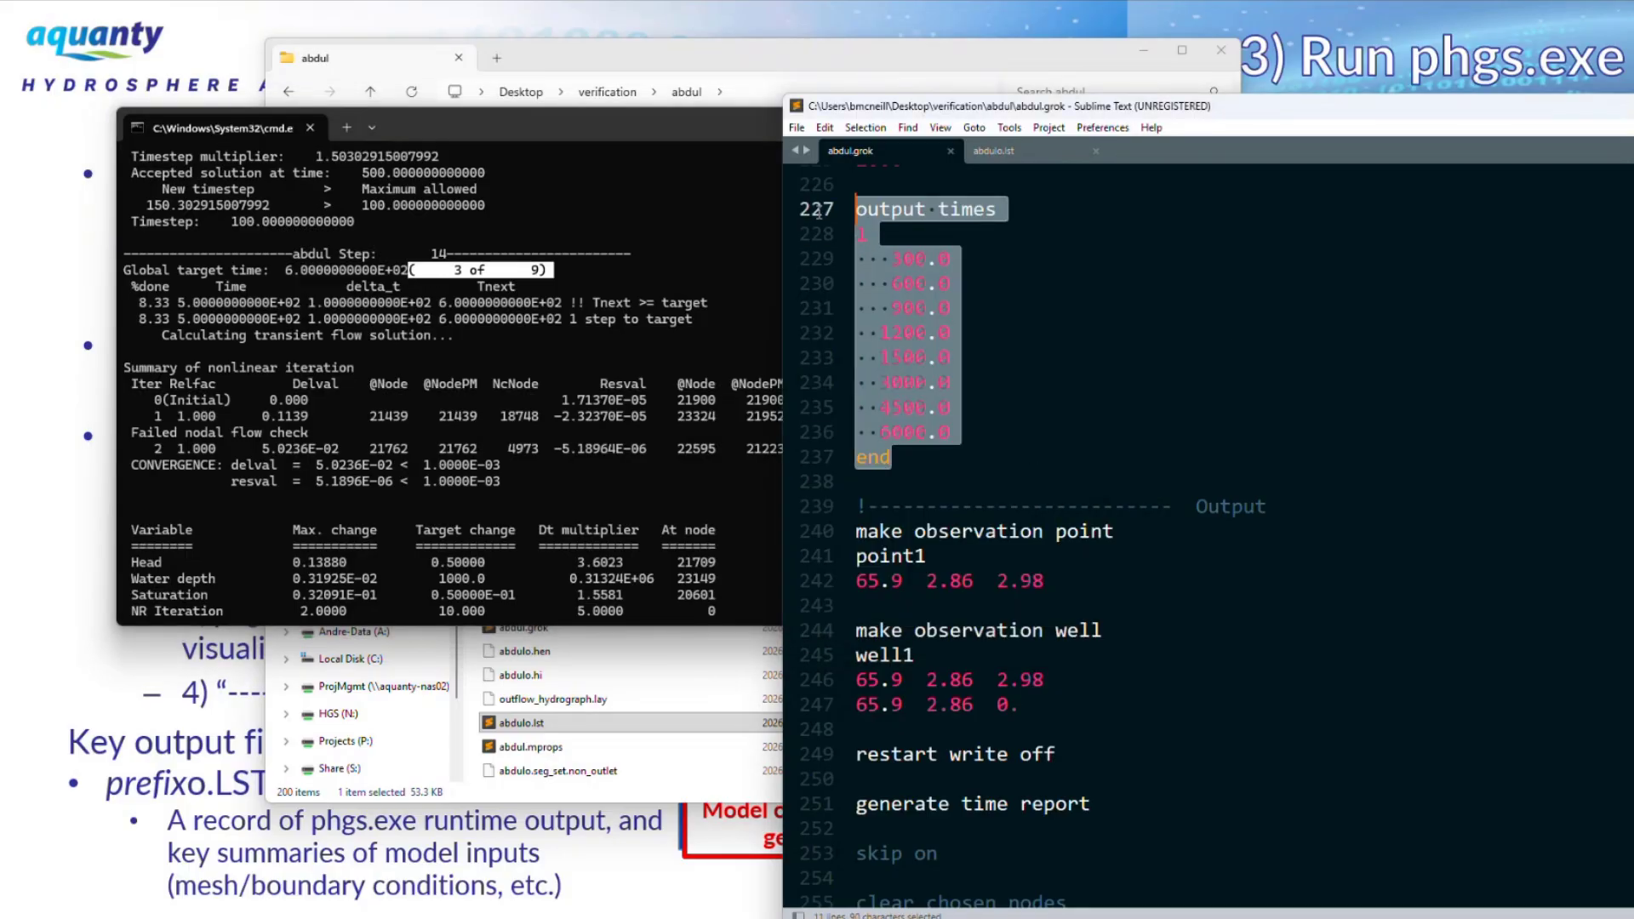
click(136, 305)
Highlight step 14's delta_t and Tnext headings, 8.33% done, and its nonlinear iteration summary.
drag(324, 281, 537, 296)
drag(125, 298, 170, 315)
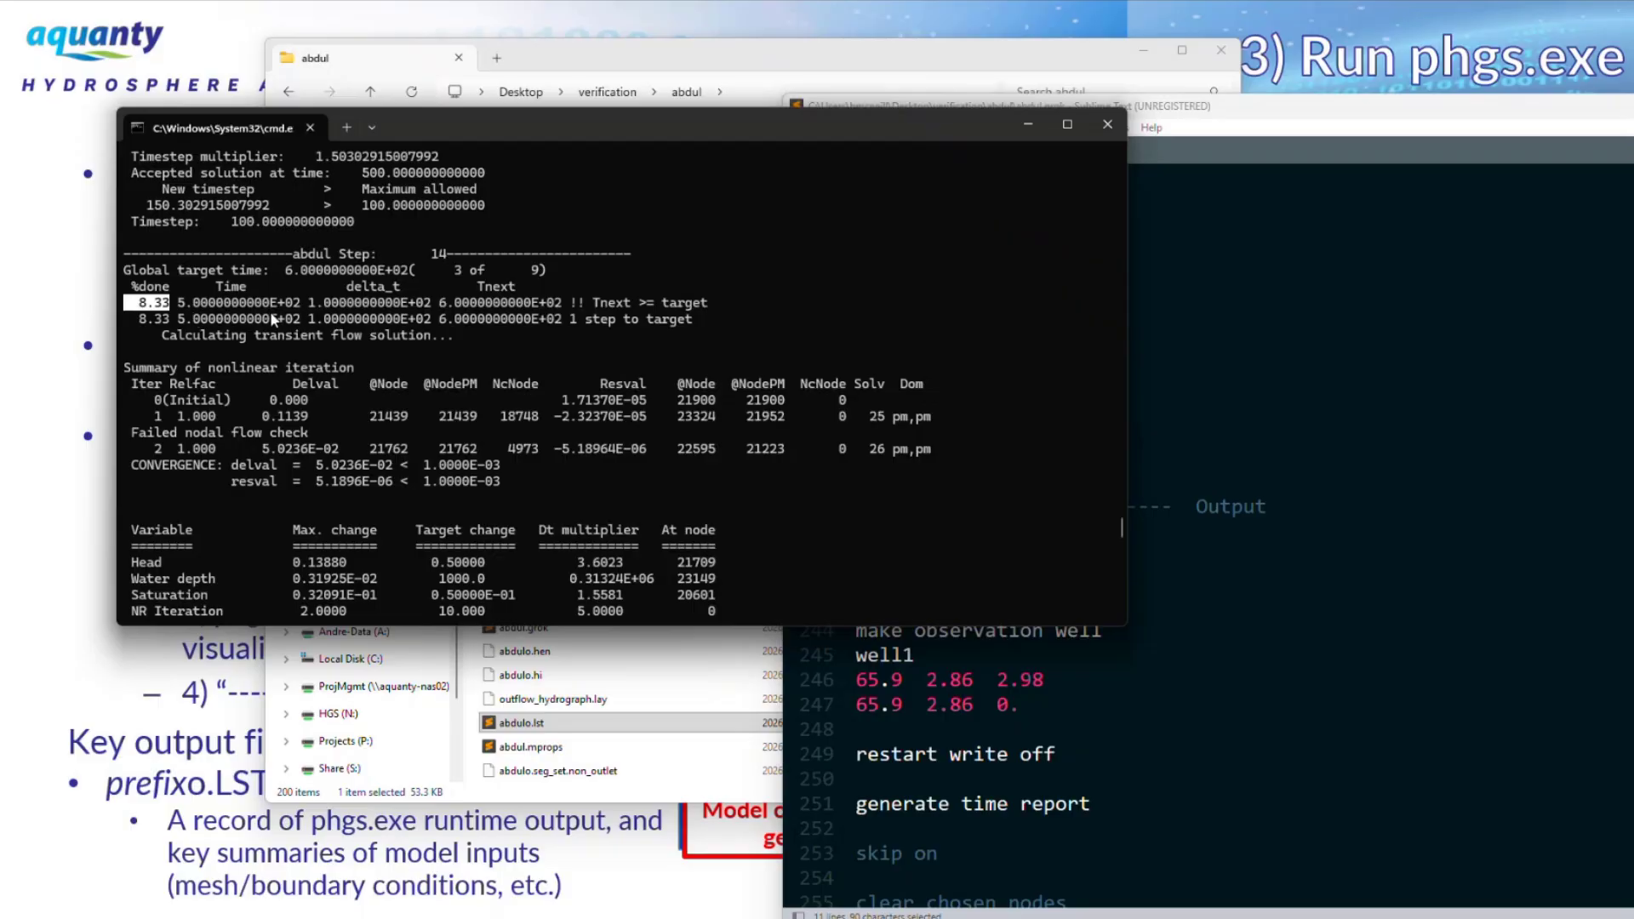
drag(177, 304, 560, 315)
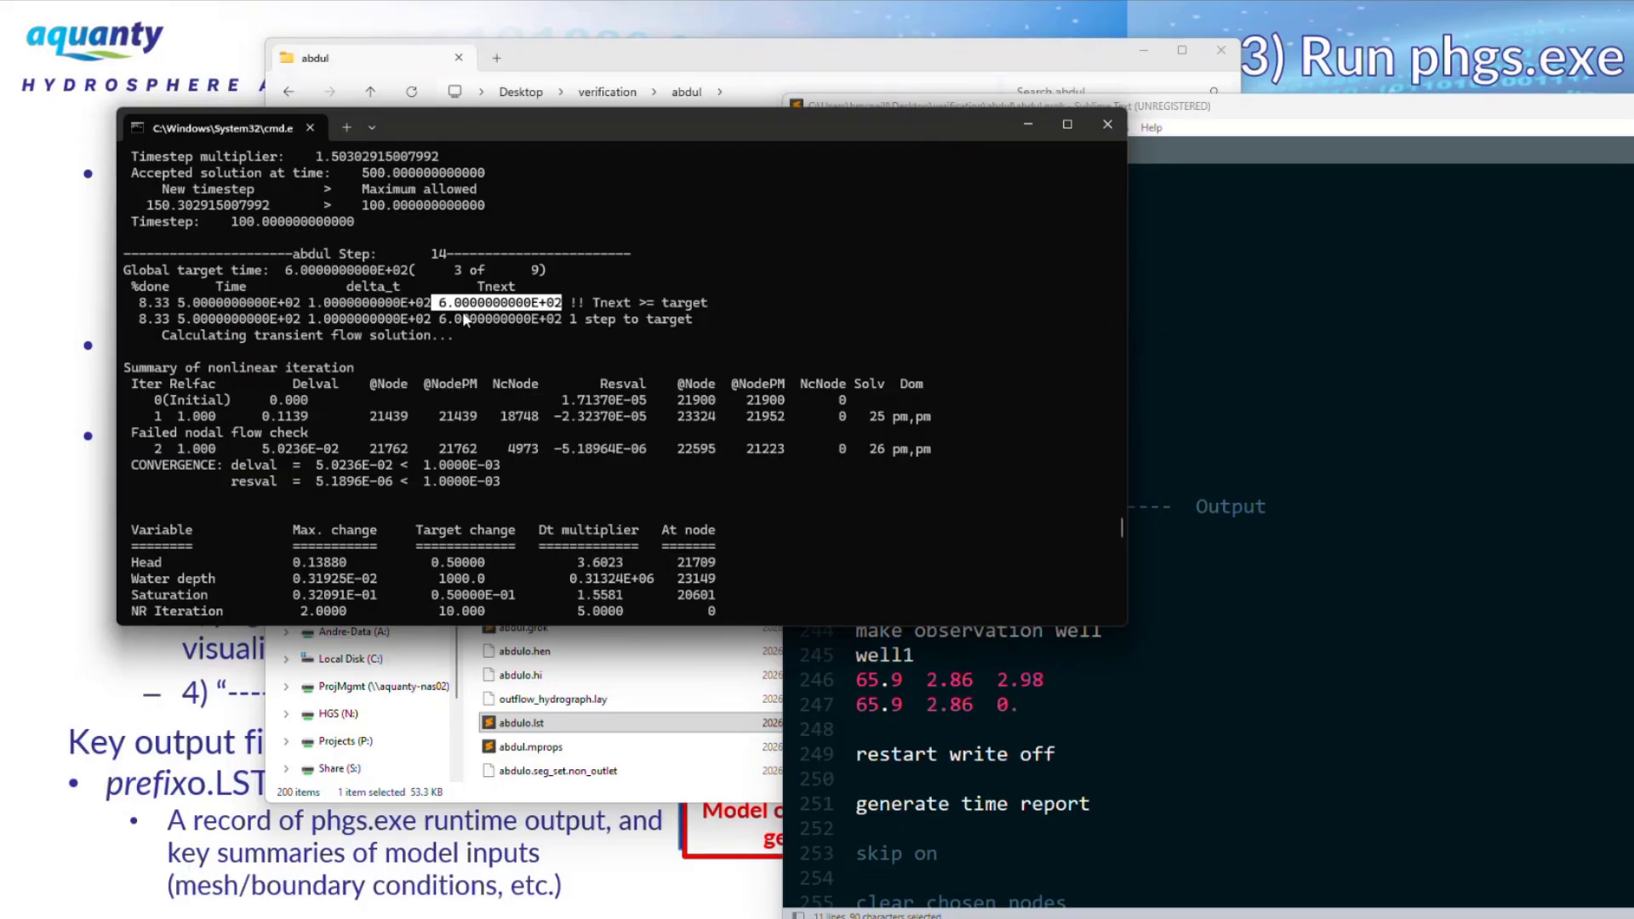
drag(584, 339, 125, 255)
scroll(357, 379, down, 4)
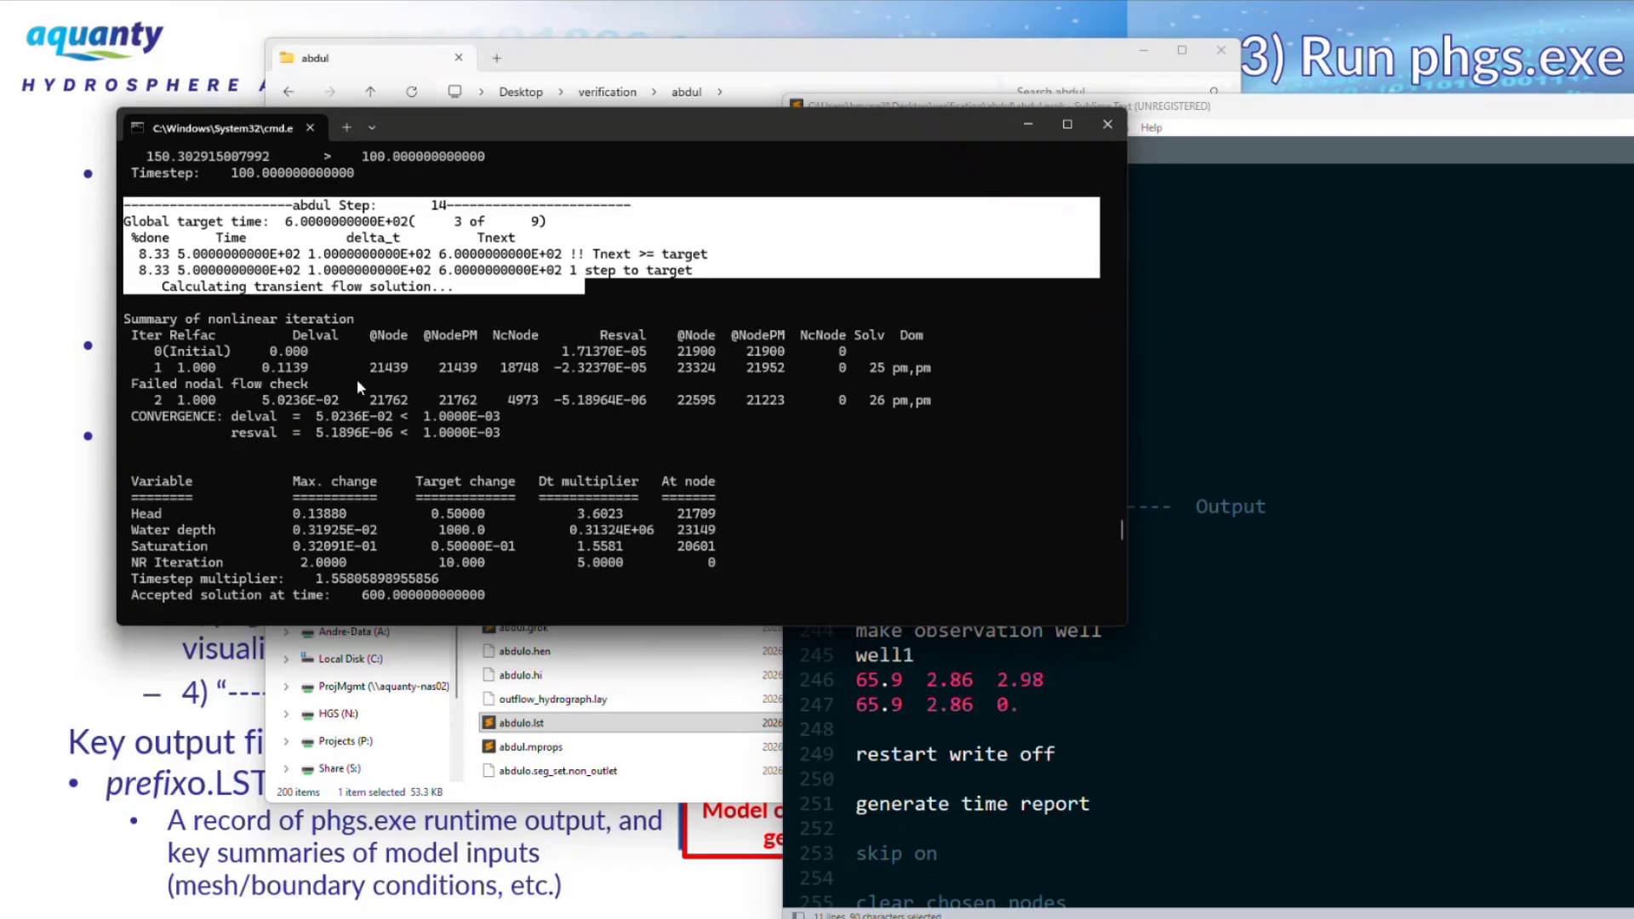
scroll(364, 382, up, 4)
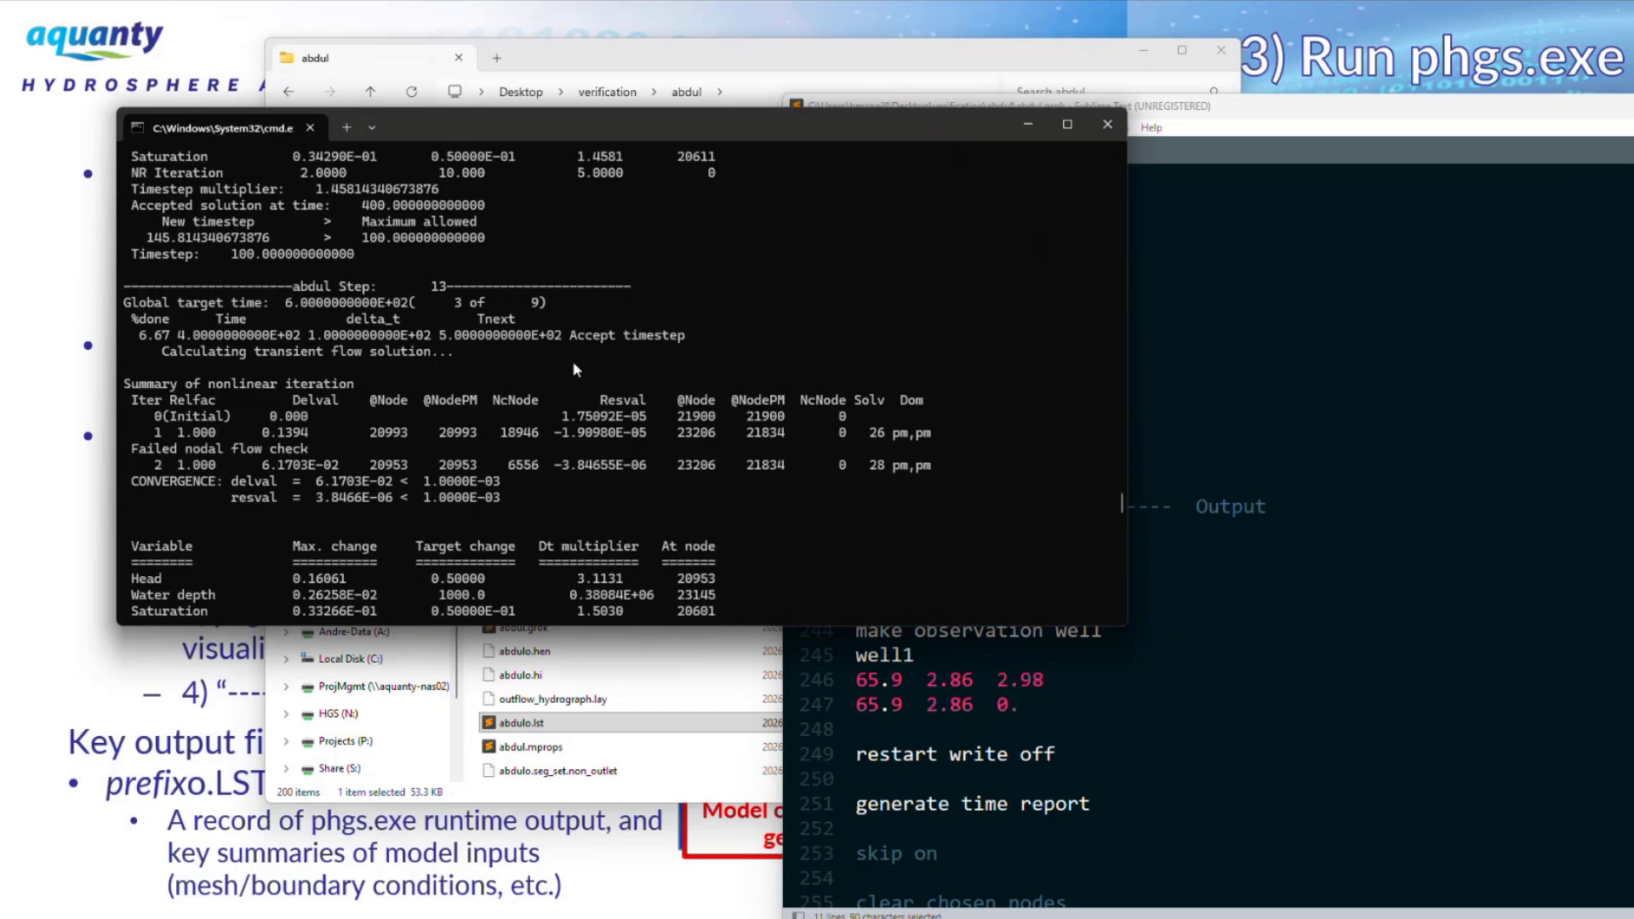
scroll(248, 338, down, 8)
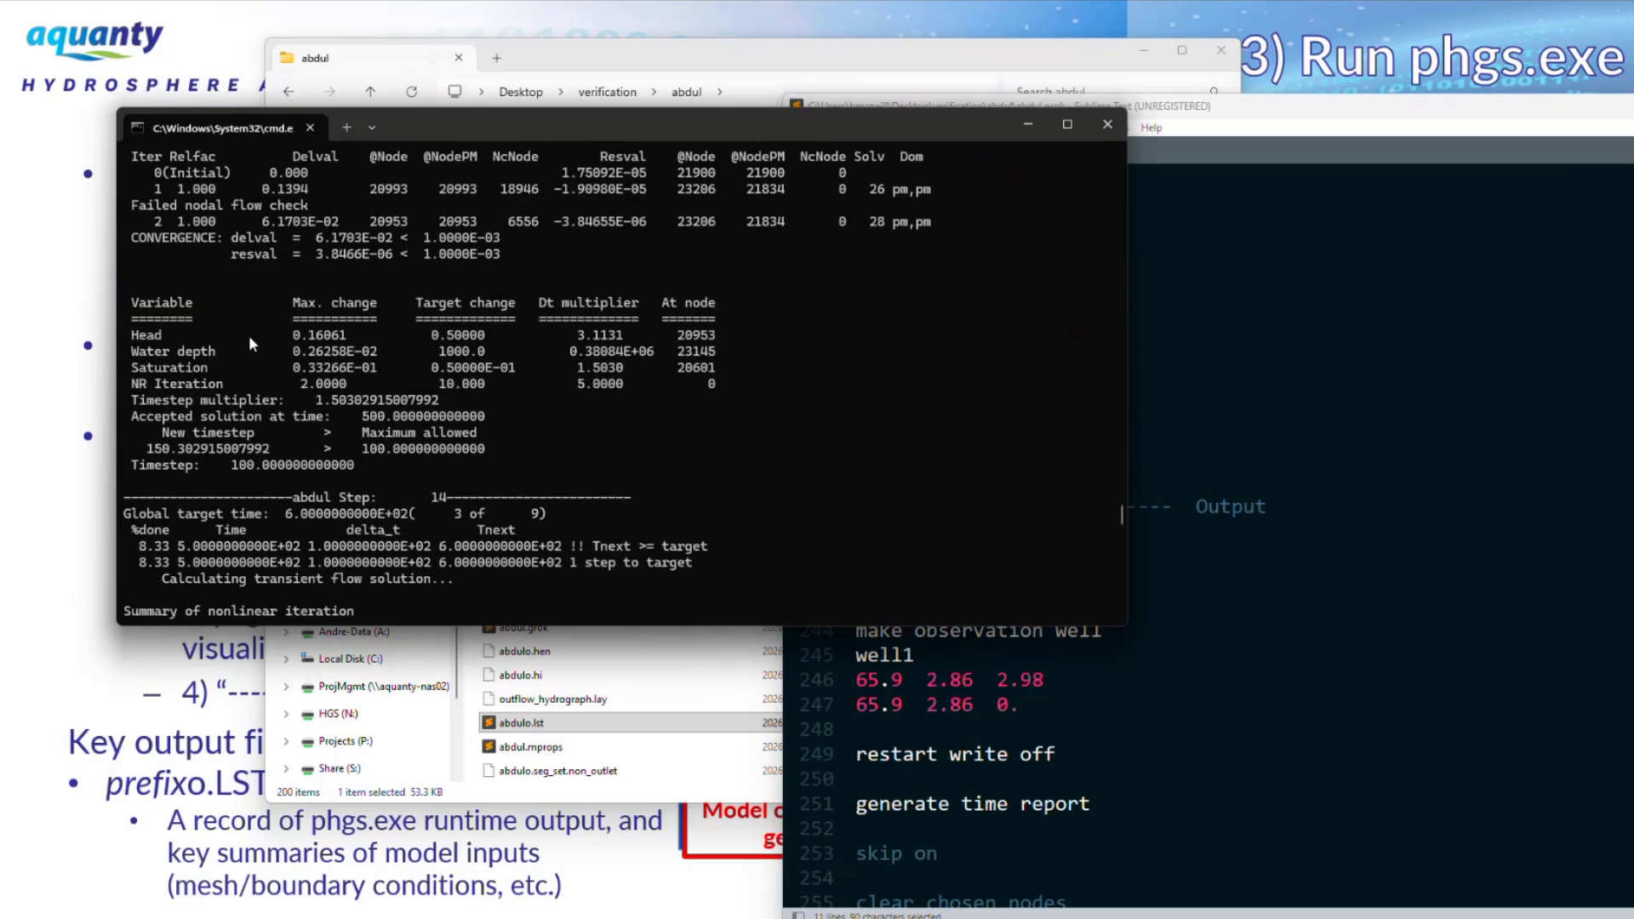
drag(787, 447, 97, 320)
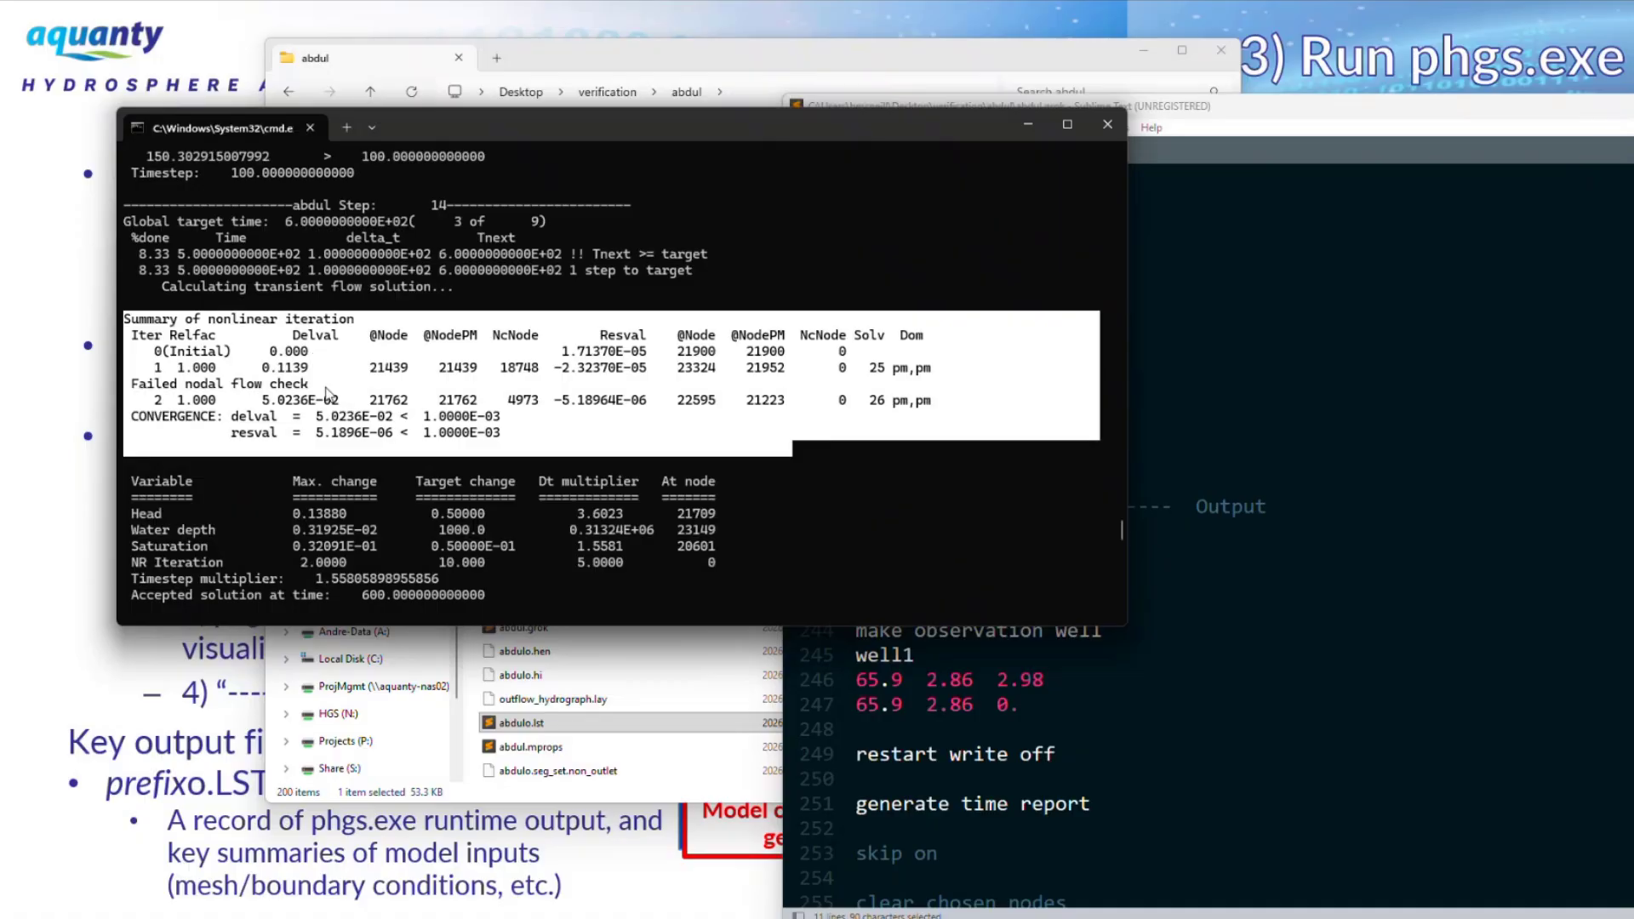
Point out iteration 2's Delval 5.0236E-02 and Resval -5.18964E-06 under the Iter, Delval, Resval headings.
drag(344, 401, 262, 406)
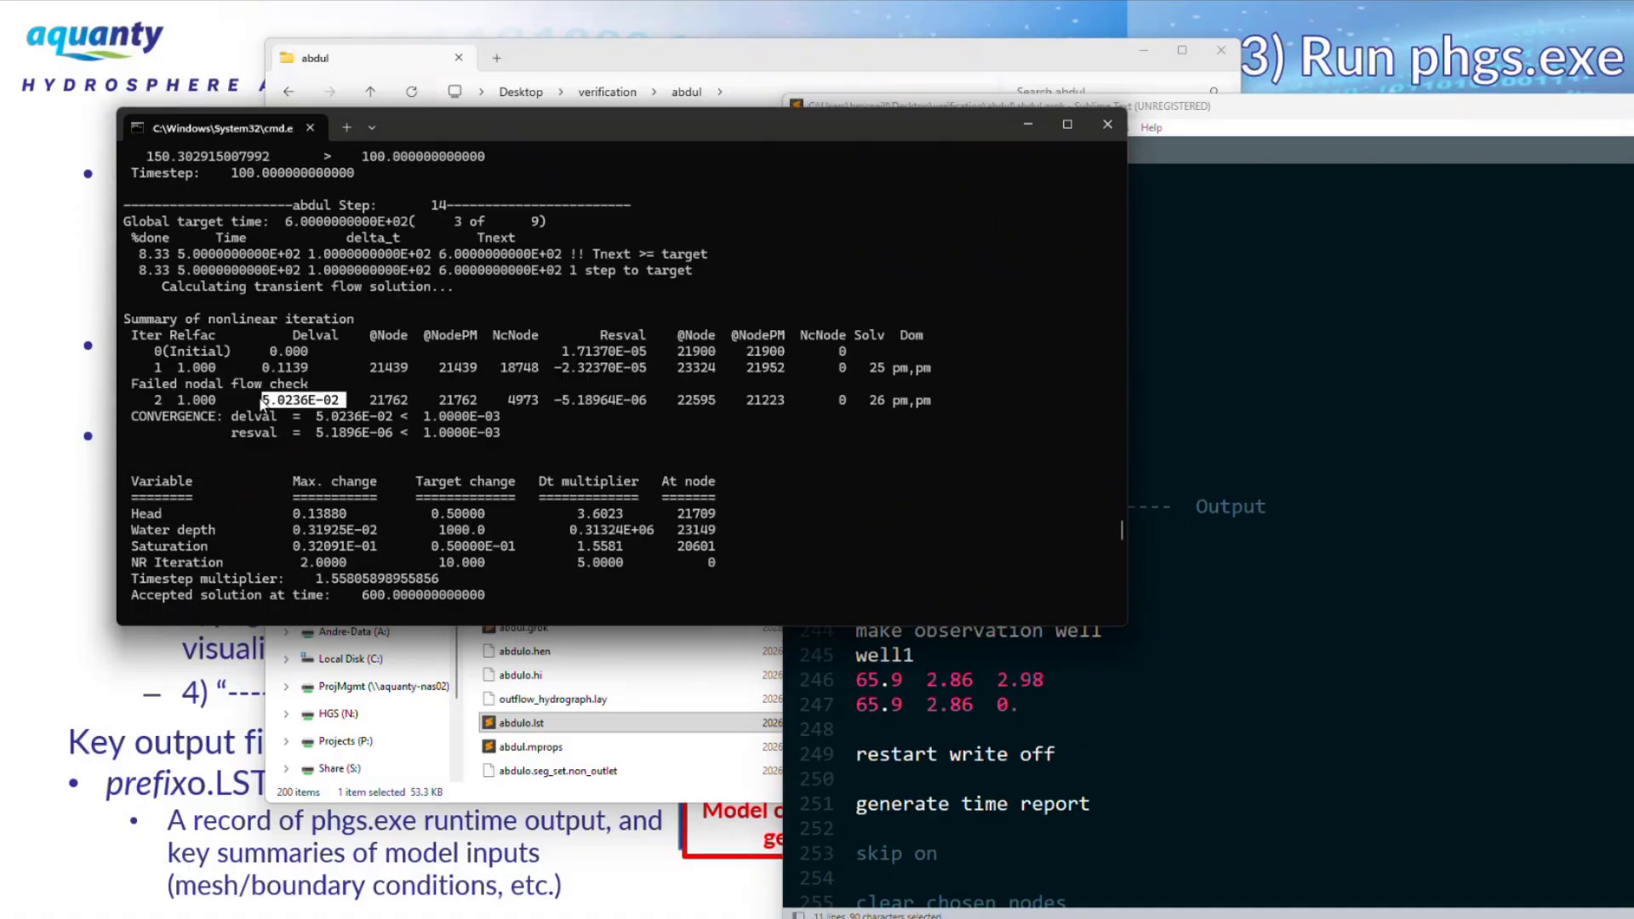
drag(351, 334, 277, 338)
drag(661, 335, 574, 343)
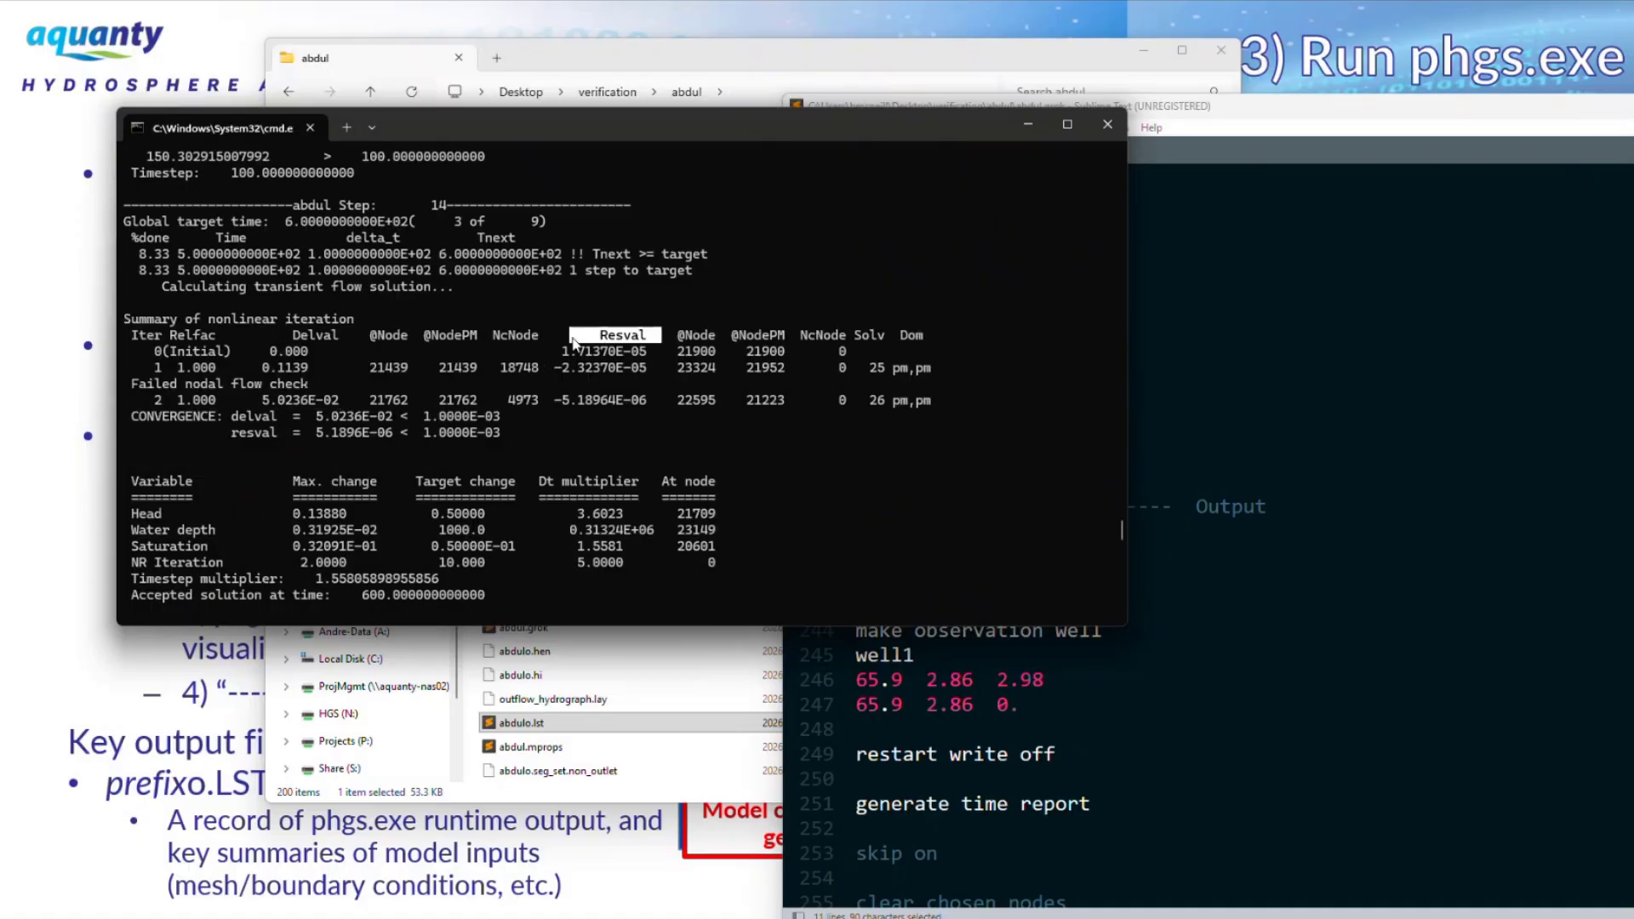
drag(668, 397, 549, 409)
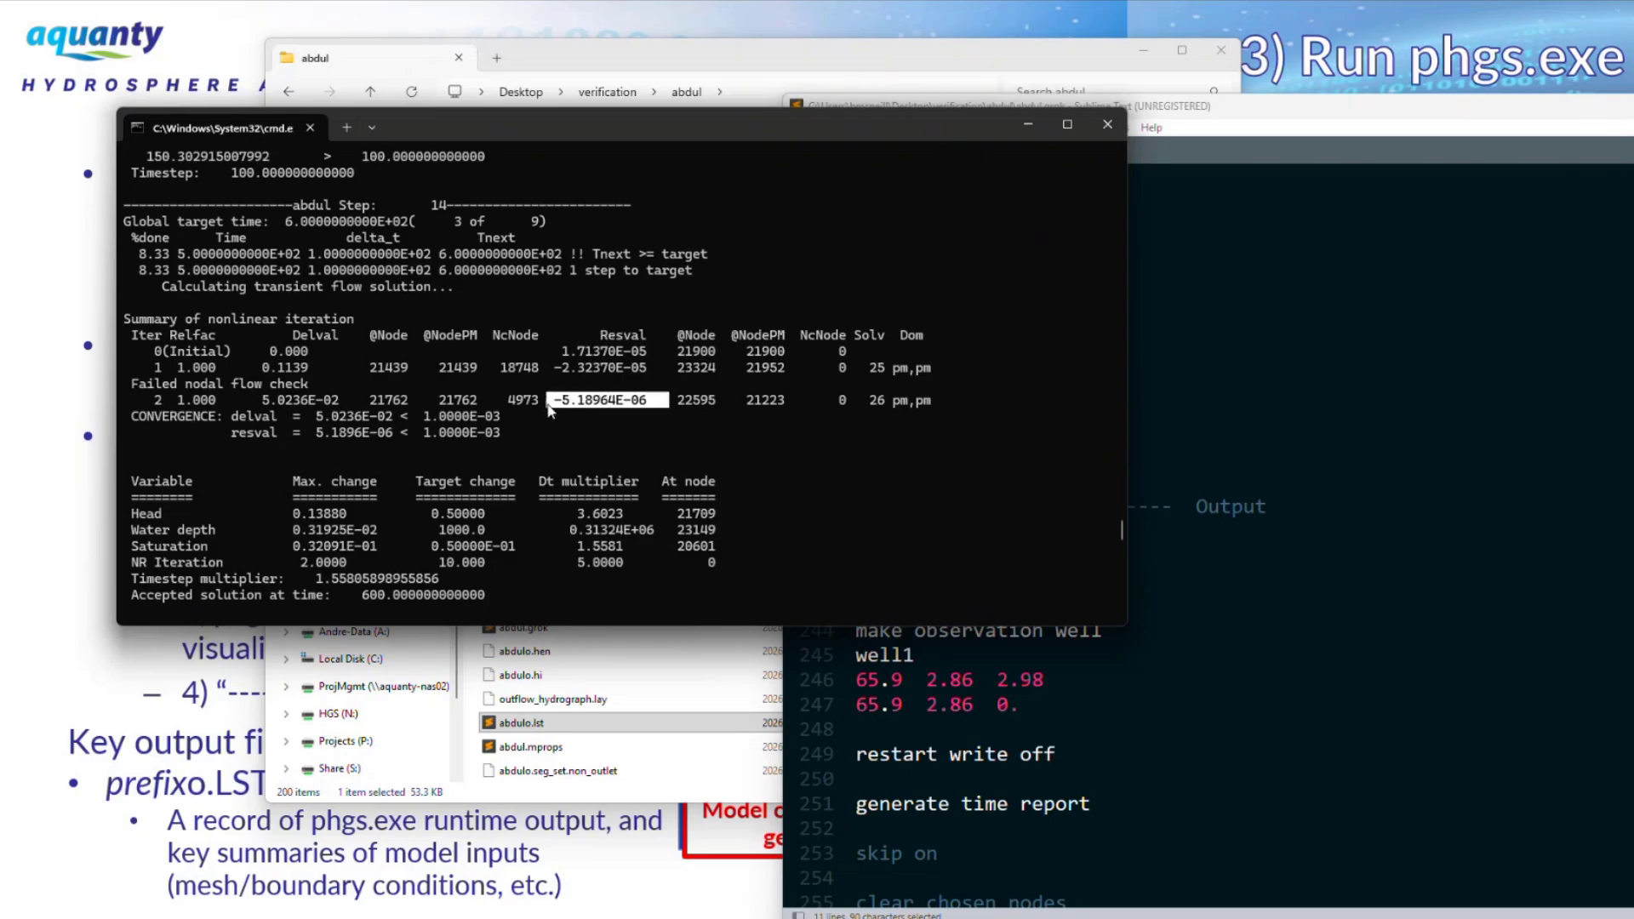
drag(167, 338, 136, 337)
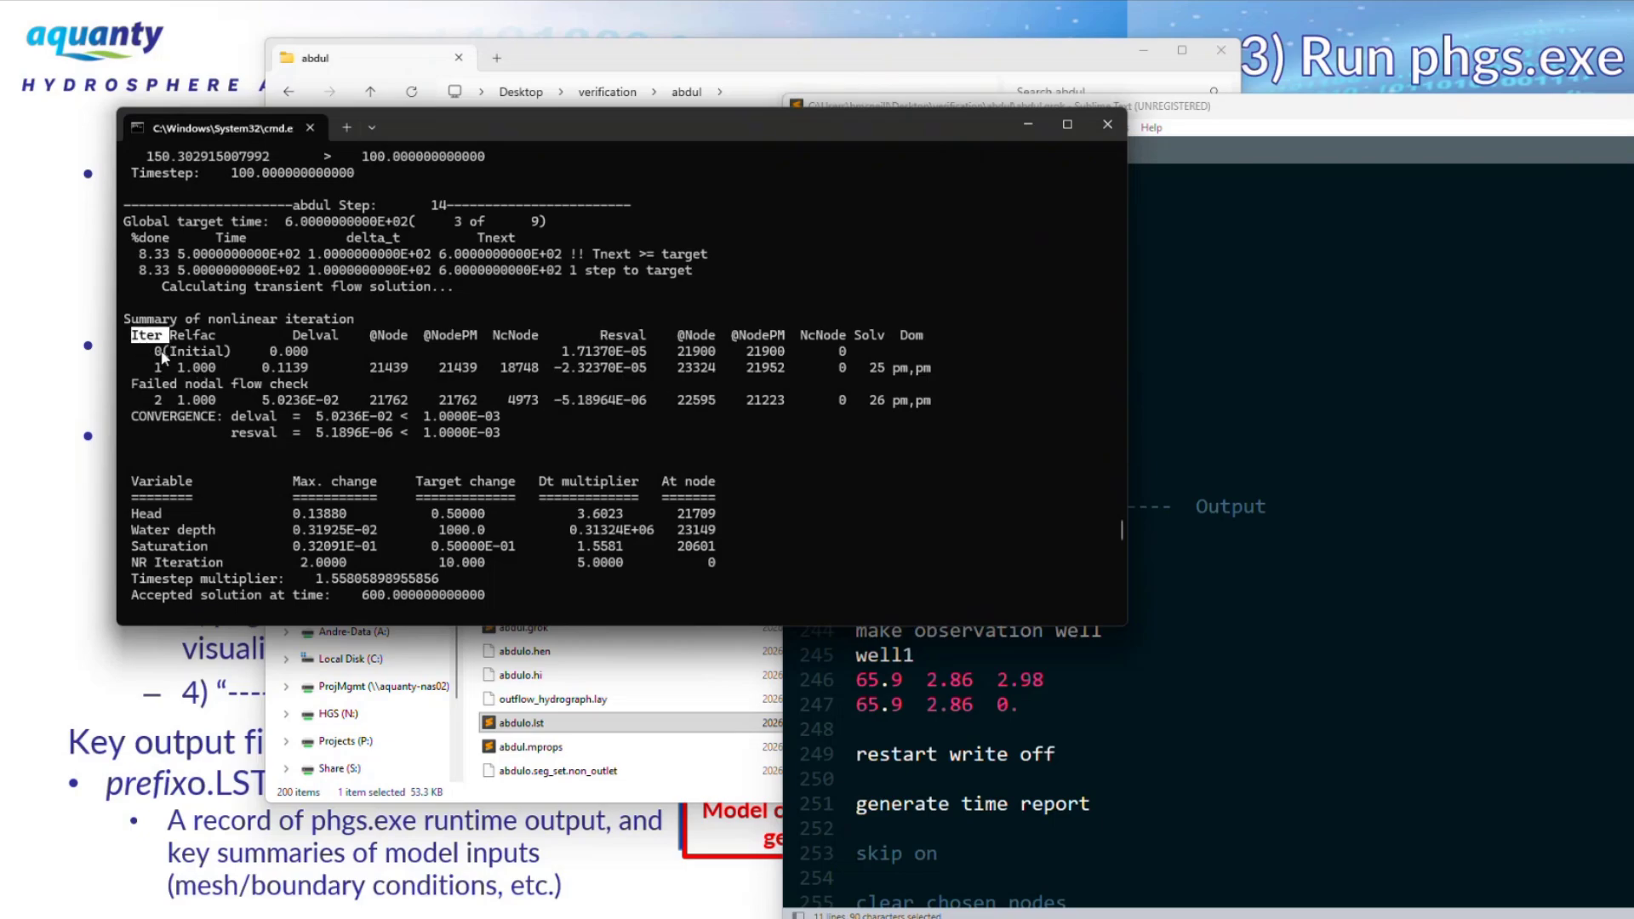
click(164, 358)
drag(167, 402, 150, 350)
drag(162, 401, 149, 404)
Compare iteration 1's Delval 0.1139 and Resval -2.32370E-05 with iteration 2's, then return to abdul.grok.
drag(262, 368, 347, 368)
drag(653, 368, 548, 368)
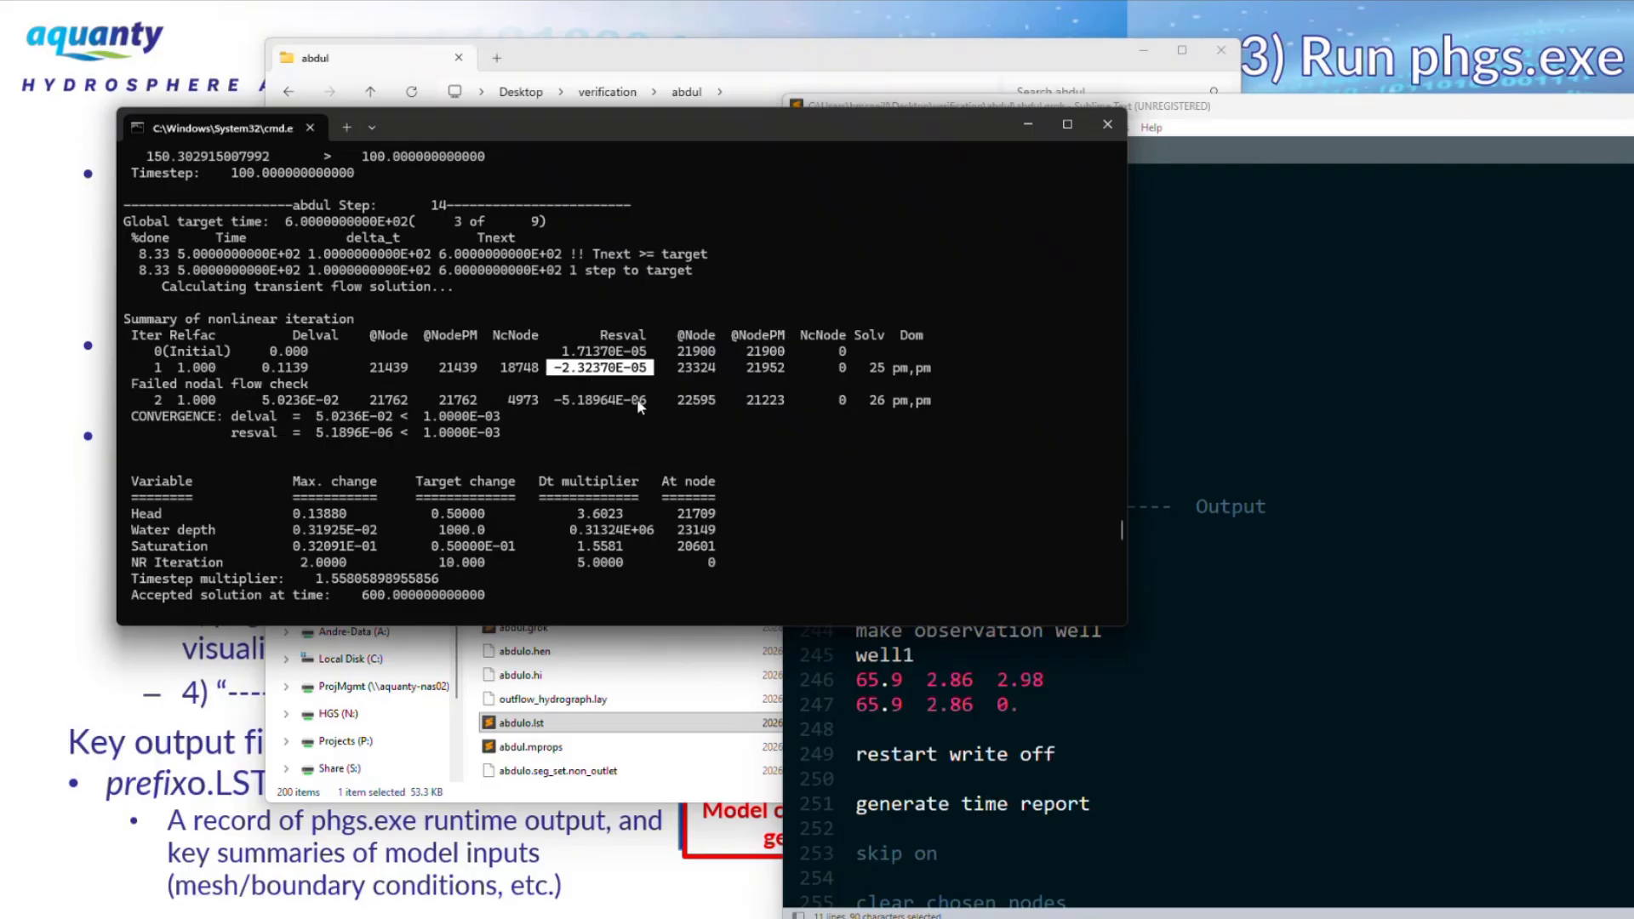
drag(657, 396, 559, 408)
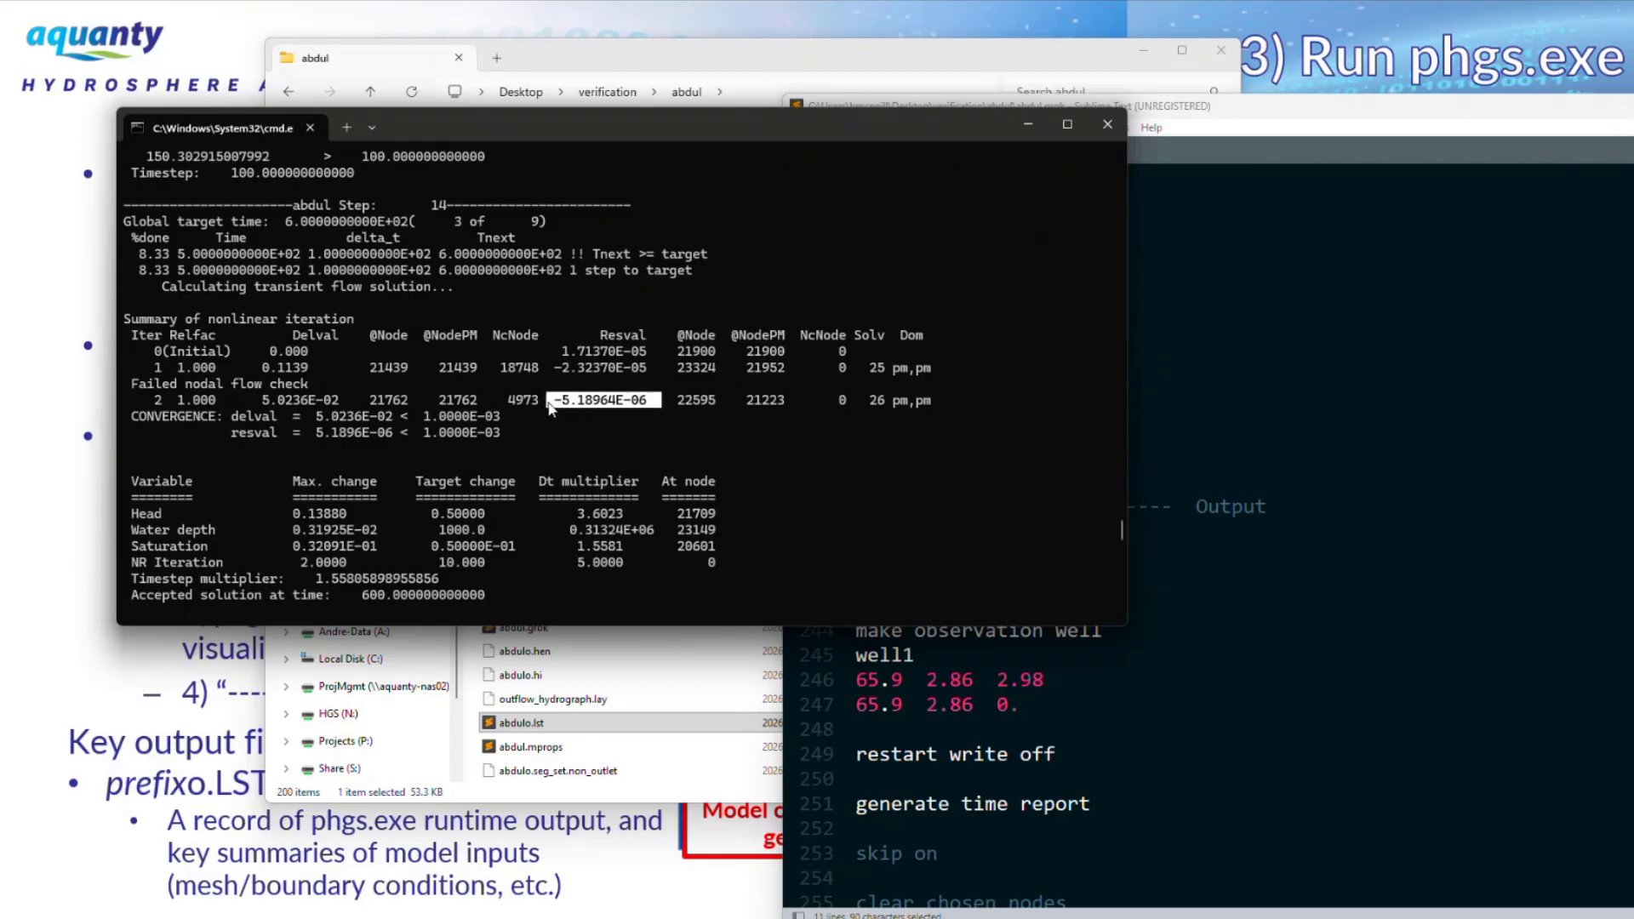
drag(354, 403, 243, 406)
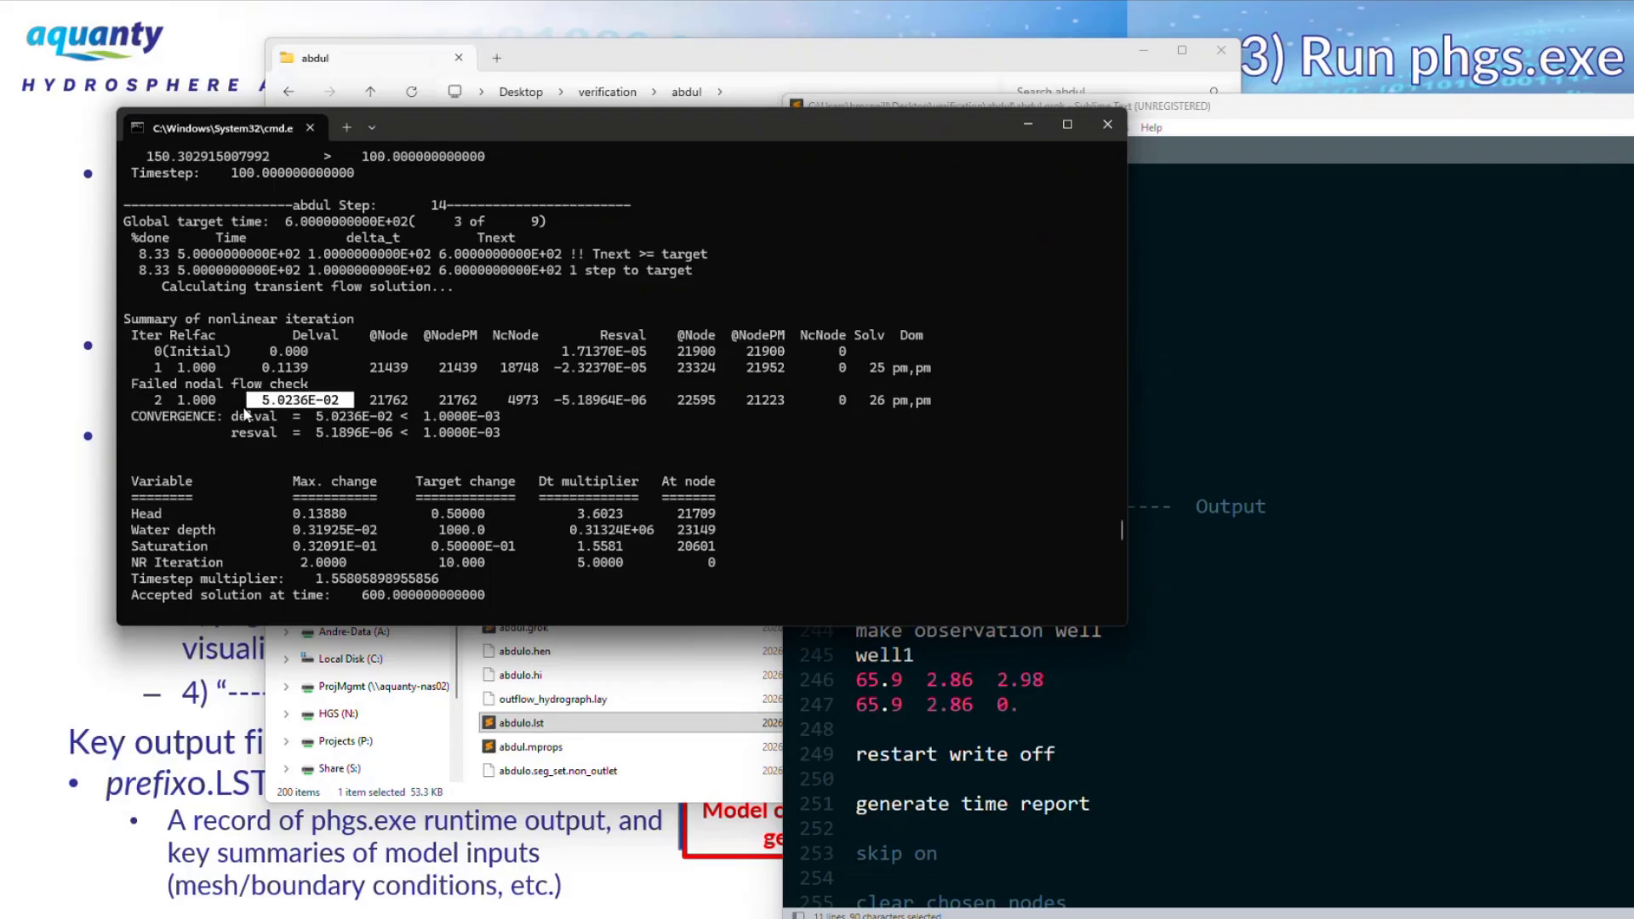
click(1235, 522)
Match the log's Delval and Resval headings to the grok file's Newton absolute and residual convergence criteria.
scroll(1235, 521, up, 4)
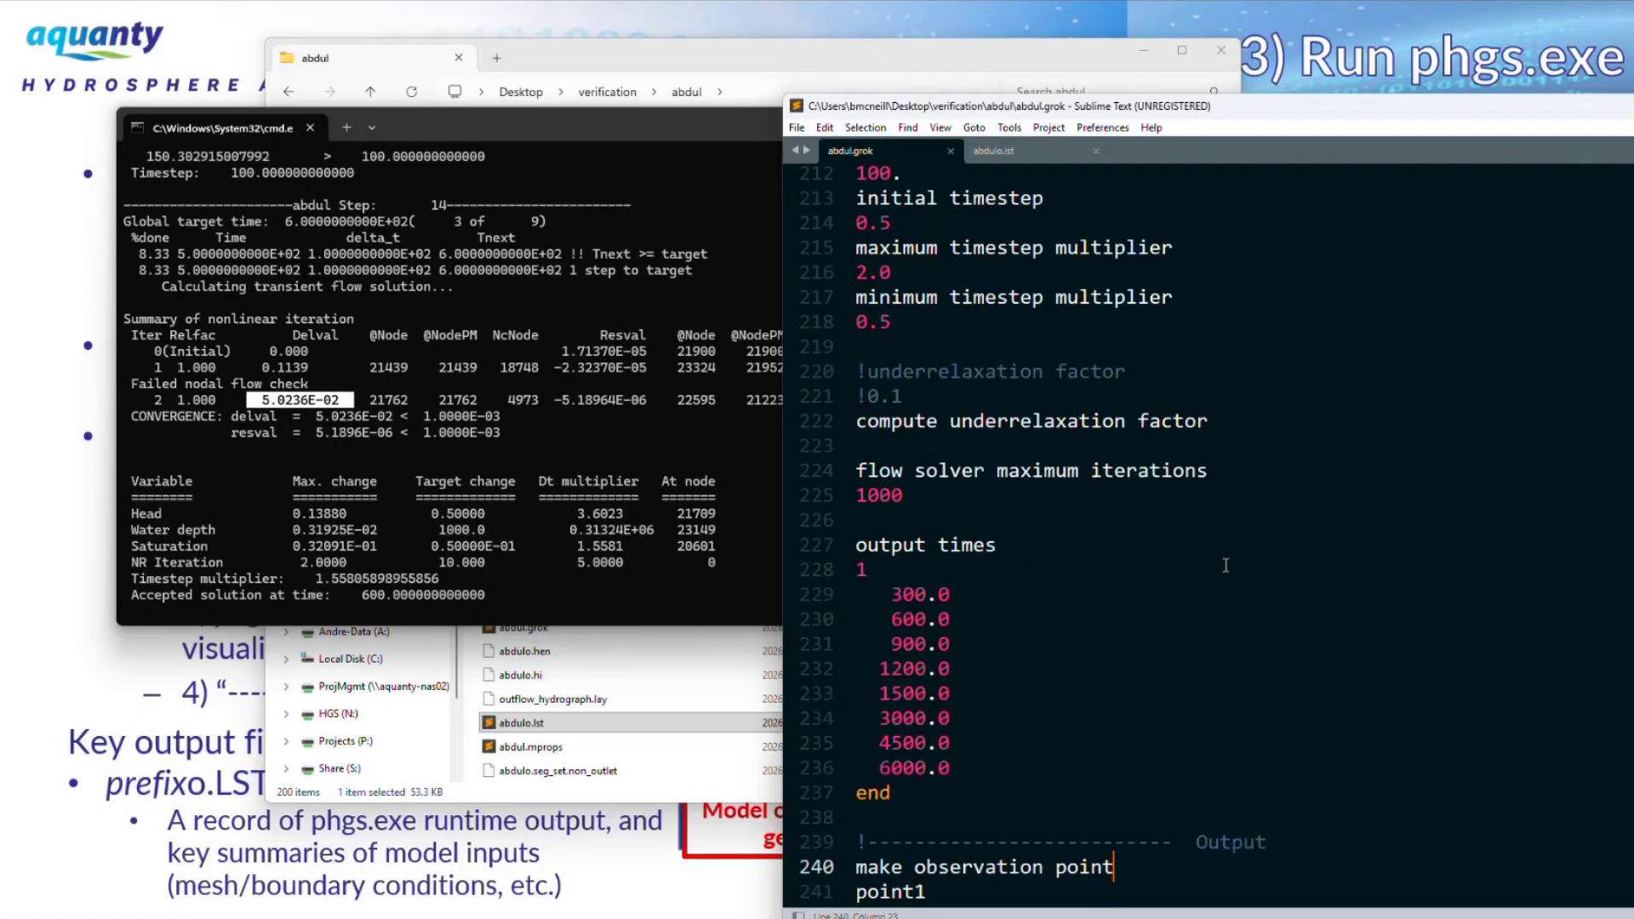
scroll(1239, 511, down, 4)
scroll(1252, 476, up, 12)
click(1267, 446)
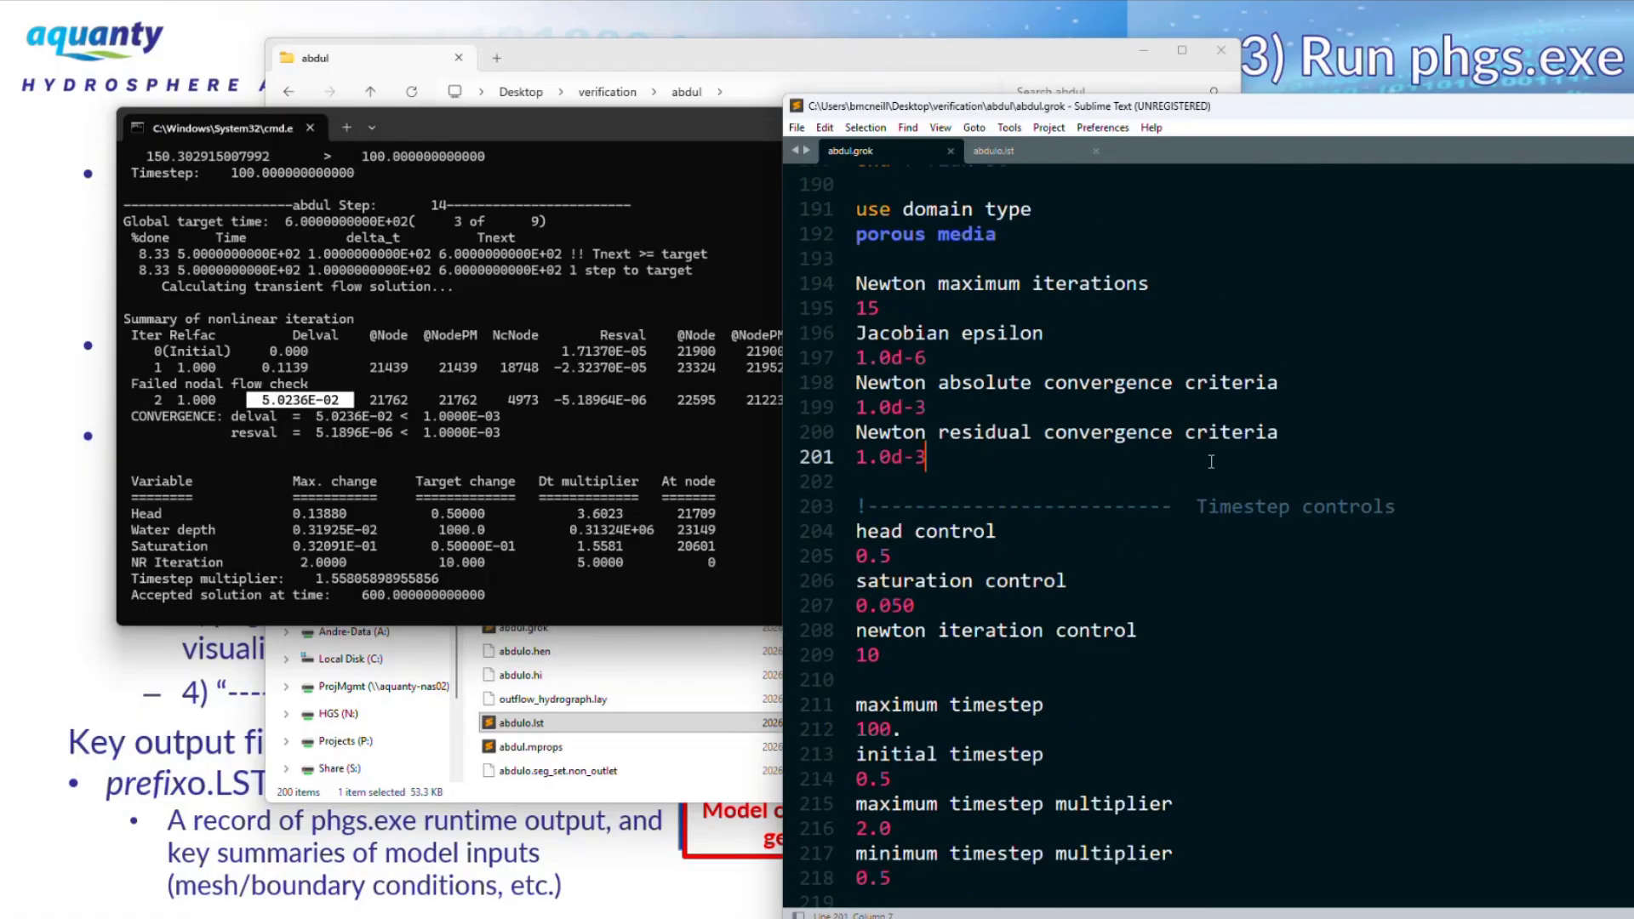
key(shift+Up)
key(shift+Up)
key(shift+Up)
key(shift+Home)
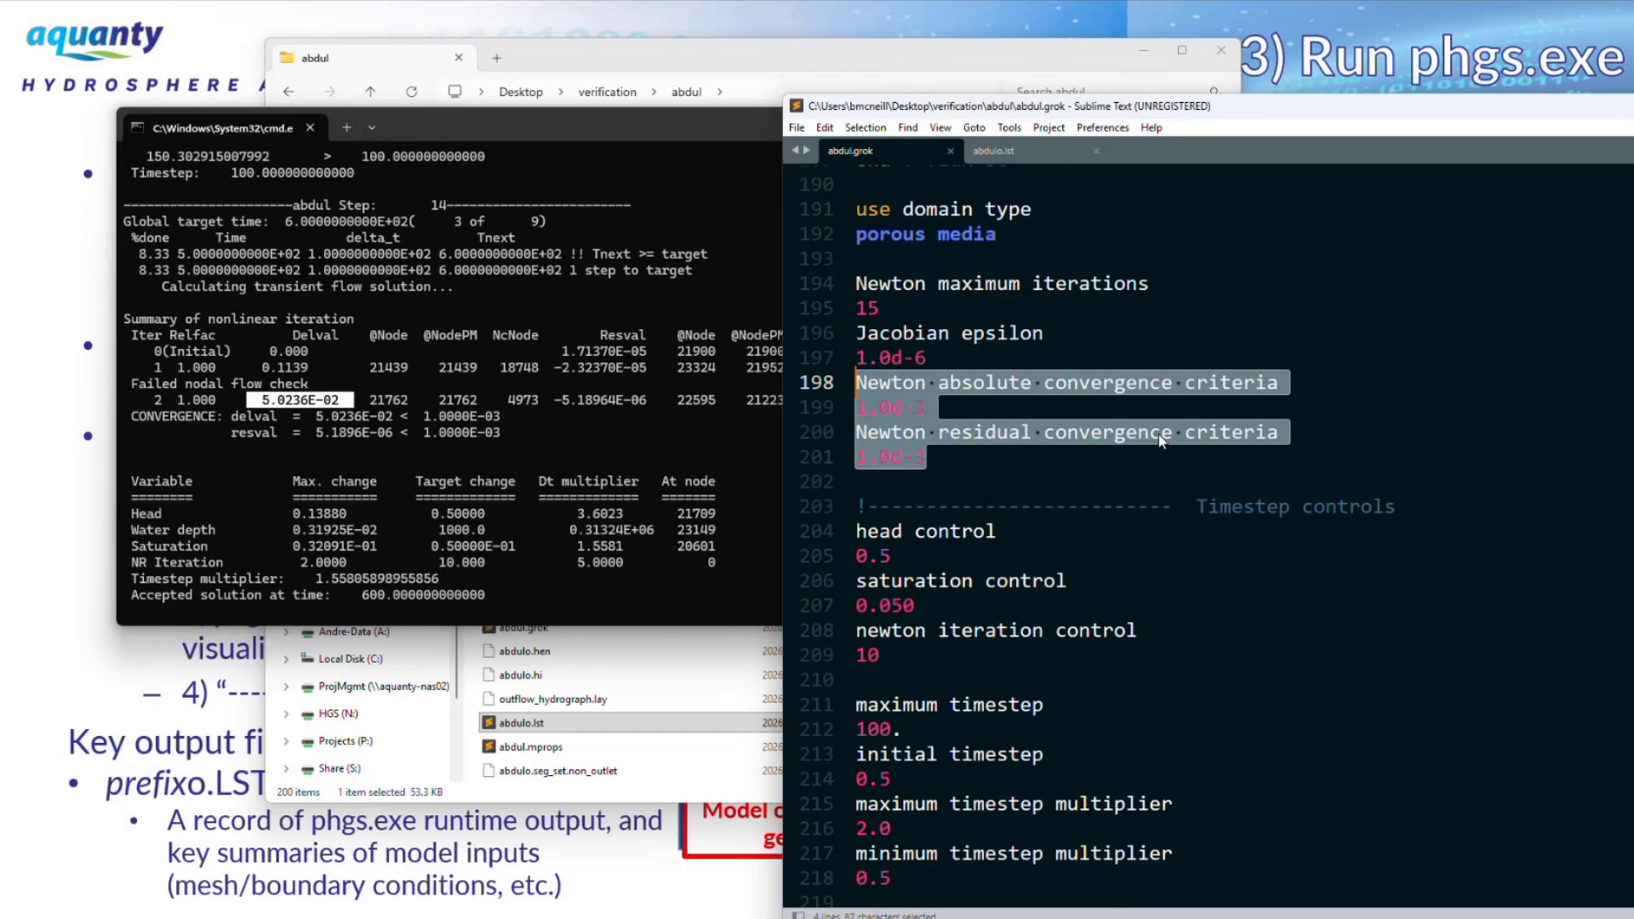
click(1196, 439)
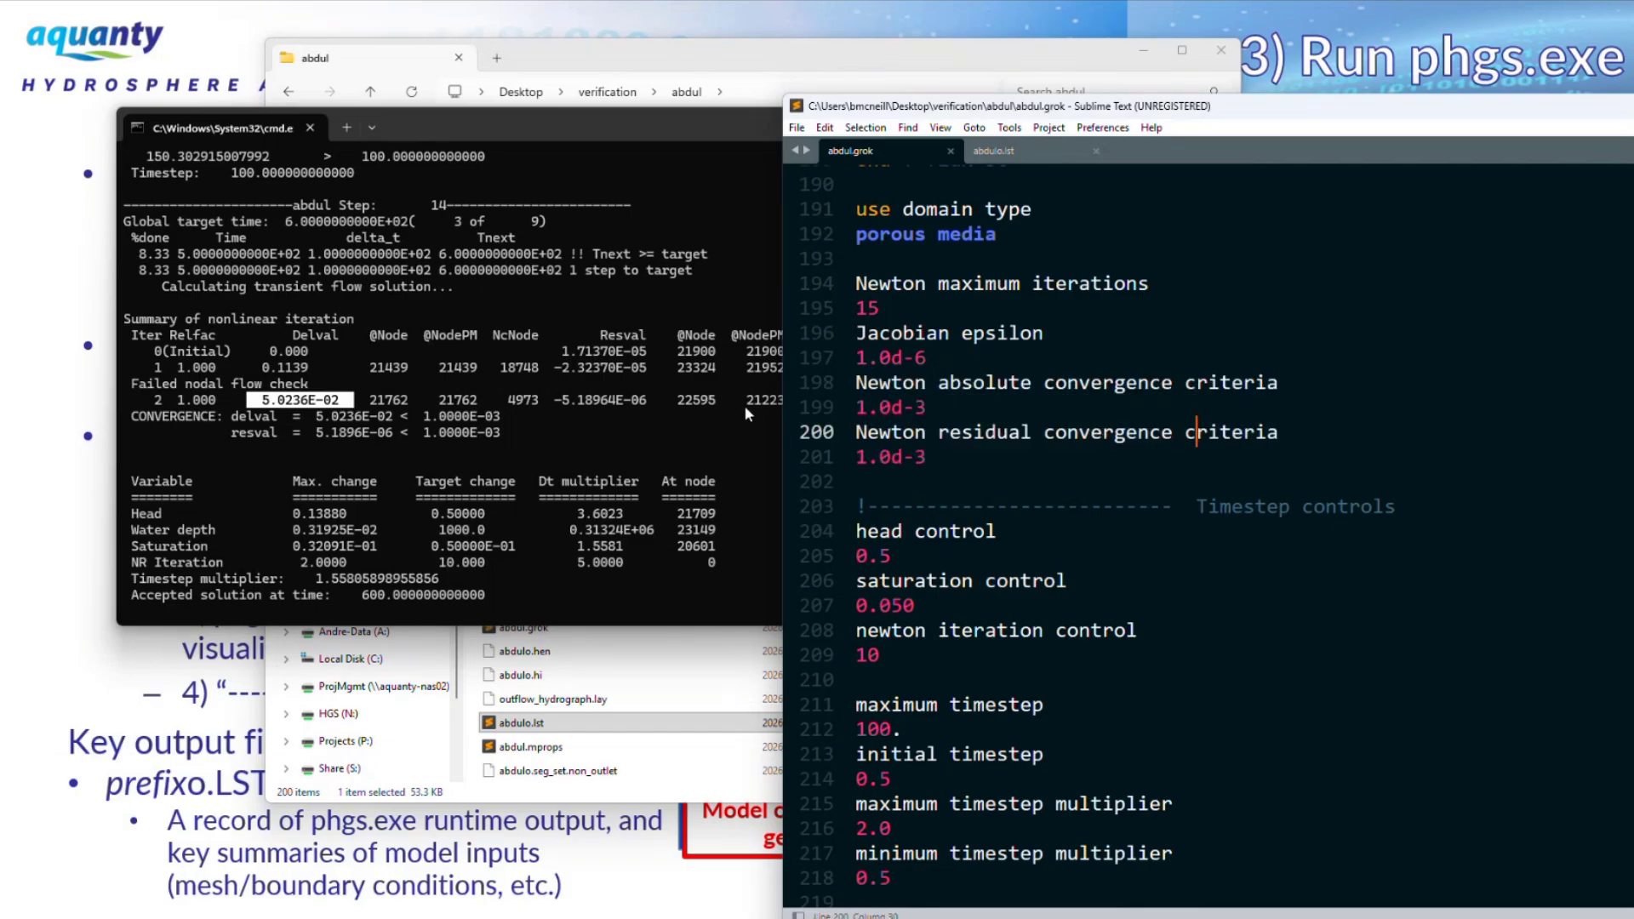
double_click(317, 335)
click(1179, 366)
drag(1277, 384, 855, 384)
double_click(623, 335)
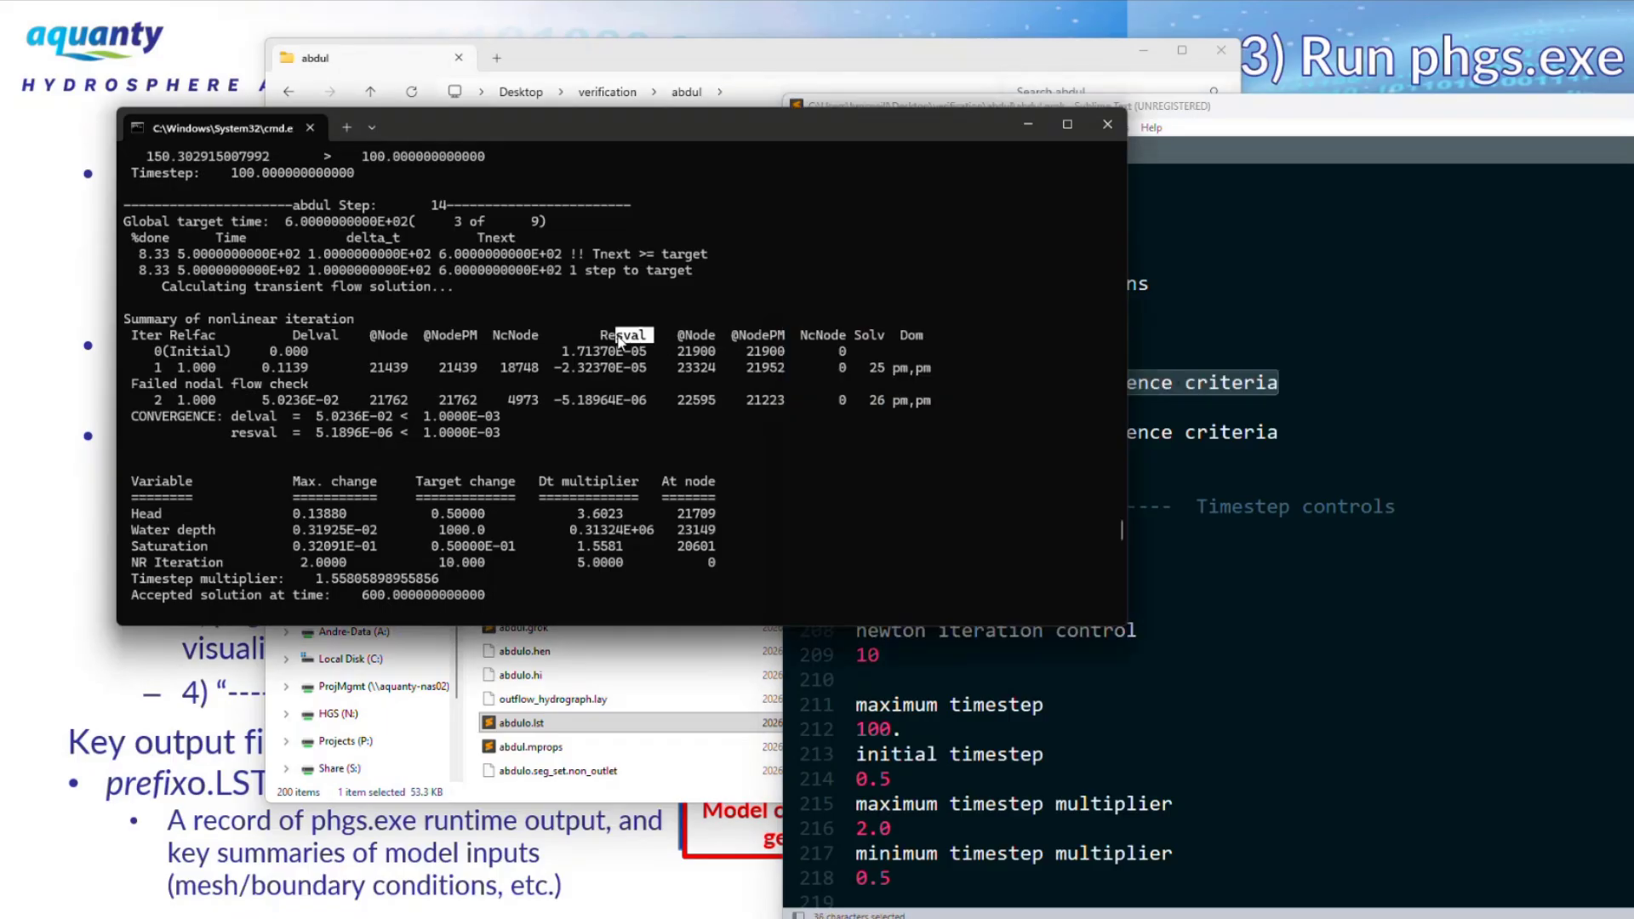
drag(1278, 432, 856, 431)
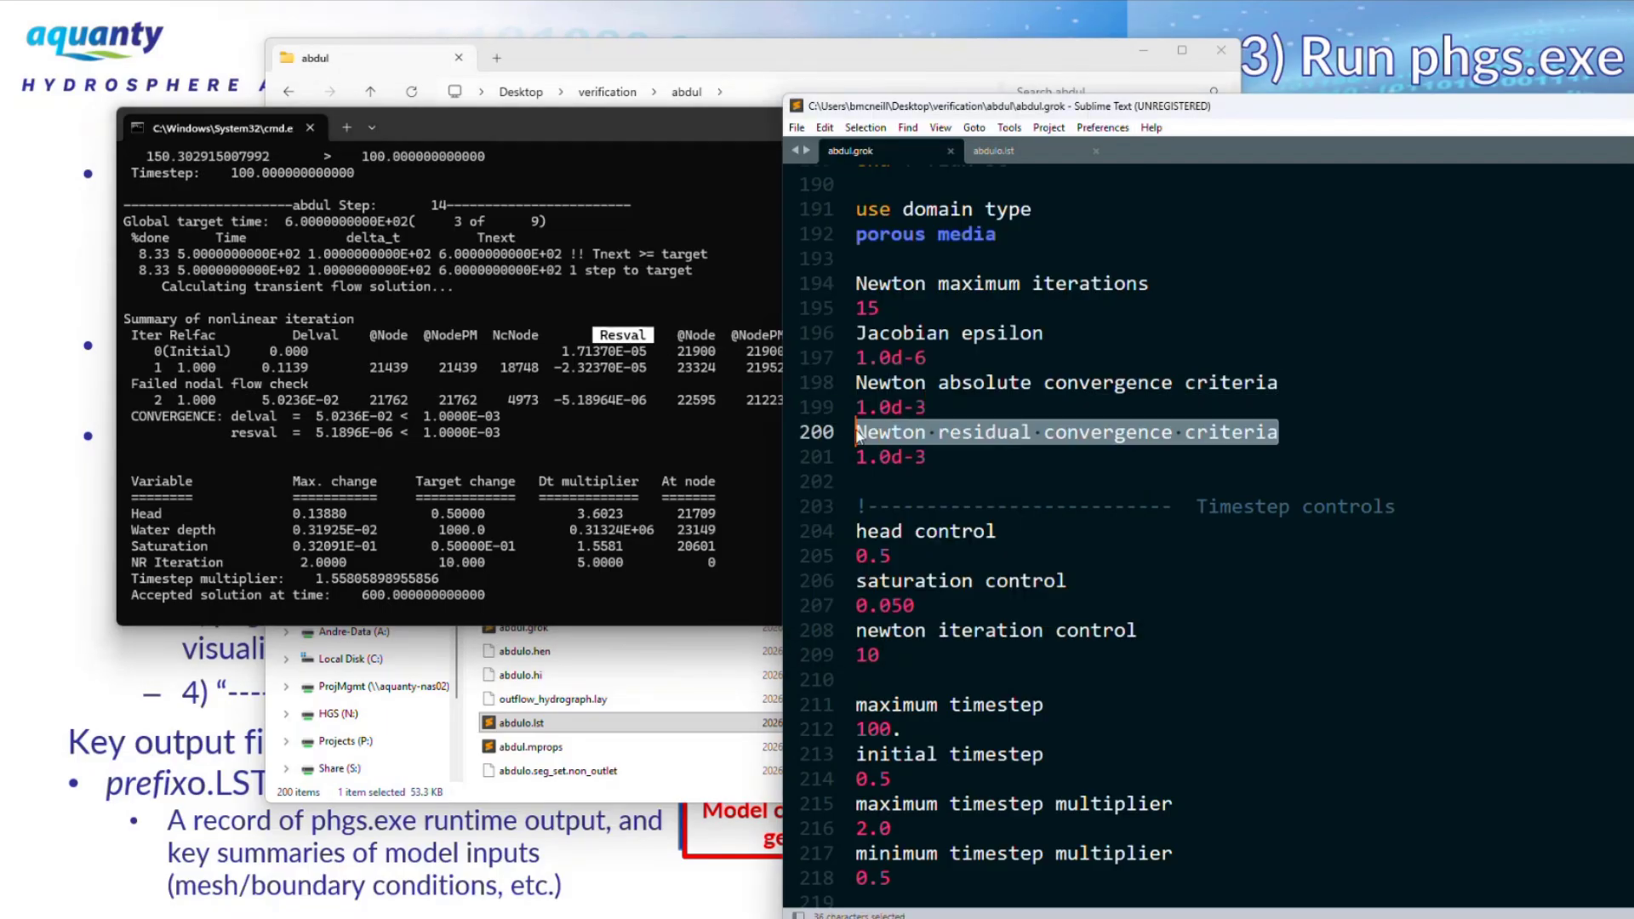
click(944, 408)
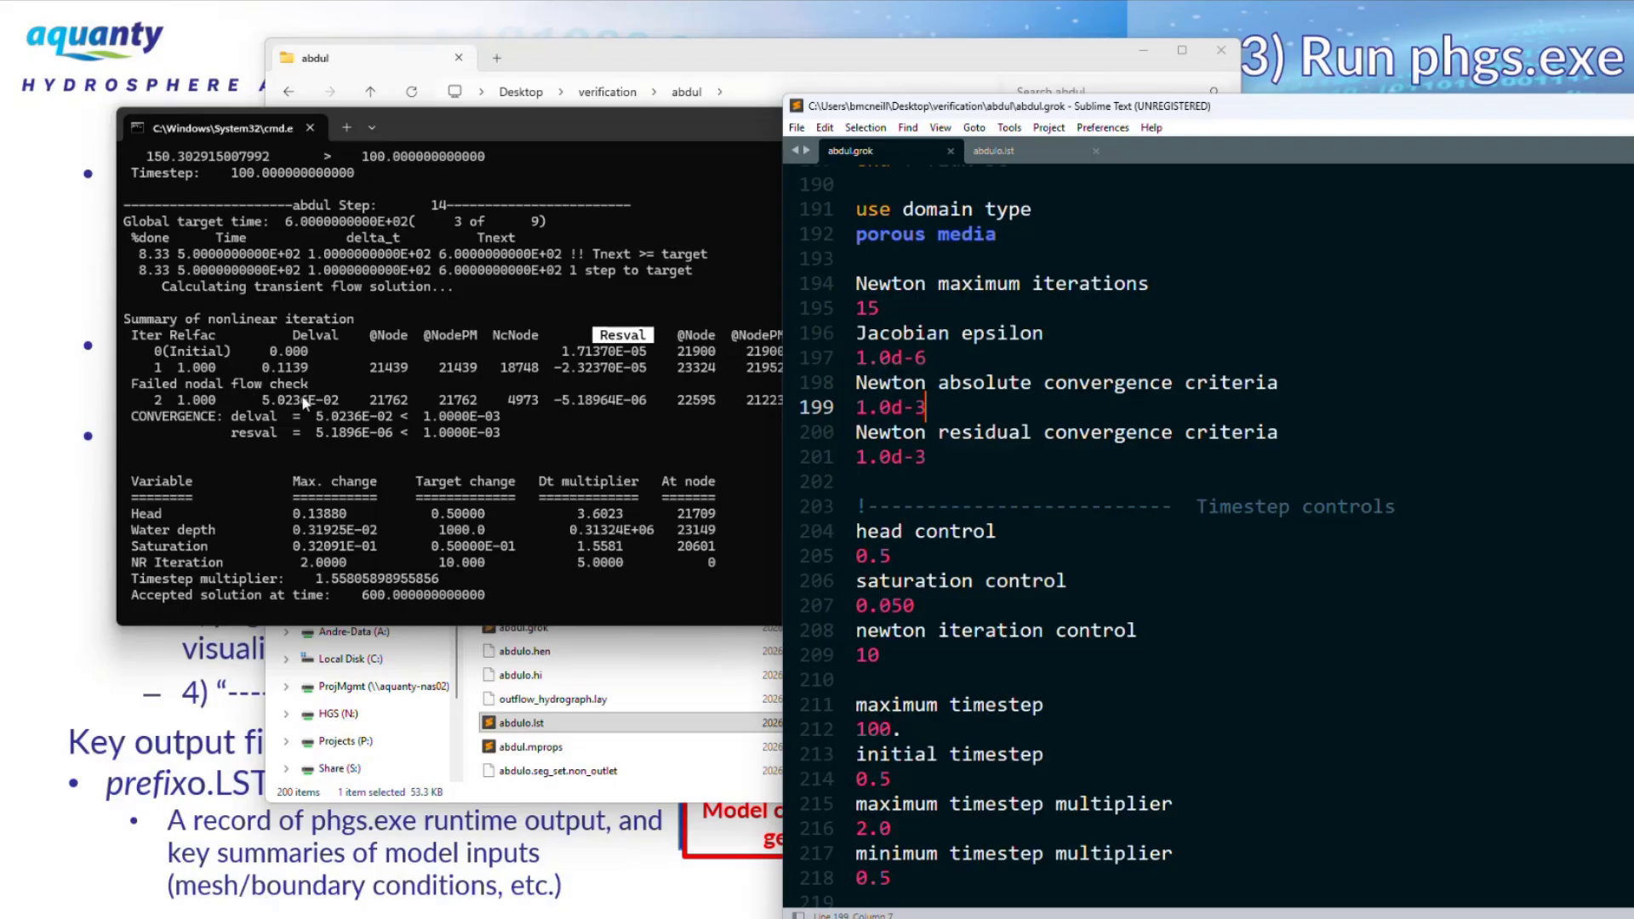
Highlight iteration 2's delval and resval 5.1896E-06 against their 1.0E-03 tolerances, then mark global target time 6.0000000000E+02.
drag(345, 400, 394, 430)
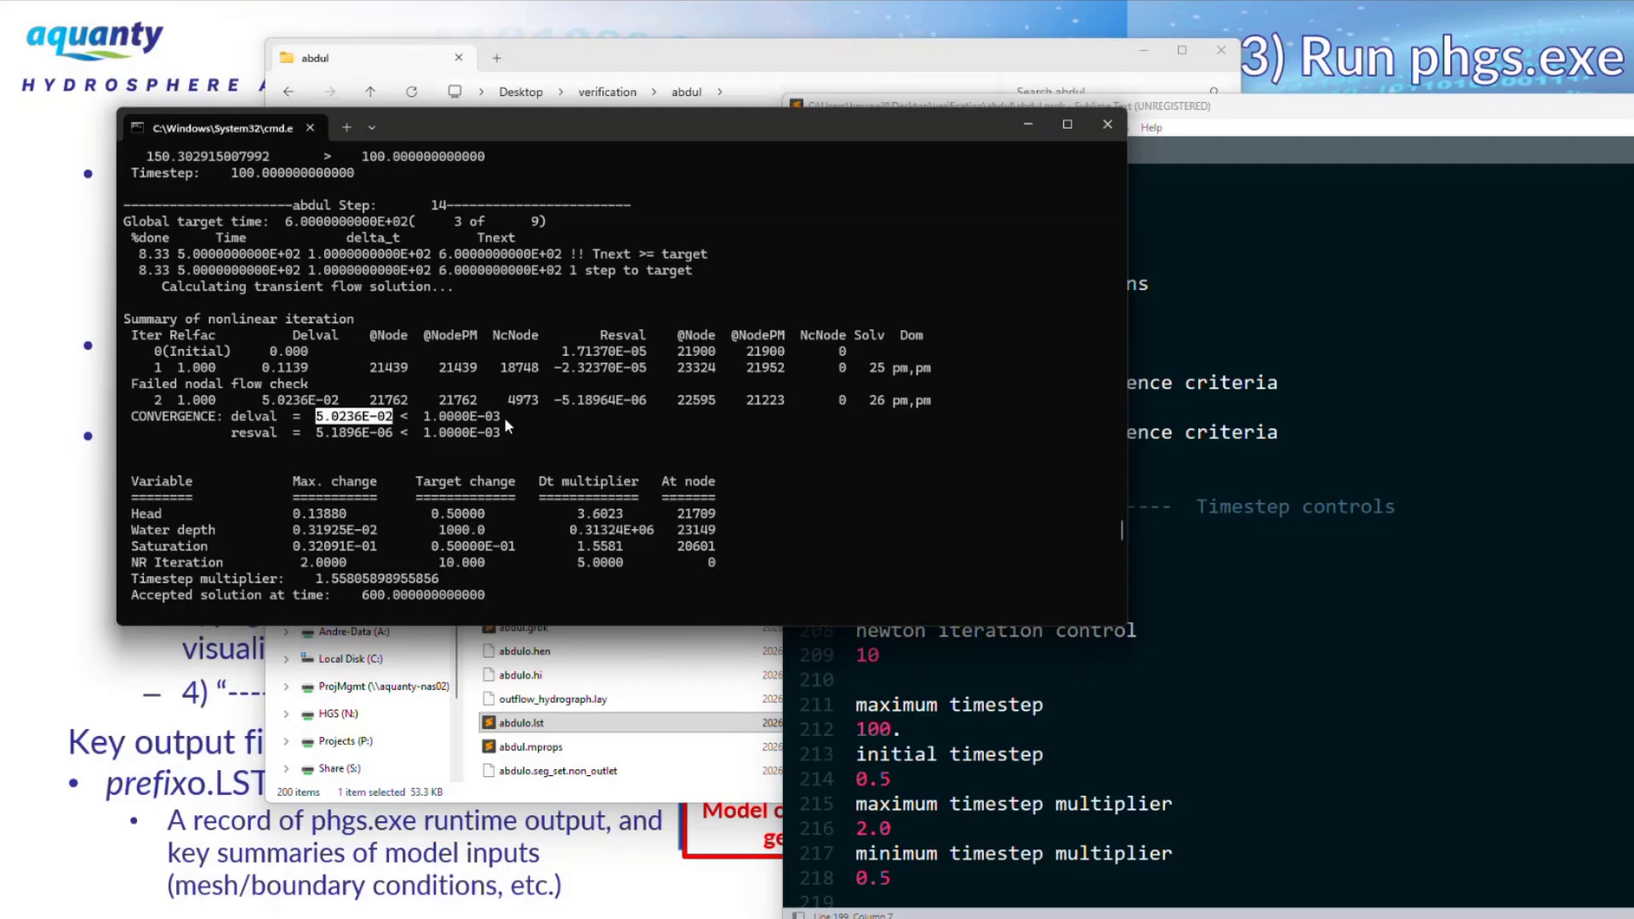
drag(505, 417, 425, 425)
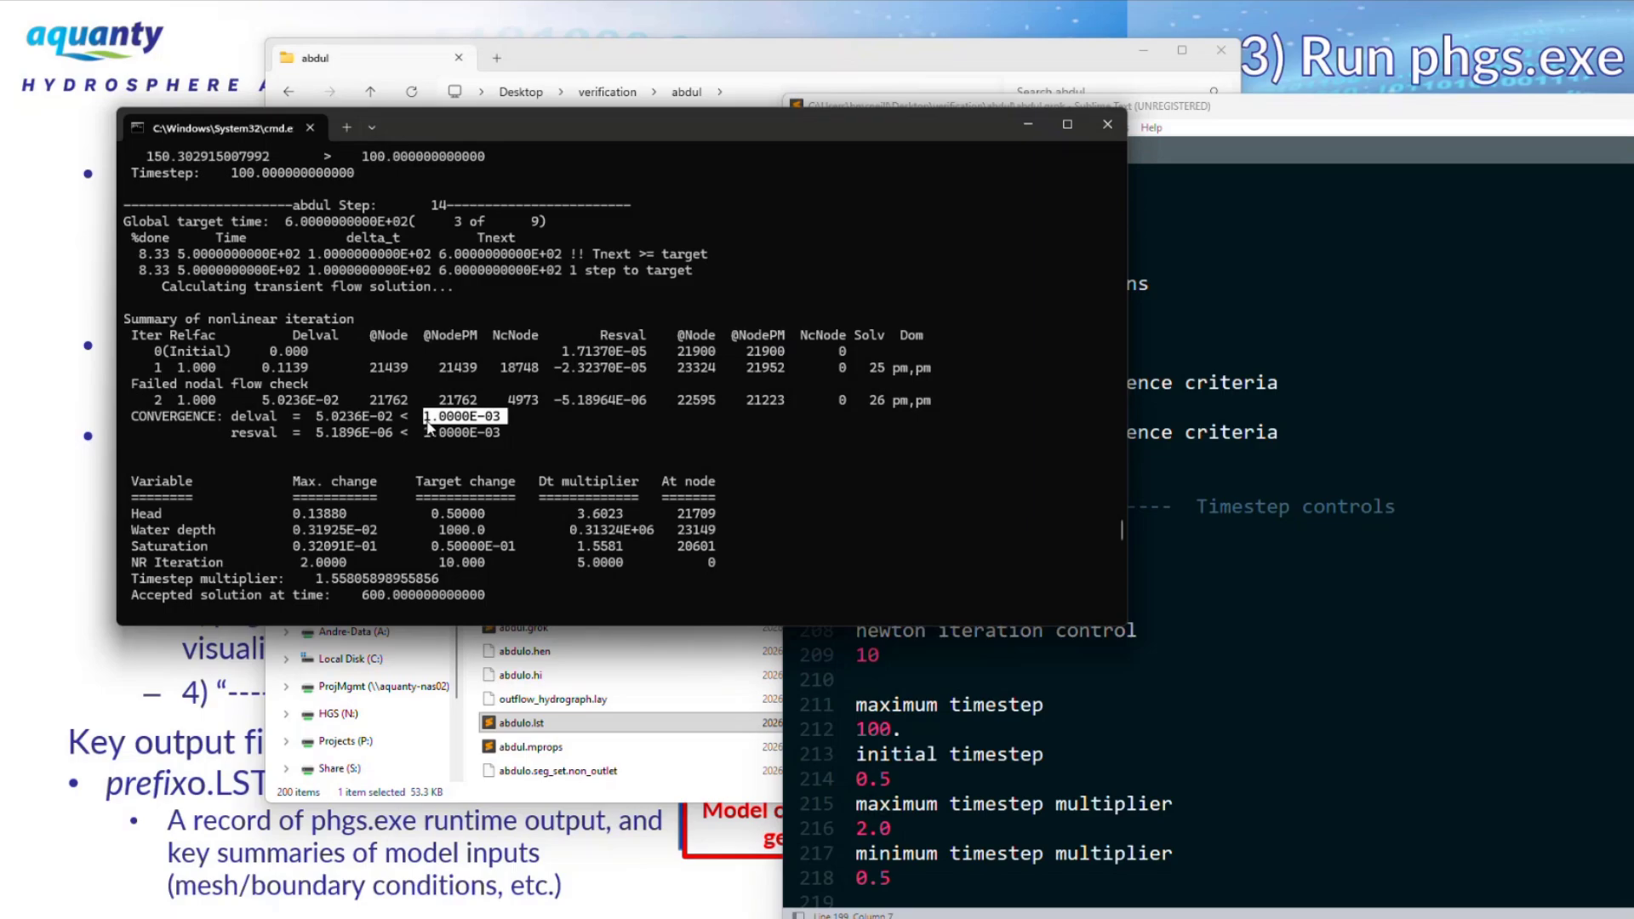
click(1289, 426)
drag(1123, 400, 854, 407)
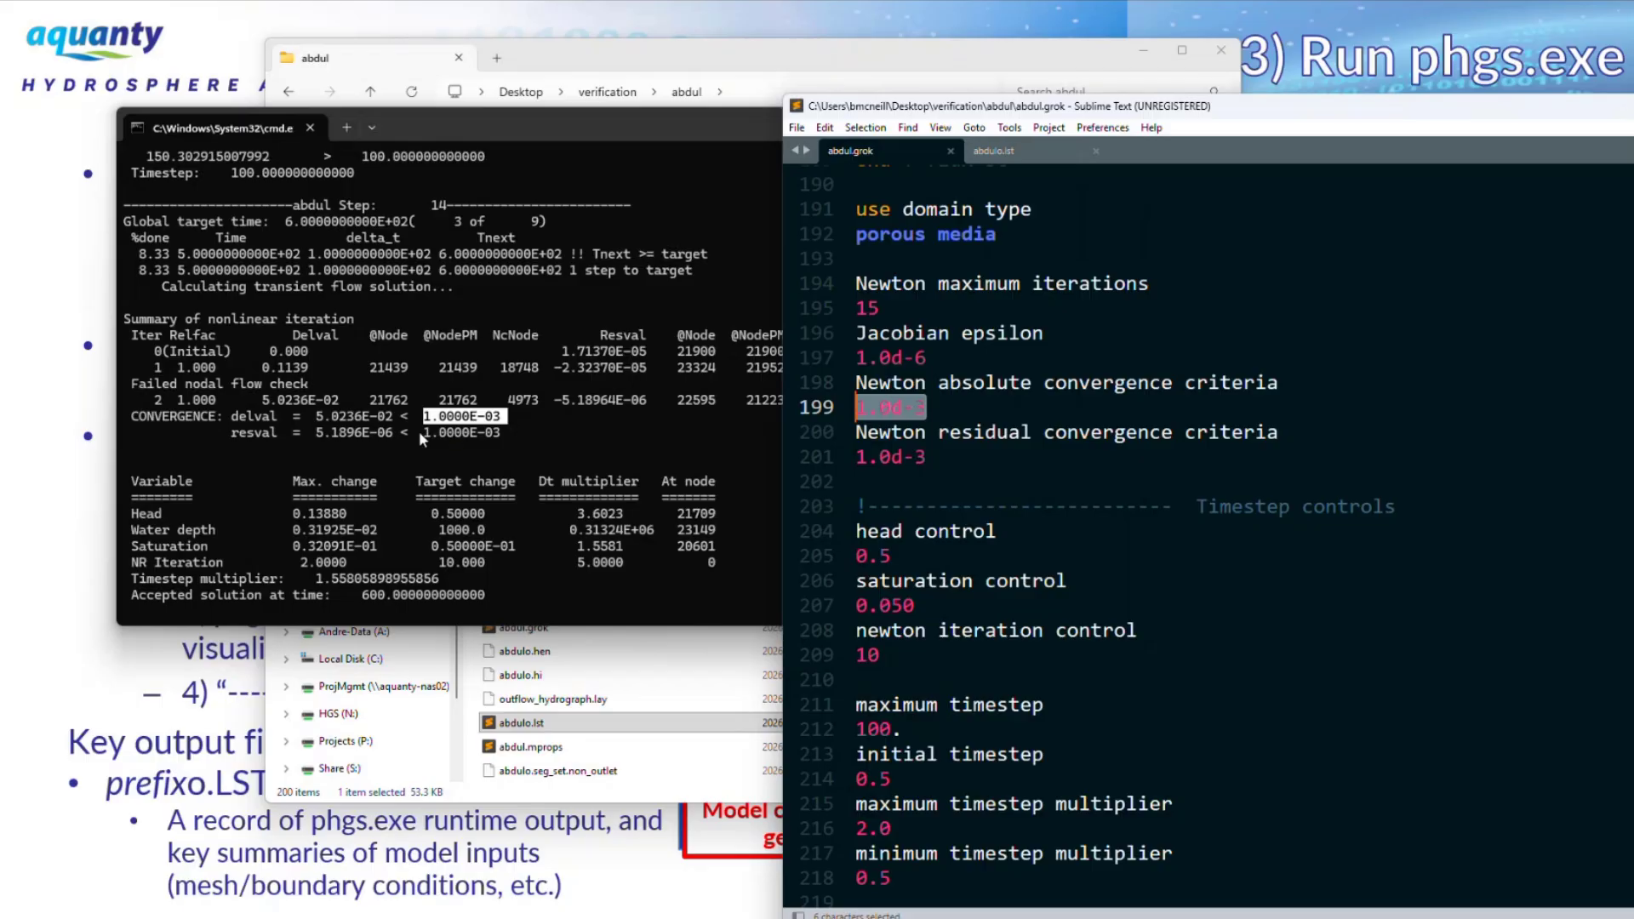
click(394, 431)
drag(395, 432, 317, 441)
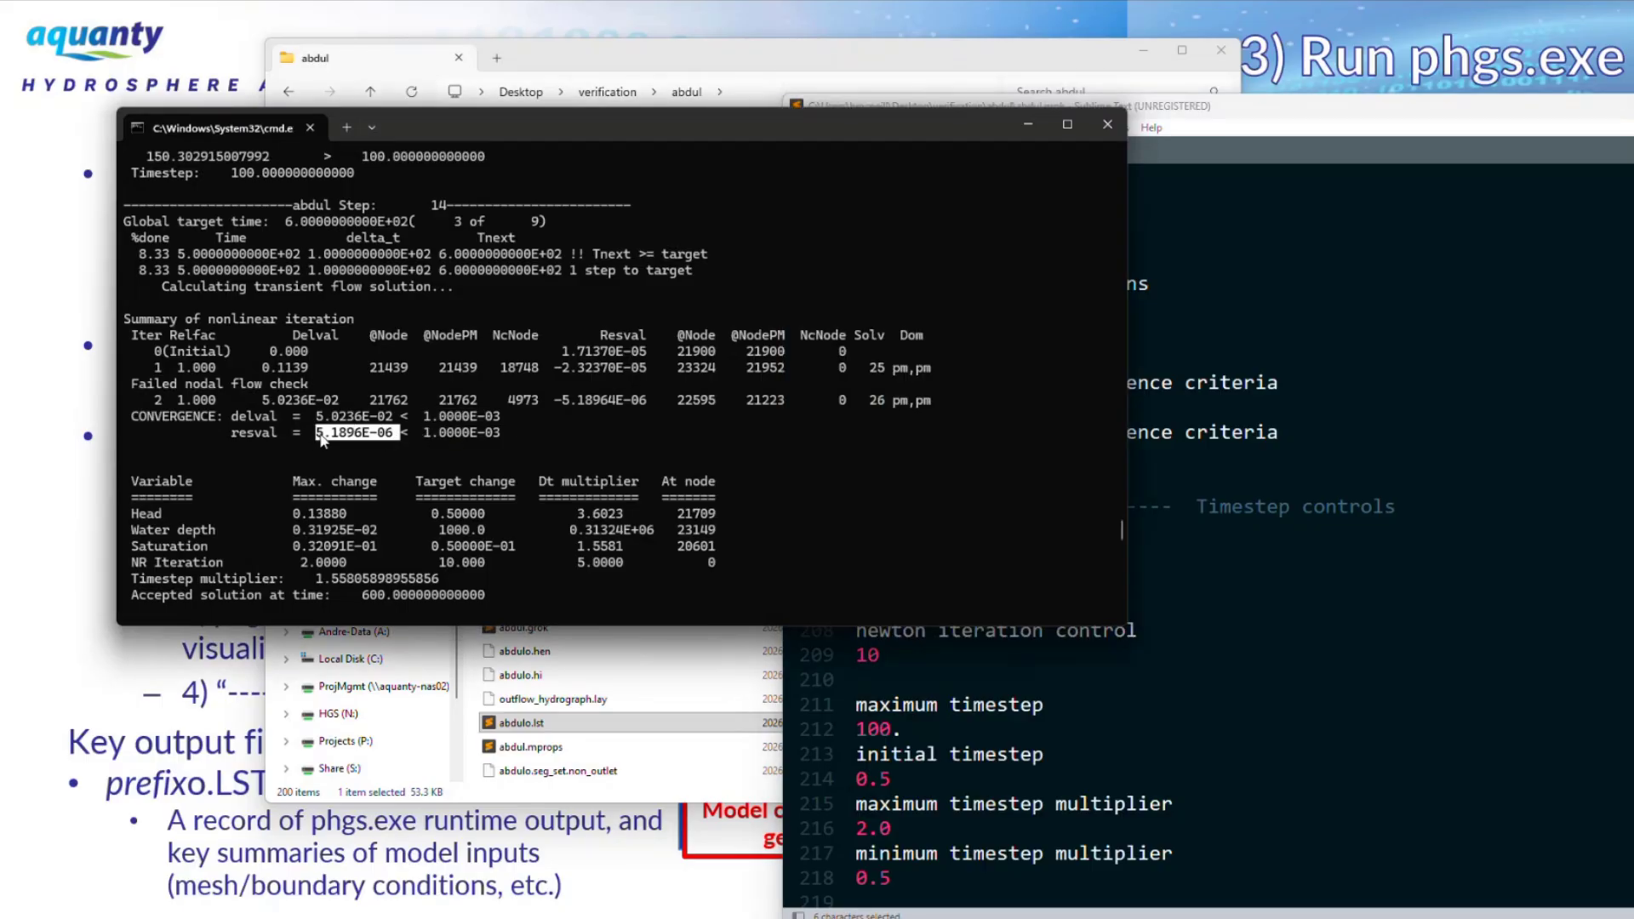
drag(506, 436, 423, 433)
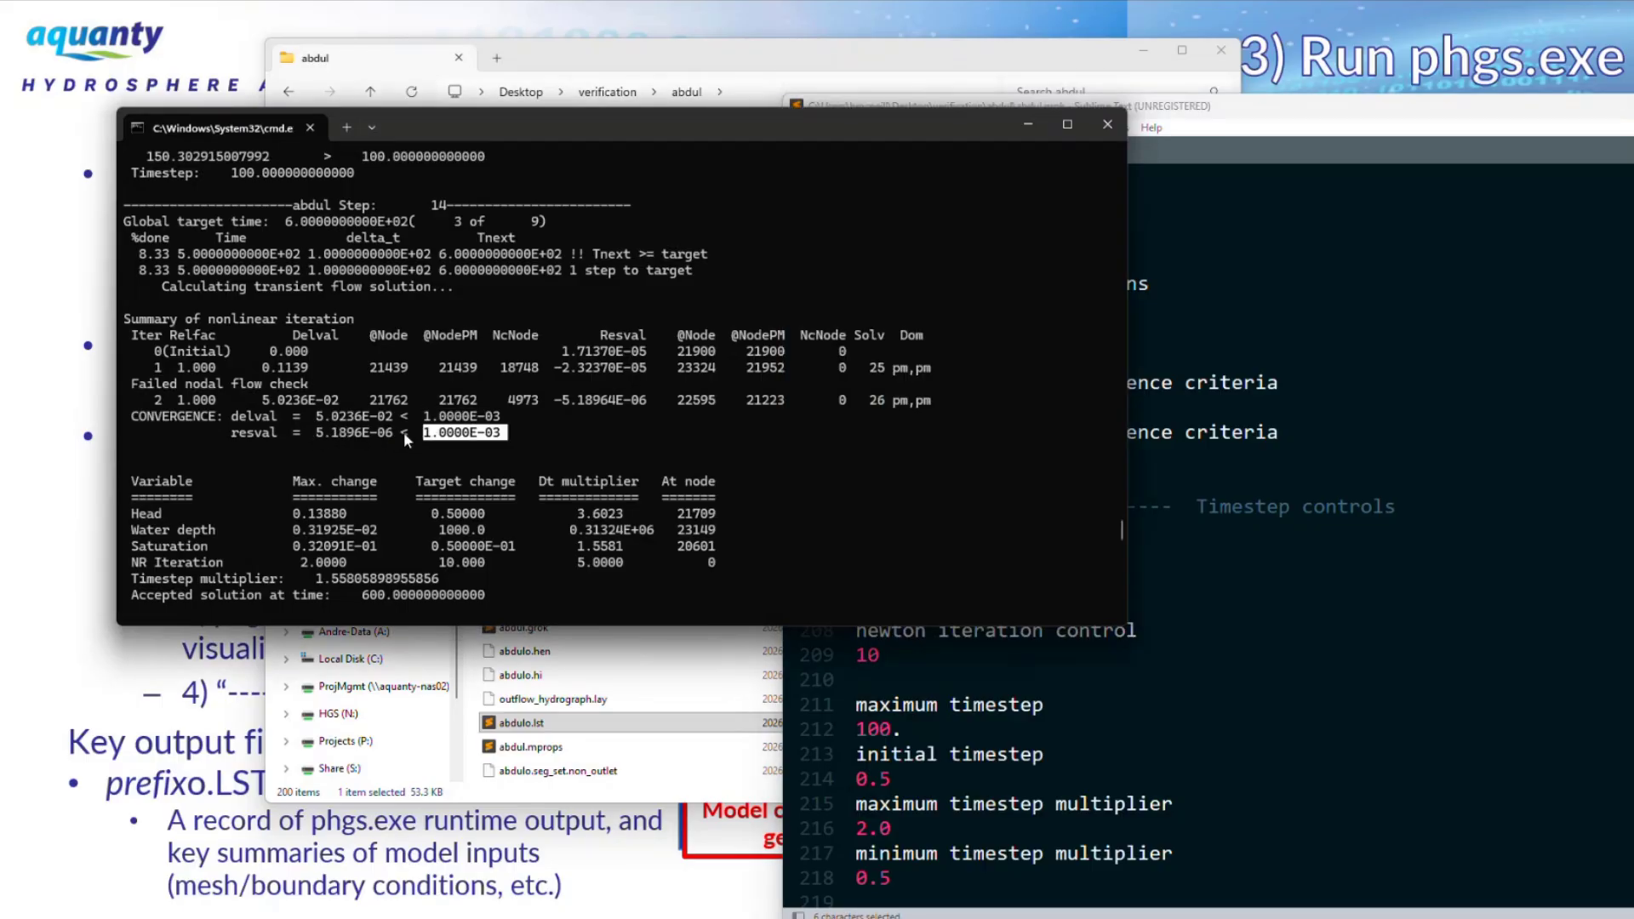
drag(522, 434, 130, 422)
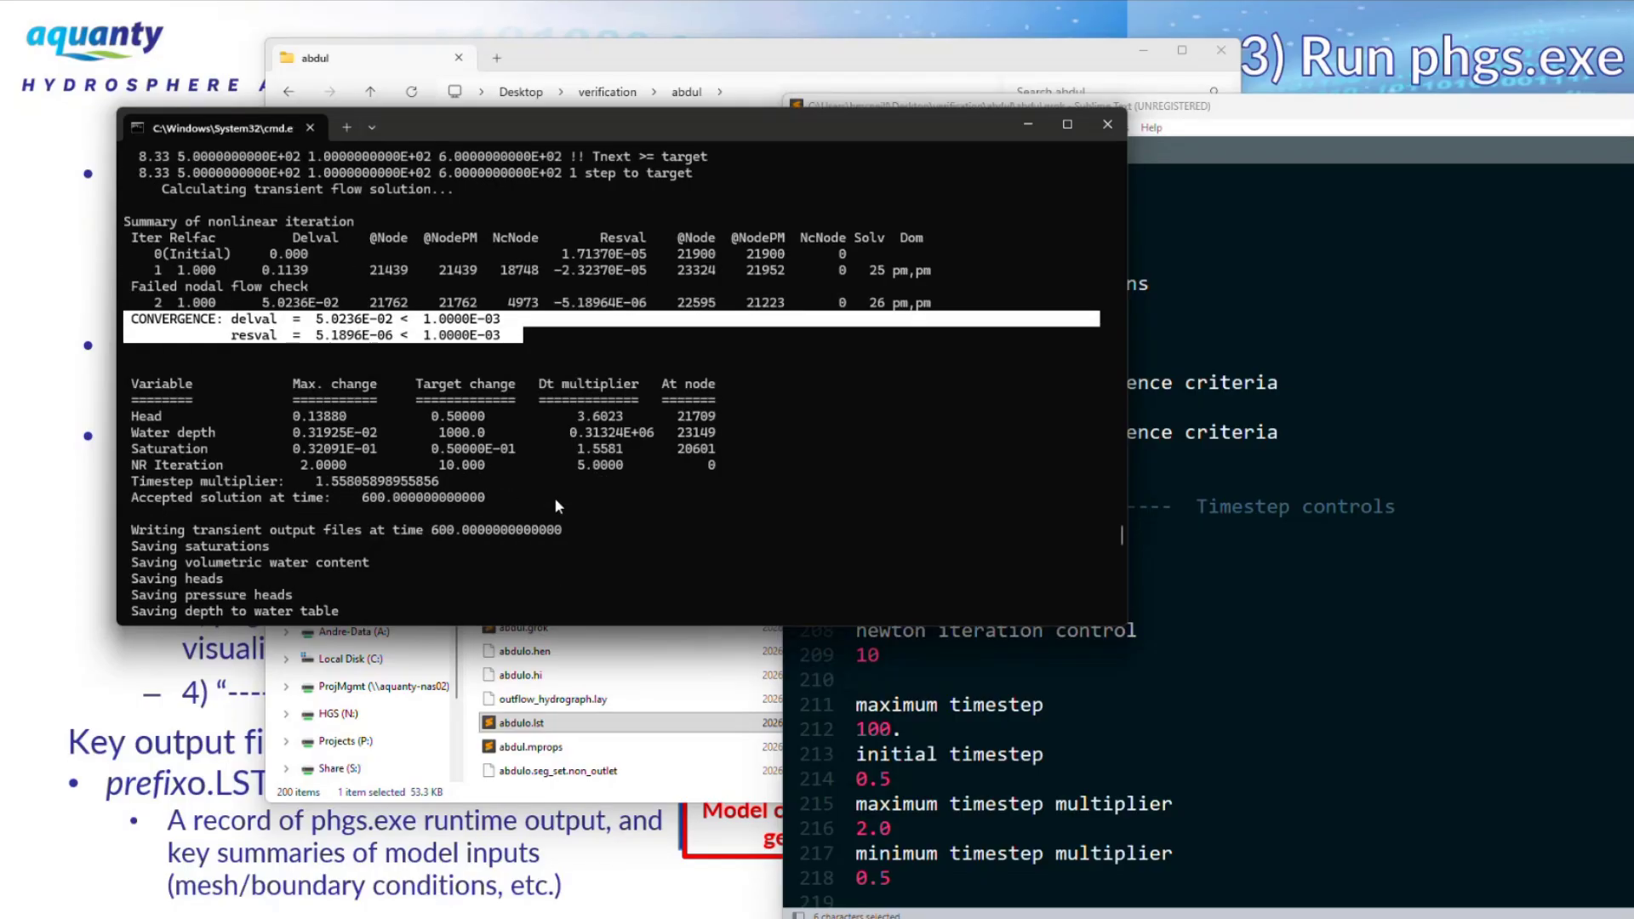
scroll(427, 346, up, 3)
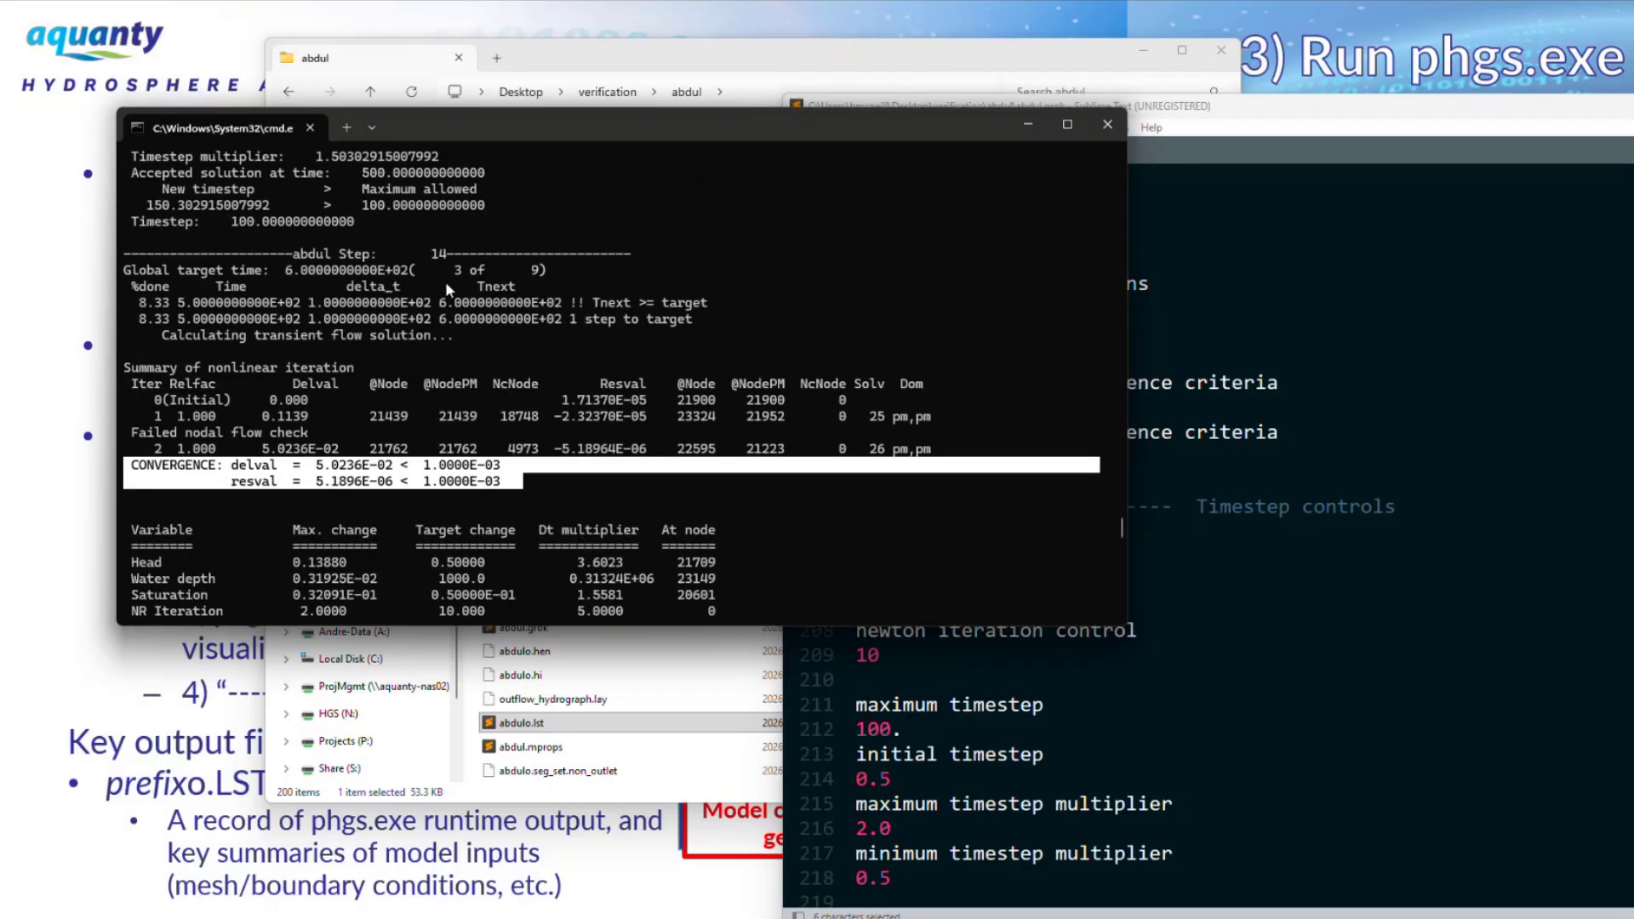
drag(412, 269, 285, 272)
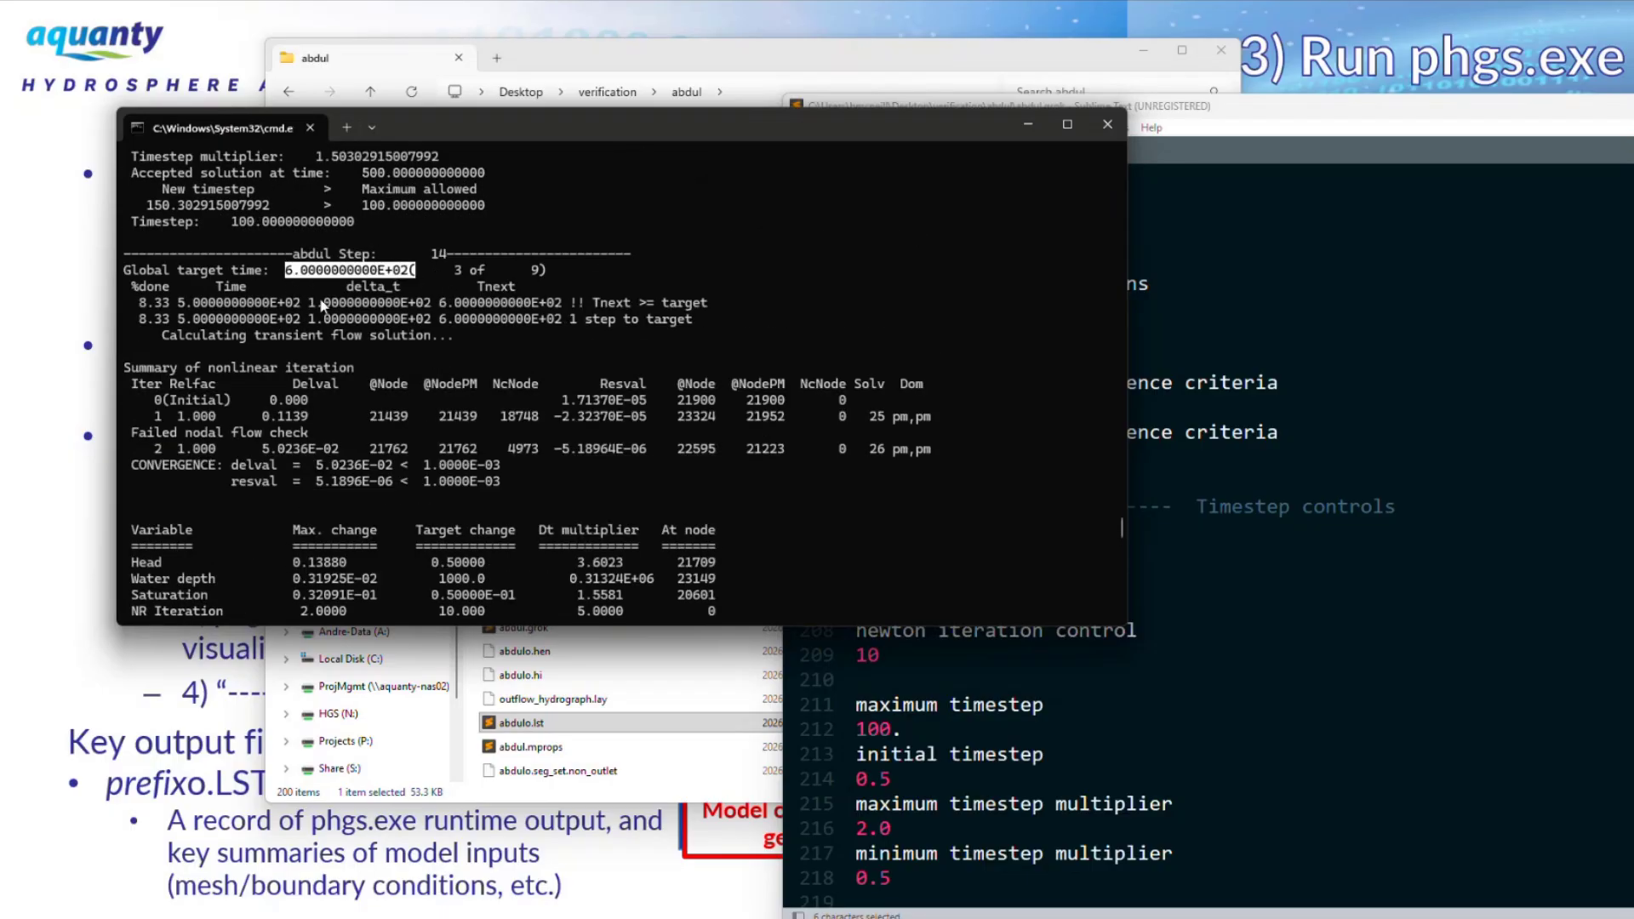
Select 600.0 in the grok output times and mark the log's pressure head, water table and water volume saving lines.
click(1231, 421)
scroll(1019, 475, up, 4)
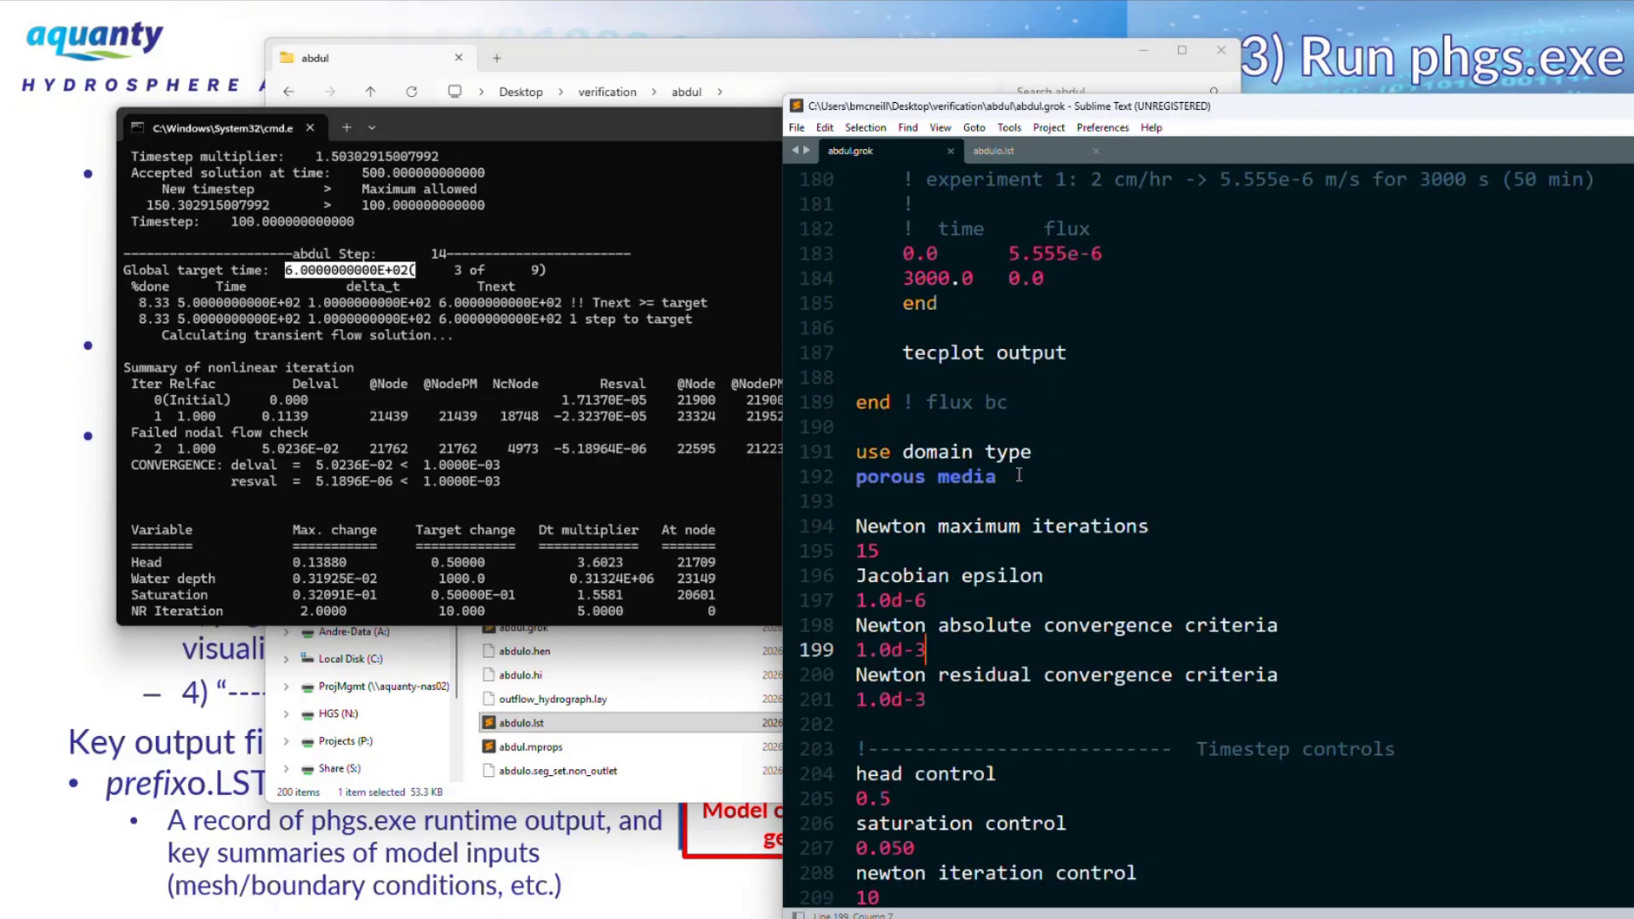
scroll(1019, 475, down, 13)
drag(949, 432, 856, 432)
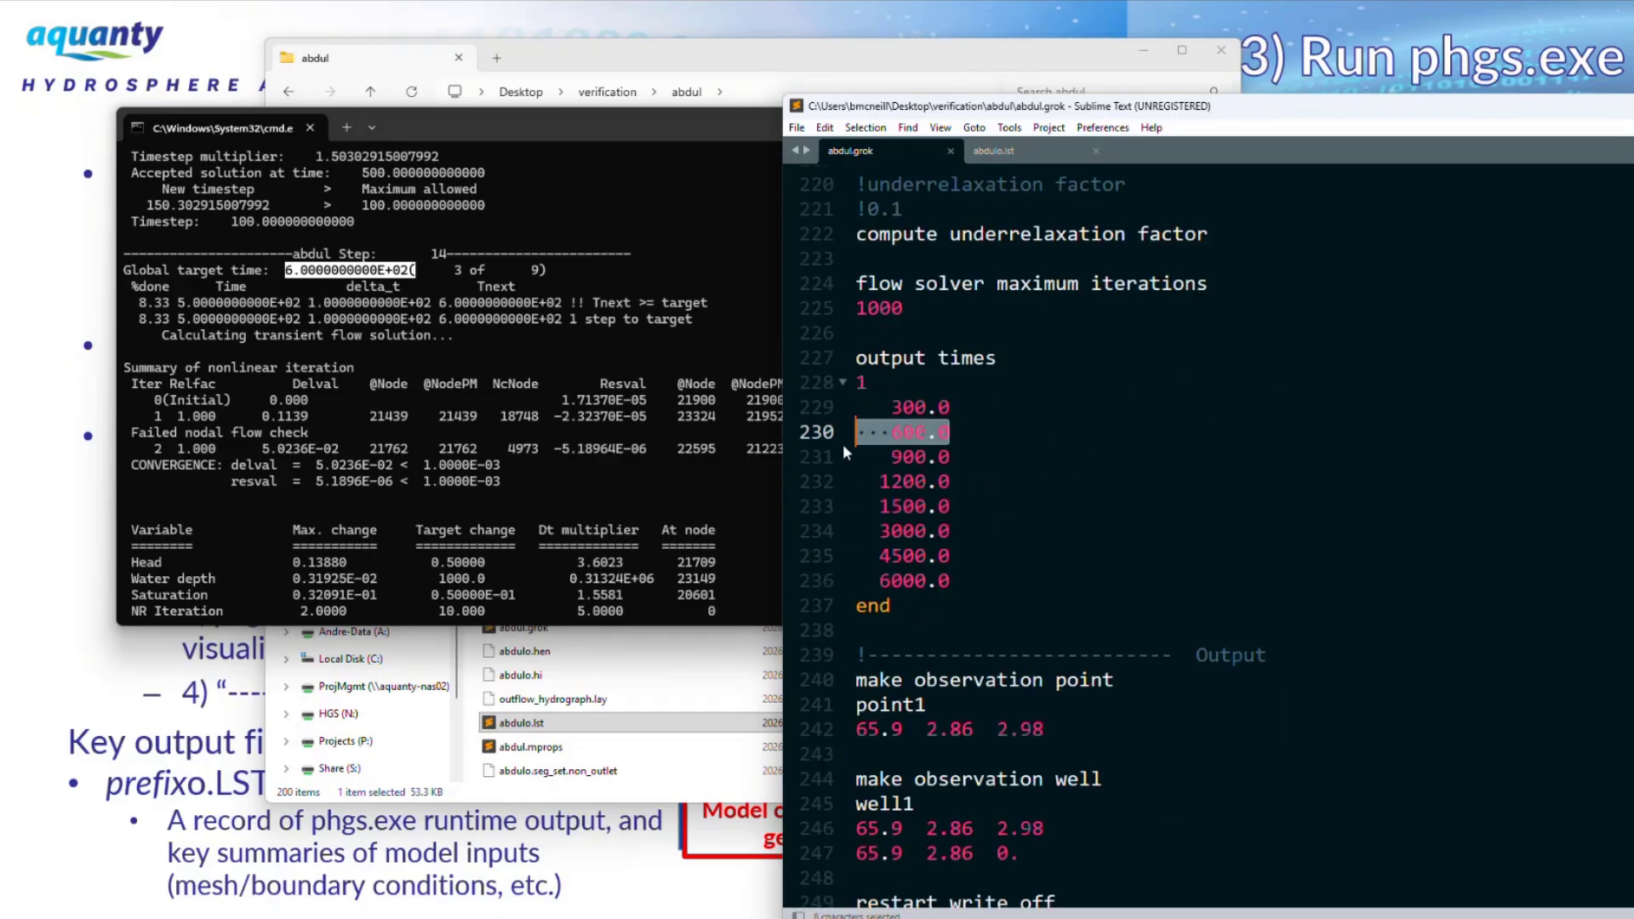
click(504, 526)
drag(530, 529, 97, 233)
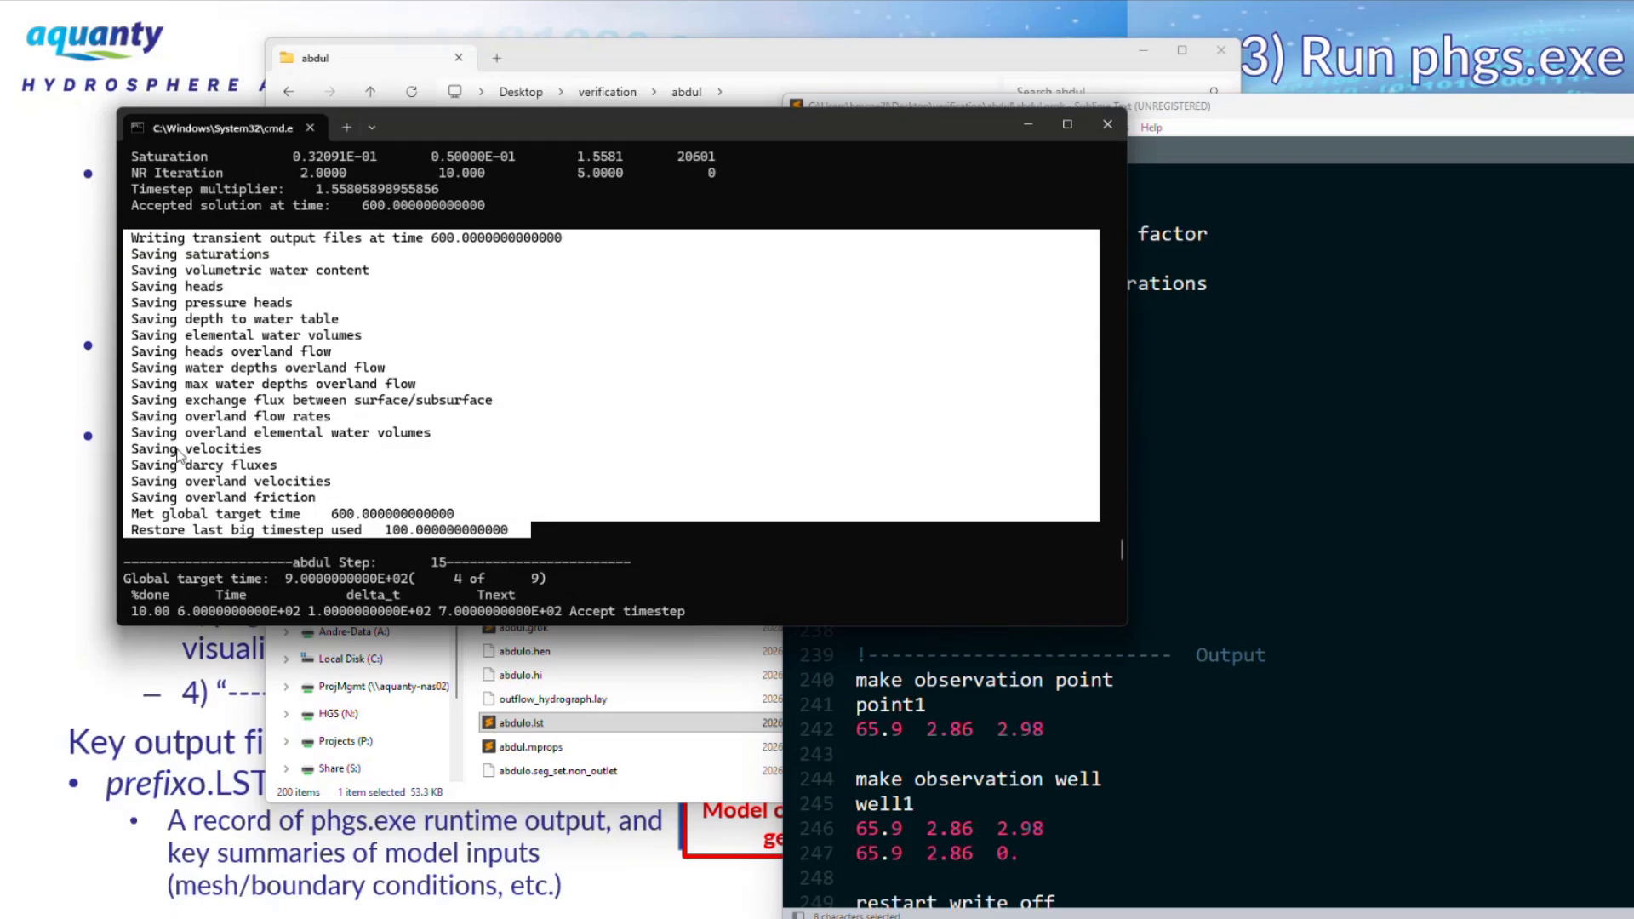
drag(295, 303, 133, 304)
drag(350, 319, 132, 322)
drag(382, 334, 132, 336)
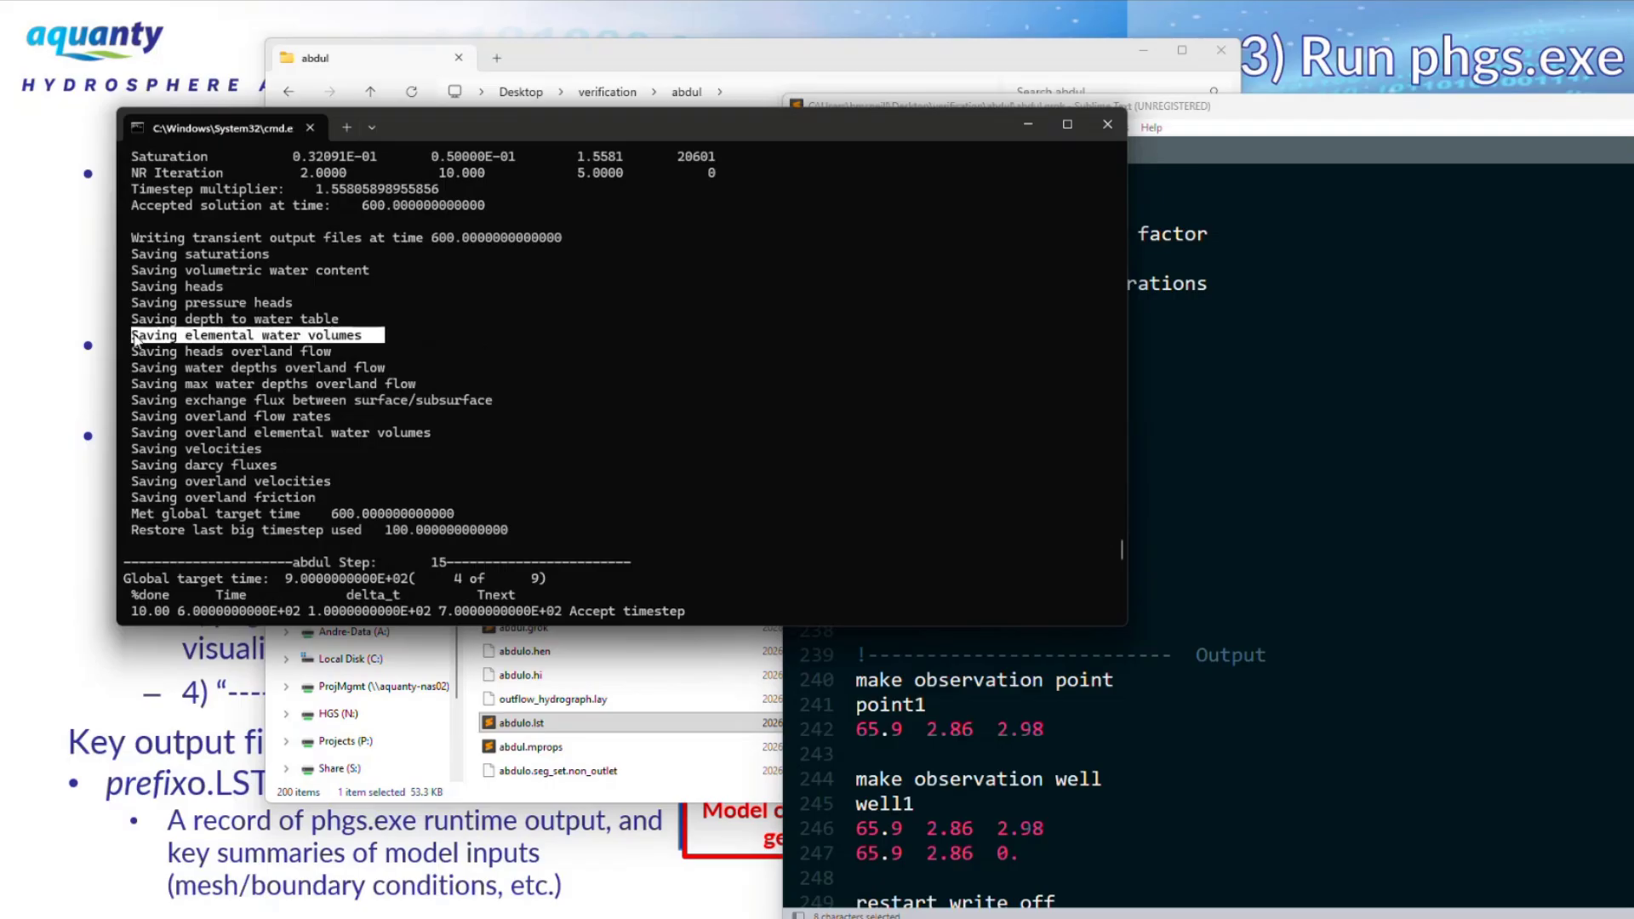
Check the generated output files in Explorer, then mark step 14's variable change table in the log.
click(691, 664)
scroll(885, 607, up, 10)
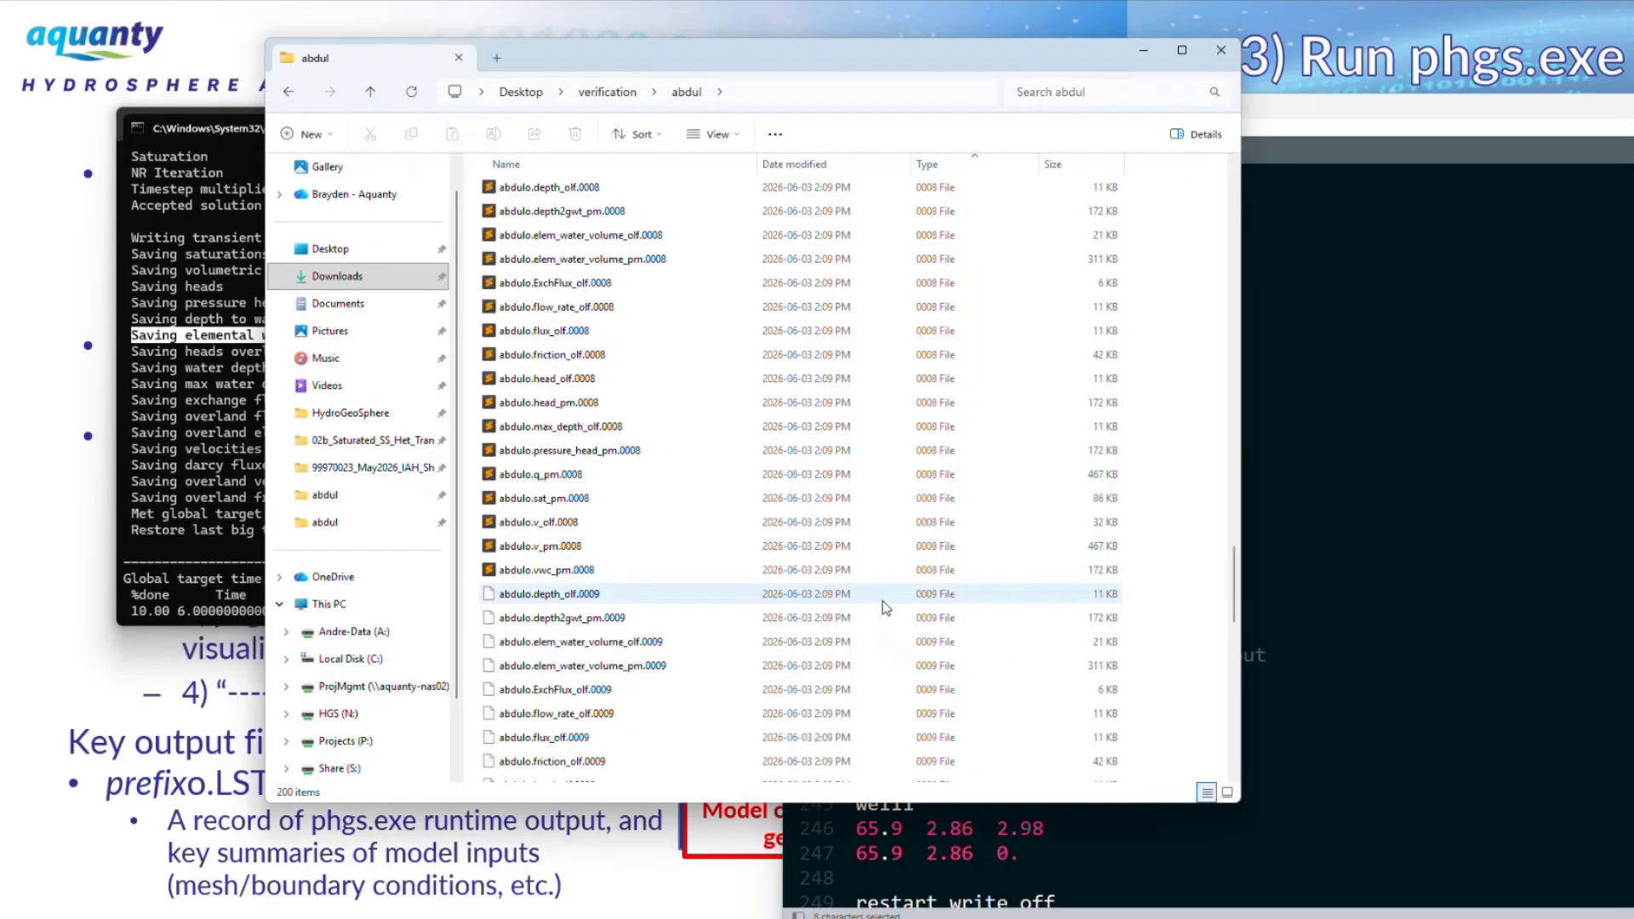
scroll(851, 459, up, 4)
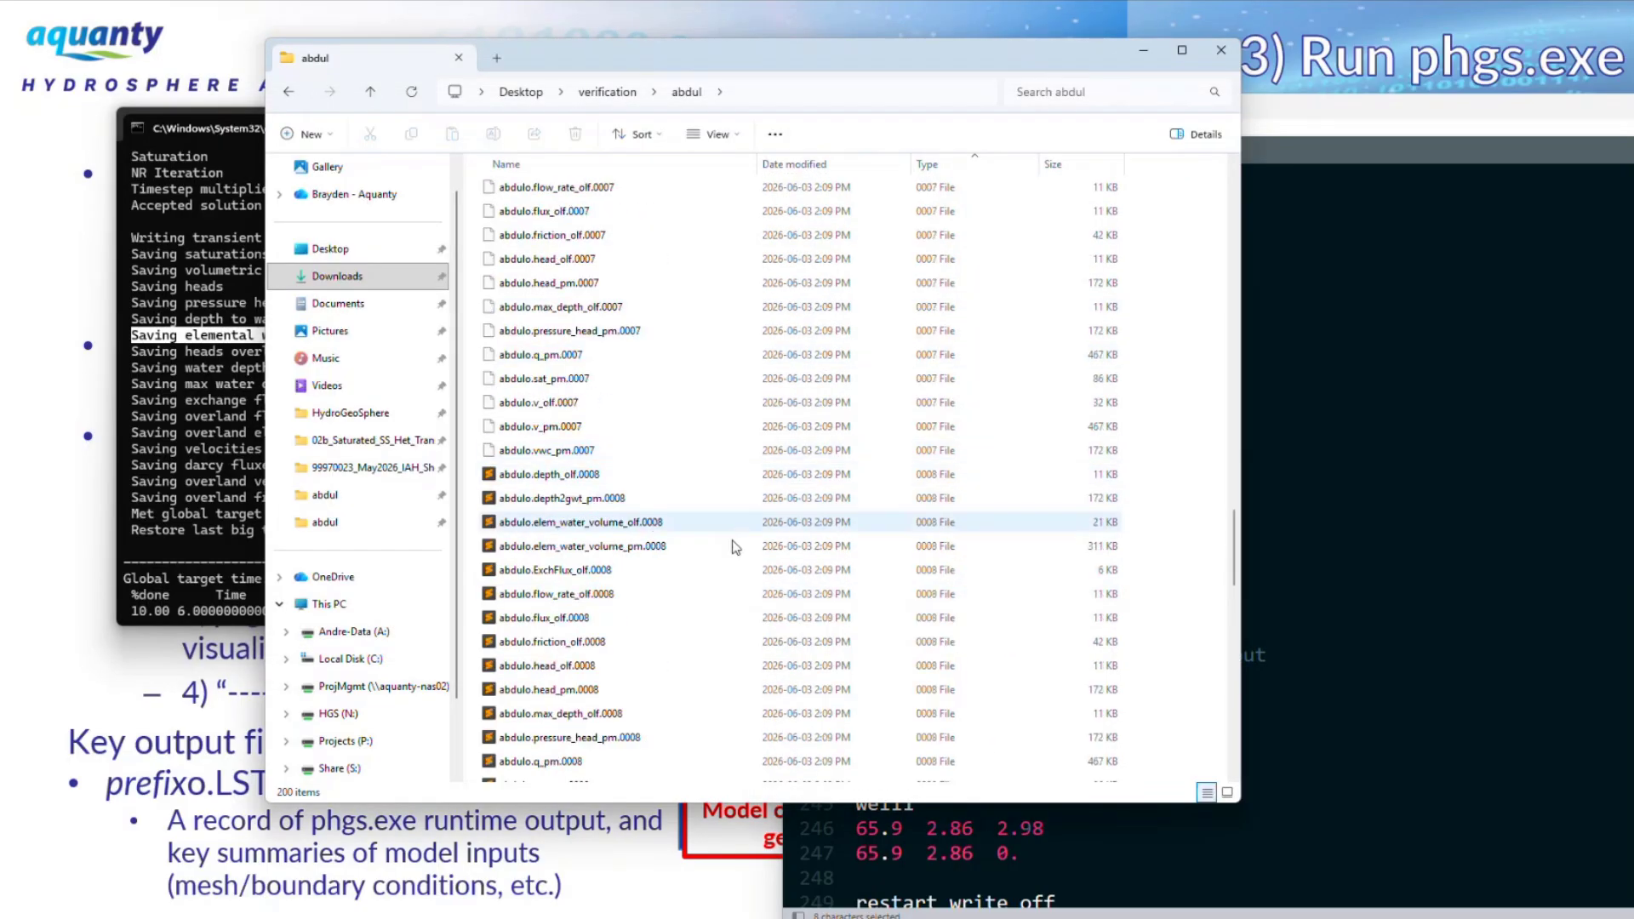
scroll(733, 541, down, 4)
click(156, 331)
scroll(434, 445, up, 5)
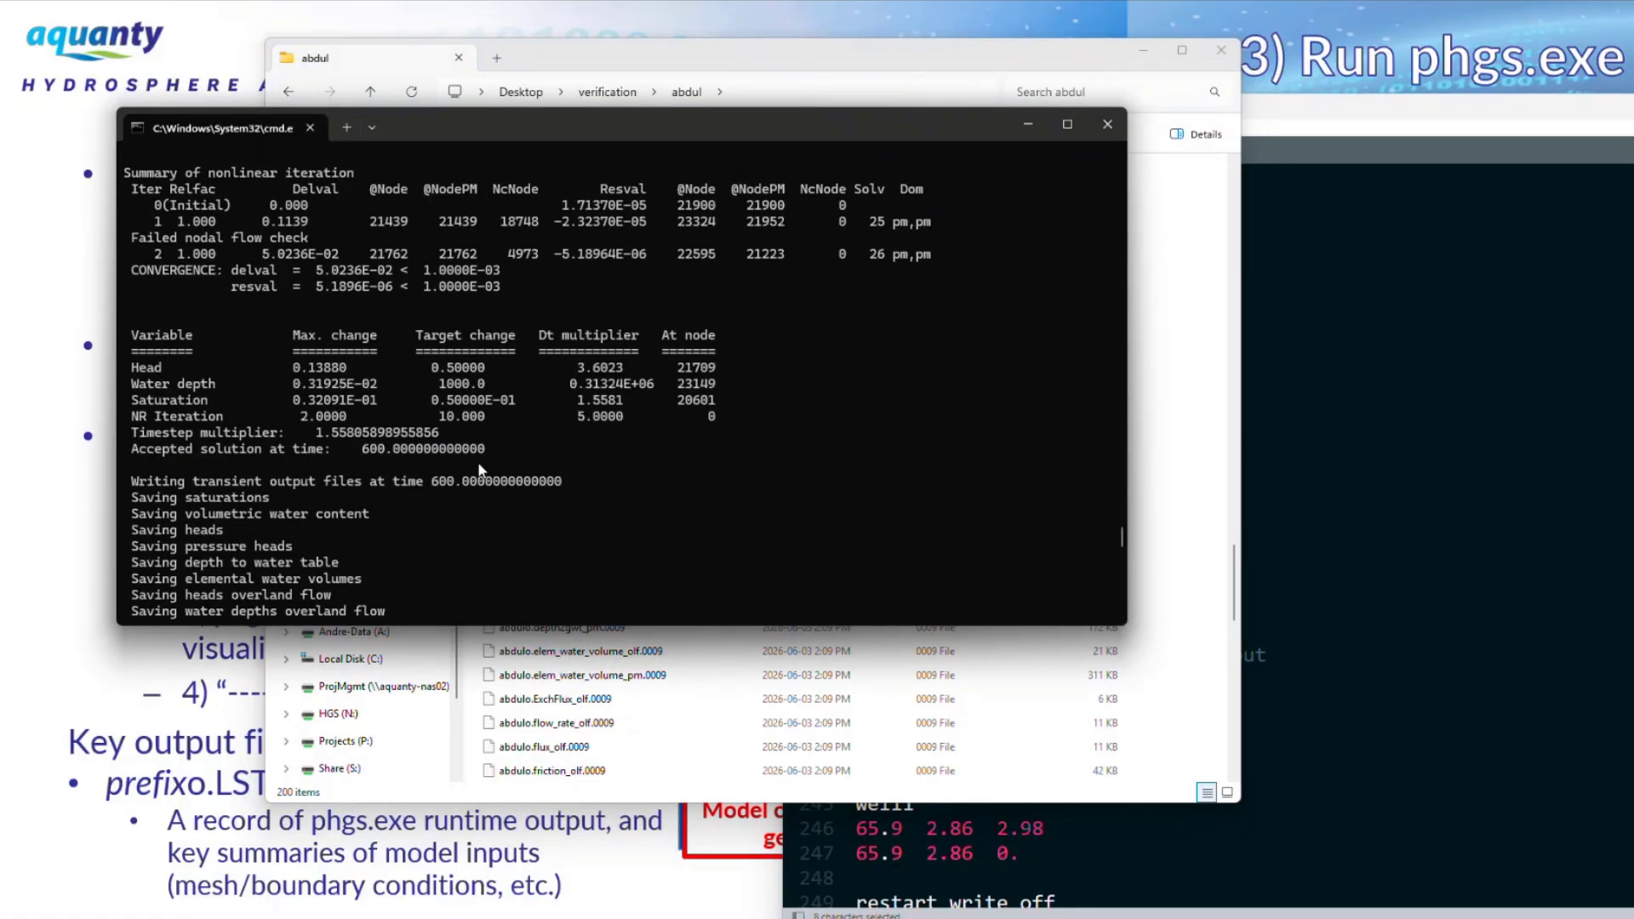
drag(708, 449, 124, 333)
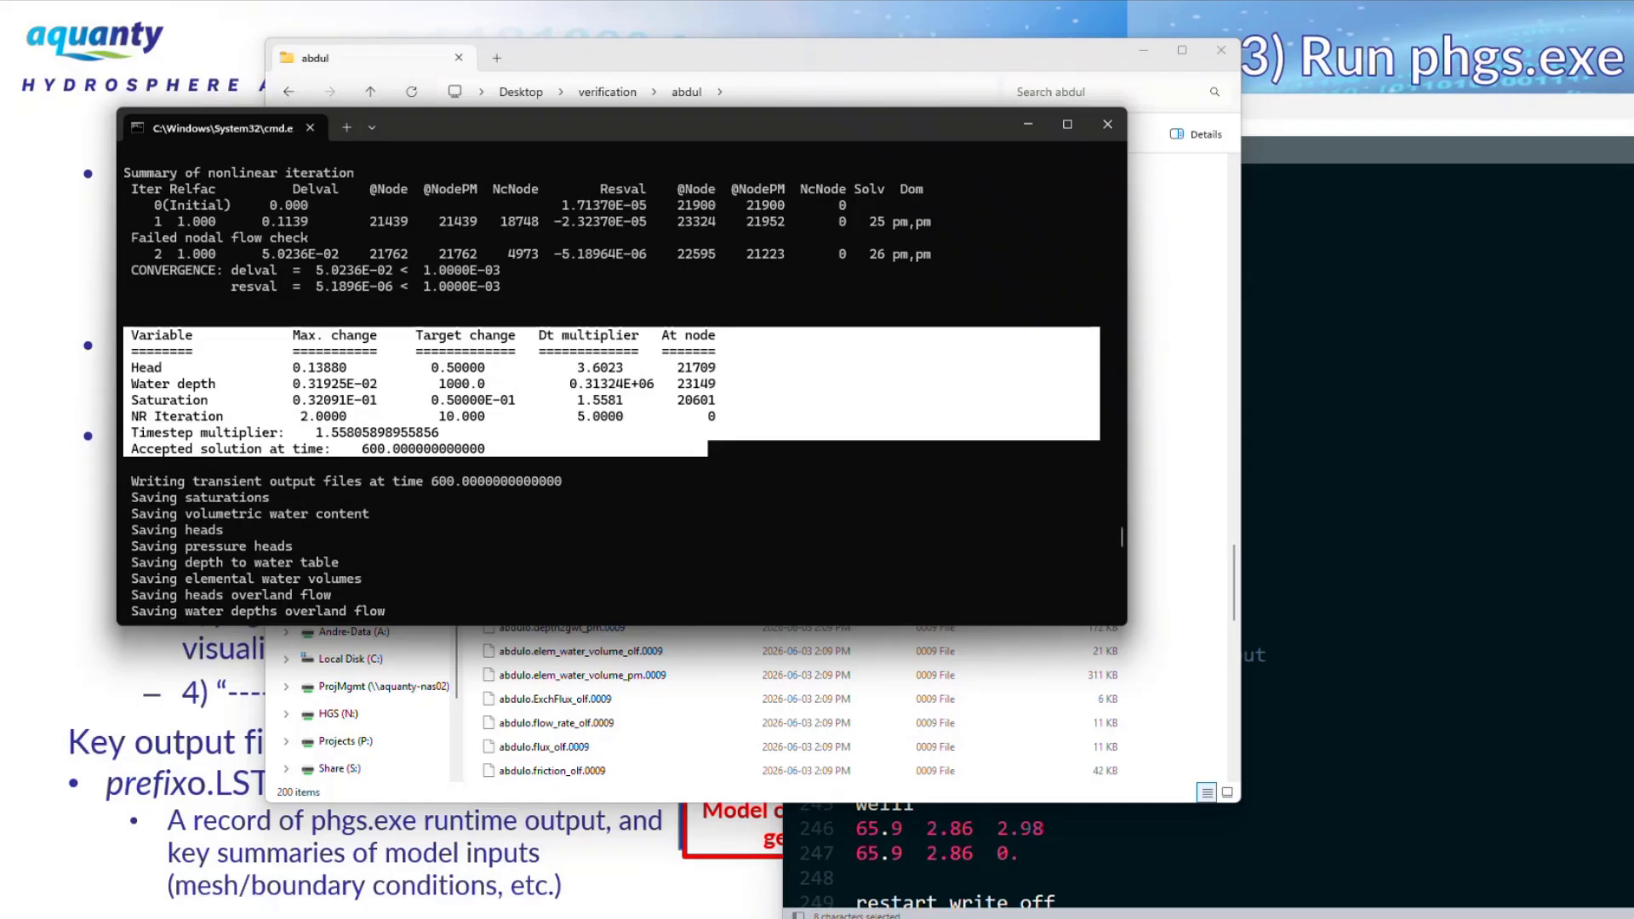
Narrow the Sublime Text window and move it to the right, beside the phgs run log.
drag(1315, 123, 995, 98)
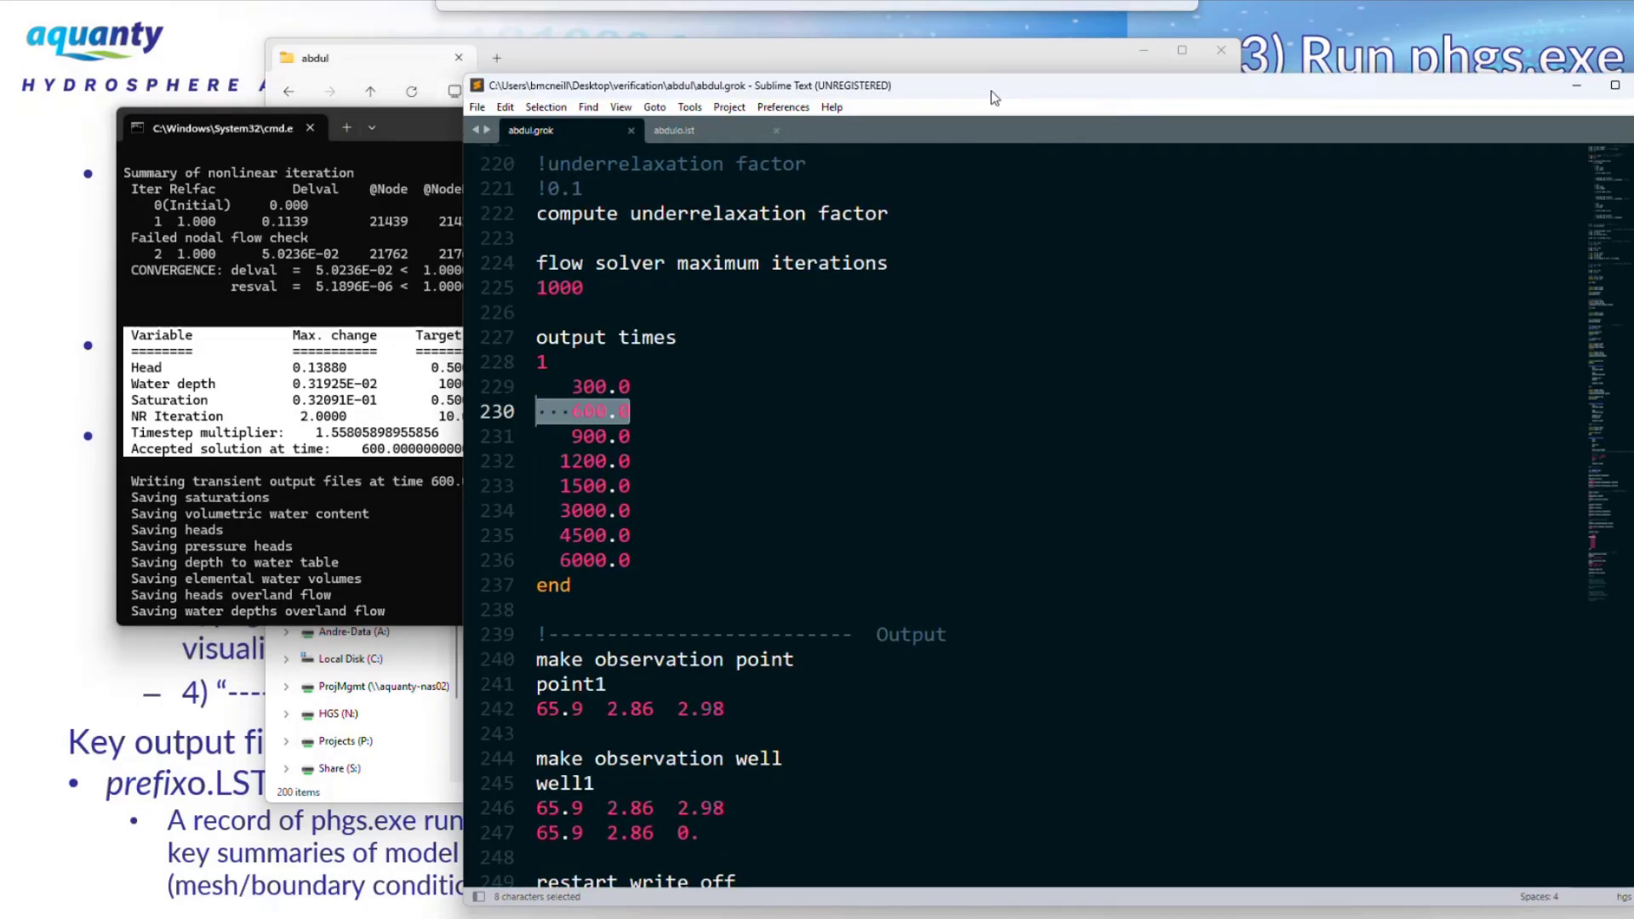
drag(465, 222, 941, 235)
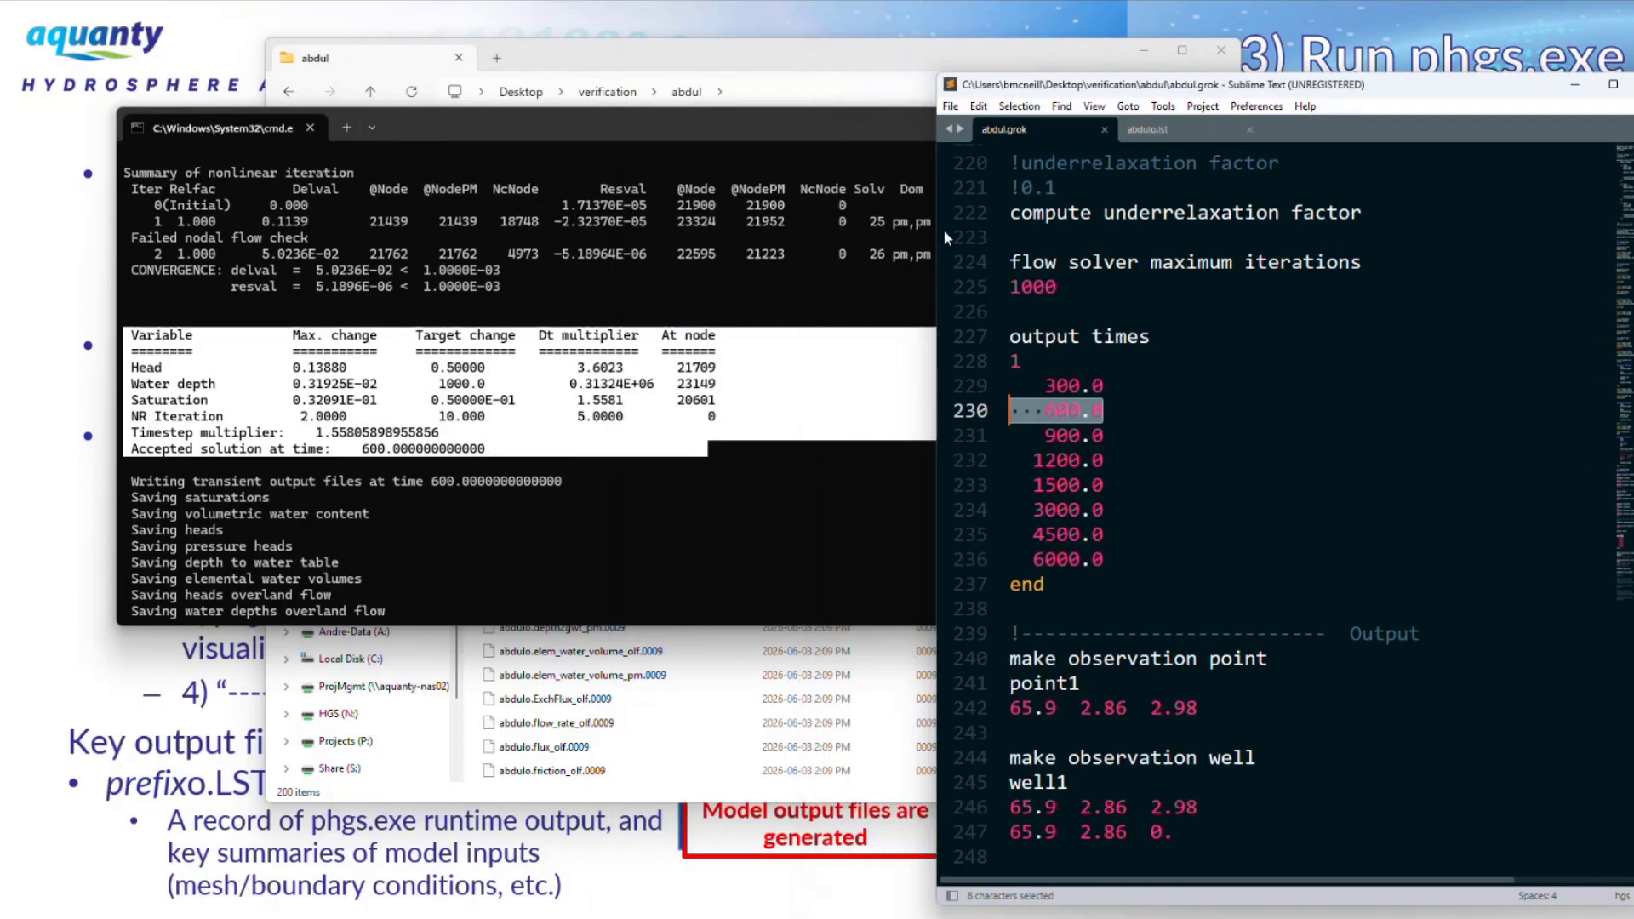
drag(1309, 84, 1229, 77)
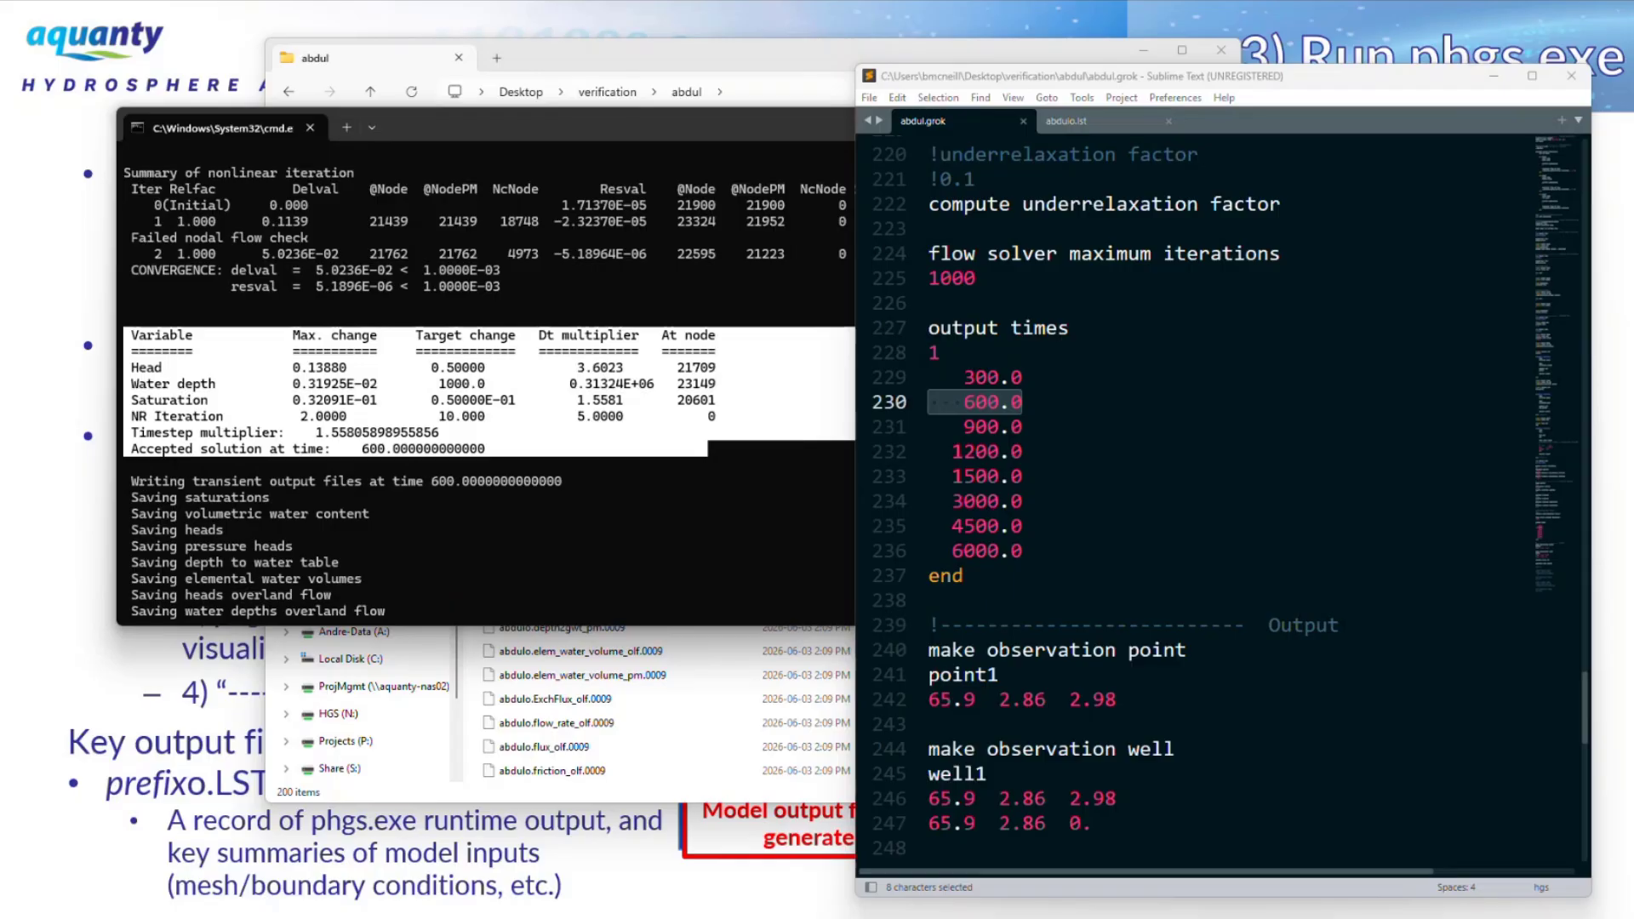
Mark the grok file's head control 0.5, saturation control 0.050 and Newton iteration control 10.
click(1066, 571)
scroll(1107, 474, up, 8)
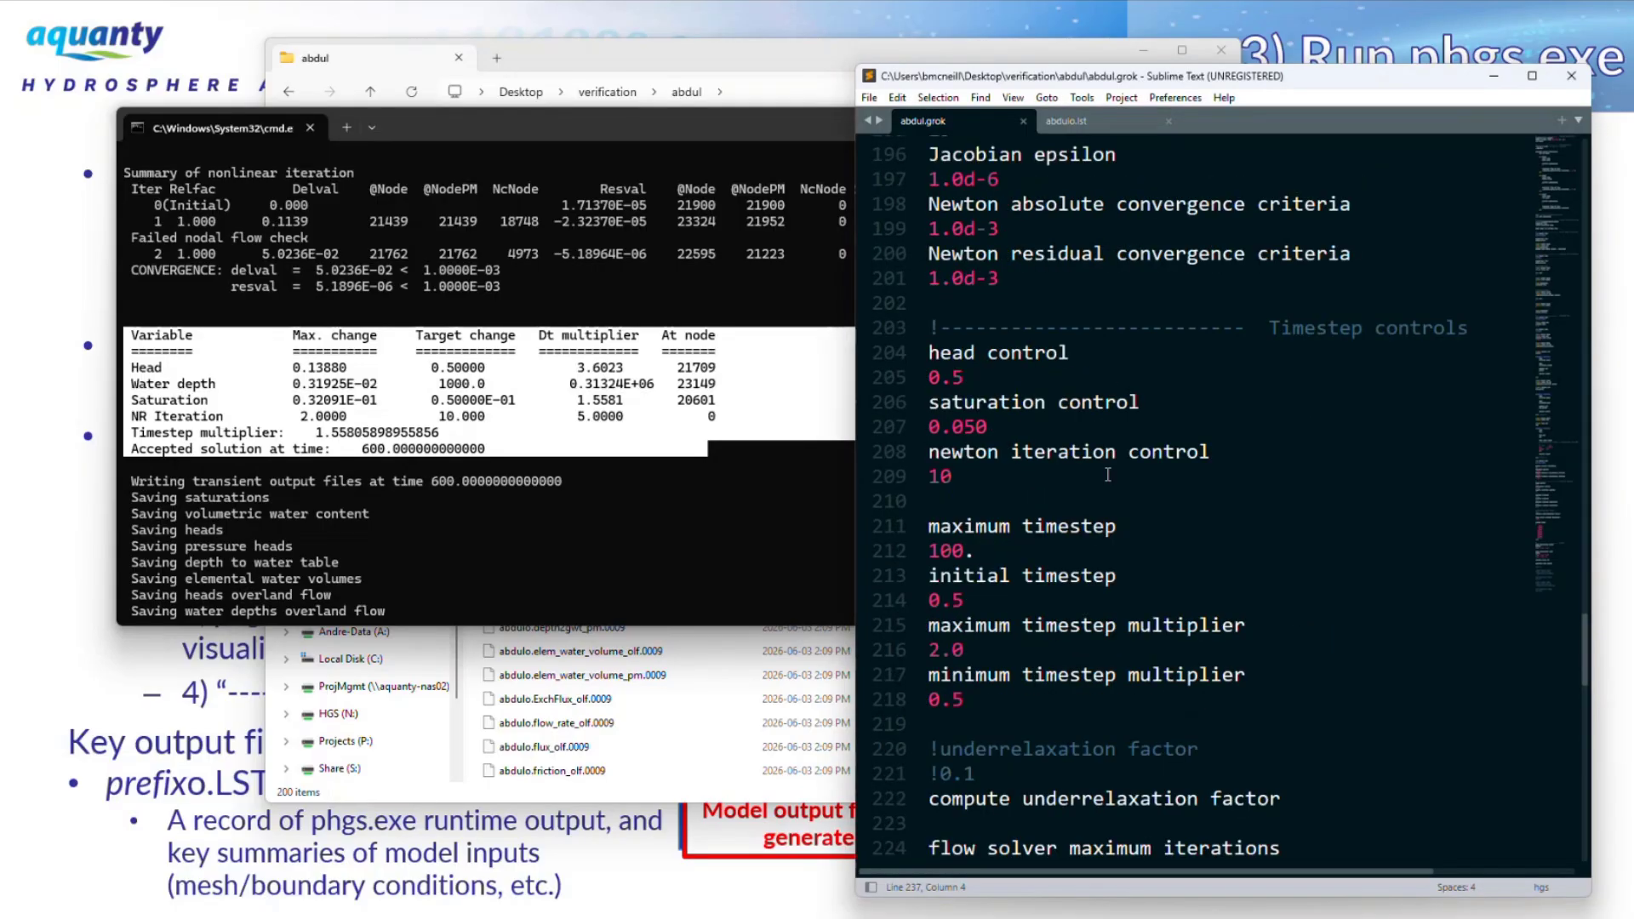
drag(964, 377, 922, 358)
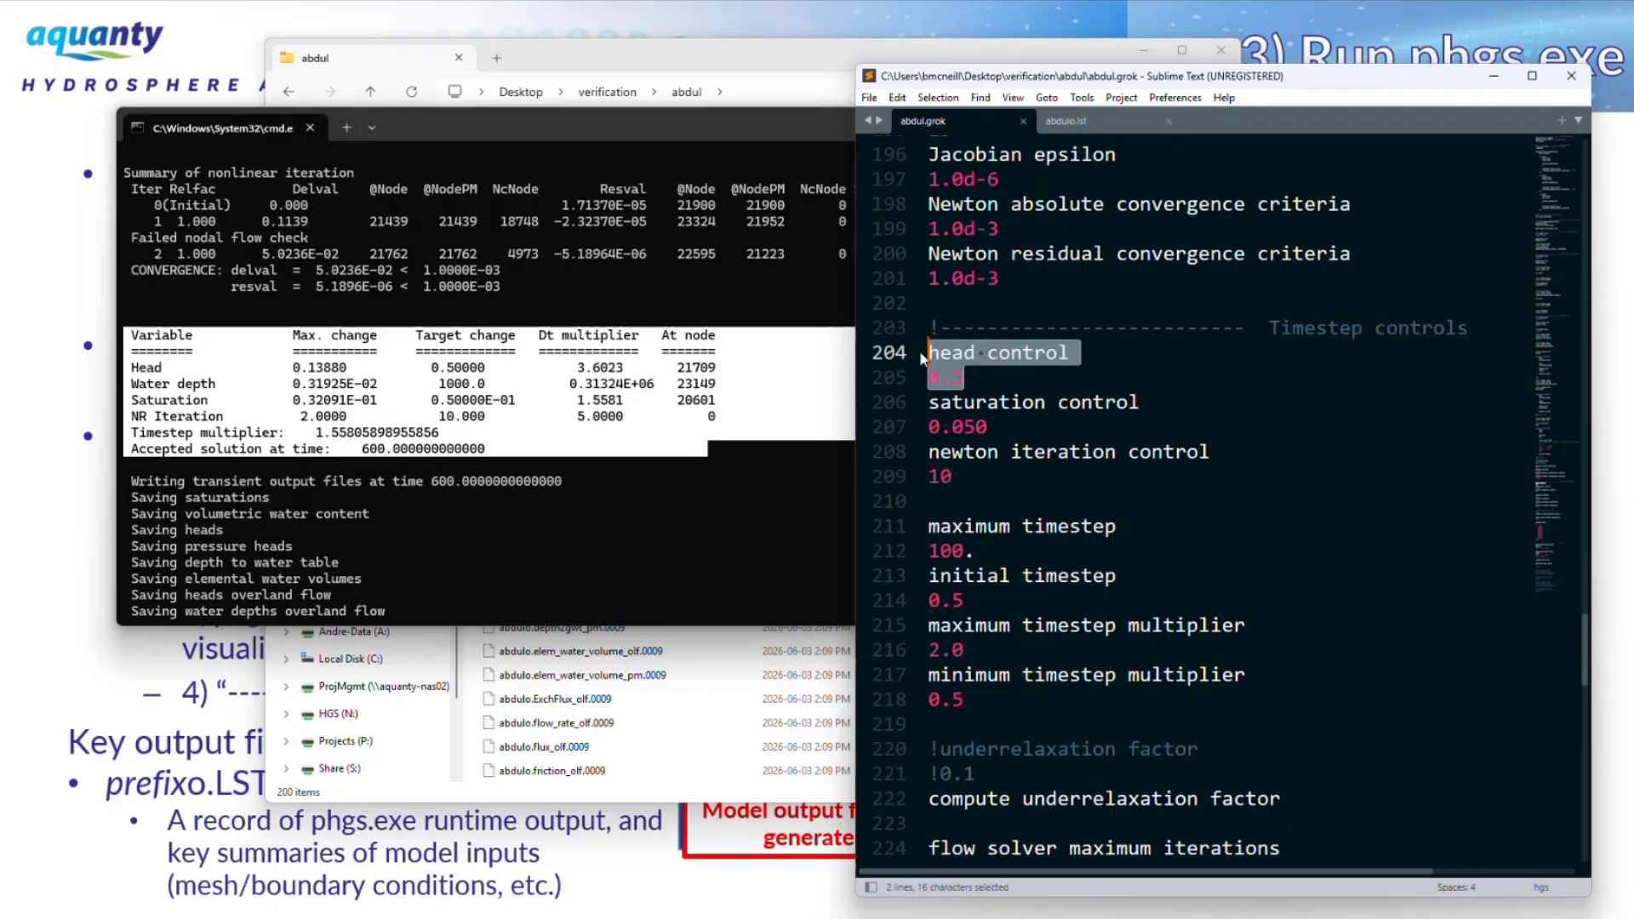
drag(989, 427, 928, 404)
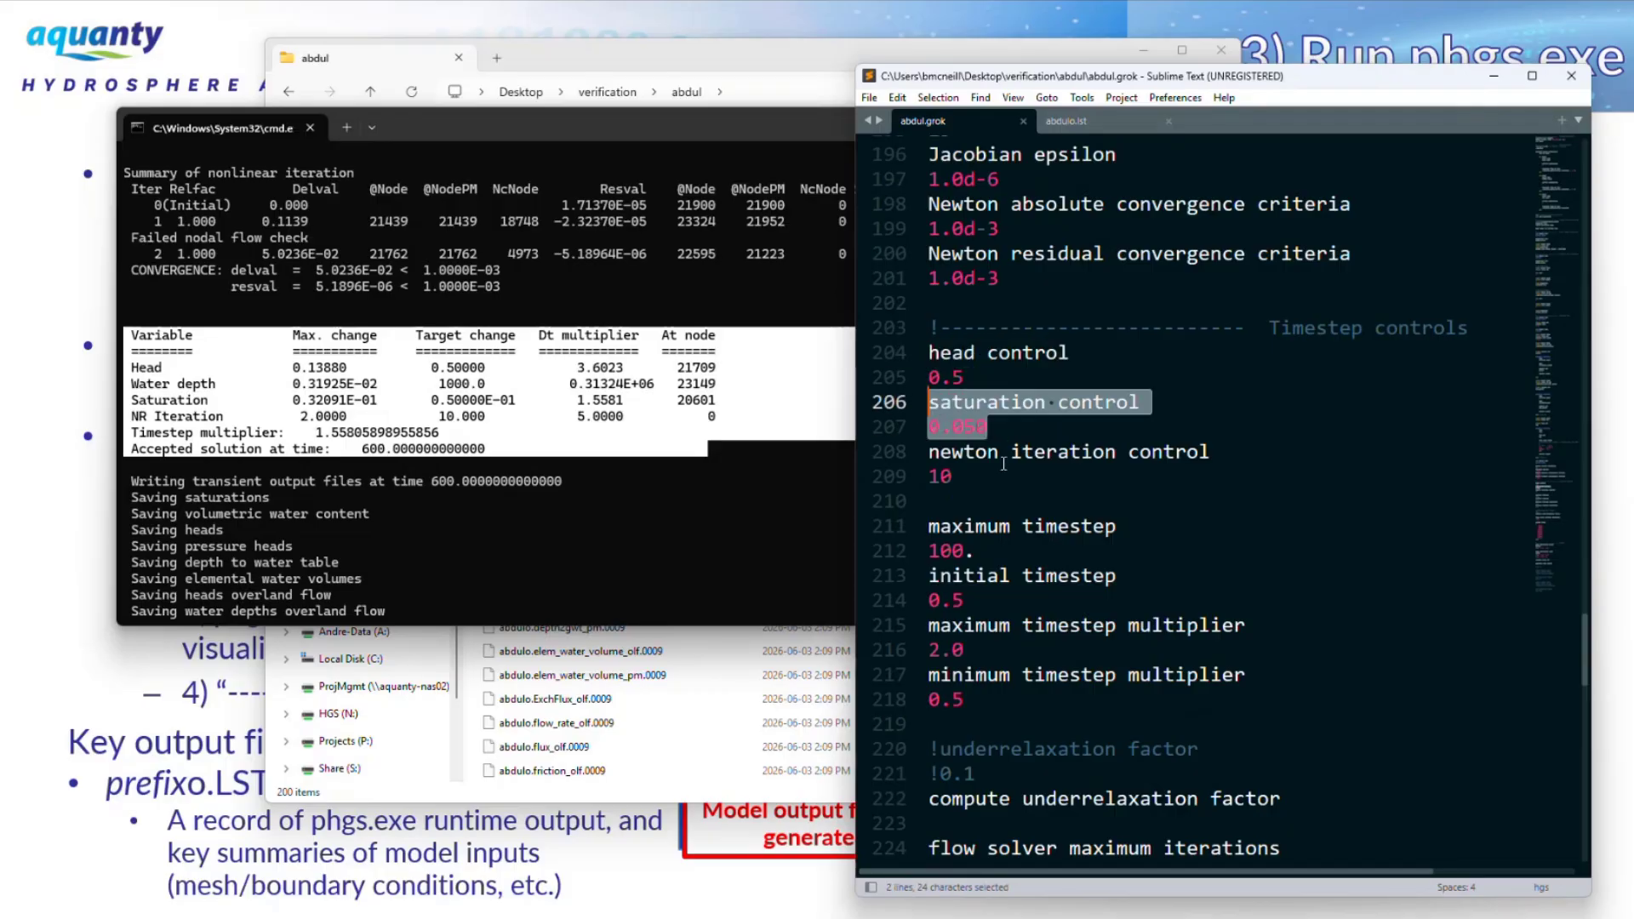
drag(978, 478, 928, 451)
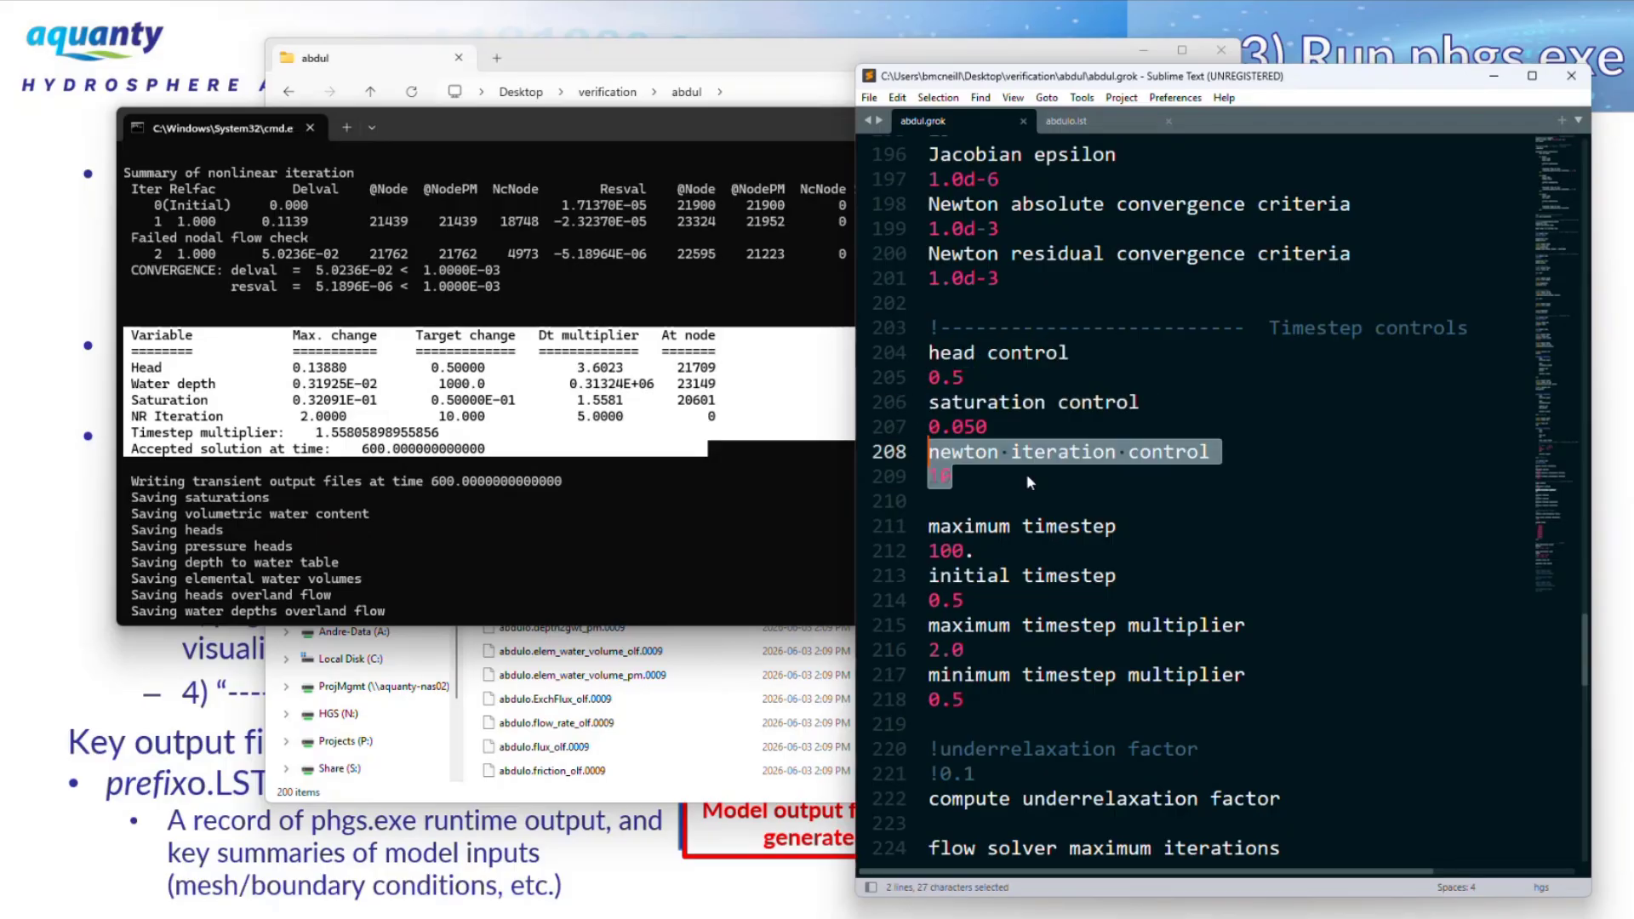
click(988, 479)
In the log, mark the target changes and the Head row's 0.13880 maximum change, node 21709 and 3.6023 dt multiplier.
click(344, 369)
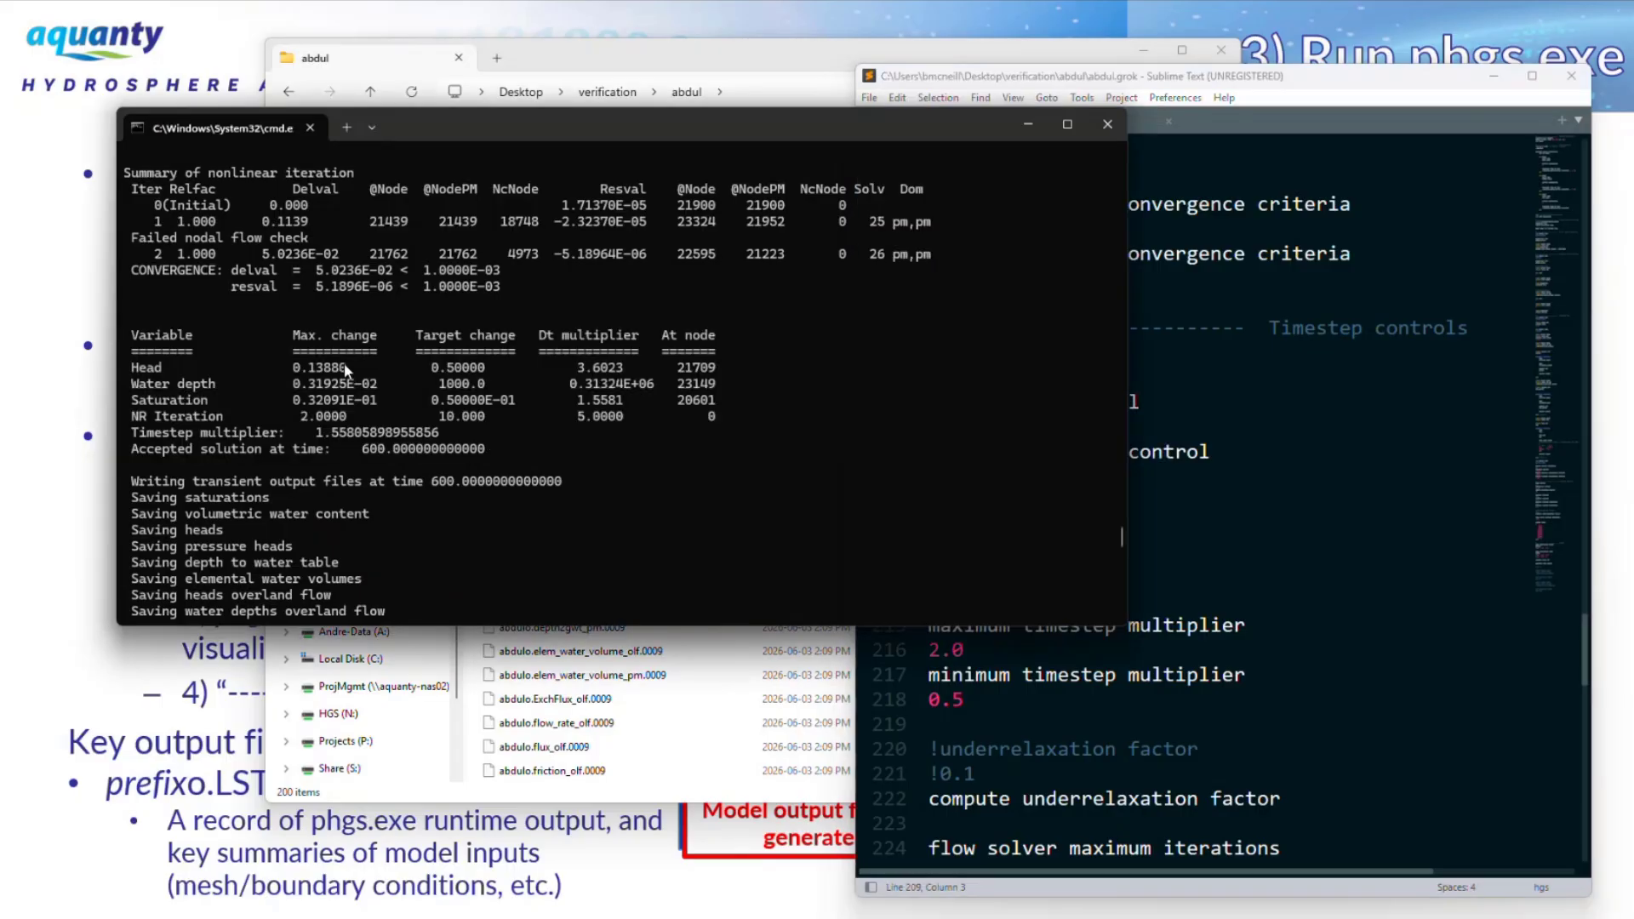
drag(514, 368, 417, 371)
drag(516, 400, 432, 417)
drag(513, 384, 424, 386)
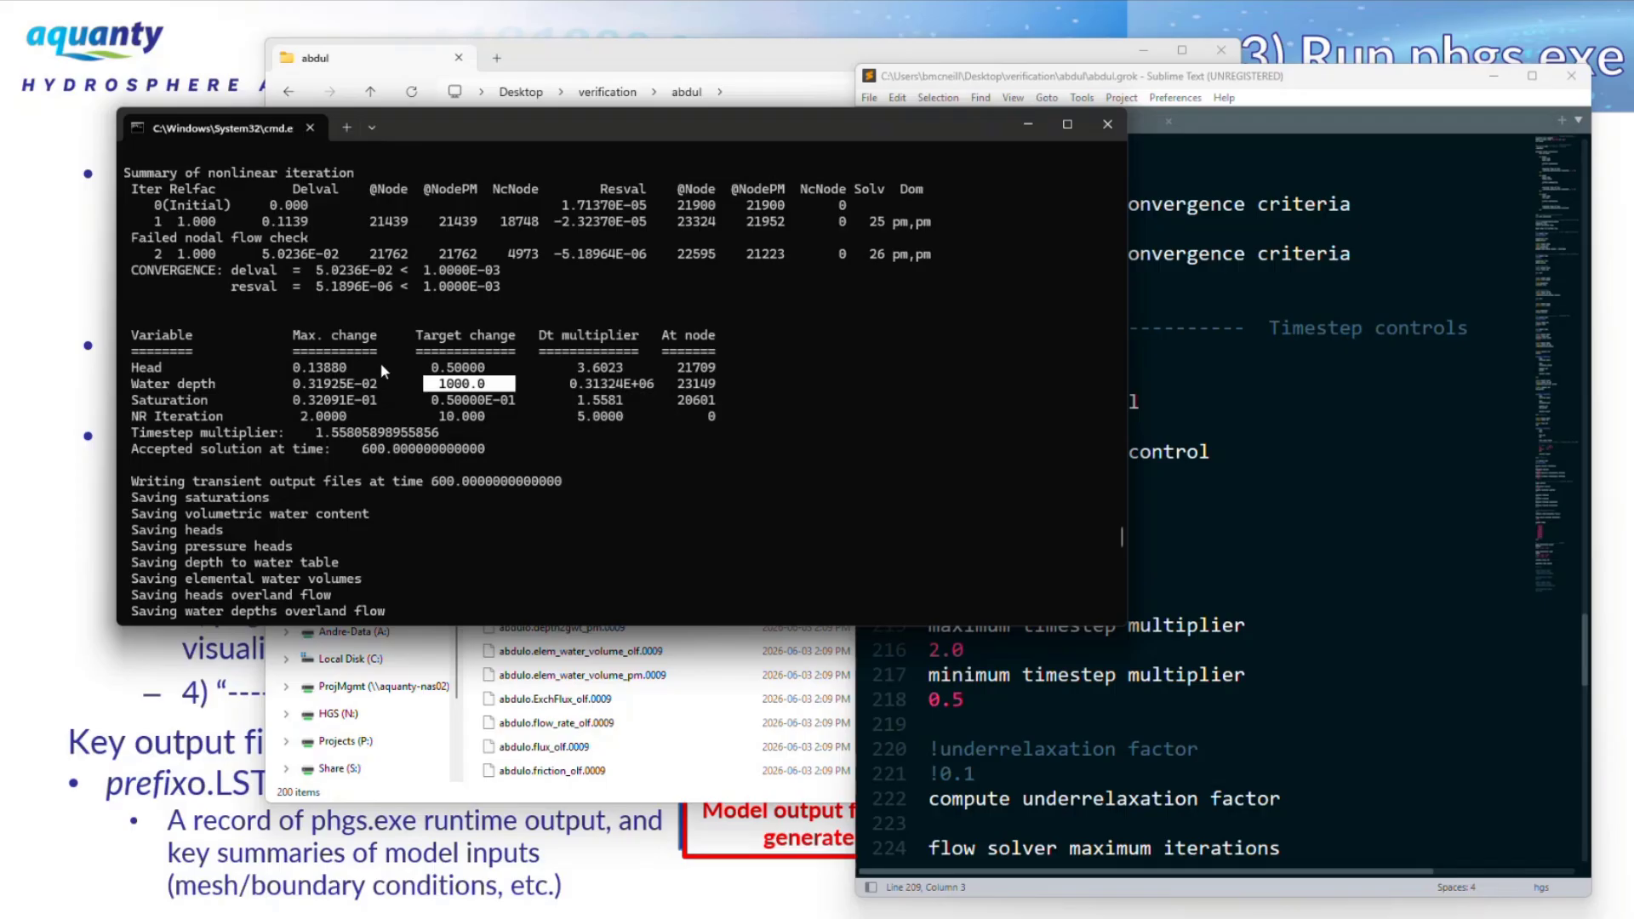
drag(384, 366, 294, 376)
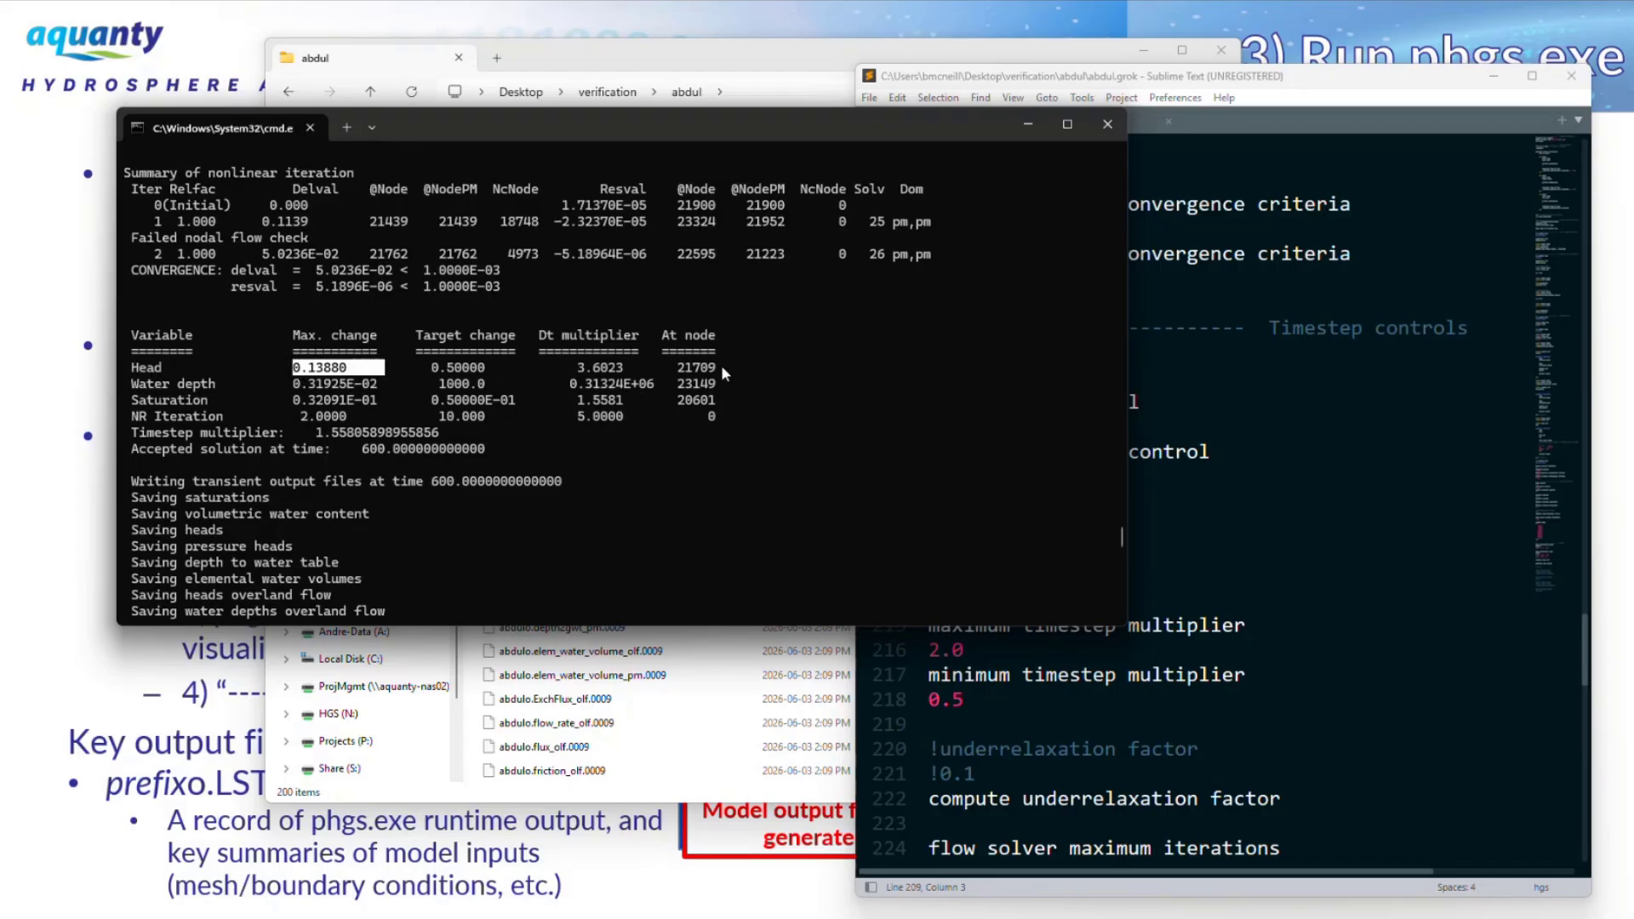
drag(724, 365, 666, 375)
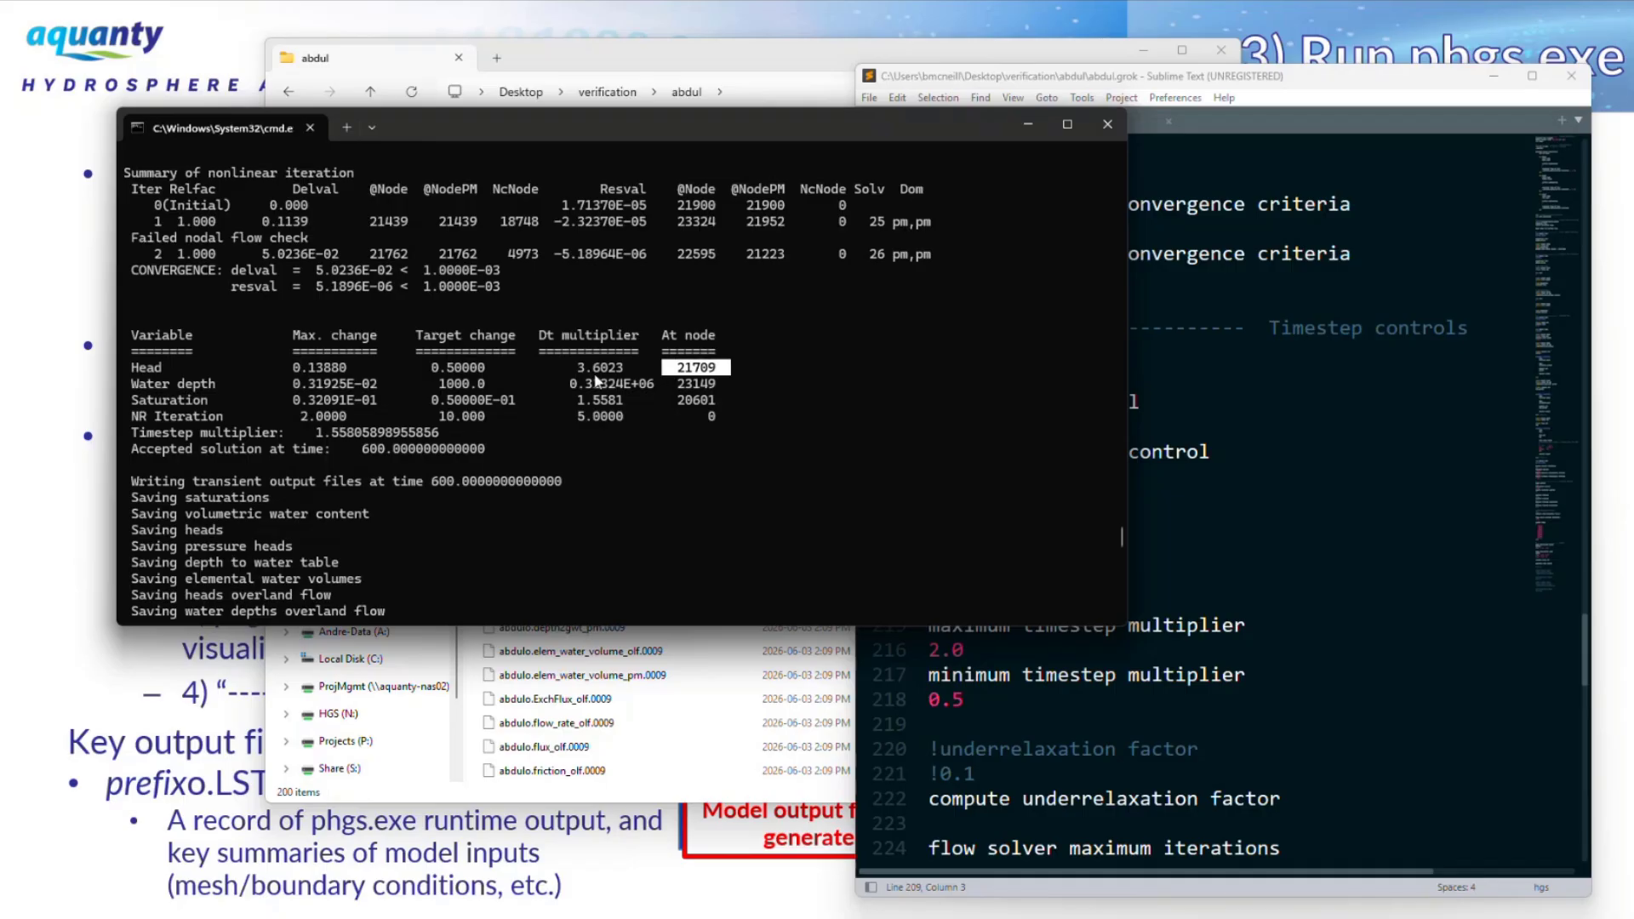
drag(385, 368, 293, 375)
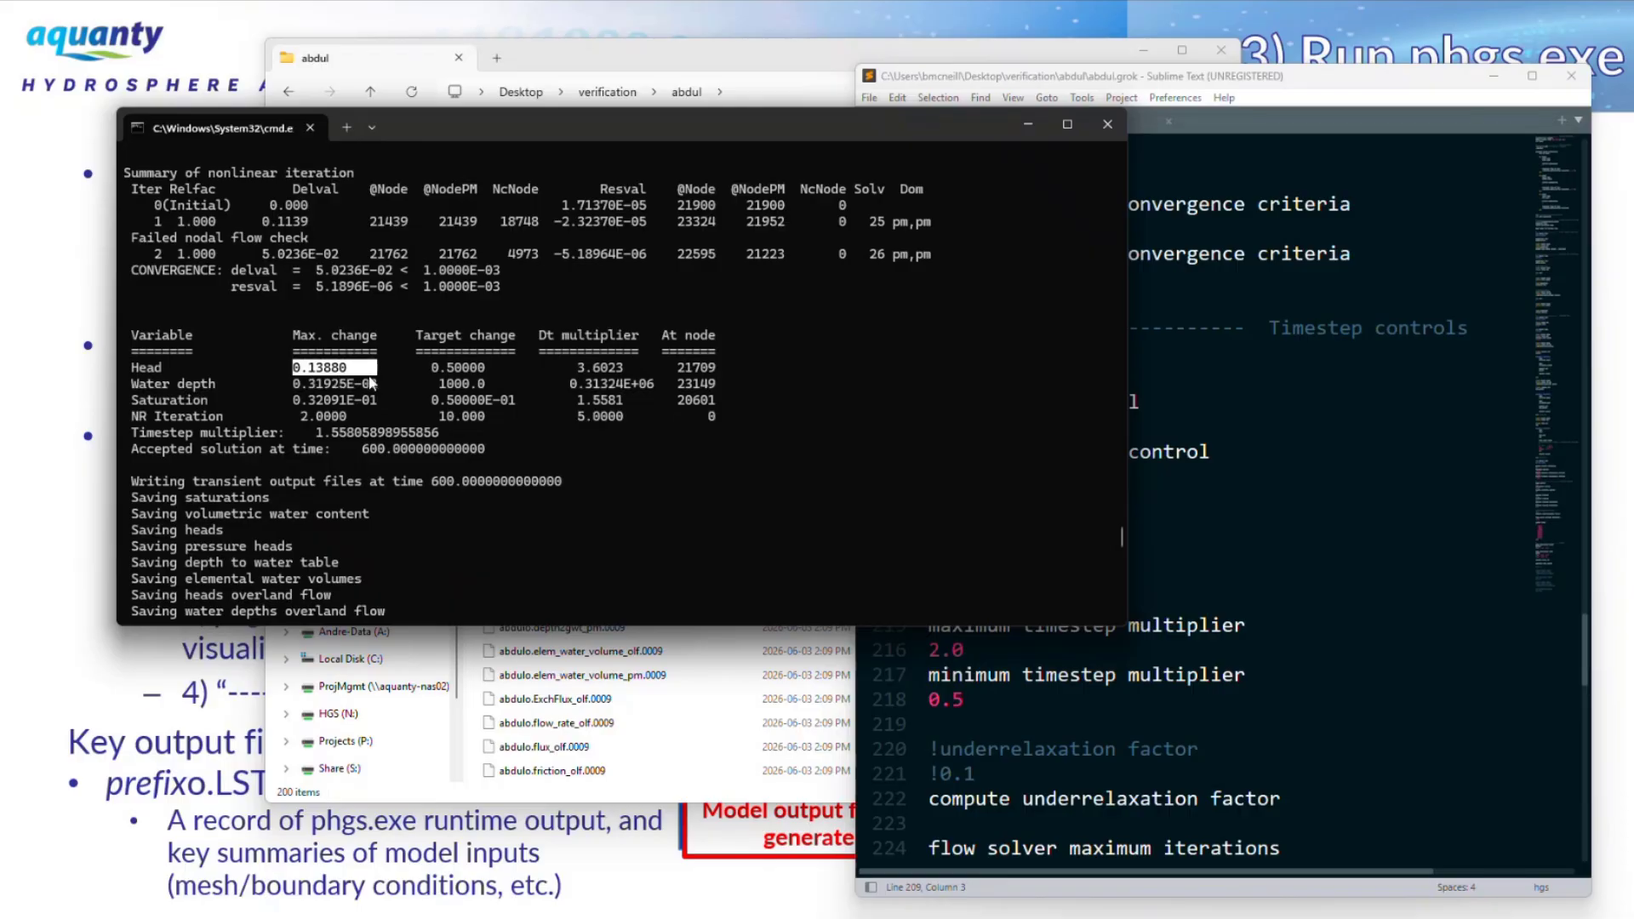
drag(375, 370, 294, 373)
drag(507, 364, 425, 368)
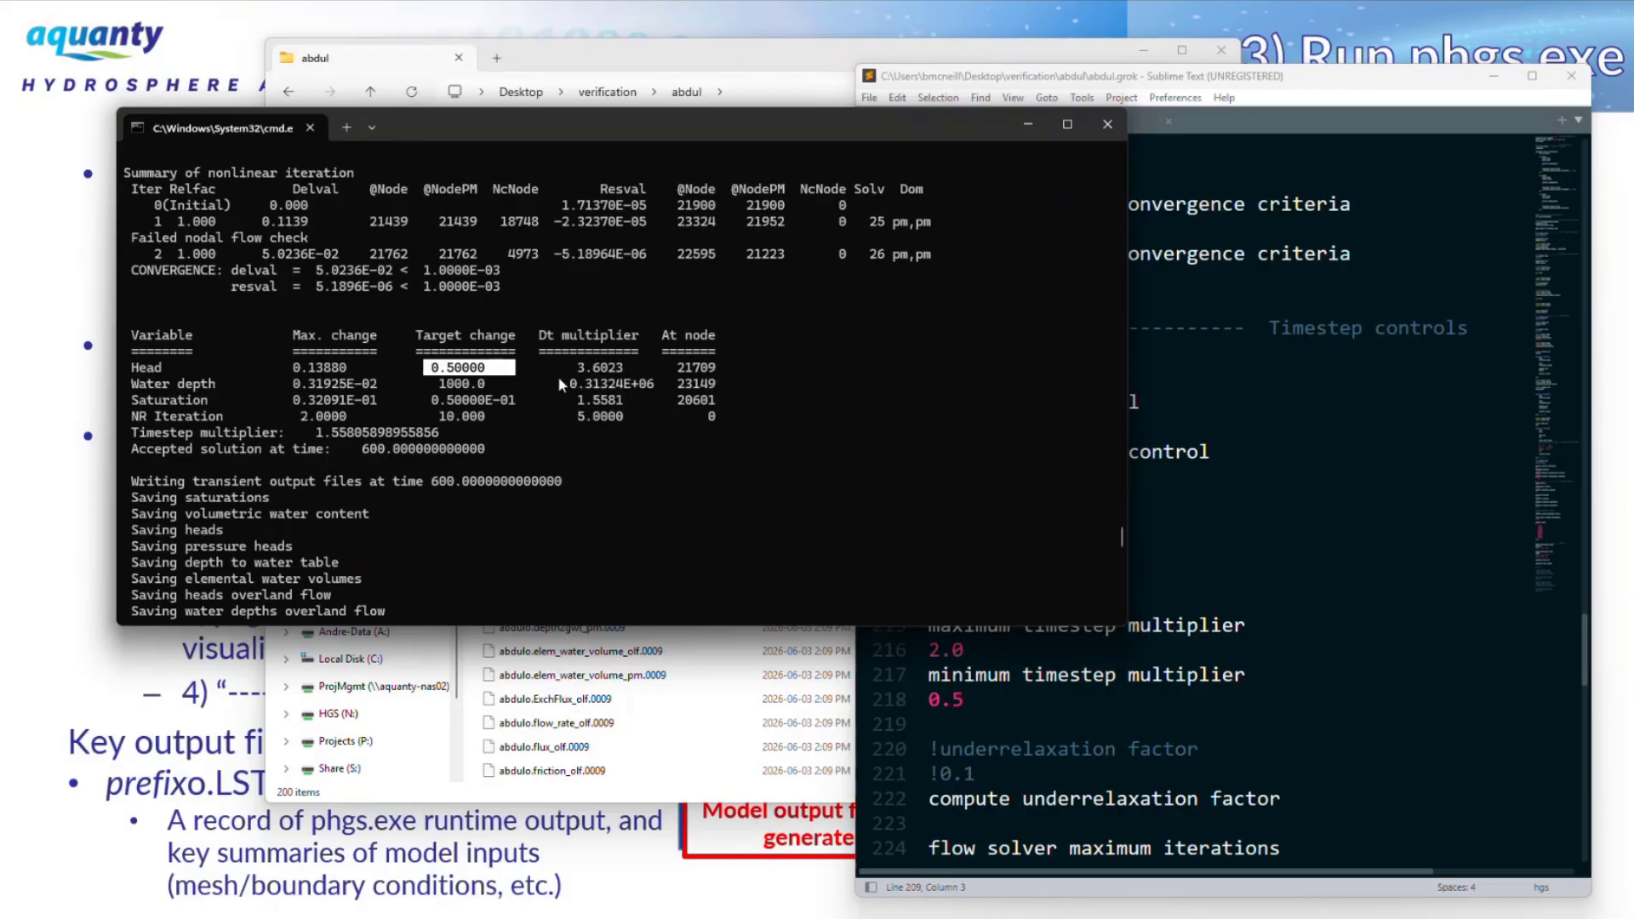
drag(638, 366, 539, 374)
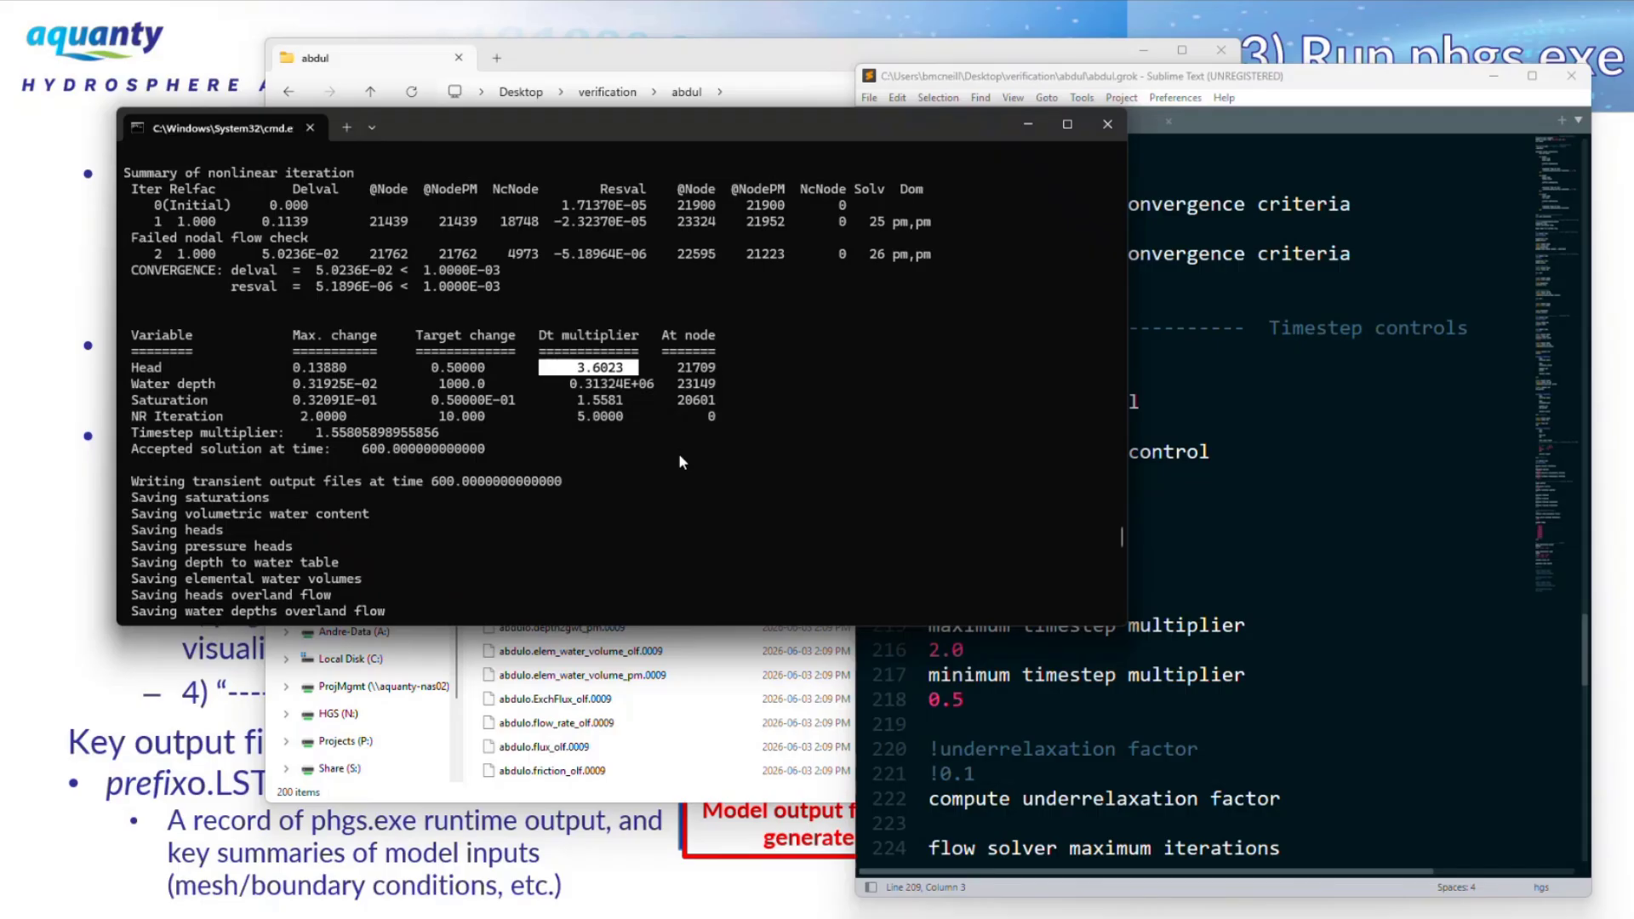
drag(731, 367, 125, 369)
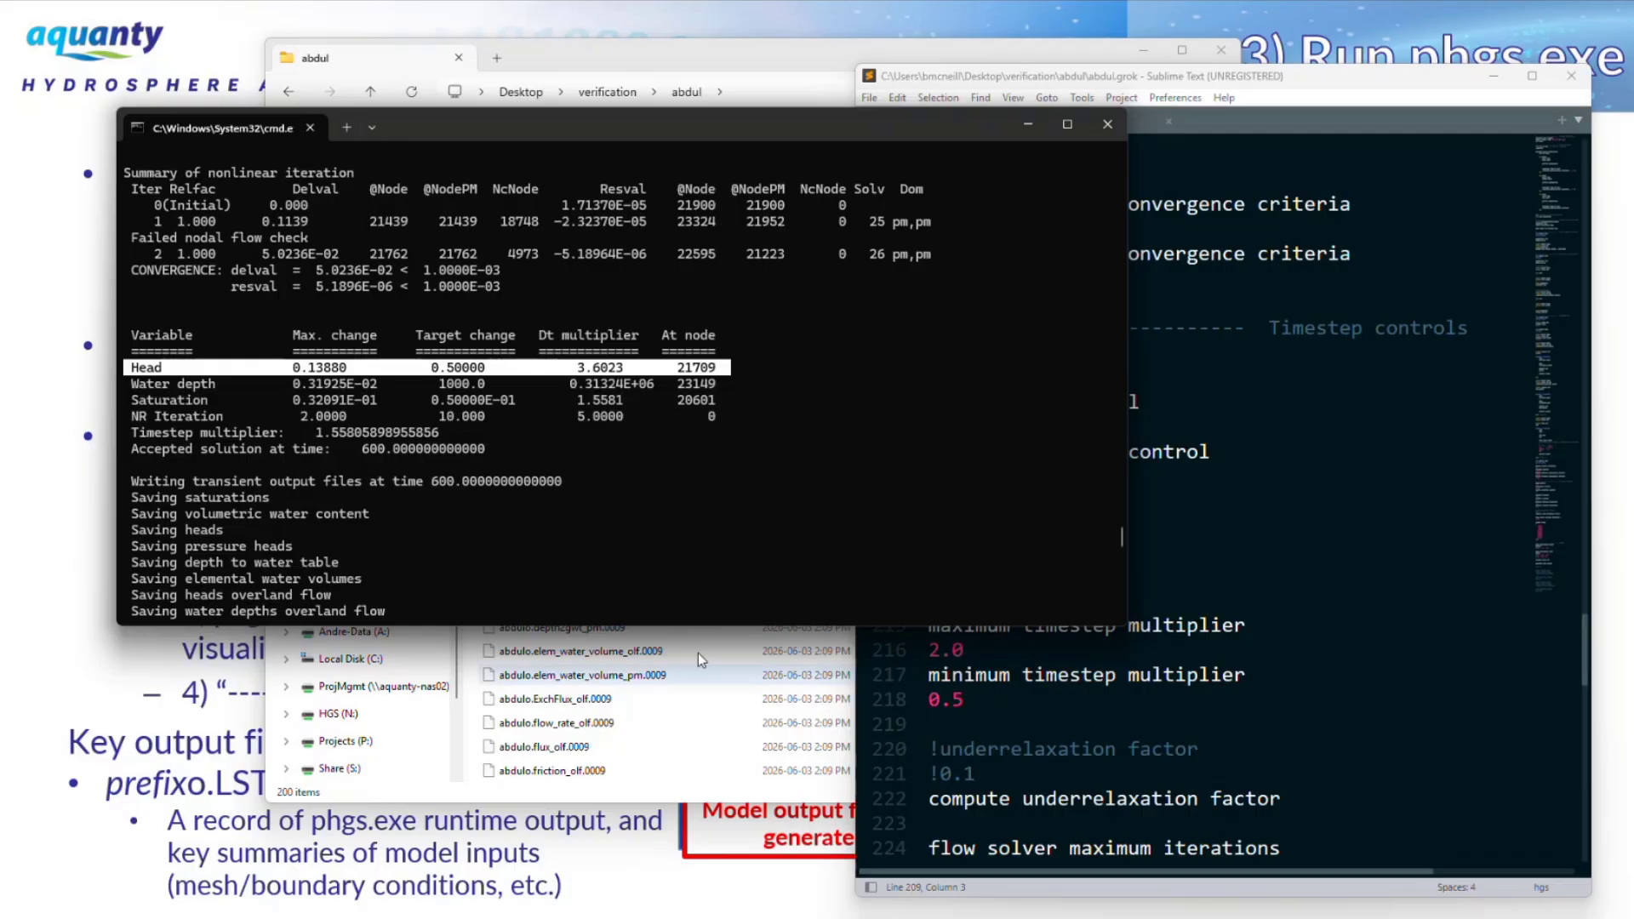
drag(380, 371, 293, 375)
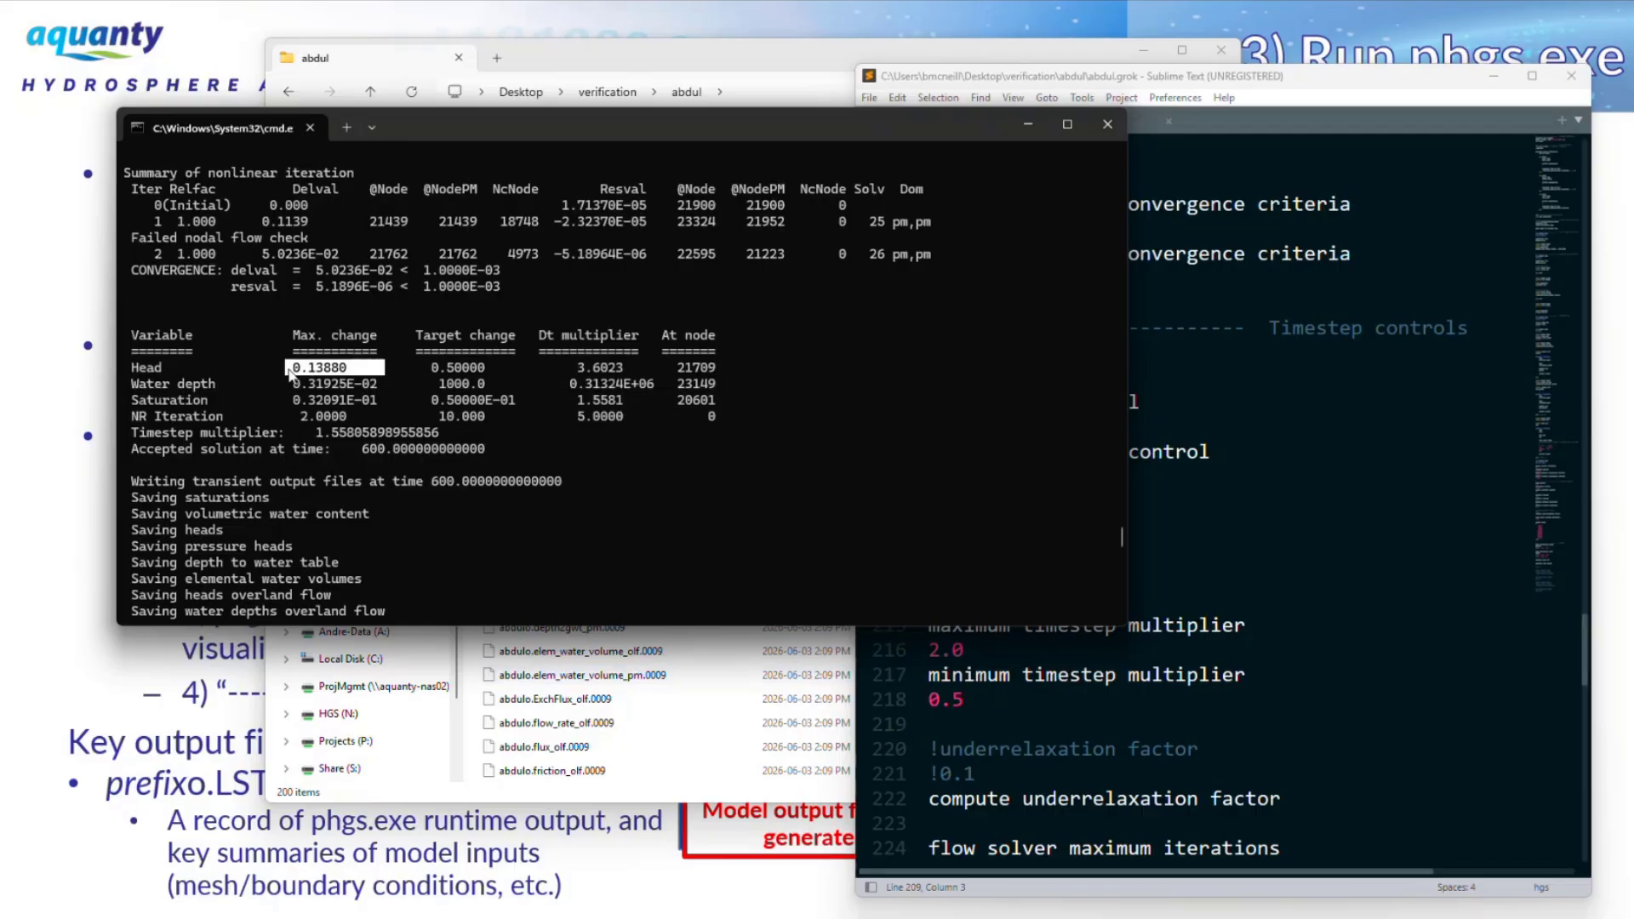
drag(514, 369, 416, 370)
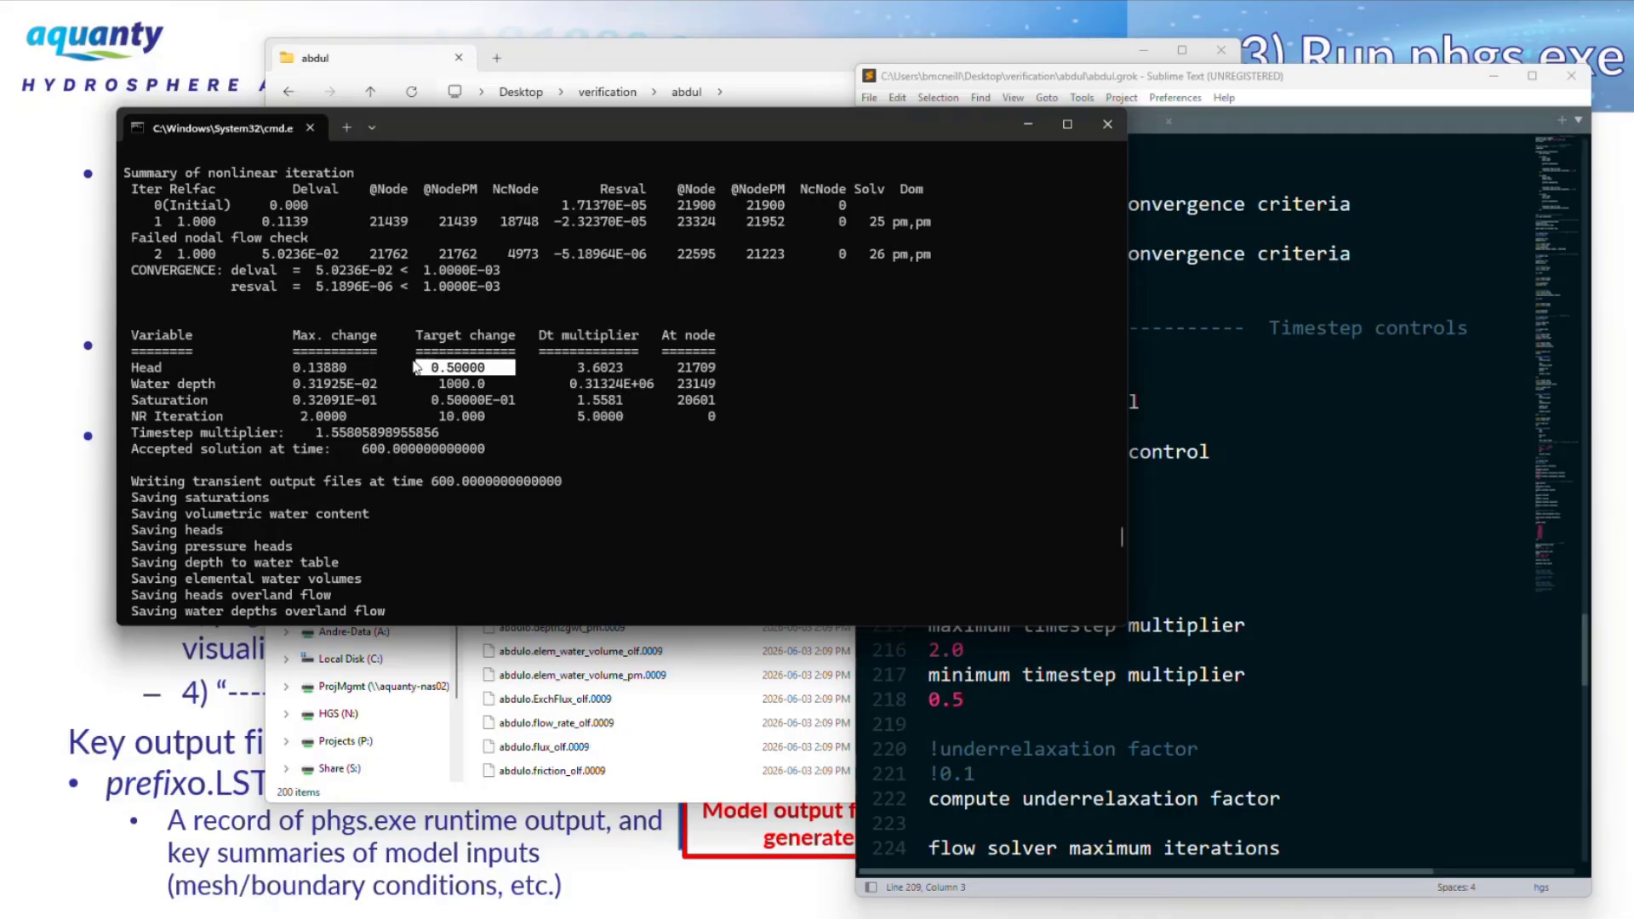
Compare the grok head control 0.5 with the table rows, marking the Saturation dt multiplier 1.5581 and timestep multiplier.
click(1214, 516)
drag(1005, 380, 928, 353)
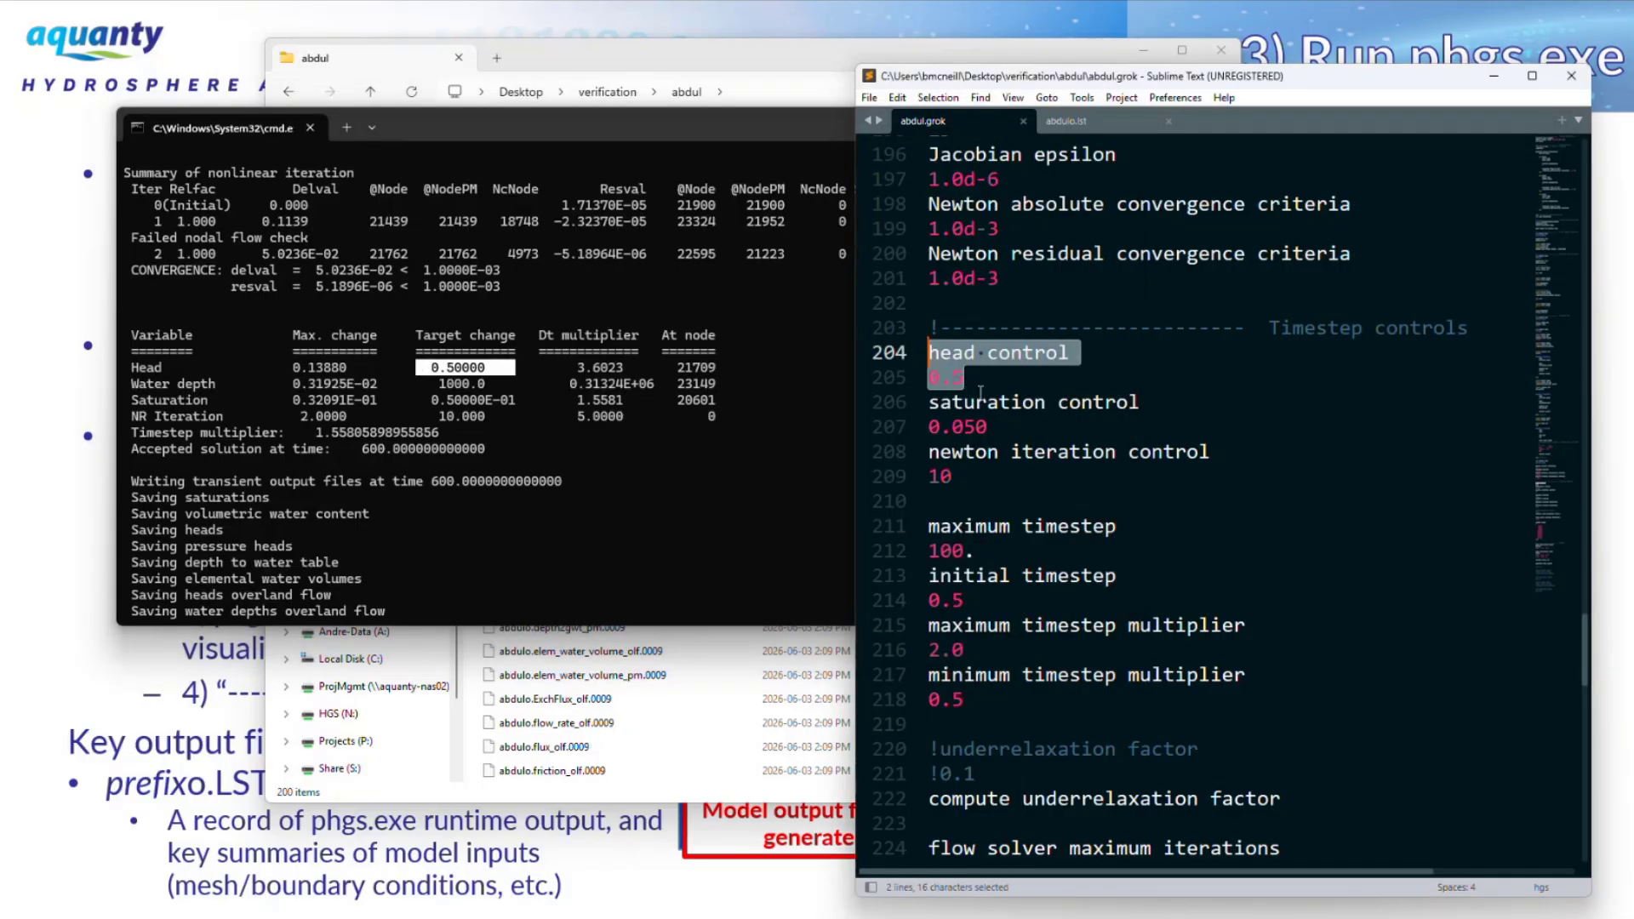
click(748, 423)
drag(746, 418, 120, 375)
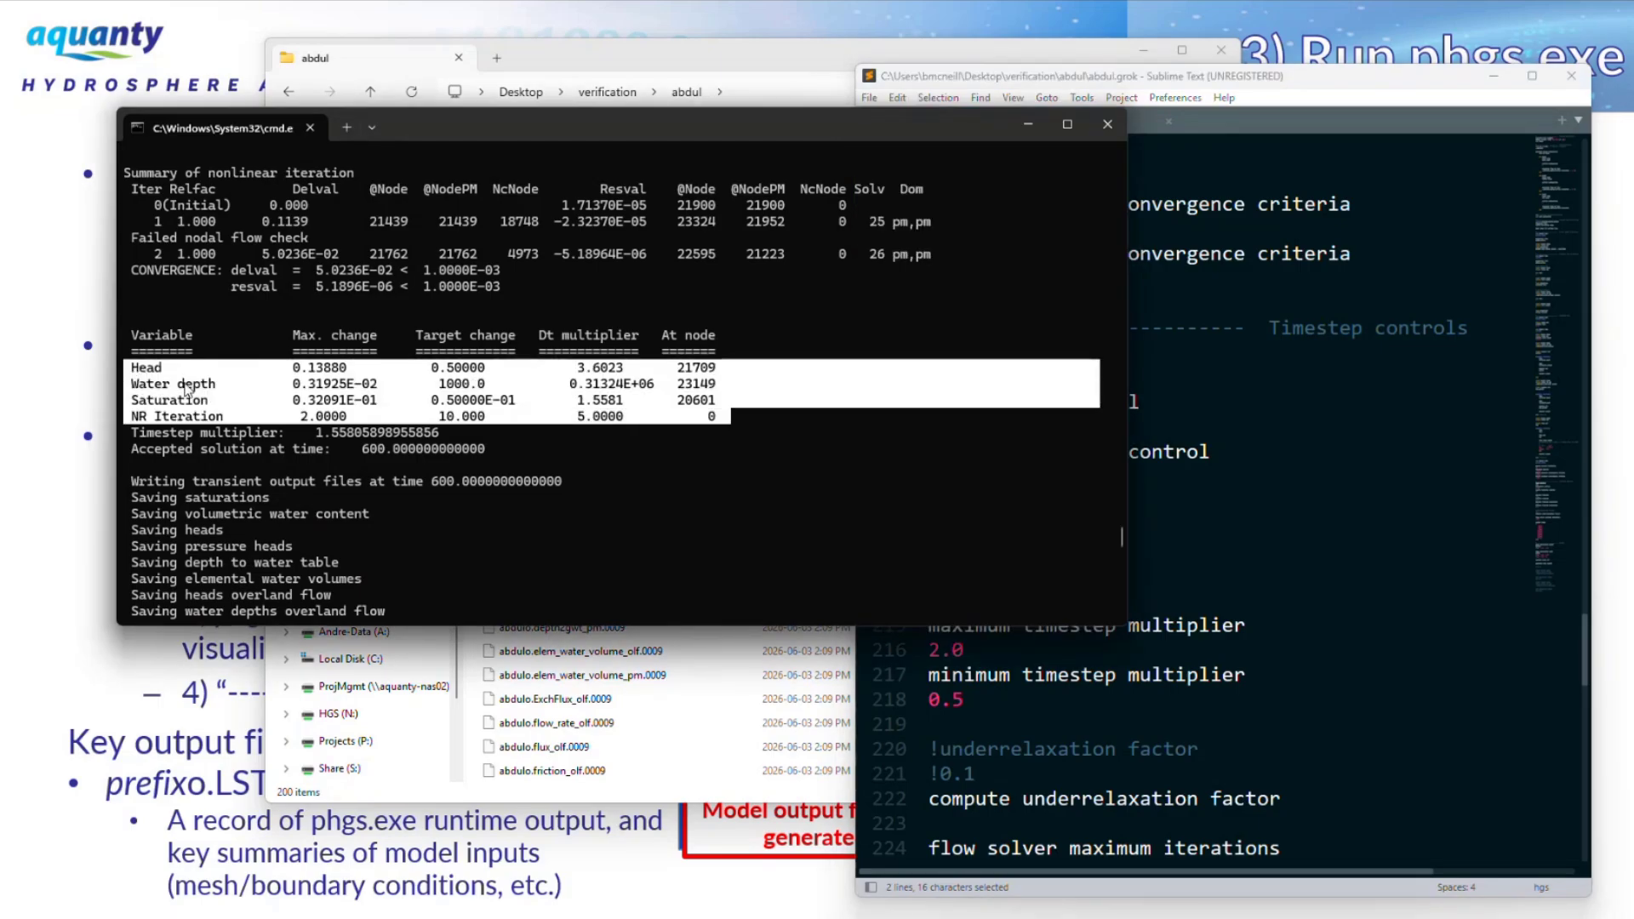
drag(638, 400, 541, 403)
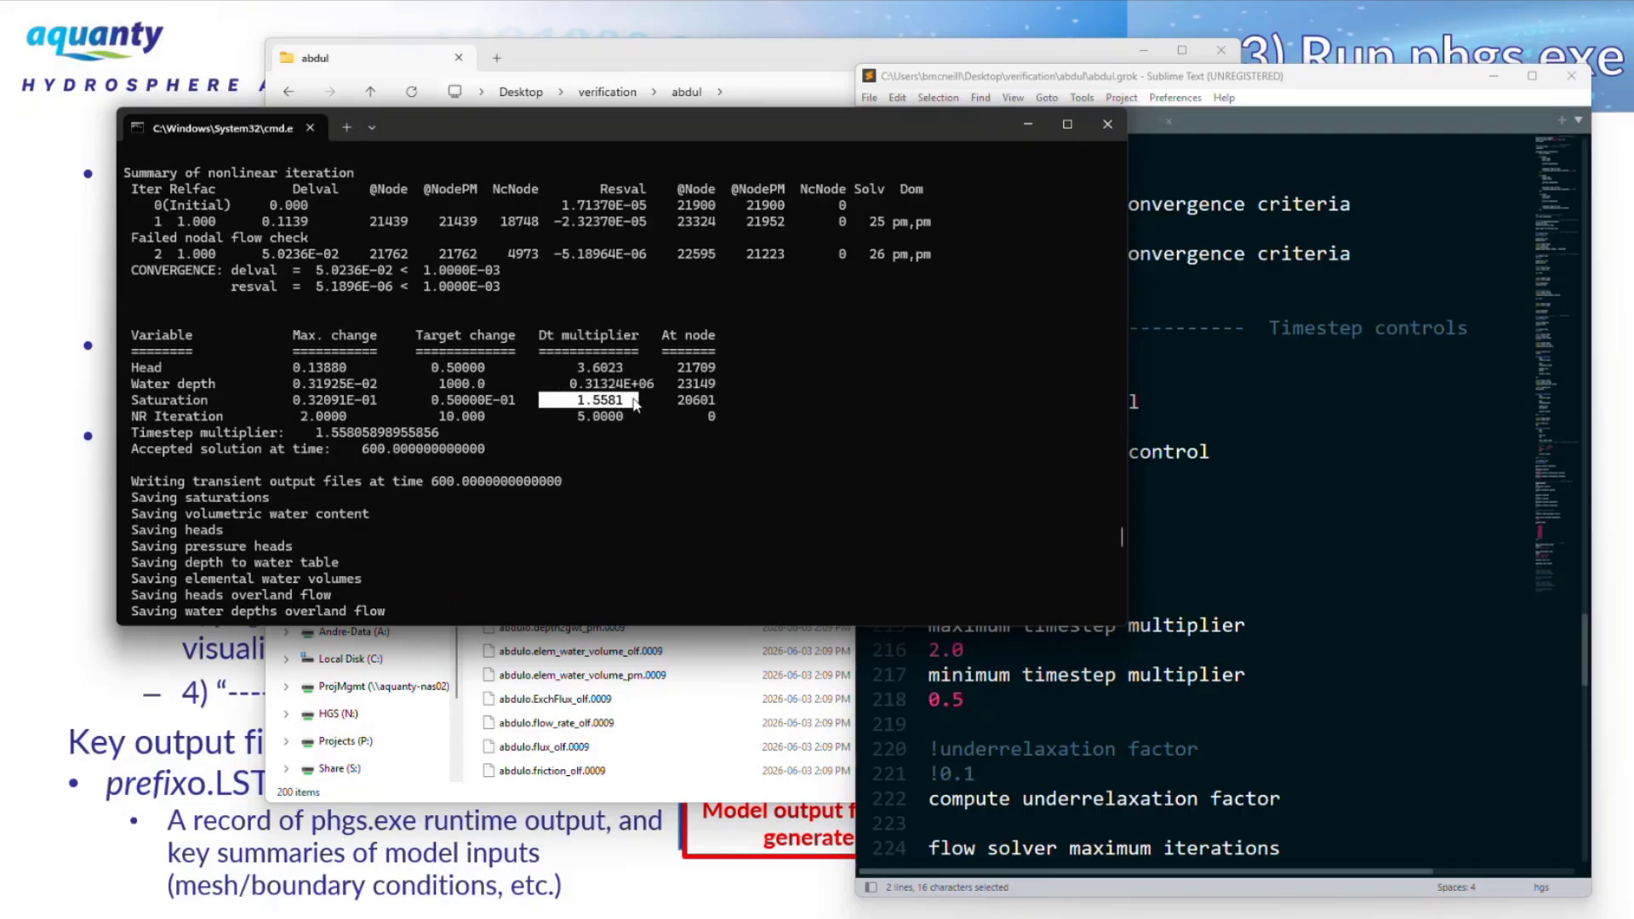
drag(573, 400, 627, 407)
drag(480, 447, 437, 436)
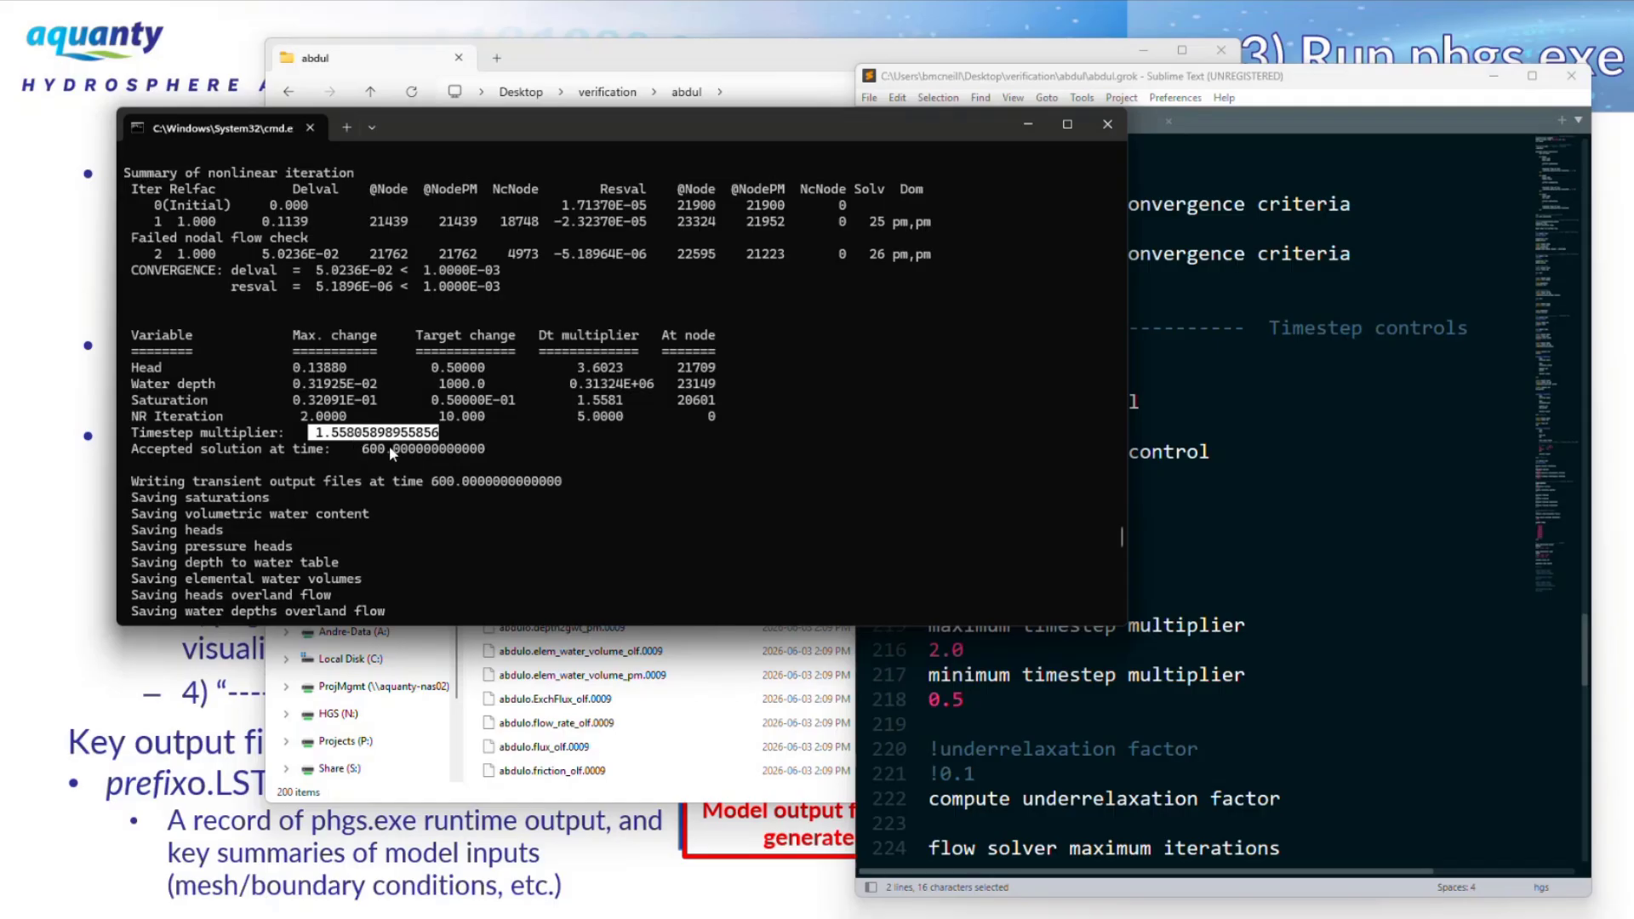
Compare the run's 100-second delta_t with the grok file's maximum timestep 100.
scroll(437, 434, up, 3)
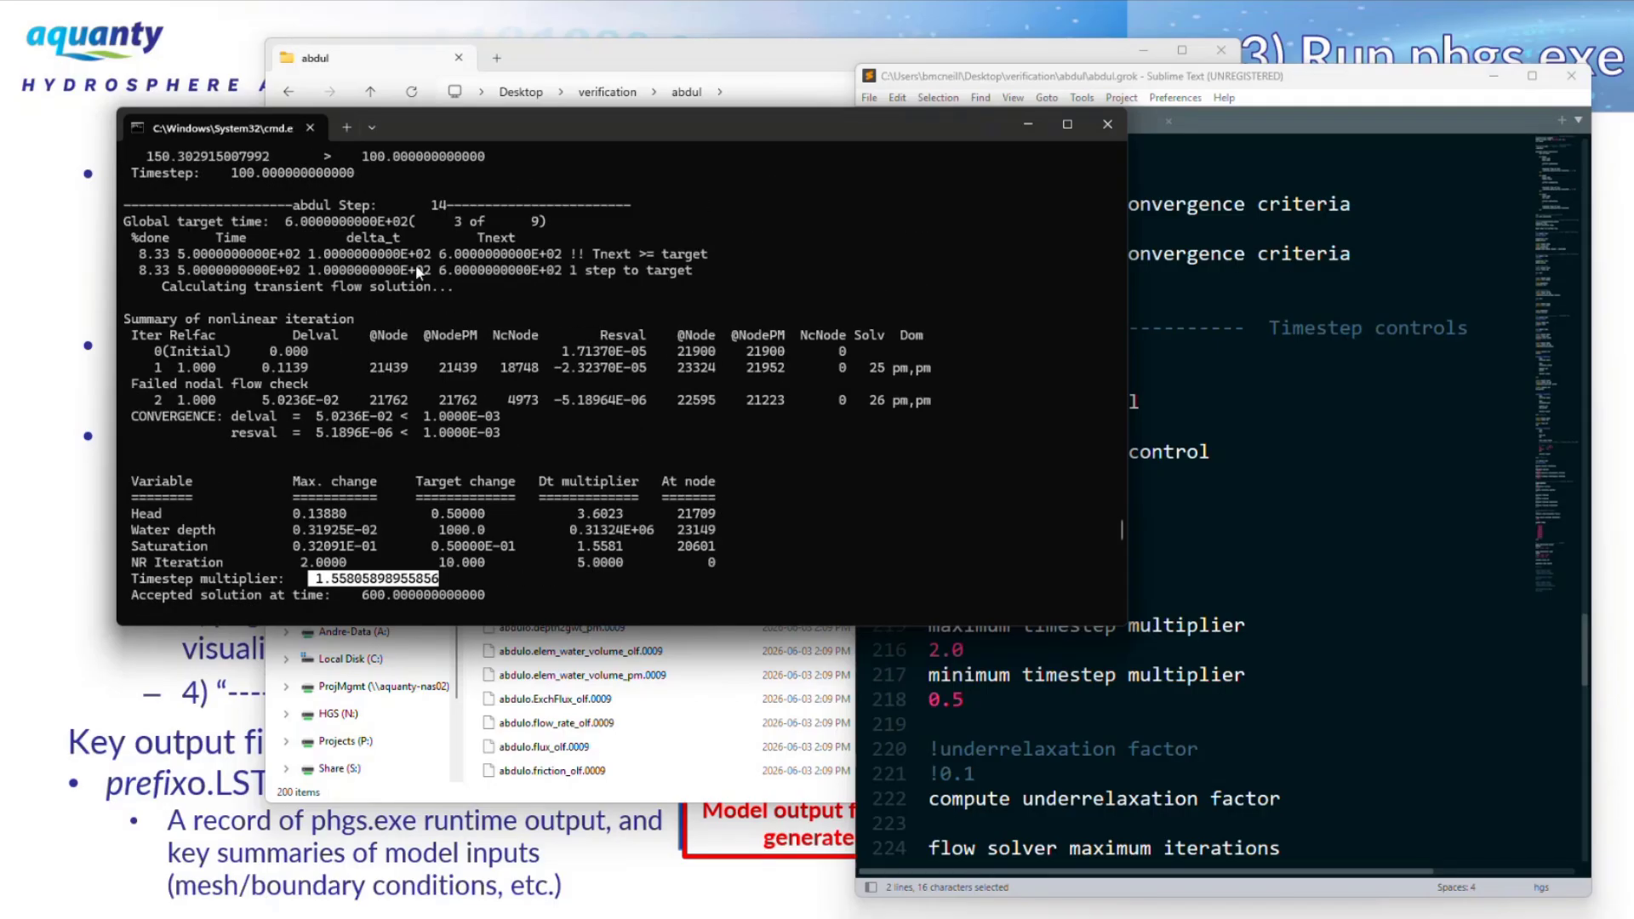
drag(428, 269, 308, 270)
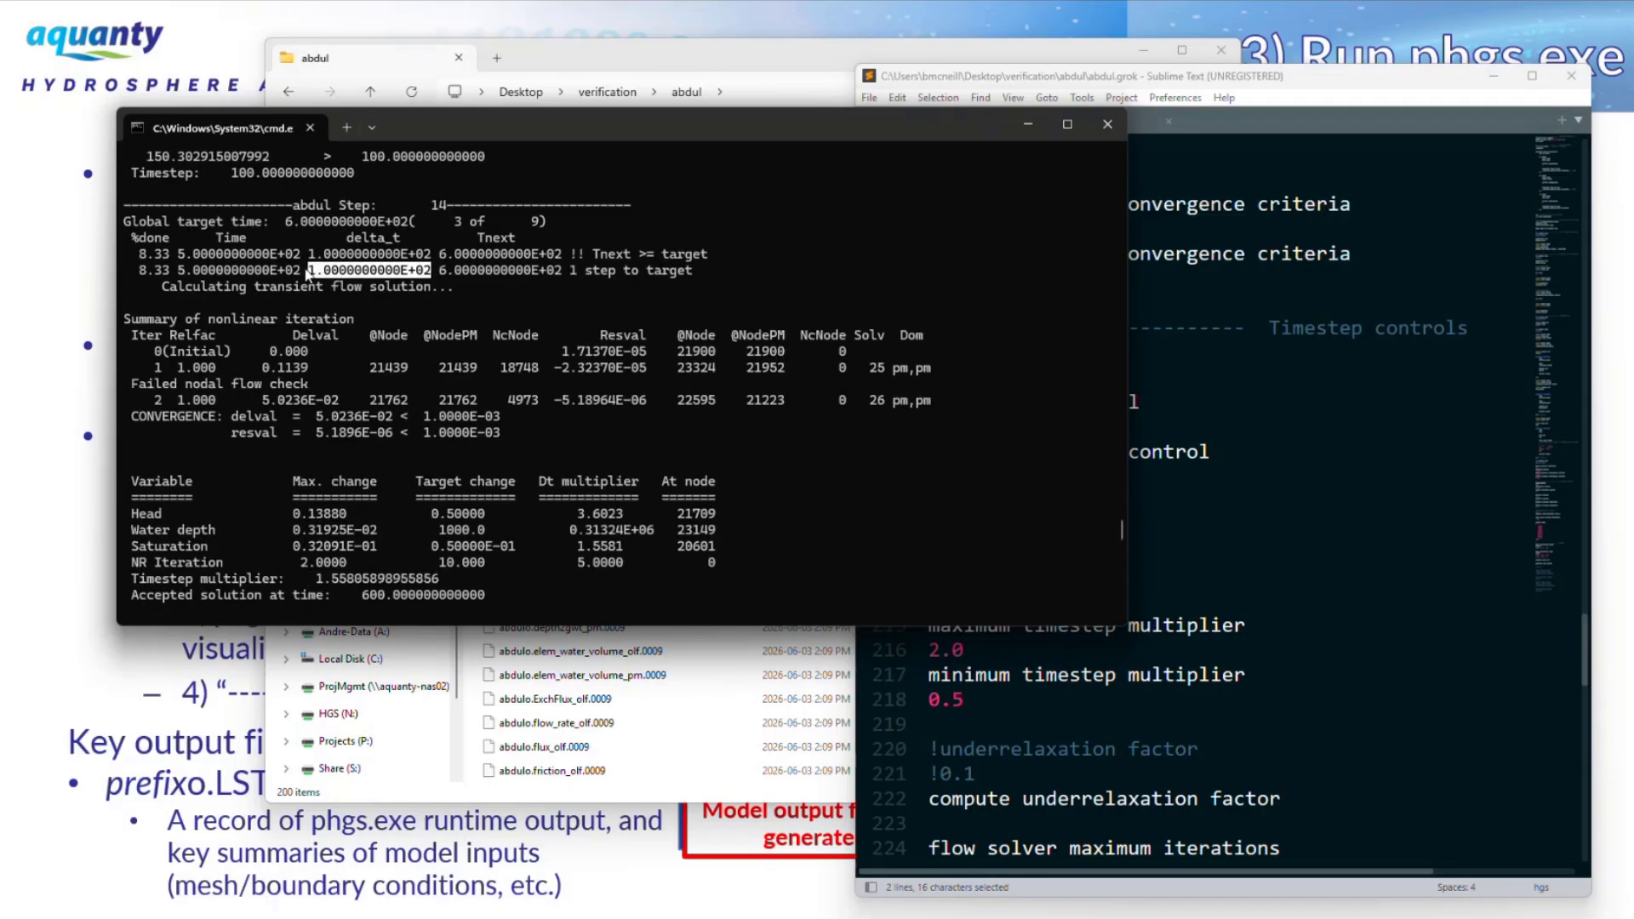
click(1213, 508)
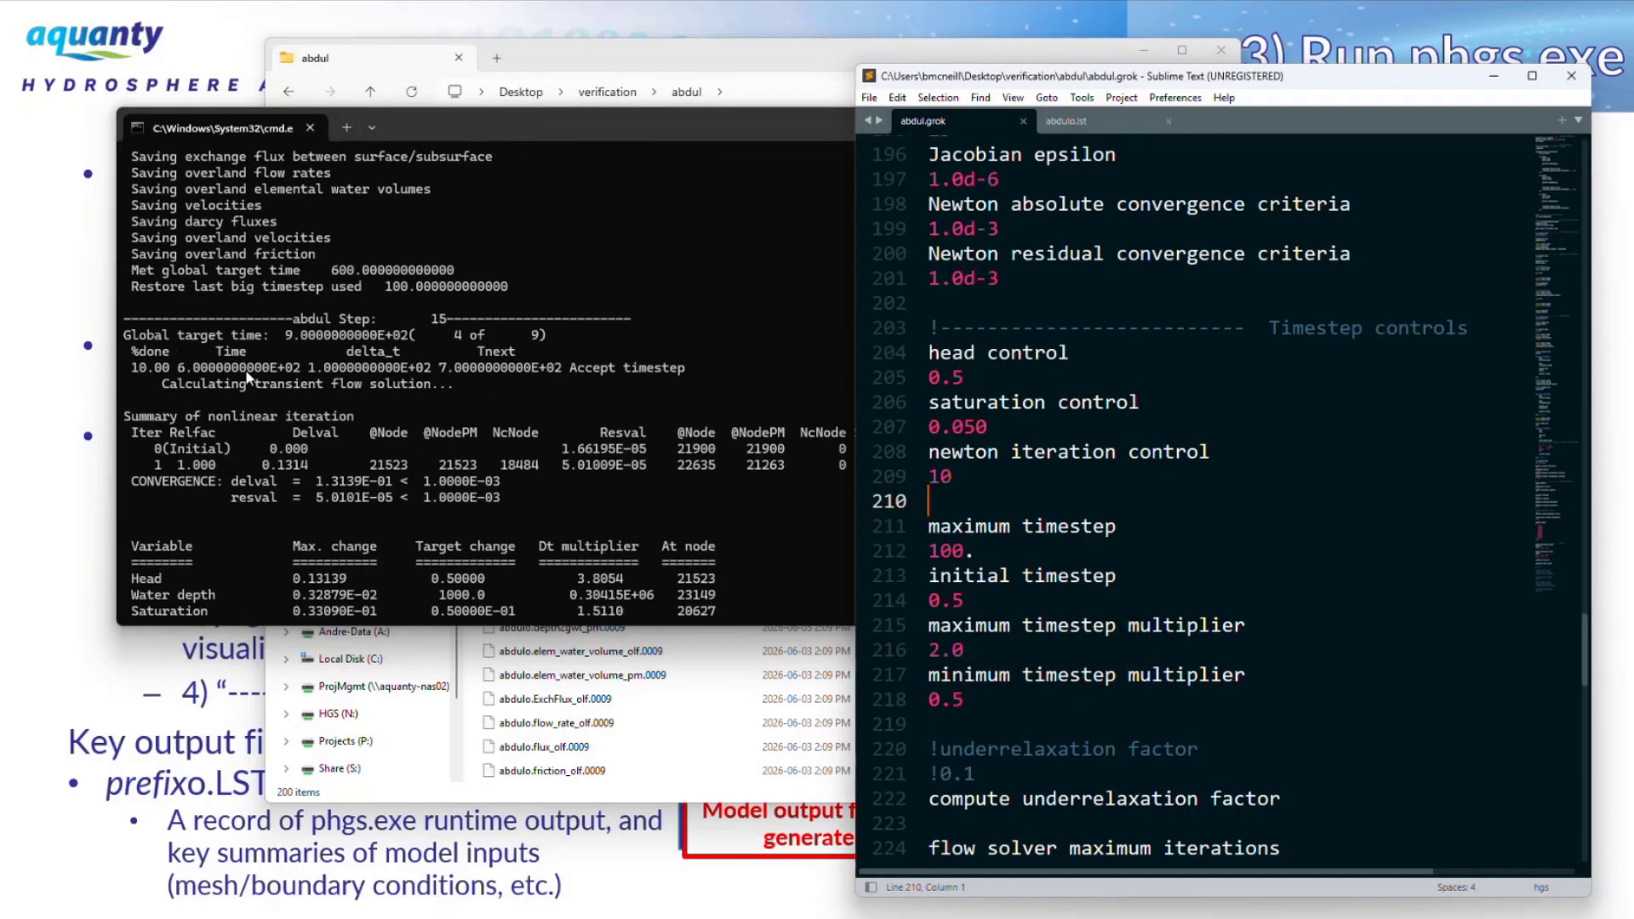
drag(309, 369, 432, 380)
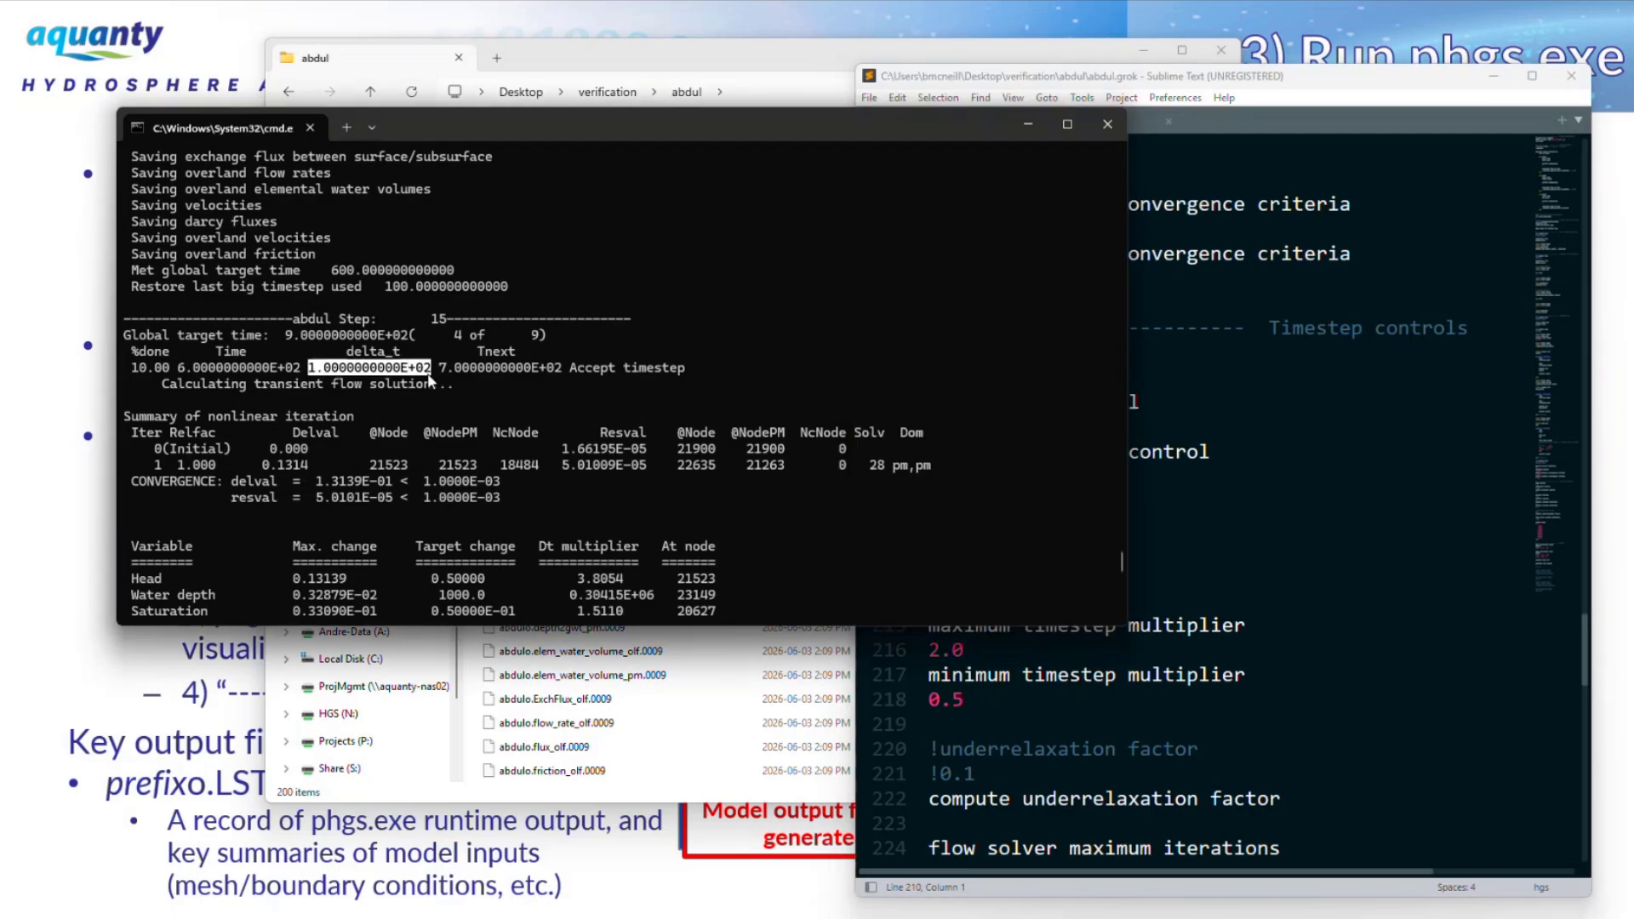
click(1235, 508)
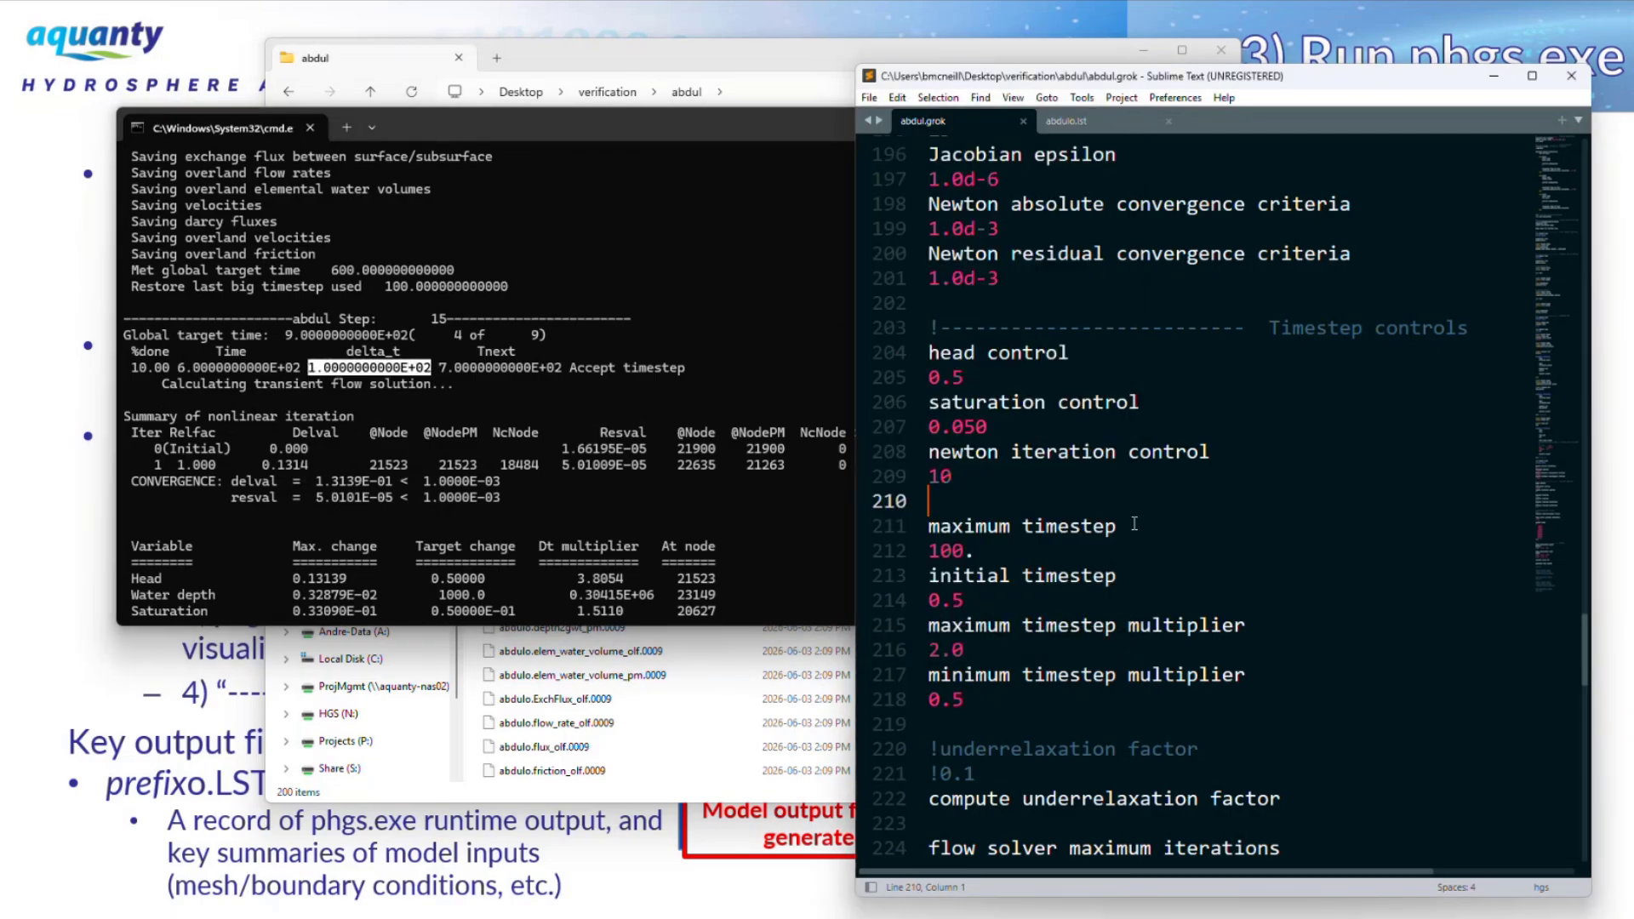
drag(990, 553, 920, 525)
click(983, 551)
Scroll back through the simulation output, then return to the Run phgs.exe slide.
scroll(1079, 523, up, 2)
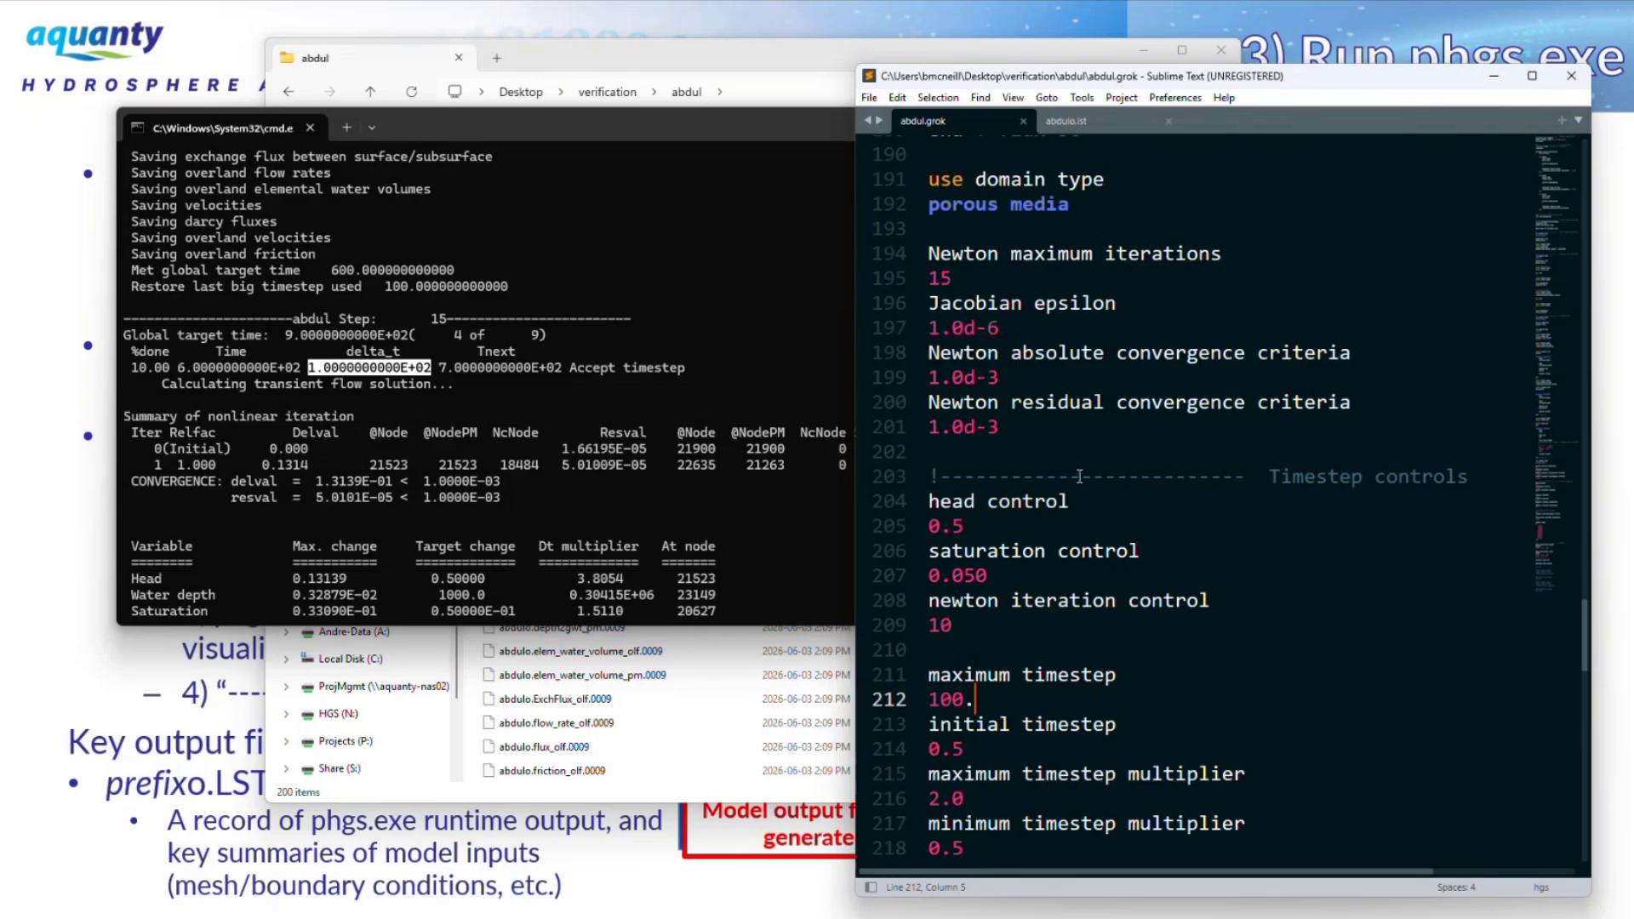
click(689, 492)
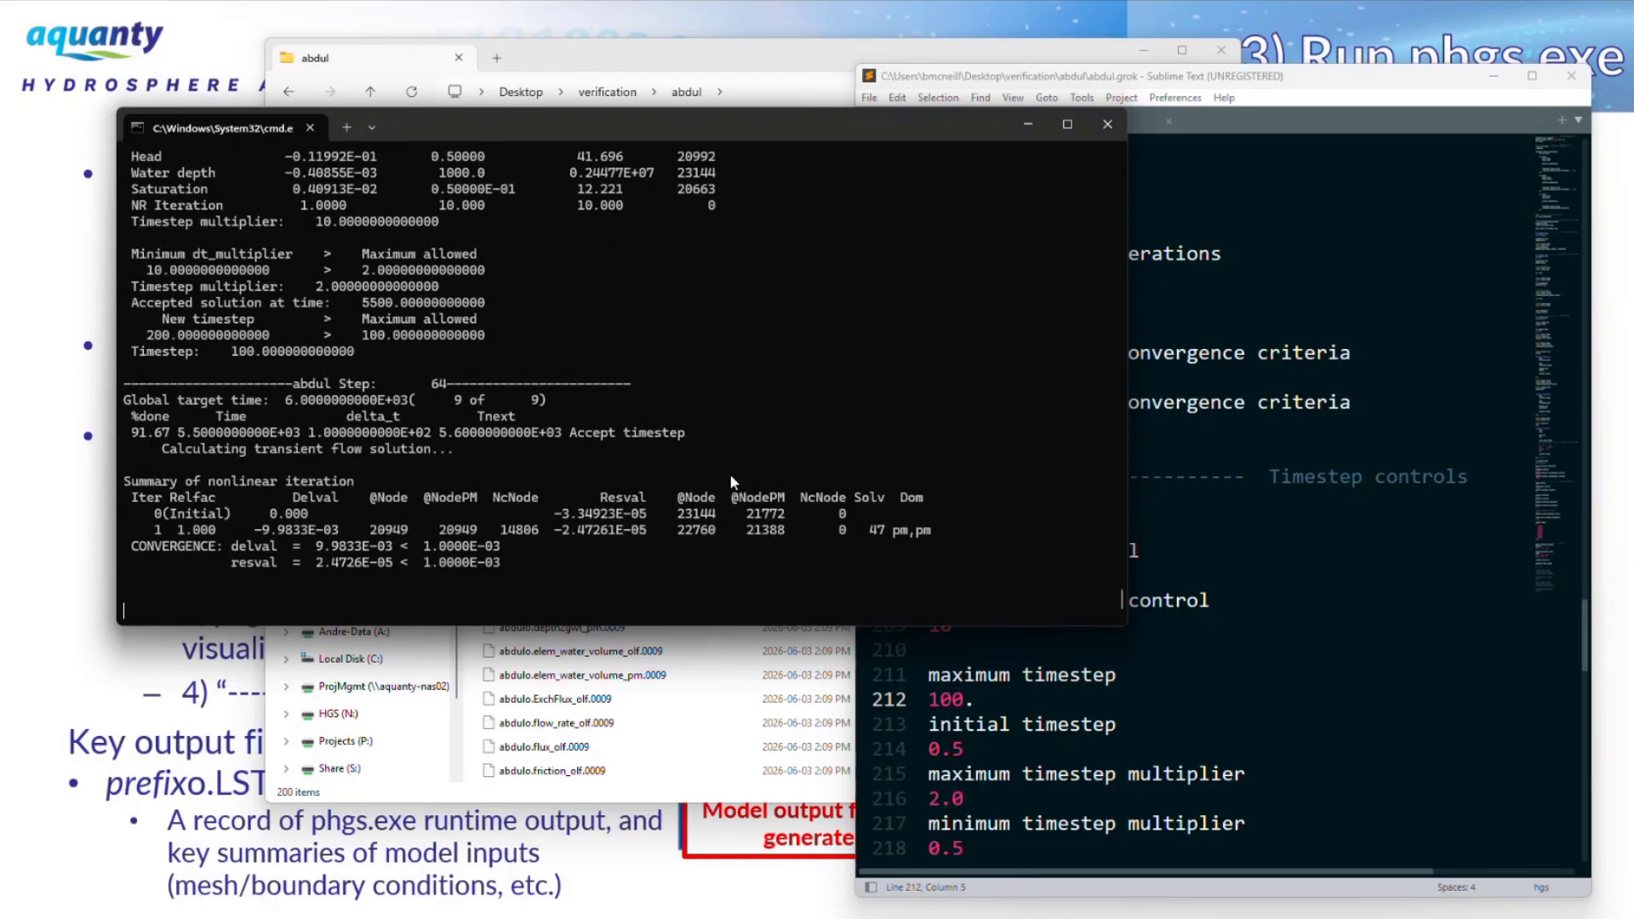
scroll(623, 448, up, 15)
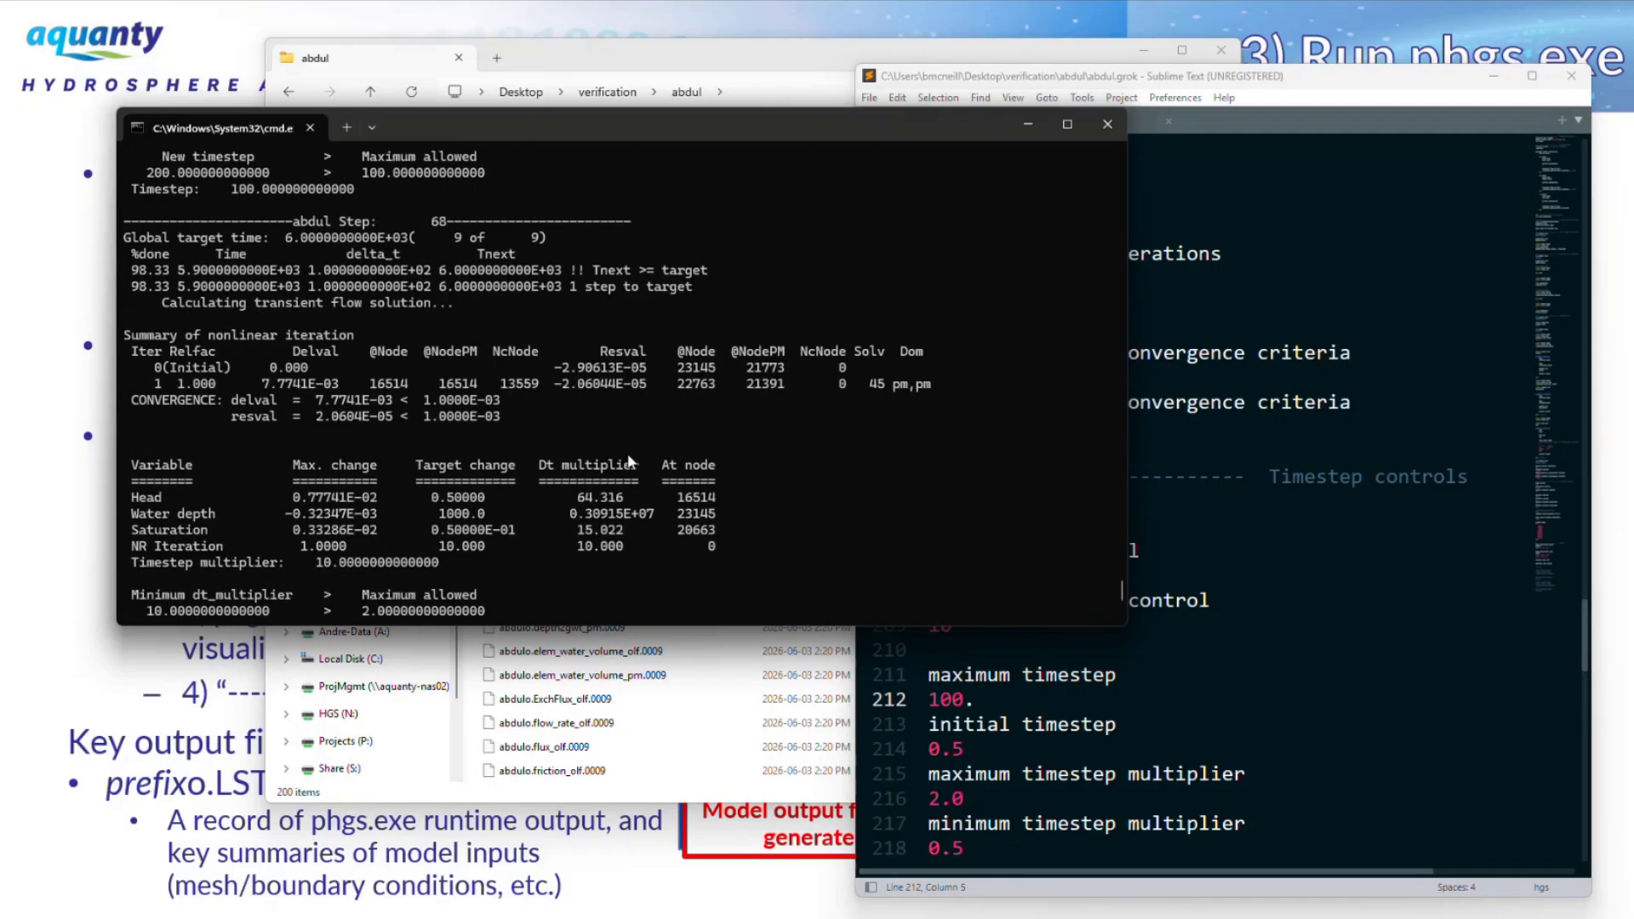
scroll(630, 461, down, 3)
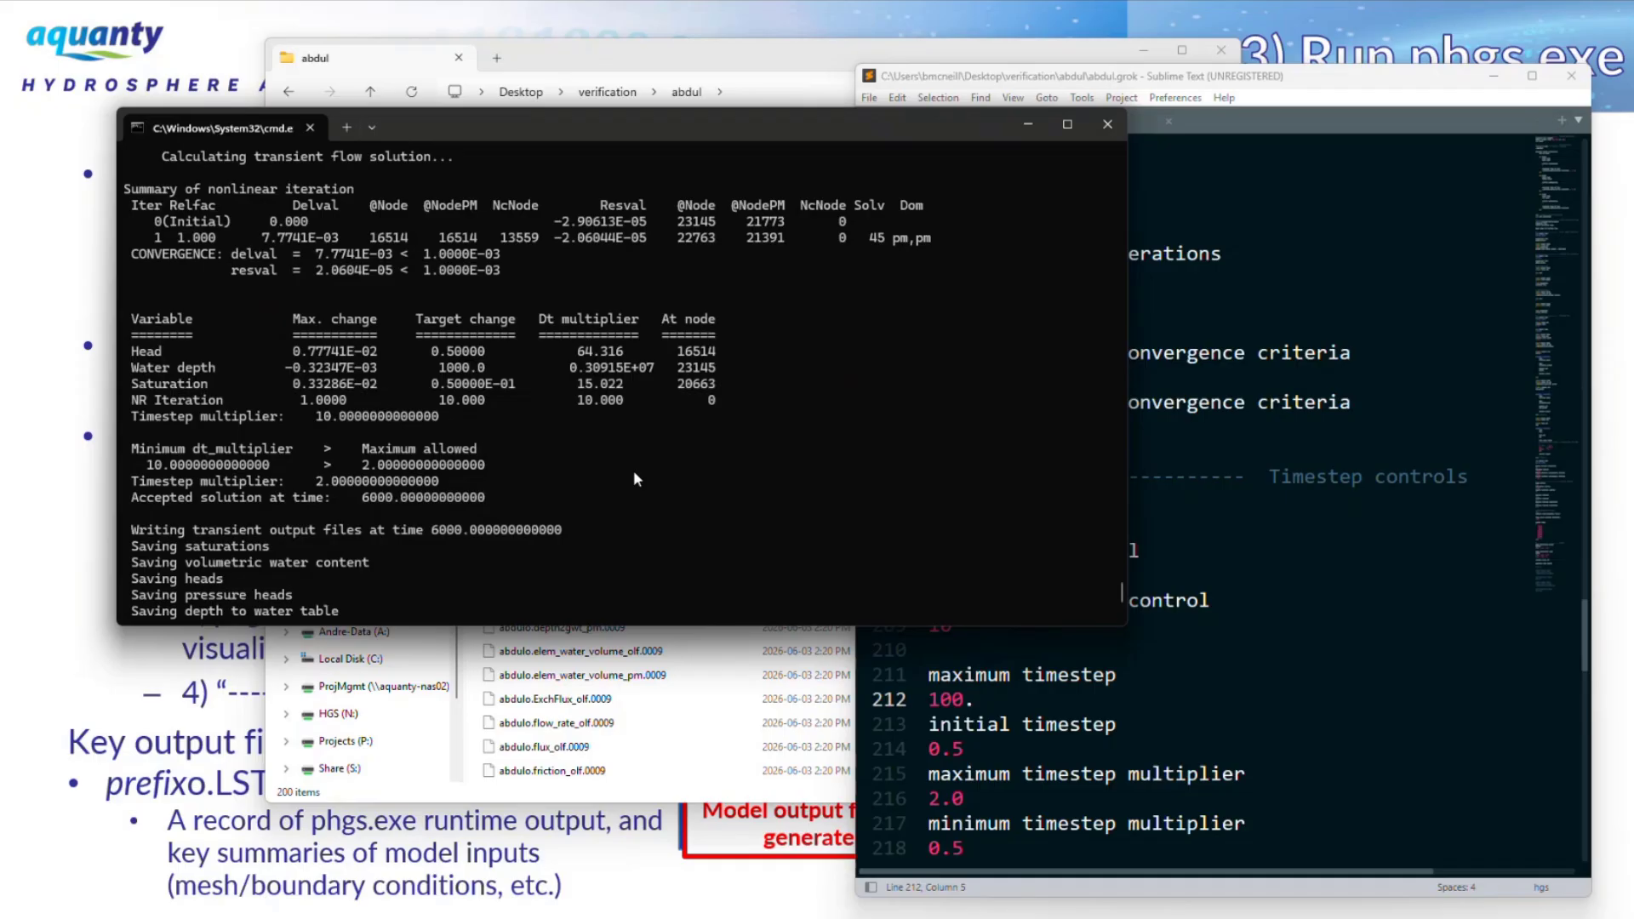
scroll(634, 478, up, 3)
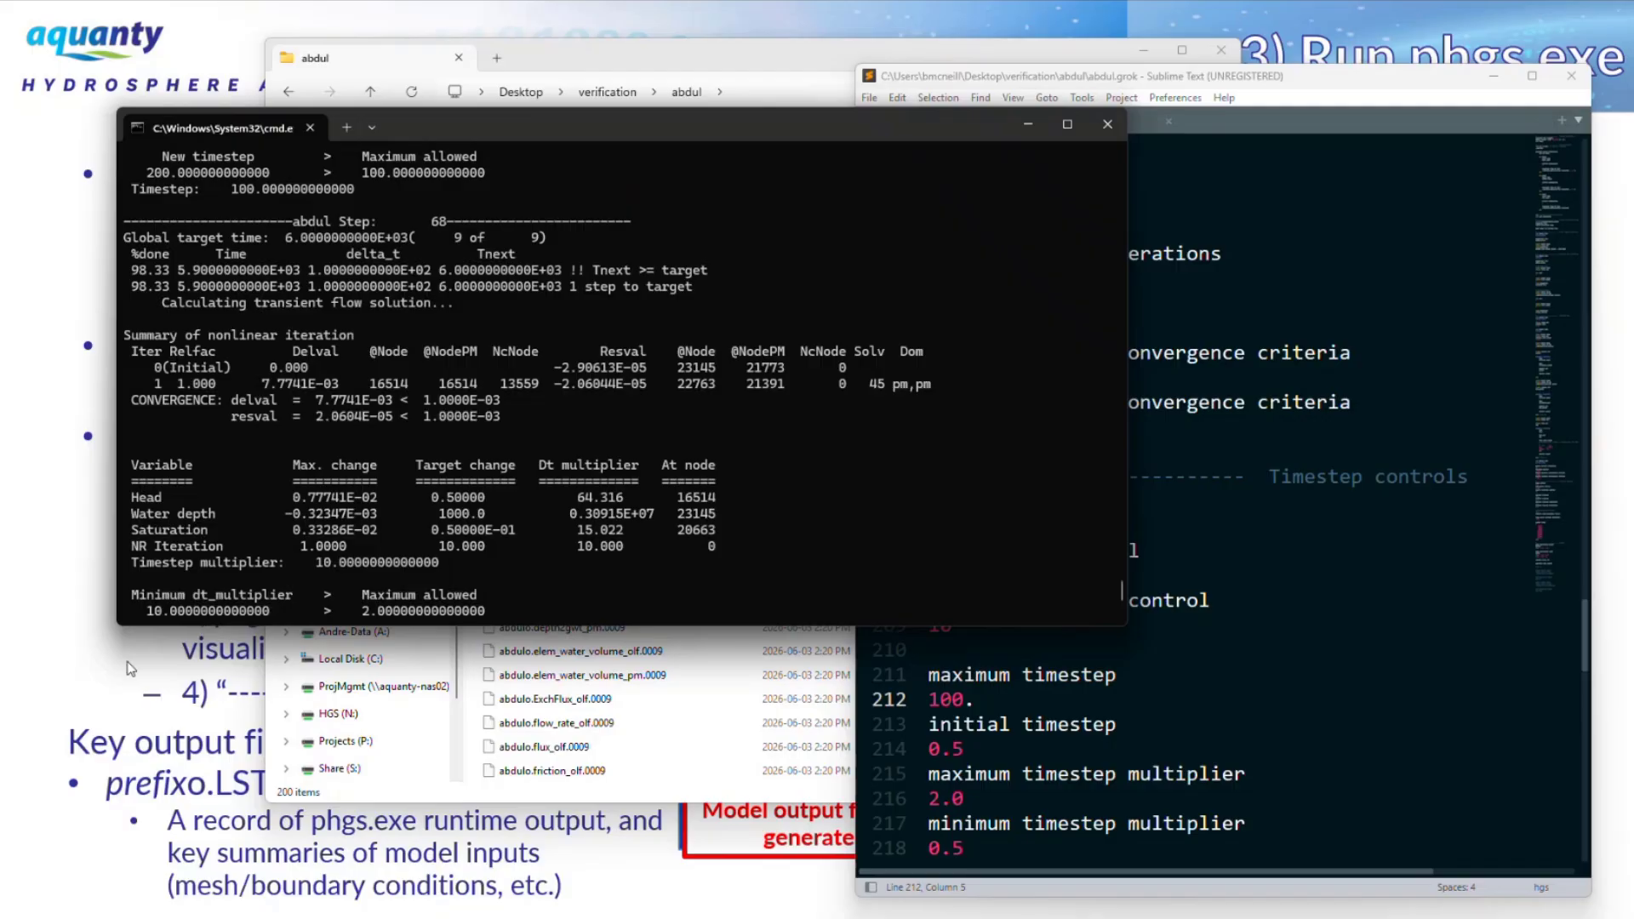
click(79, 690)
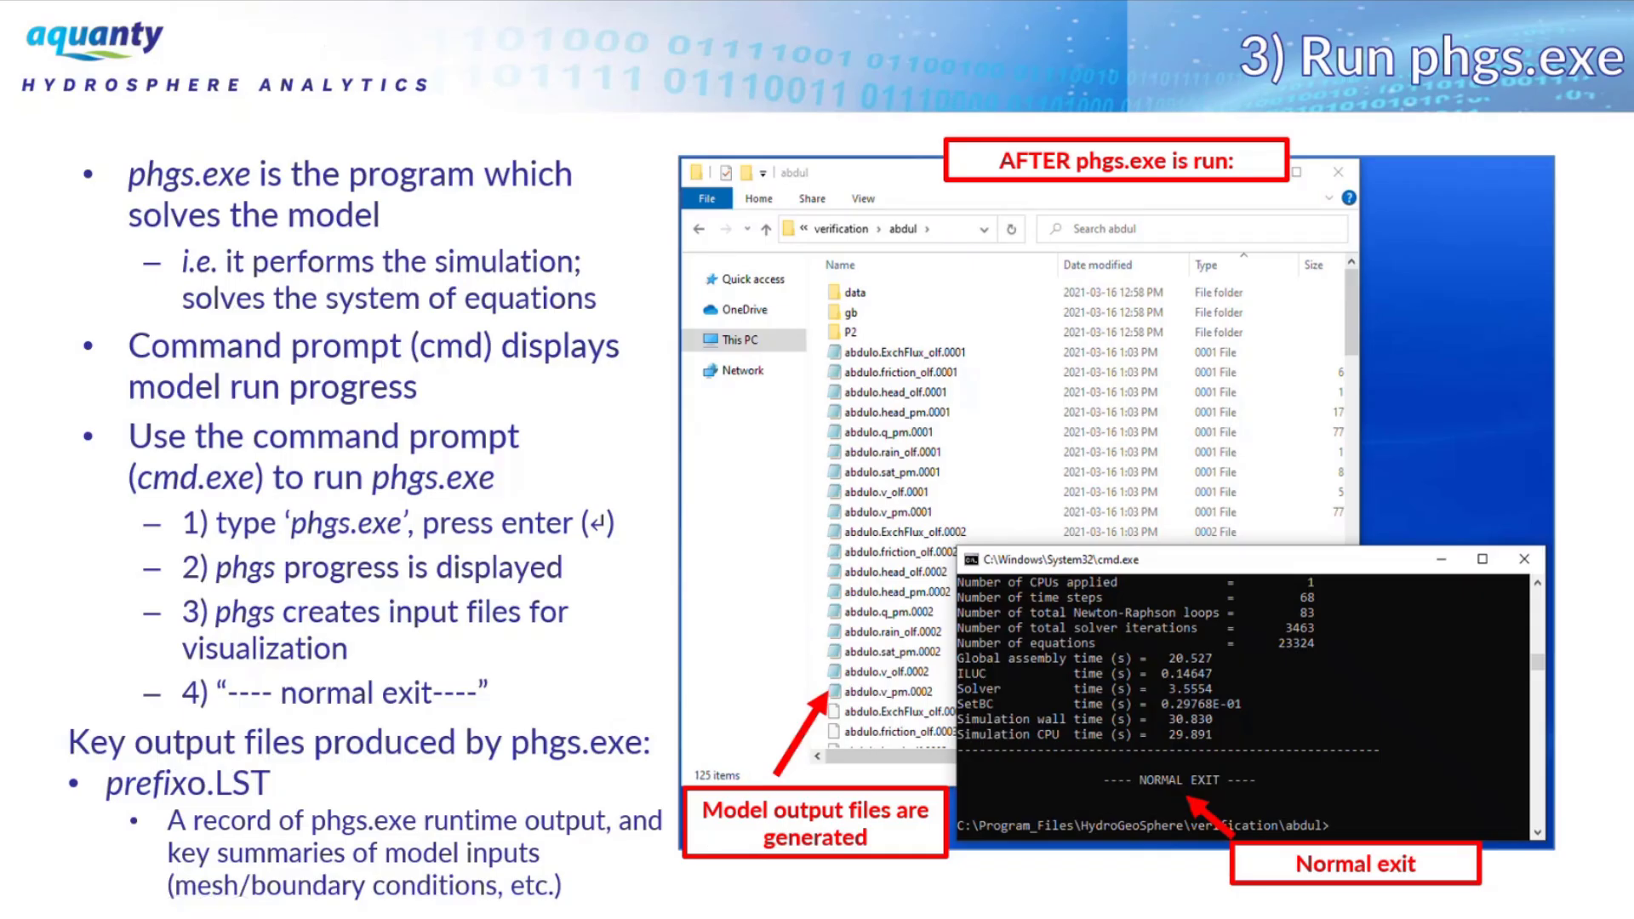
Open abdulo.observation_well_flow.point1.dat in Sublime Text and turn off word wrap.
key(alt+Tab)
scroll(726, 401, down, 5)
scroll(732, 358, up, 5)
scroll(715, 477, down, 4)
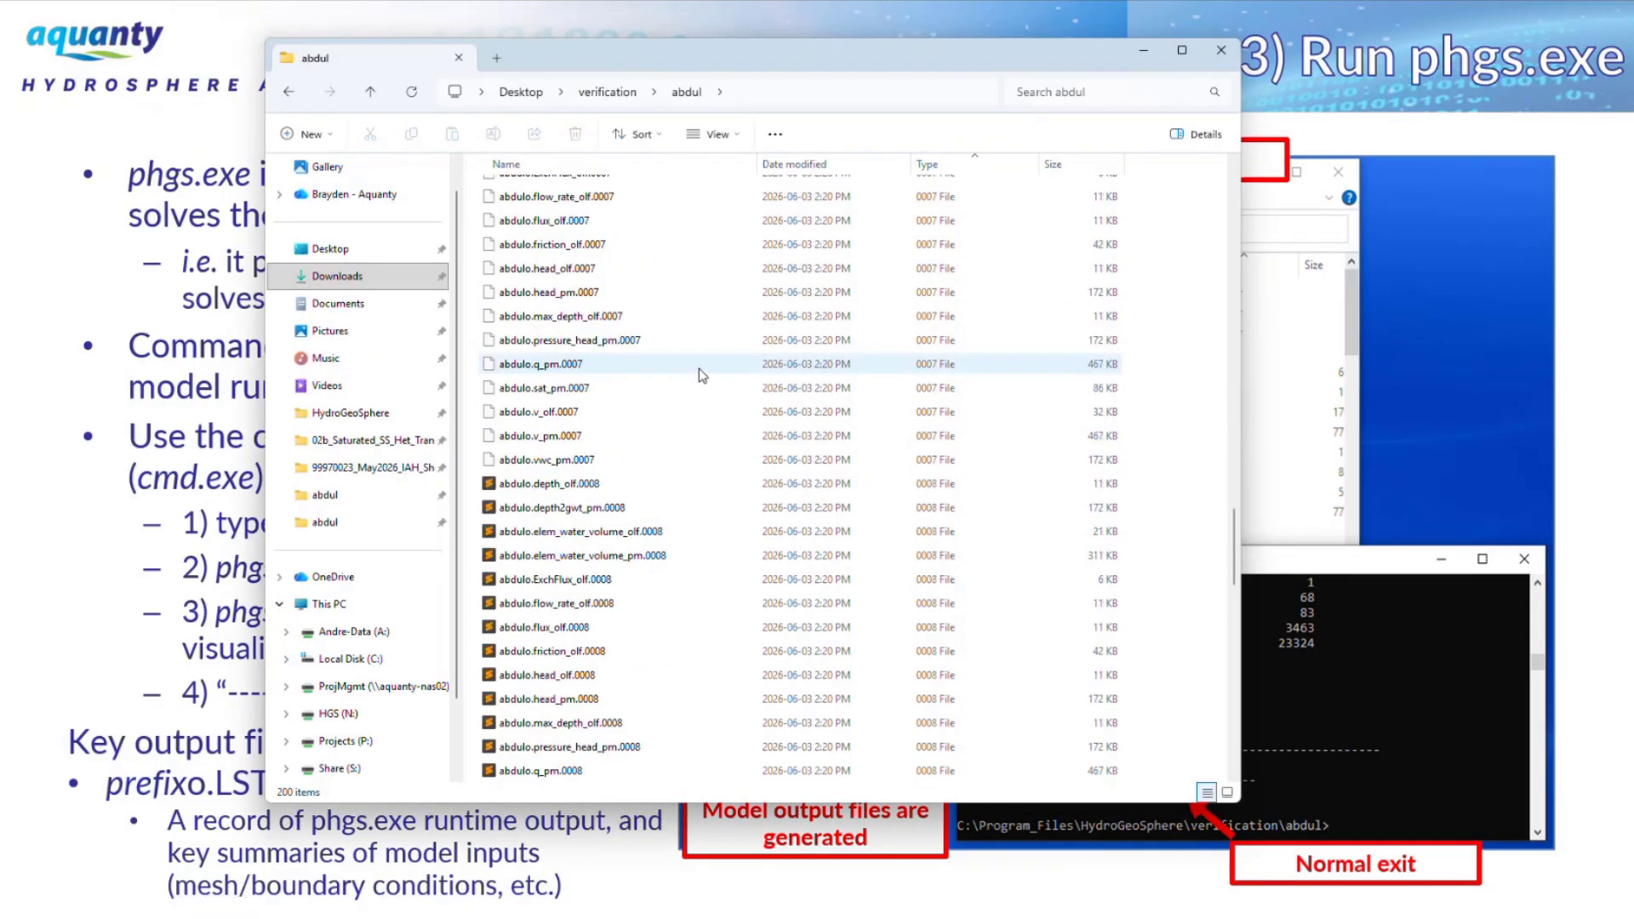
scroll(703, 366, down, 13)
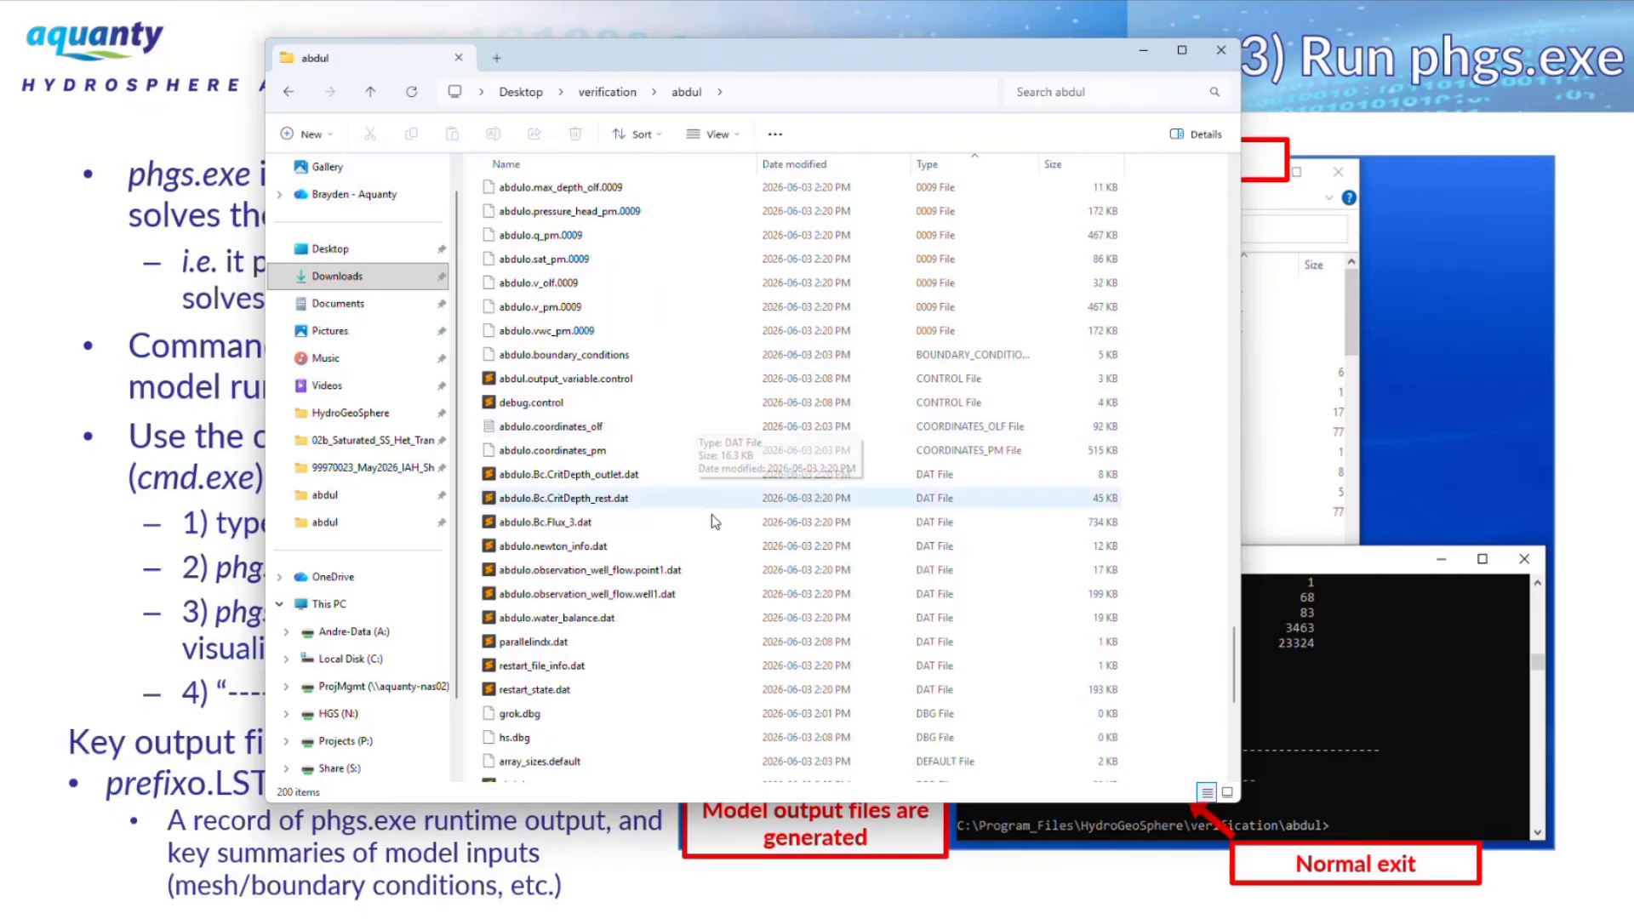
double_click(610, 572)
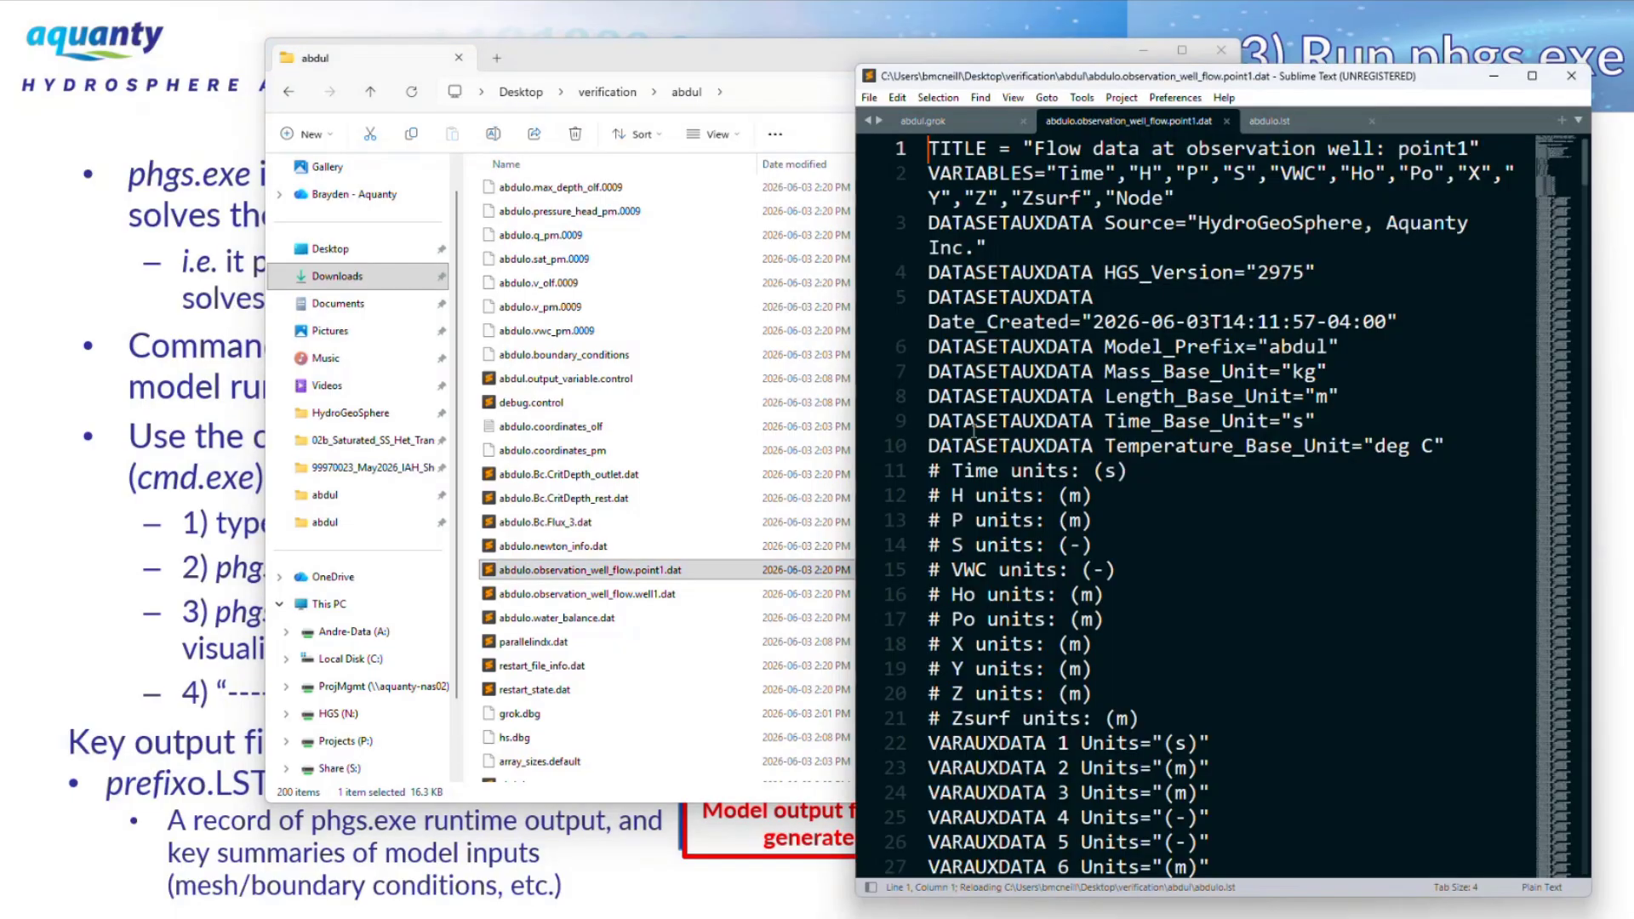
drag(854, 386, 155, 386)
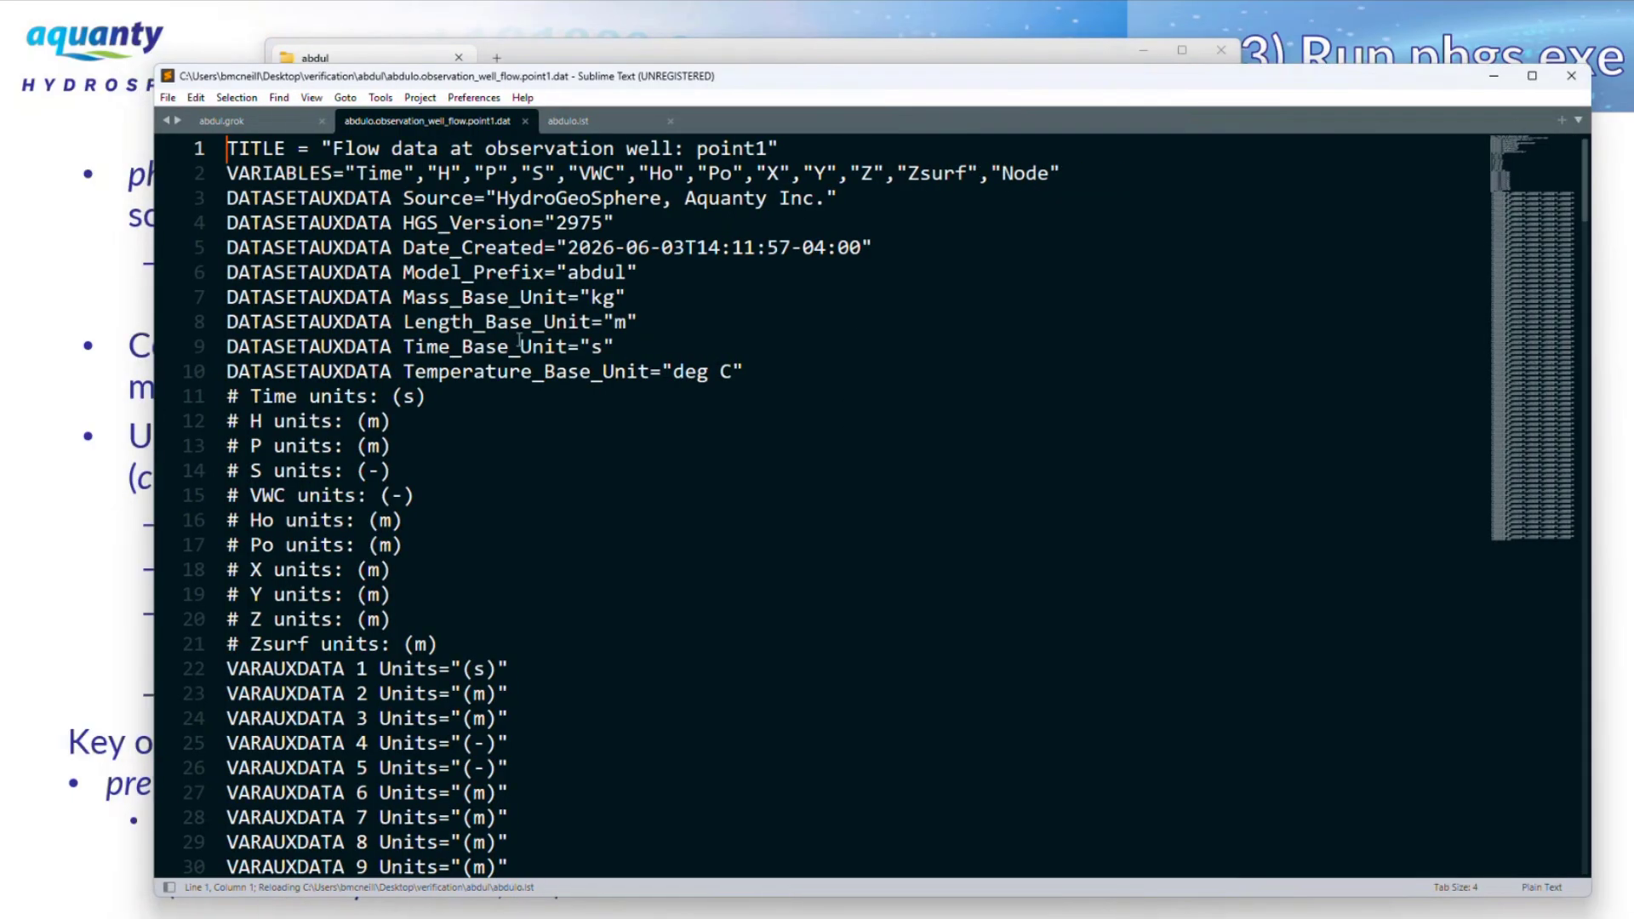
scroll(508, 349, down, 7)
click(312, 97)
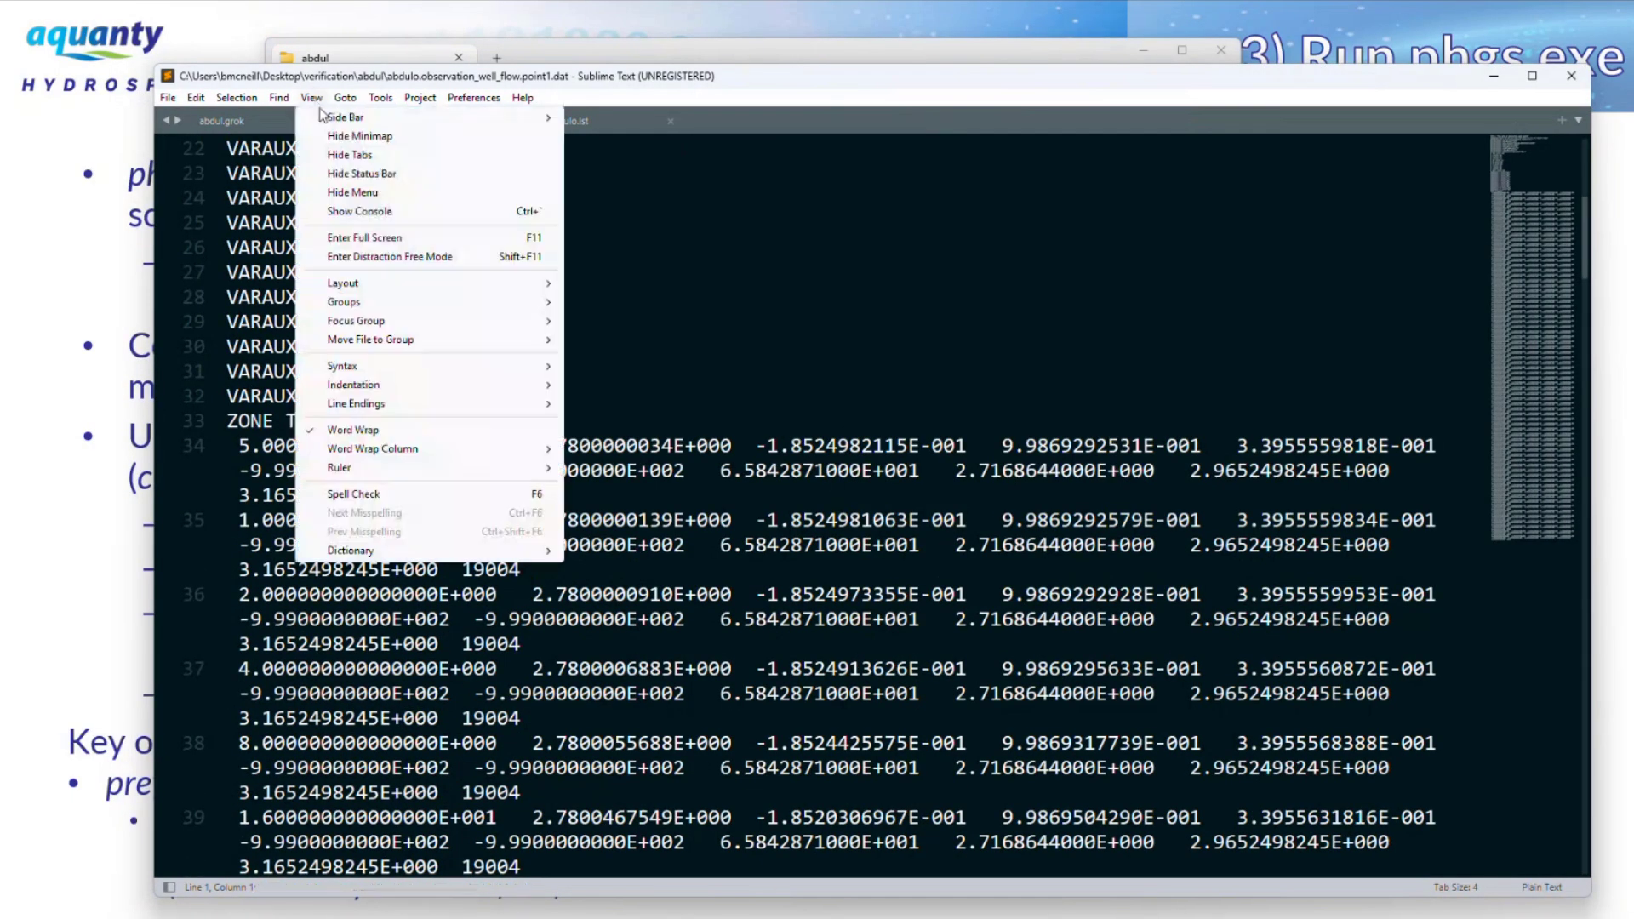
click(353, 430)
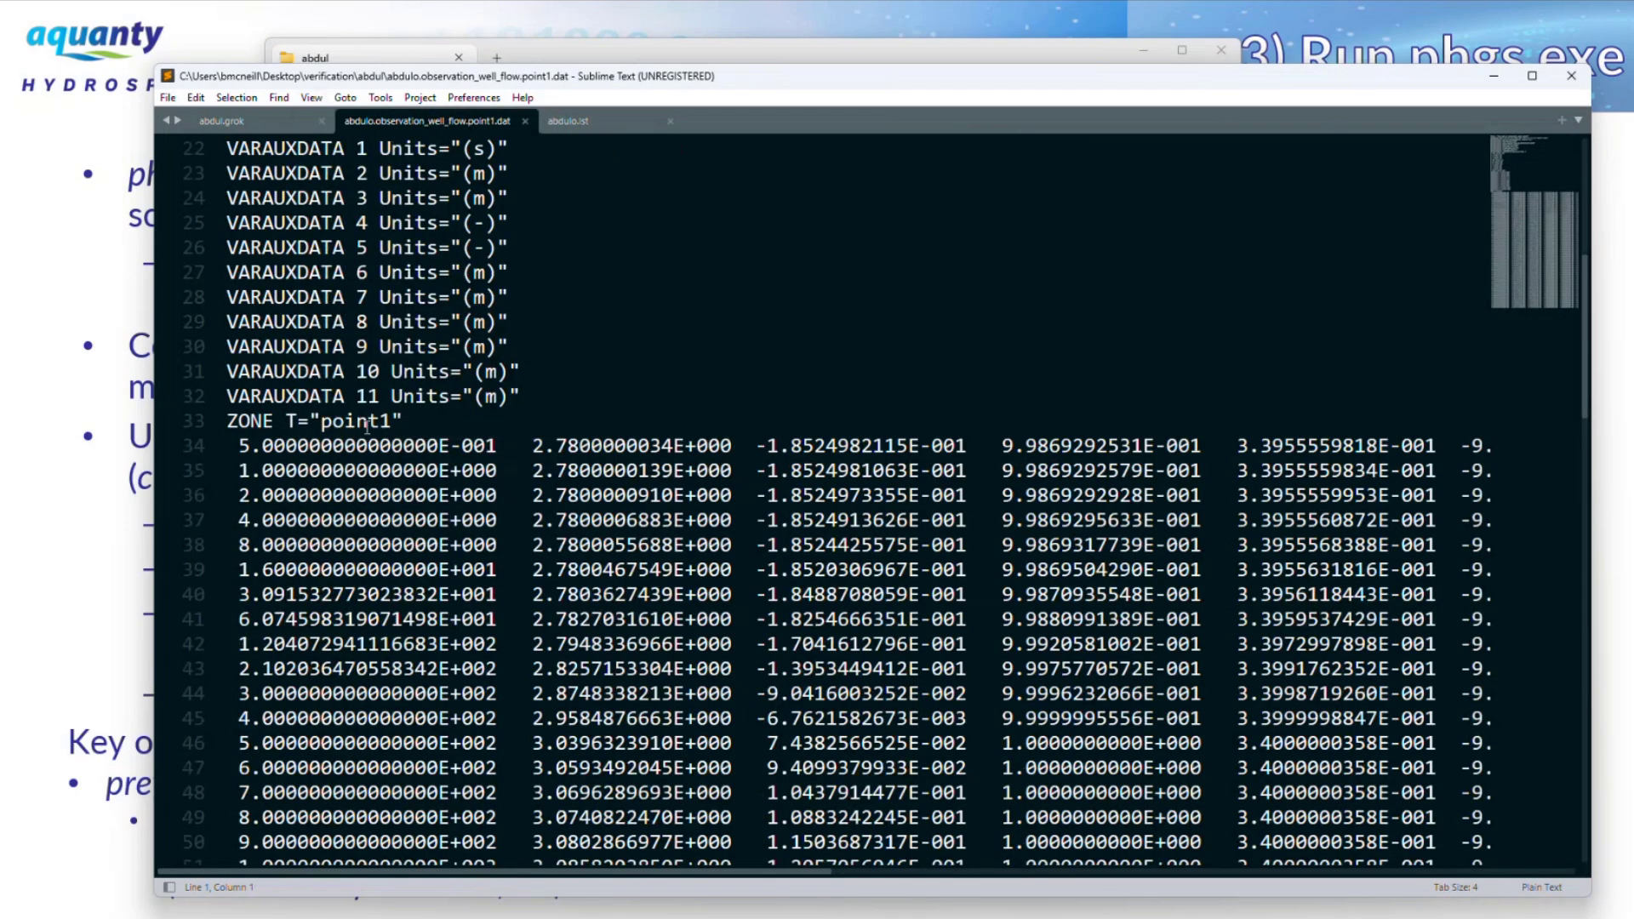
Review the first data row and the Time, H, P, S, VWC columns, then close the point1 and abdulo.lst tabs.
drag(238, 446, 1385, 448)
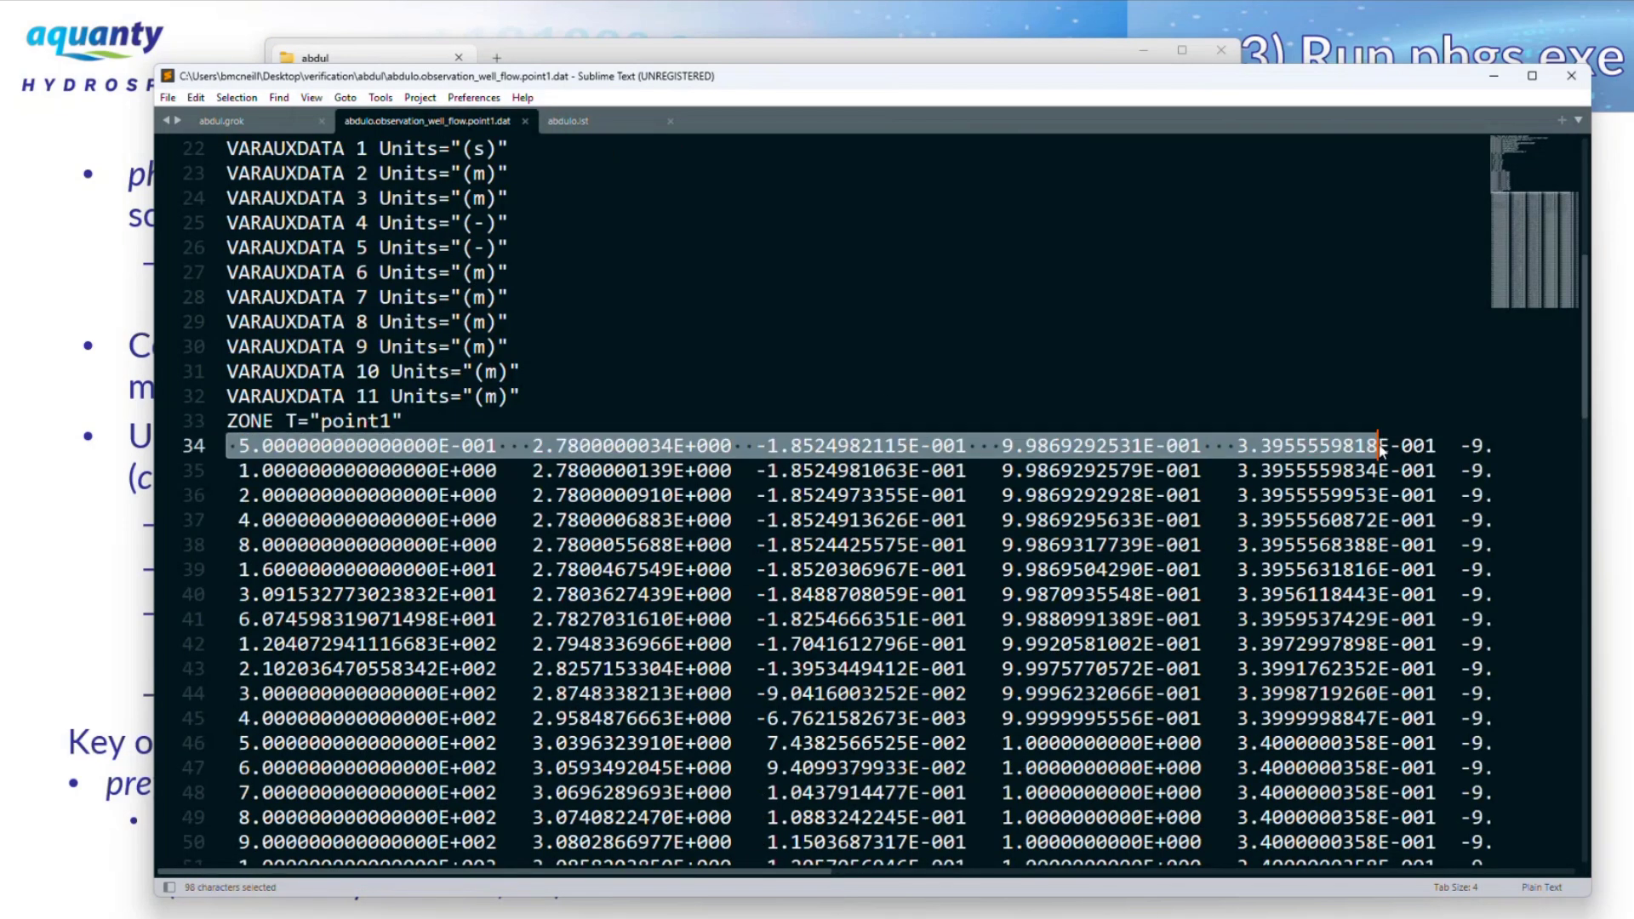
scroll(859, 406, up, 7)
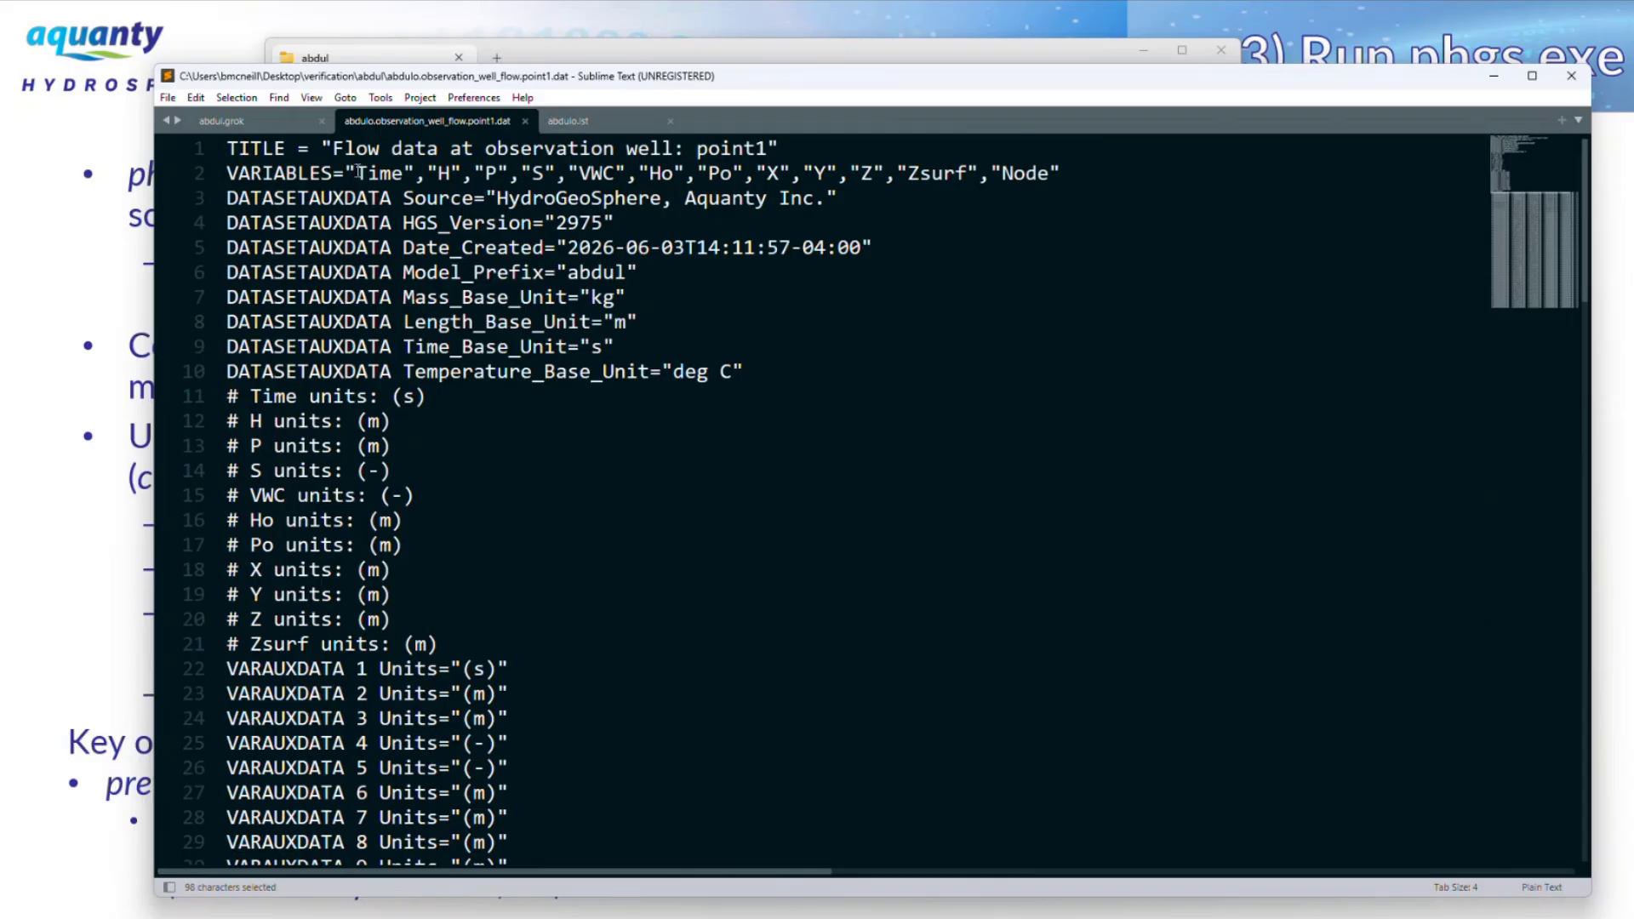
drag(359, 173, 624, 174)
click(843, 199)
click(526, 121)
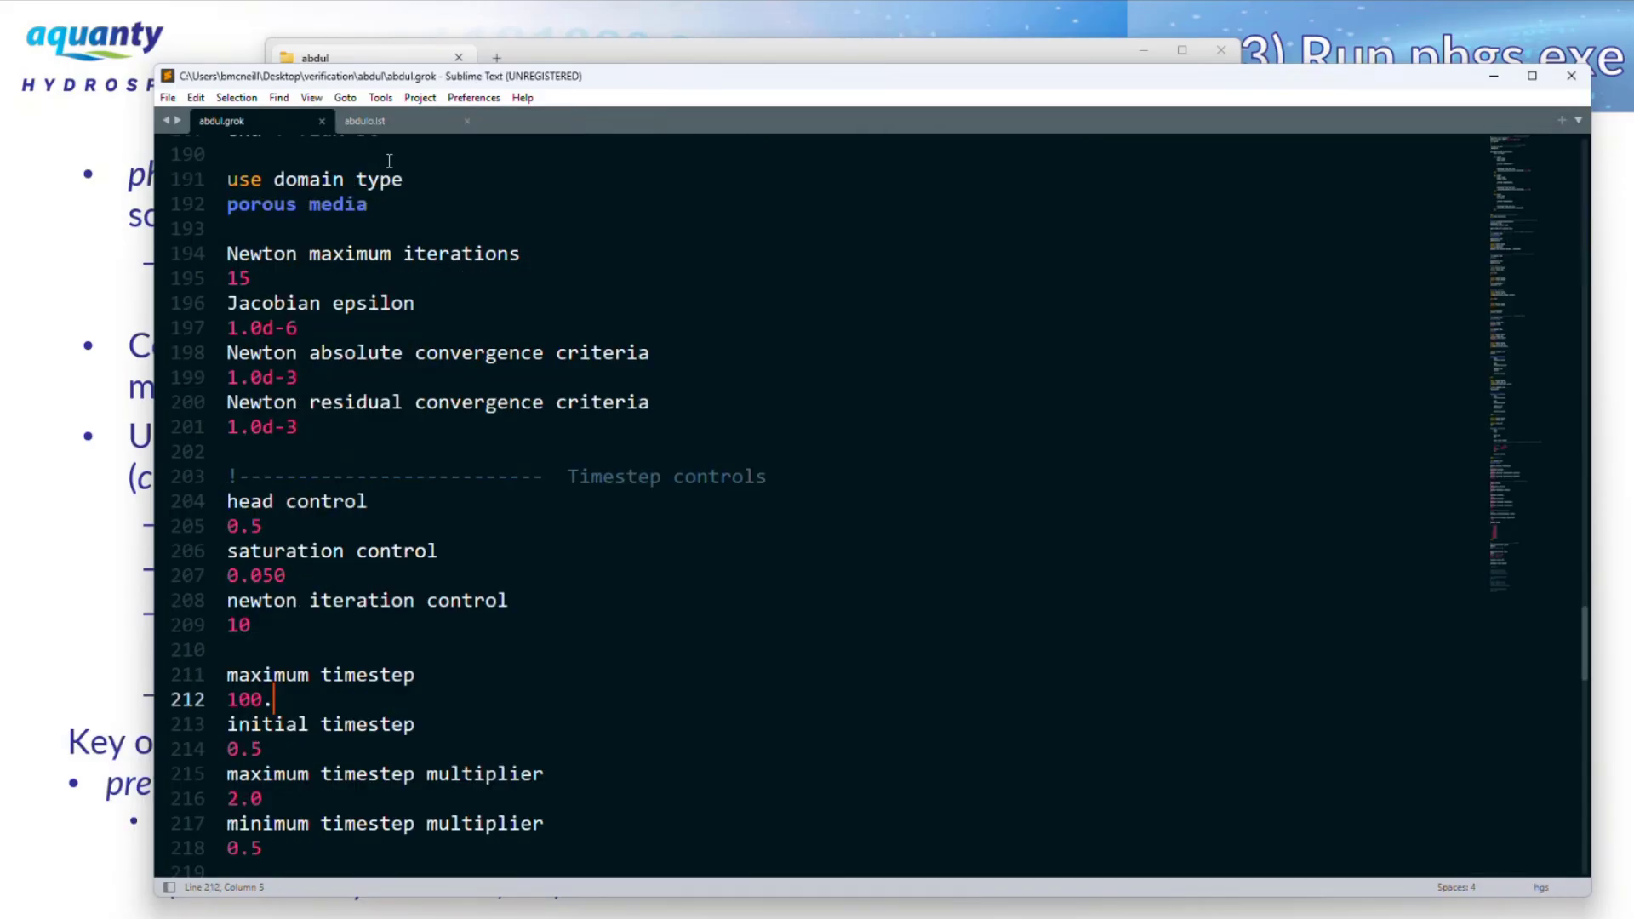
click(466, 121)
drag(152, 148, 630, 166)
click(368, 63)
scroll(599, 310, up, 5)
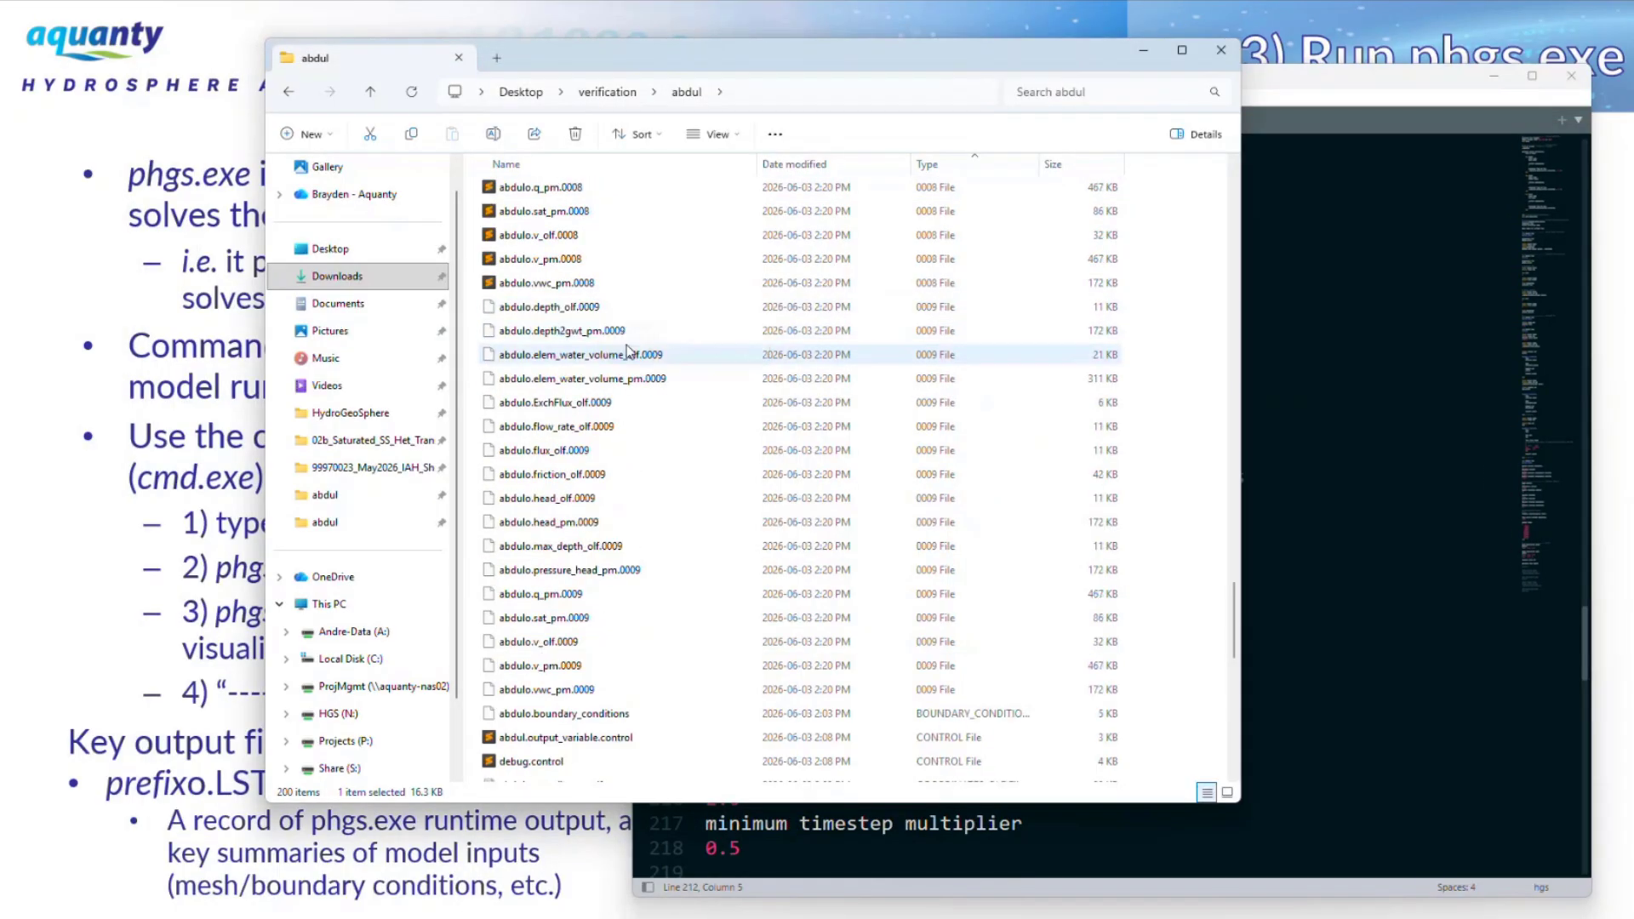
Advance the slideshow from Run phgs.exe through Run hsplot.exe to the Visualize results slide.
click(246, 657)
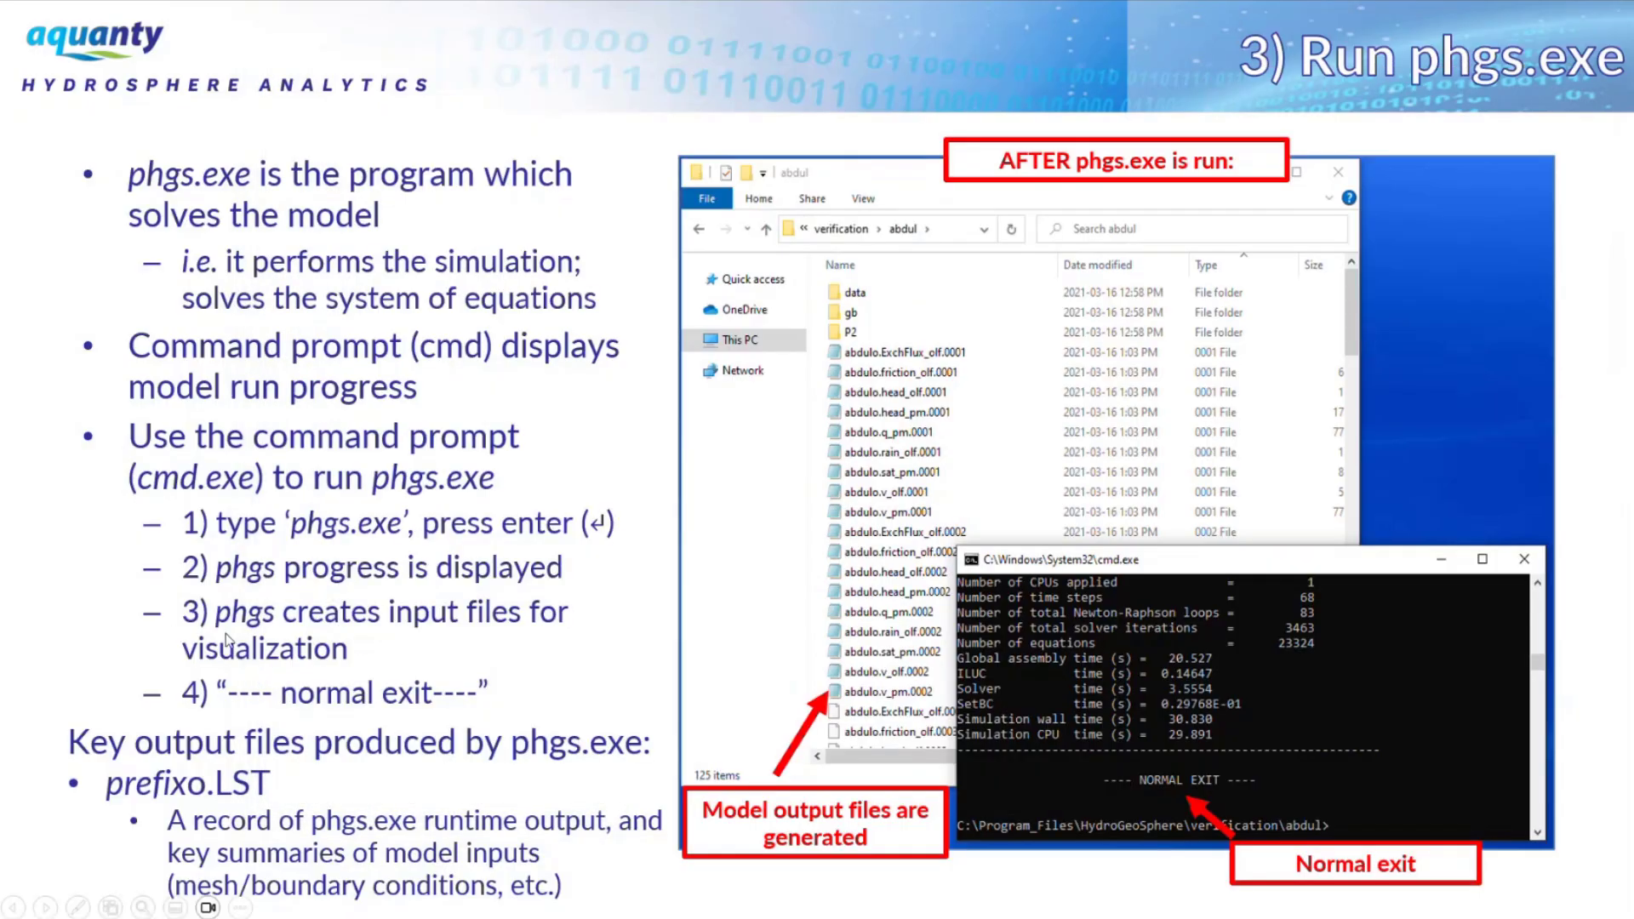
click(227, 637)
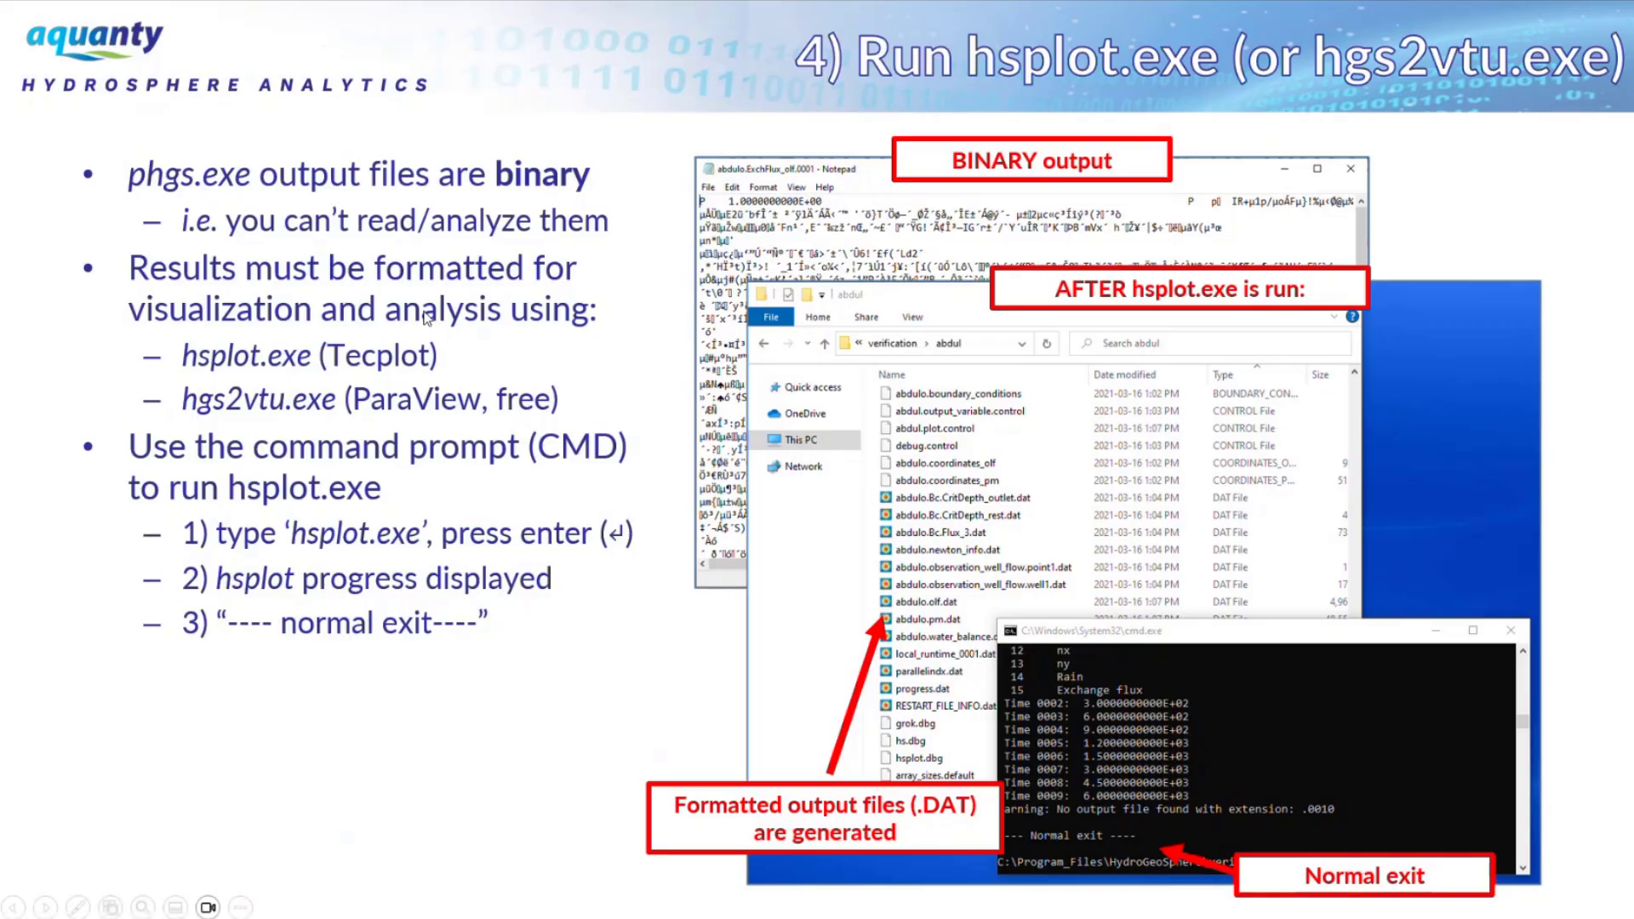
click(704, 385)
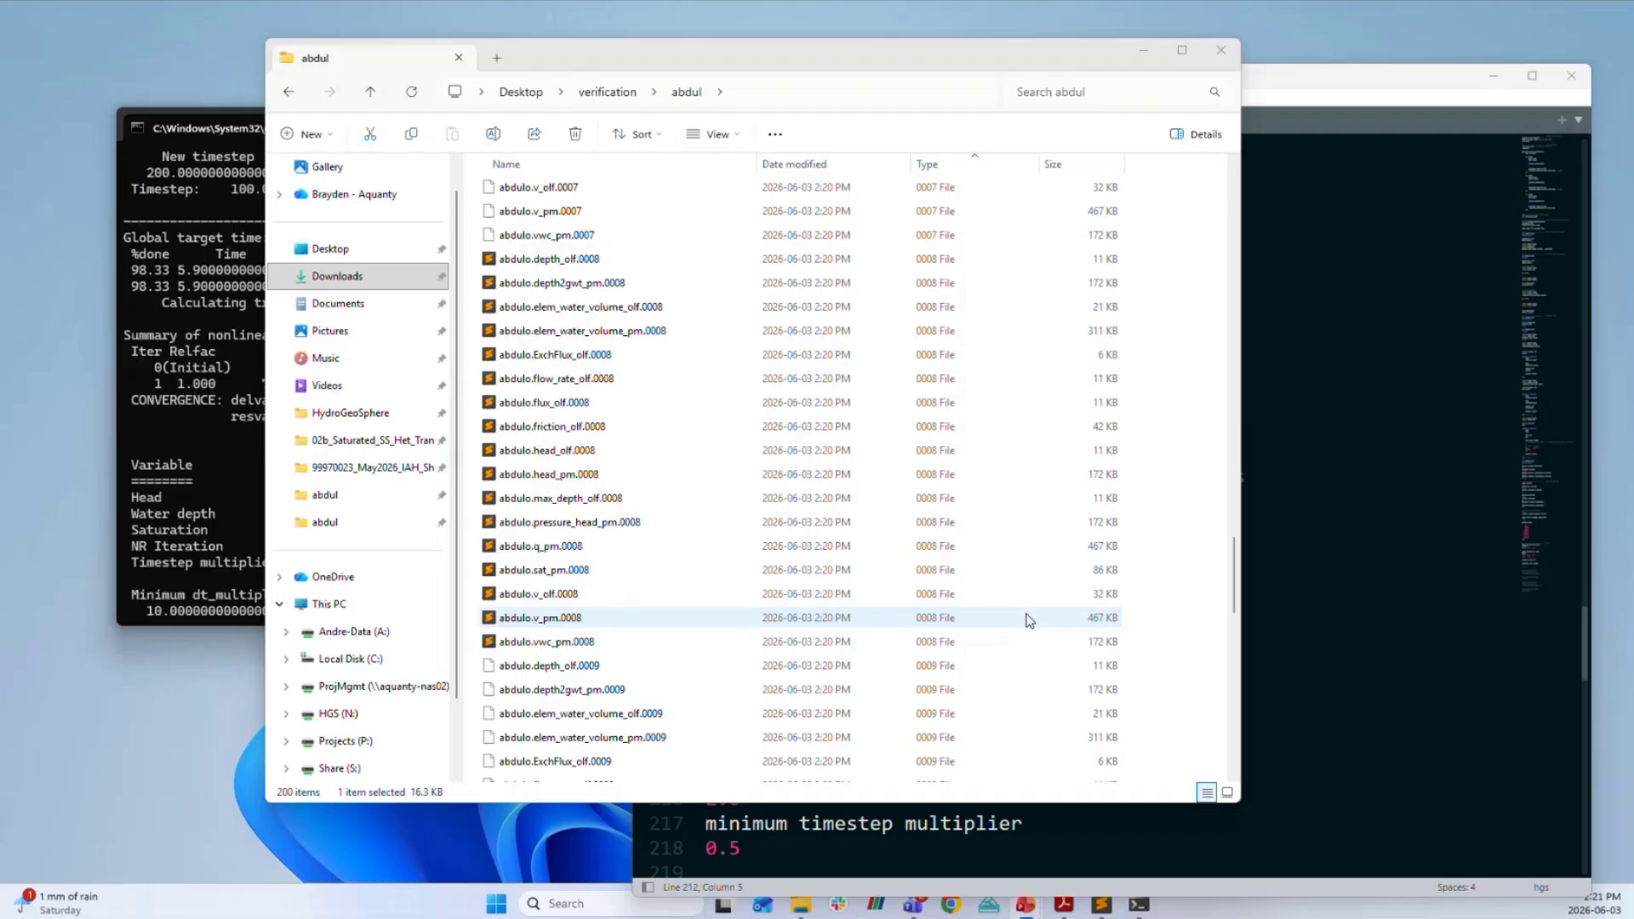
Run hgs2vtu in the abdul folder's command window to write VTU files for all nine output times.
key(alt+Tab)
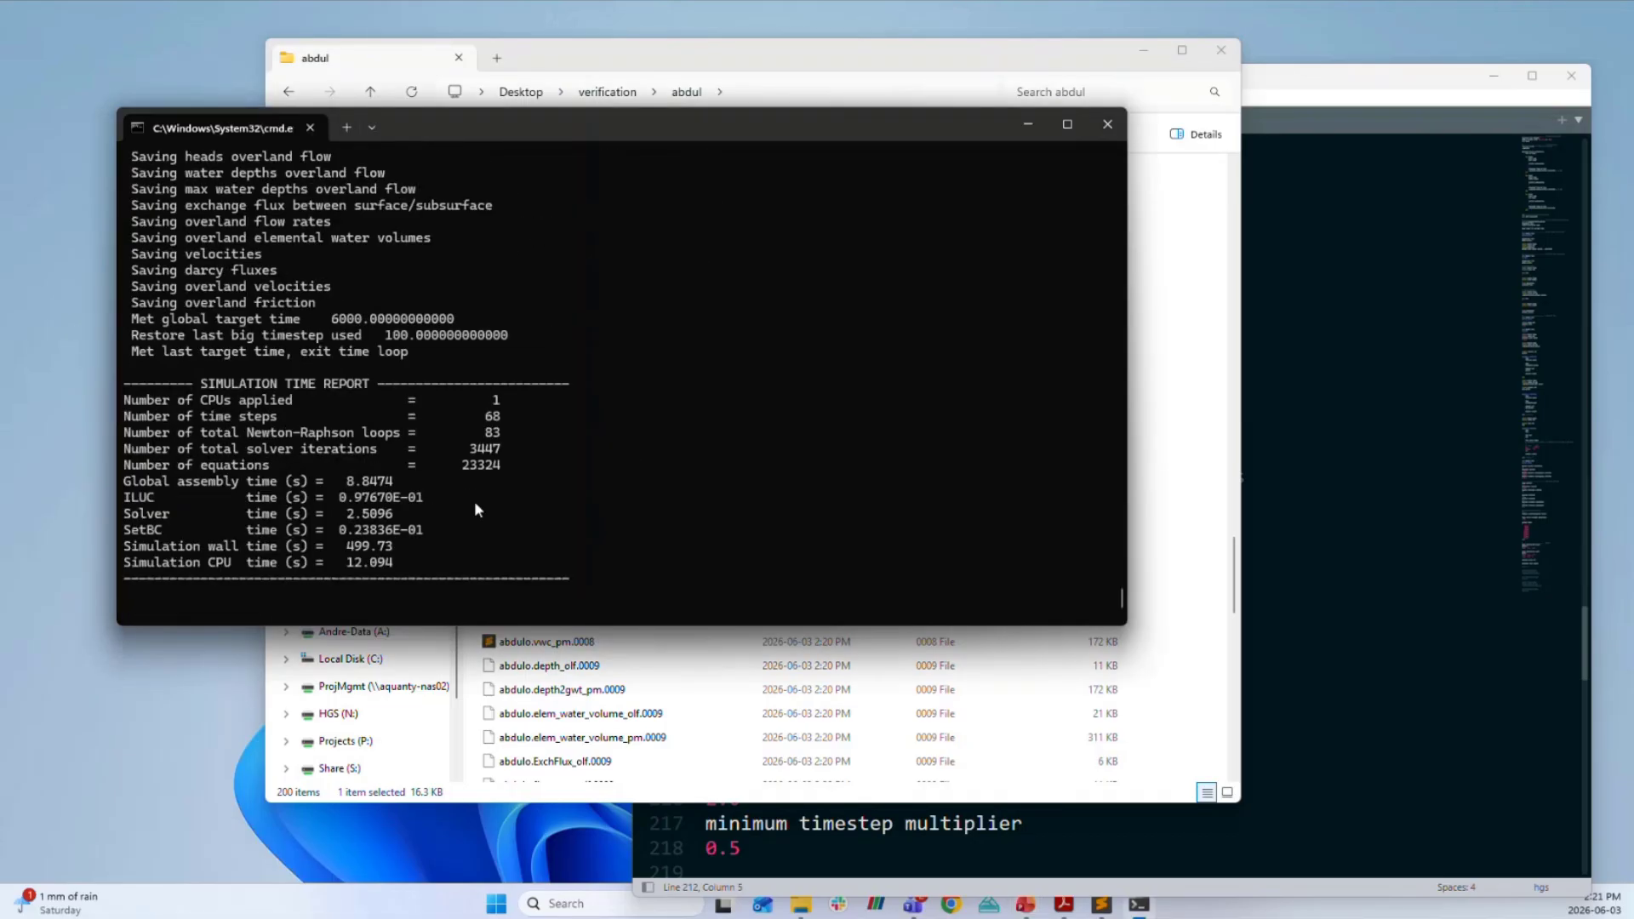
drag(579, 125, 1299, 194)
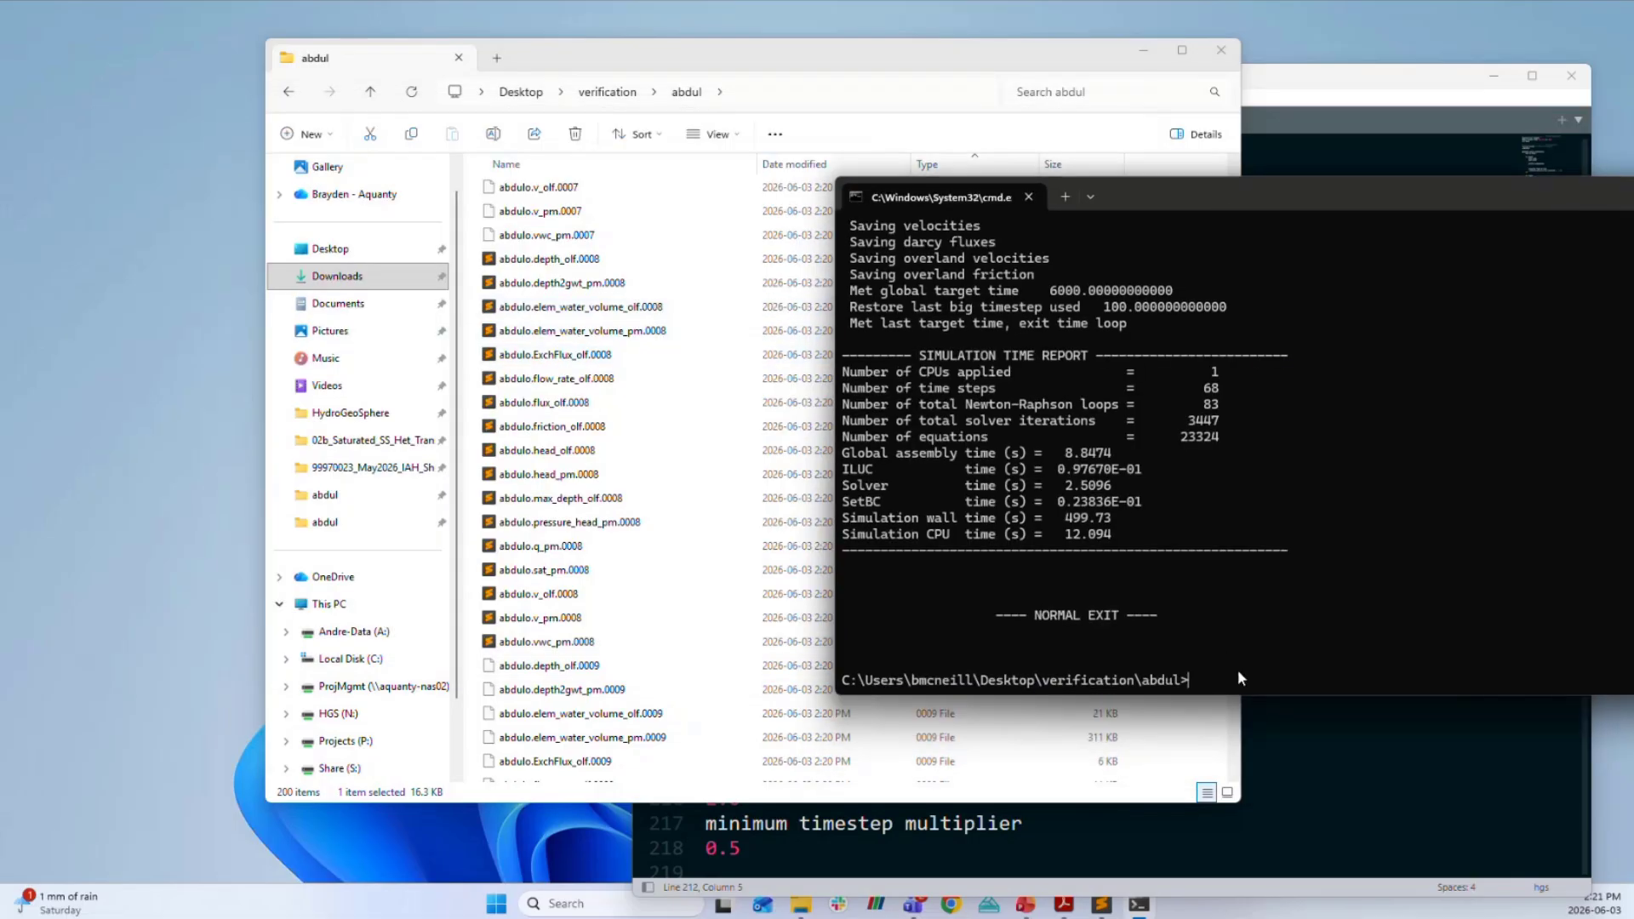
text(hgs2vtu)
key(Return)
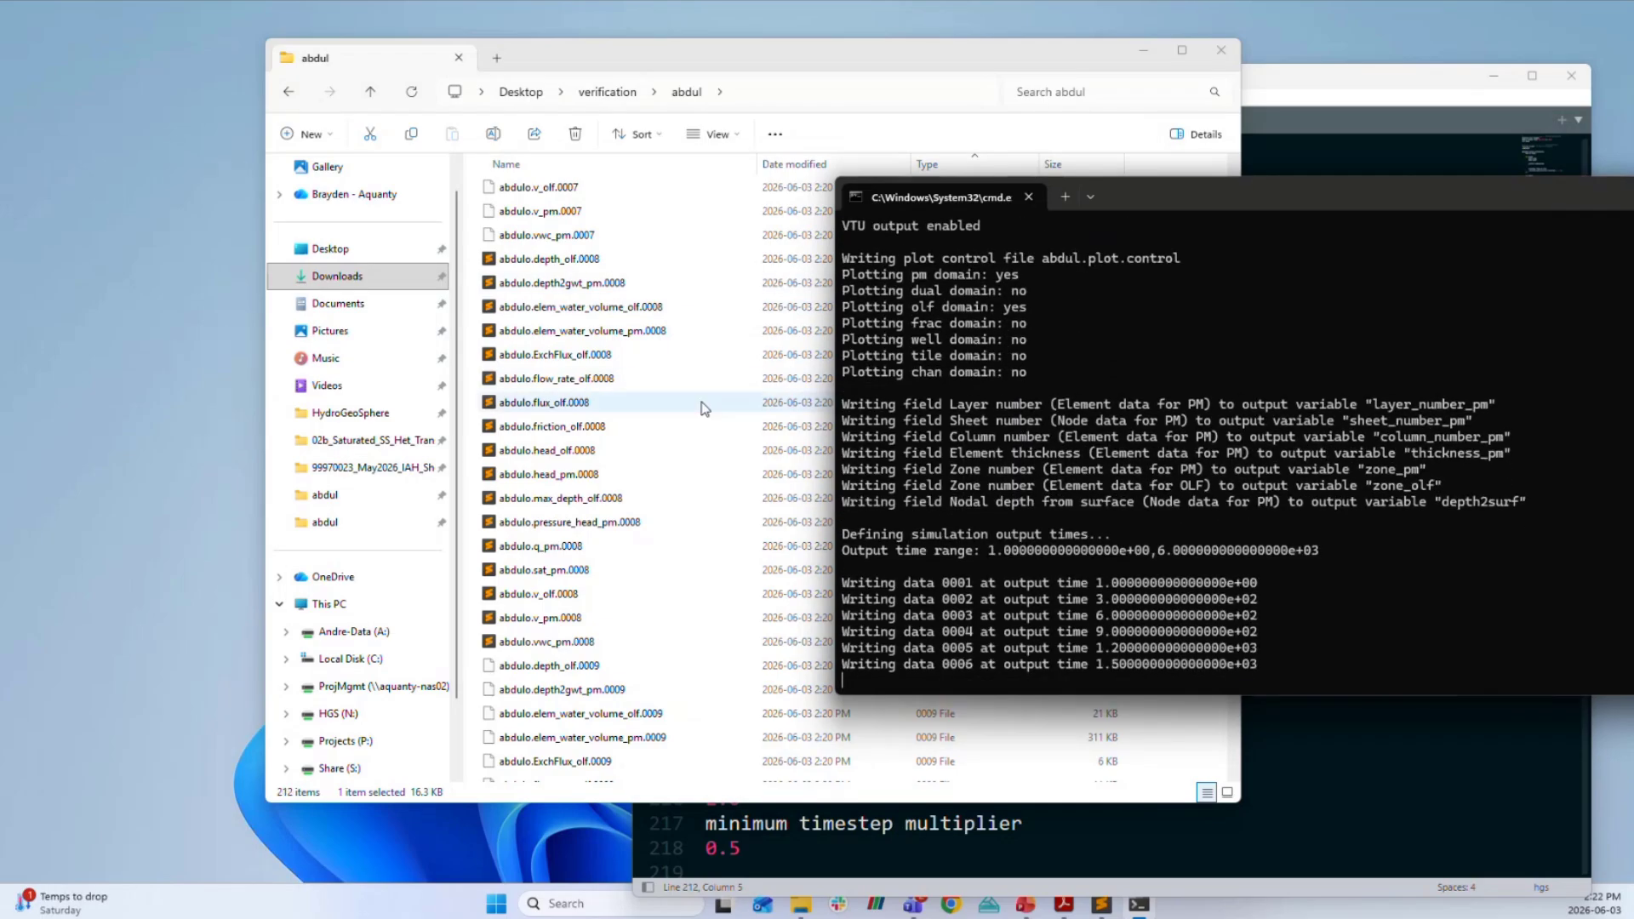
scroll(553, 266, up, 6)
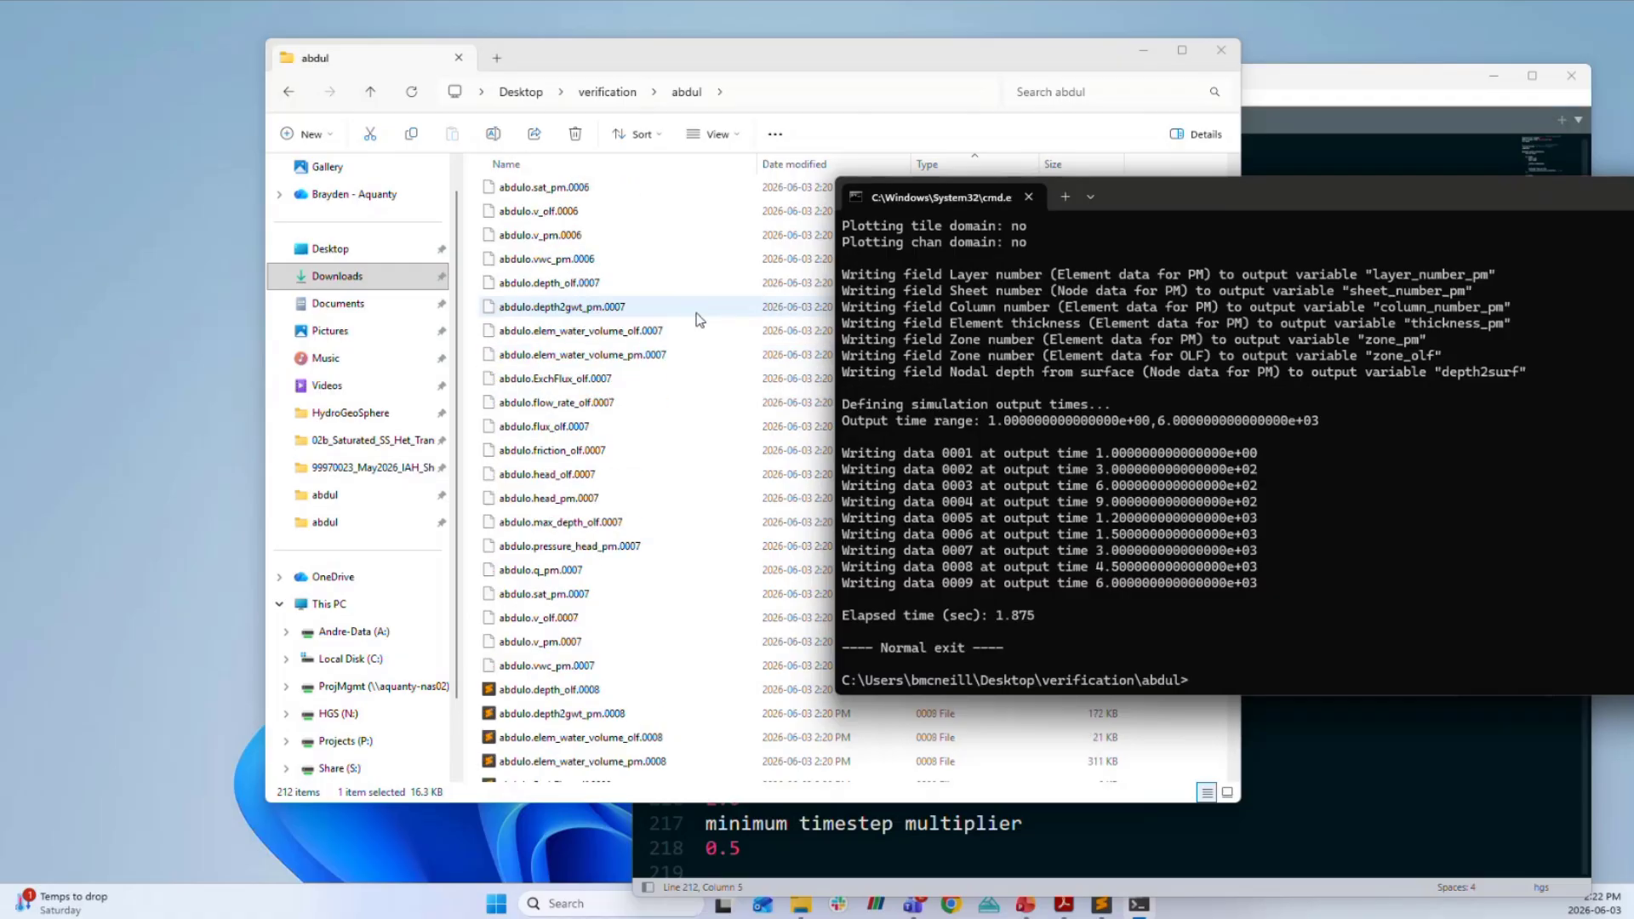
scroll(613, 426, down, 10)
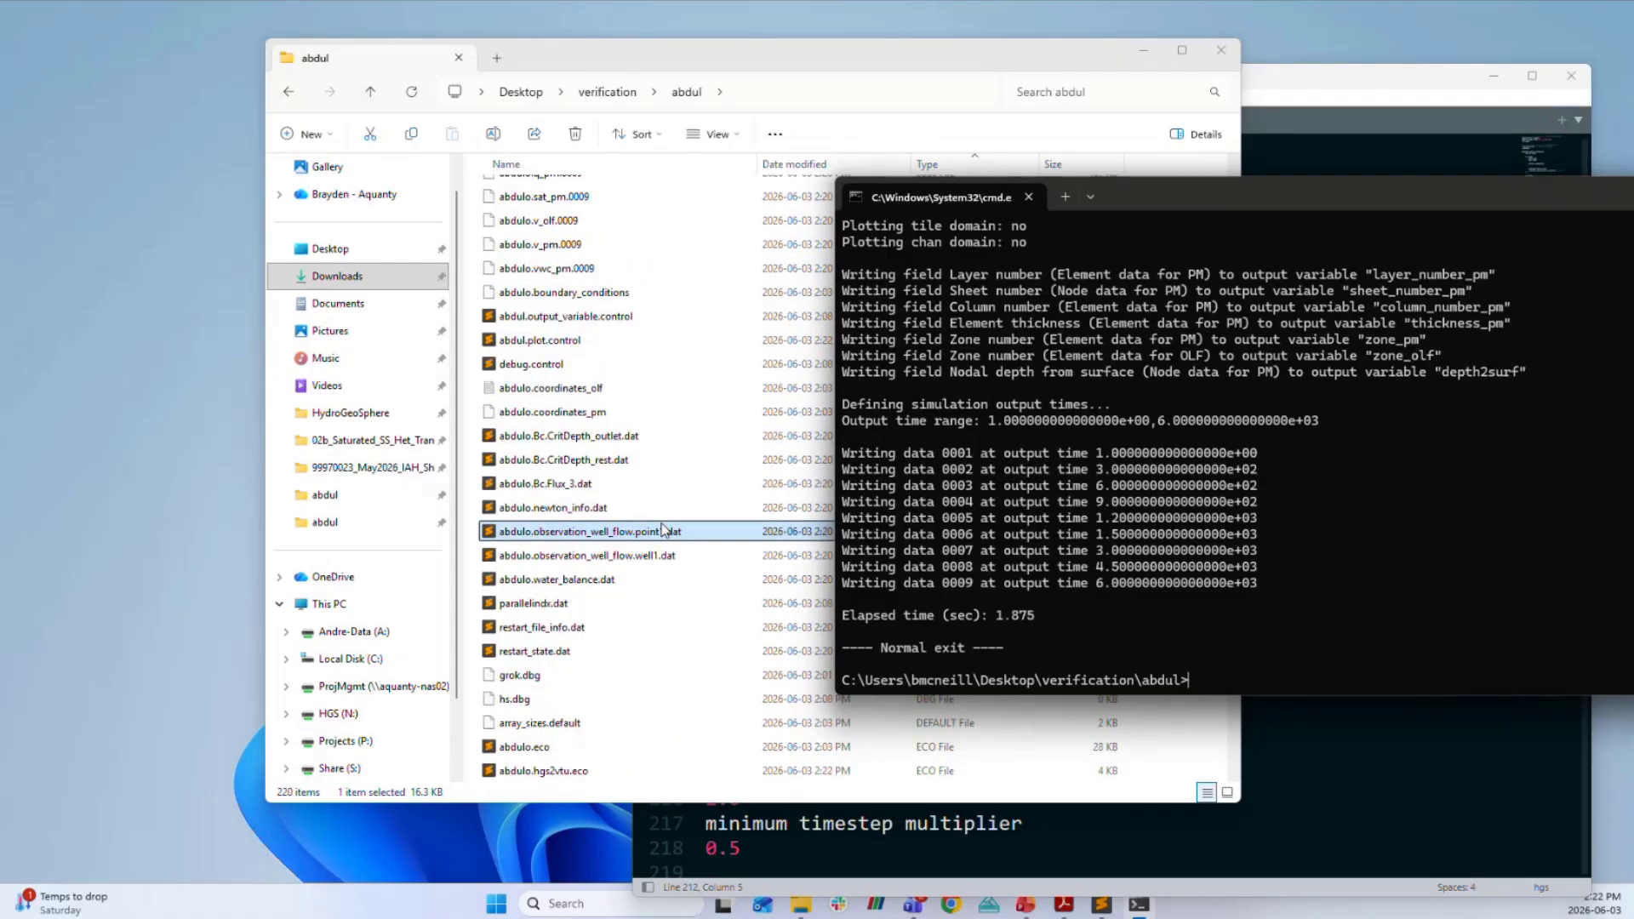
Select the 18 abdulo olf and pm .vtu files (.0001–.0009) and launch ParaView.
click(613, 366)
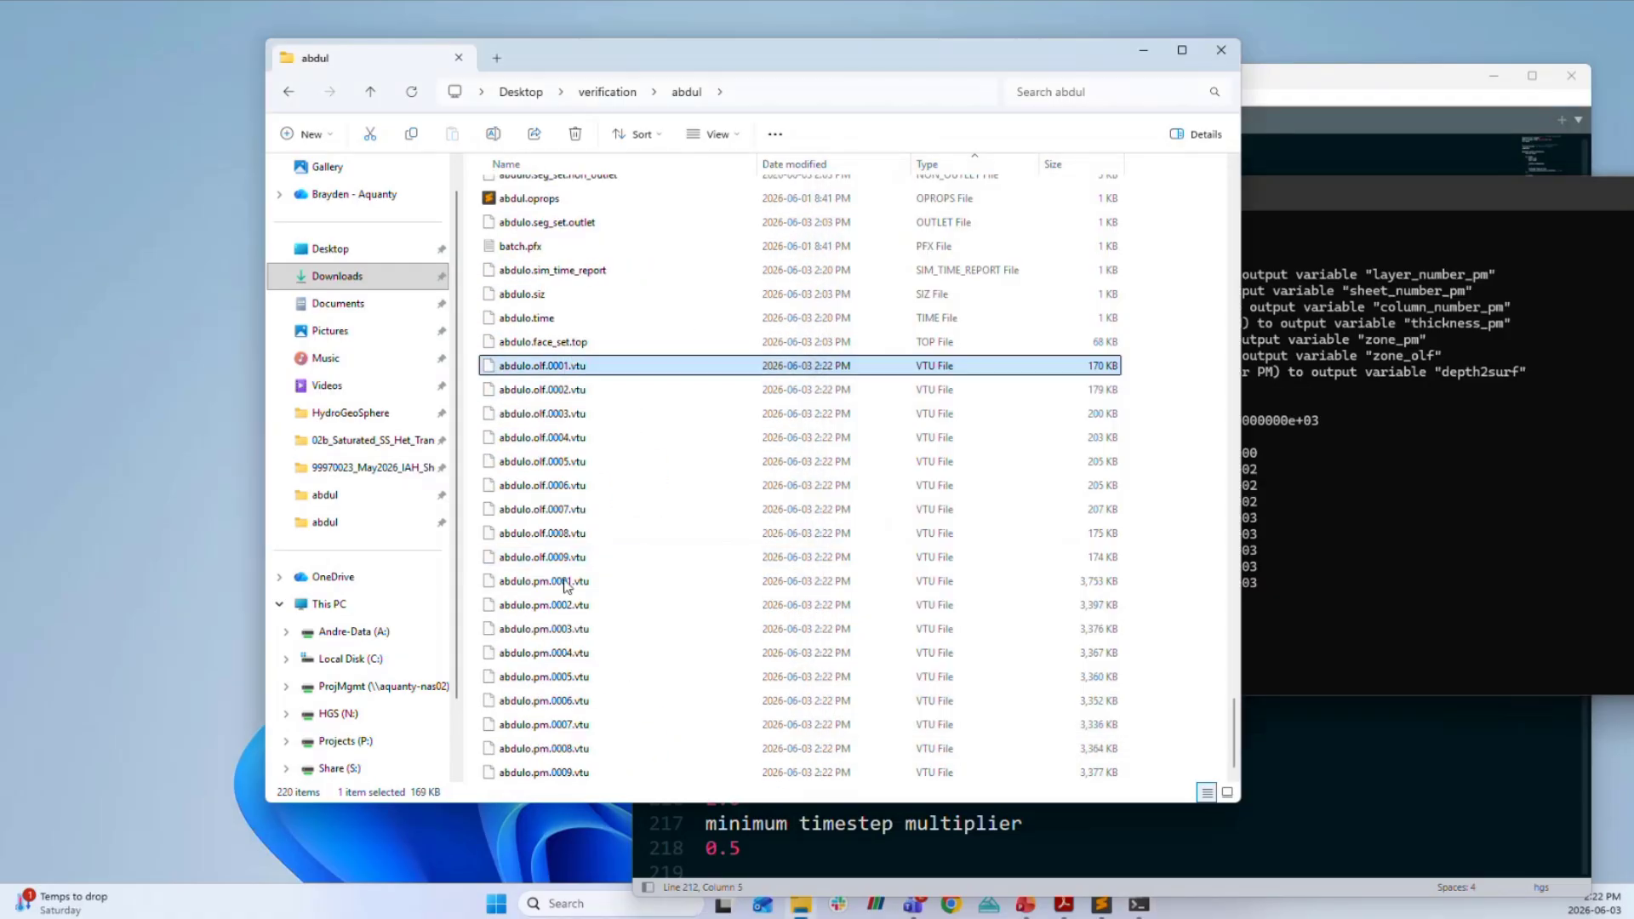
shift+click(569, 555)
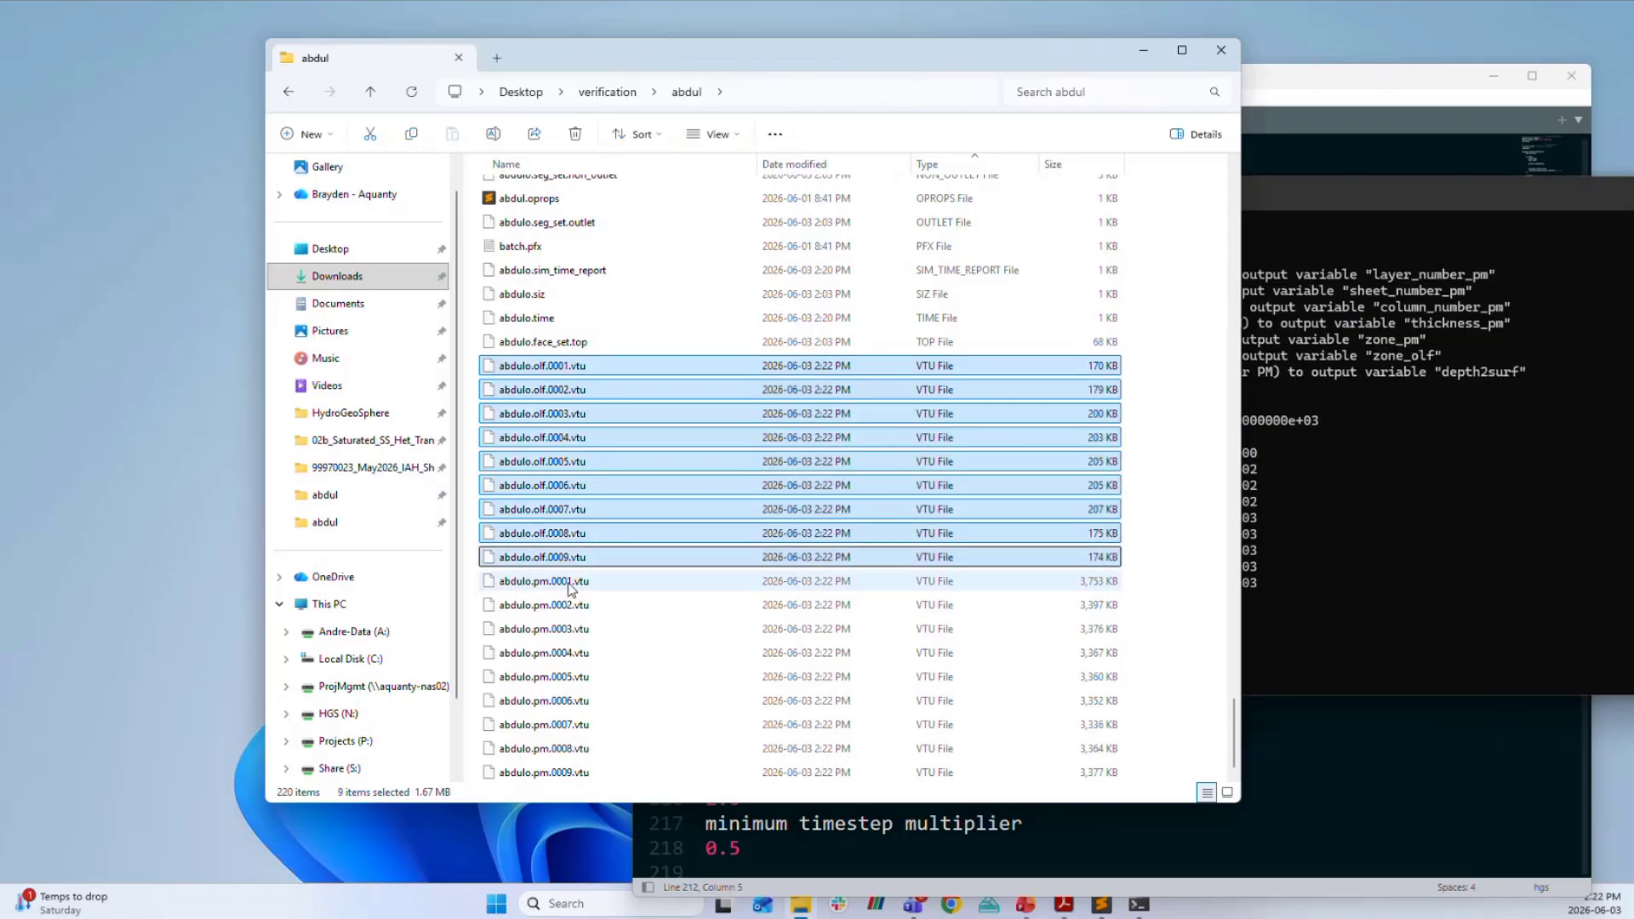
click(545, 368)
shift+click(572, 557)
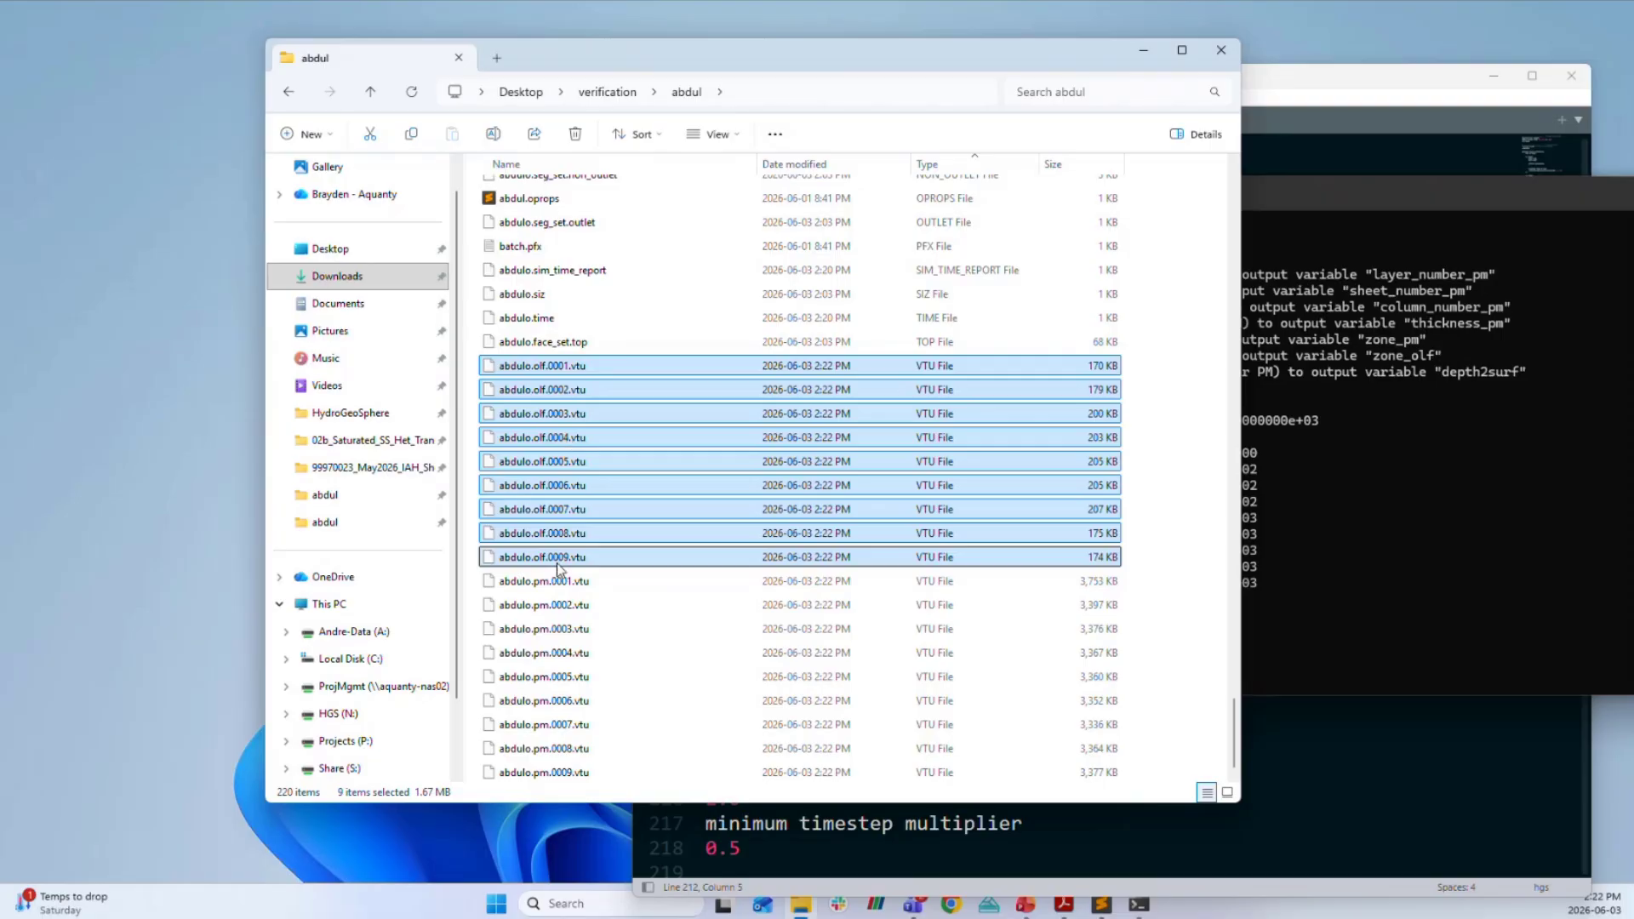
click(549, 367)
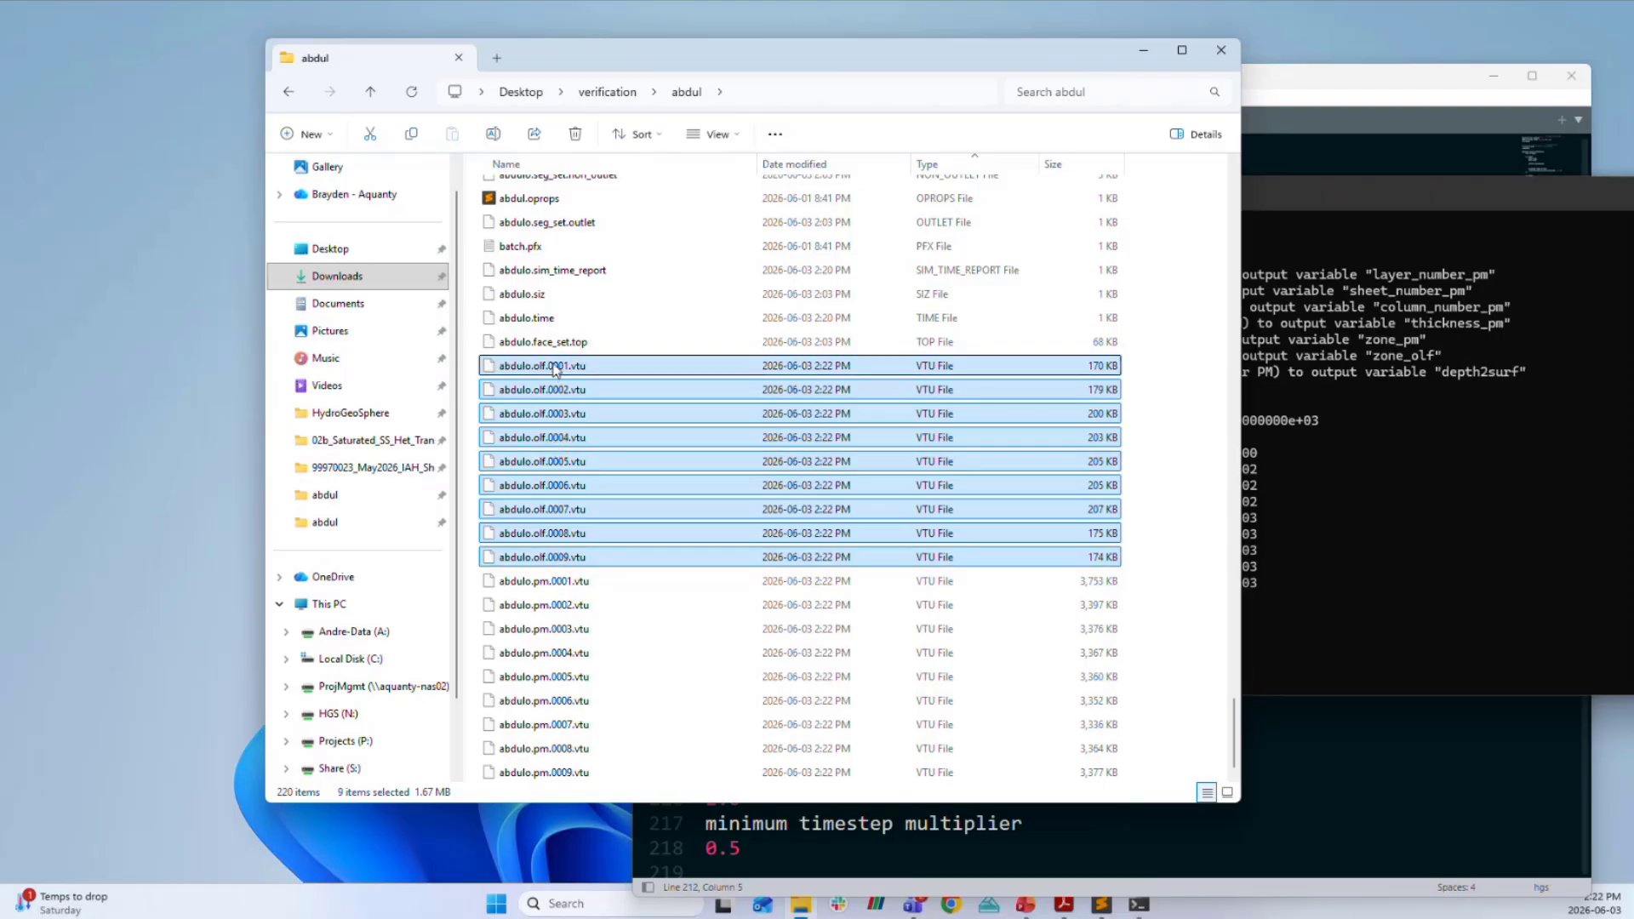
shift+click(564, 556)
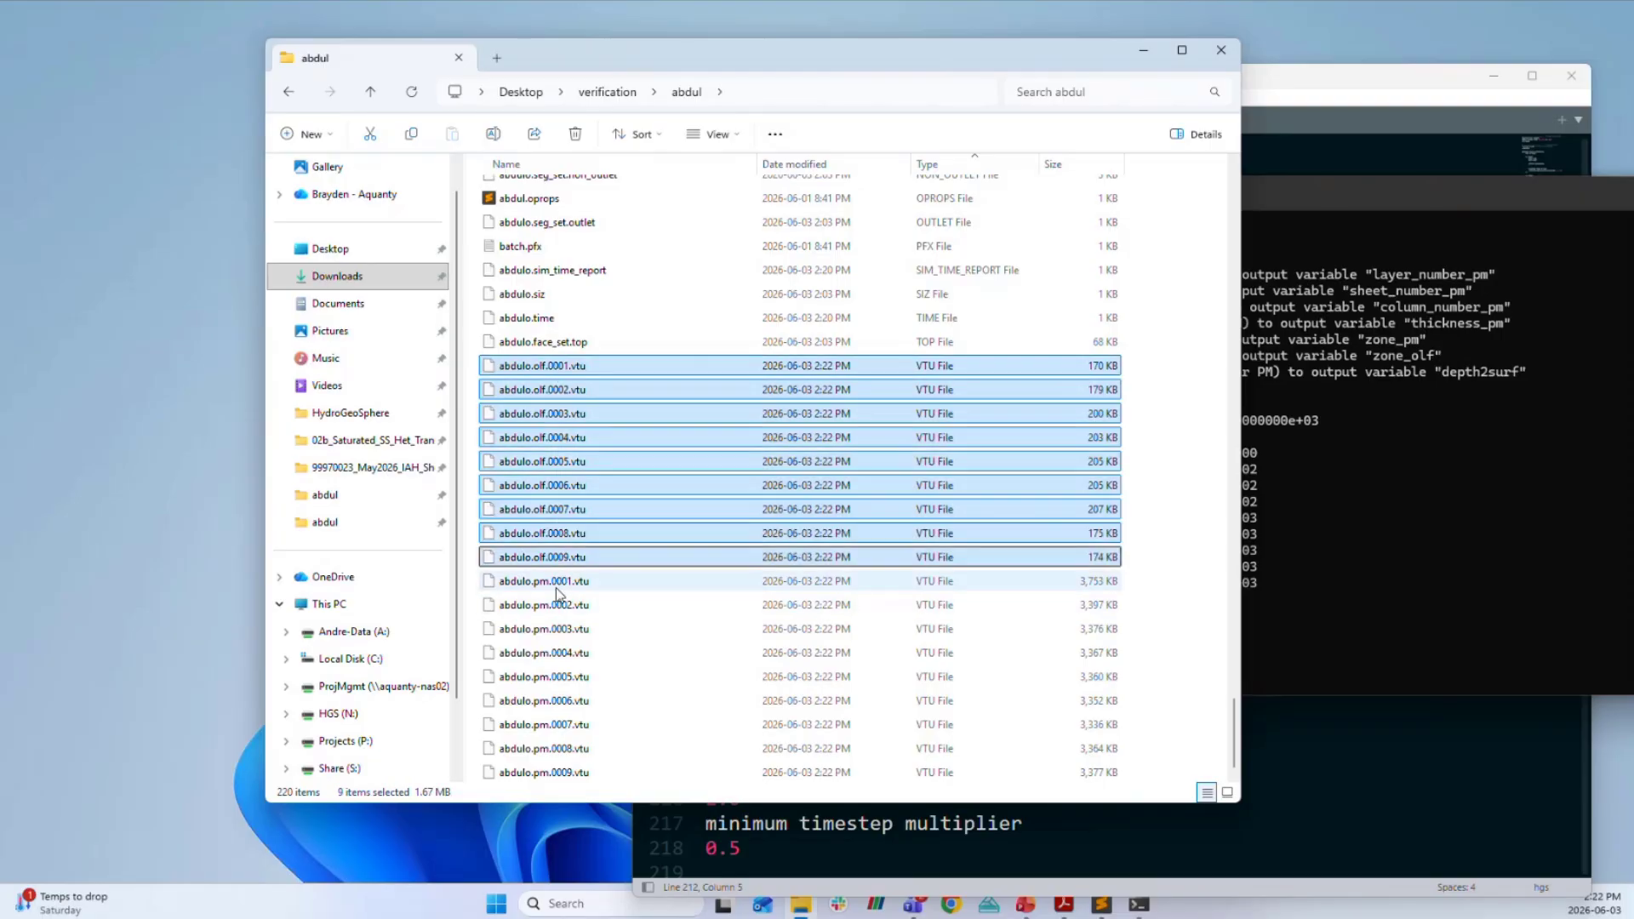
click(558, 586)
shift+click(575, 772)
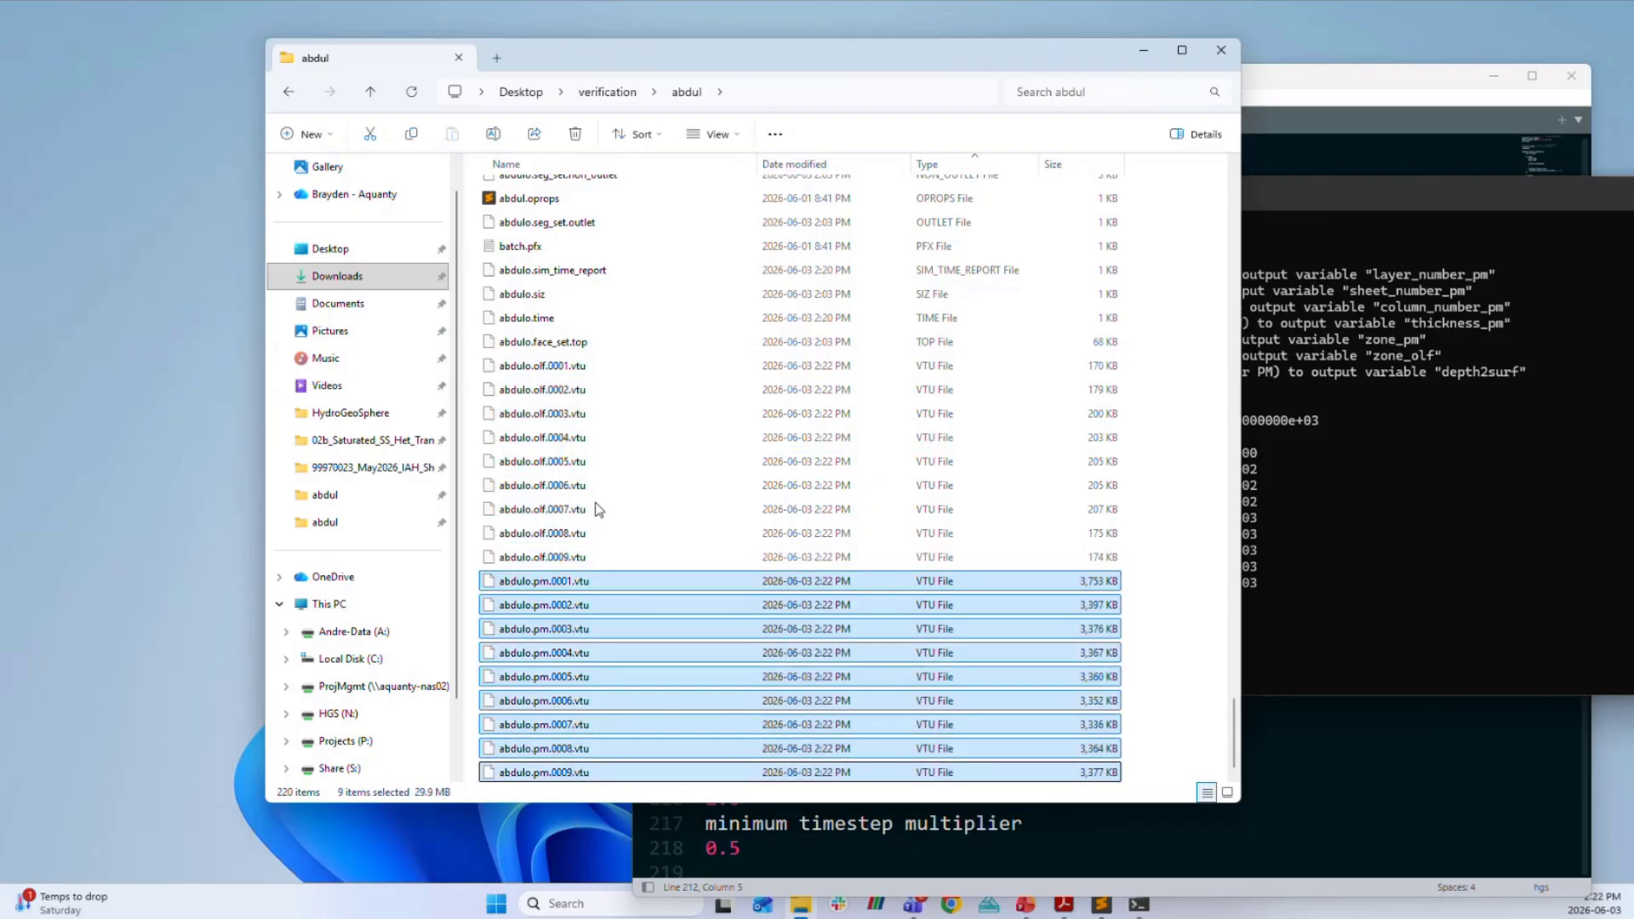
click(570, 366)
shift+click(581, 772)
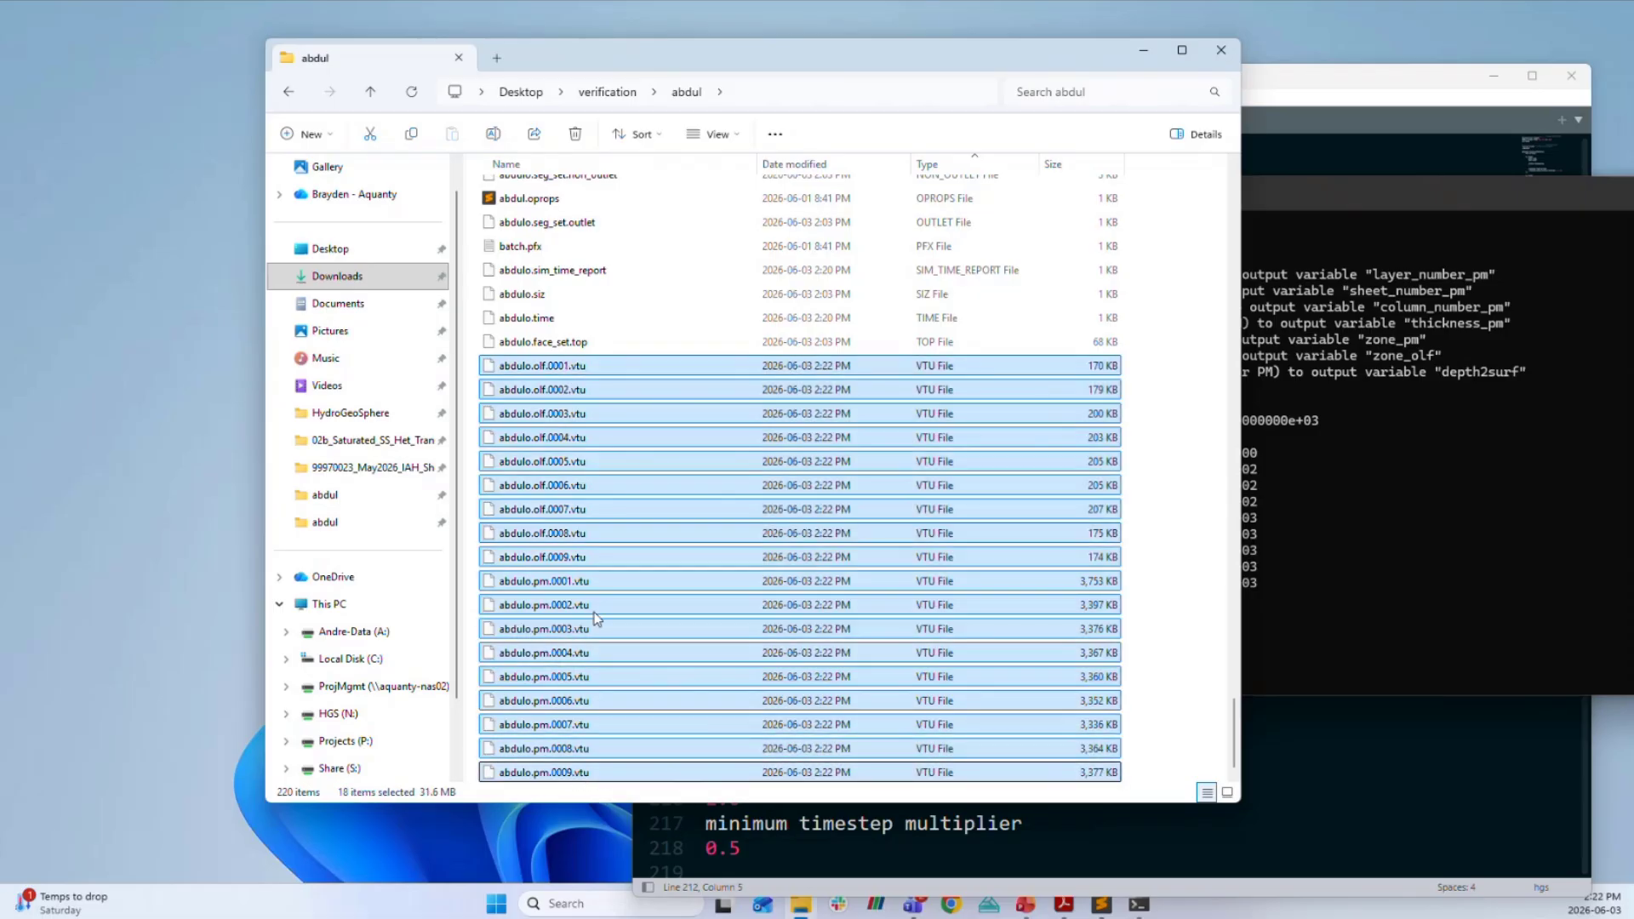
click(878, 906)
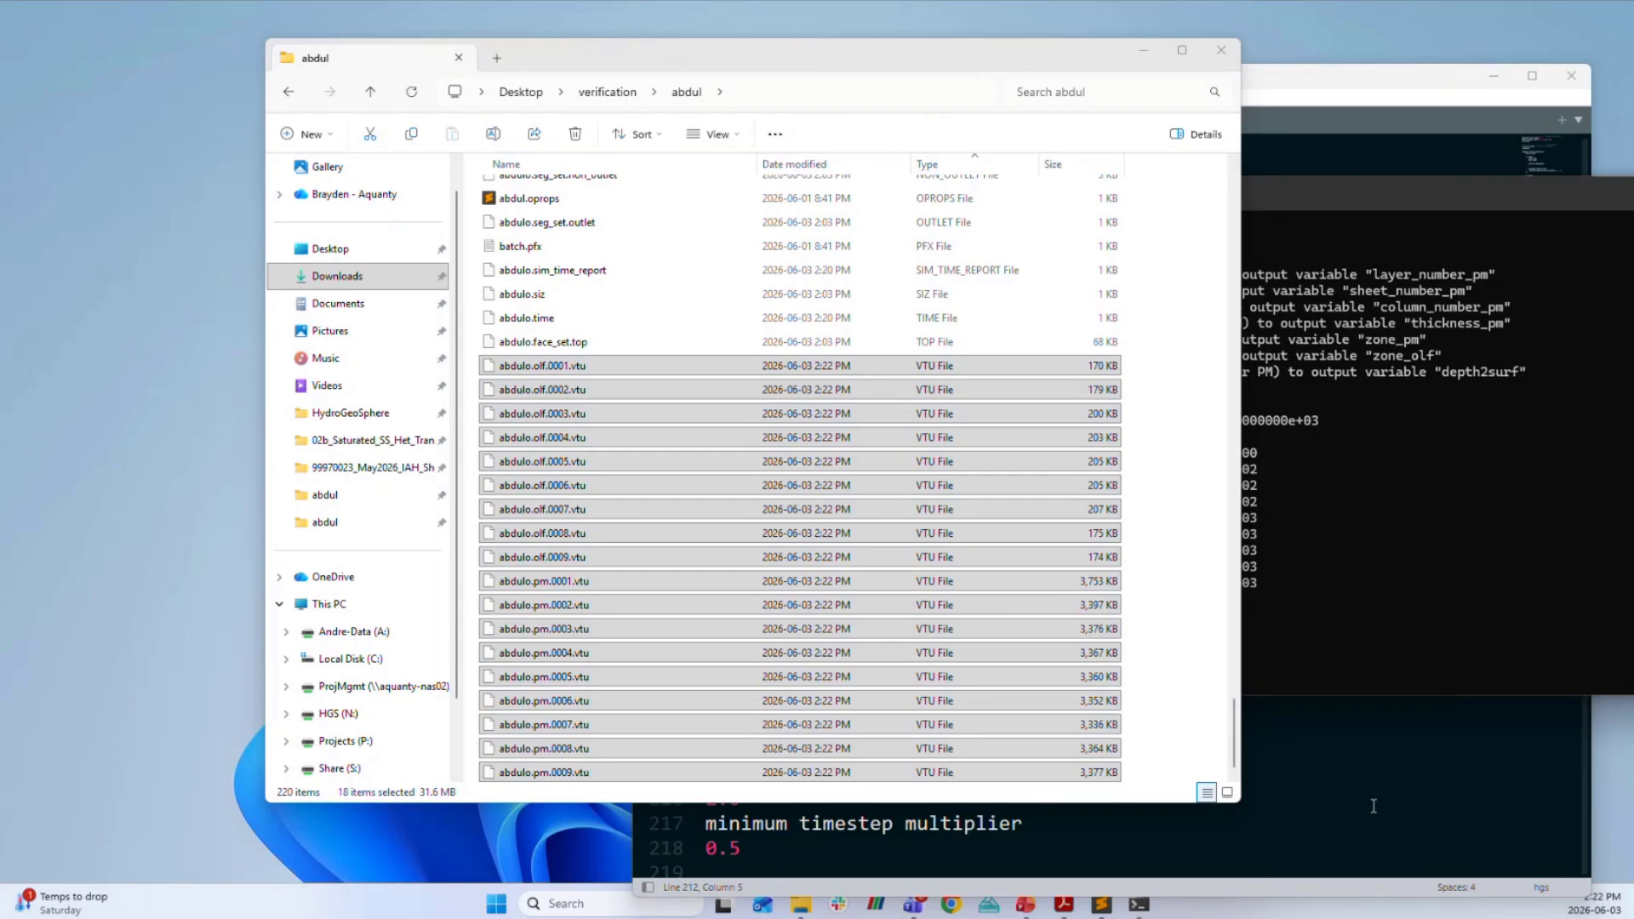
click(1399, 759)
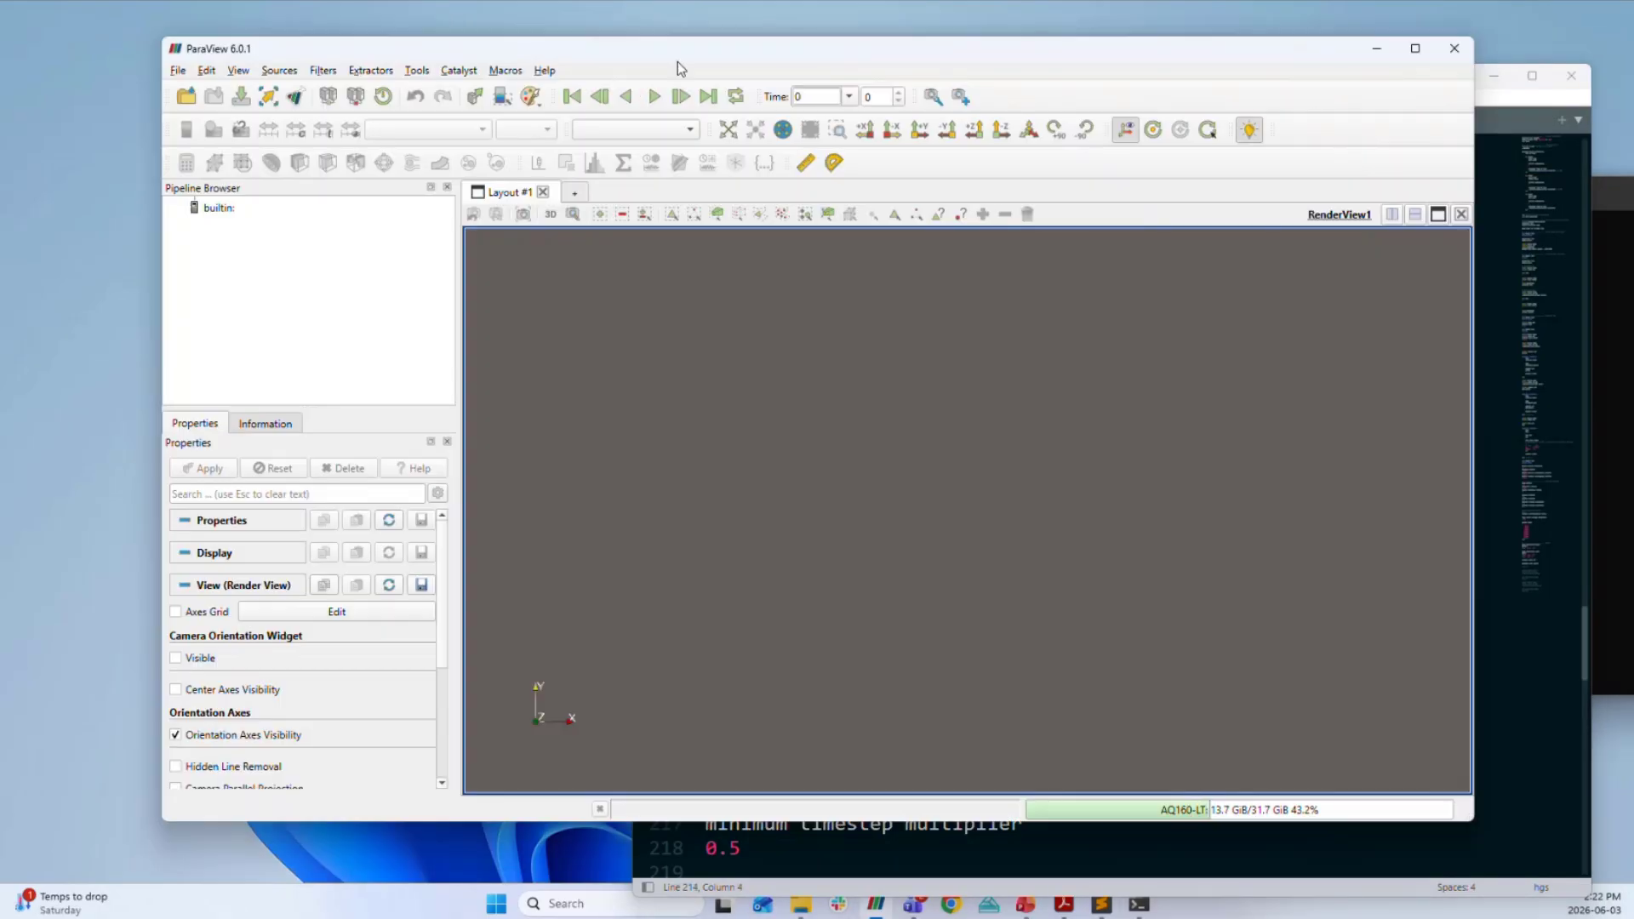
Place ParaView beside the abdul folder and drag abdulo.pm.0001–0009.vtu into the Pipeline Browser.
drag(677, 61, 595, 56)
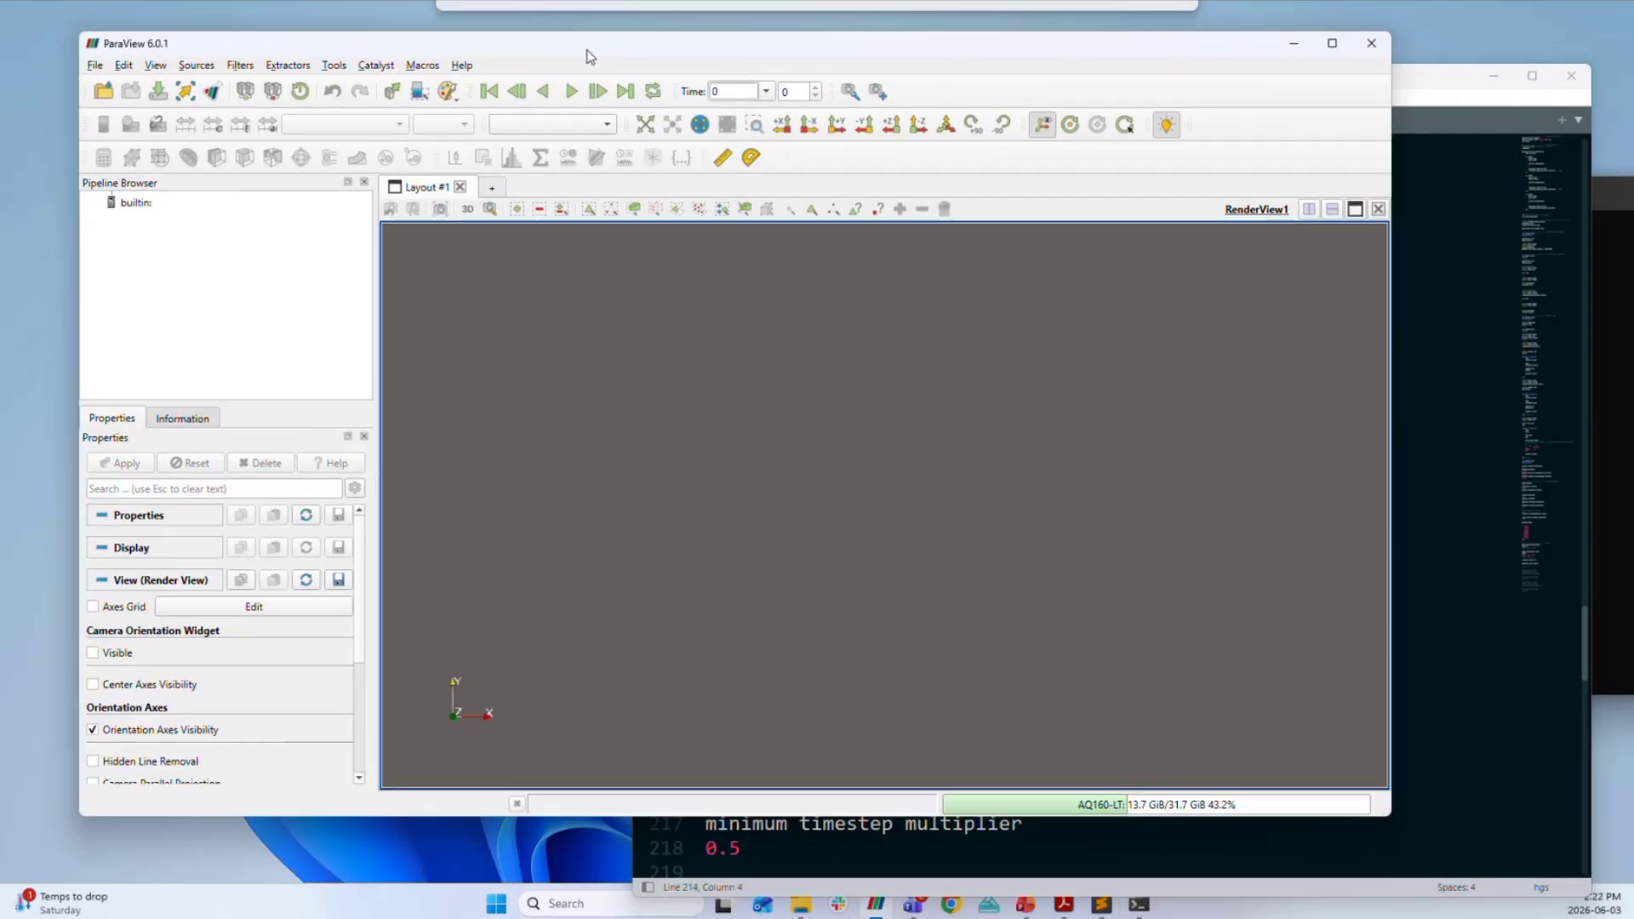
click(813, 903)
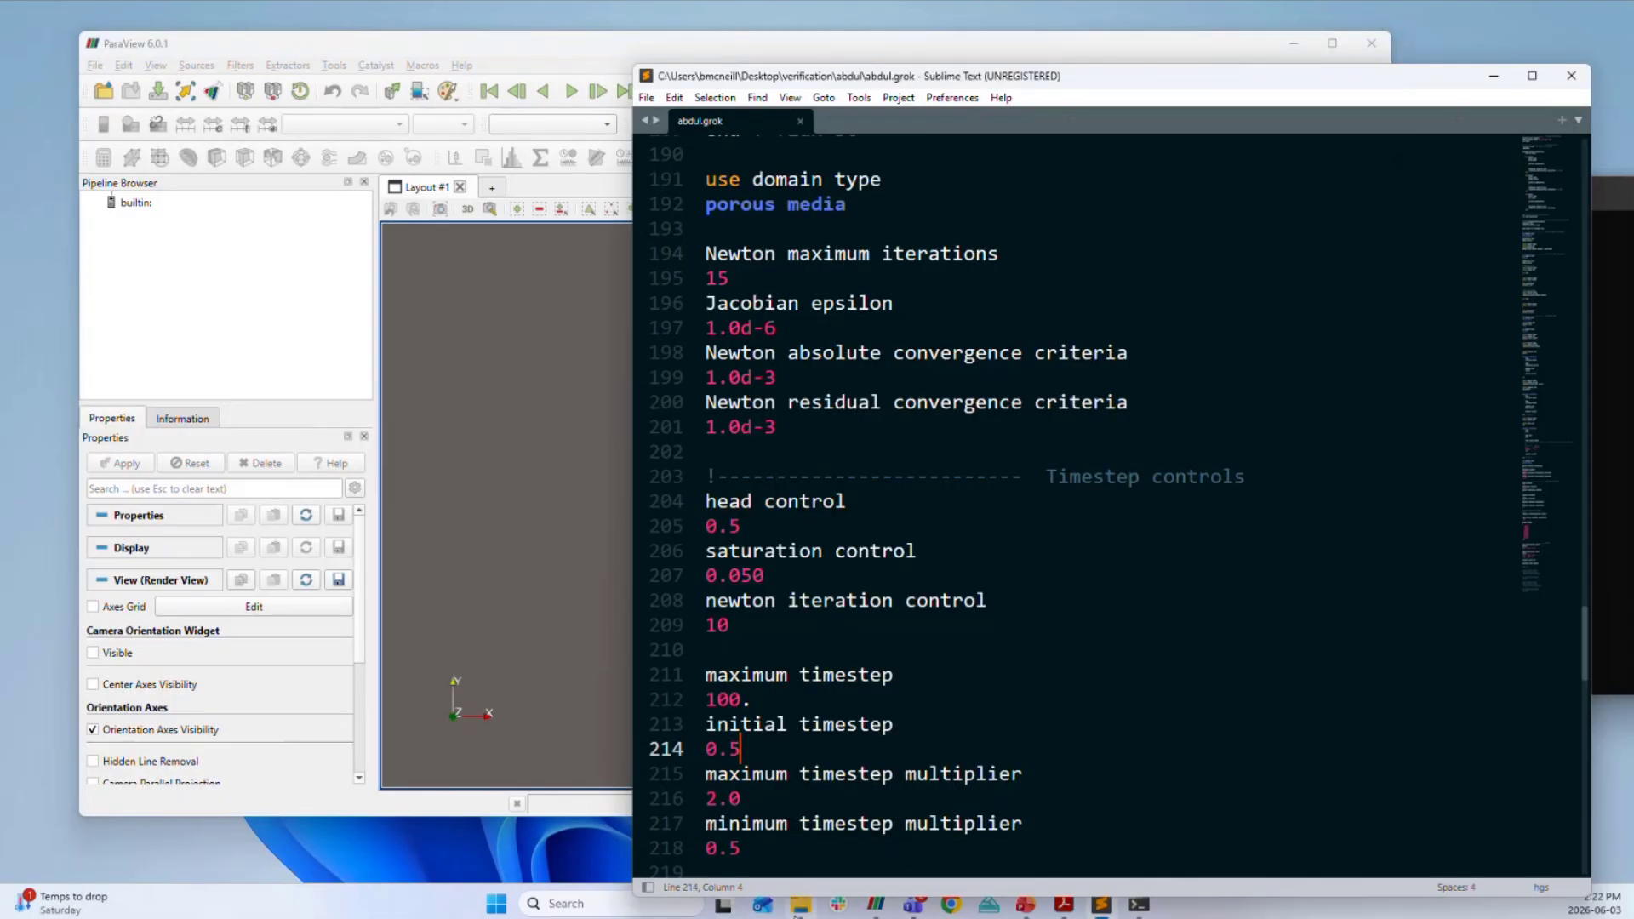
click(803, 906)
click(578, 367)
drag(586, 81, 822, 84)
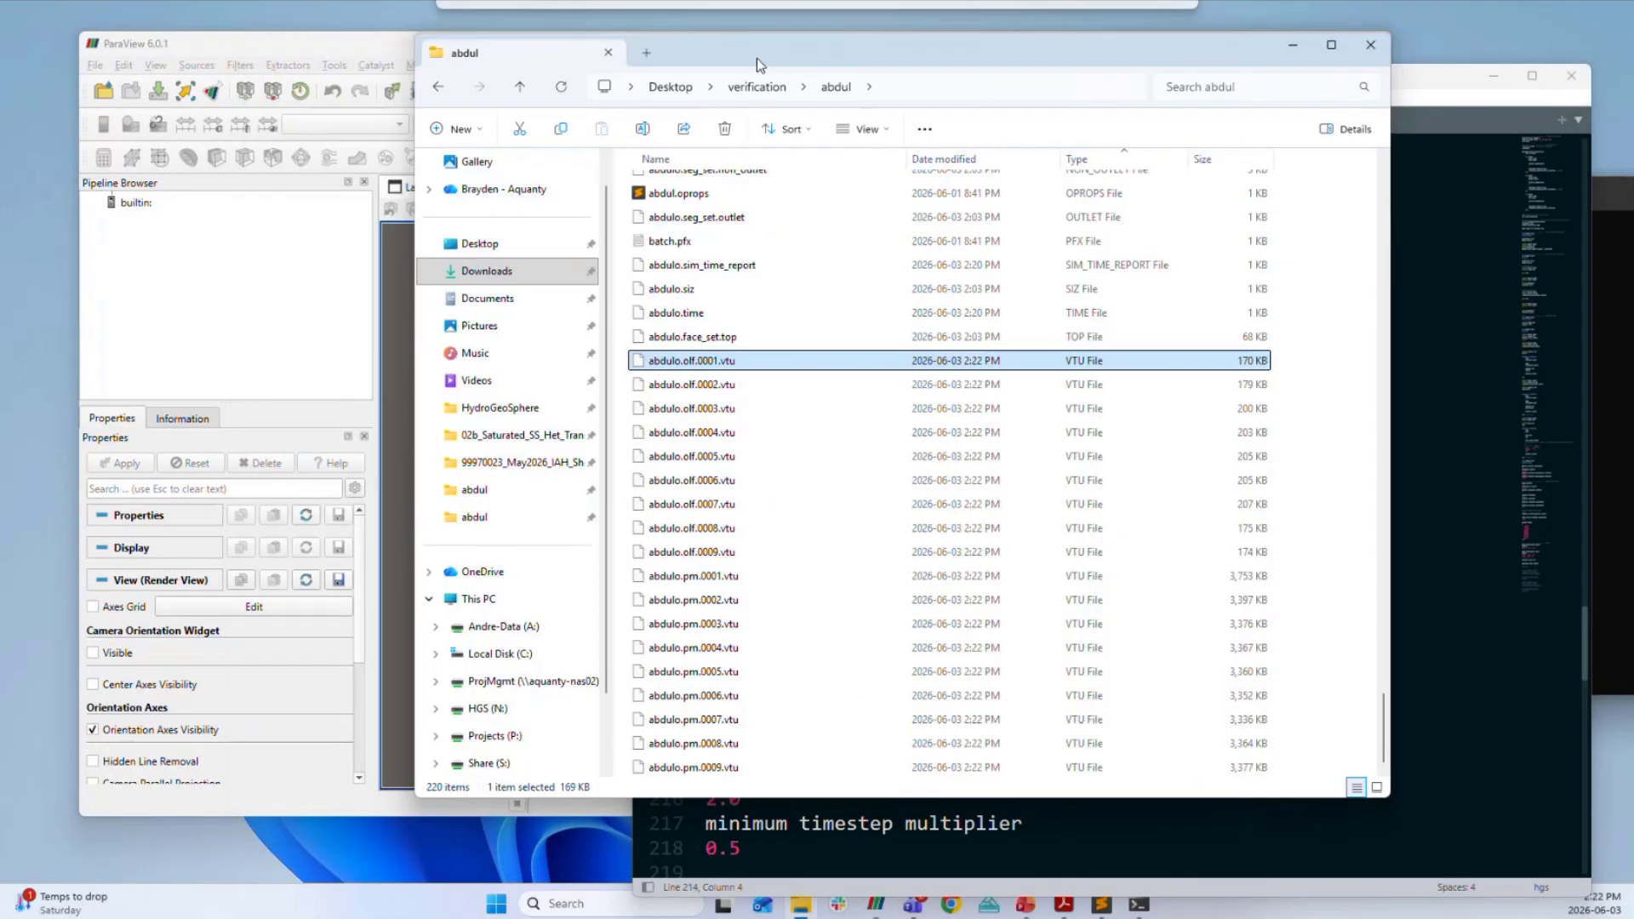
click(792, 587)
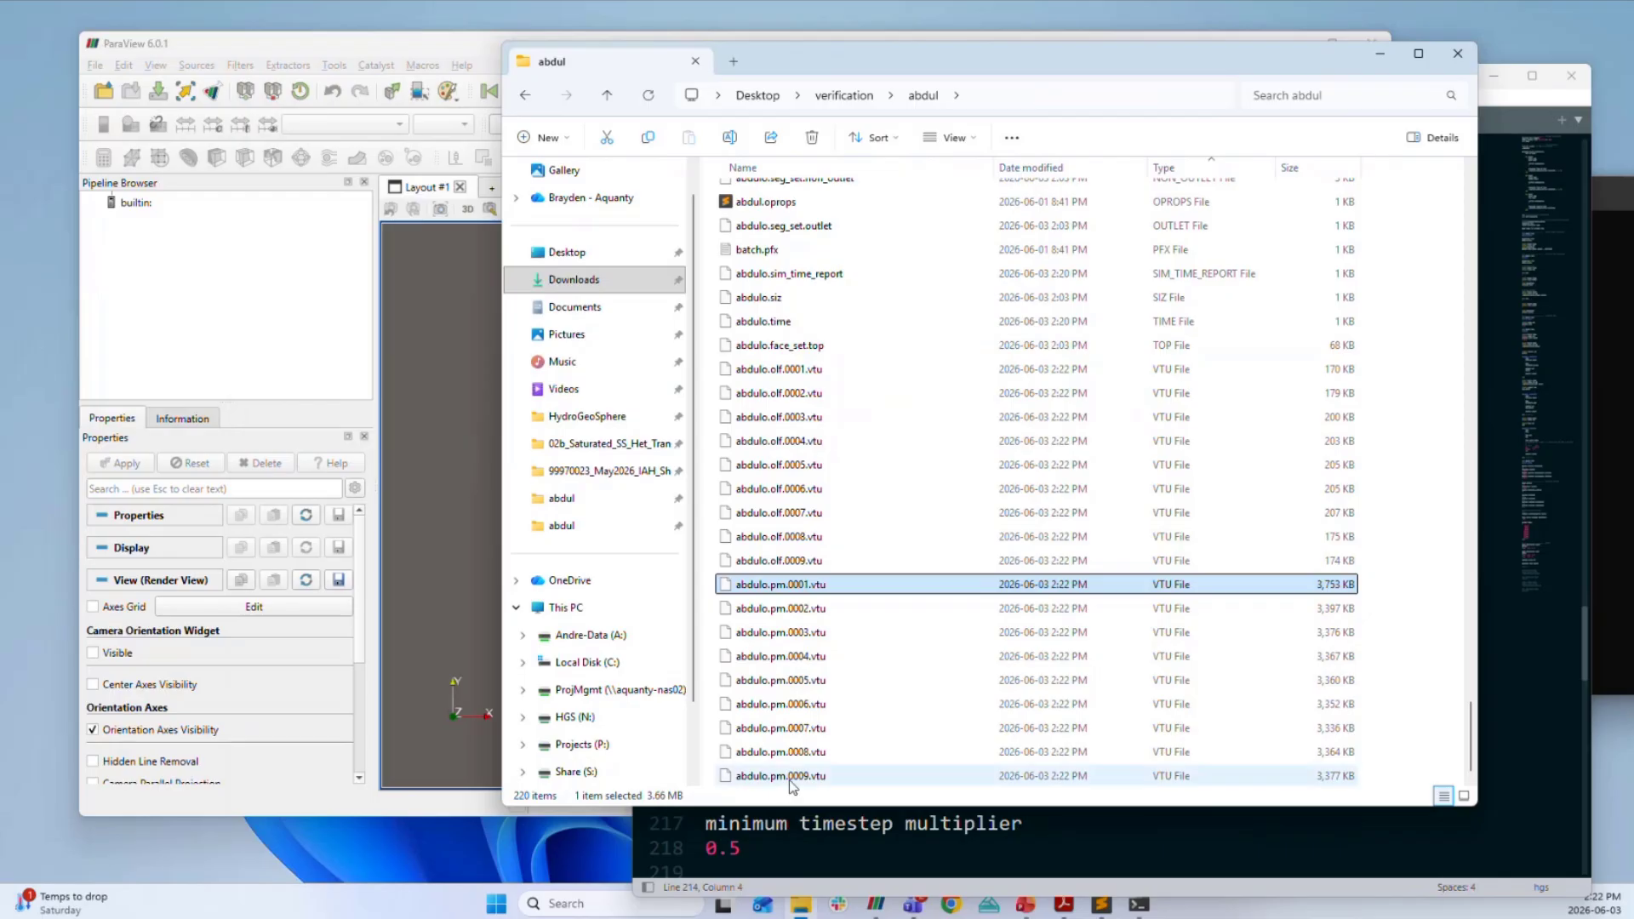
shift+click(796, 777)
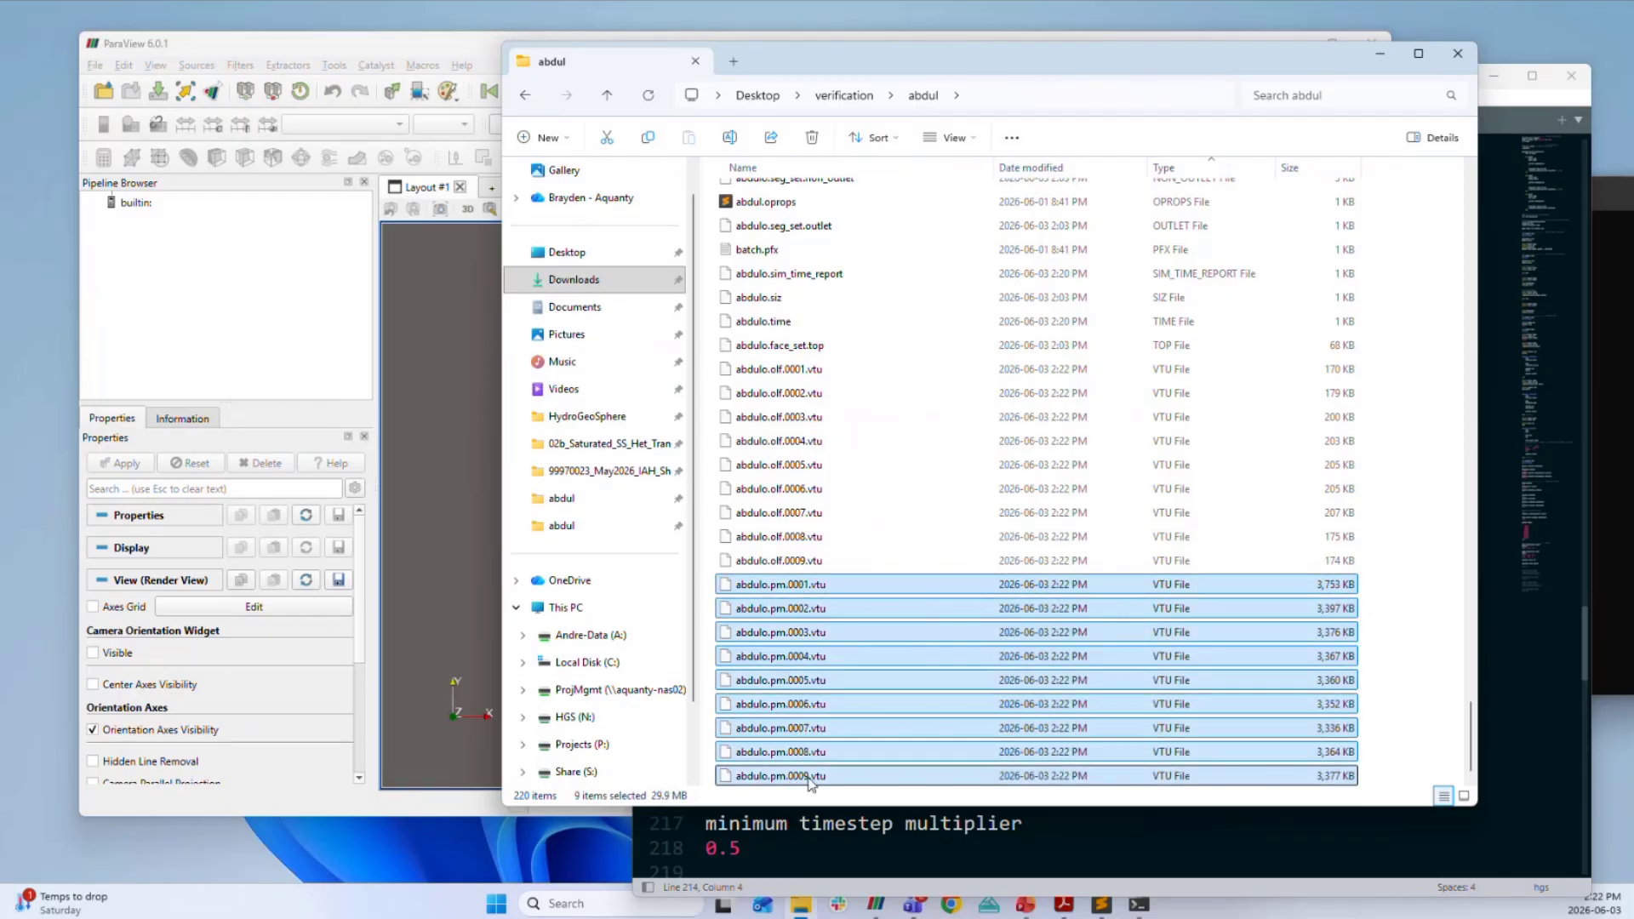
drag(800, 588, 171, 281)
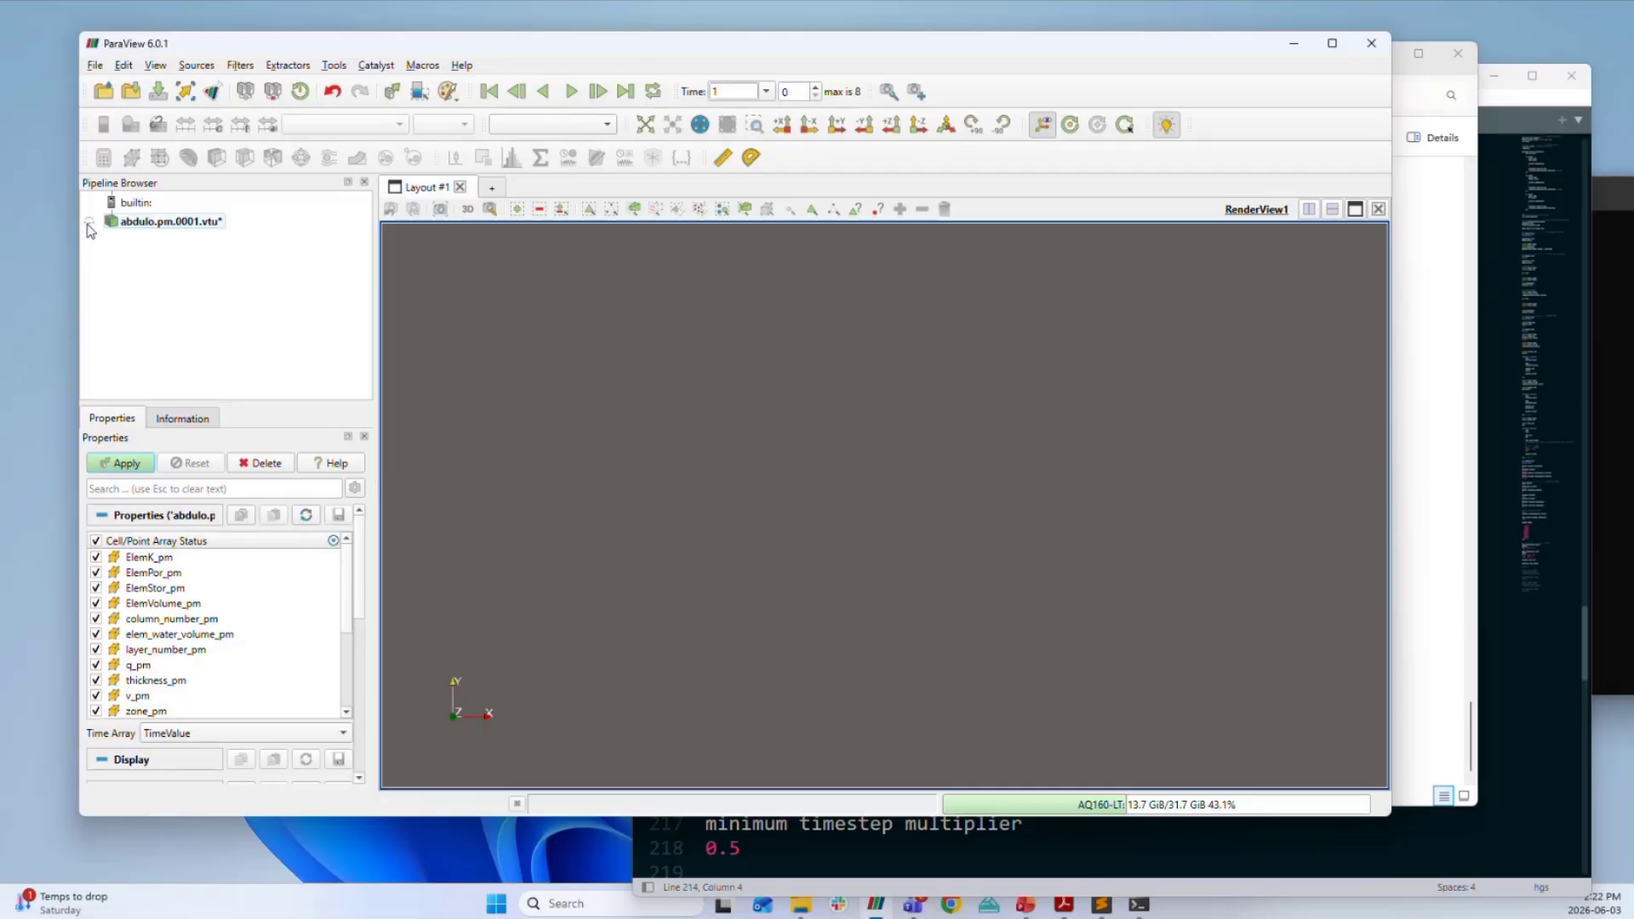
Maximize ParaView and show the abdulo.pm mesh coloured by elev2gwt2D_pm, tilted obliquely.
double_click(257, 44)
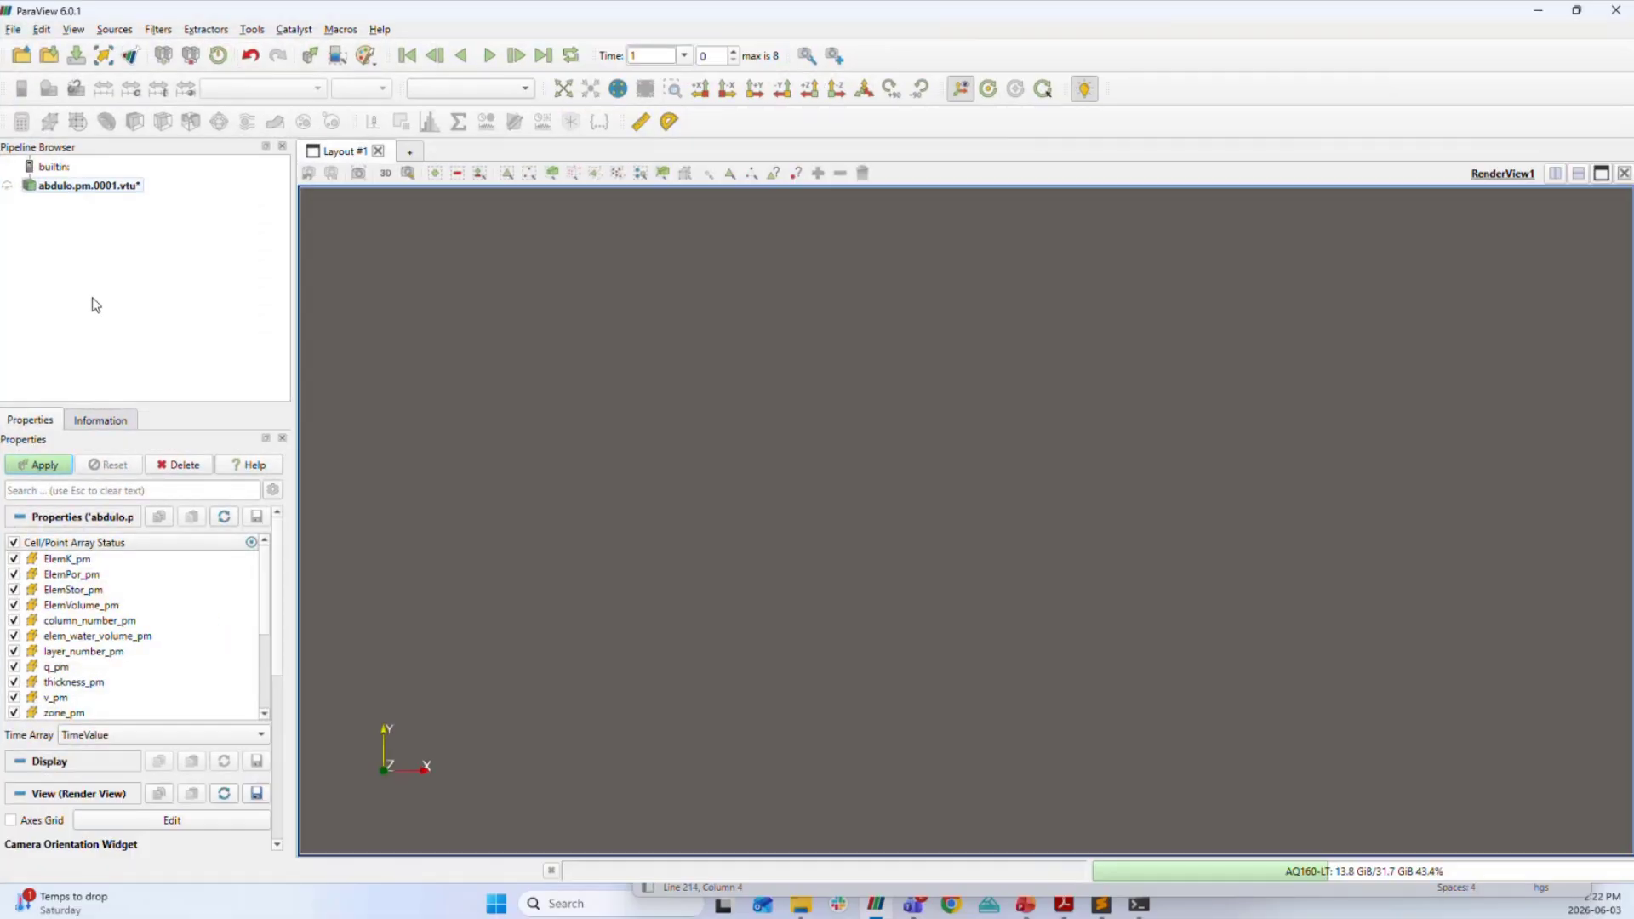
click(7, 186)
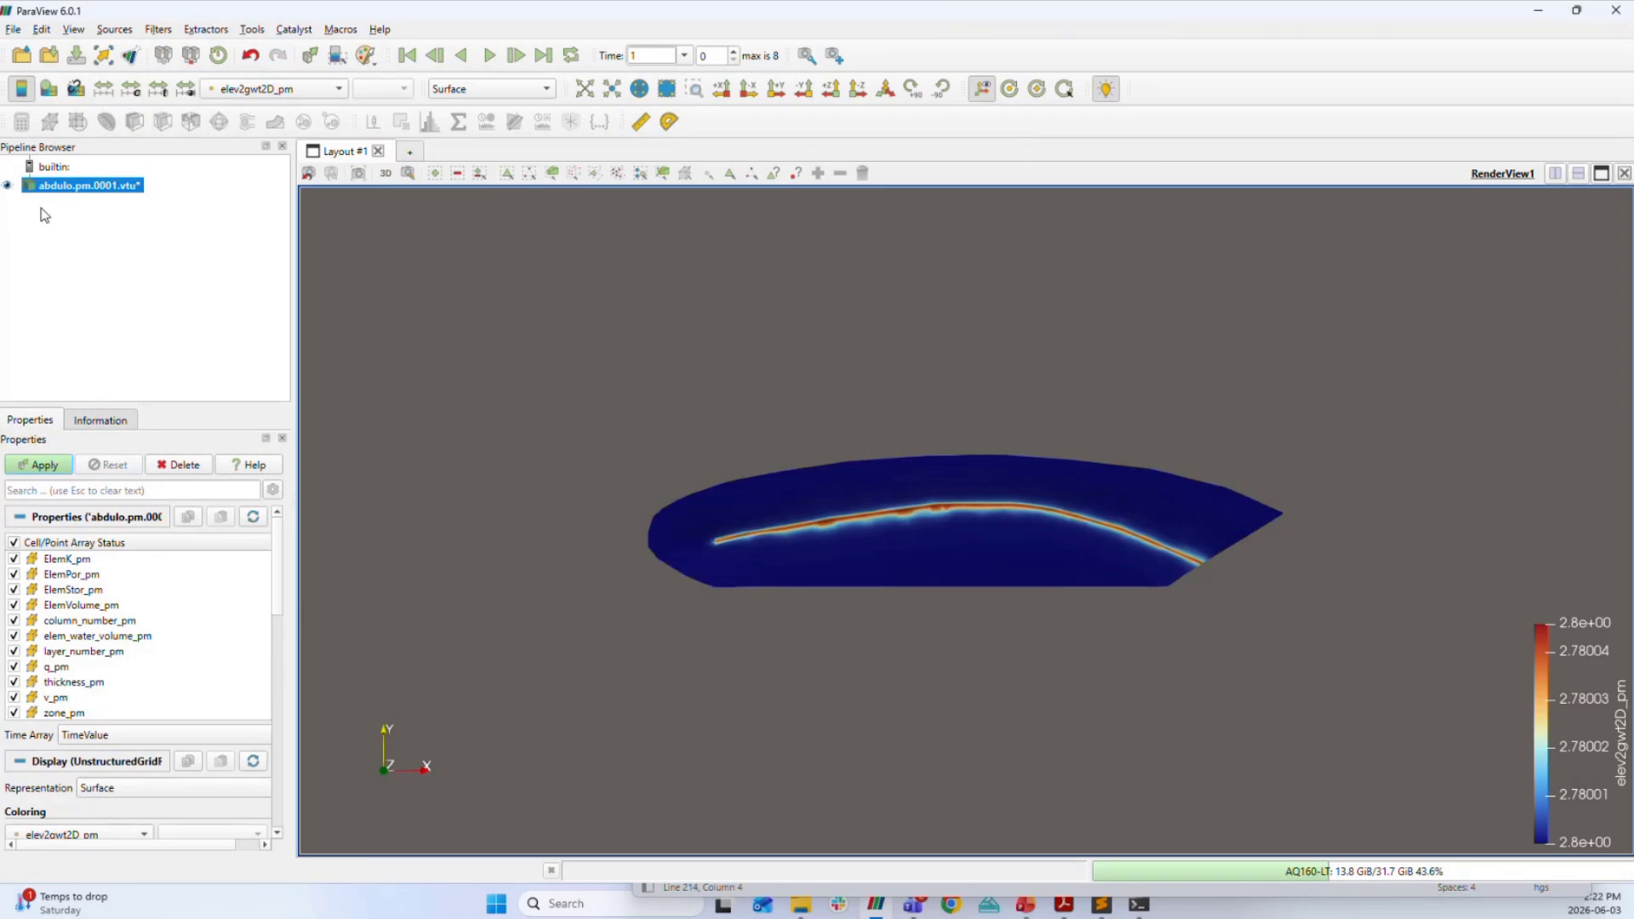
scroll(911, 613, up, 5)
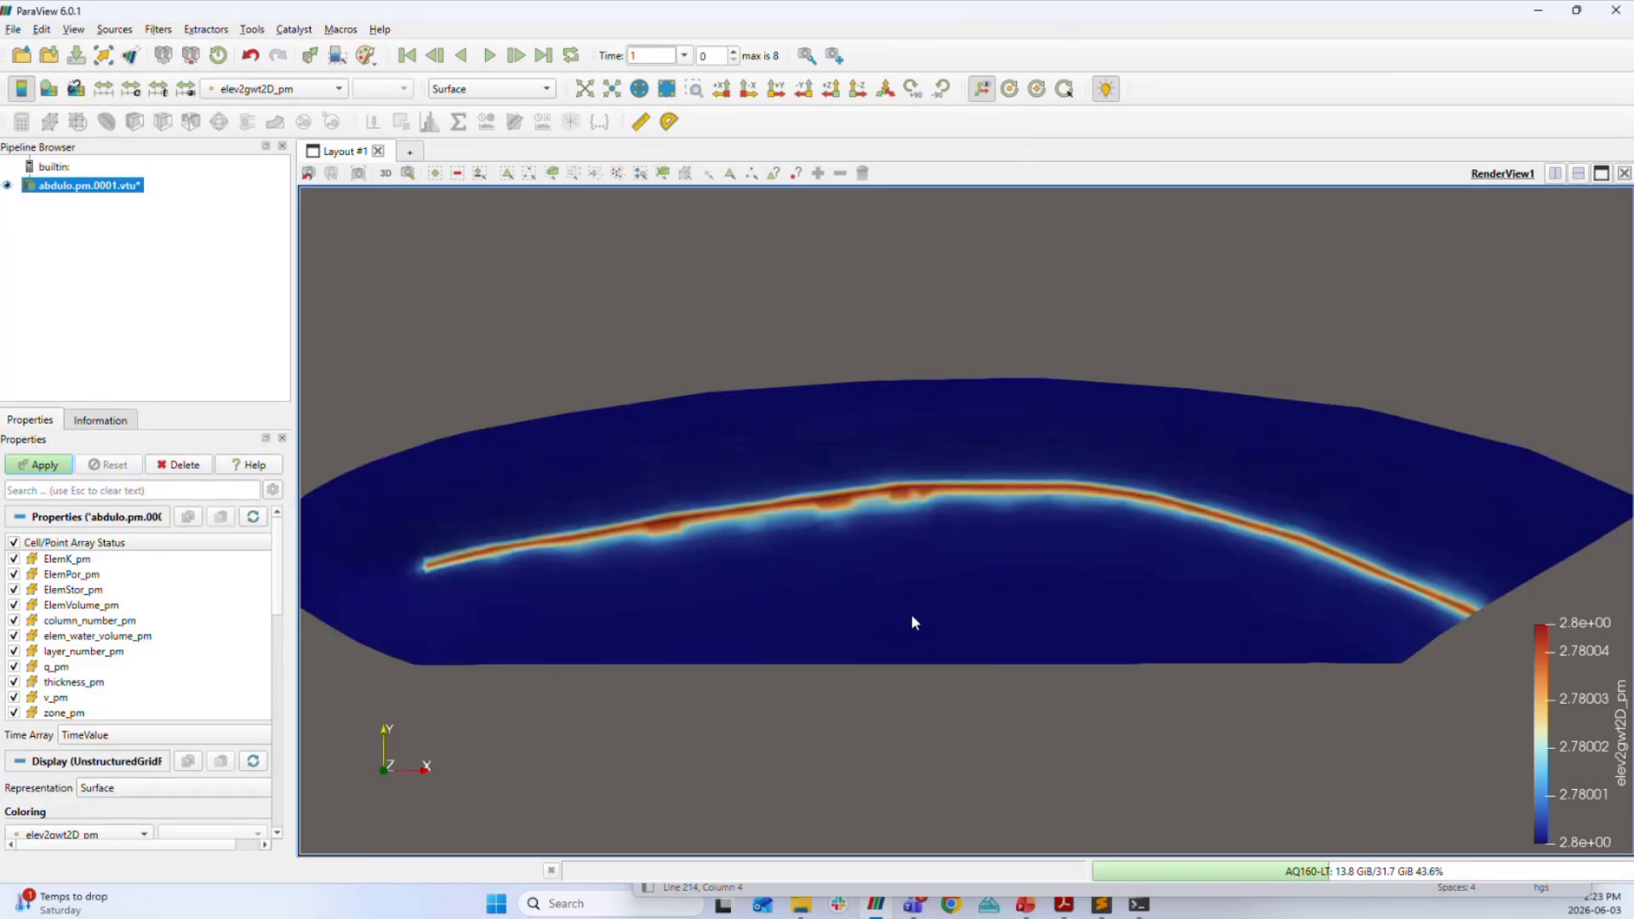
scroll(912, 622, down, 3)
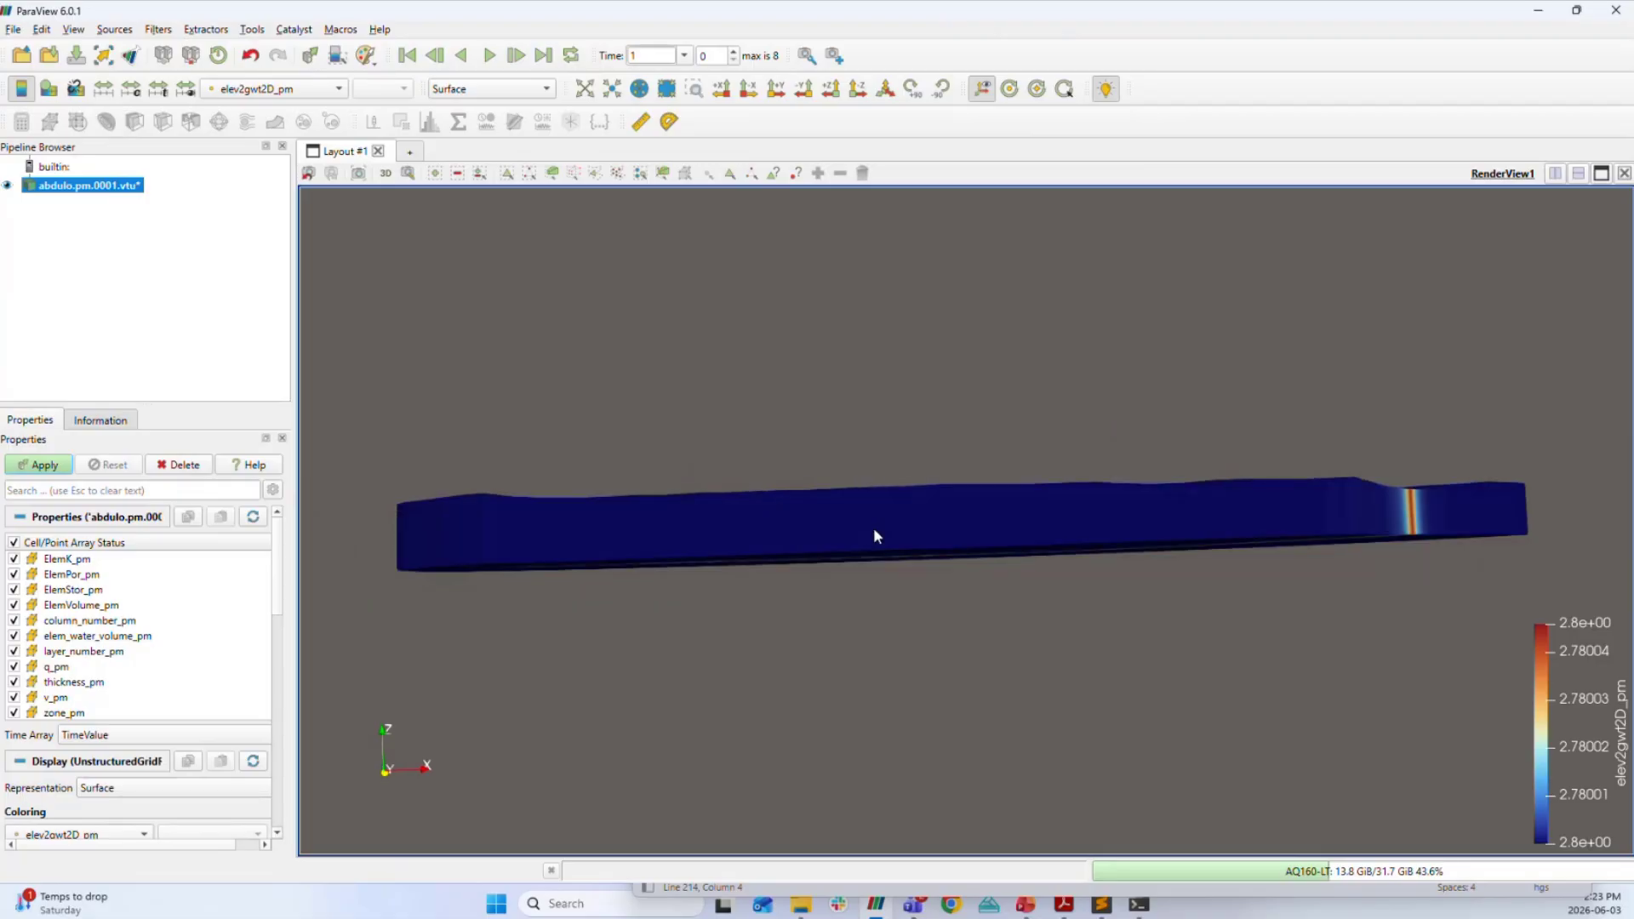
drag(876, 536, 894, 644)
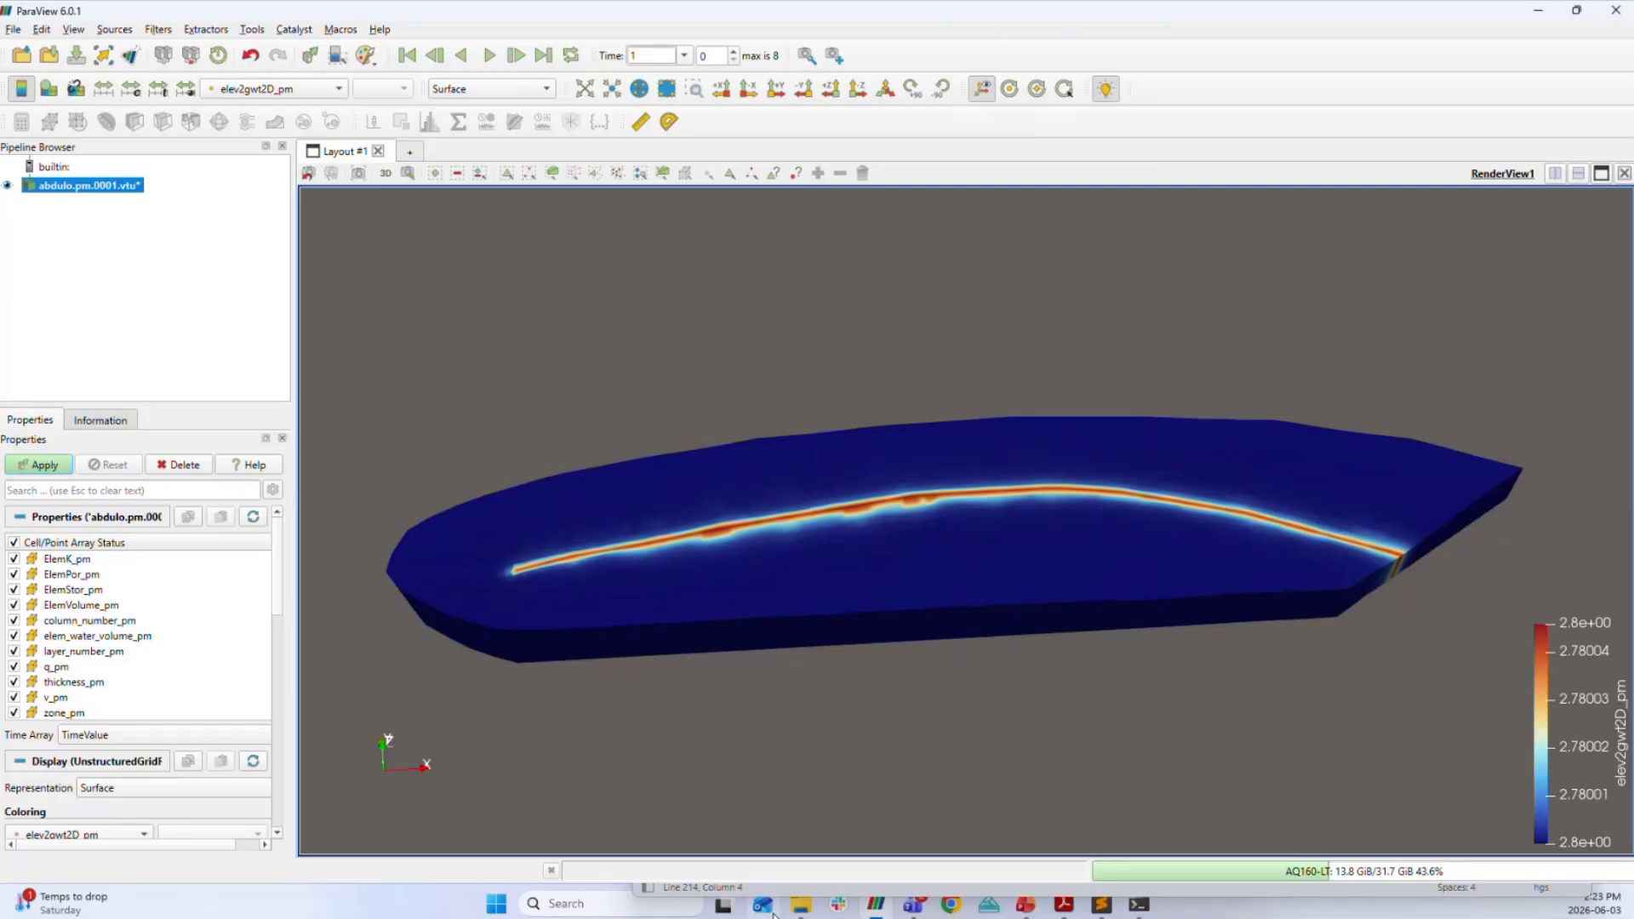
Load the nine abdulo.olf .vtu files into the pipeline and show them coloured by logdepth_olf.
click(800, 905)
click(805, 369)
shift+click(779, 561)
drag(792, 372, 139, 308)
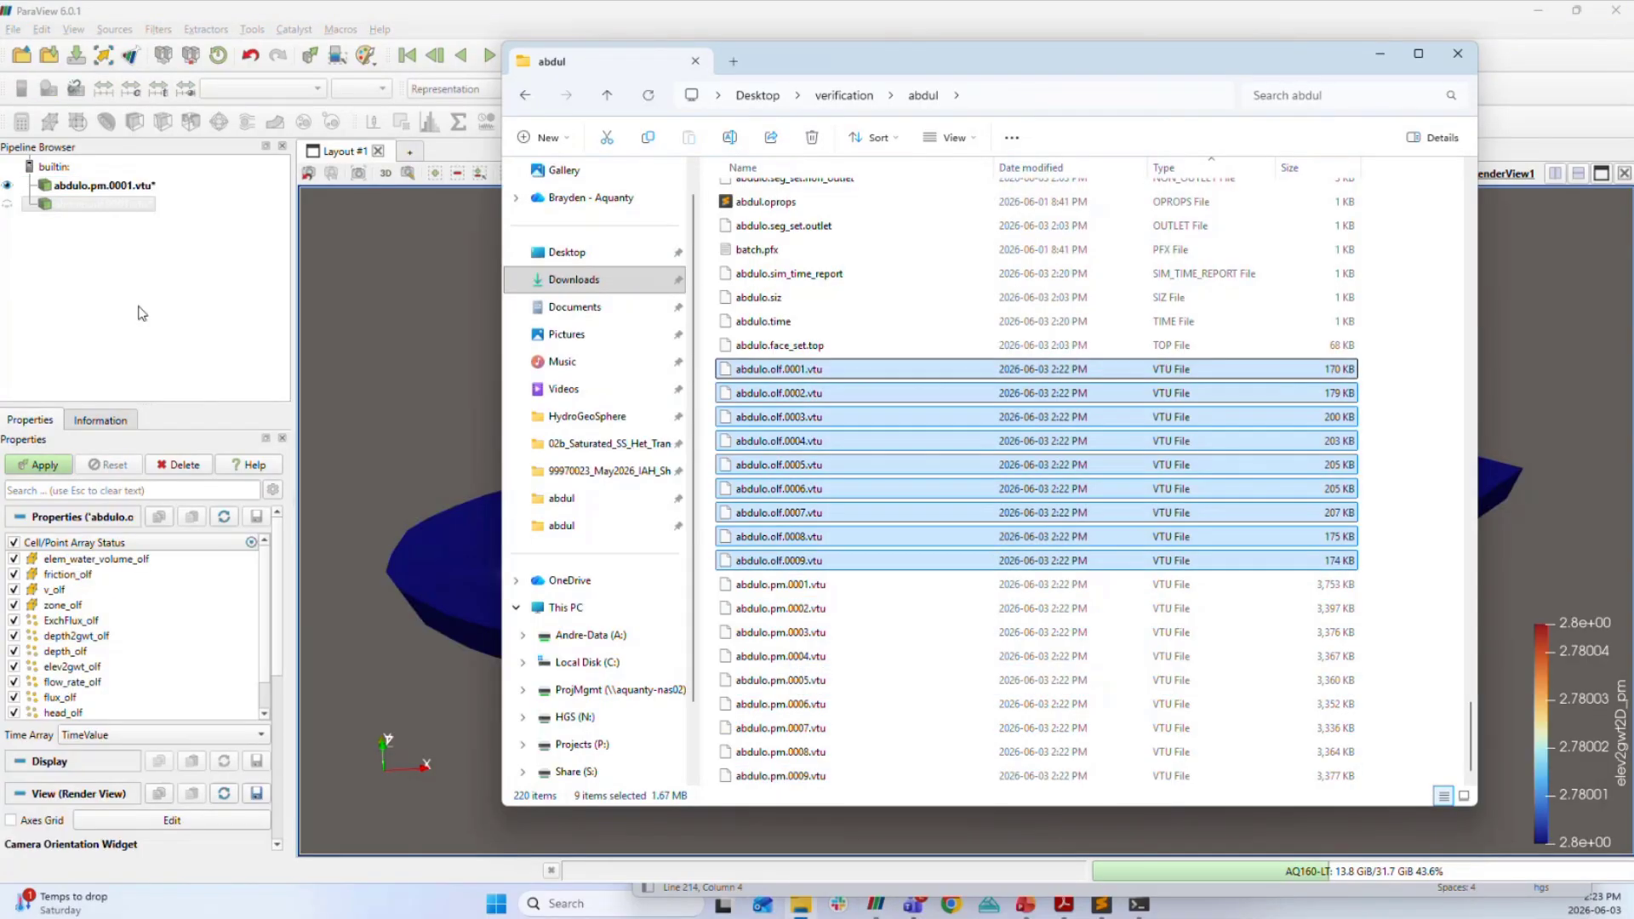
click(104, 274)
click(8, 205)
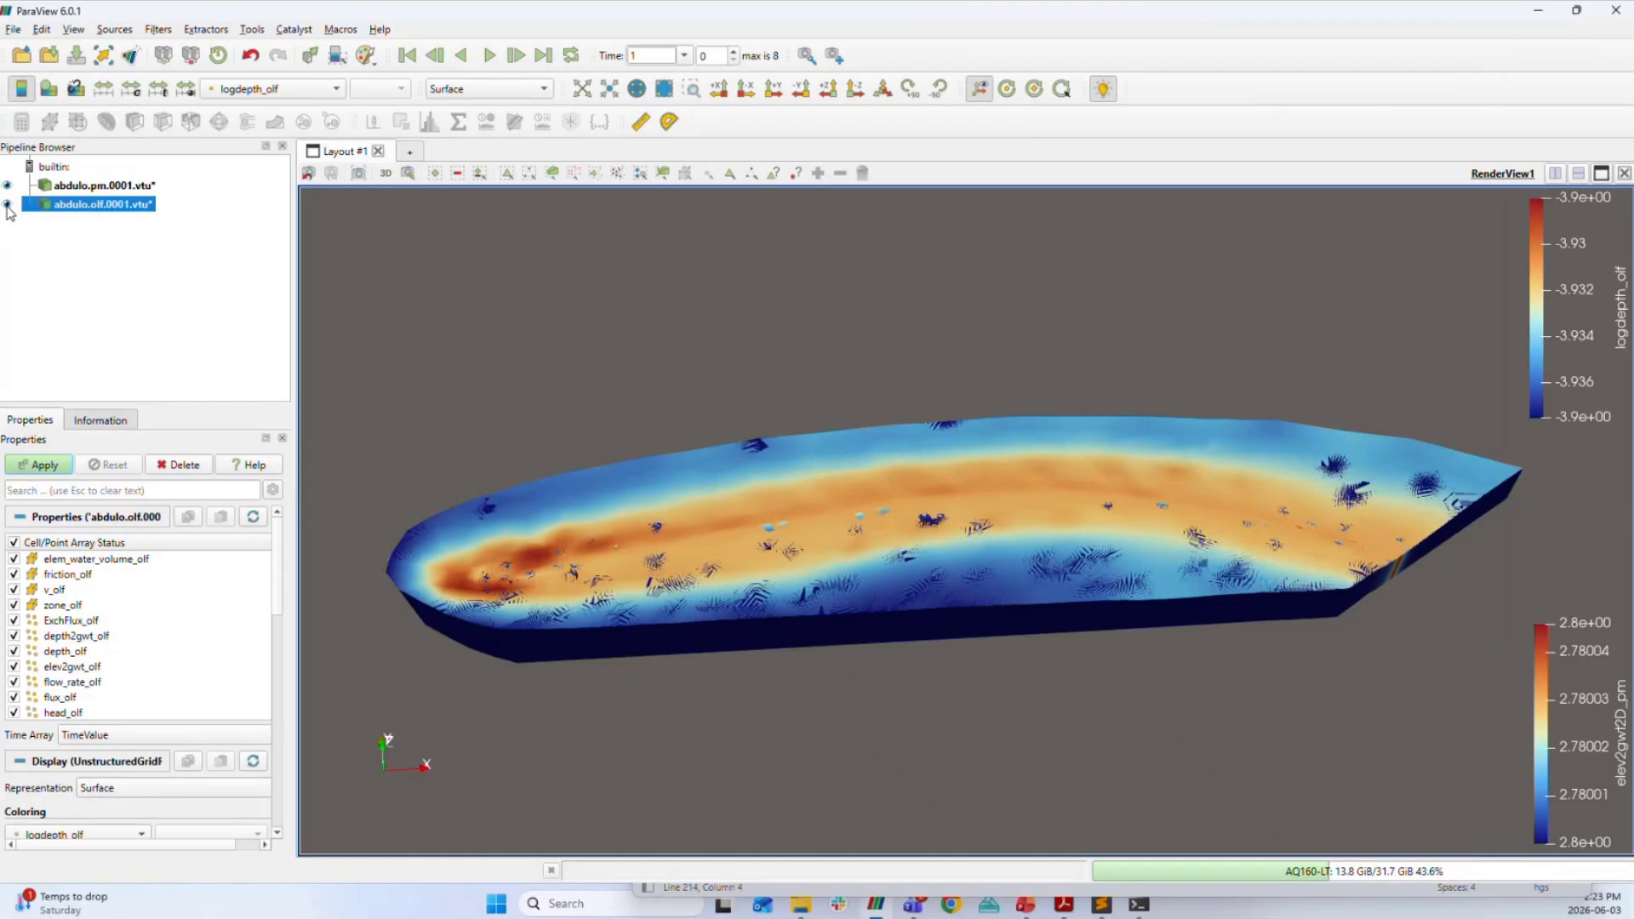
drag(729, 684, 662, 681)
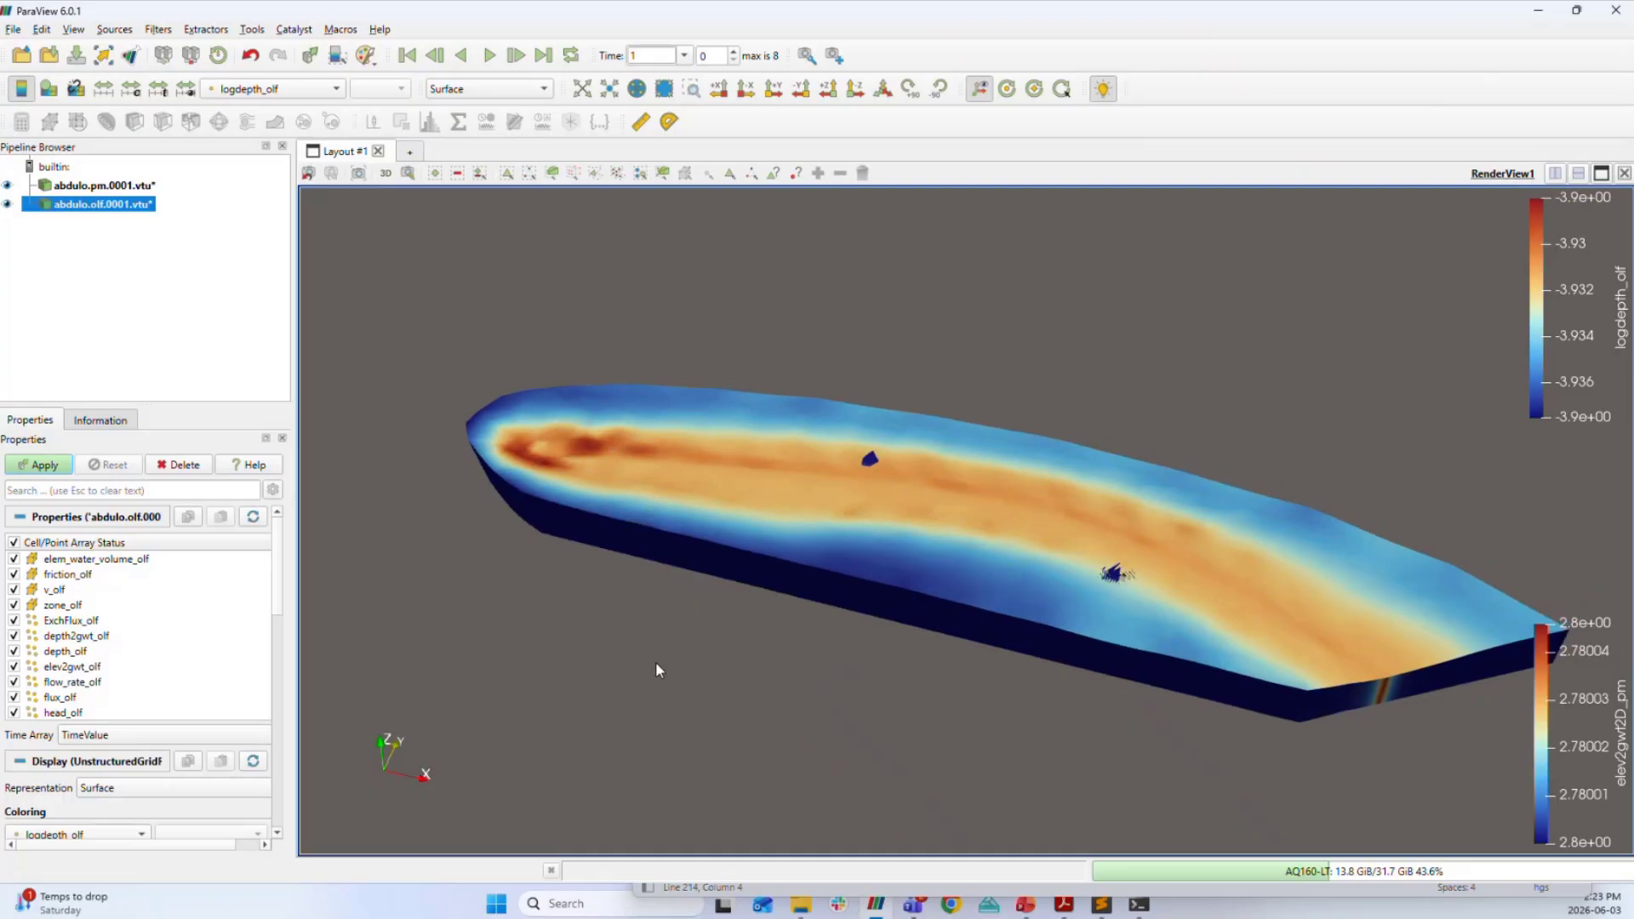
Hide the abdulo.olf layer to reveal the pm surface beneath.
drag(1030, 511, 942, 568)
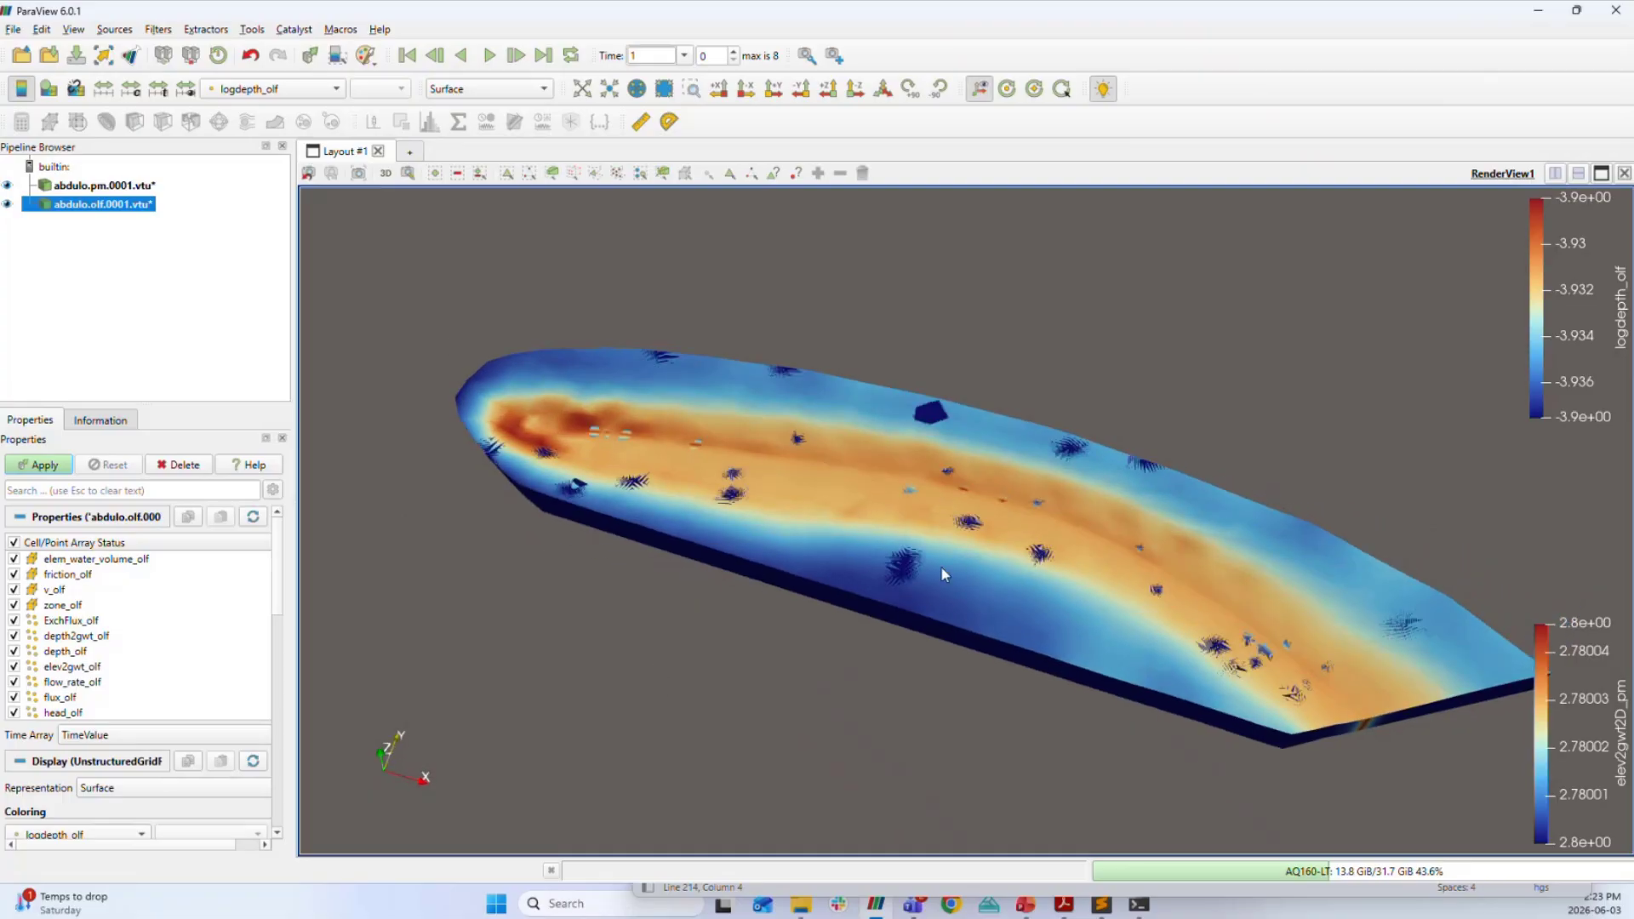
click(9, 206)
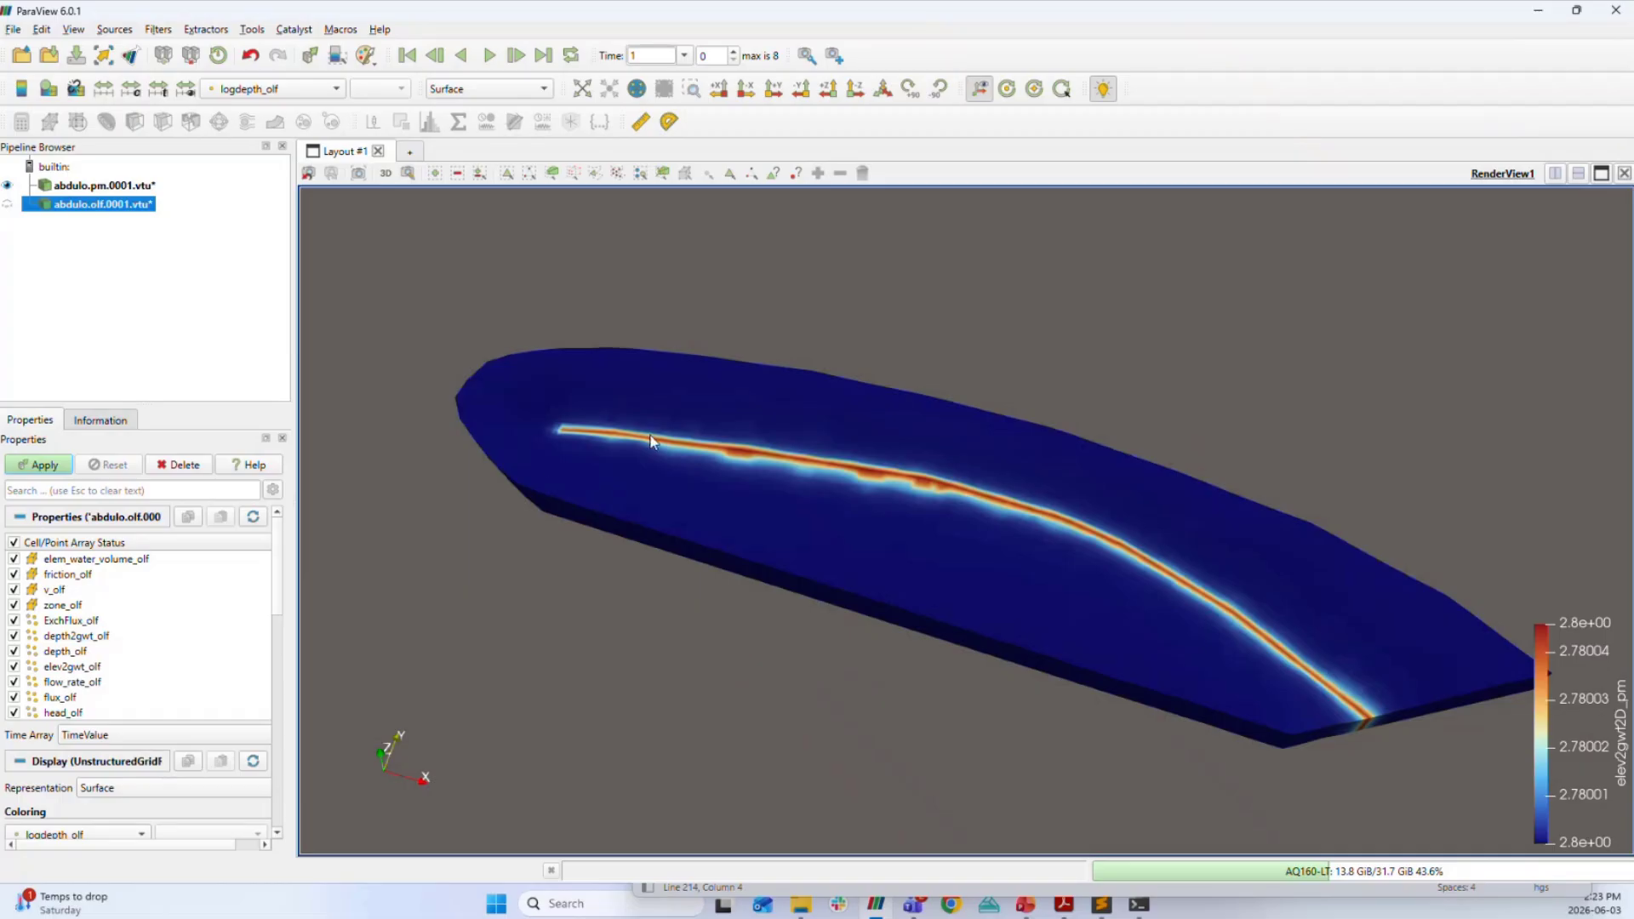
drag(911, 501, 882, 523)
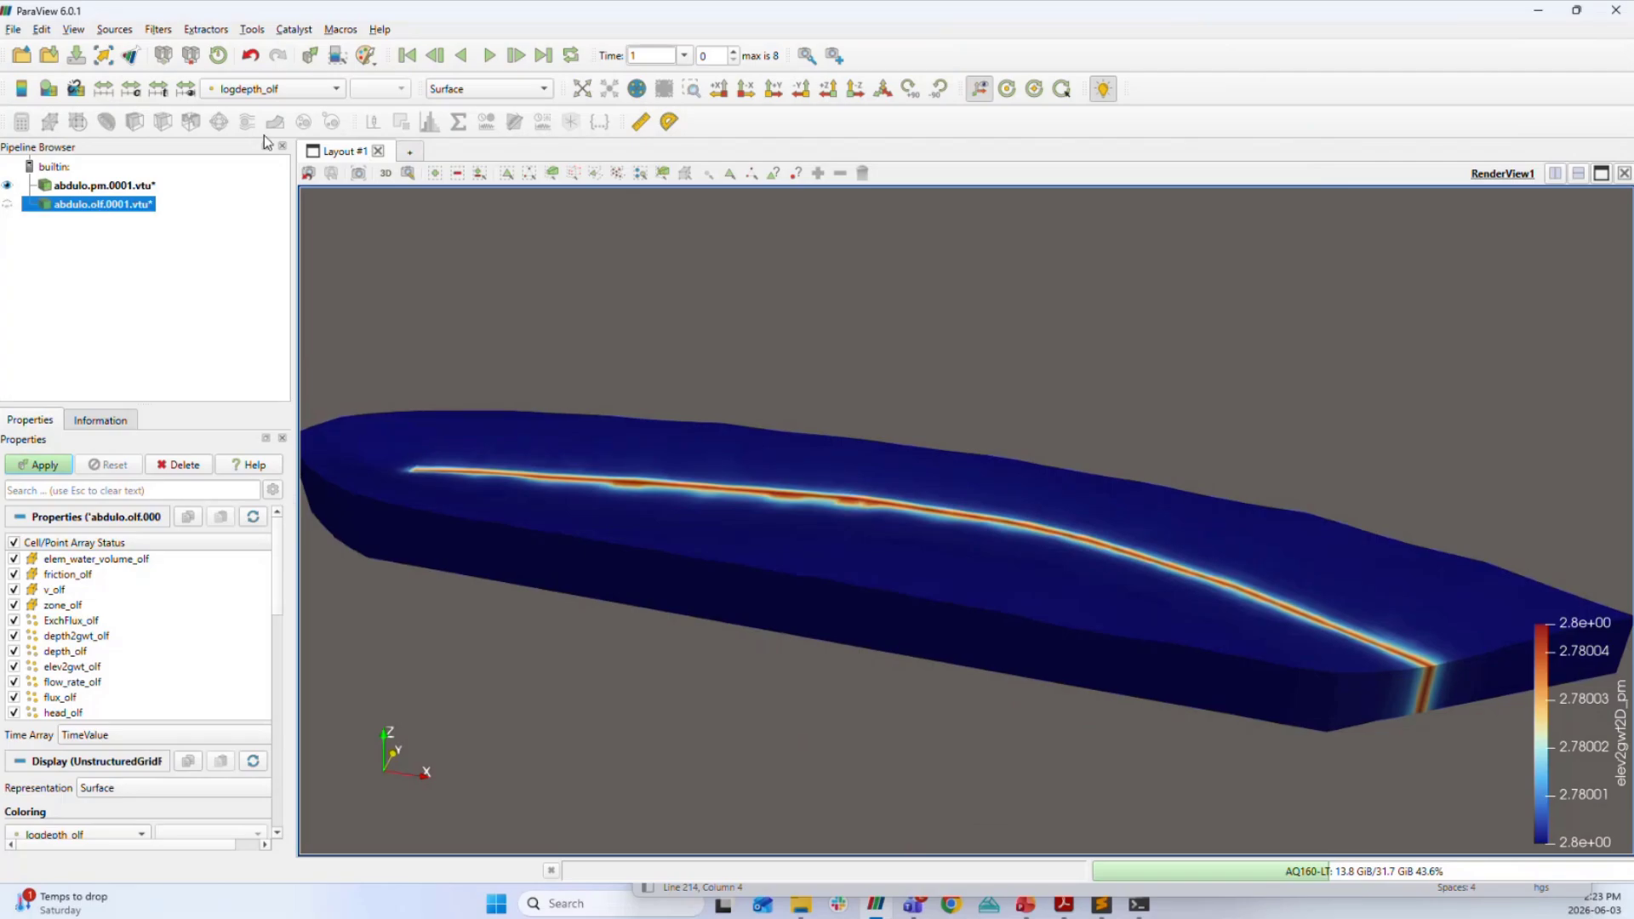
Make abdulo.pm active and colour it by sat_pm.
click(277, 88)
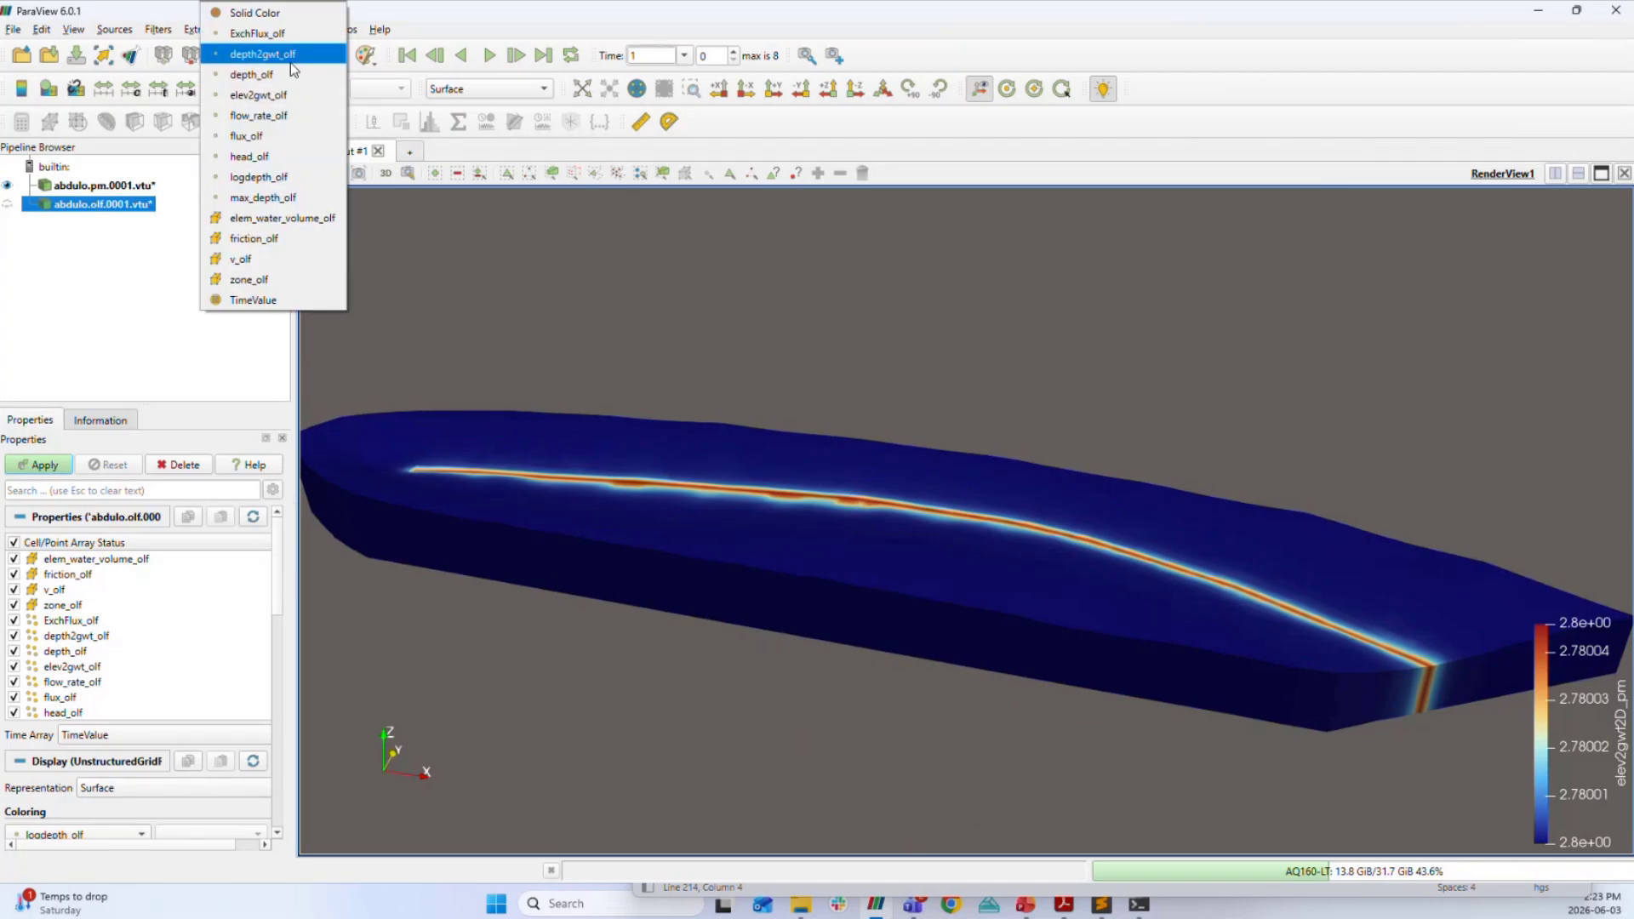
click(127, 187)
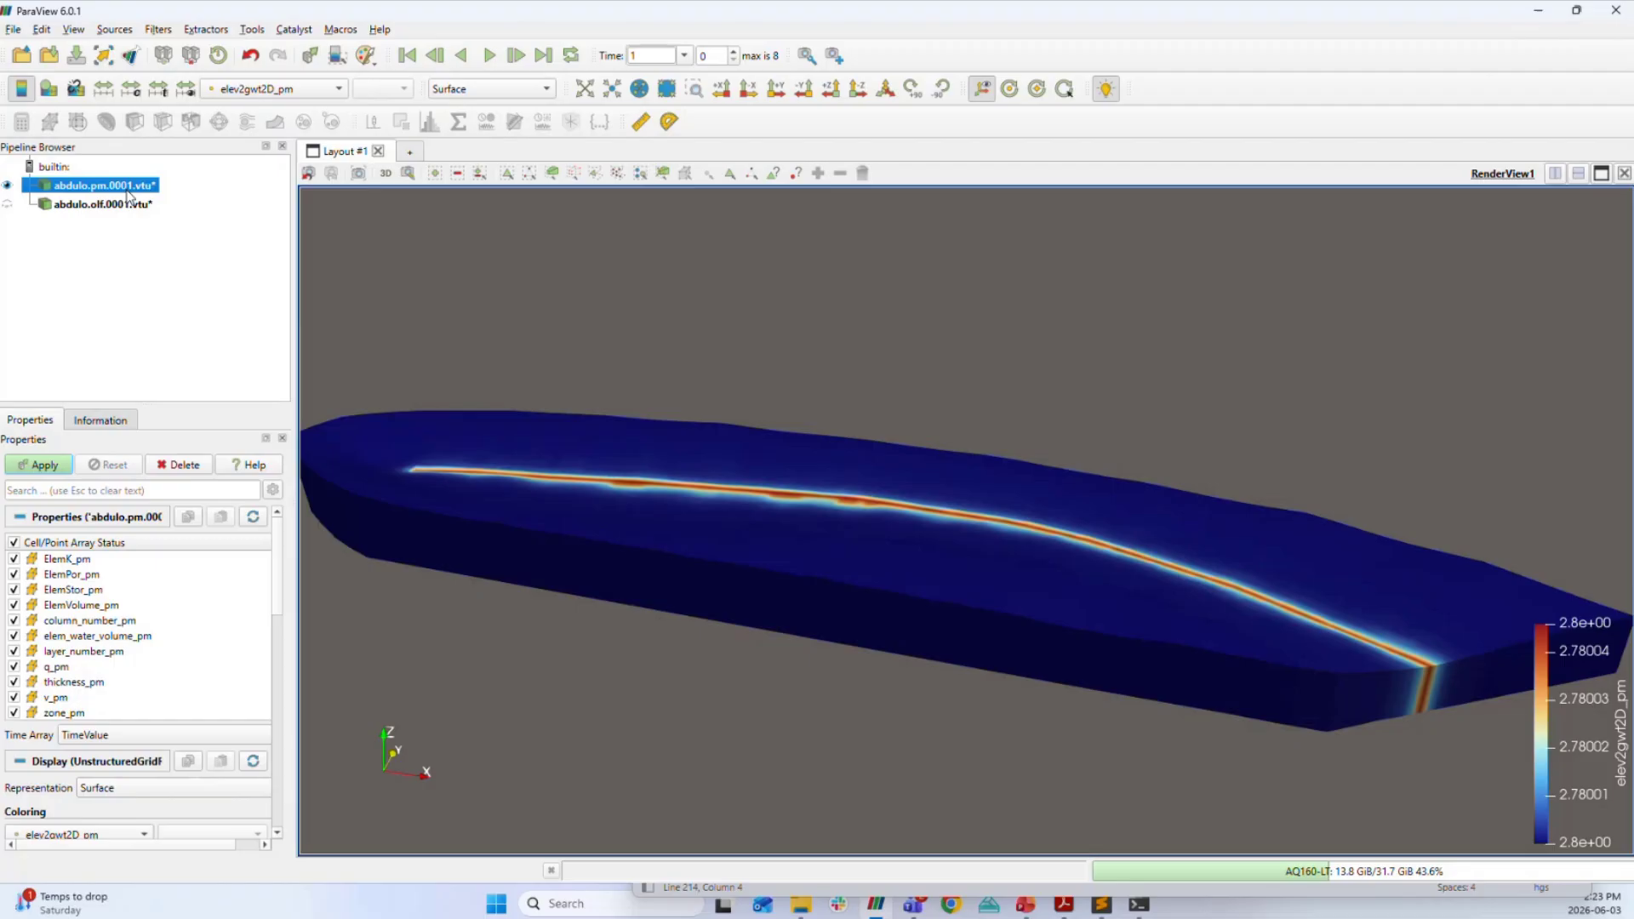
click(274, 88)
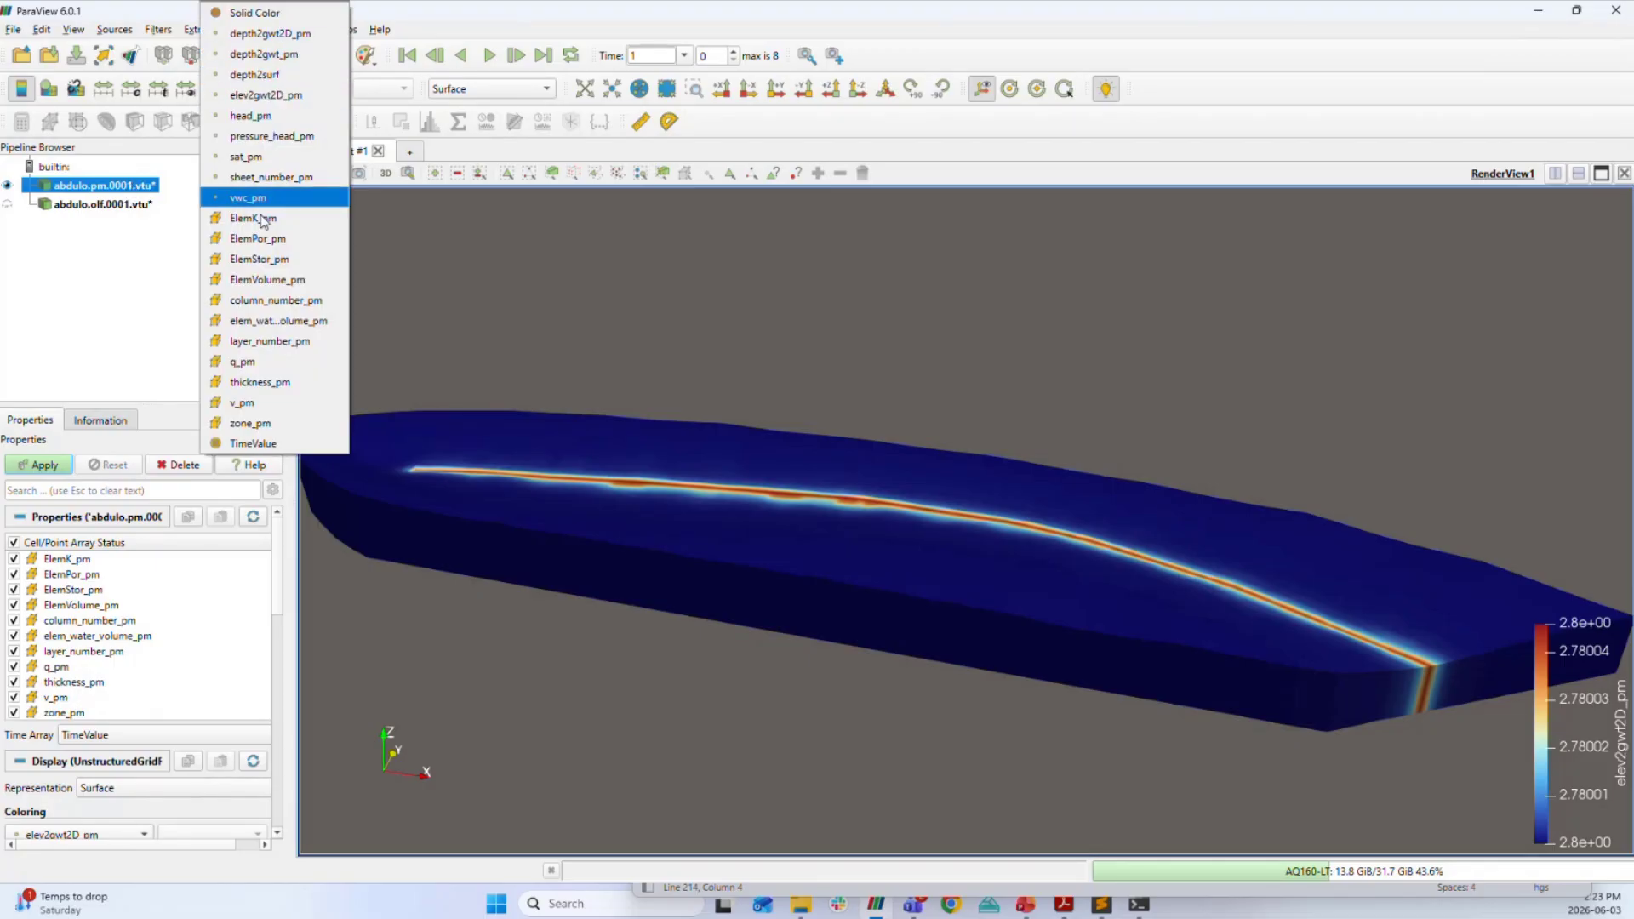
click(568, 244)
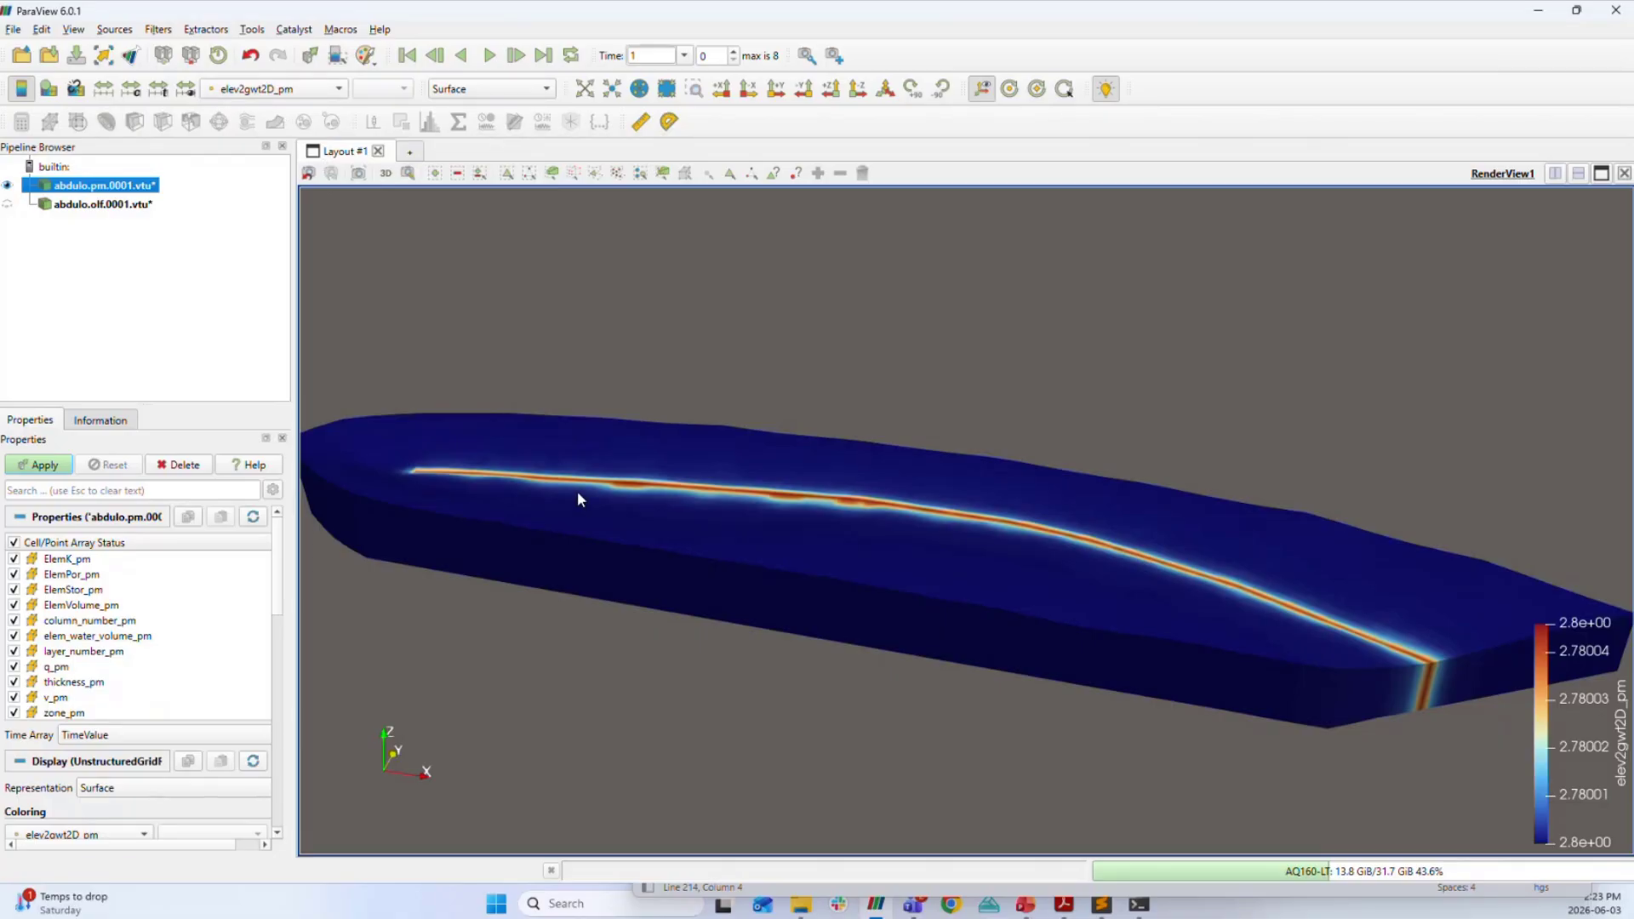
click(281, 89)
click(247, 157)
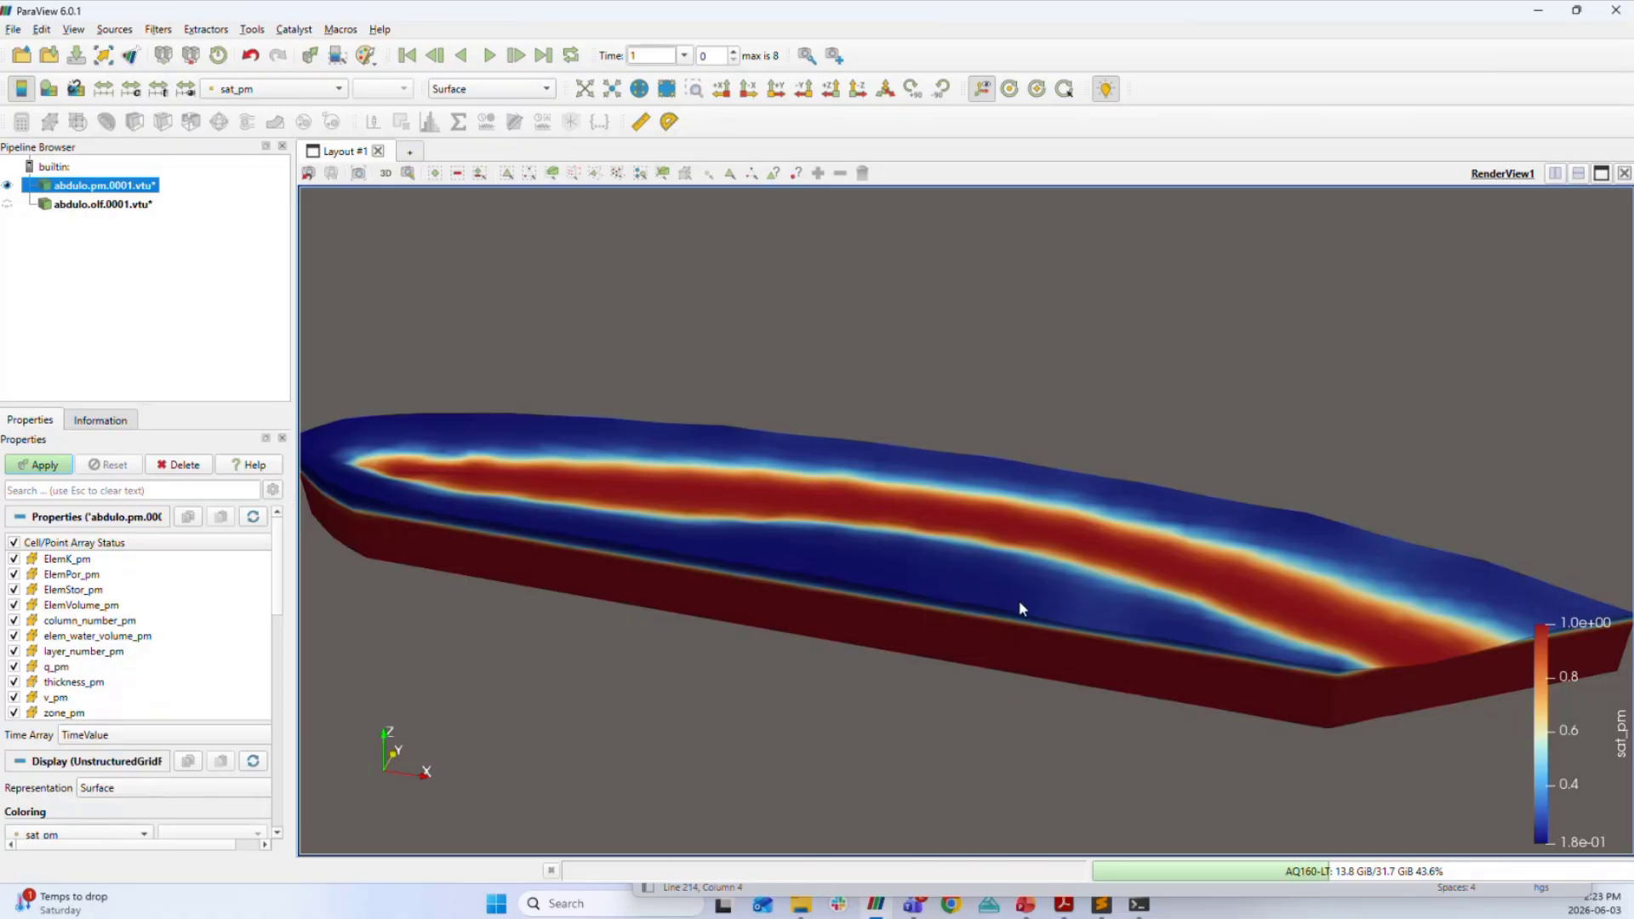
mouse_move(874, 649)
mouse_down()
mouse_move(882, 628)
mouse_move(879, 649)
mouse_up()
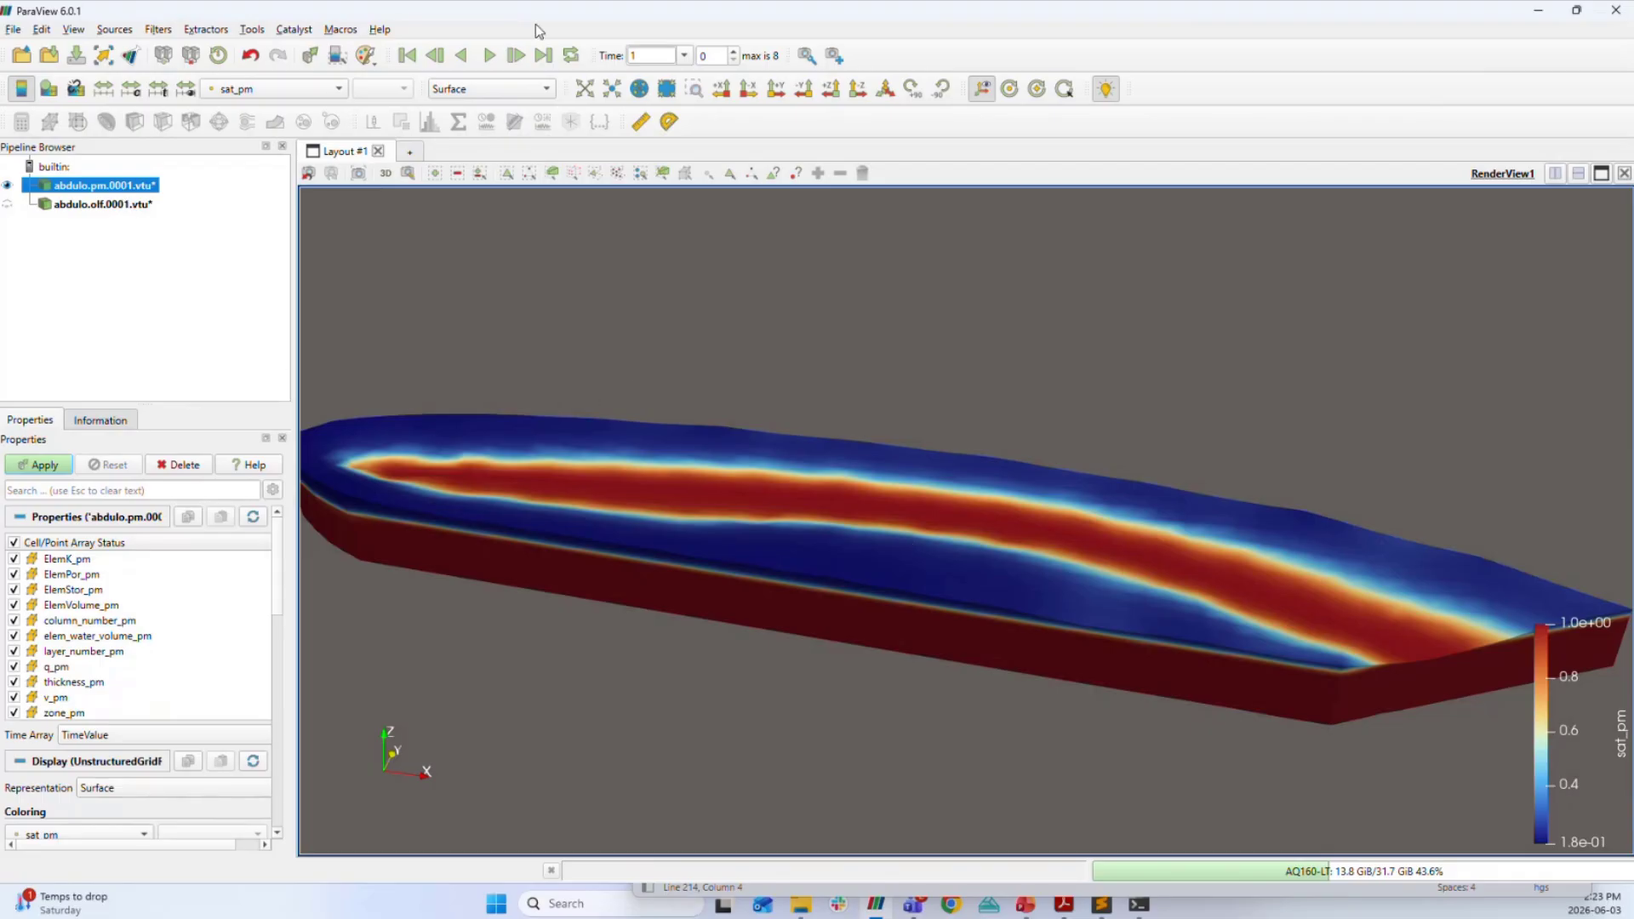
click(489, 58)
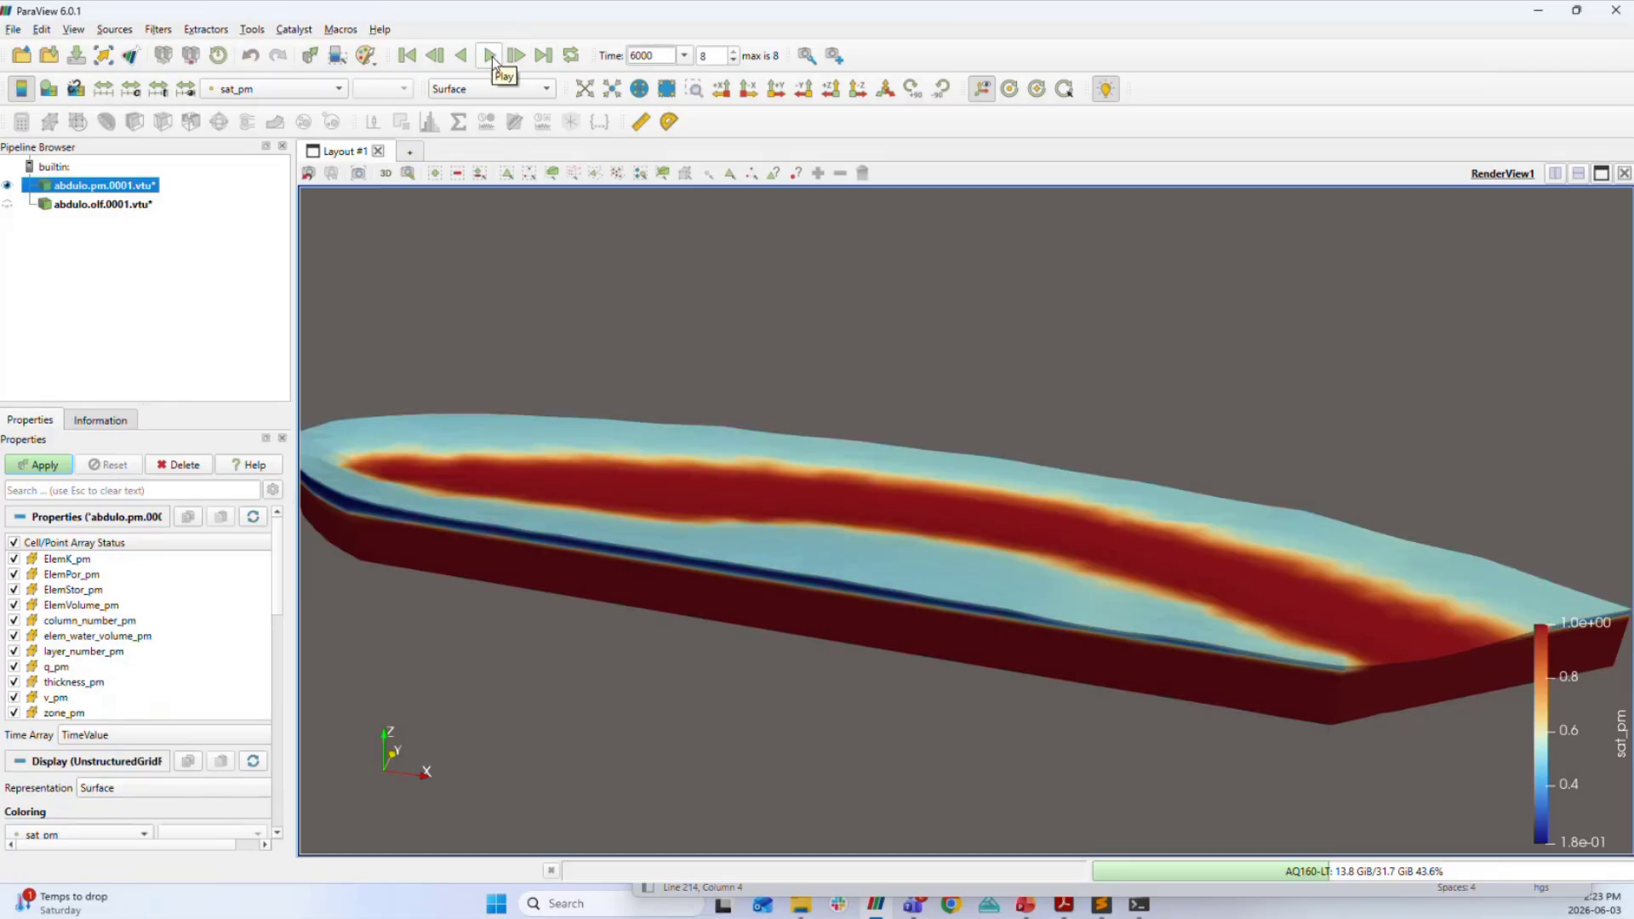
click(407, 55)
click(518, 58)
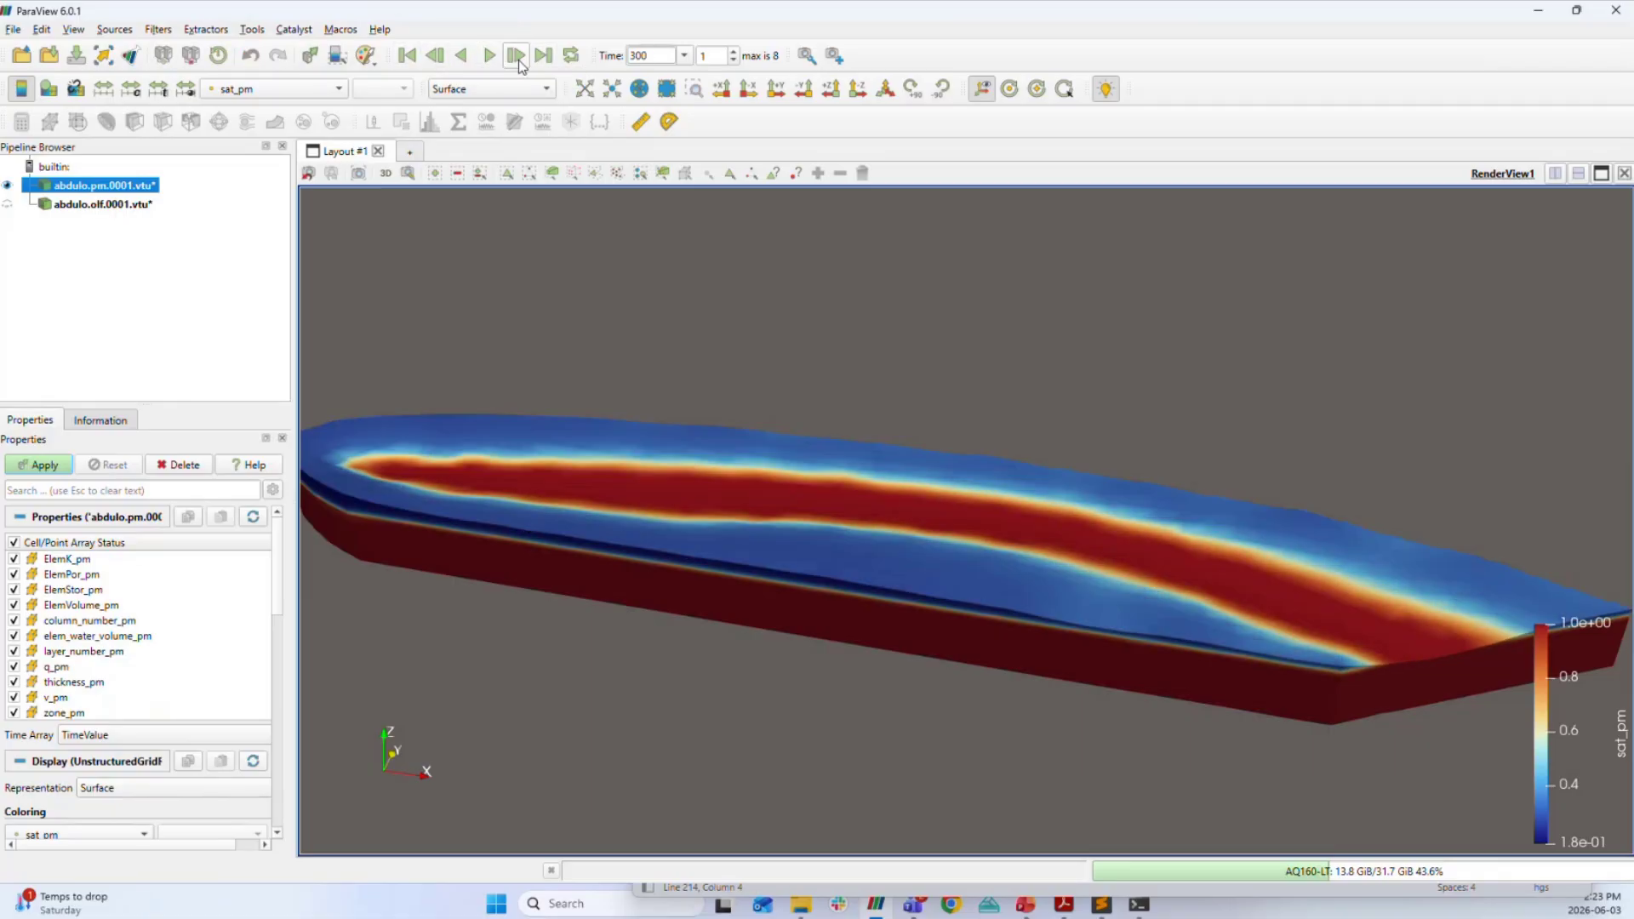
click(519, 61)
click(520, 60)
click(519, 60)
click(519, 60)
click(519, 60)
click(519, 61)
click(519, 61)
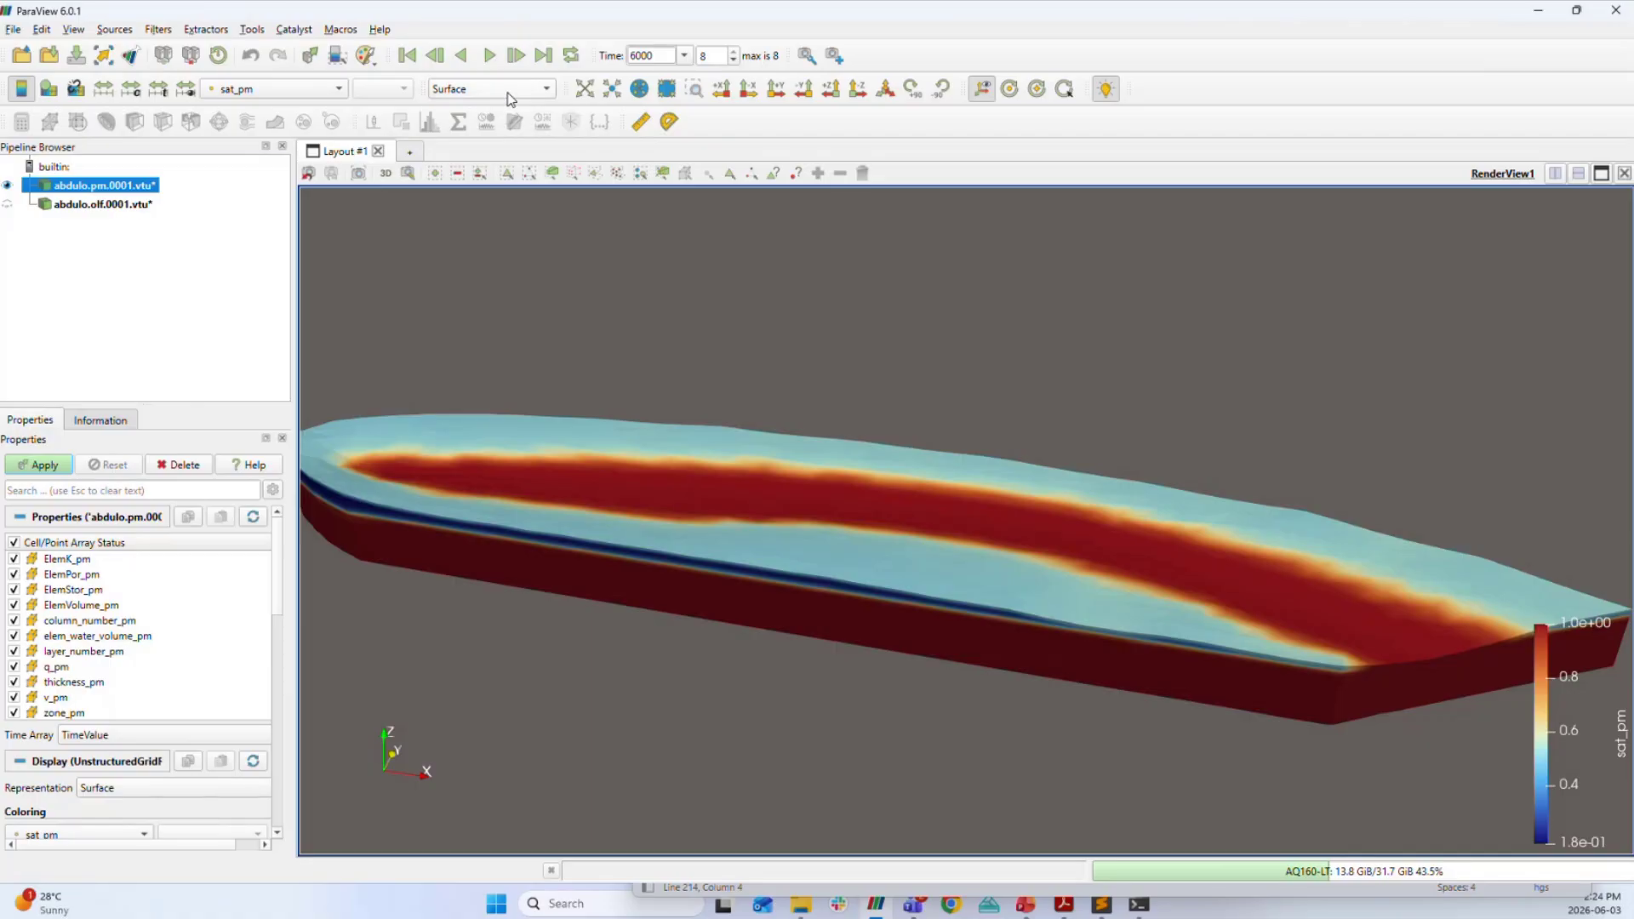
Show the pm model as Surface With Edges, then cancel a switch to Volume.
click(509, 96)
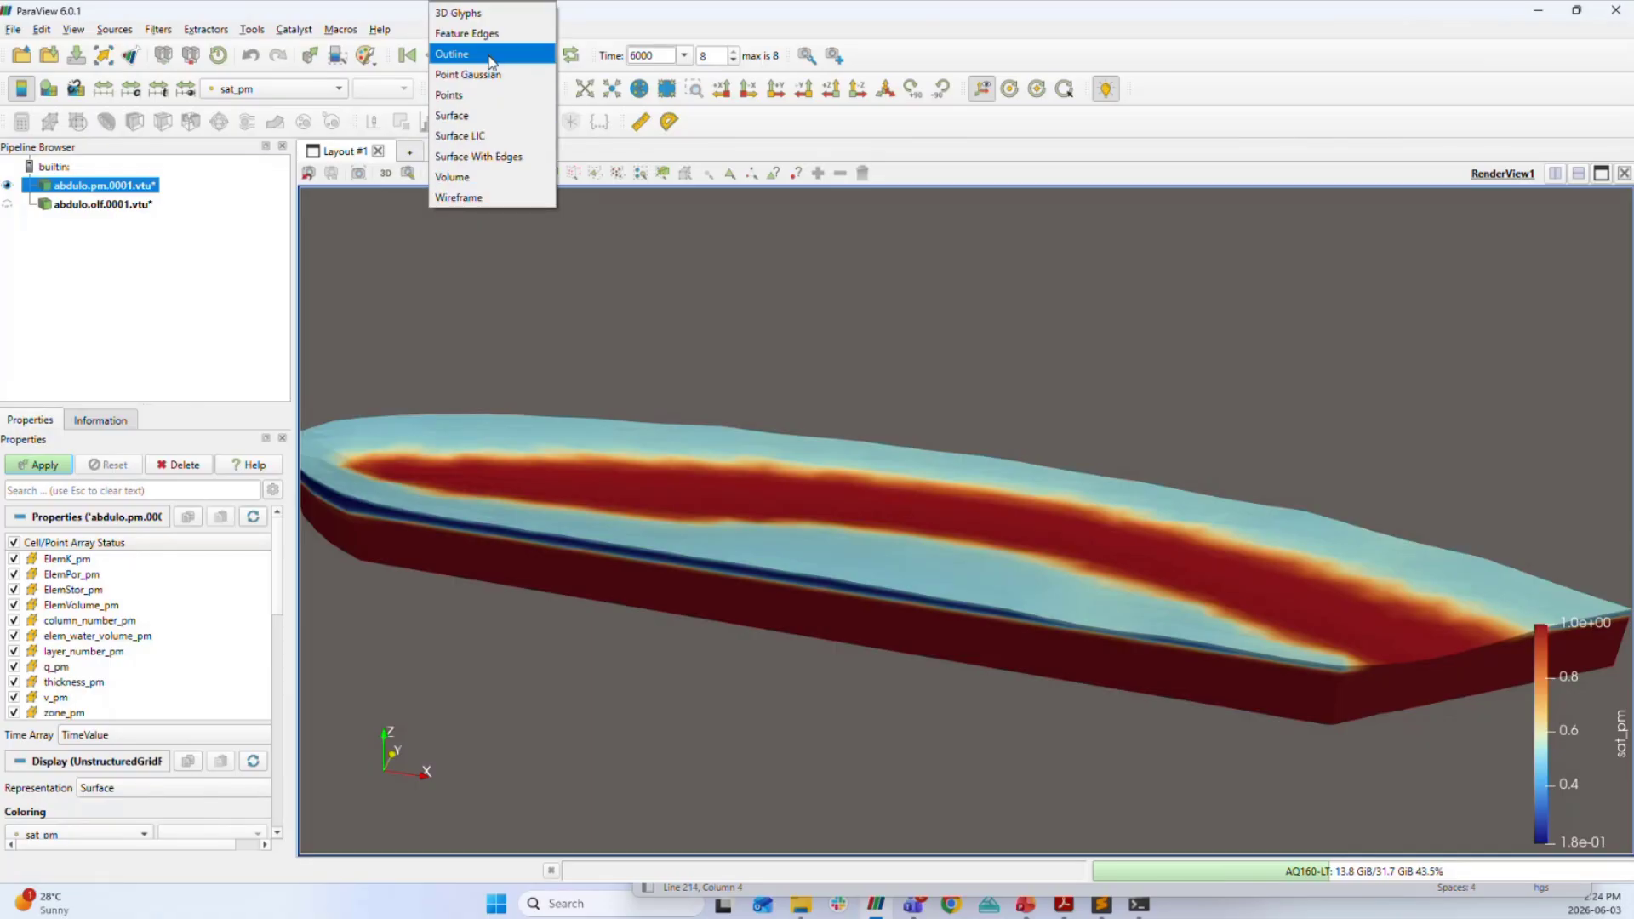
click(509, 158)
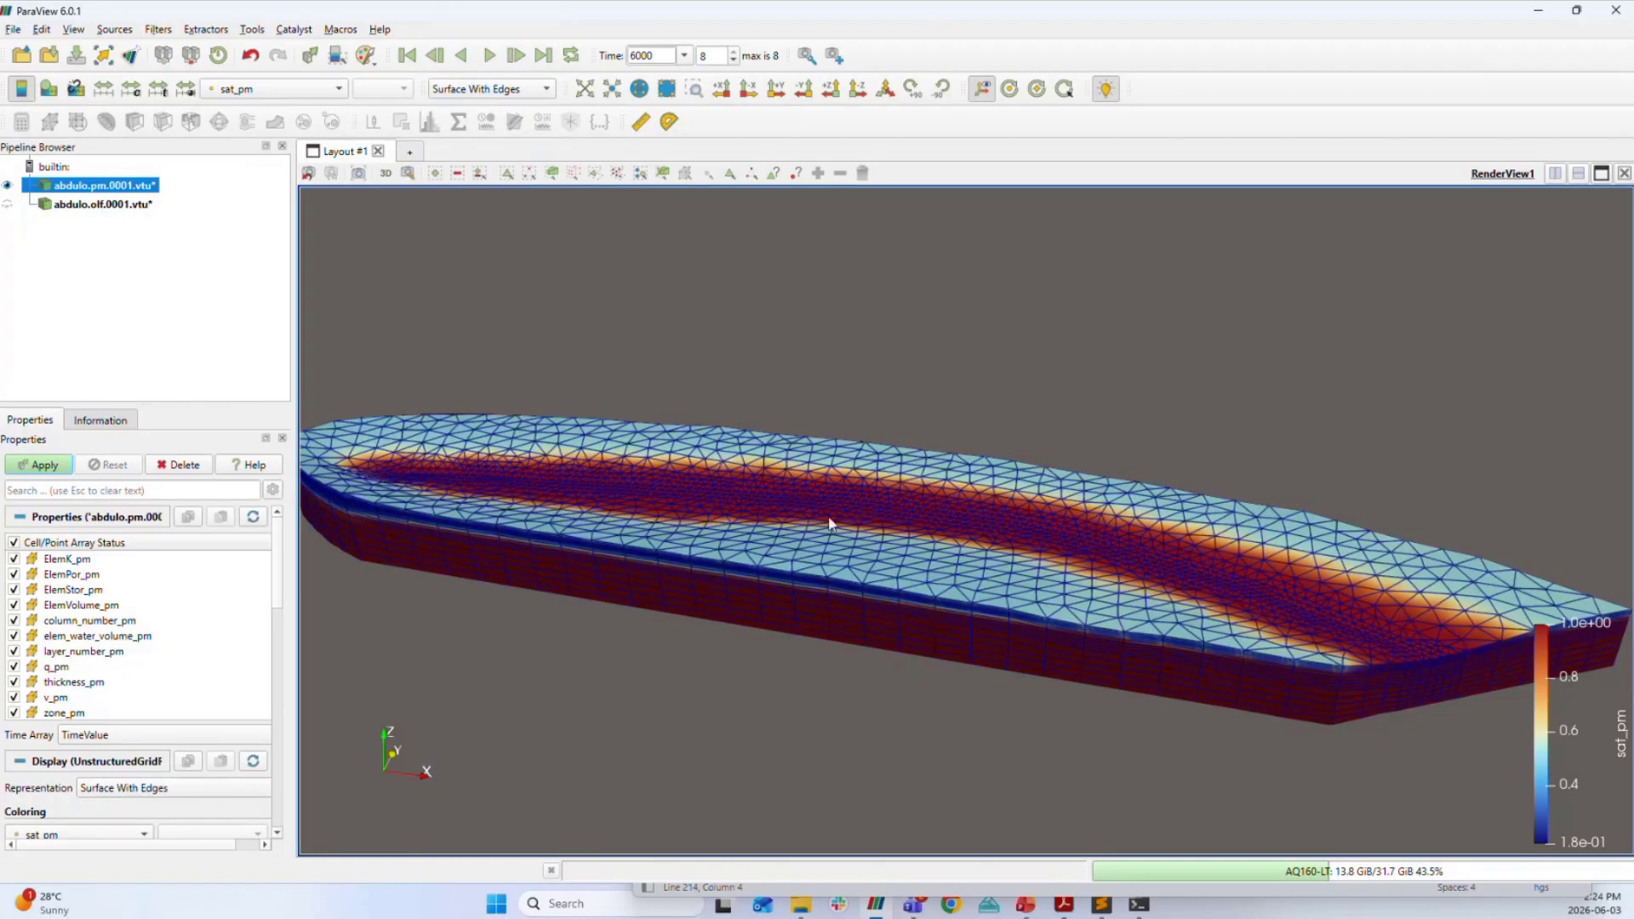
drag(830, 521, 830, 579)
click(509, 89)
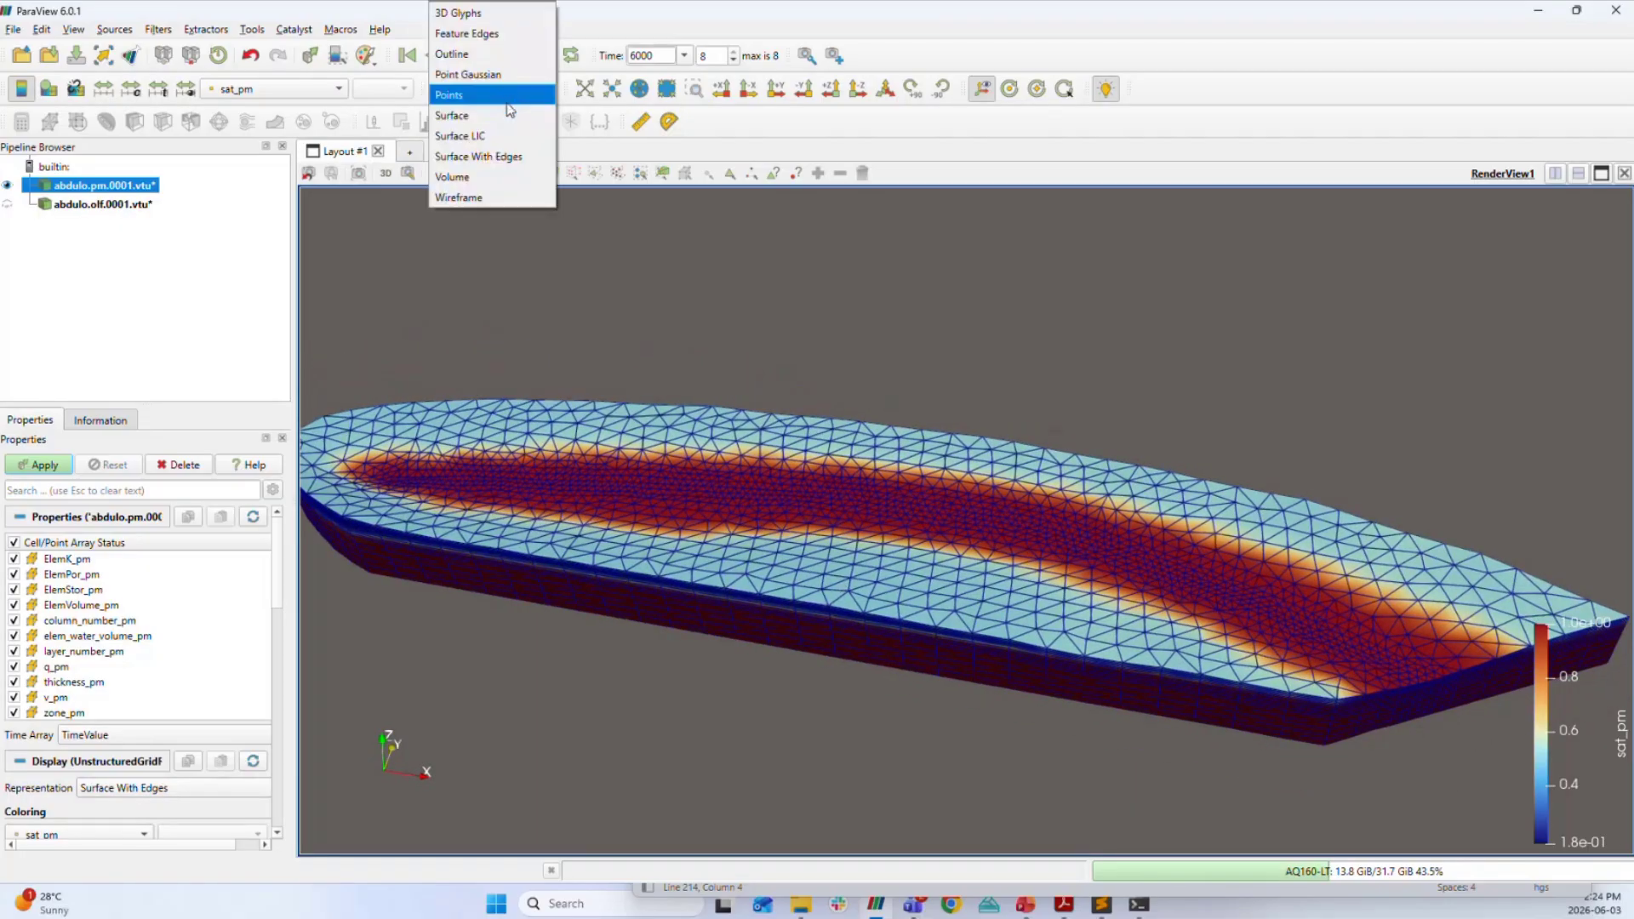
click(488, 177)
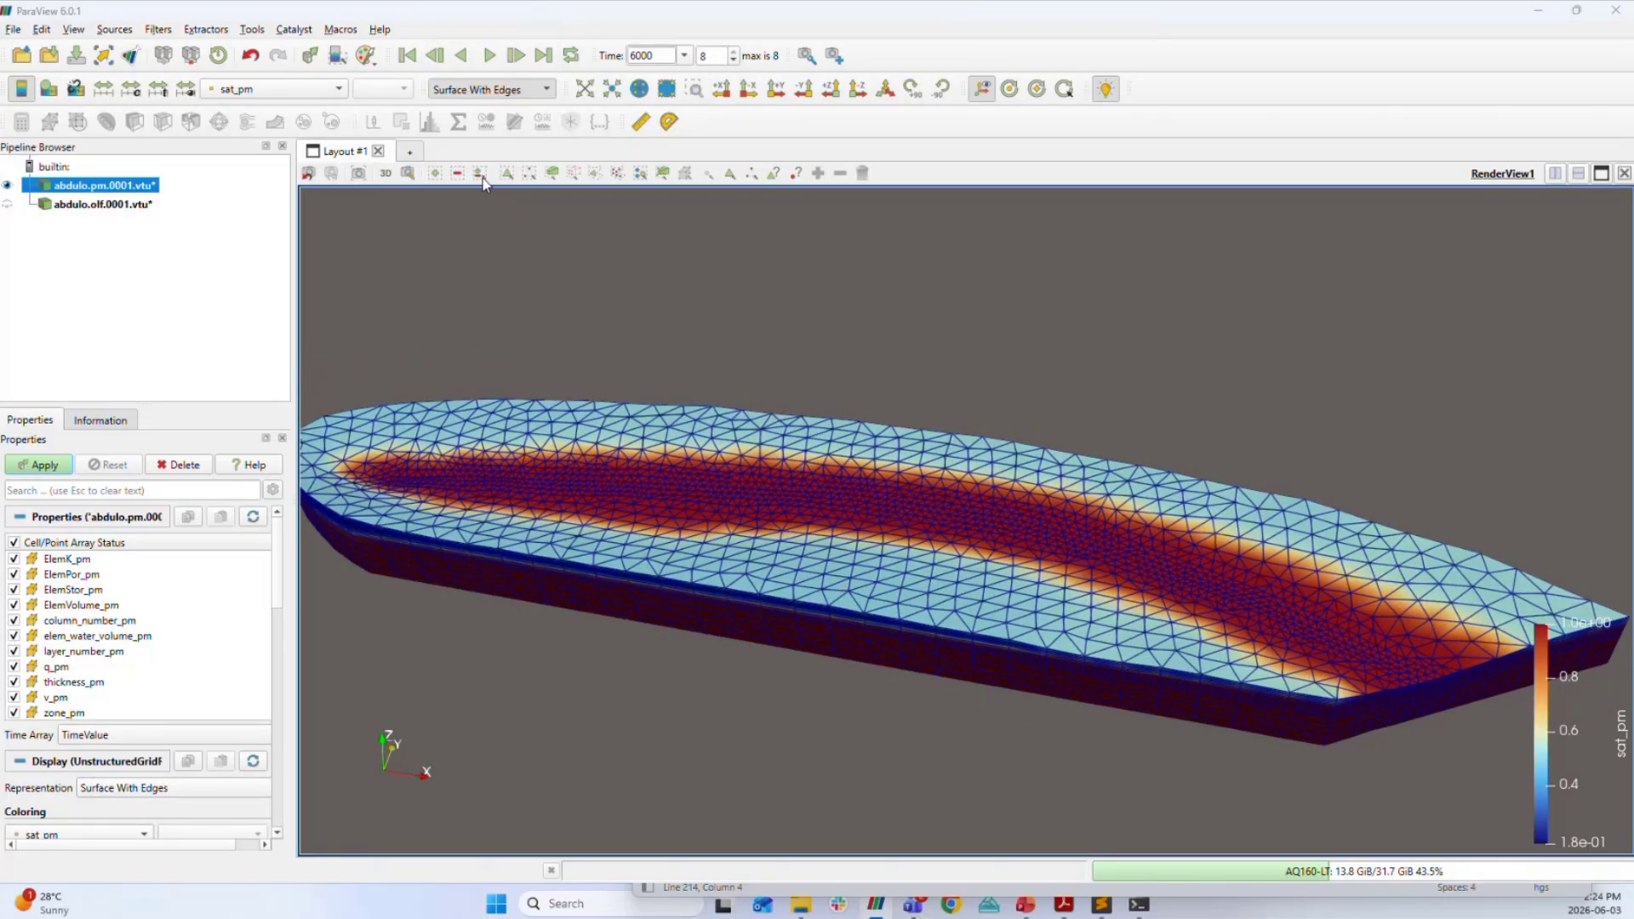
click(924, 470)
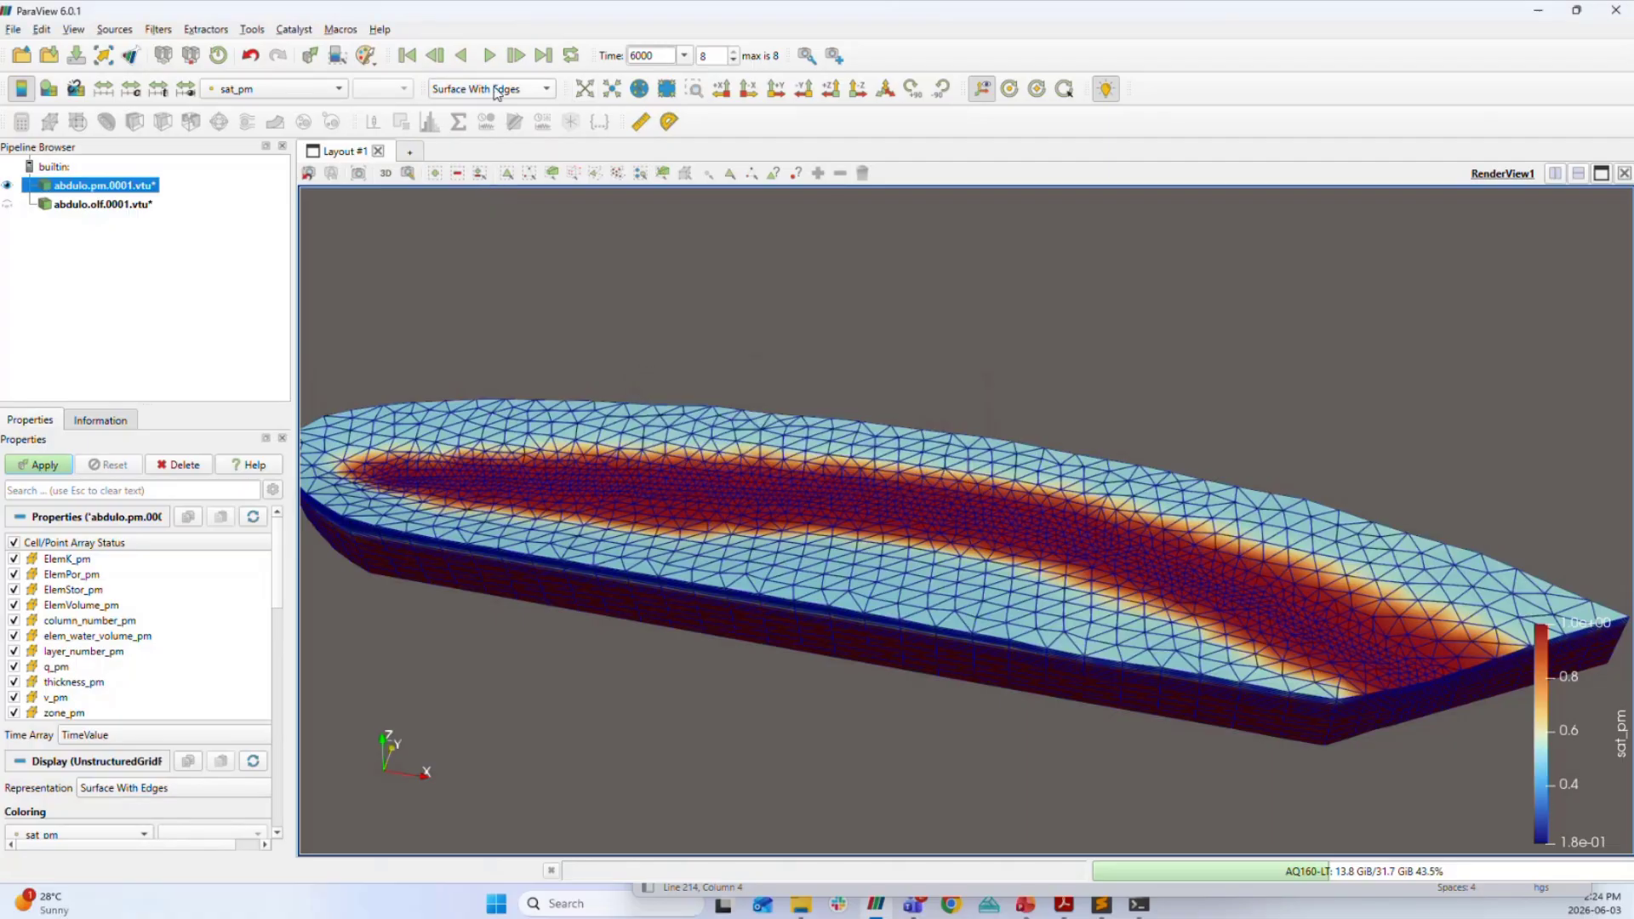
Try the Wireframe and then Points representations of the pm model.
click(490, 88)
click(476, 198)
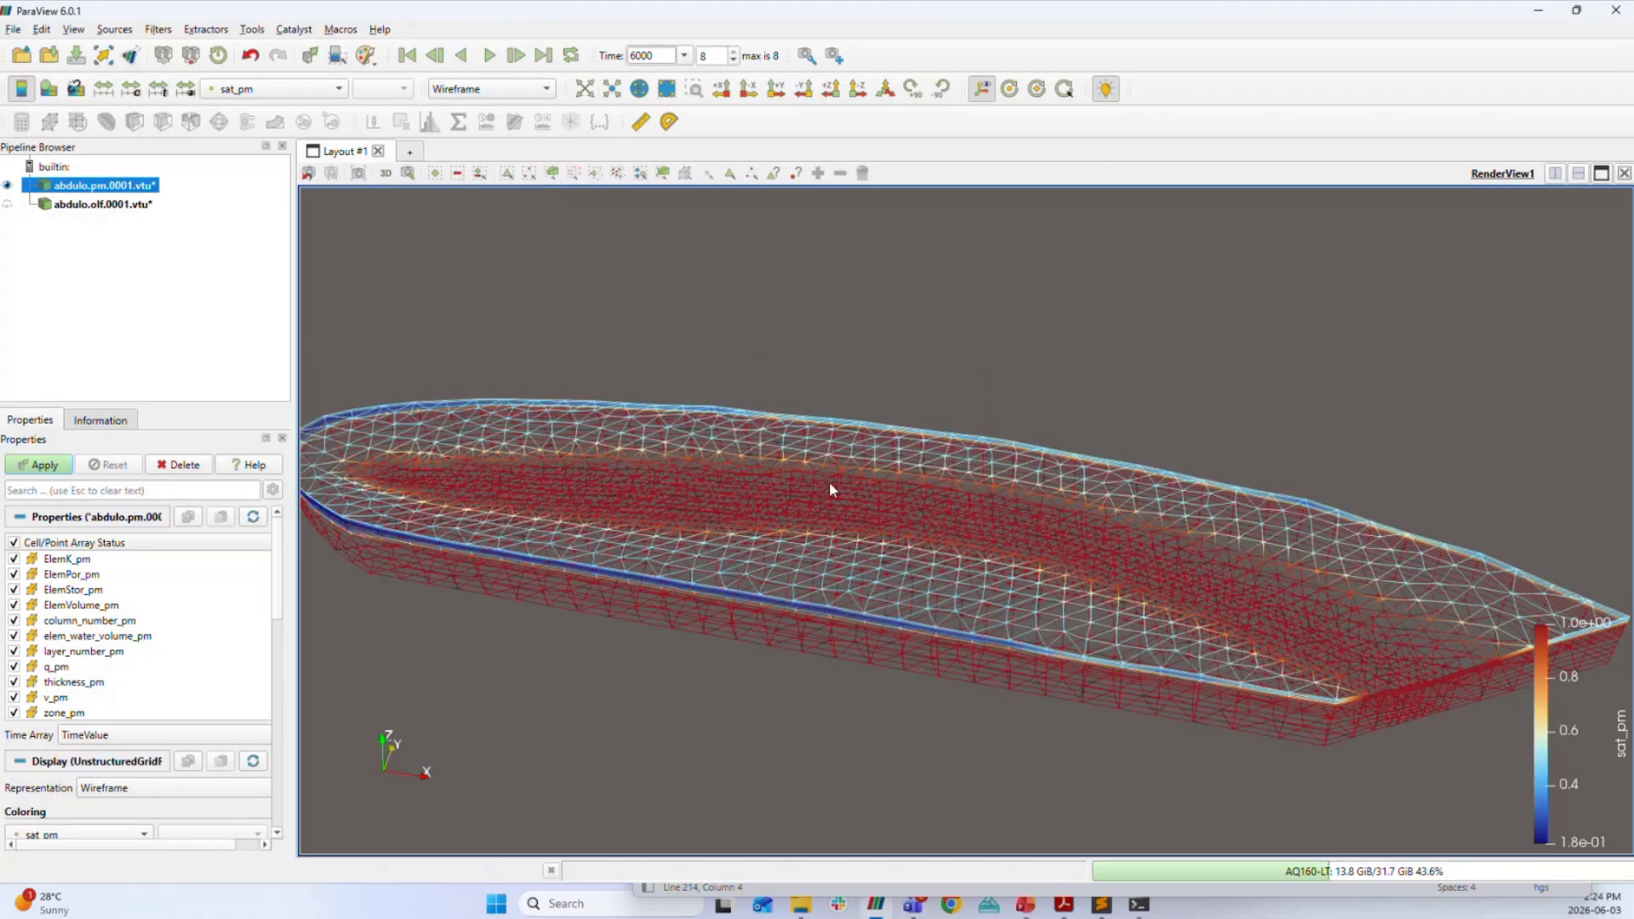
drag(829, 570, 790, 539)
click(510, 88)
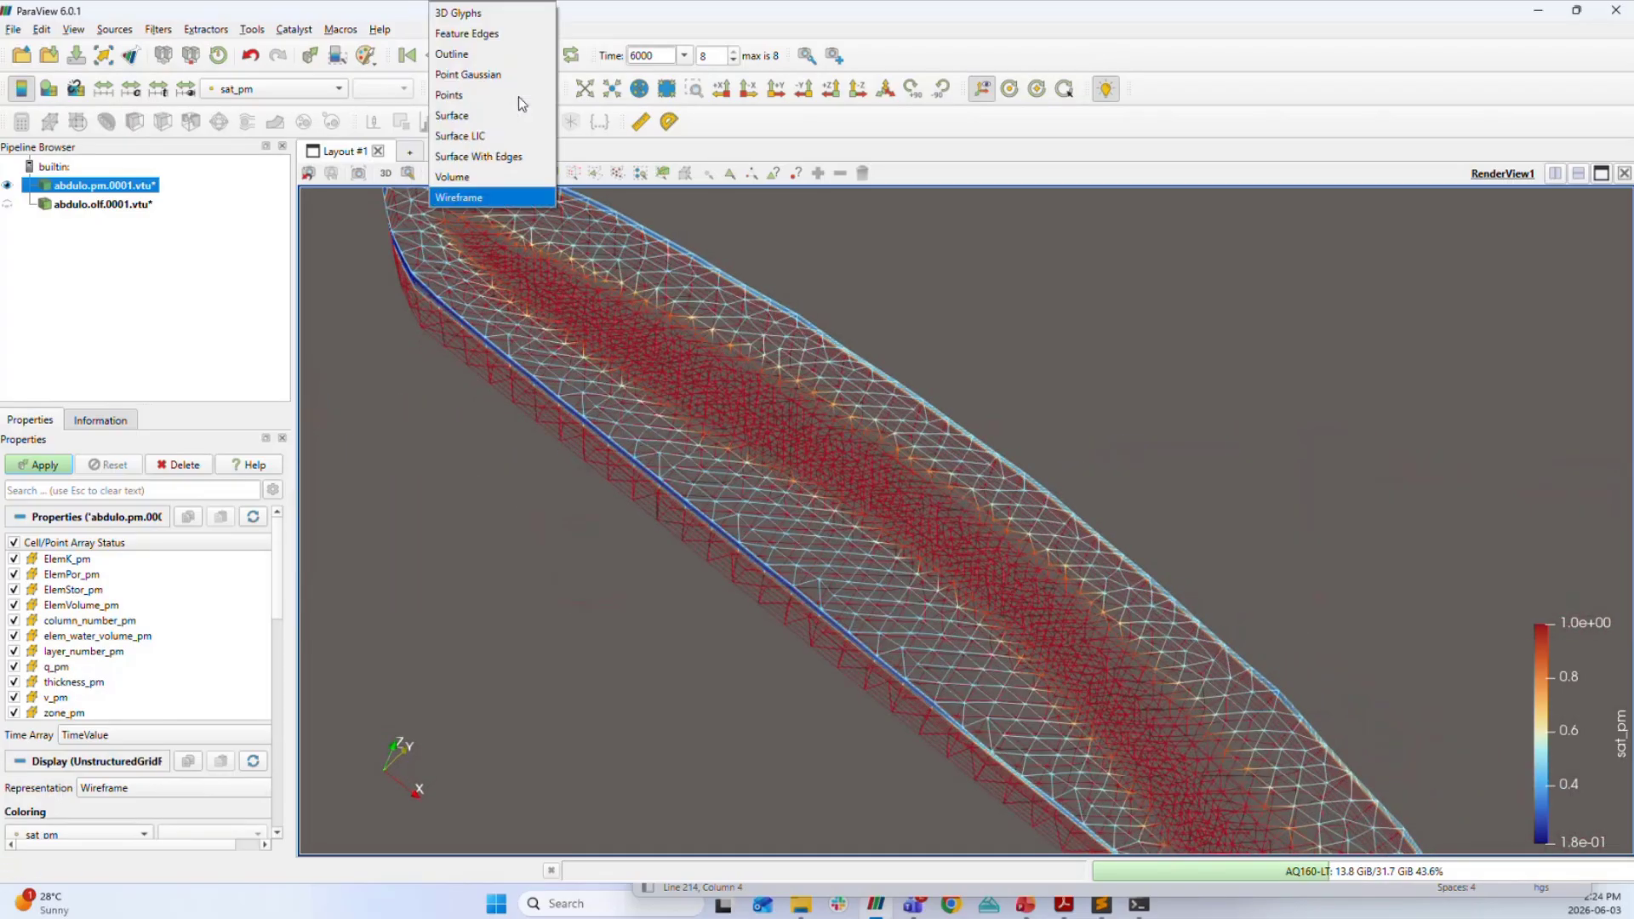
click(470, 96)
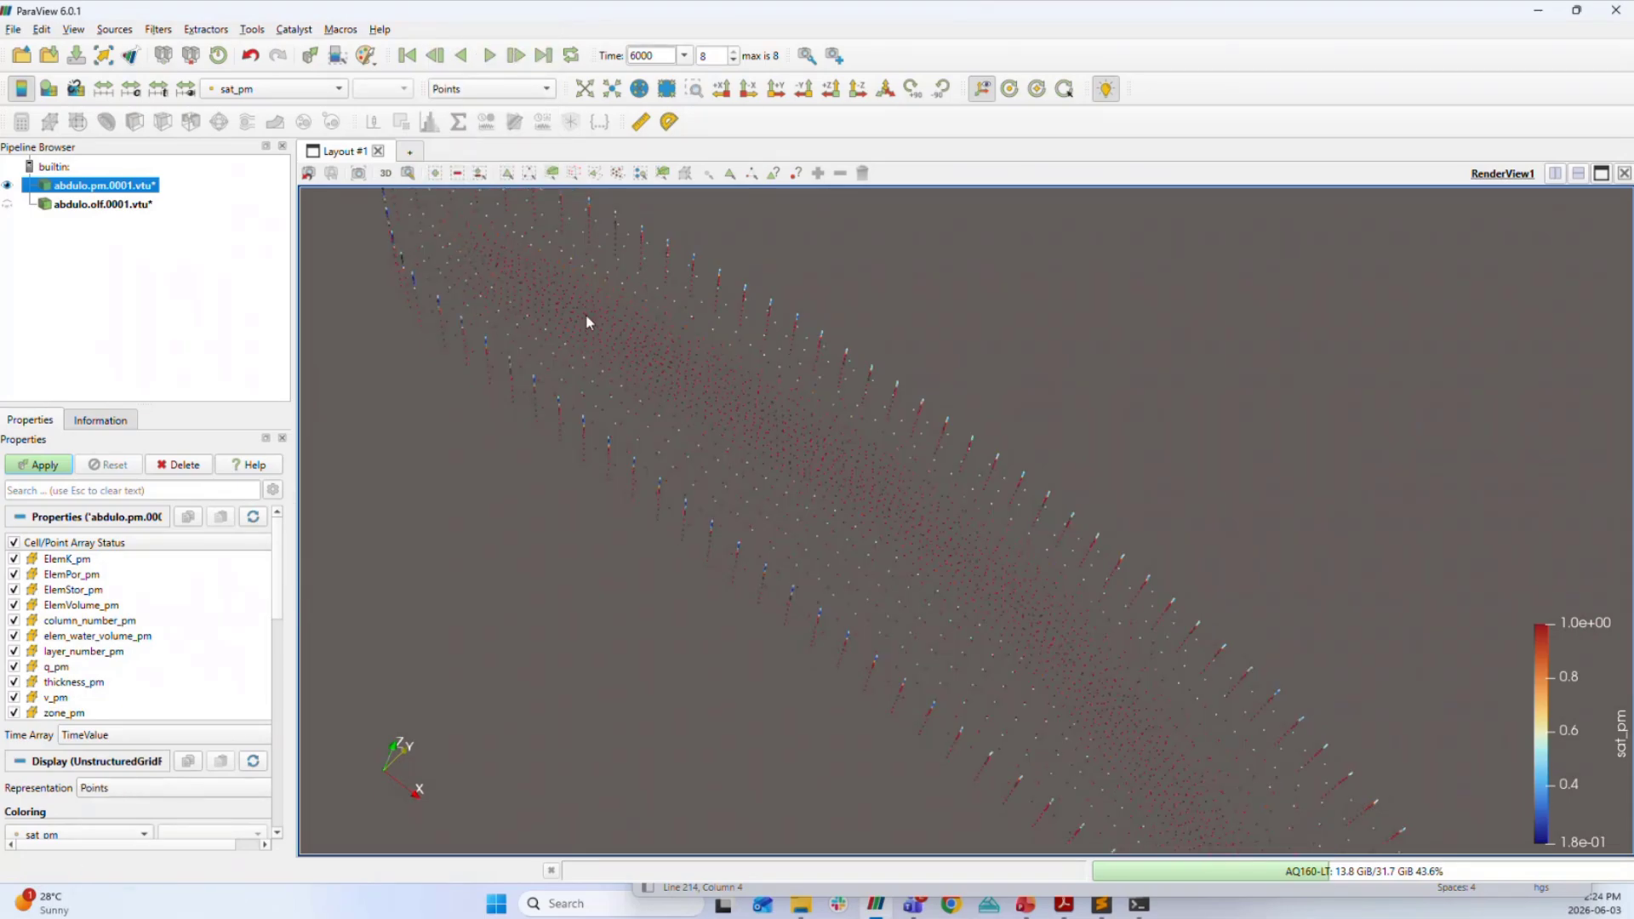
scroll(843, 498, down, 5)
drag(1109, 555, 561, 436)
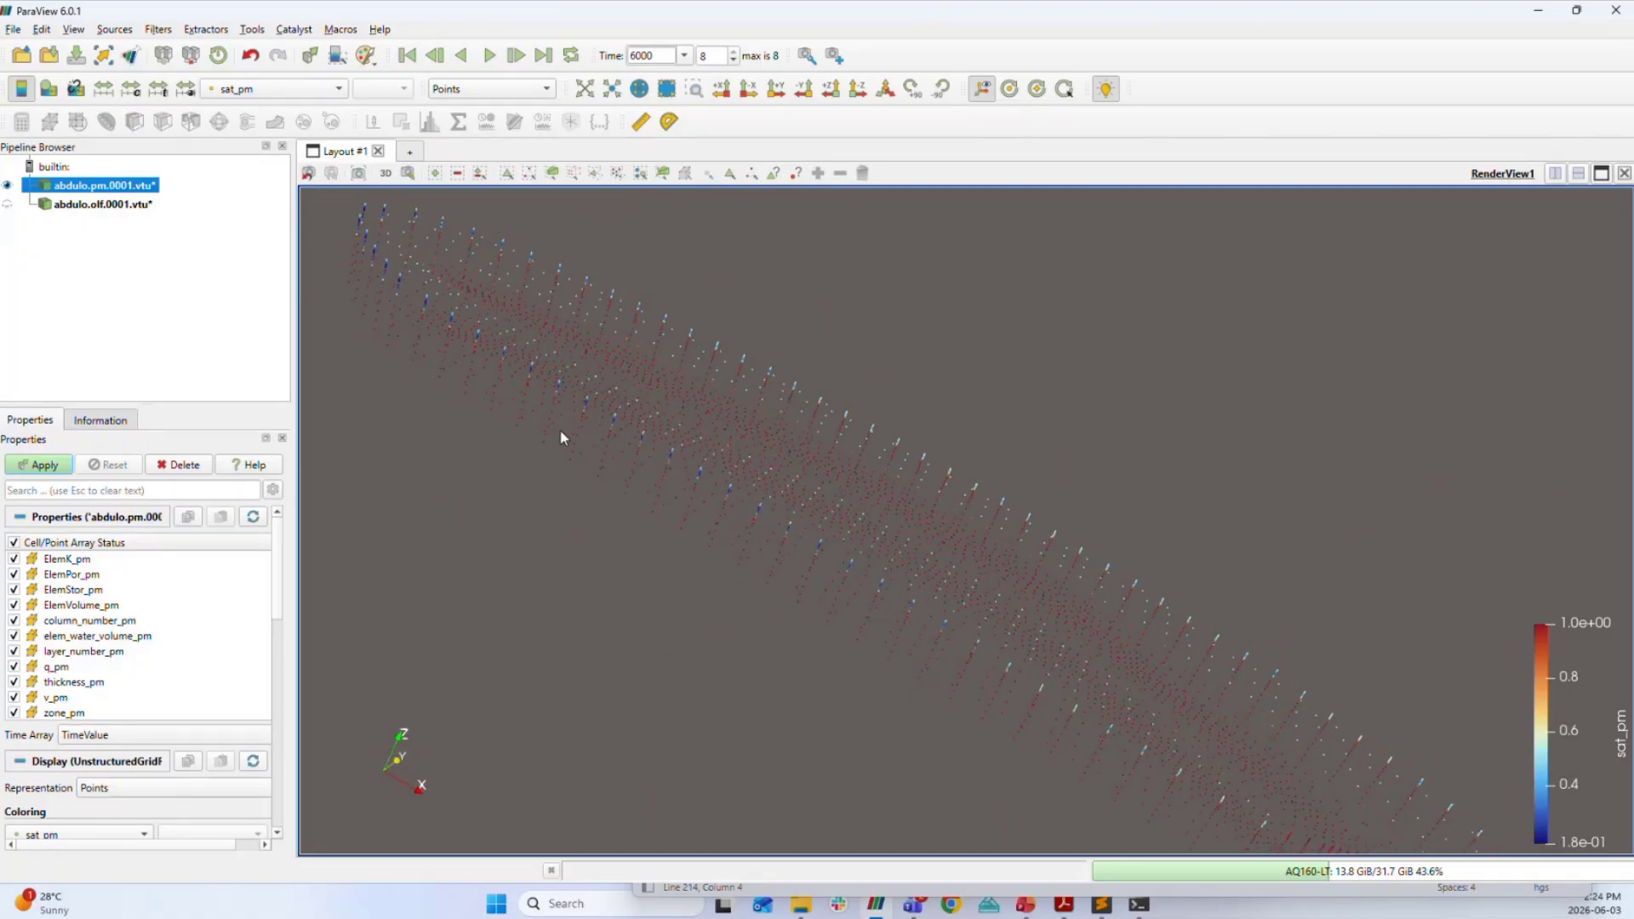
Settle on the Point Gaussian representation, showing sat_pm as spheres.
click(492, 89)
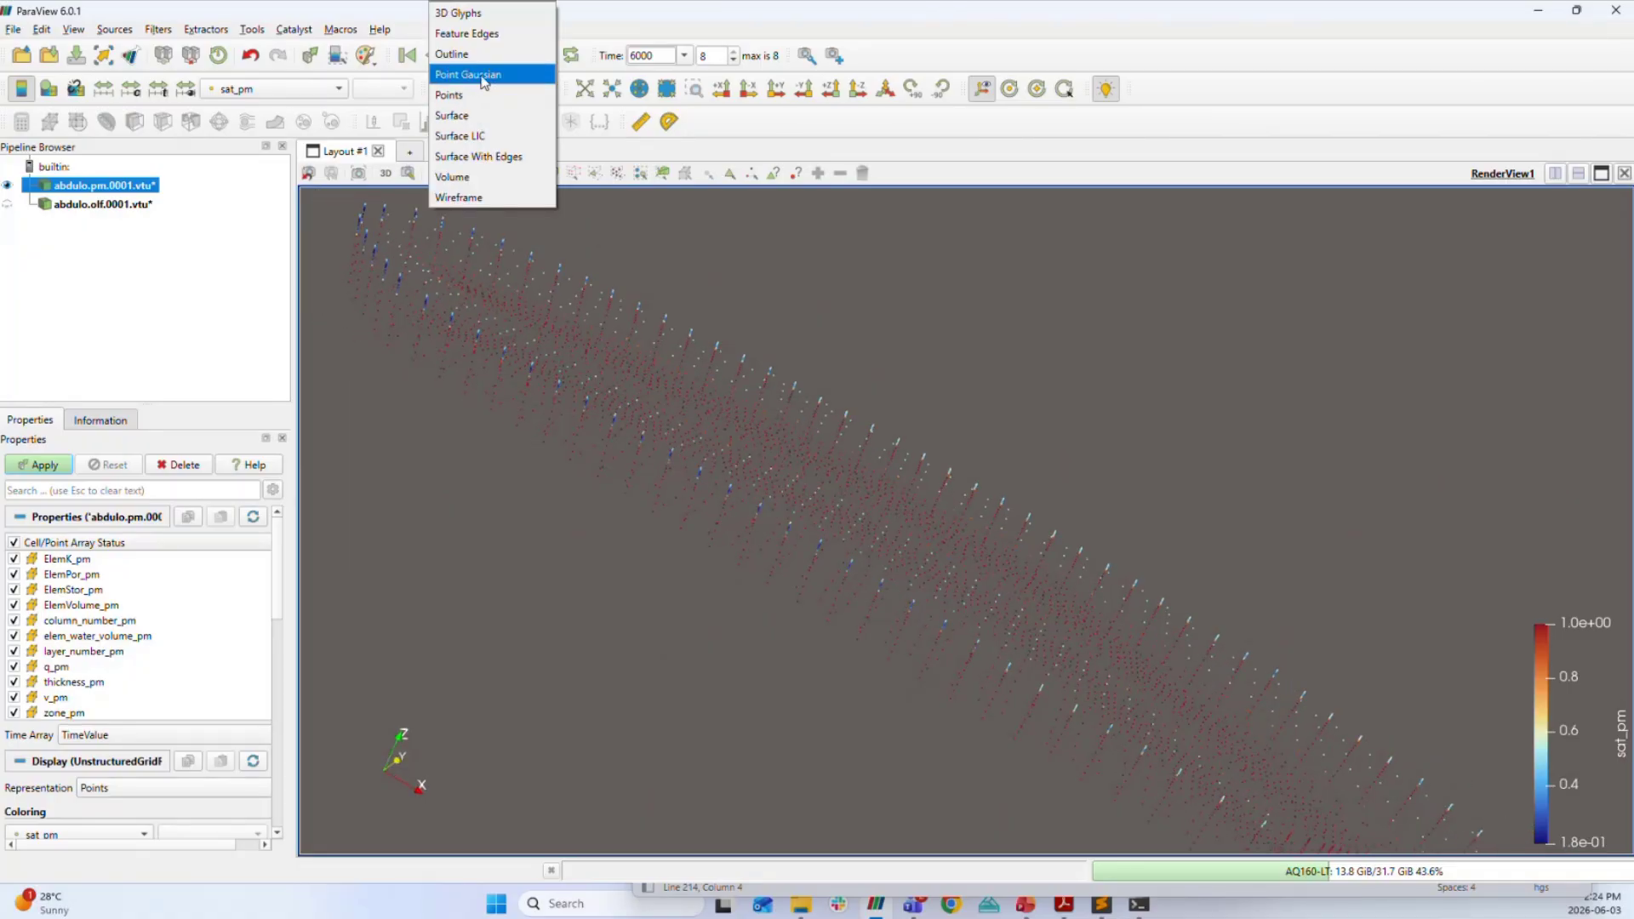
click(484, 75)
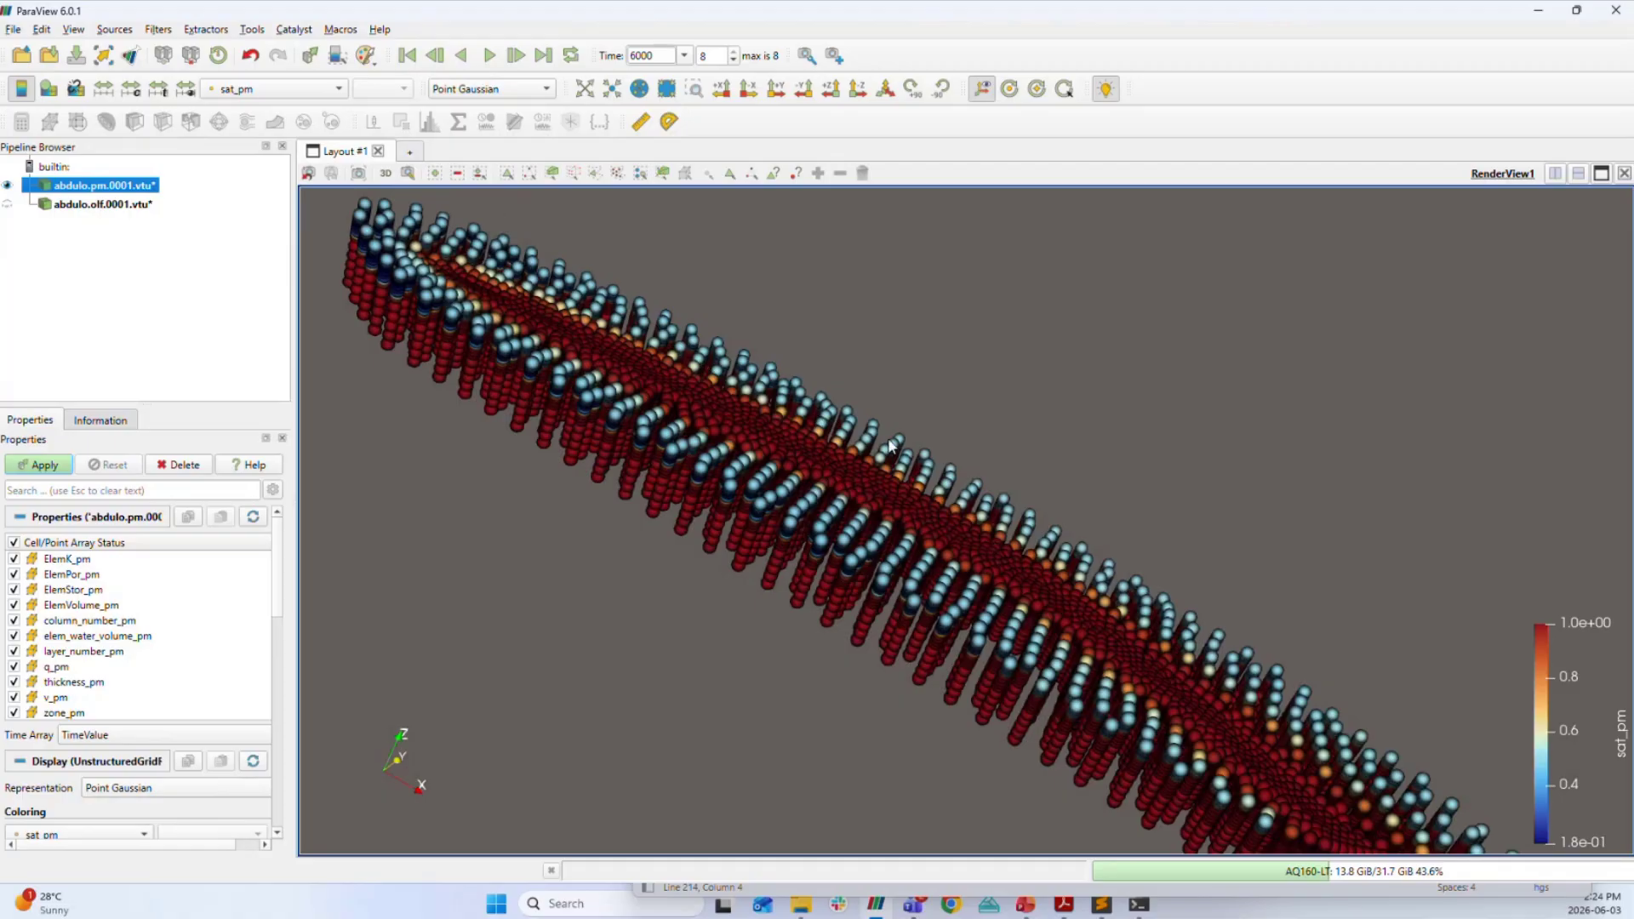
drag(988, 628, 538, 452)
right_click(540, 446)
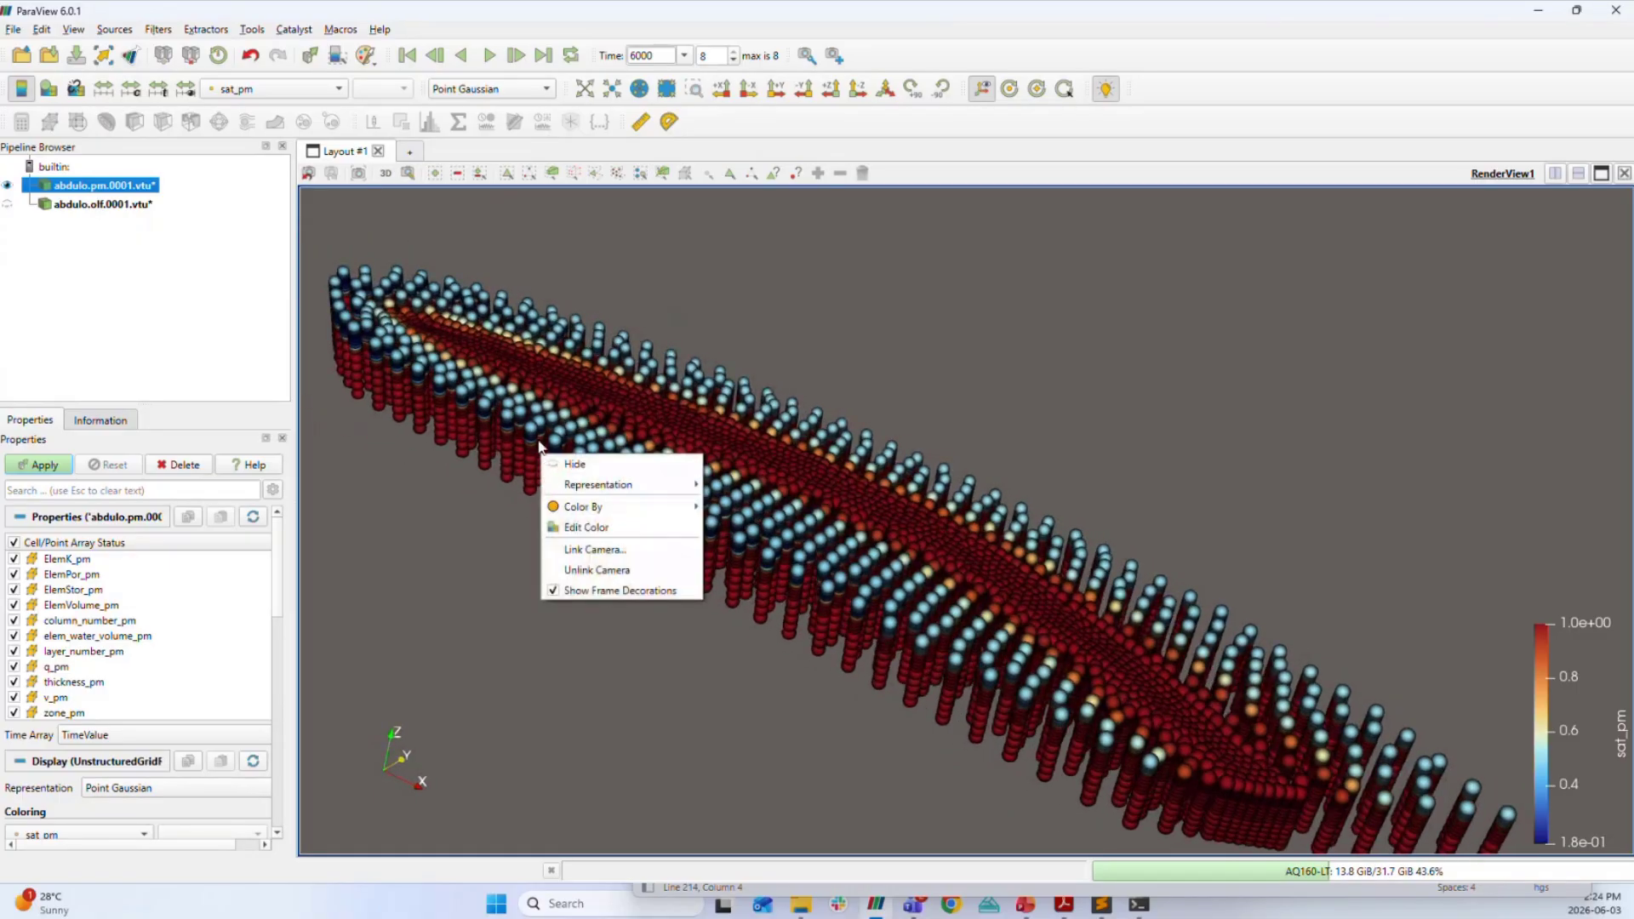
click(647, 288)
mouse_move(708, 458)
mouse_down()
mouse_move(715, 432)
mouse_move(720, 471)
mouse_move(728, 413)
mouse_move(715, 469)
mouse_up()
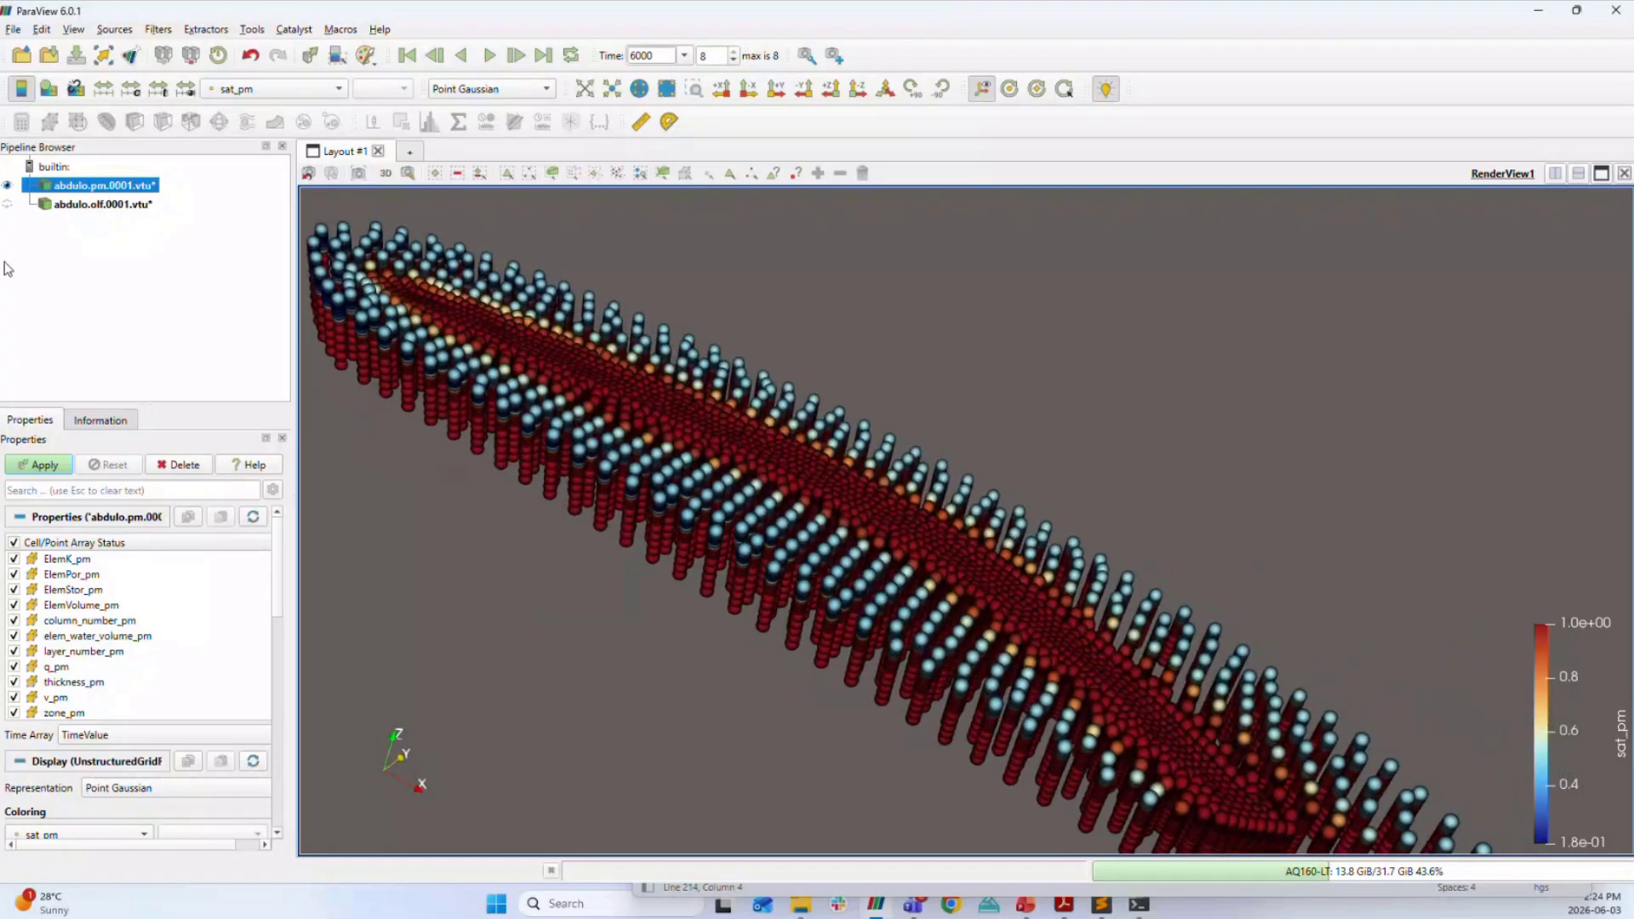
Show abdulo.olf, hide abdulo.pm, and colour the surface by v_olf magnitude.
click(8, 204)
drag(727, 619, 442, 373)
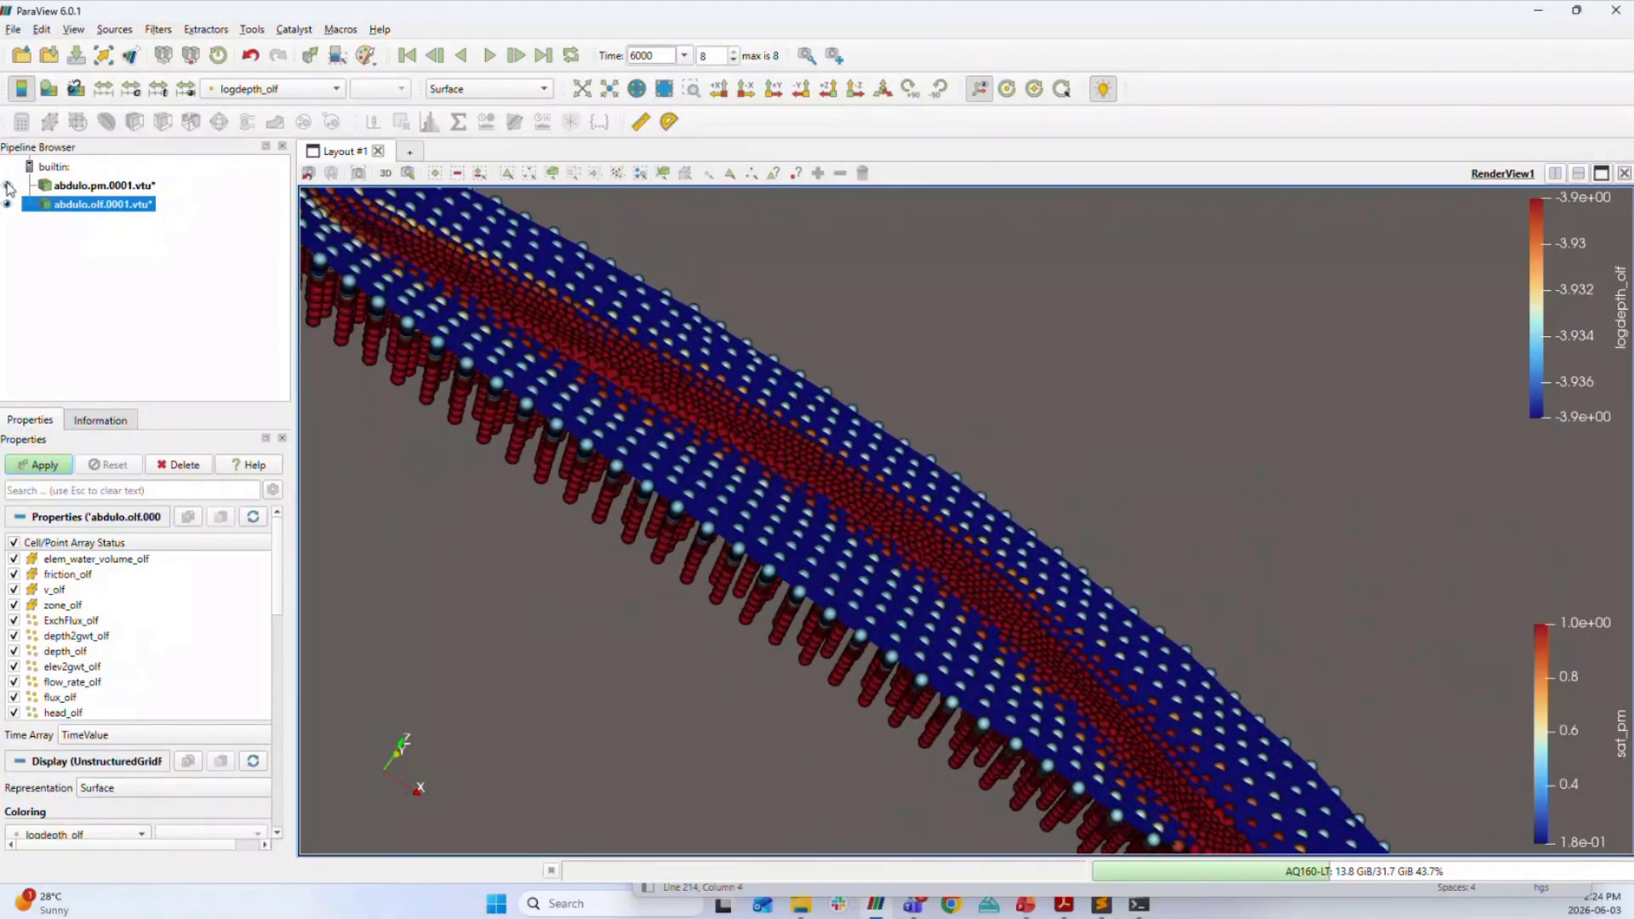
click(7, 184)
click(295, 91)
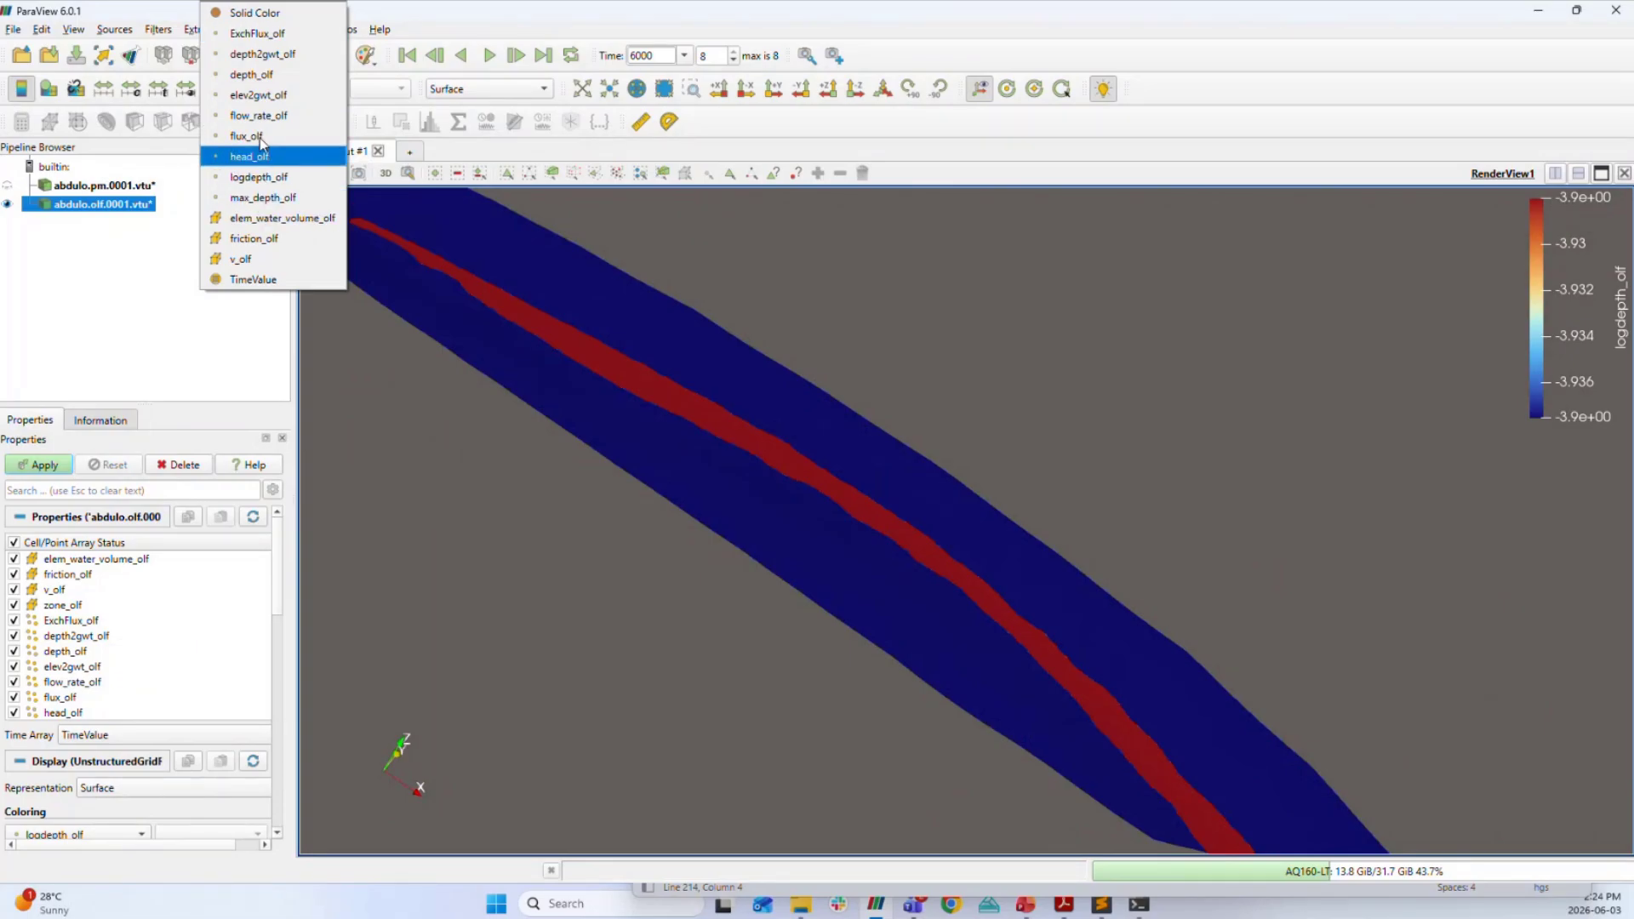
click(473, 290)
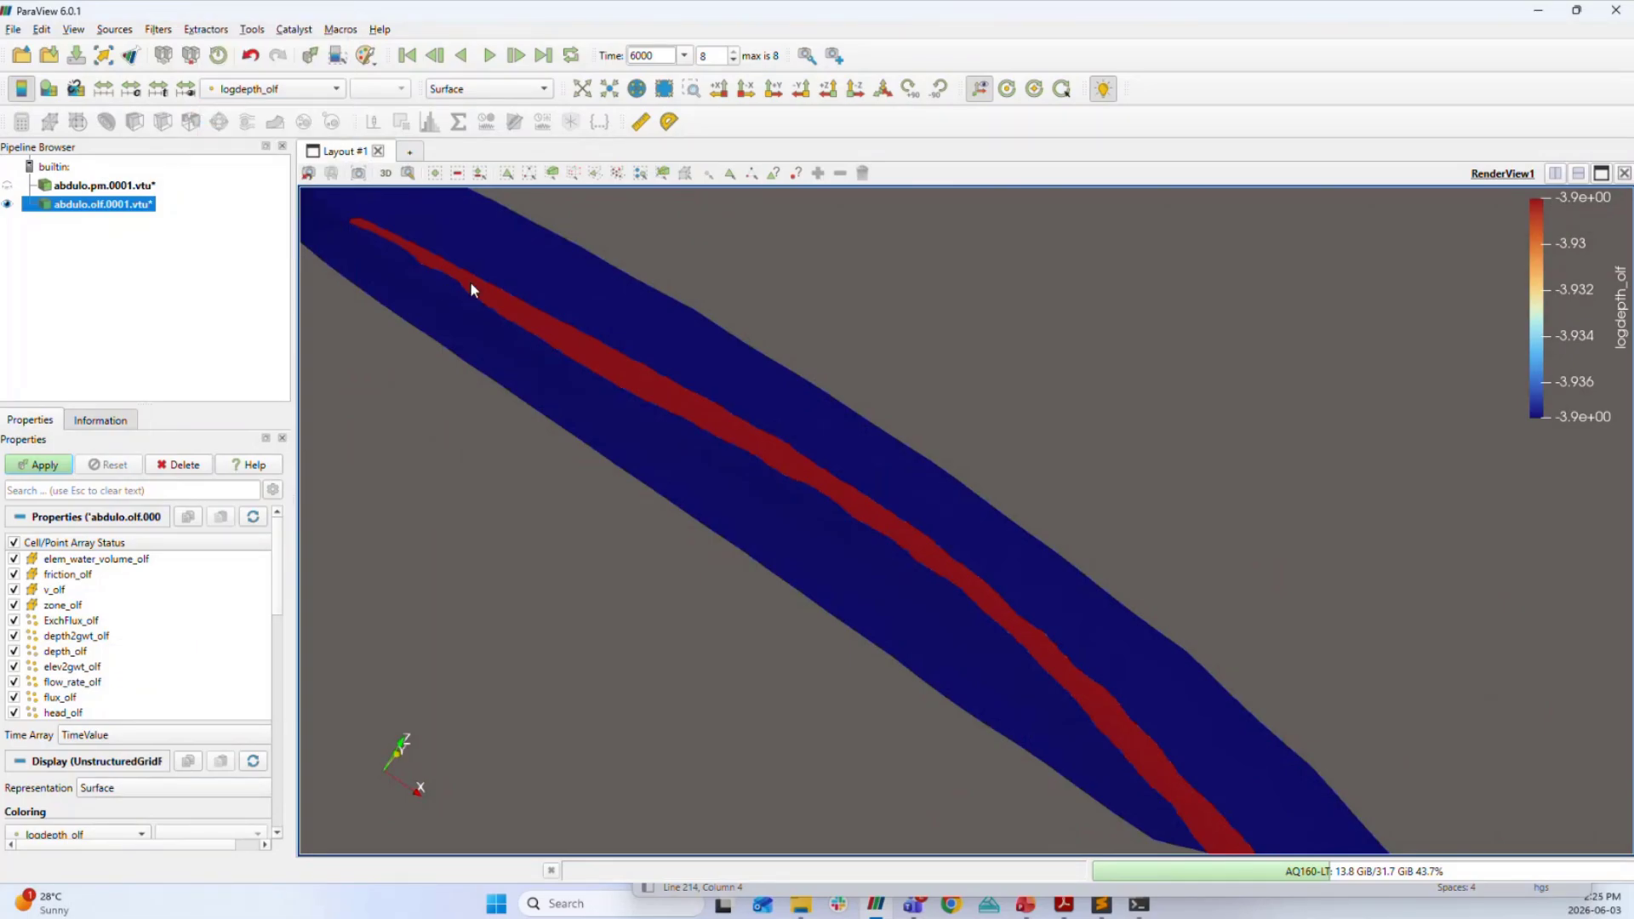
click(294, 91)
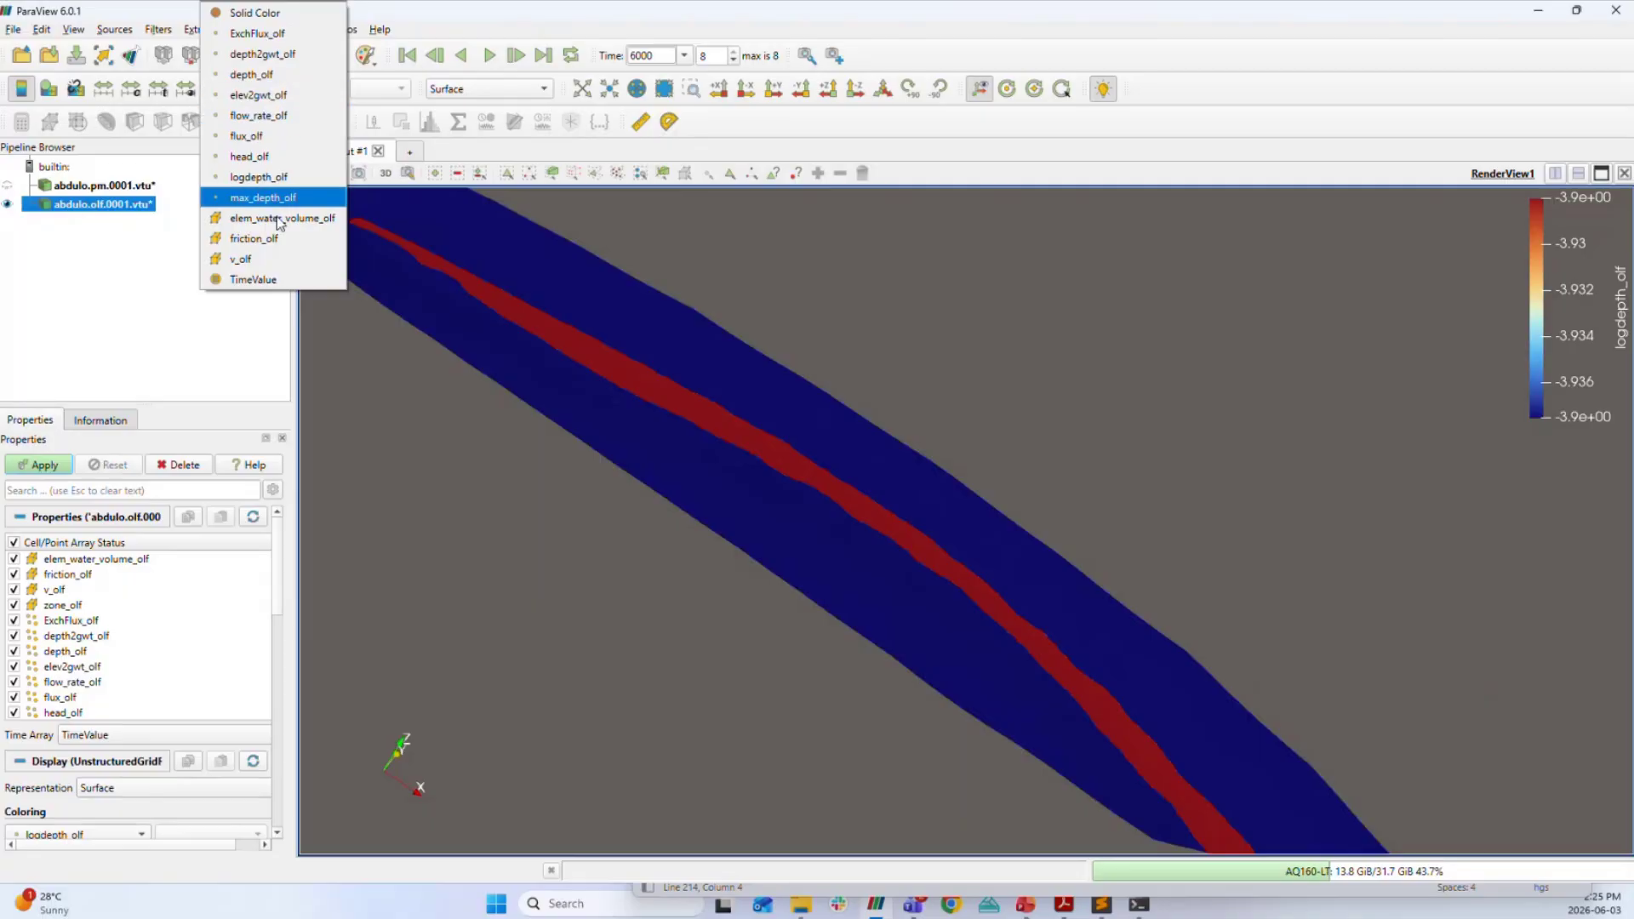
click(246, 259)
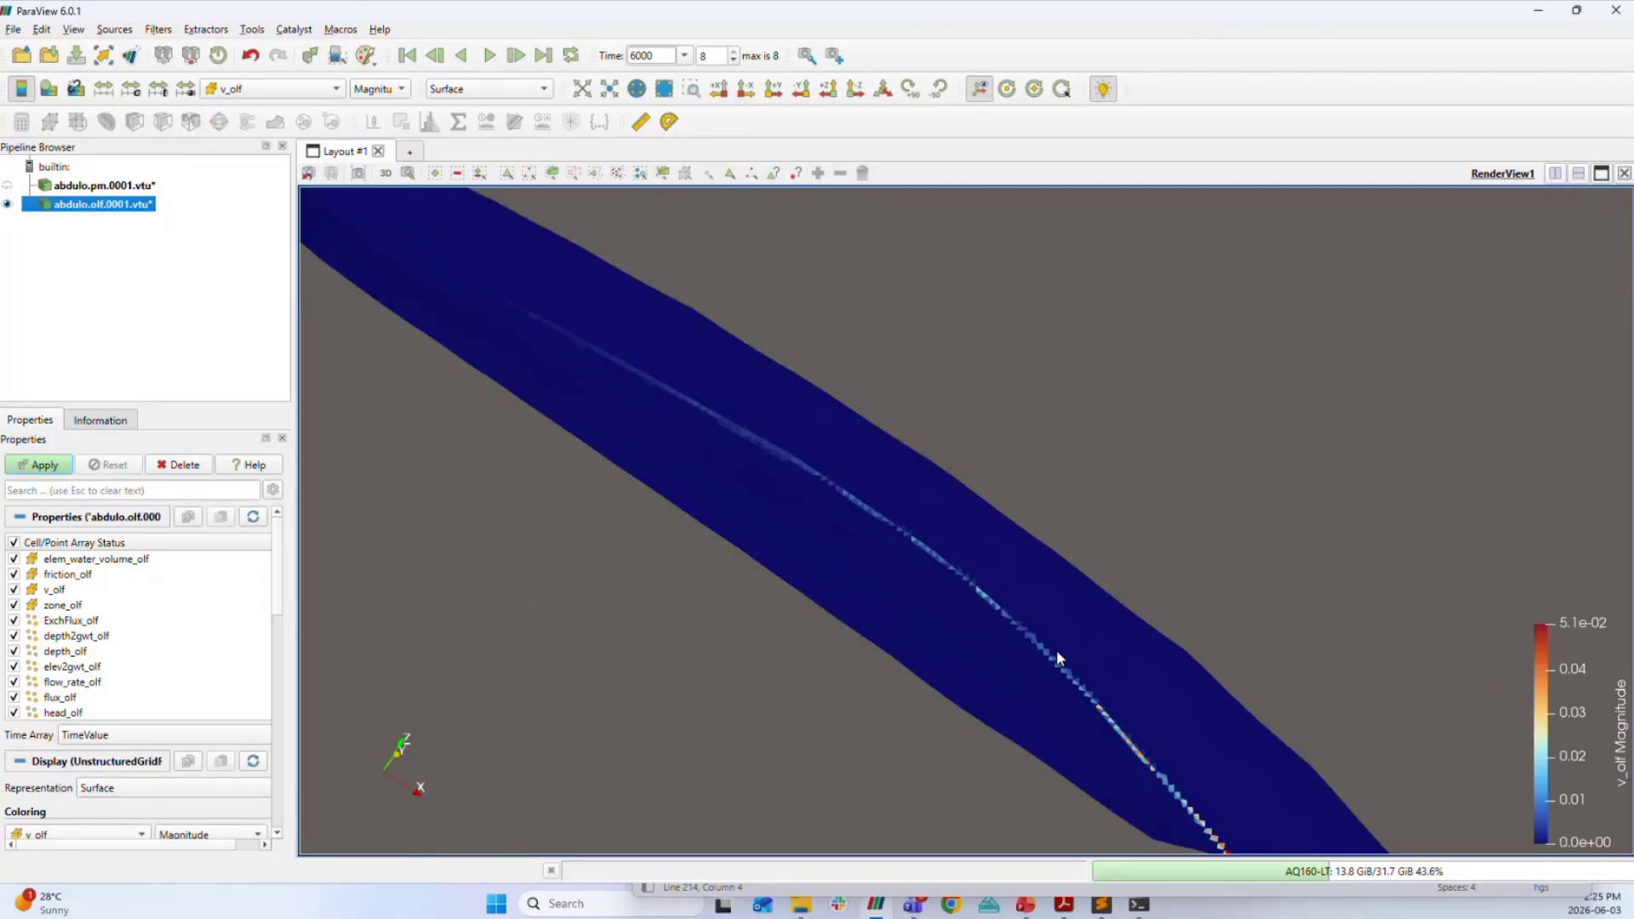
drag(1056, 650, 1040, 570)
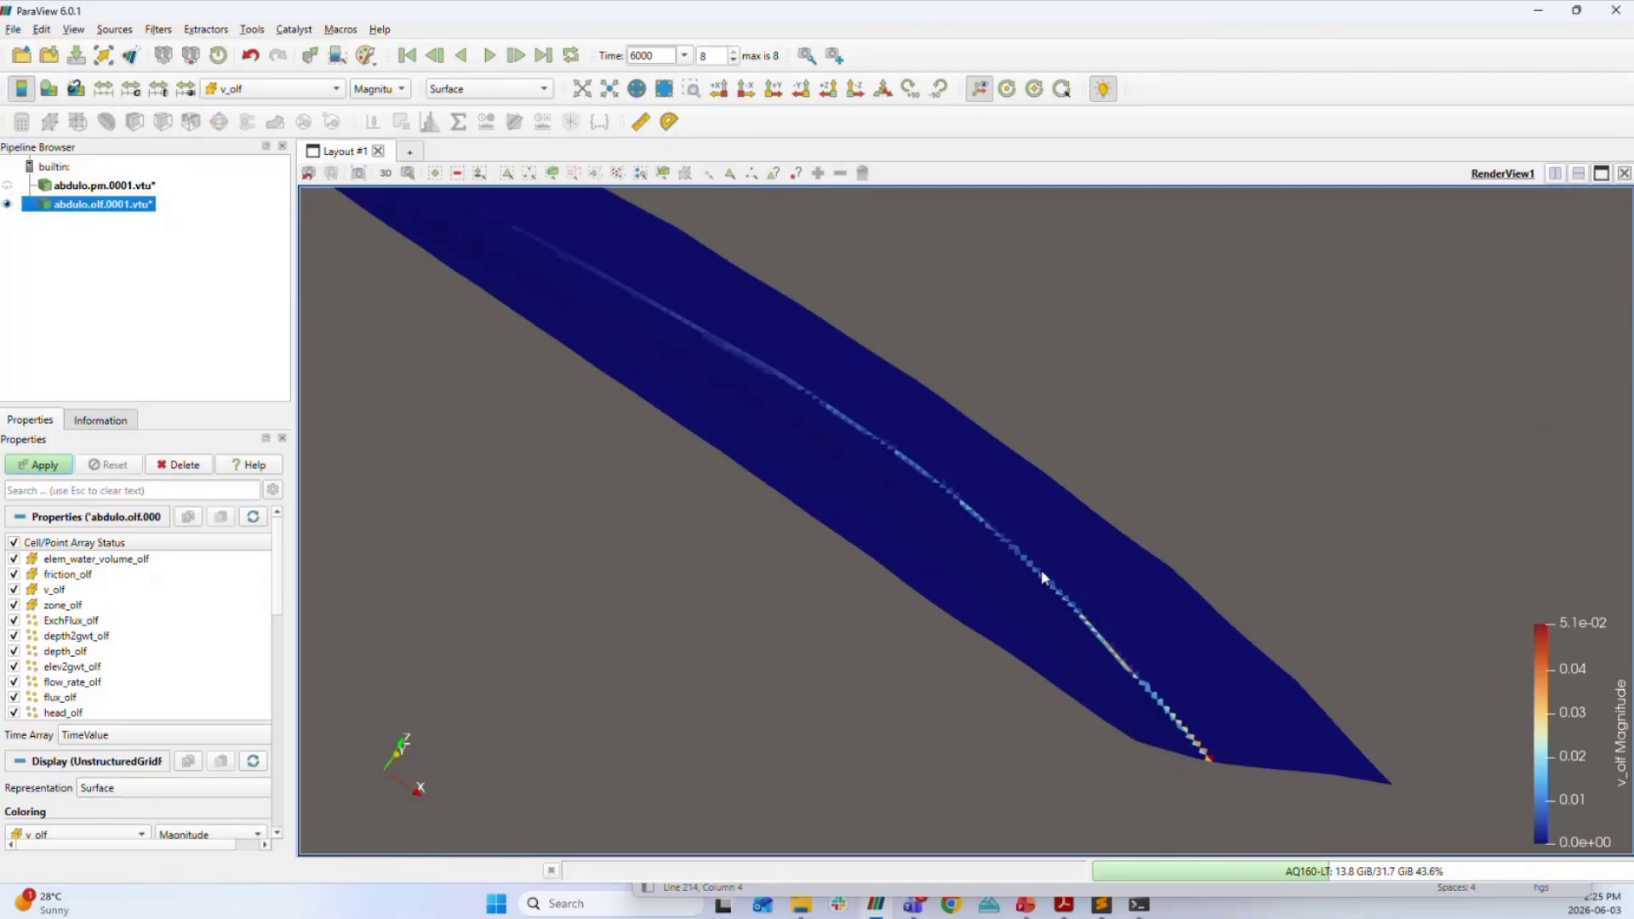
Rewind to the first time step and play the animation through to time 6000.
click(408, 56)
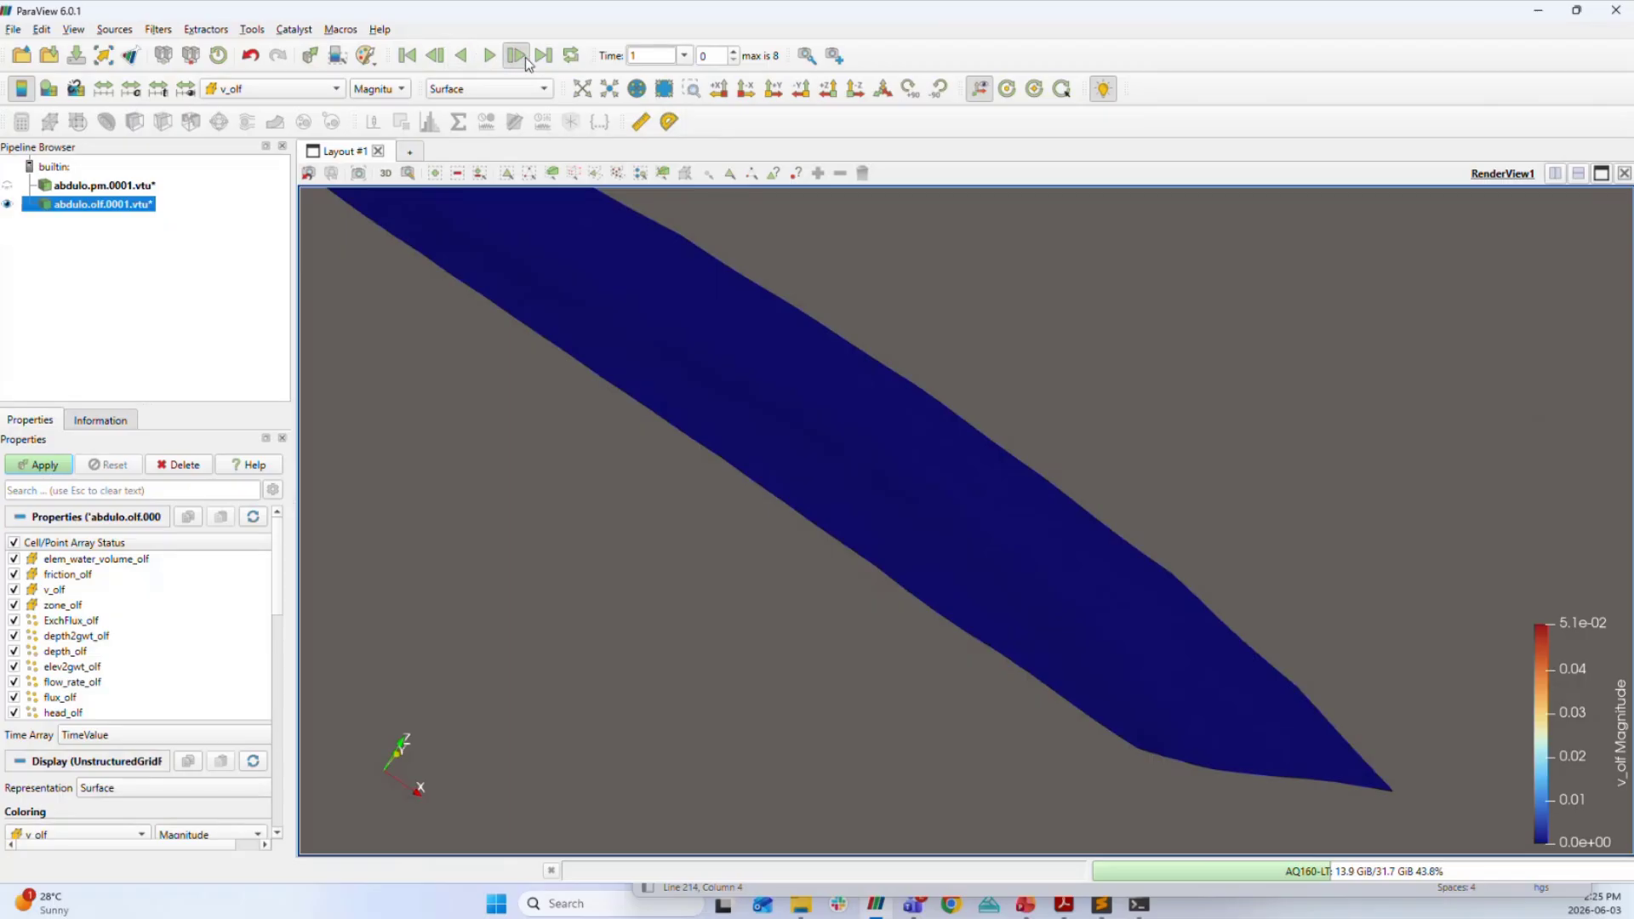
click(524, 58)
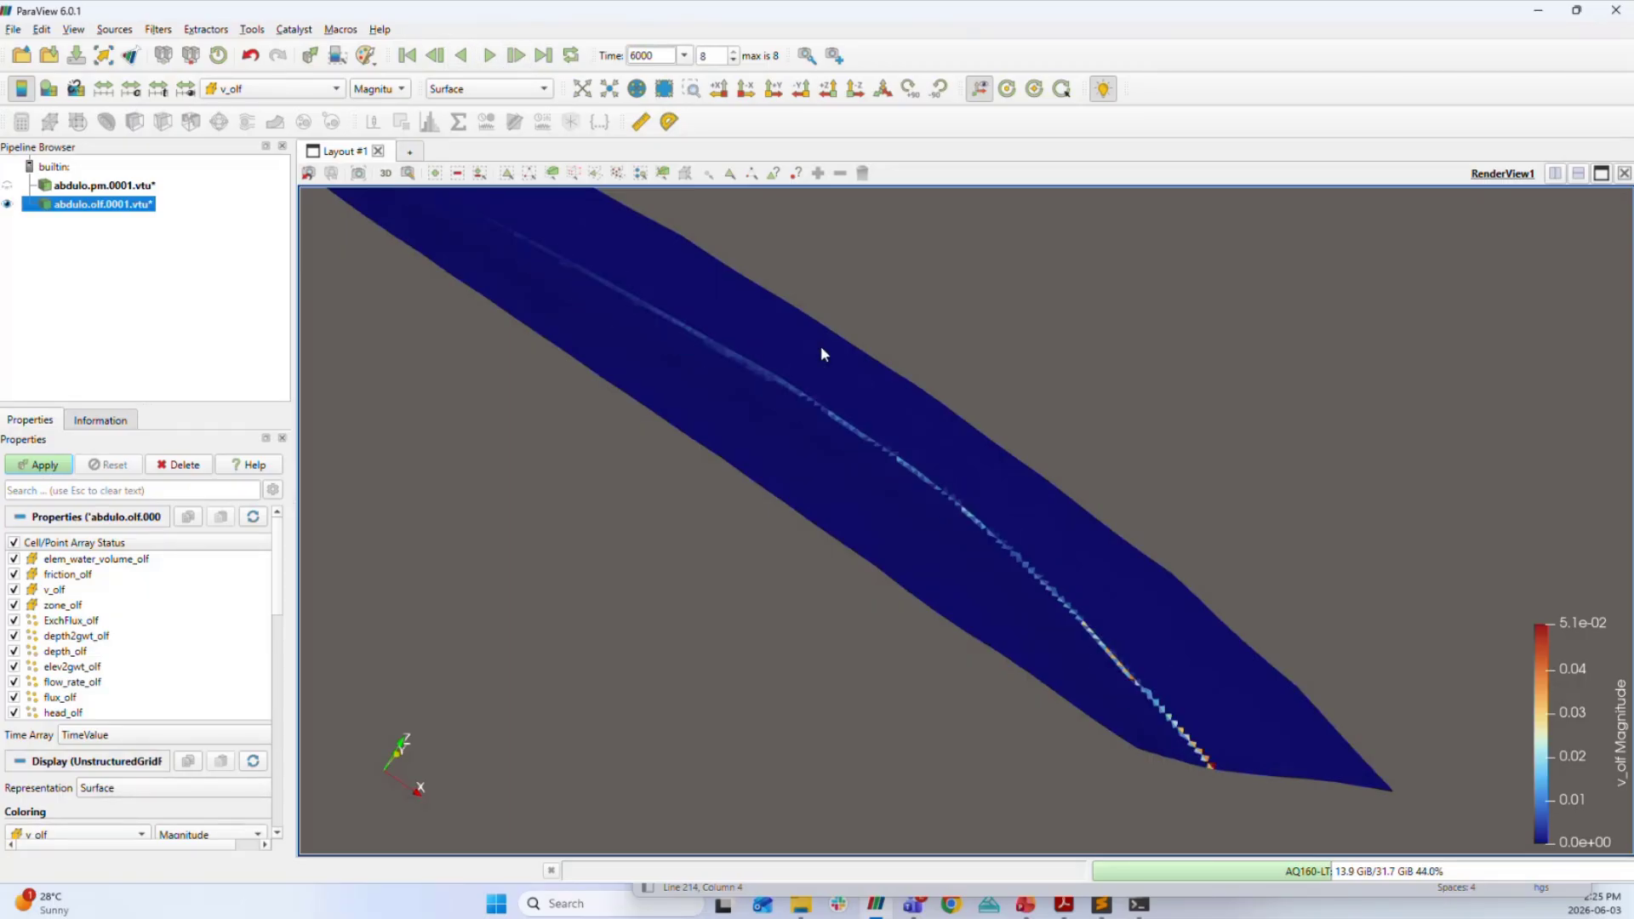
drag(824, 354, 803, 511)
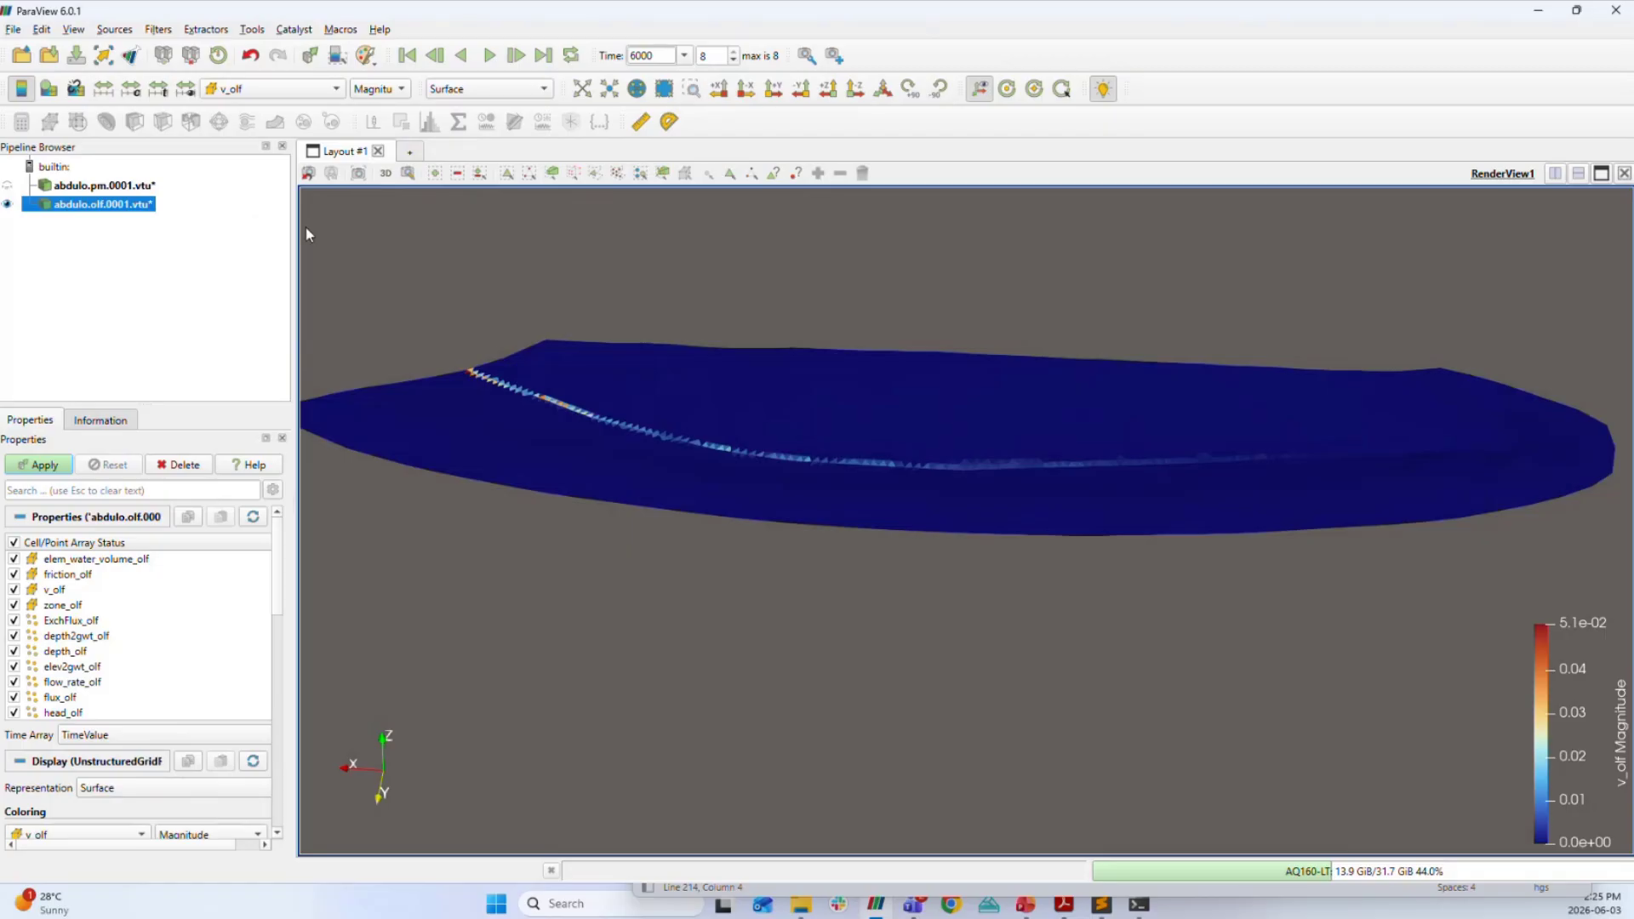
mouse_move(747, 538)
mouse_down()
mouse_move(773, 482)
mouse_move(770, 533)
mouse_move(835, 524)
mouse_move(734, 489)
mouse_move(722, 519)
mouse_up()
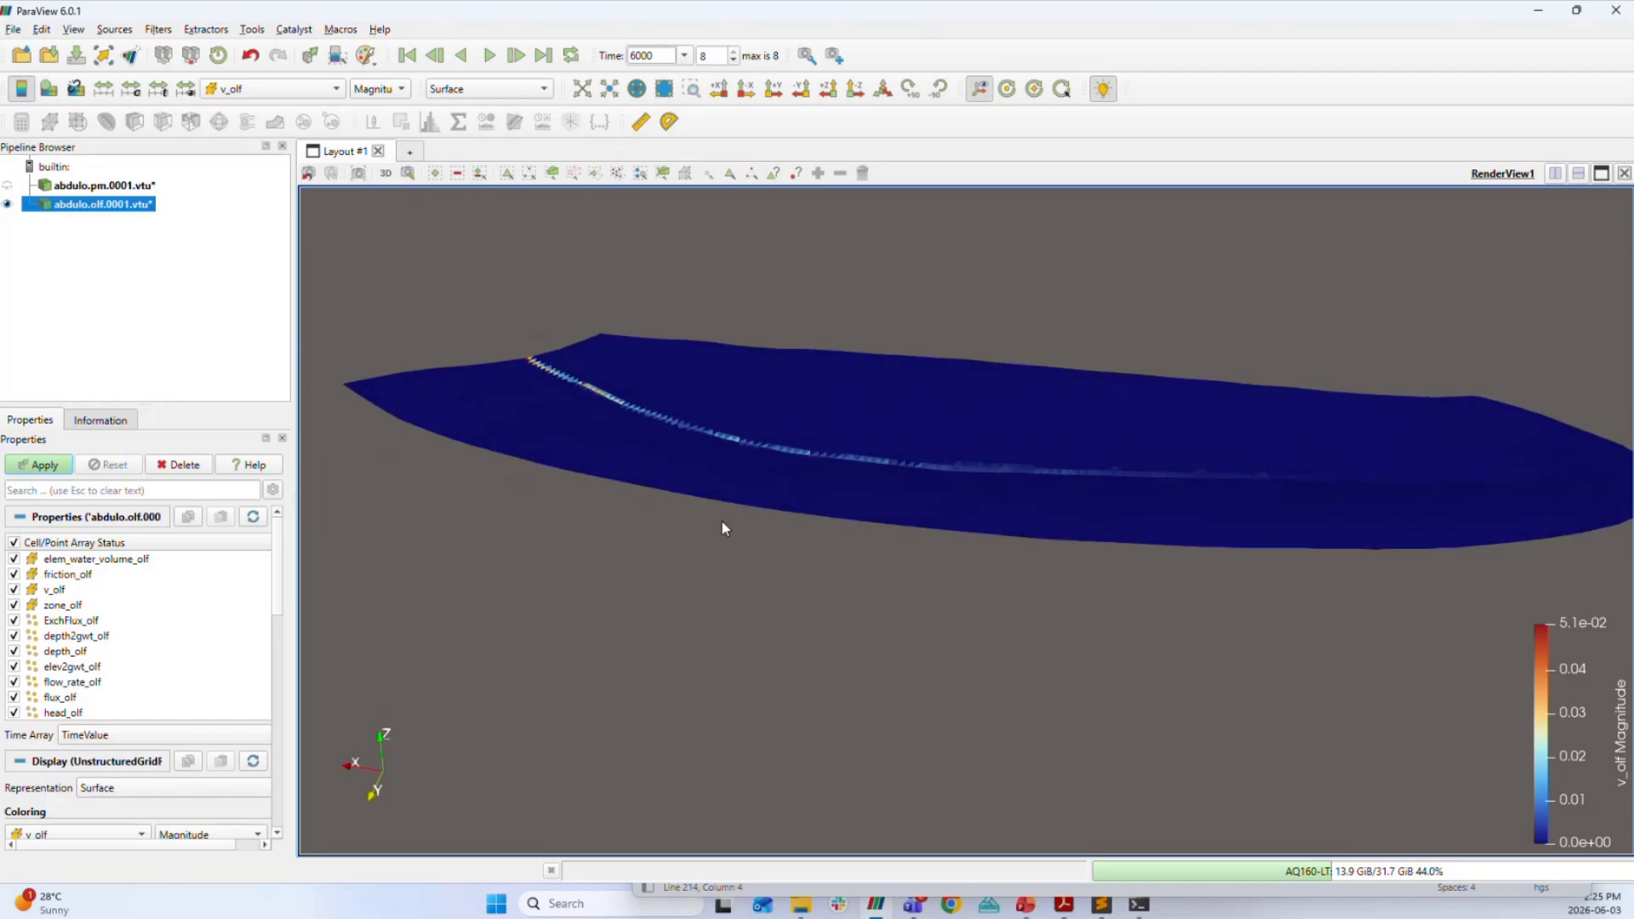
Split the layout horizontally and add a new Render View below showing abdulo.pm.
click(1578, 173)
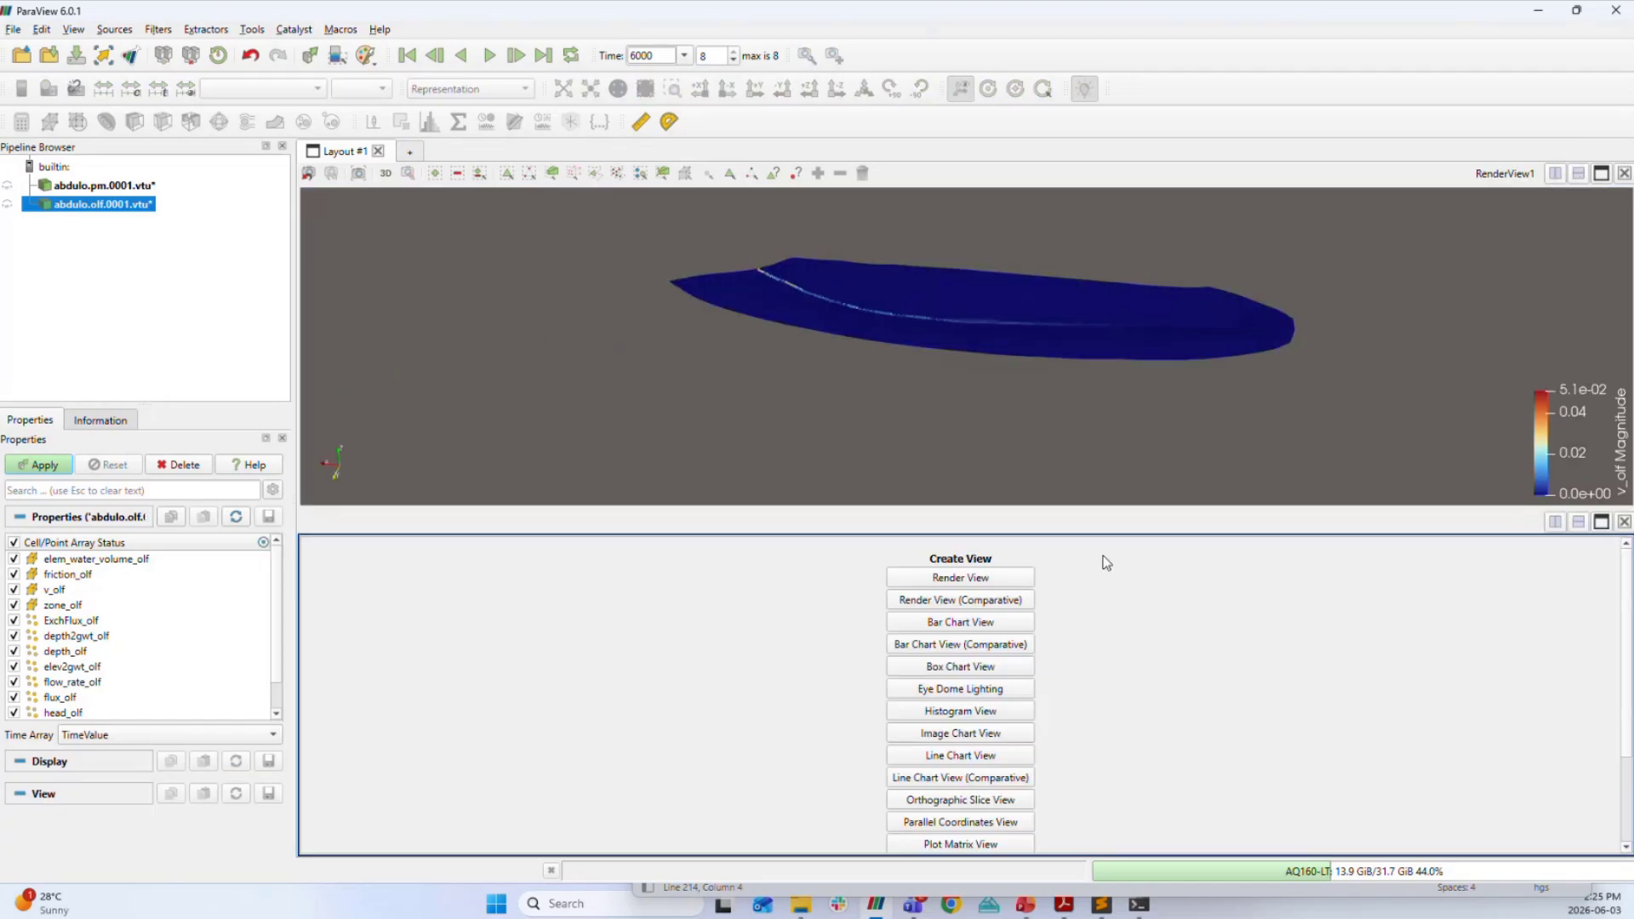
click(967, 580)
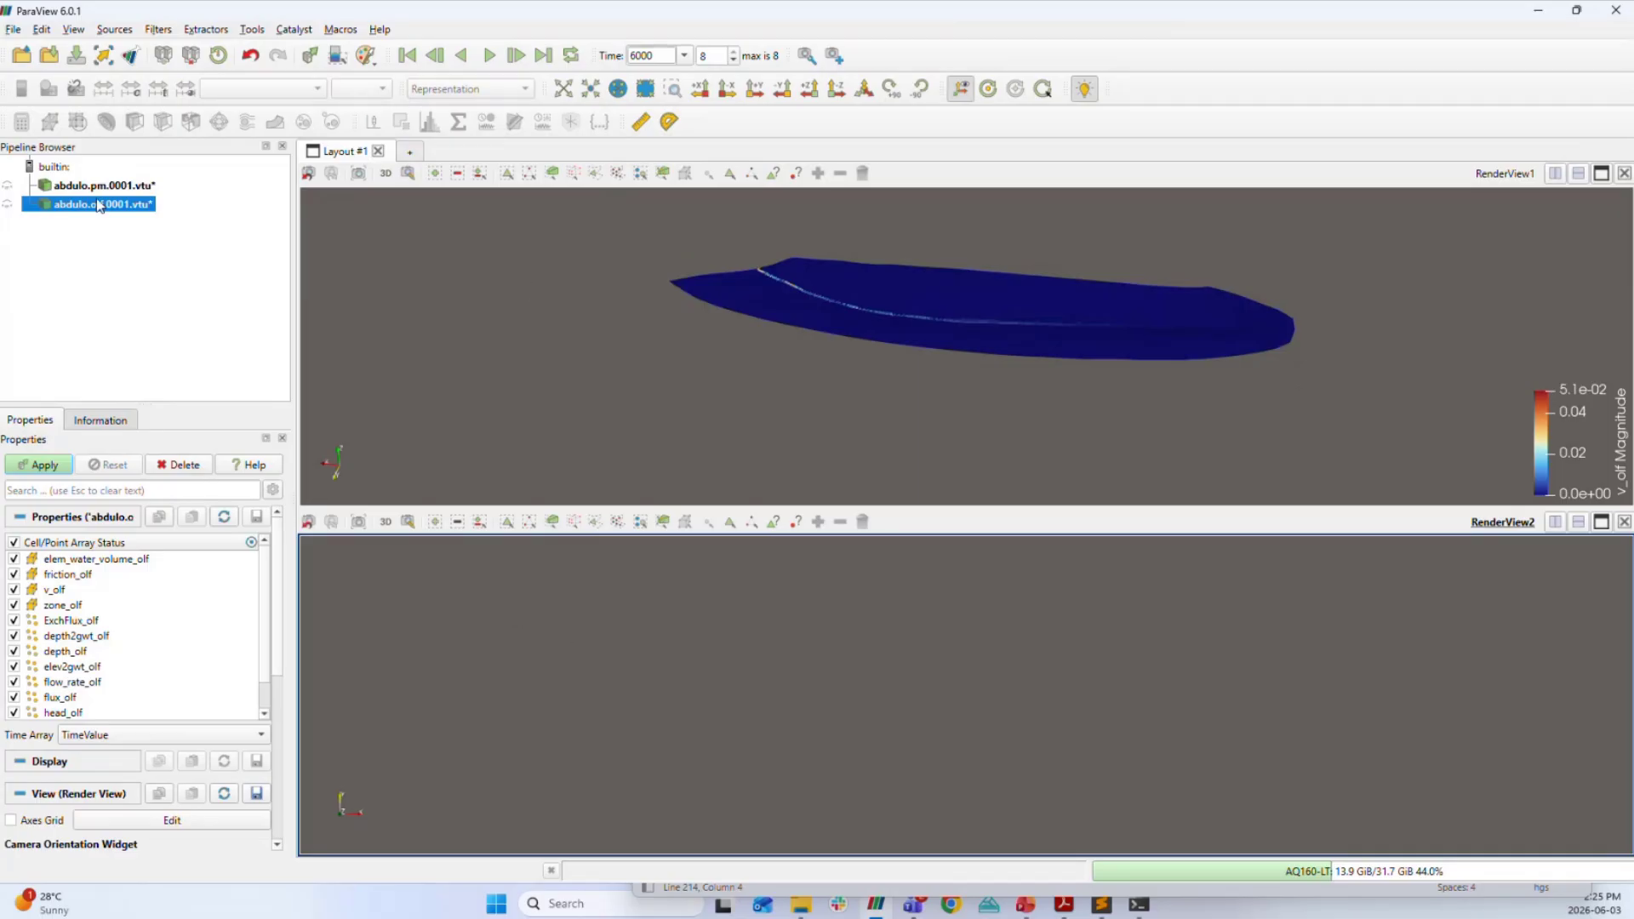
click(8, 186)
drag(901, 789, 902, 749)
scroll(926, 675, up, 10)
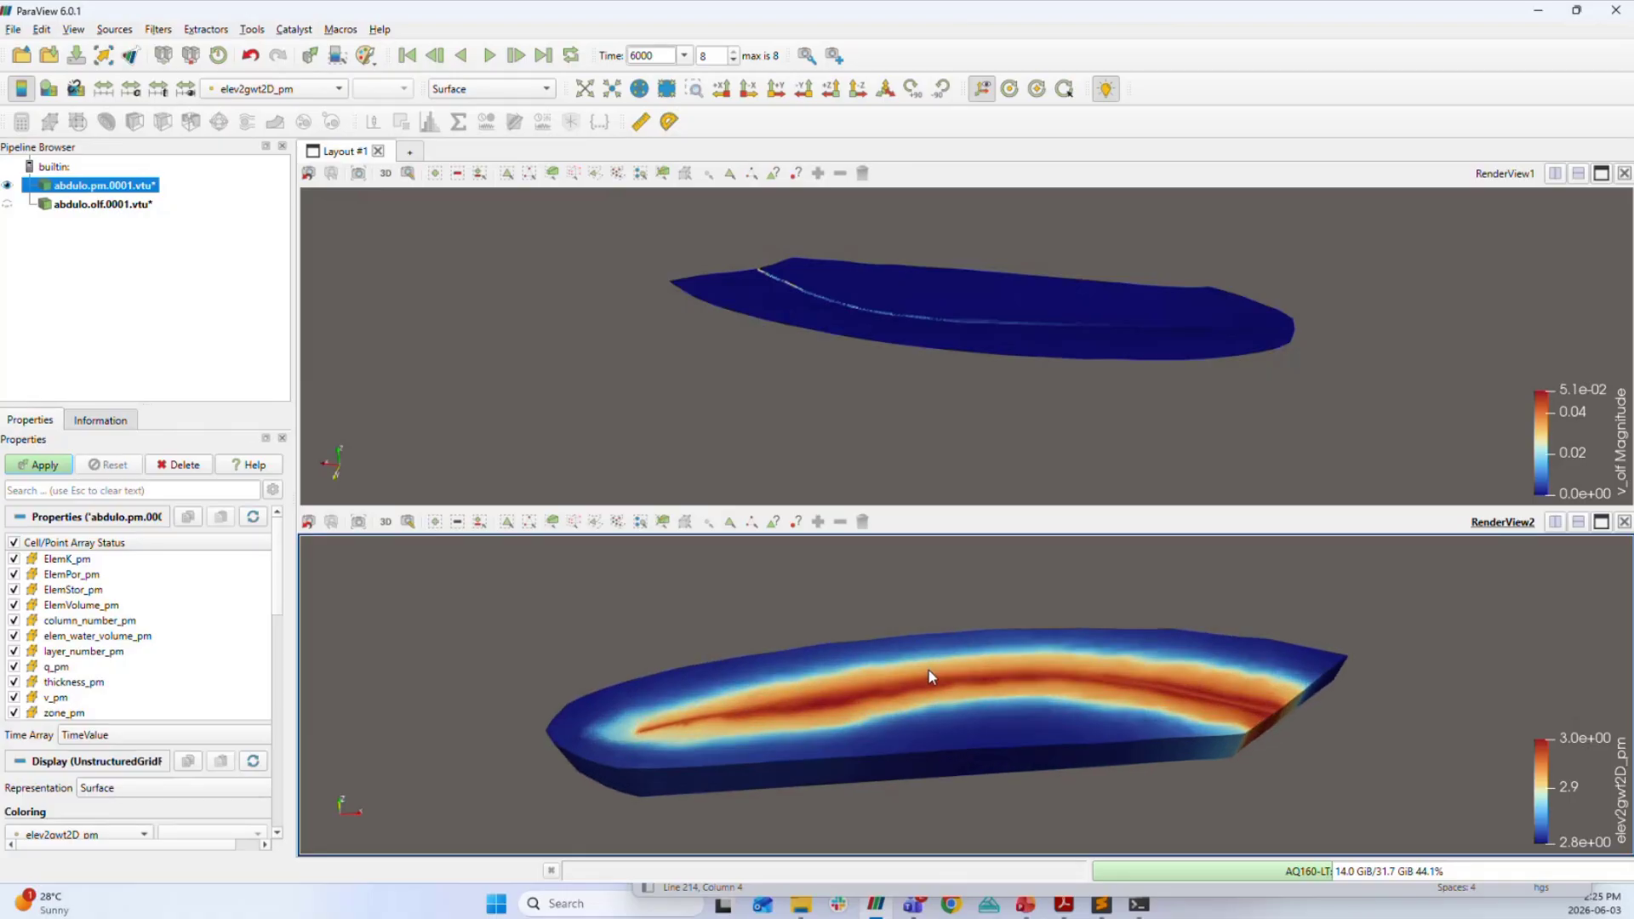
scroll(928, 387, up, 2)
scroll(933, 388, up, 2)
scroll(932, 388, down, 1)
Link the lower view's camera to the top view and orbit both together.
mouse_move(947, 400)
mouse_down()
mouse_move(952, 459)
mouse_move(940, 380)
mouse_up()
drag(863, 594, 901, 603)
right_click(899, 588)
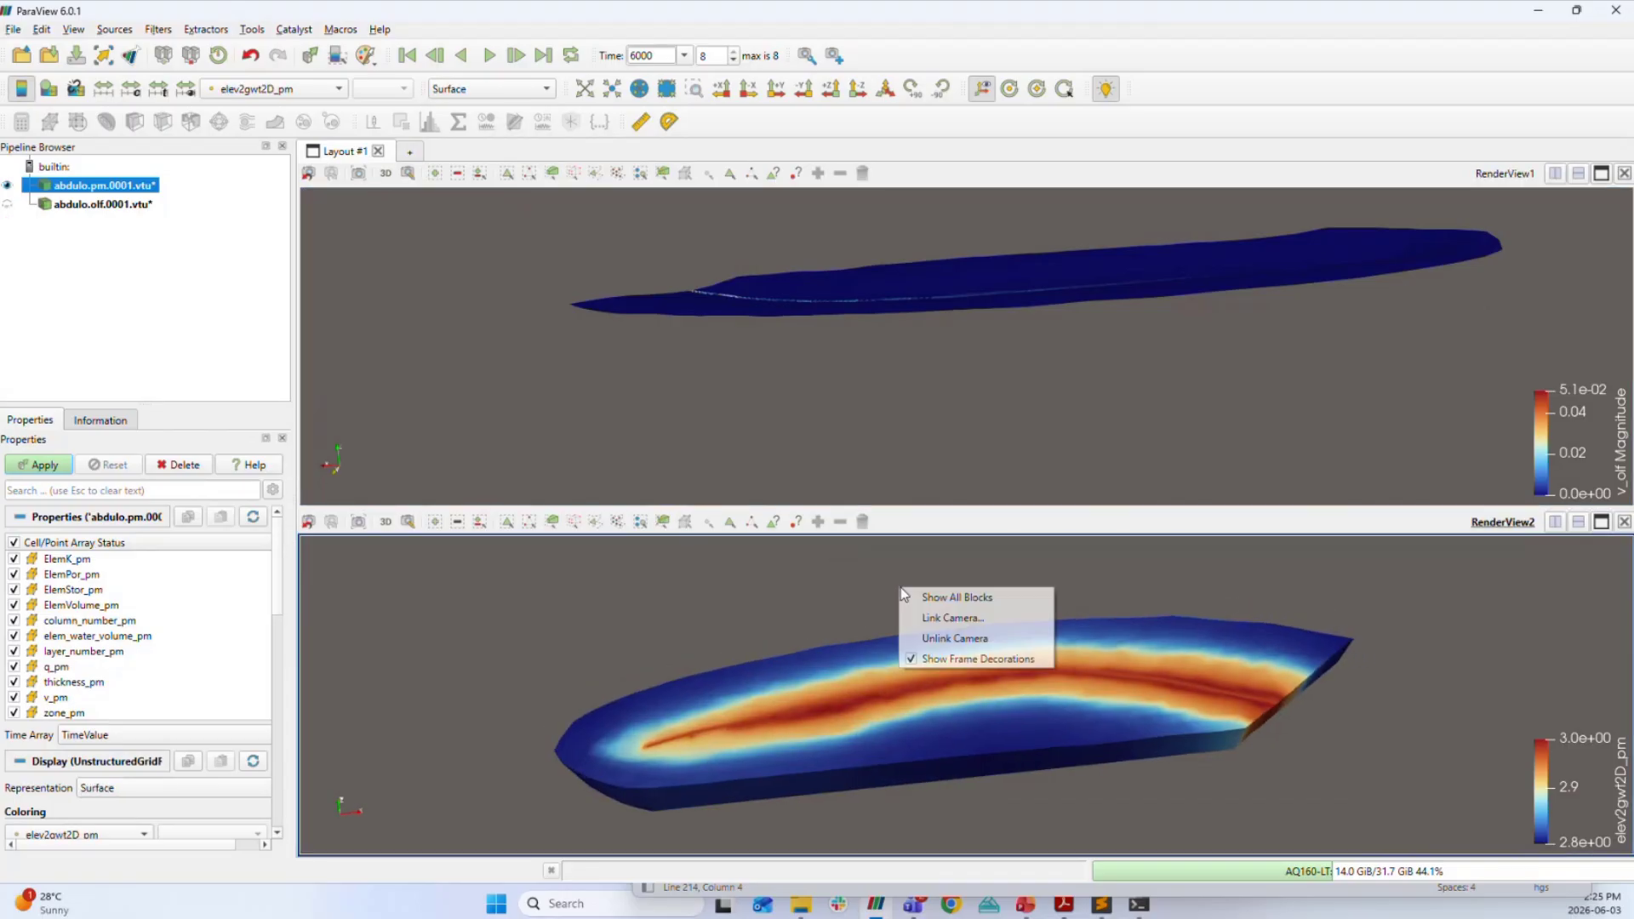
click(969, 621)
click(566, 392)
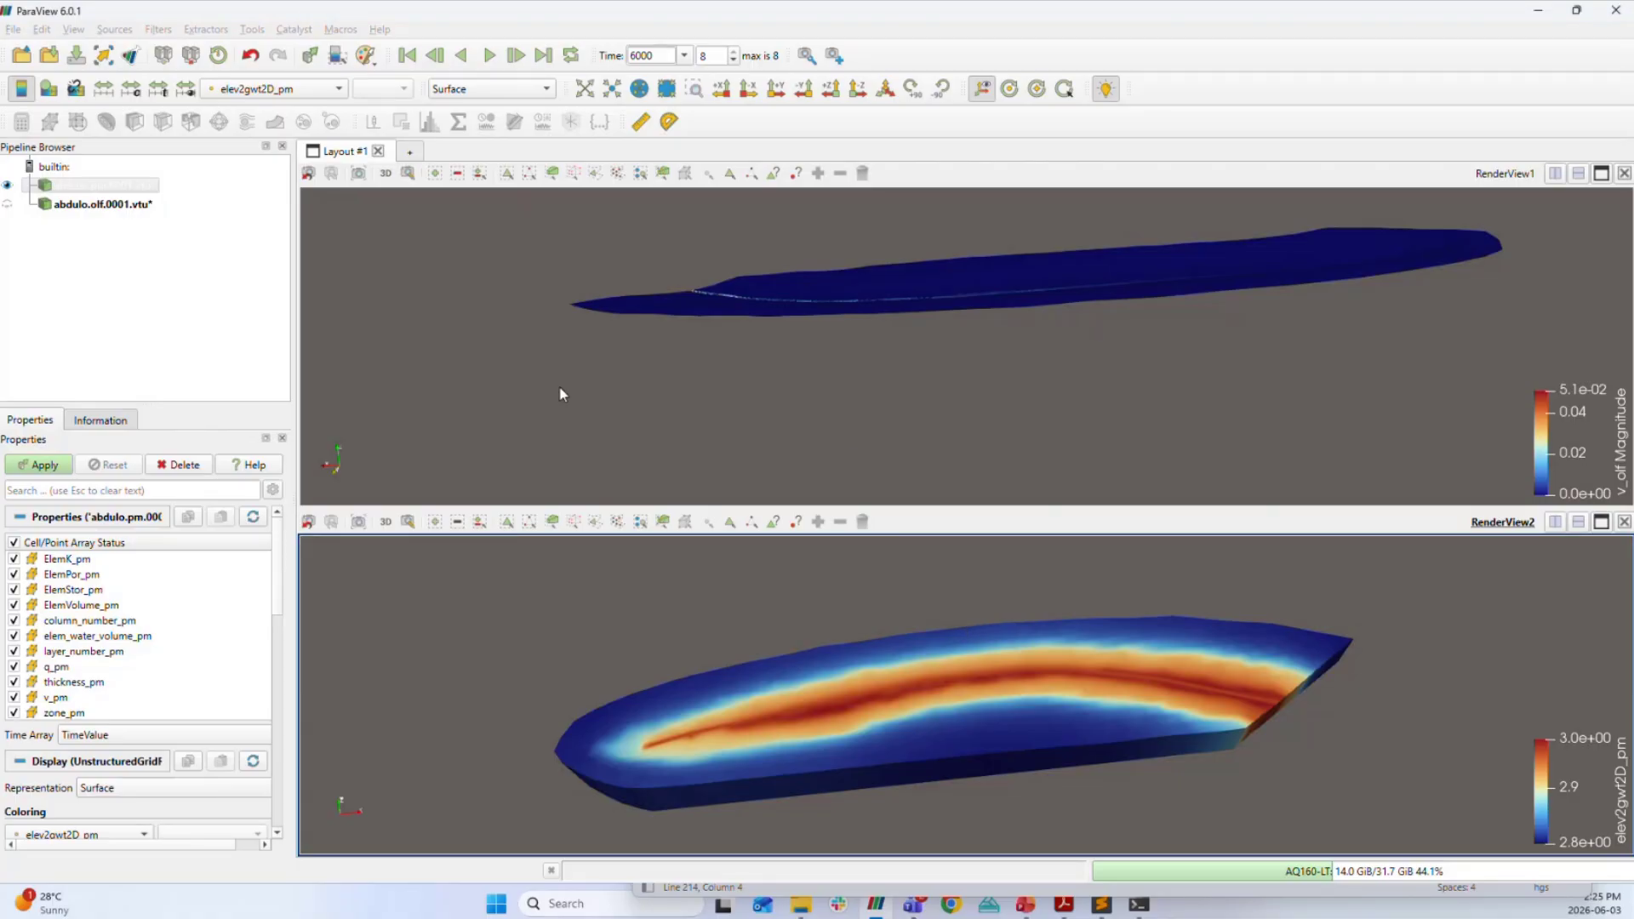
drag(1097, 689, 970, 694)
drag(1302, 437, 947, 419)
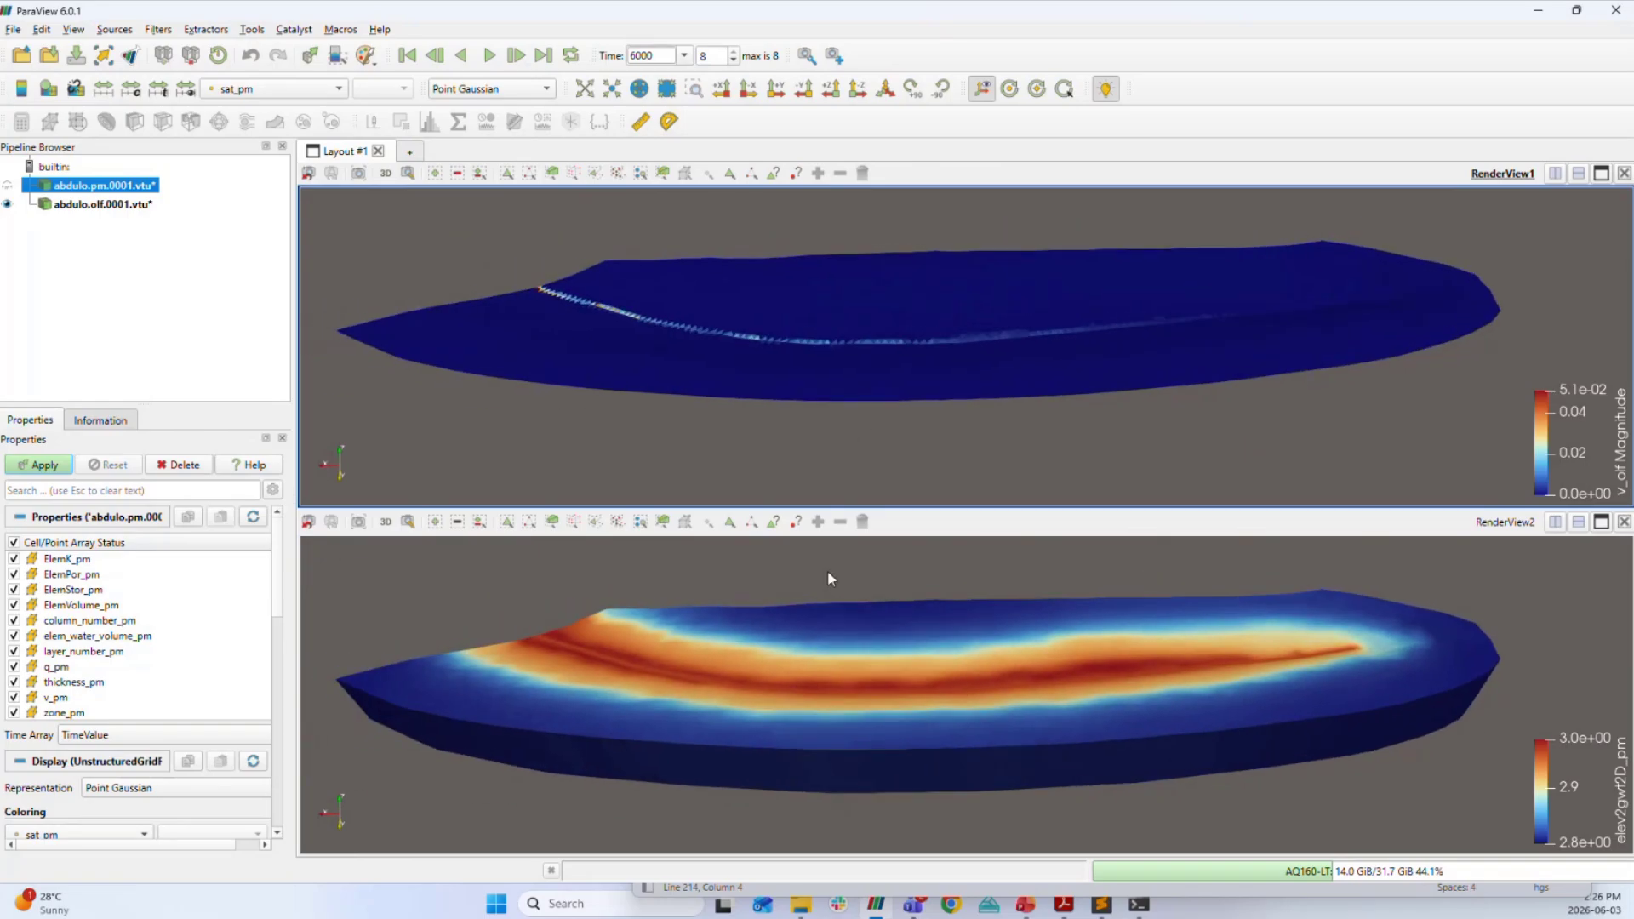
click(835, 630)
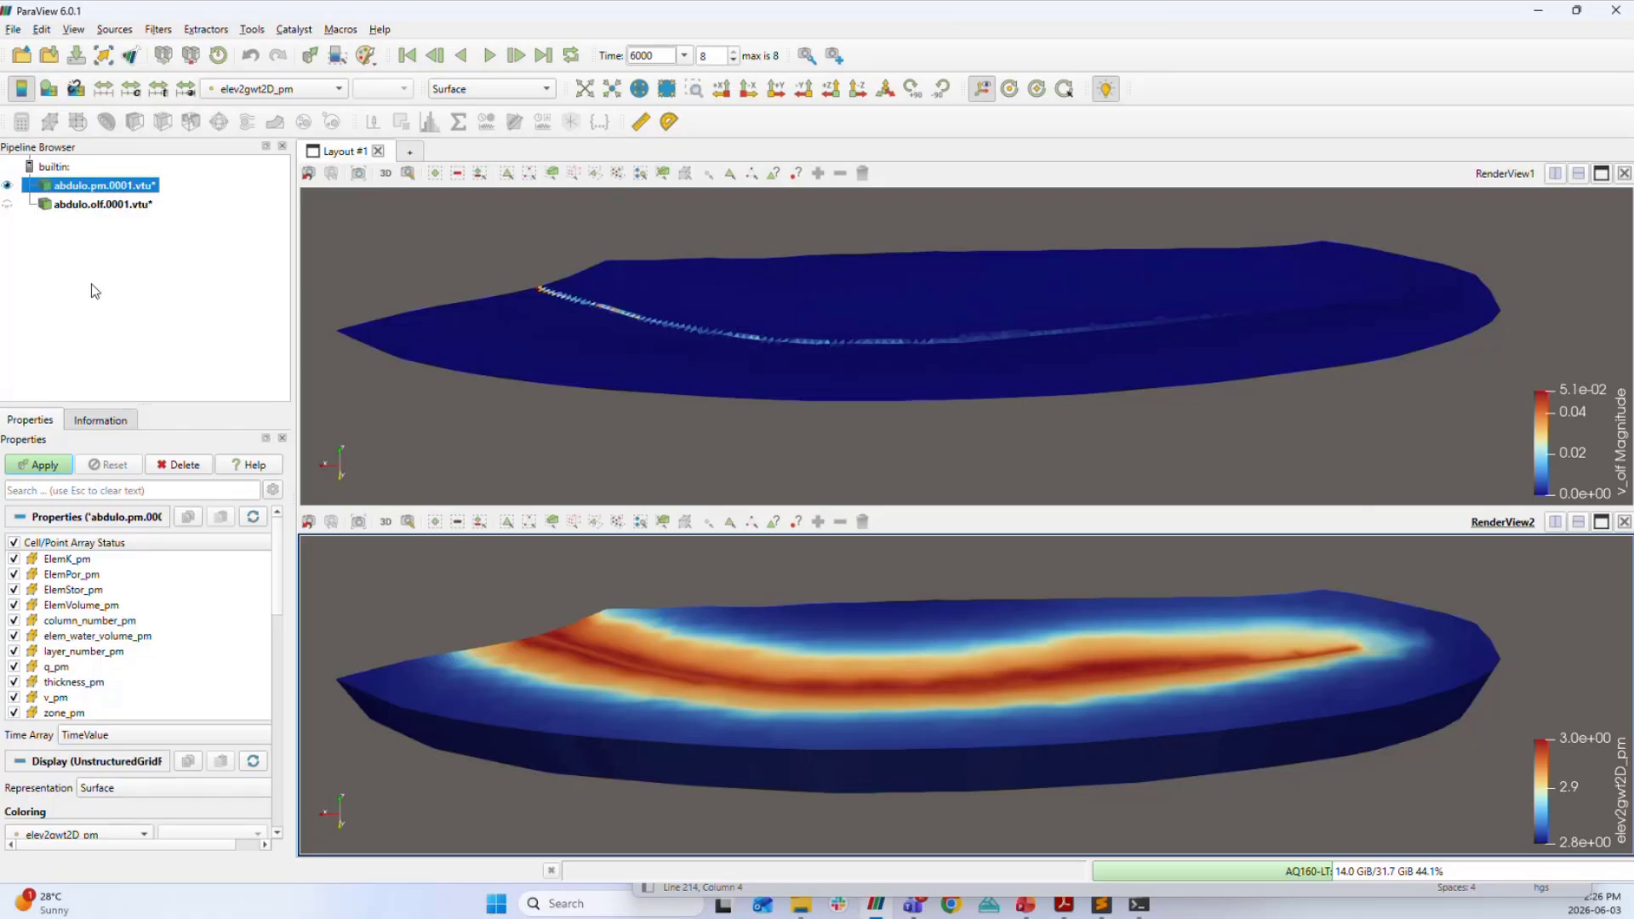
Apply the pending settings, hide abdulo.olf.0001.vtu, and tilt the lower view to inspect the mesh.
click(43, 466)
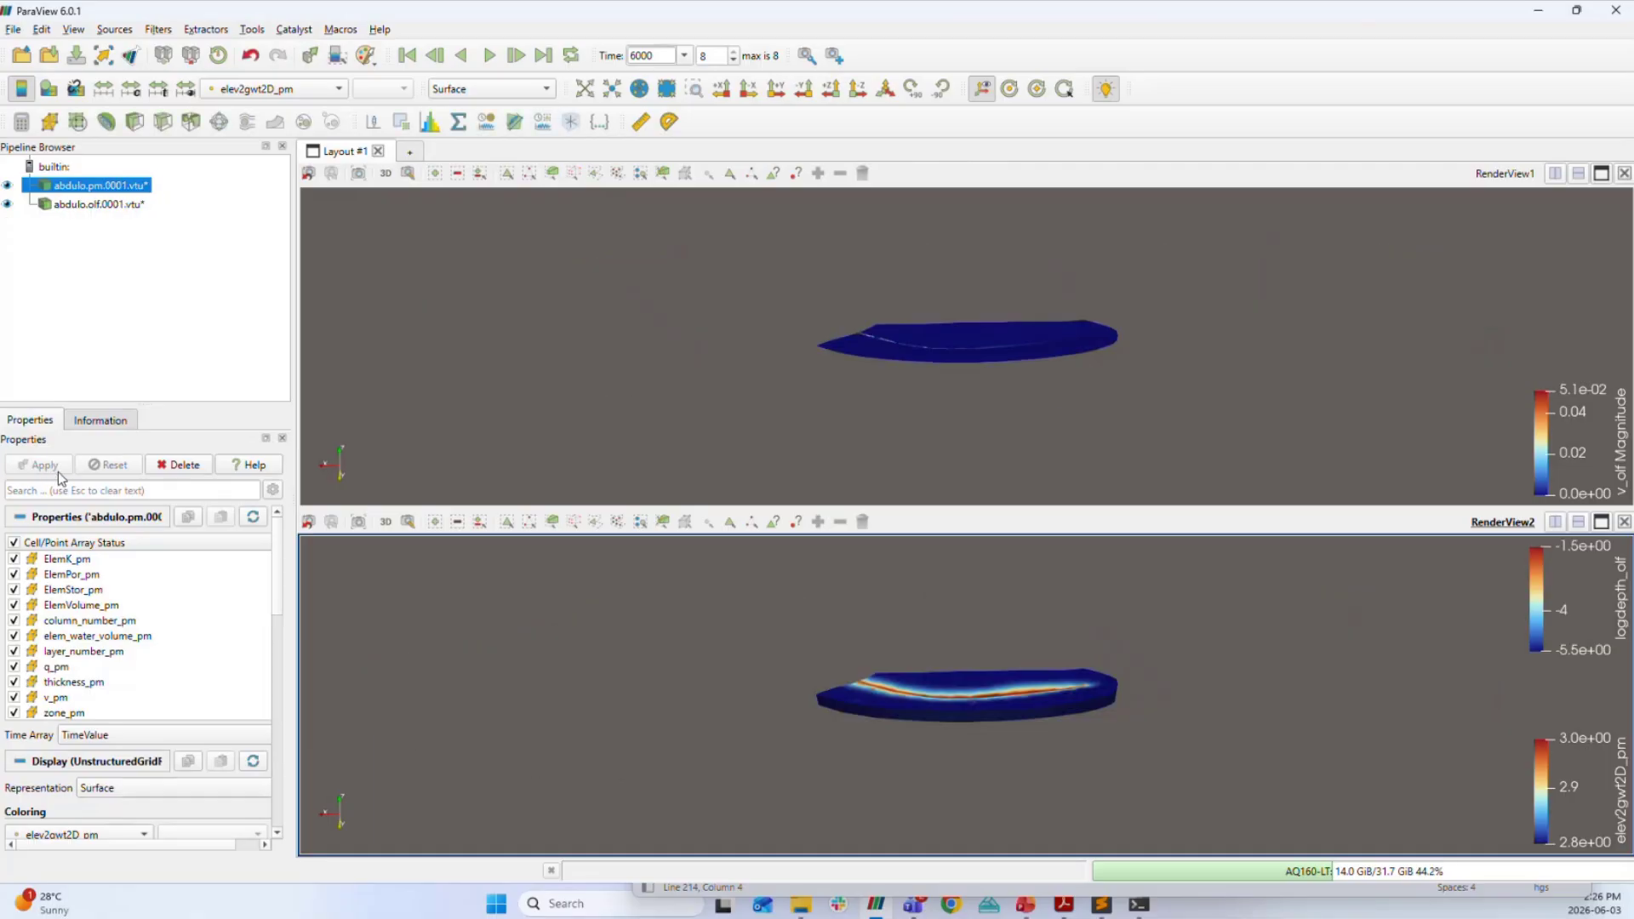
scroll(846, 707, up, 5)
scroll(848, 703, up, 2)
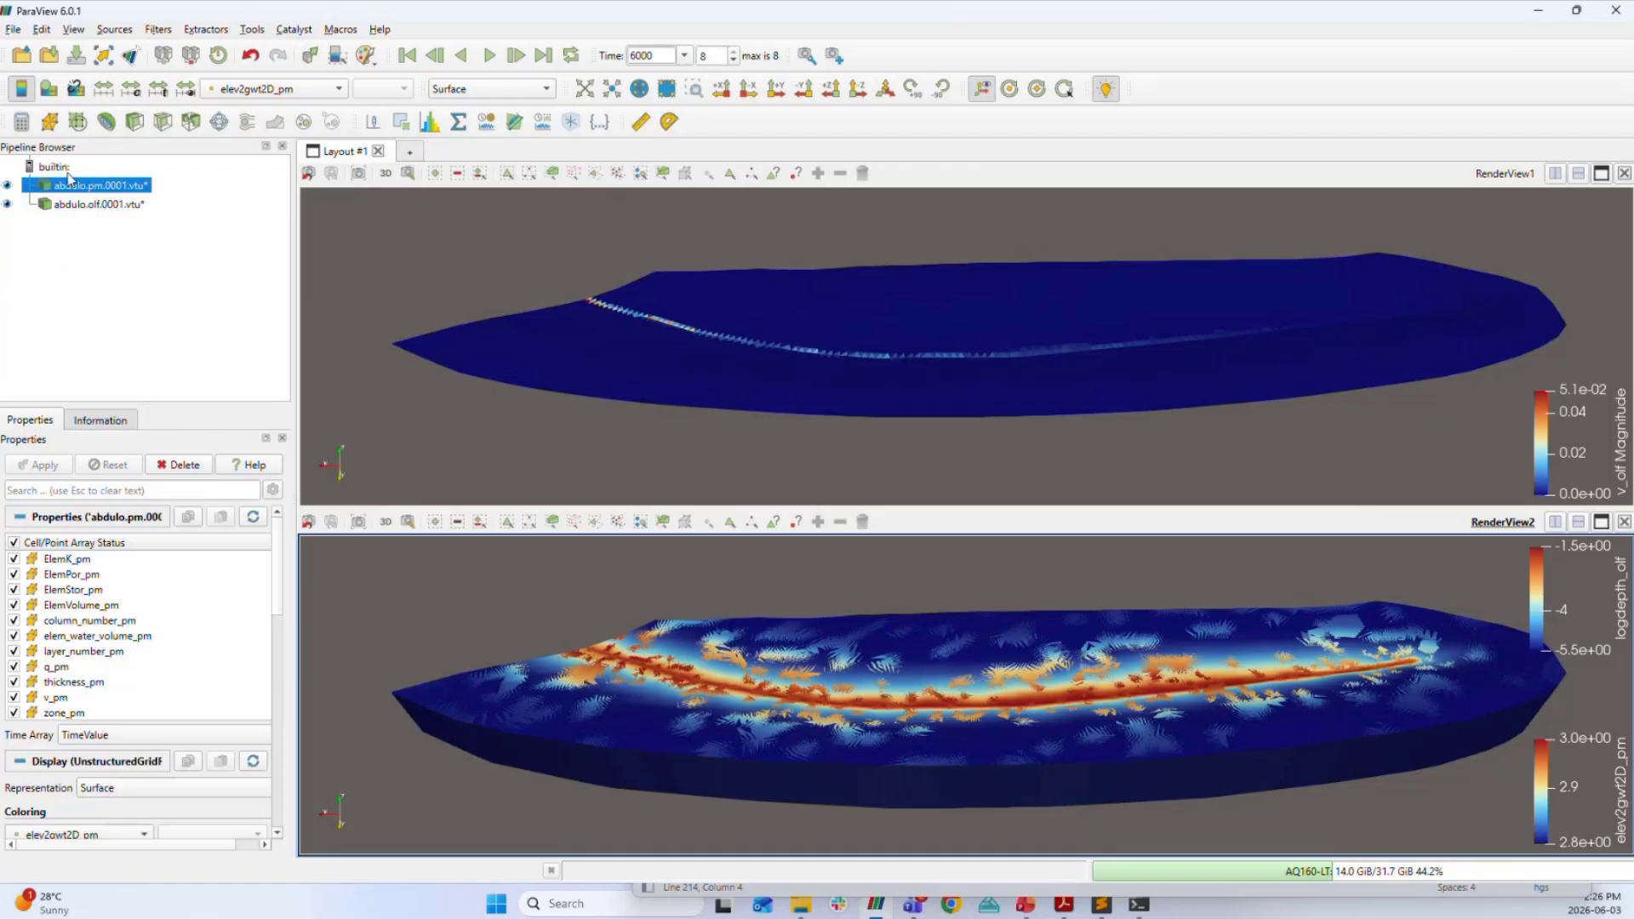
click(7, 205)
drag(571, 645, 525, 642)
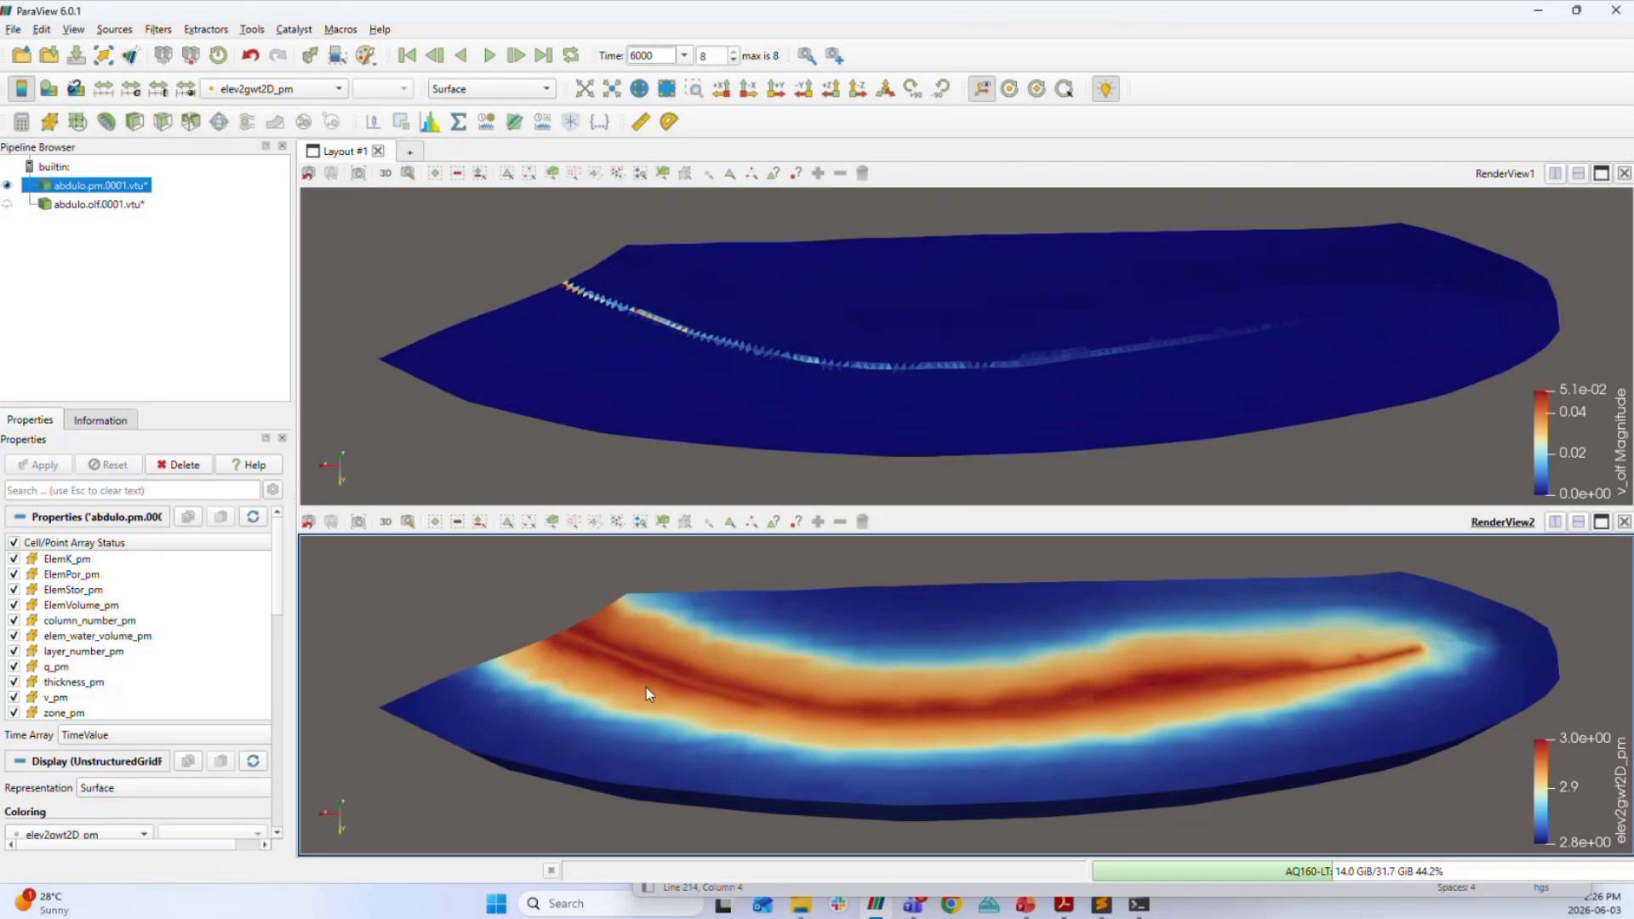
drag(646, 688, 732, 697)
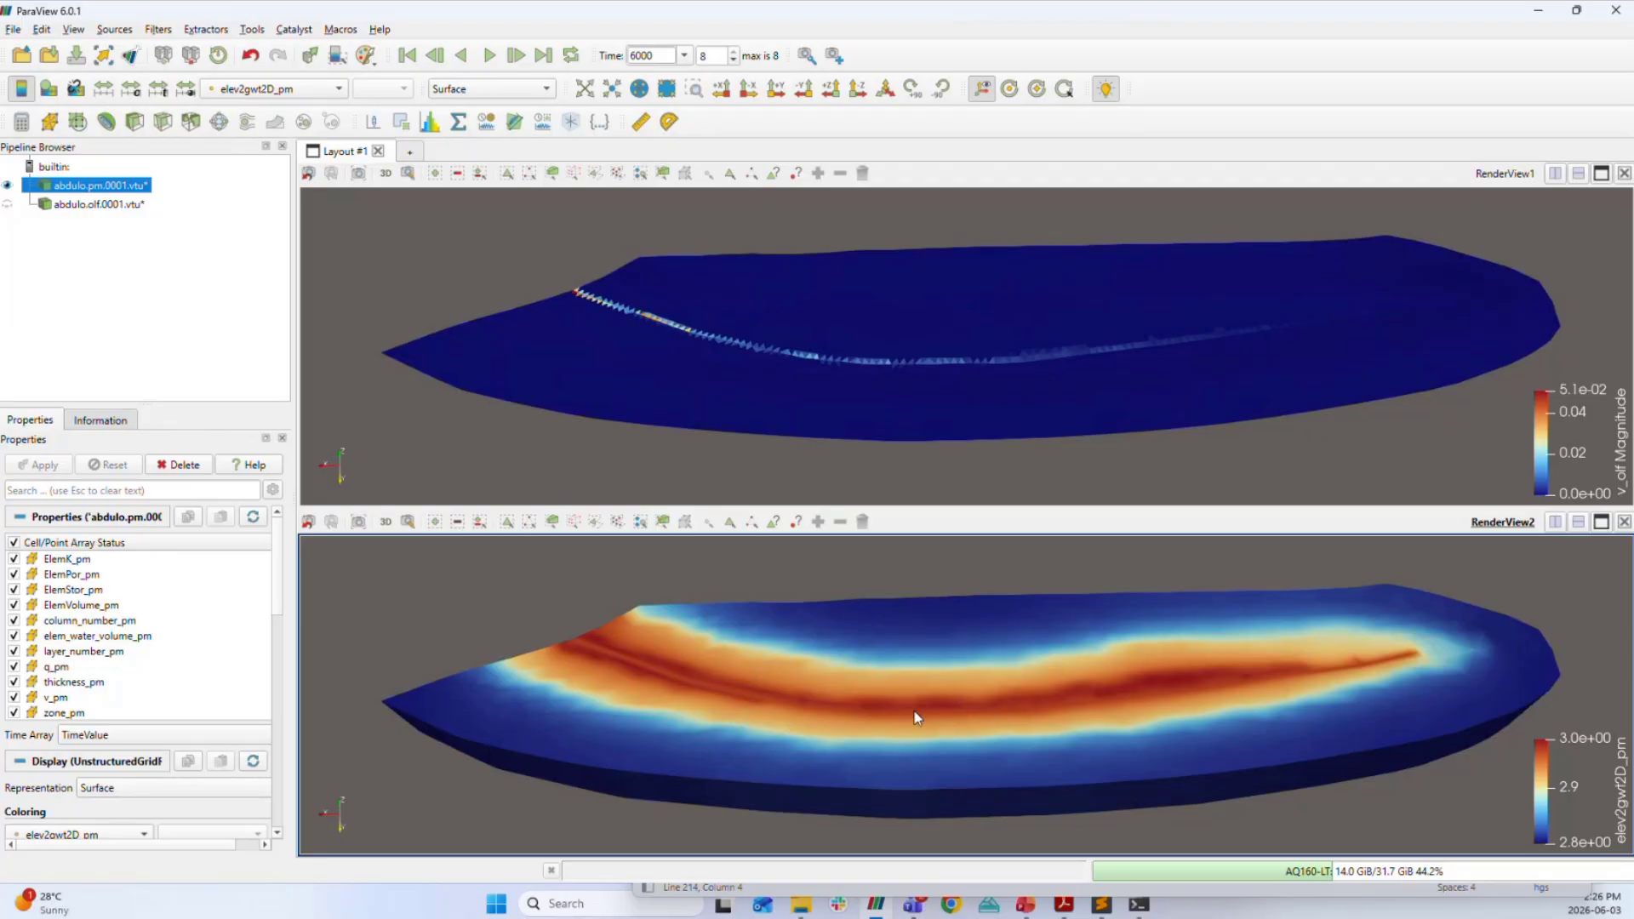
drag(917, 717, 860, 703)
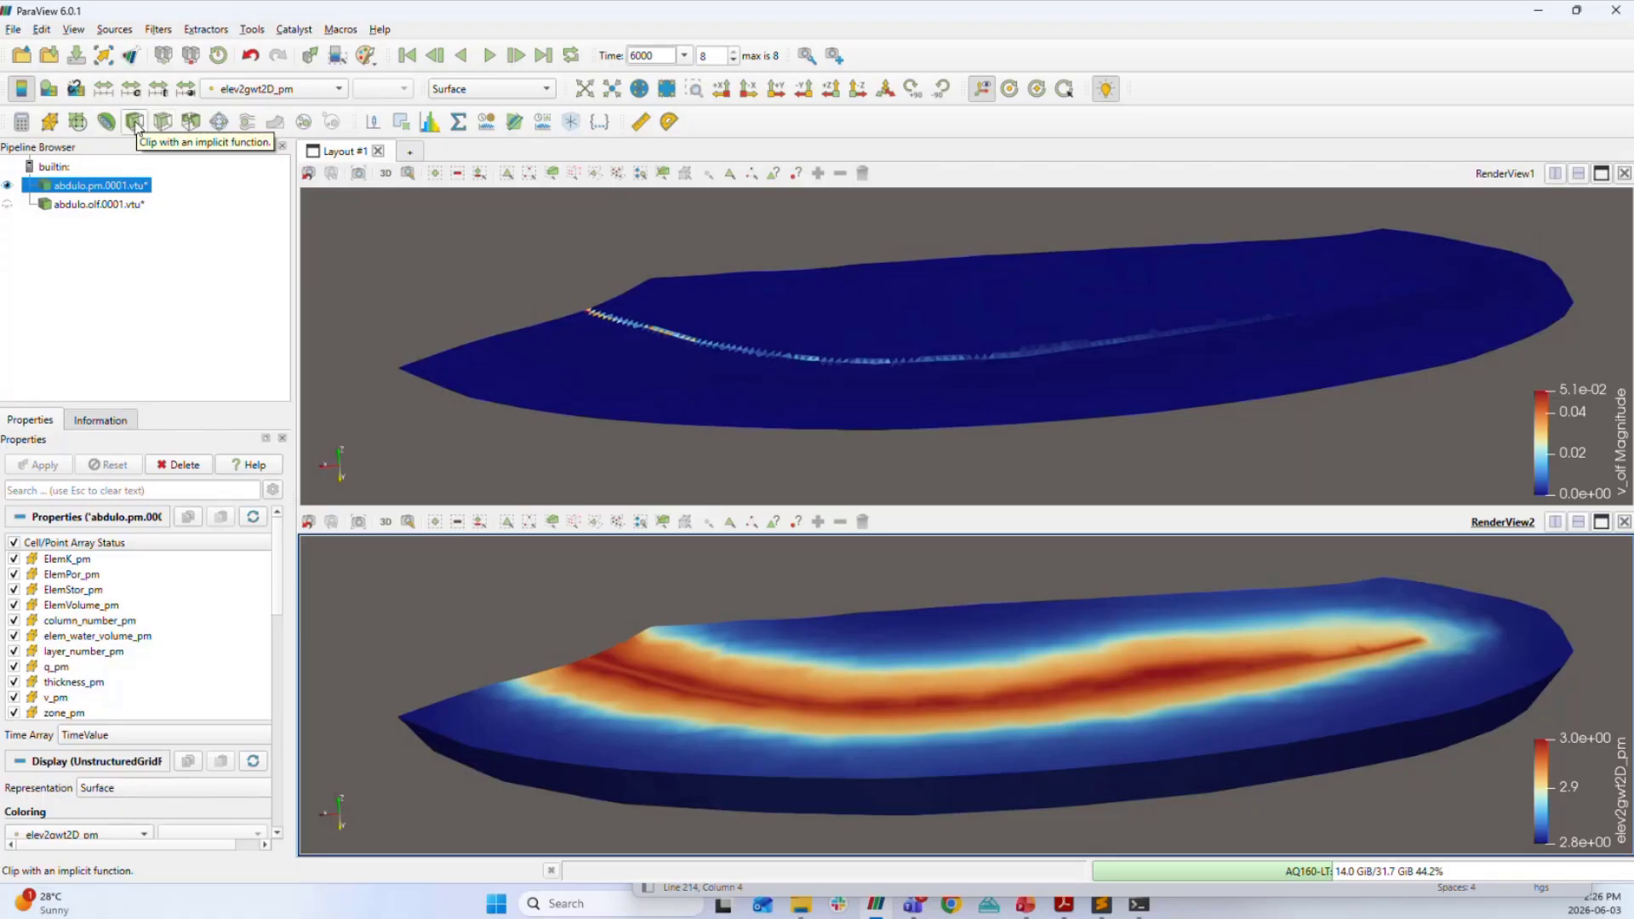
Add a Clip filter to the porous-media mesh and tilt its plane widget.
click(134, 122)
scroll(870, 722, down, 6)
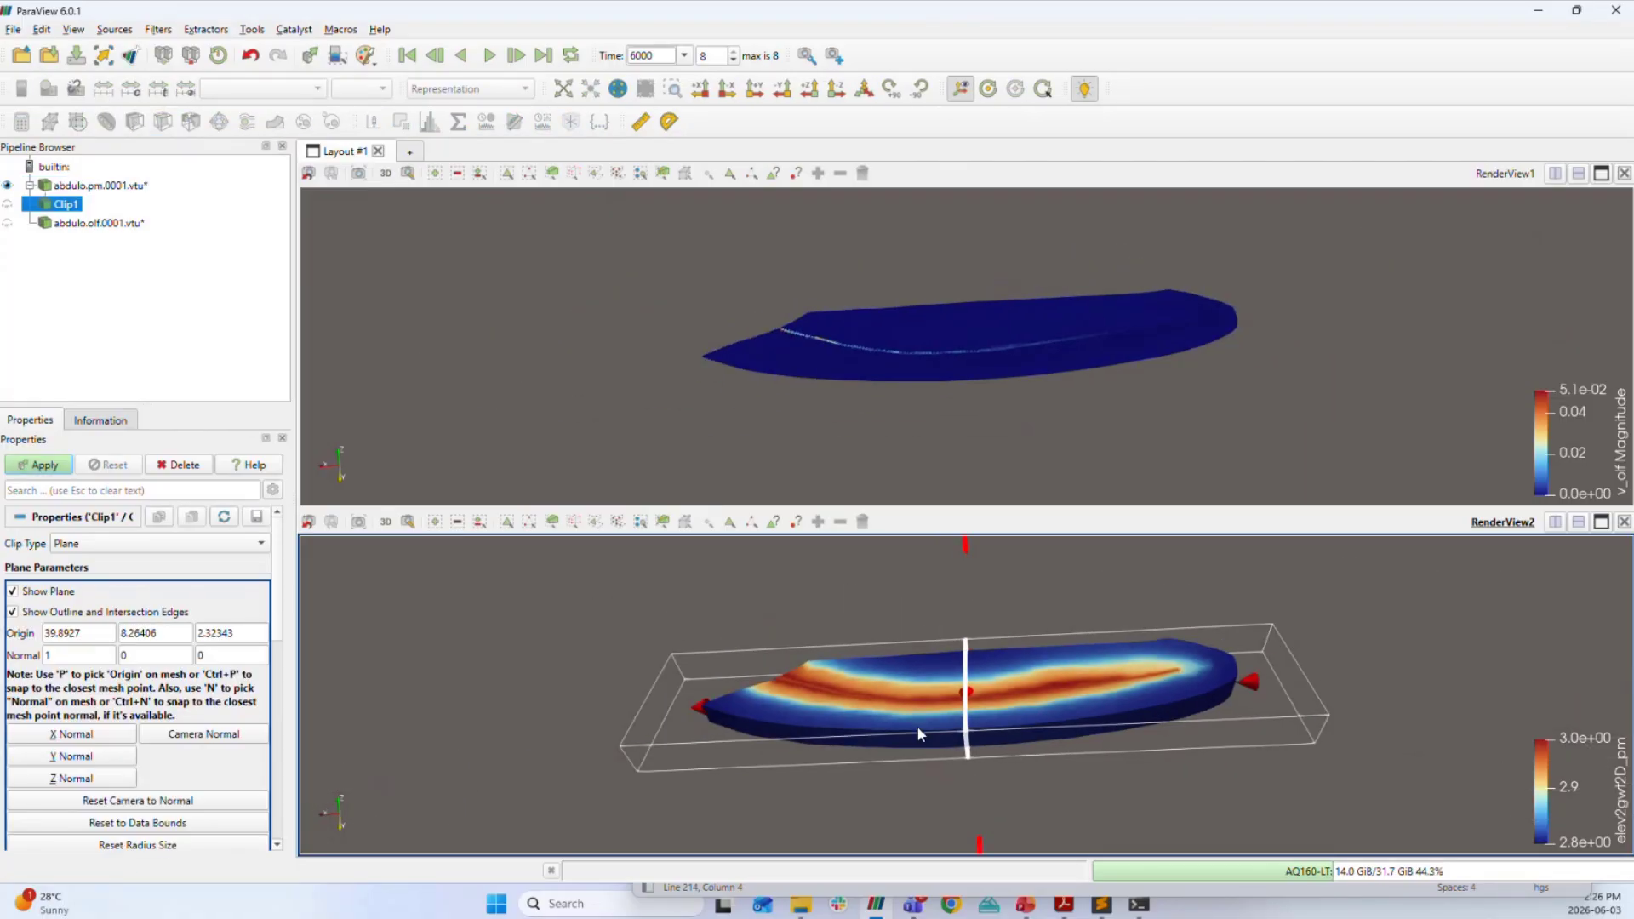
scroll(946, 751, down, 1)
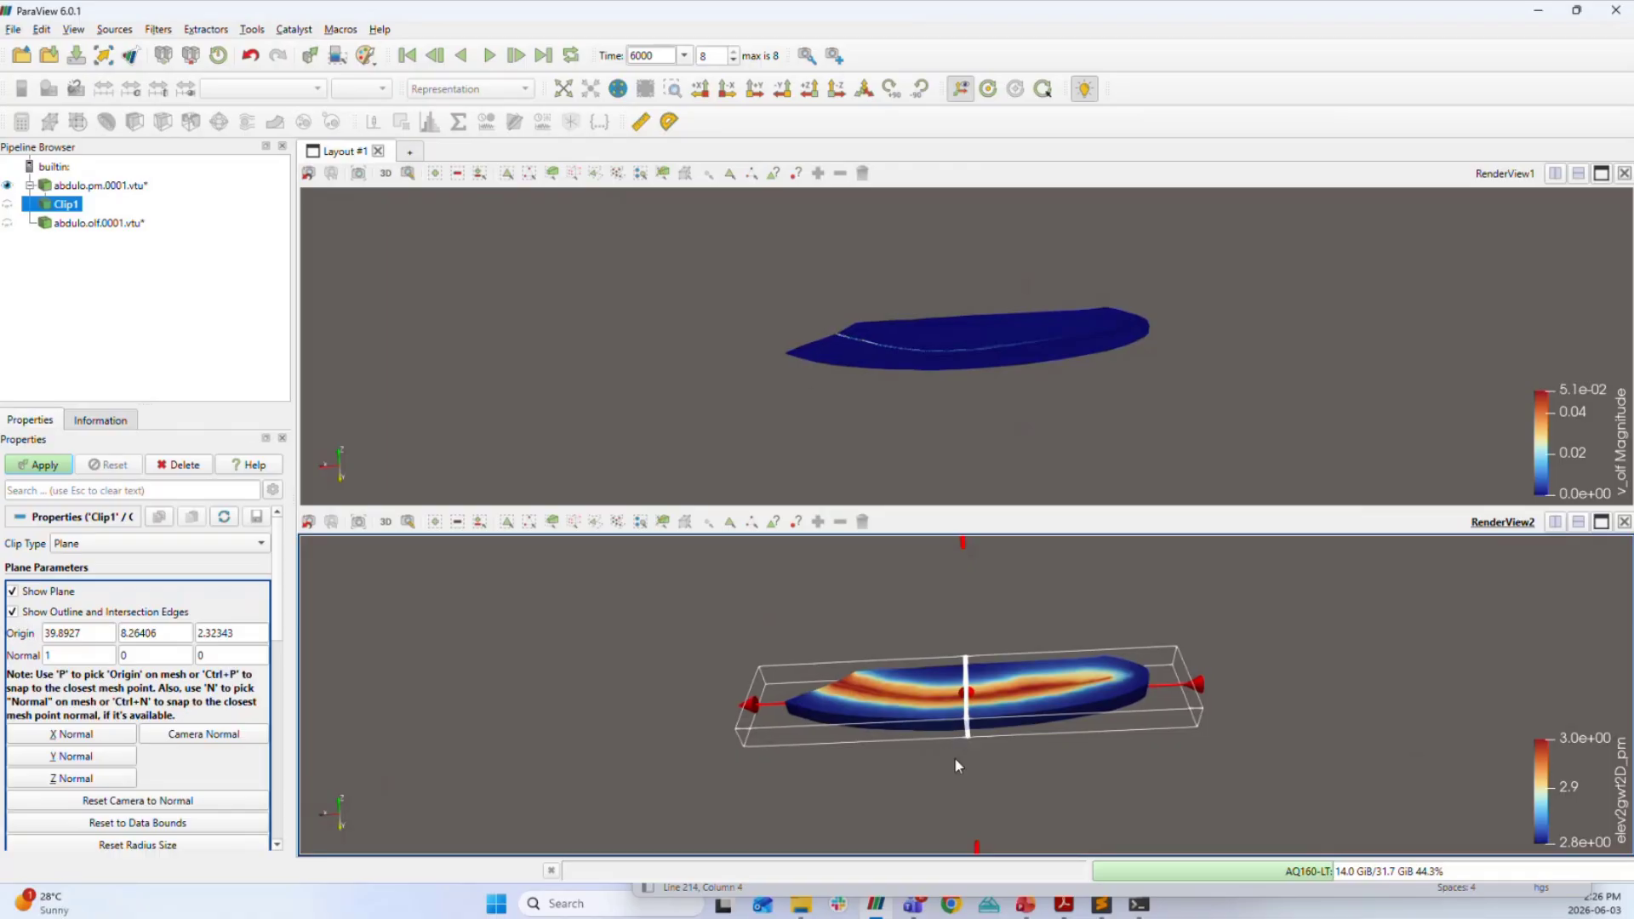
drag(953, 758, 1046, 753)
scroll(1044, 751, down, 3)
scroll(1035, 744, up, 1)
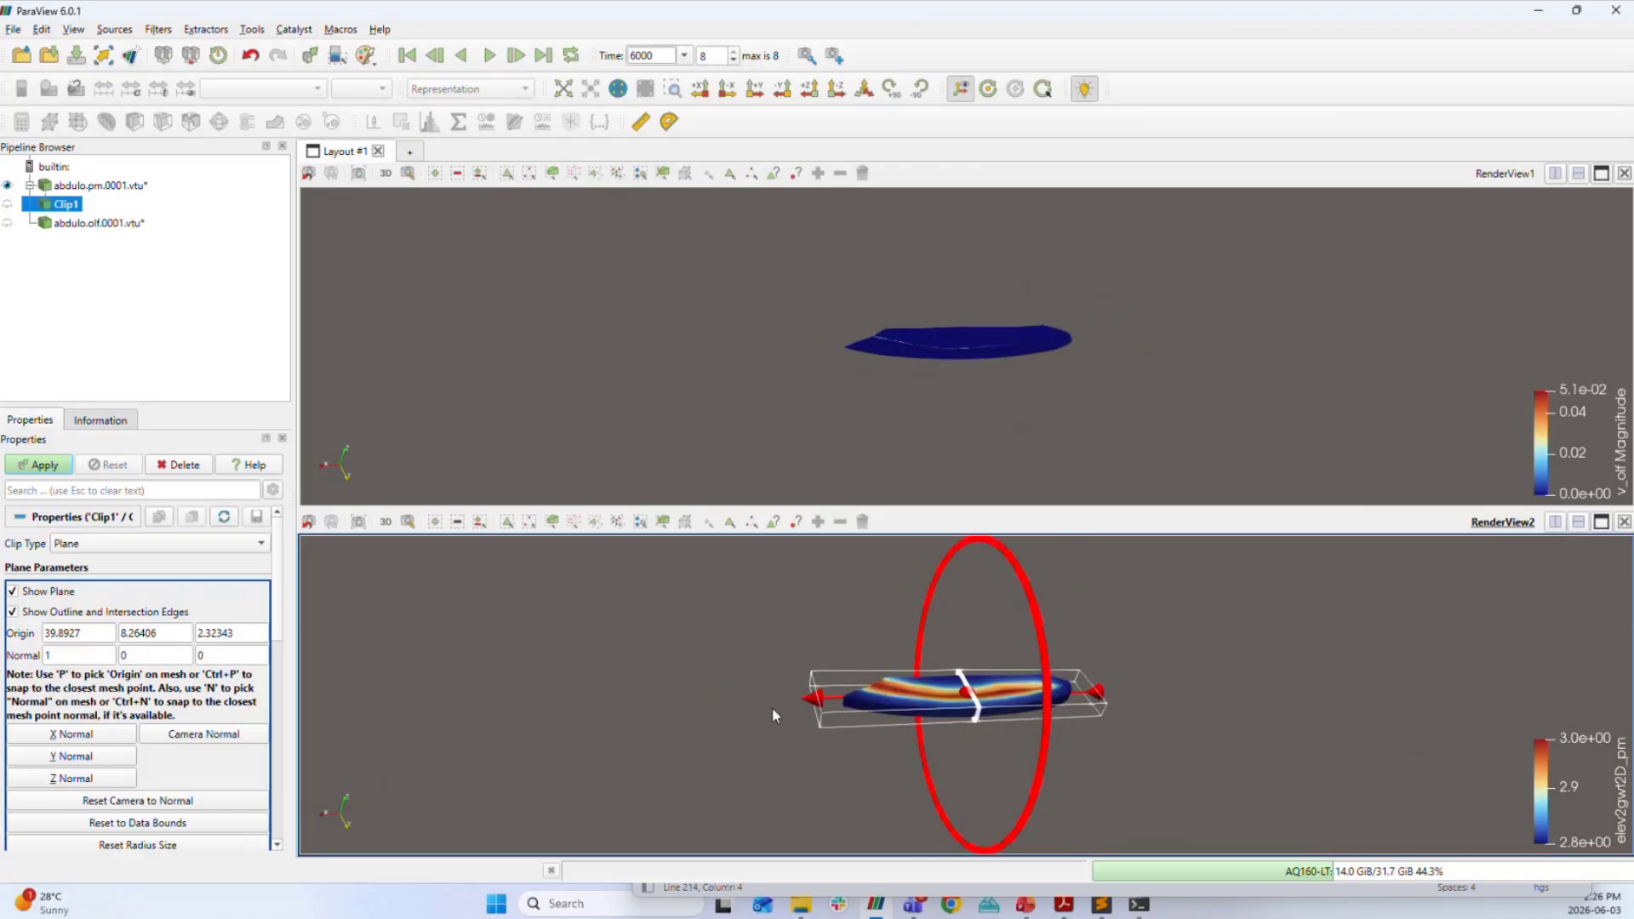
drag(820, 704, 971, 821)
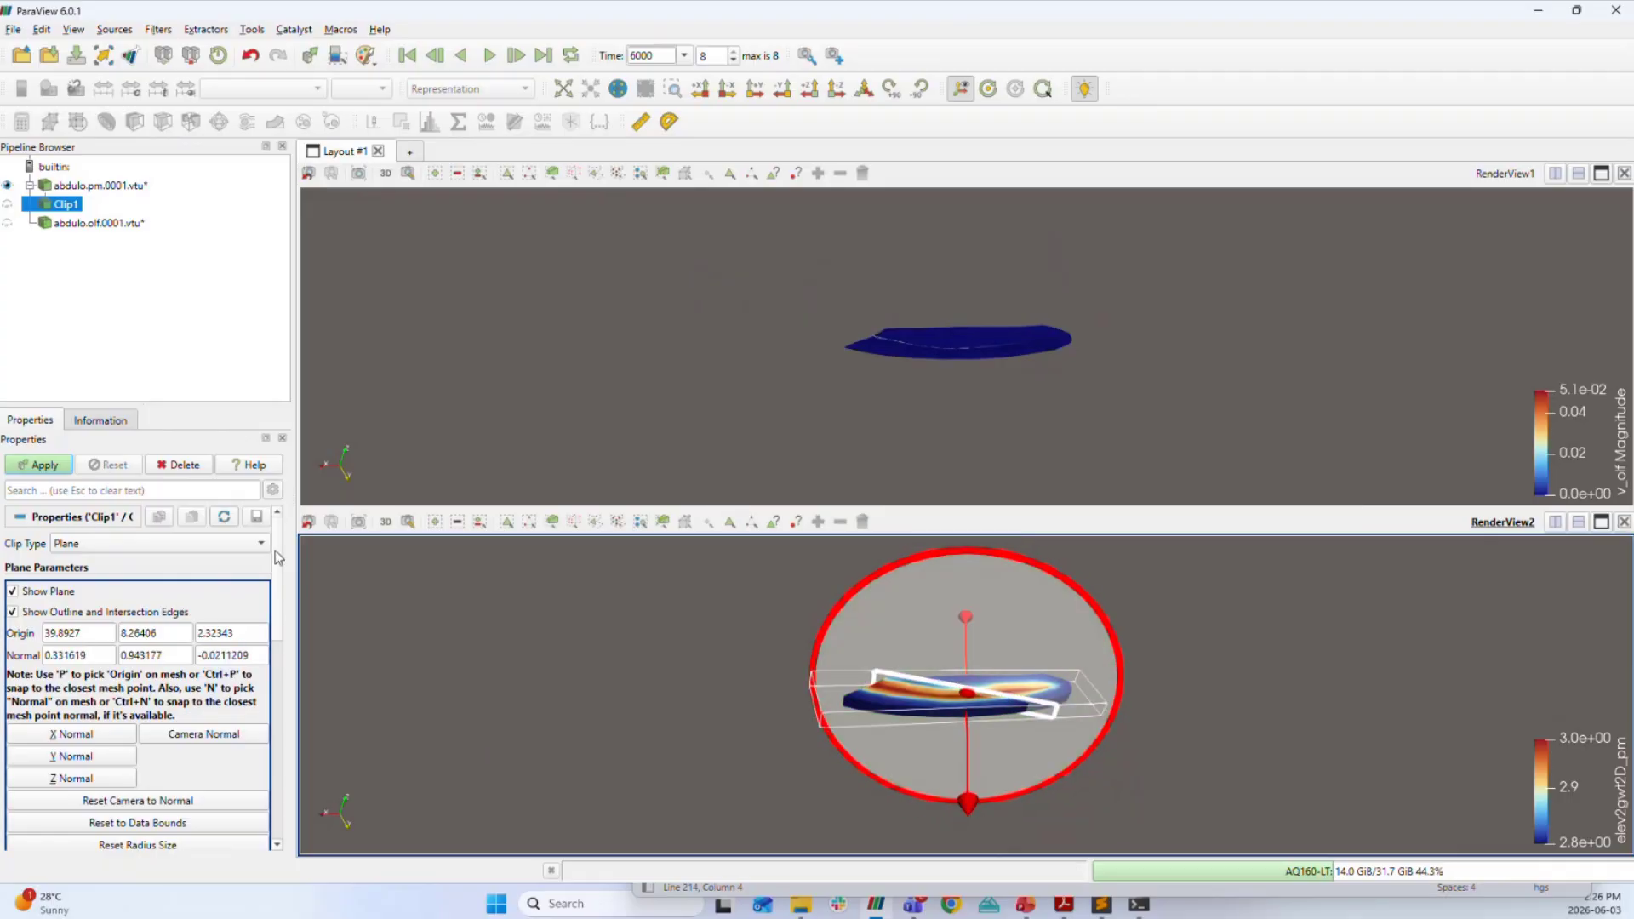
scroll(276, 560, down, 1)
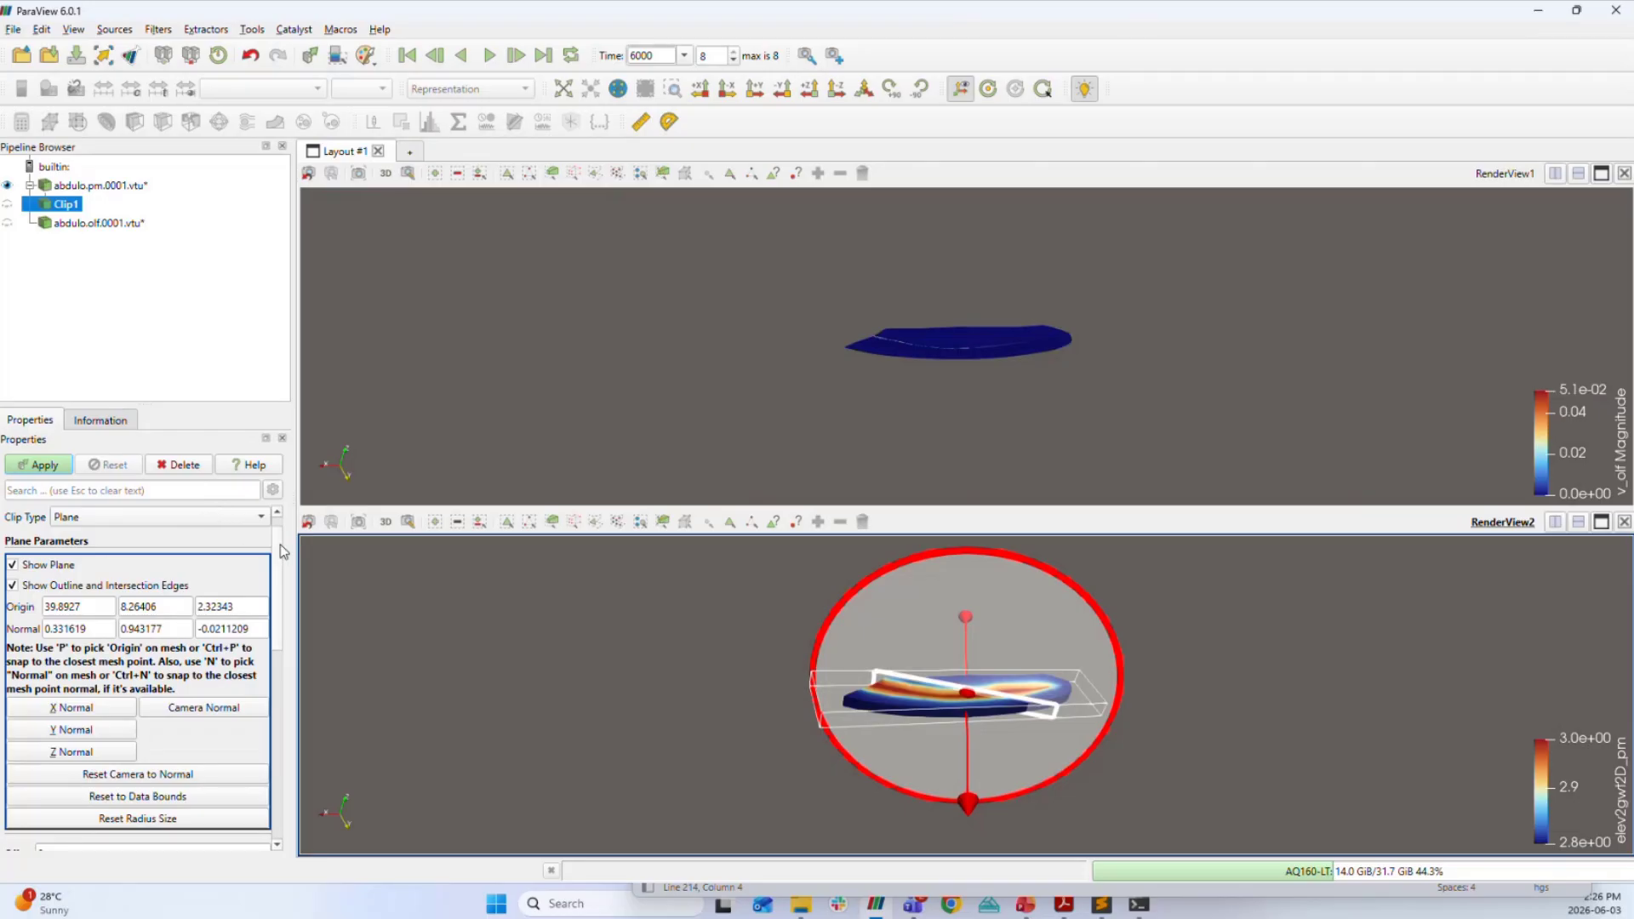
mouse_move(280, 544)
mouse_down()
mouse_move(277, 618)
mouse_move(278, 553)
mouse_up()
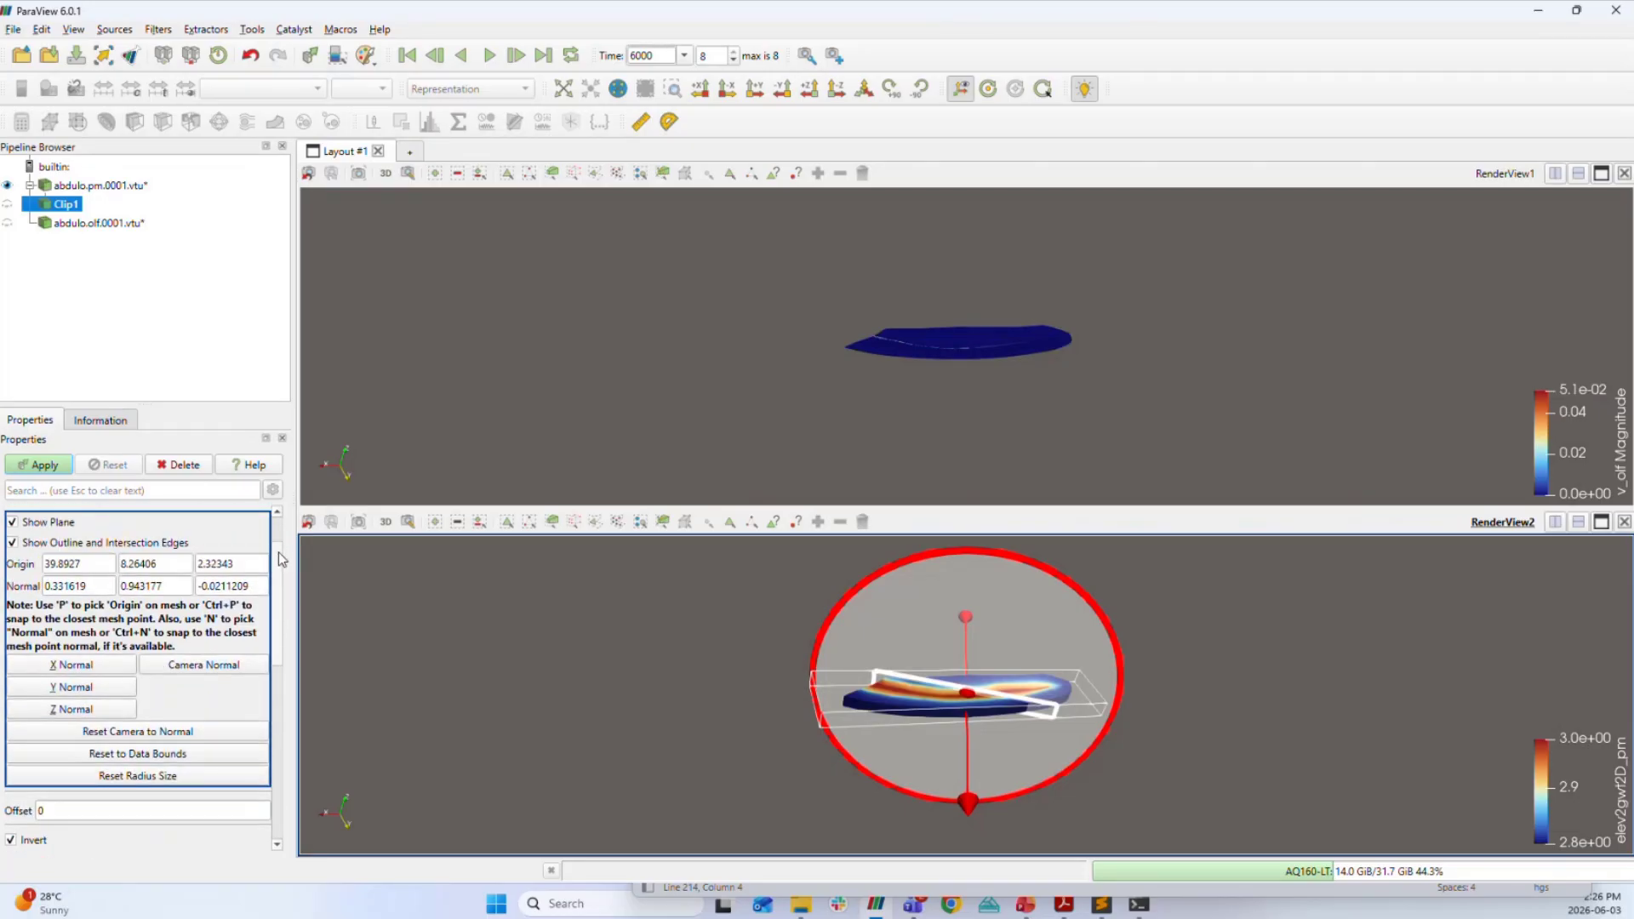
scroll(280, 560, up, 3)
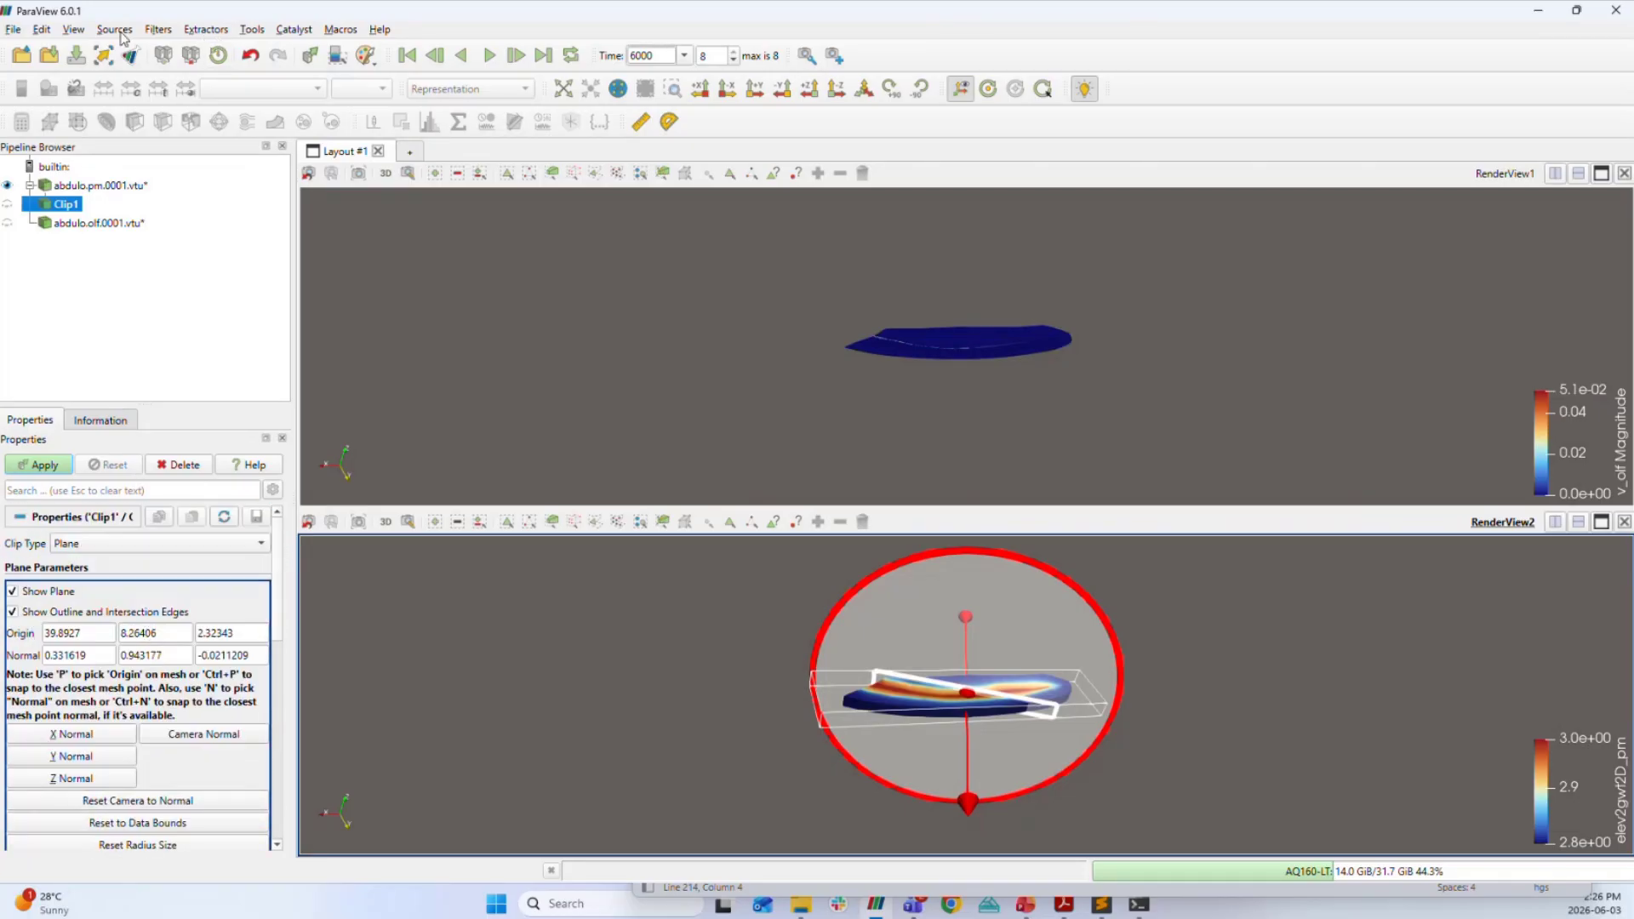
Review the dataset settings, then tilt Clip1's plane to normal 0.238821, 0.969982, -0.0458127.
click(86, 32)
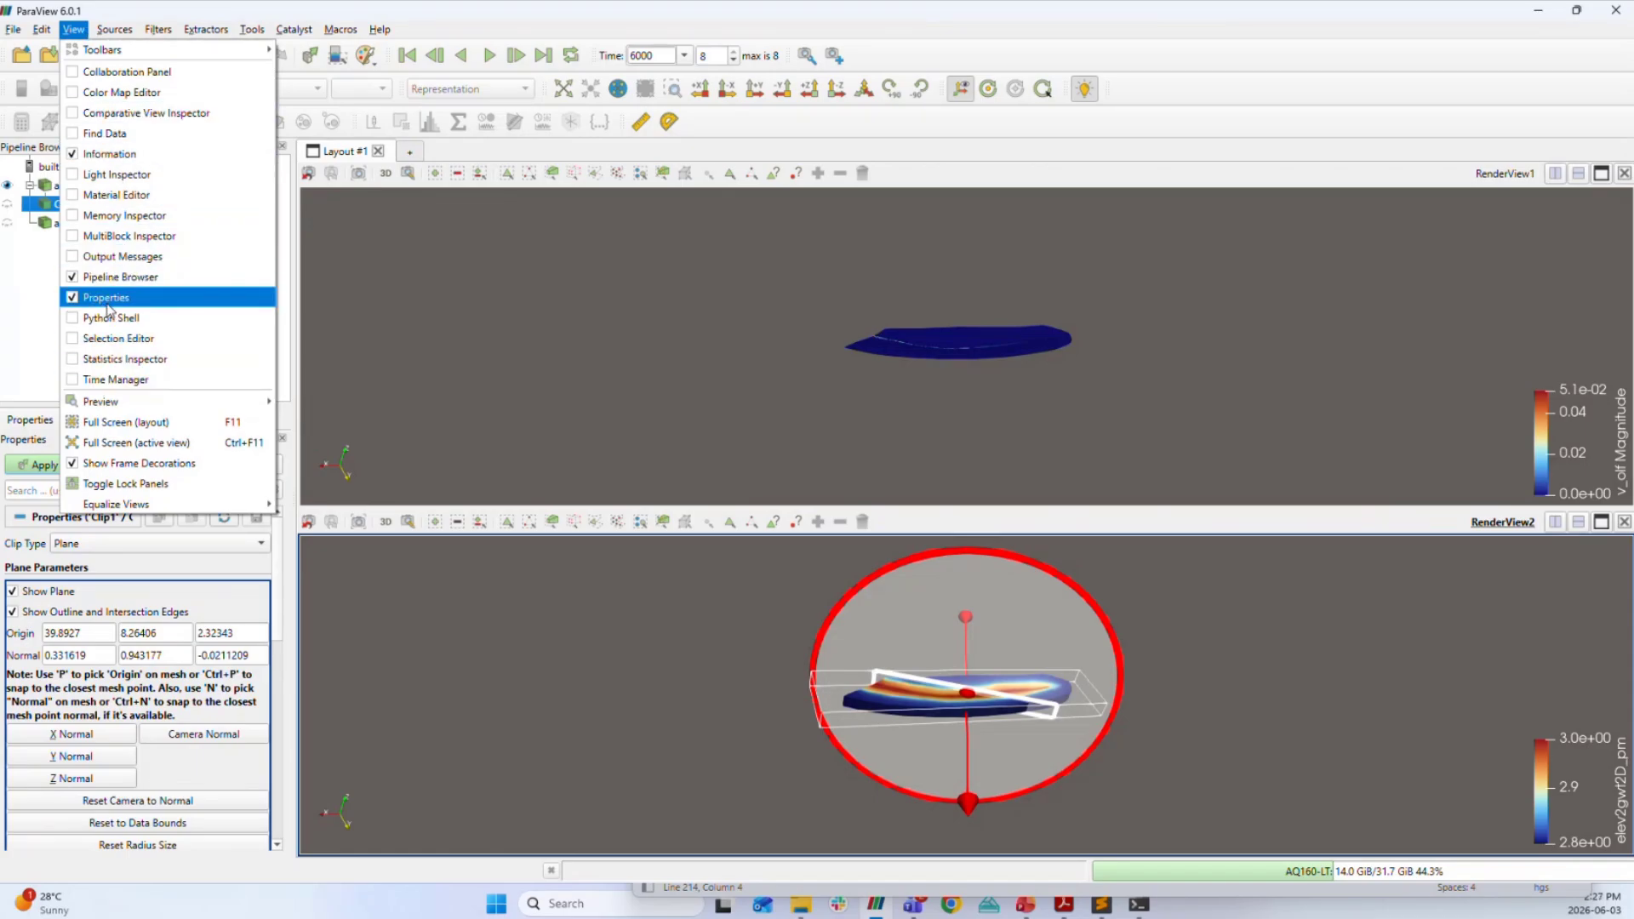
click(43, 319)
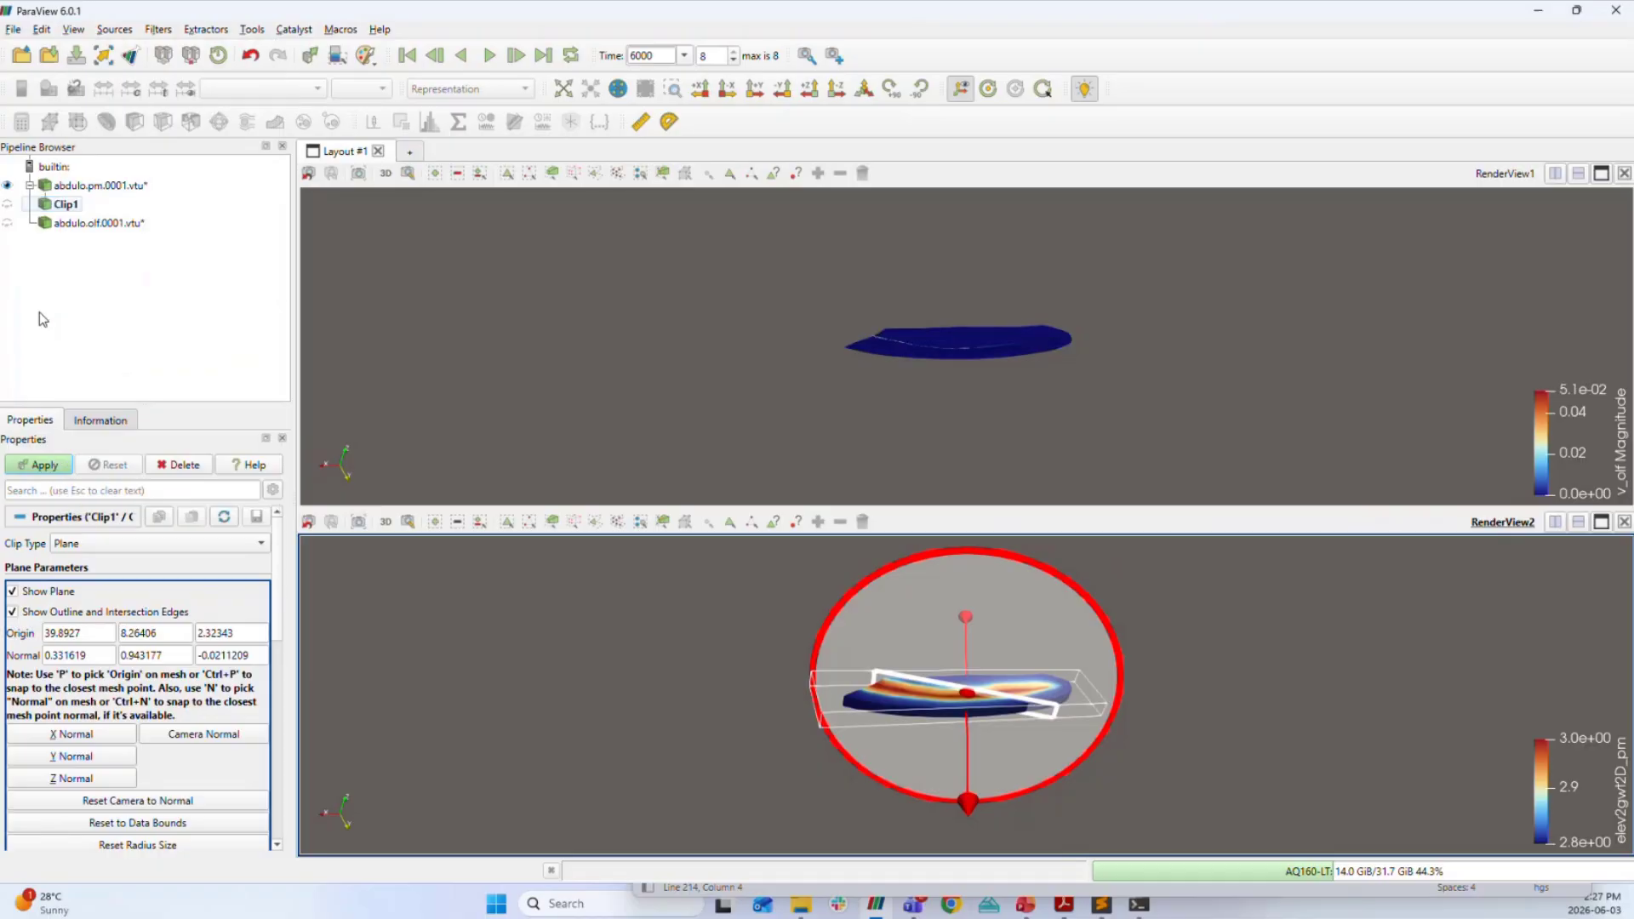
click(68, 206)
scroll(269, 662, down, 5)
scroll(277, 599, up, 3)
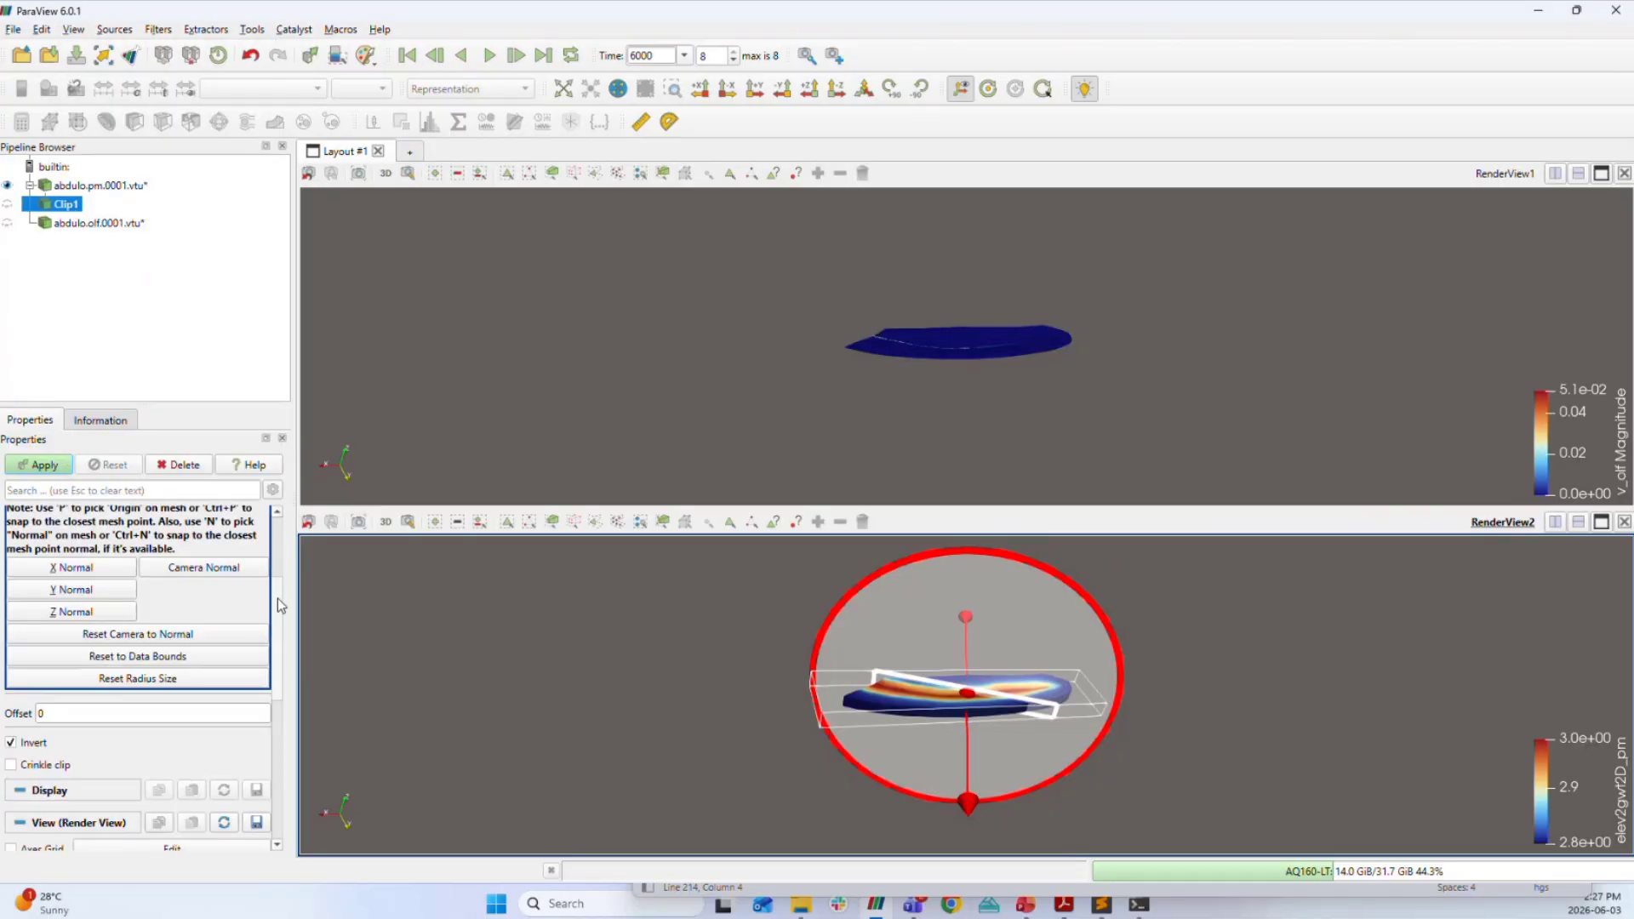
click(100, 187)
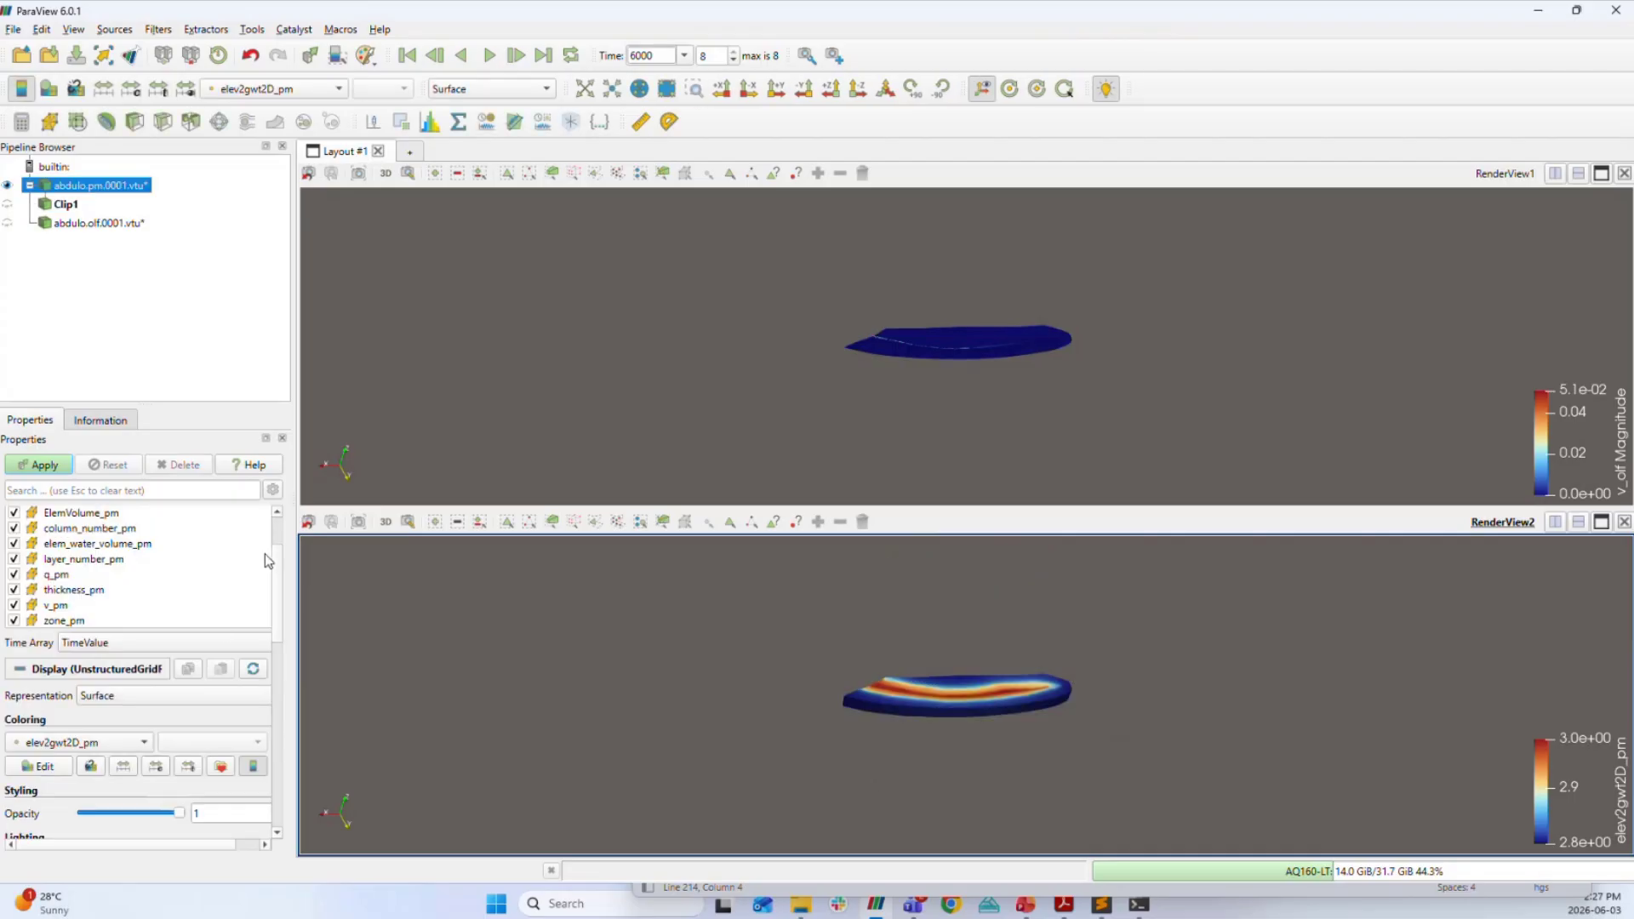
scroll(280, 559, up, 1)
scroll(255, 596, down, 2)
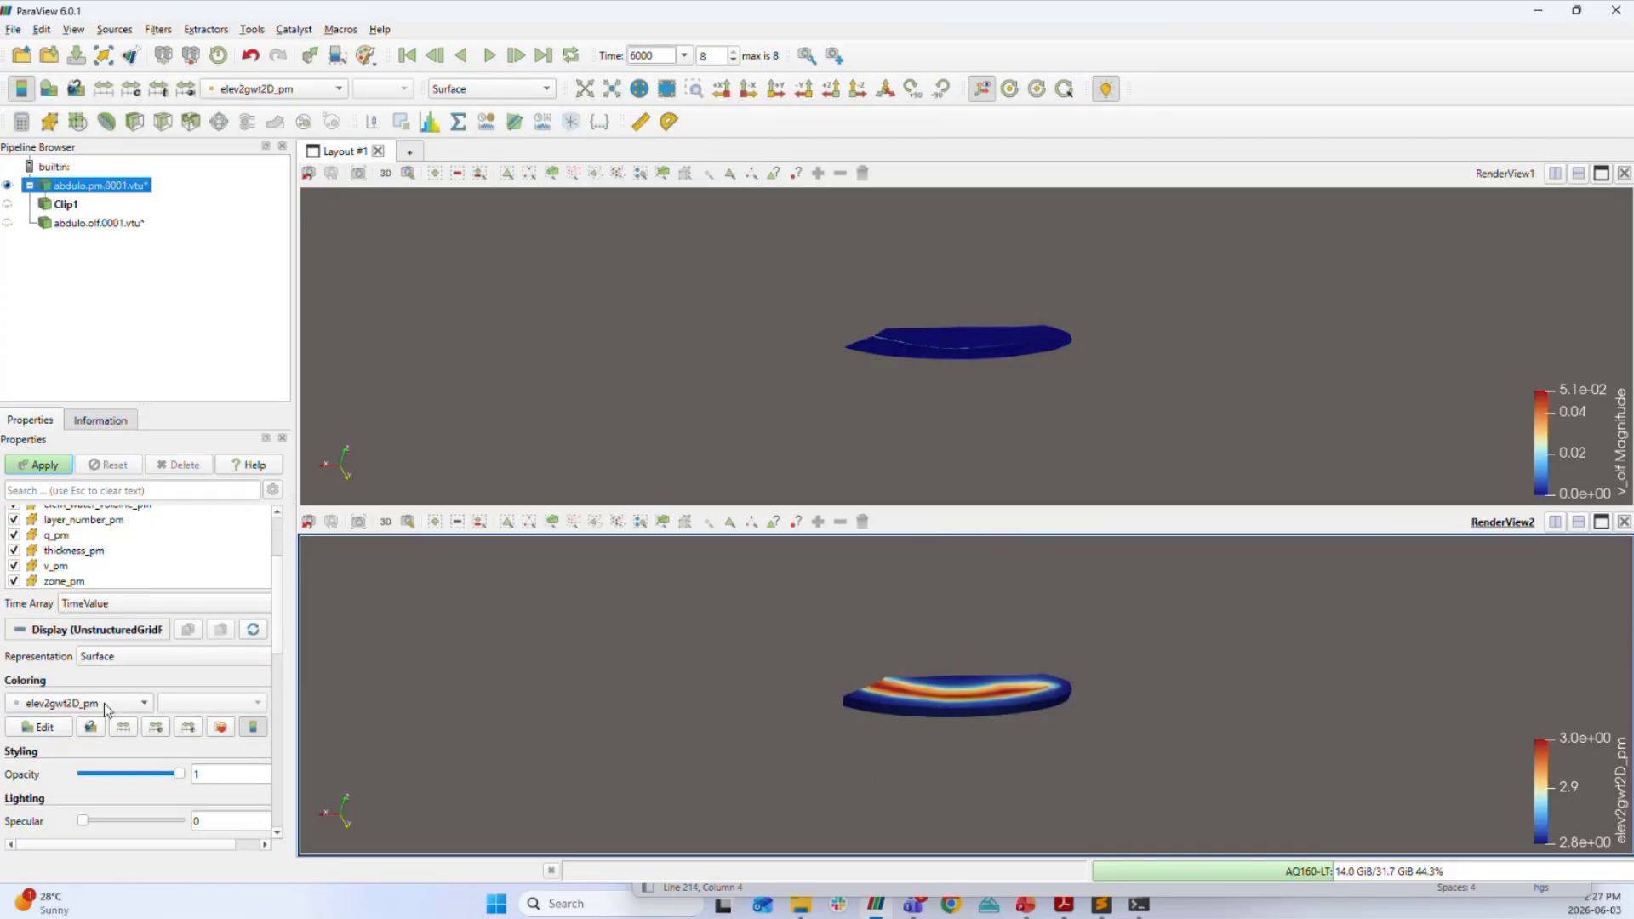
click(63, 205)
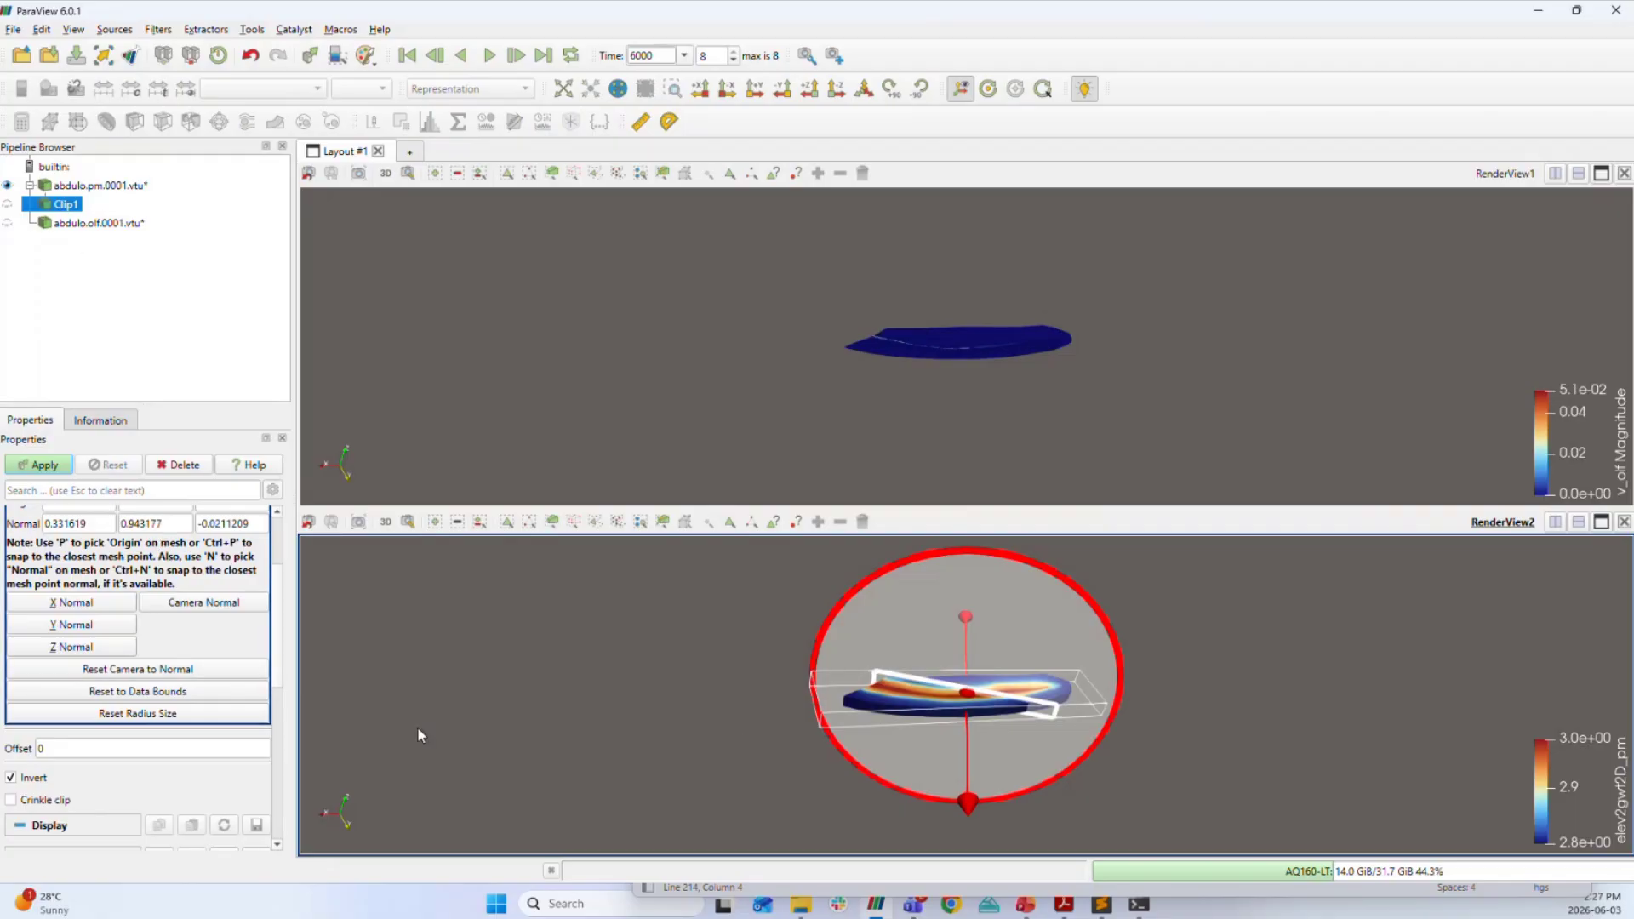
mouse_move(955, 810)
mouse_down()
mouse_move(1000, 821)
mouse_move(988, 814)
mouse_up()
scroll(167, 649, down, 1)
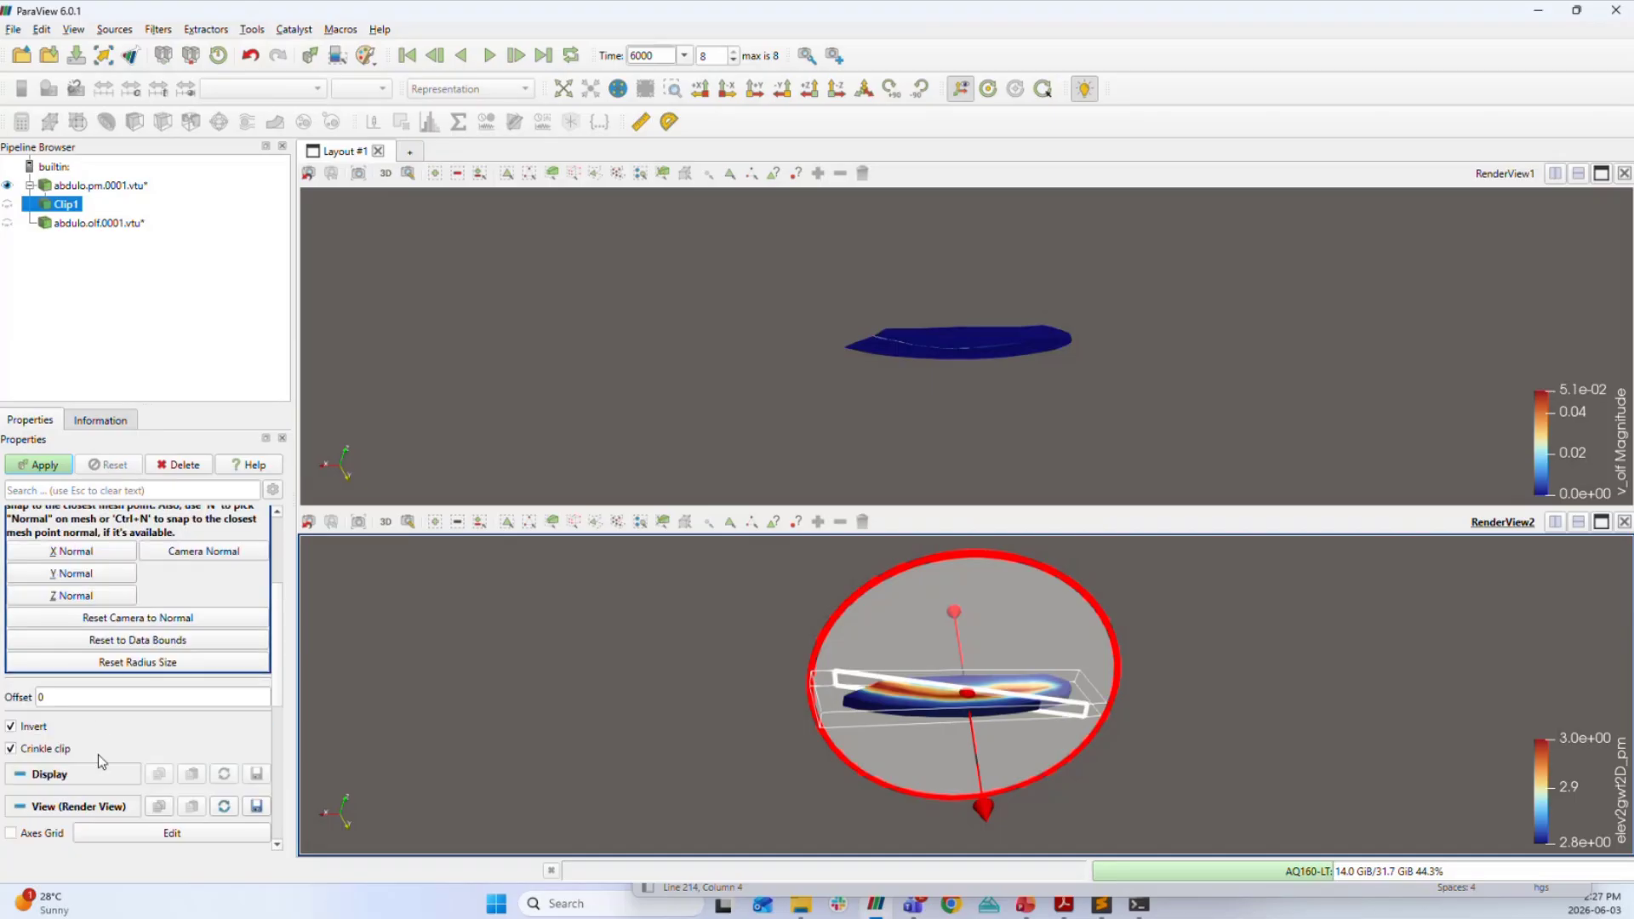
scroll(148, 717, down, 3)
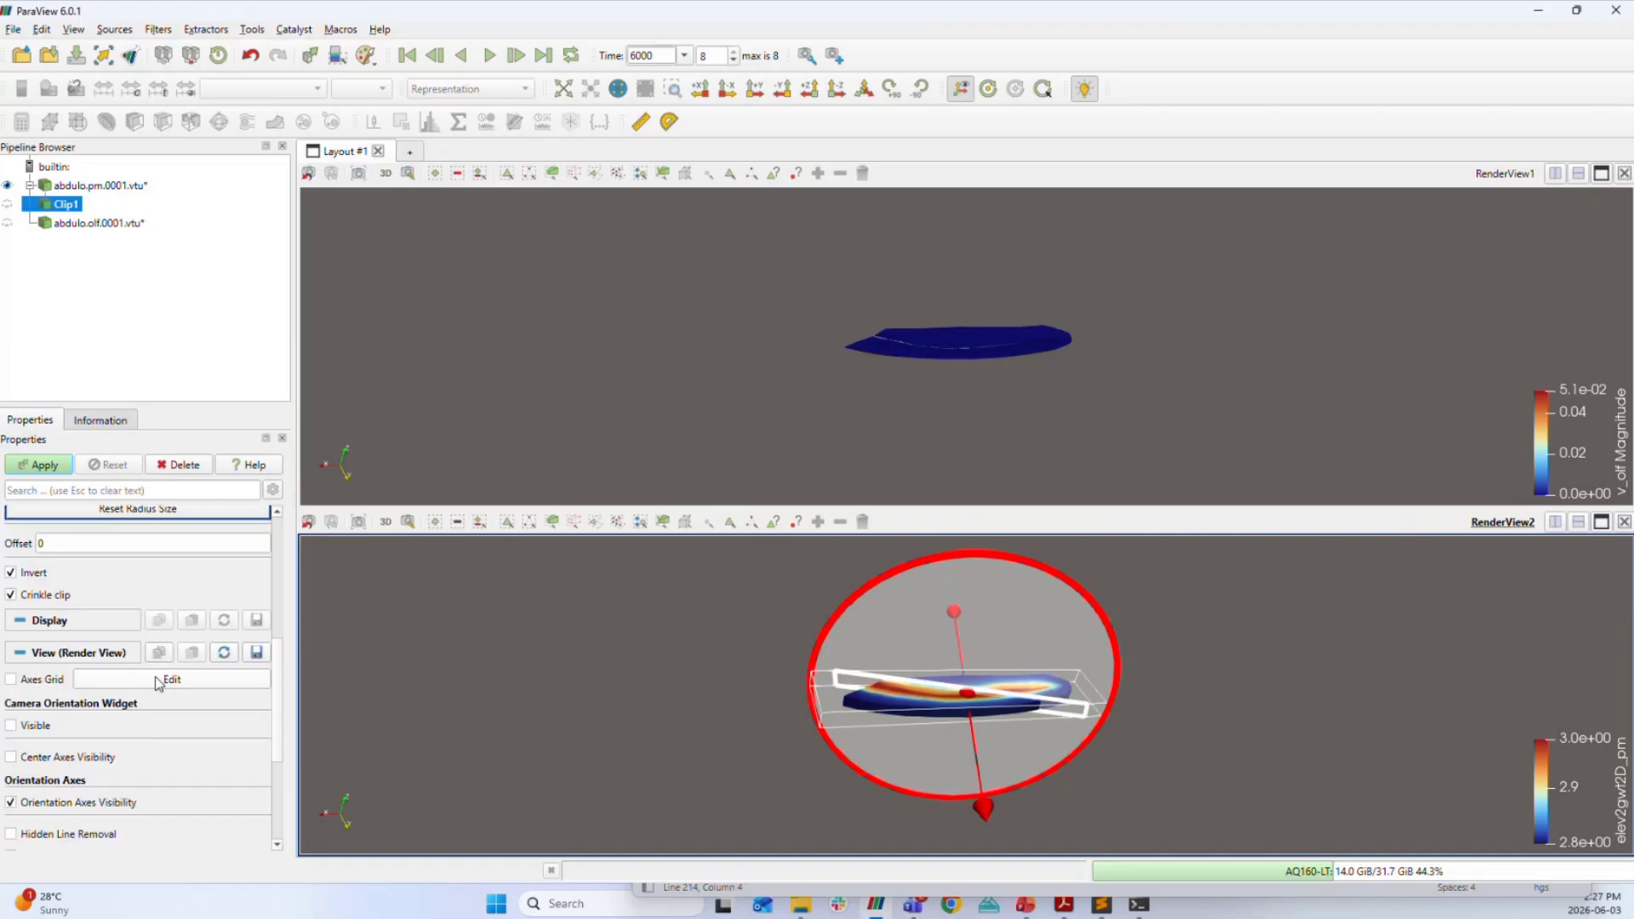
scroll(154, 673, up, 7)
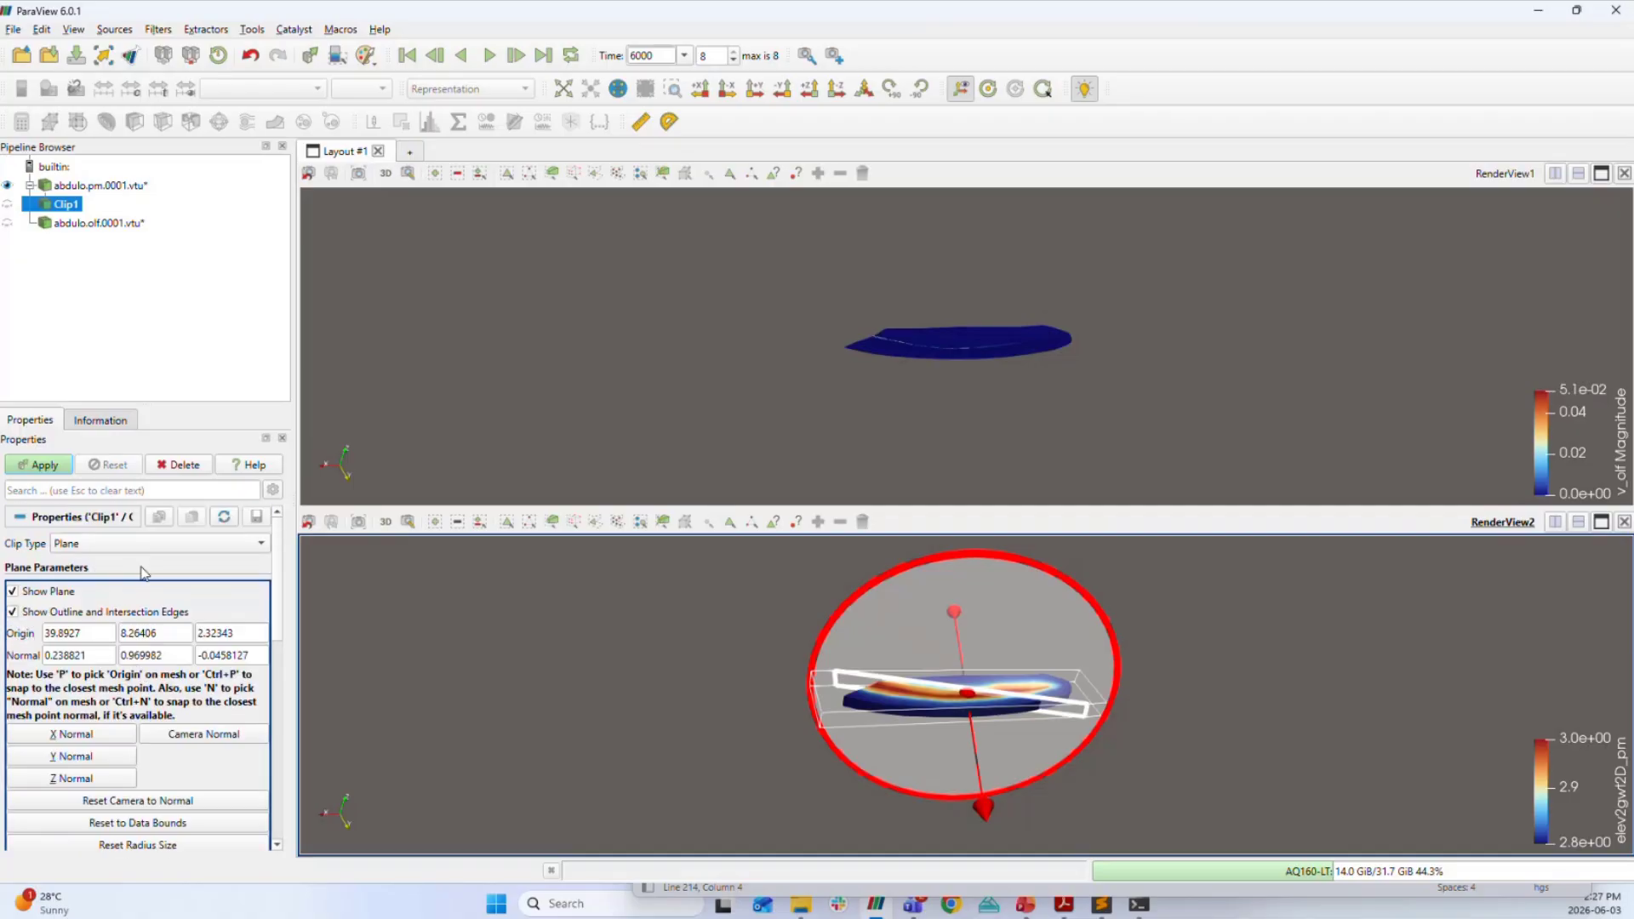
Apply the crinkle clip, turn off Show Plane, and make abdulo.pm.0001.vtu visible again.
click(44, 465)
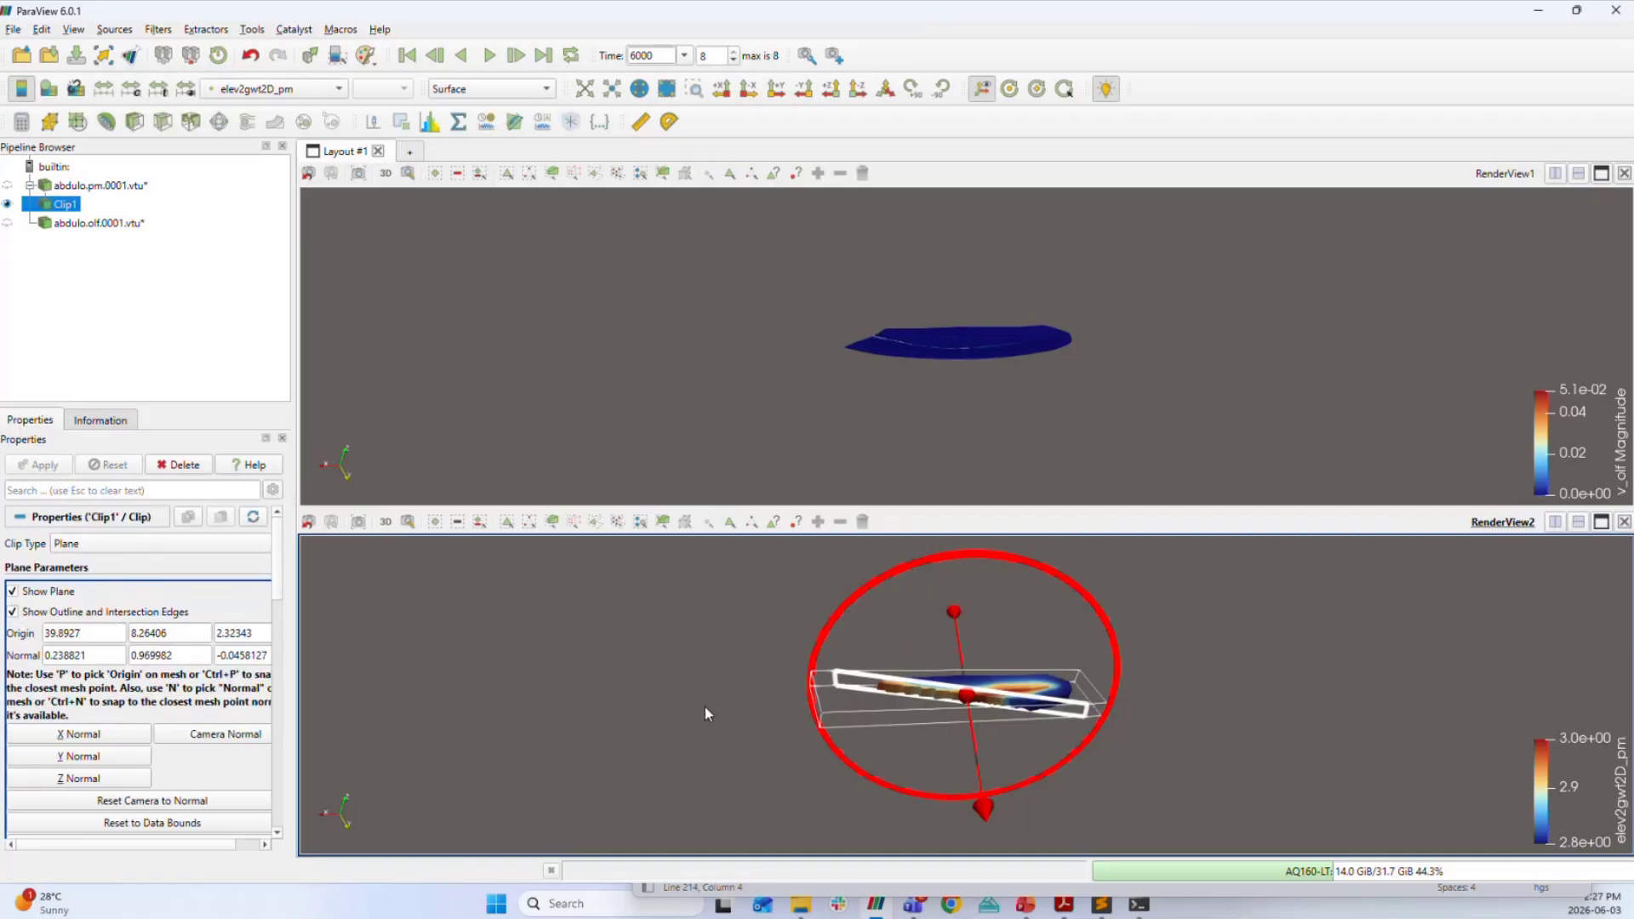
scroll(977, 722, up, 4)
scroll(977, 722, up, 3)
scroll(977, 722, down, 2)
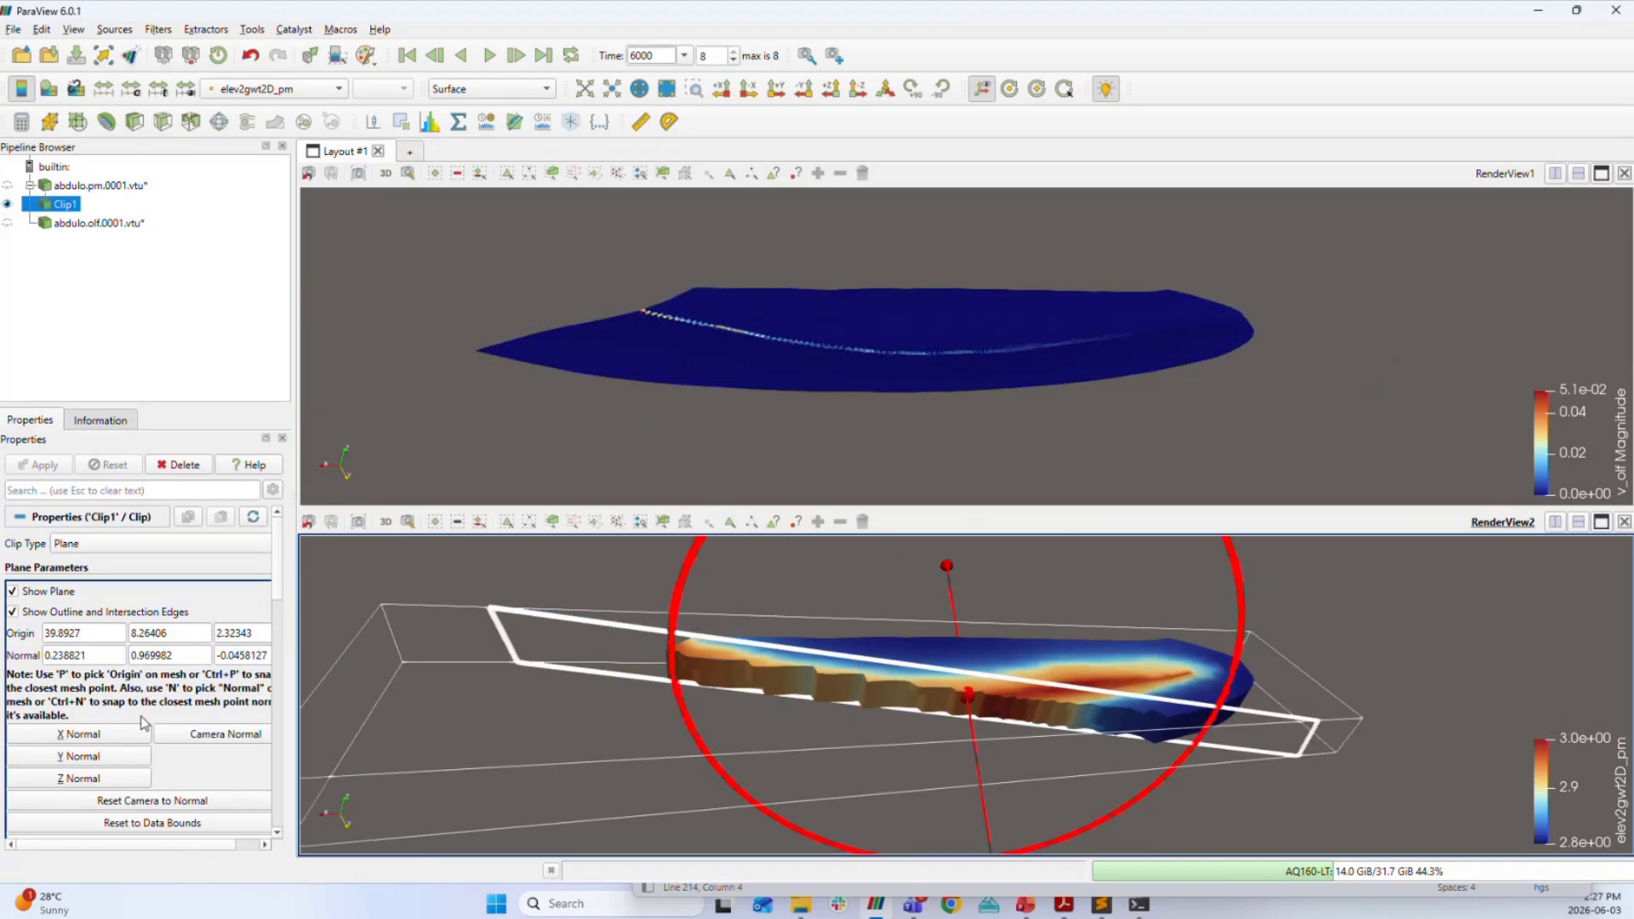
scroll(84, 661, down, 1)
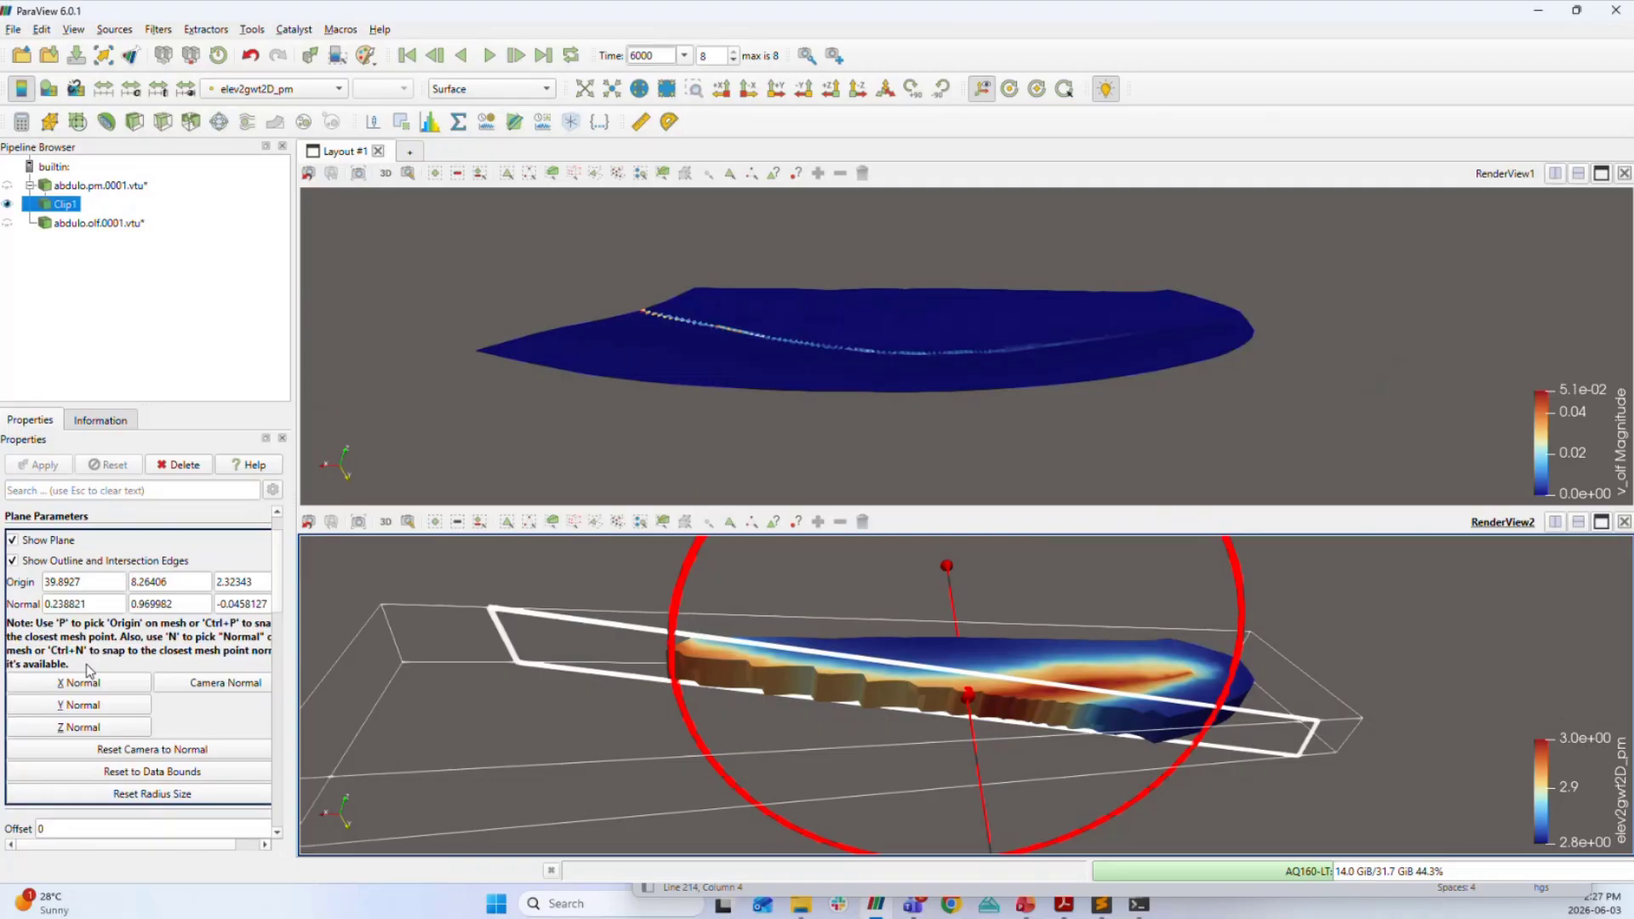
click(12, 540)
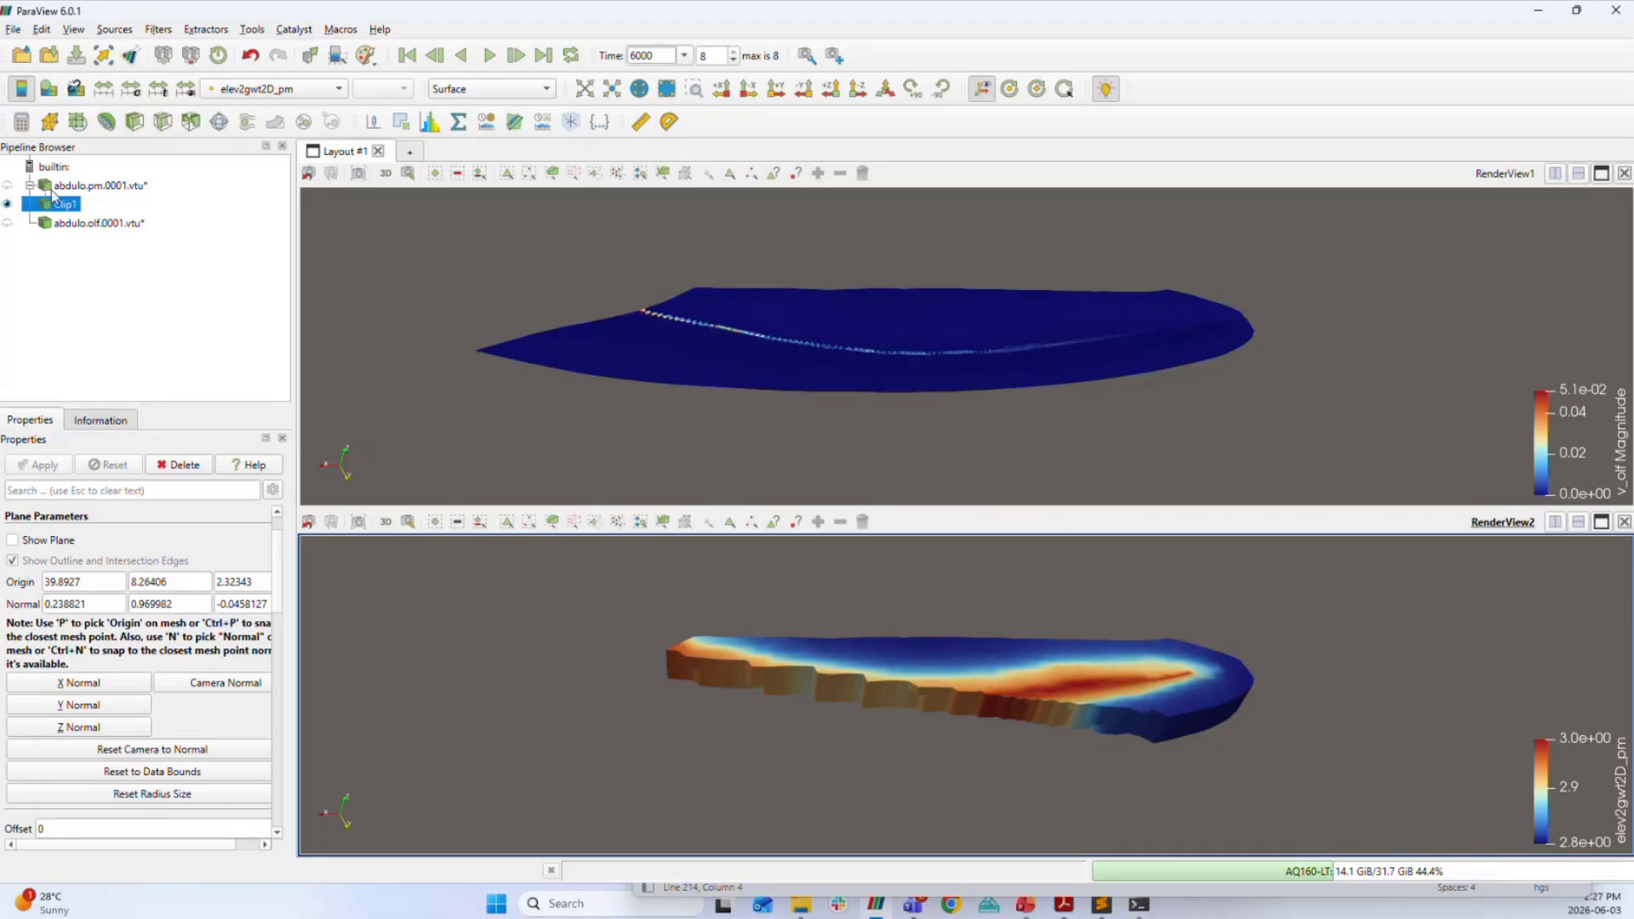
click(6, 185)
click(61, 187)
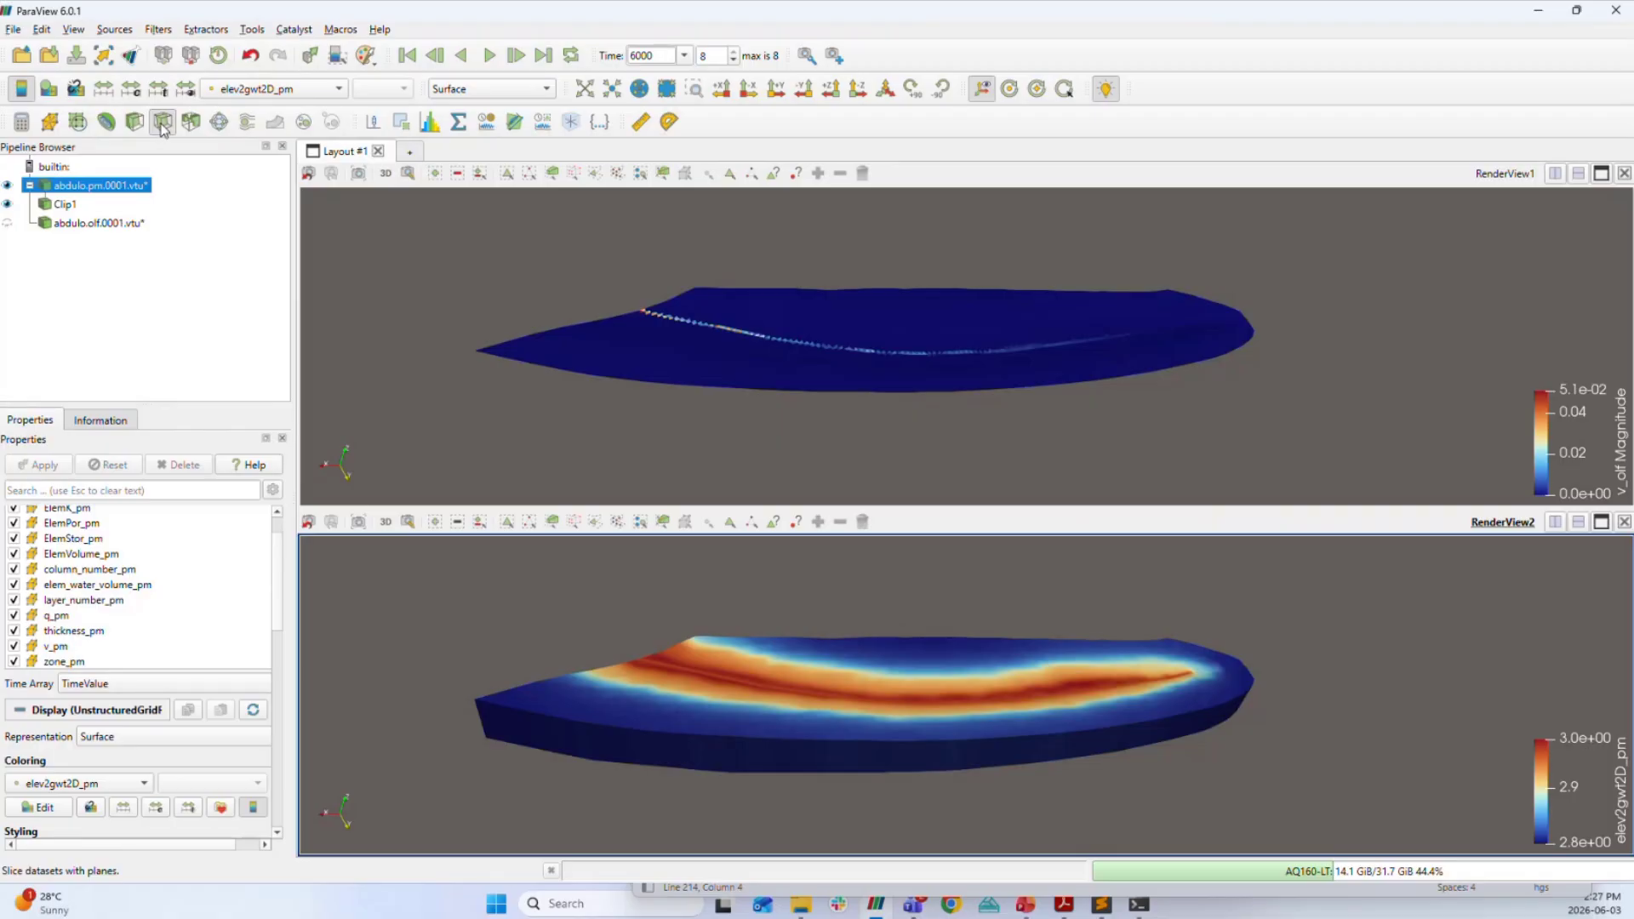
Add Slice1 on the porous-media mesh with normal 1, 0, 0 at origin 58.7587, 8.26406, 2.32343.
click(107, 122)
drag(945, 664, 593, 670)
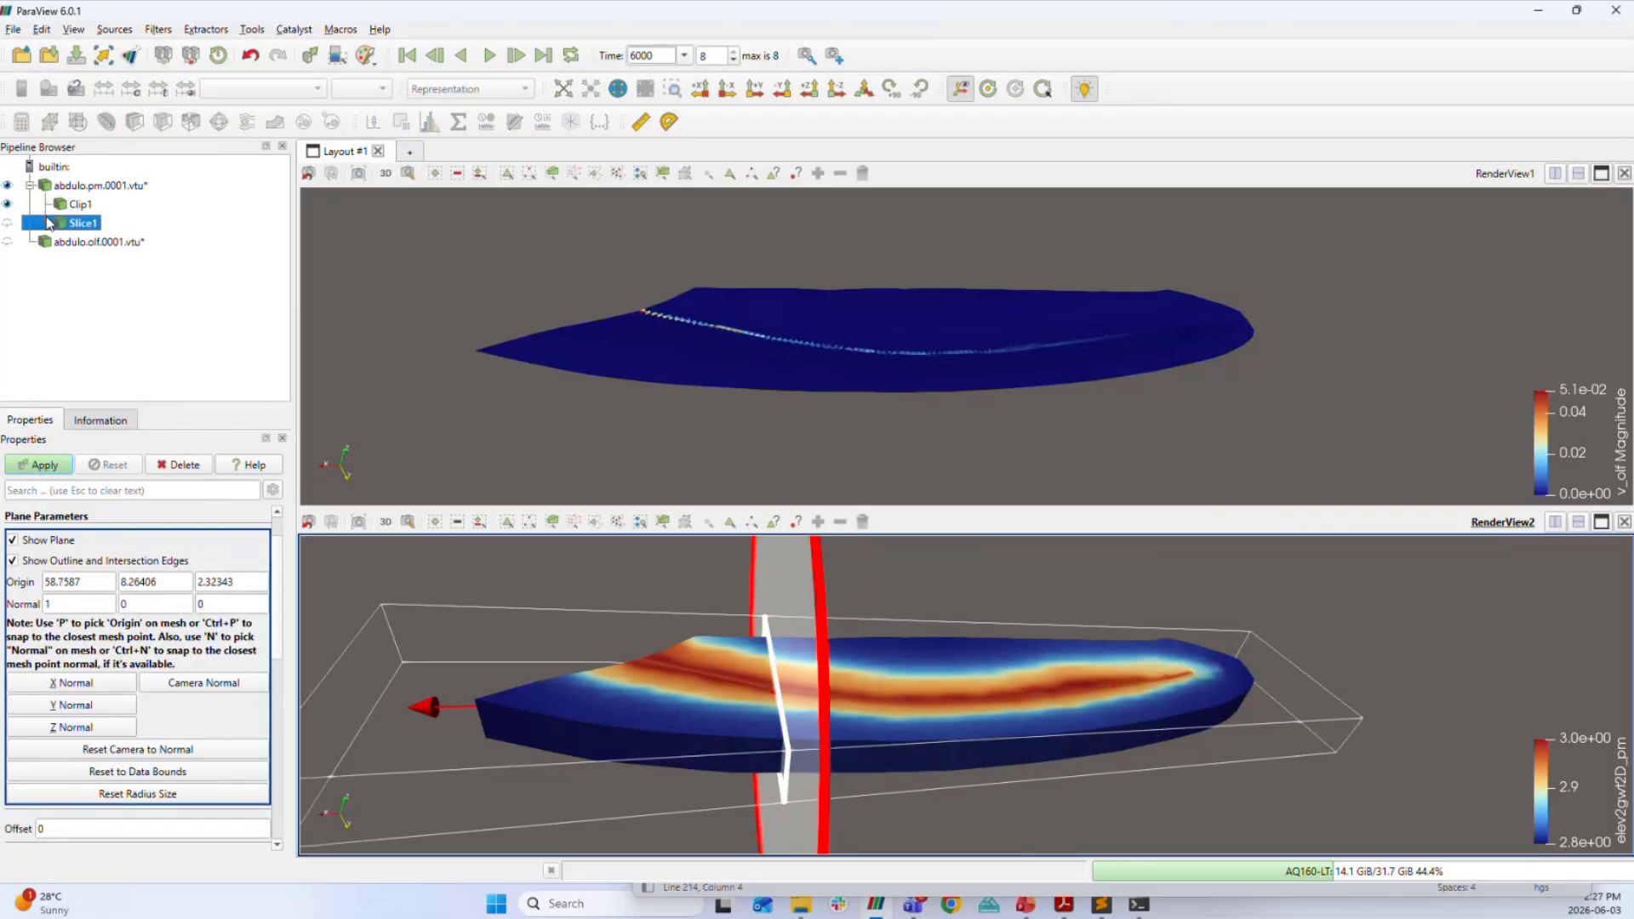
click(44, 465)
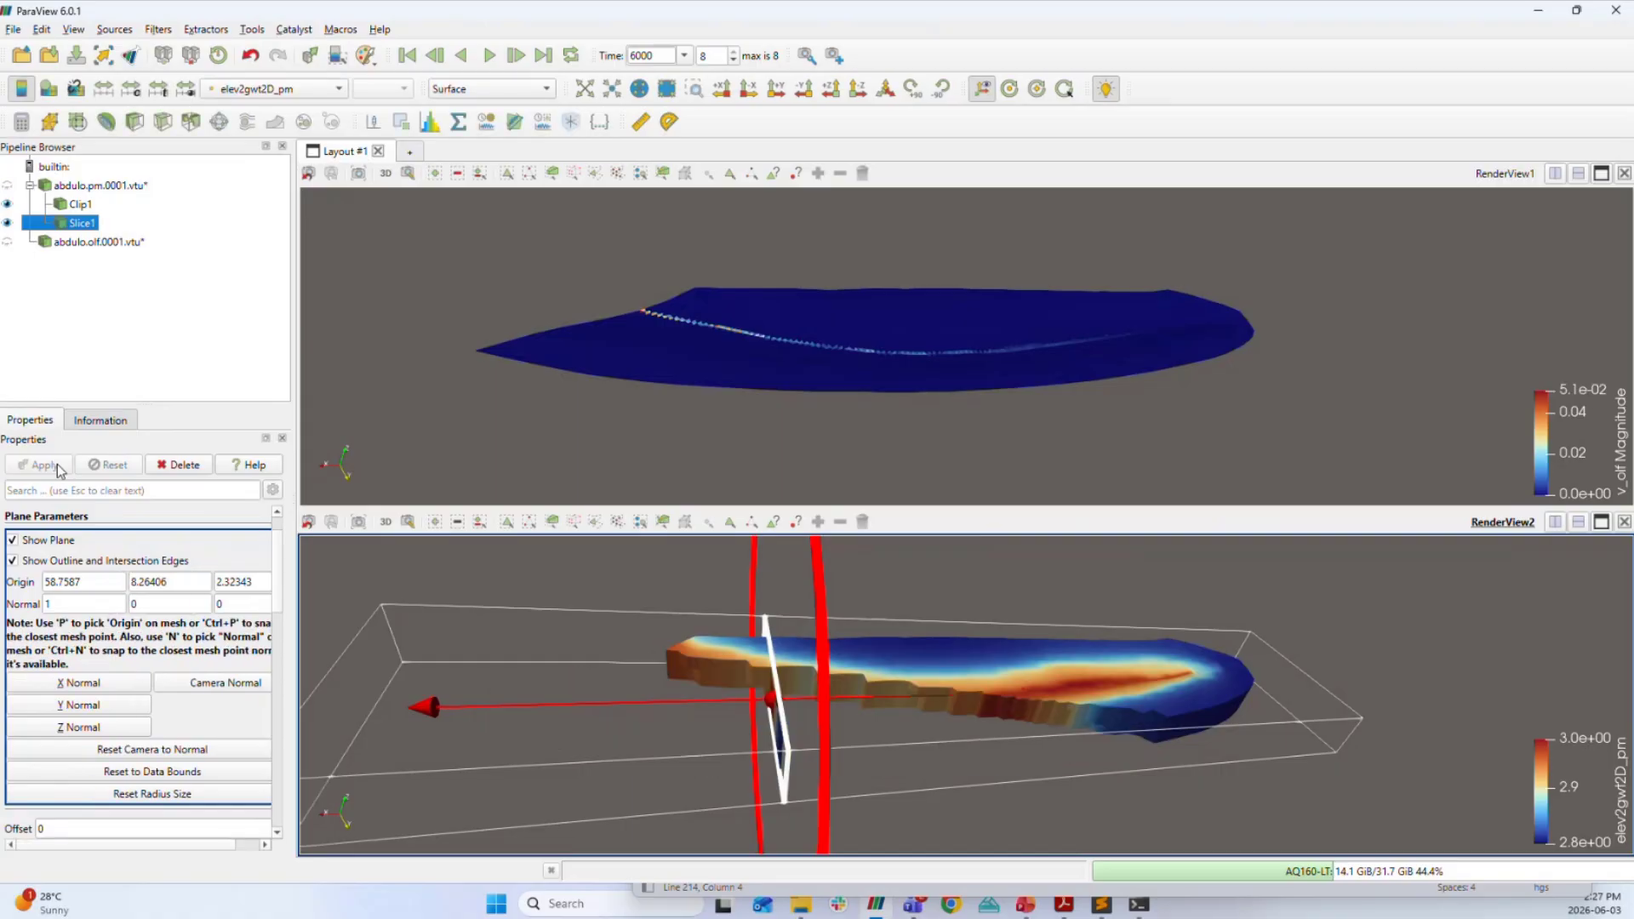
drag(738, 795, 602, 664)
scroll(60, 728, down, 1)
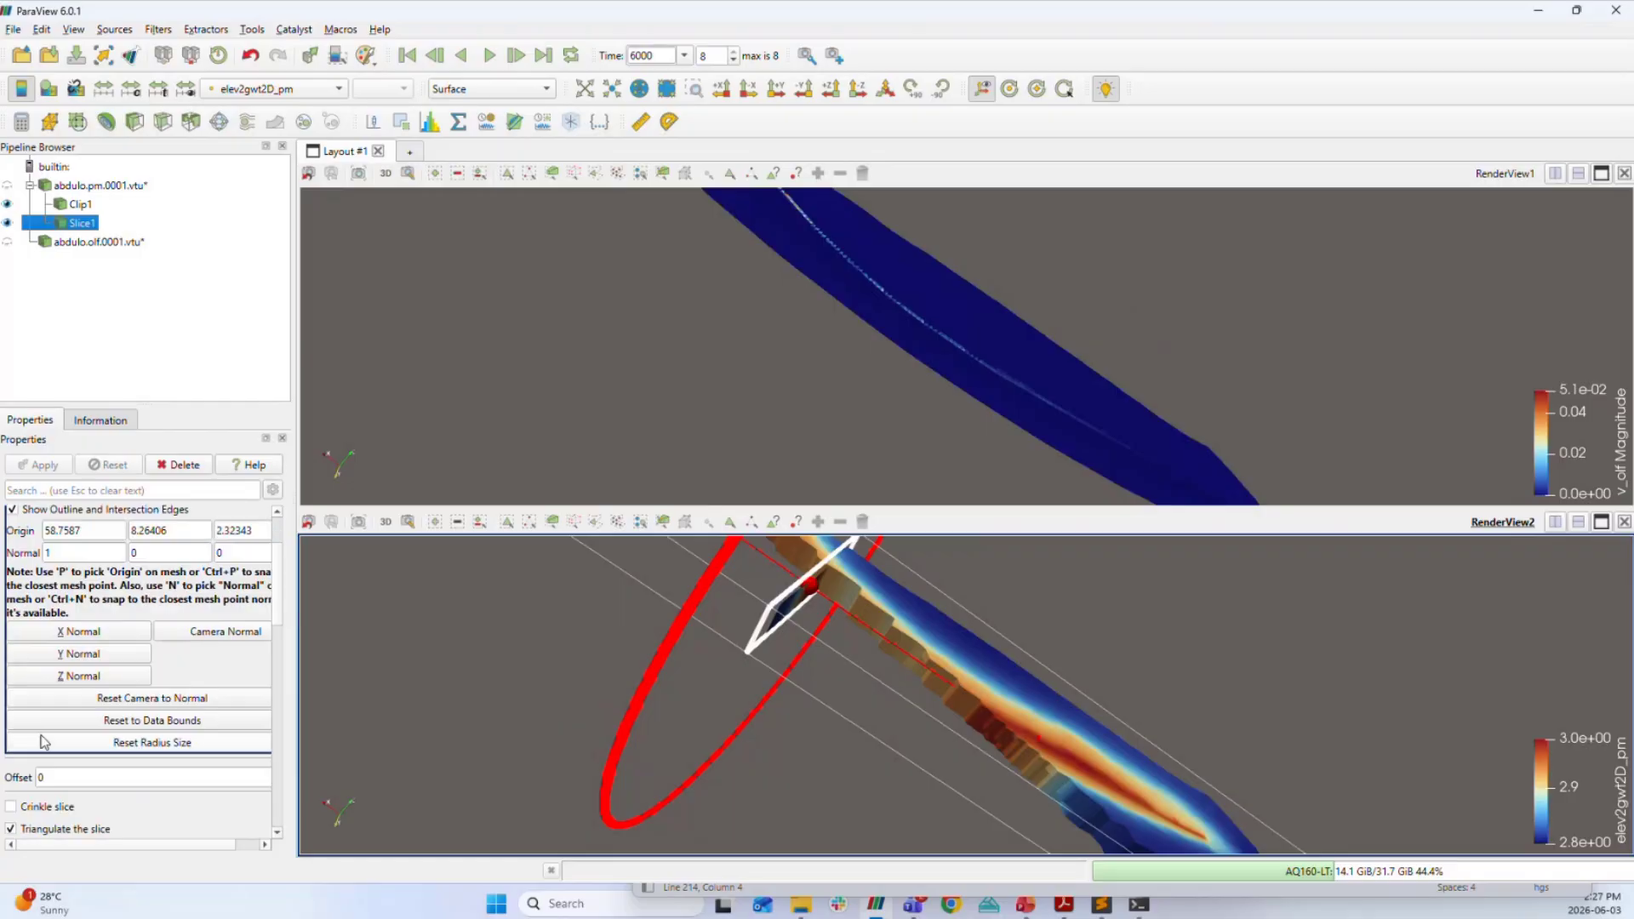
scroll(47, 732, up, 2)
Hide the slice plane widget and rotate the linked views to a low side-on angle.
click(13, 592)
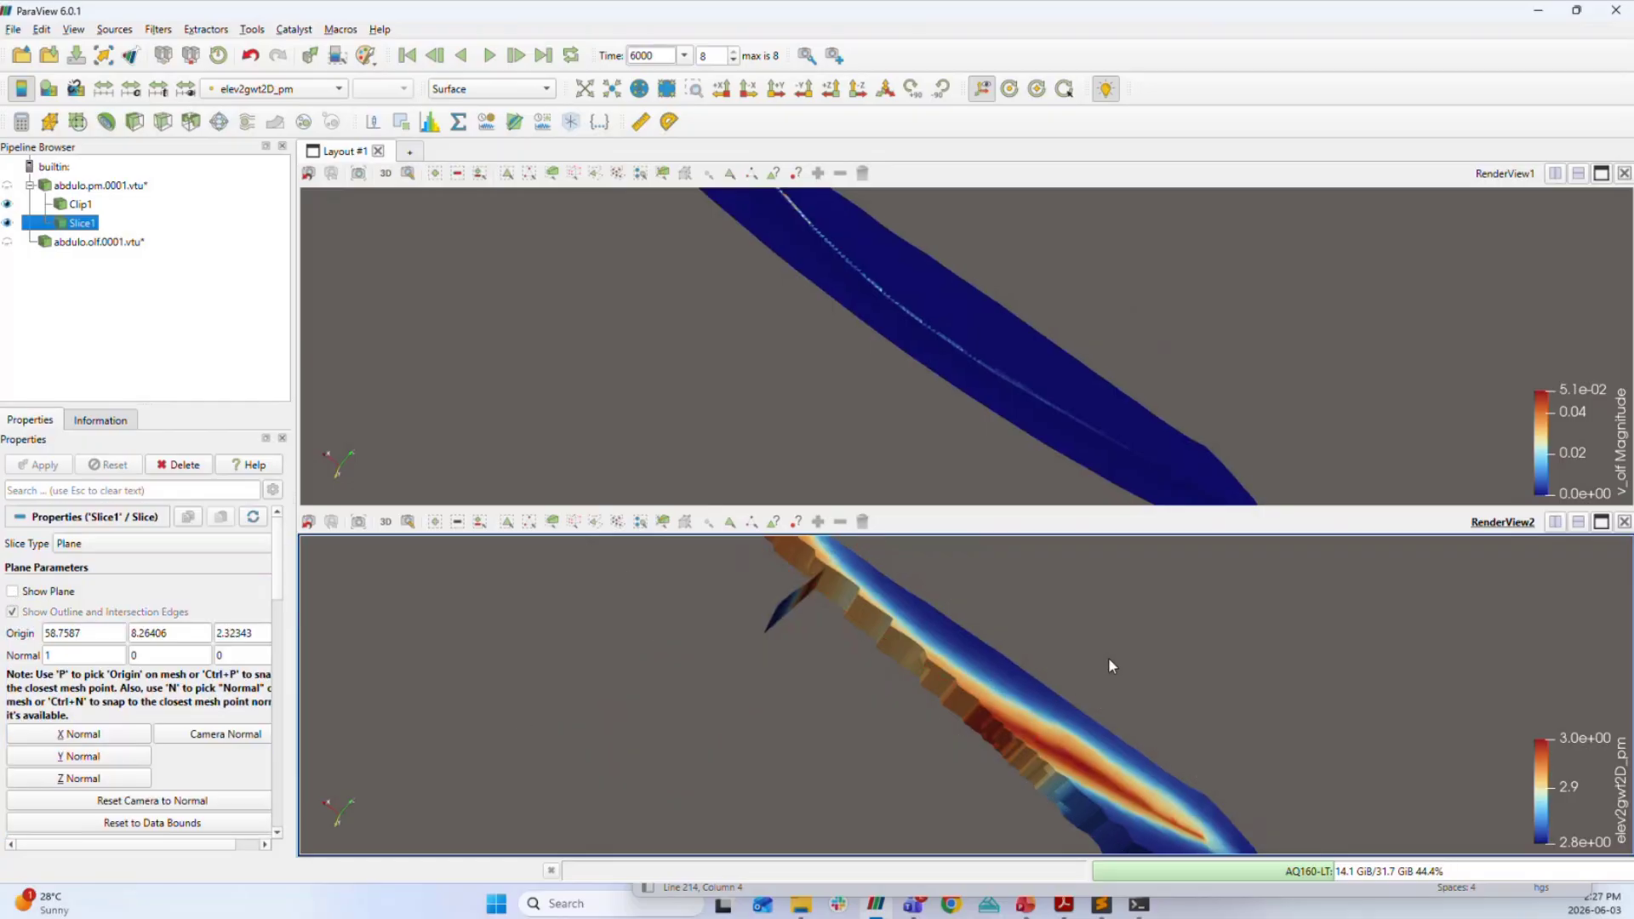
drag(1109, 657, 978, 678)
scroll(1178, 681, down, 3)
scroll(1178, 682, up, 4)
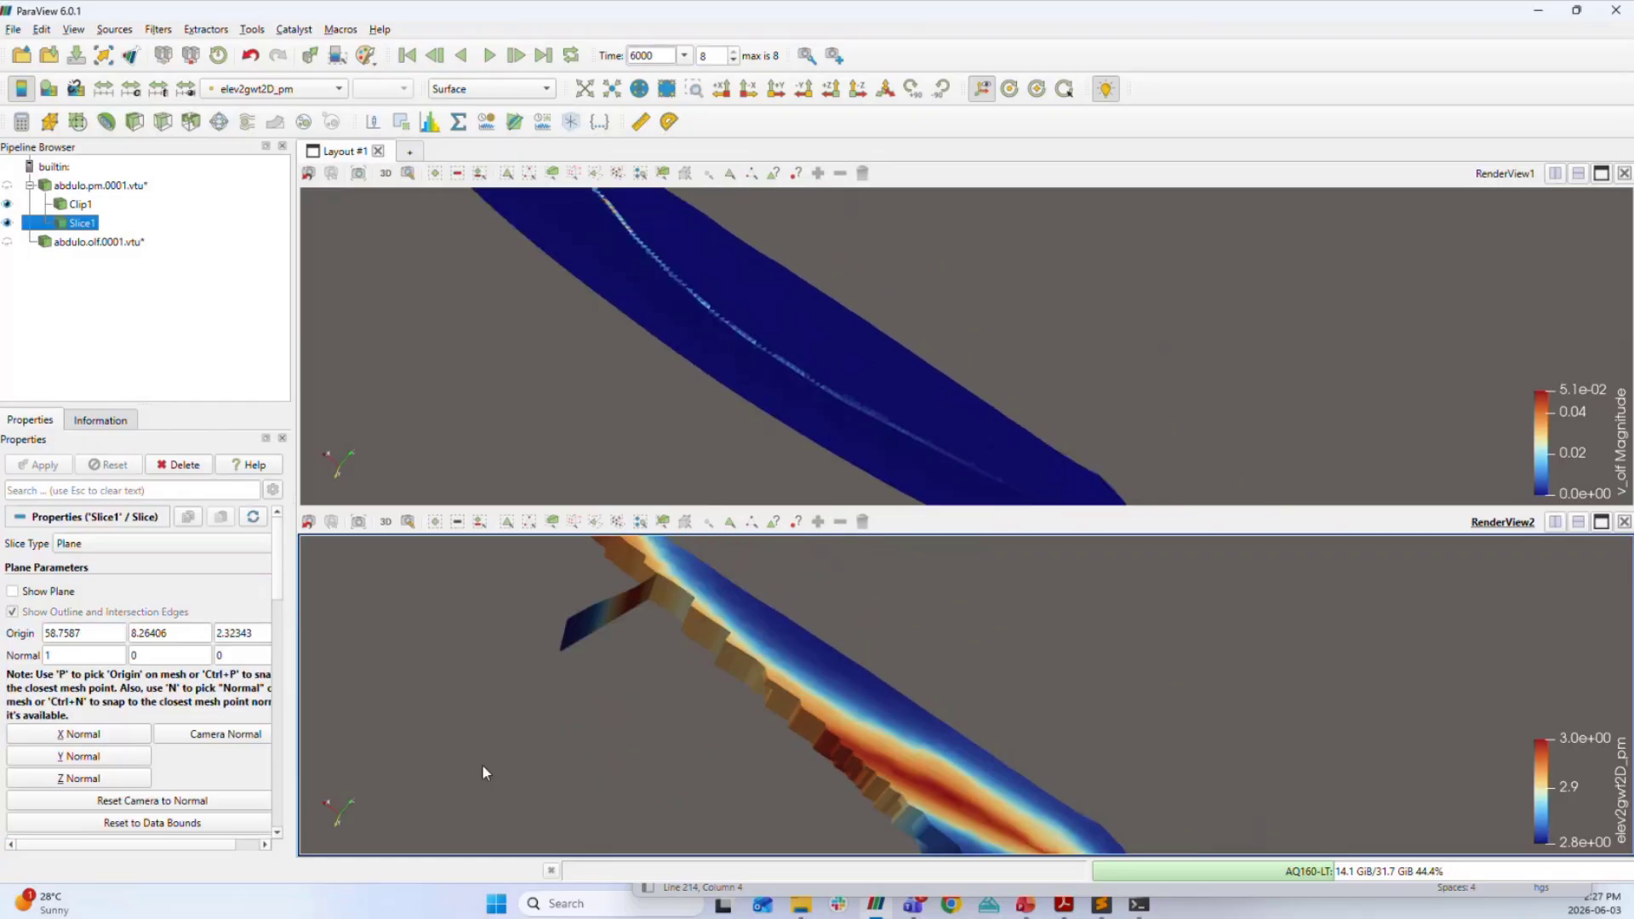
drag(482, 763, 1030, 705)
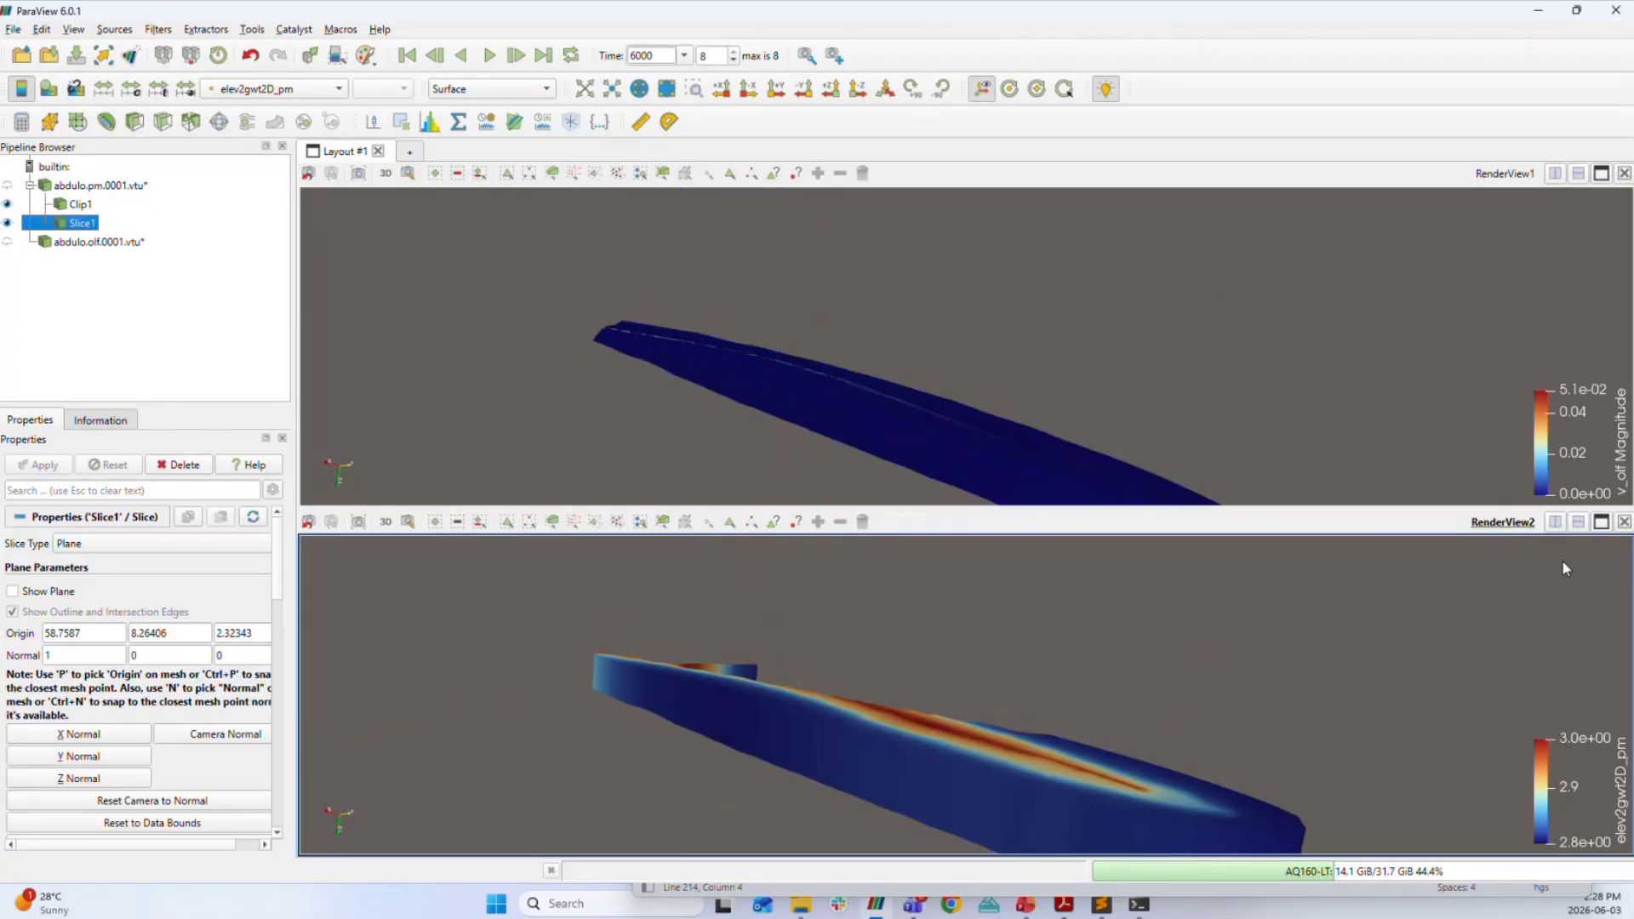
Split RenderView2 into a new Render View and show Slice1 only in that new view.
click(1556, 525)
click(1240, 578)
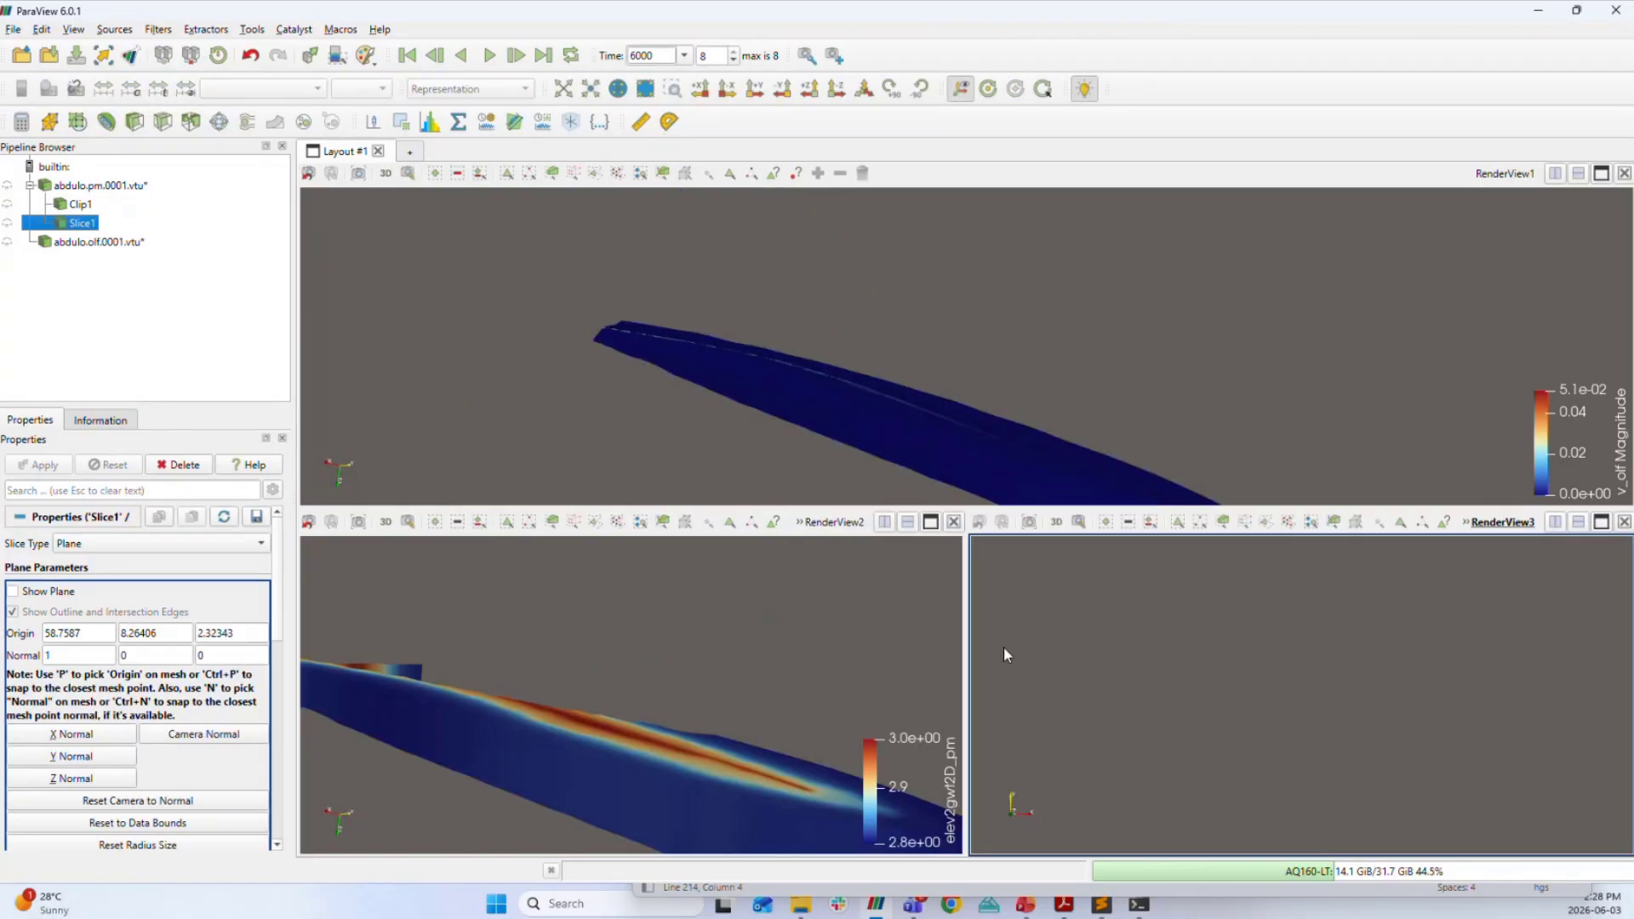
drag(371, 709, 390, 622)
click(7, 223)
click(1117, 737)
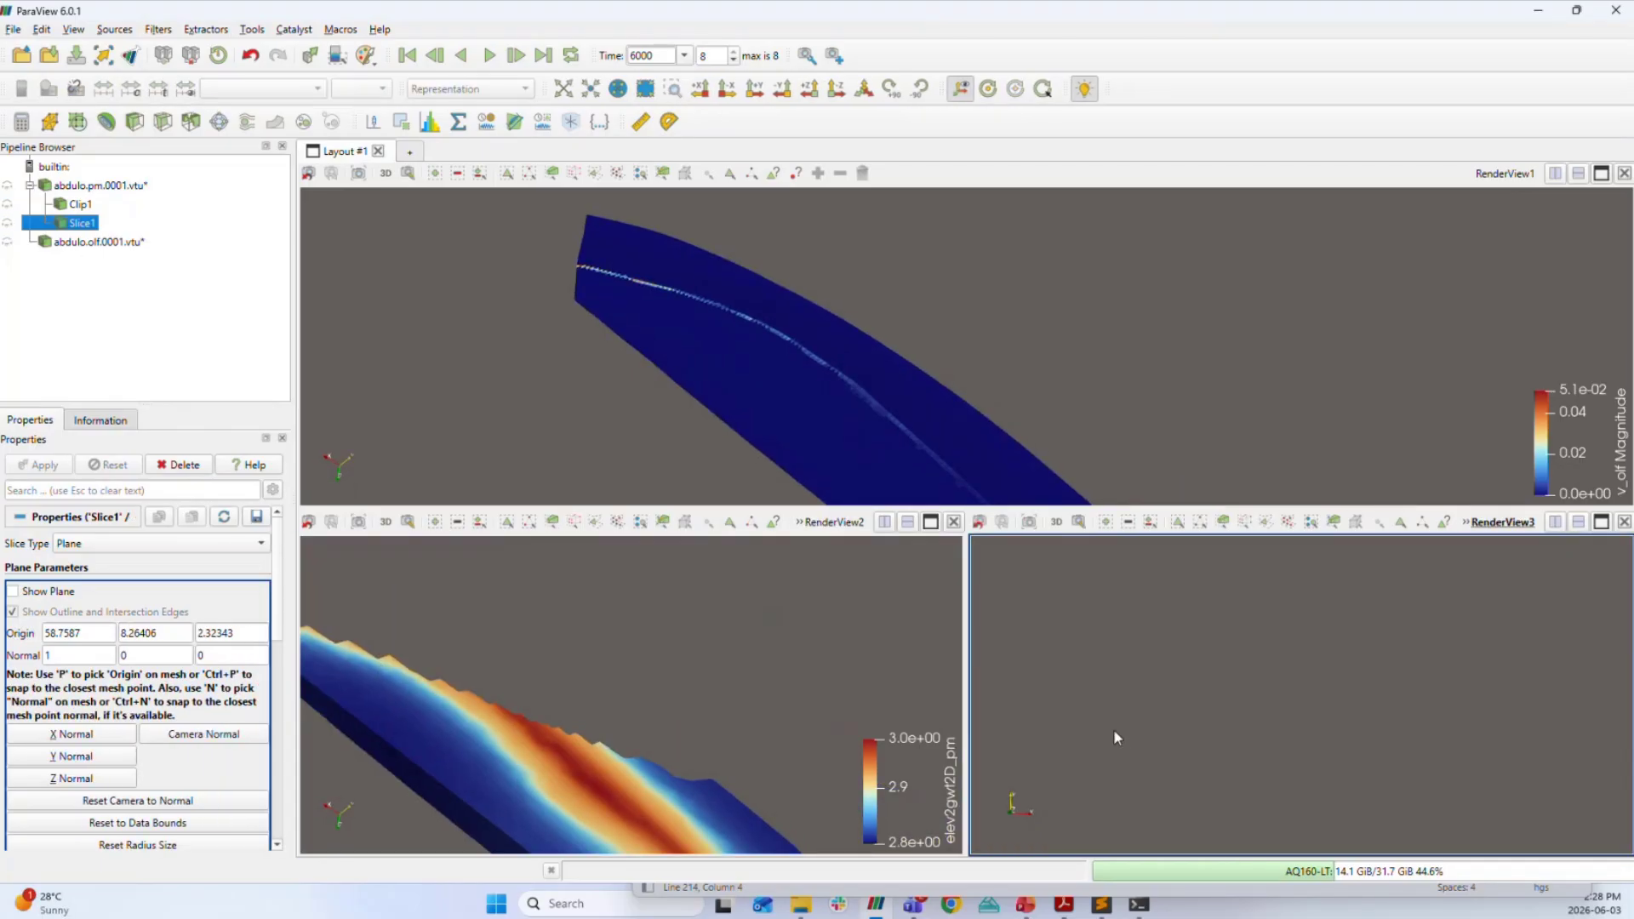
click(6, 224)
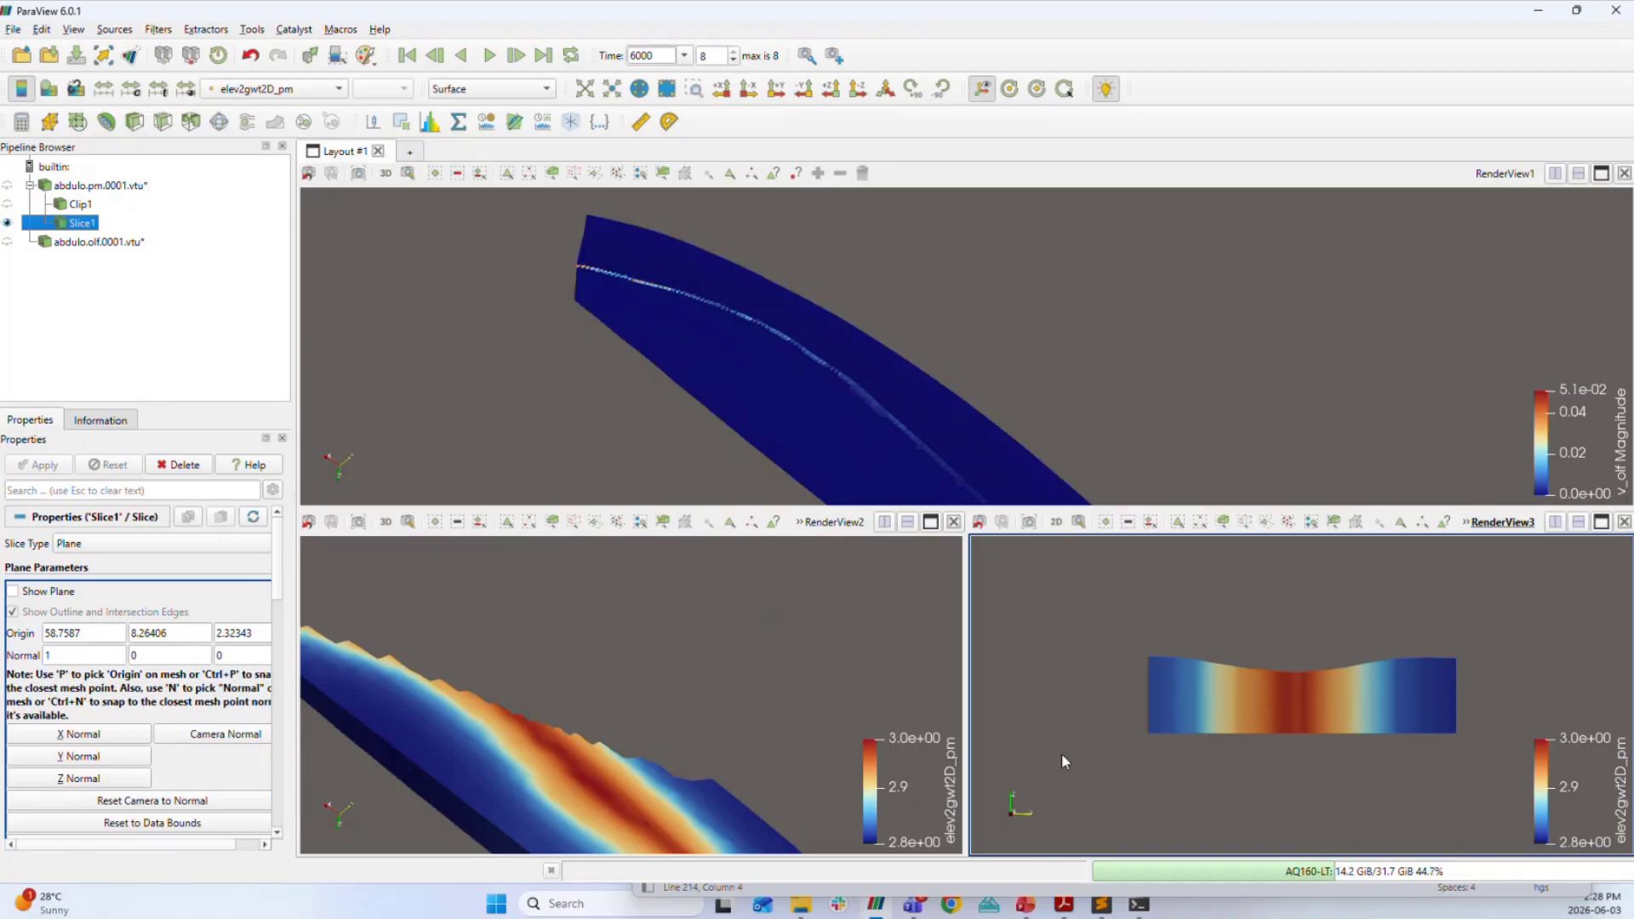
drag(738, 737, 755, 709)
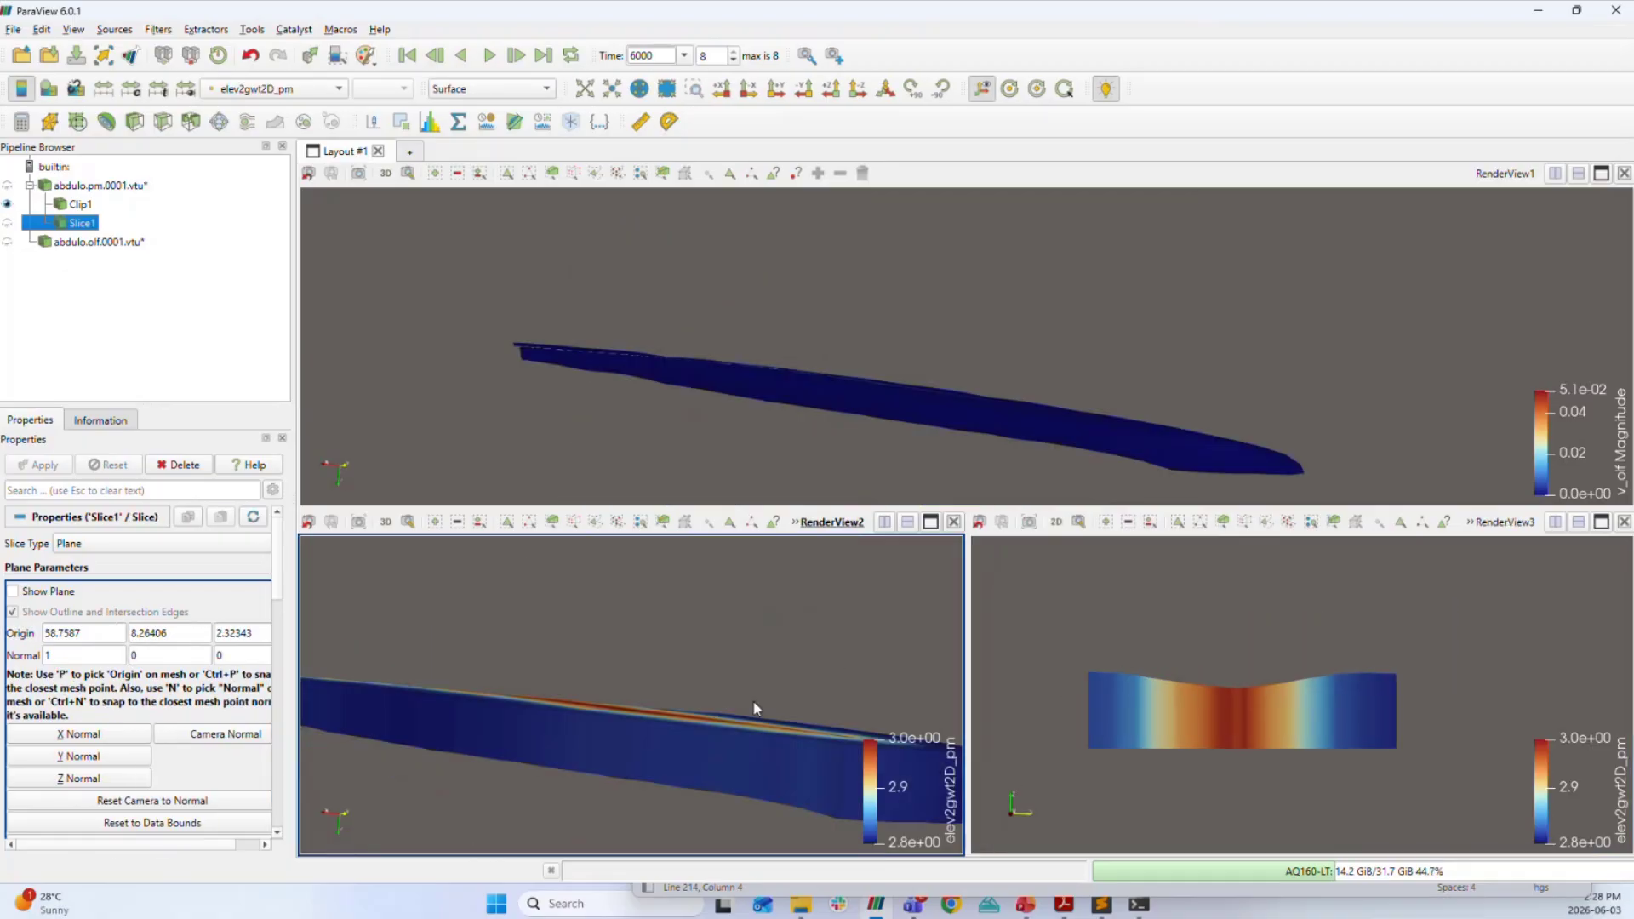
Link the new view's camera to RenderView2 and rotate all three views together.
right_click(1030, 652)
click(1077, 676)
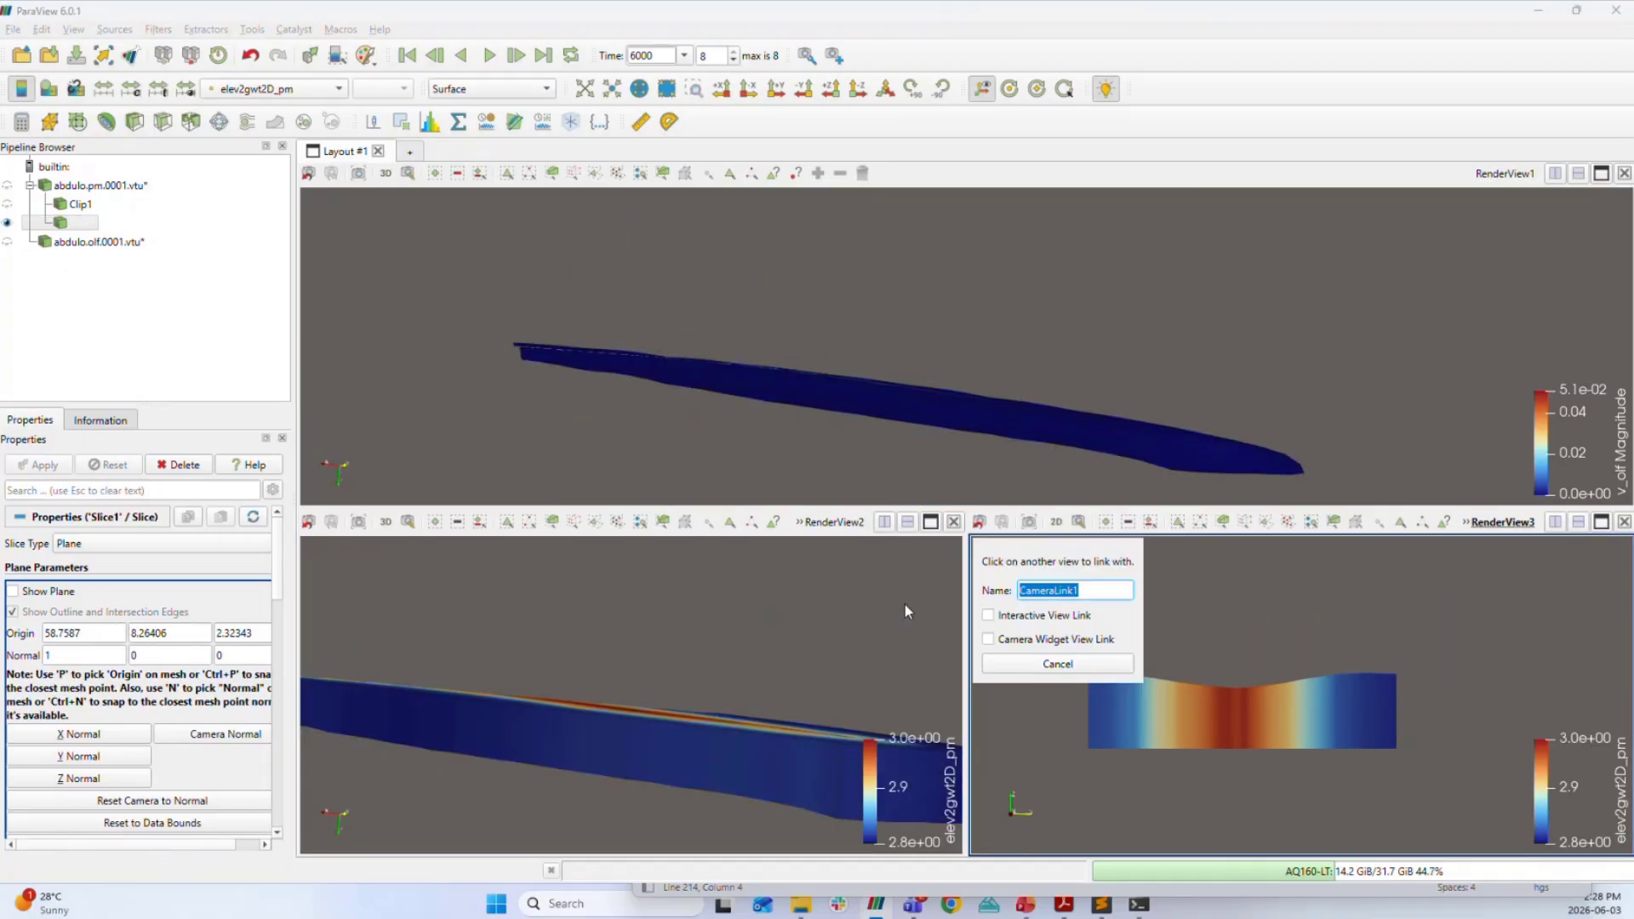
click(938, 665)
drag(1060, 720, 953, 700)
scroll(953, 700, down, 3)
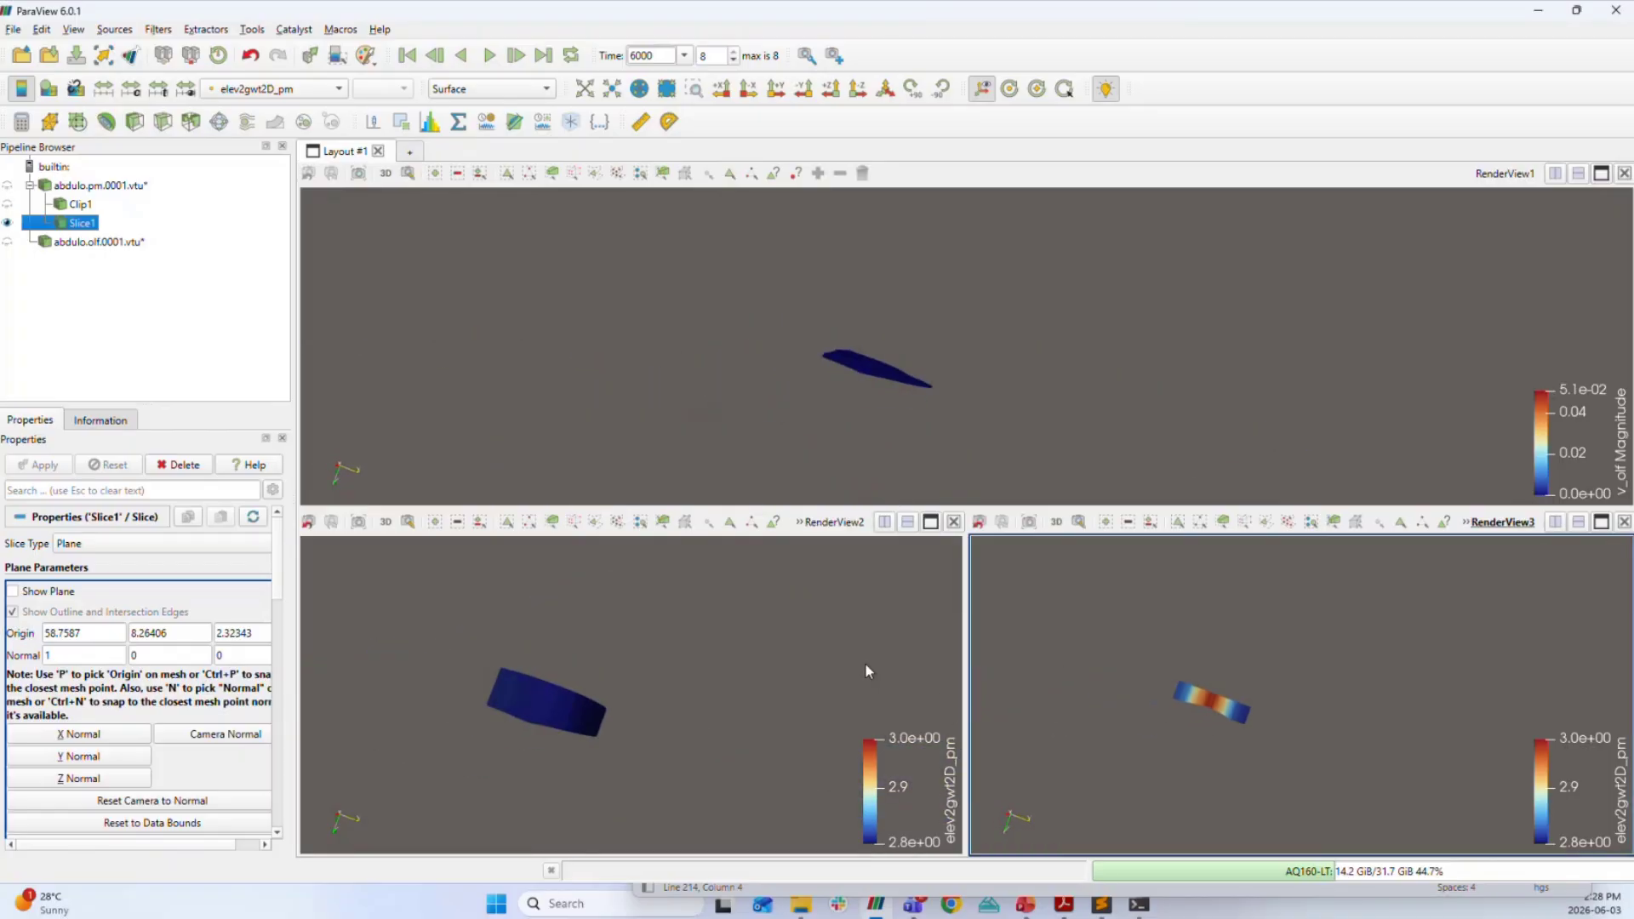
drag(865, 665, 697, 659)
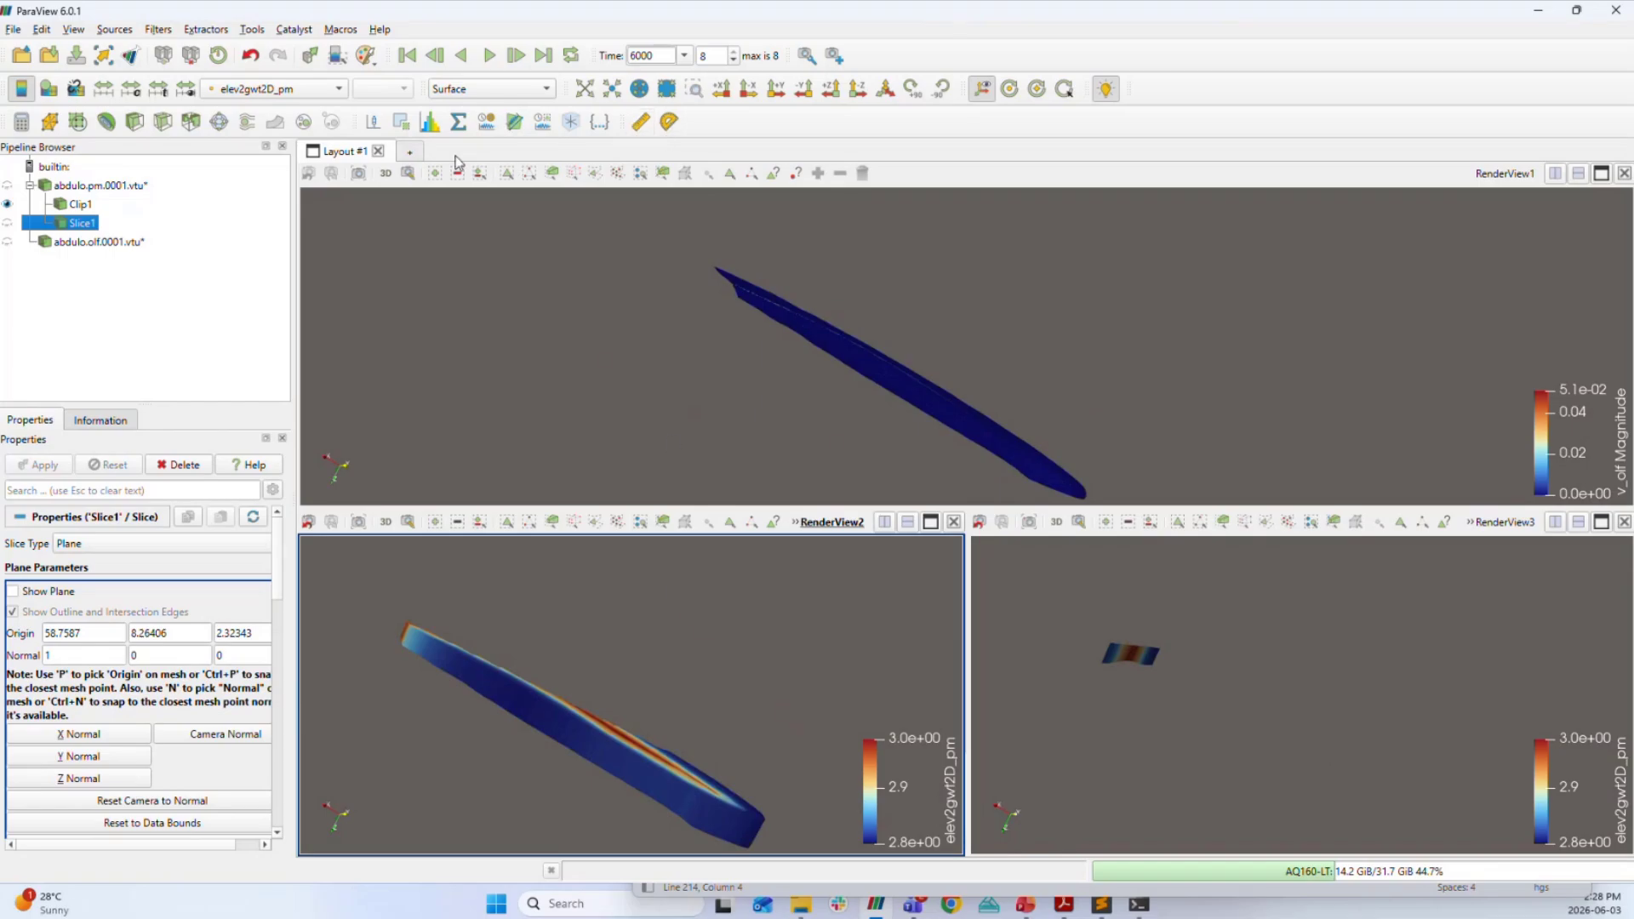
Create Layout #2 holding an empty Line Chart View.
click(419, 154)
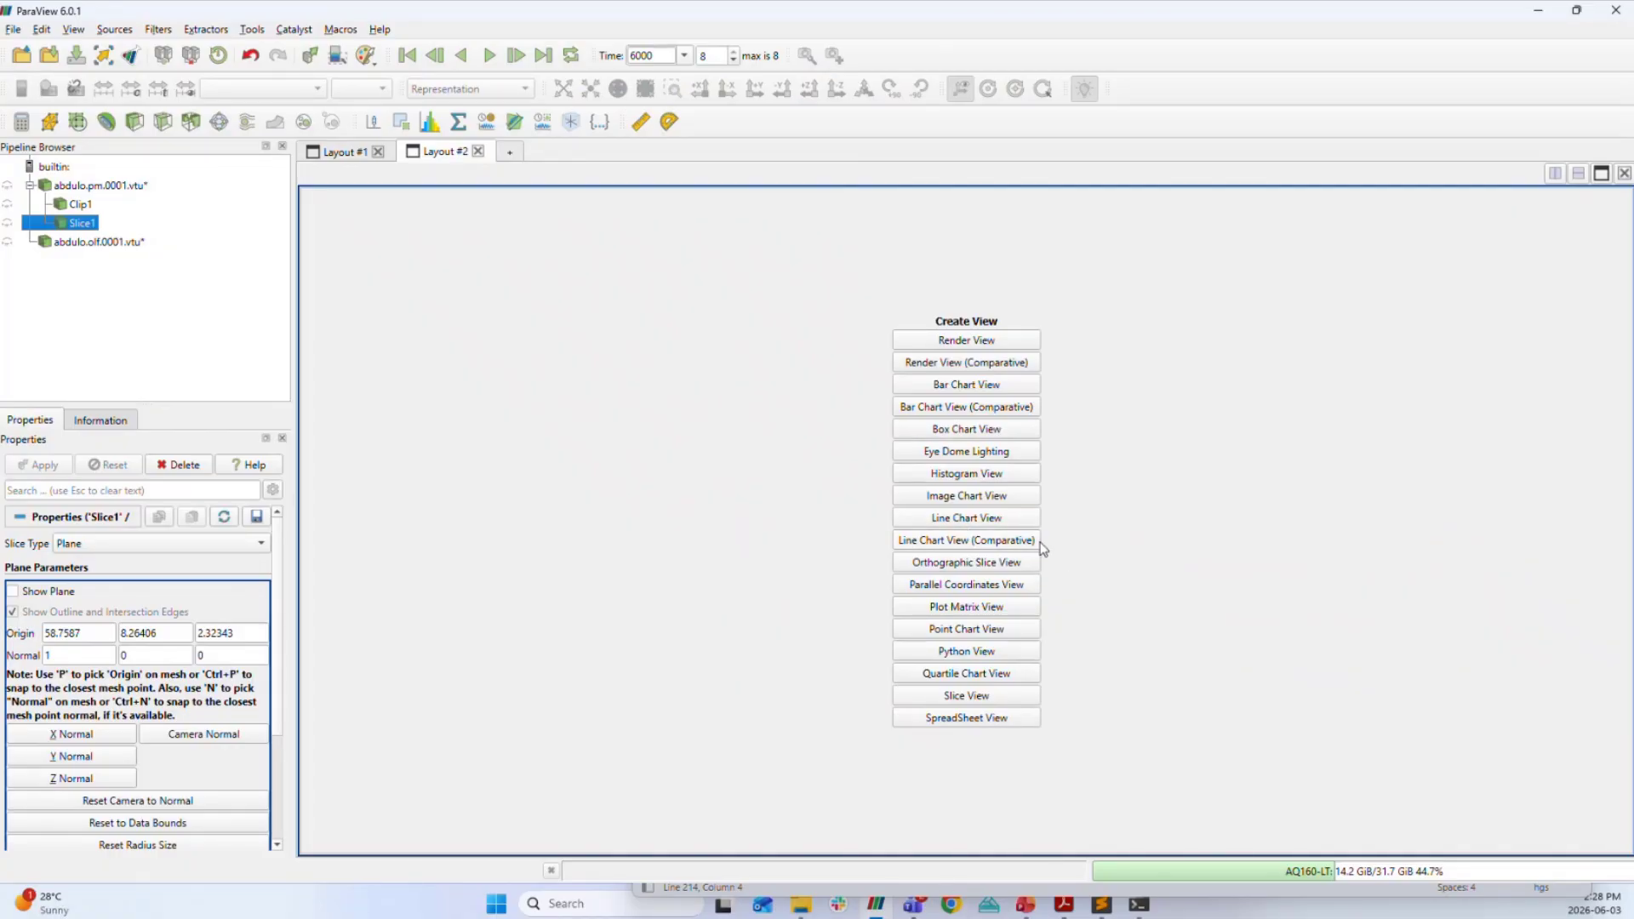
click(975, 523)
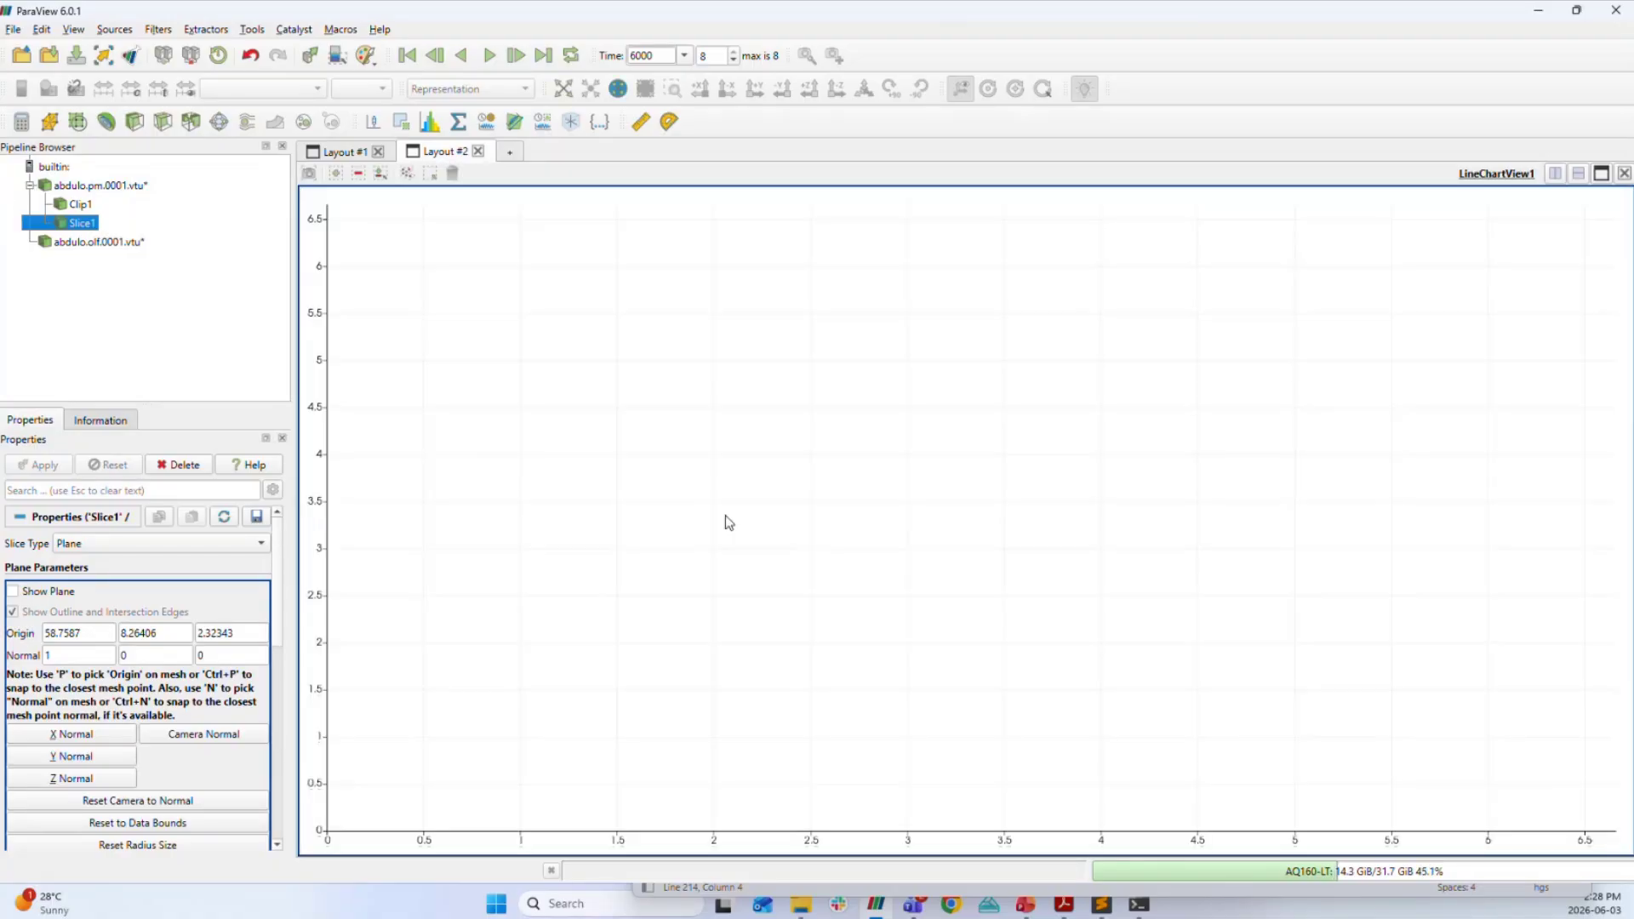
click(801, 912)
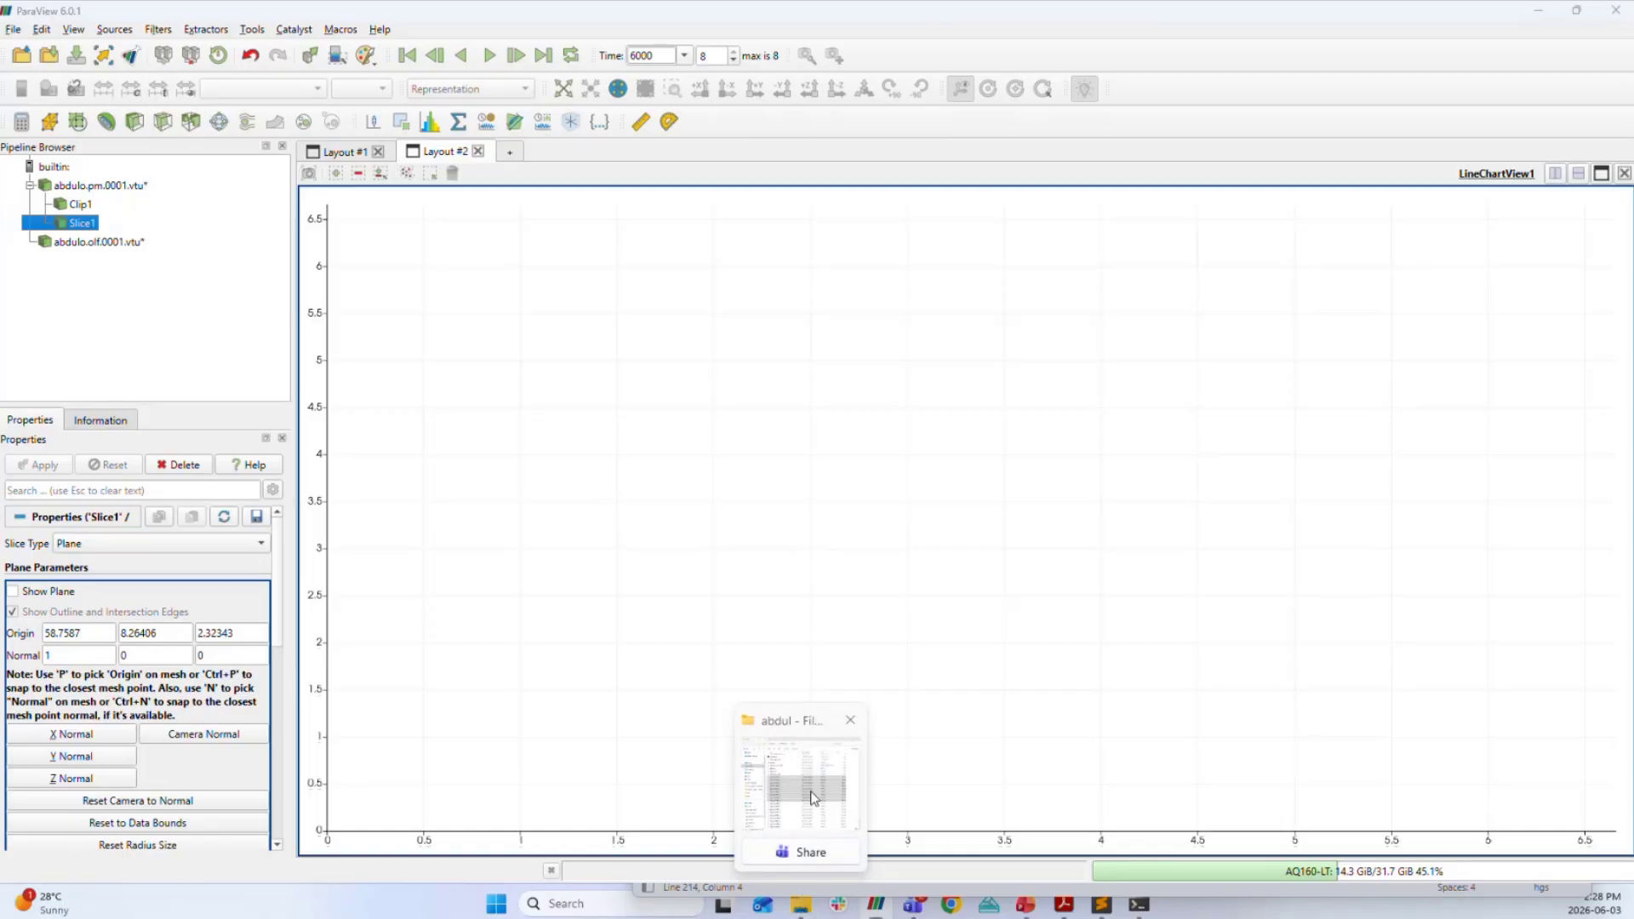
Scroll the abdul folder past the .vtu files up to the .dat outputs like abdulo.water_balance.dat.
click(892, 627)
scroll(897, 446, up, 2)
scroll(897, 452, down, 2)
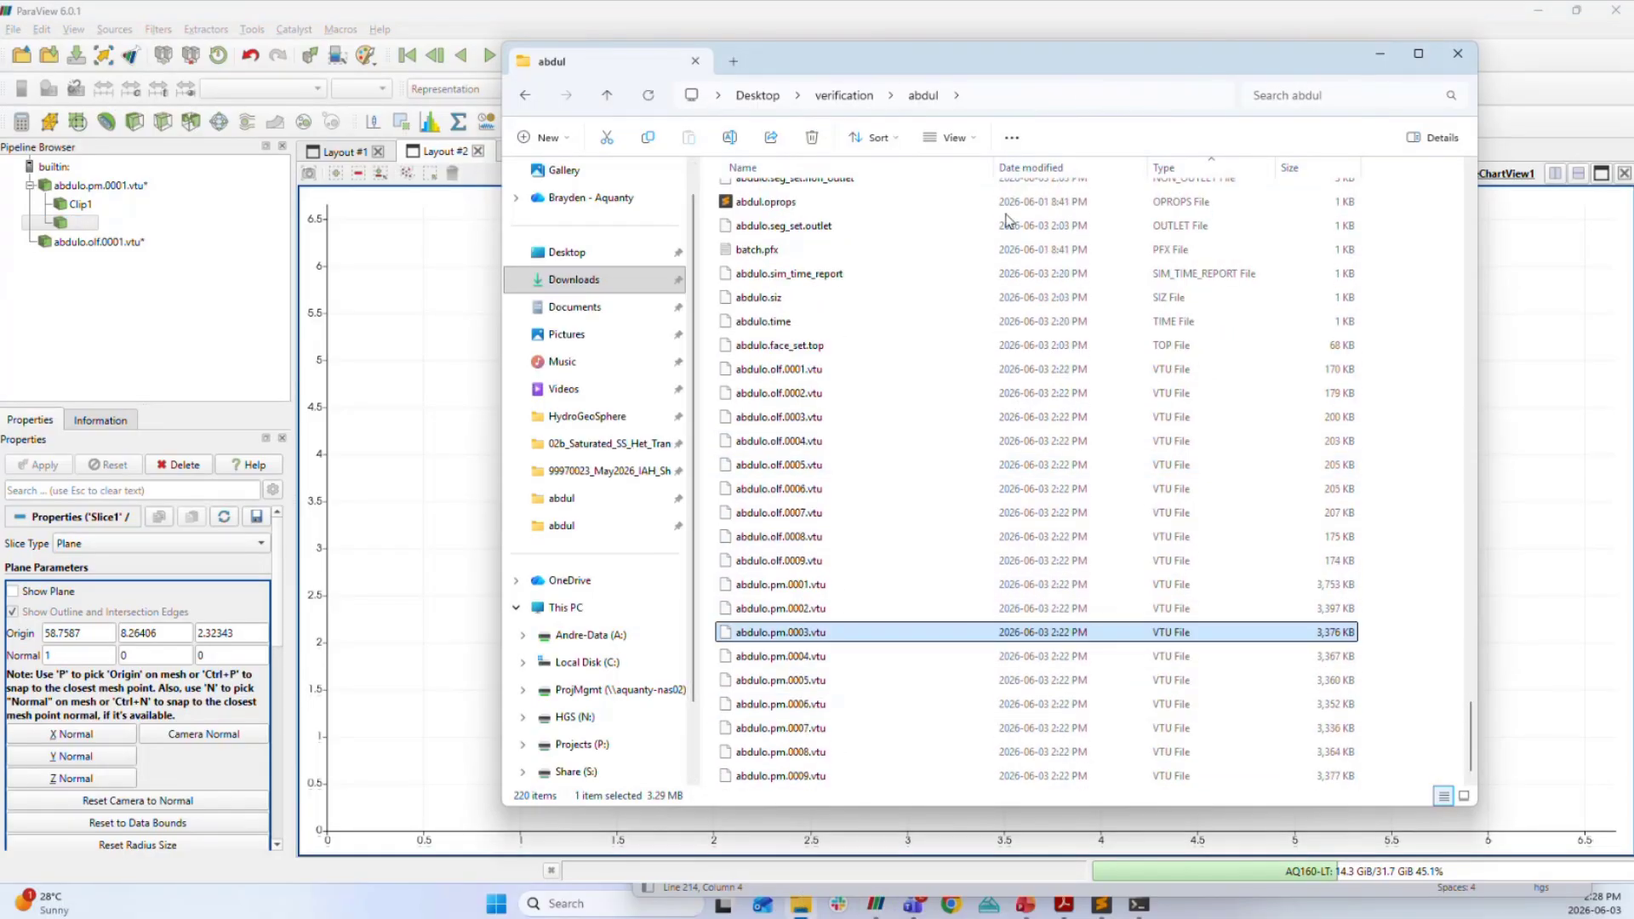
scroll(1100, 421, up, 10)
scroll(1101, 417, up, 1)
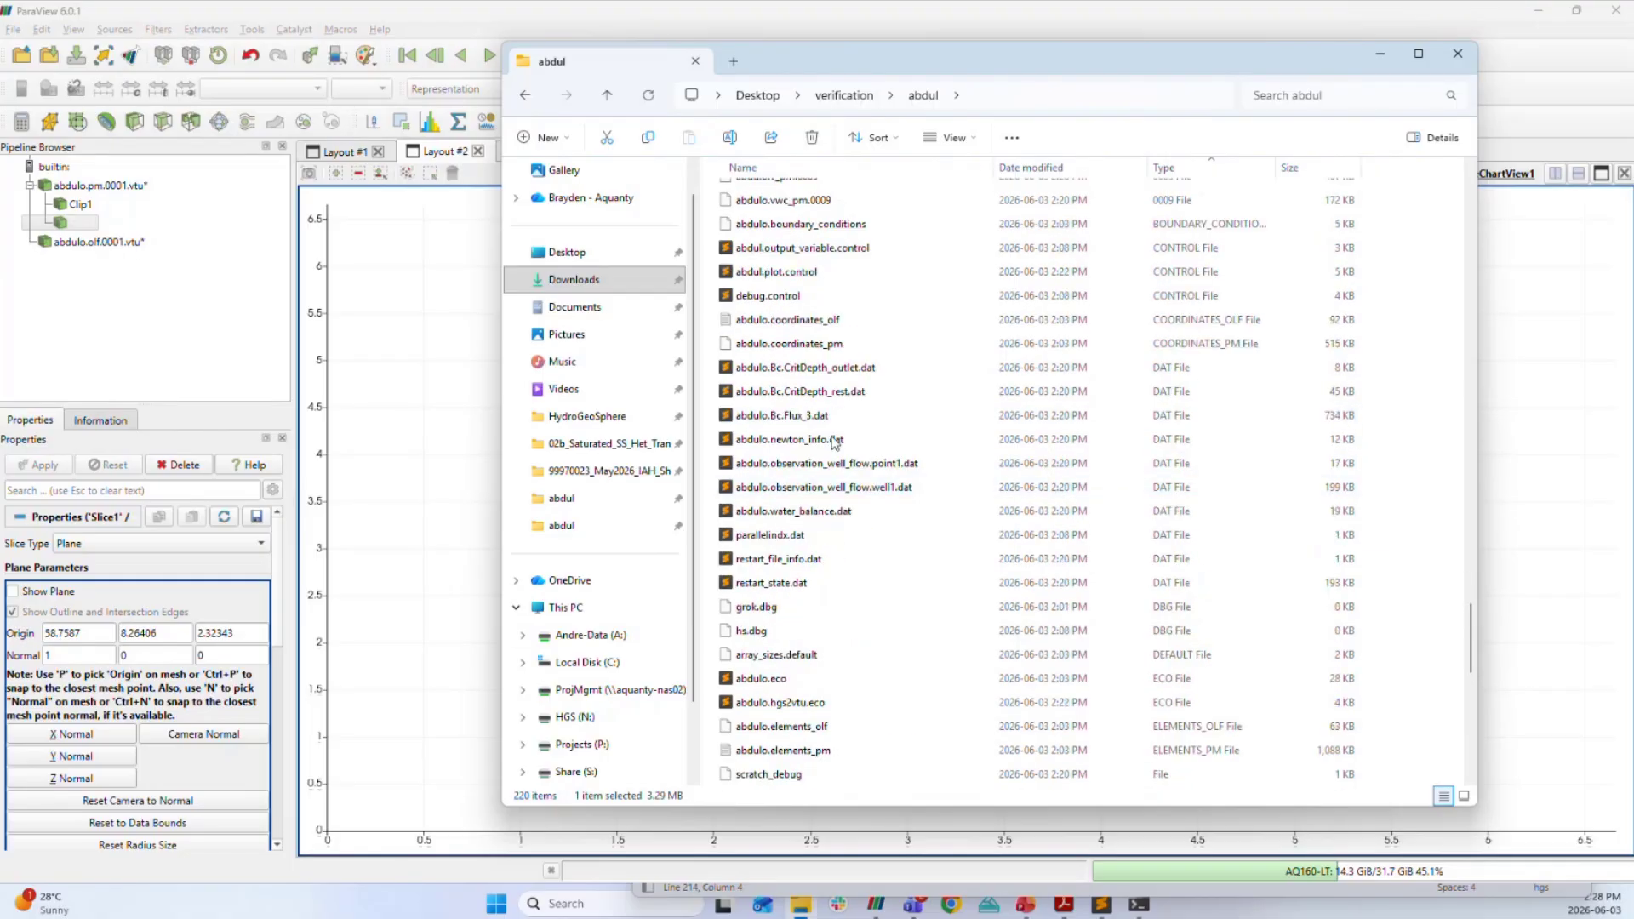
scroll(920, 468, up, 2)
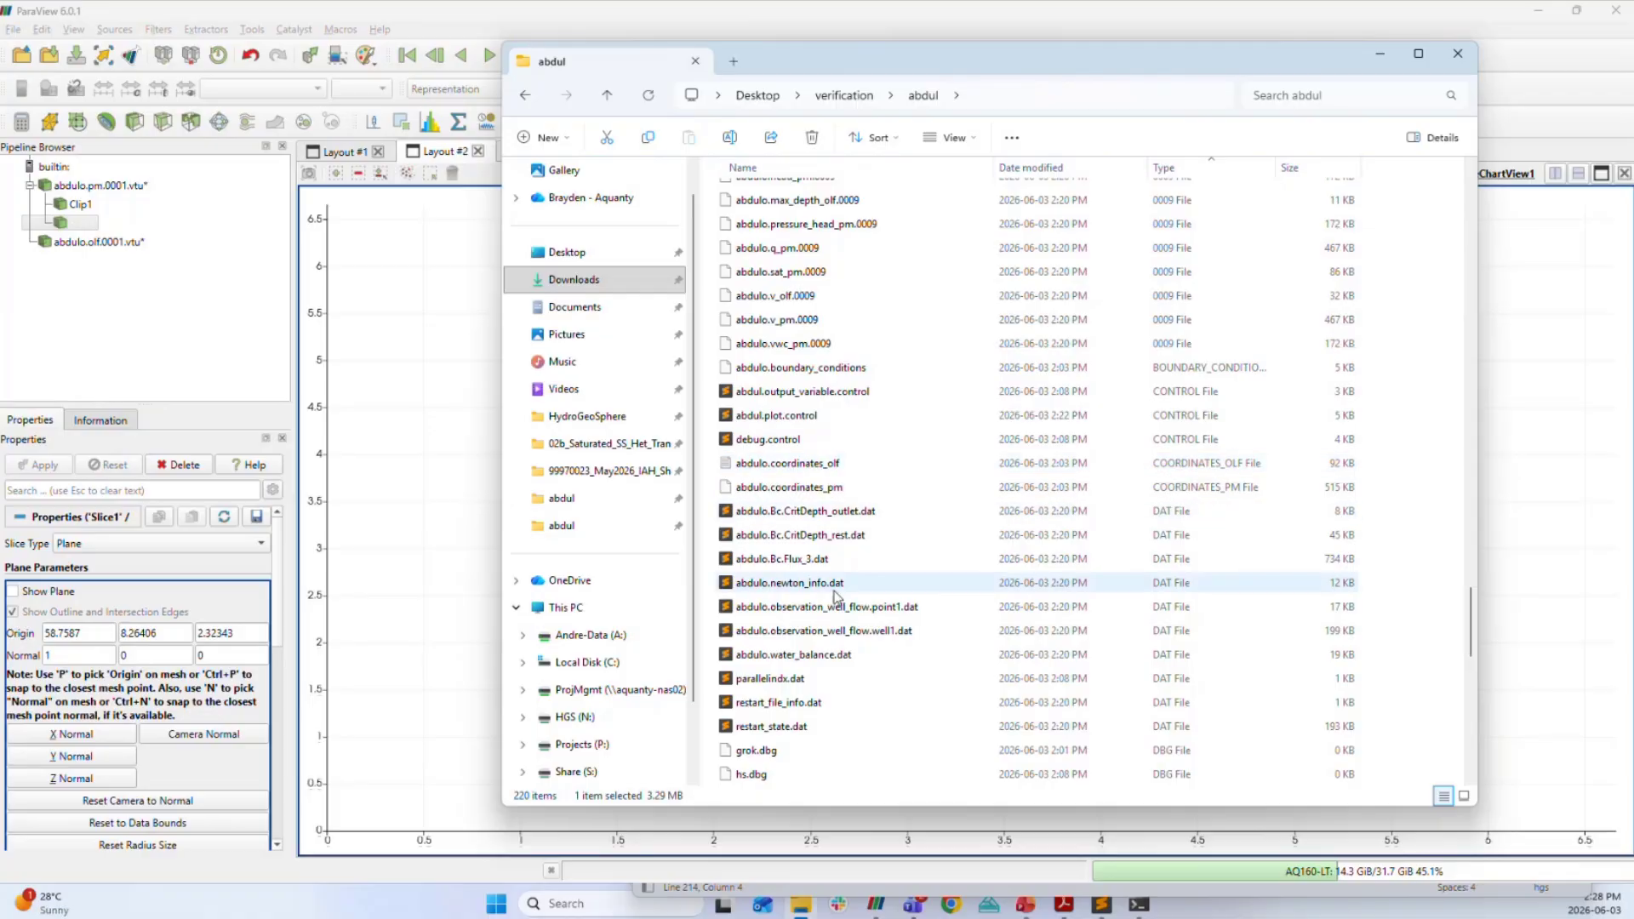
Open abdulo.water_balance.dat in Sublime Text, widen the window, and turn off Word Wrap.
click(814, 657)
double_click(815, 662)
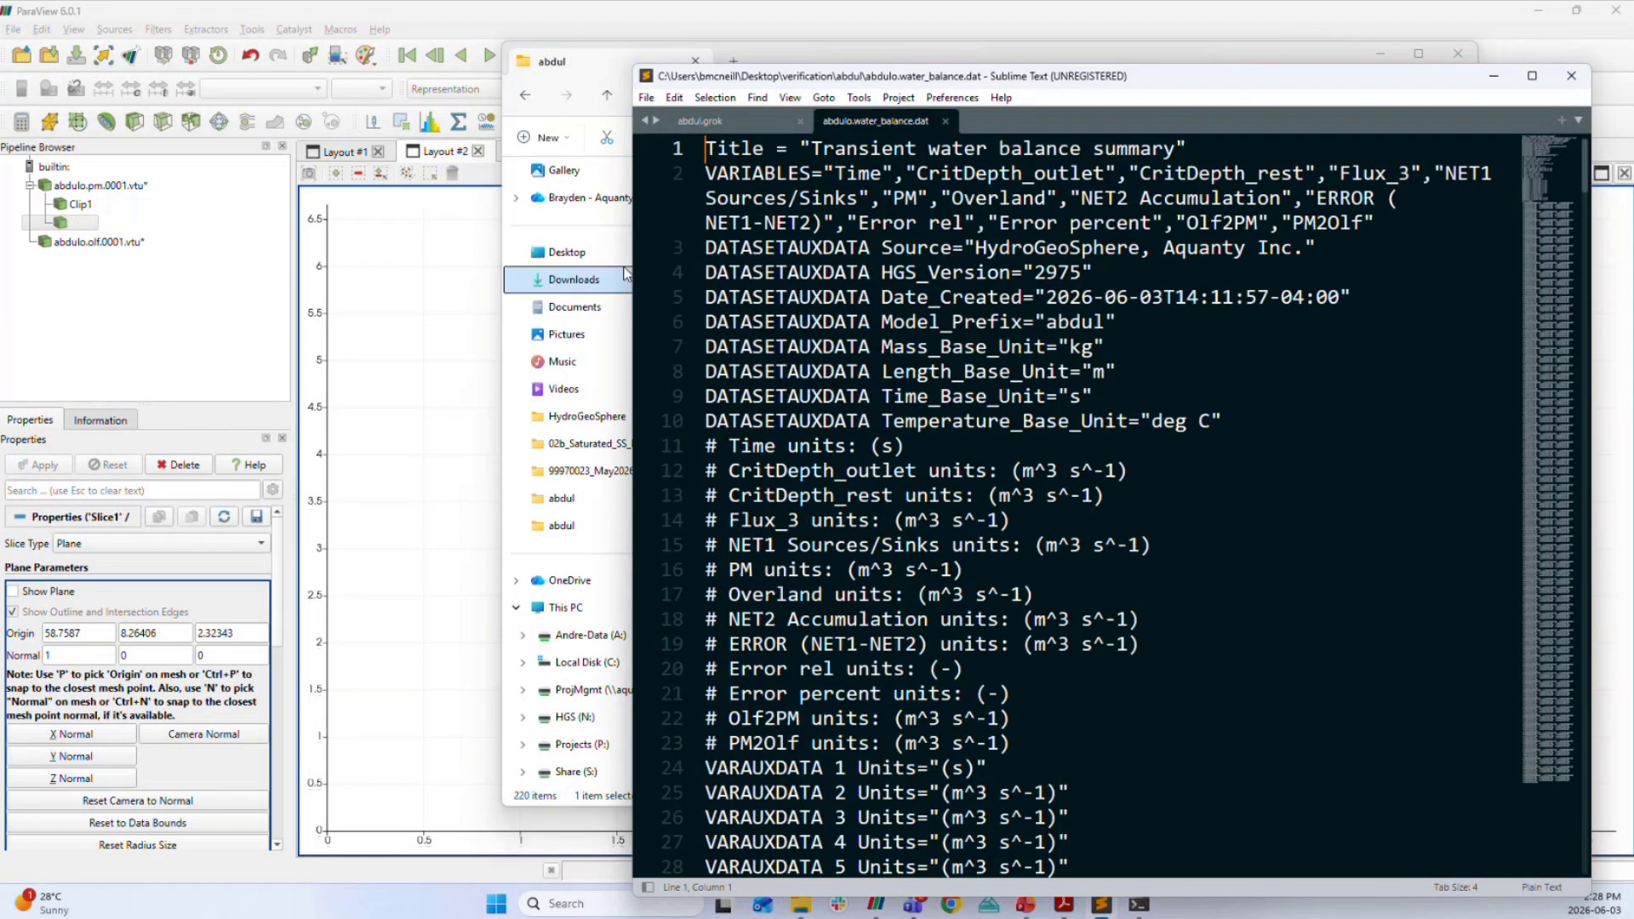
click(634, 271)
drag(635, 261, 225, 289)
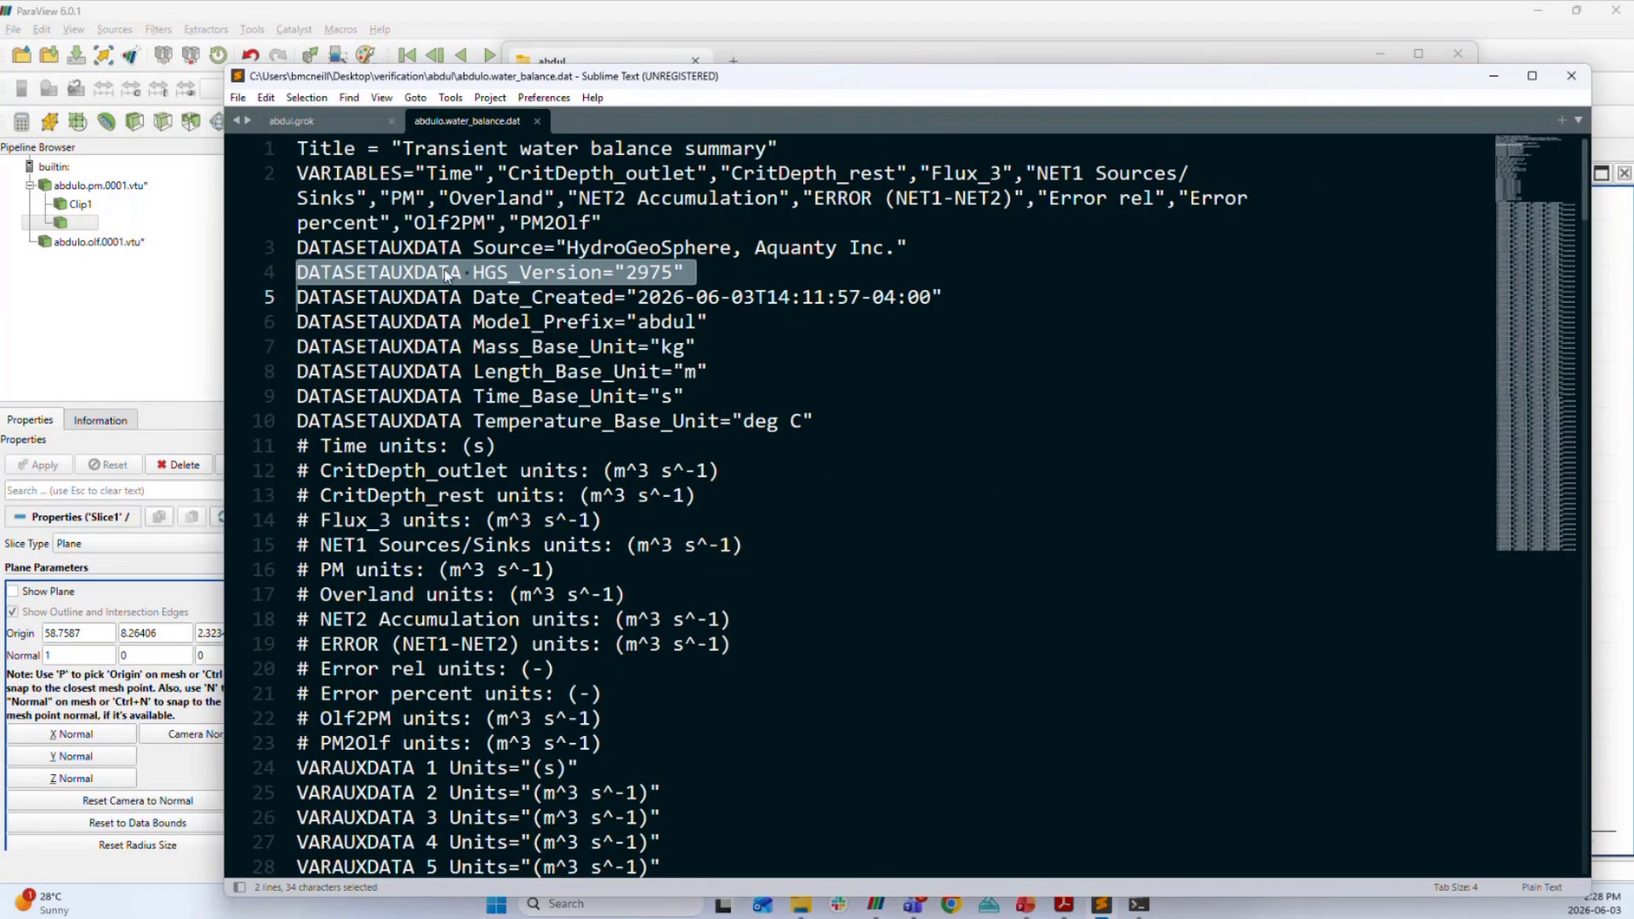
click(382, 97)
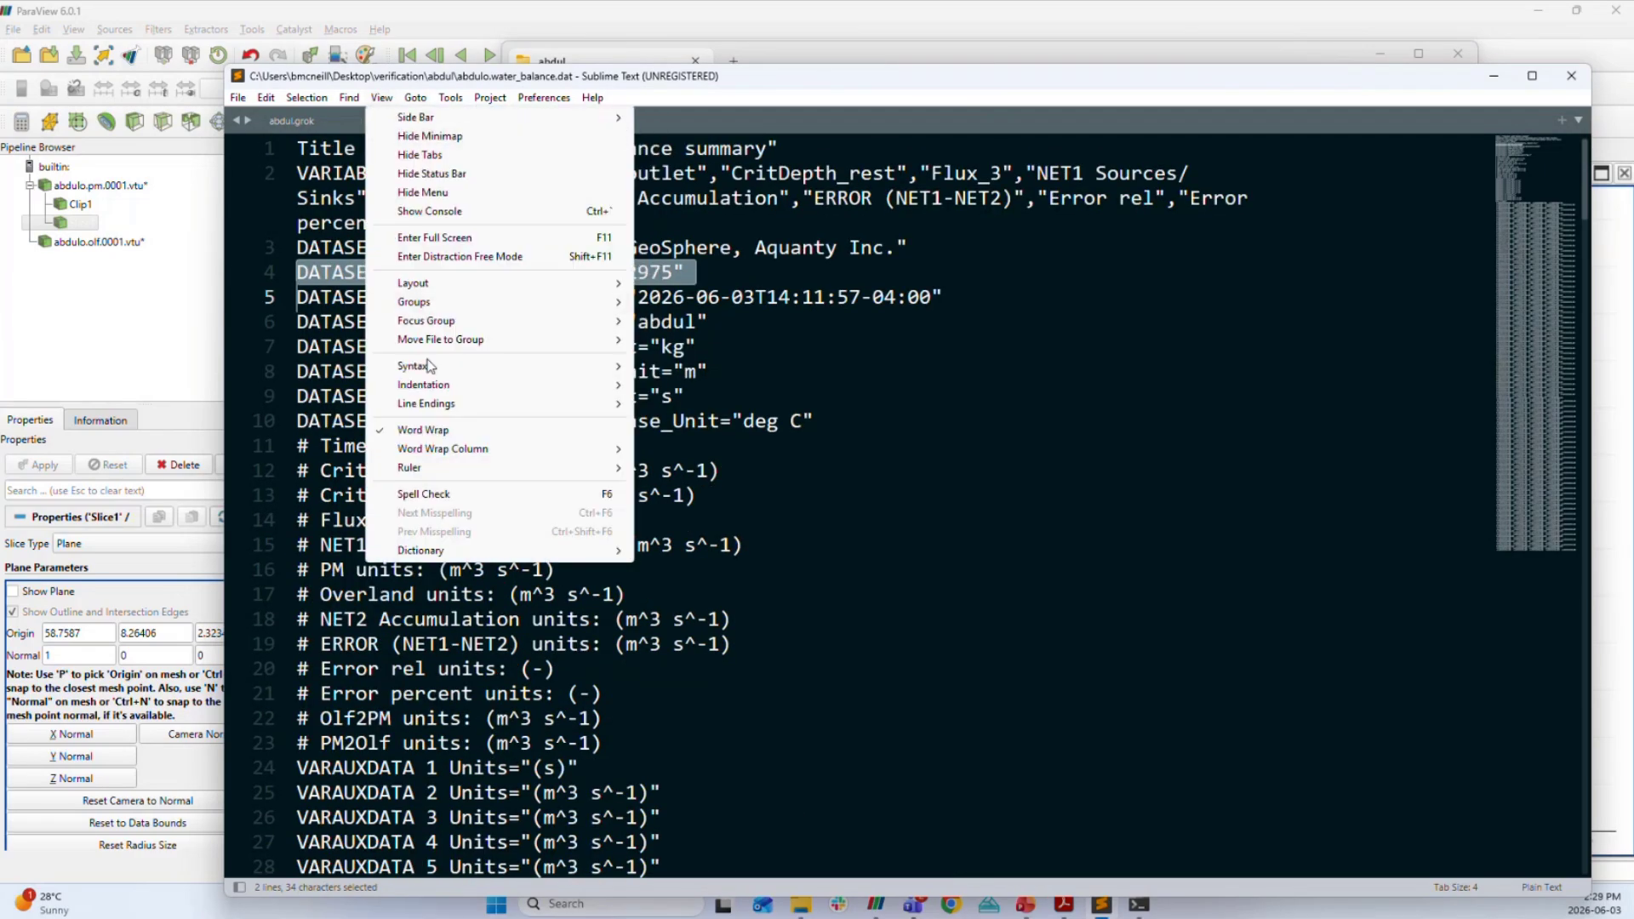
click(425, 432)
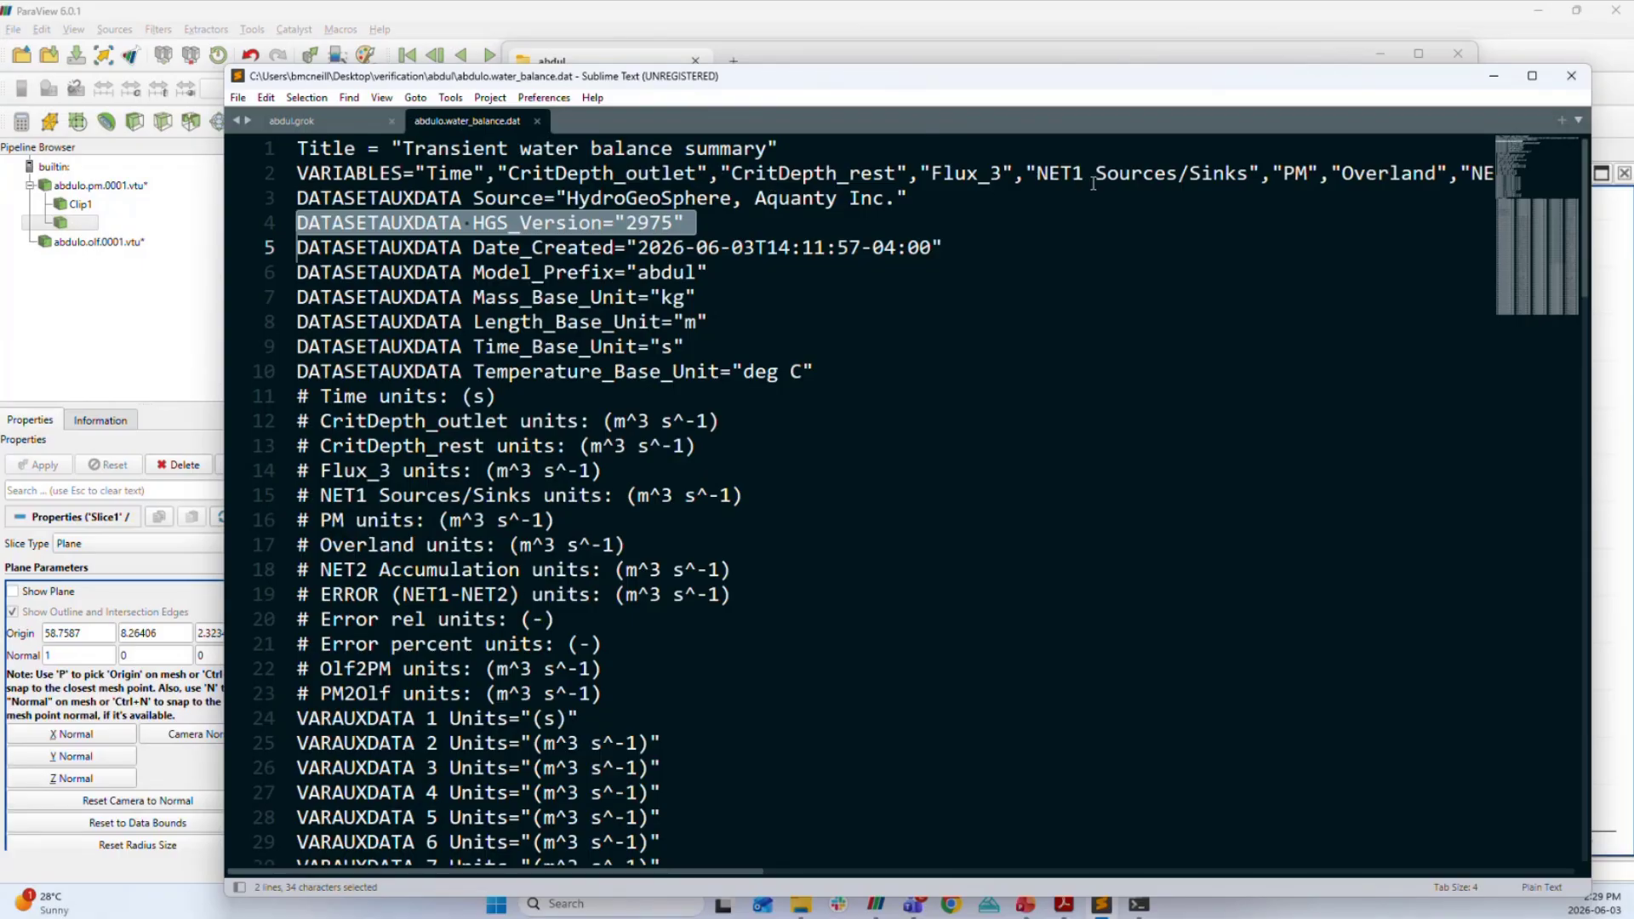
scroll(834, 324, down, 7)
scroll(840, 409, up, 2)
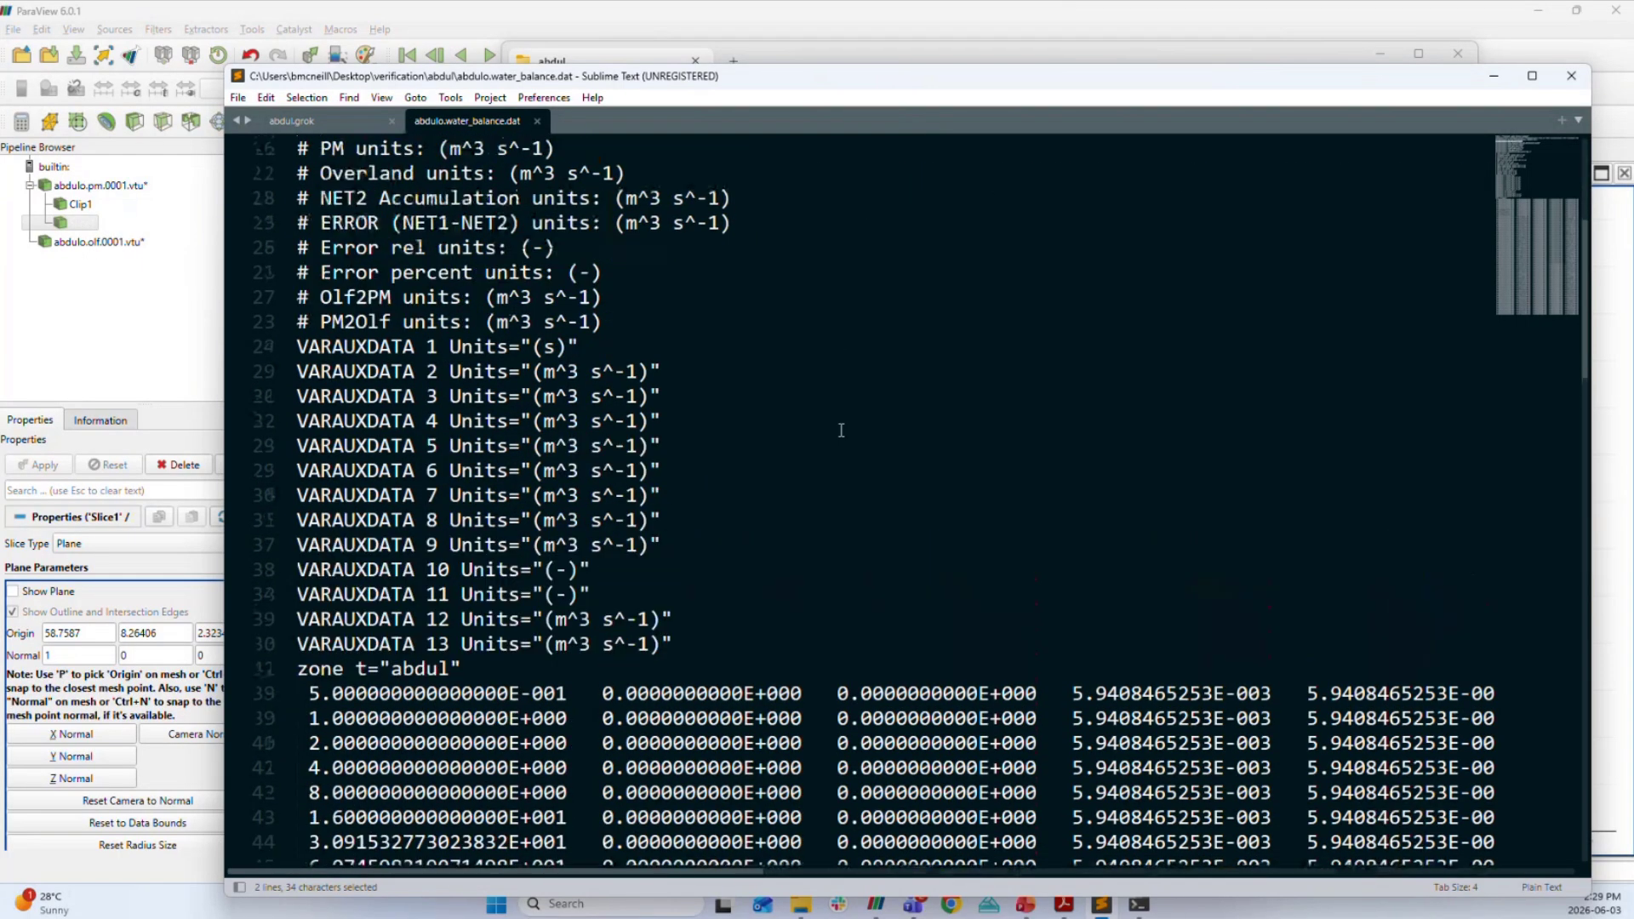
Inspect the variable and unit headers and select the units text on line 12.
drag(794, 62, 653, 44)
scroll(733, 357, up, 5)
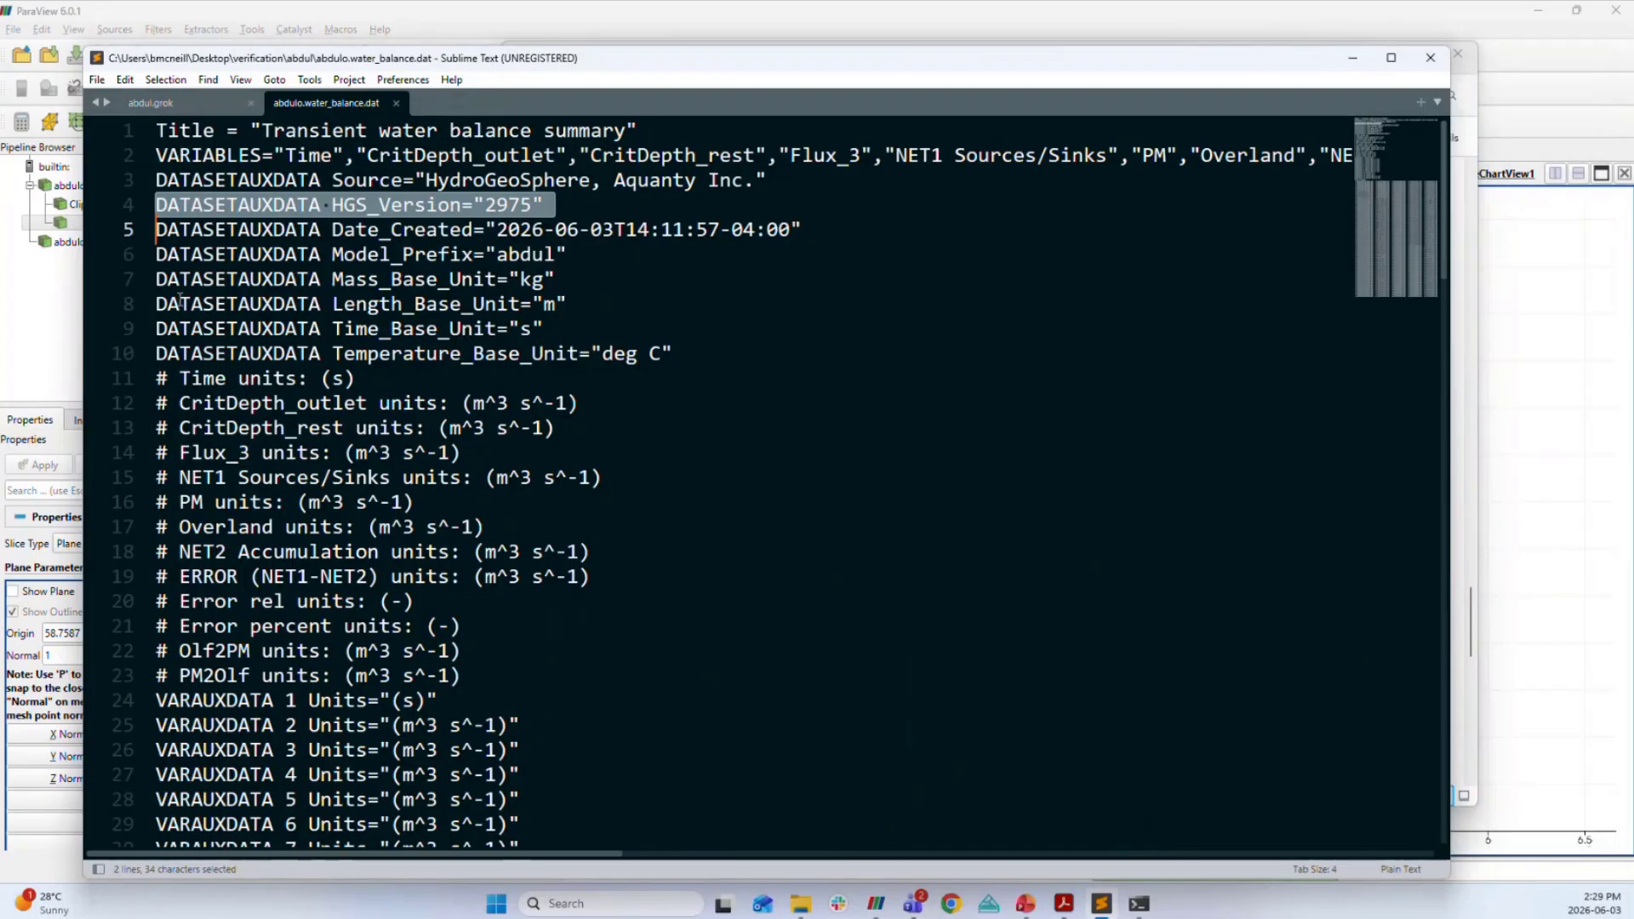
scroll(238, 505, down, 5)
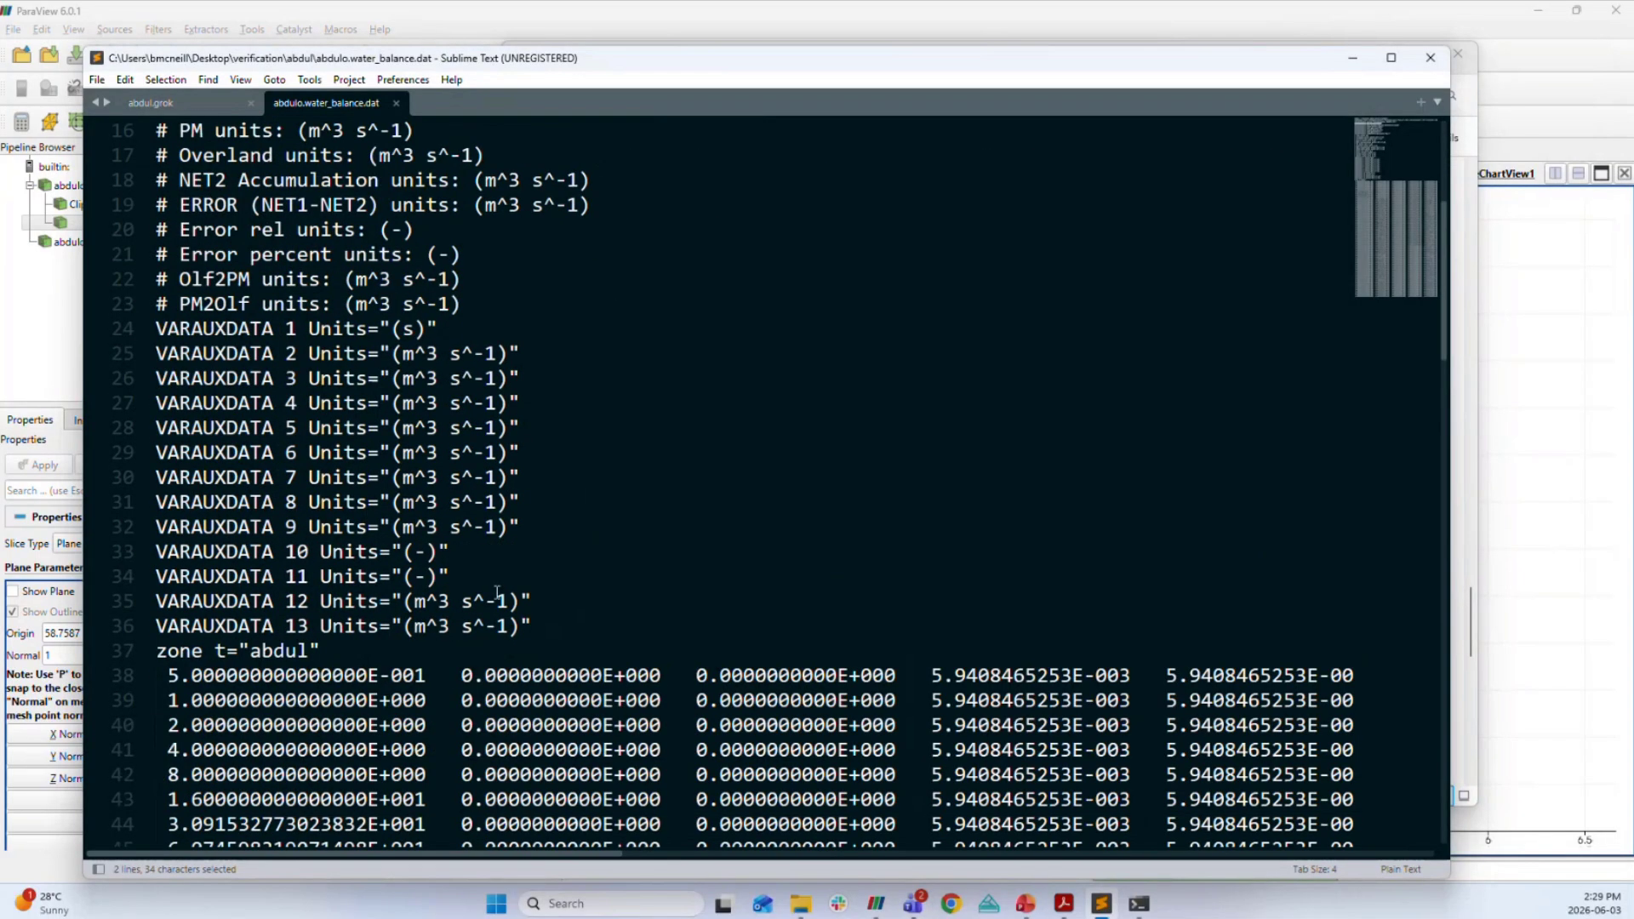
drag(533, 629, 157, 142)
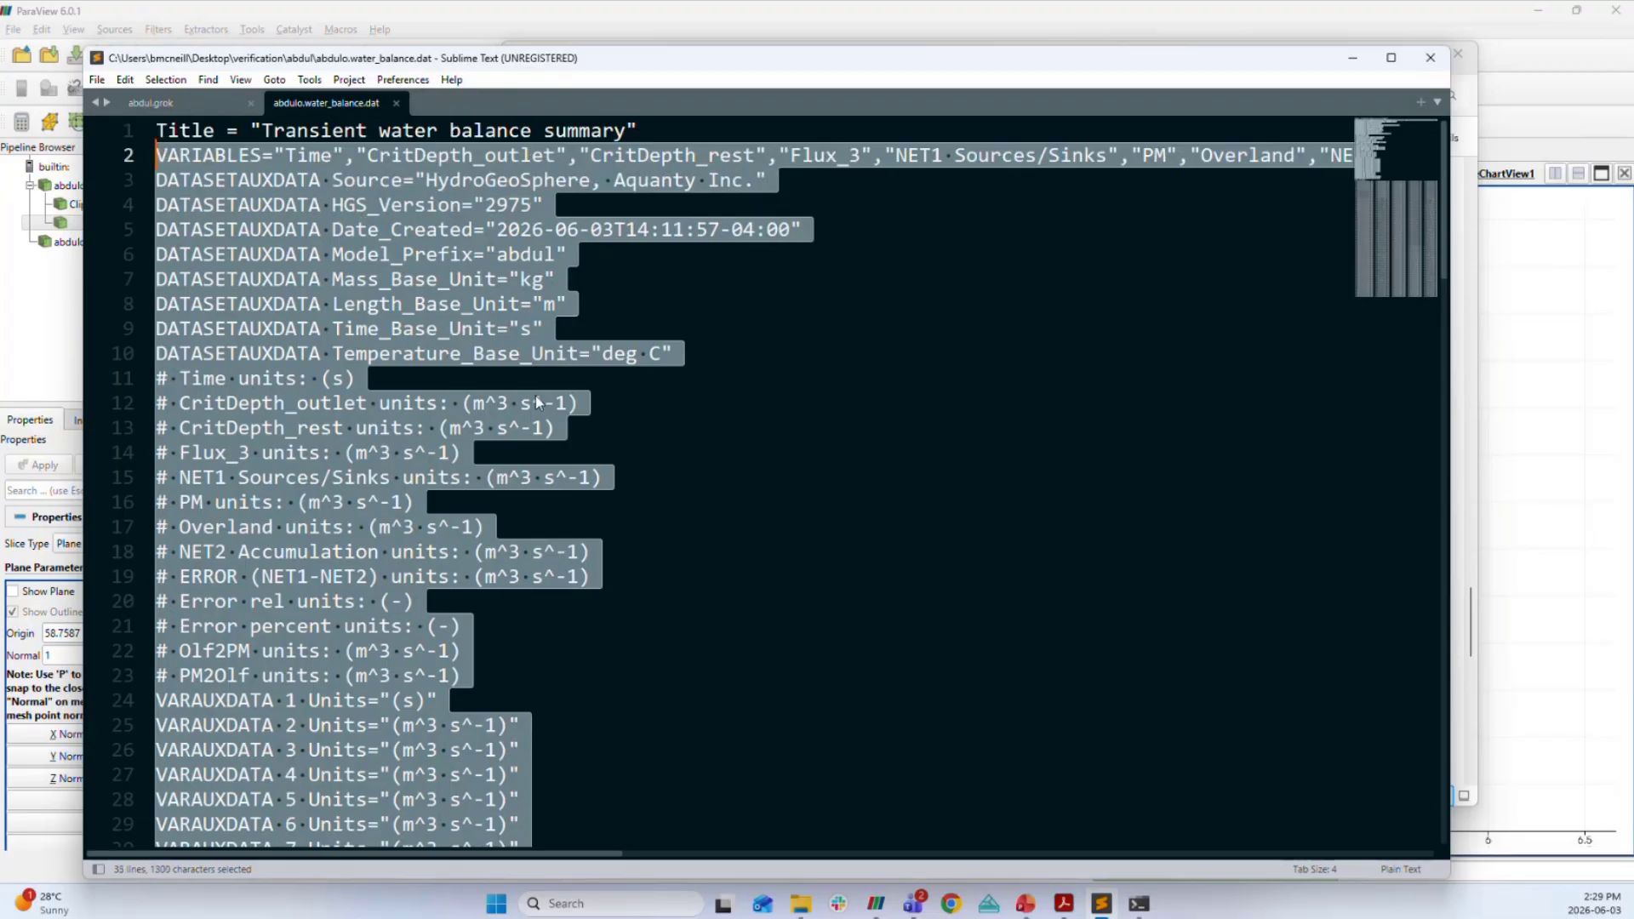
drag(580, 403, 464, 403)
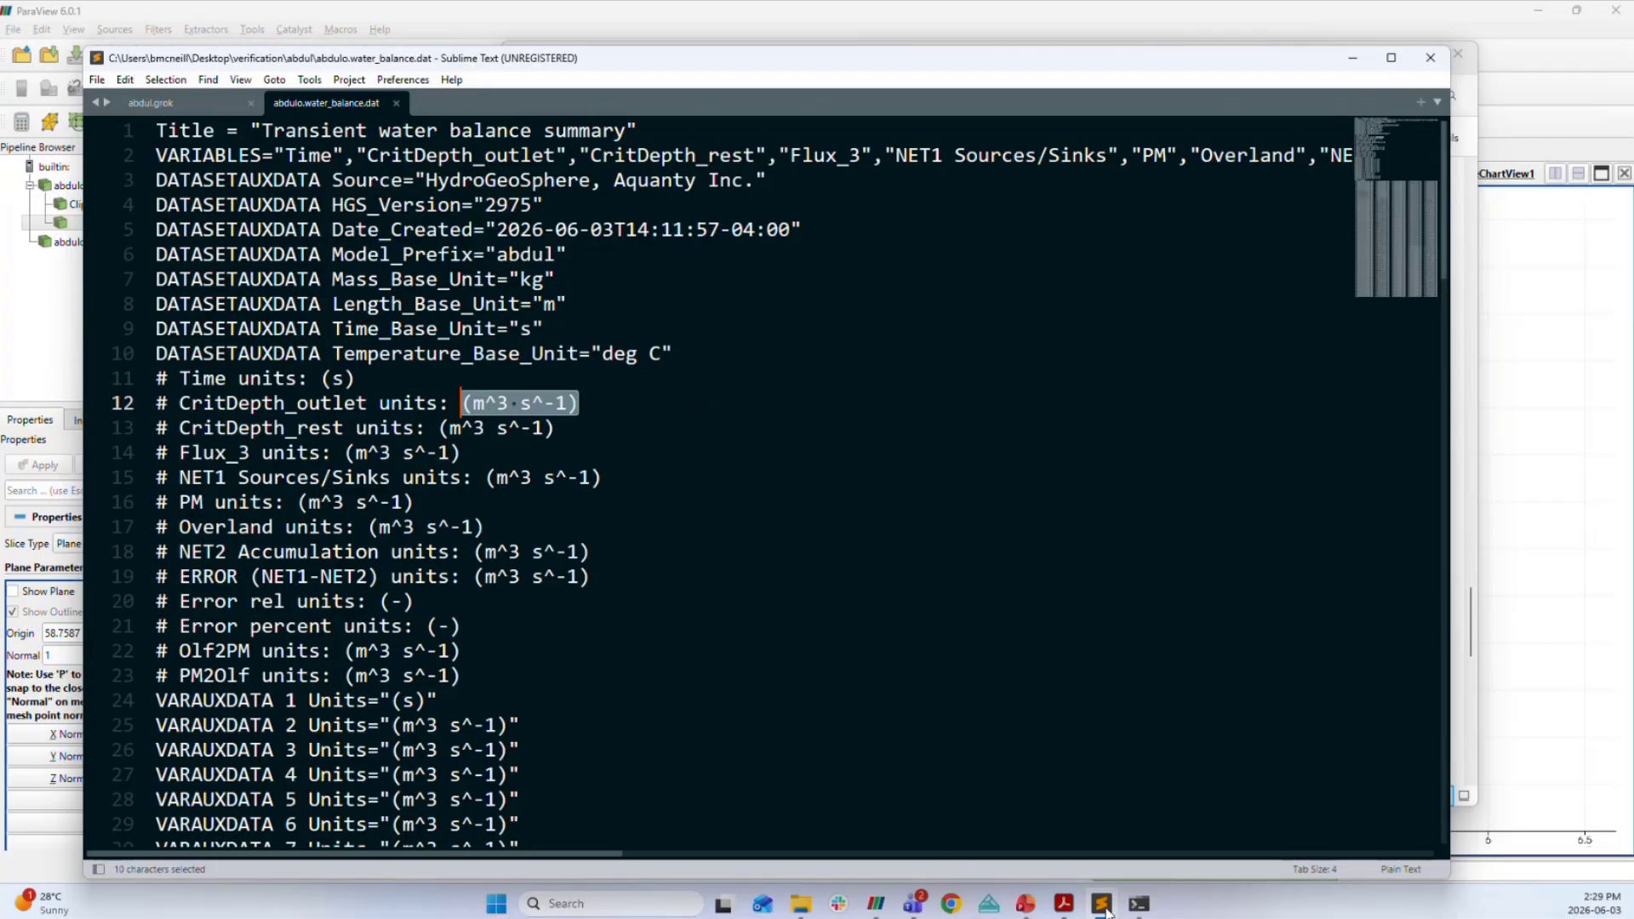
mouse_move(1139, 907)
click(1115, 787)
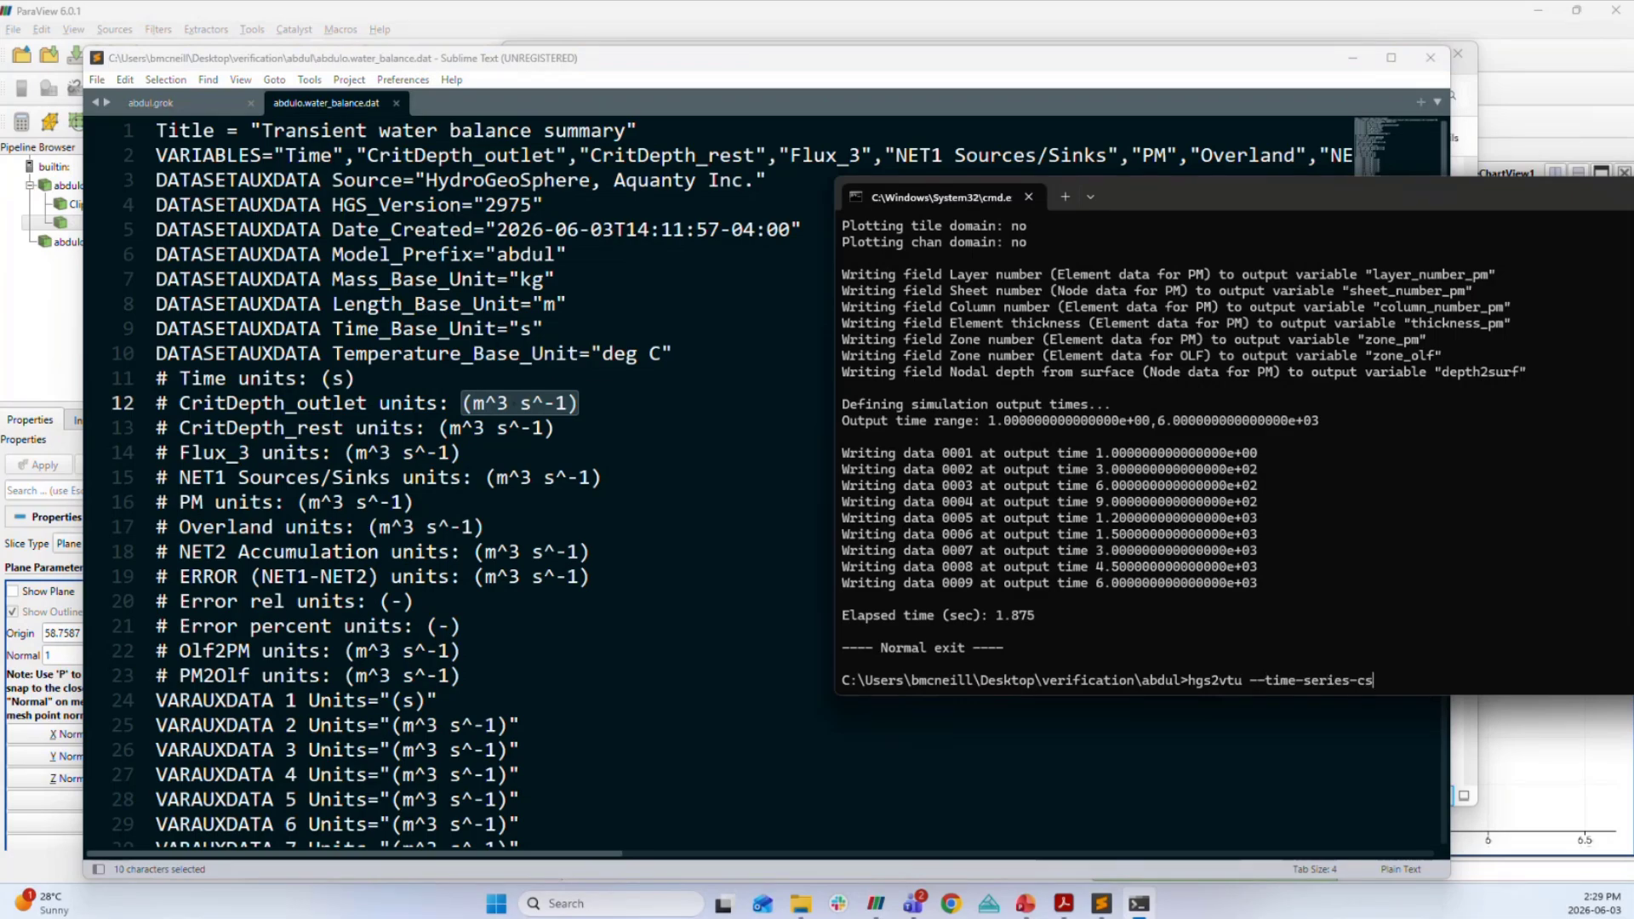
Complete and run hgs2vtu --time-series-csv to convert the .dat outputs into CSV files.
text(v)
key(Return)
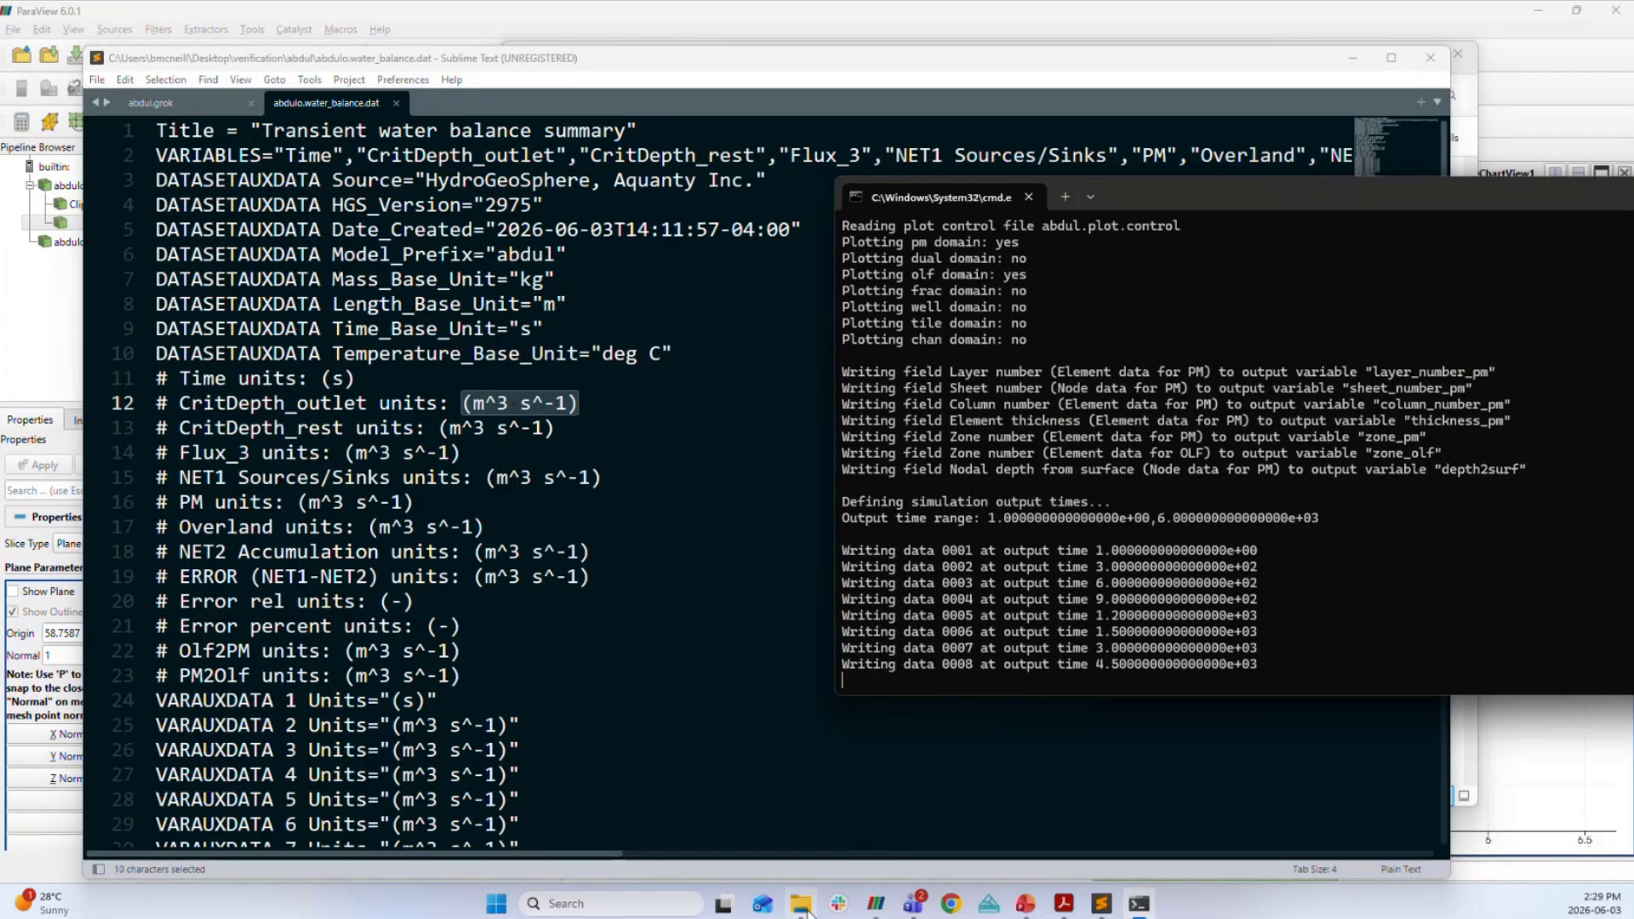
click(803, 906)
Select the files from abdulo.Bc.CritDepth_outlet.dat through restart_state.dat in the abdul folder.
click(1180, 516)
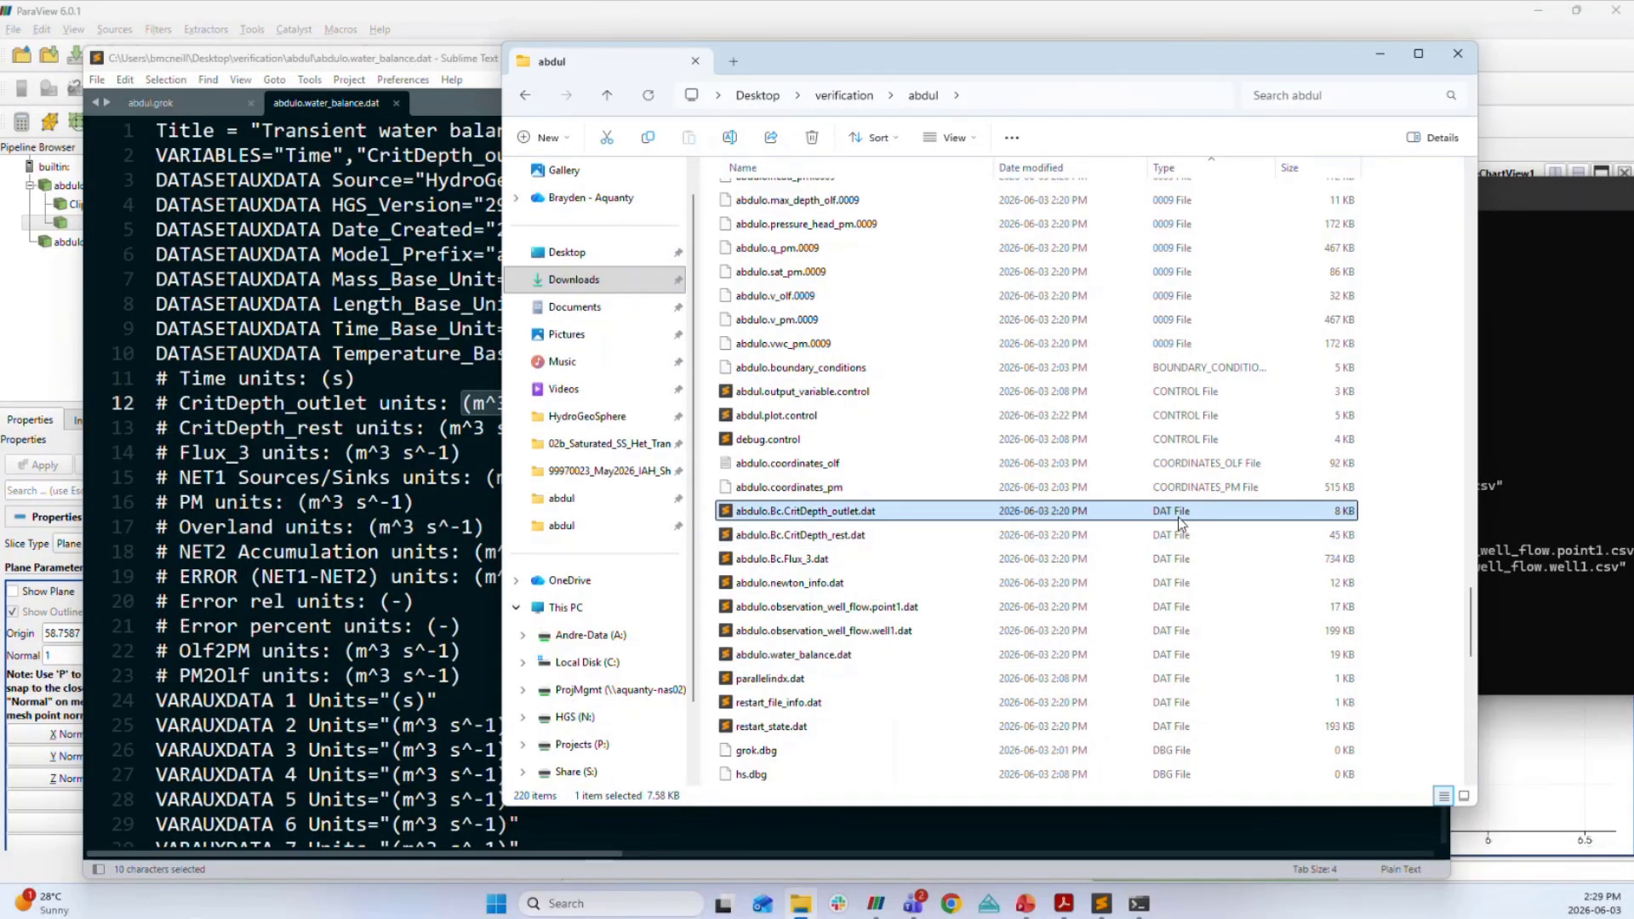
shift+click(1162, 727)
scroll(1211, 652, down, 5)
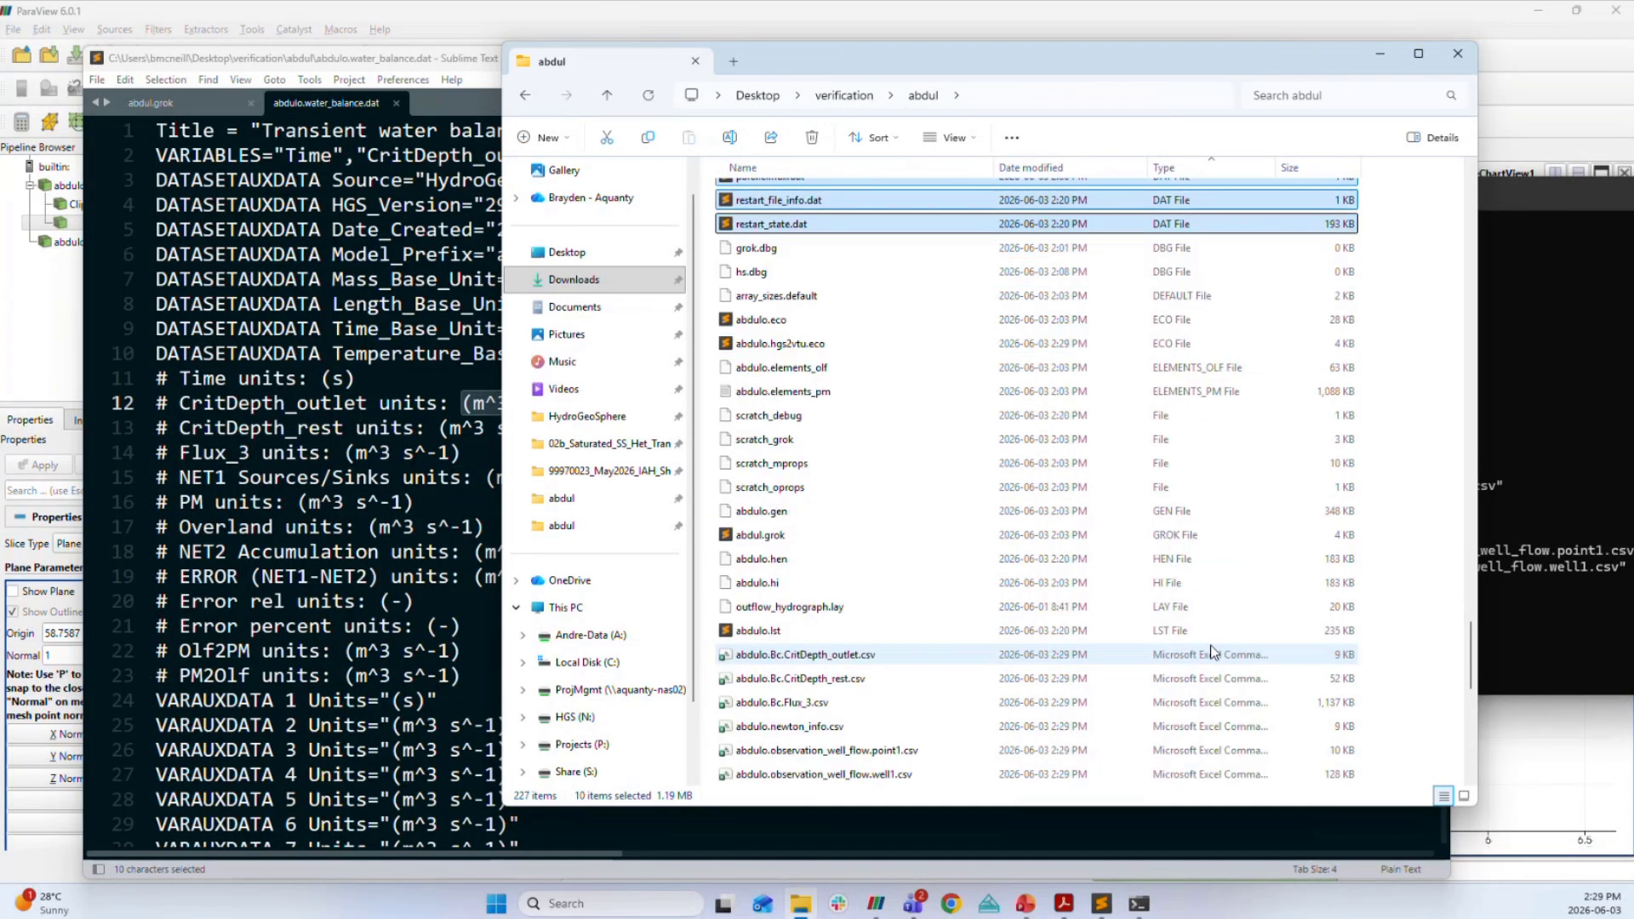
scroll(1213, 652, down, 2)
Open abdulo.water_balance.csv in Excel, check its Time and flux columns, then close Excel.
double_click(817, 656)
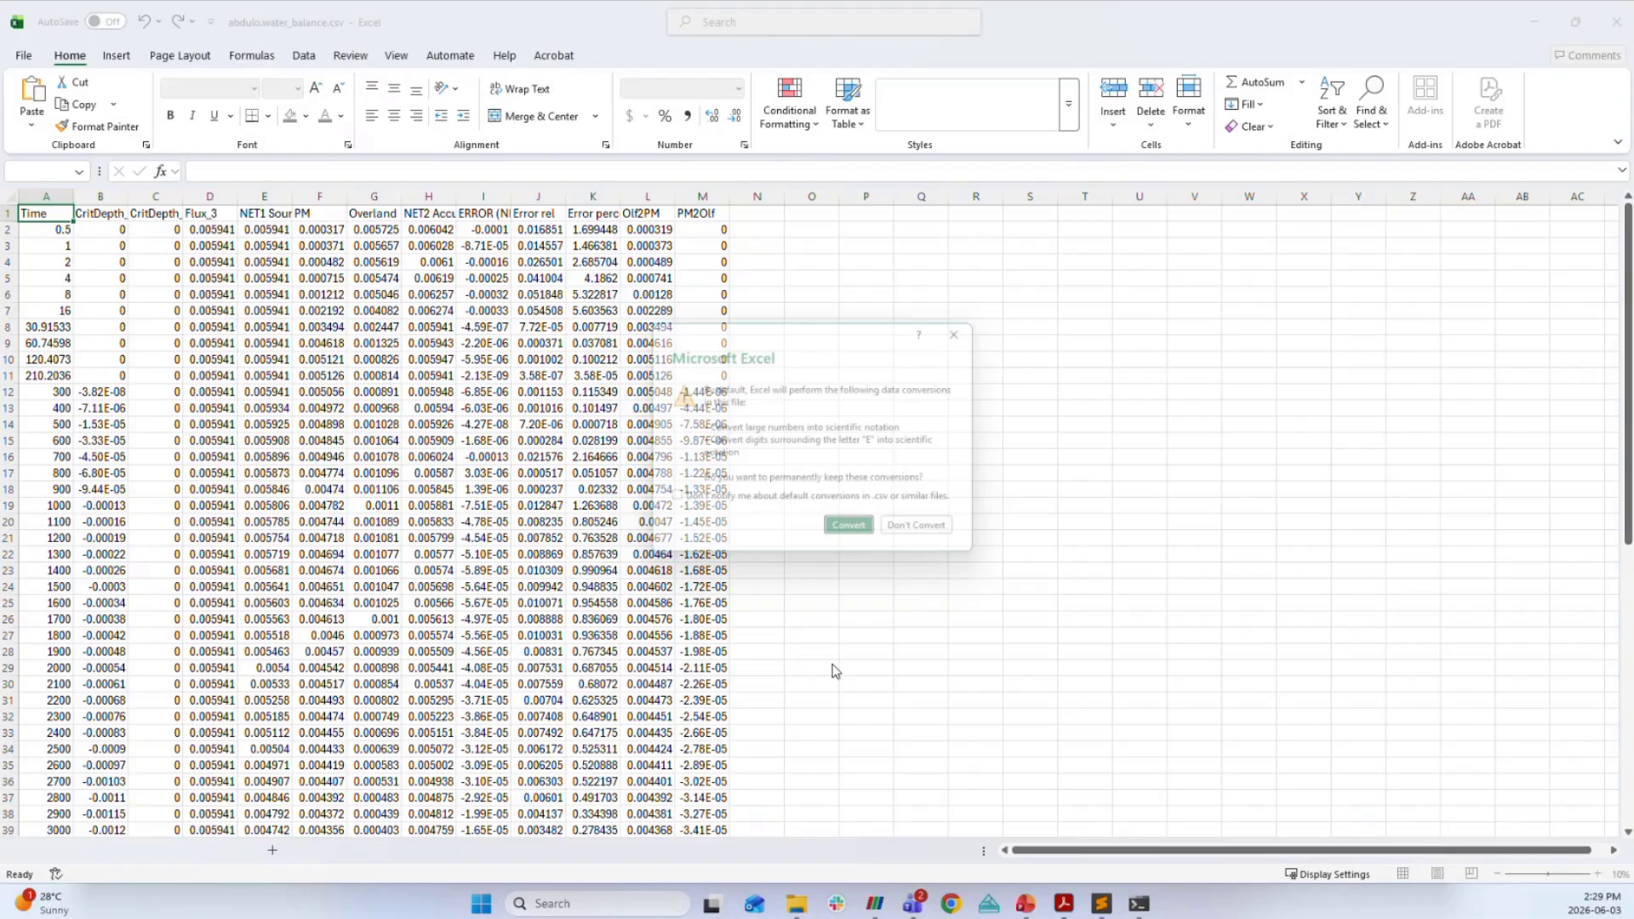
click(873, 537)
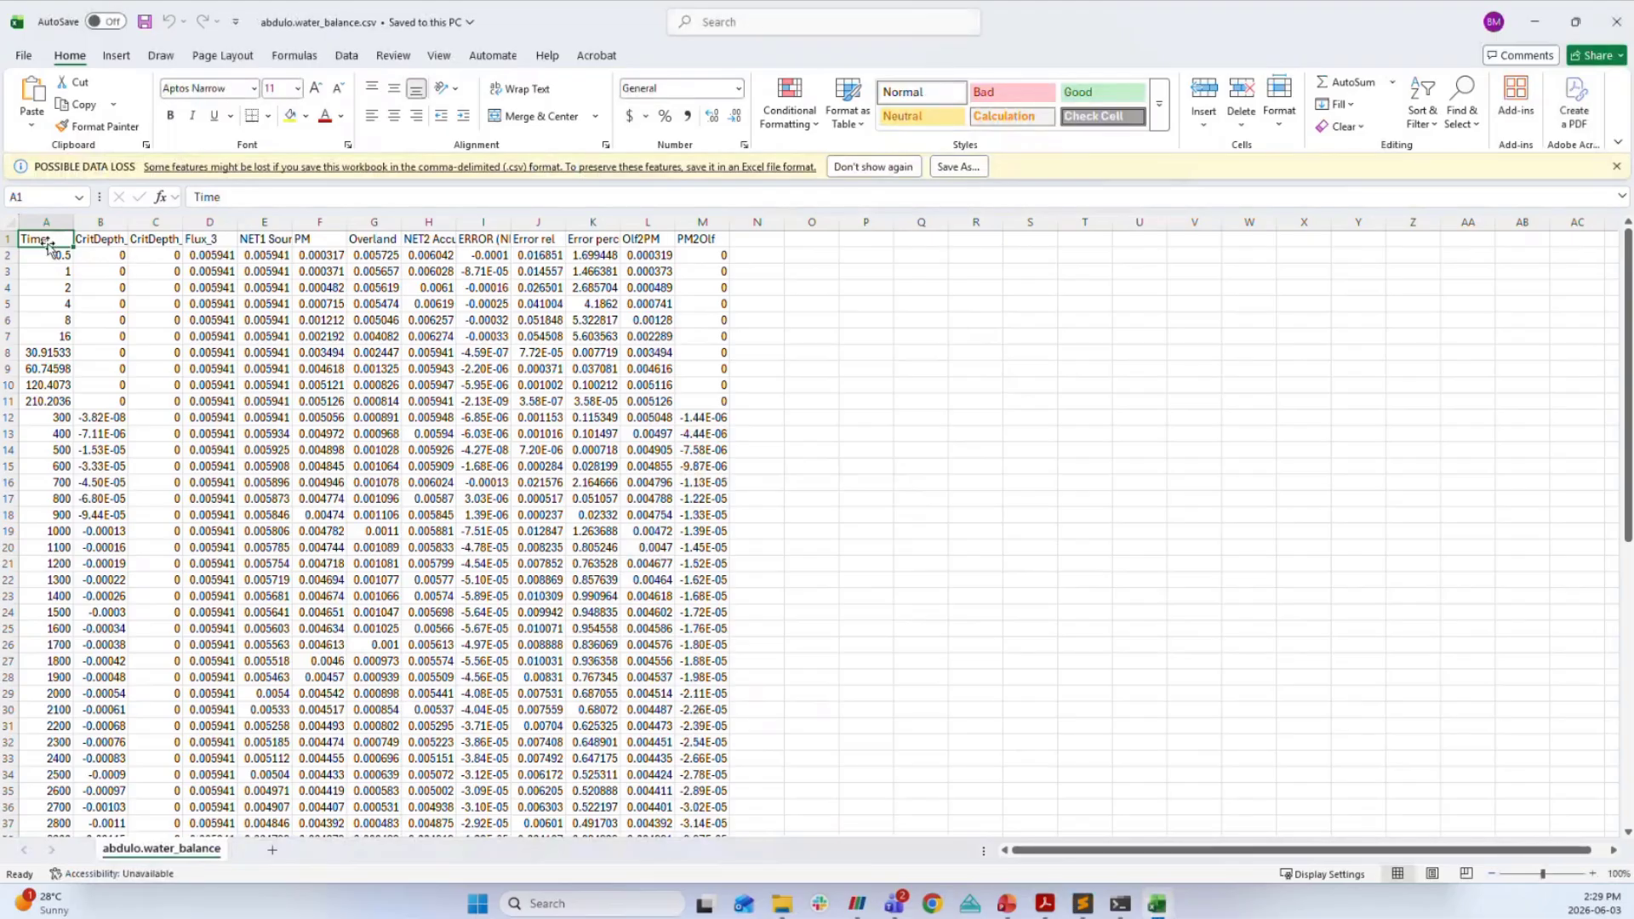
drag(47, 239, 693, 771)
click(860, 465)
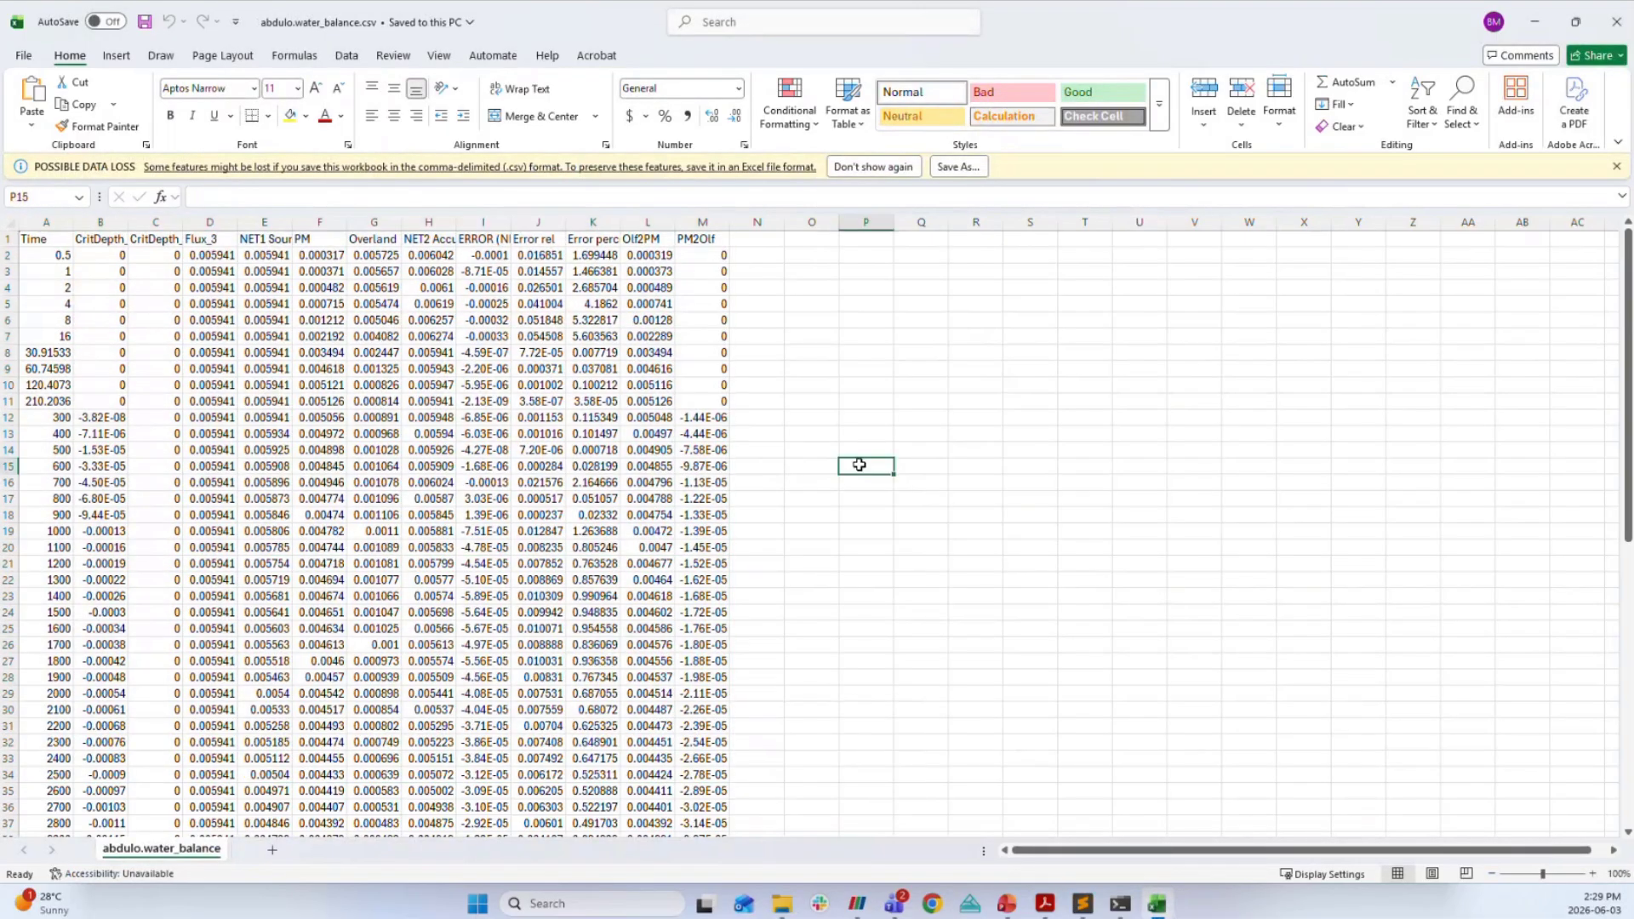
click(1616, 22)
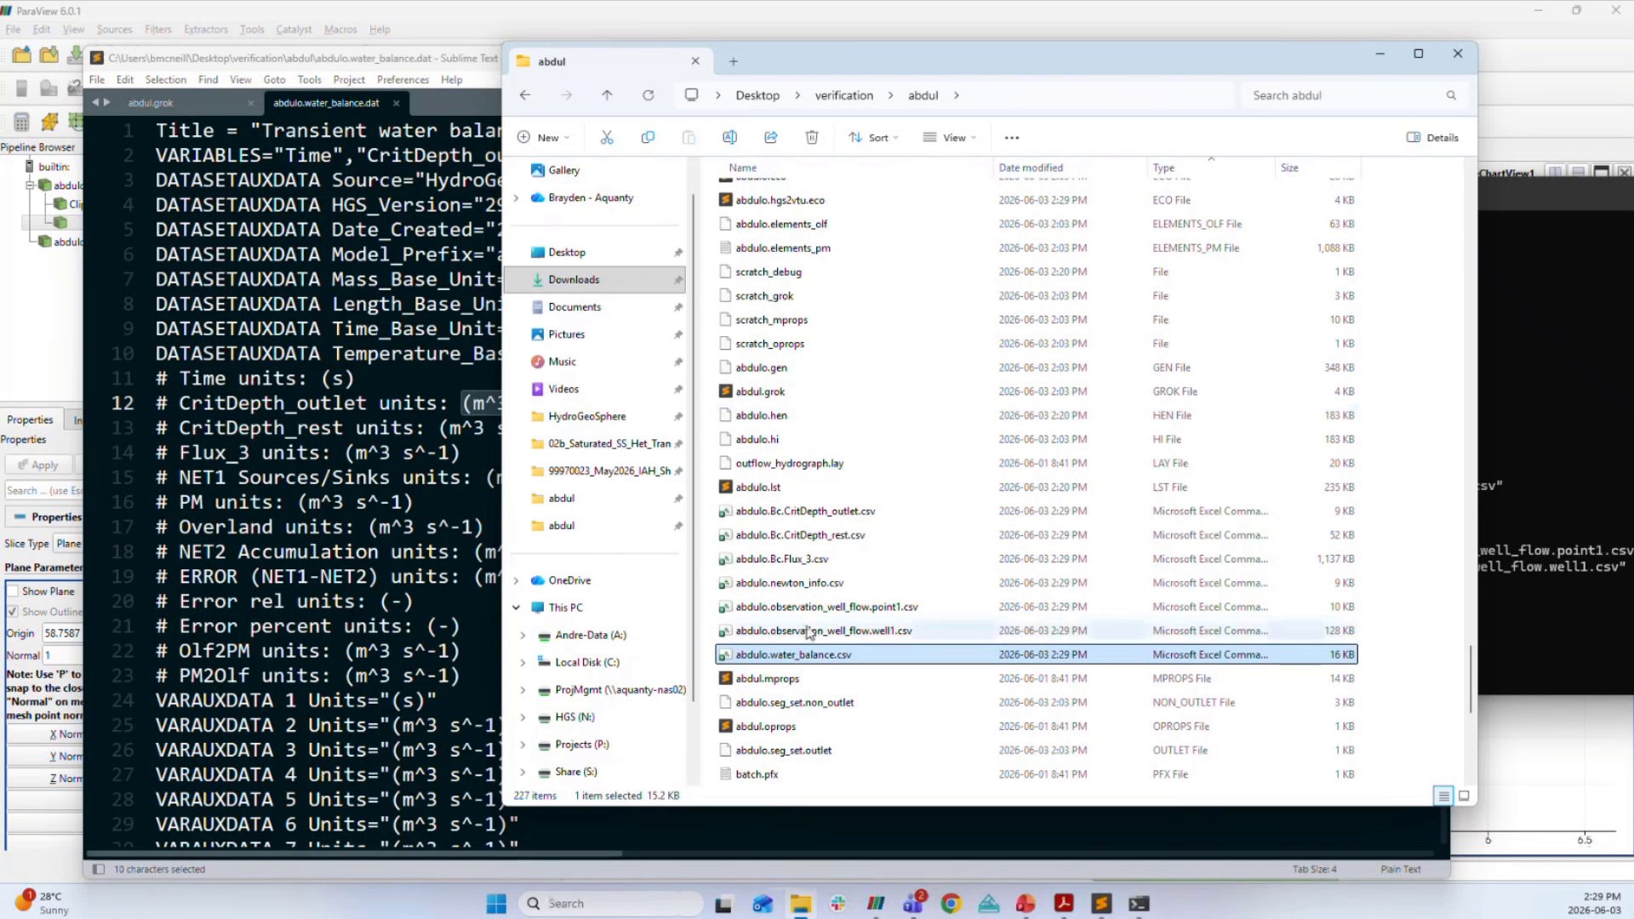
Load abdulo.water_balance.csv into ParaView with the CSV Reader and plot it in LineChartView1.
click(459, 21)
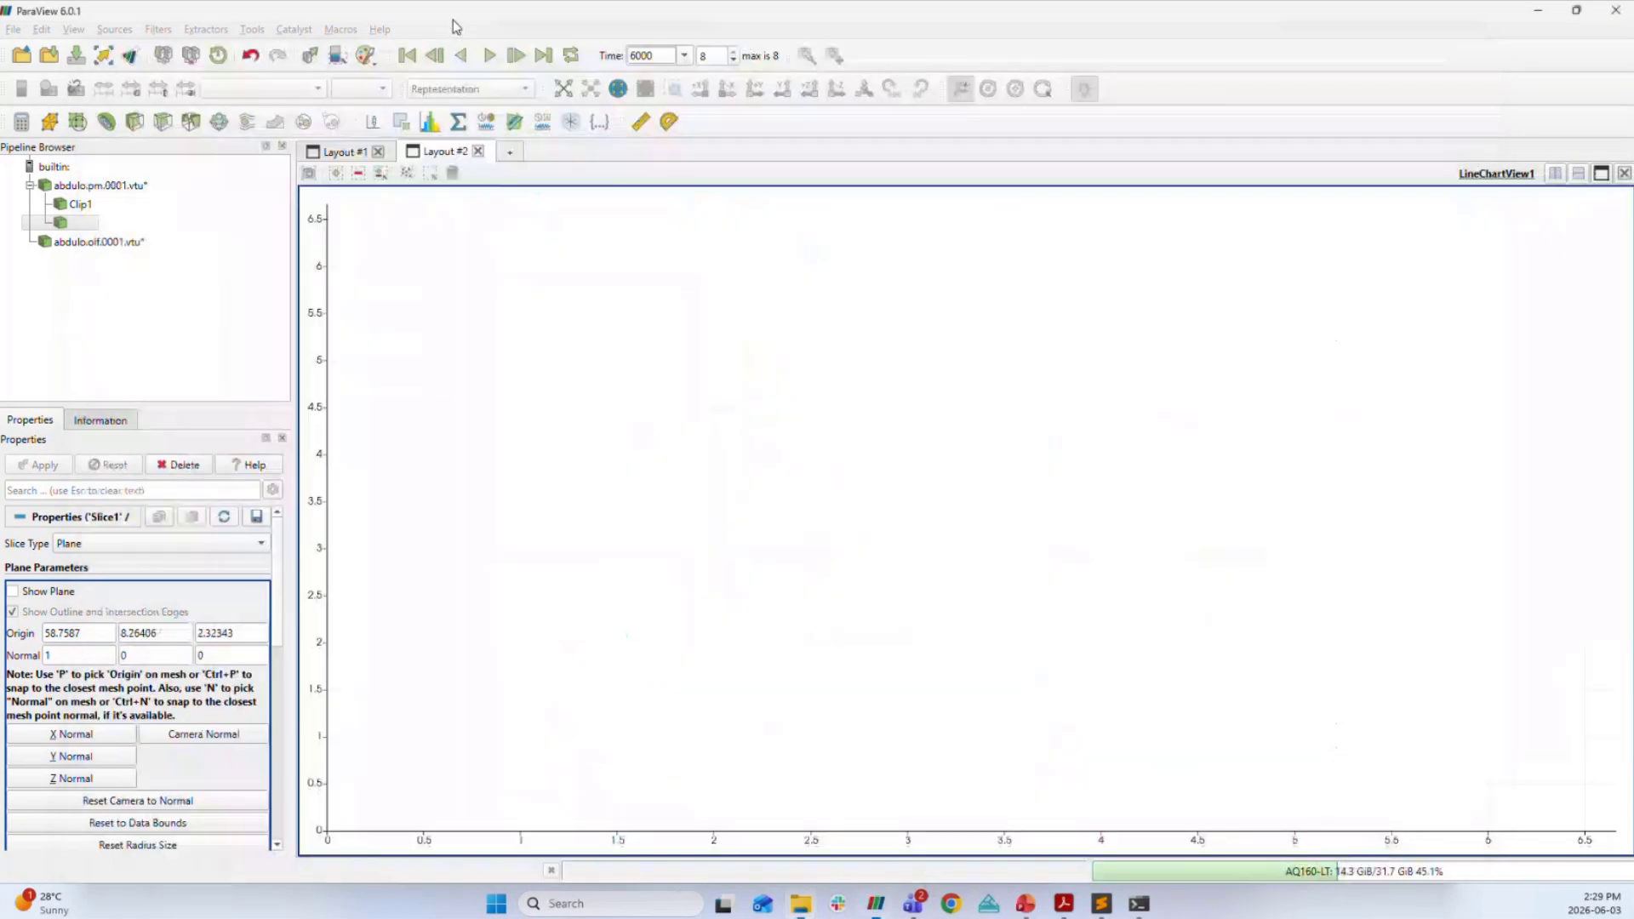
click(801, 904)
drag(788, 659, 197, 350)
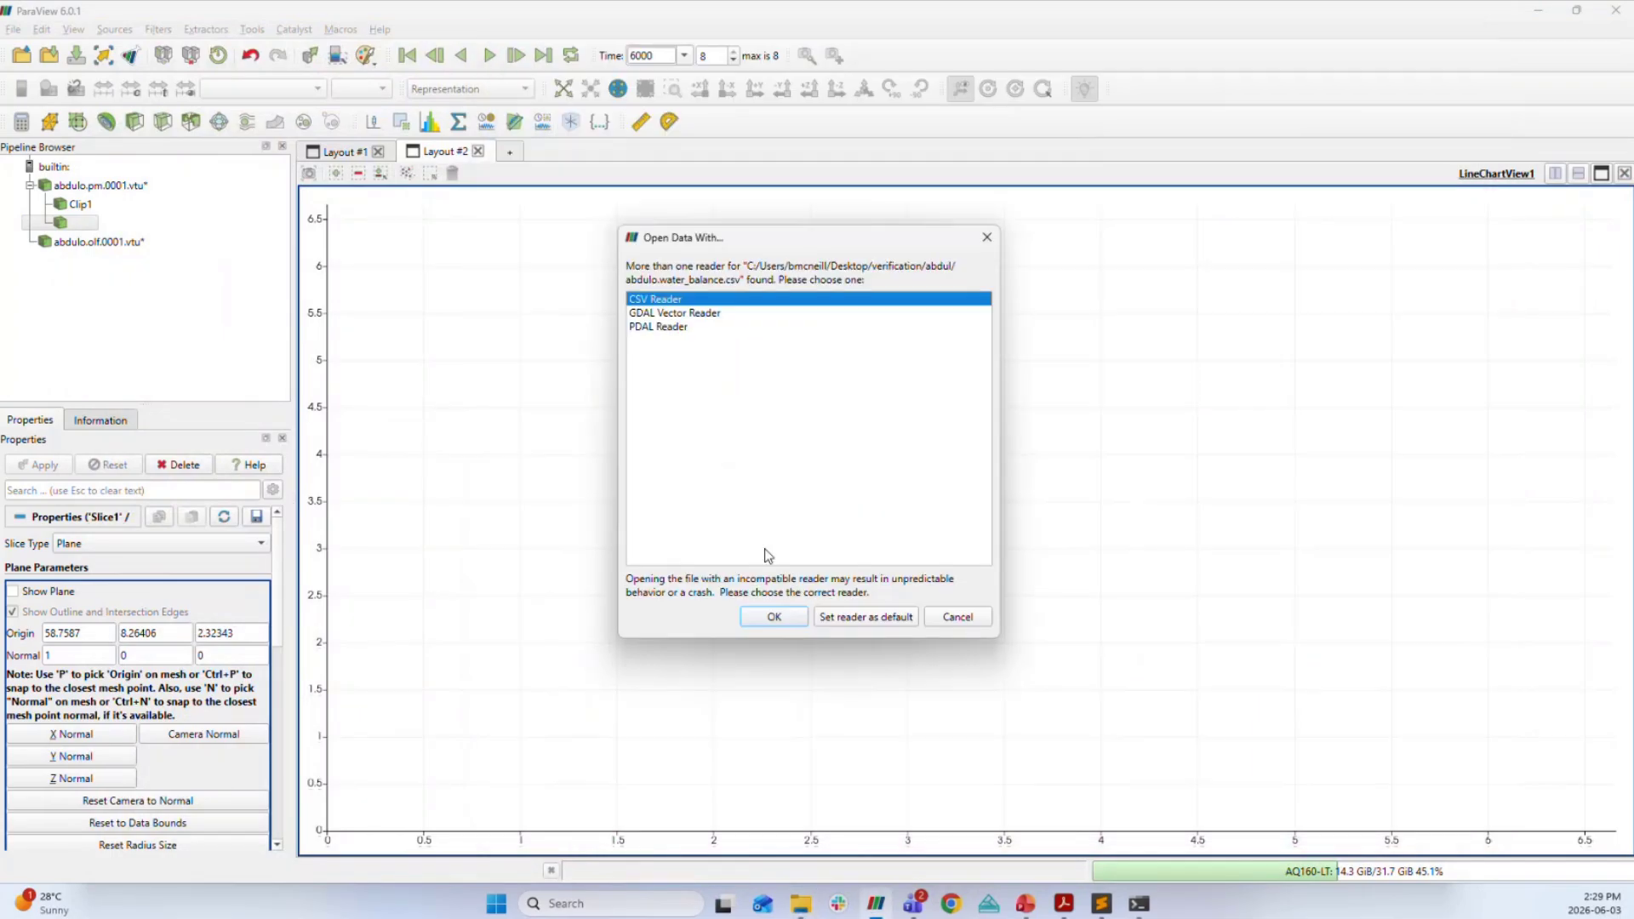
click(771, 617)
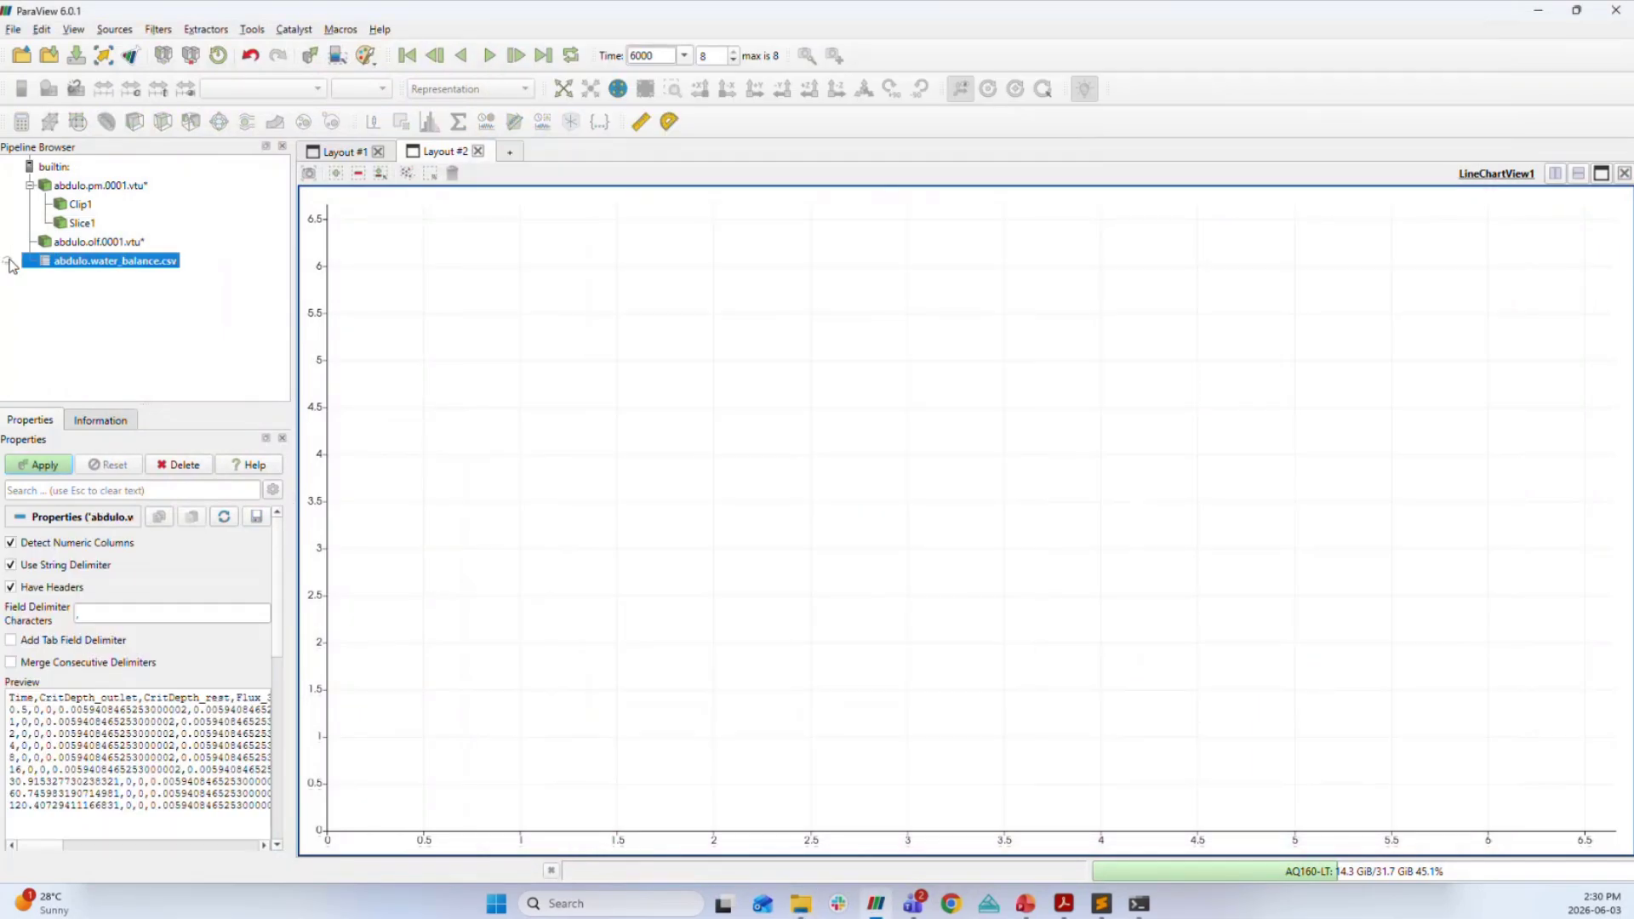
click(8, 261)
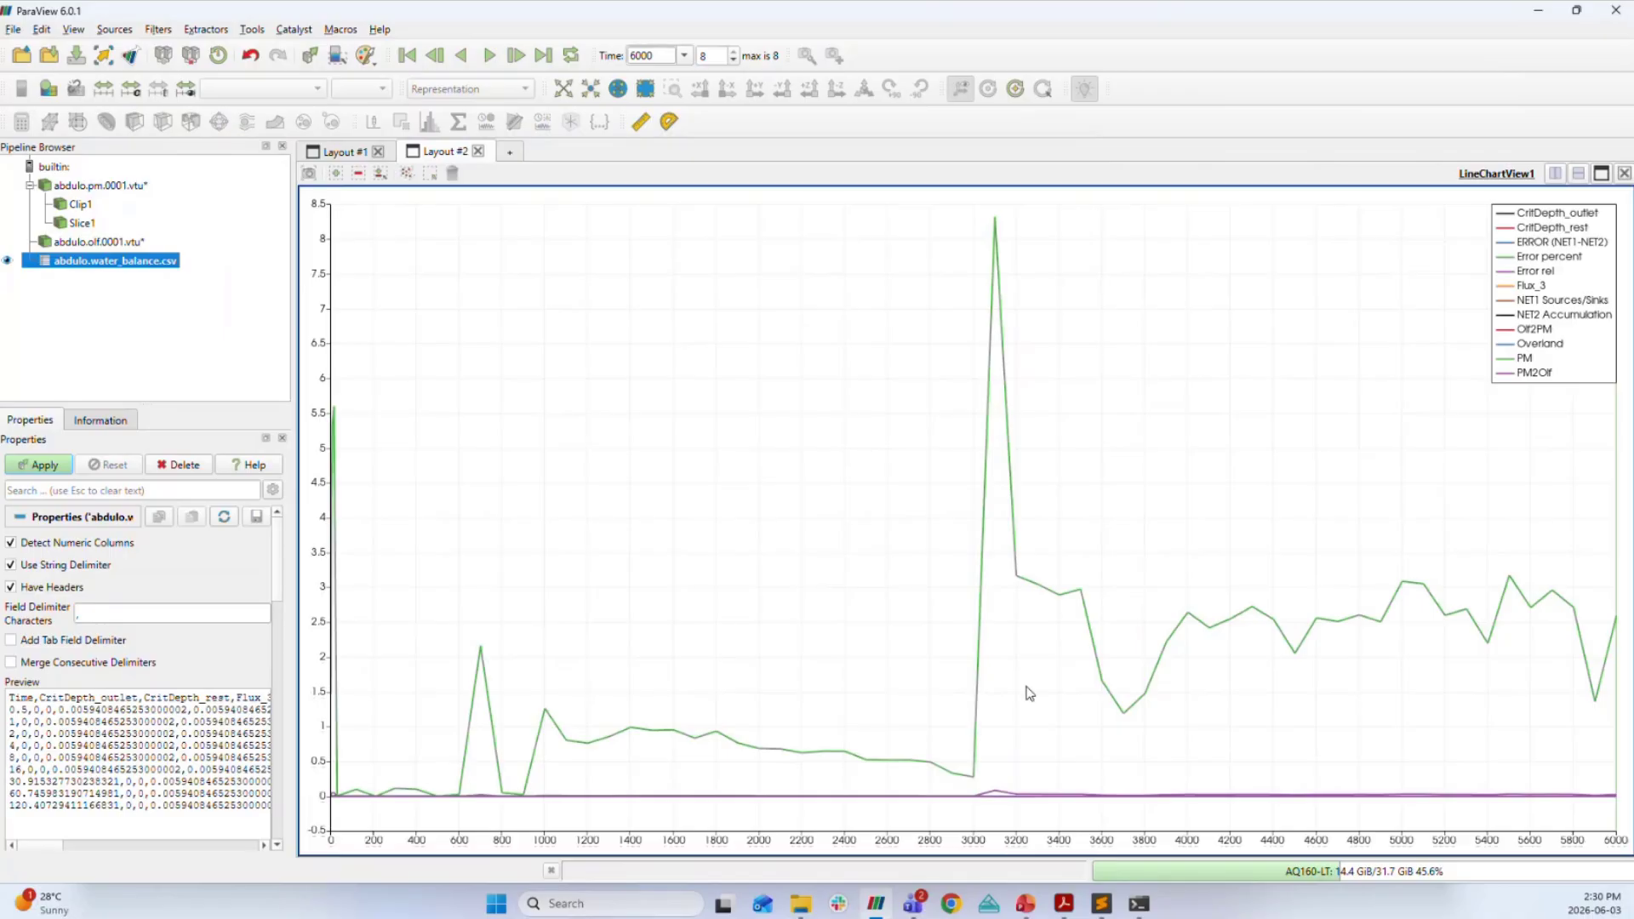
scroll(208, 624, down, 10)
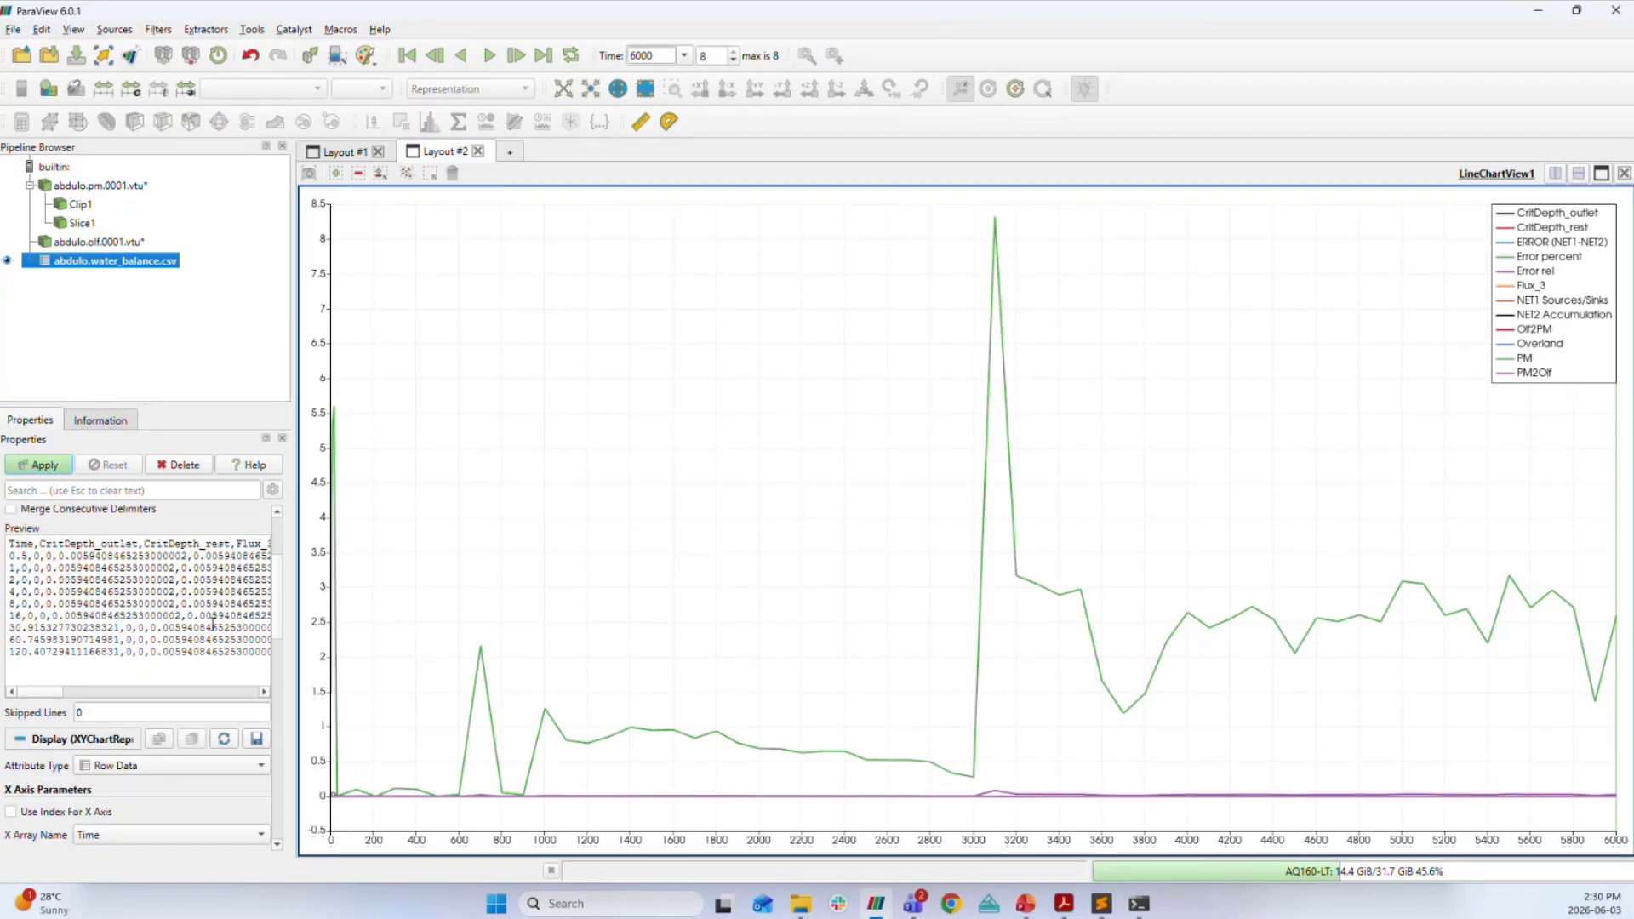
drag(279, 628, 284, 664)
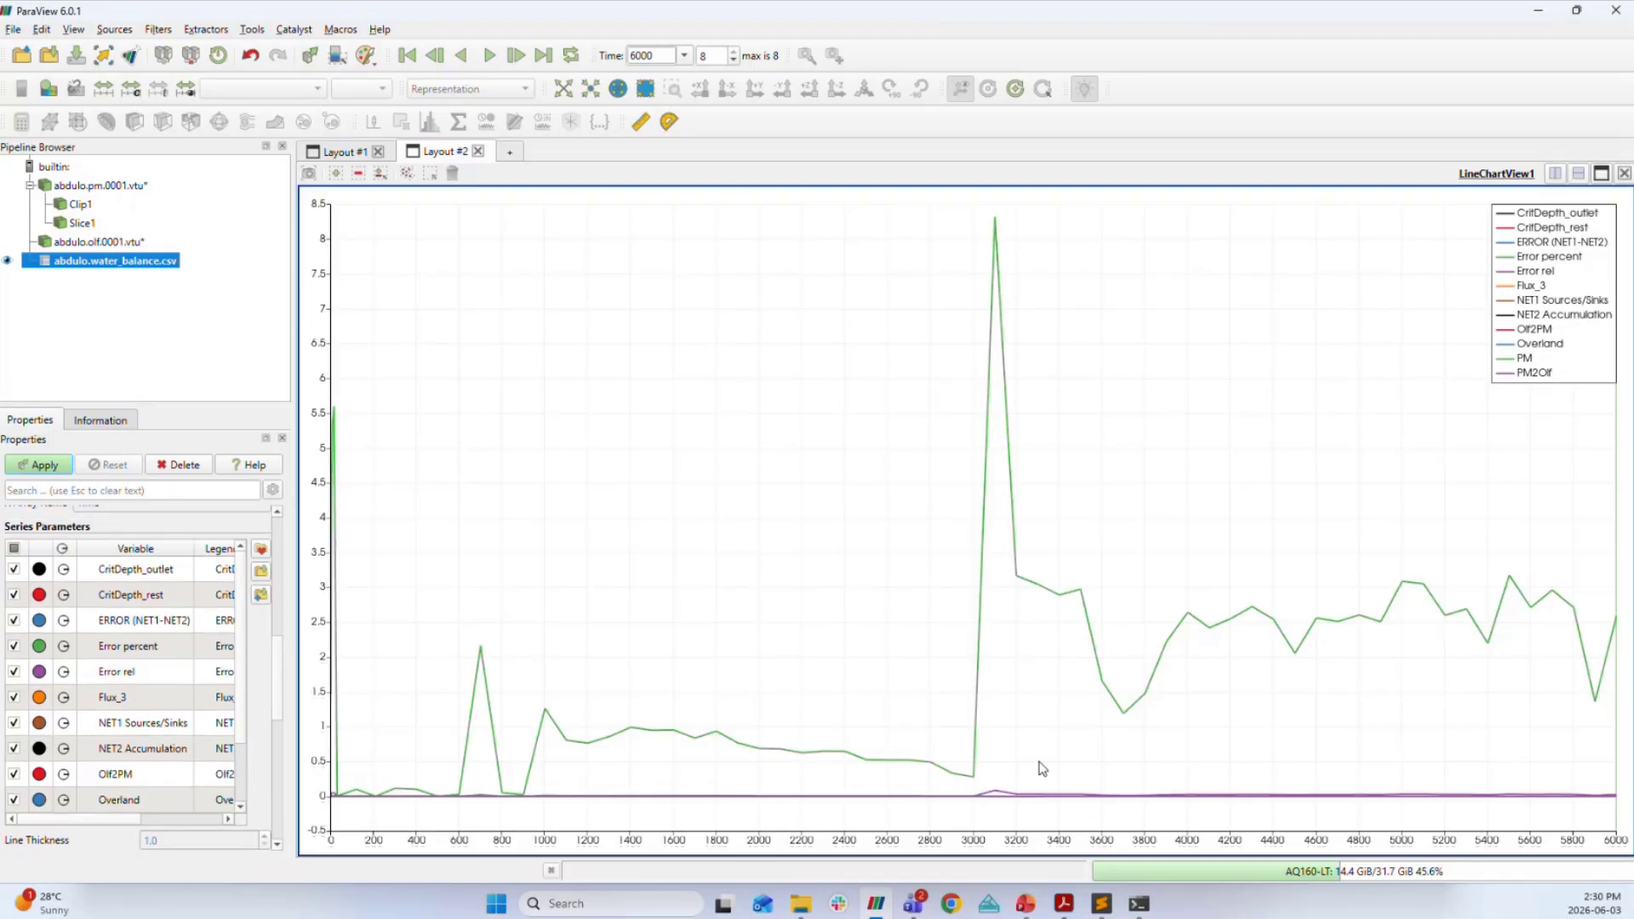
Hide the Error percent series and pan the chart so zero sits mid-plot near time 6000.
scroll(959, 682, up, 6)
scroll(952, 678, up, 2)
drag(936, 460, 991, 94)
drag(977, 427, 1118, 129)
scroll(620, 584, down, 3)
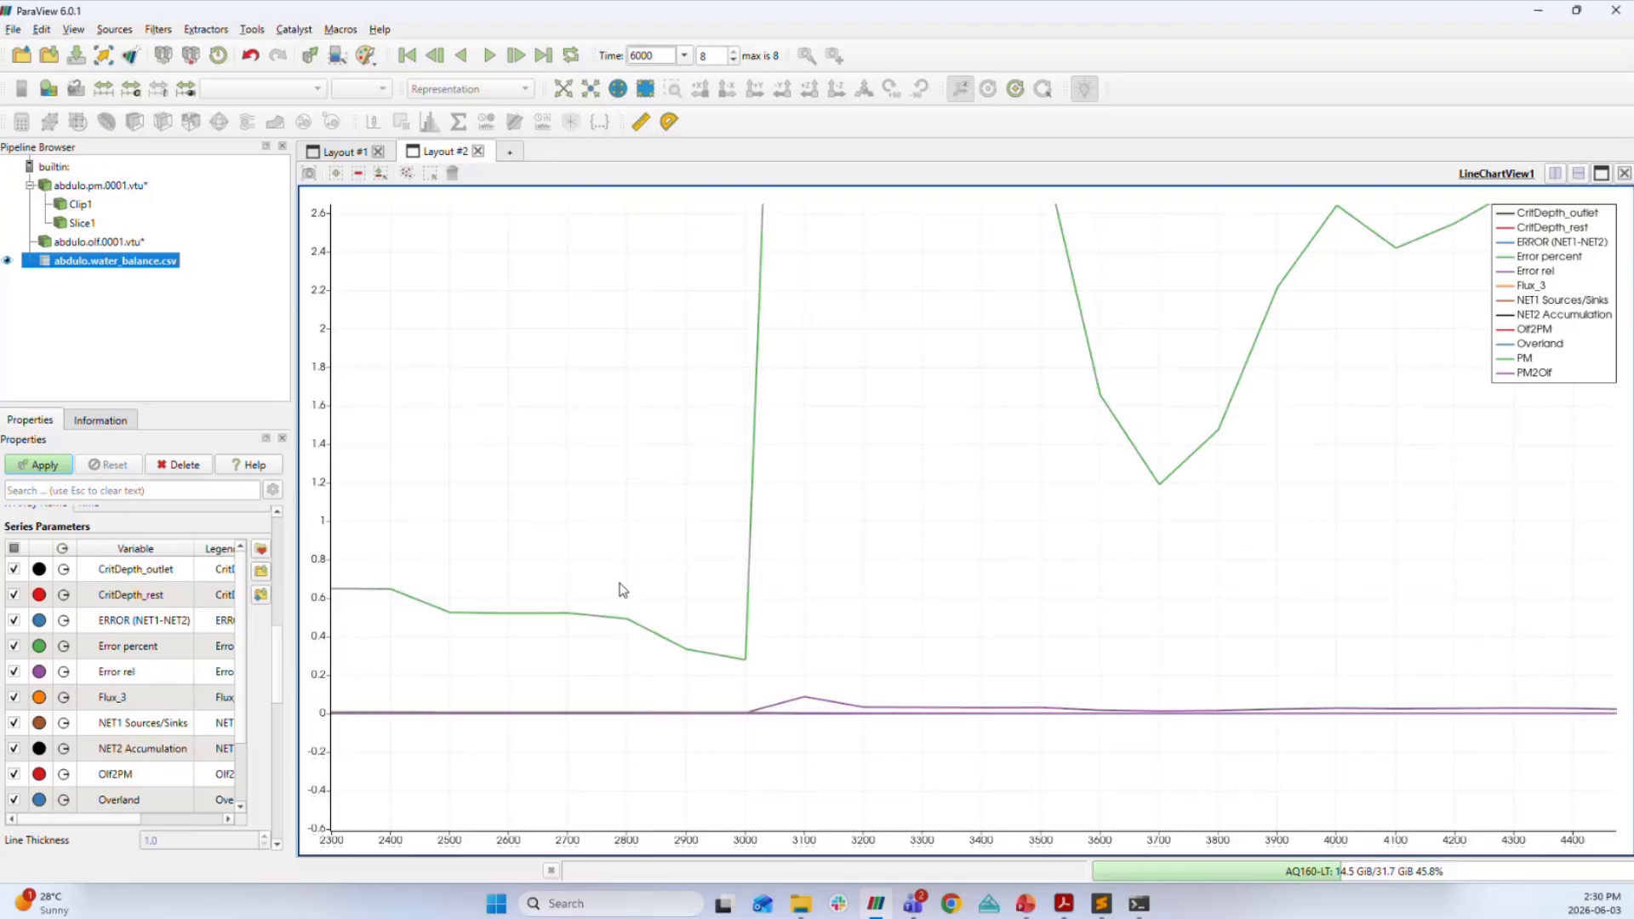
click(14, 646)
drag(740, 549, 782, 513)
scroll(927, 573, down, 5)
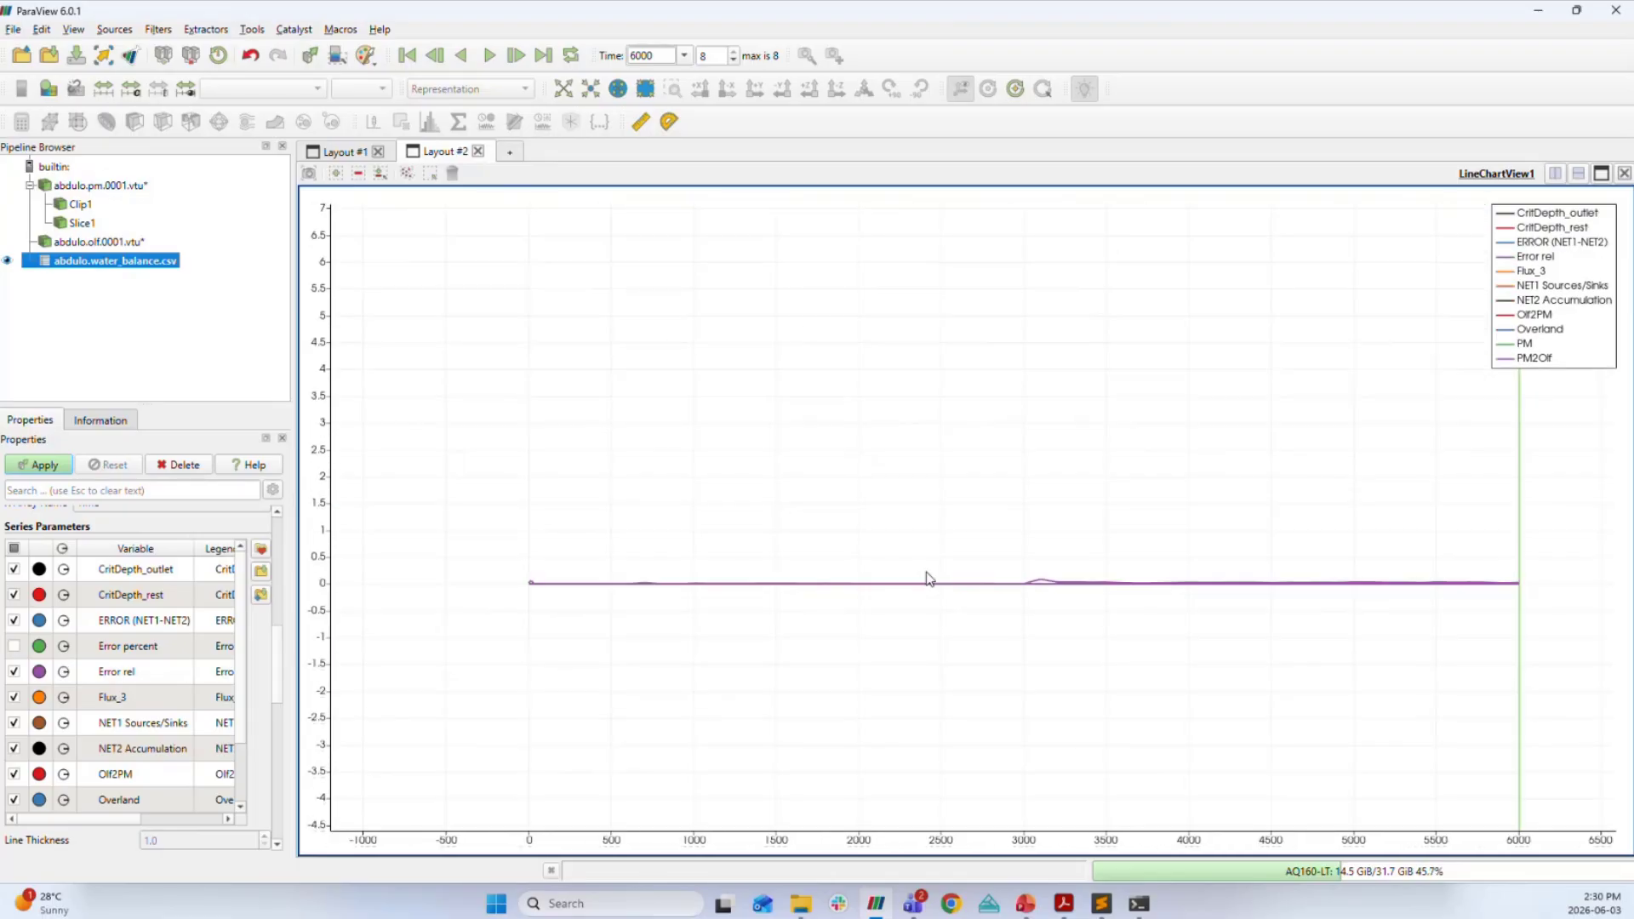
mouse_move(993, 536)
mouse_down()
mouse_move(819, 555)
mouse_move(831, 540)
mouse_move(887, 559)
mouse_up()
scroll(1098, 553, down, 5)
scroll(933, 500, up, 6)
Rescale the chart to fit the remaining curves and split the layout horizontally into a second pane.
click(74, 29)
mouse_move(120, 37)
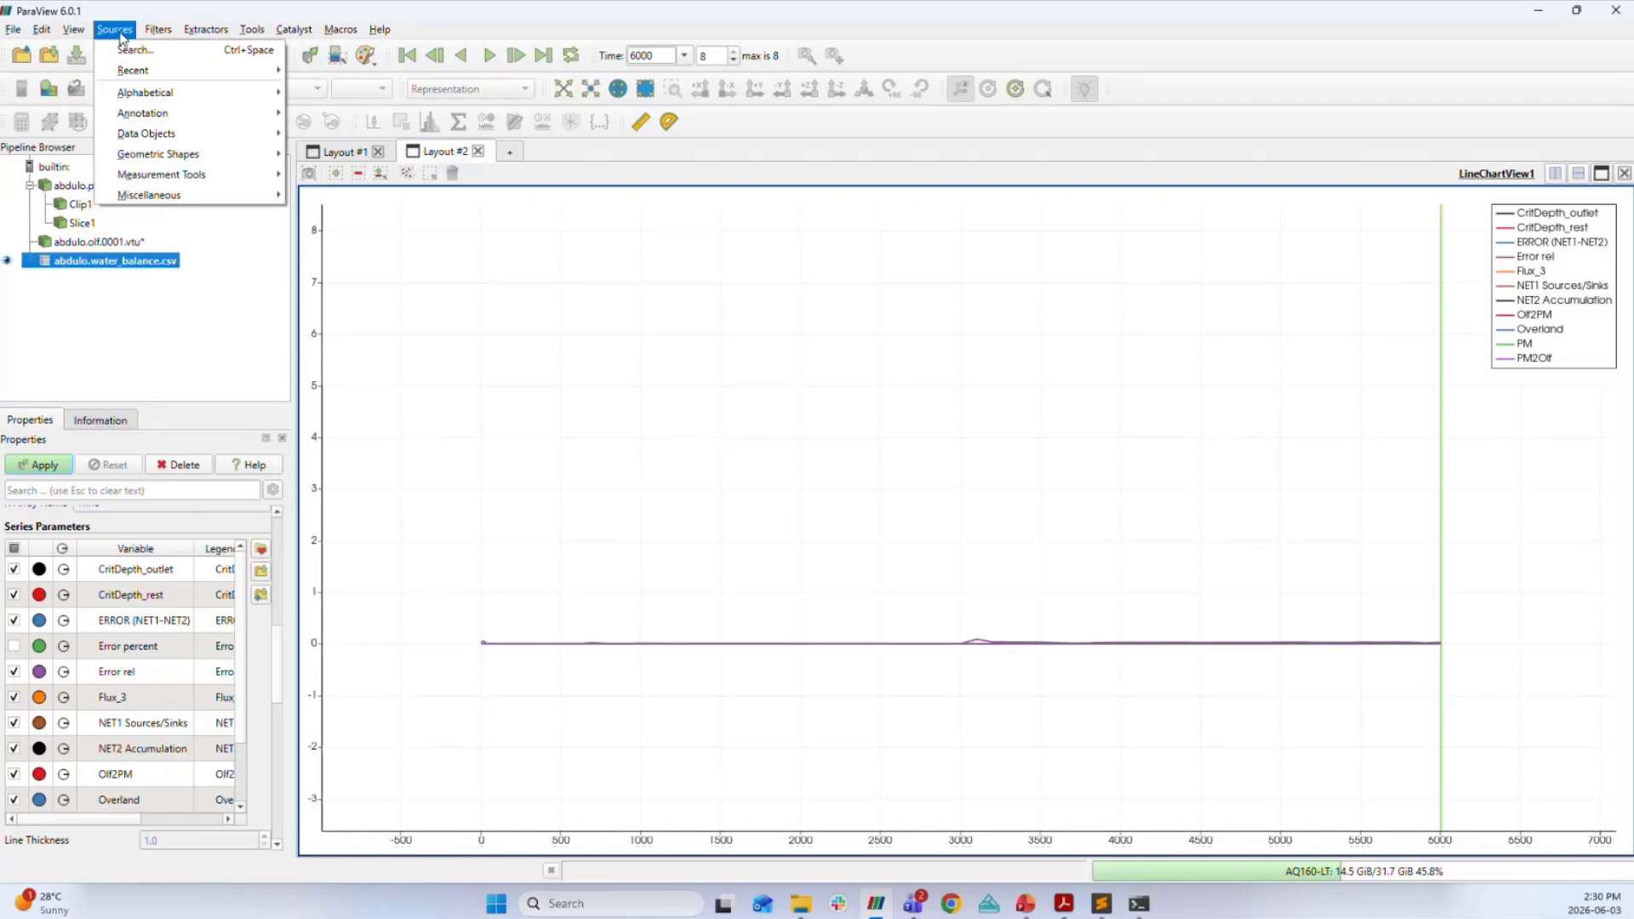
click(493, 292)
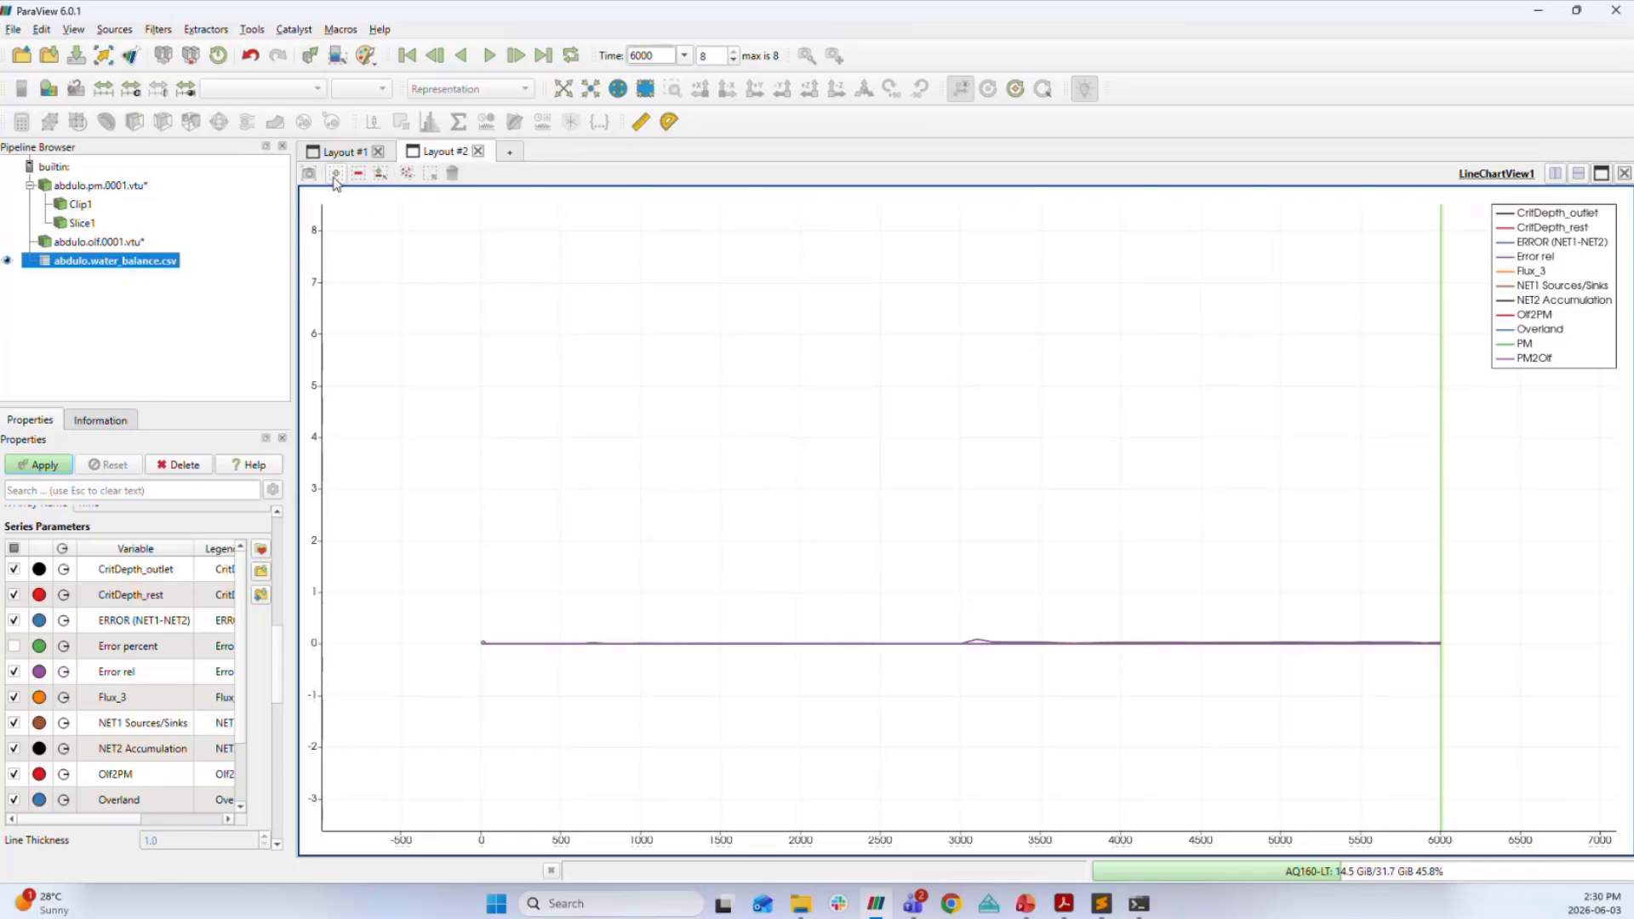
click(118, 29)
mouse_move(40, 31)
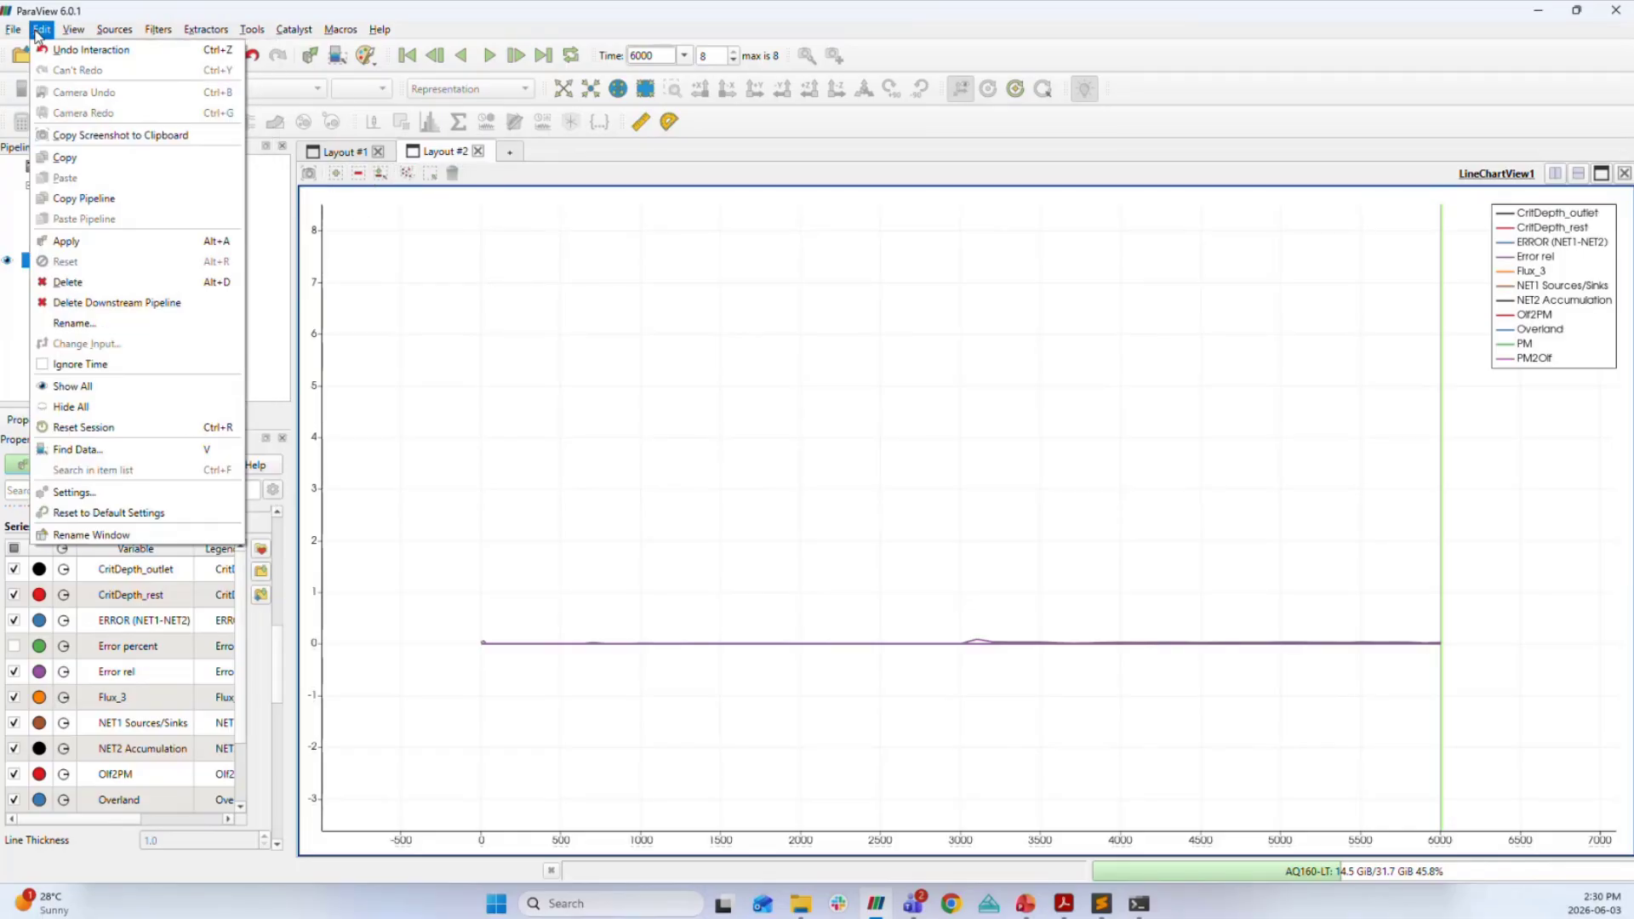
mouse_move(120, 33)
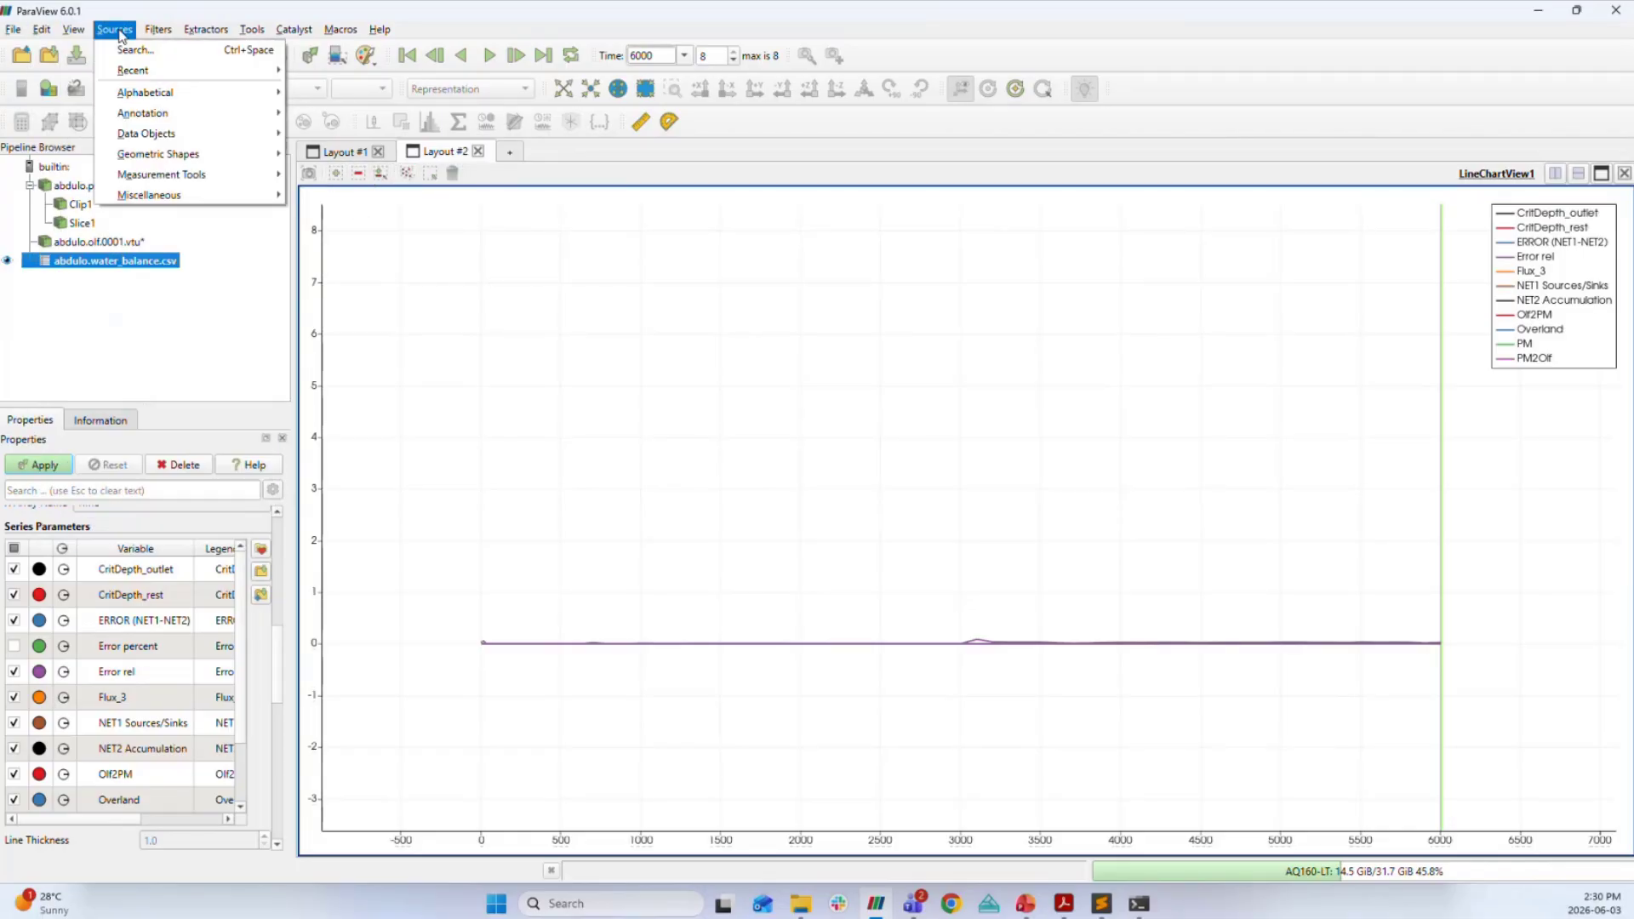
click(767, 295)
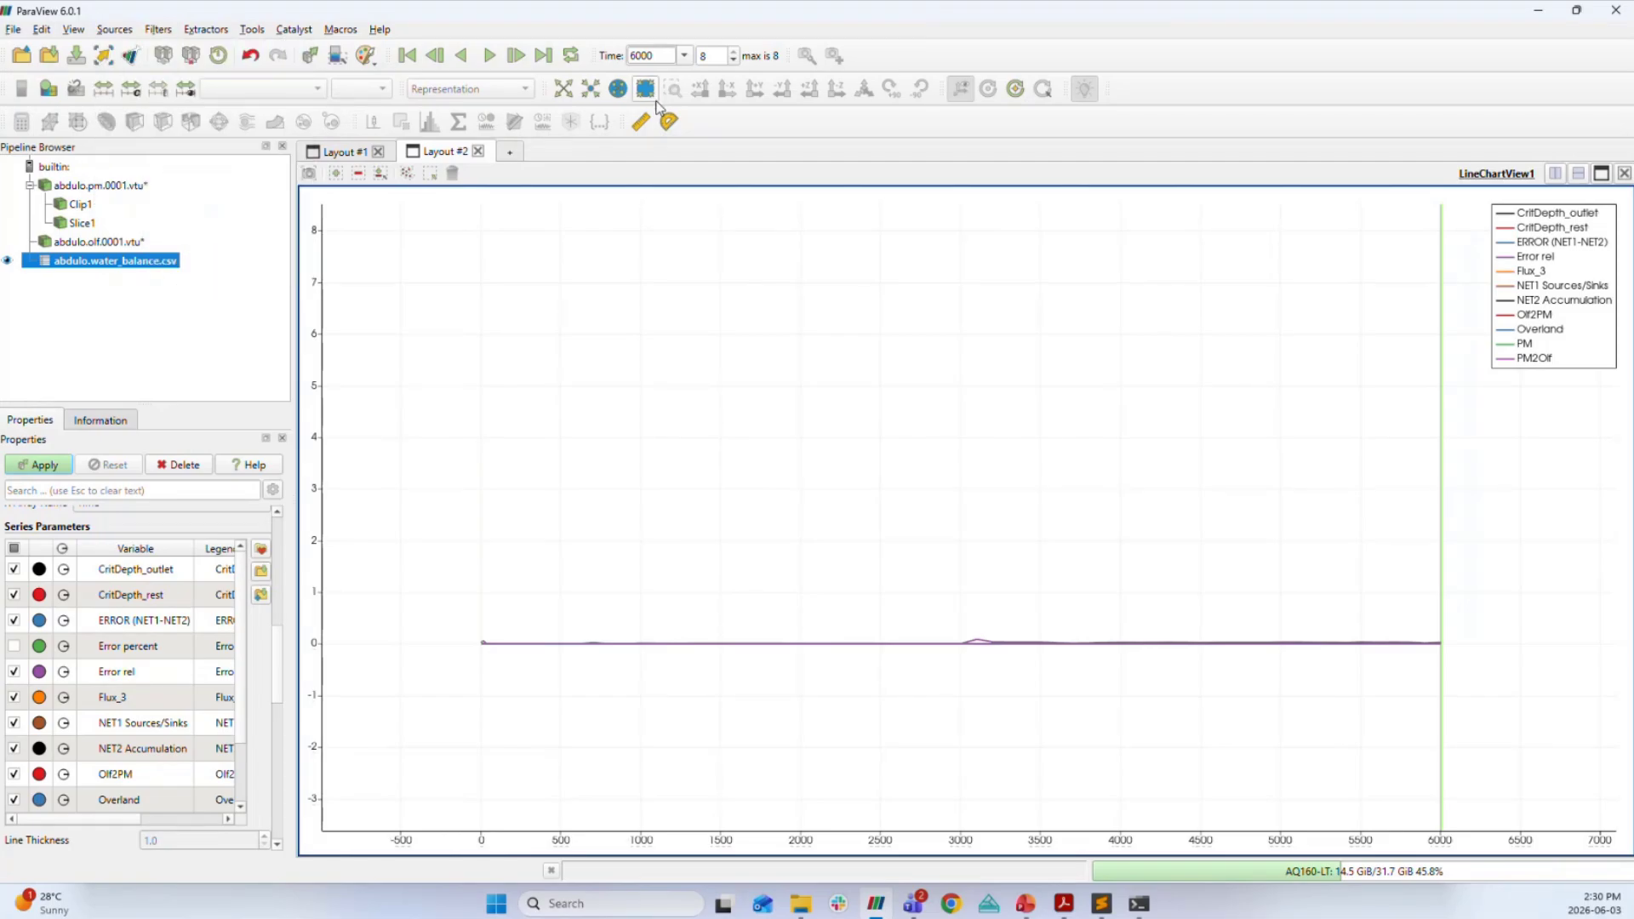
click(619, 90)
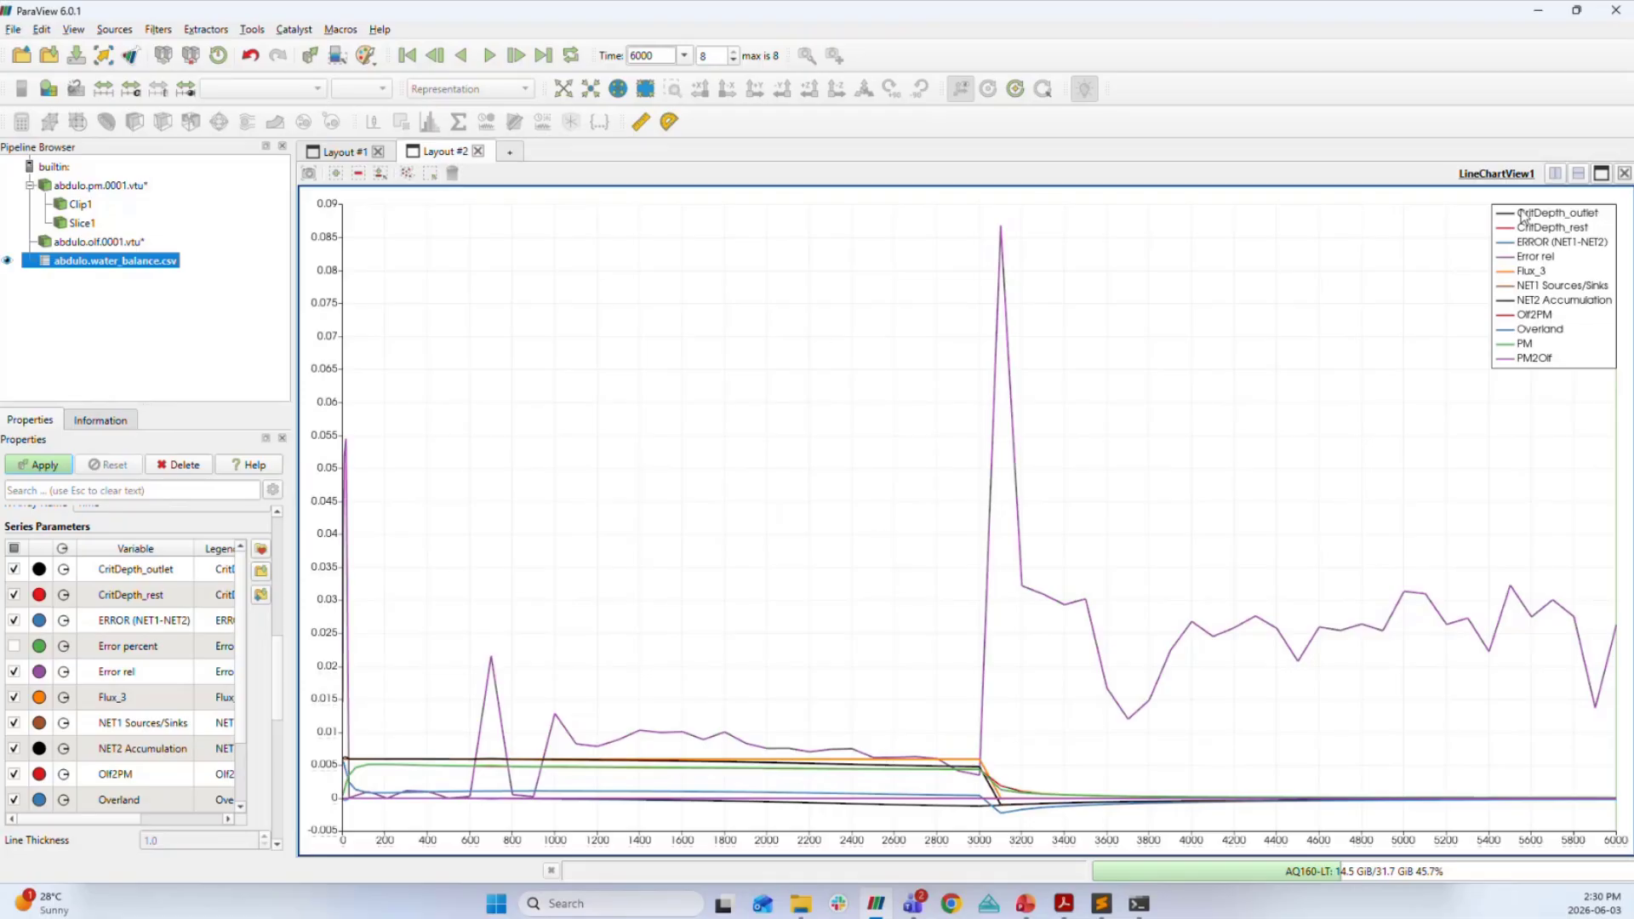
click(1556, 173)
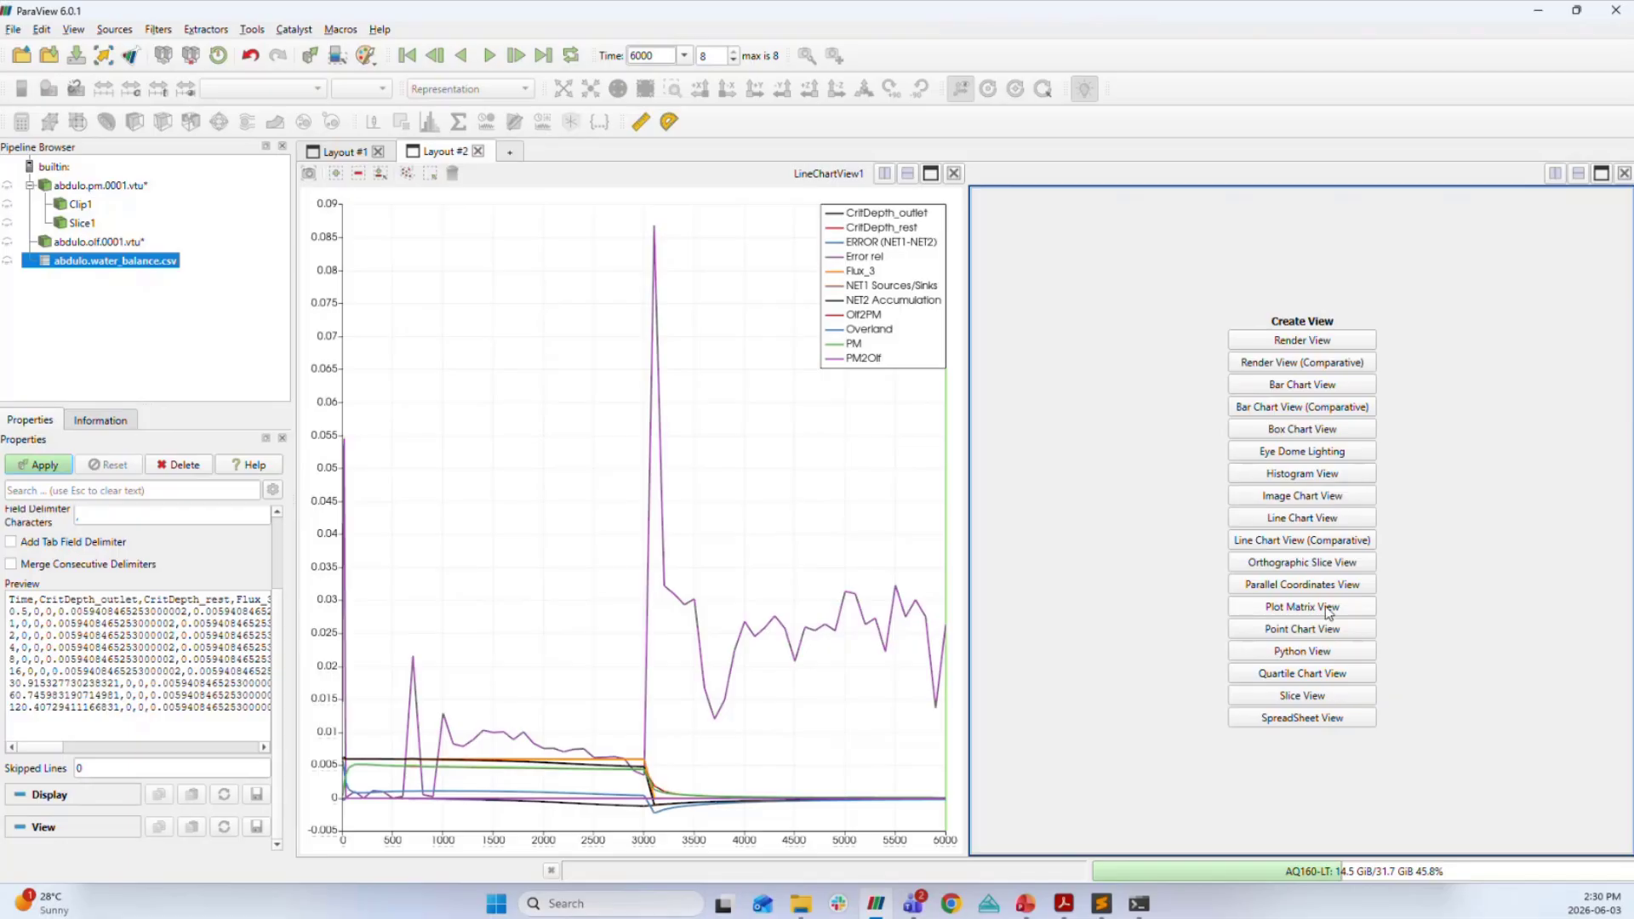
Show abdulo.water_balance.csv in a new SpreadSheet View, then pan the line chart so time zero is visible.
click(1311, 722)
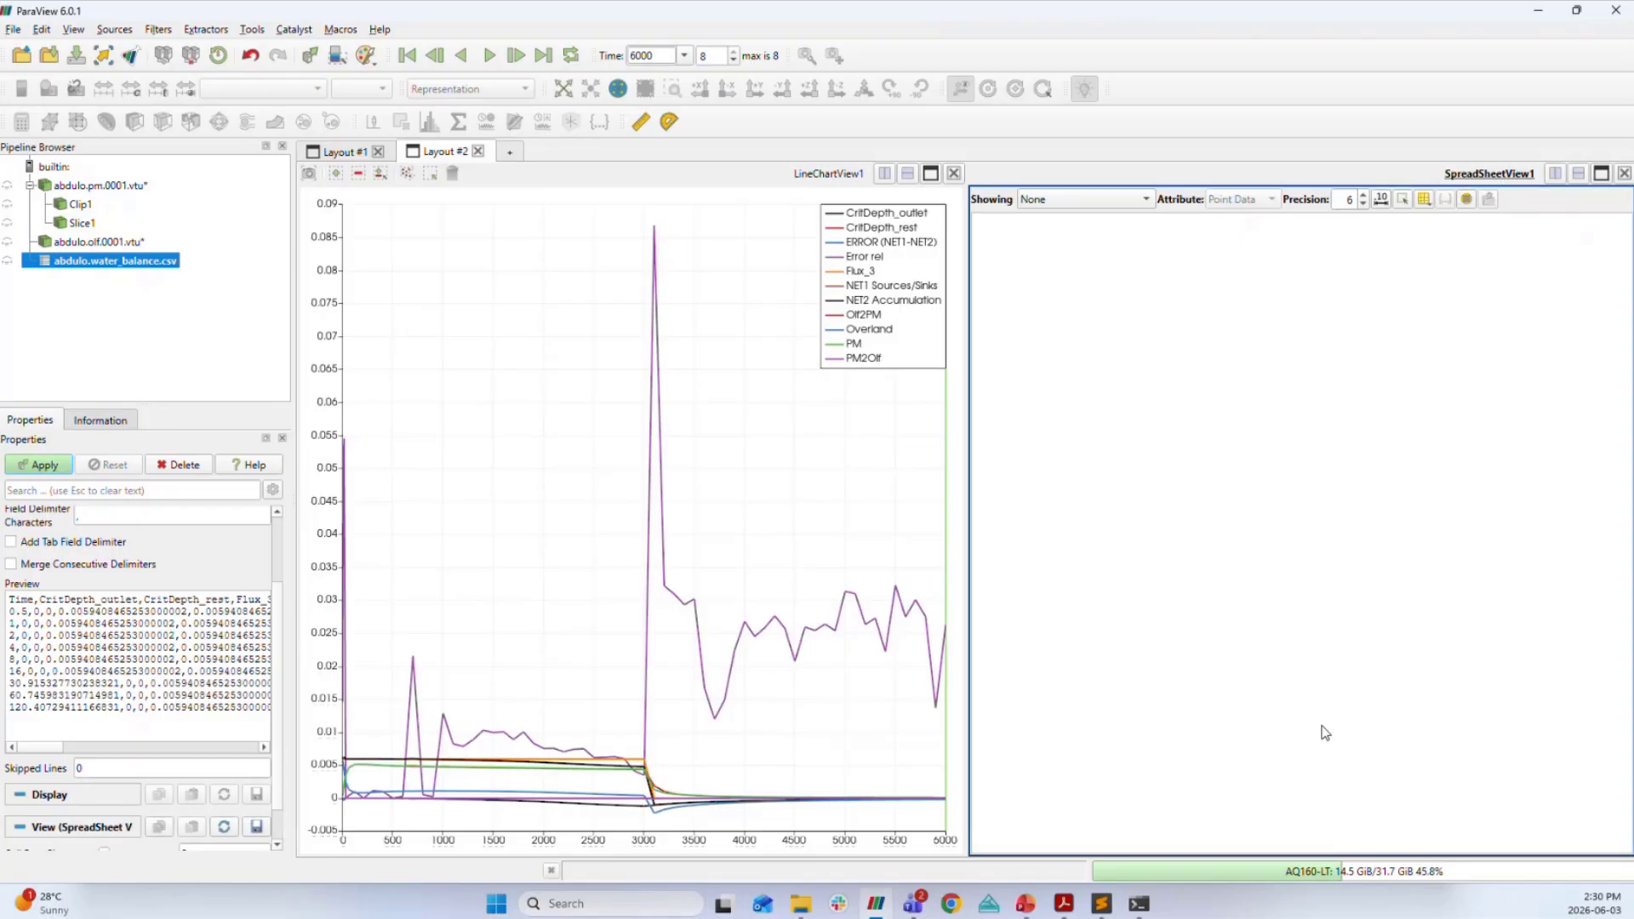
click(7, 260)
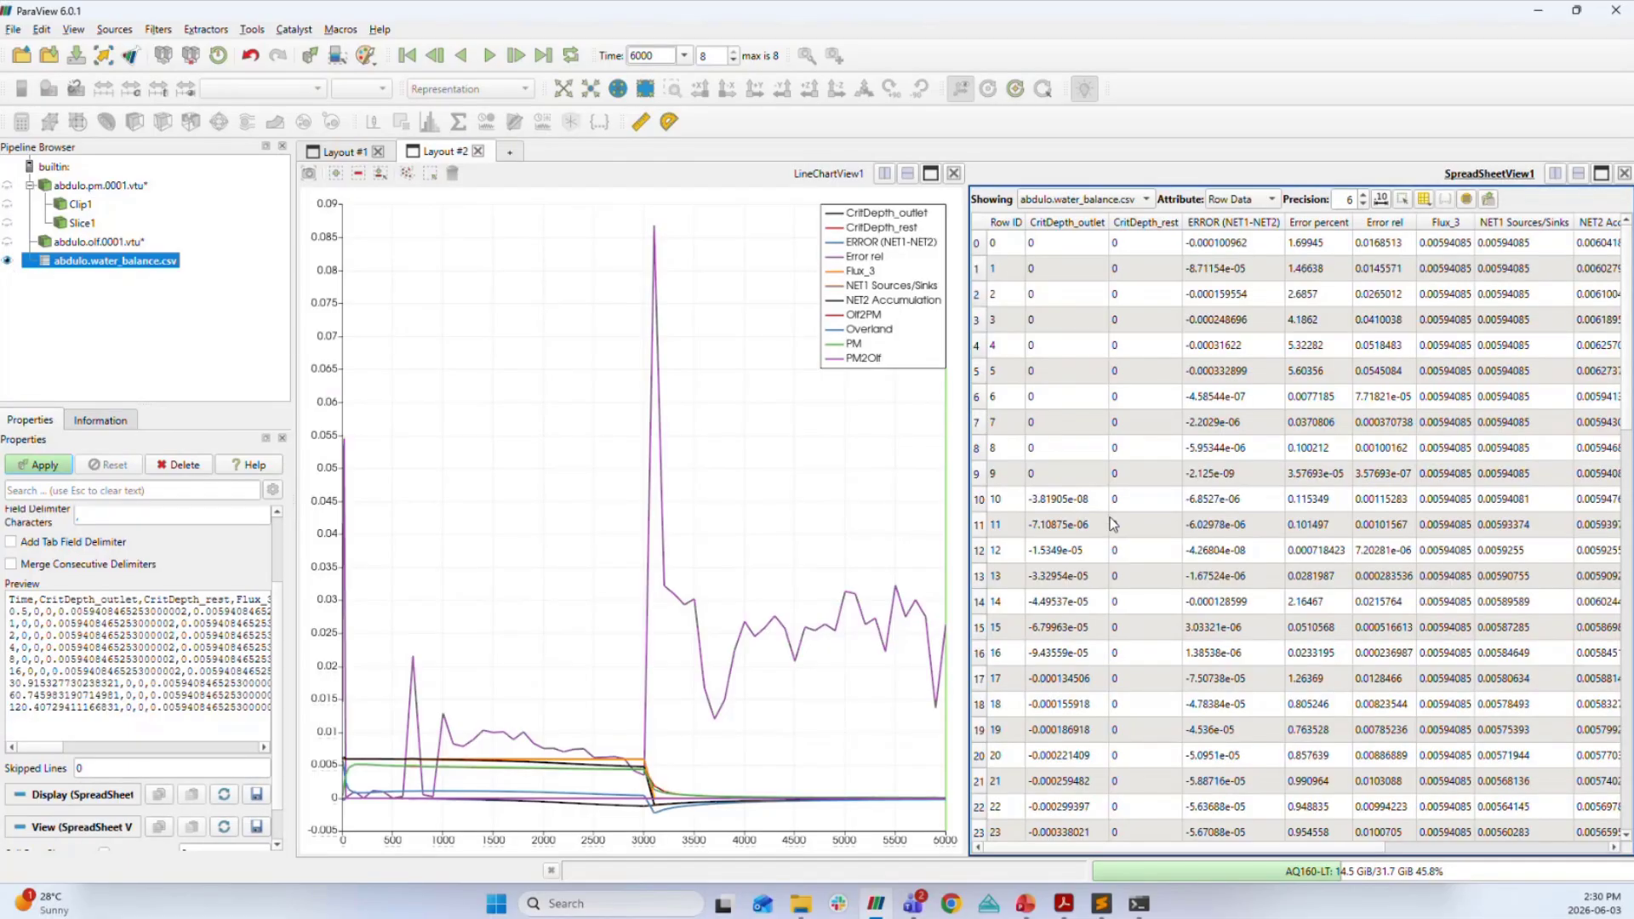
click(728, 606)
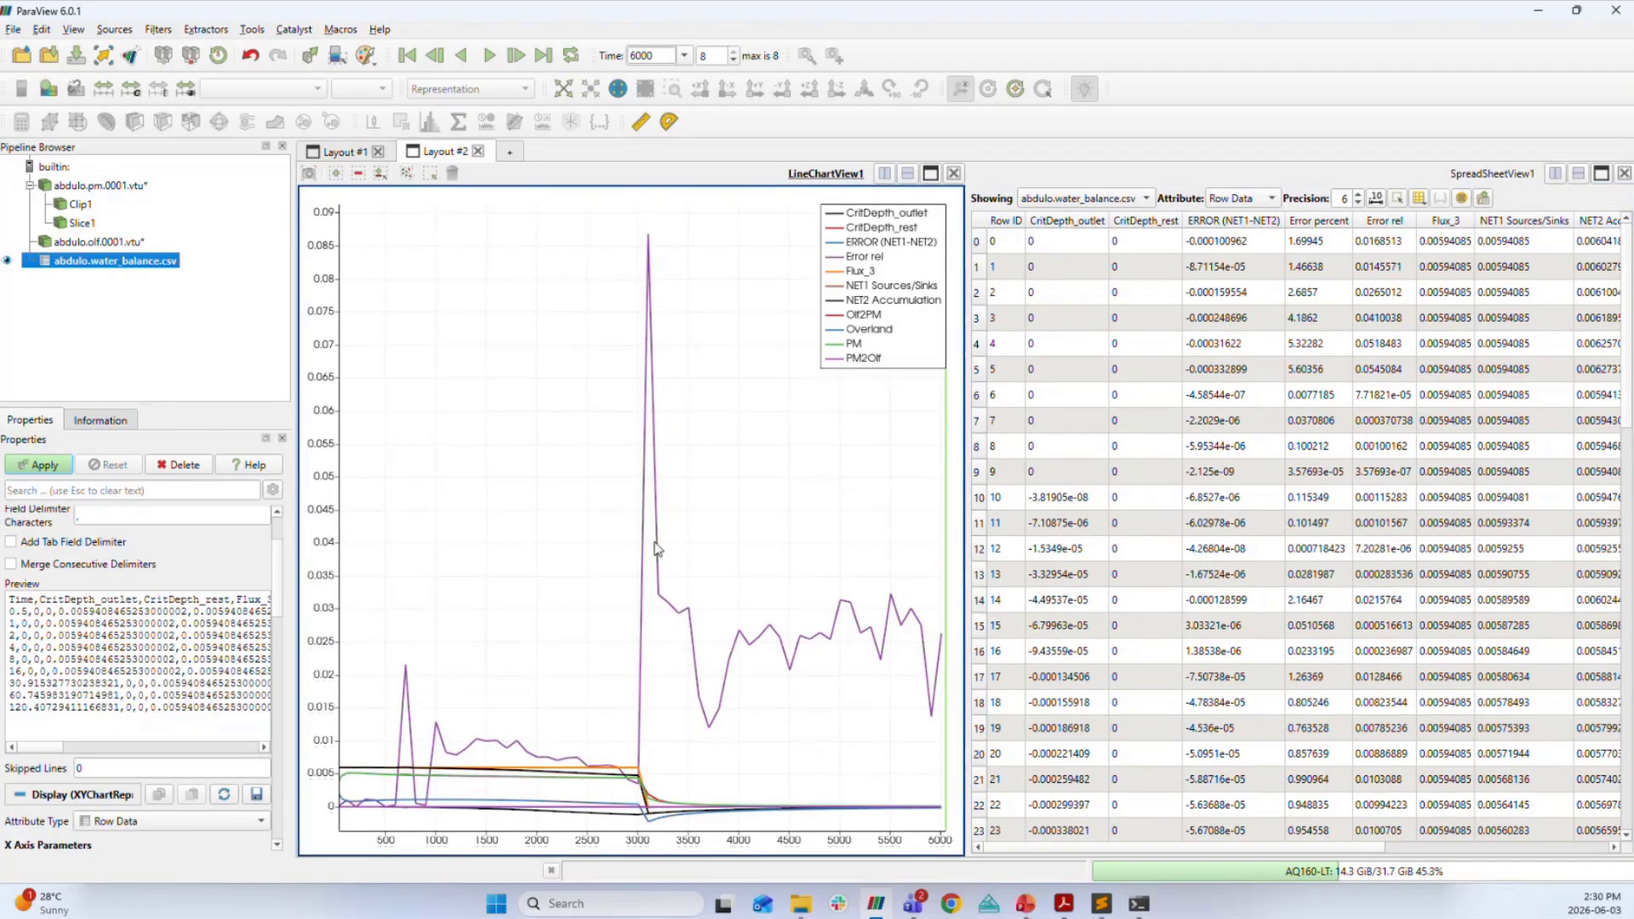
drag(682, 624, 669, 609)
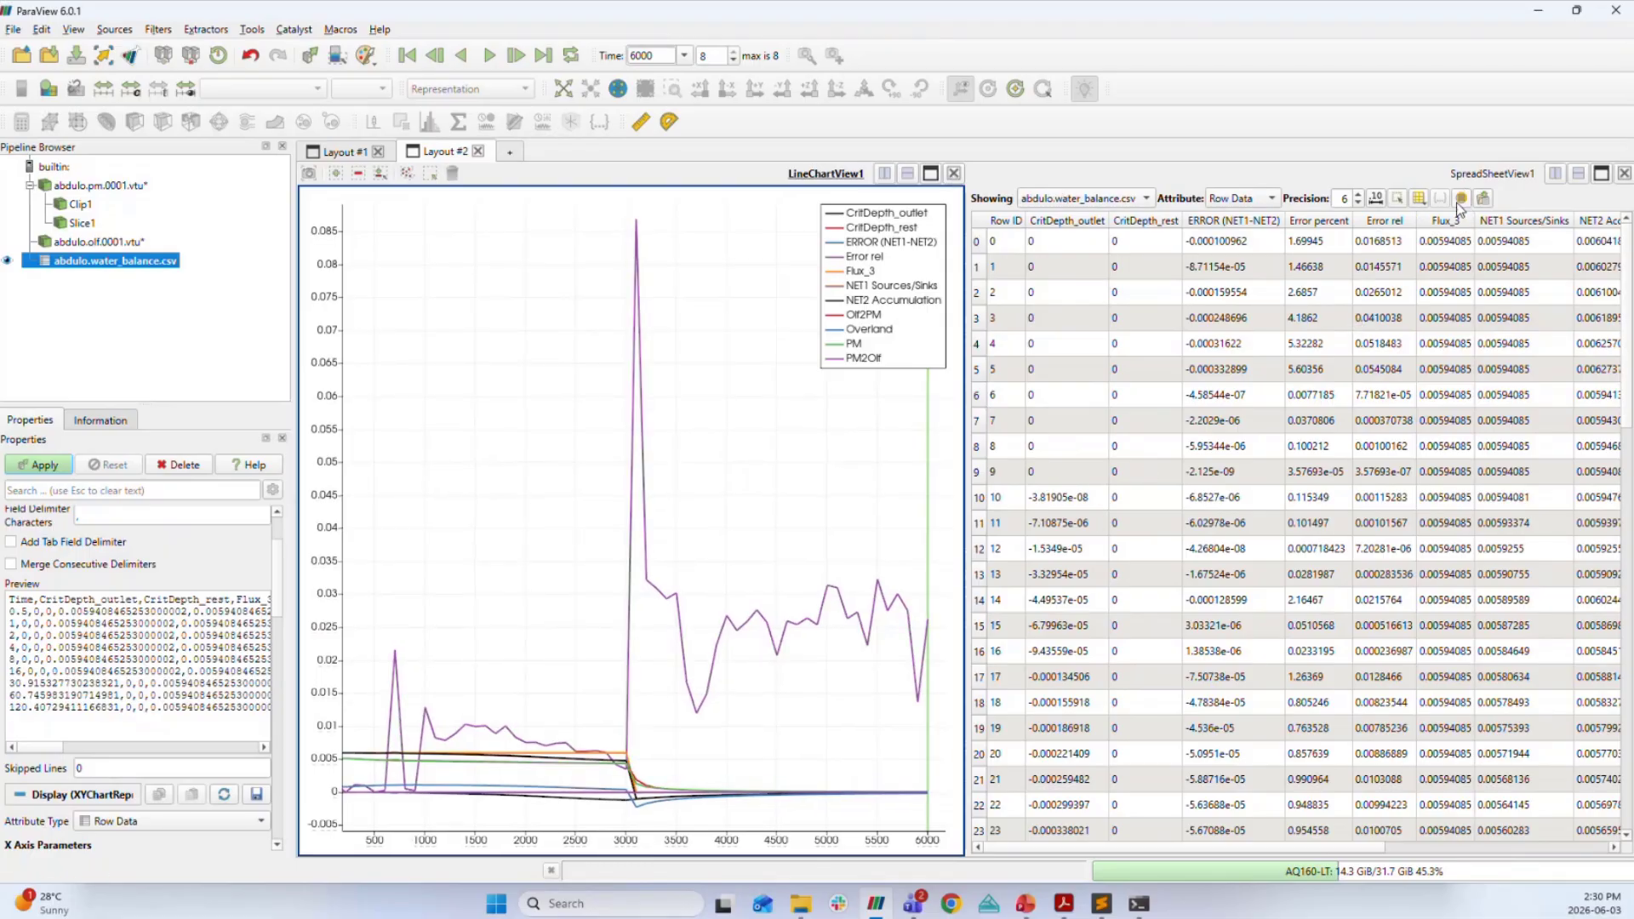
drag(650, 630, 632, 574)
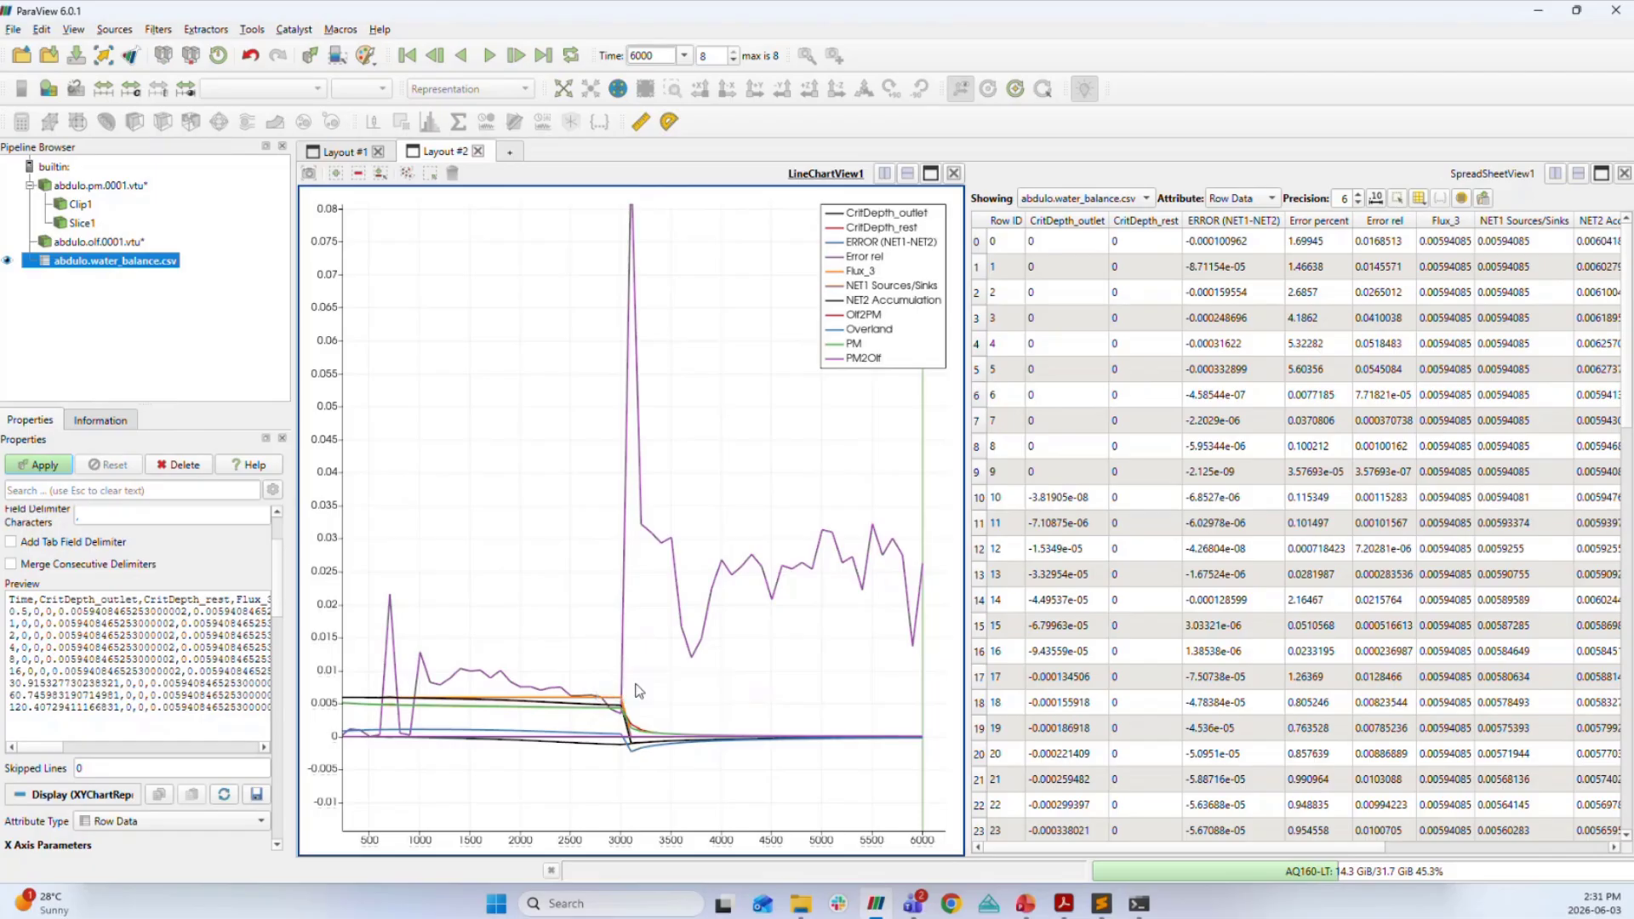
click(92, 187)
click(339, 156)
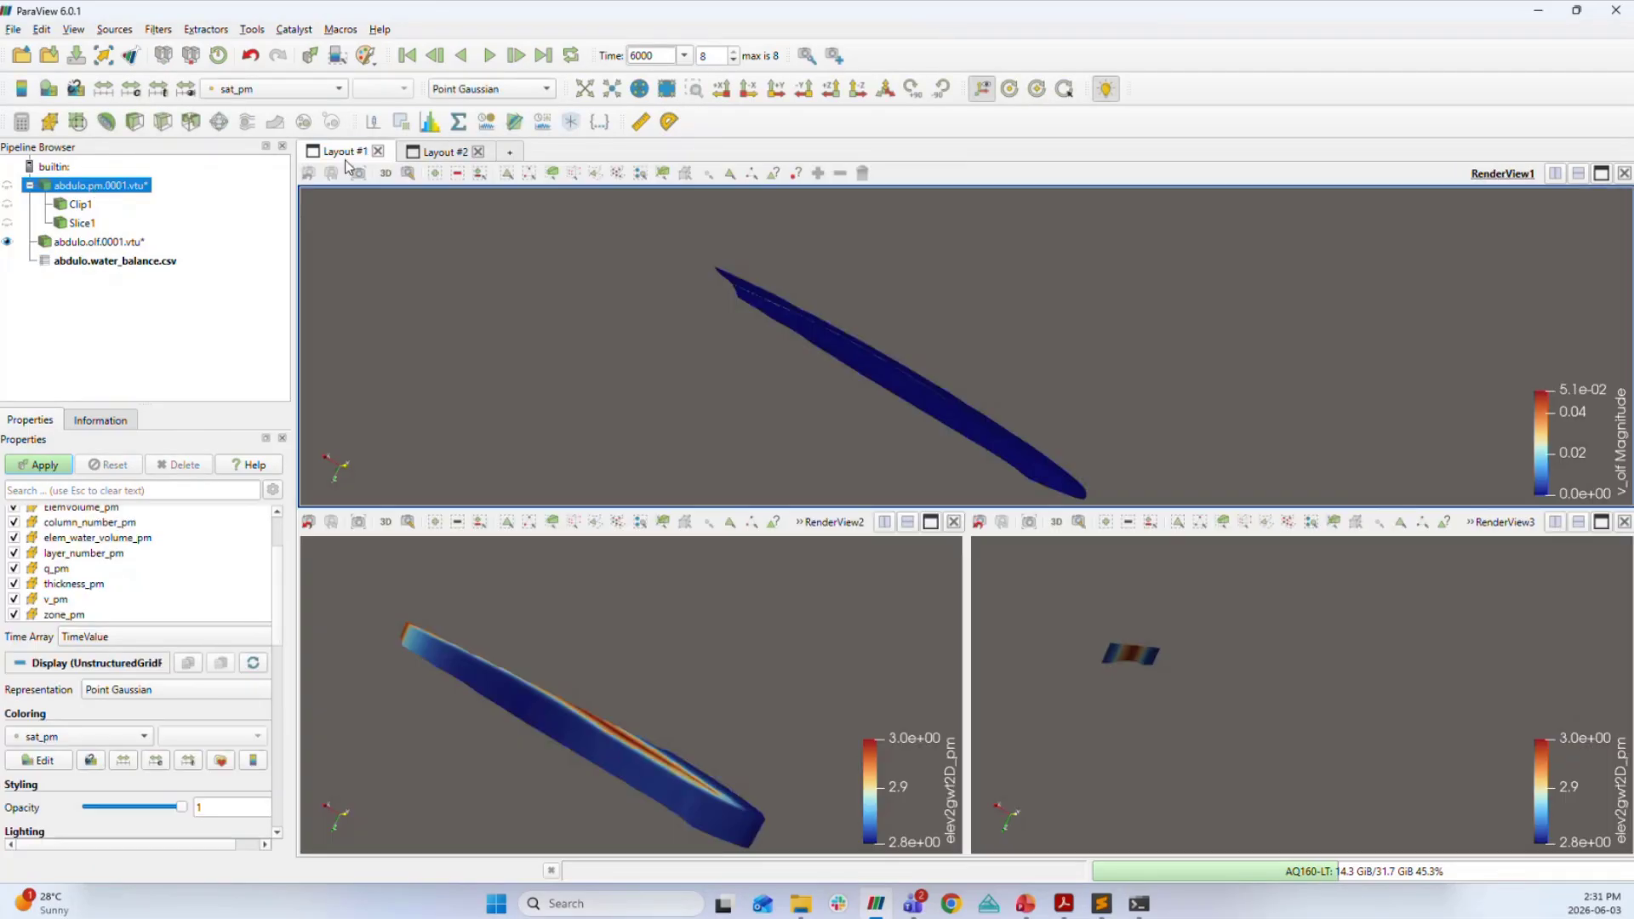
drag(779, 628, 779, 629)
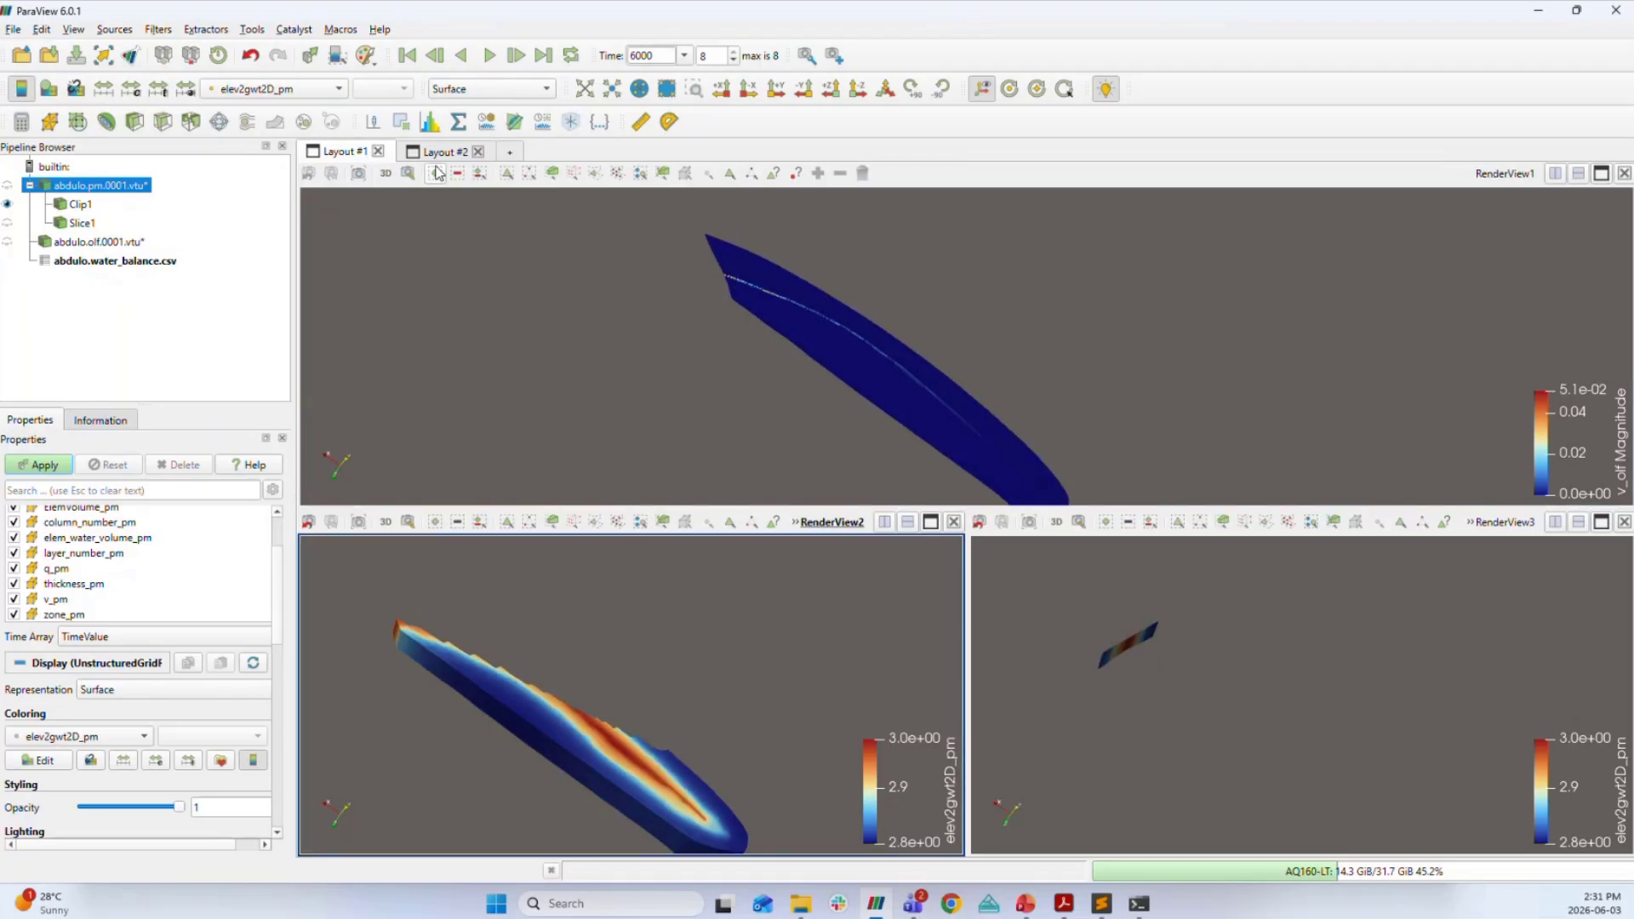
click(442, 153)
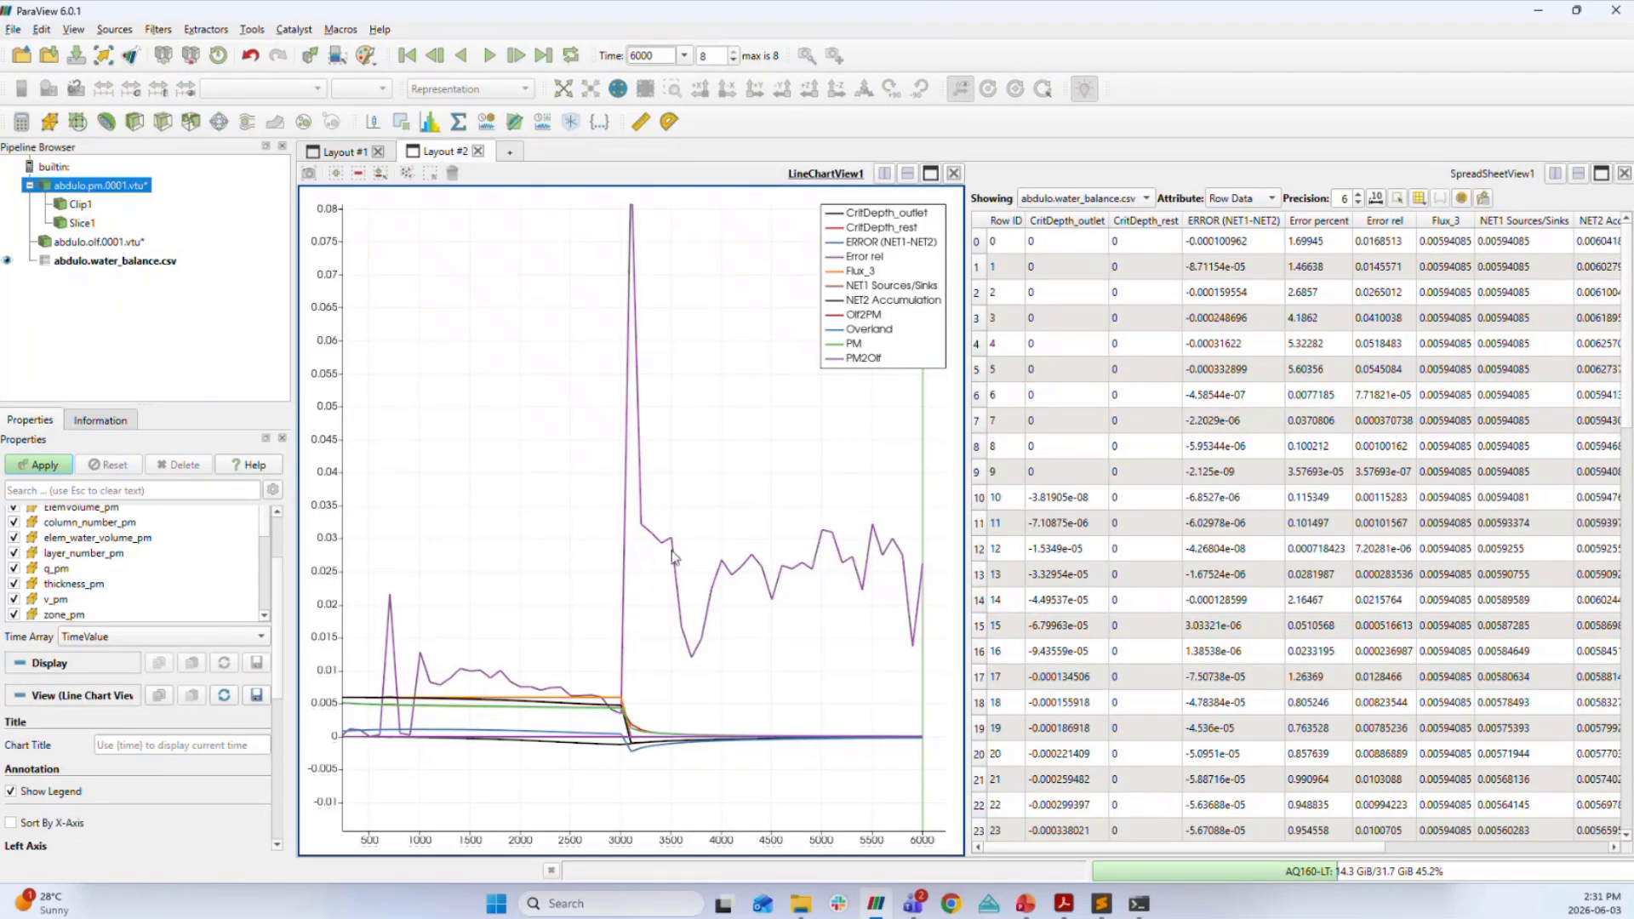
drag(1111, 849, 1007, 857)
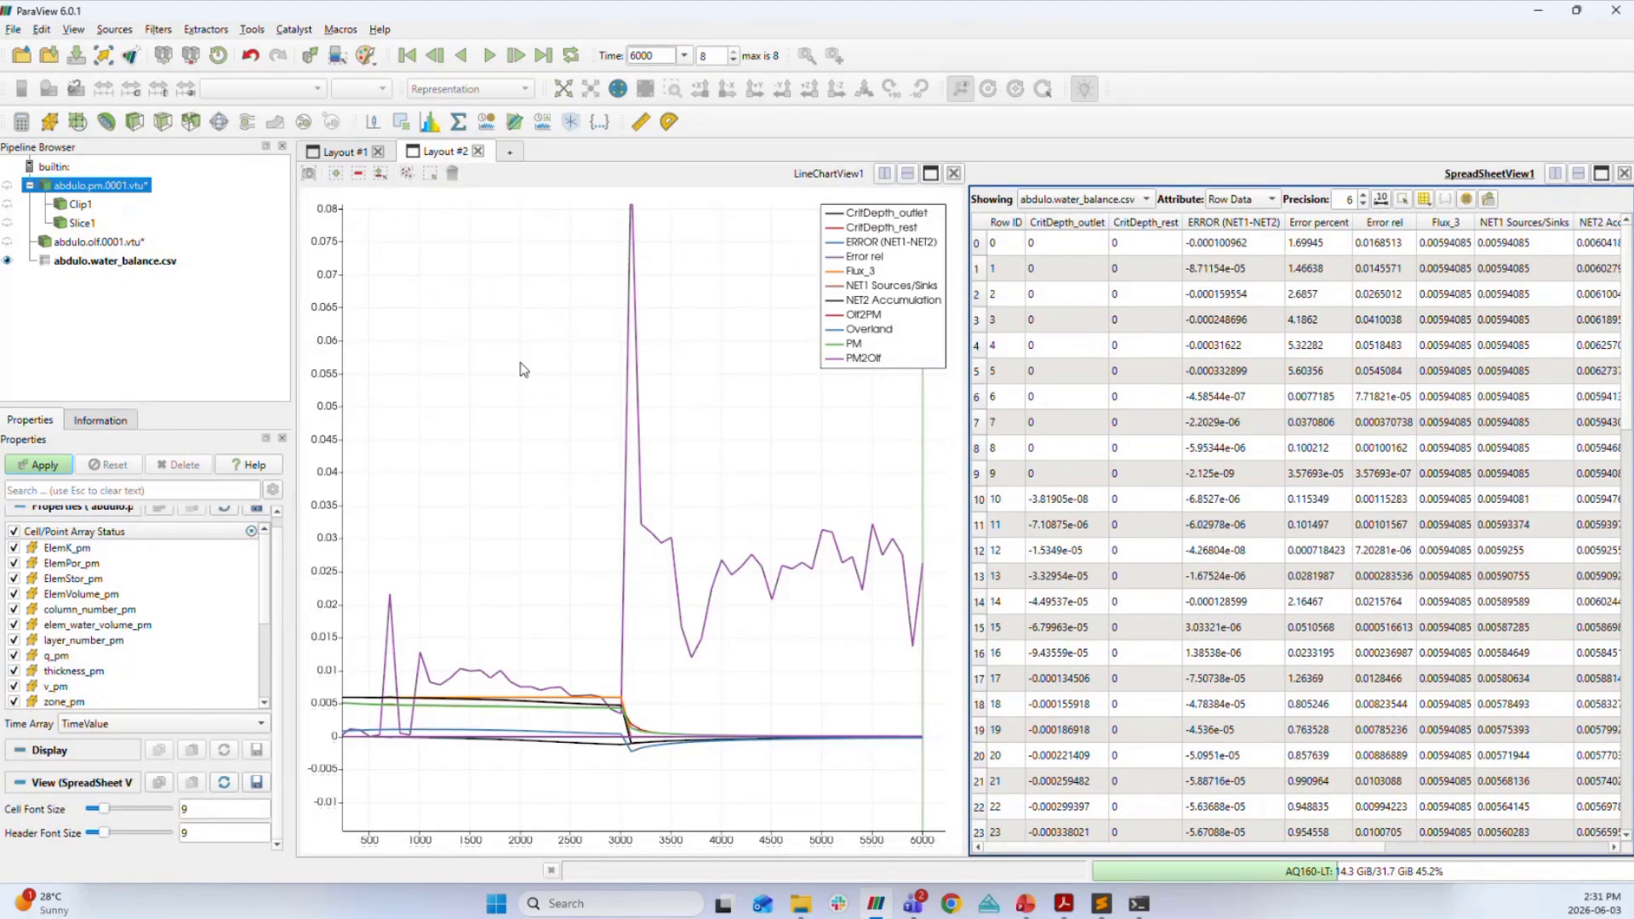
Minimize ParaView, move the Command Prompt window left, then advance the slideshow one slide.
click(1537, 14)
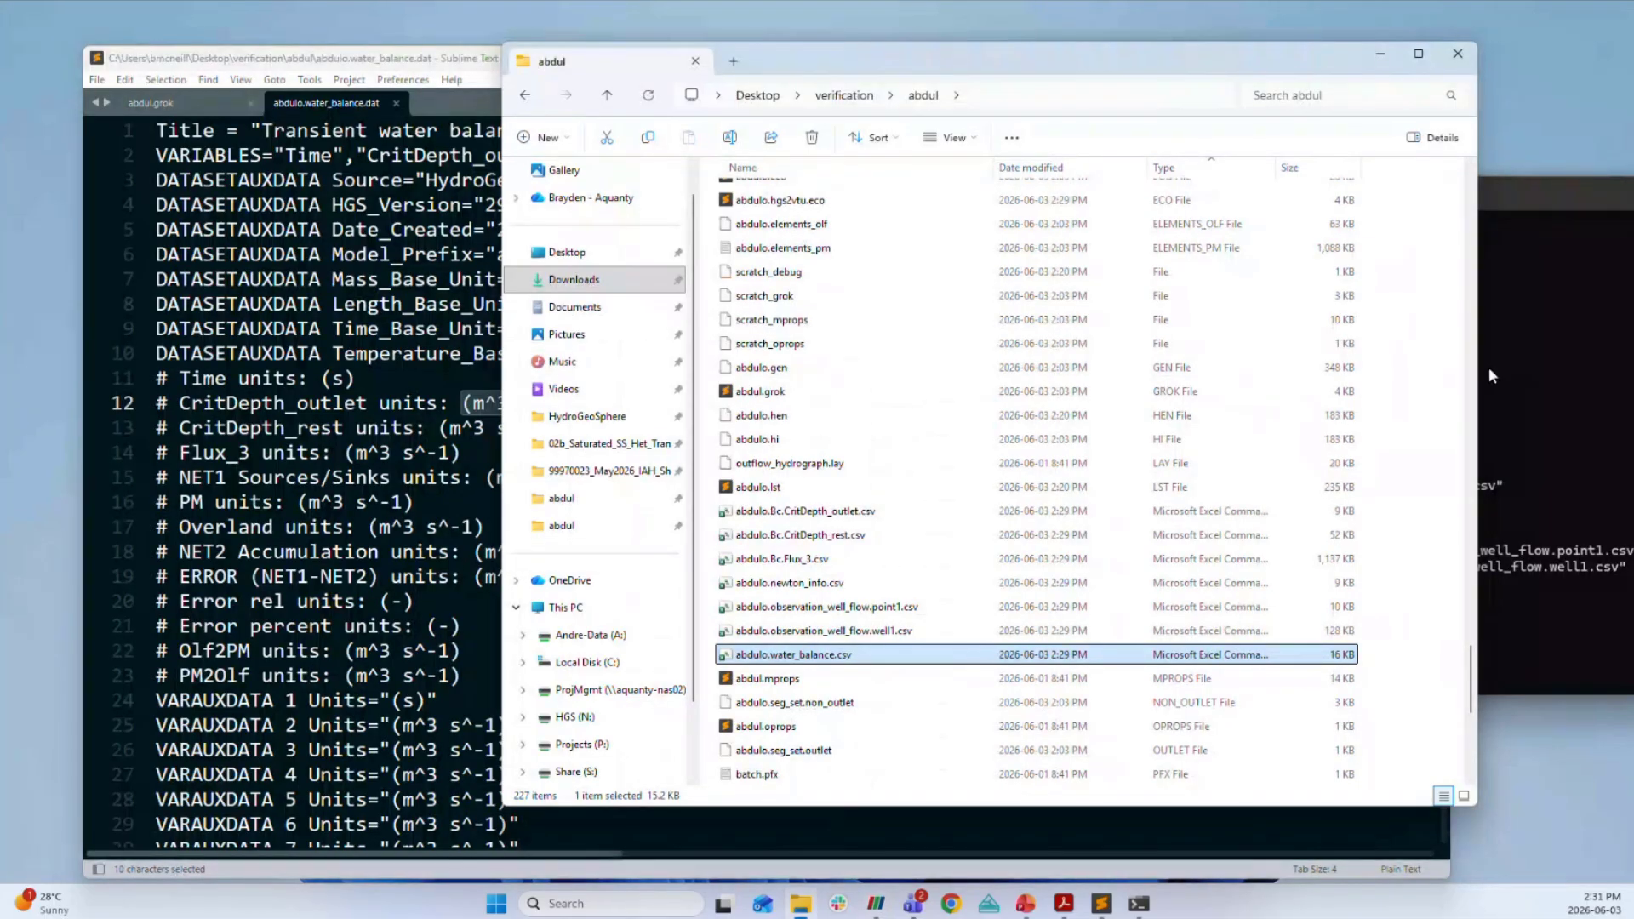
click(1541, 383)
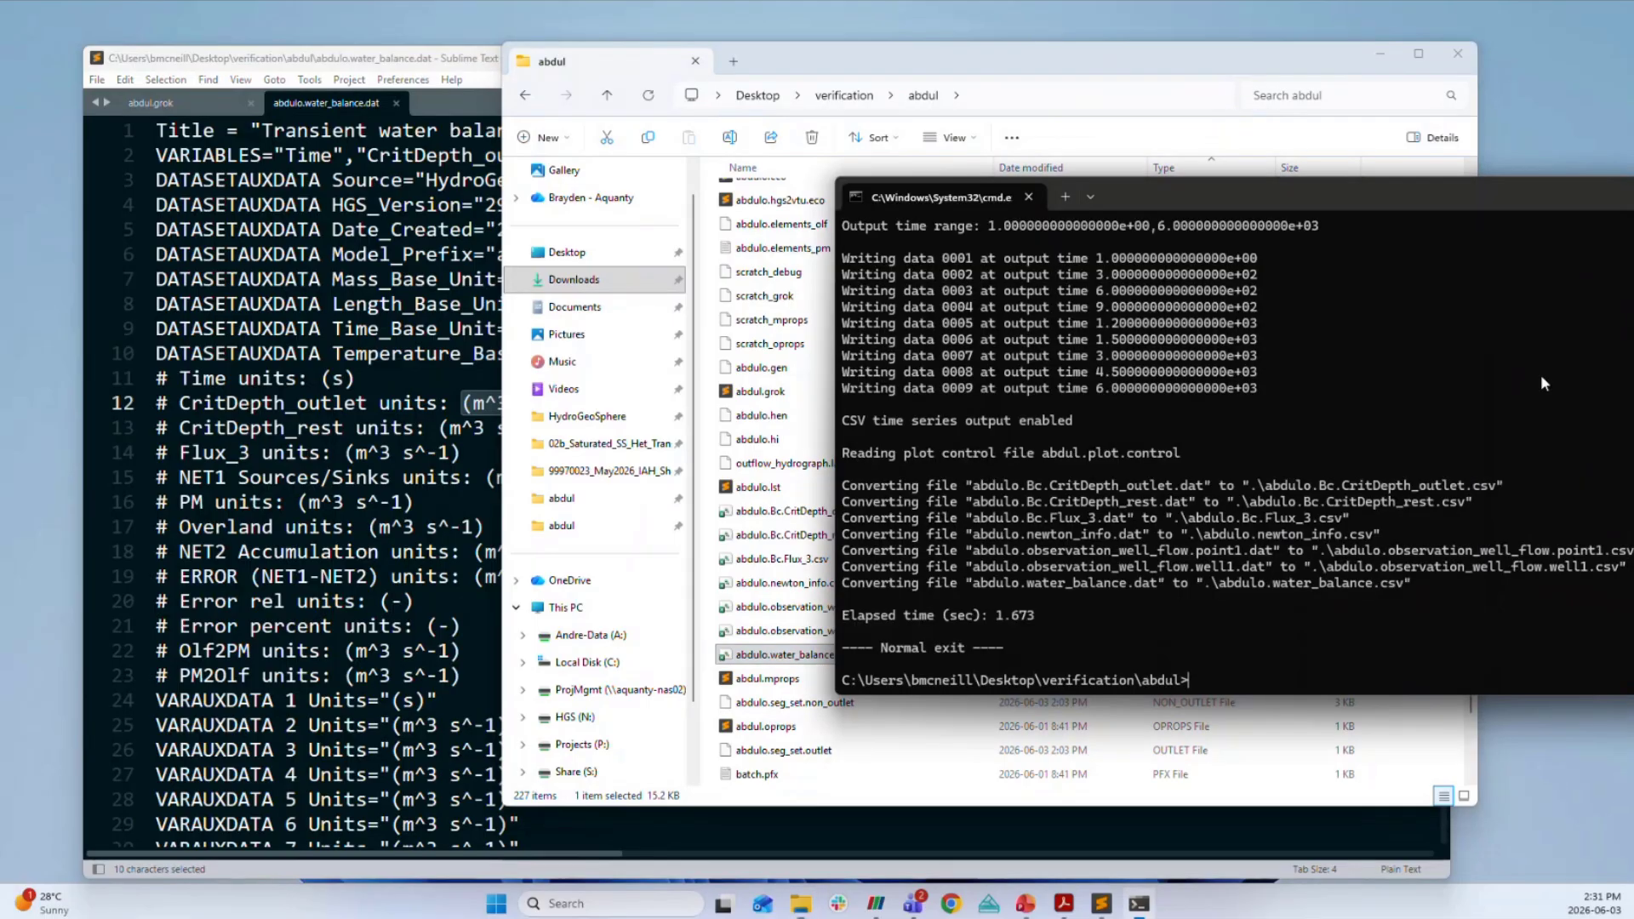
drag(1387, 185, 1079, 181)
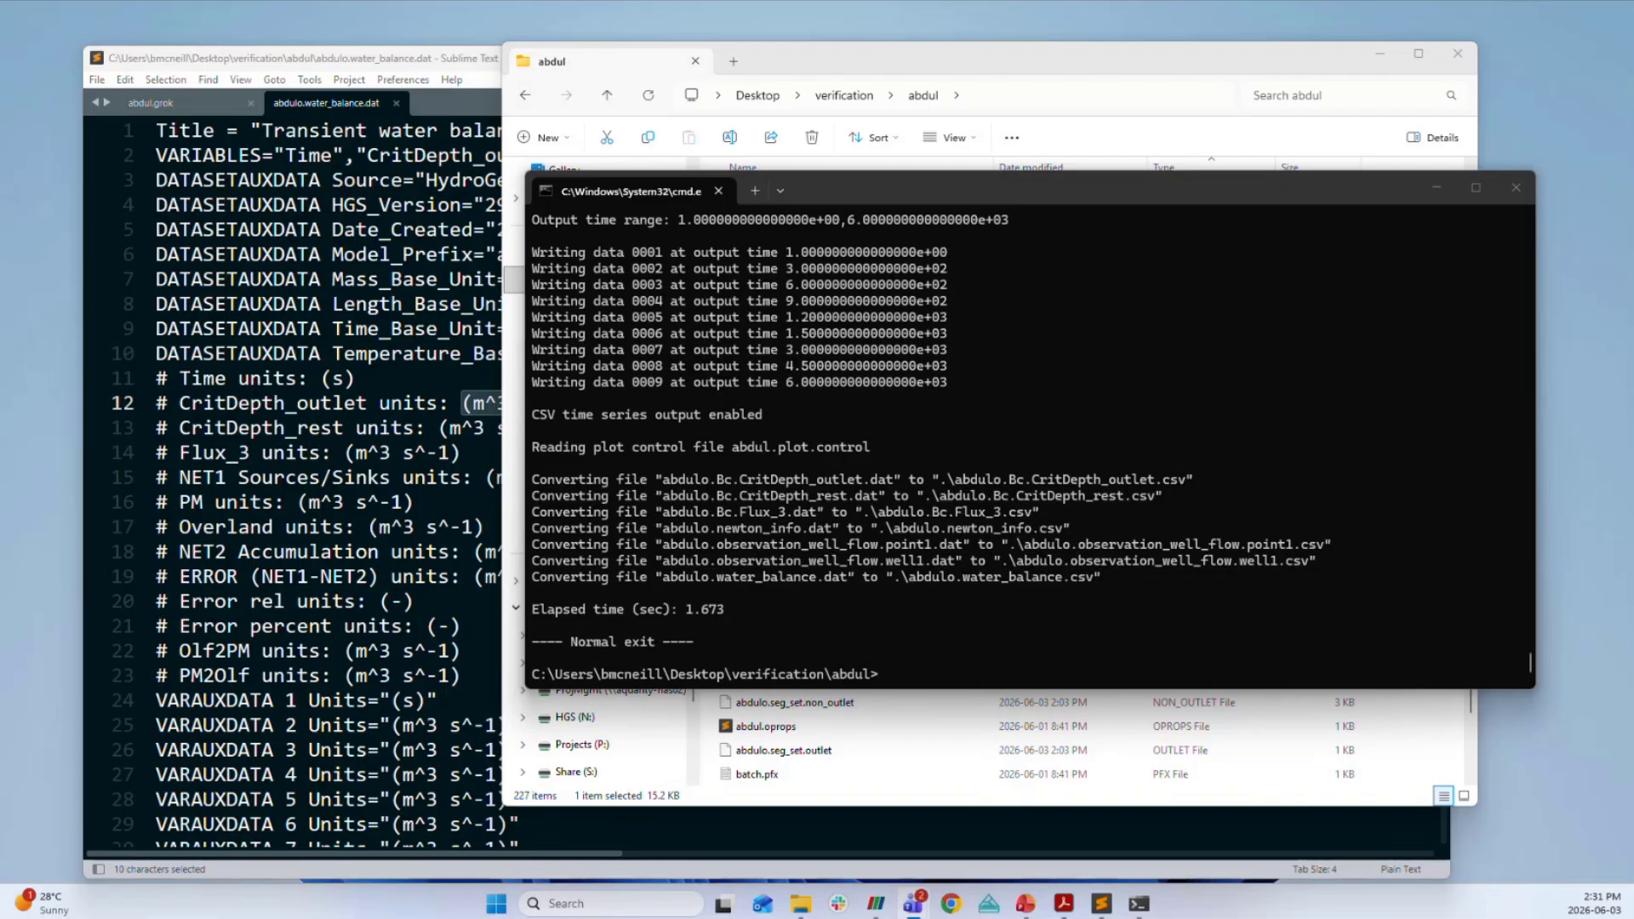
mouse_move(1025, 904)
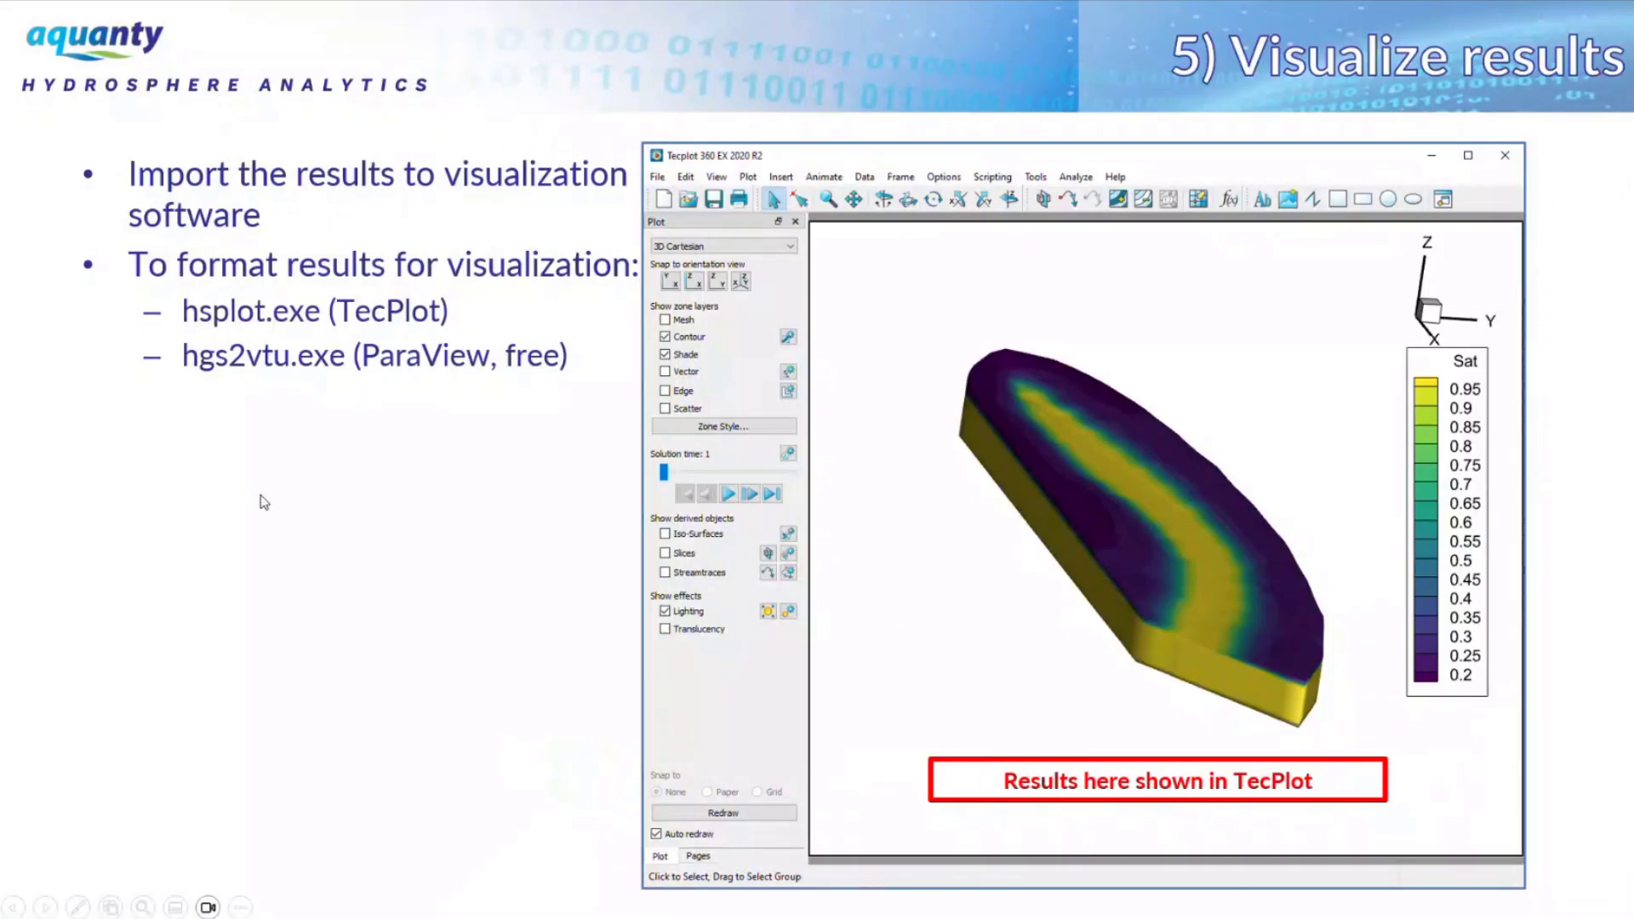
click(261, 496)
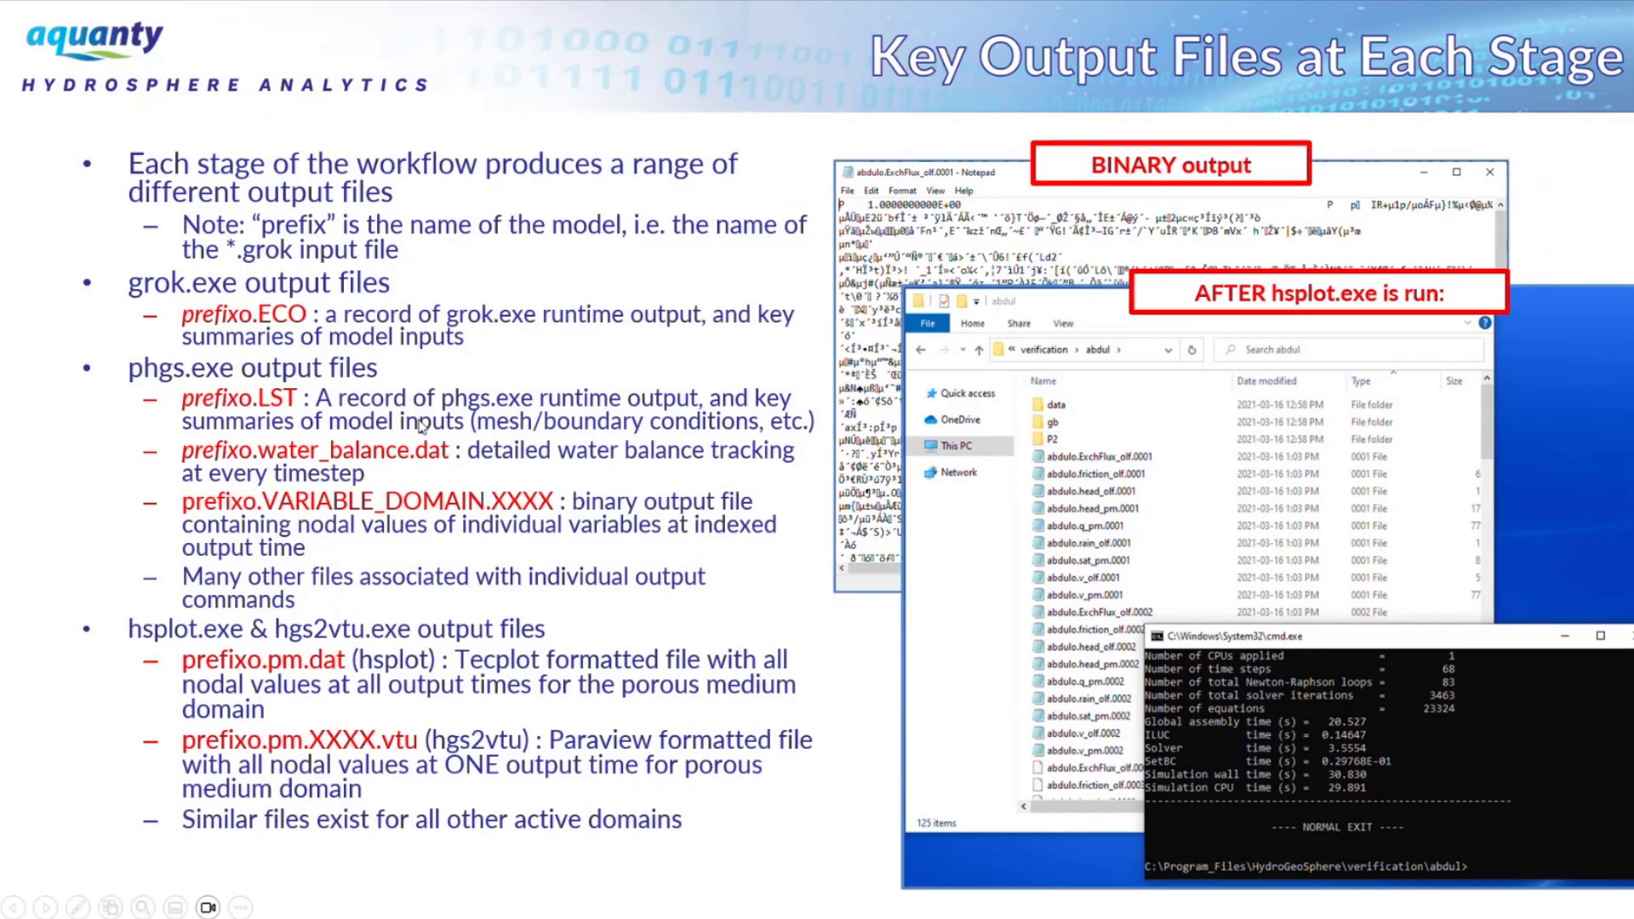
Advance the slideshow to the 'Working with Grok Files' section title slide.
click(446, 391)
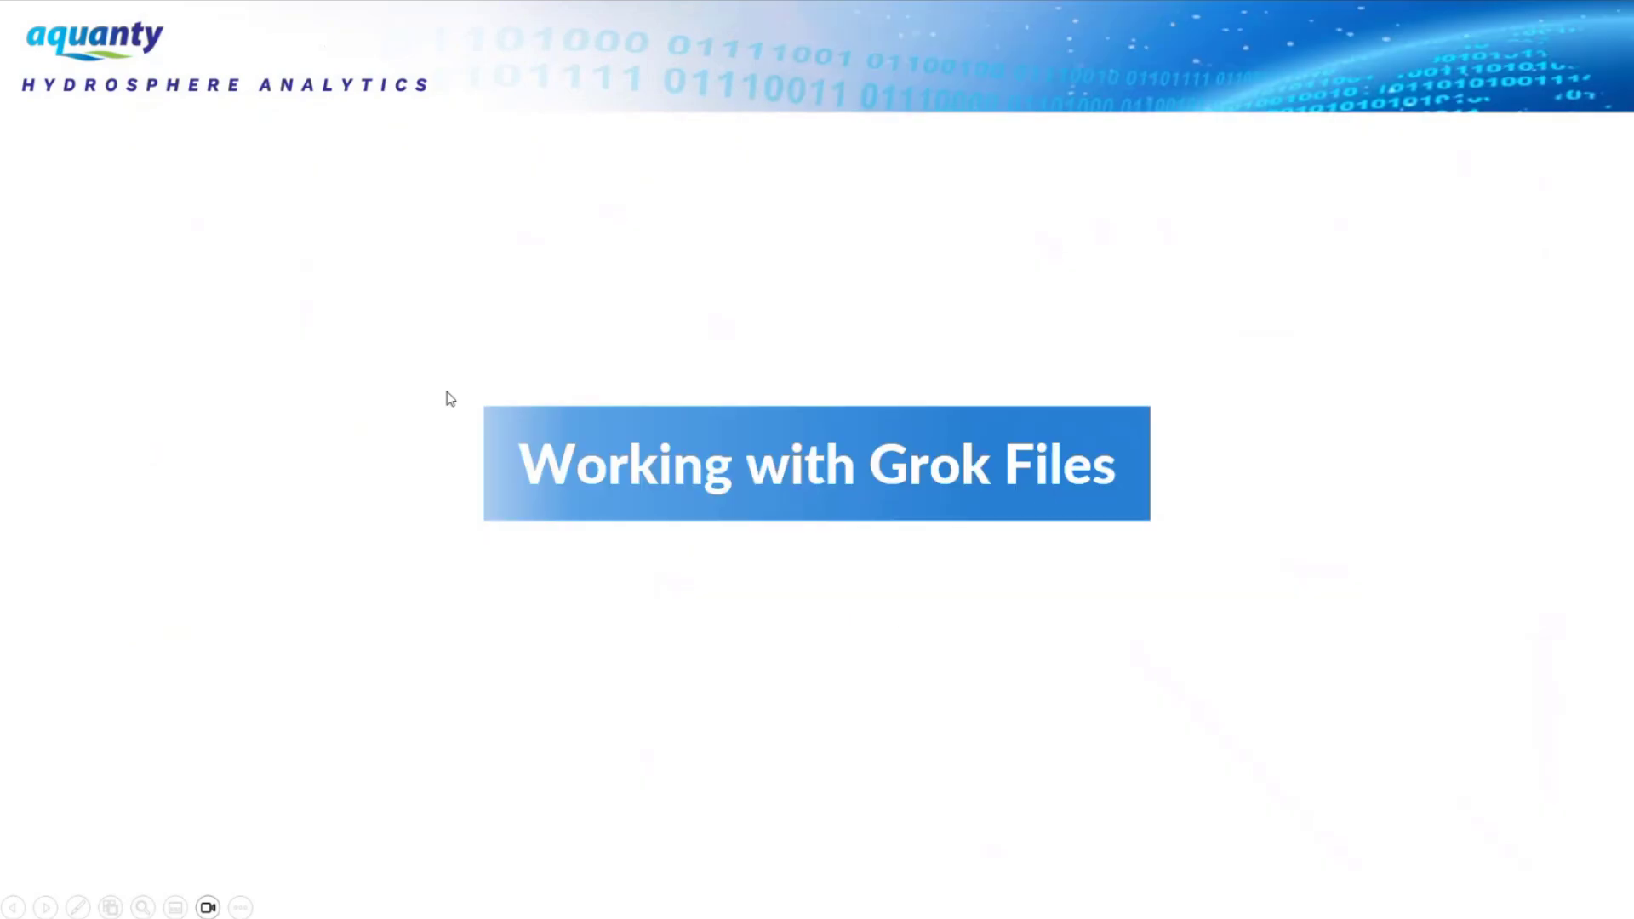
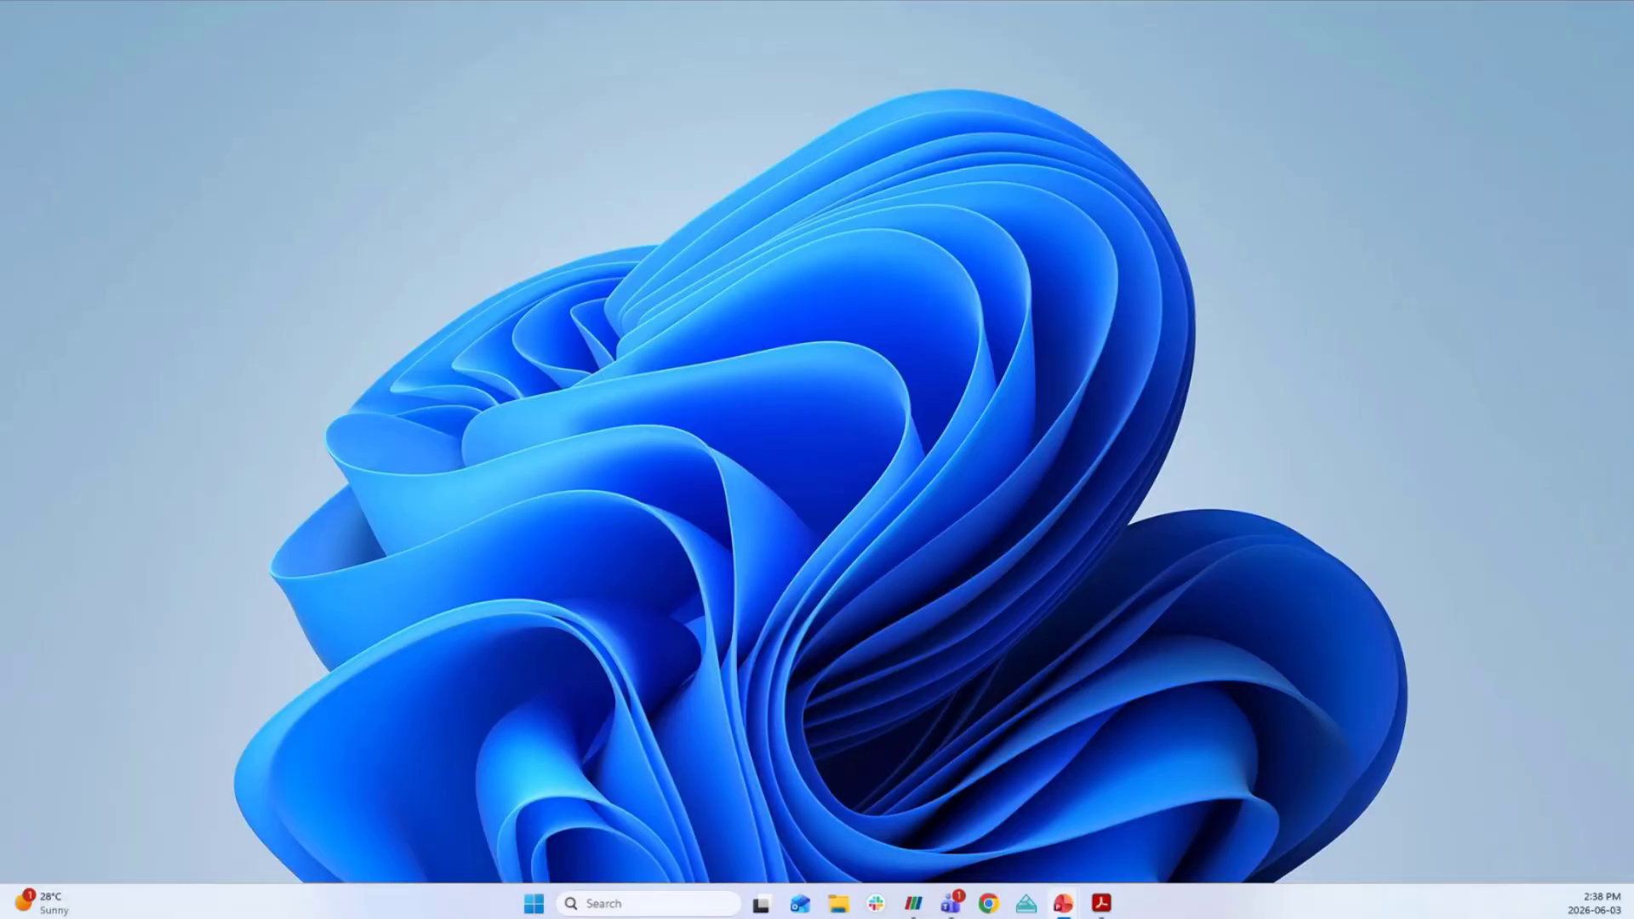
Put the HGS_Intro_Tutorial folder on the desktop, open it, and move its window to the upper left.
click(951, 903)
drag(1633, 146, 894, 181)
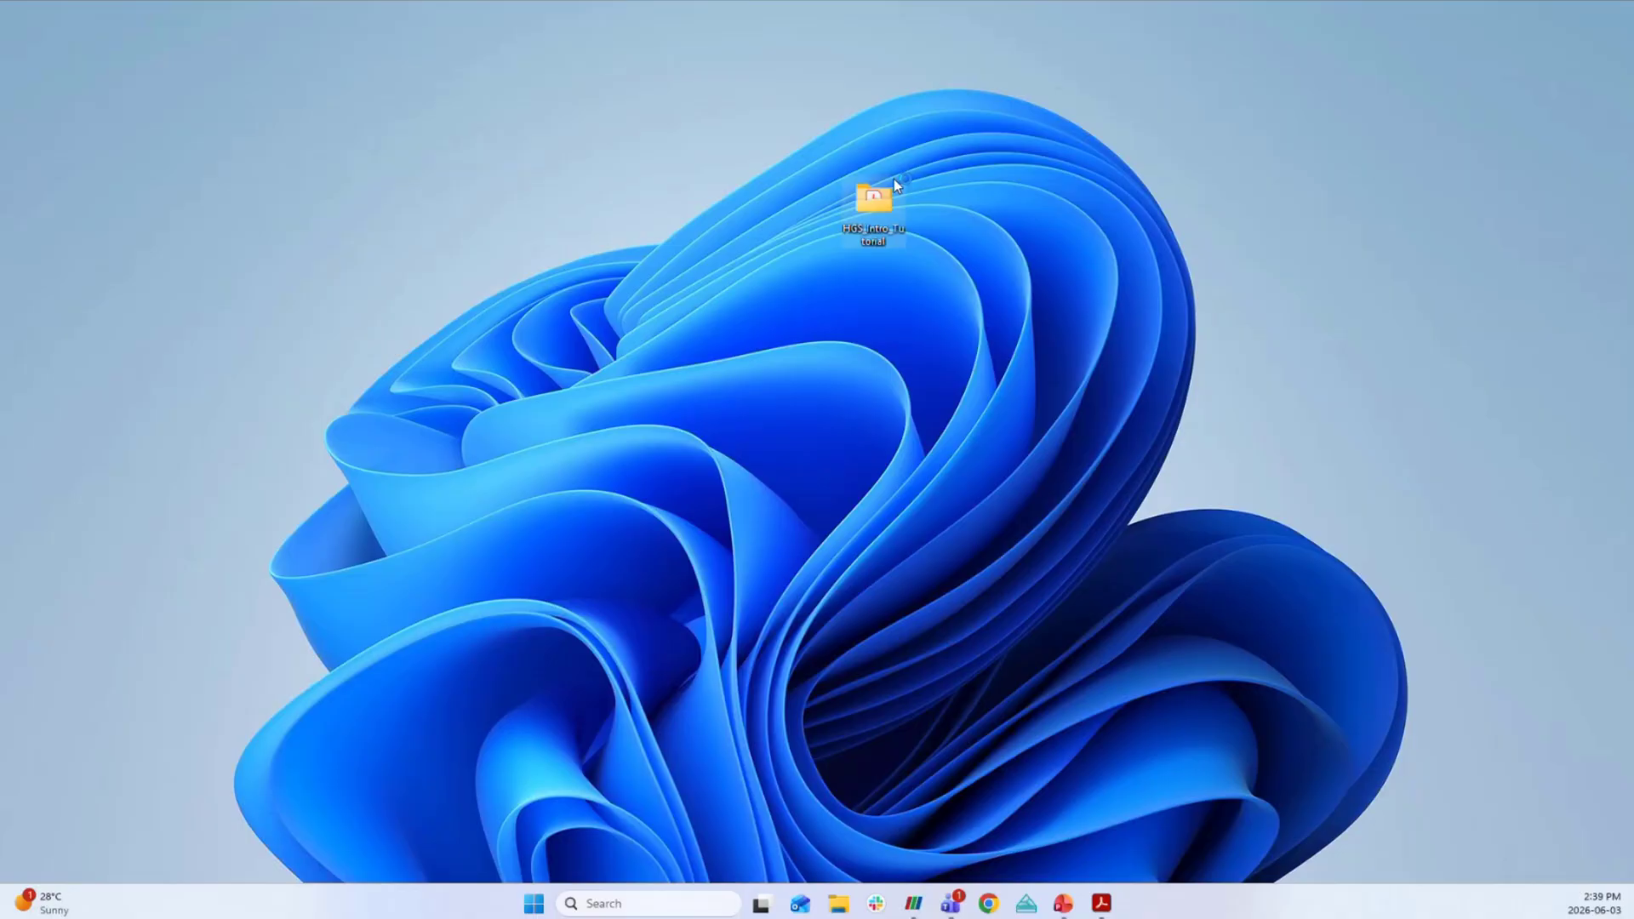
double_click(876, 219)
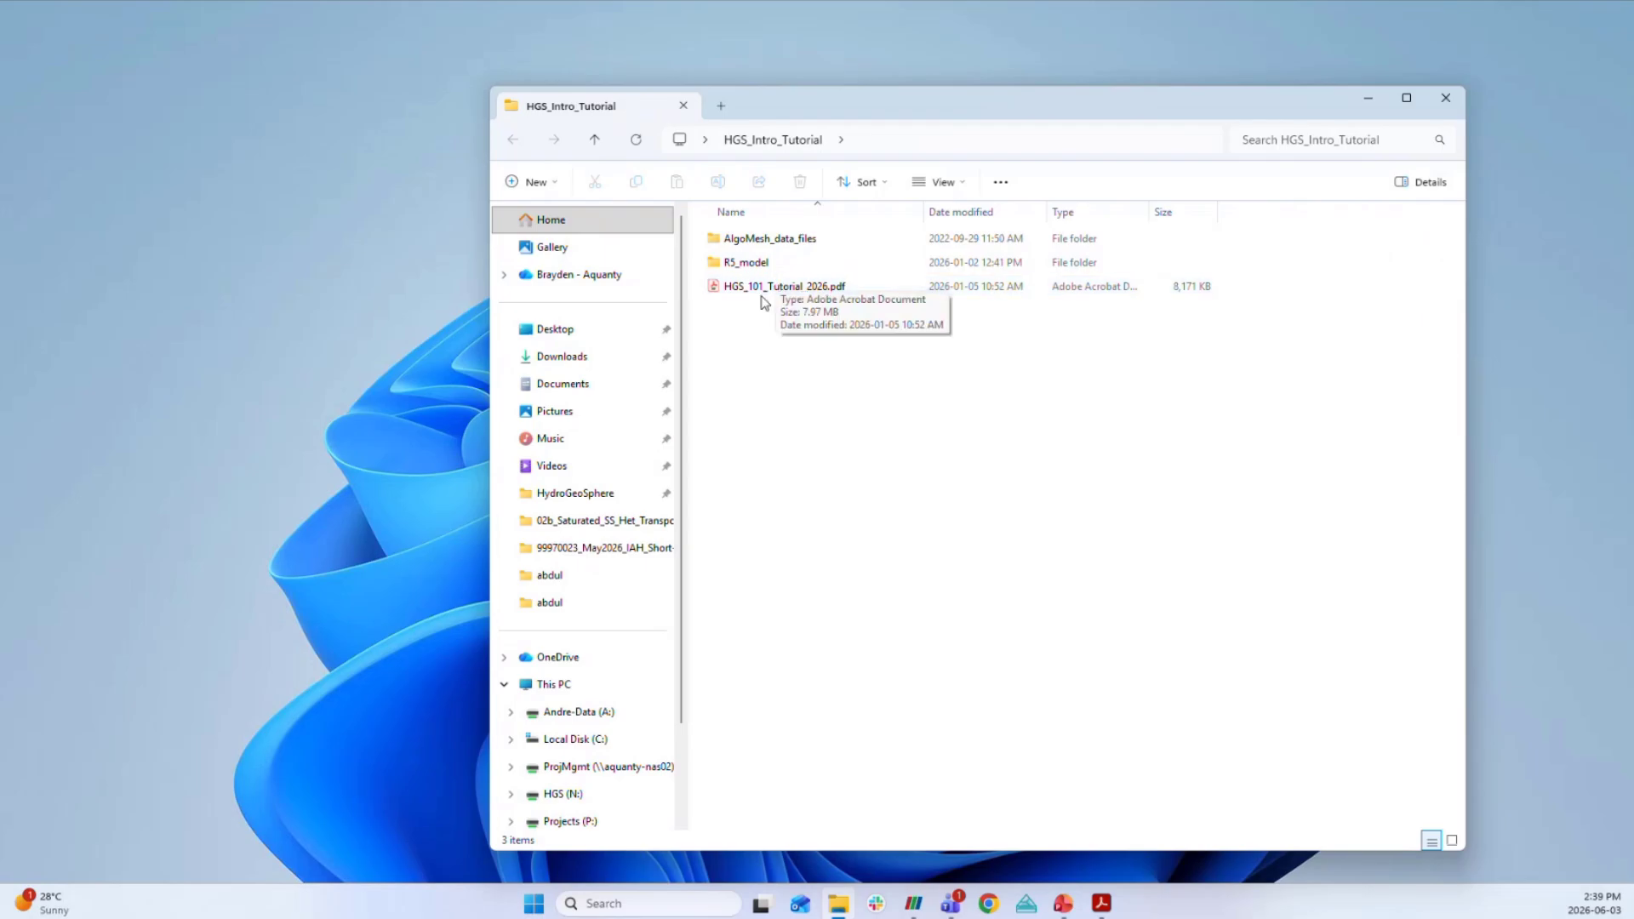
drag(796, 109, 658, 162)
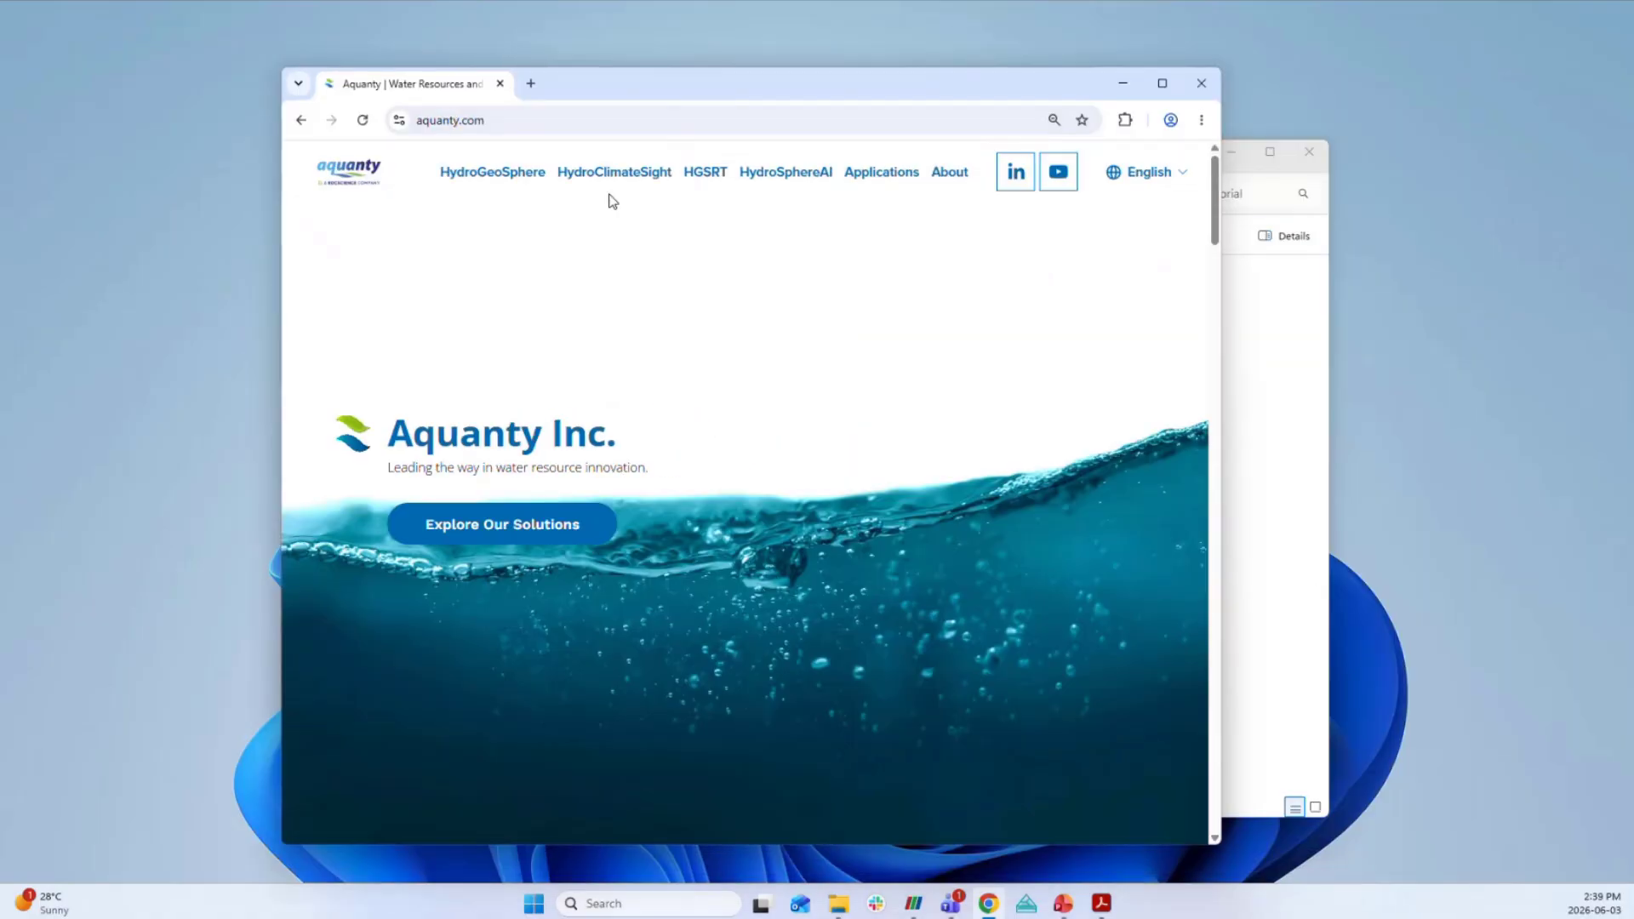
Open Aquanty's HydroGeoSphere Guide for New Users page, maximize the browser and scroll through it.
mouse_move(476, 175)
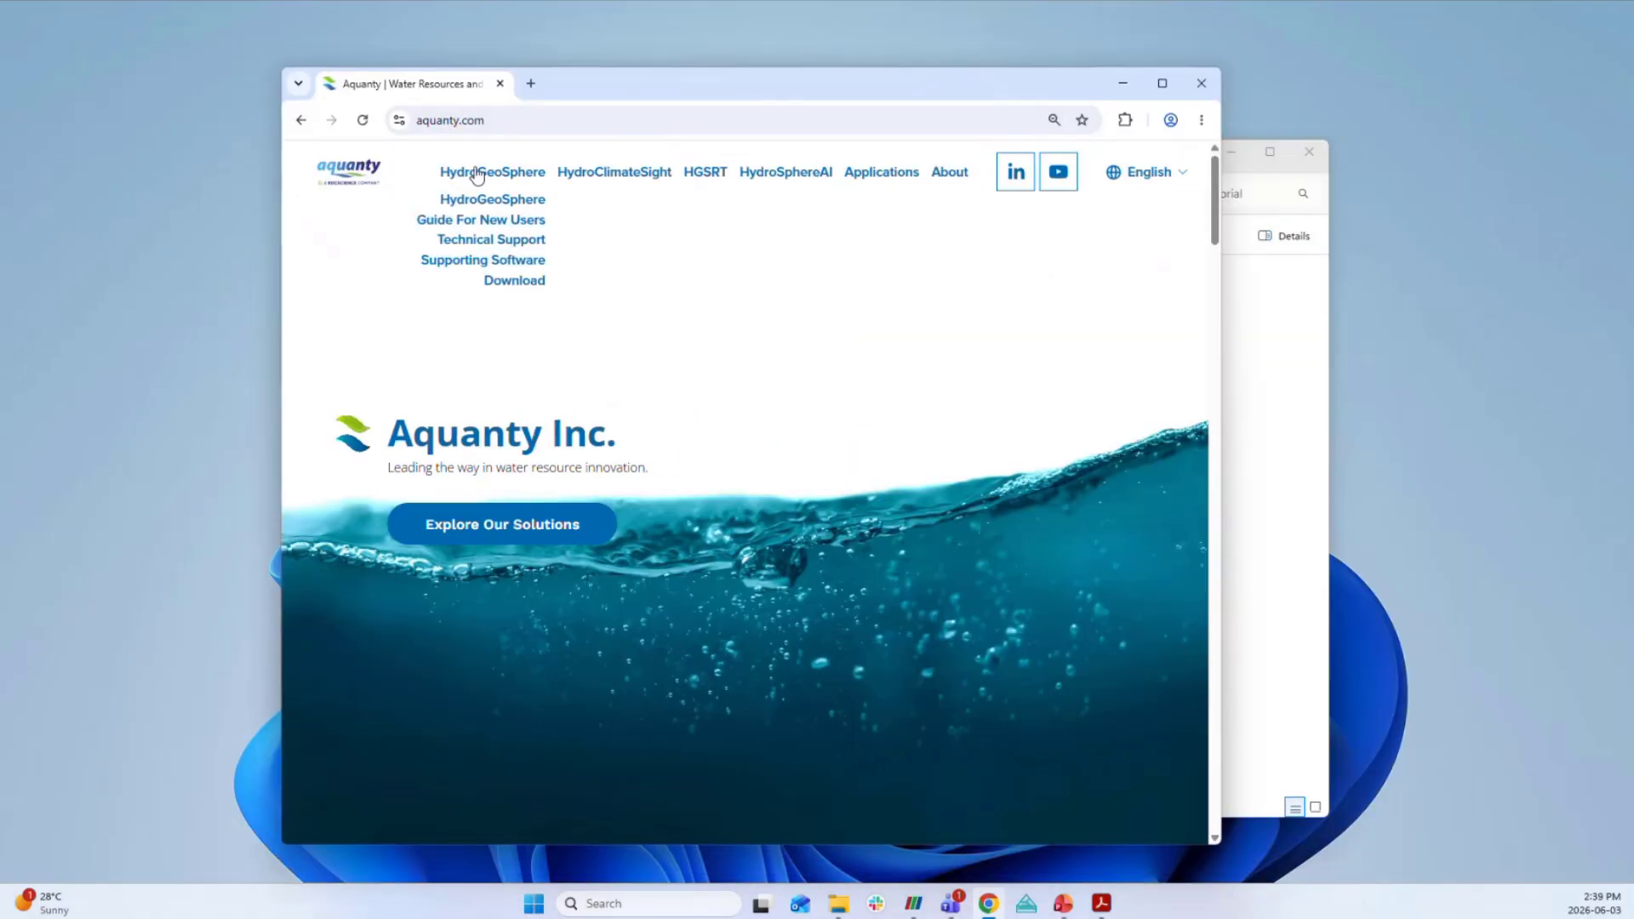
click(493, 219)
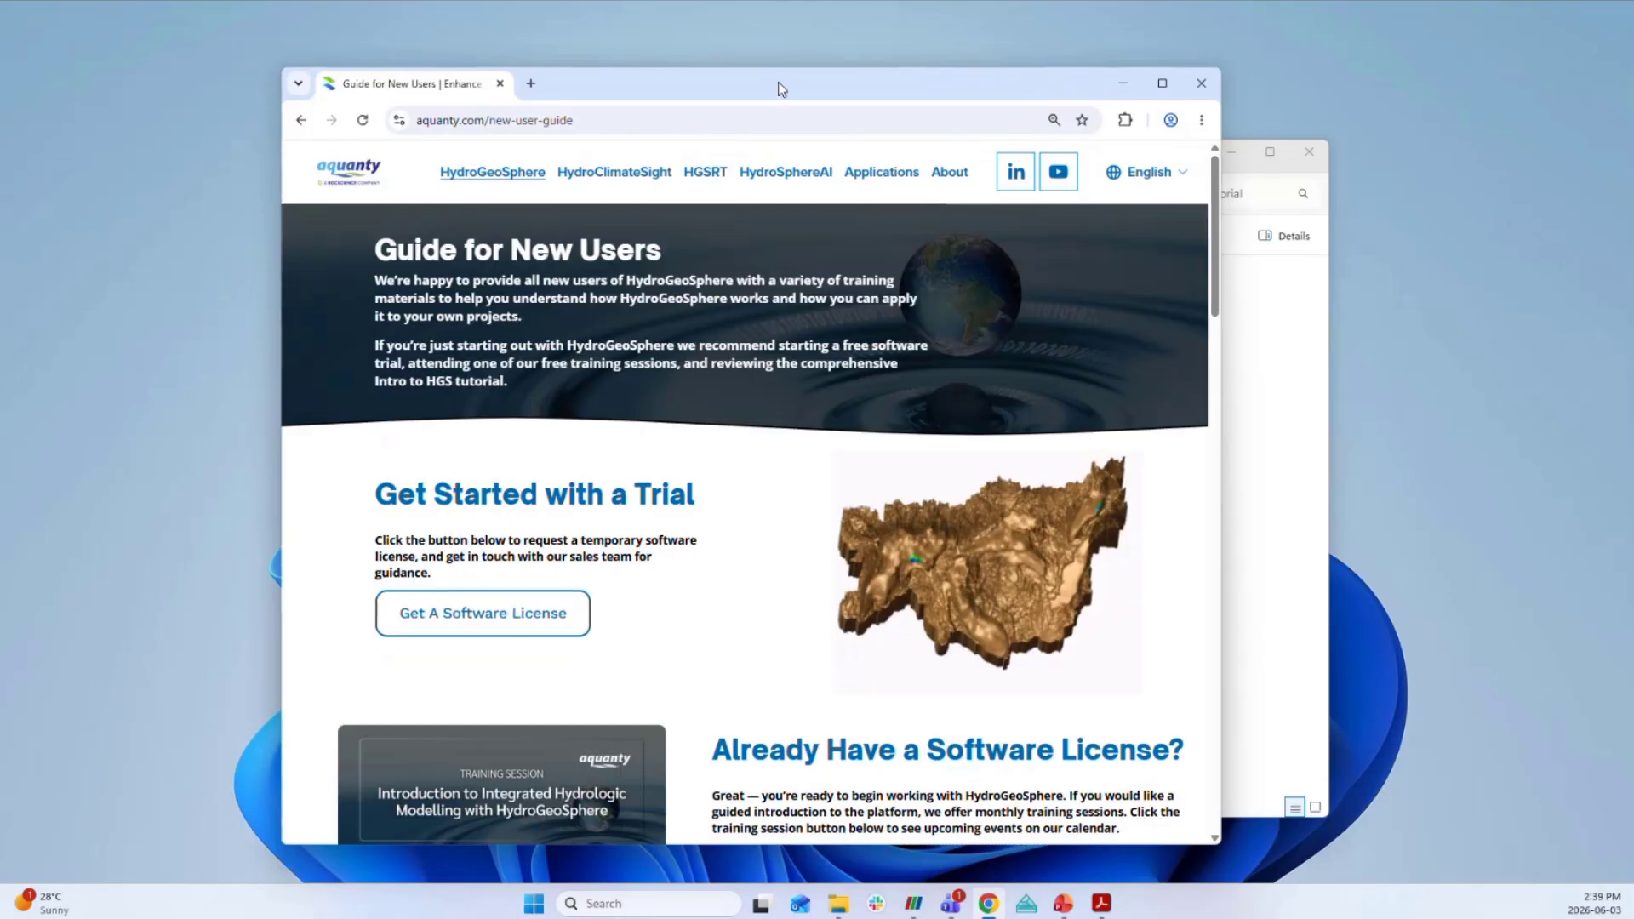
double_click(778, 82)
scroll(804, 528, down, 2)
scroll(807, 536, down, 3)
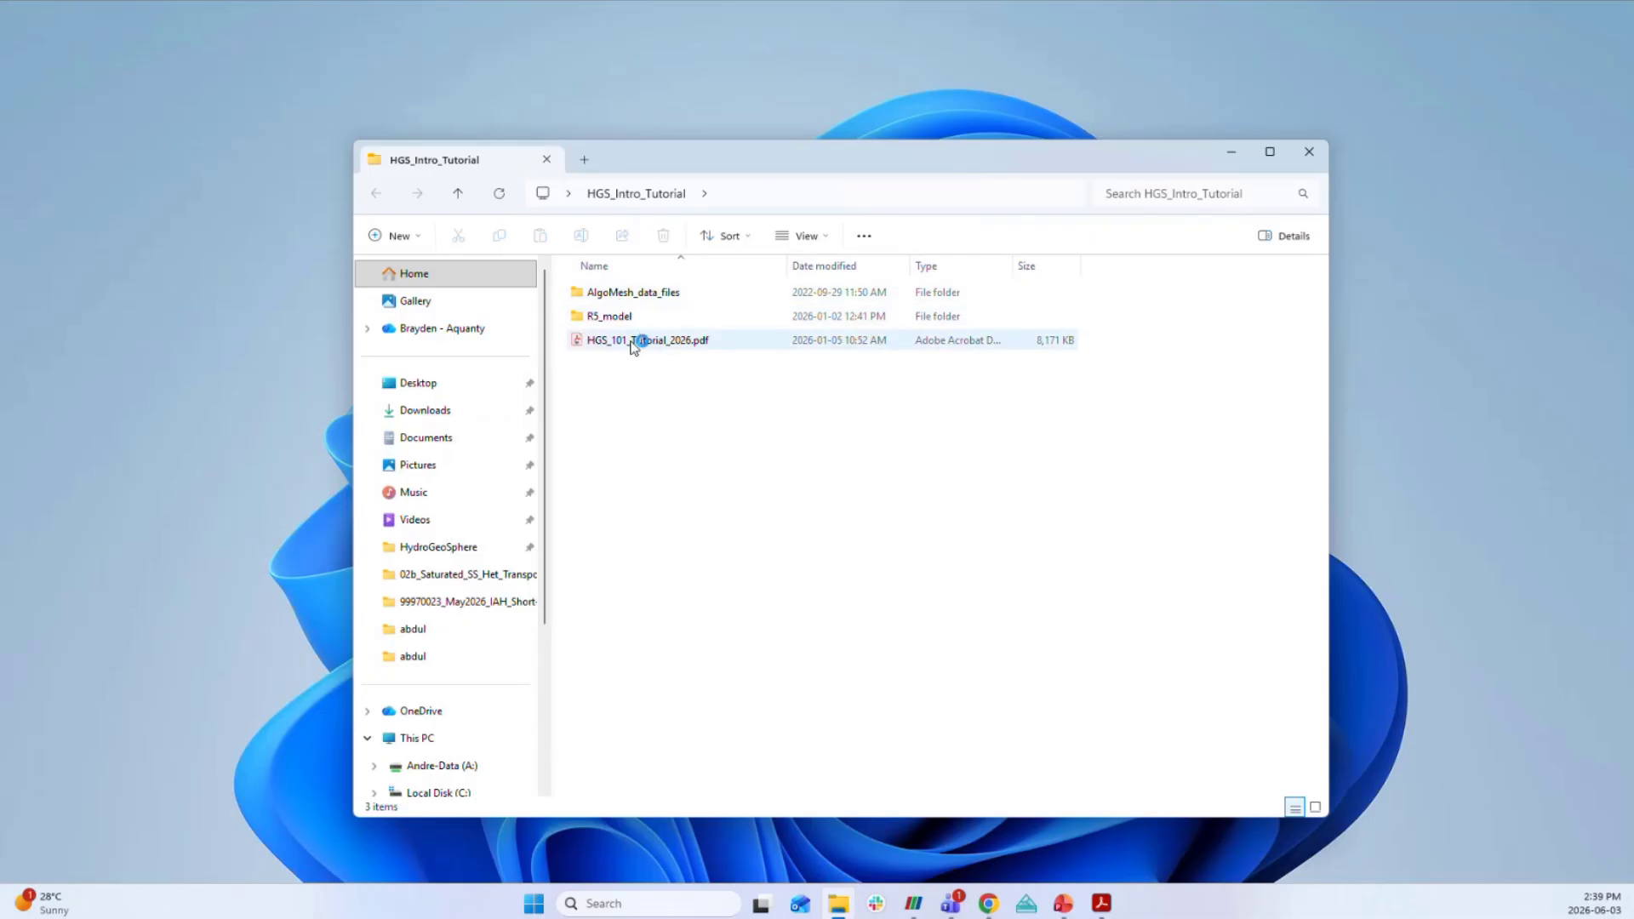
Open HGS_101_Tutorial_2026.pdf in Acrobat and show its Parts 1–6 bookmark outline.
double_click(634, 344)
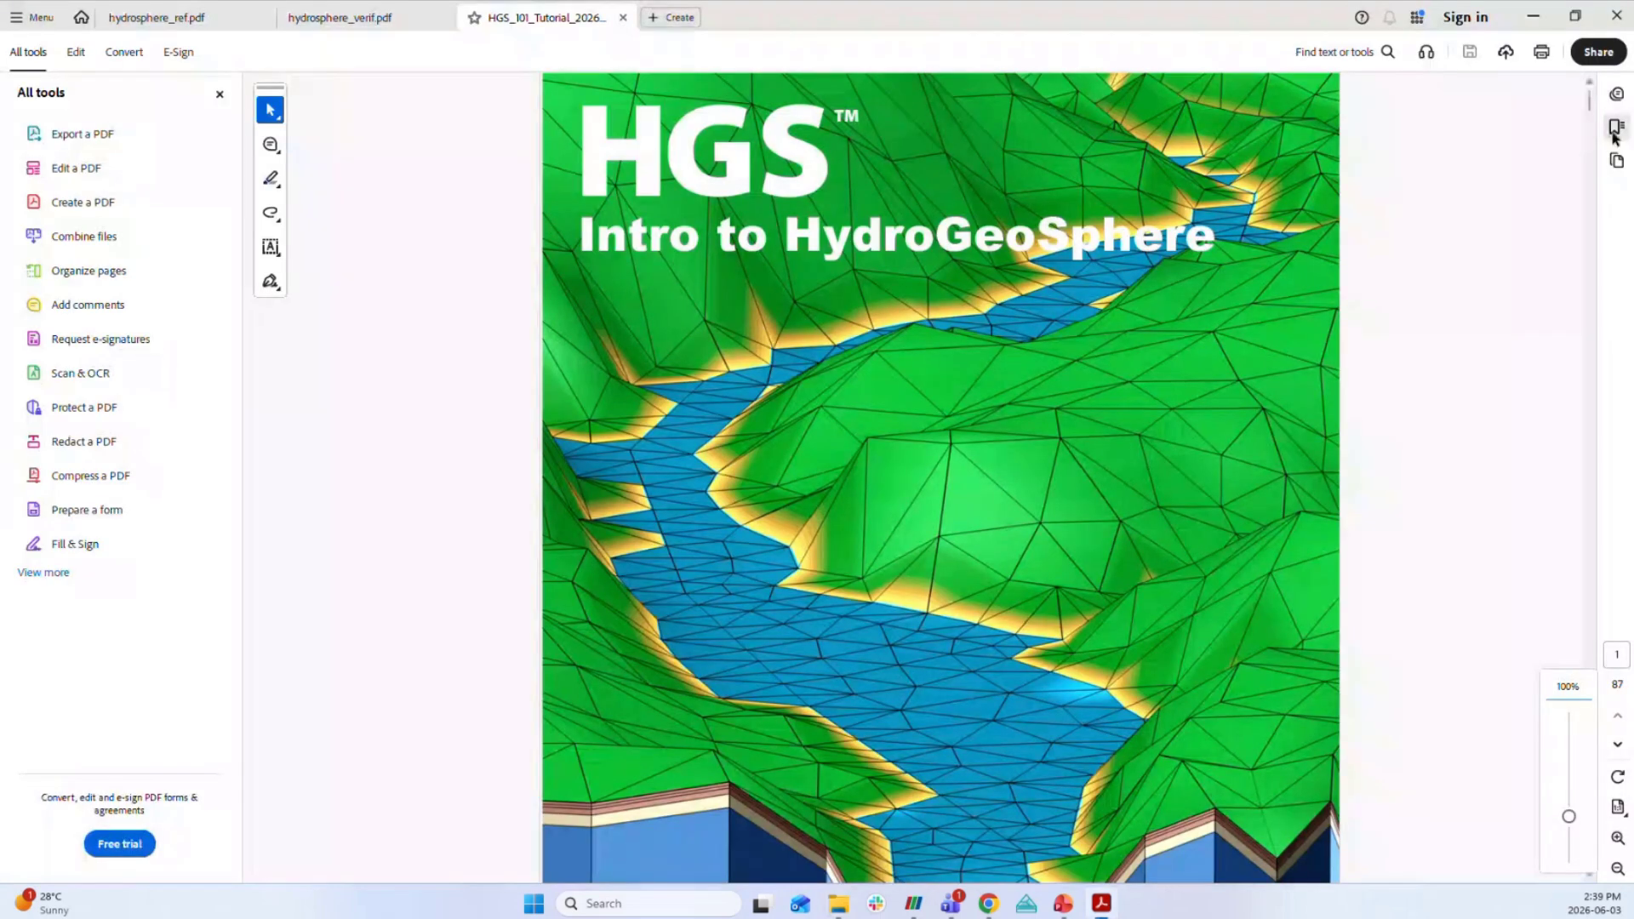
click(1618, 129)
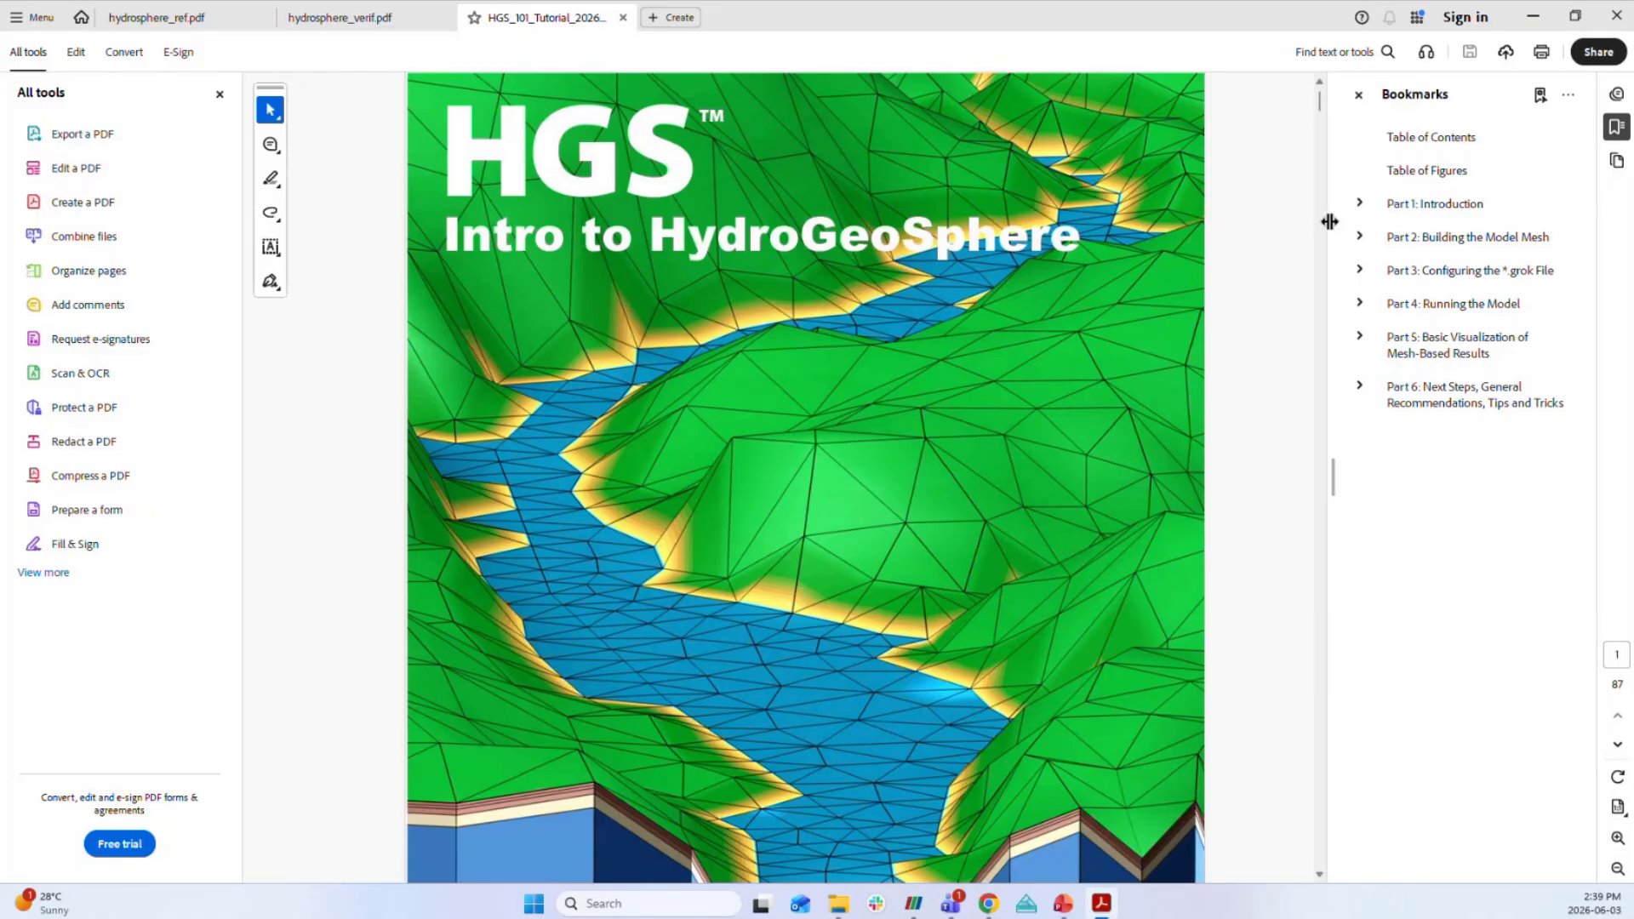
Jump to Part 2: Building the Model Mesh and page through to the optimized mesh figure on page 21.
click(1439, 236)
scroll(975, 564, down, 15)
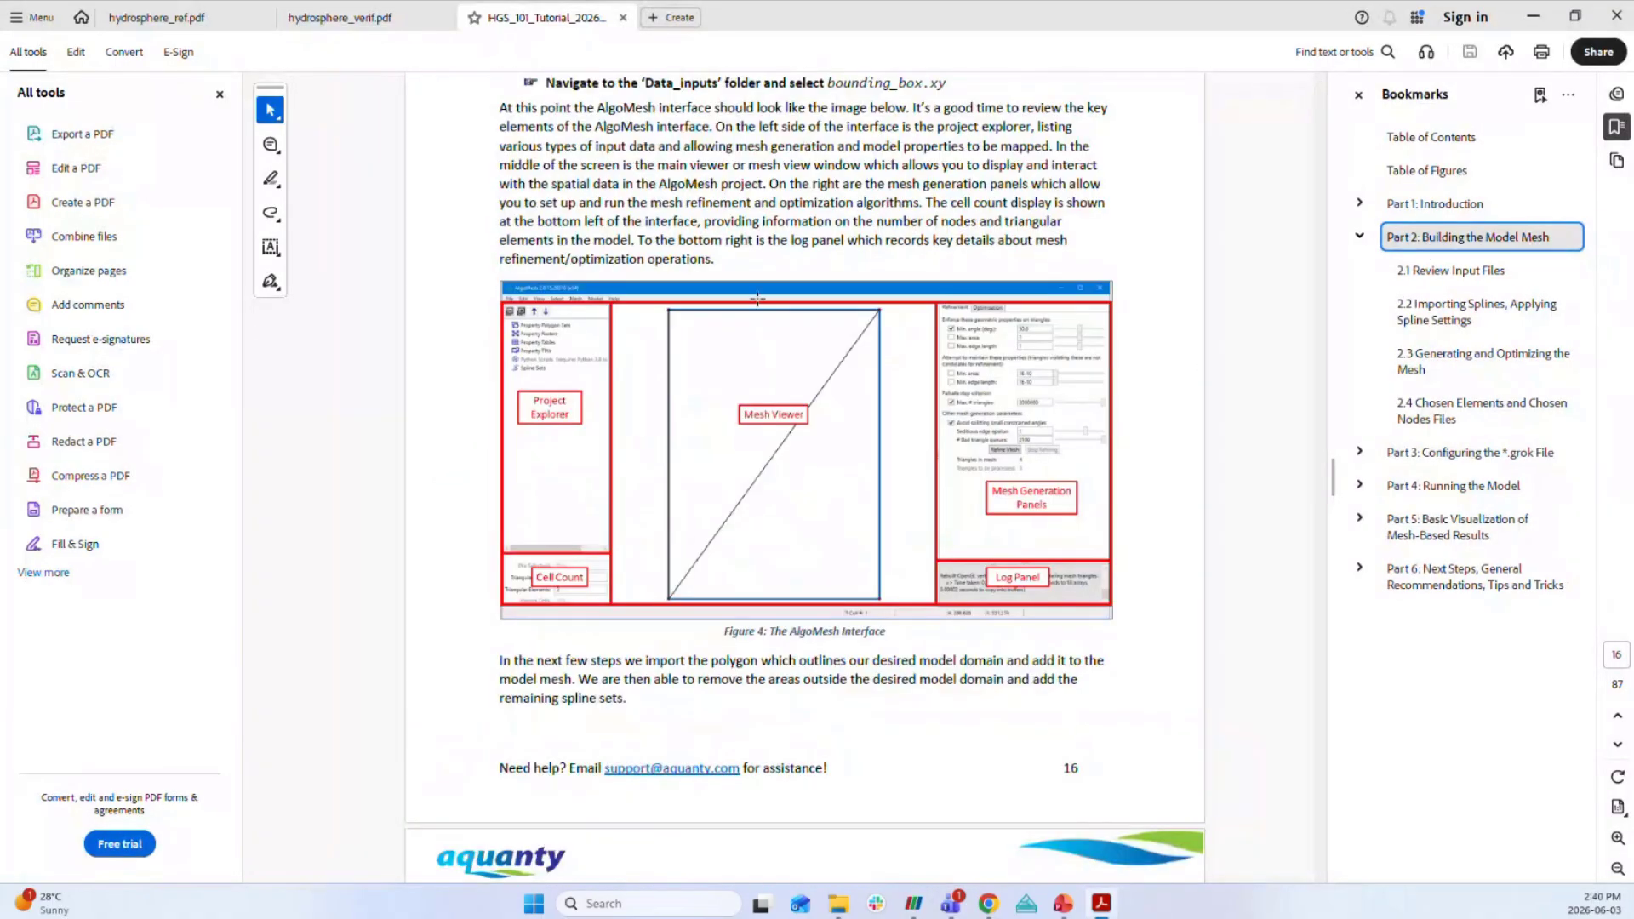
scroll(782, 434, down, 12)
scroll(771, 481, down, 20)
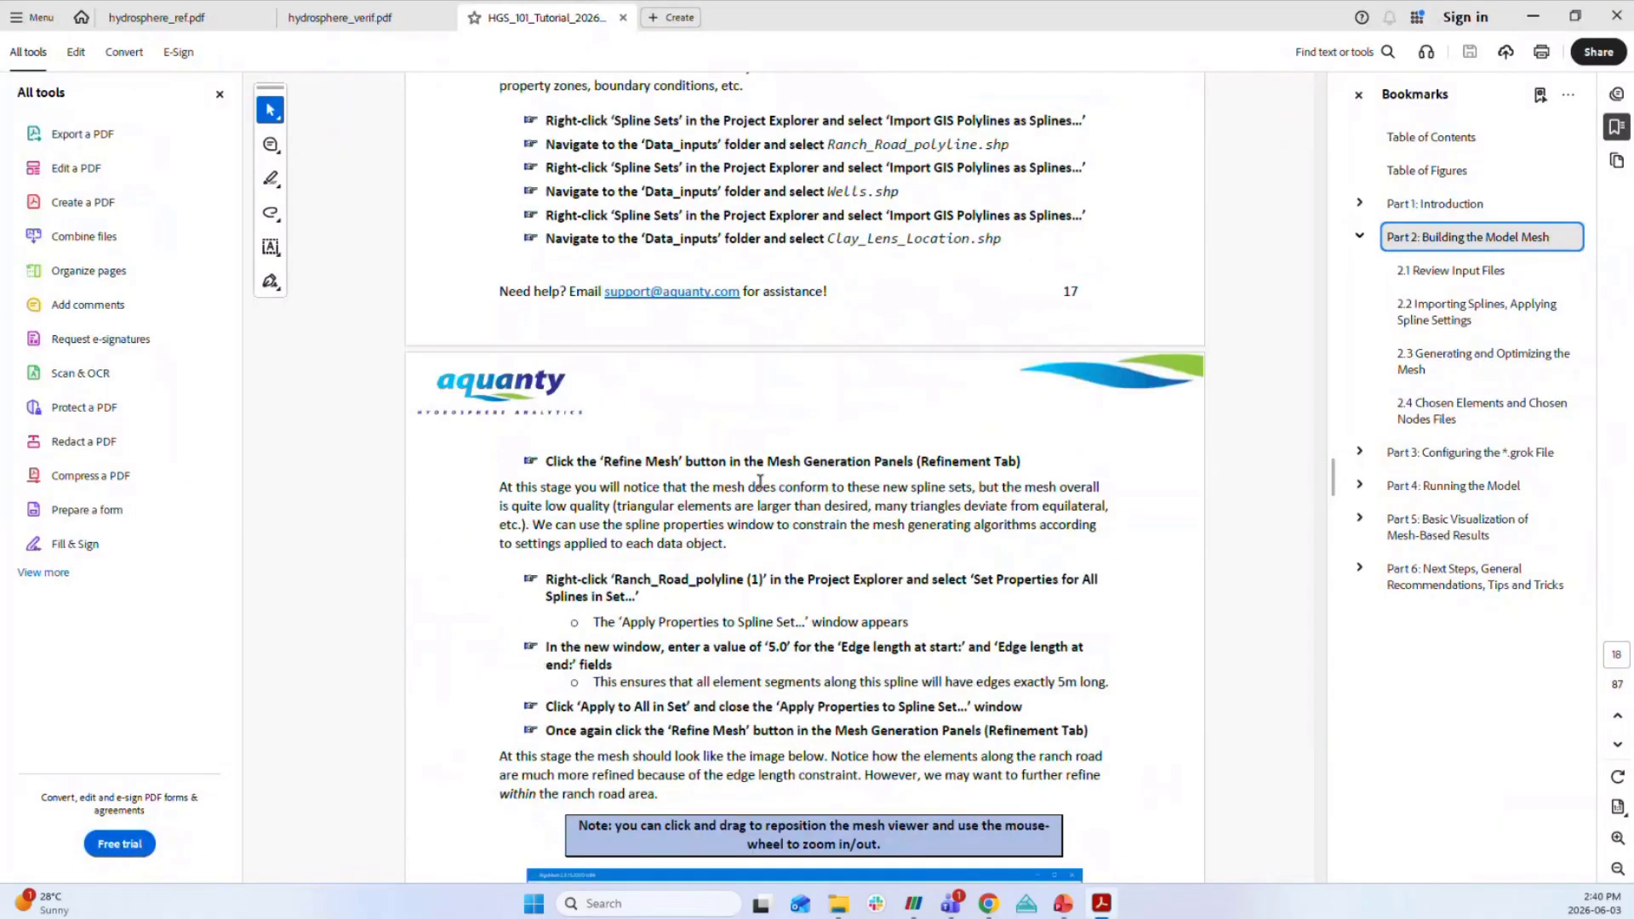
scroll(761, 484, down, 3)
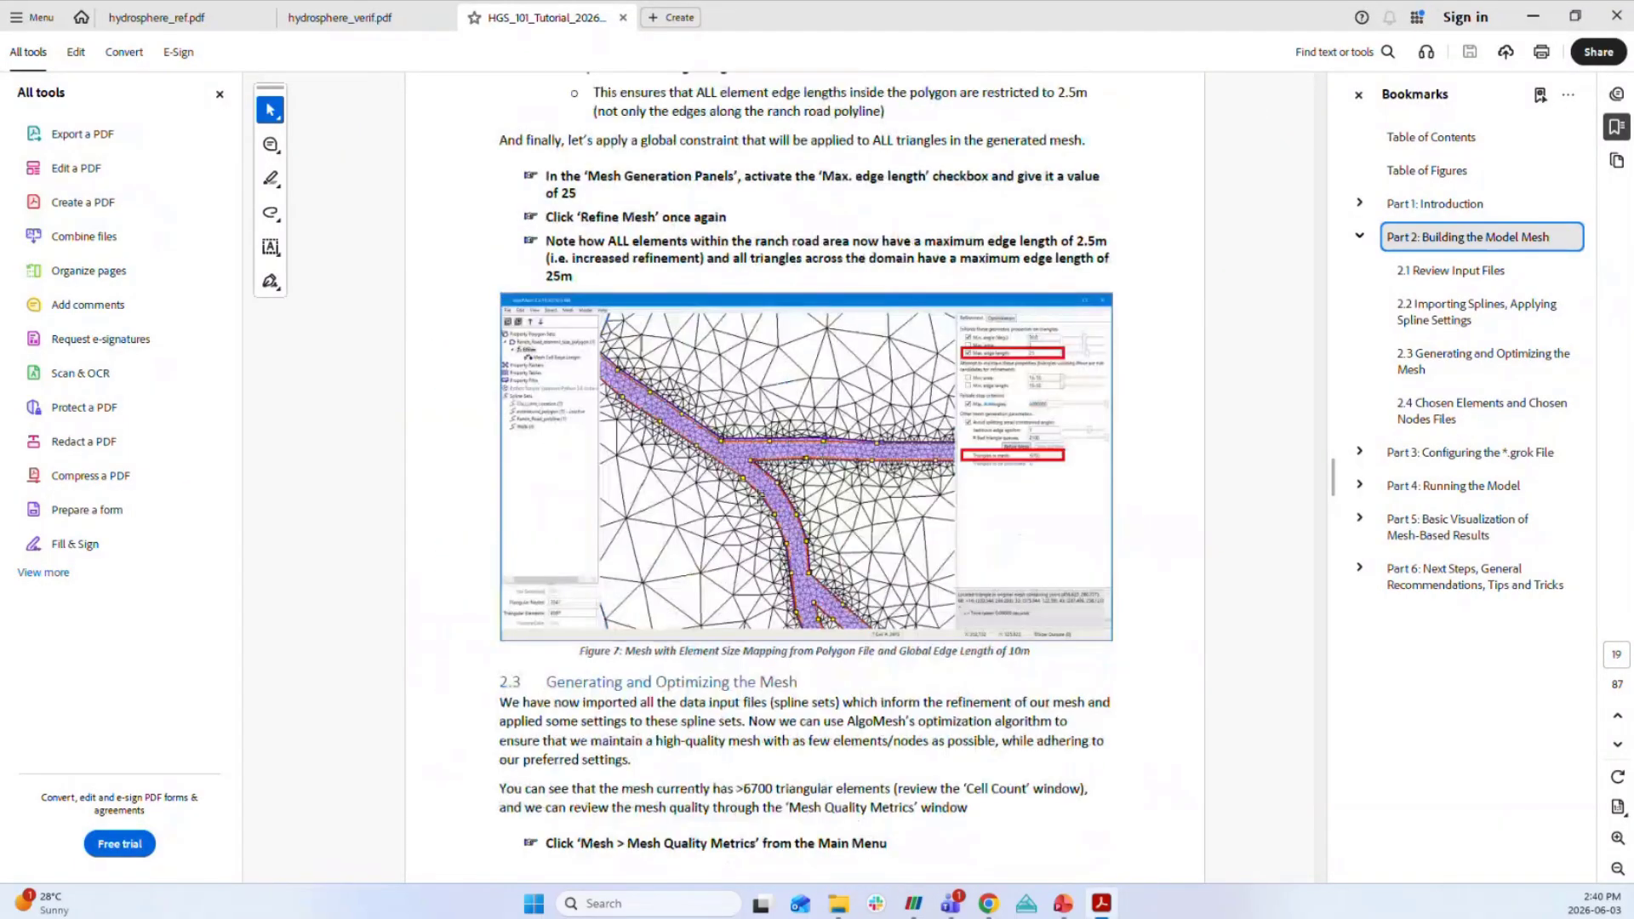
scroll(759, 492, up, 3)
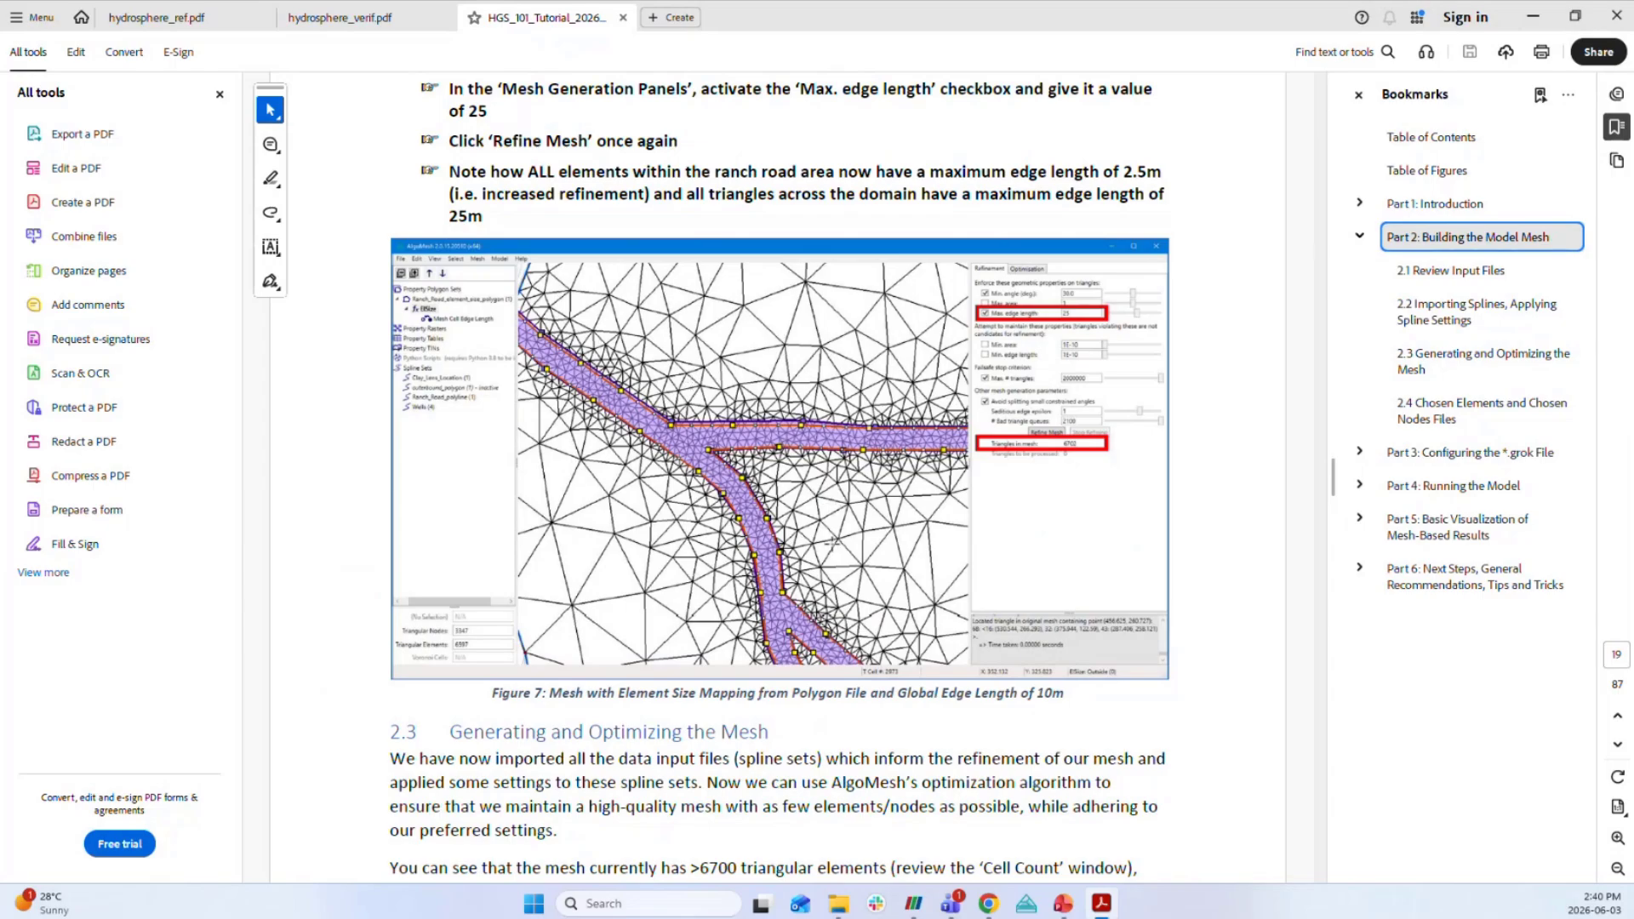
scroll(830, 545, down, 15)
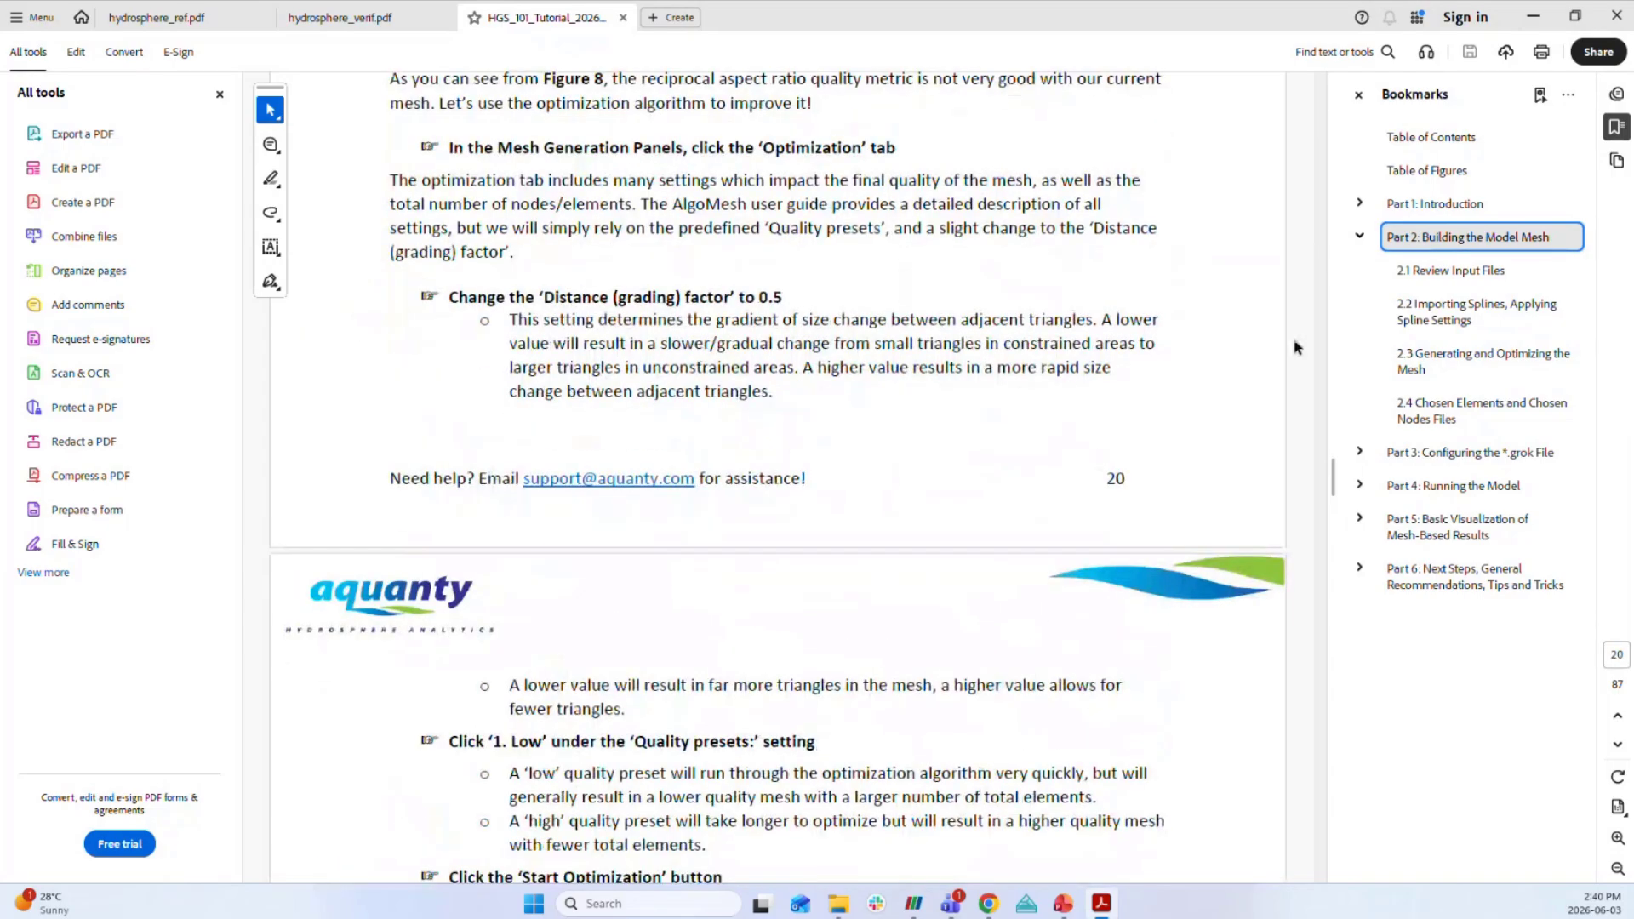
click(1322, 309)
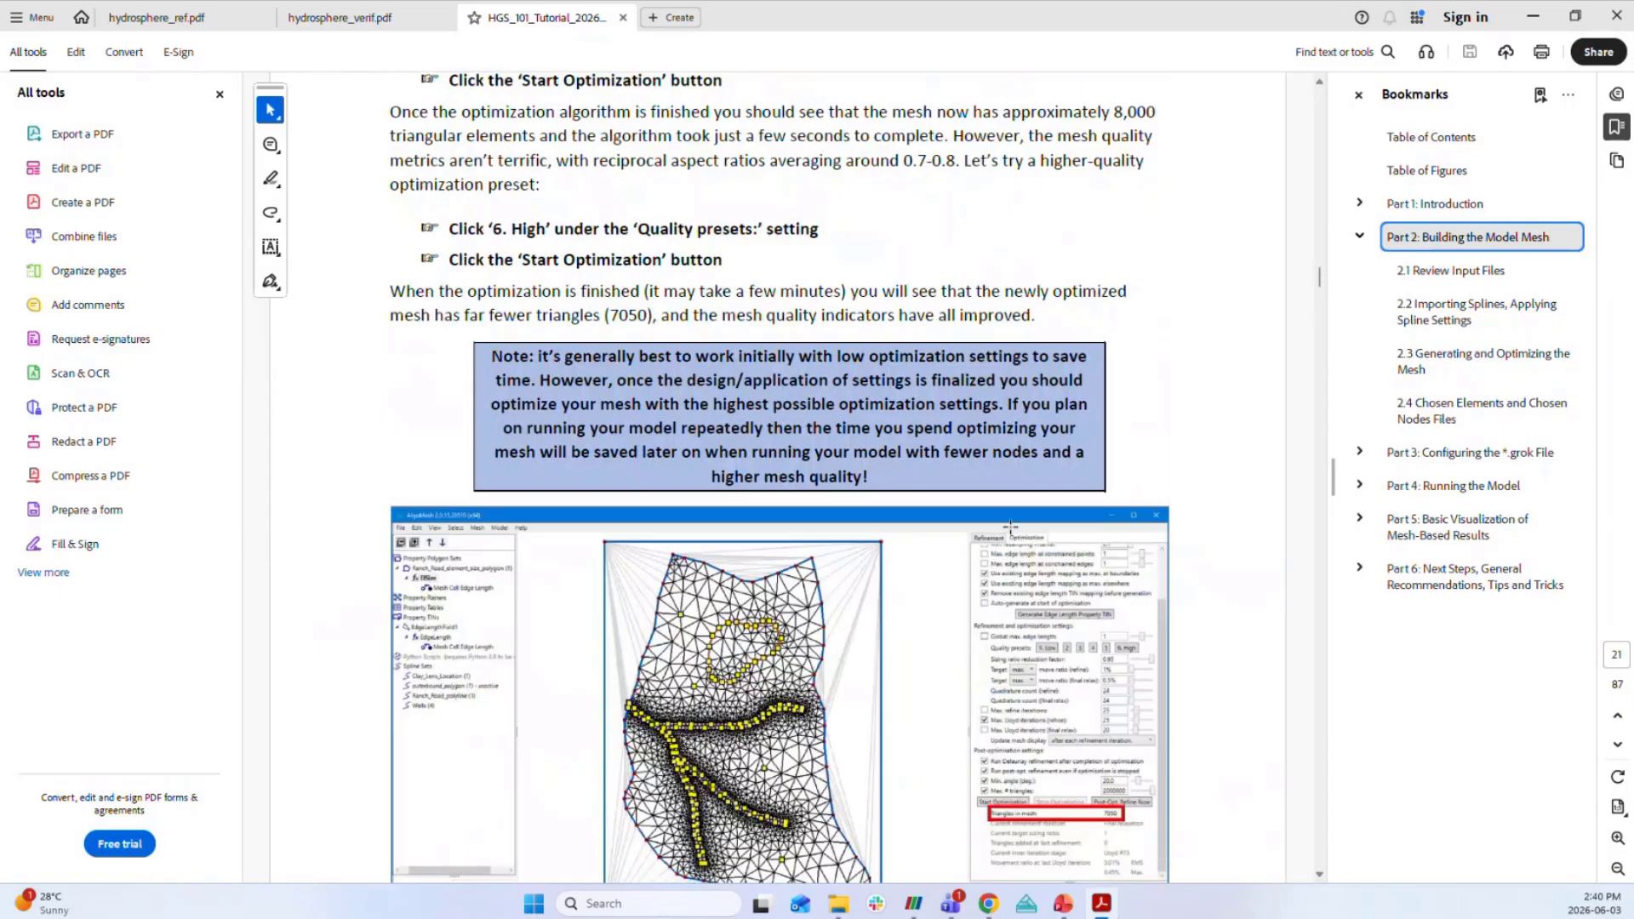
scroll(1010, 527, down, 2)
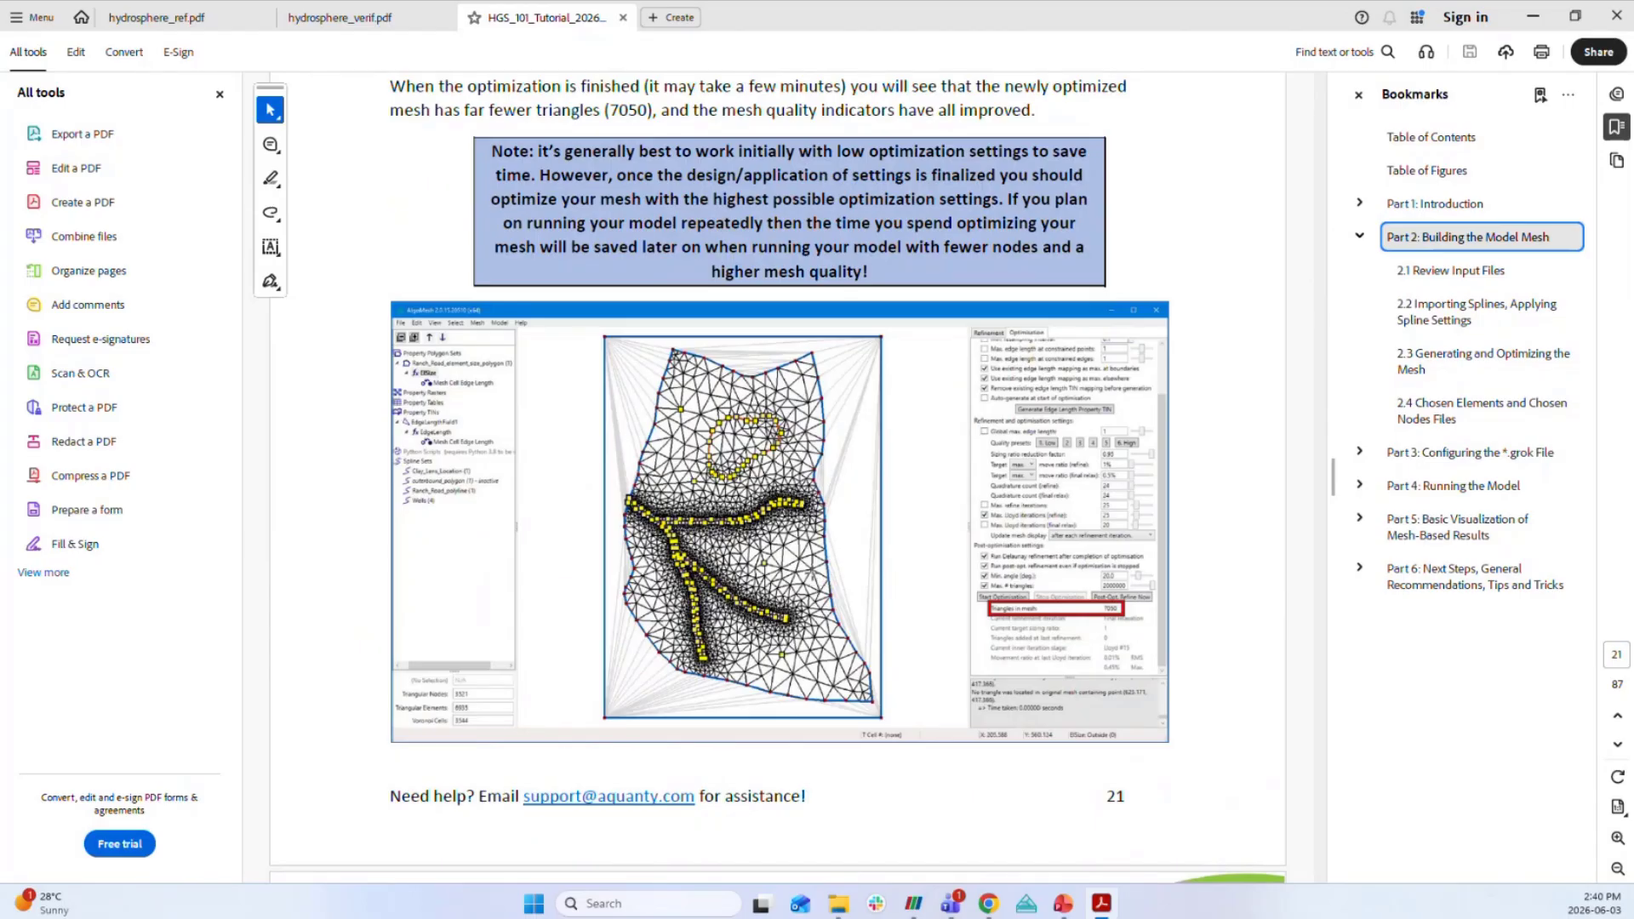
scroll(694, 608, up, 2)
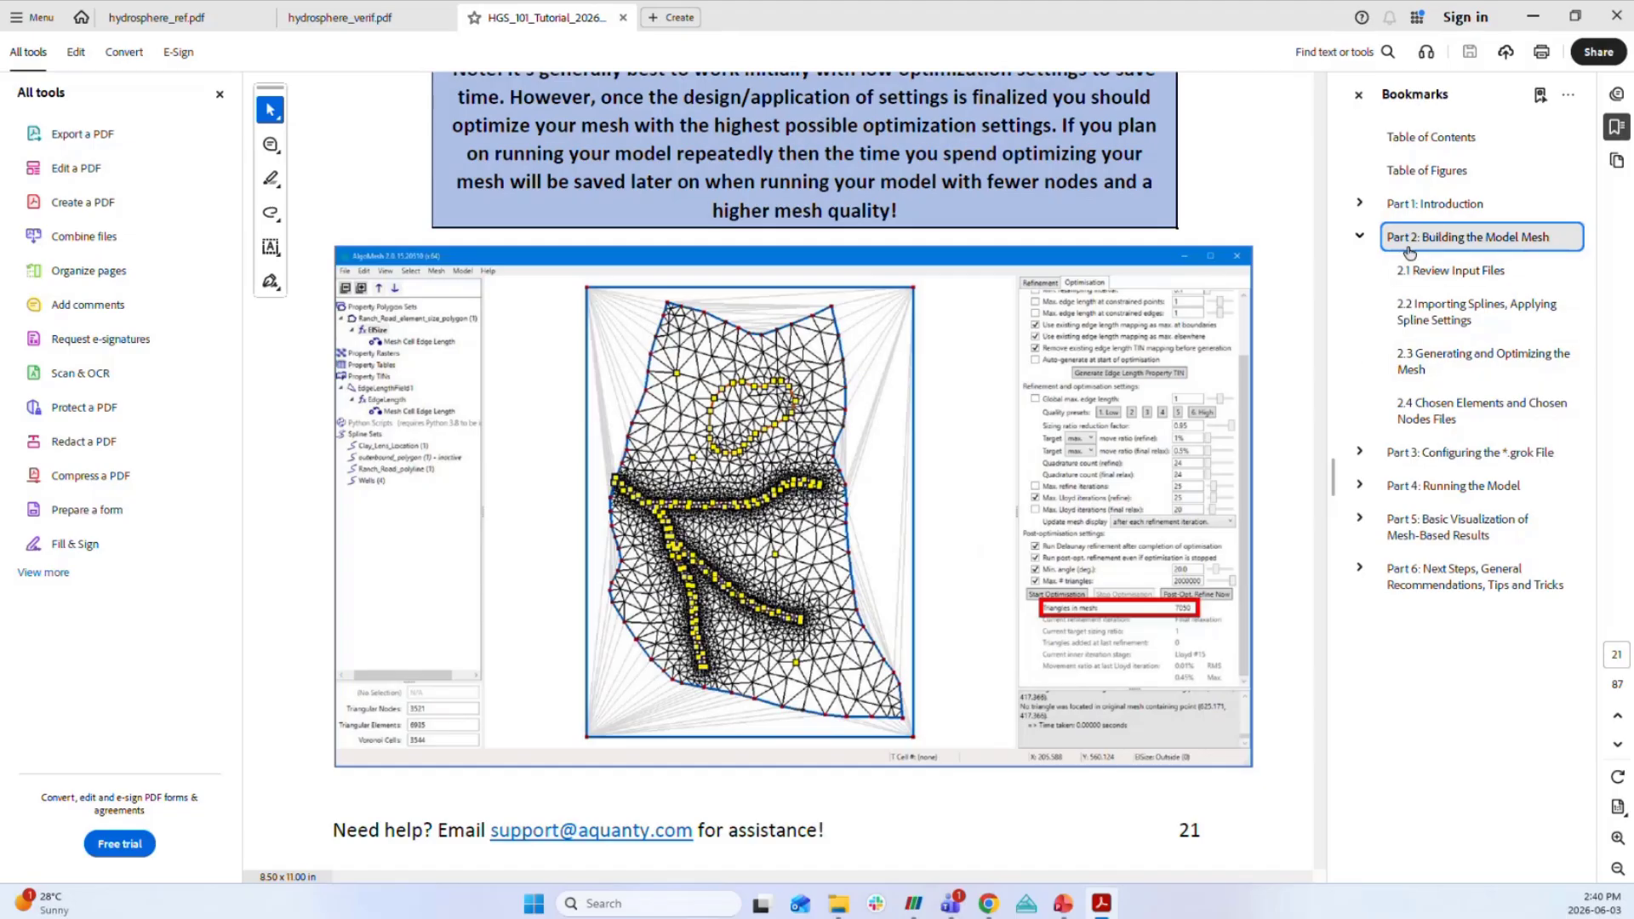
Expand Part 1 in the bookmarks and jump to Part 1: Introduction.
click(1361, 203)
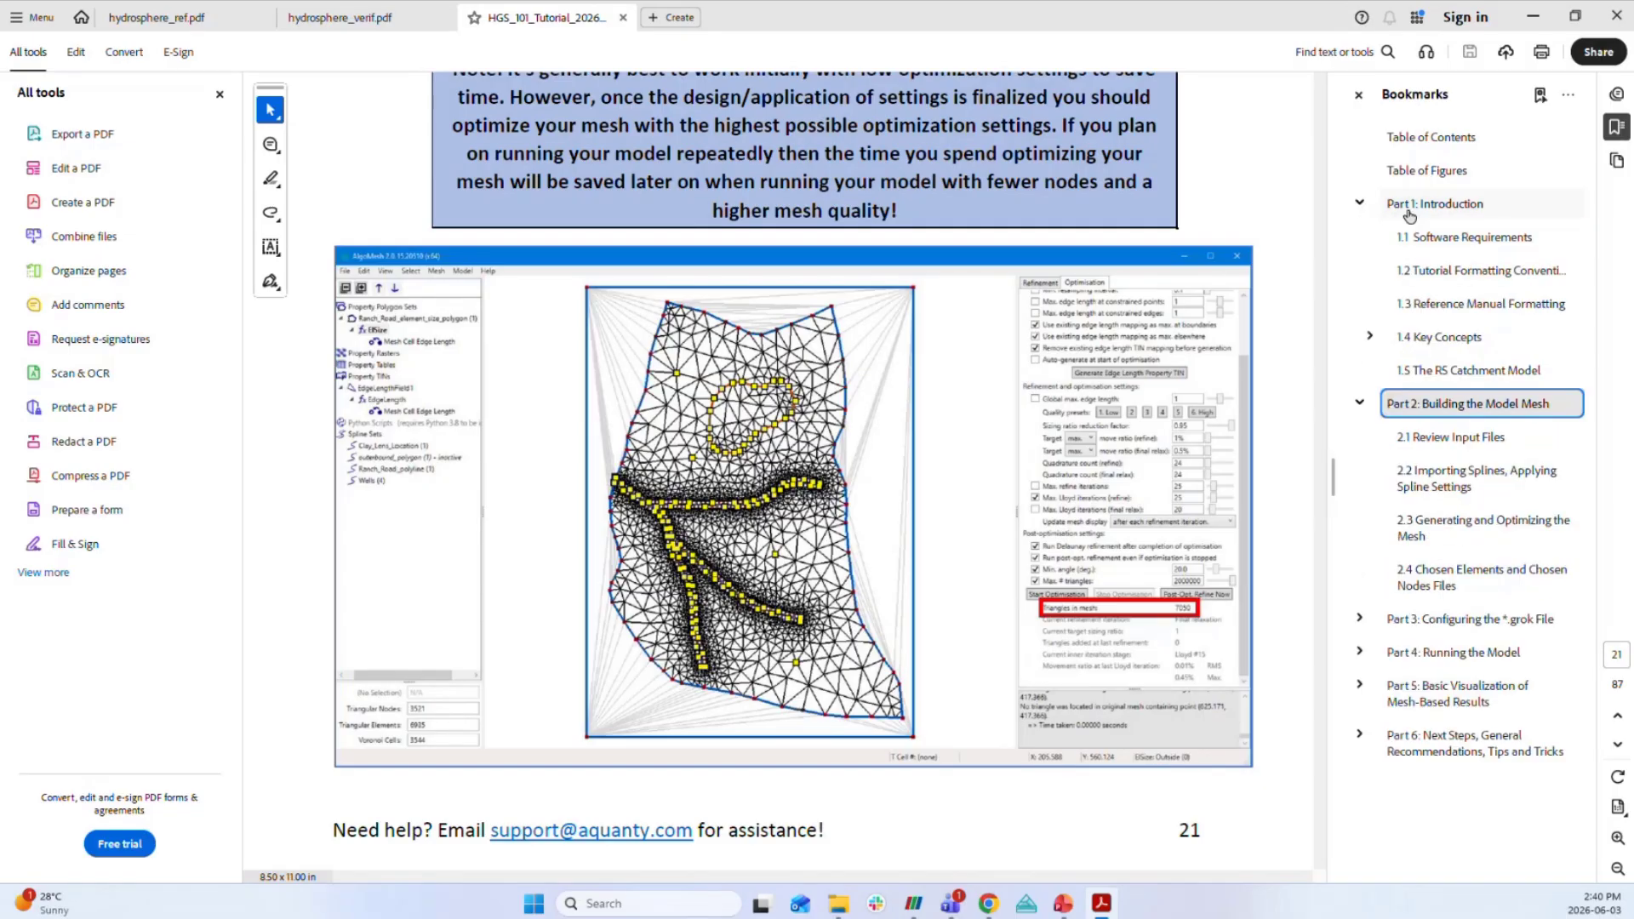
click(1433, 211)
scroll(813, 526, up, 2)
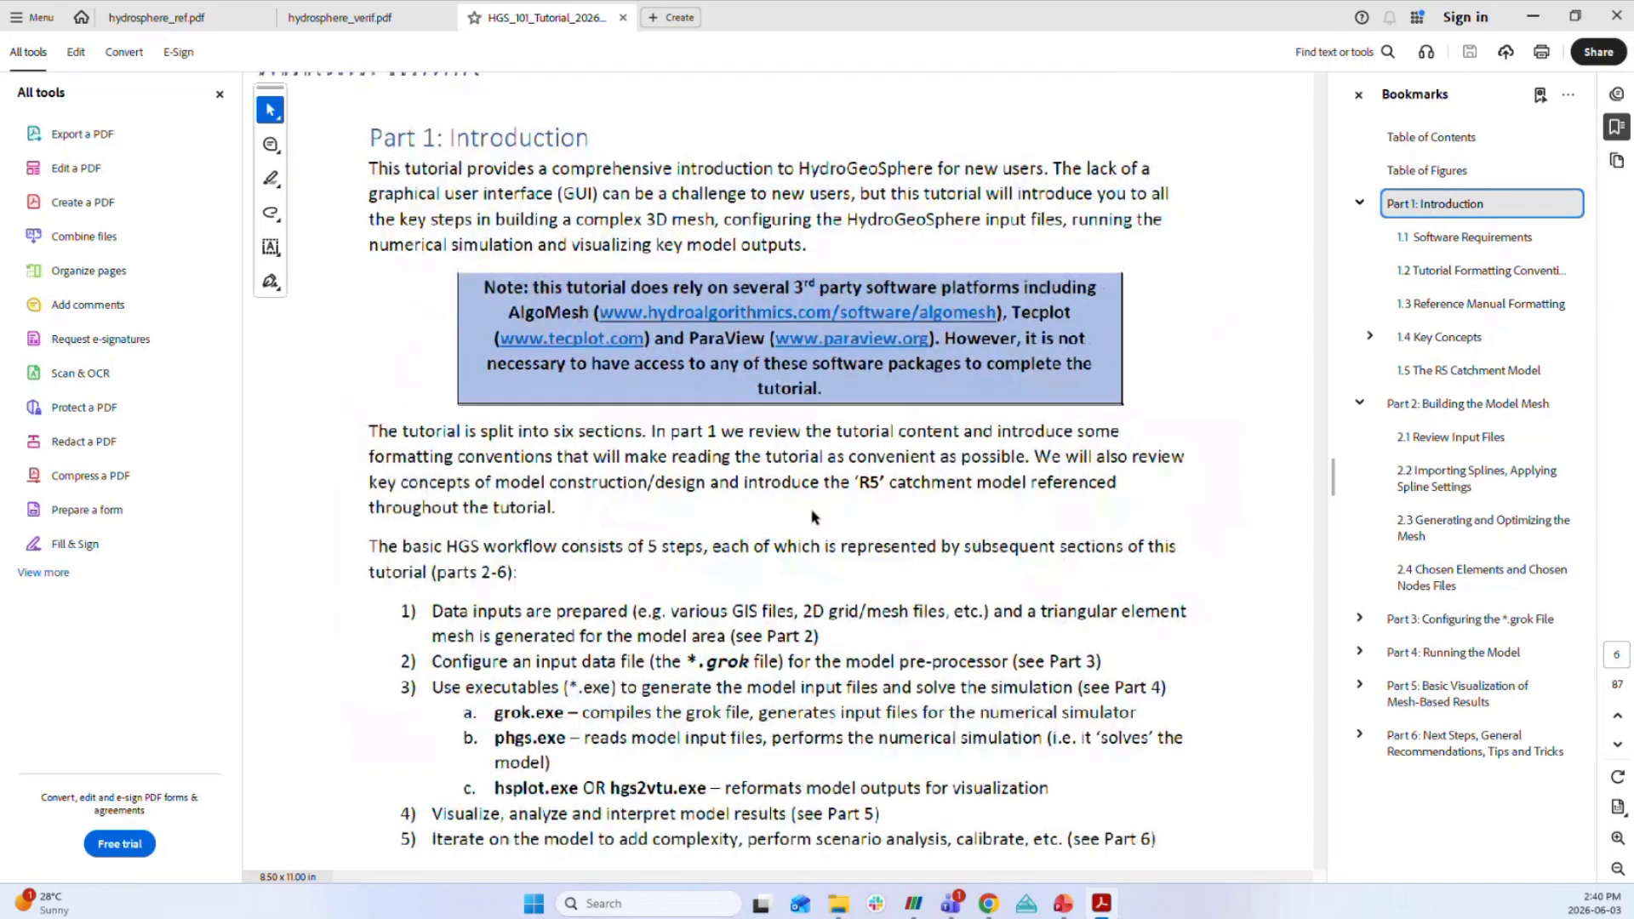
scroll(813, 525, down, 12)
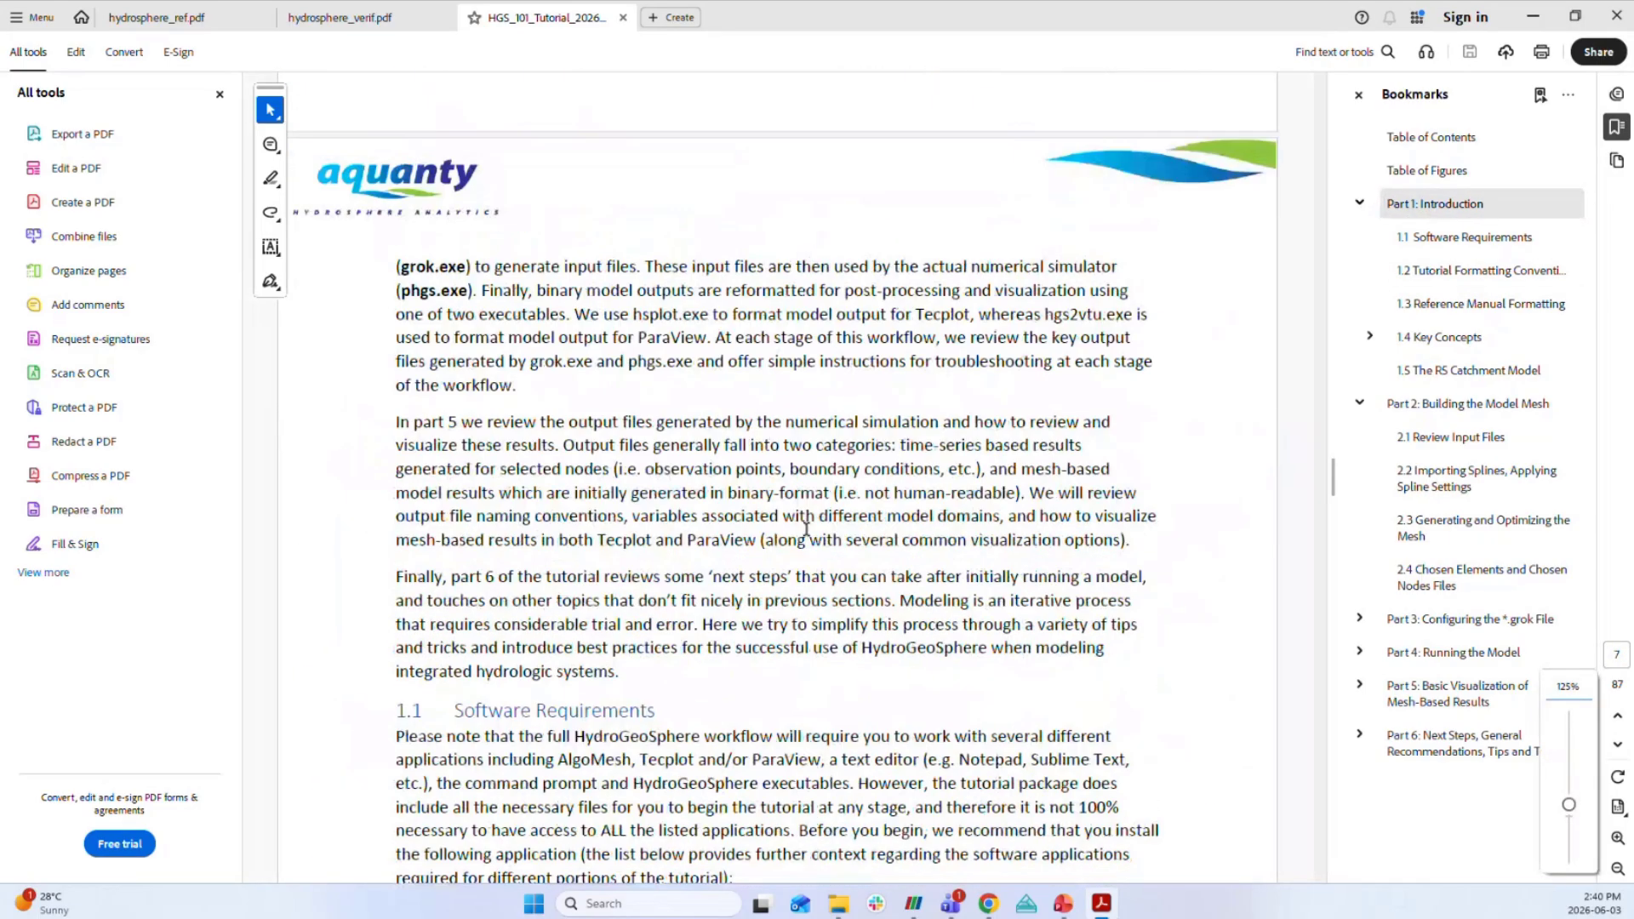
Read section 1.5 The R5 Catchment Model, then return to the Part 2 heading on page 15.
click(1433, 371)
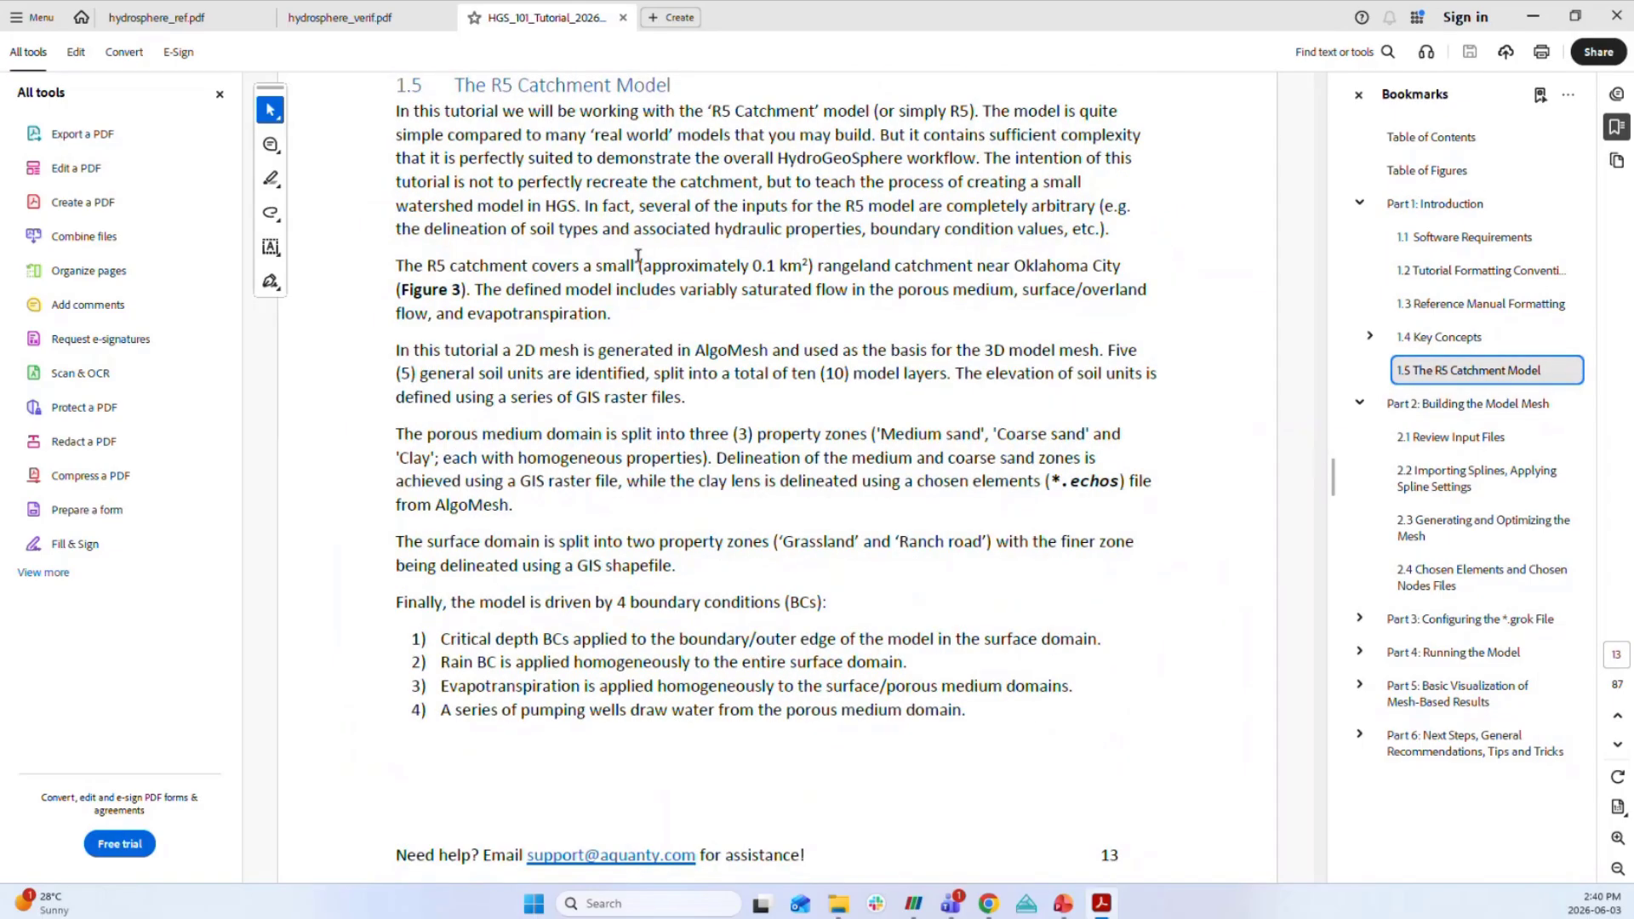
scroll(715, 431, down, 10)
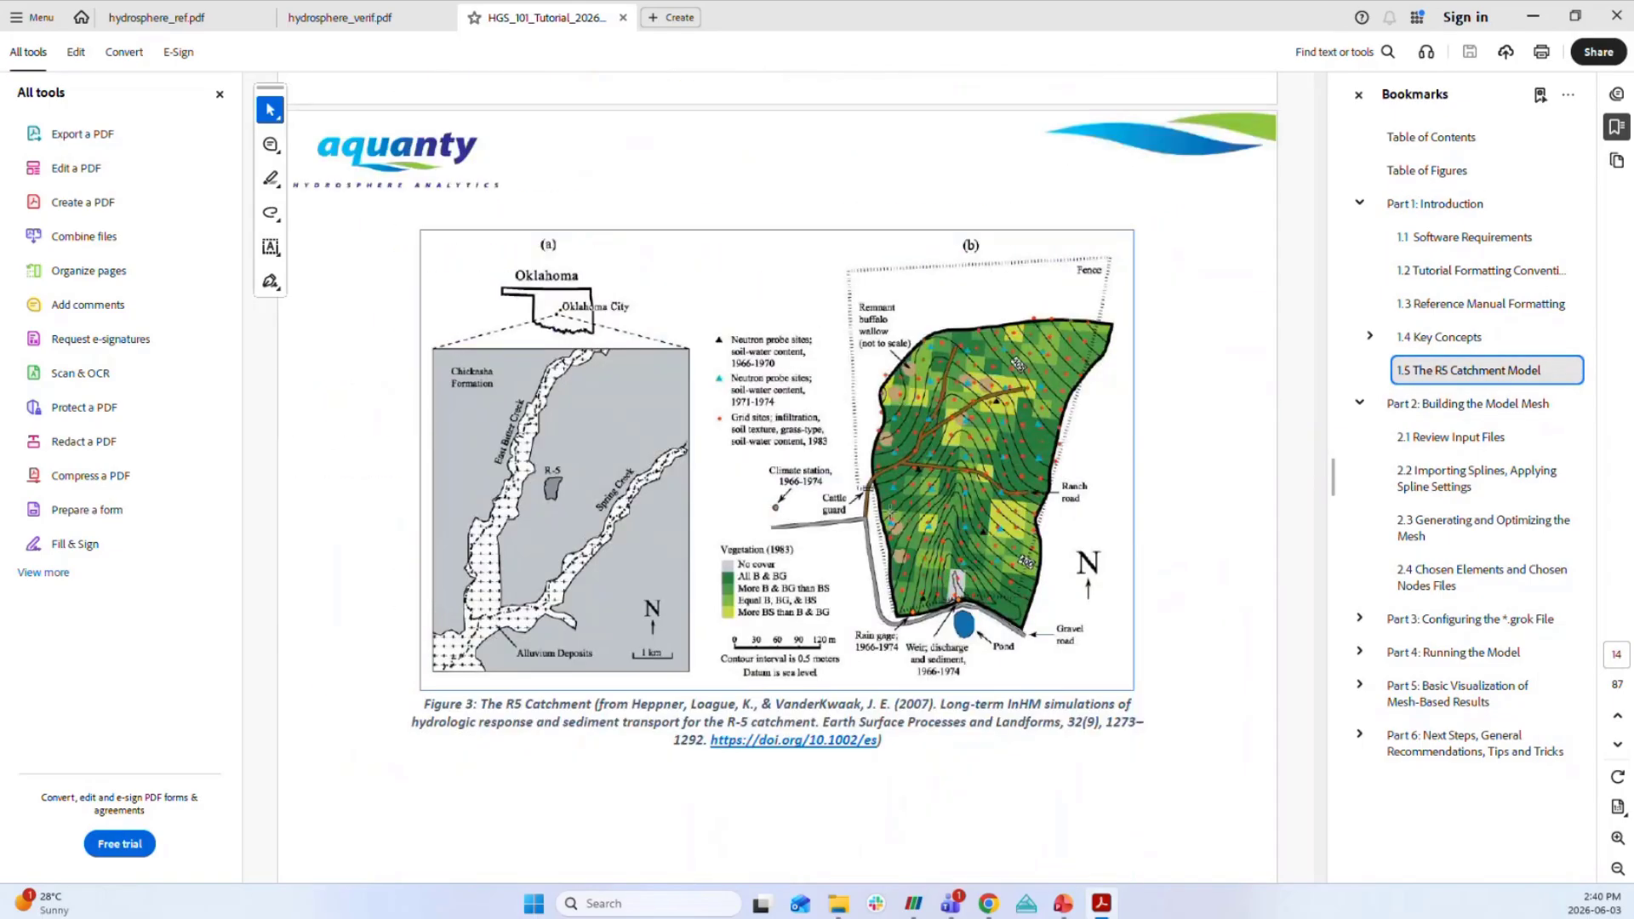
scroll(901, 493, down, 5)
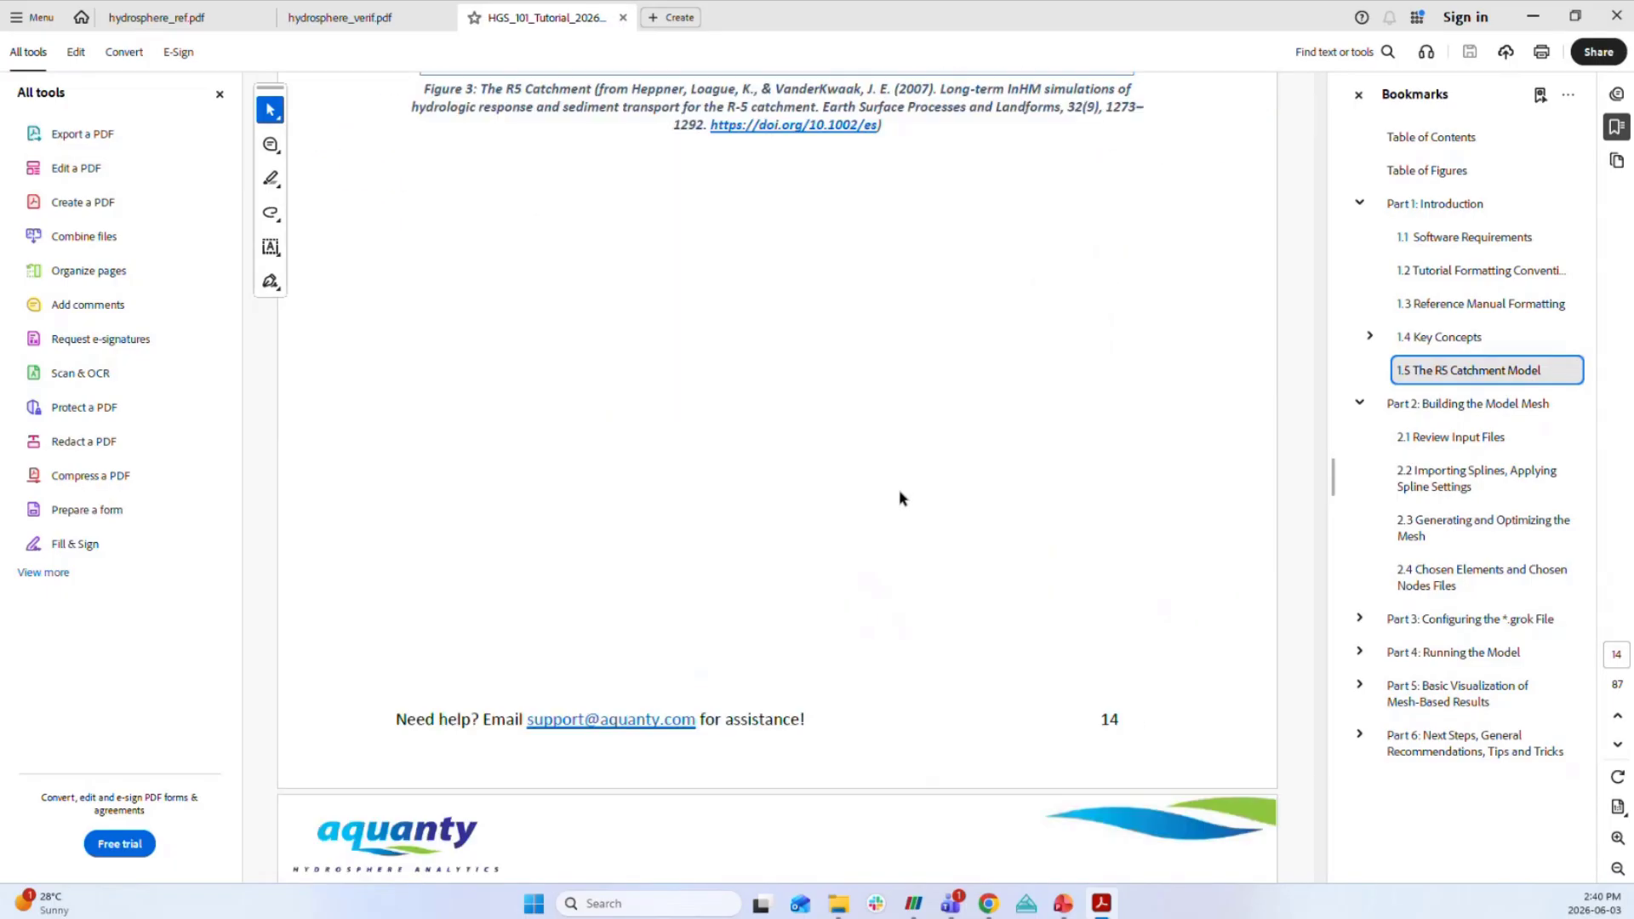
scroll(901, 498, down, 3)
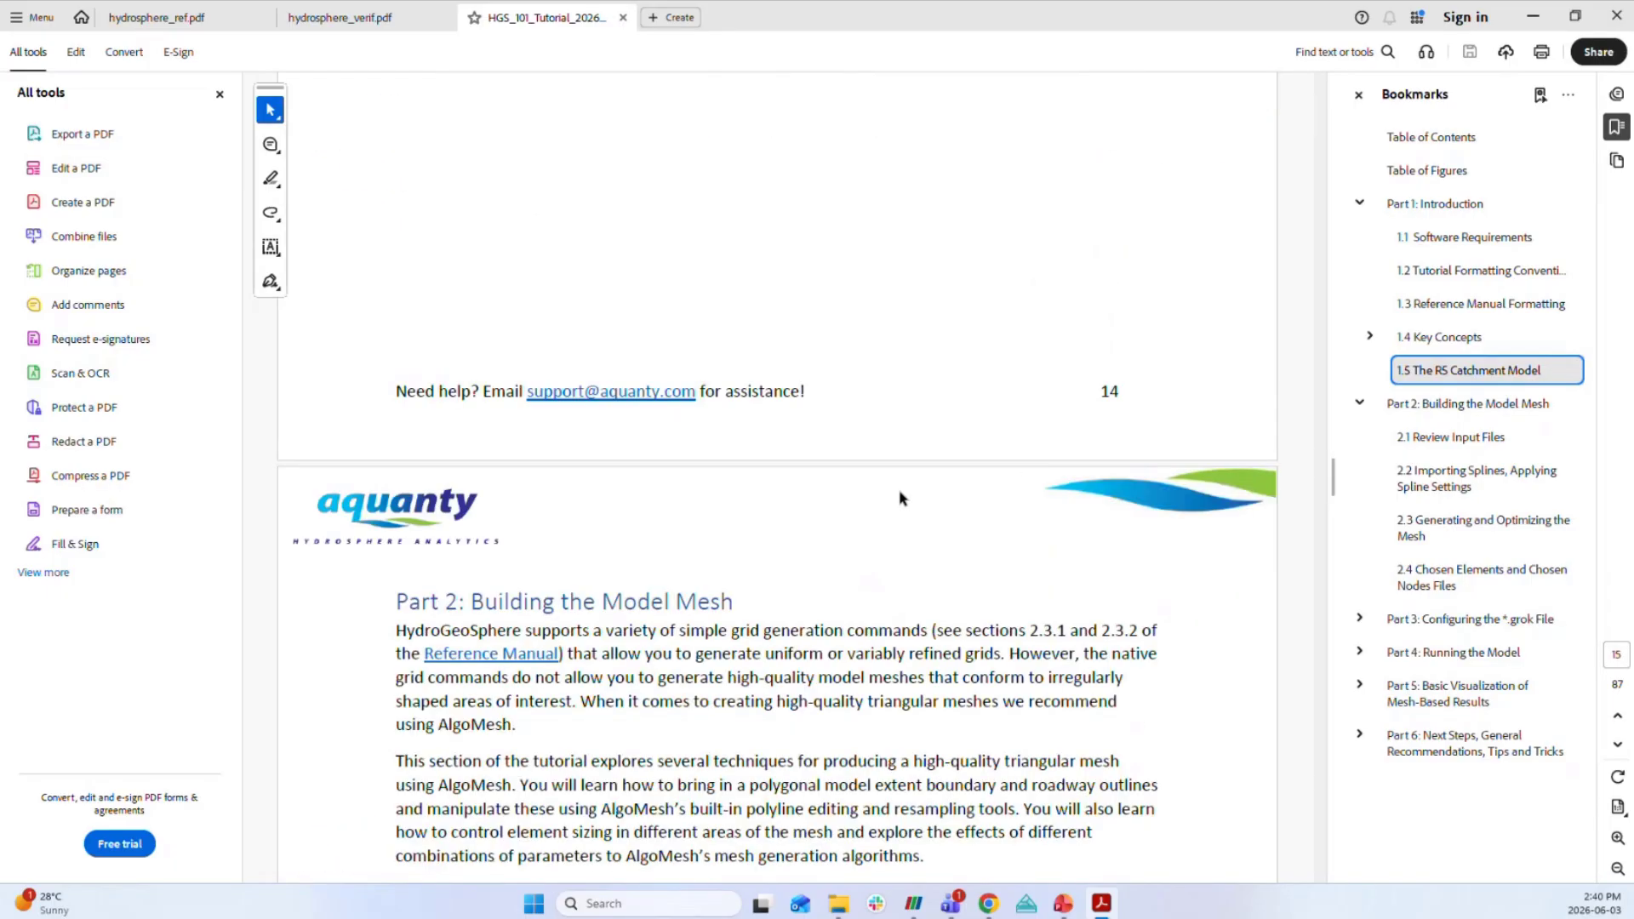
click(1457, 417)
drag(731, 90, 451, 95)
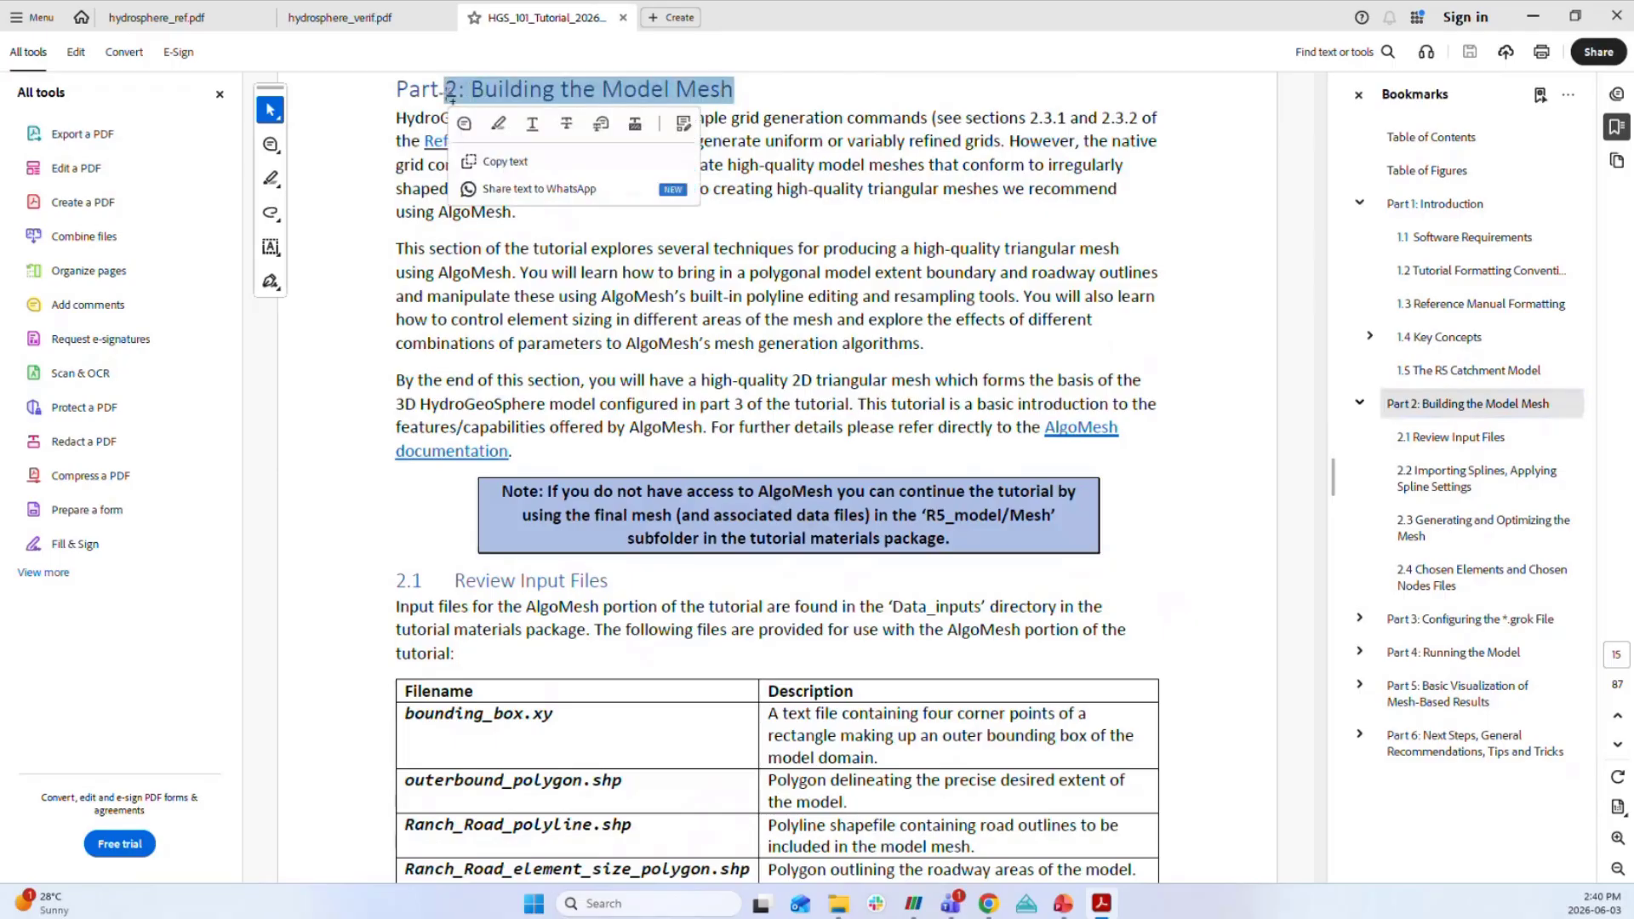
Jump to Part 3: Configuring the *.grok File and scroll through its pages.
click(1360, 619)
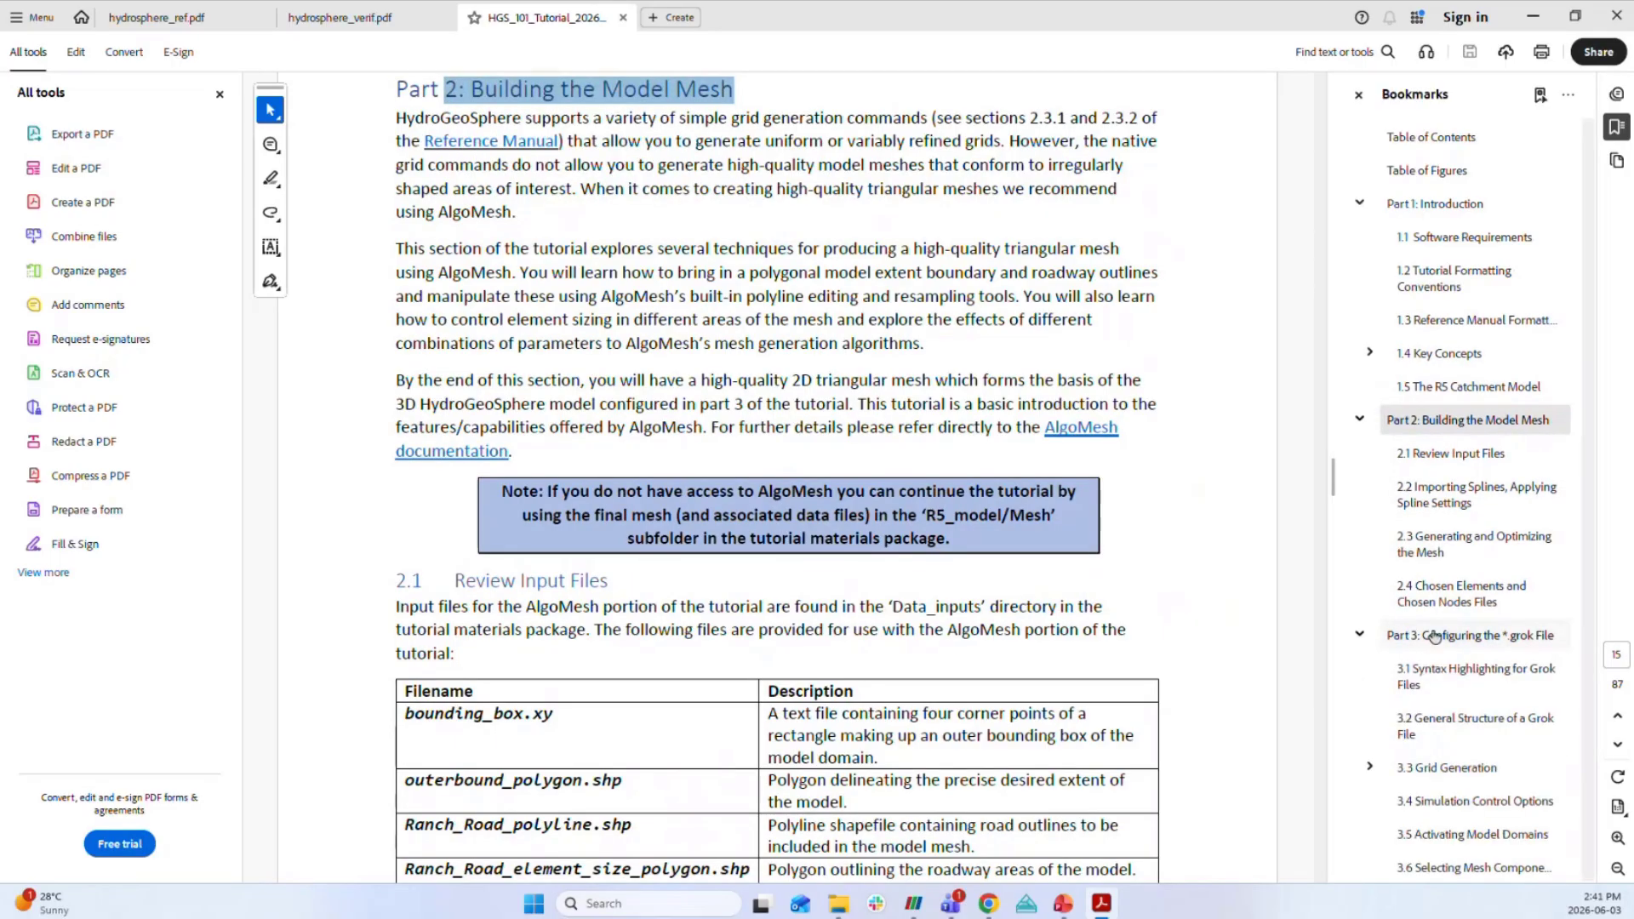
click(1436, 637)
drag(749, 90, 470, 91)
scroll(786, 387, down, 3)
scroll(786, 387, down, 3)
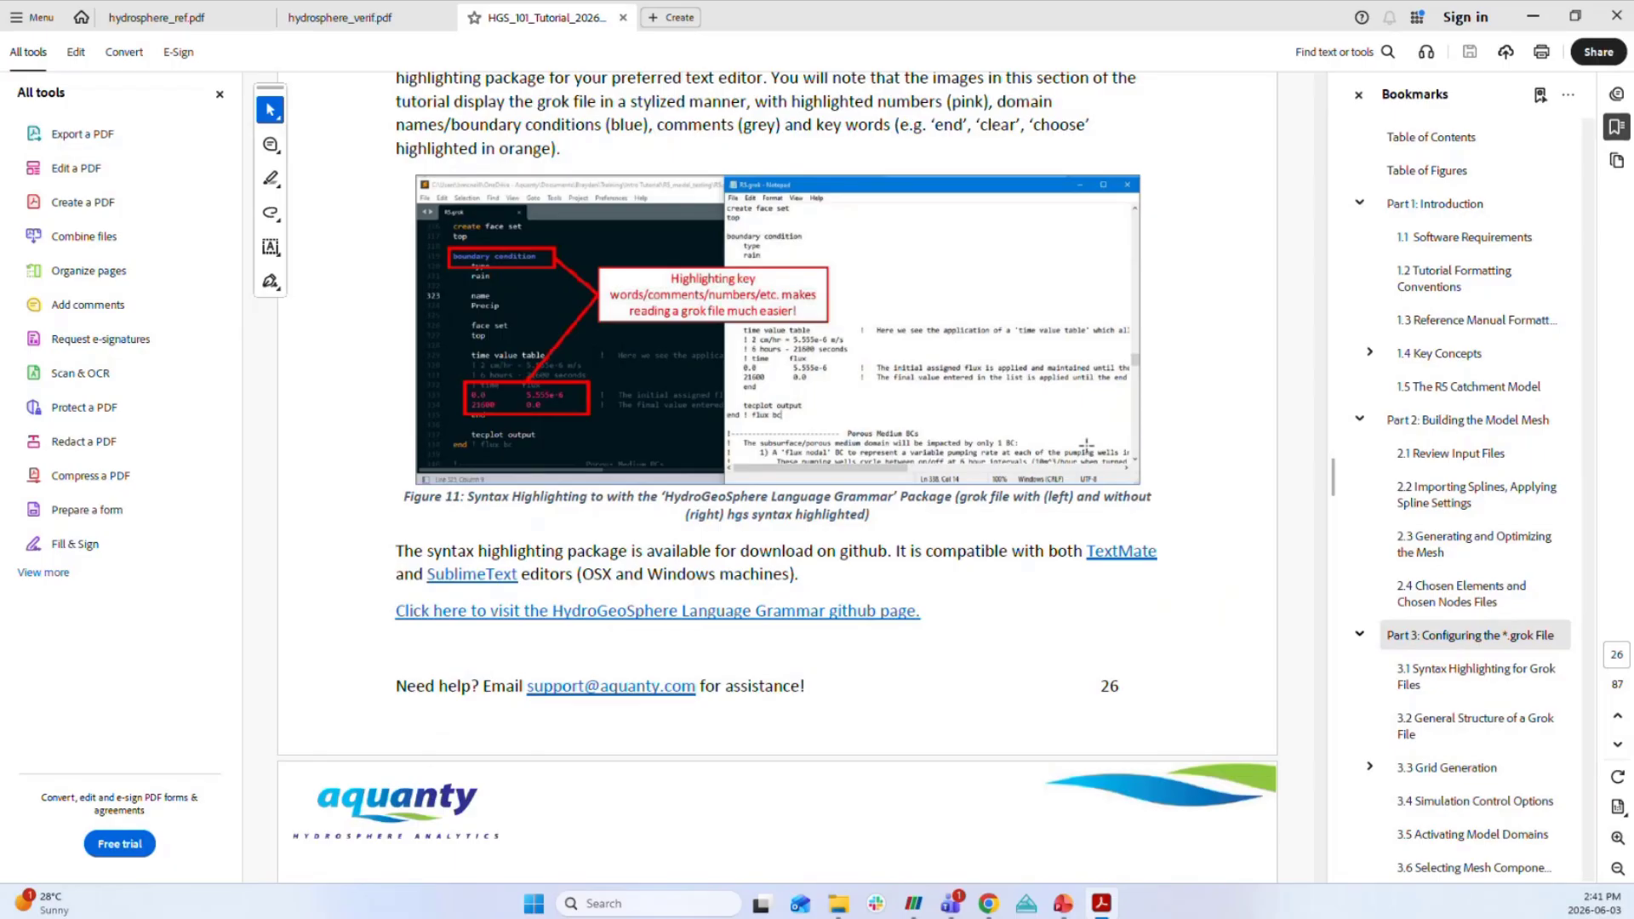
scroll(1069, 411, up, 2)
scroll(928, 332, down, 6)
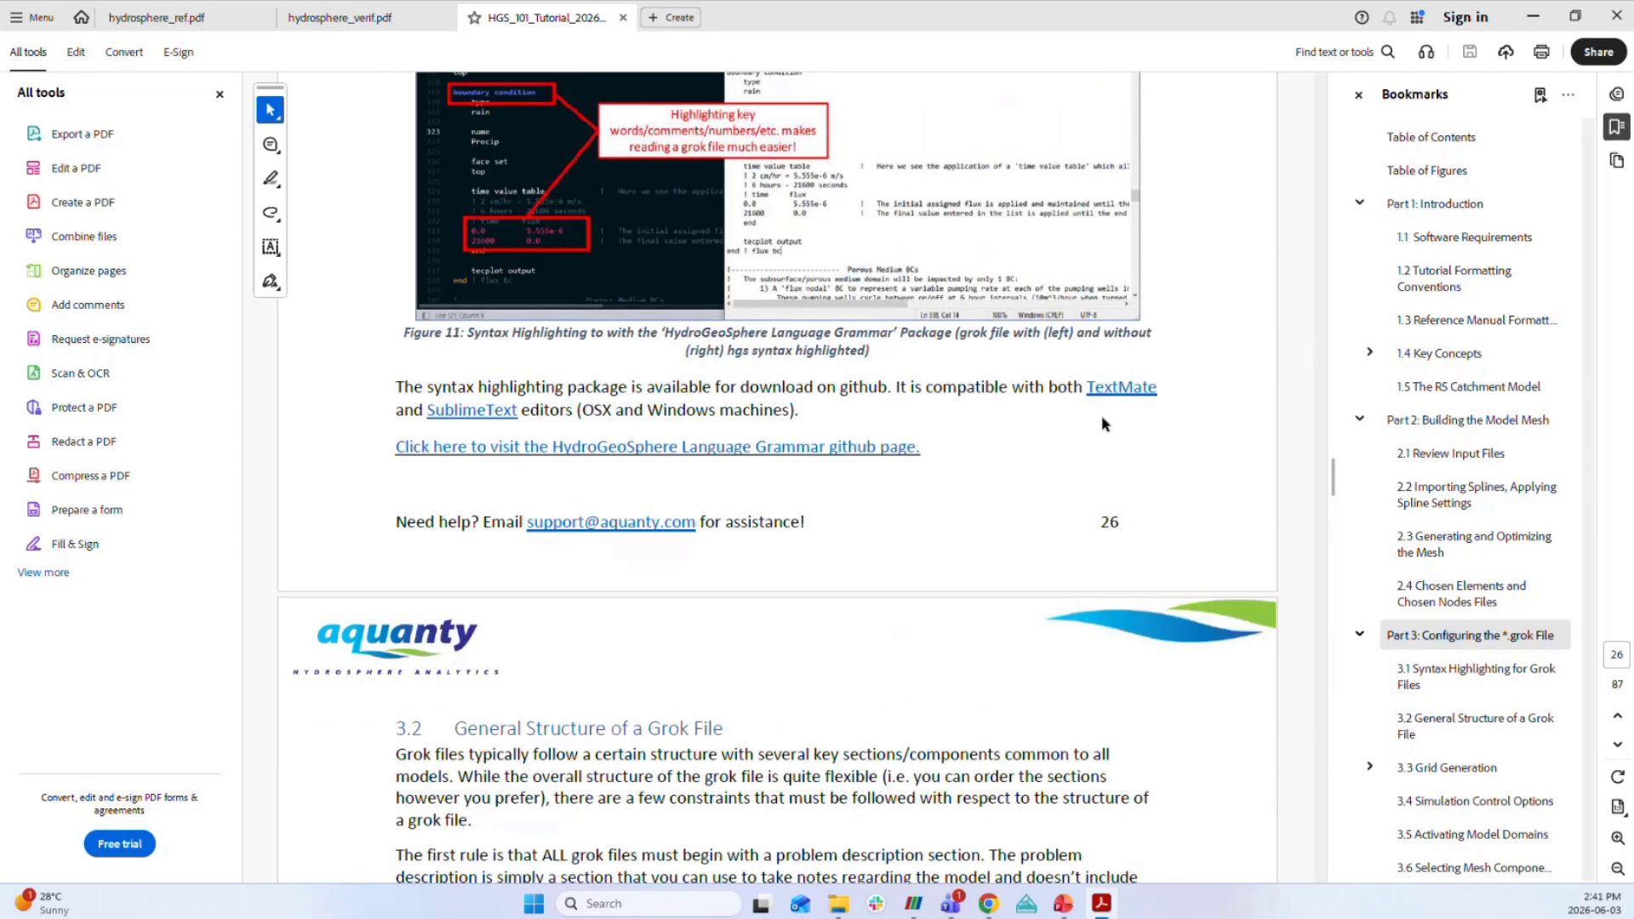
scroll(1010, 479, down, 2)
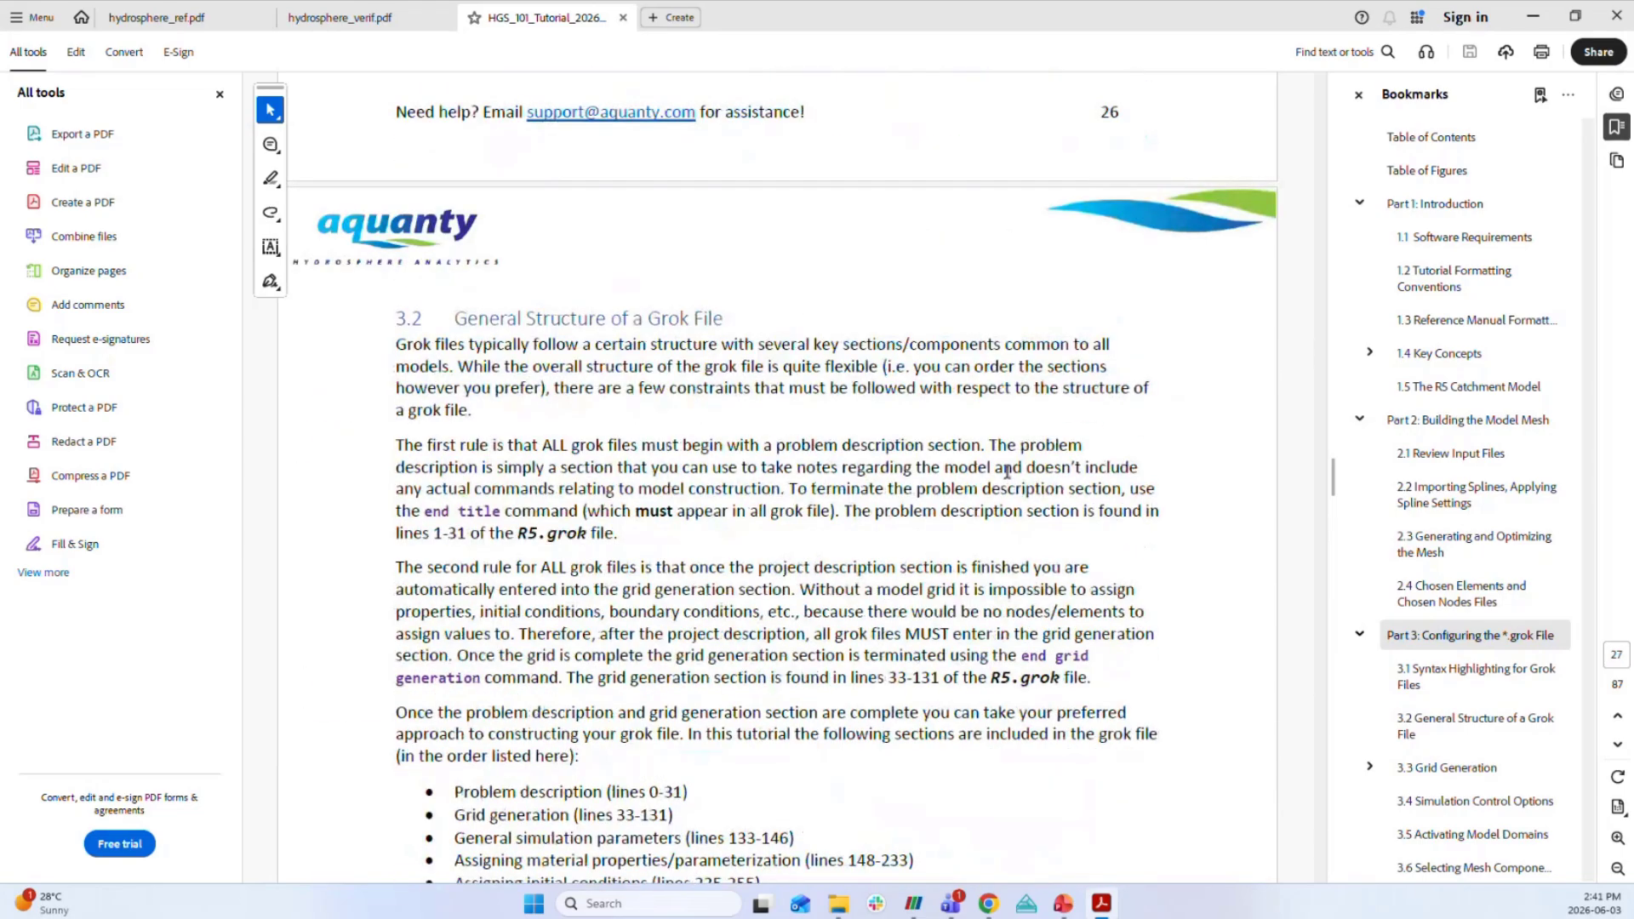
scroll(1009, 469, down, 10)
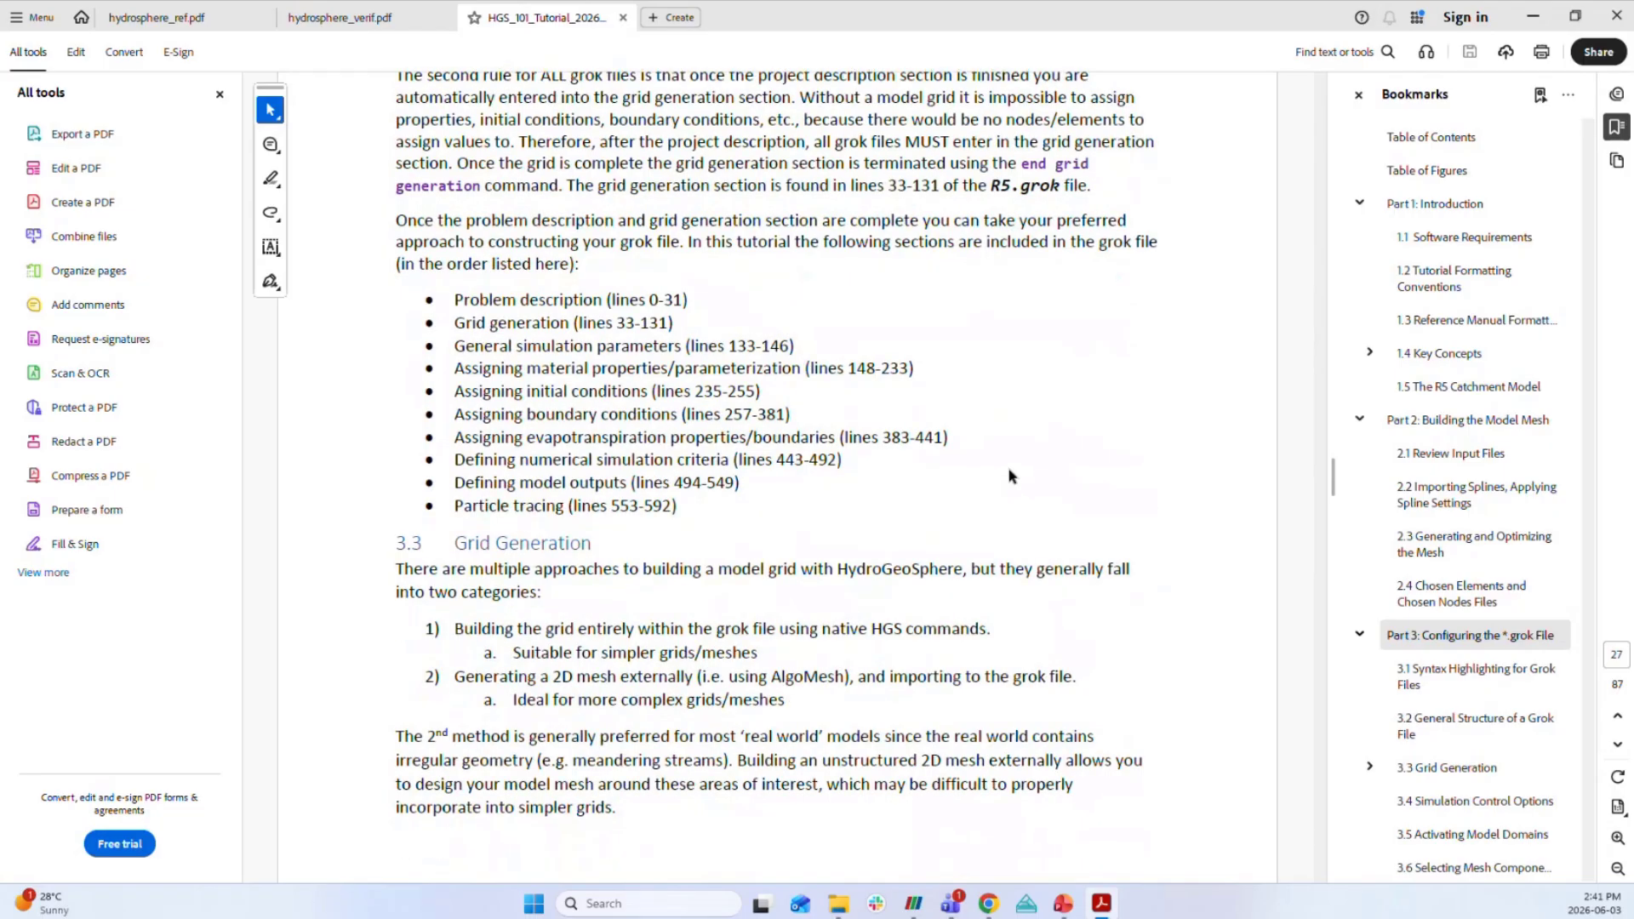
scroll(1009, 469, down, 6)
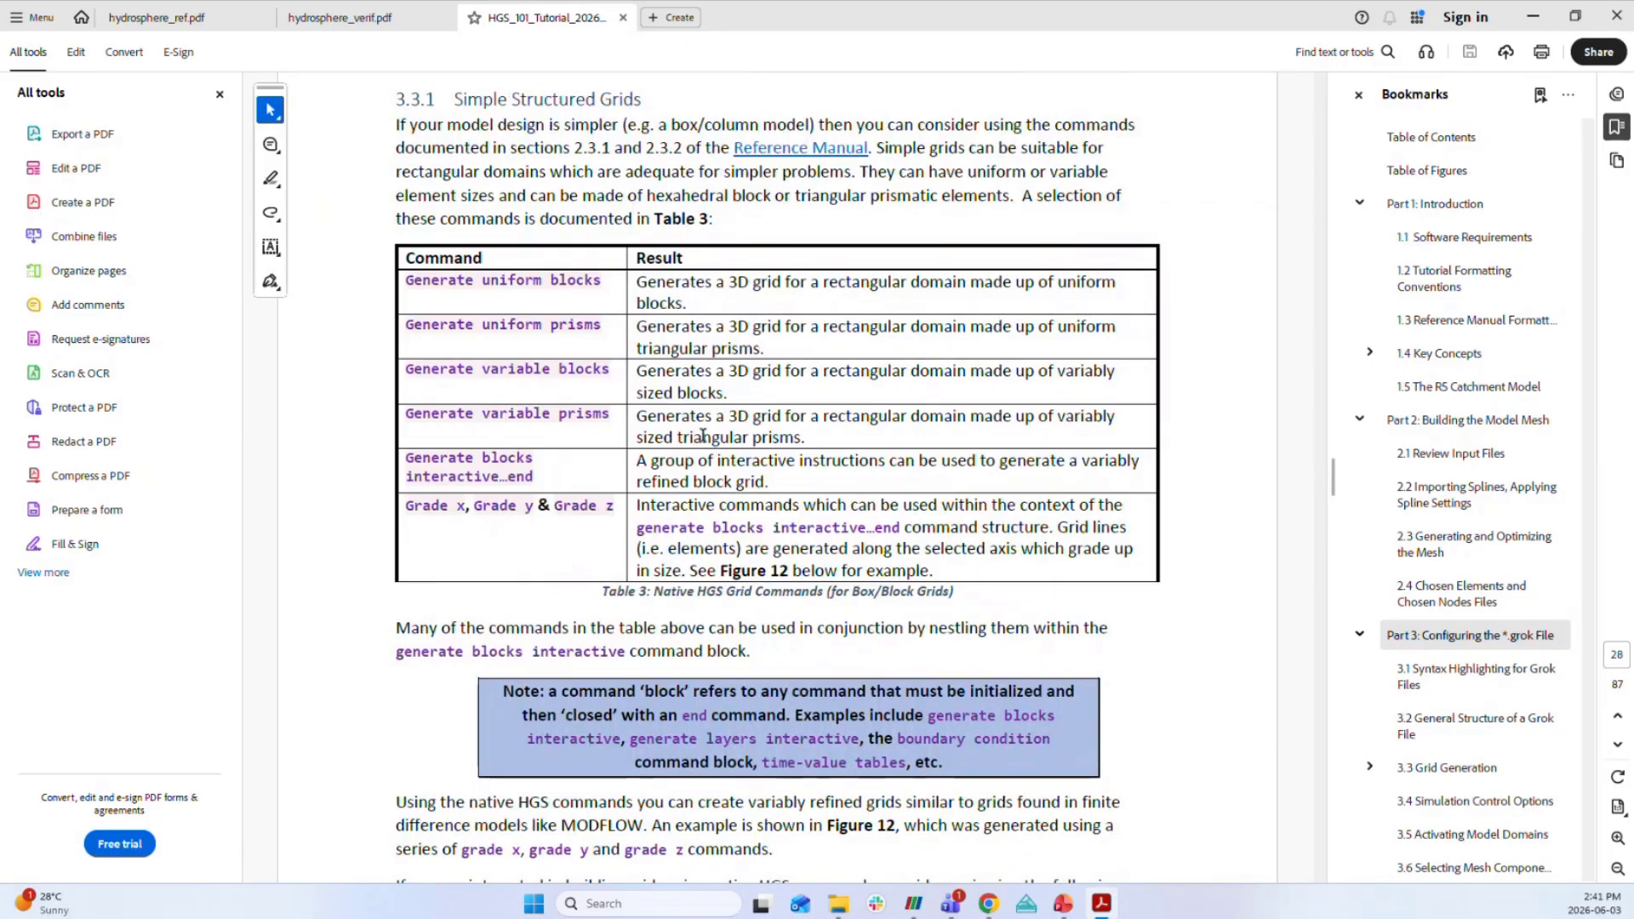
scroll(704, 435, down, 6)
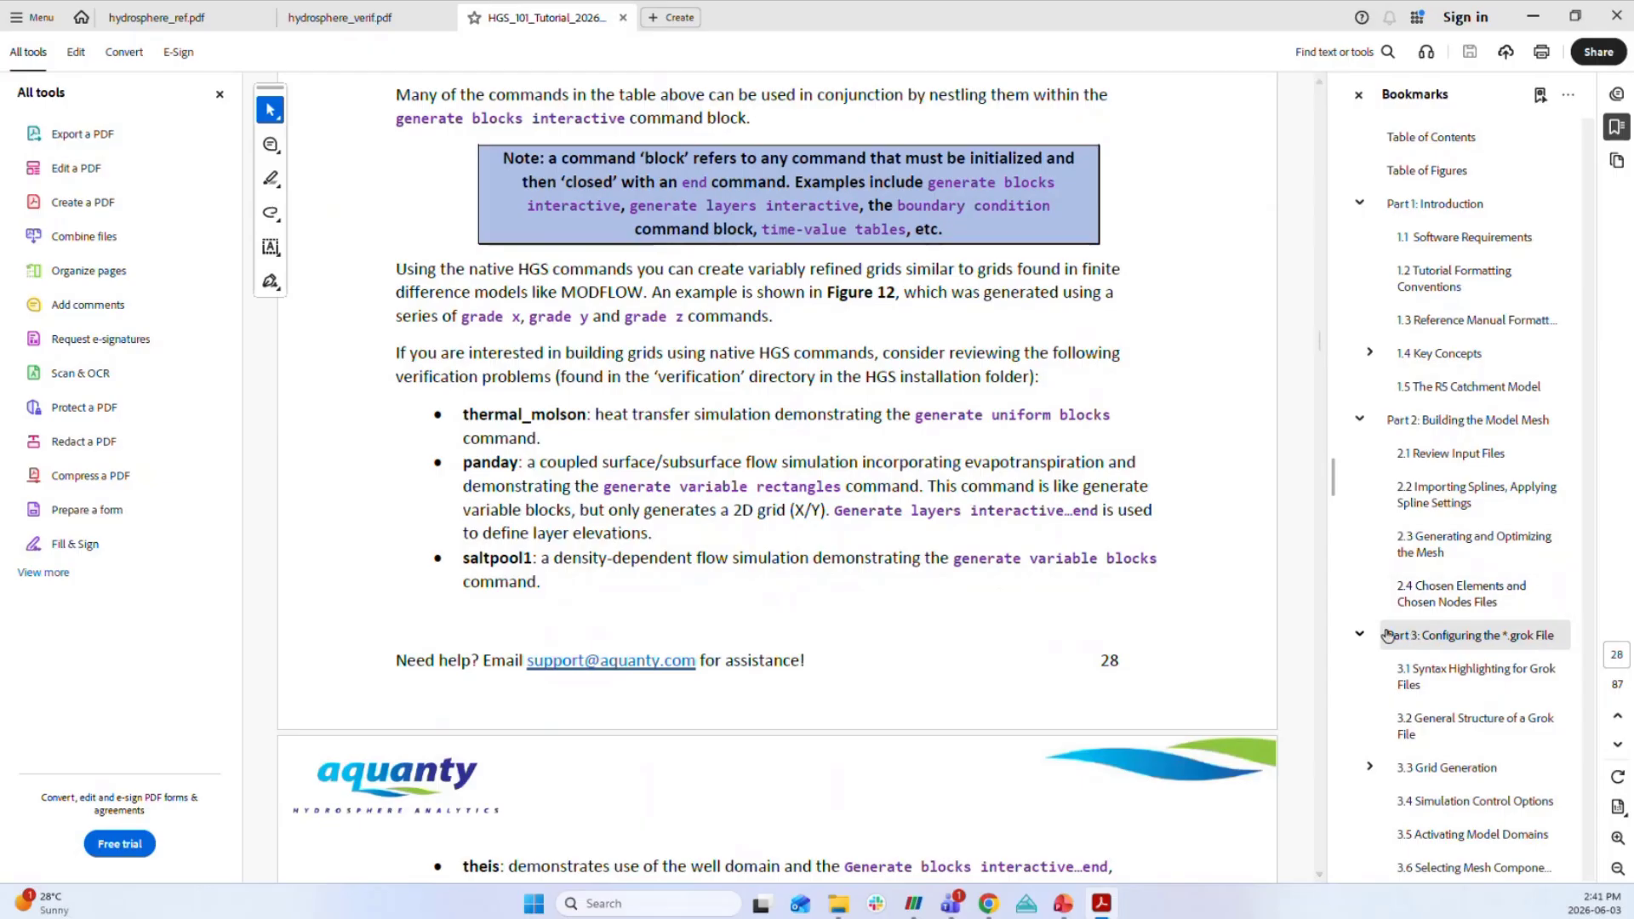
click(1388, 635)
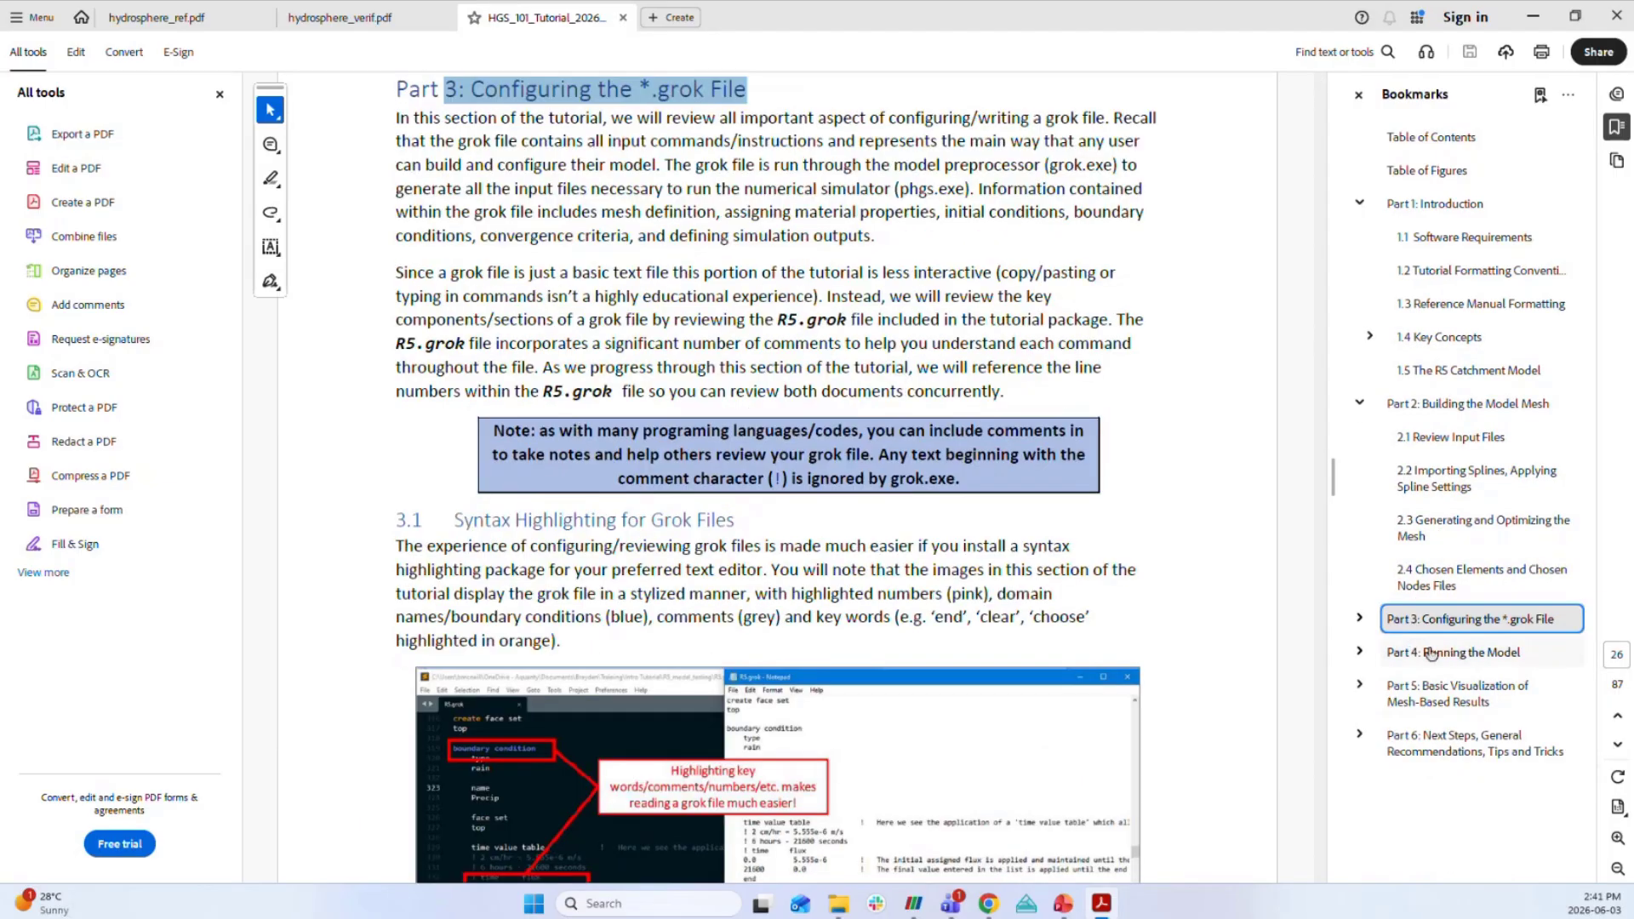
click(765, 95)
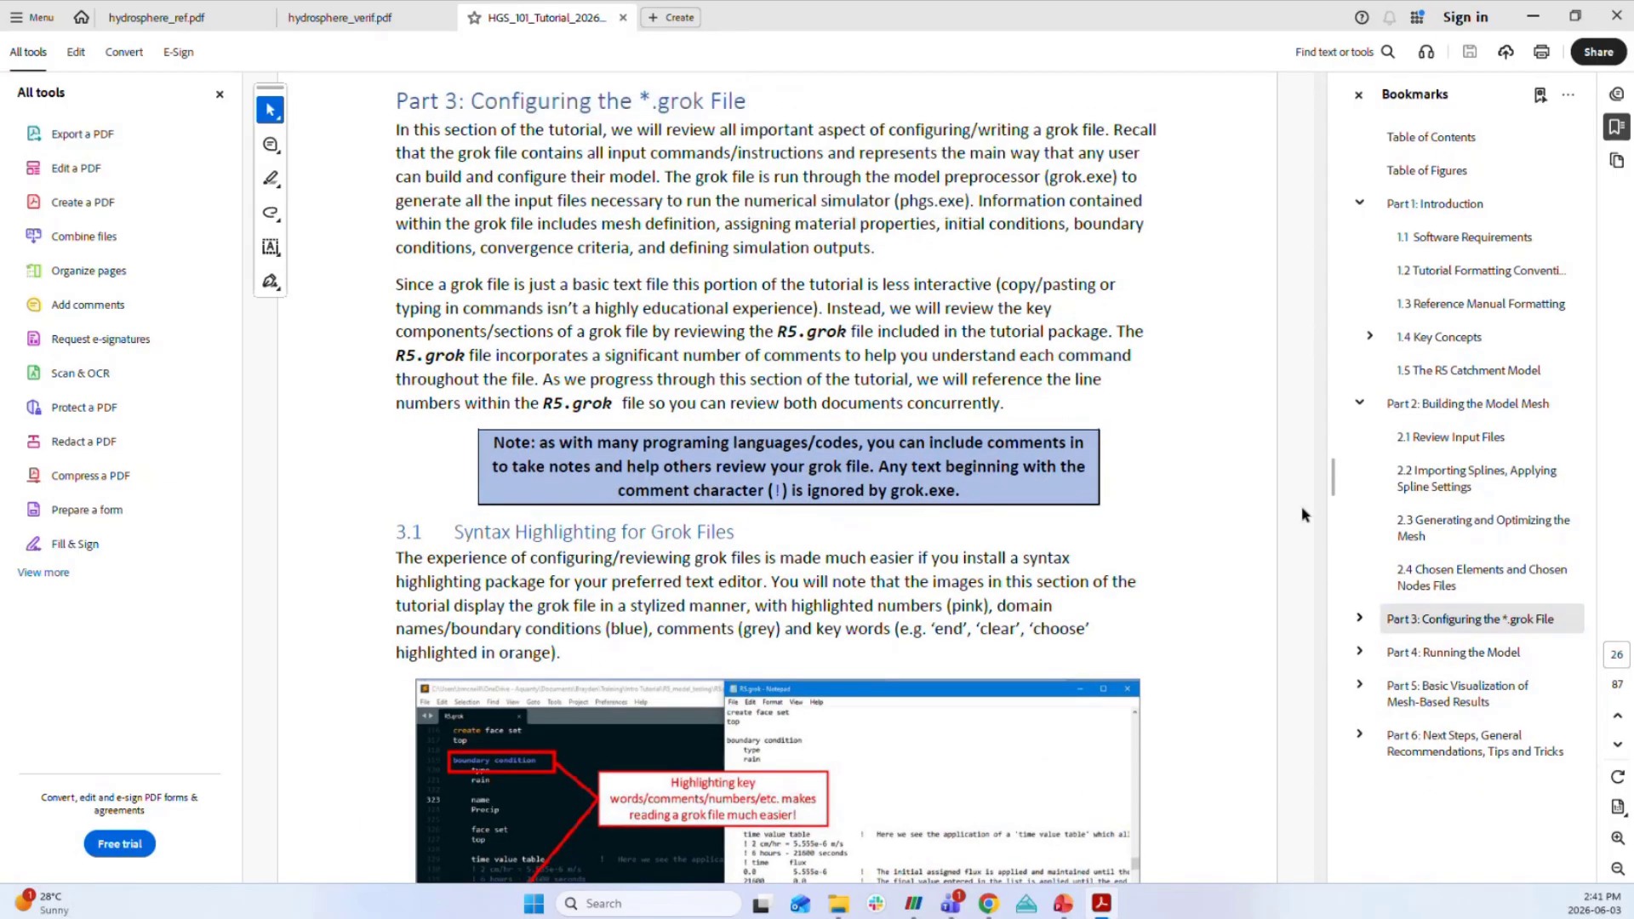
Jump to Part 4: Running the Model and expand its sections 4.1–4.3.
click(1447, 652)
drag(675, 90, 394, 90)
click(1359, 653)
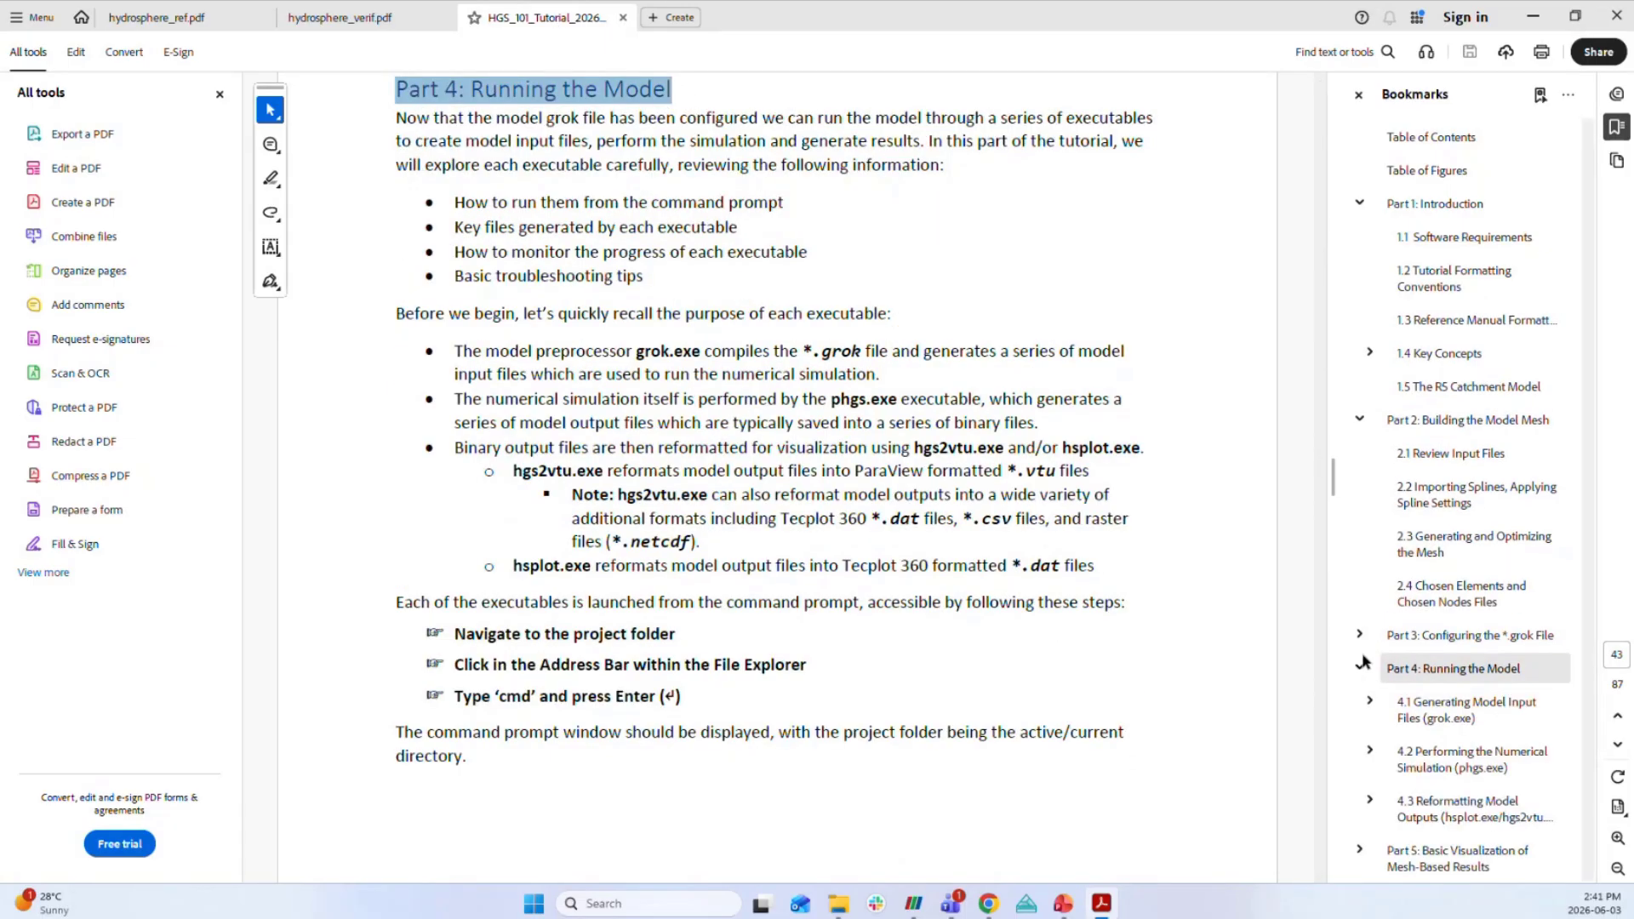
Skim sections 4.1, 4.2 and 4.3 on generating inputs, running the simulation and reformatting outputs.
scroll(1366, 664, down, 1)
click(1464, 653)
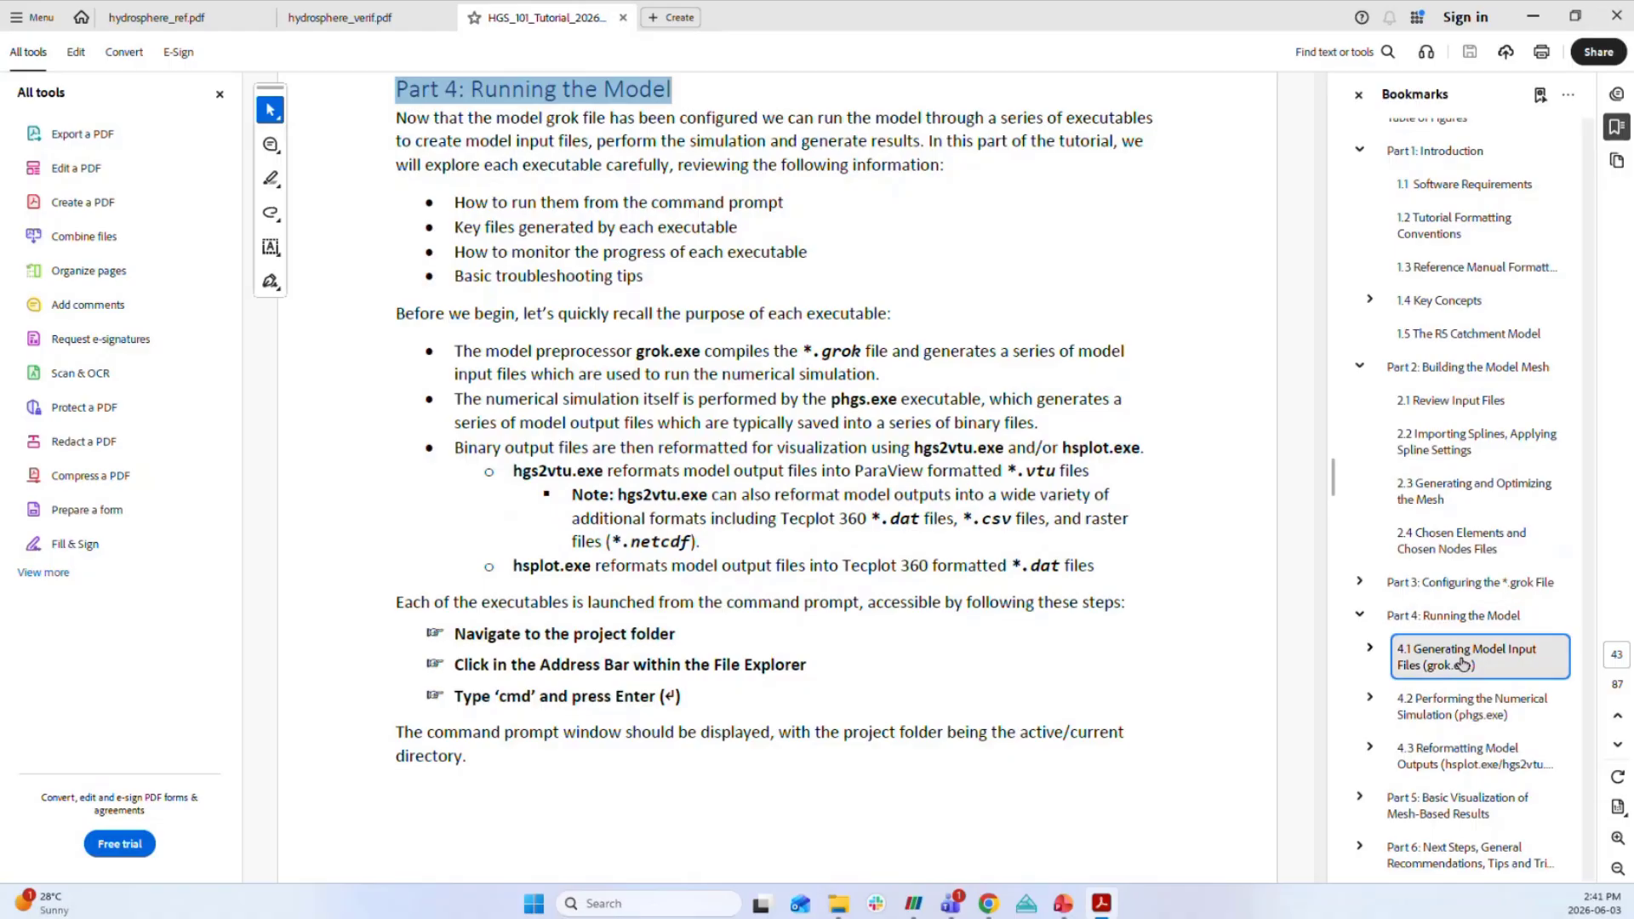
click(1479, 714)
scroll(841, 529, down, 5)
scroll(842, 529, down, 5)
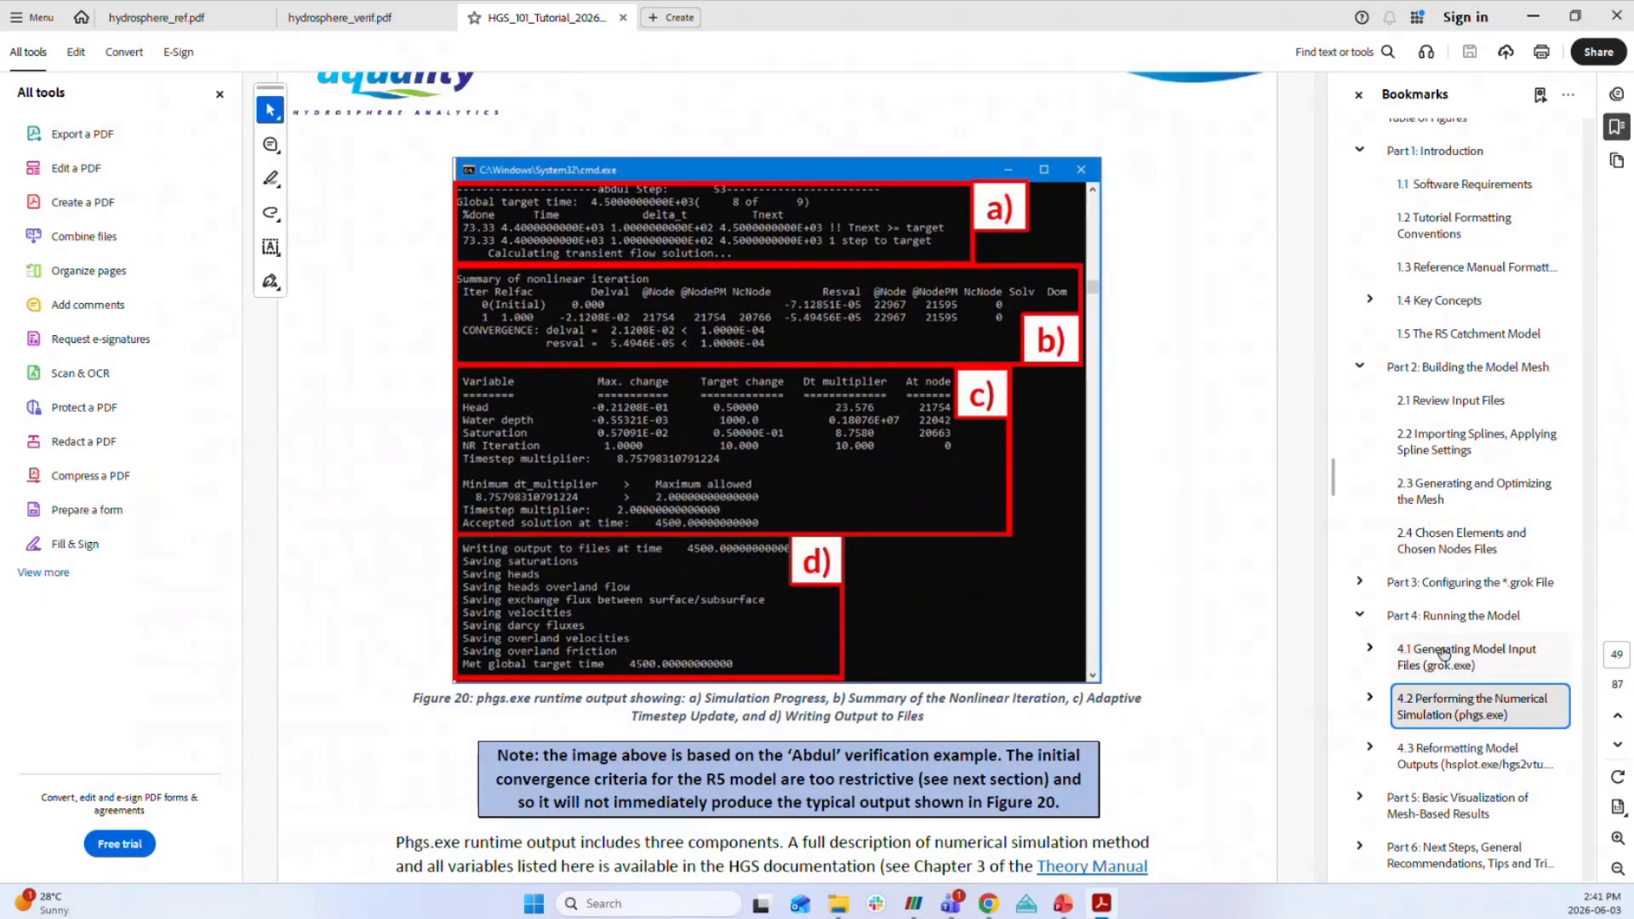
click(1427, 757)
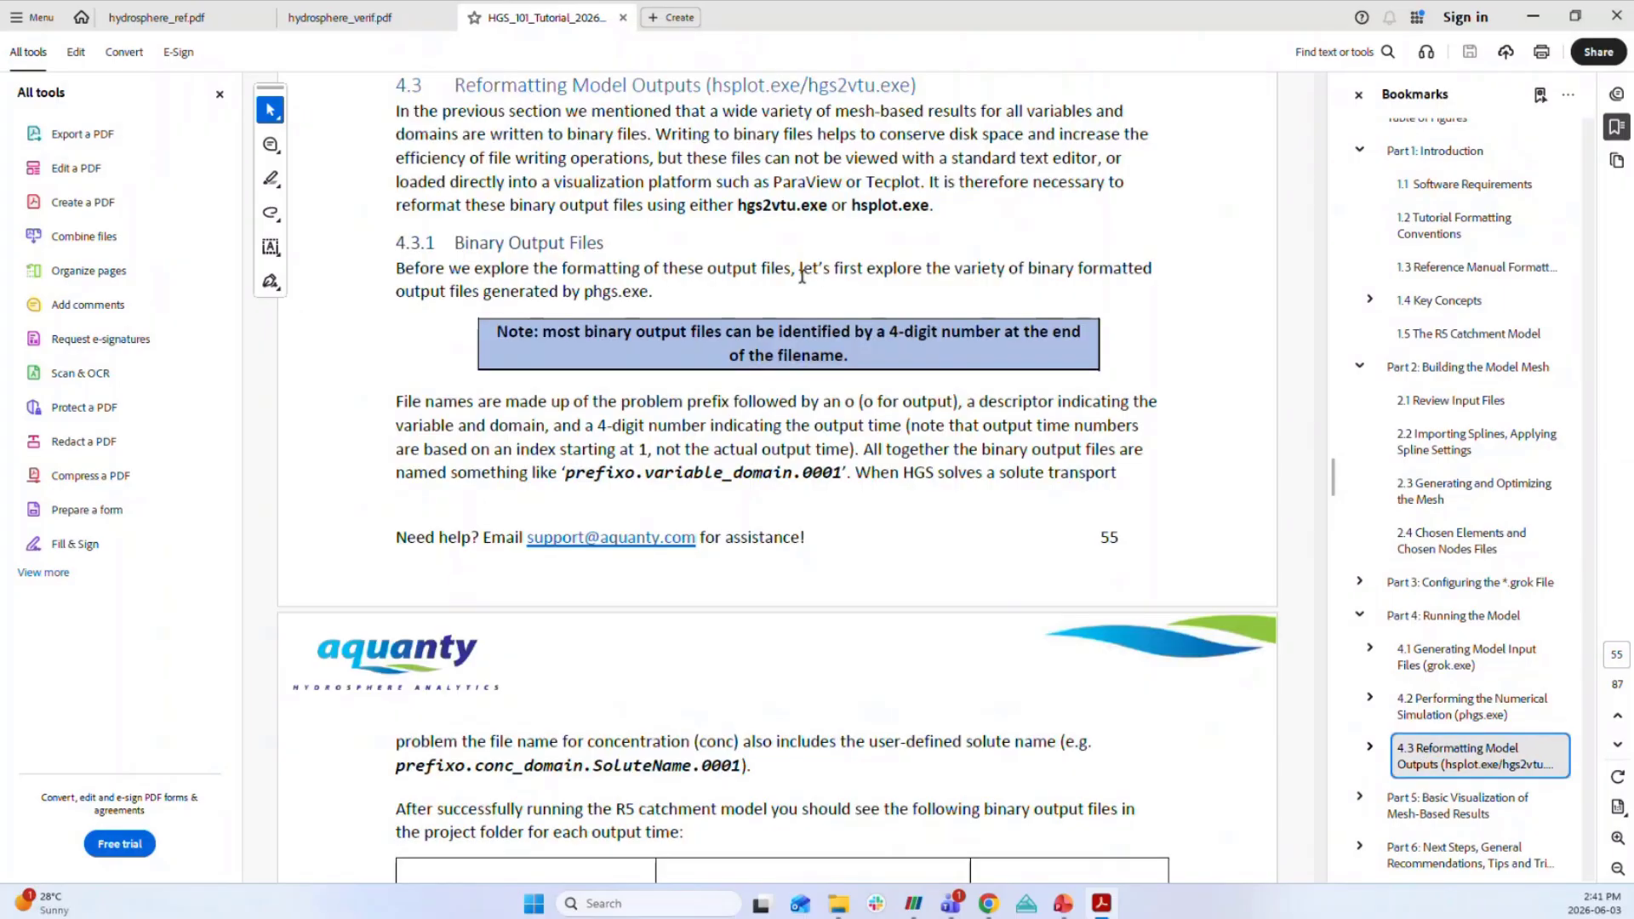
scroll(817, 362, down, 8)
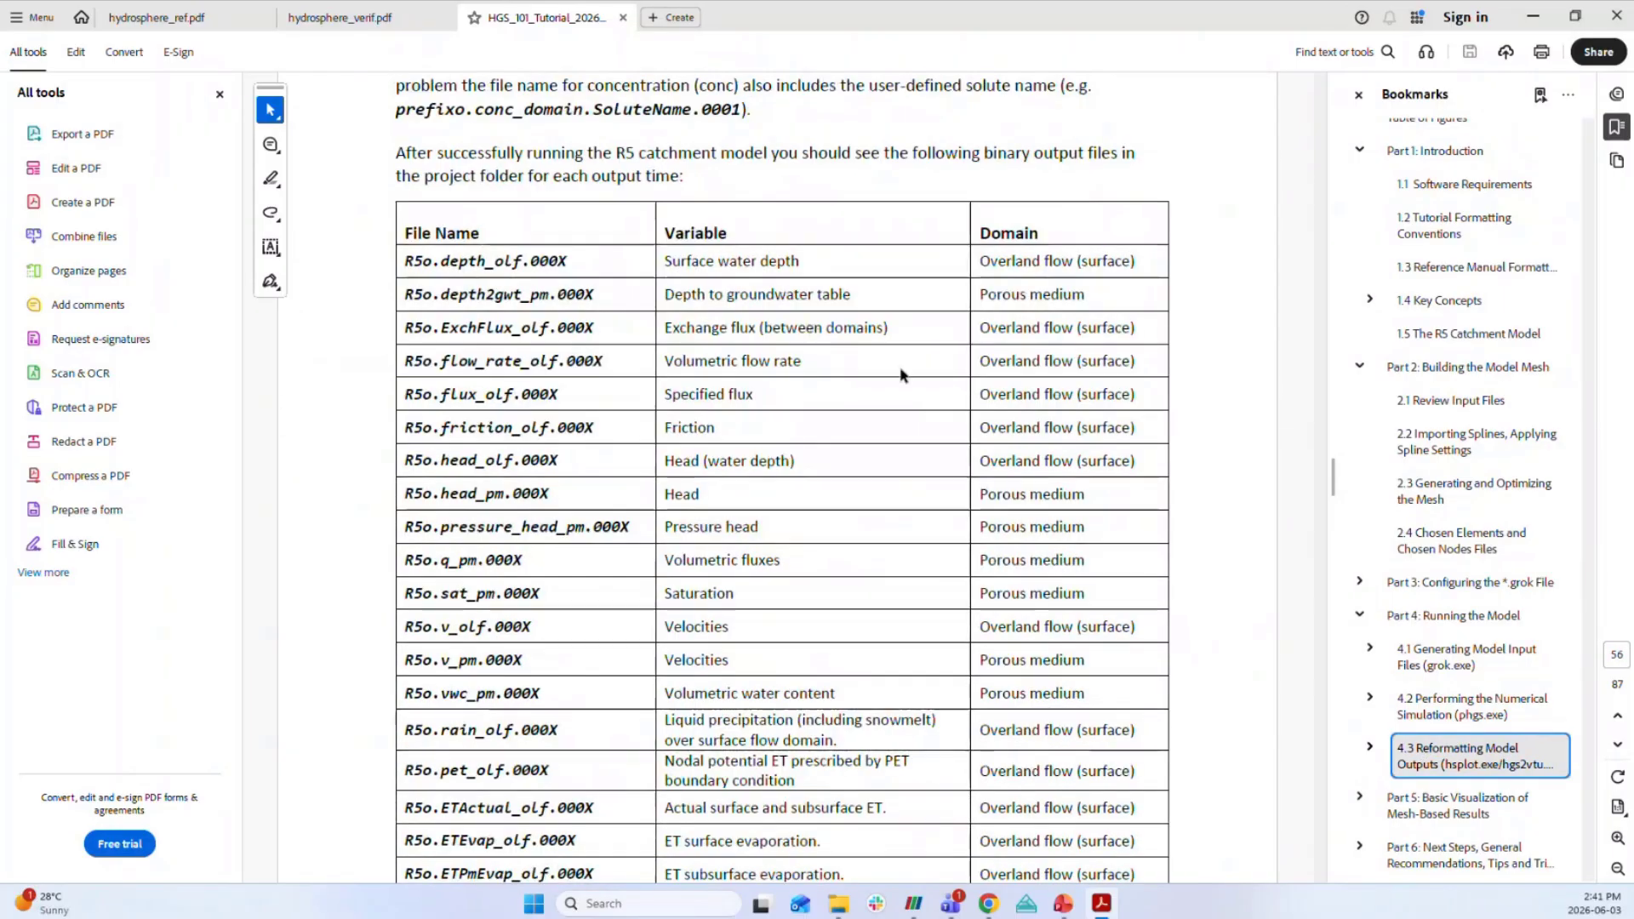
scroll(830, 348, down, 8)
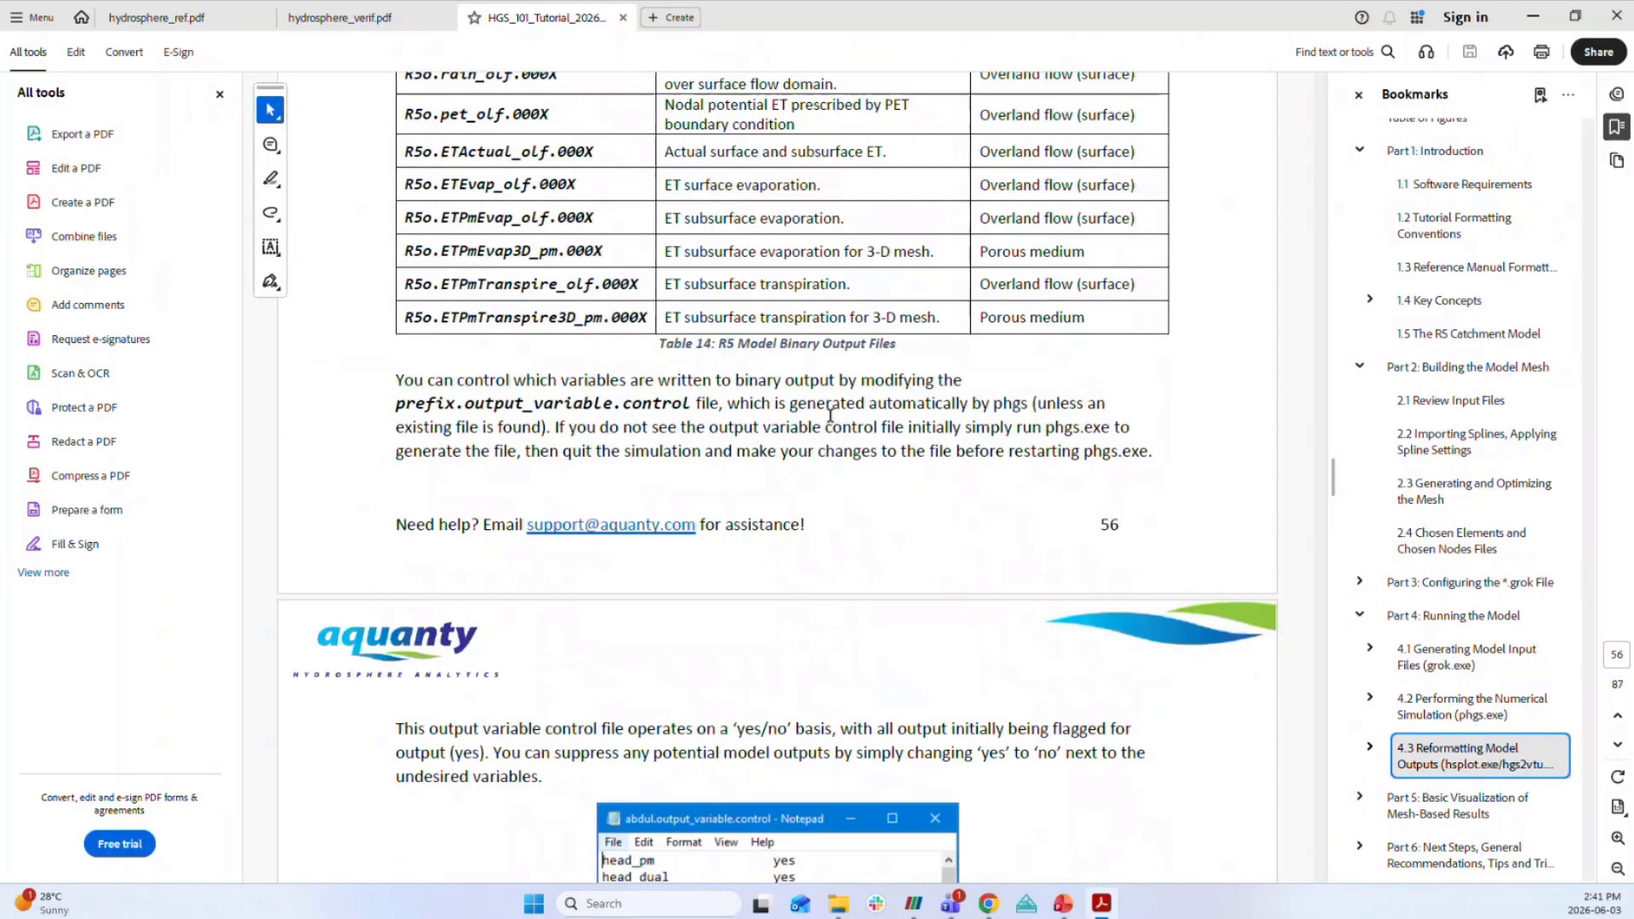
scroll(830, 417, down, 8)
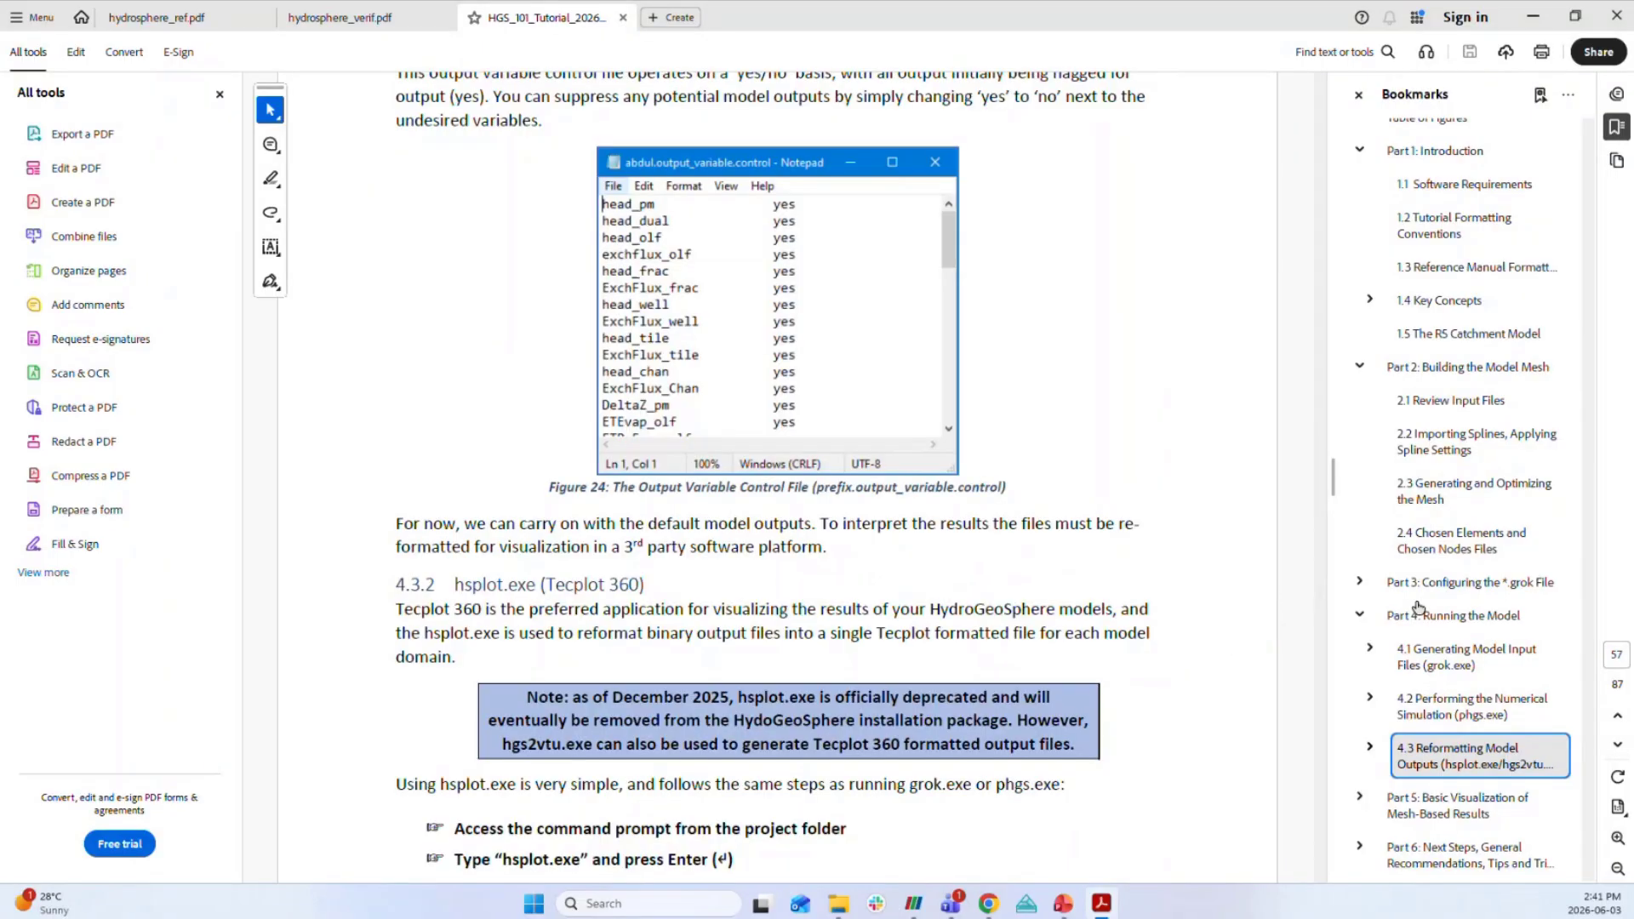
Collapse Part 4, expand Part 5 and jump to 5.2 Visualization with ParaView on page 76.
click(1360, 616)
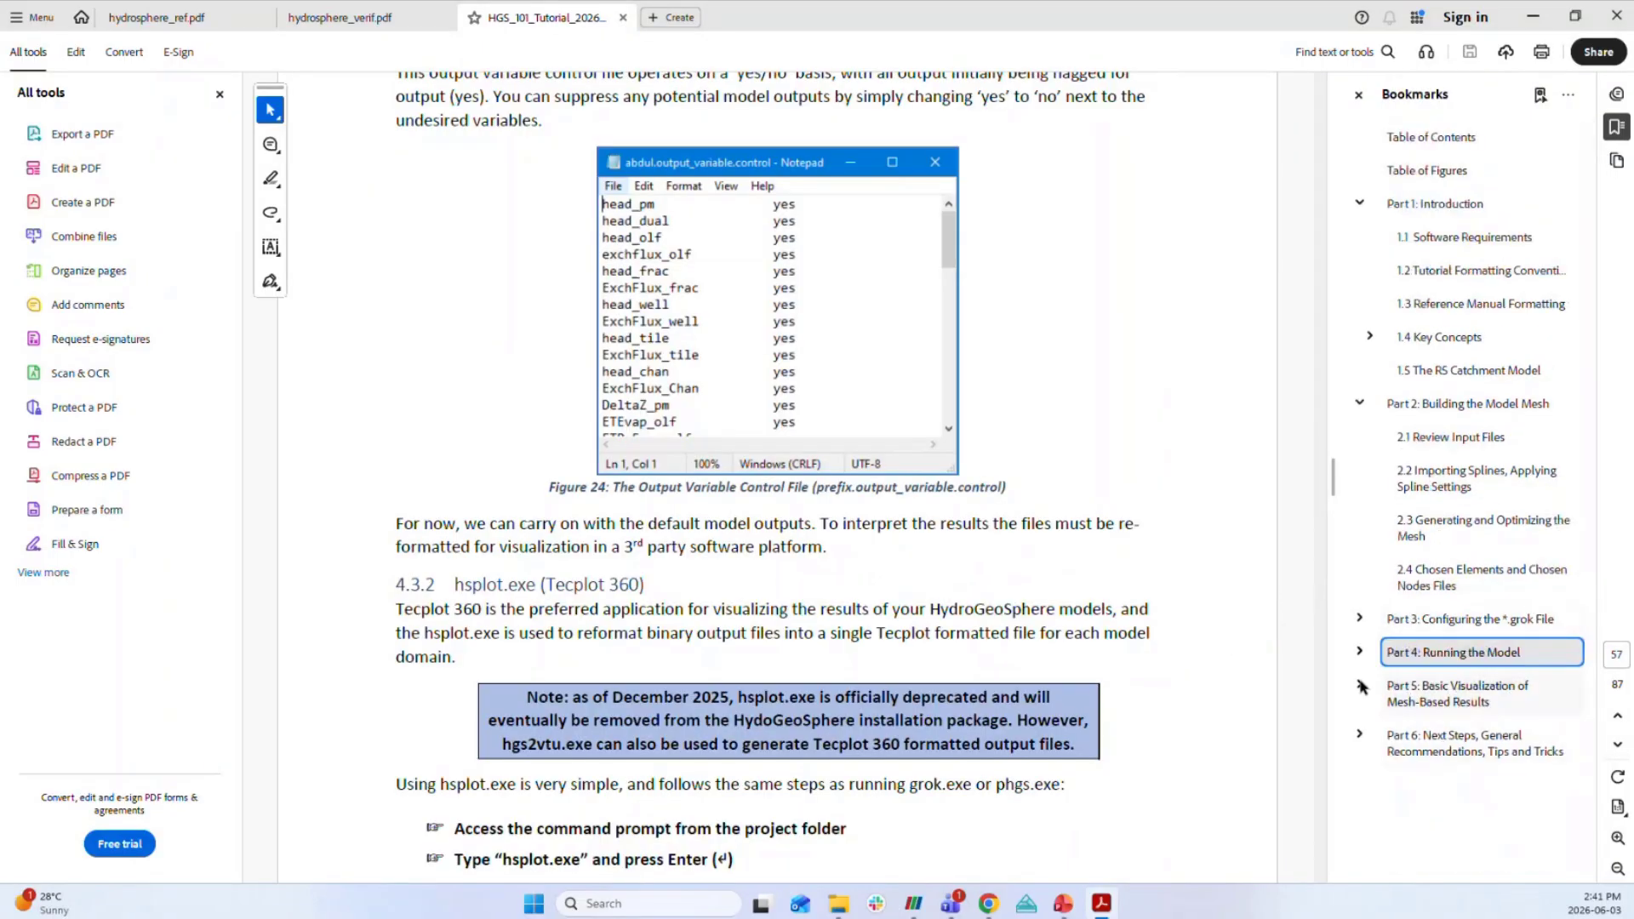
click(1469, 703)
click(1443, 768)
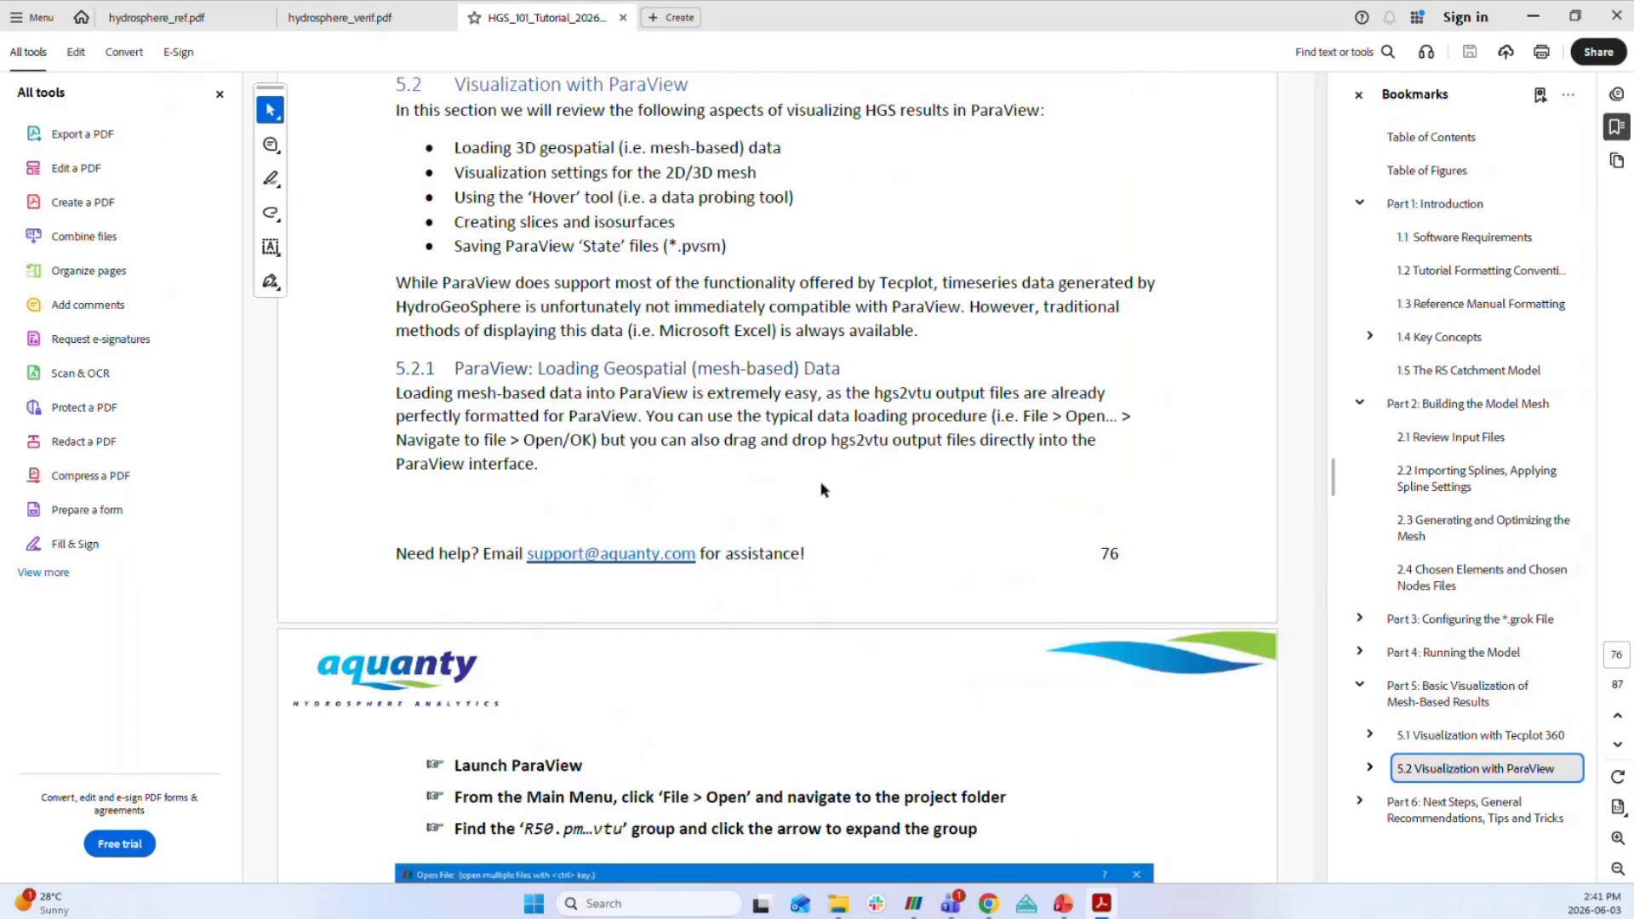
Scroll through the ParaView visualization pages 76–80.
scroll(830, 498, down, 4)
scroll(845, 504, down, 12)
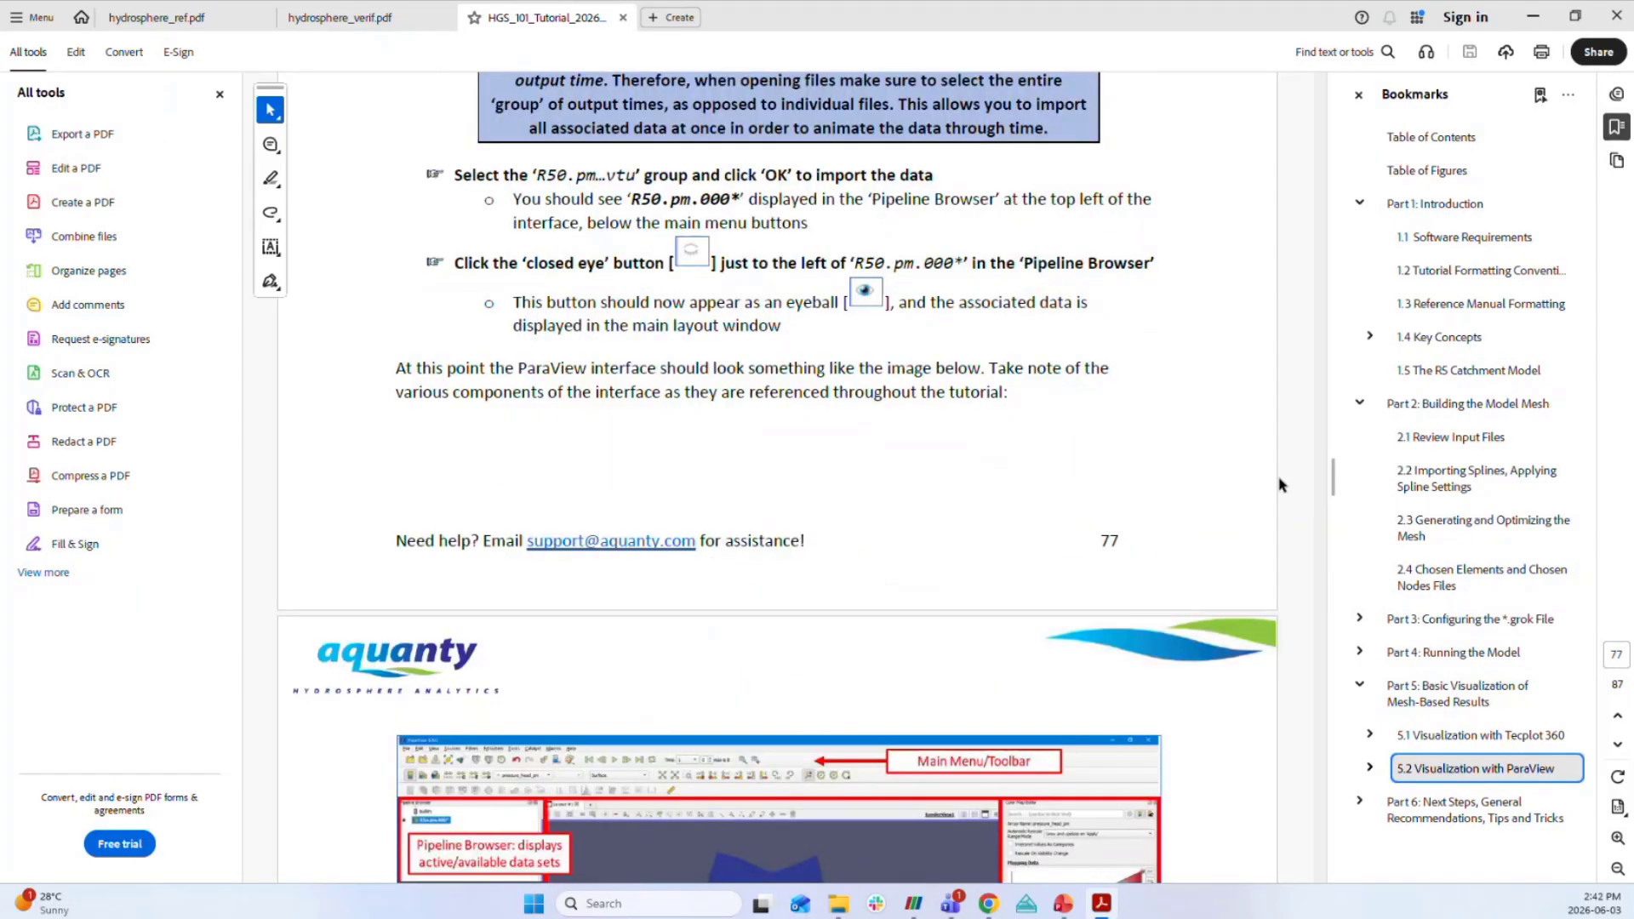
scroll(1261, 665, down, 4)
scroll(1261, 665, down, 20)
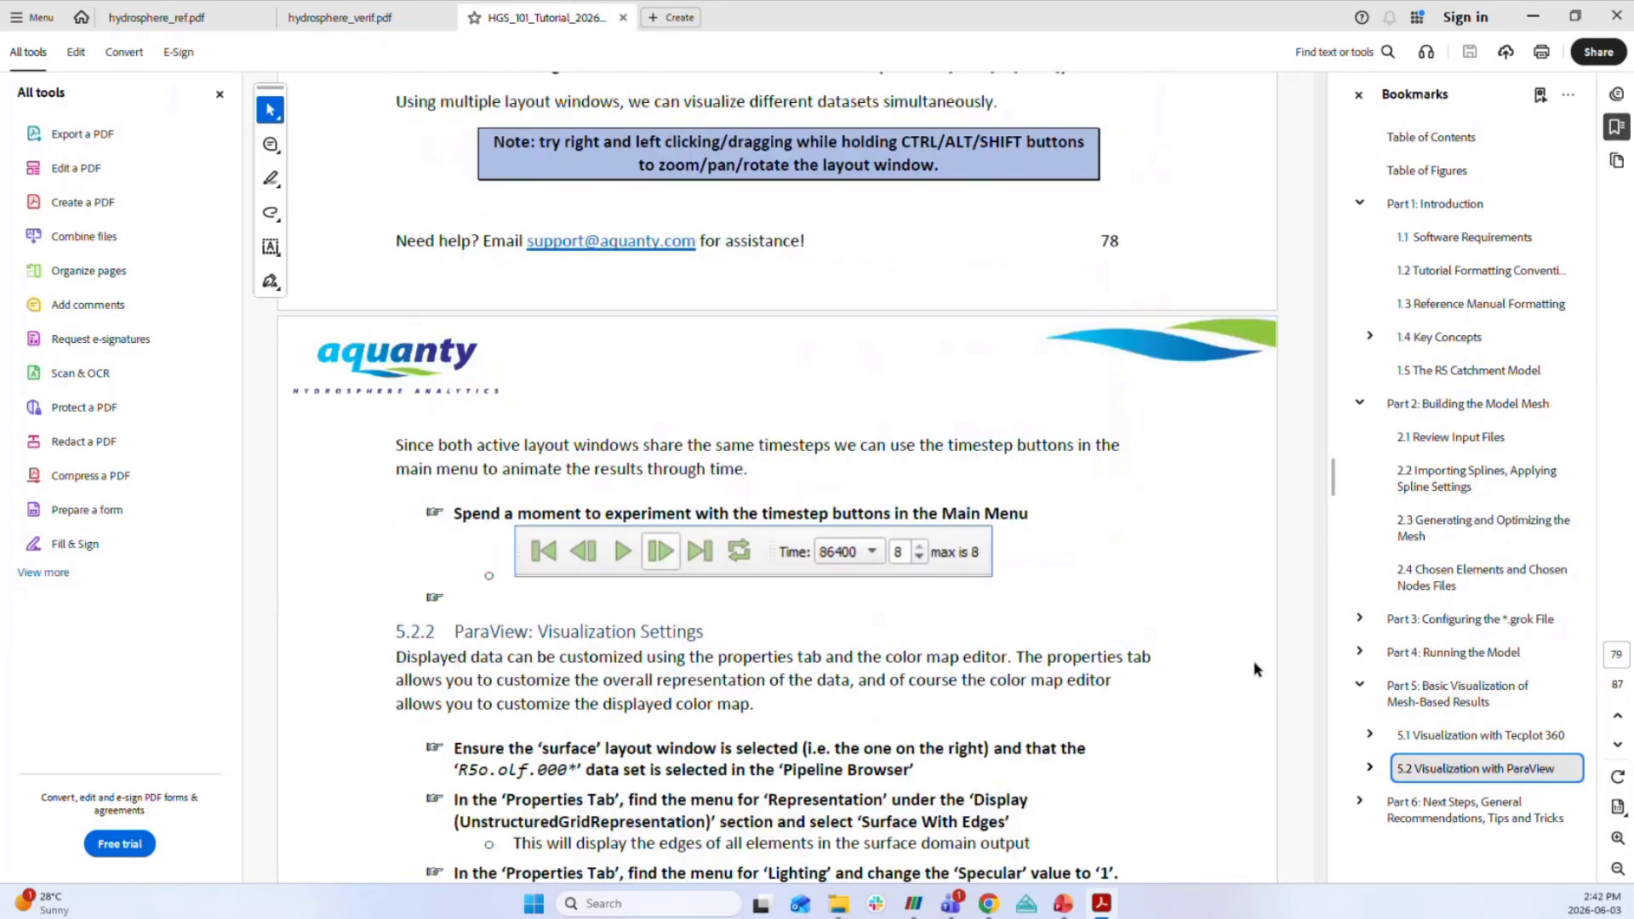
scroll(1250, 659, down, 5)
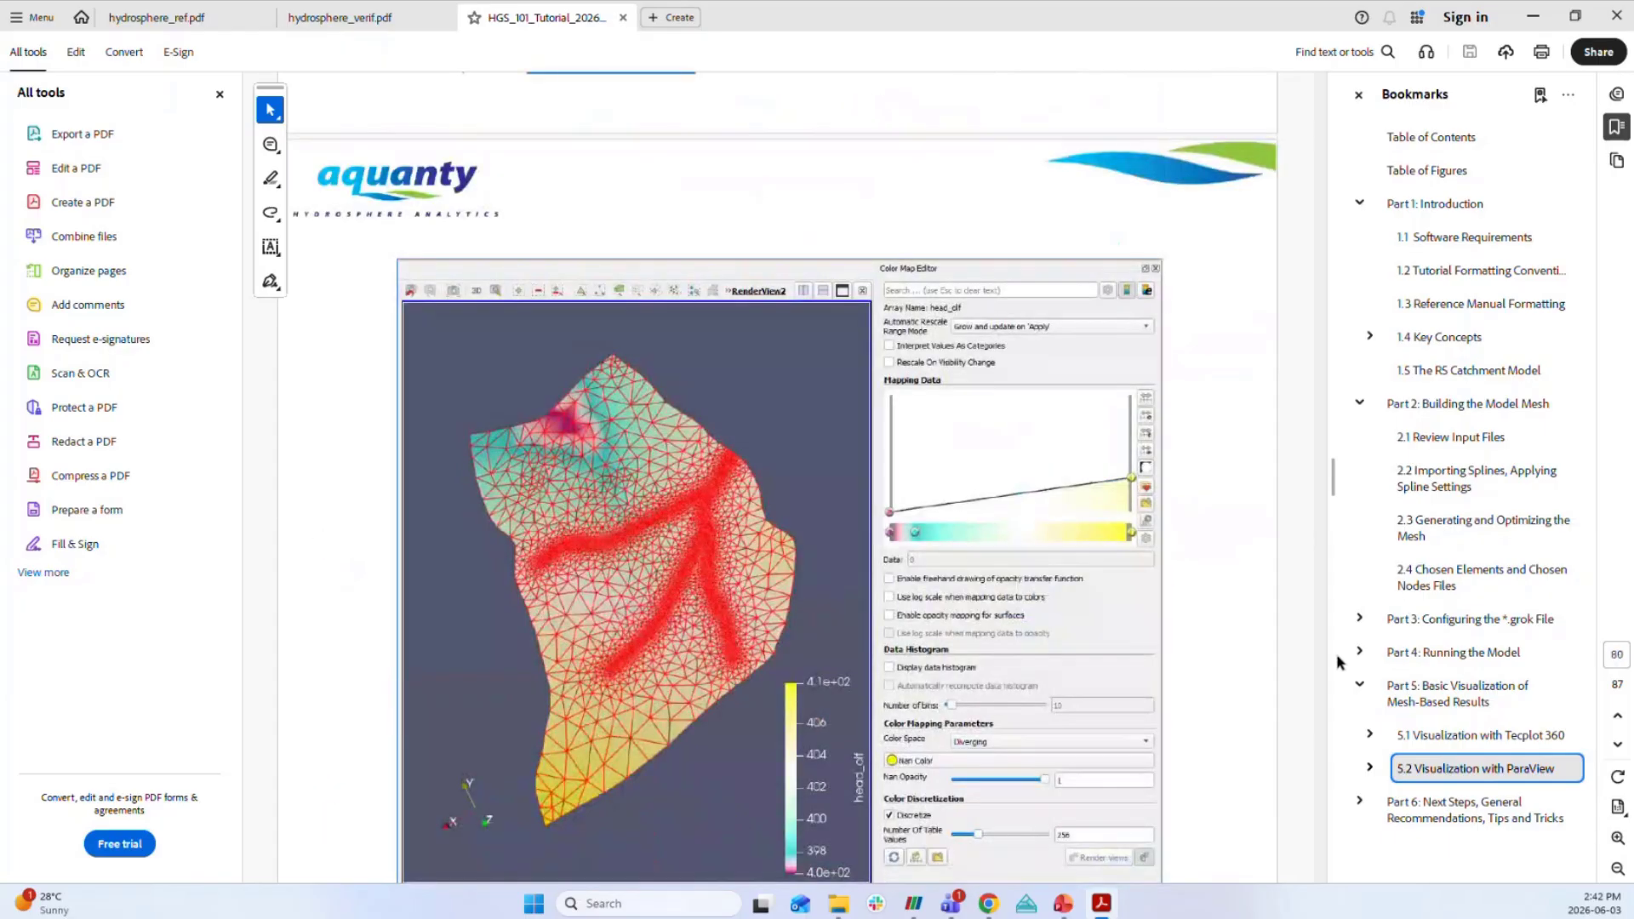
Jump to Part 6 and scroll to 6.5 General Recommendations on page 86, then minimize Acrobat.
click(1420, 818)
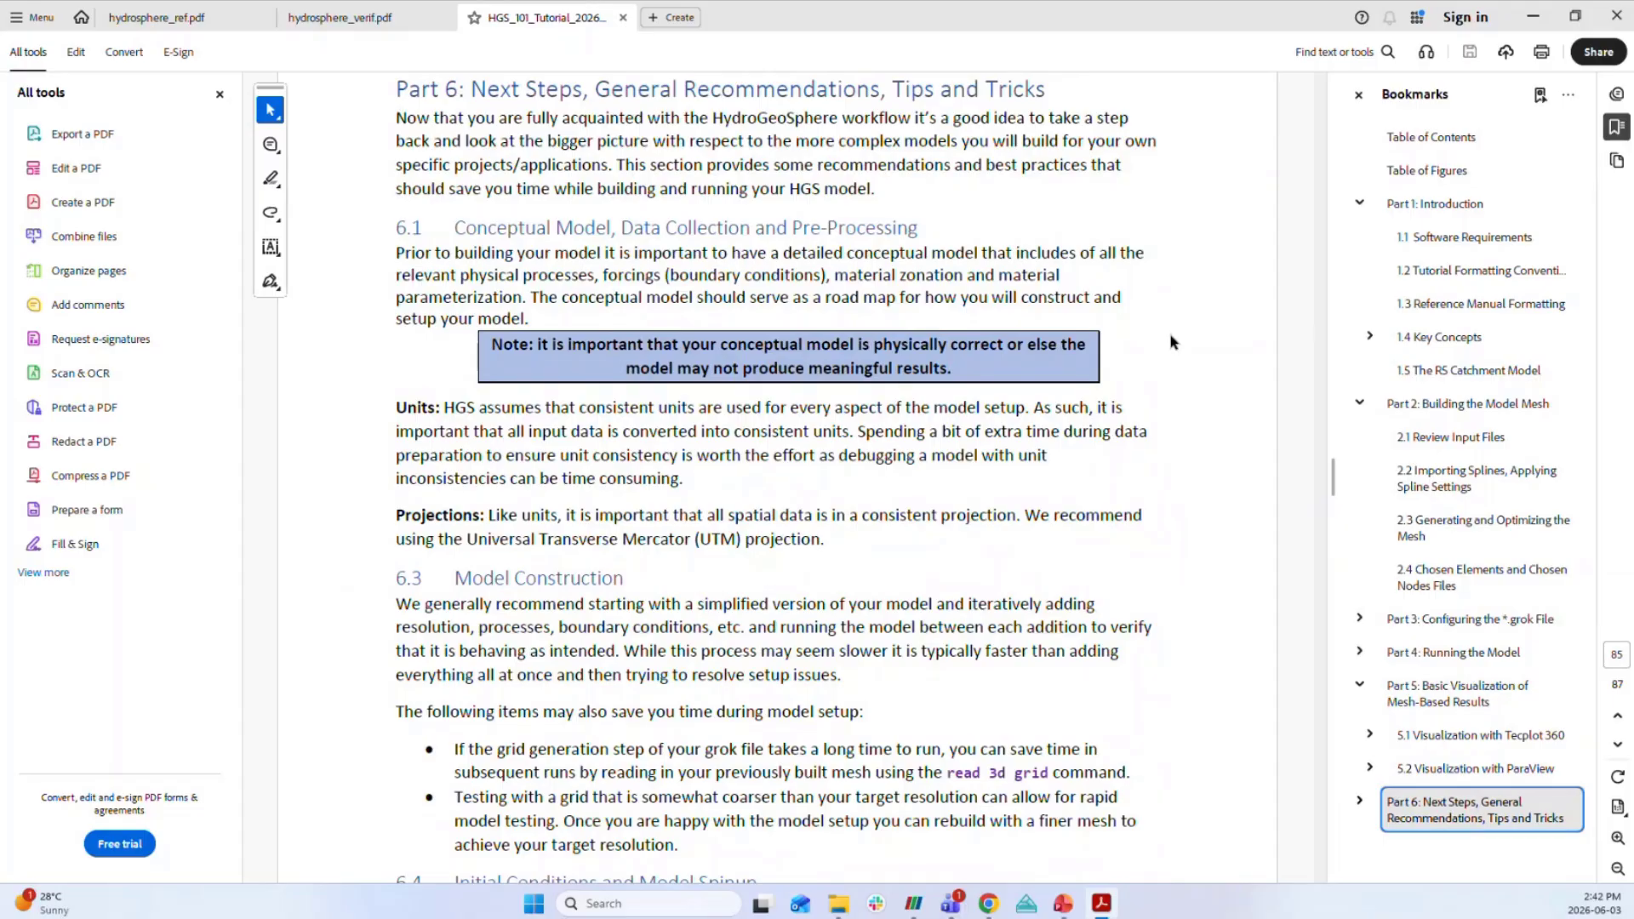
scroll(1133, 420, down, 7)
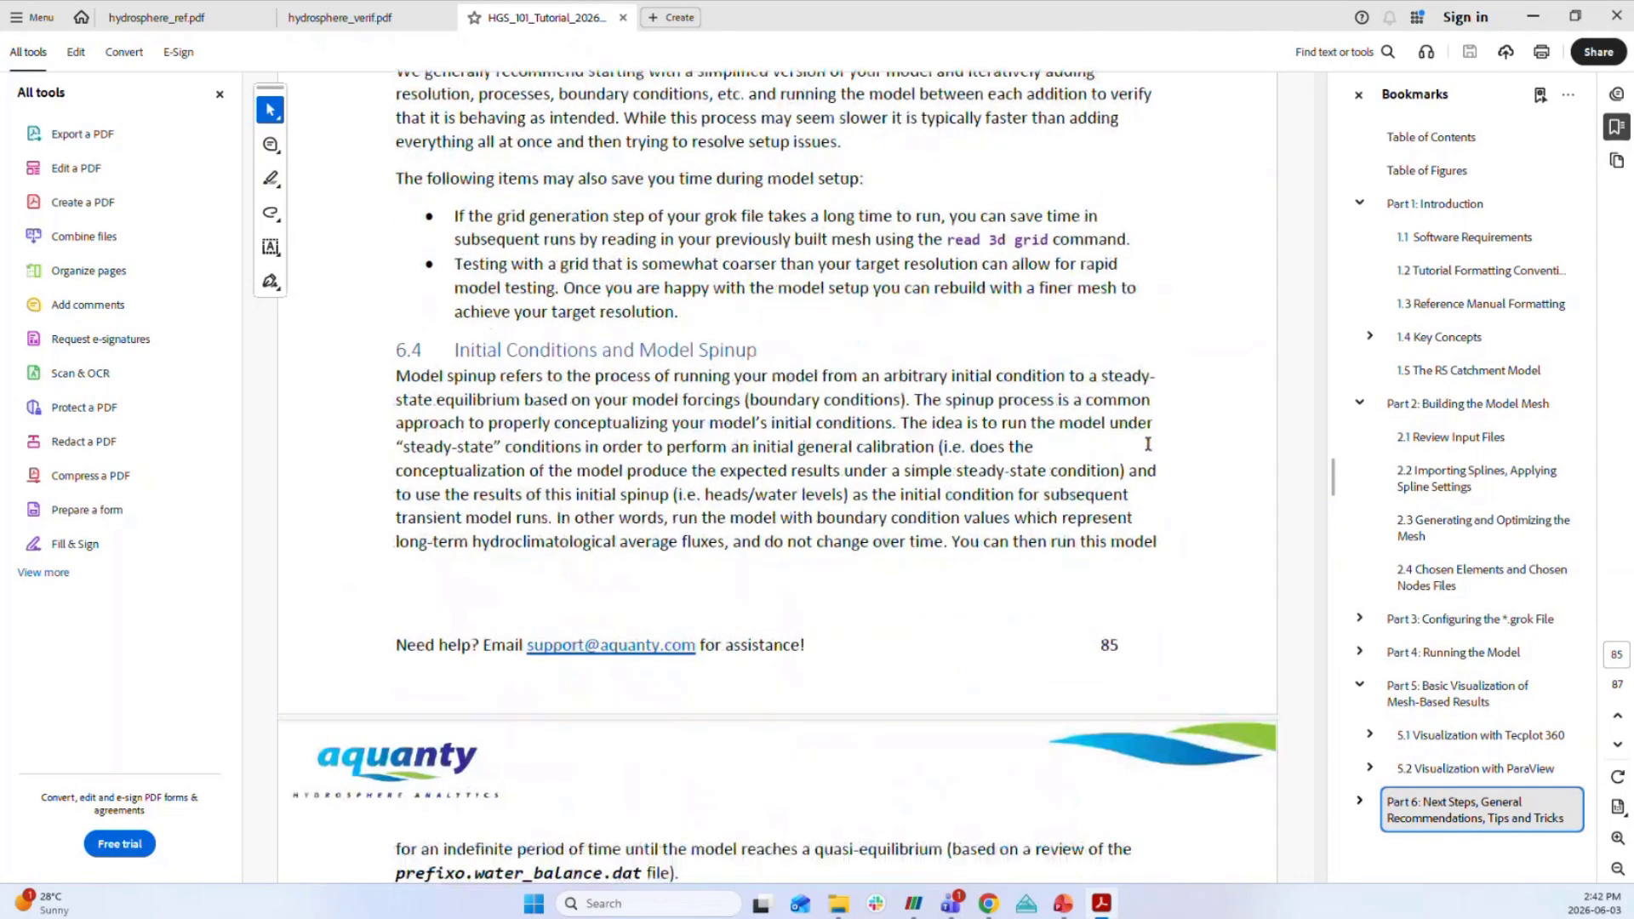
scroll(1130, 467, down, 9)
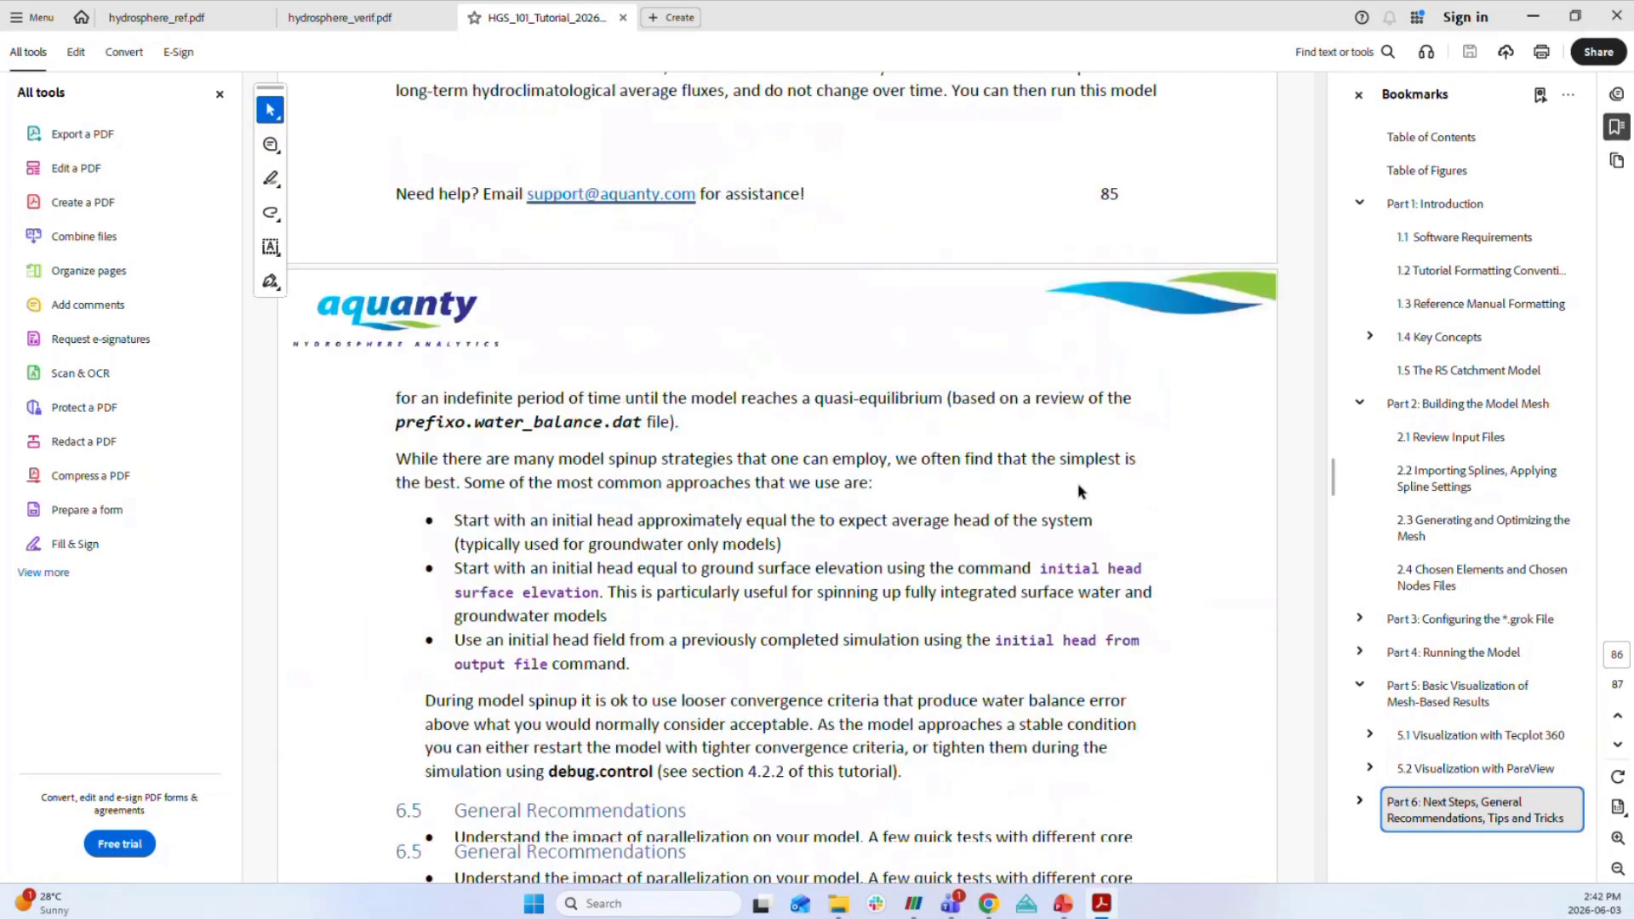
scroll(1076, 496, down, 4)
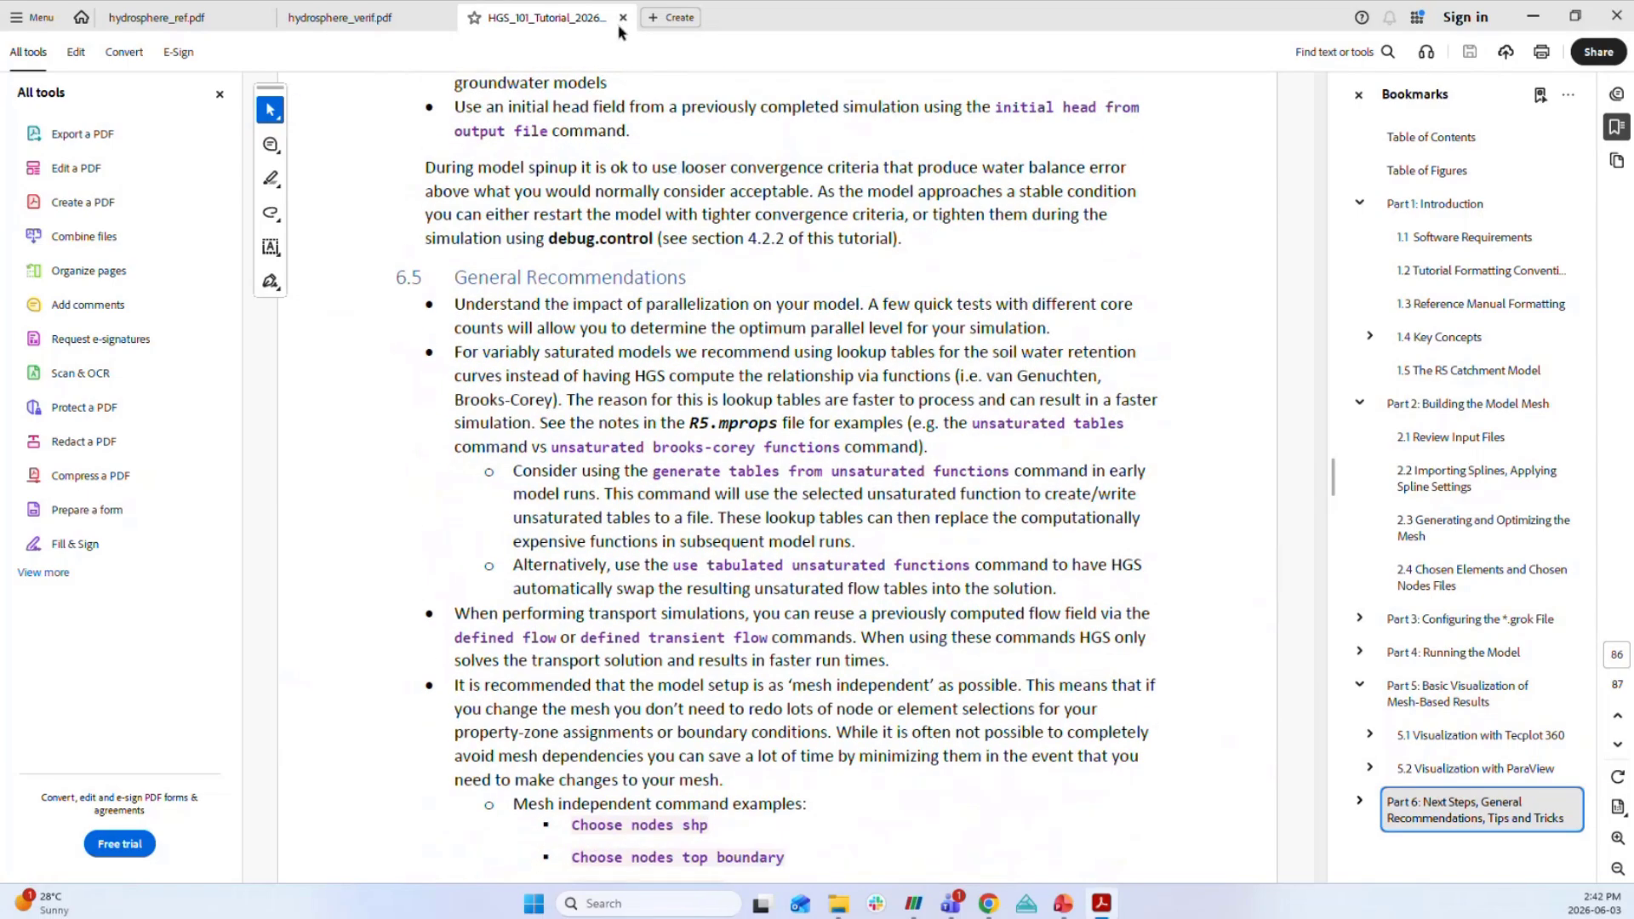
click(1533, 16)
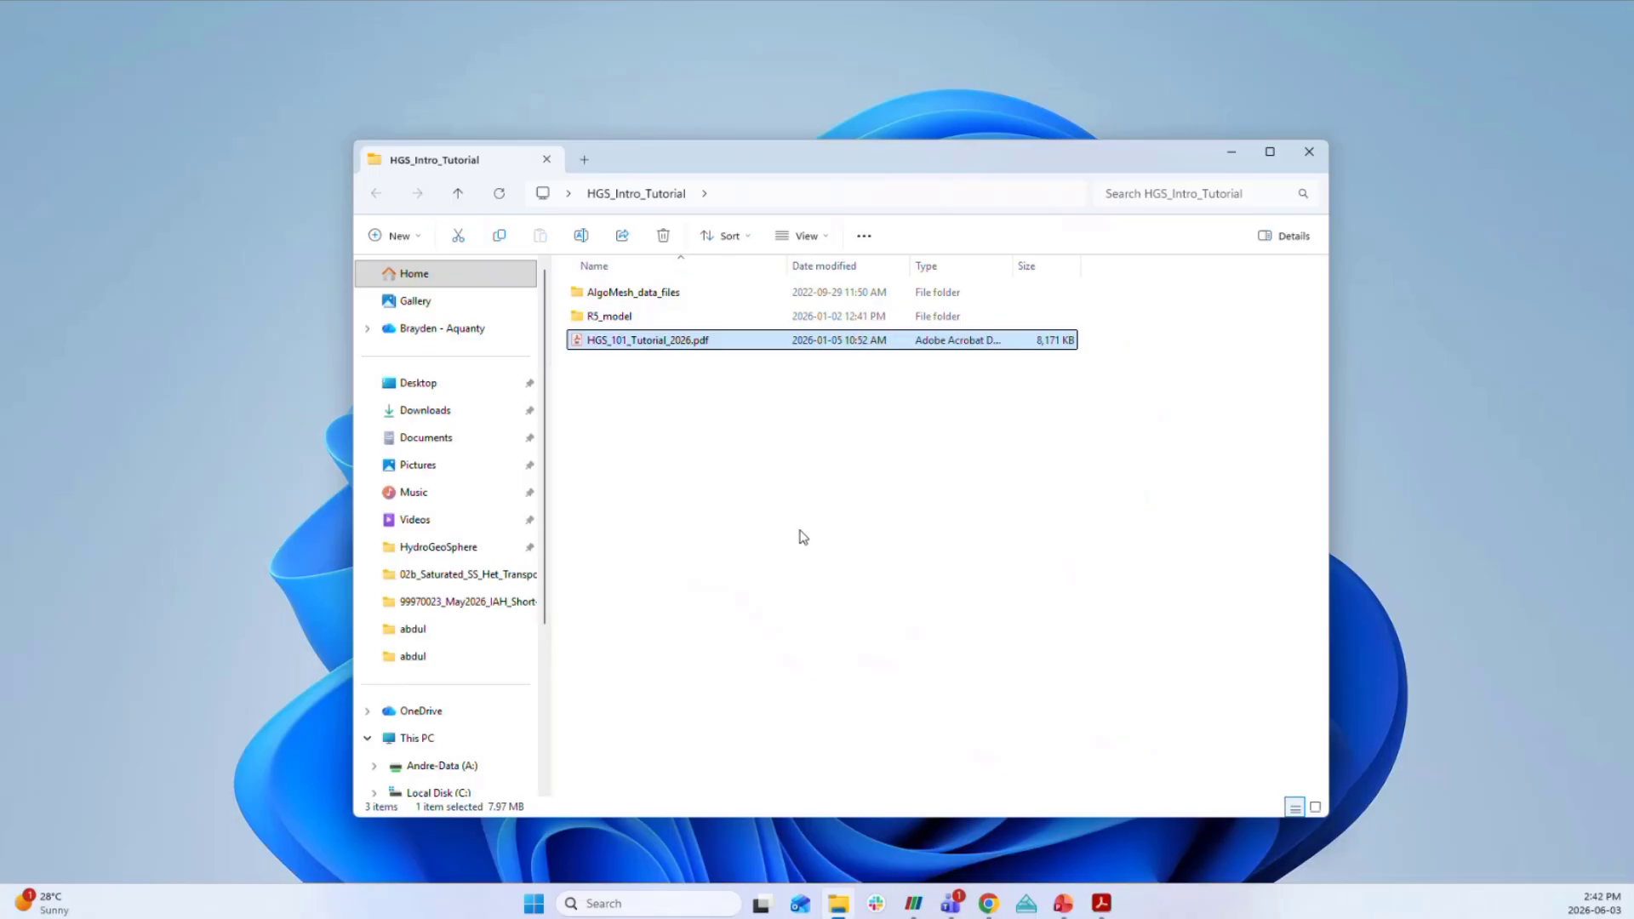
Browse the contents of the AlgoMesh_data_files folder.
click(616, 320)
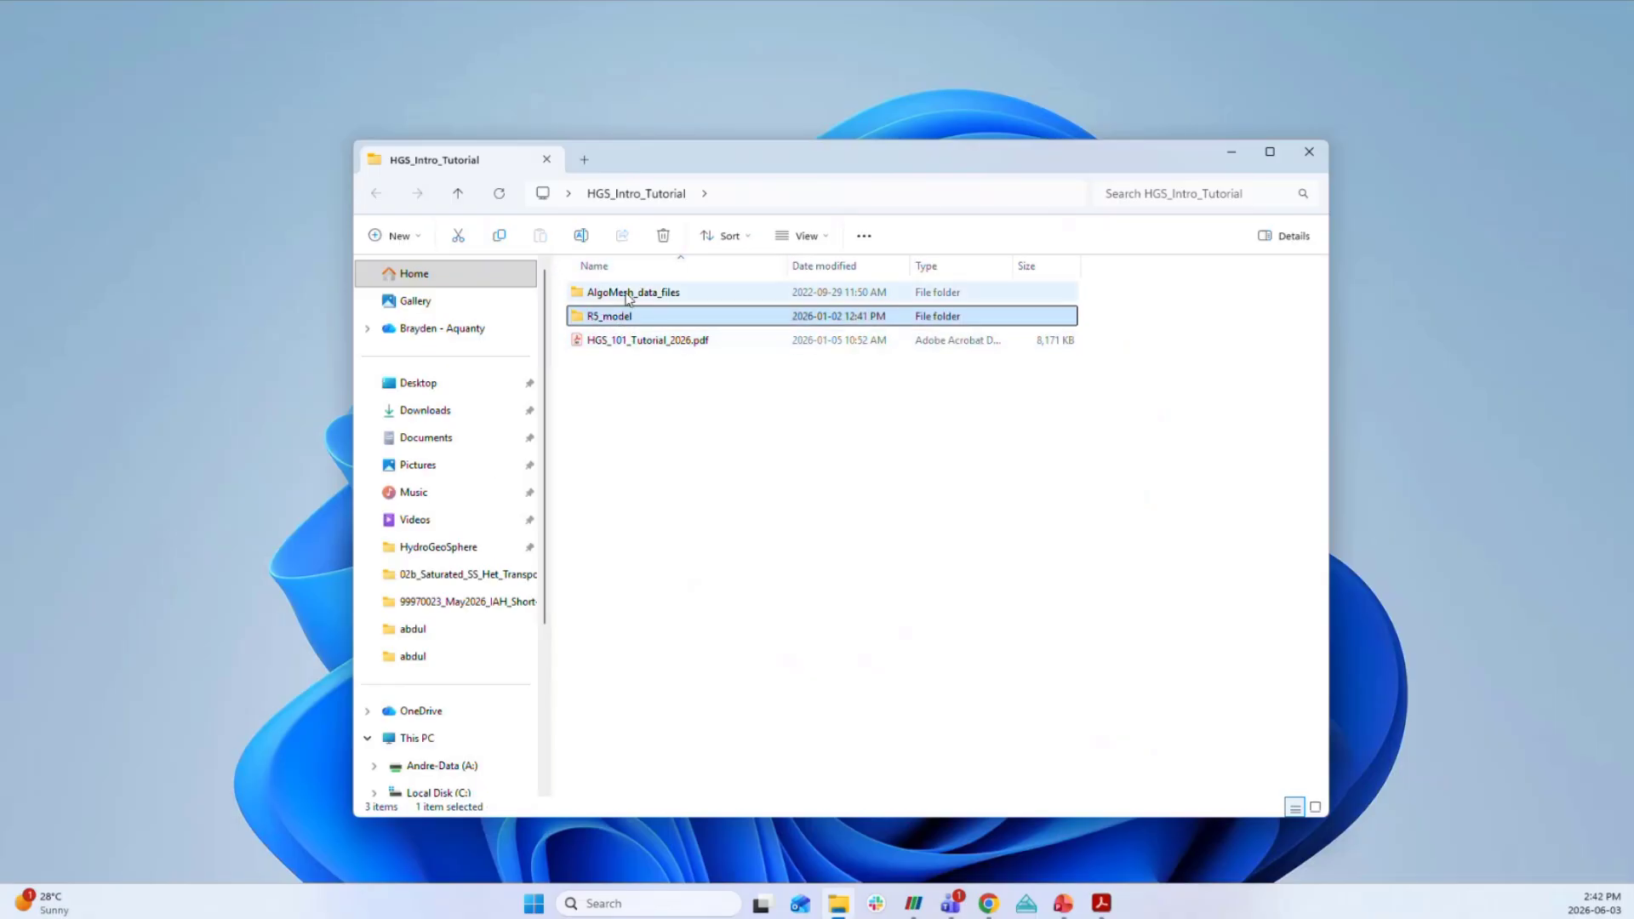
double_click(627, 295)
scroll(620, 483, down, 4)
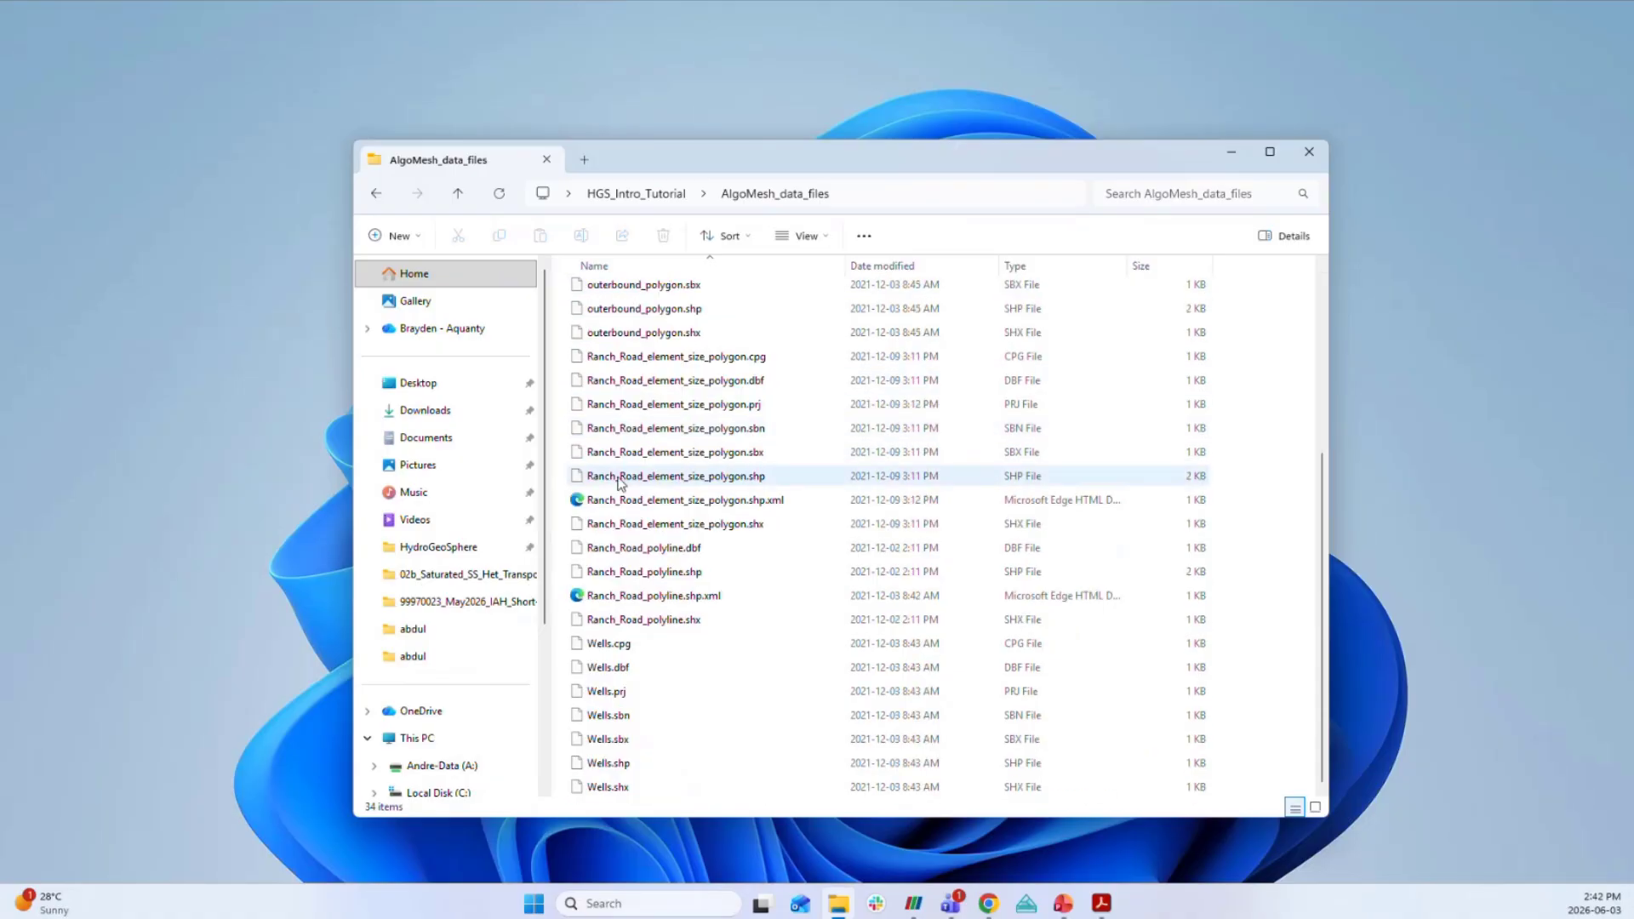
scroll(763, 624, up, 4)
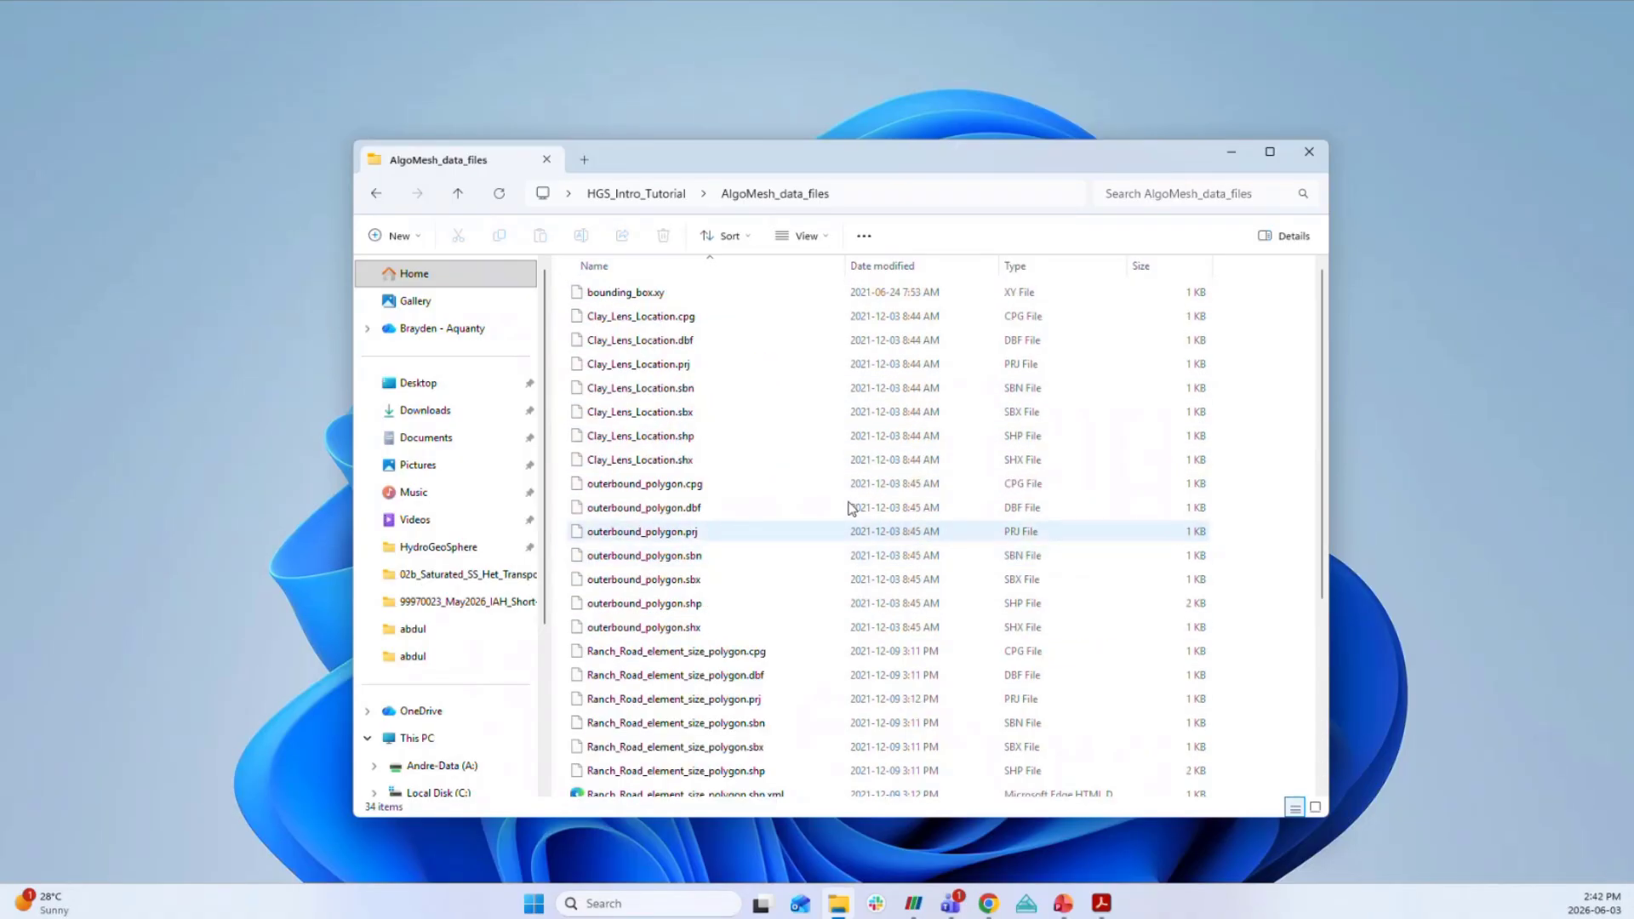
Go back to HGS_Intro_Tutorial, enter R5_model and open R5.grok in Sublime Text.
click(661, 199)
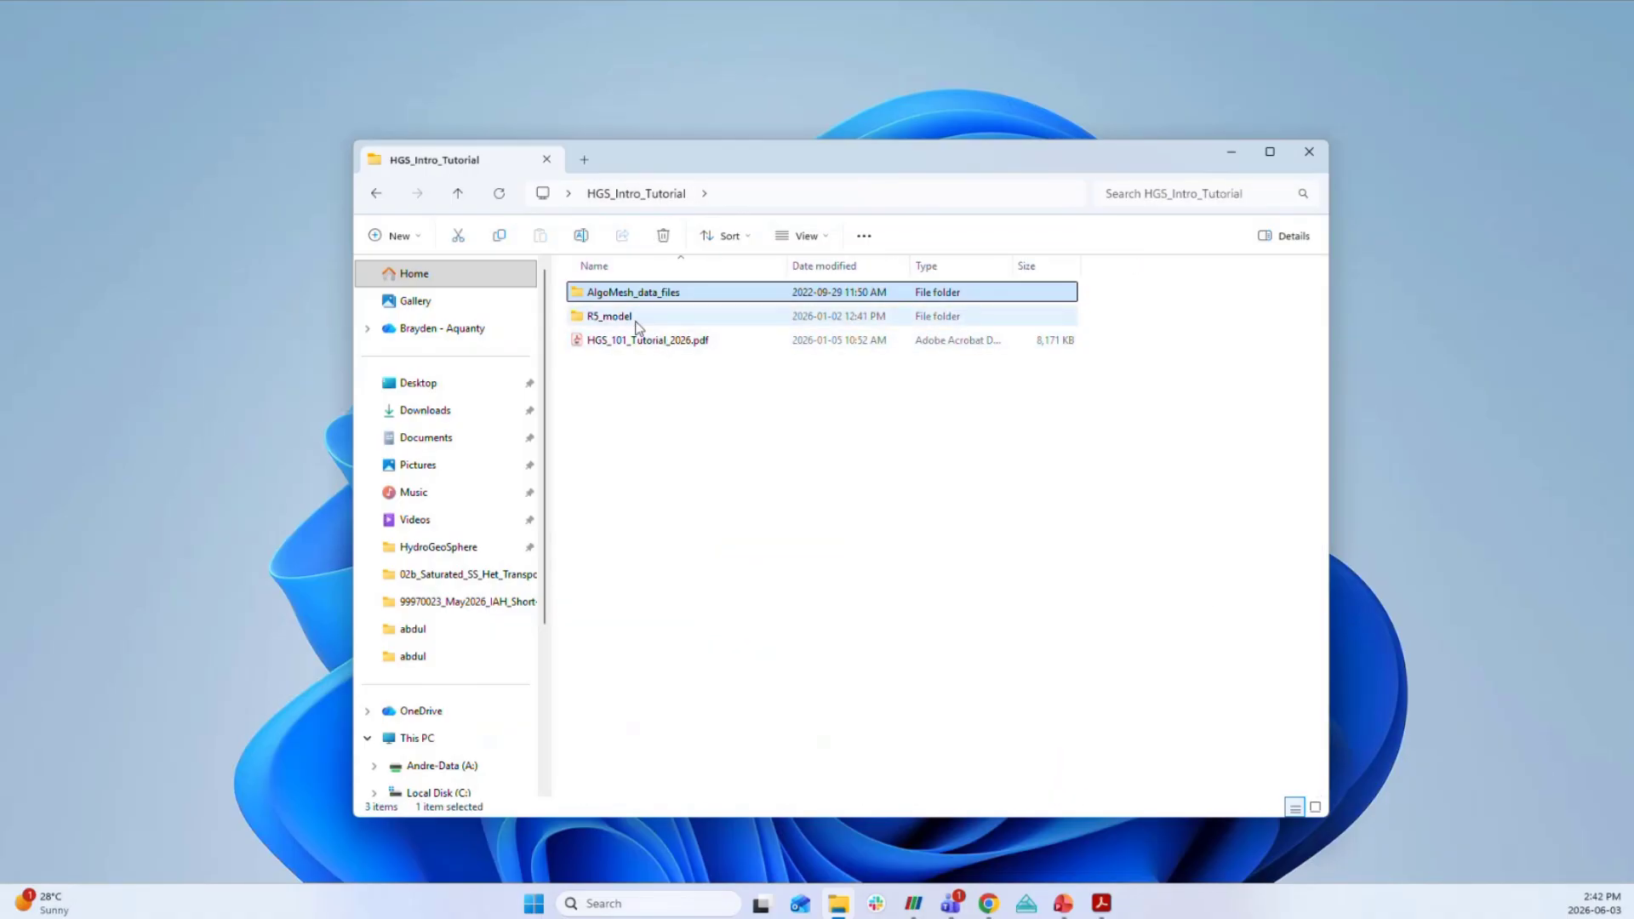
mouse_move(639, 328)
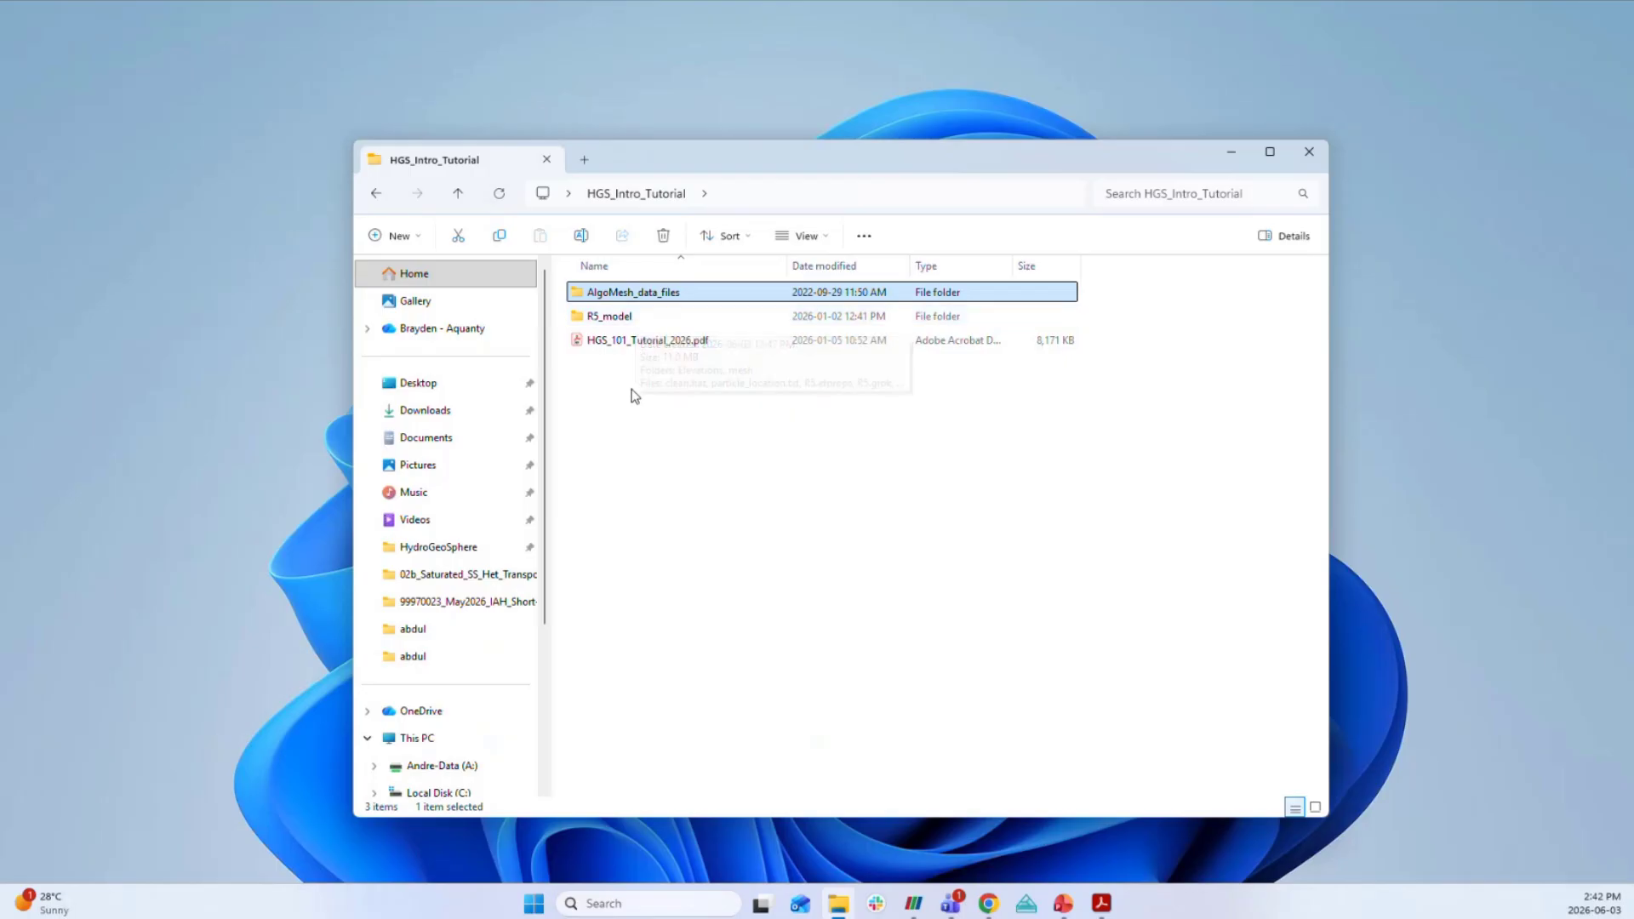
double_click(619, 321)
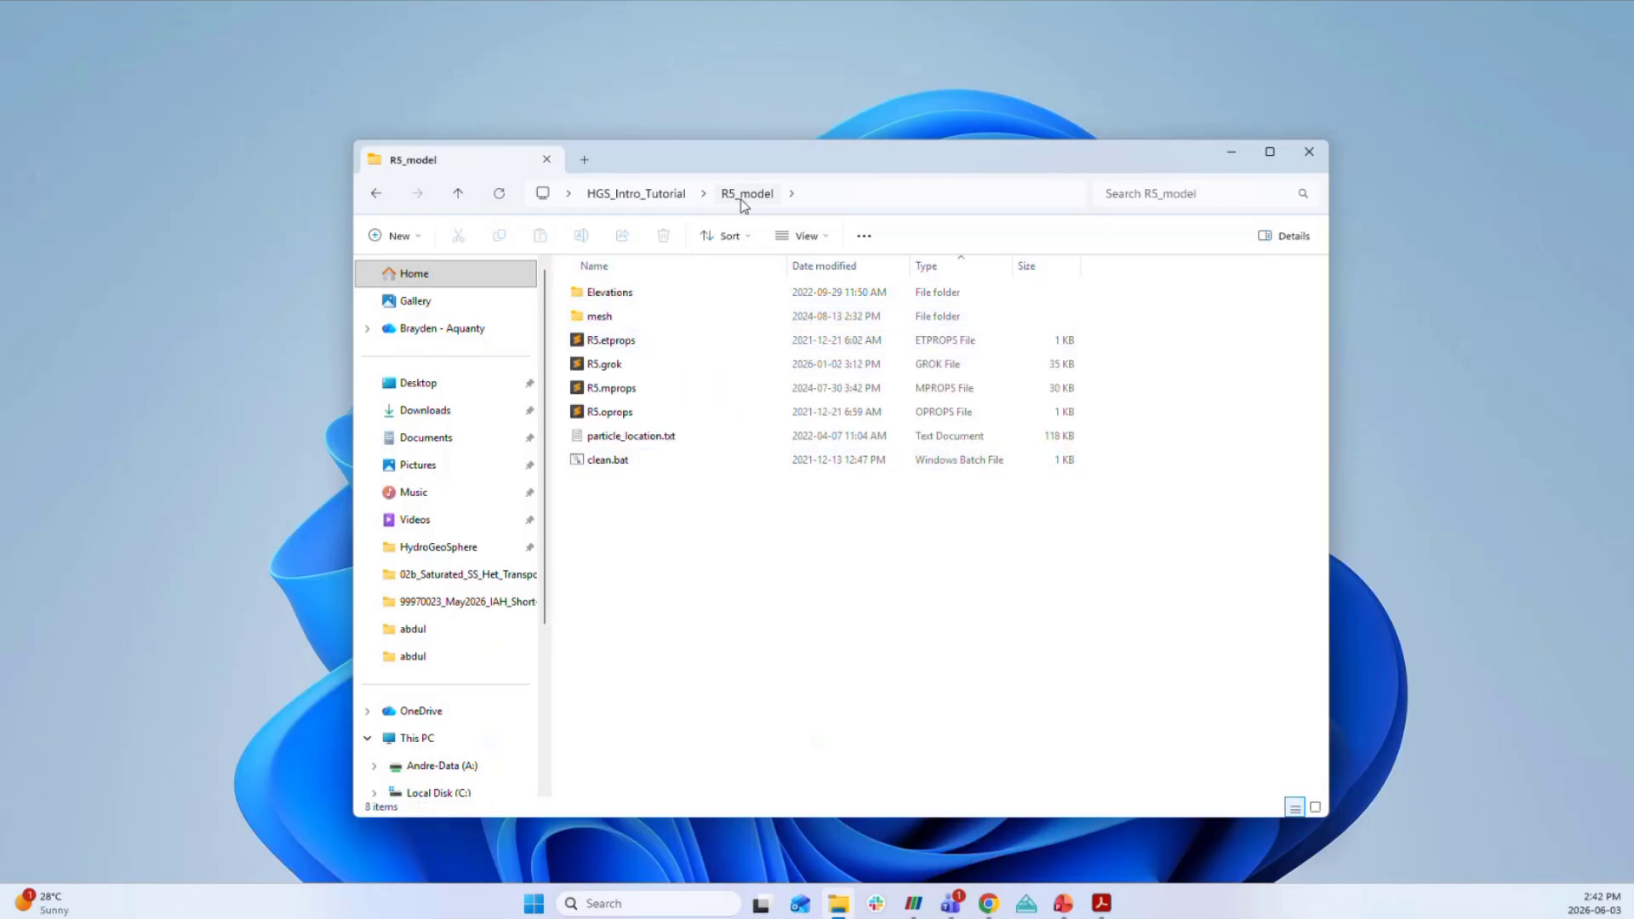
double_click(606, 364)
Scroll past R5.grok's opening title notes and comments.
scroll(952, 369, down, 1)
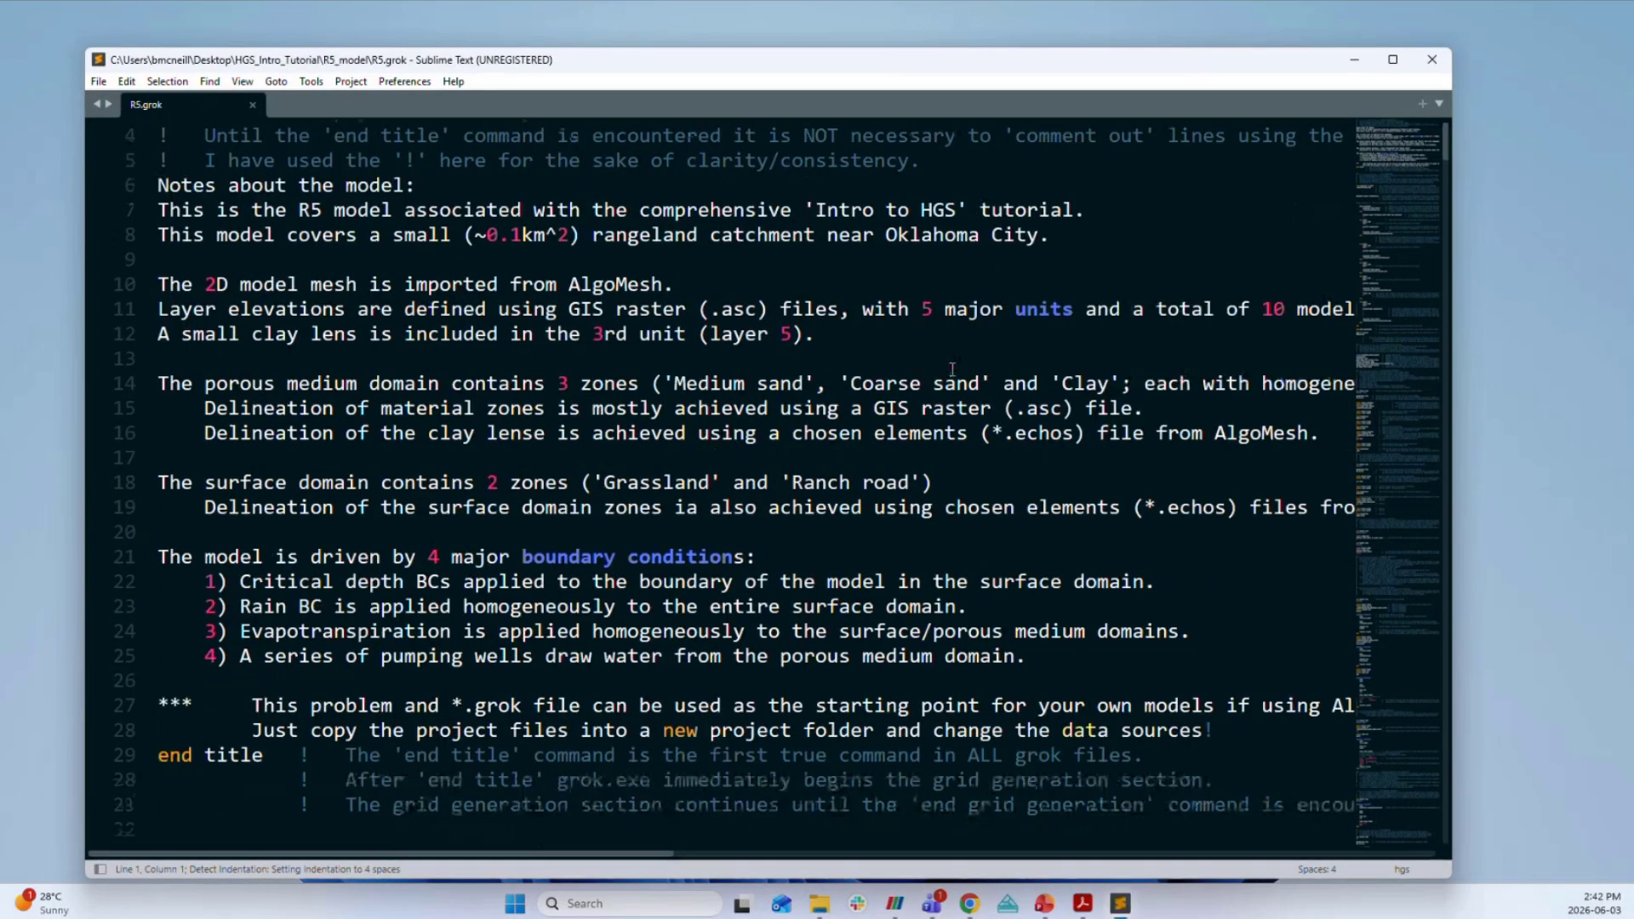
scroll(952, 370, down, 10)
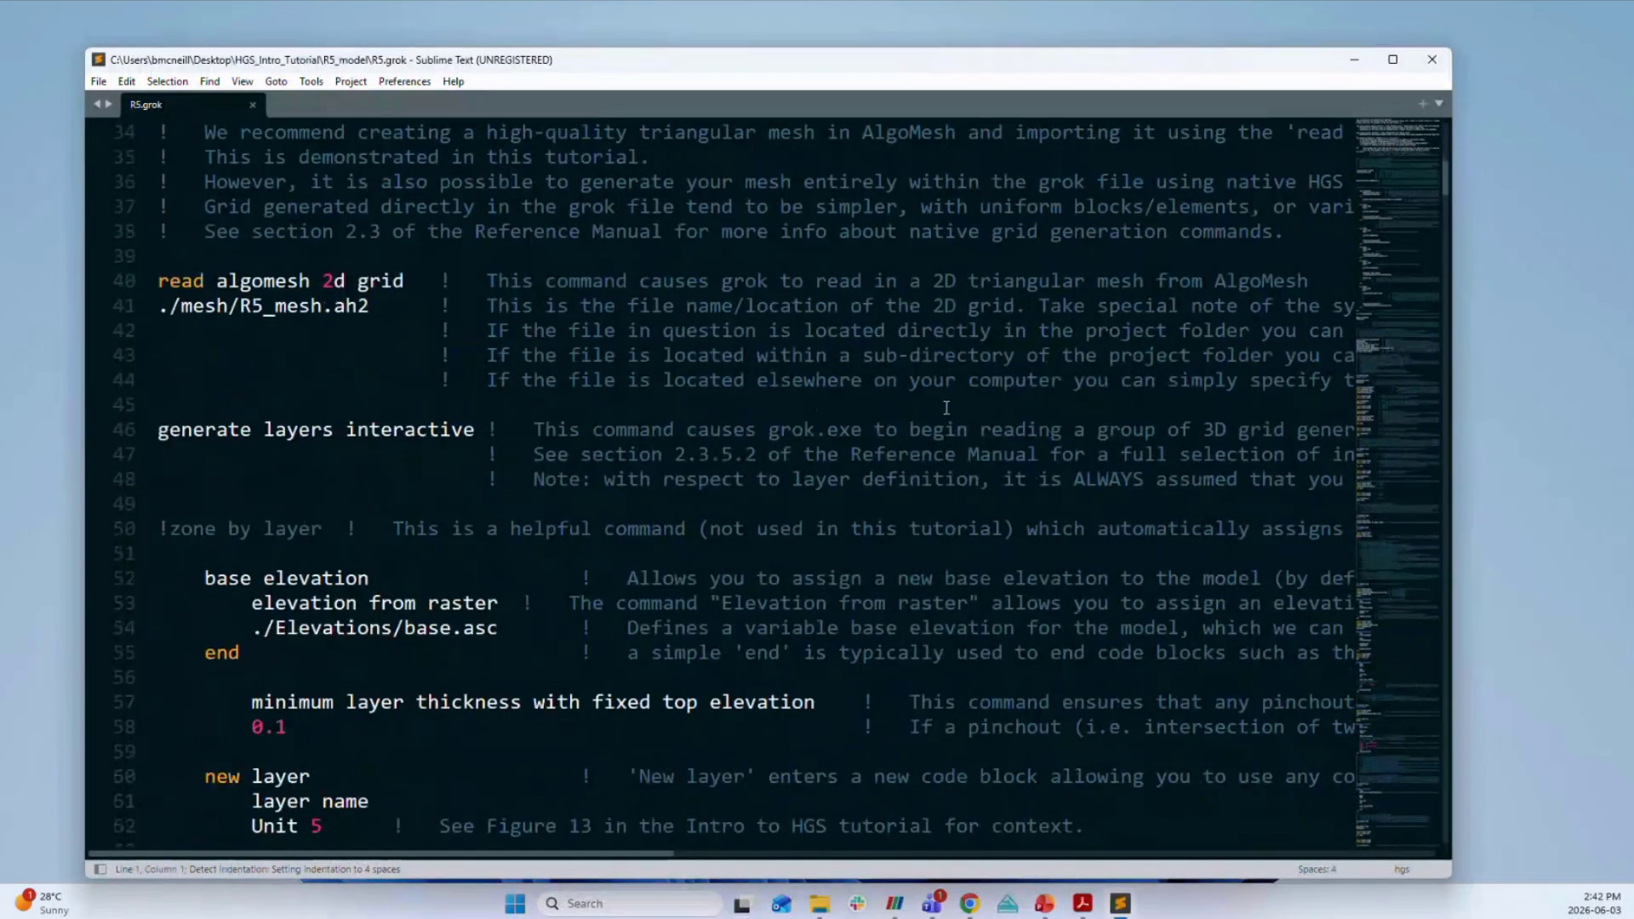
drag(1087, 331, 602, 281)
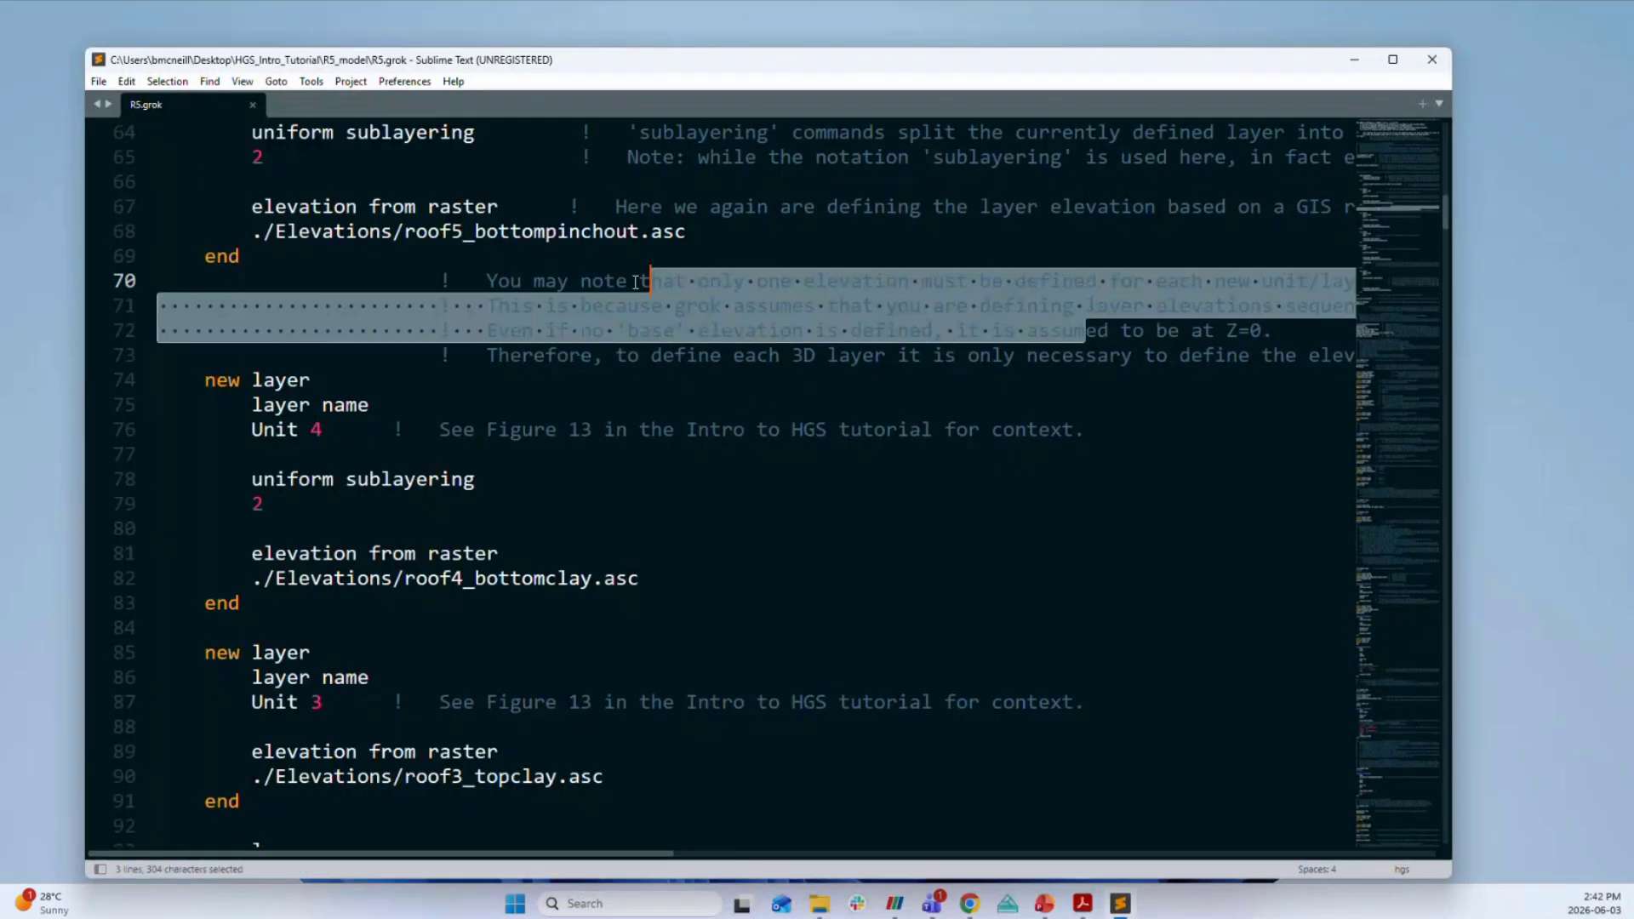
click(734, 337)
scroll(808, 372, down, 5)
scroll(812, 374, down, 10)
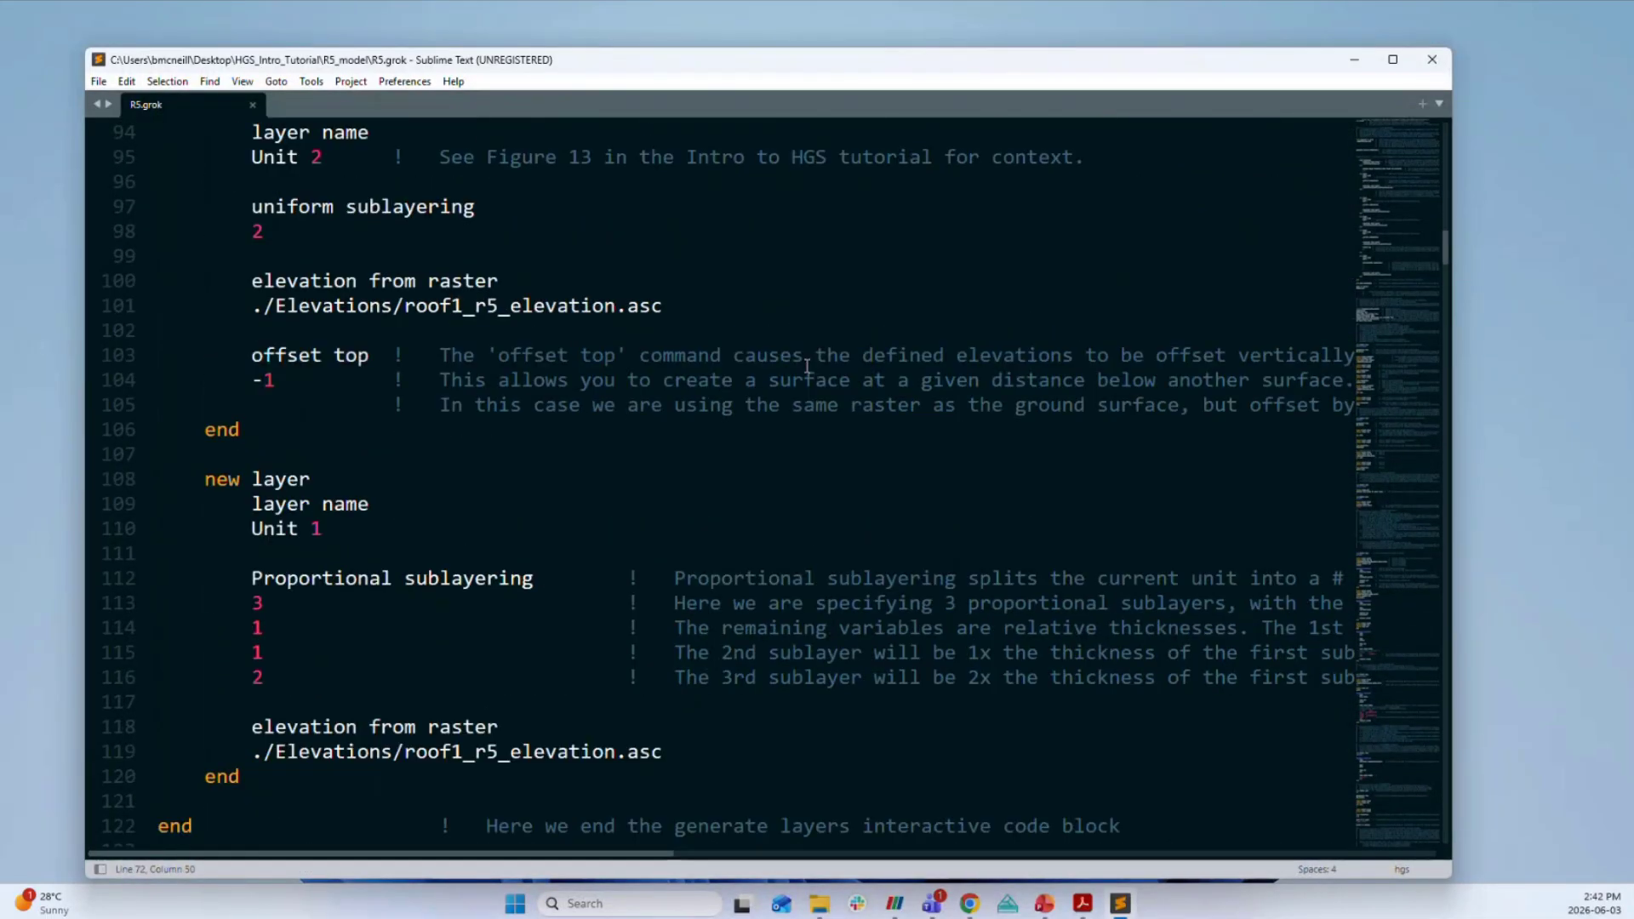
scroll(810, 370, down, 6)
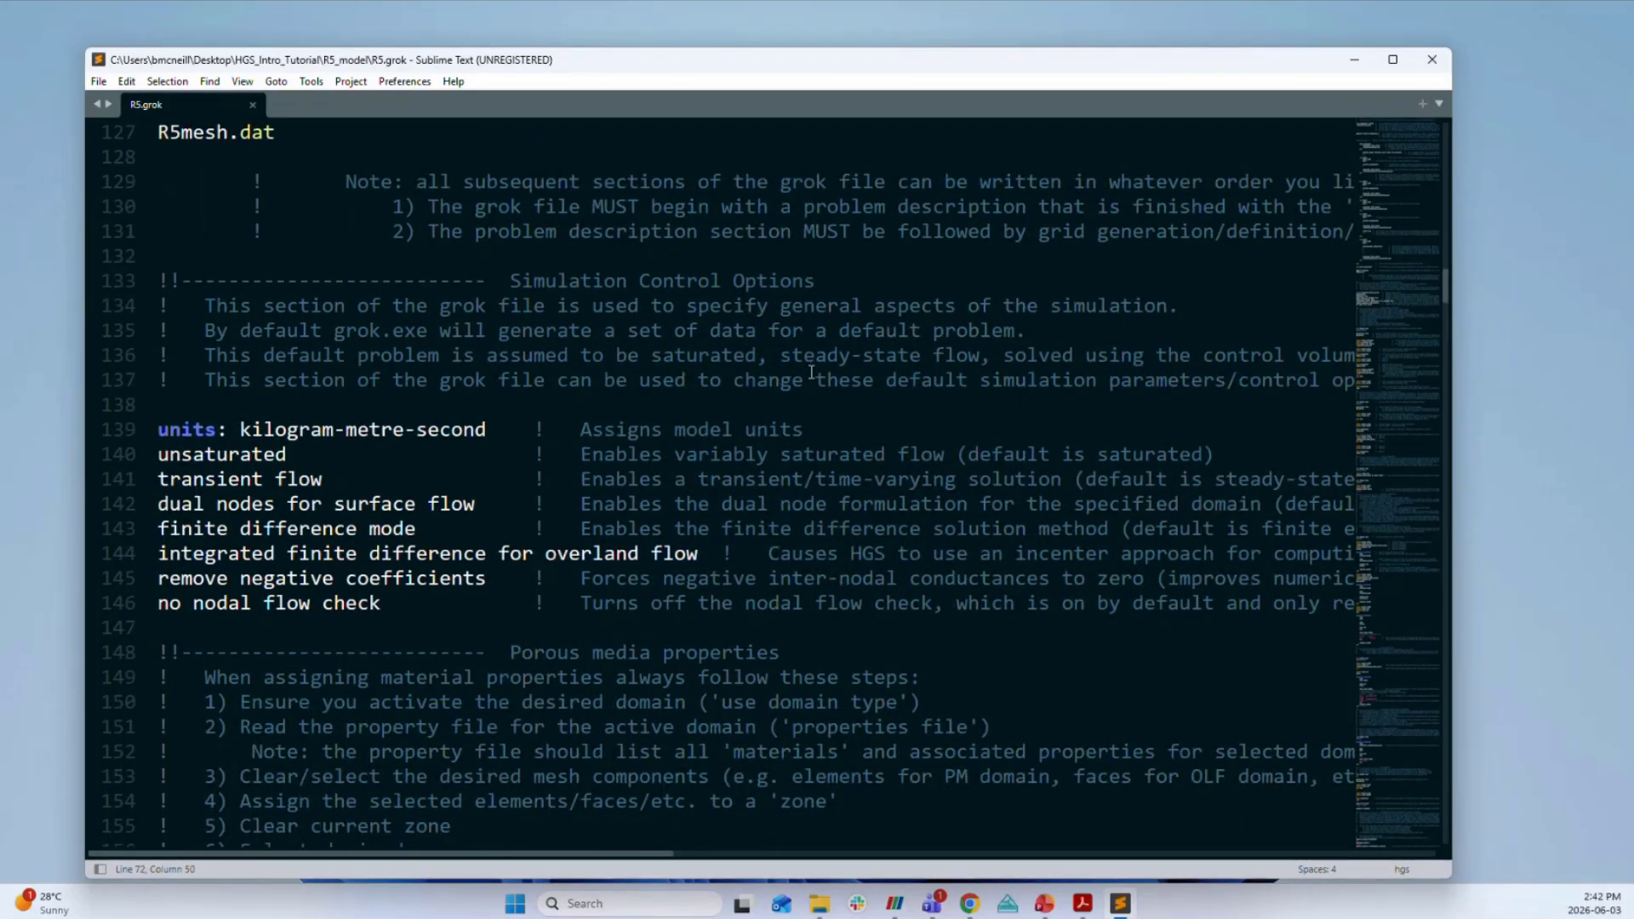
scroll(811, 373, down, 3)
Read from Porous media properties through overland flow to the CritDepth_rest boundary condition.
click(756, 430)
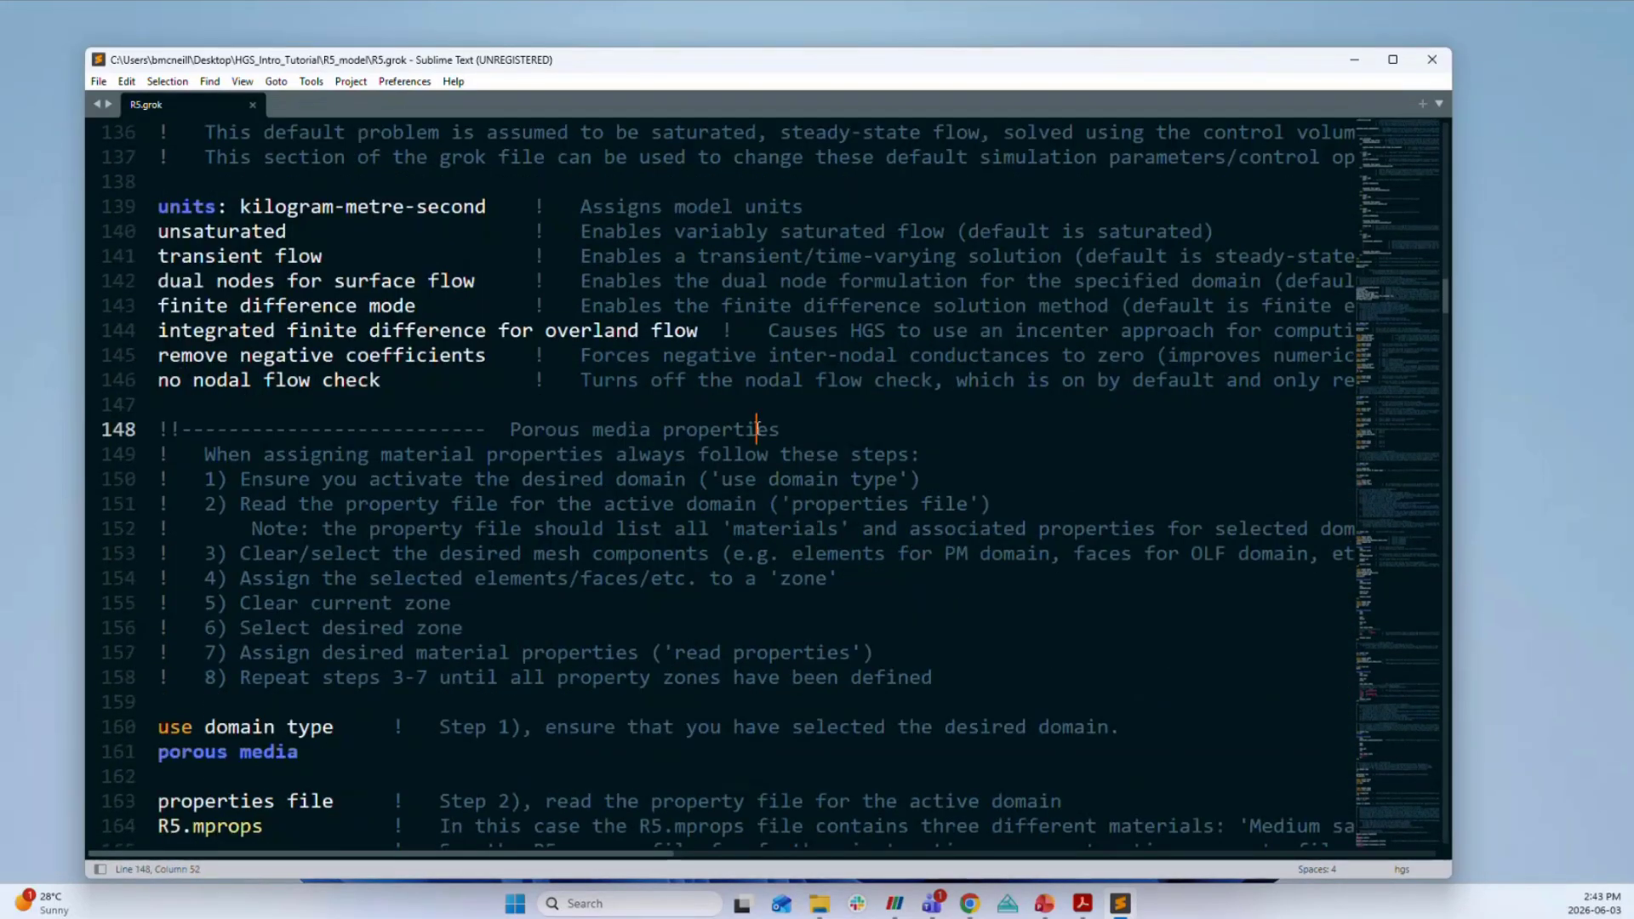
scroll(791, 457, down, 5)
scroll(796, 460, down, 4)
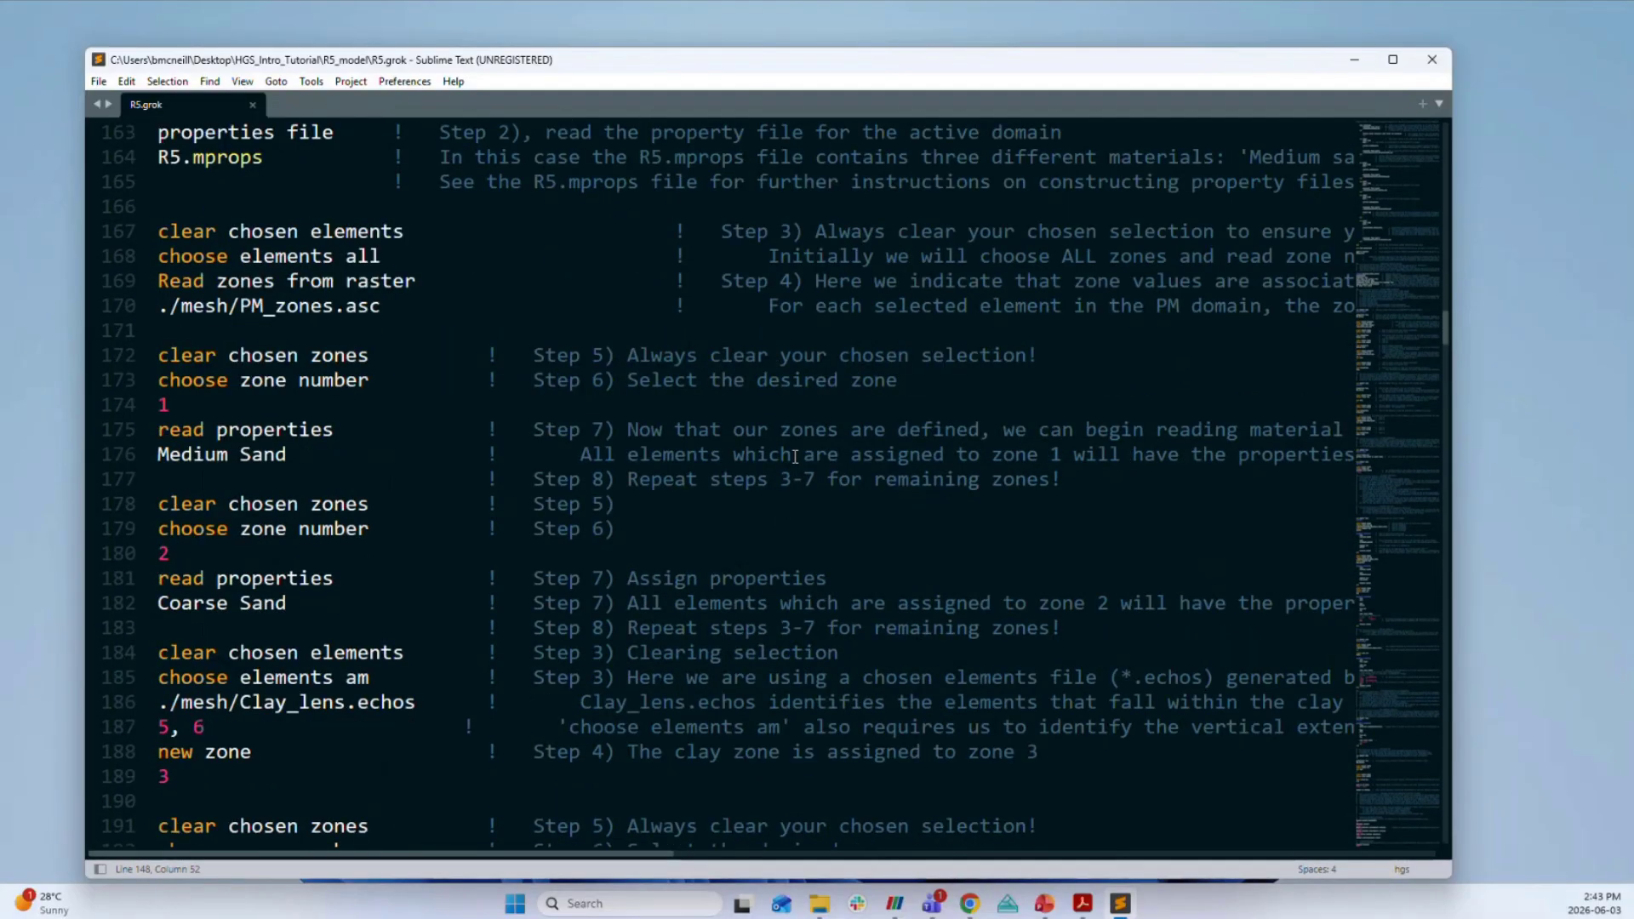
scroll(794, 457, down, 5)
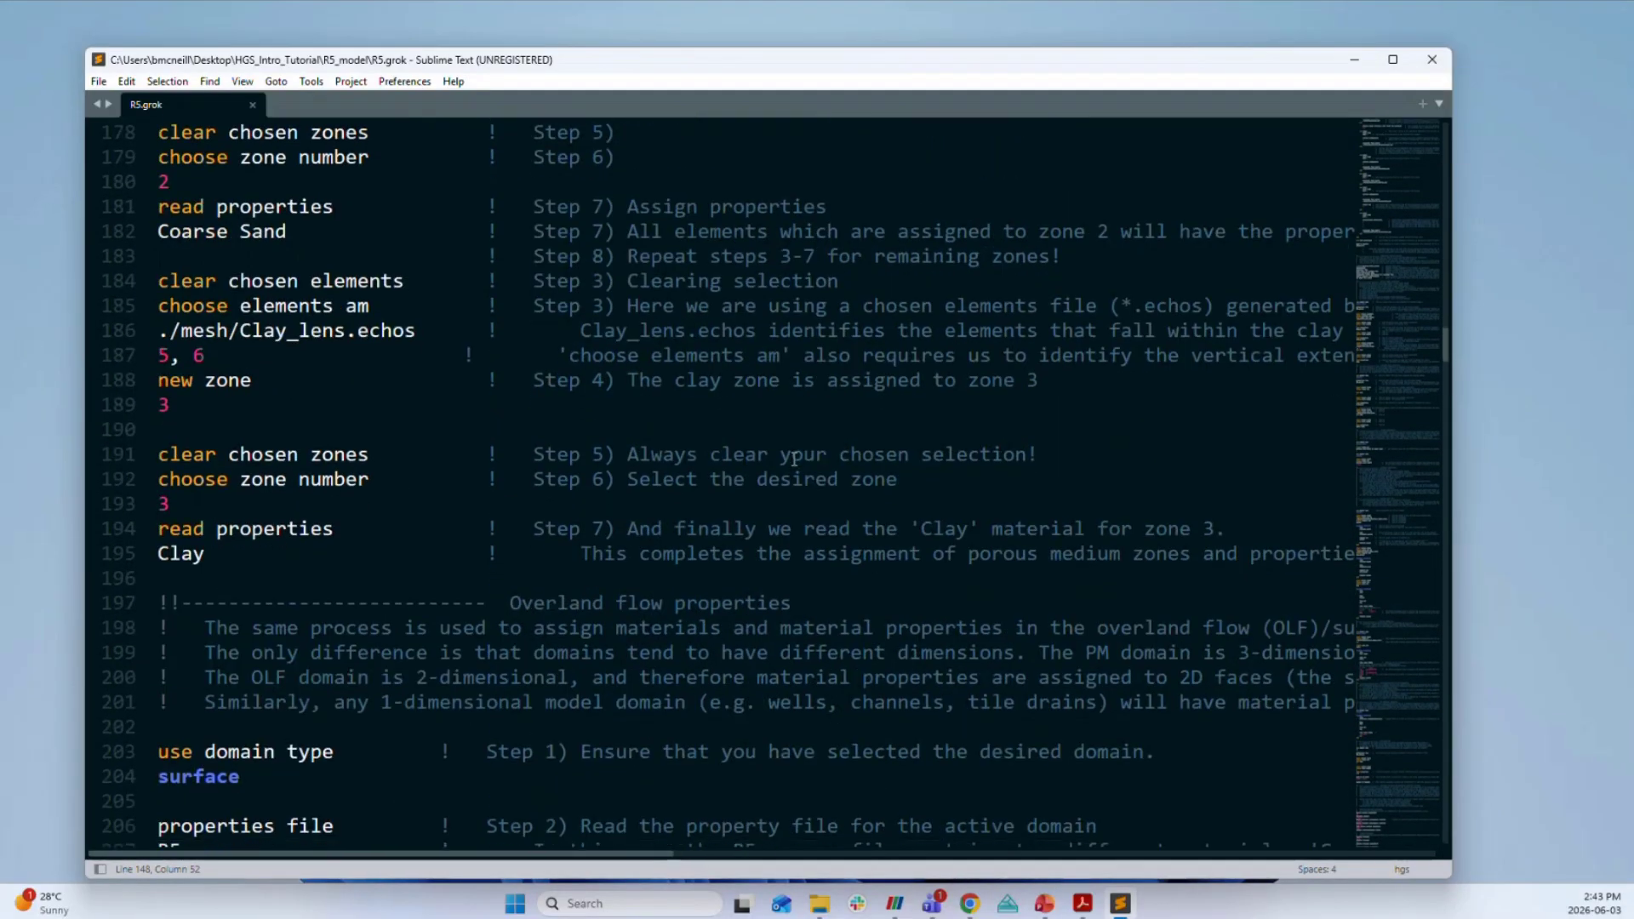
scroll(800, 468, down, 5)
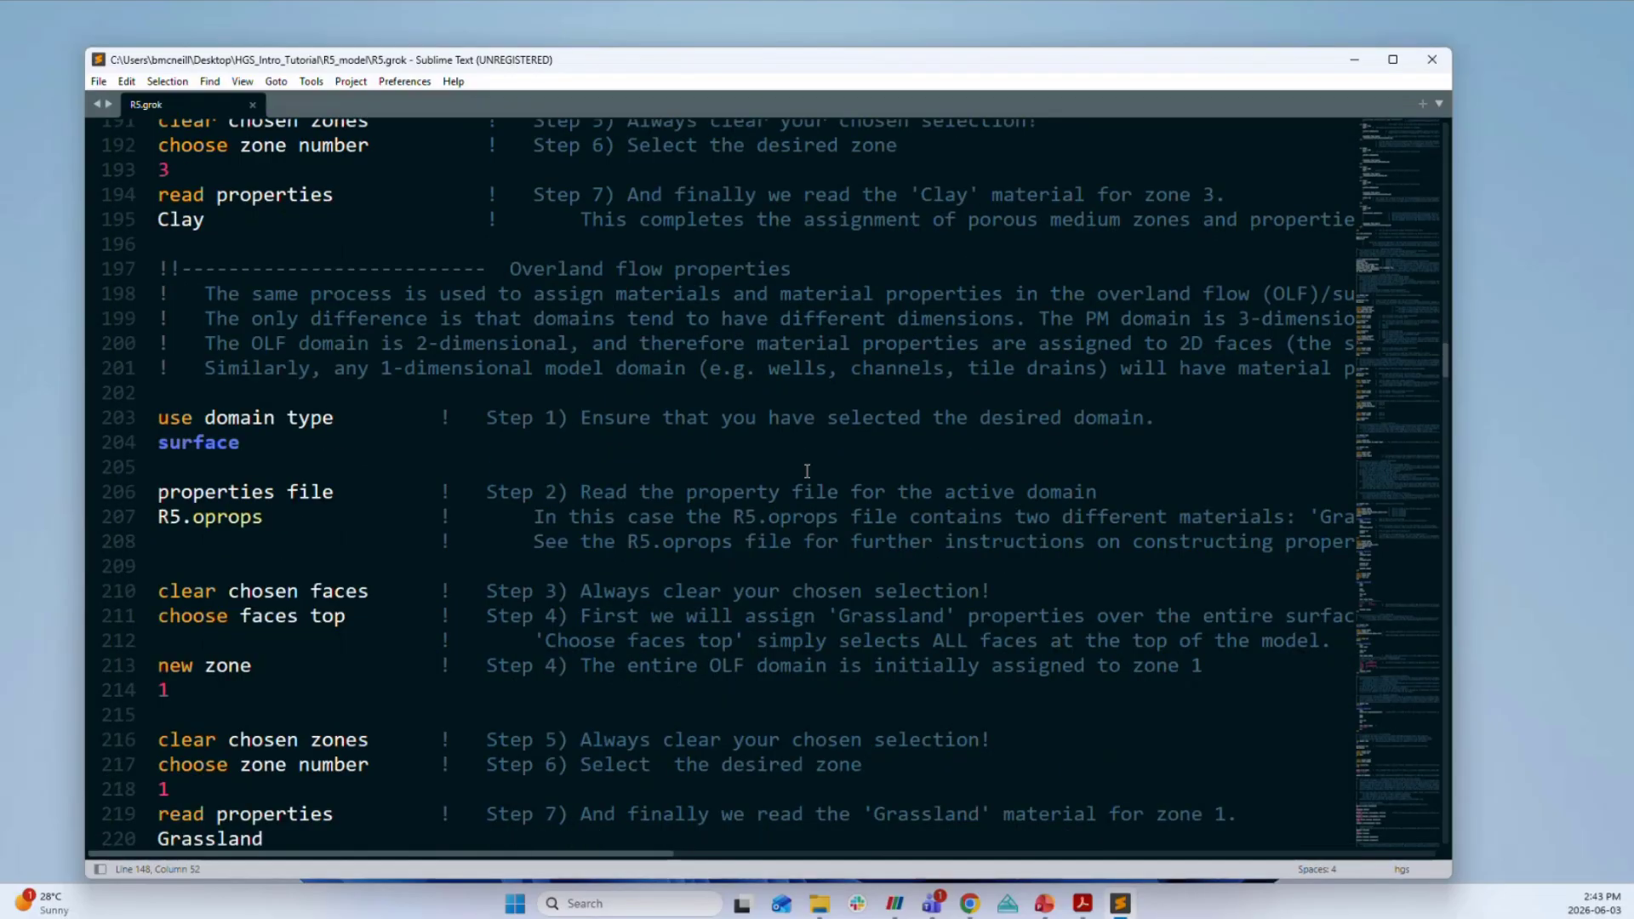
scroll(807, 481, down, 15)
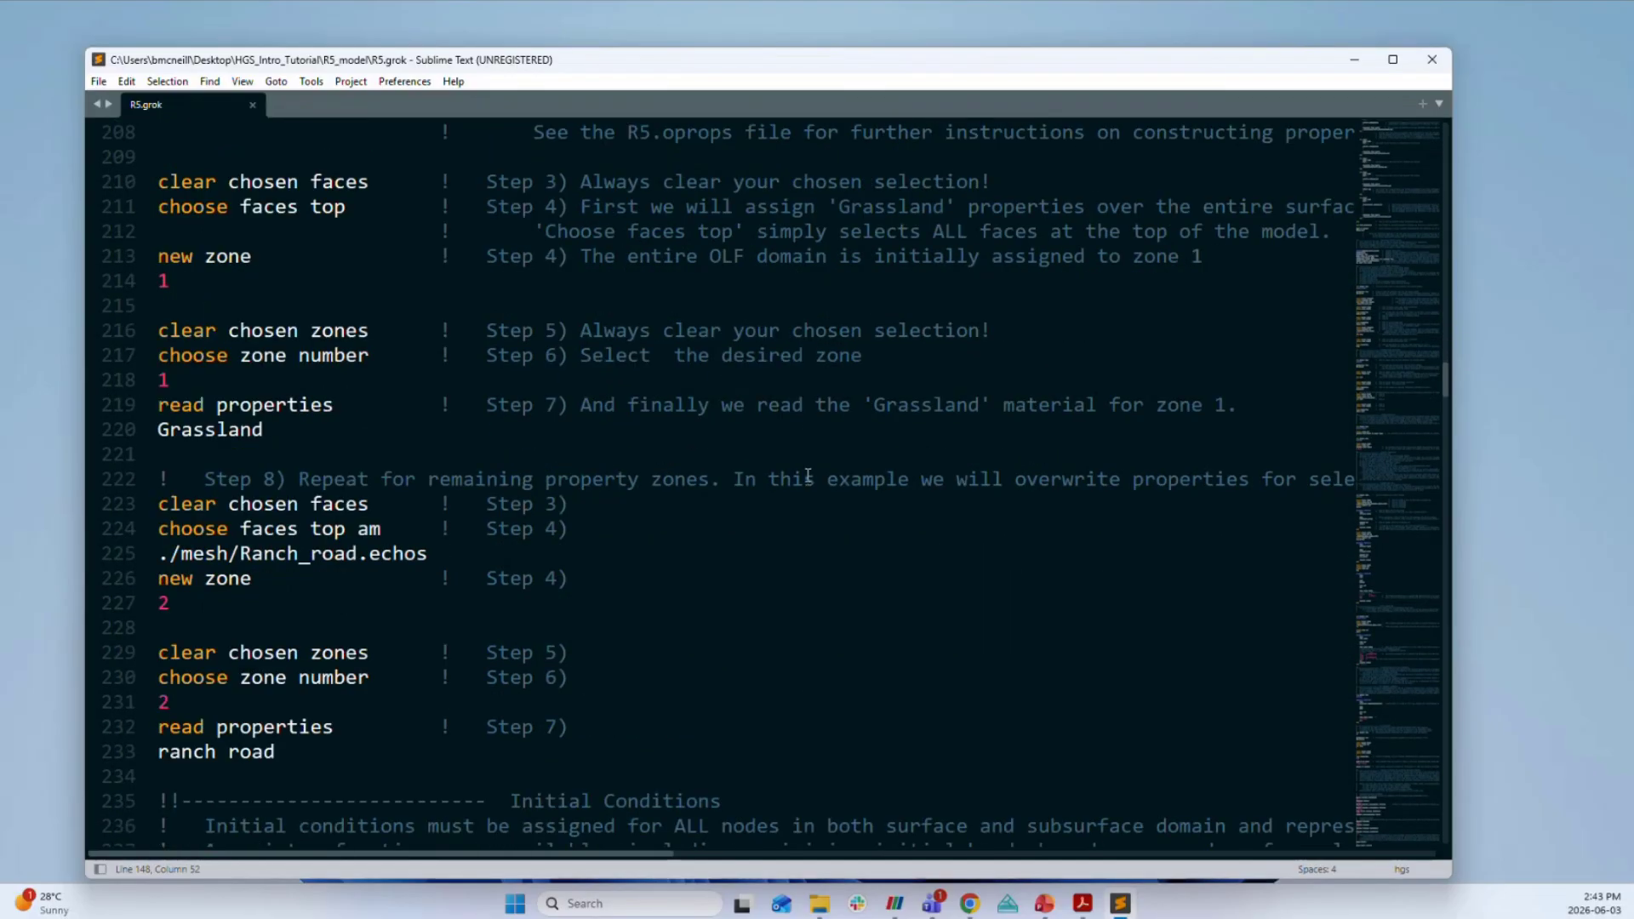
scroll(805, 473, down, 6)
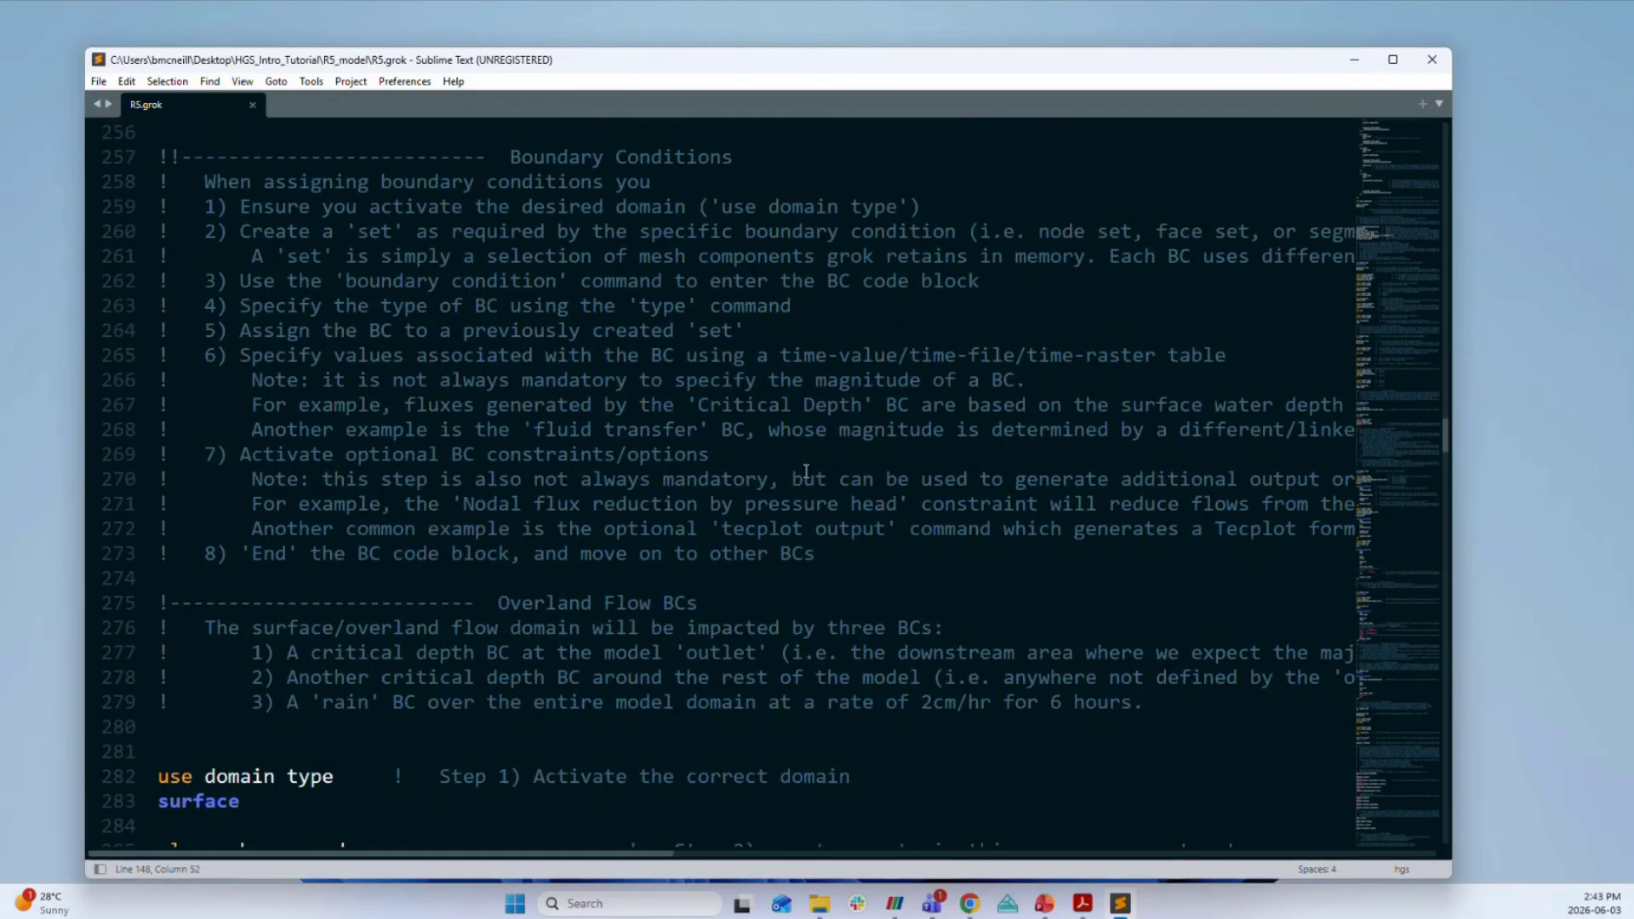
drag(746, 59, 836, 67)
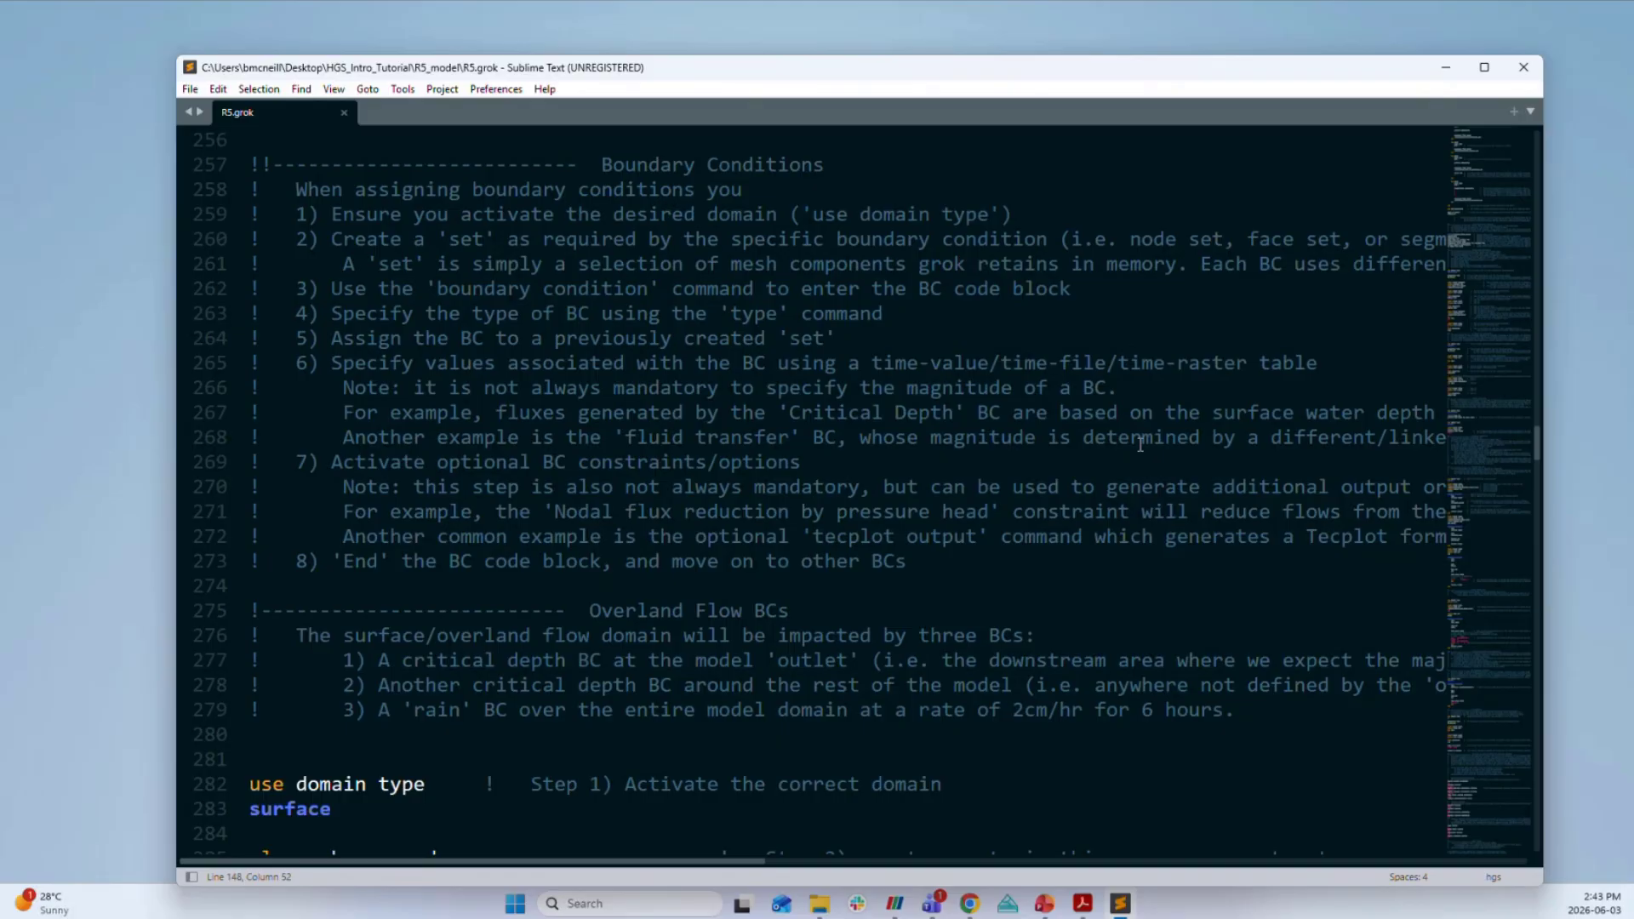
scroll(1125, 461, down, 15)
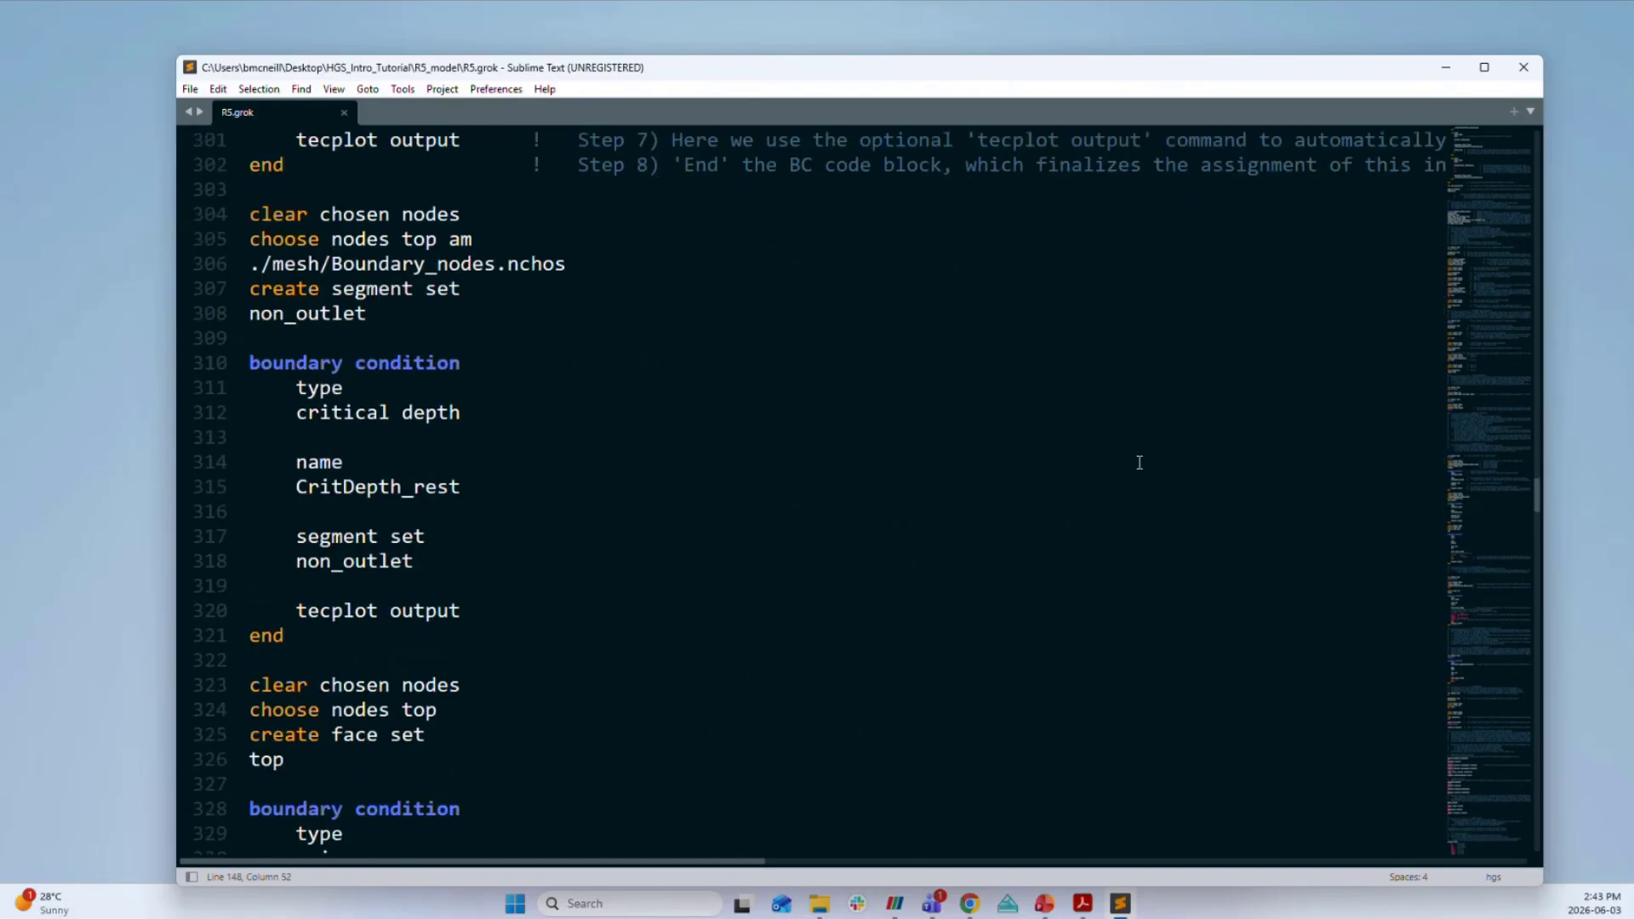
Highlight Unit 1's elevation-from-raster line, then move down to the porous media properties section.
click(1478, 217)
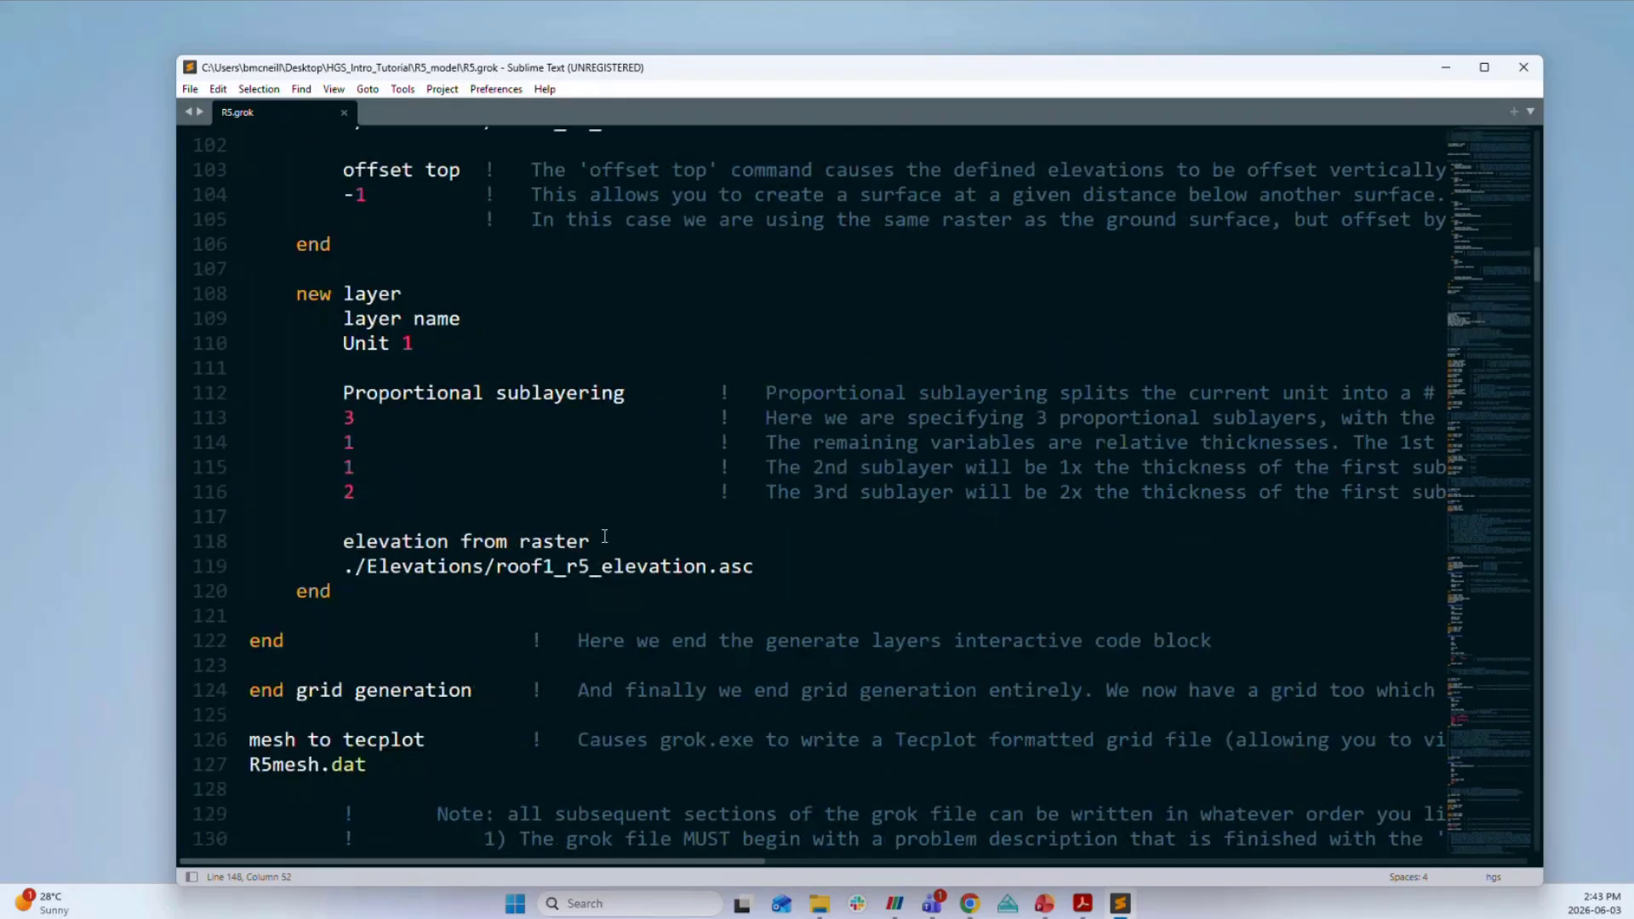
drag(603, 542, 234, 545)
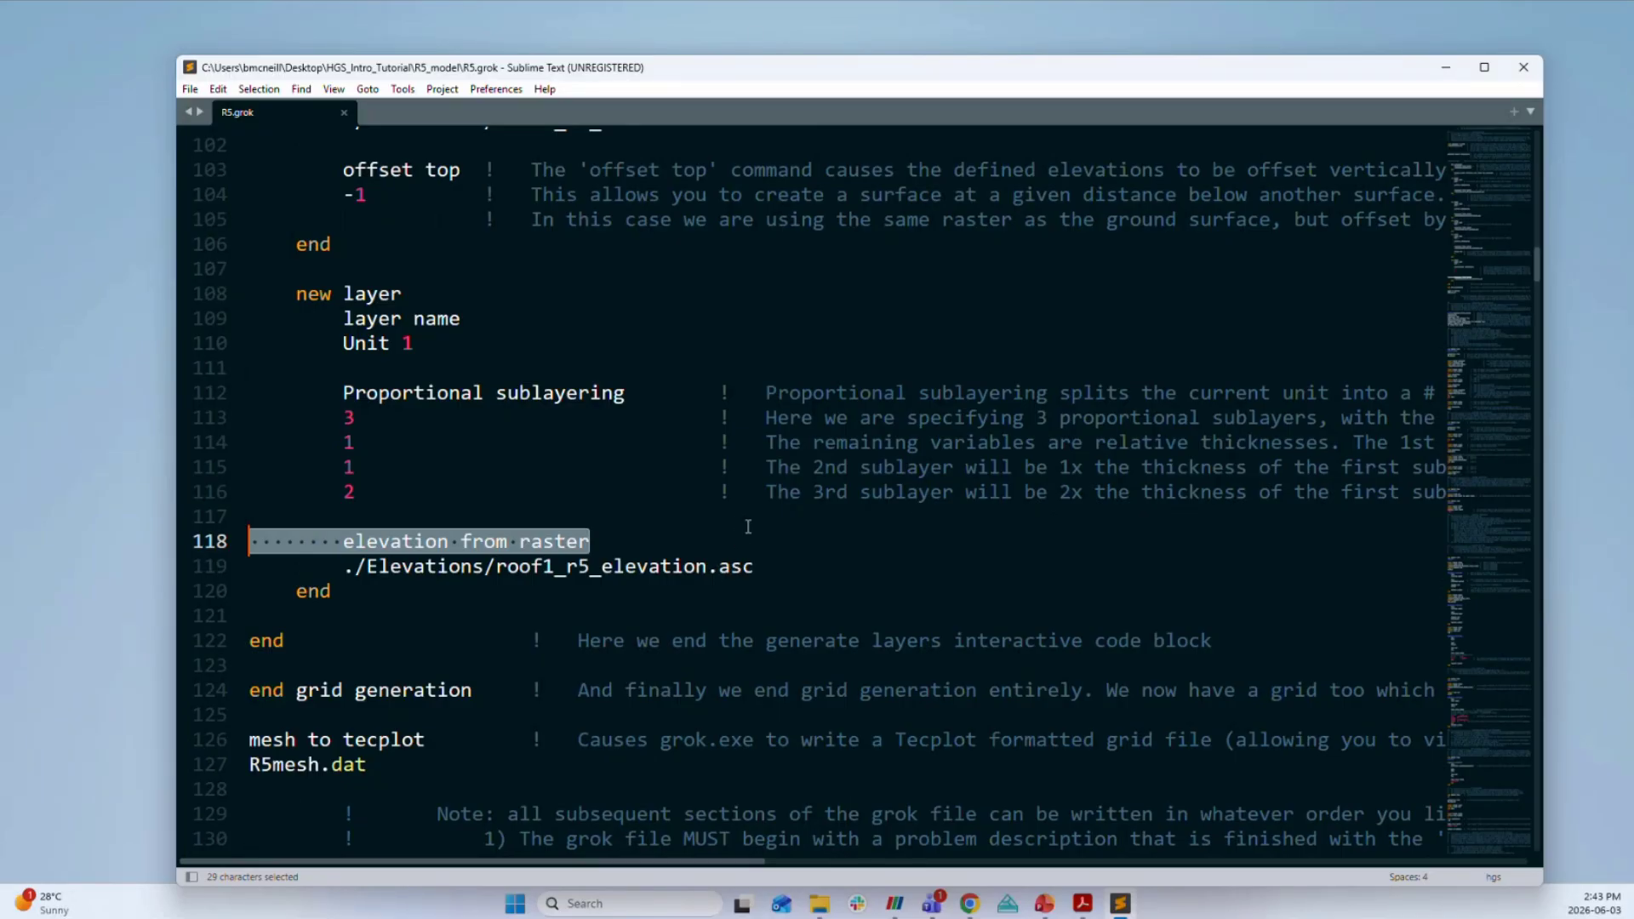
click(1480, 323)
scroll(916, 497, up, 10)
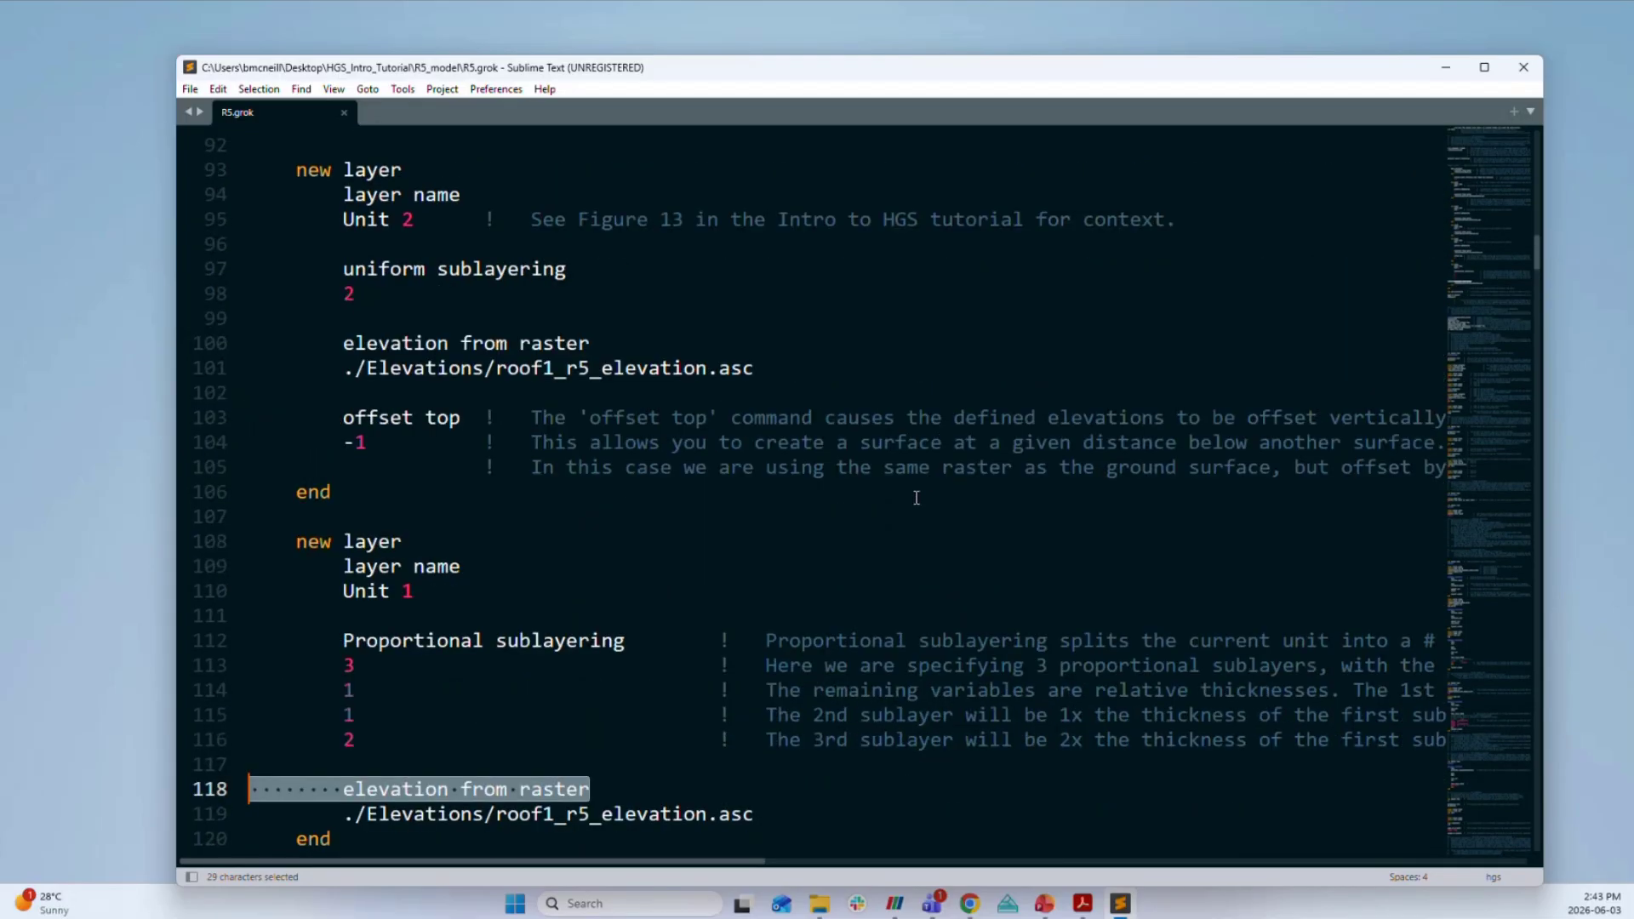
scroll(917, 497, down, 9)
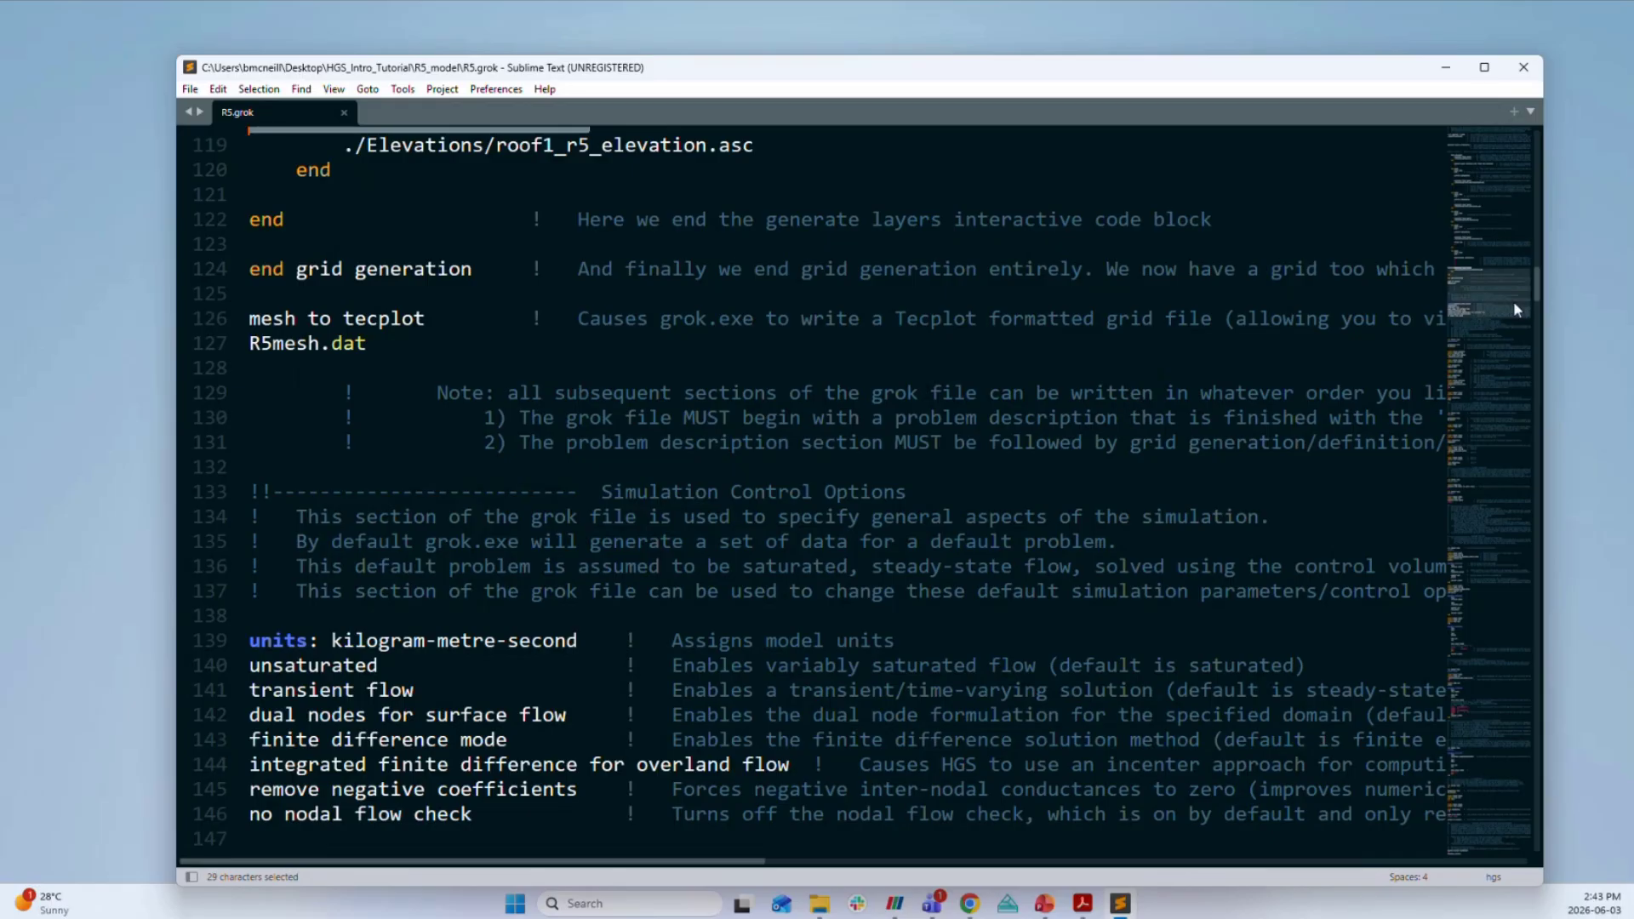
click(1469, 349)
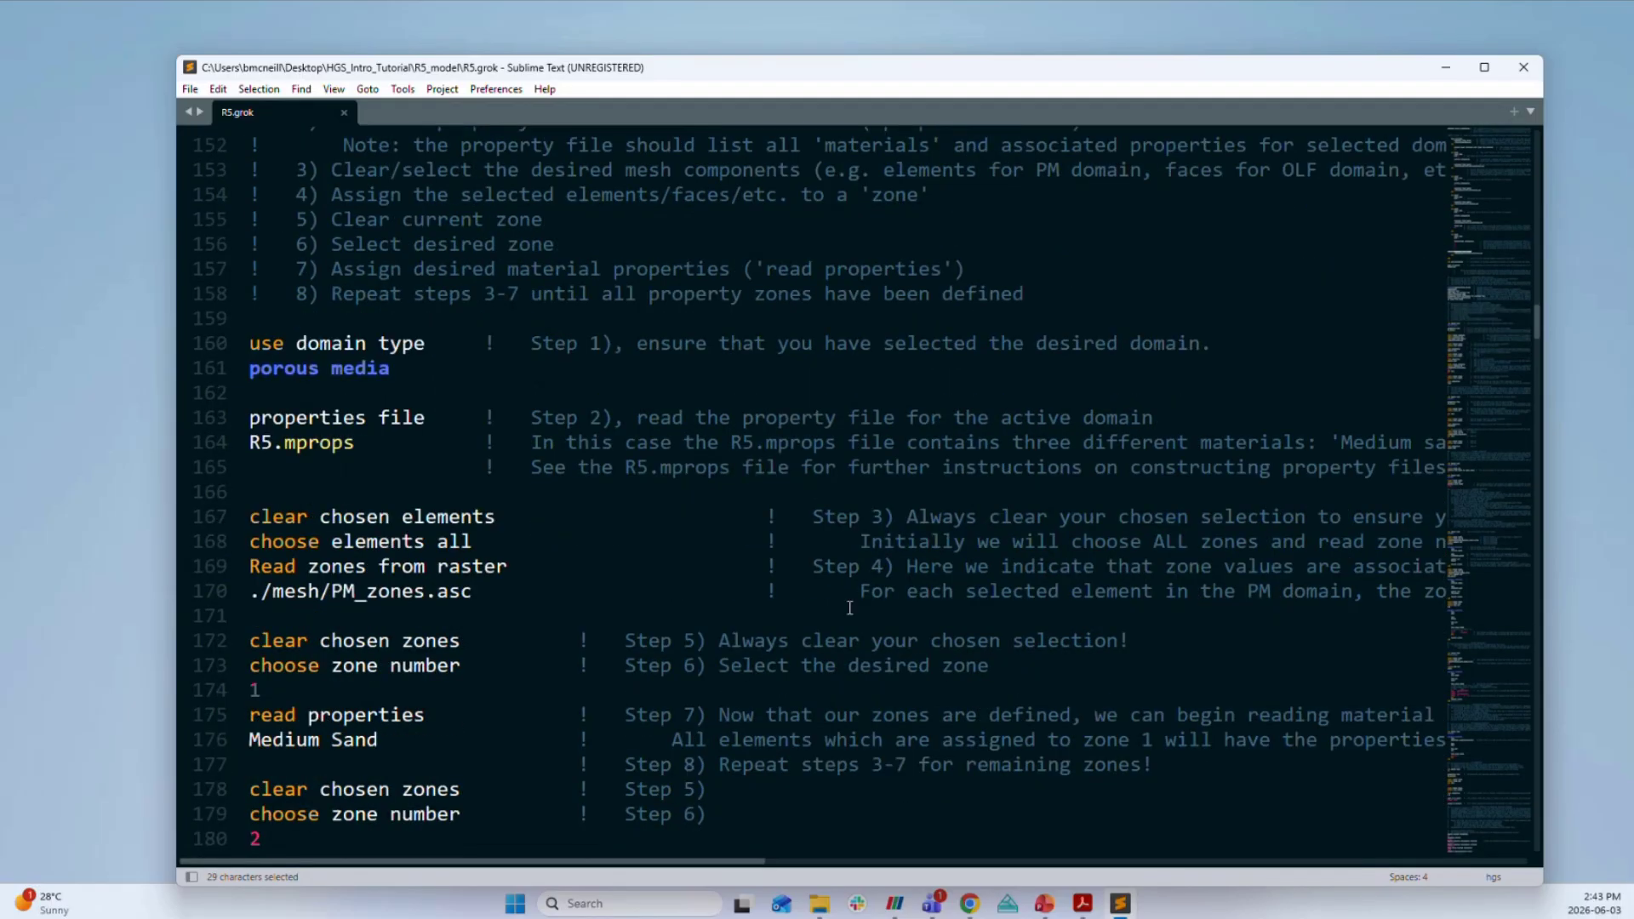
scroll(1033, 569, up, 2)
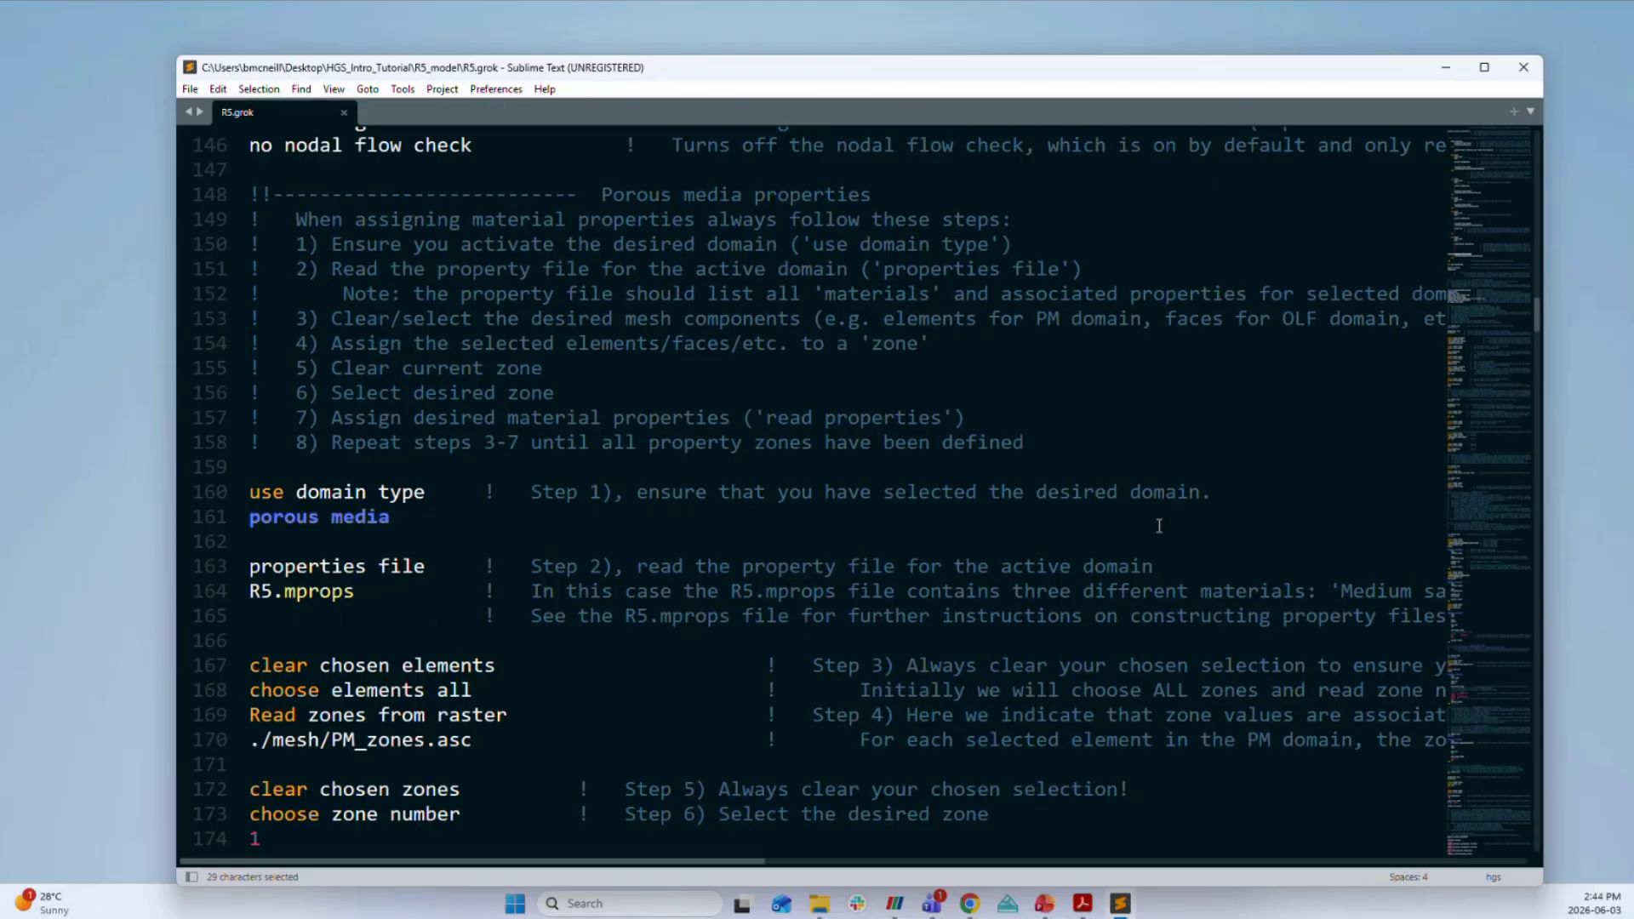
Highlight the Read zones from raster command and its PM_zones.asc file on lines 169–170.
scroll(962, 475, down, 10)
scroll(962, 474, up, 6)
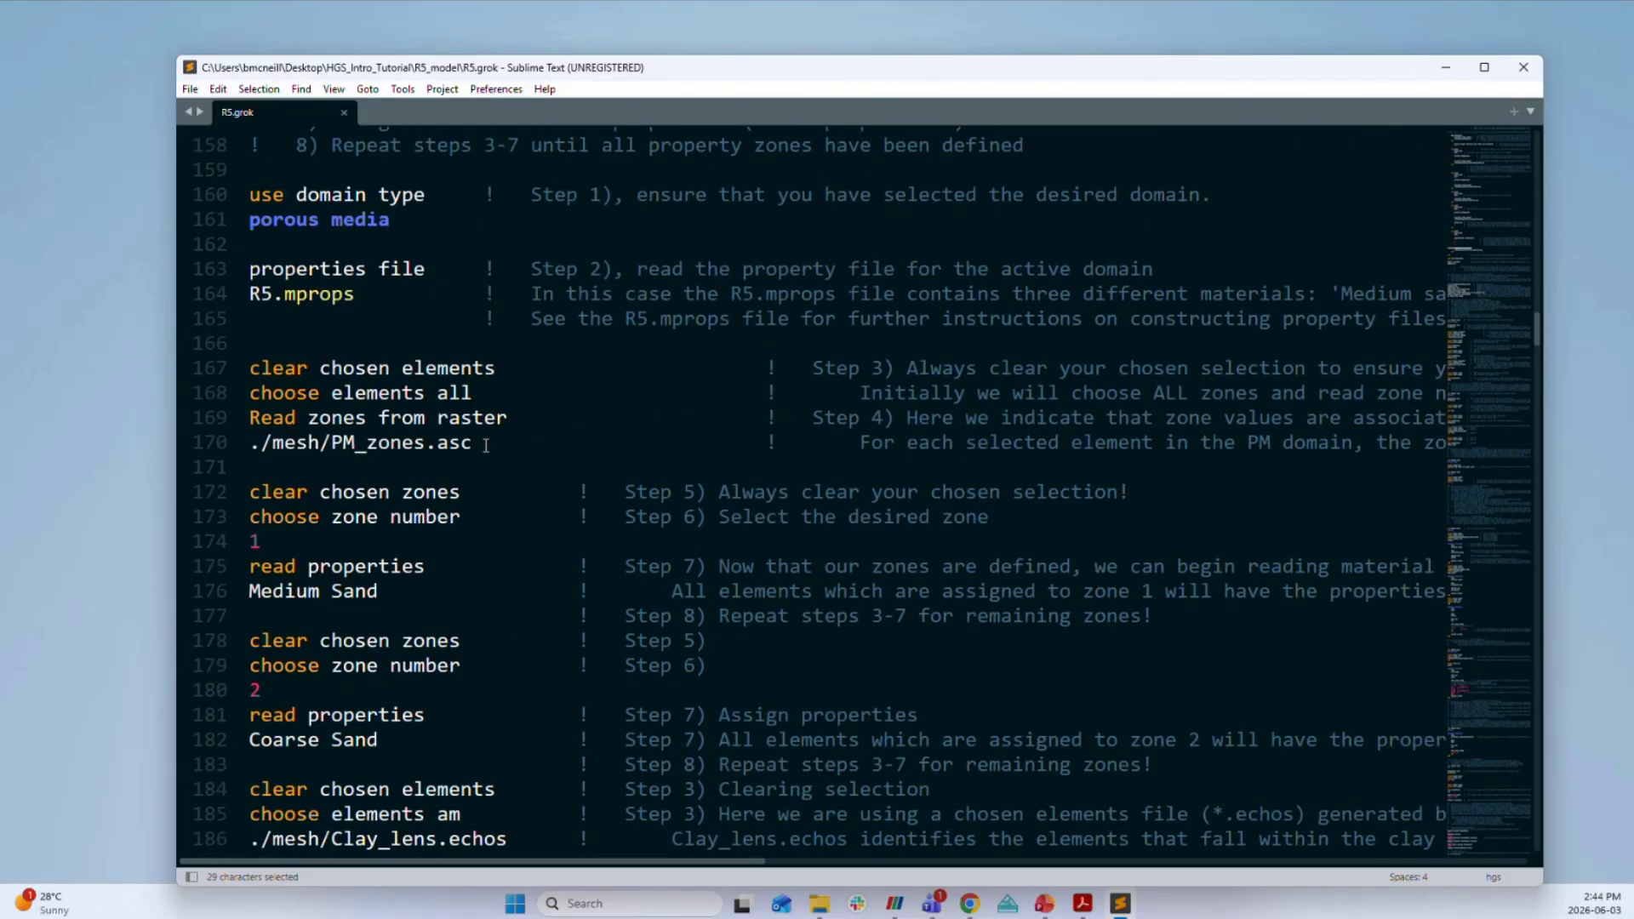
drag(486, 445, 213, 428)
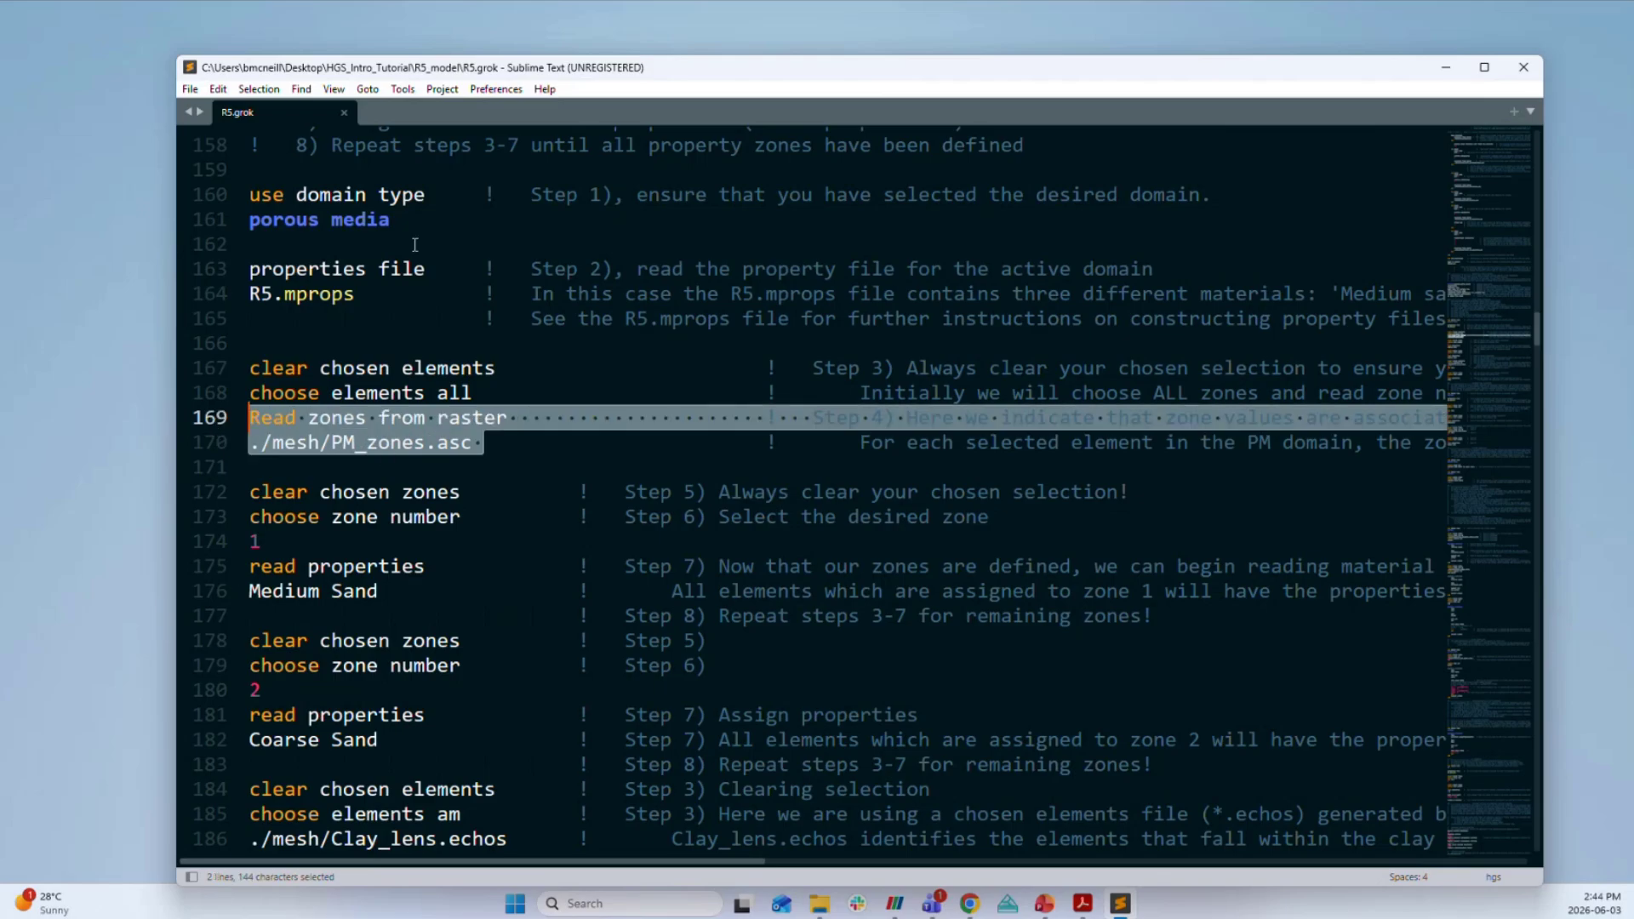
scroll(415, 245, up, 3)
scroll(415, 245, down, 3)
drag(517, 417, 249, 417)
Scroll through the rest of R5.grok to the particle-tracing output at the end.
scroll(1234, 562, down, 15)
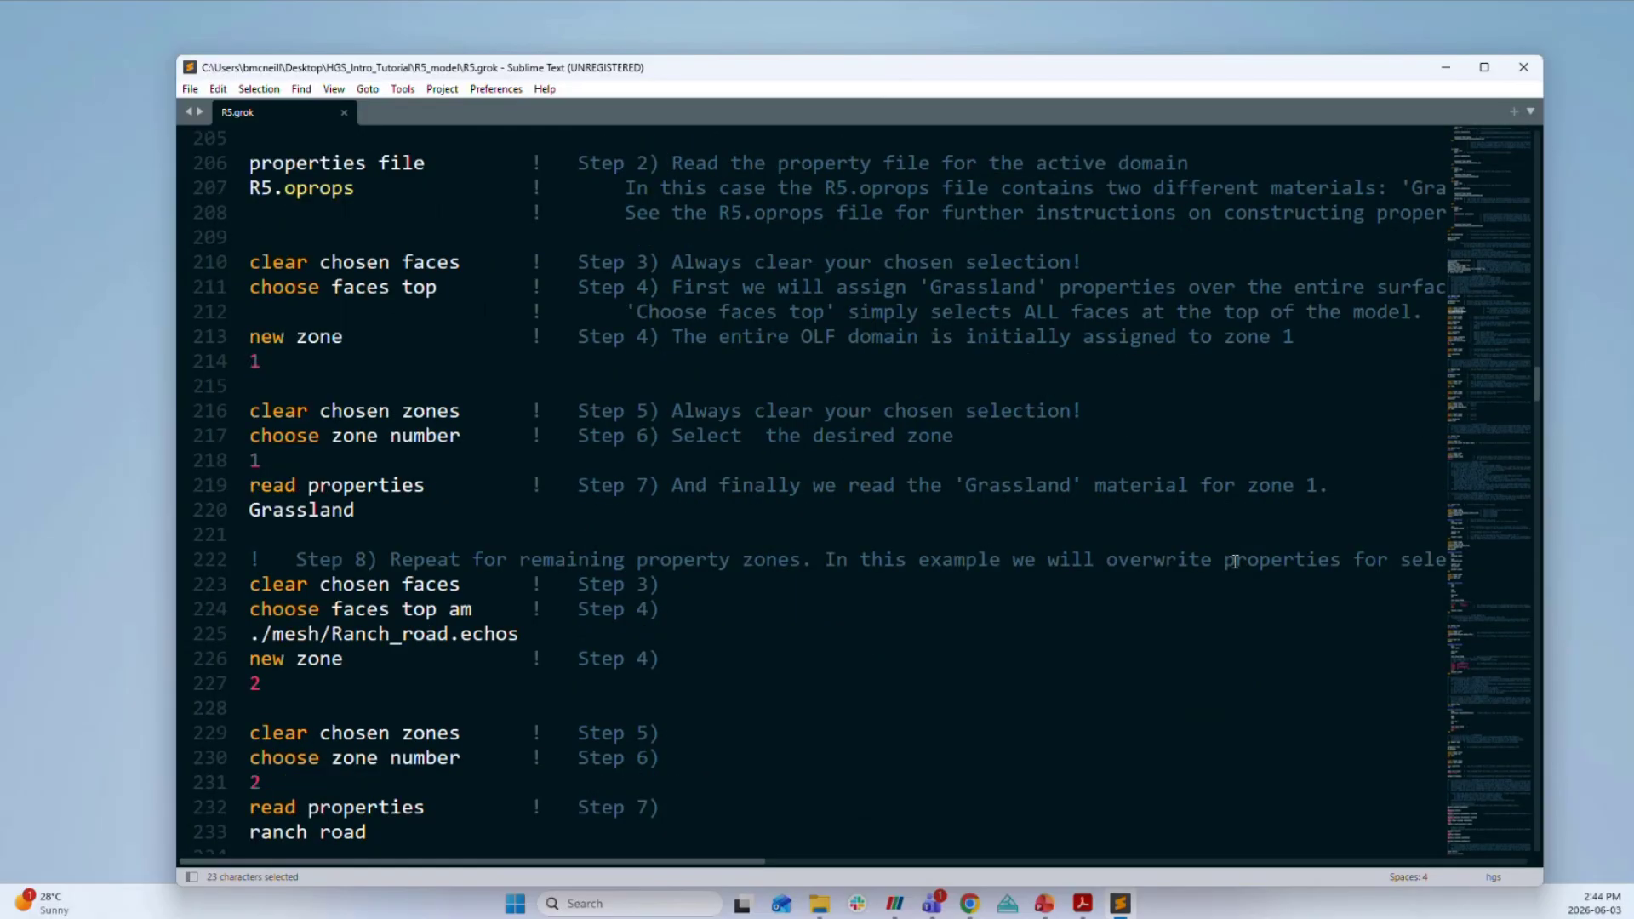
scroll(1235, 562, down, 20)
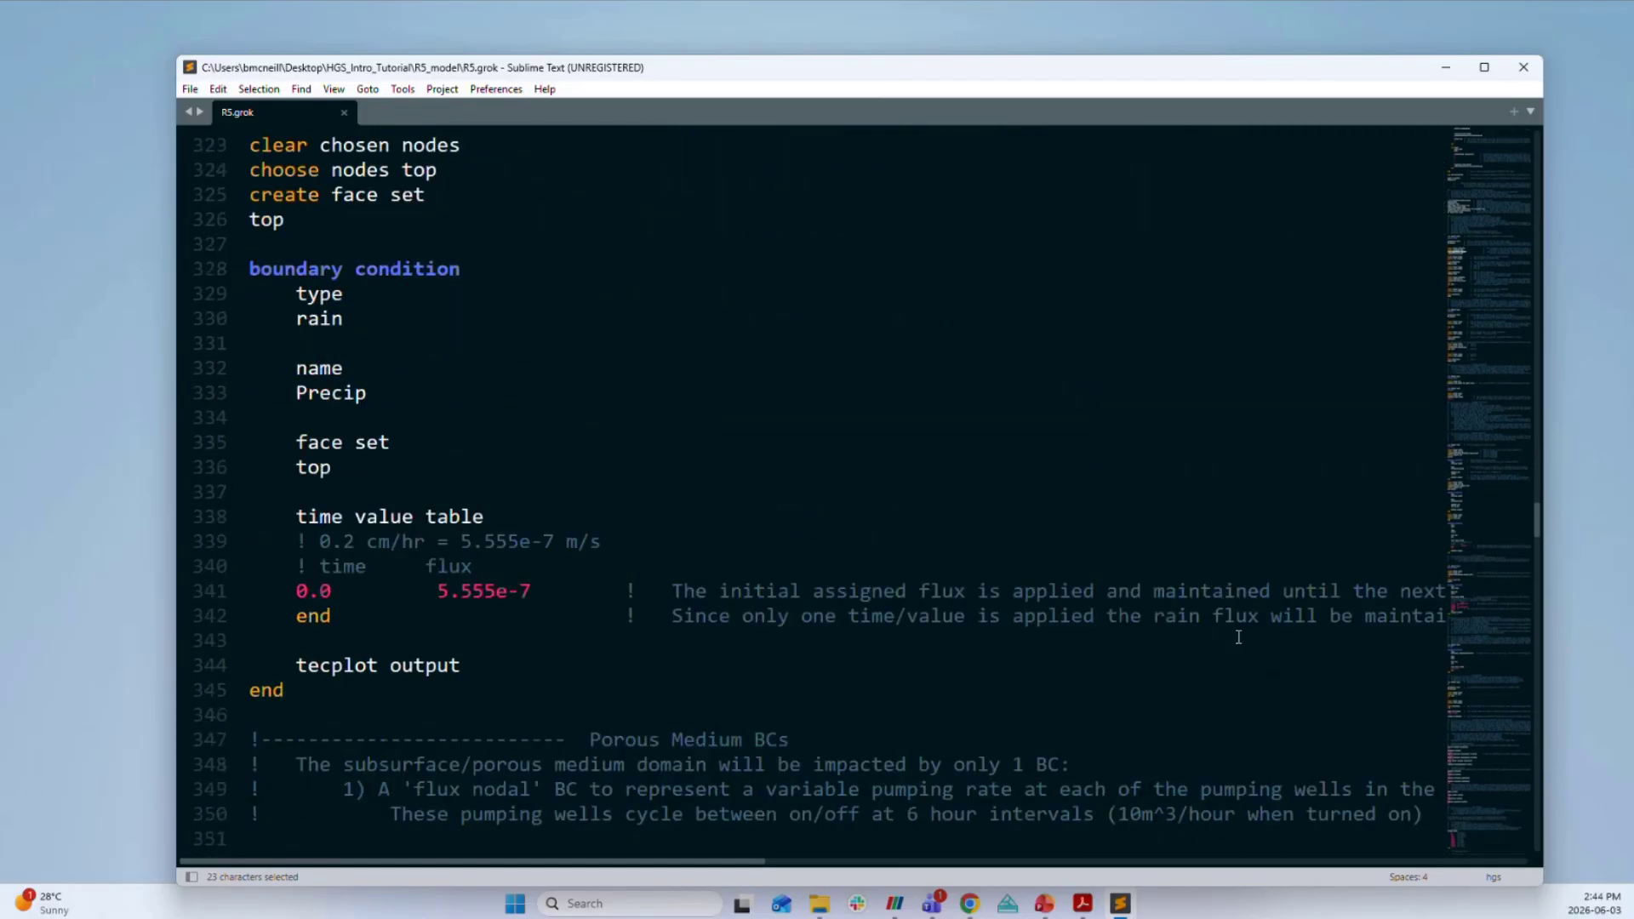
scroll(1239, 638, down, 20)
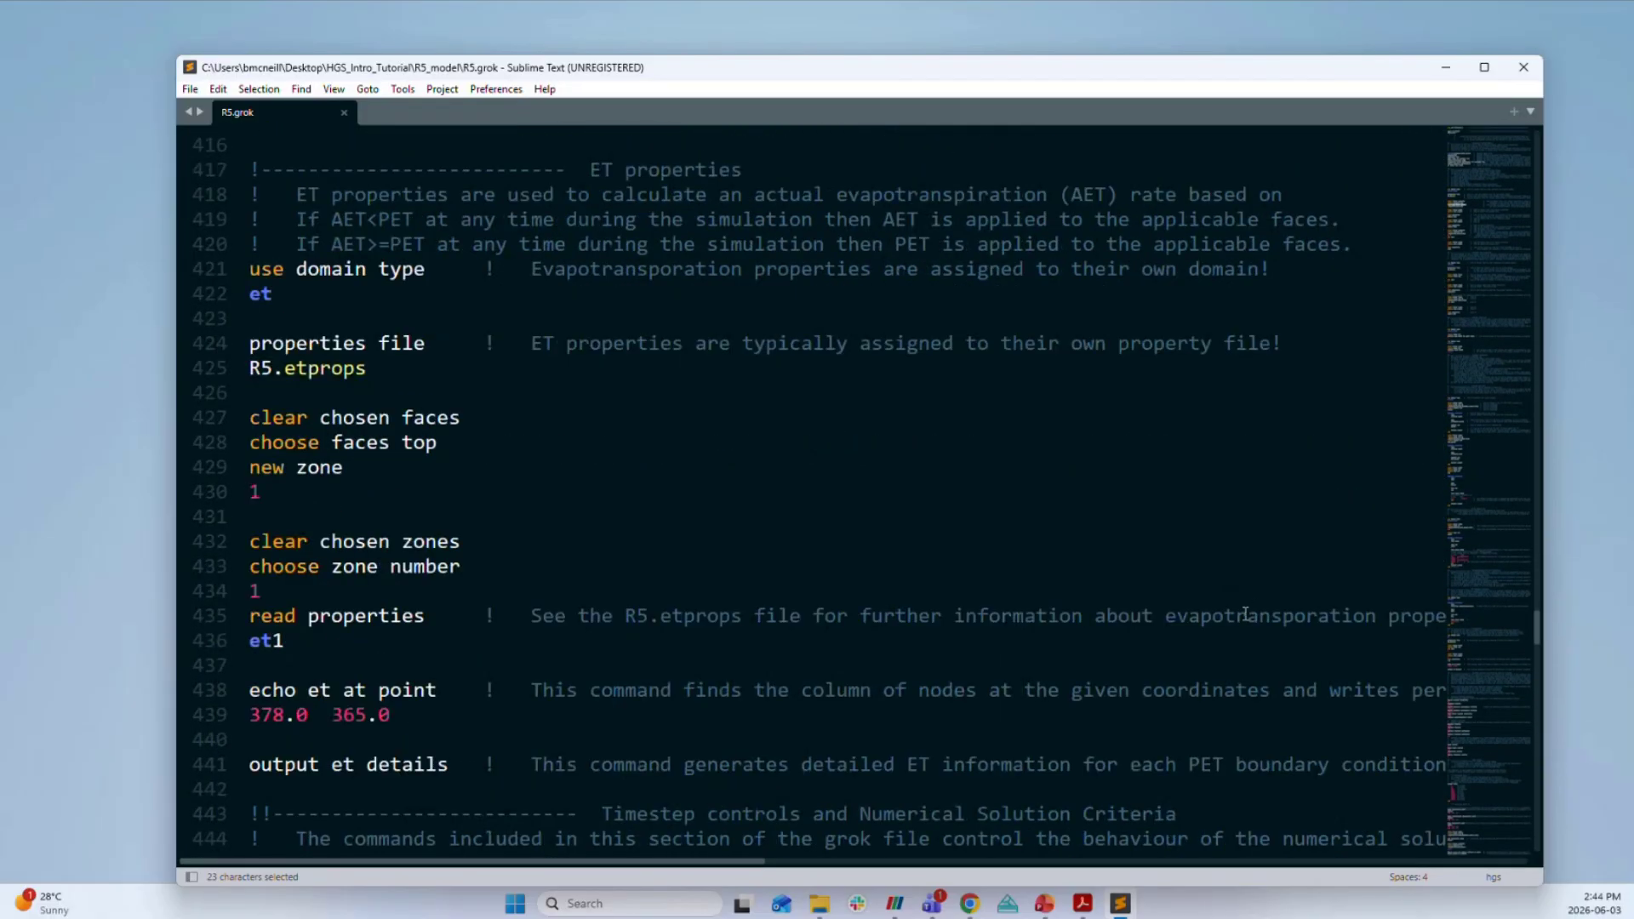
scroll(1247, 616, down, 8)
scroll(1251, 622, down, 20)
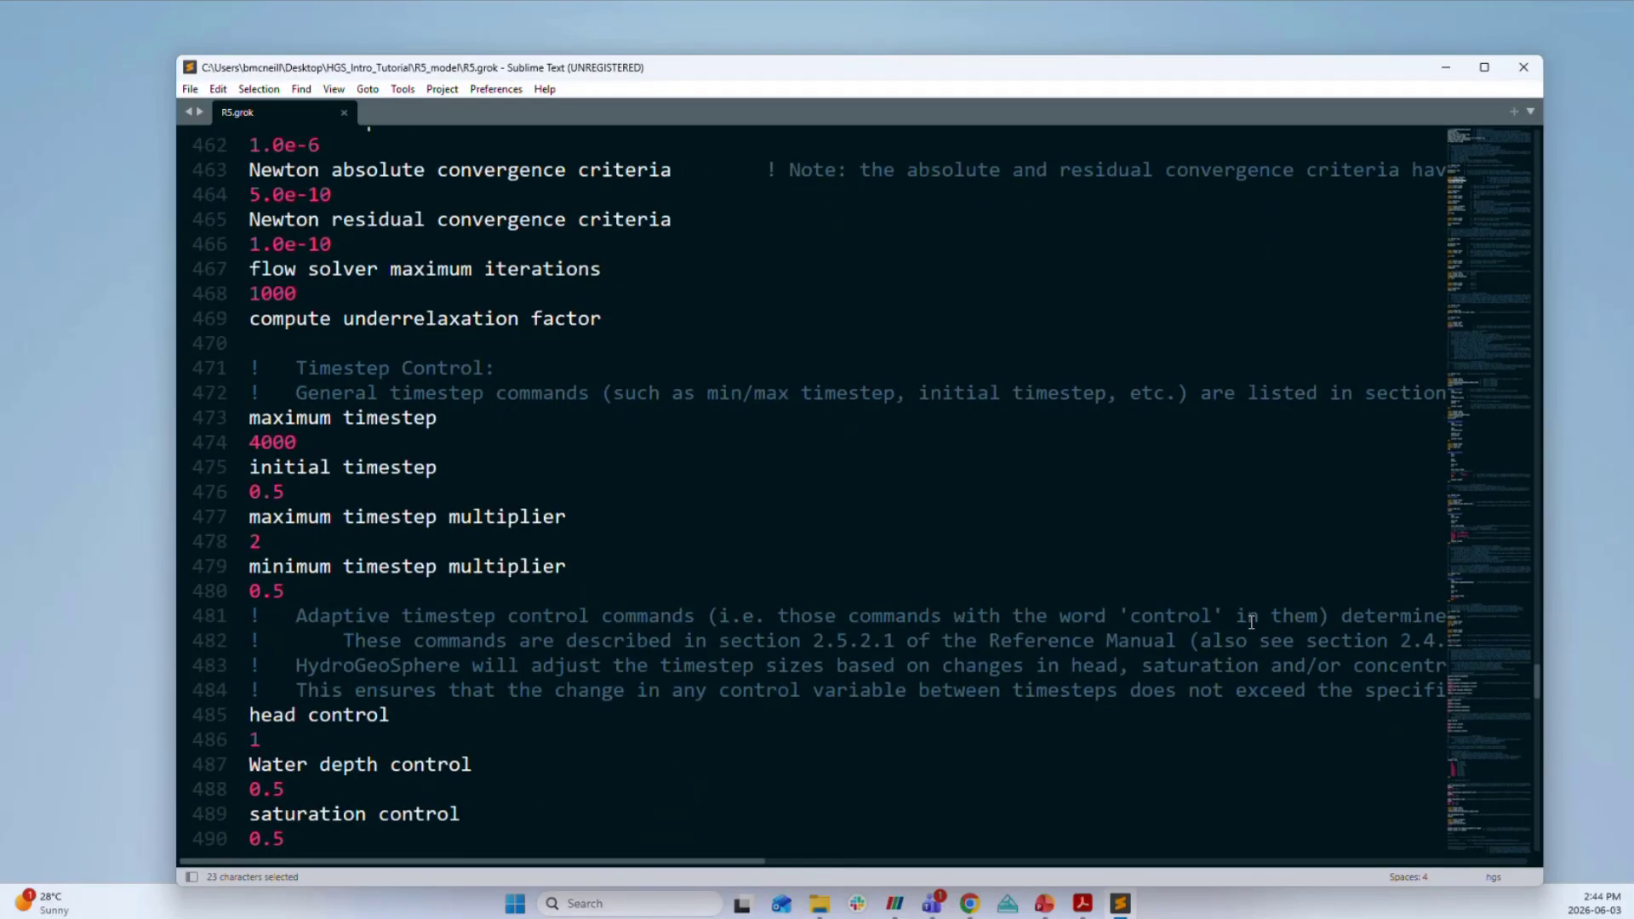
scroll(1254, 619, down, 16)
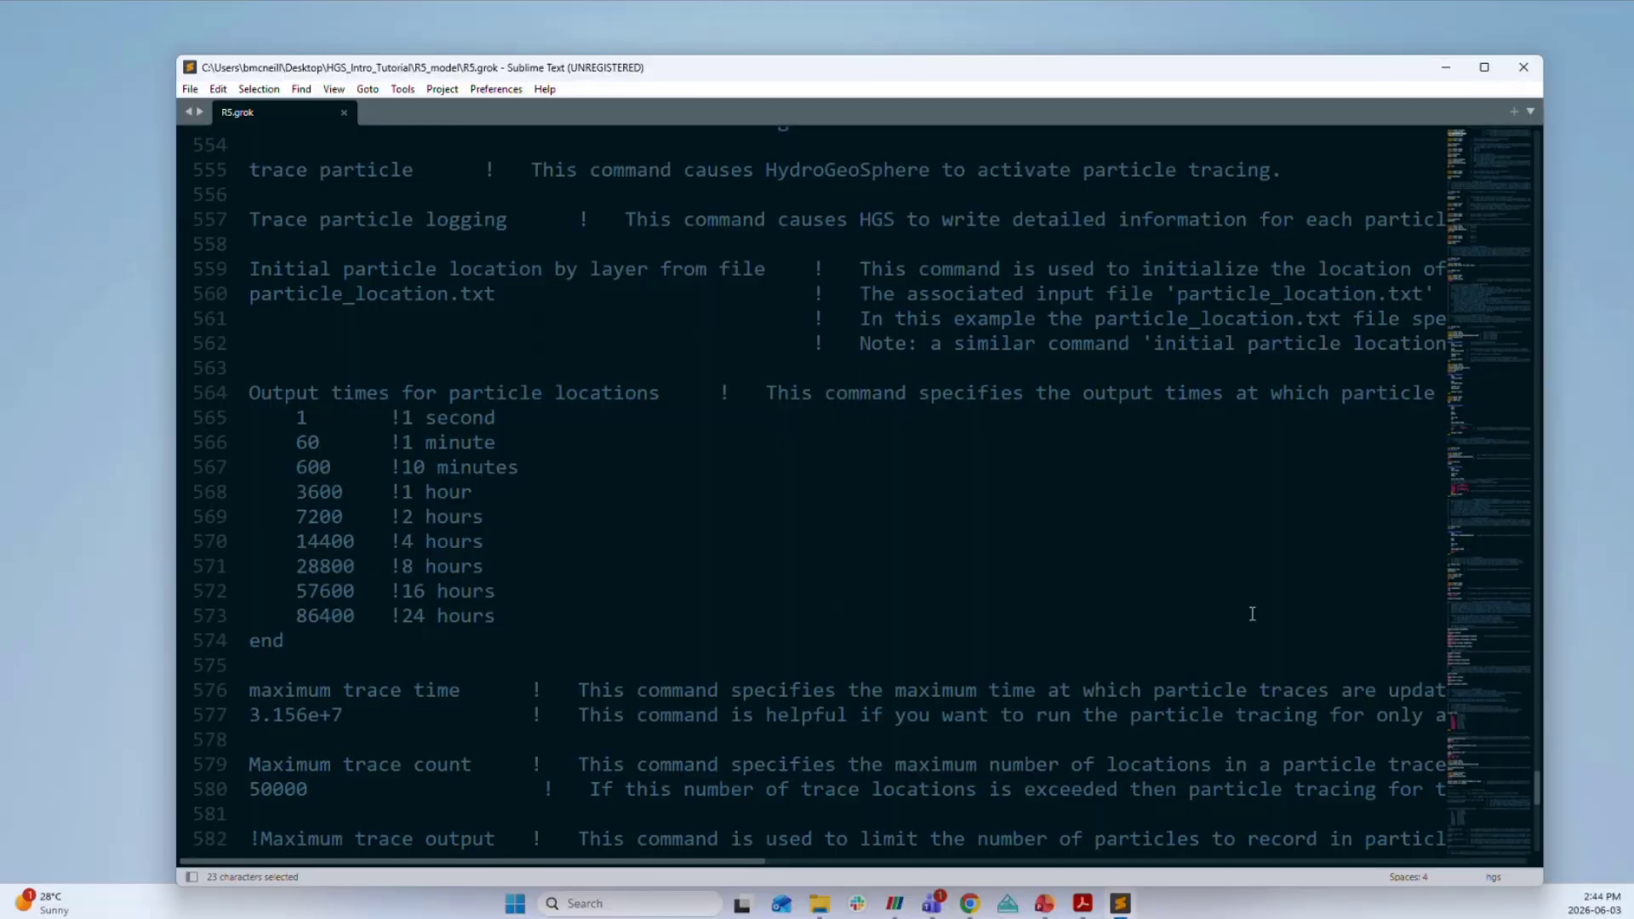
scroll(1253, 611, up, 15)
scroll(1252, 610, up, 11)
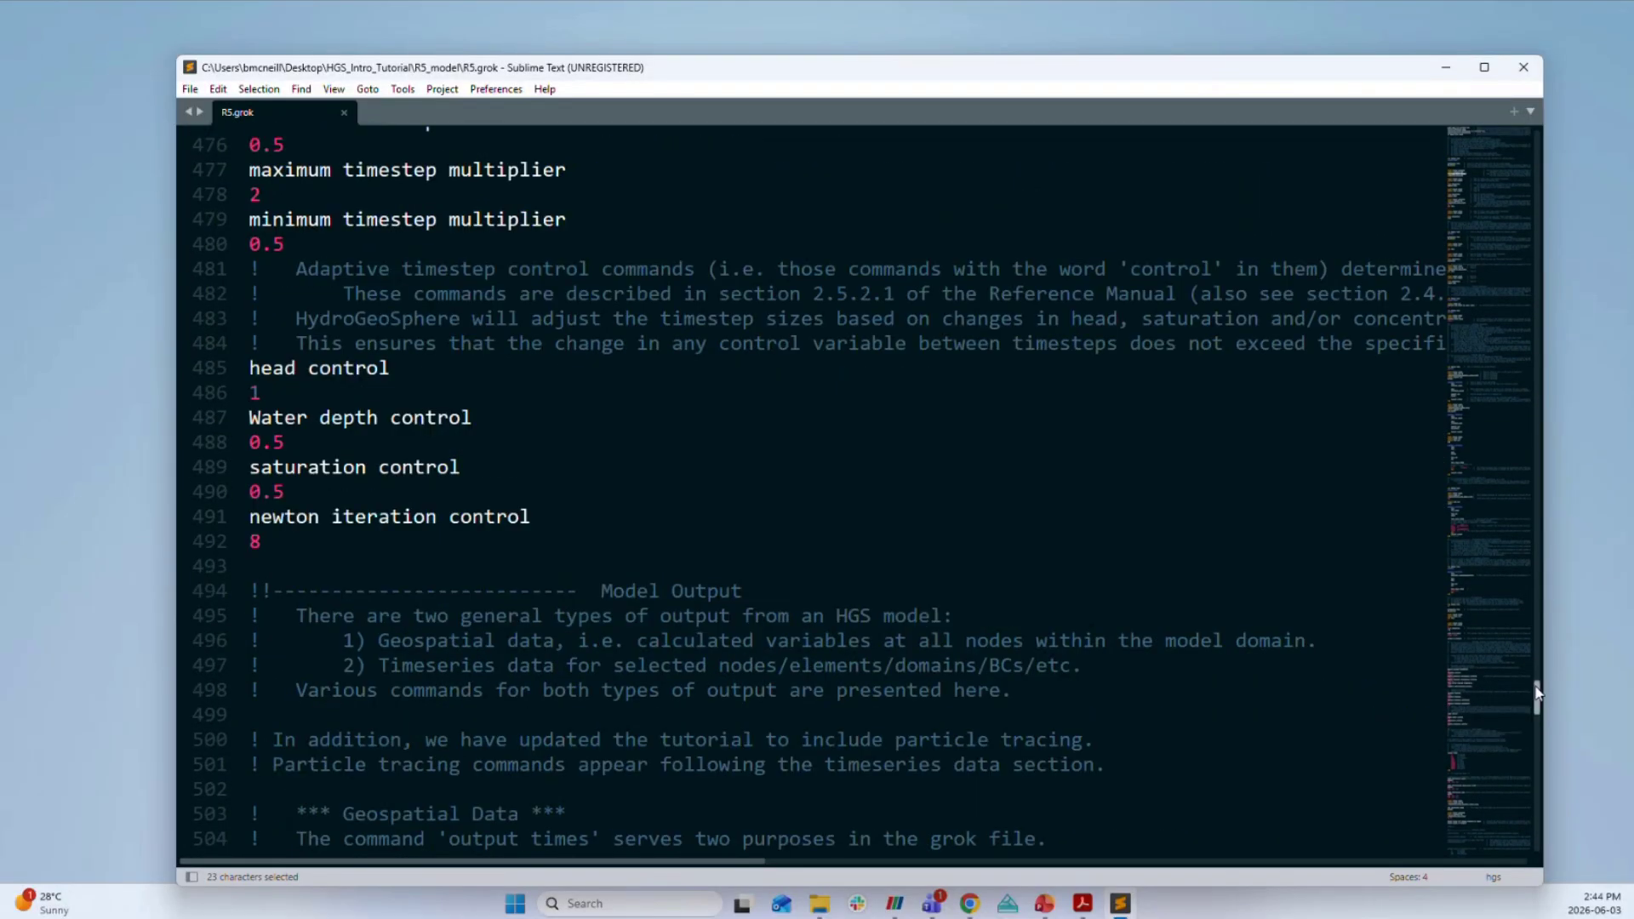
Return to the top of R5.grok and bring up the open PowerPoint windows.
drag(1537, 692, 799, 132)
drag(824, 78, 854, 53)
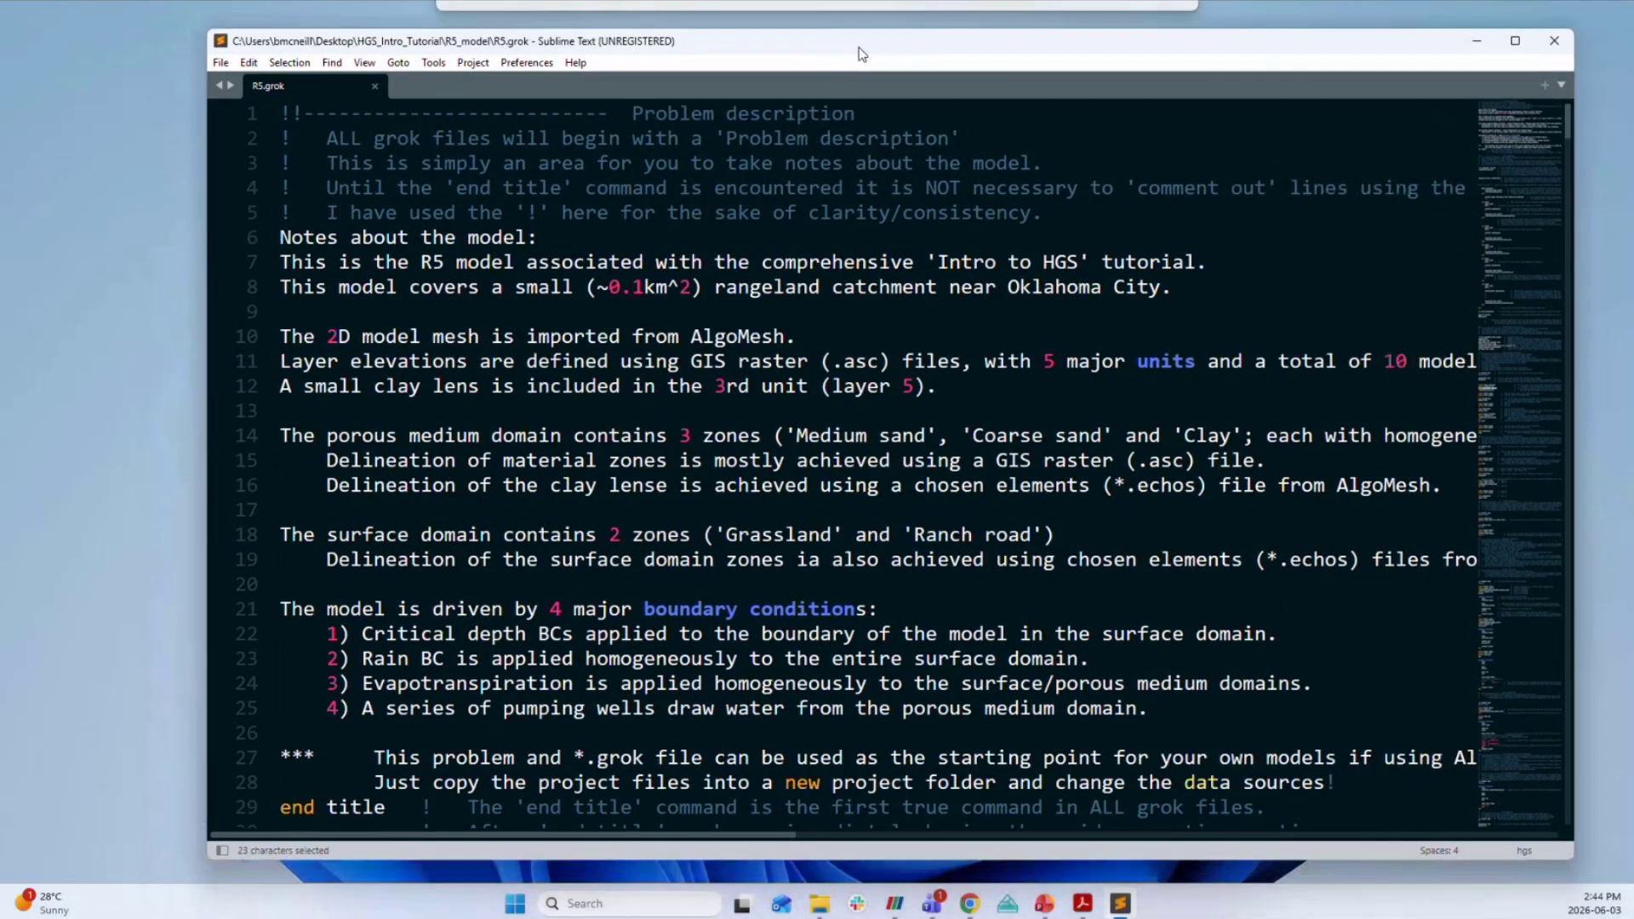
click(1046, 904)
In the slideshow, revisit Grok File Philosophy, return to Problem Description, then switch back to R5.grok.
click(1165, 798)
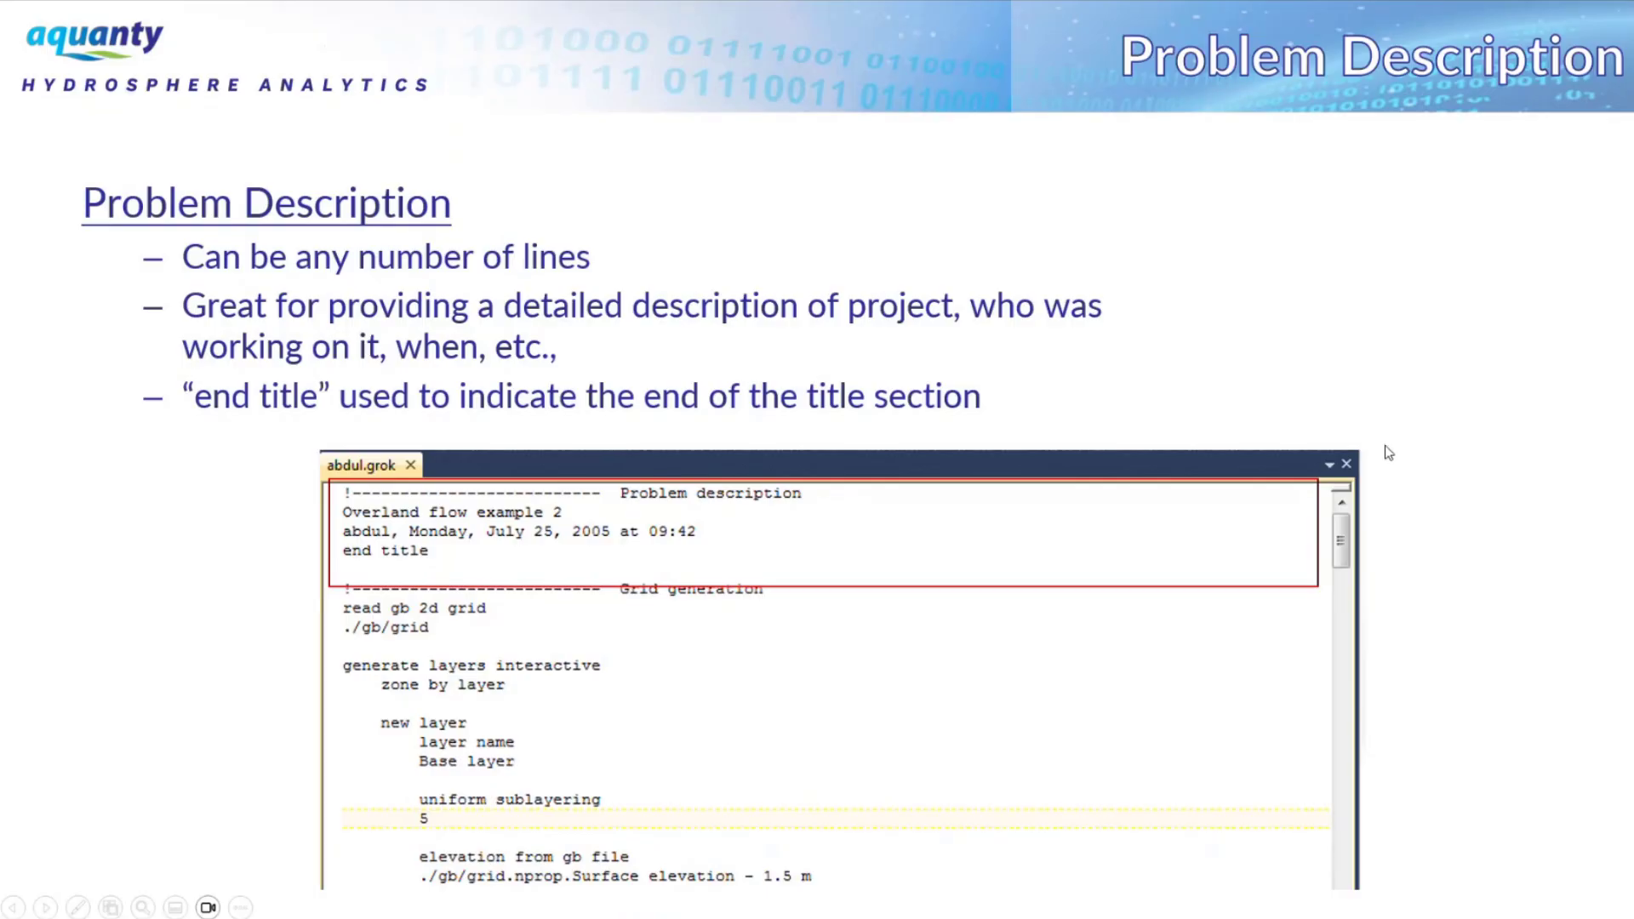
key(Left)
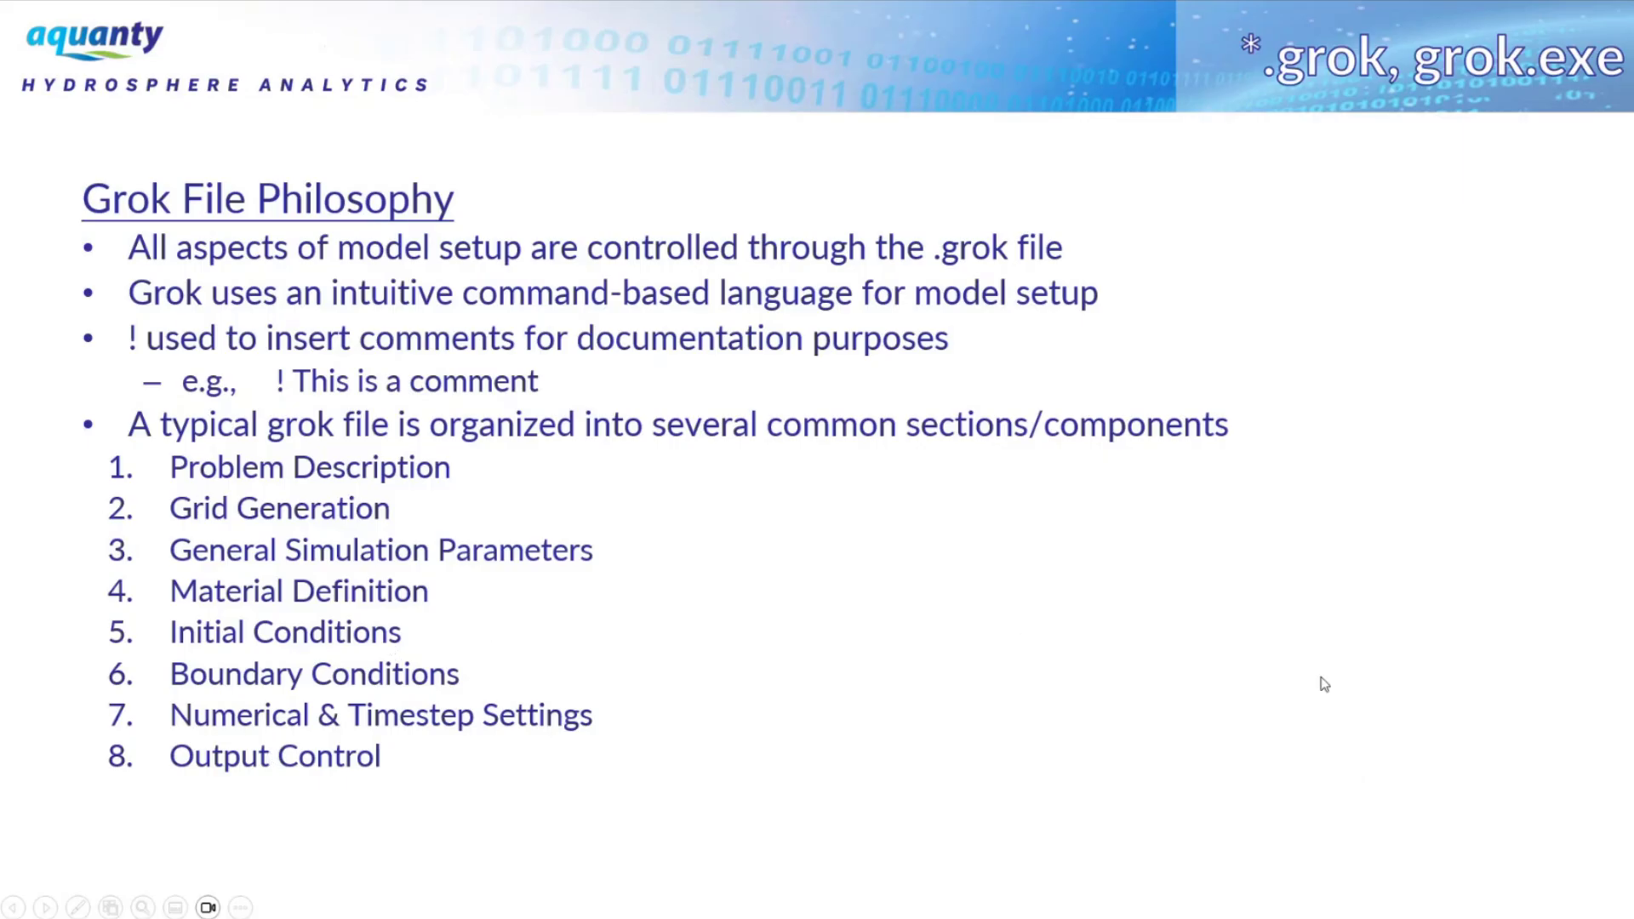
key(Right)
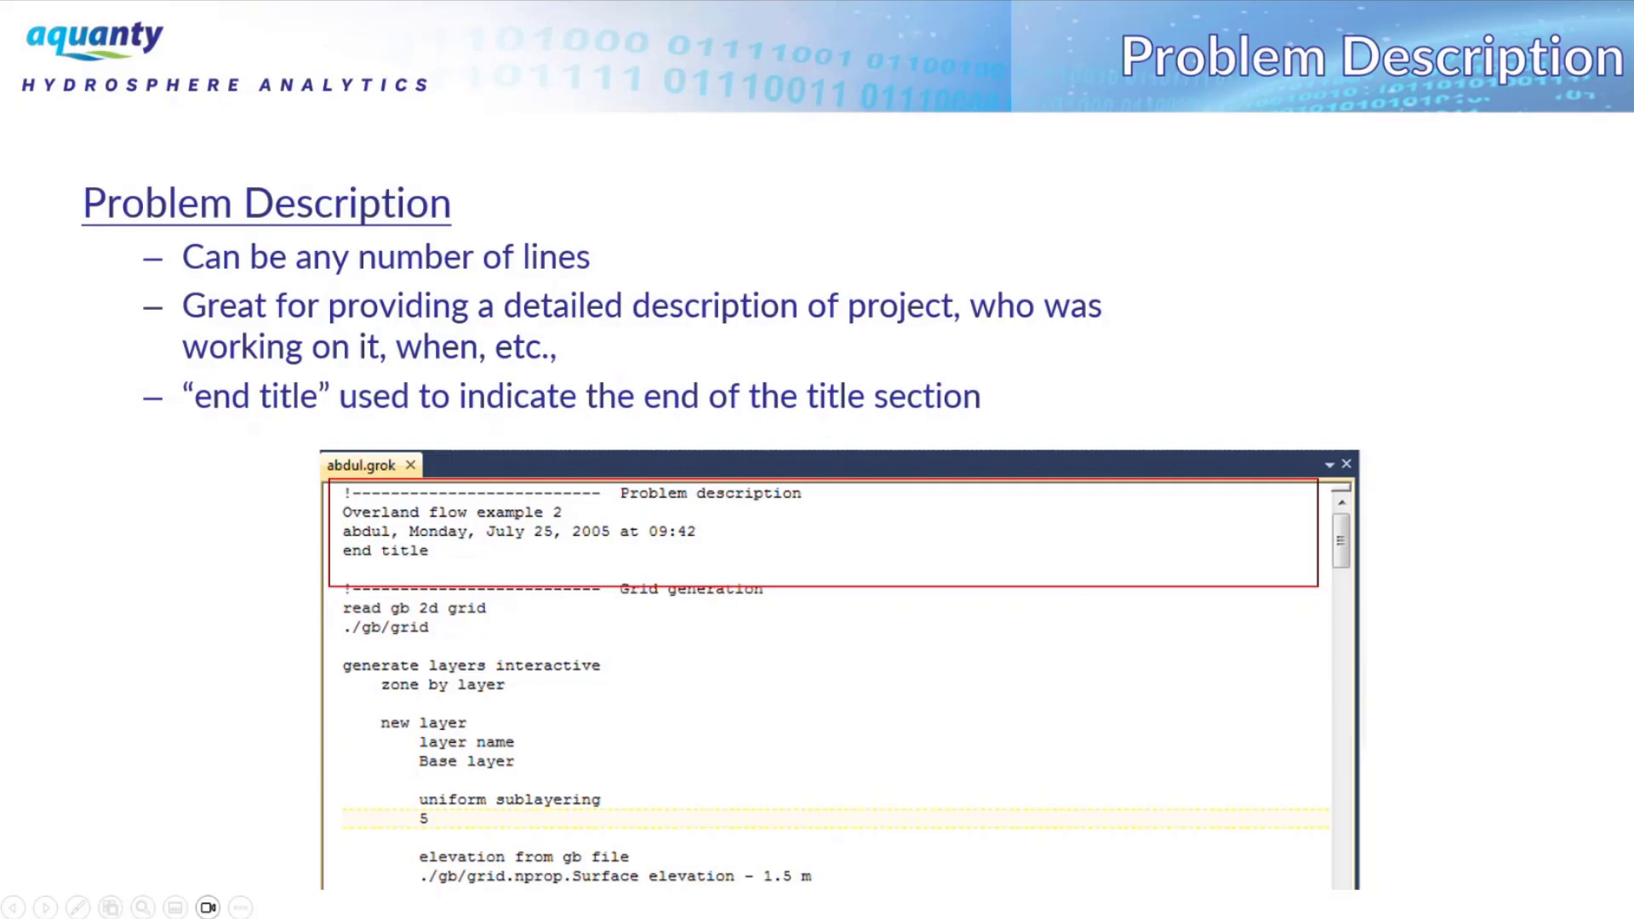
key(alt+Tab)
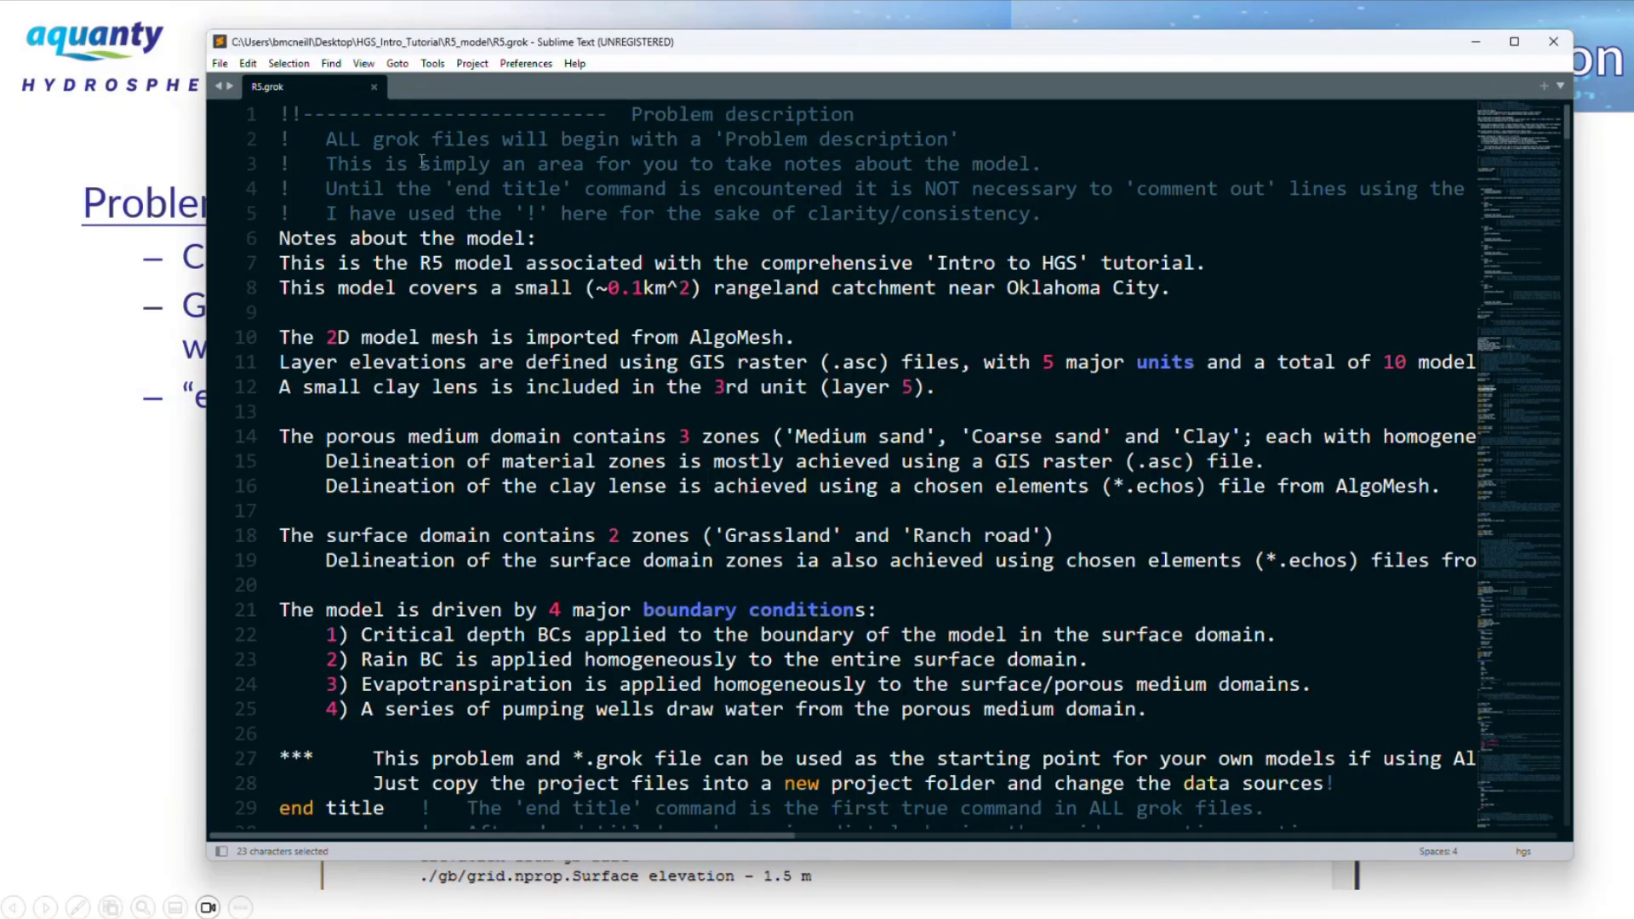
Highlight the problem description block, lines 1–28, of R5.grok.
drag(289, 115, 1394, 780)
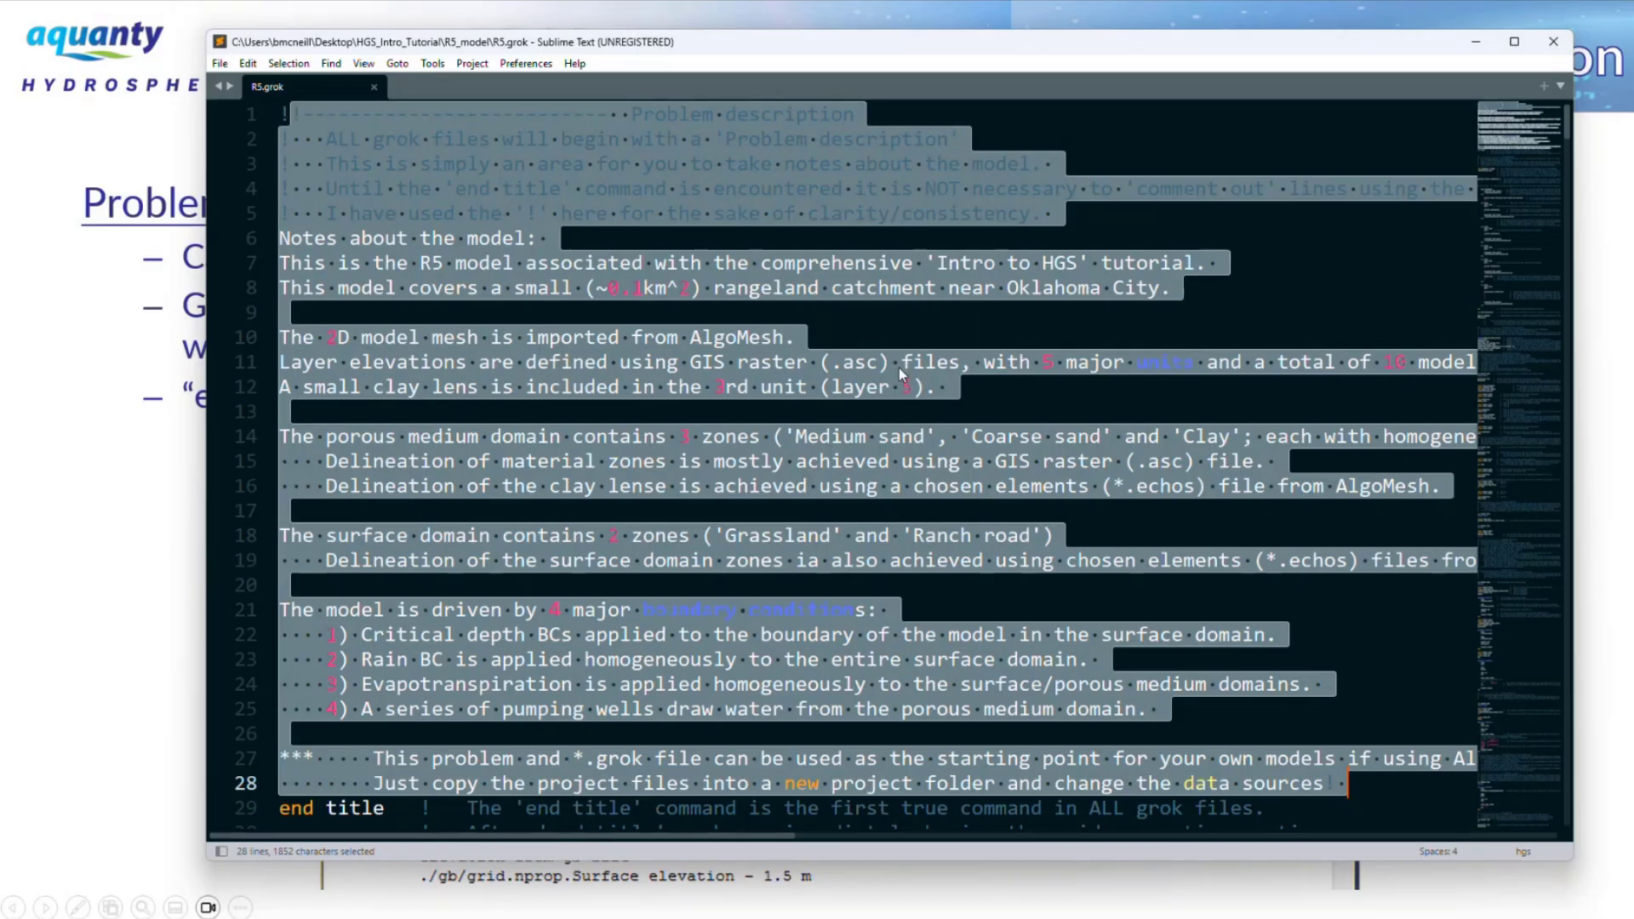
click(366, 805)
scroll(367, 804, down, 2)
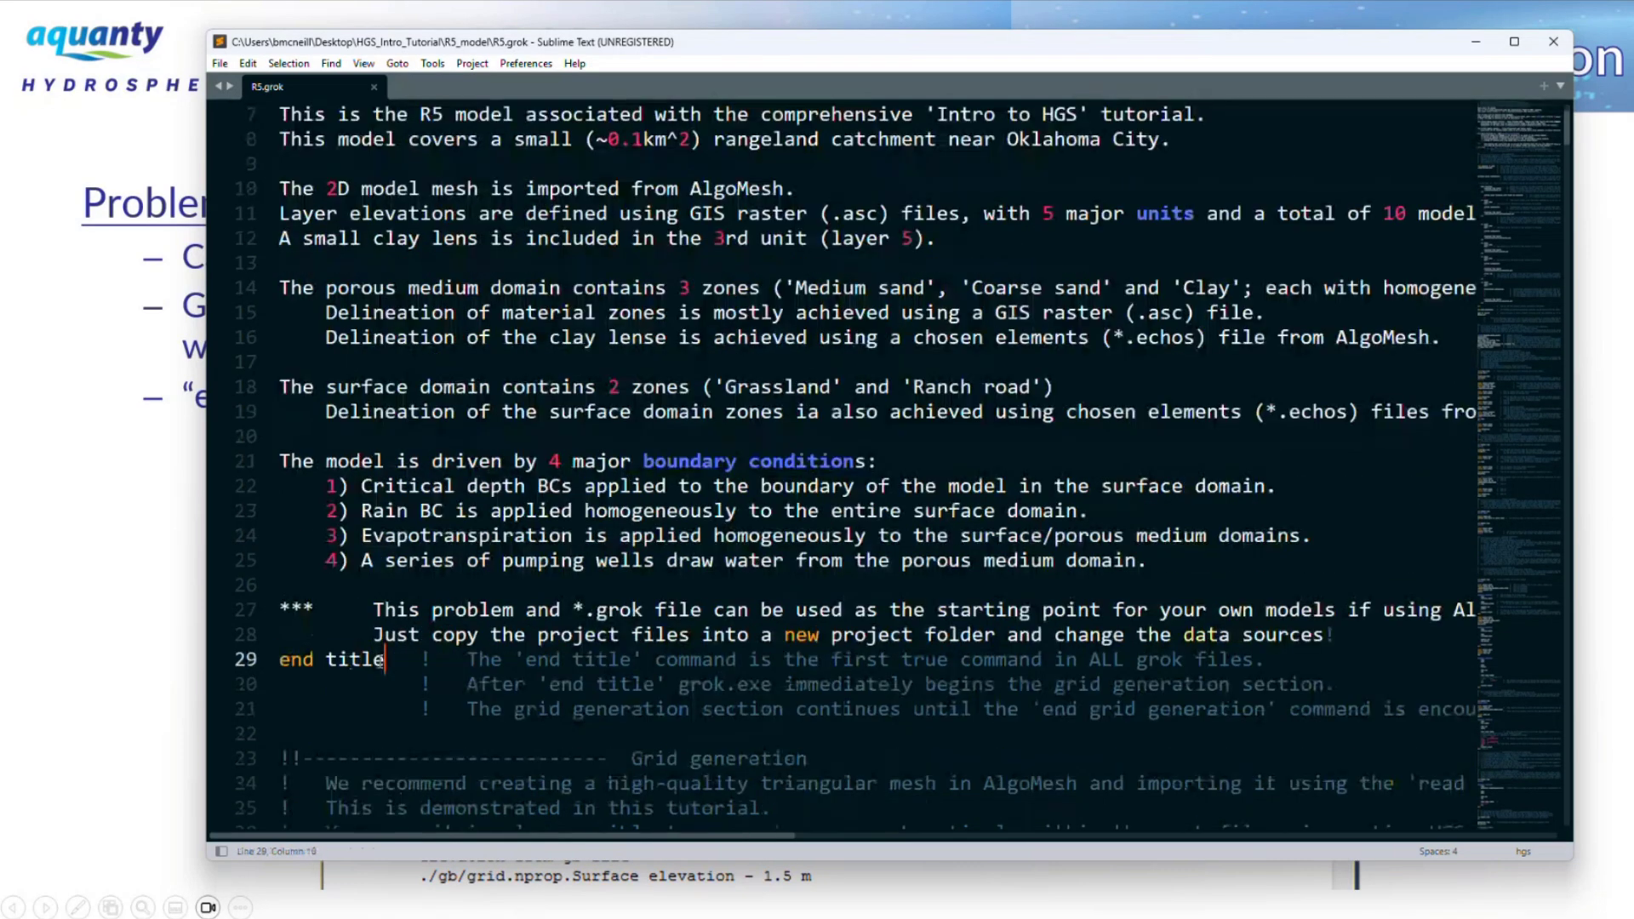
Highlight 'end title' on line 29, then advance the slideshow to Grid Generation.
drag(387, 661, 276, 664)
click(292, 661)
scroll(632, 651, down, 5)
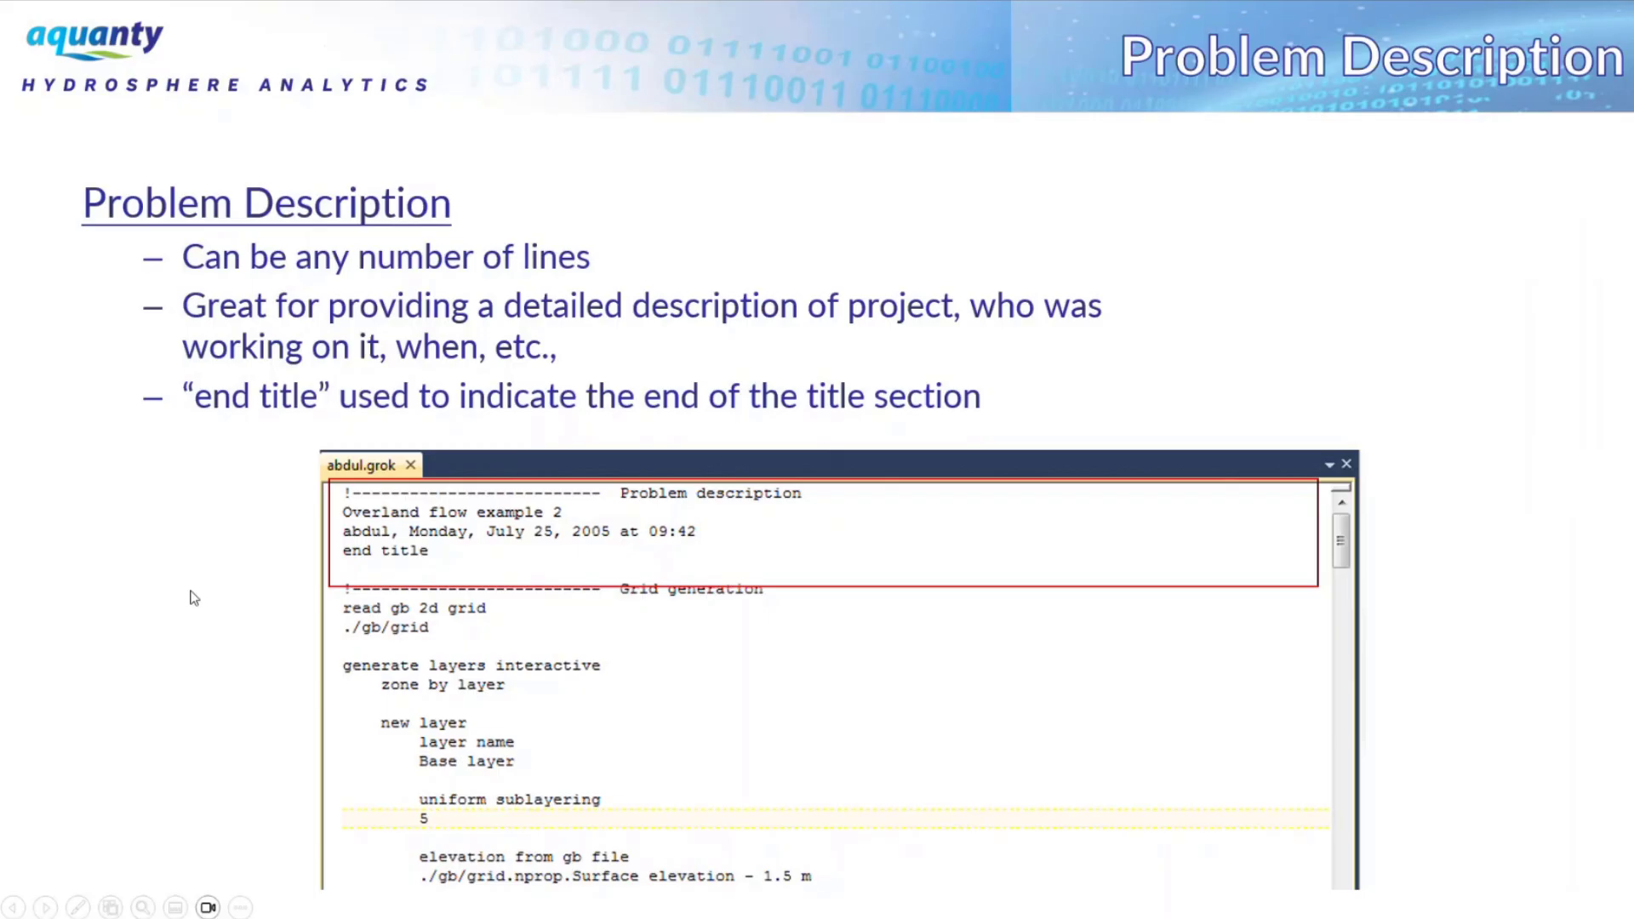
click(194, 599)
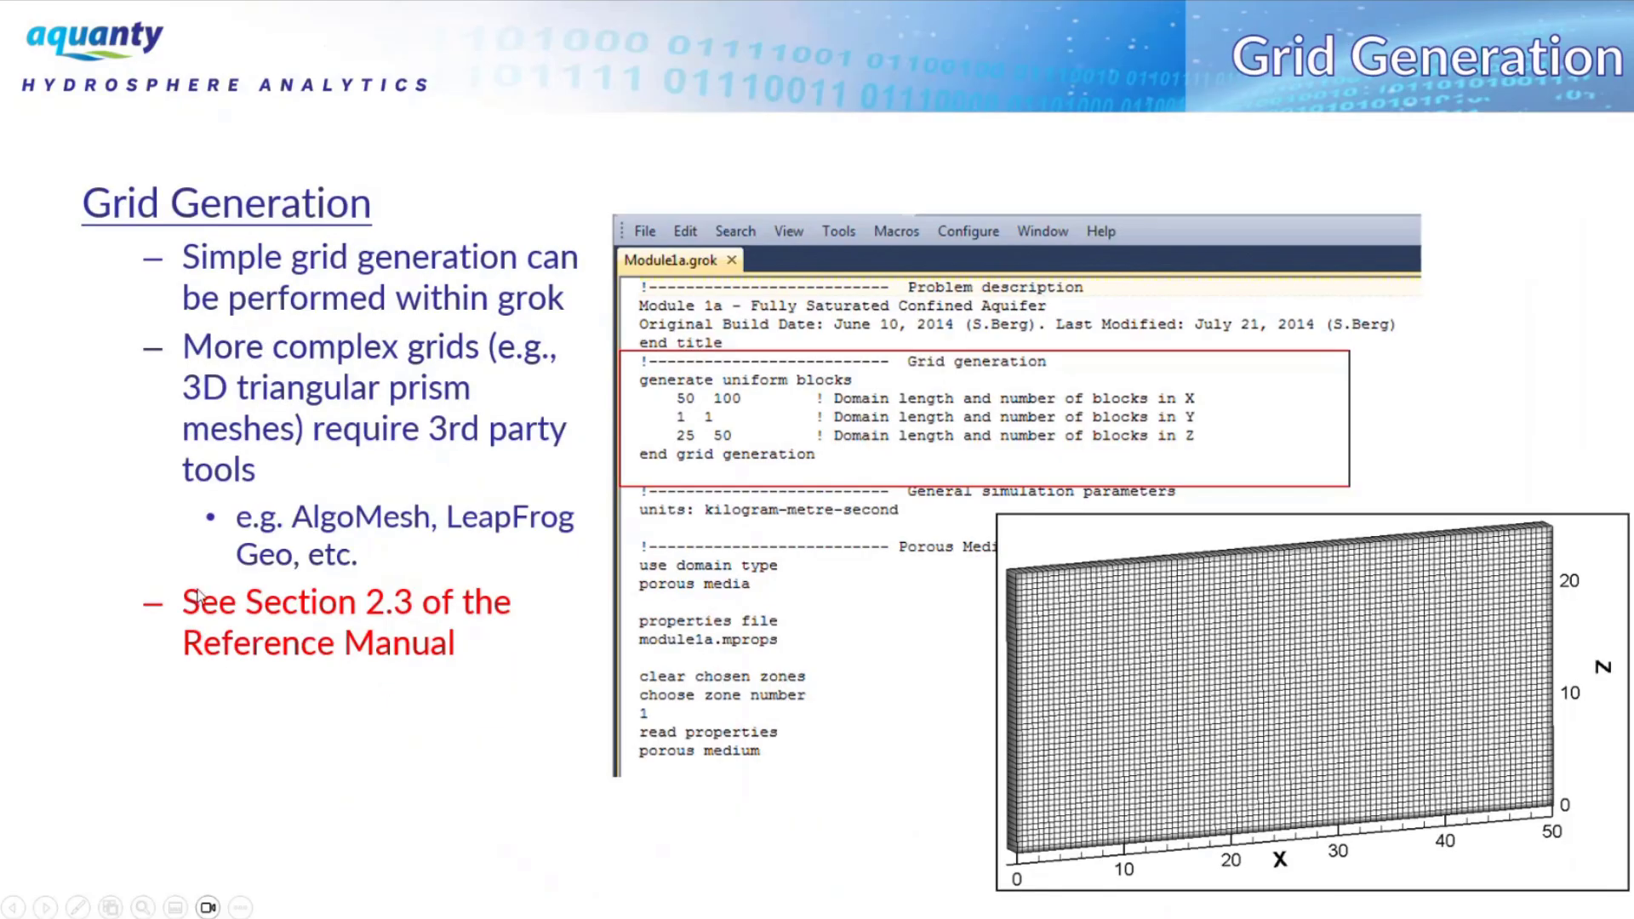
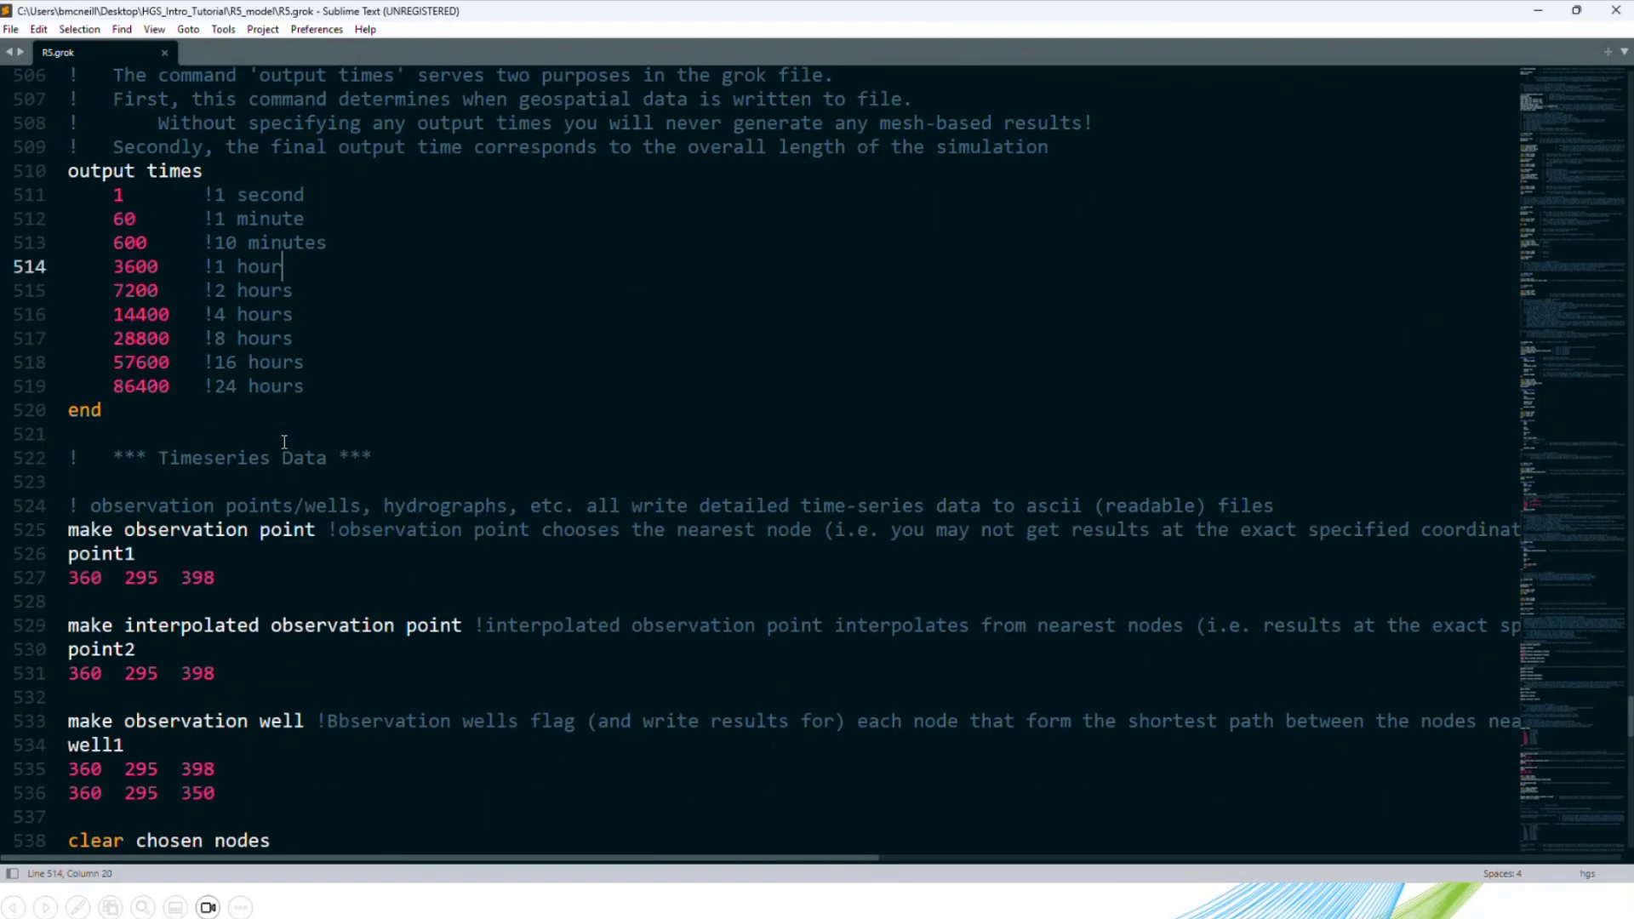
Scroll through R5.grok's output times, 1 to 86400 seconds, then switch to the PDF reference manual.
scroll(285, 442, up, 14)
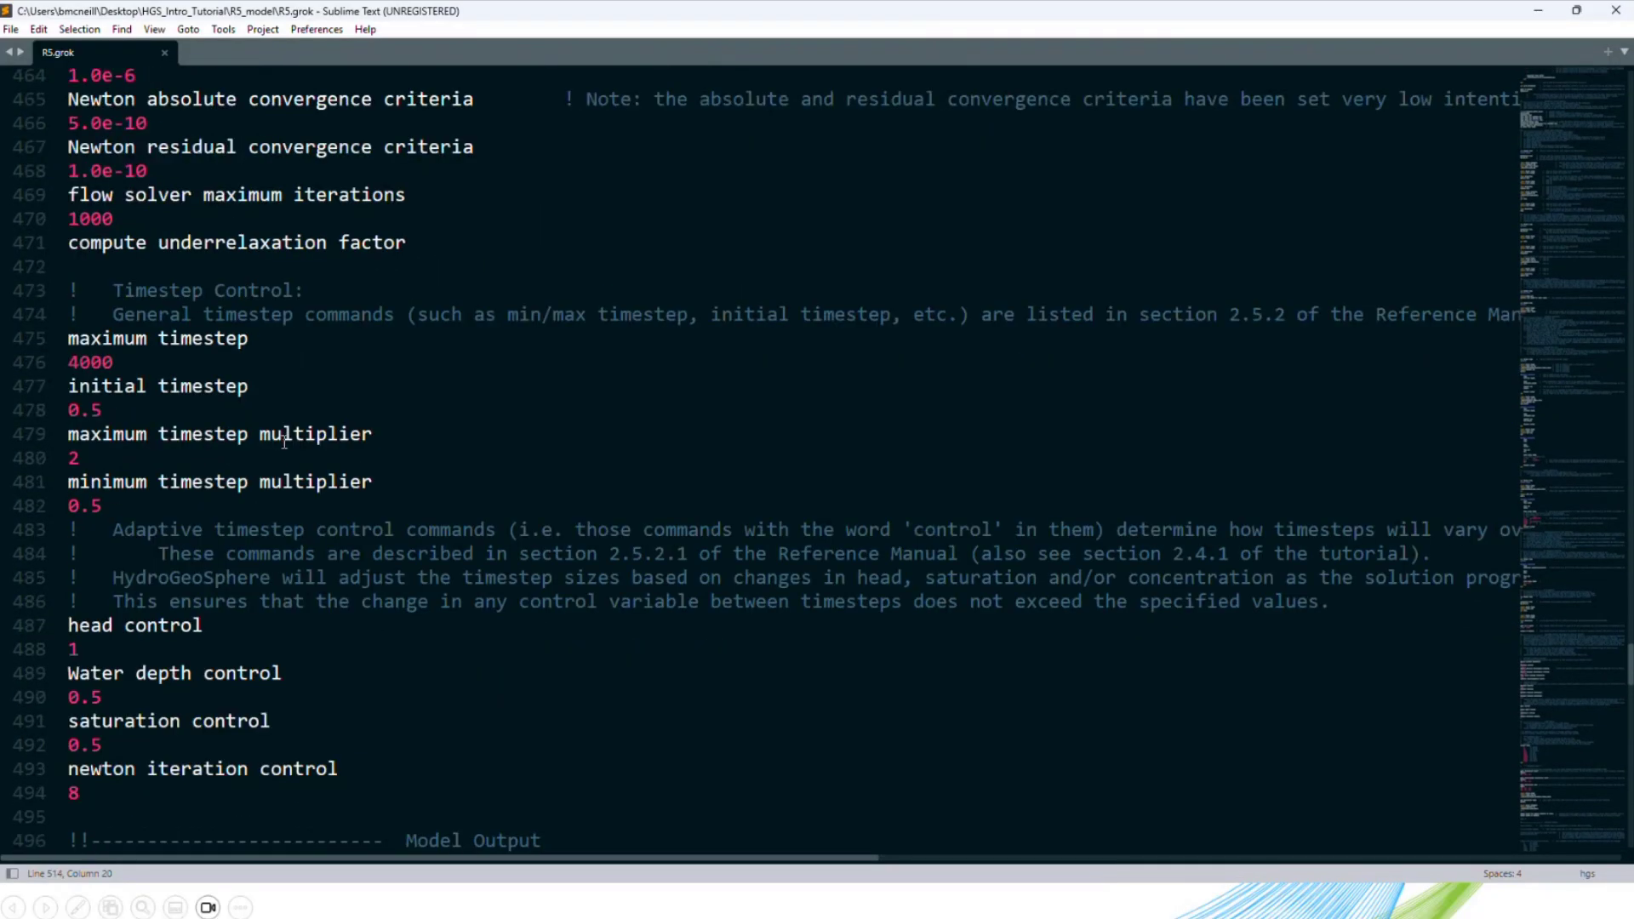
scroll(285, 442, down, 4)
scroll(284, 442, down, 5)
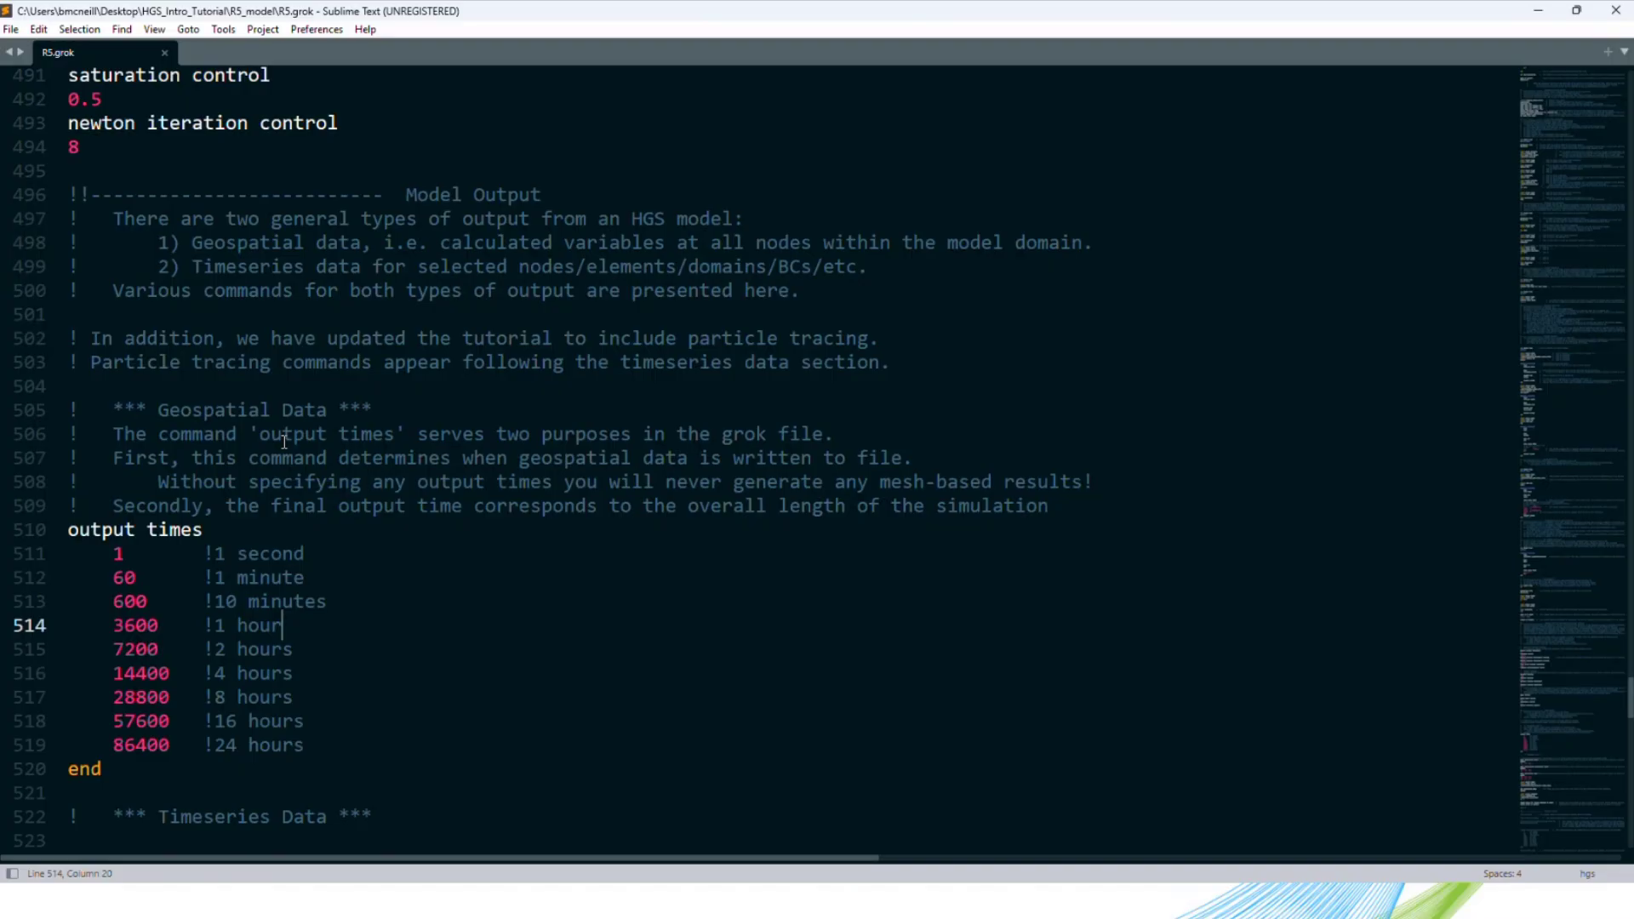
scroll(285, 442, down, 4)
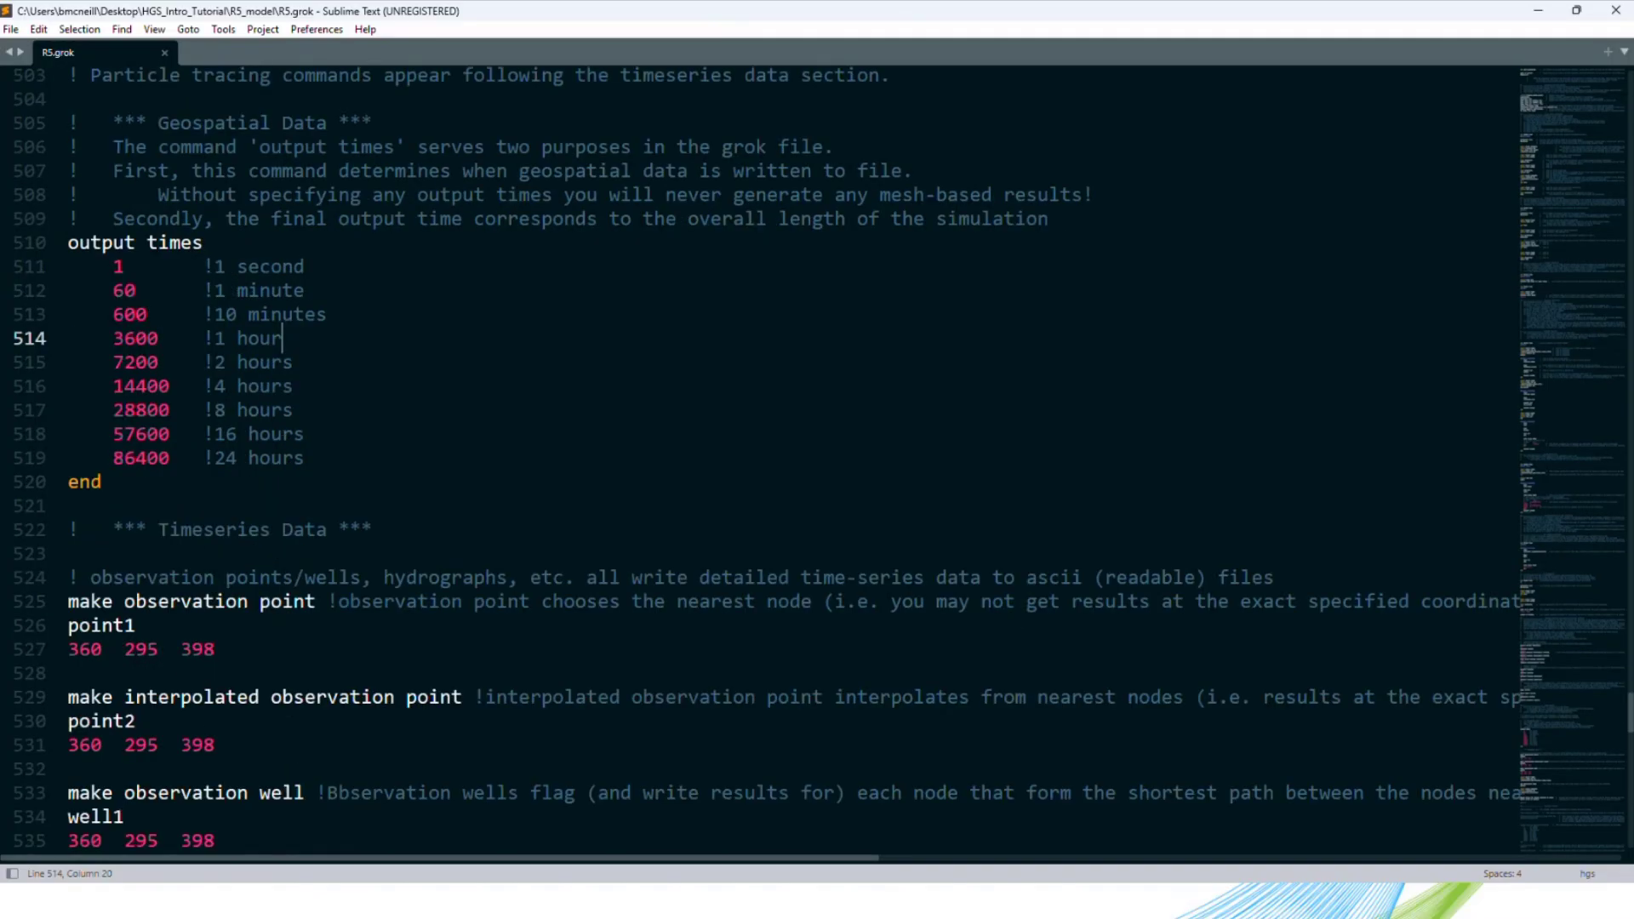
key(alt+Tab)
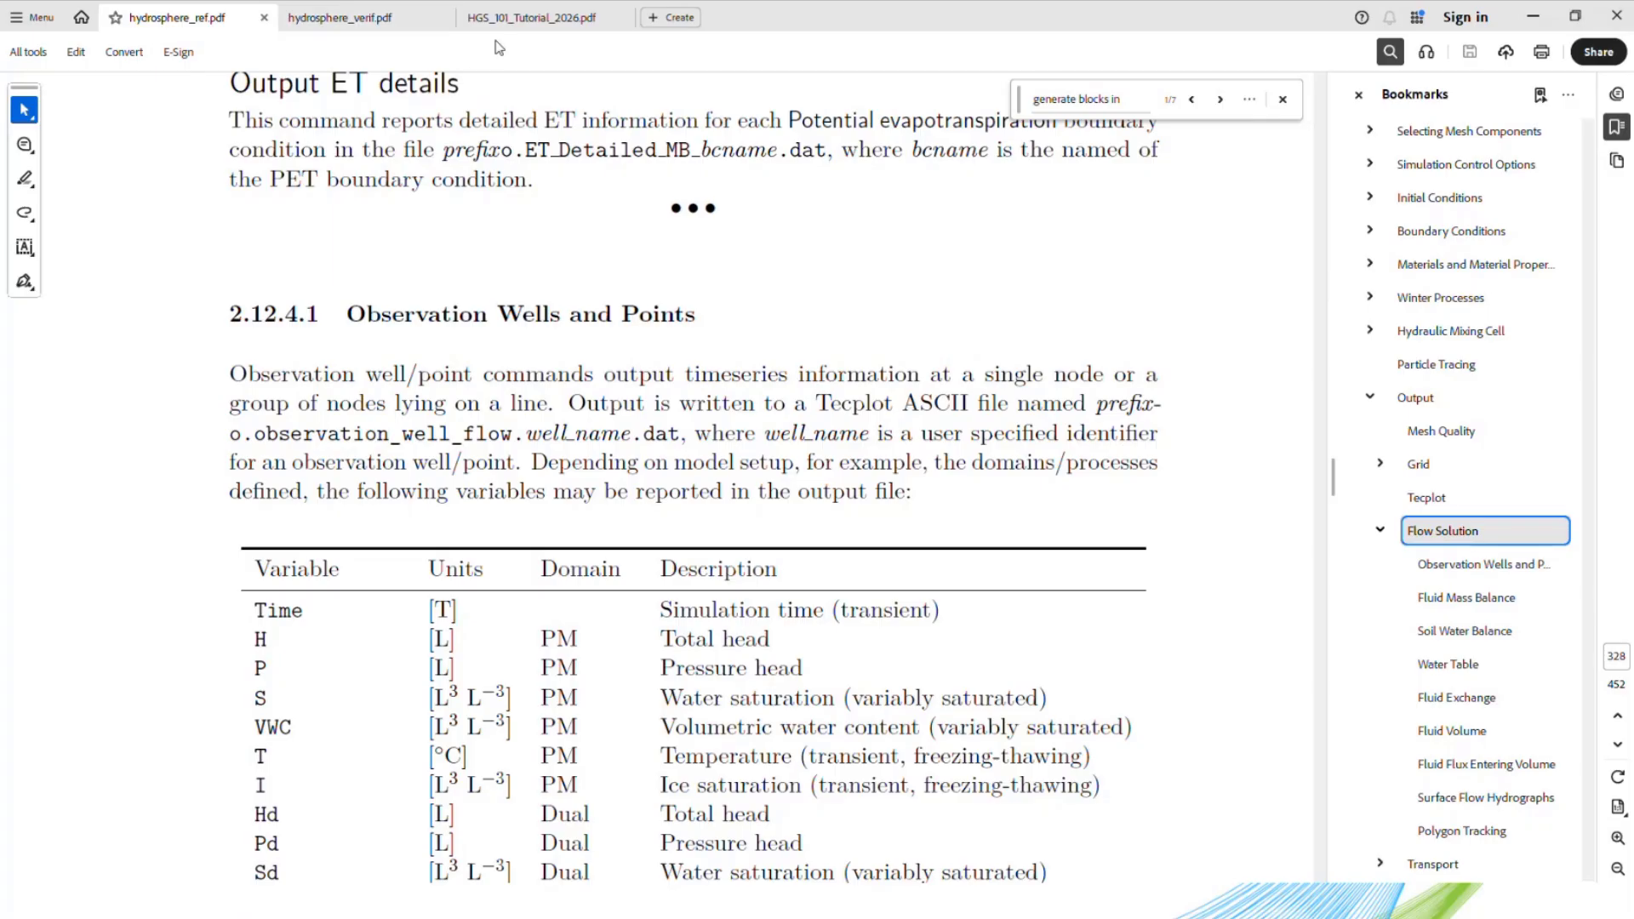
Find Figure 47, the ParaView slice and isosurface figure, in the HGS_101_Tutorial PDF, then minimize Acrobat.
click(536, 18)
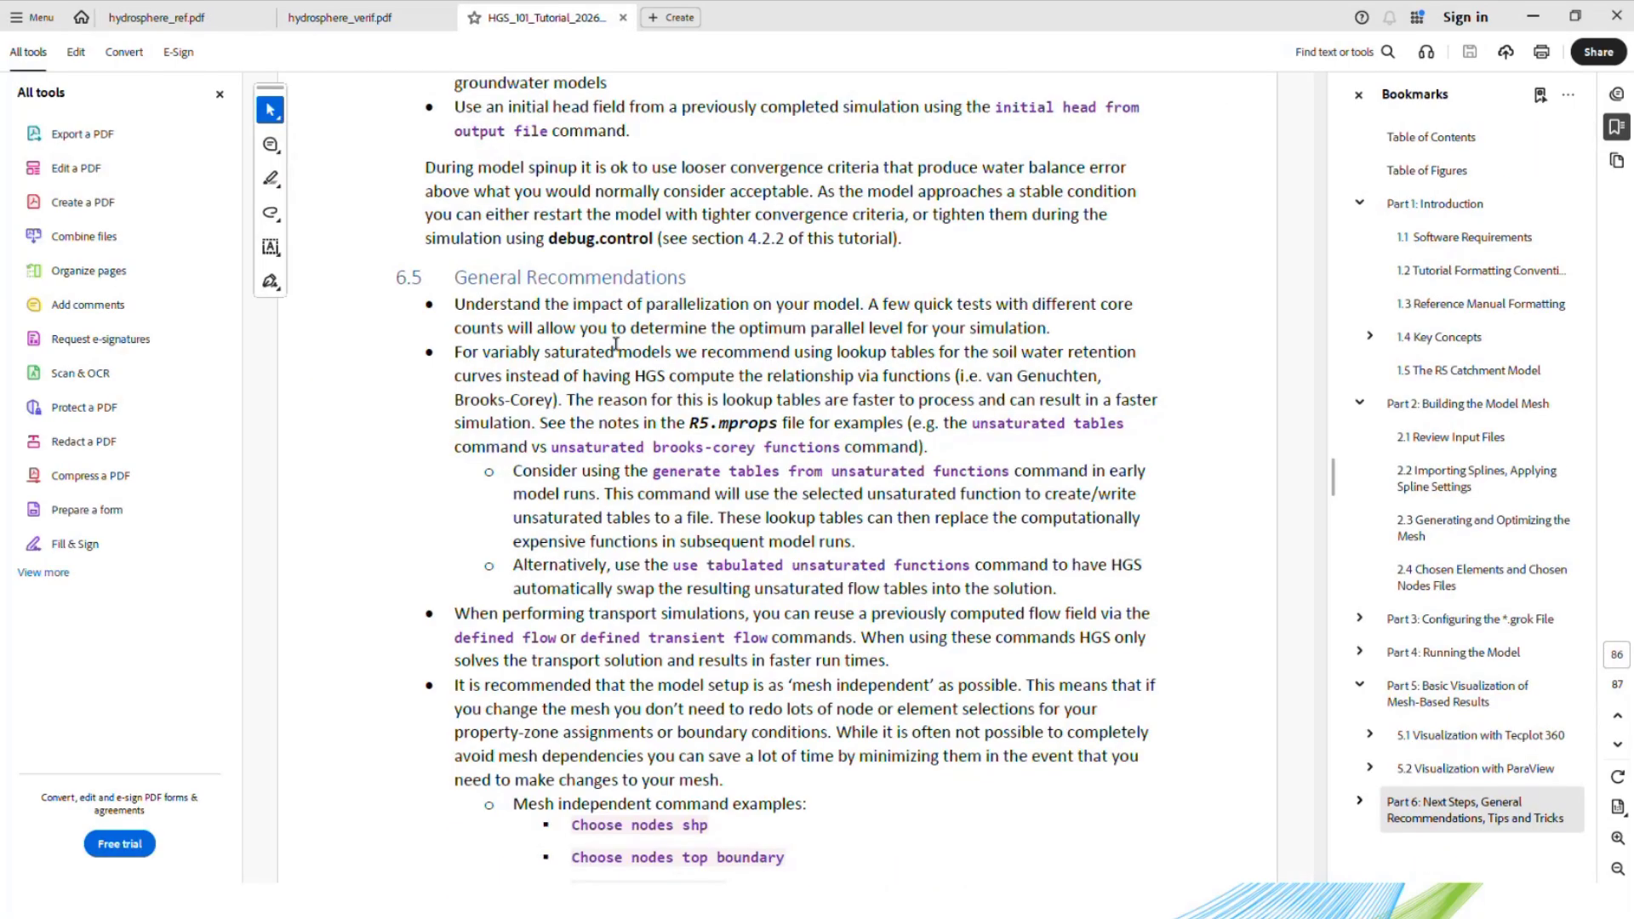
scroll(1319, 620, up, 20)
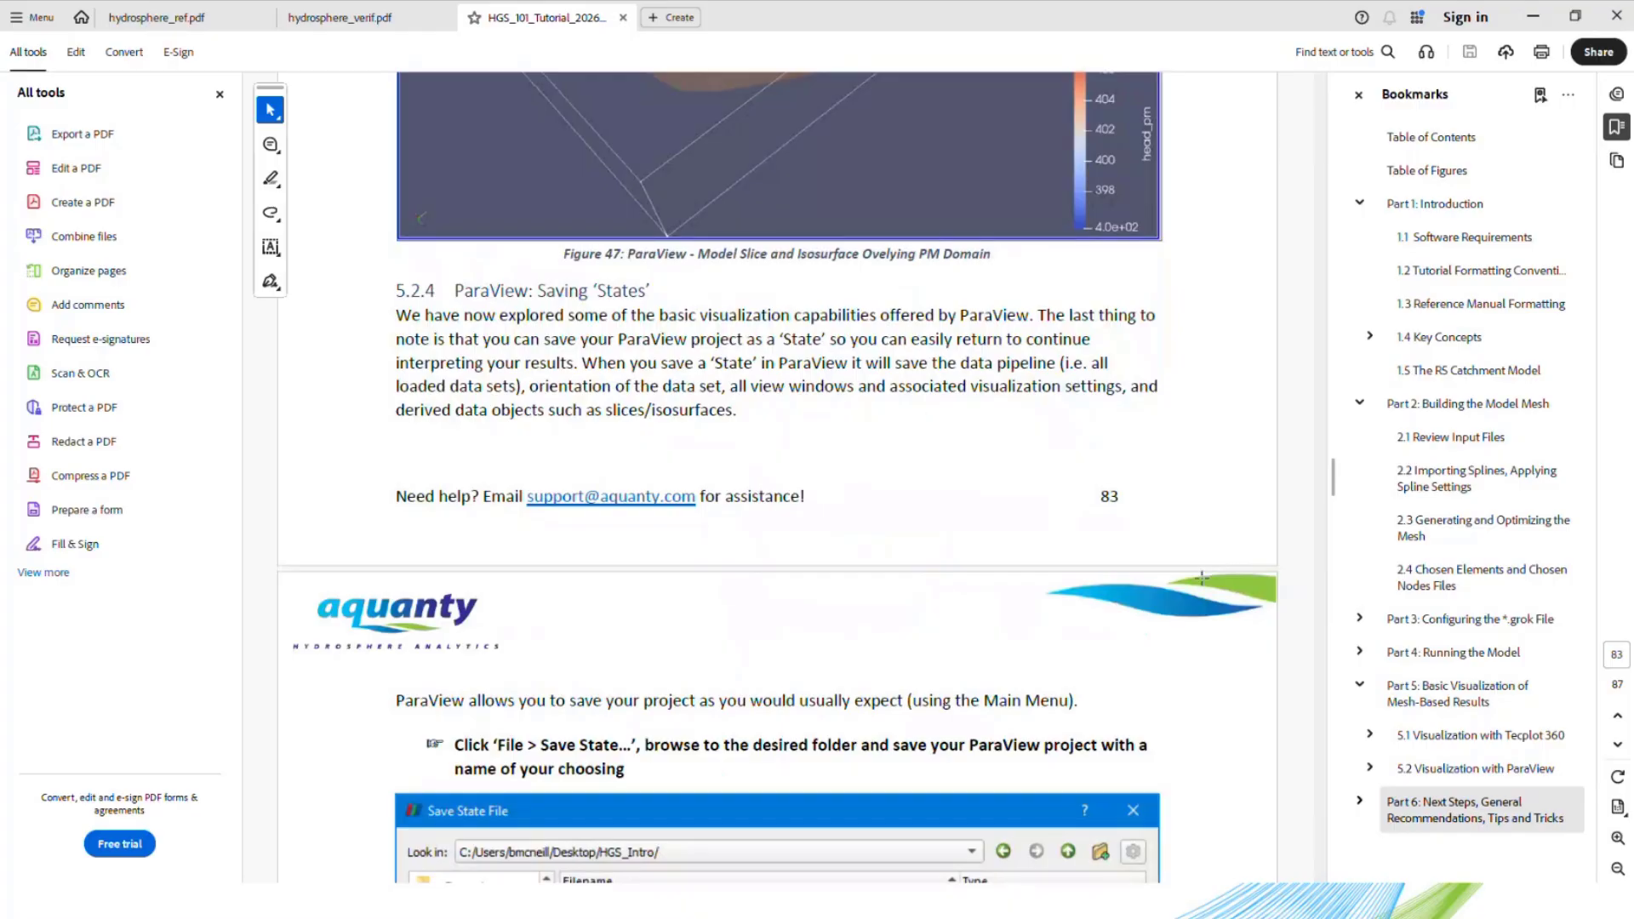
scroll(1196, 579, up, 4)
scroll(1200, 587, up, 8)
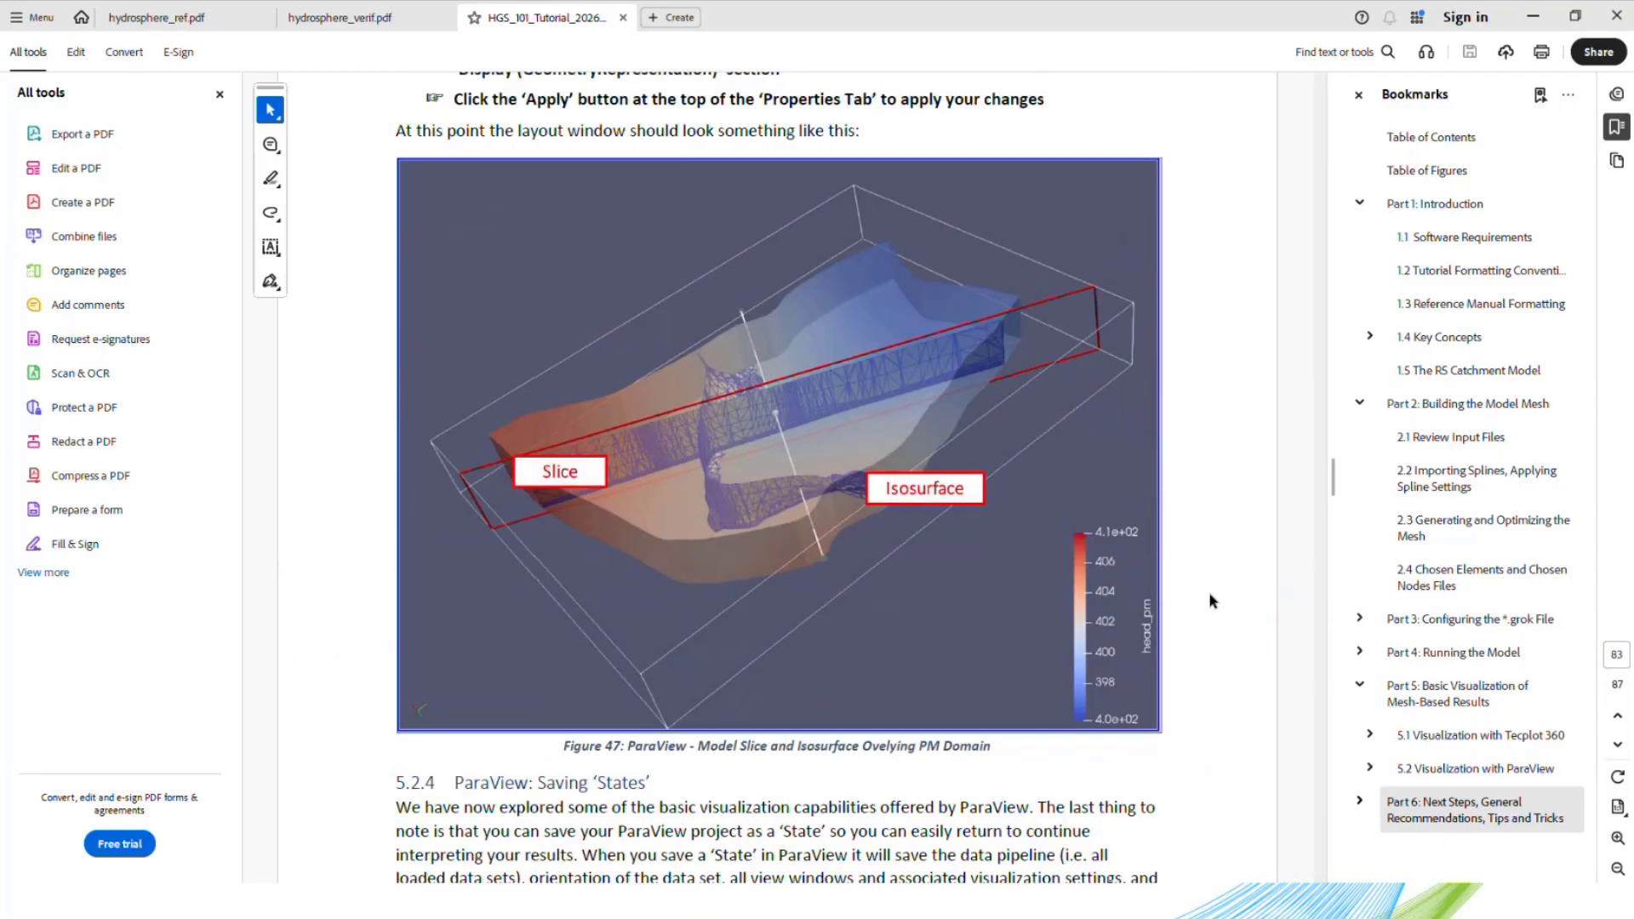
click(1533, 16)
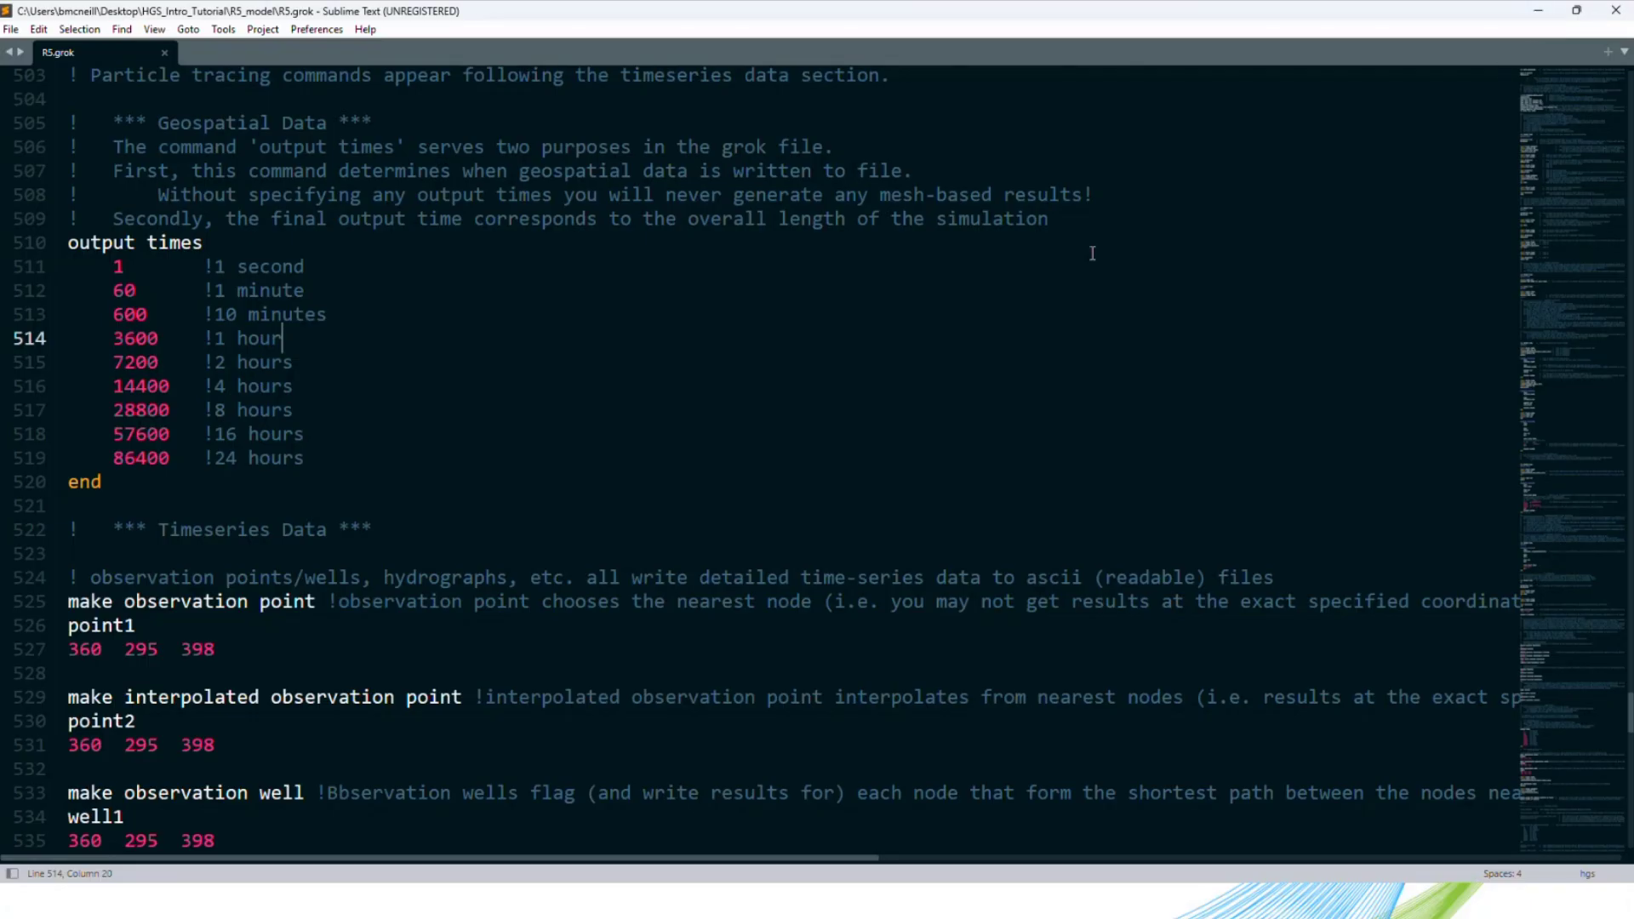
click(832, 362)
scroll(547, 361, down, 2)
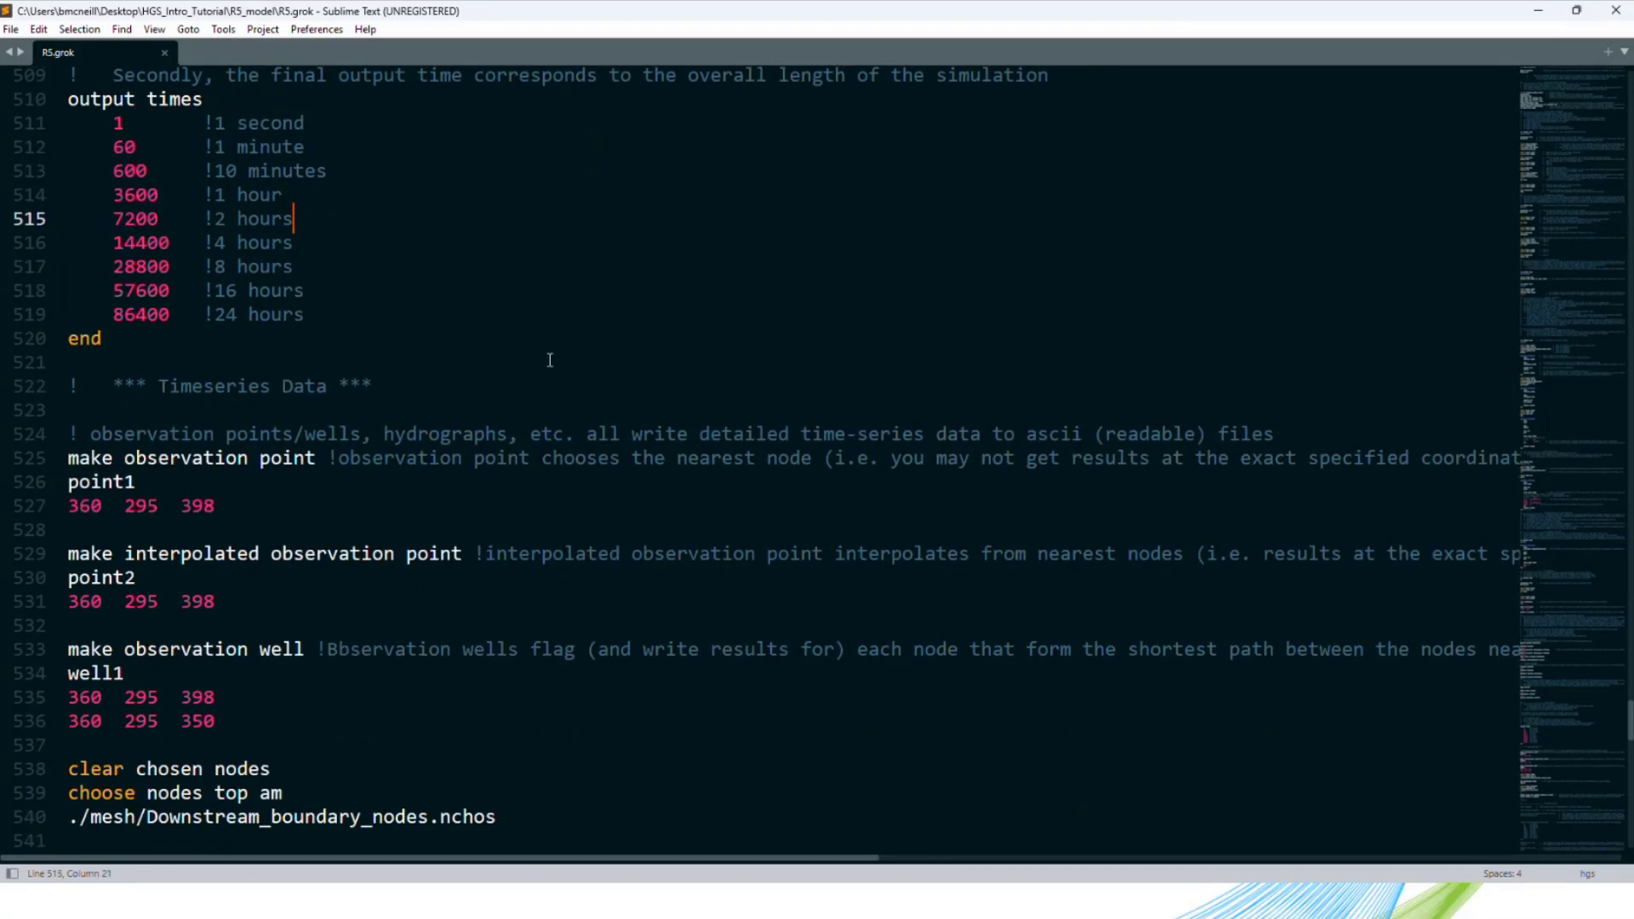
scroll(462, 356, up, 3)
scroll(462, 357, up, 20)
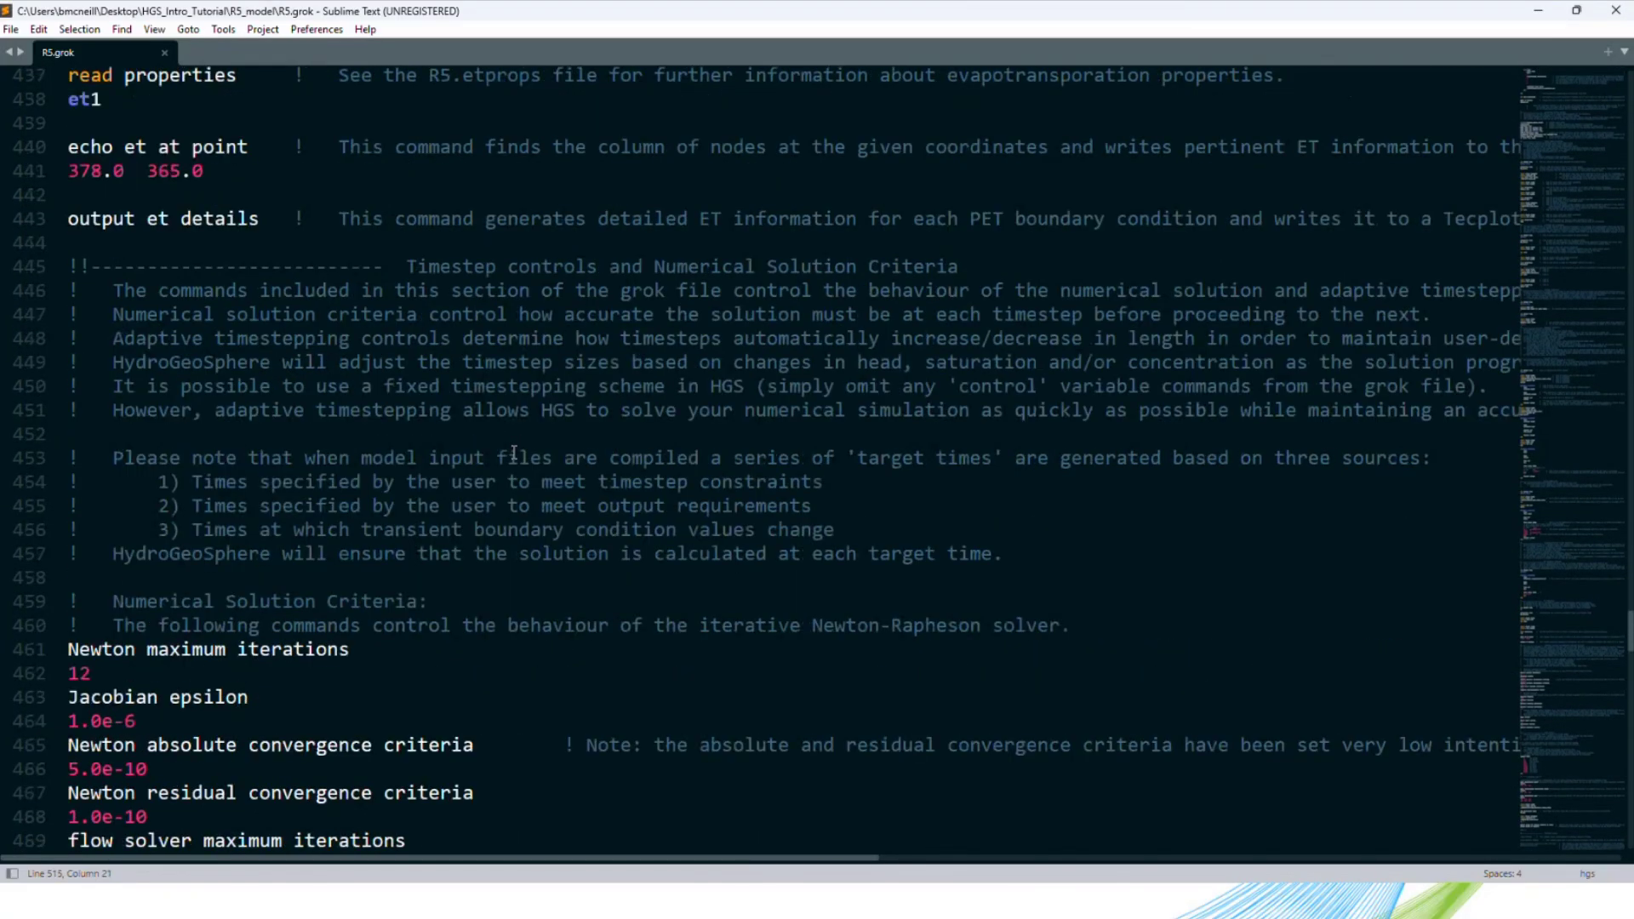
scroll(511, 451, up, 18)
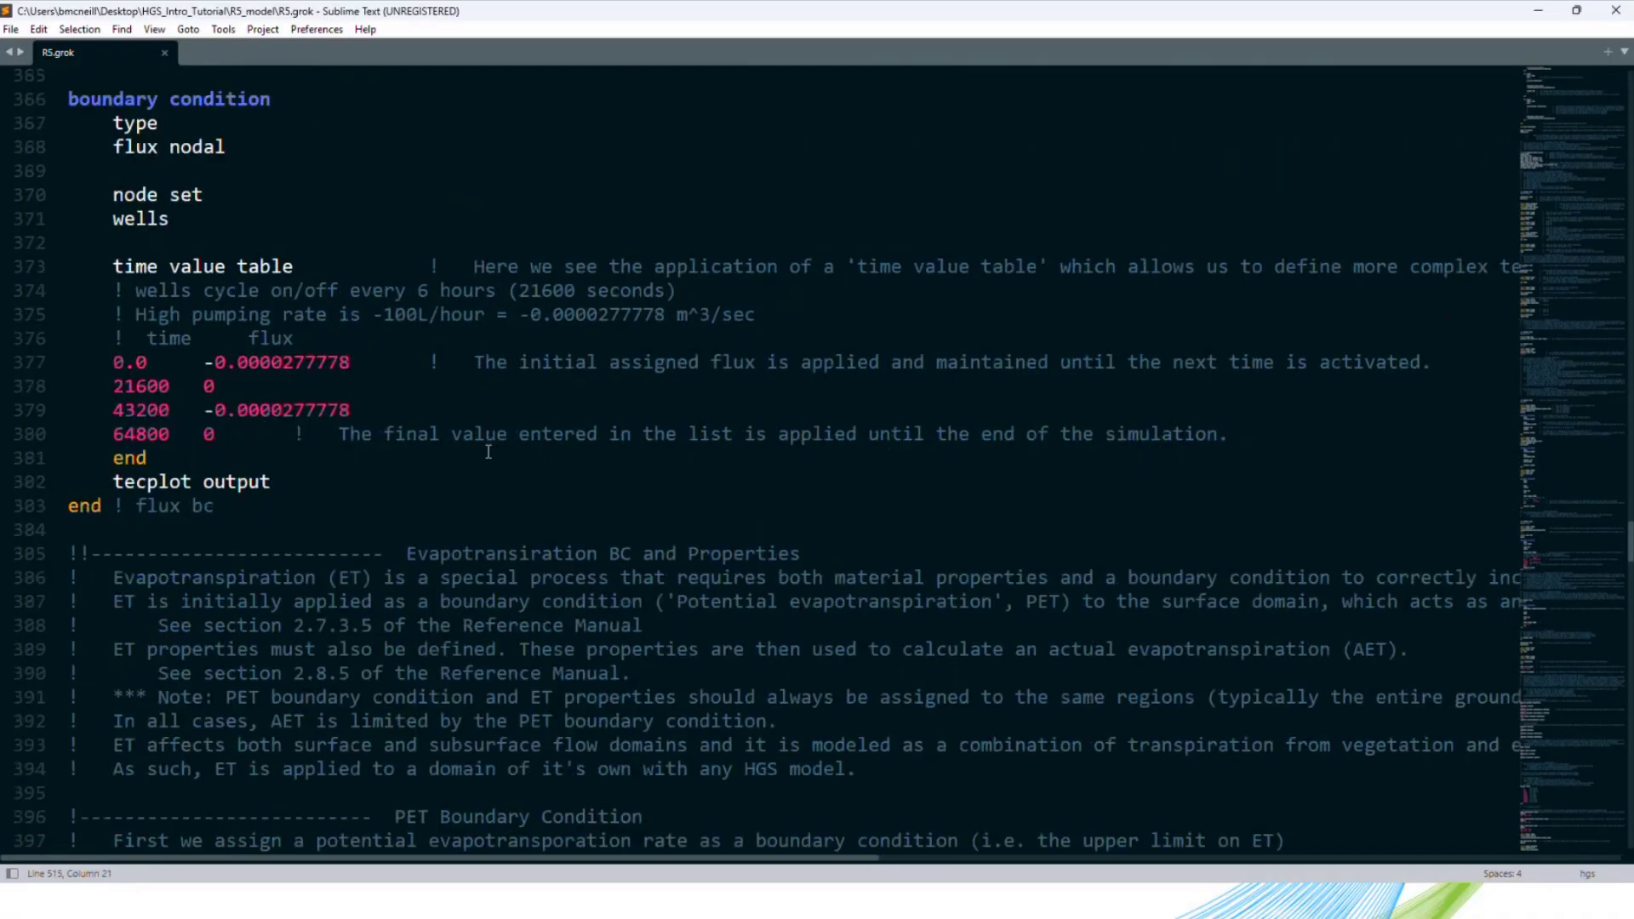
scroll(539, 415, up, 19)
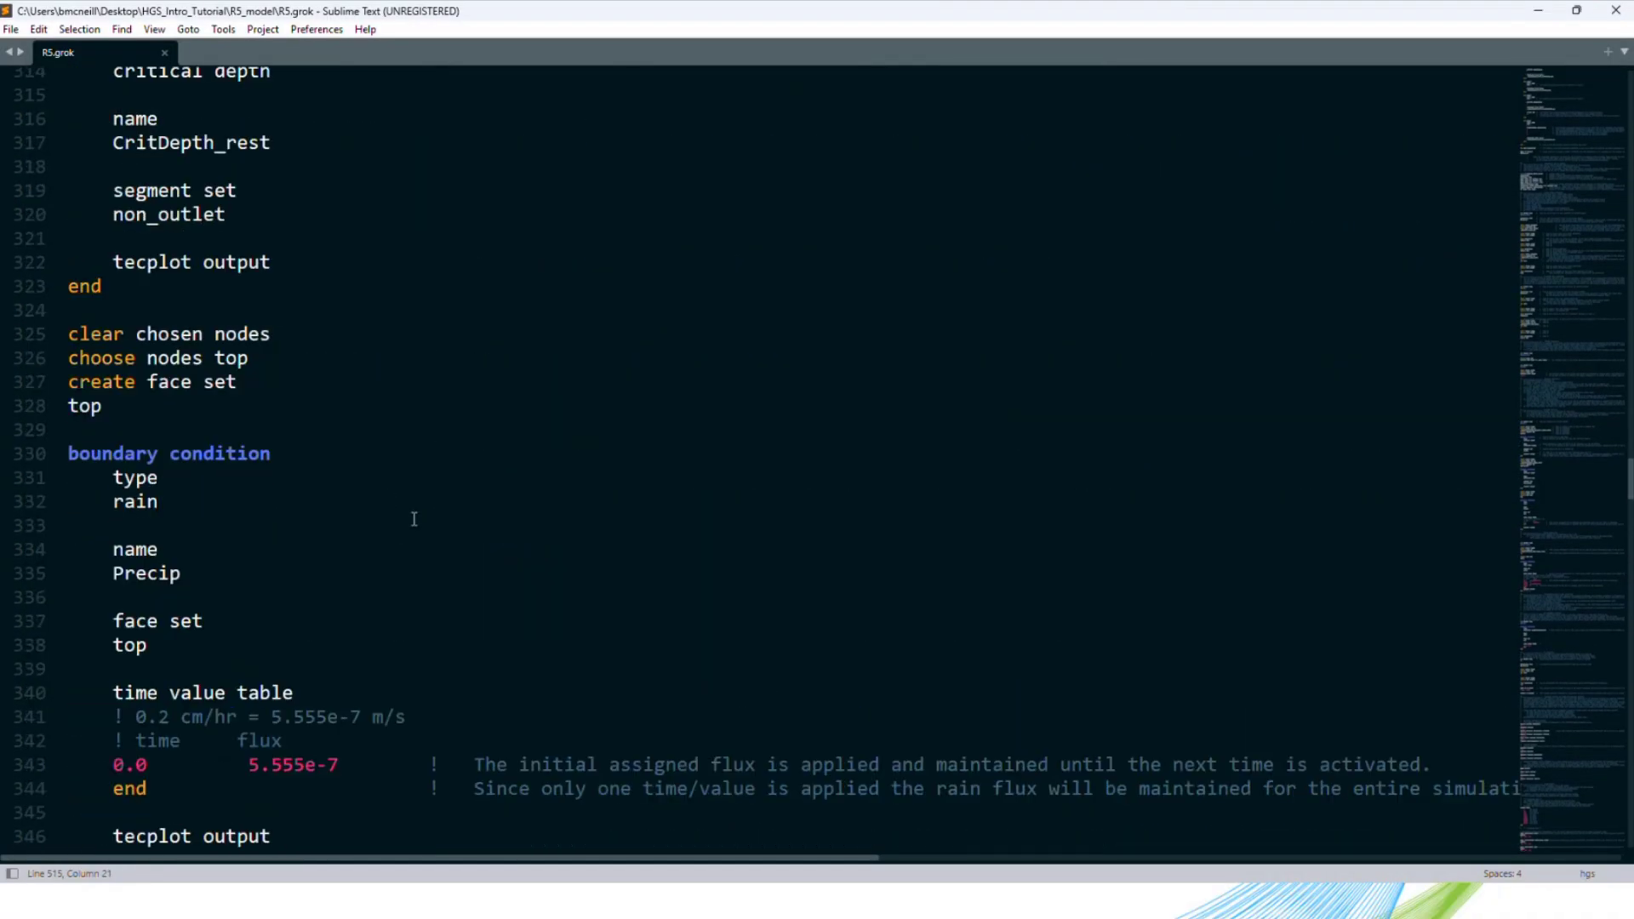
scroll(412, 519, up, 8)
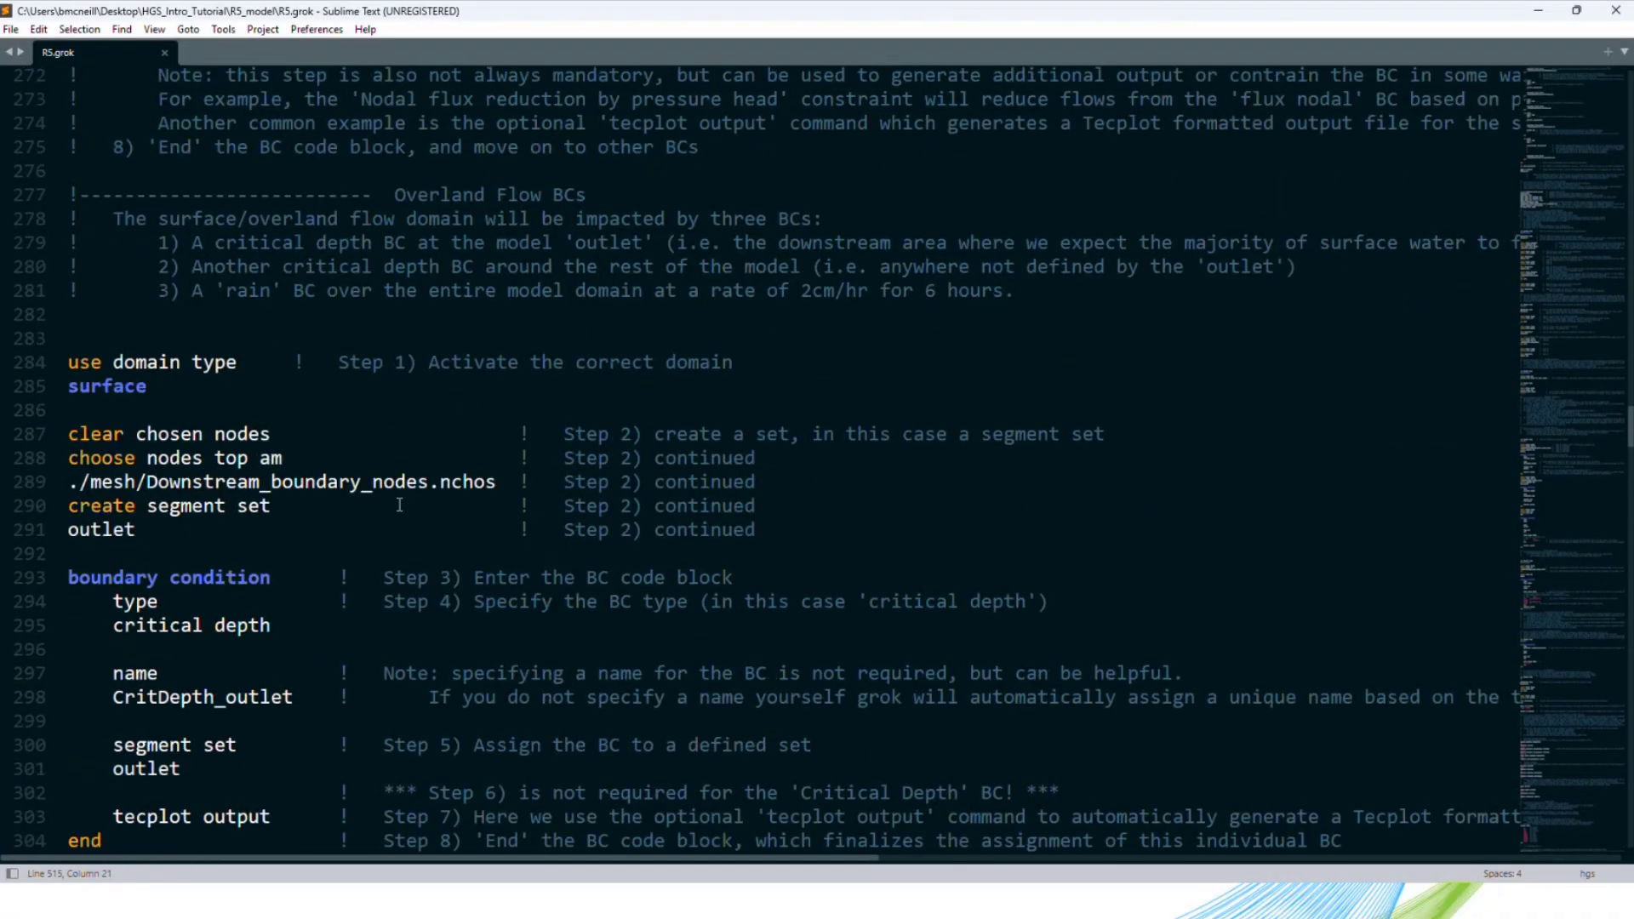
scroll(418, 491, down, 3)
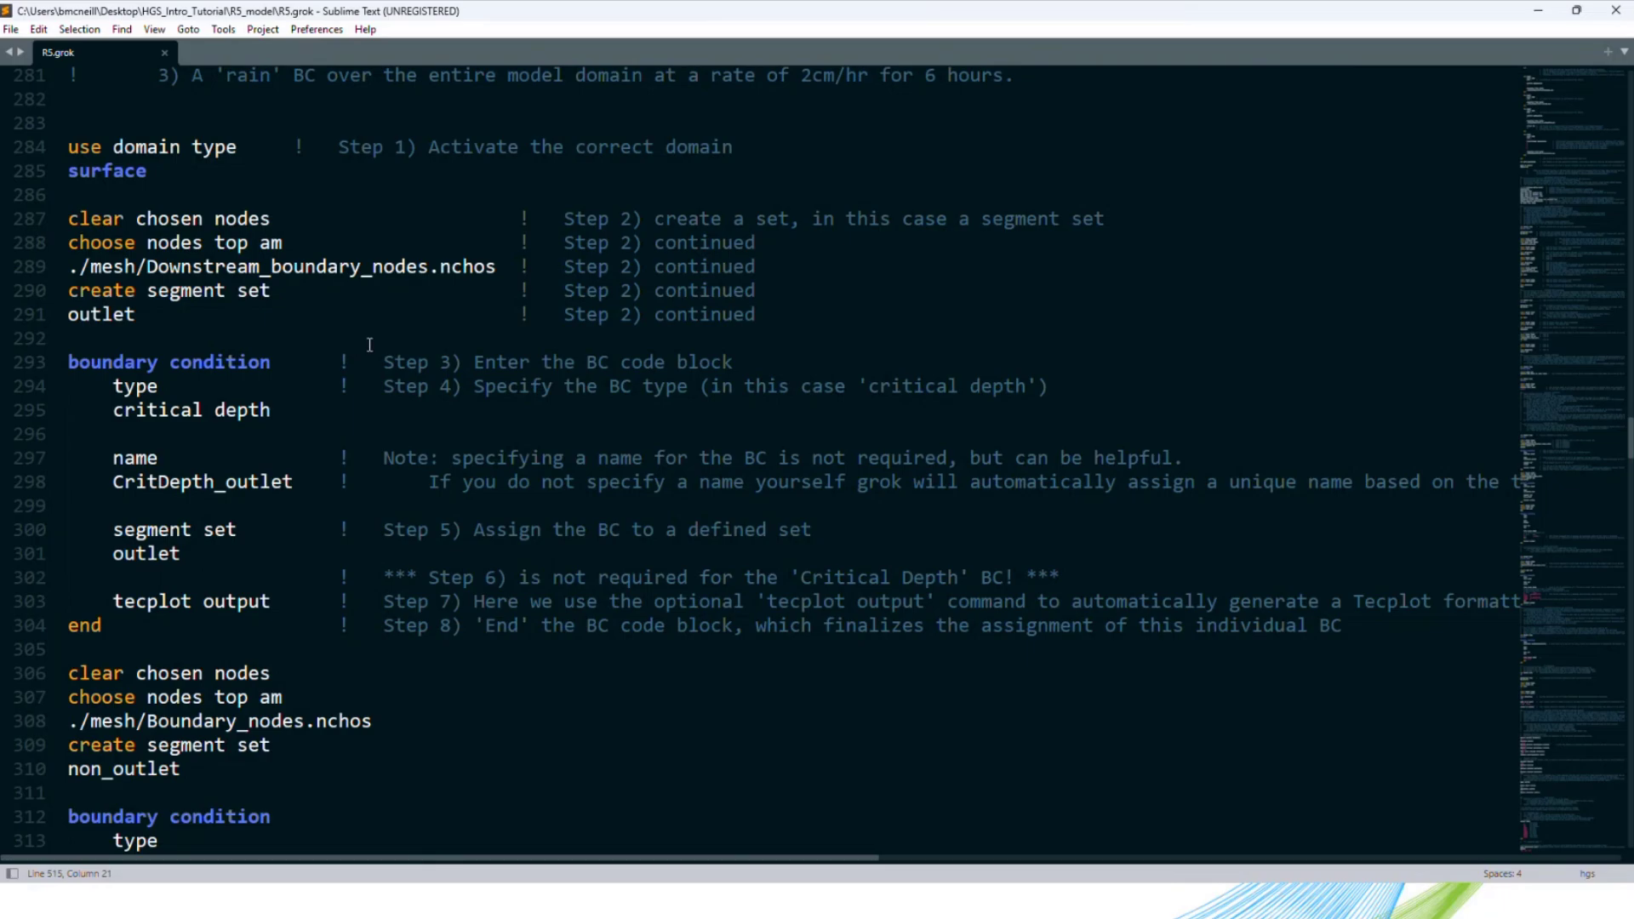
scroll(366, 357, down, 9)
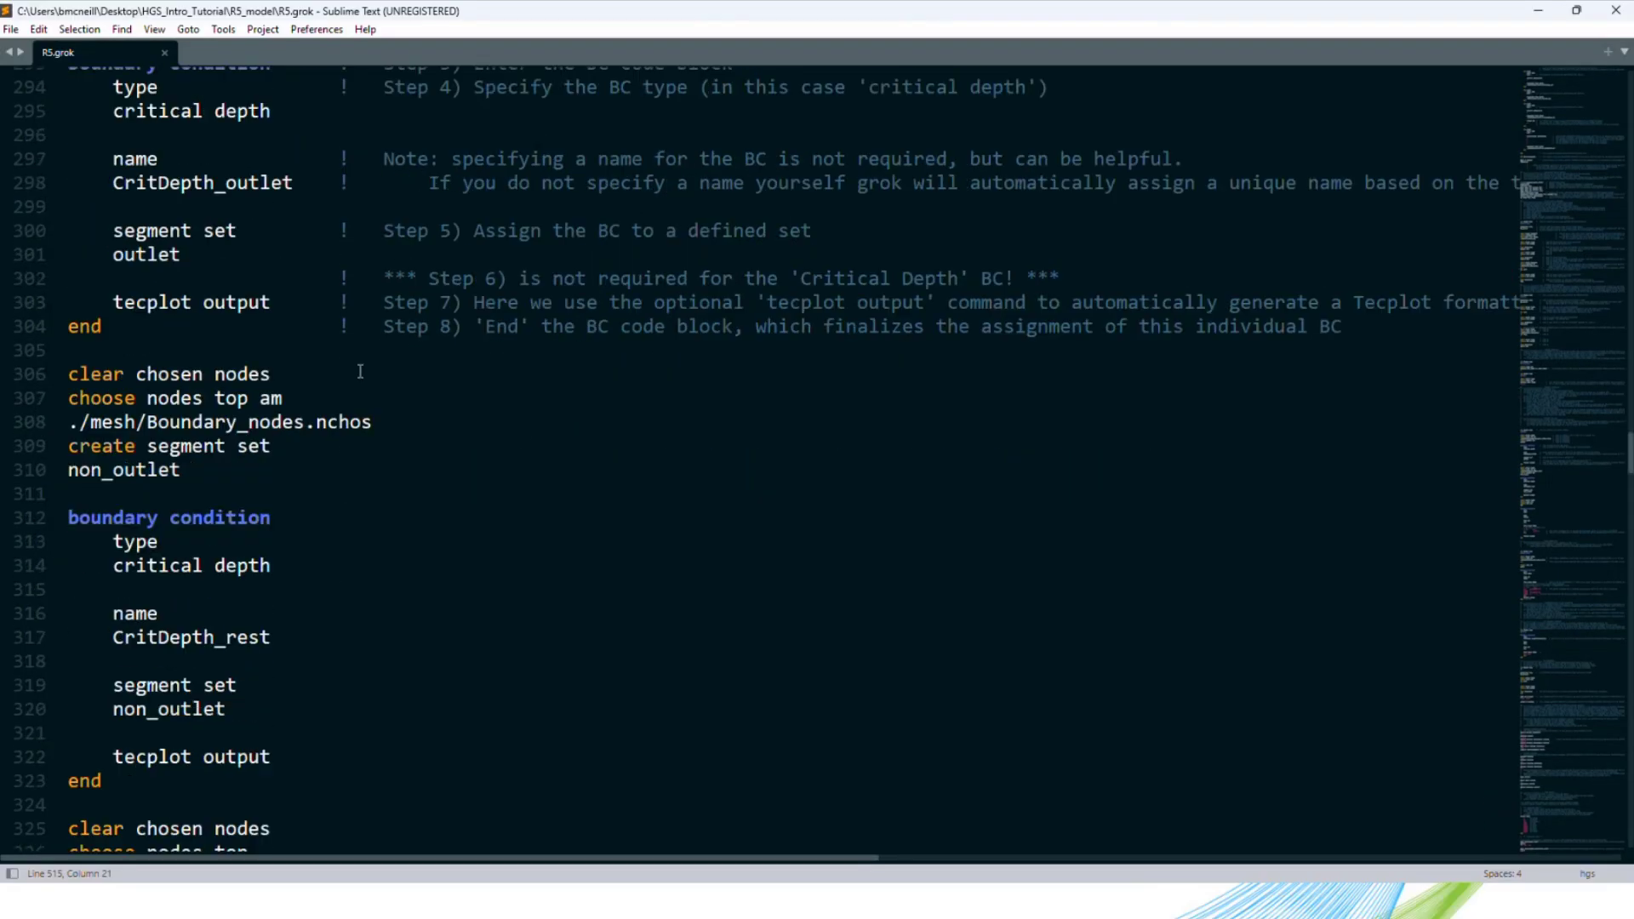
scroll(360, 375, down, 5)
drag(128, 672, 53, 246)
scroll(181, 396, down, 12)
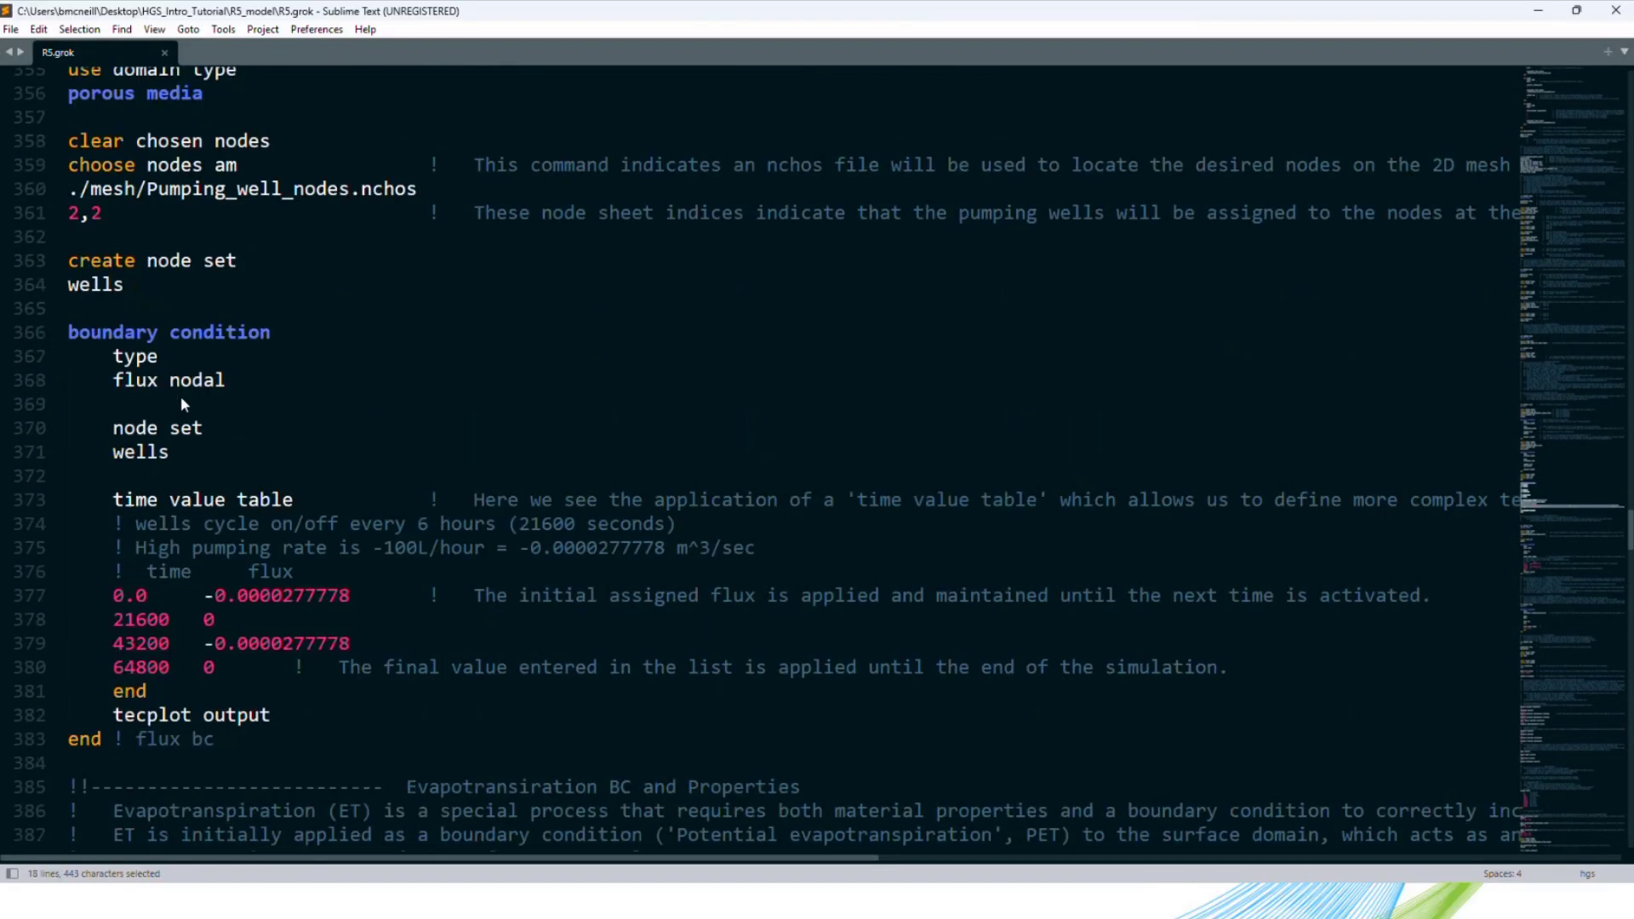
drag(68, 650, 68, 243)
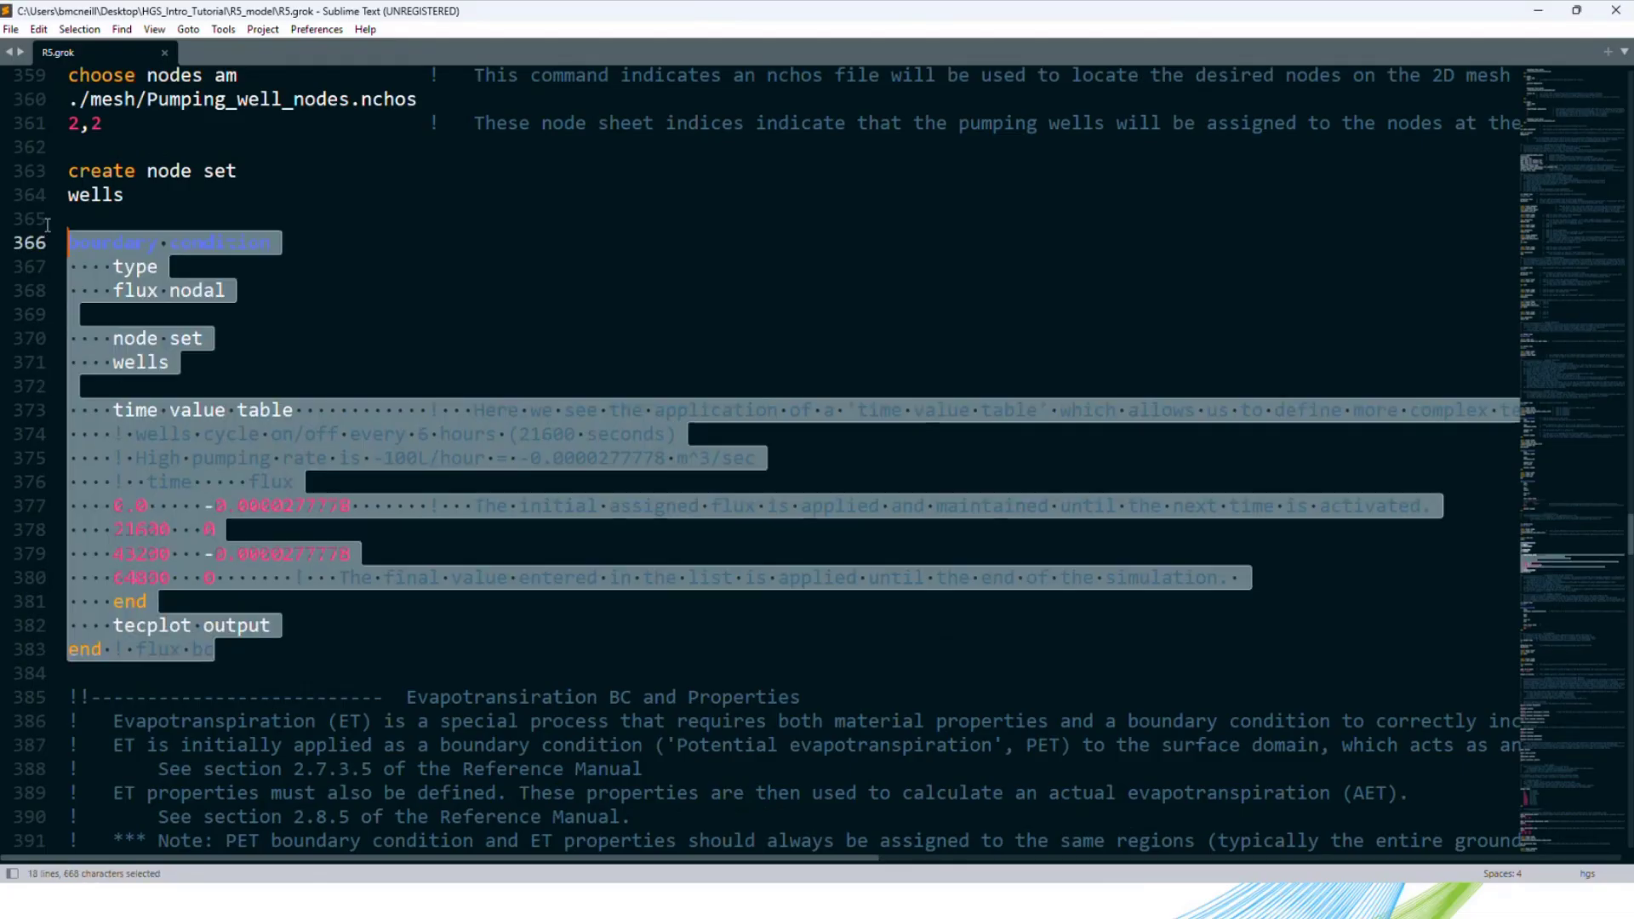
click(321, 315)
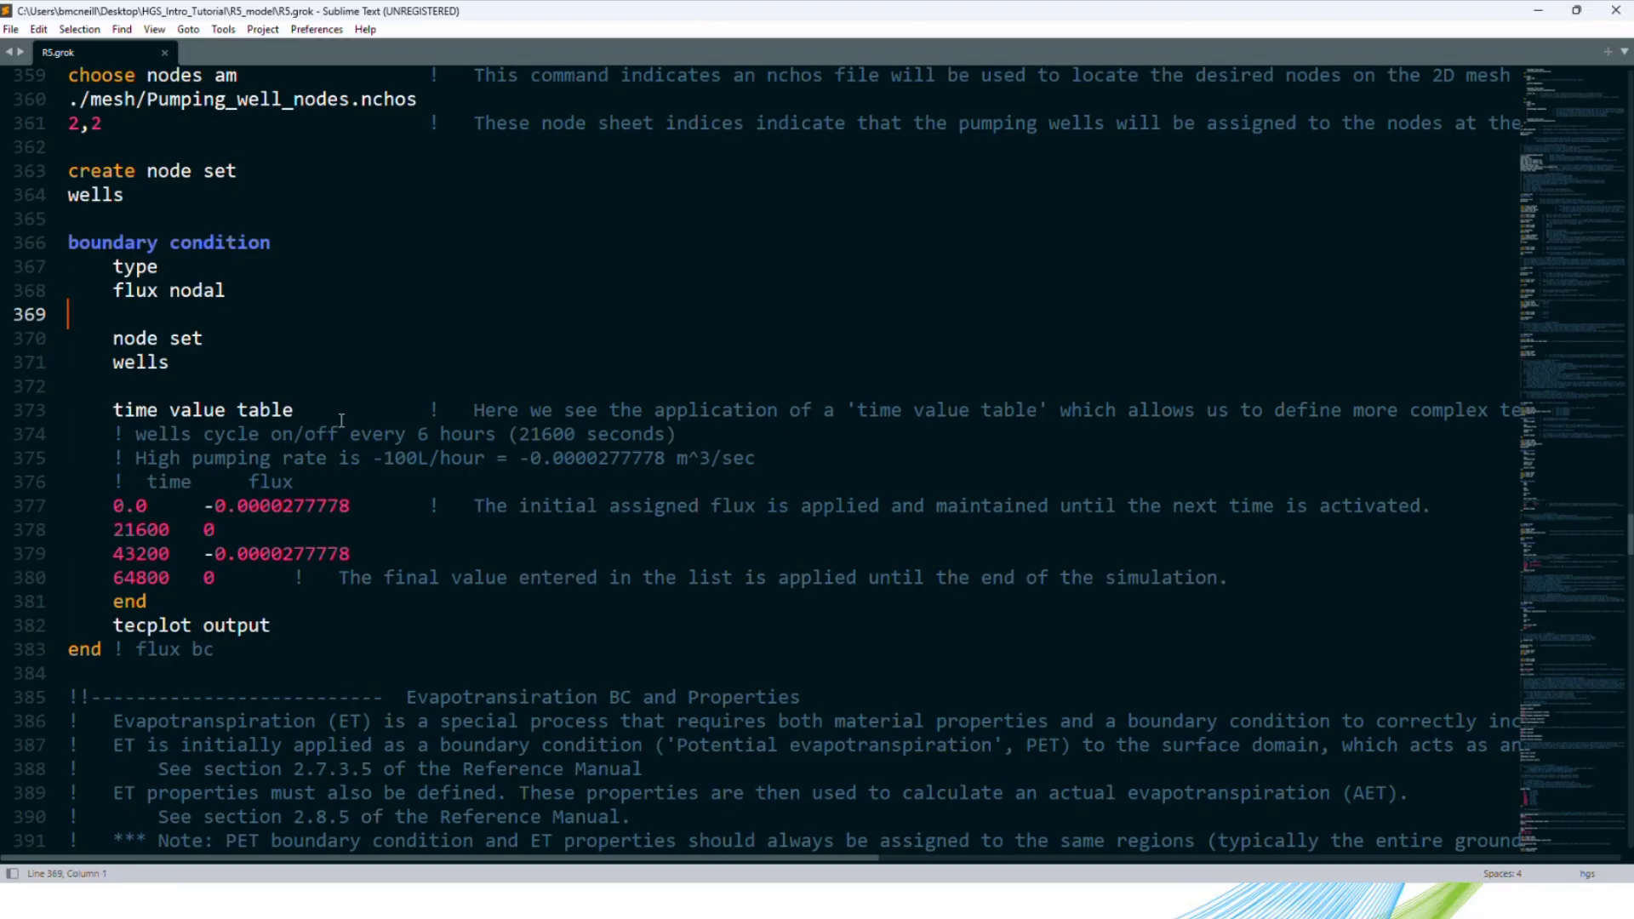
scroll(341, 421, down, 11)
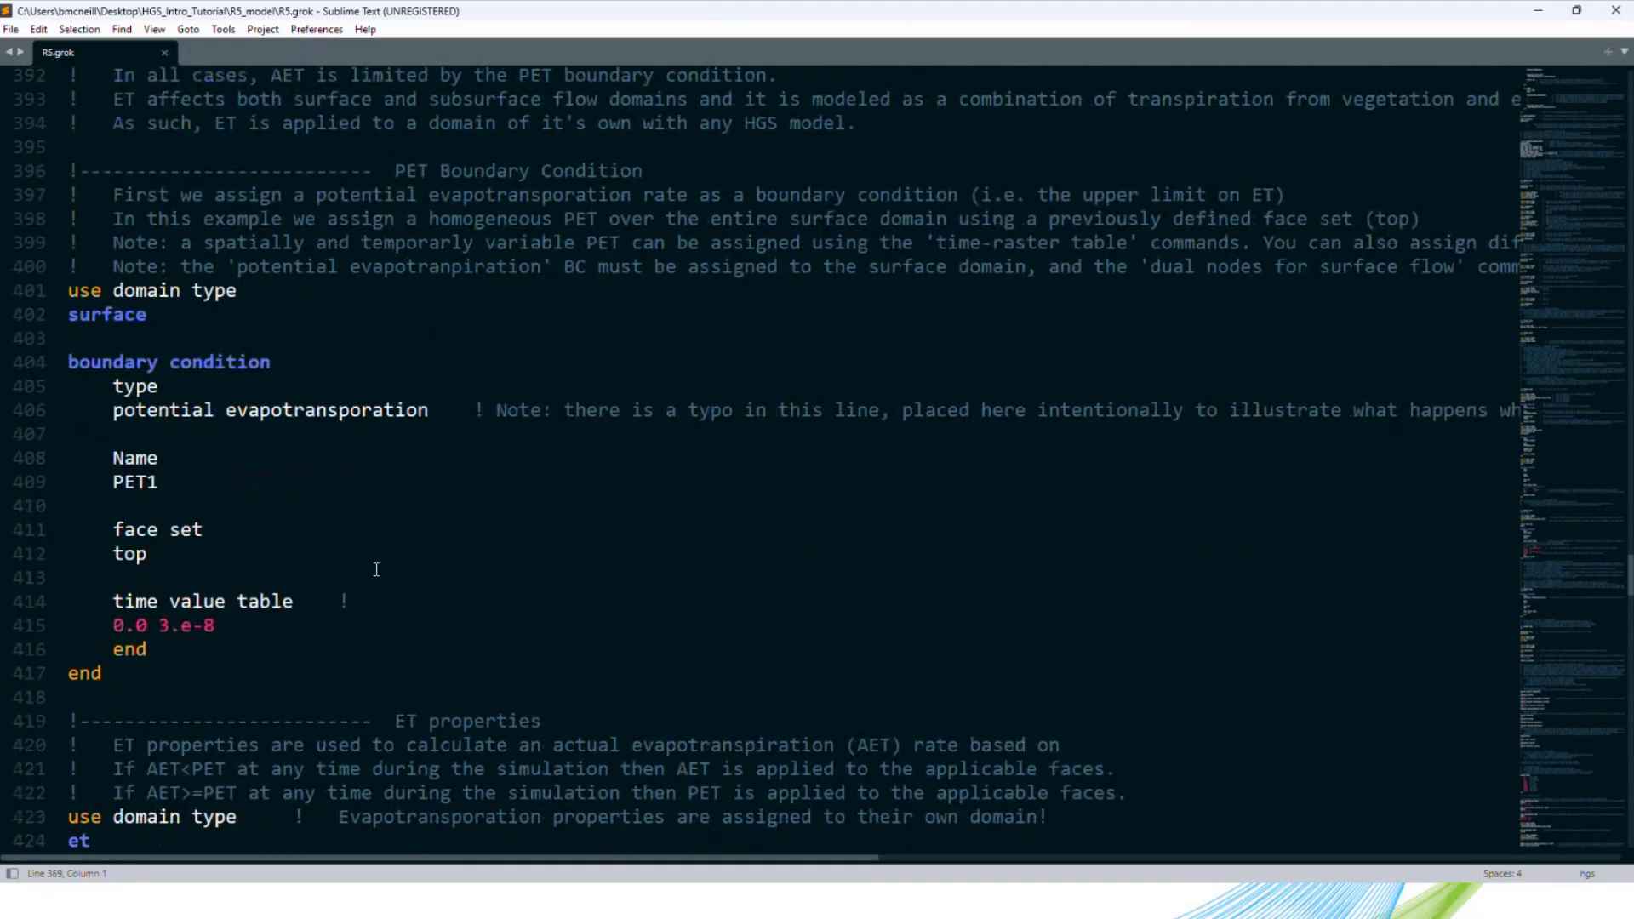
scroll(378, 564, up, 2)
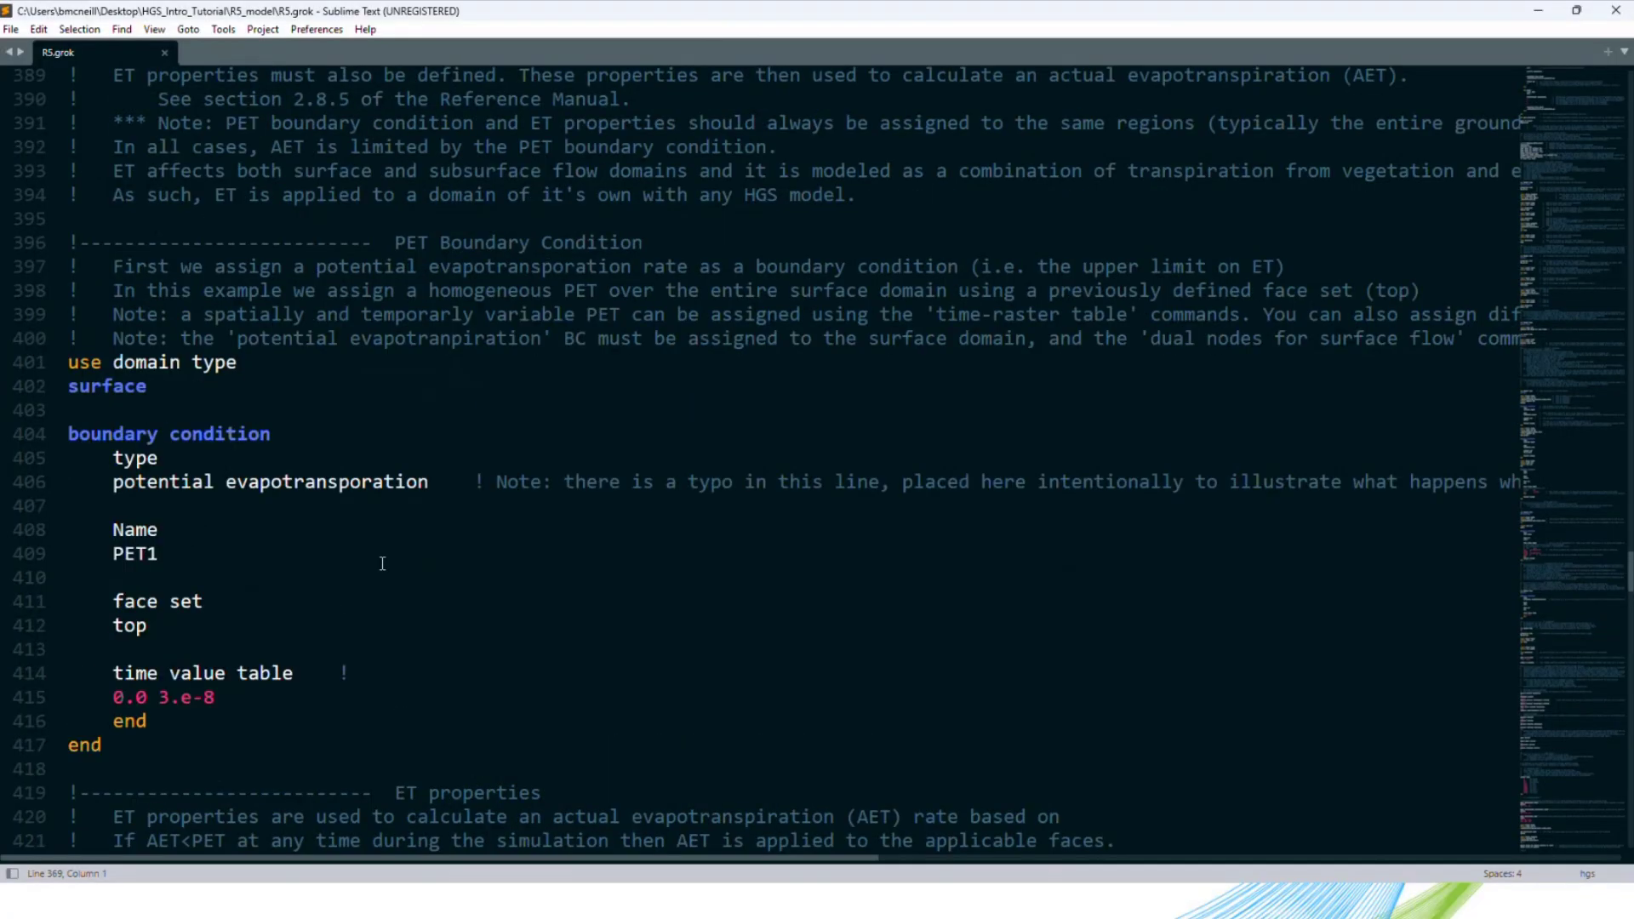
scroll(383, 554, down, 2)
drag(253, 666, 55, 318)
click(172, 304)
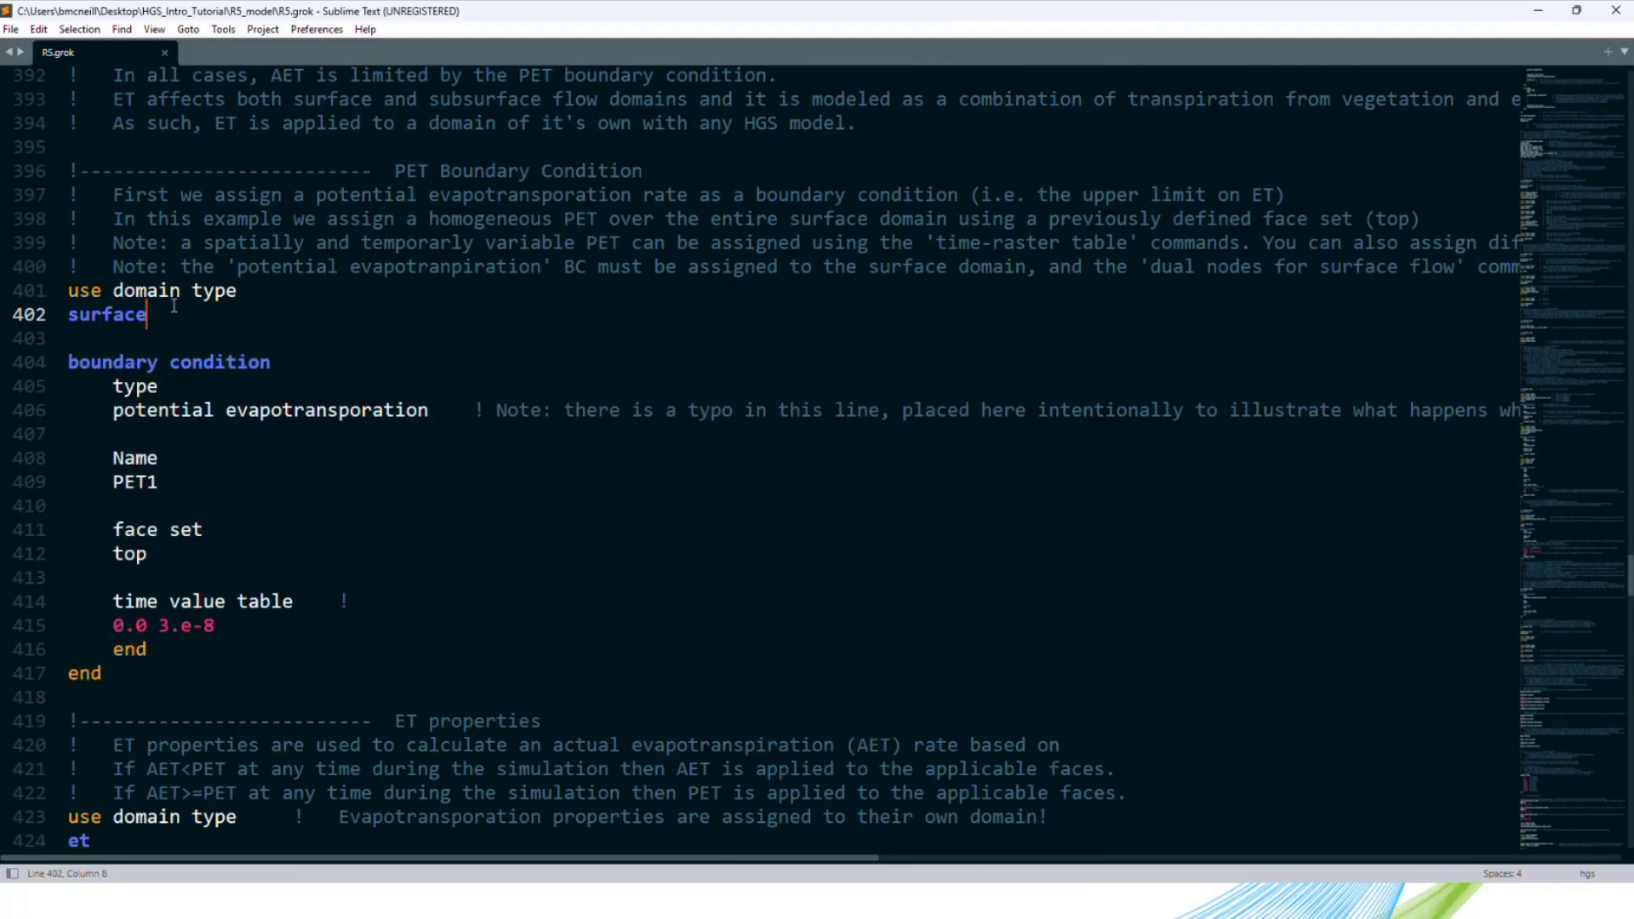
scroll(221, 442, down, 7)
scroll(221, 442, down, 1)
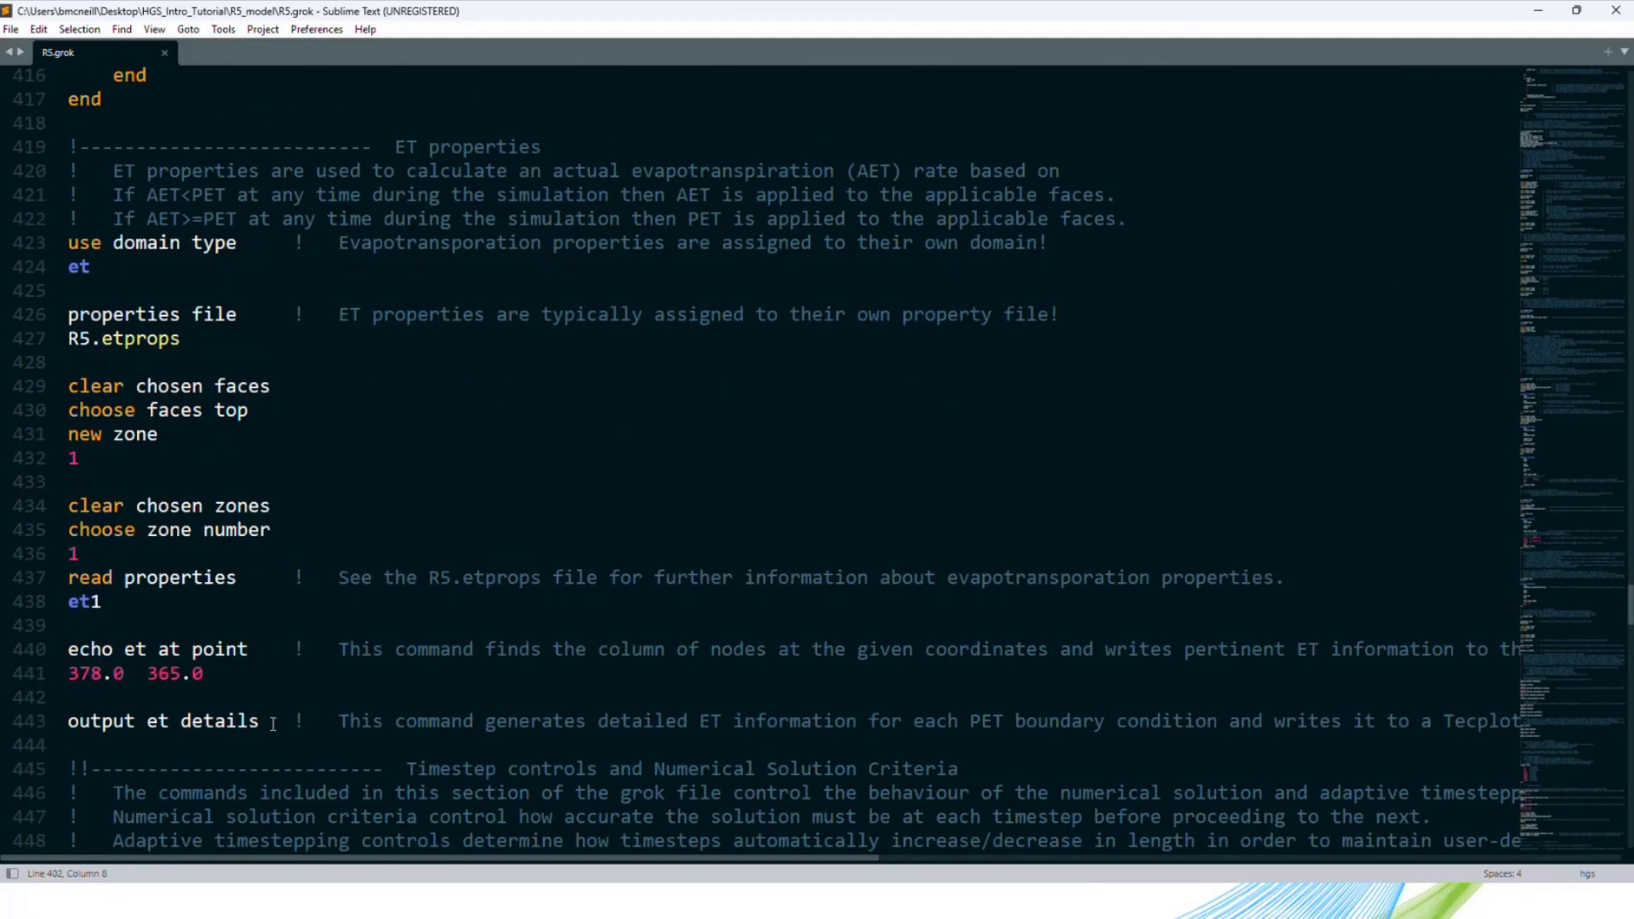
drag(271, 722, 57, 158)
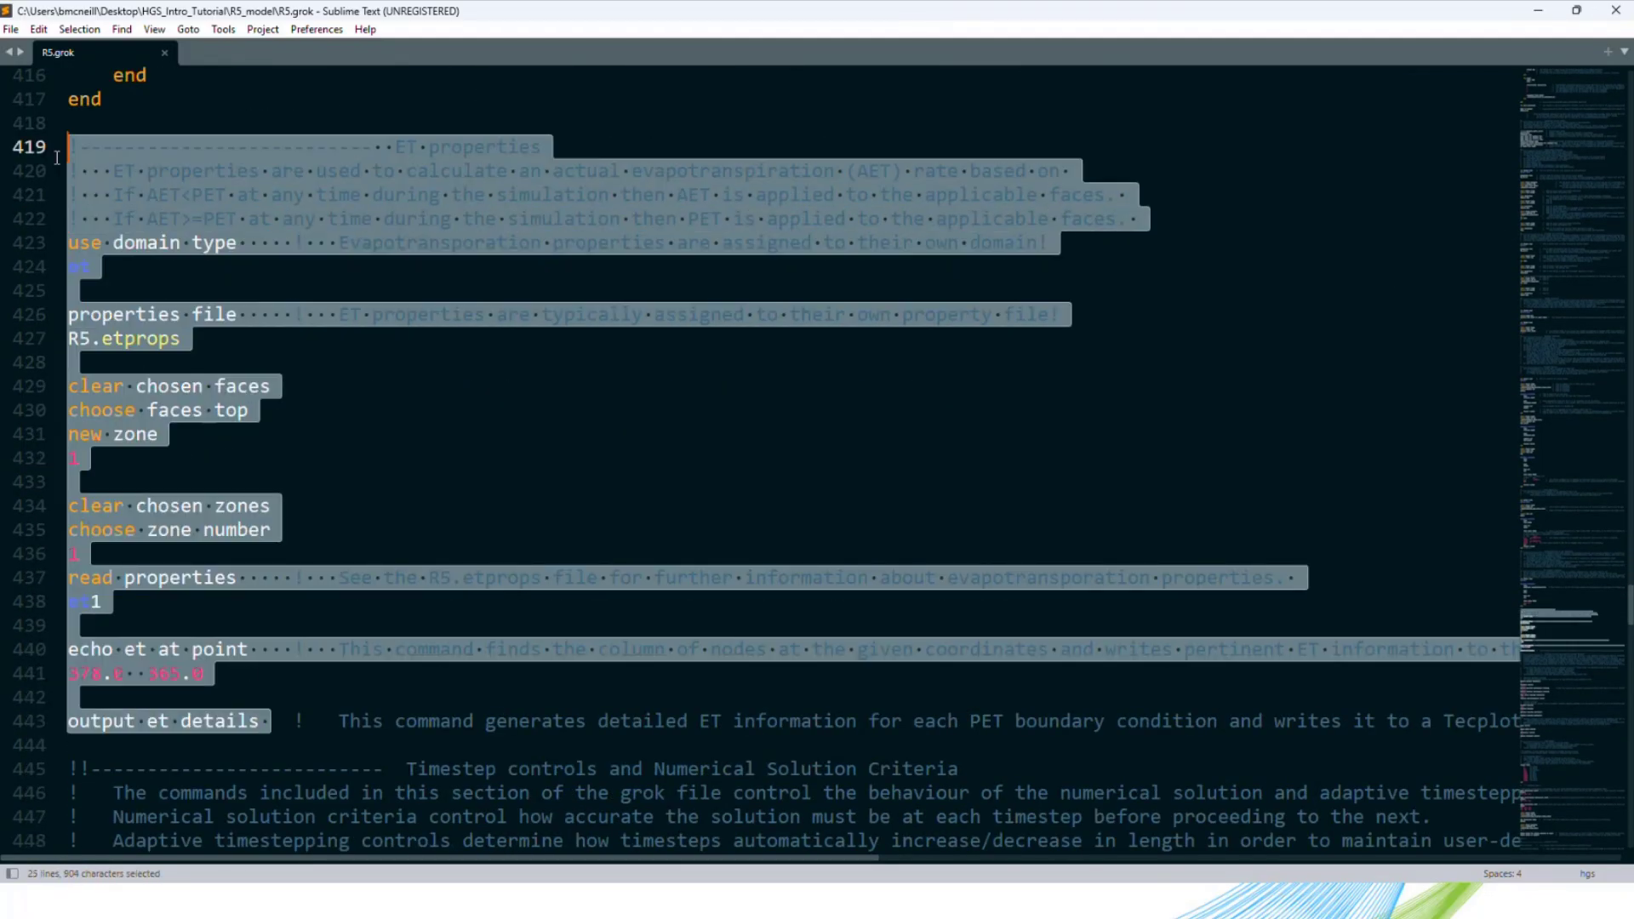
click(213, 271)
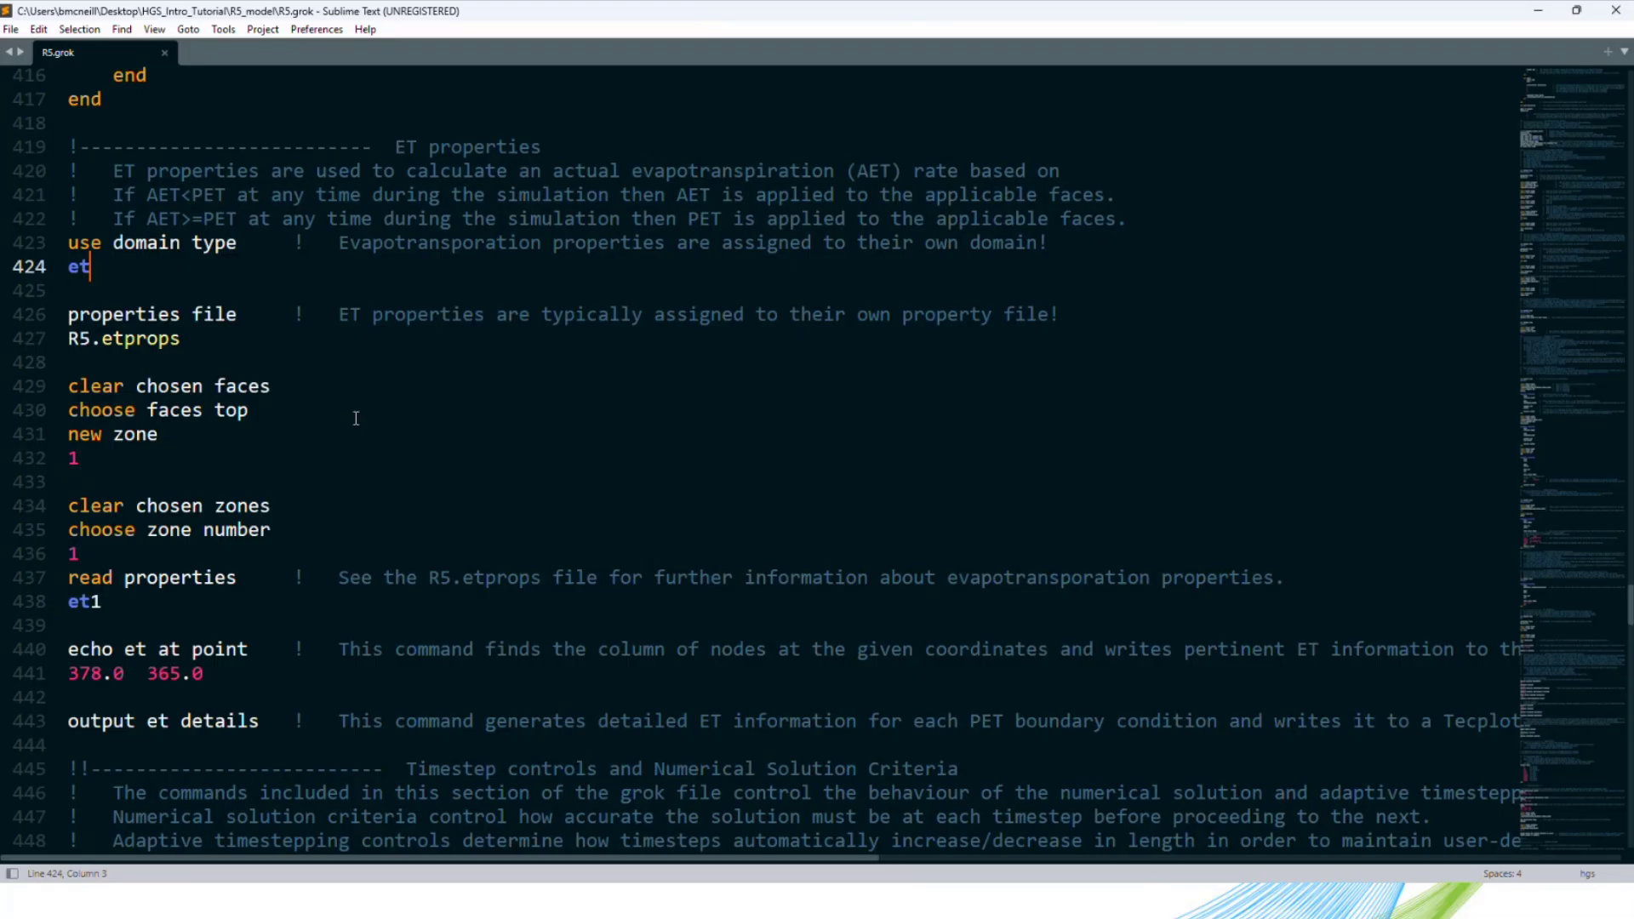
scroll(356, 418, down, 10)
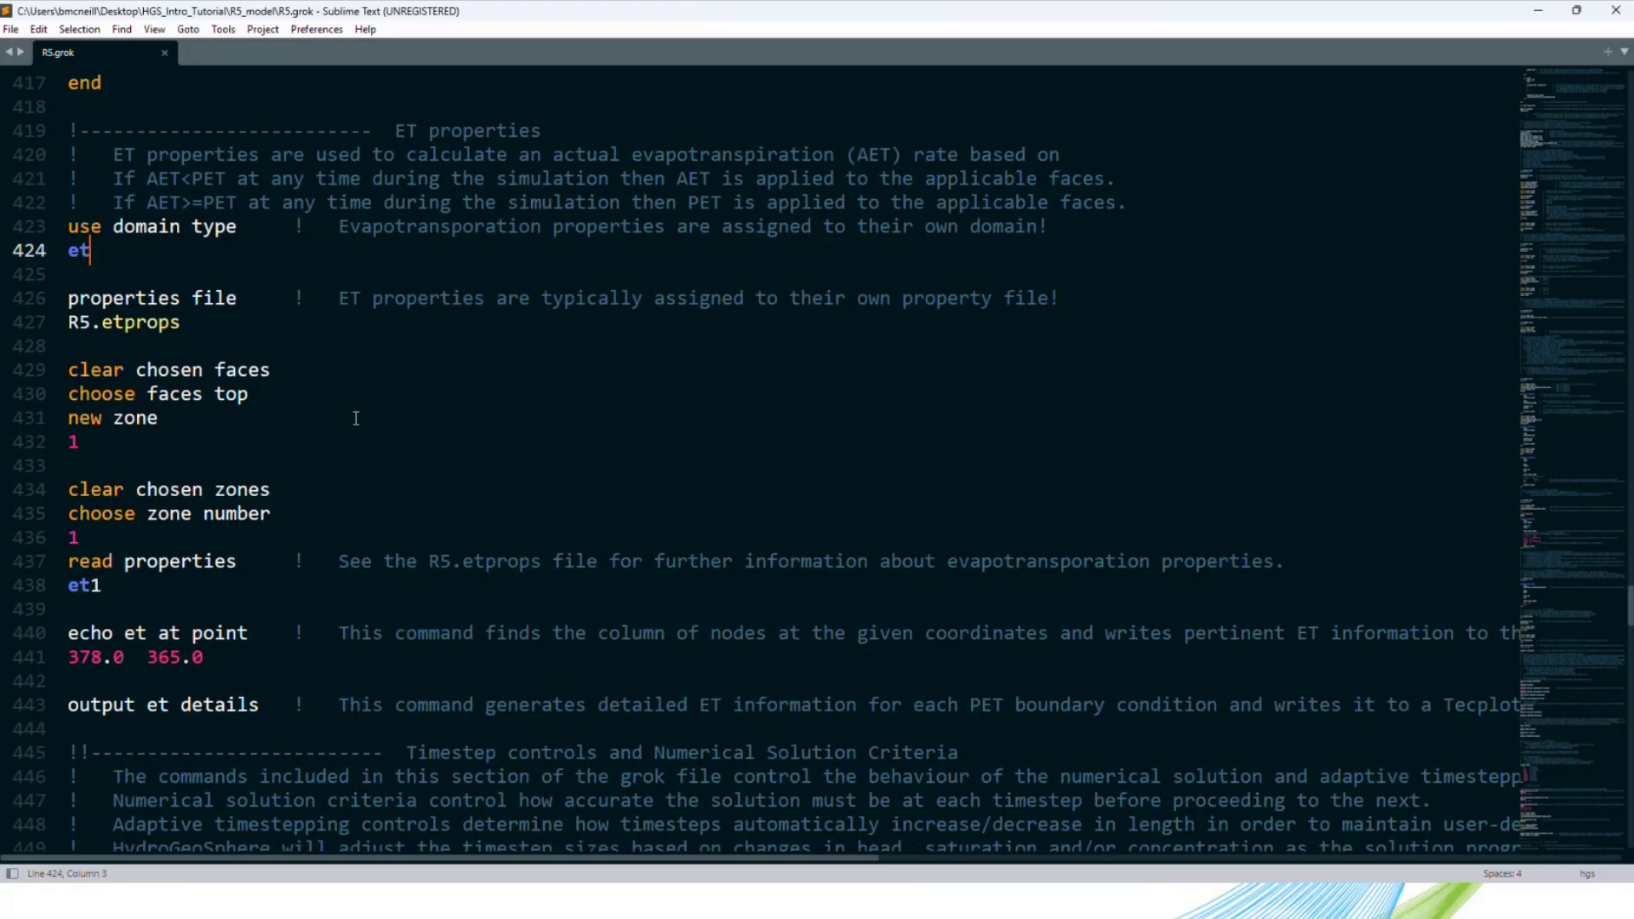
scroll(356, 418, down, 1)
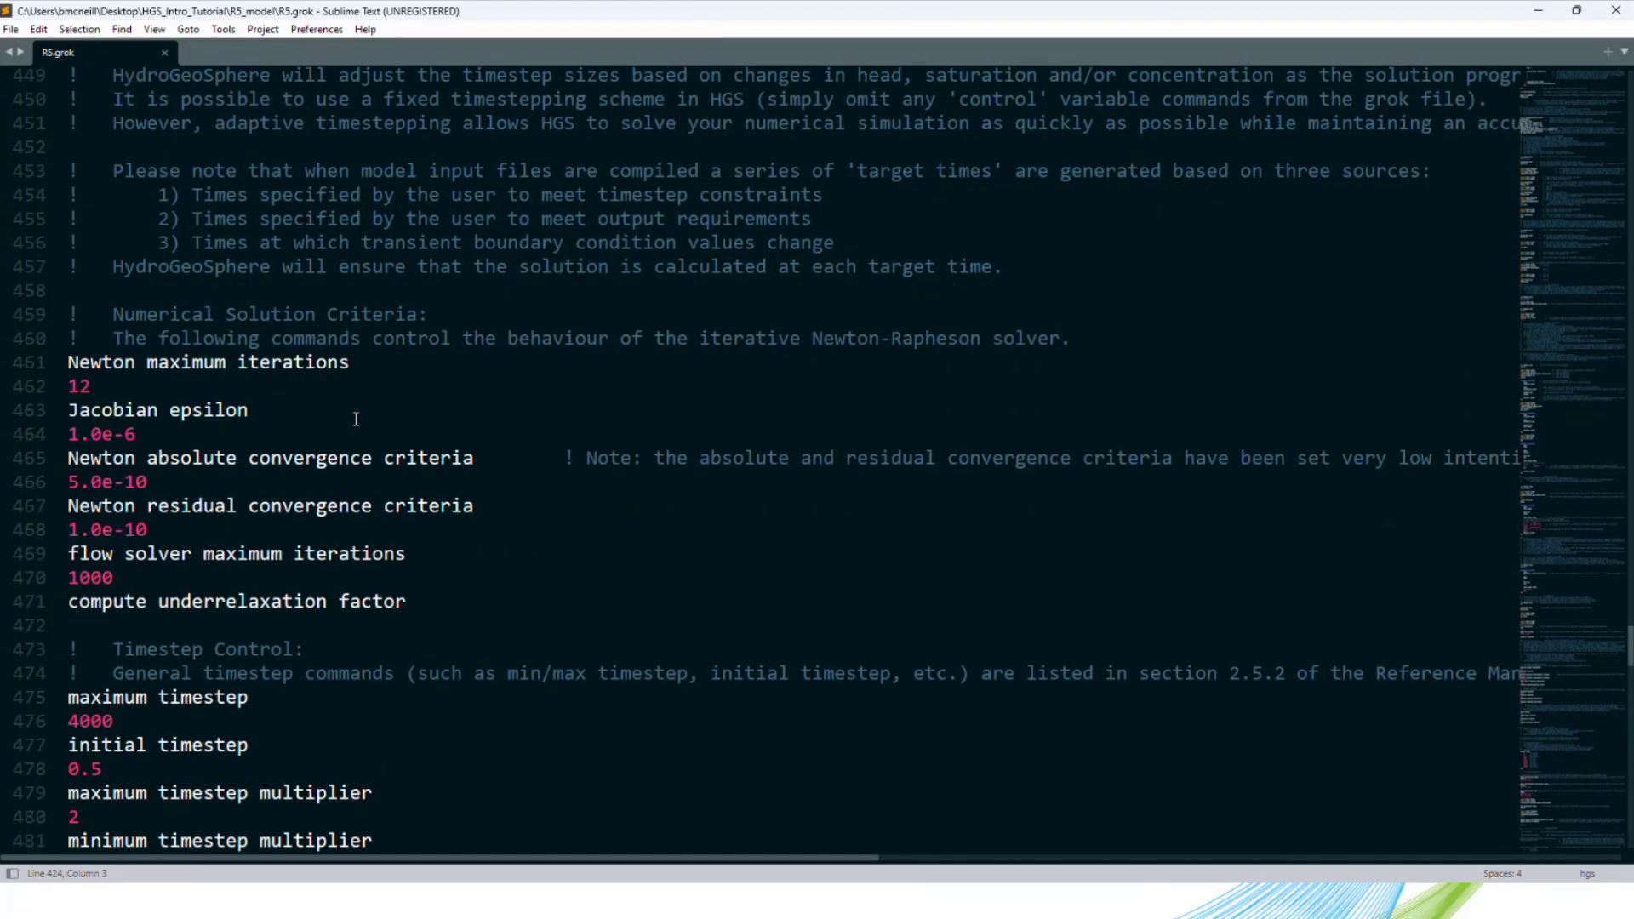
scroll(281, 483, up, 9)
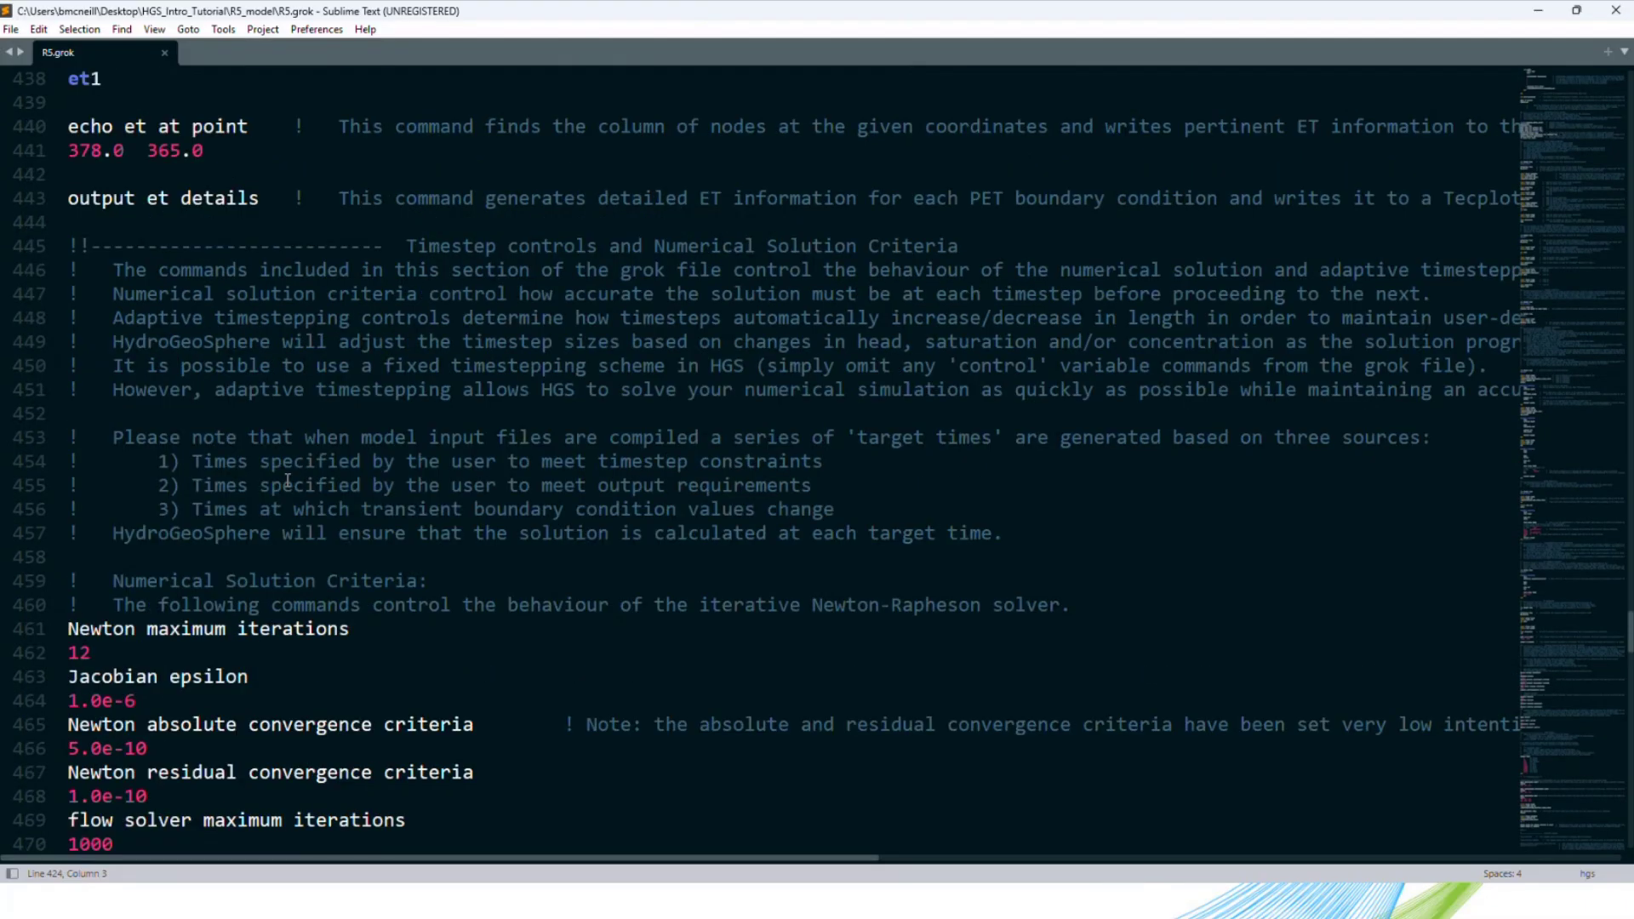
scroll(307, 505, up, 11)
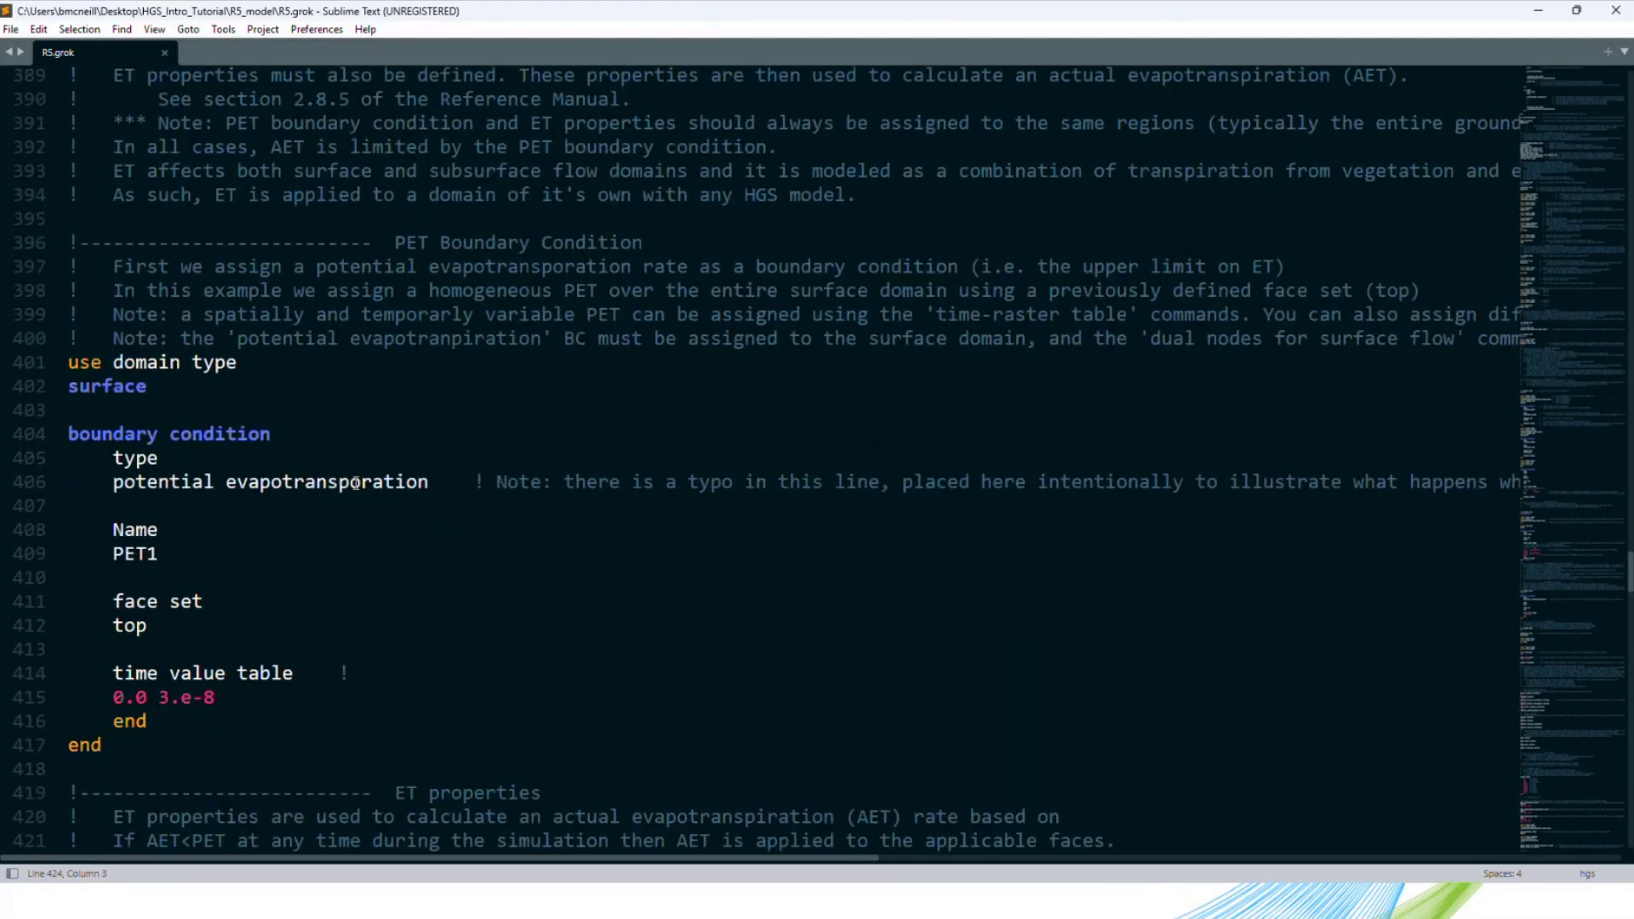
Fix the typo 'evapotransporation' to 'evapotranspiration' on line 406 of R5.grok.
drag(361, 483, 349, 483)
drag(475, 482, 886, 482)
click(902, 482)
click(368, 482)
key(BackSpace)
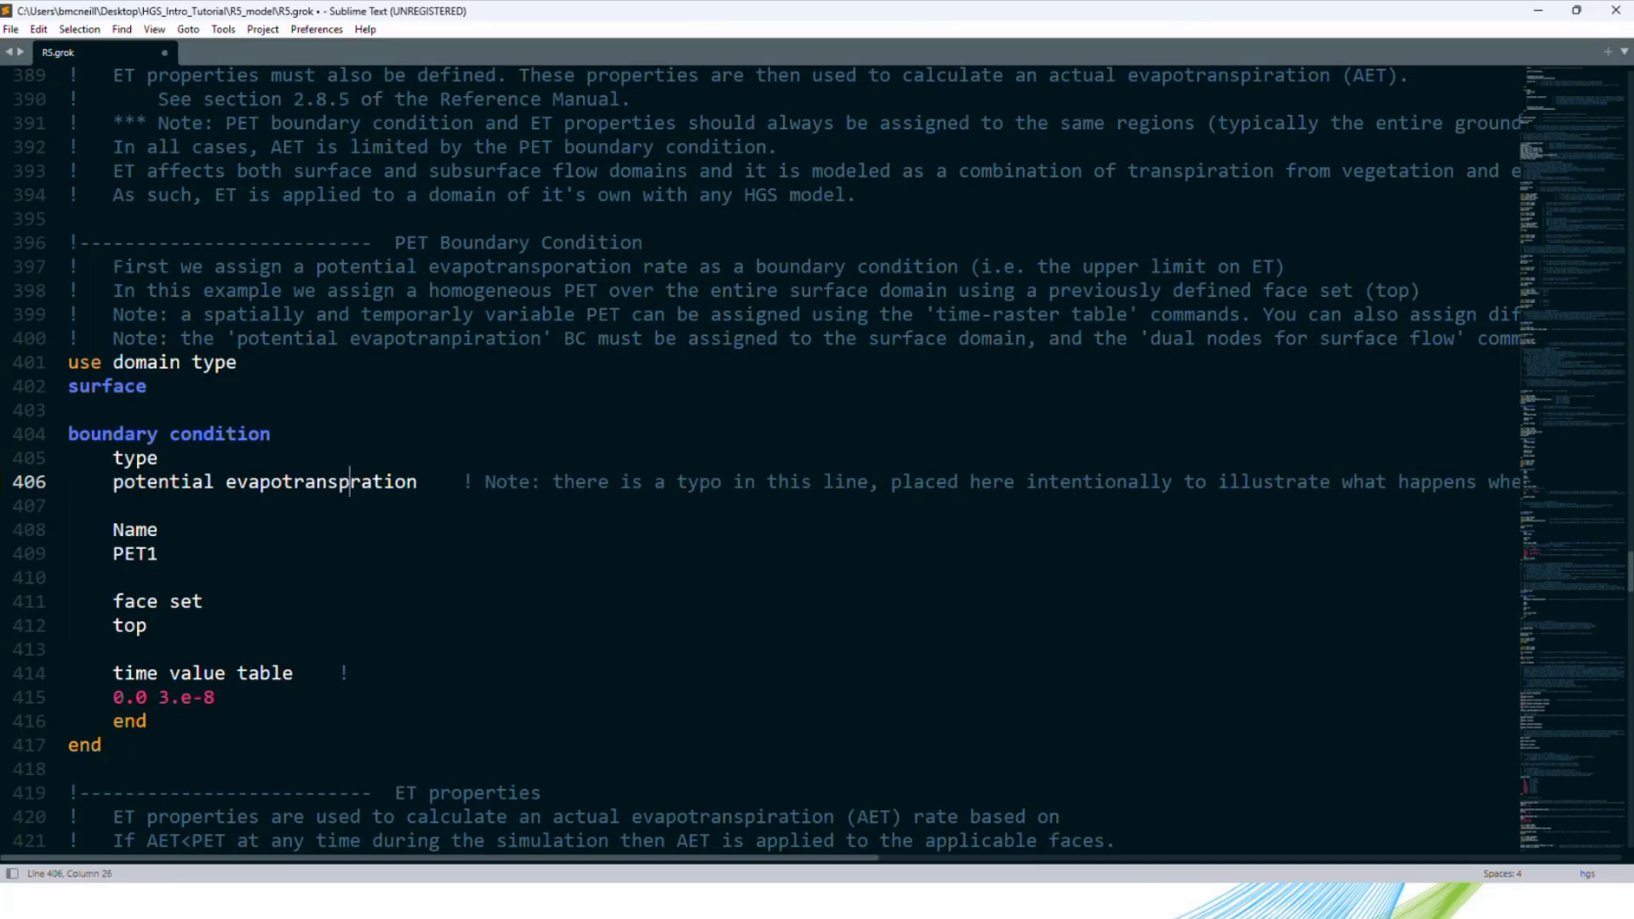
text(i)
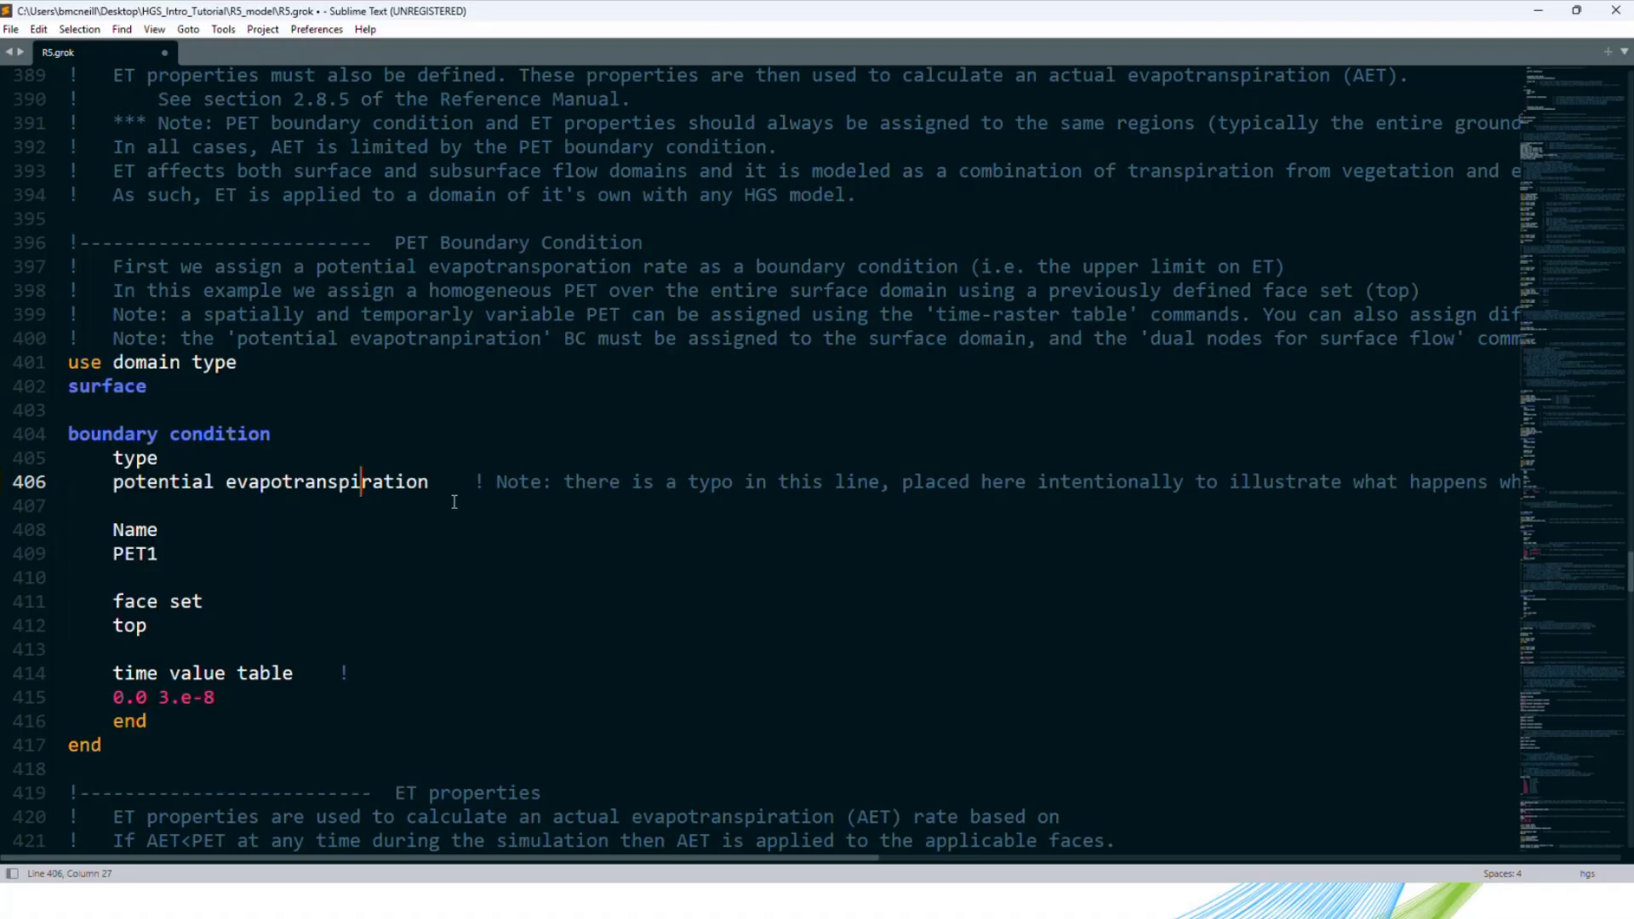
Check the Newton convergence criteria 5.0e-10 and 1.0e-10, then save R5.grok.
scroll(303, 562, down, 9)
scroll(302, 542, down, 11)
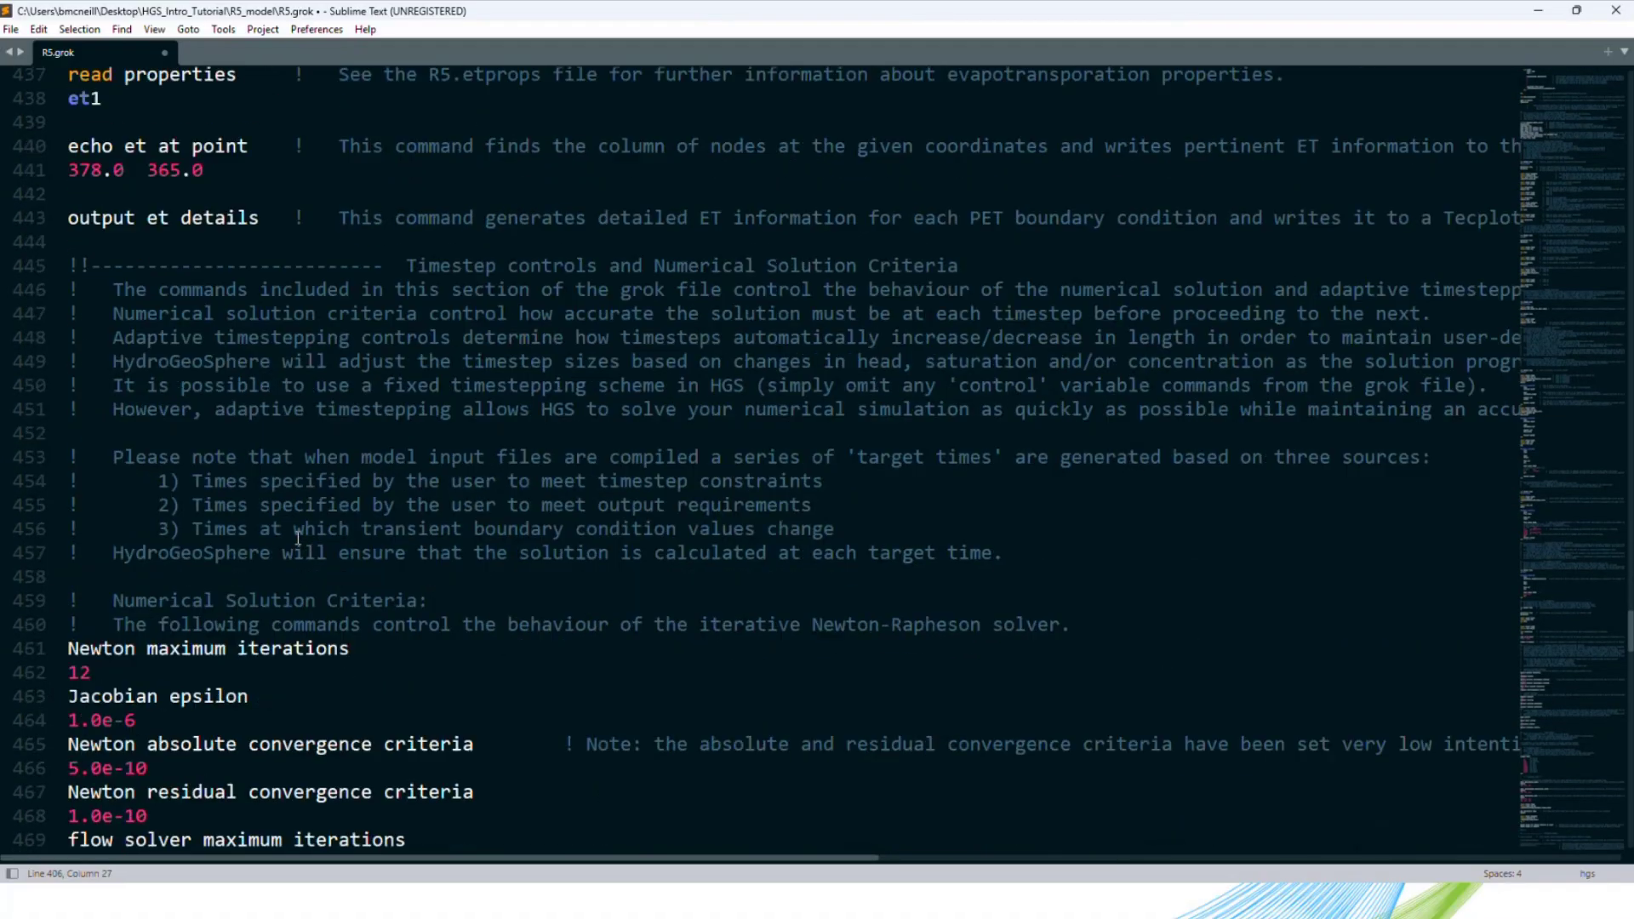
click(207, 523)
key(shift+Left)
key(shift+Left)
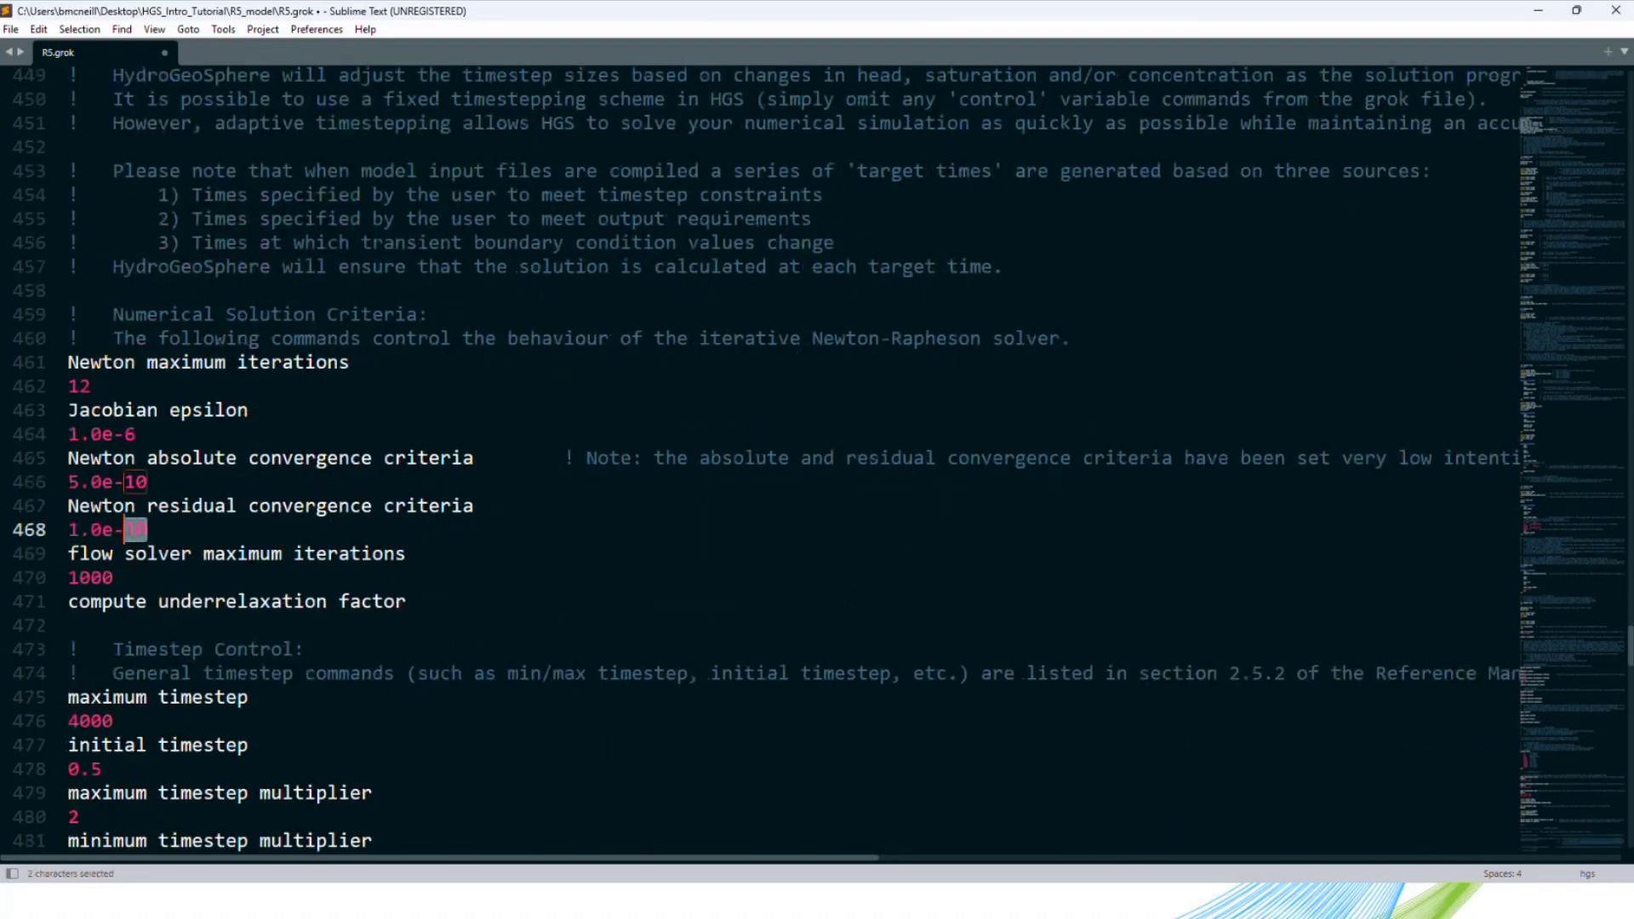
key(ctrl+shift+F3)
drag(743, 459, 1430, 460)
click(1420, 460)
click(154, 528)
key(ctrl+s)
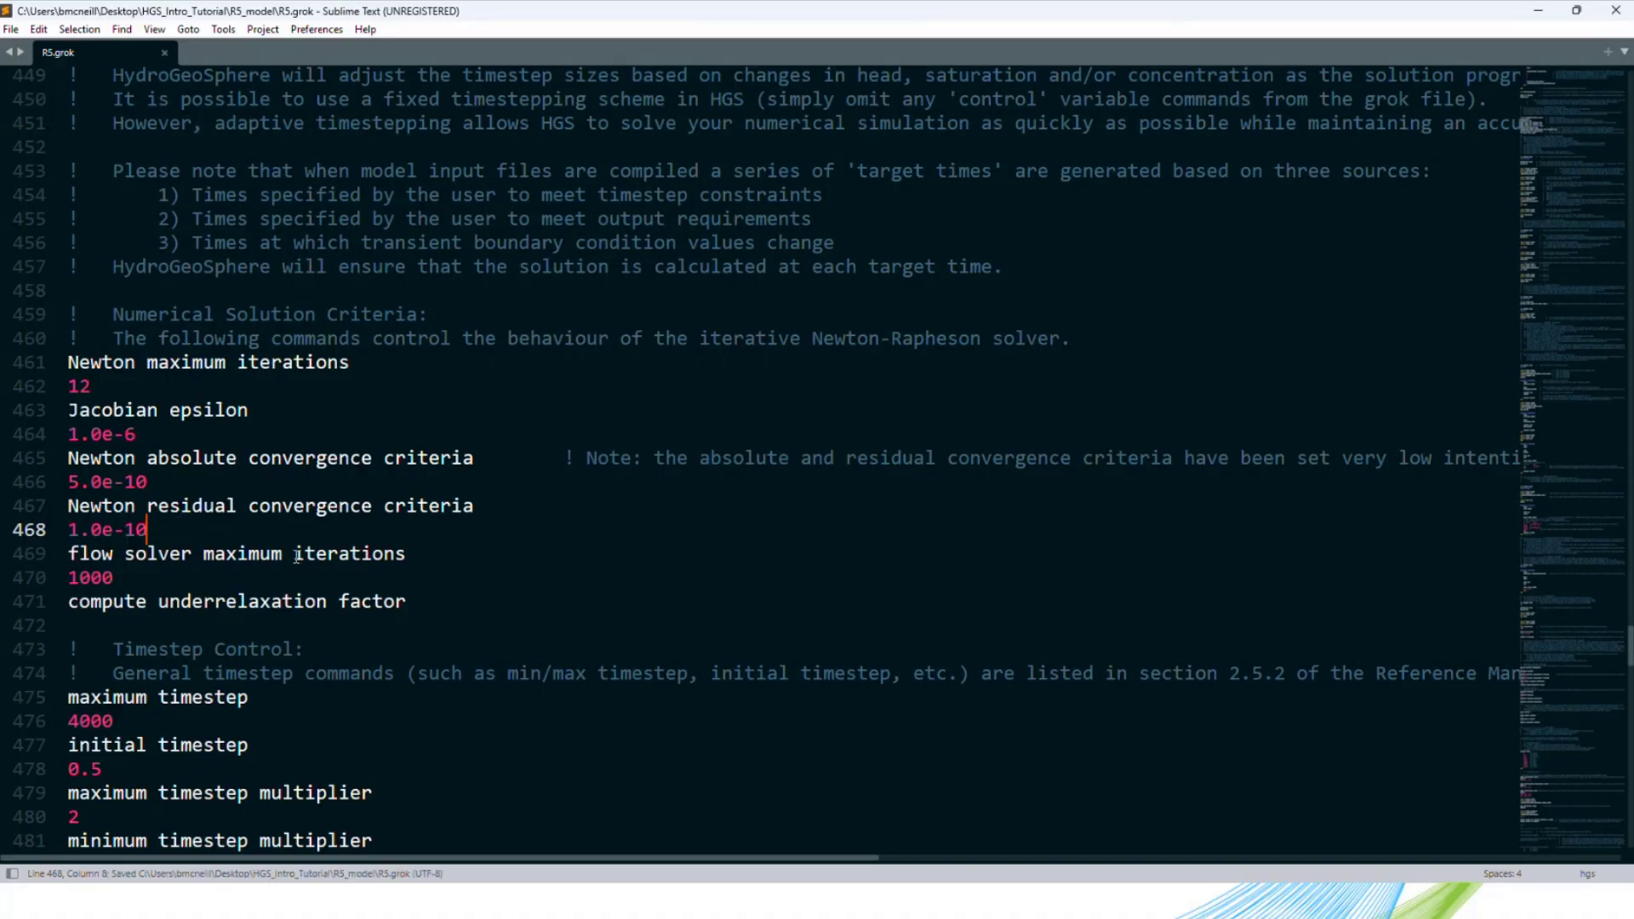
scroll(298, 557, down, 5)
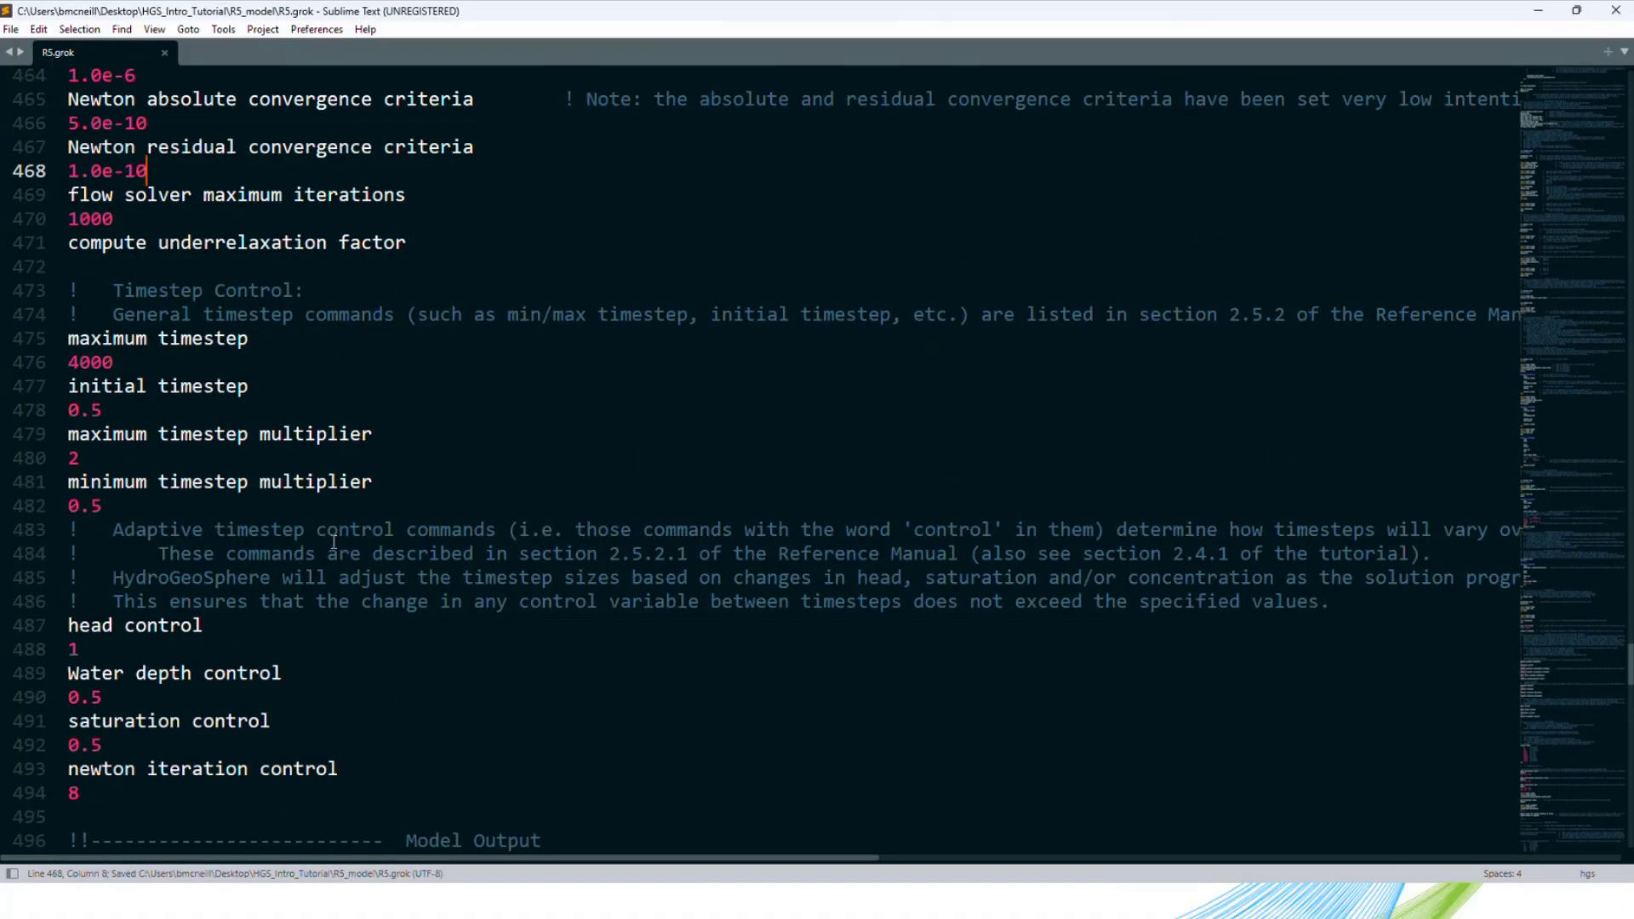
scroll(318, 562, down, 5)
scroll(318, 562, down, 17)
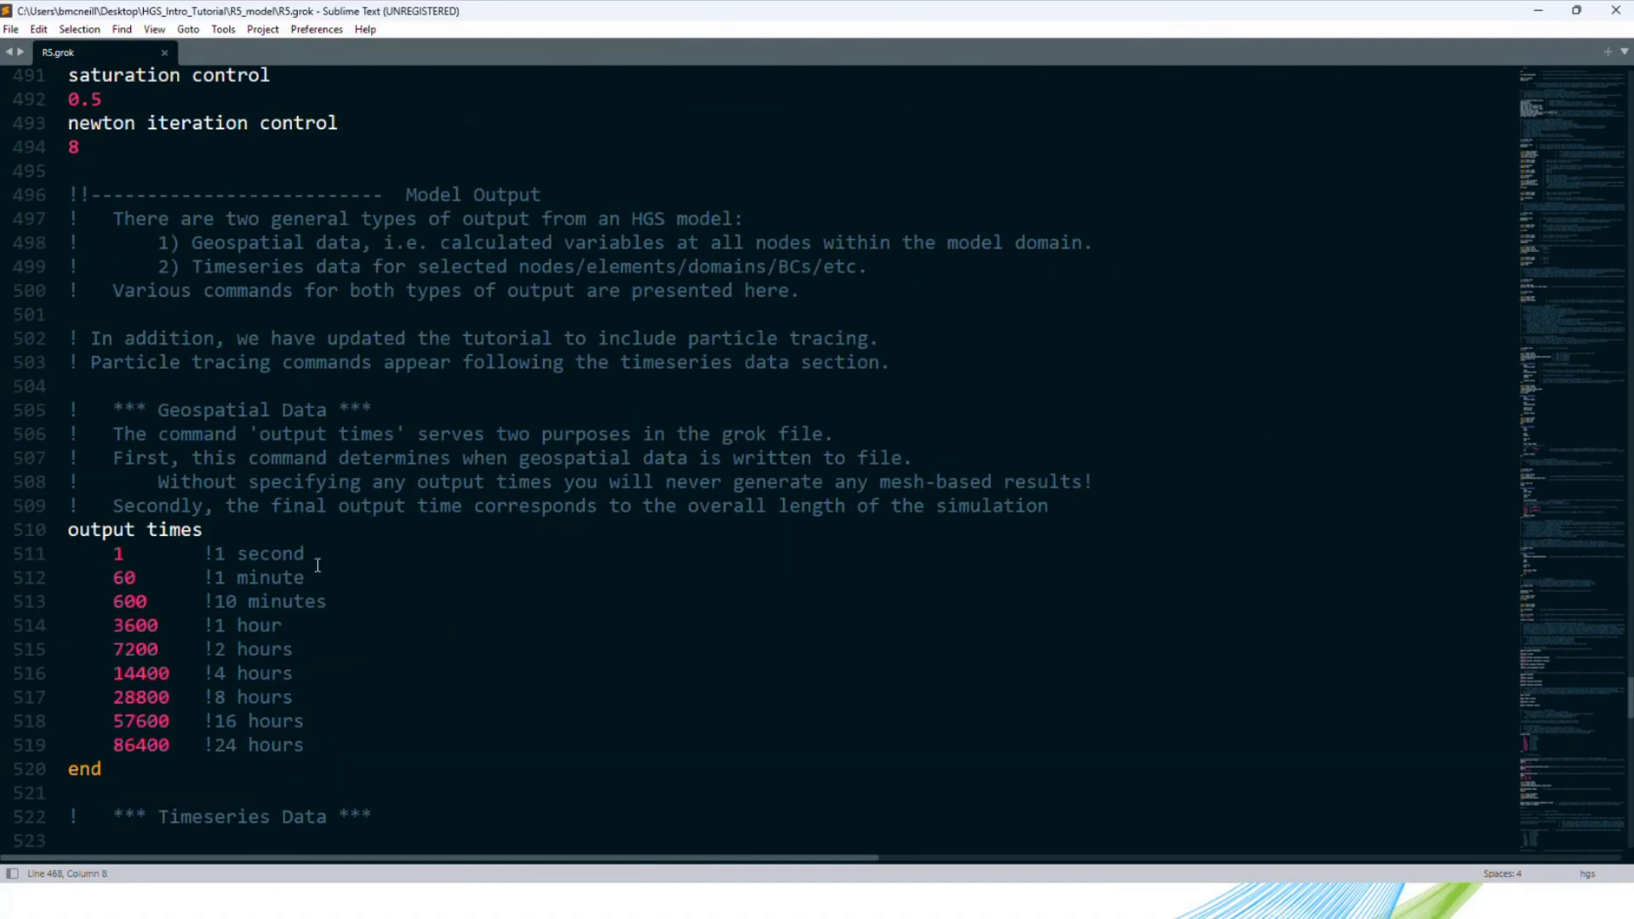
scroll(324, 552, down, 1)
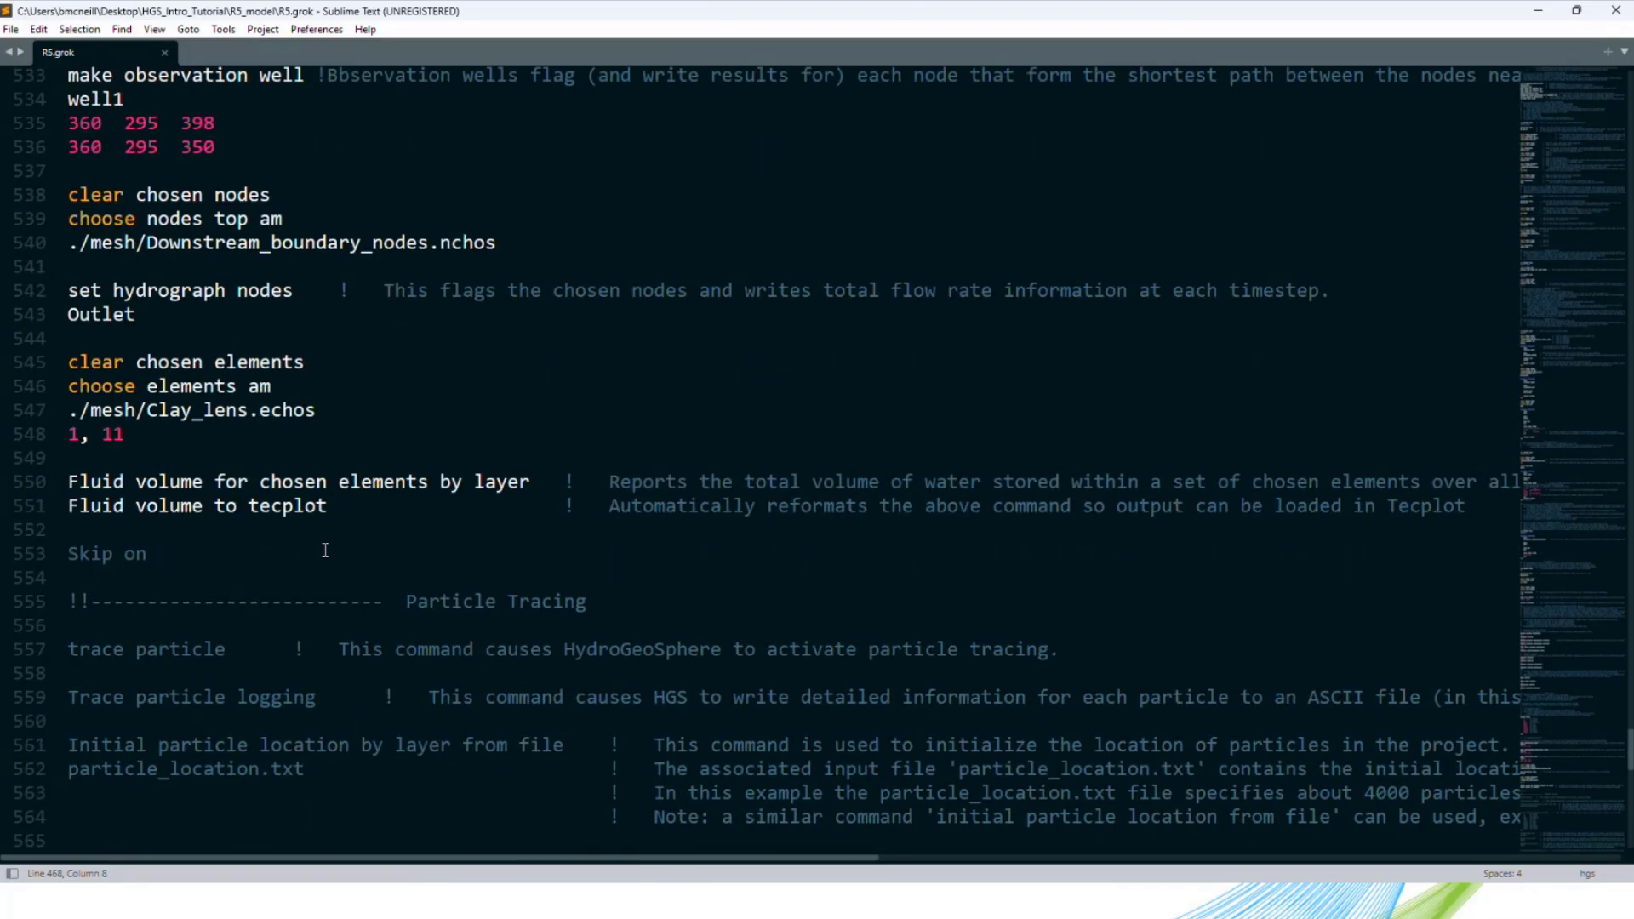
scroll(324, 549, down, 4)
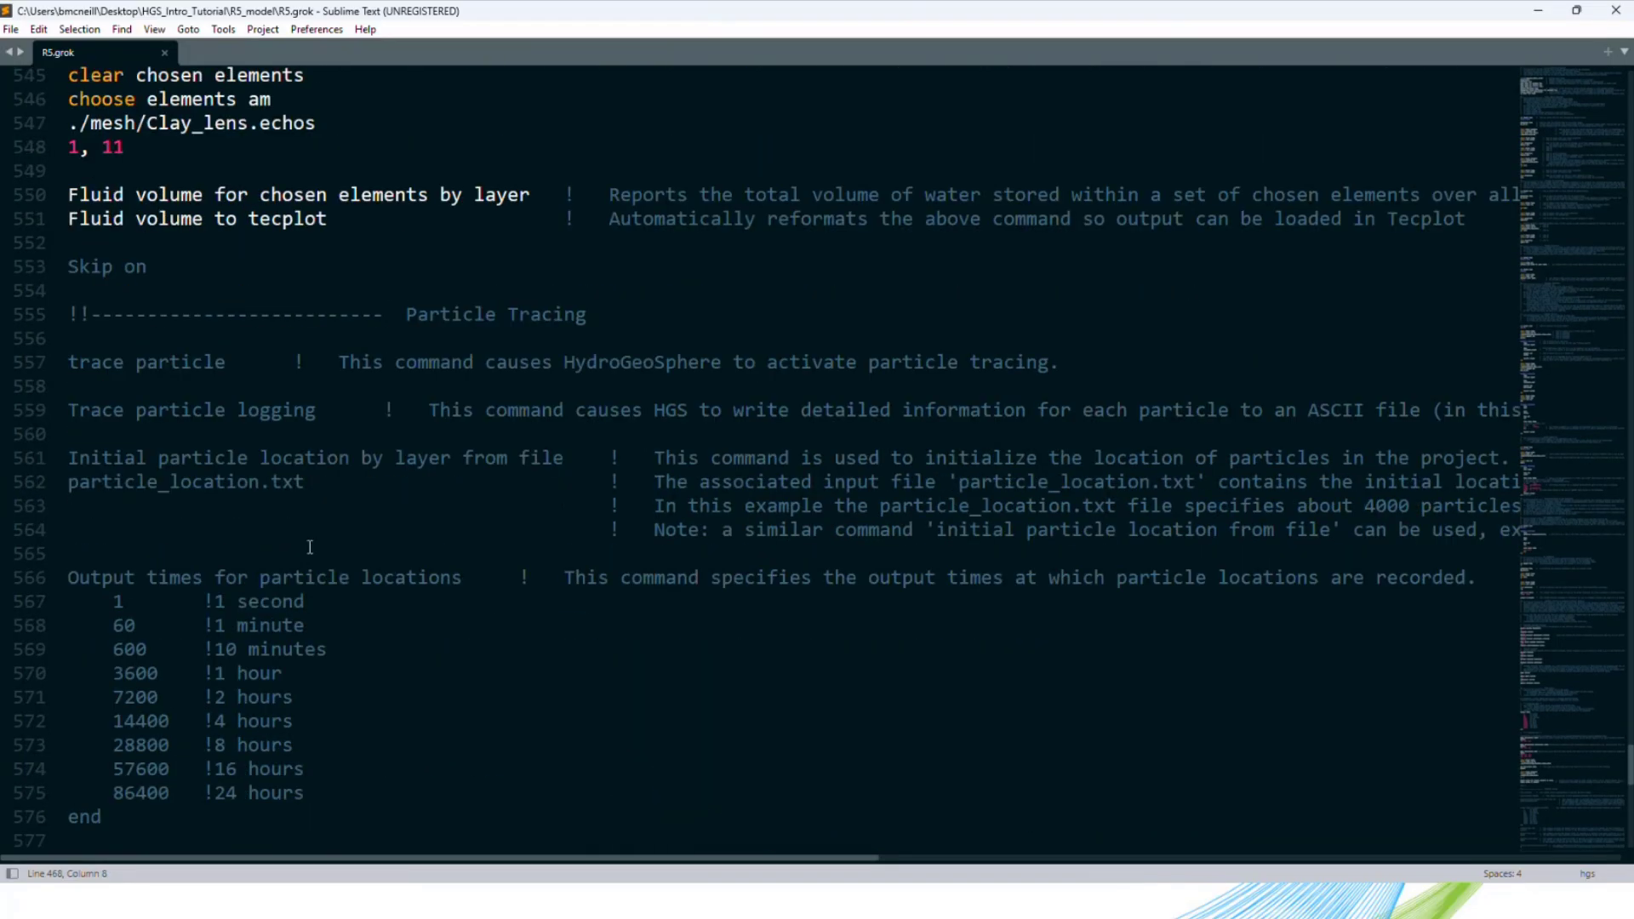
scroll(310, 539, down, 4)
scroll(475, 566, down, 5)
scroll(417, 536, up, 12)
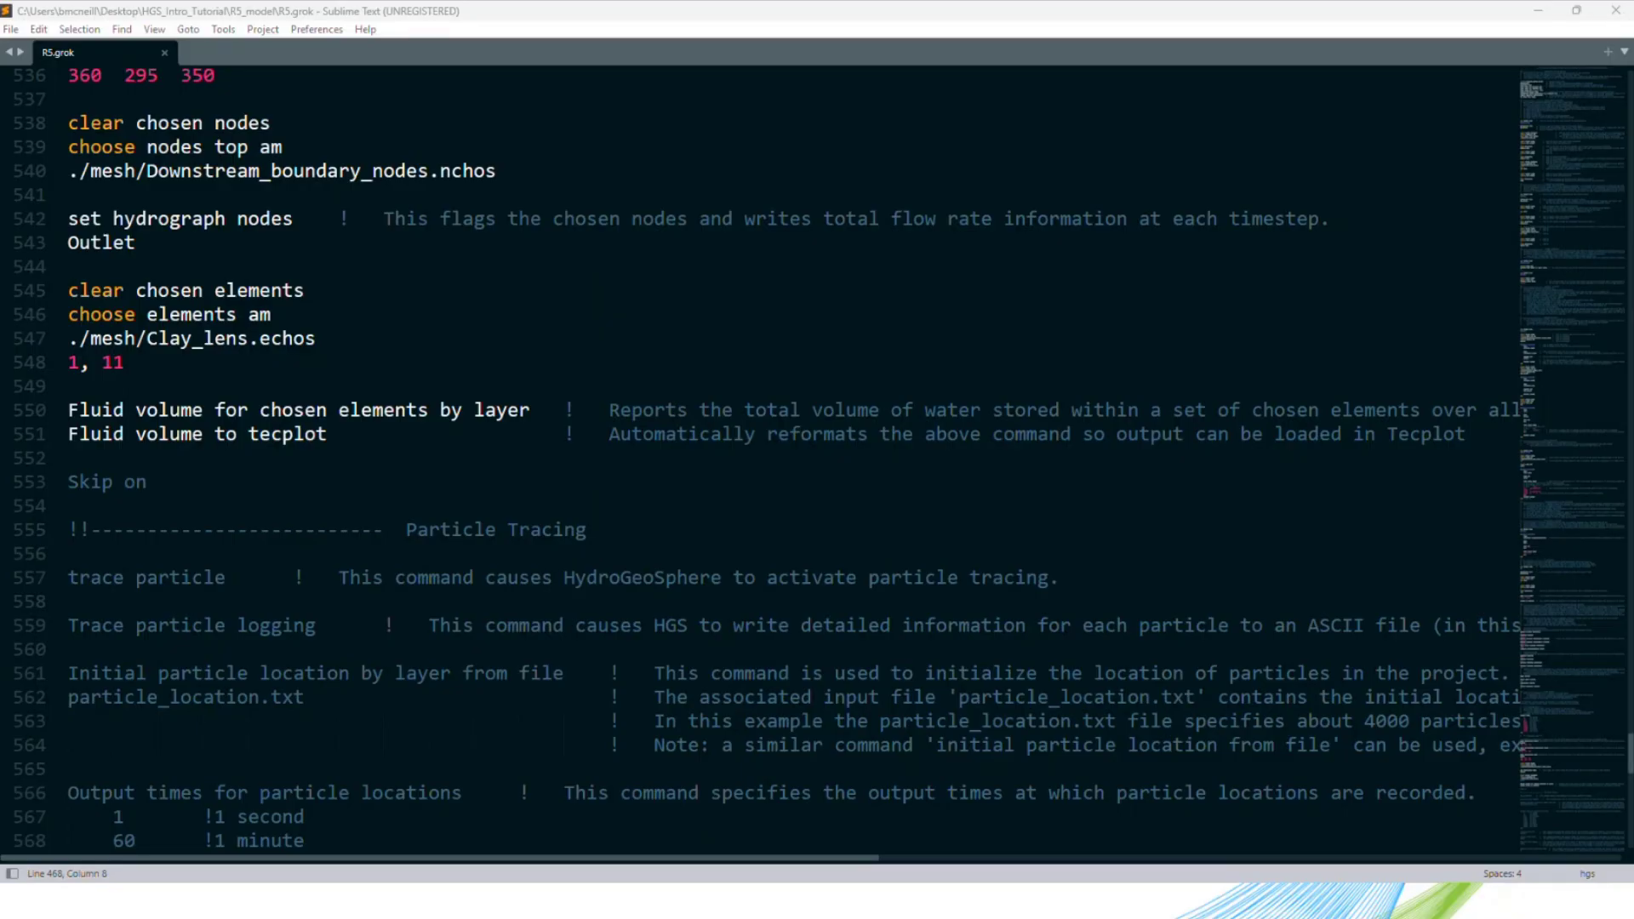
click(799, 560)
scroll(784, 553, up, 5)
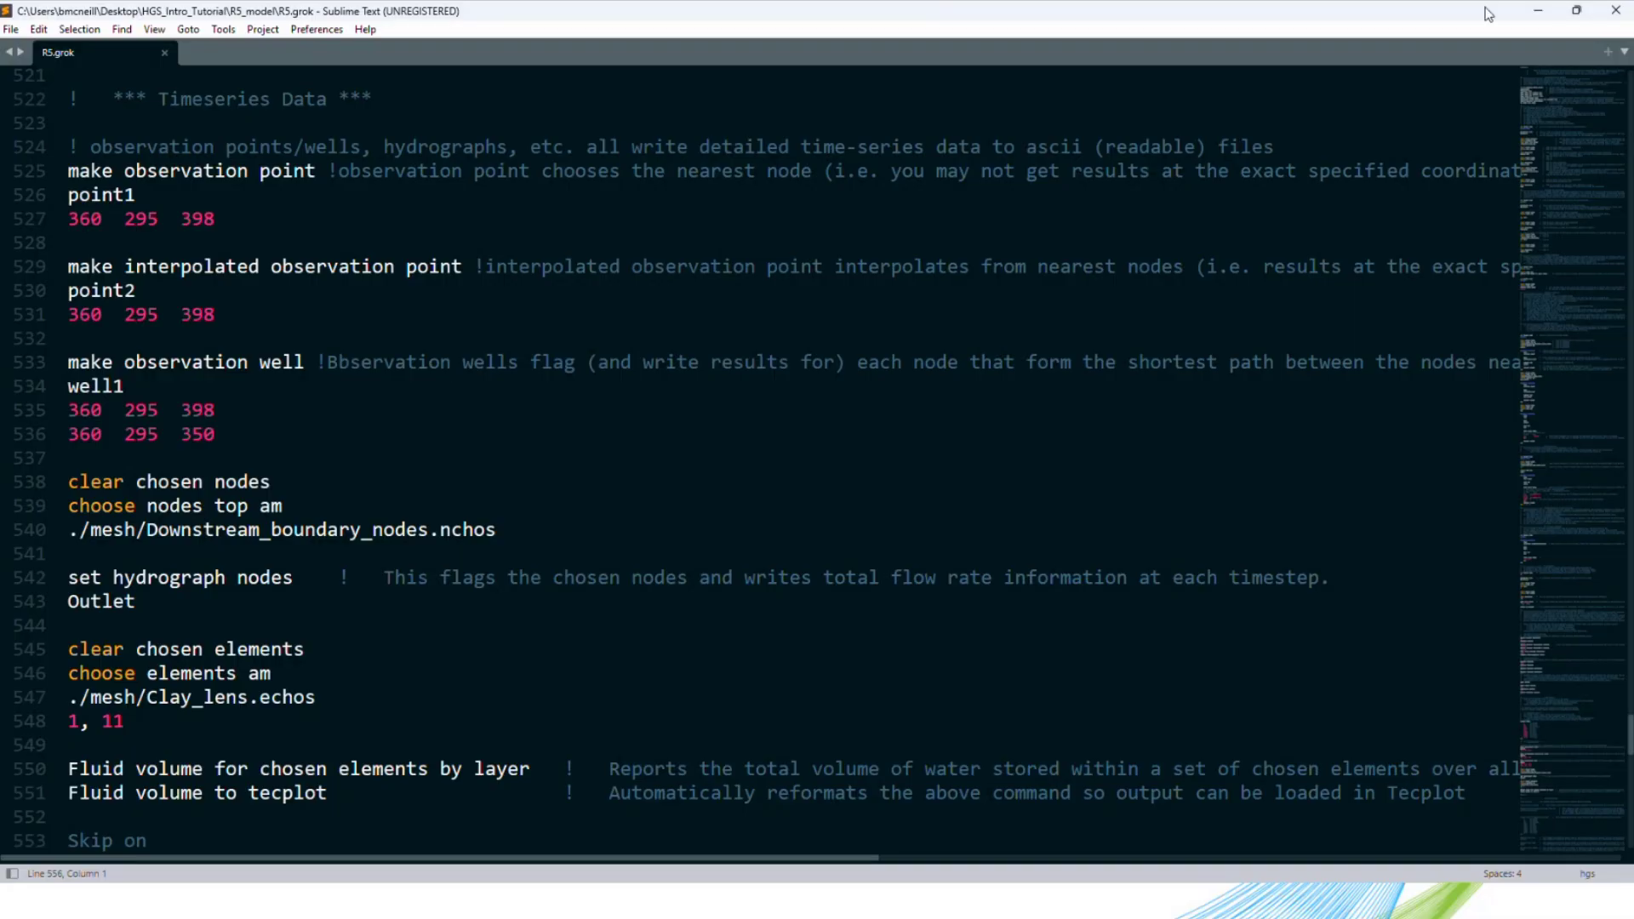
scroll(476, 447, up, 10)
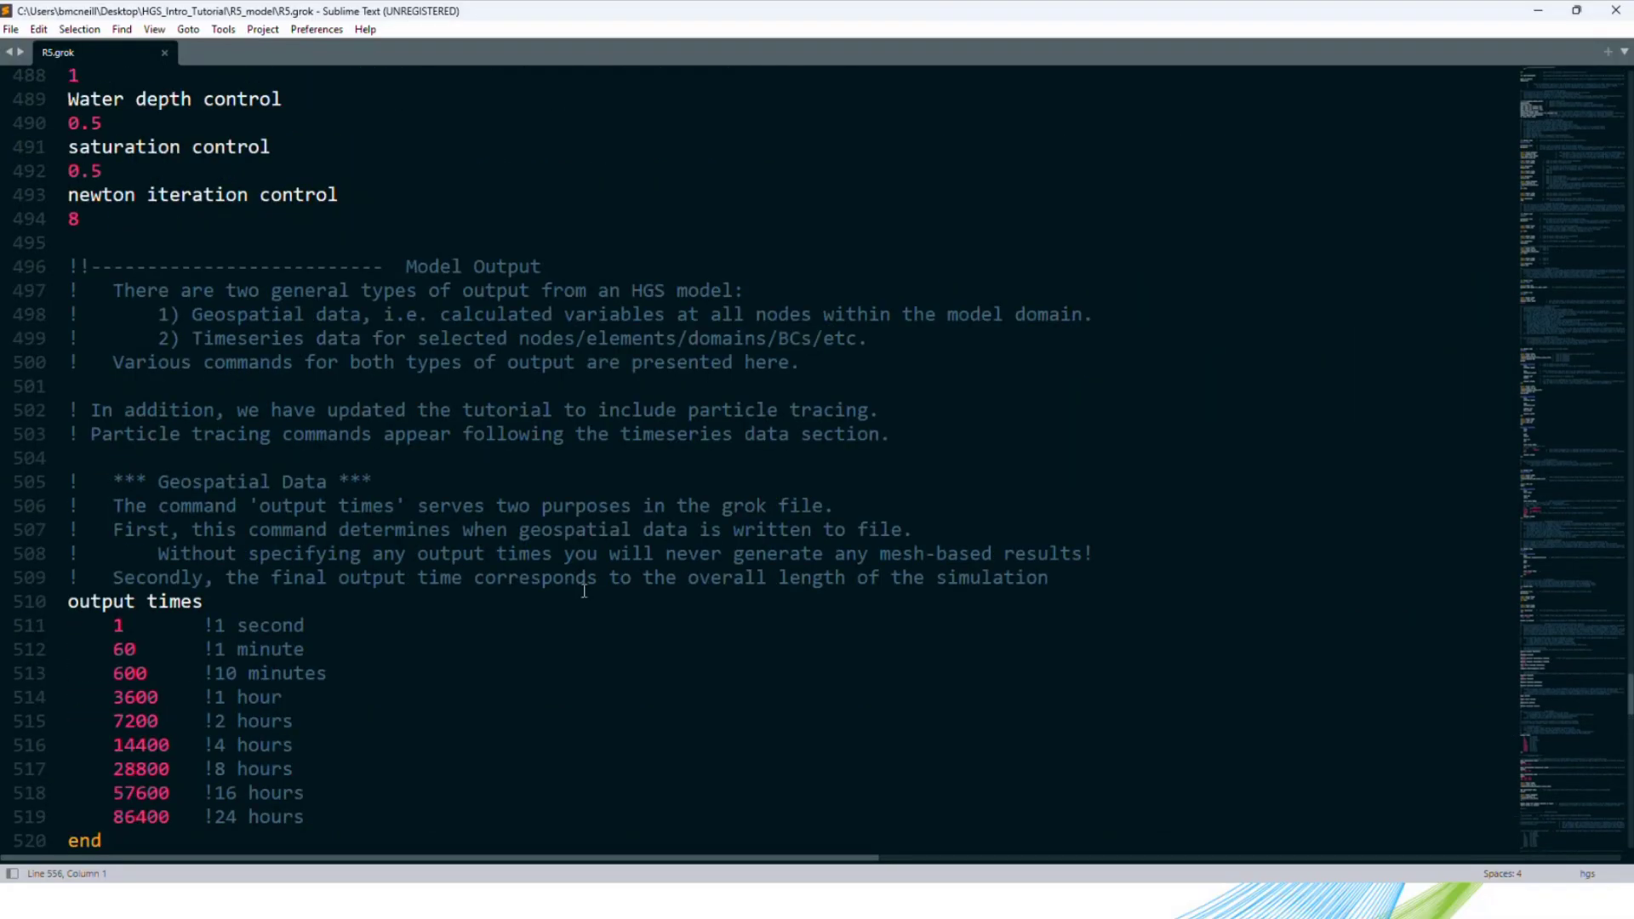
scroll(589, 588, down, 4)
scroll(589, 587, up, 15)
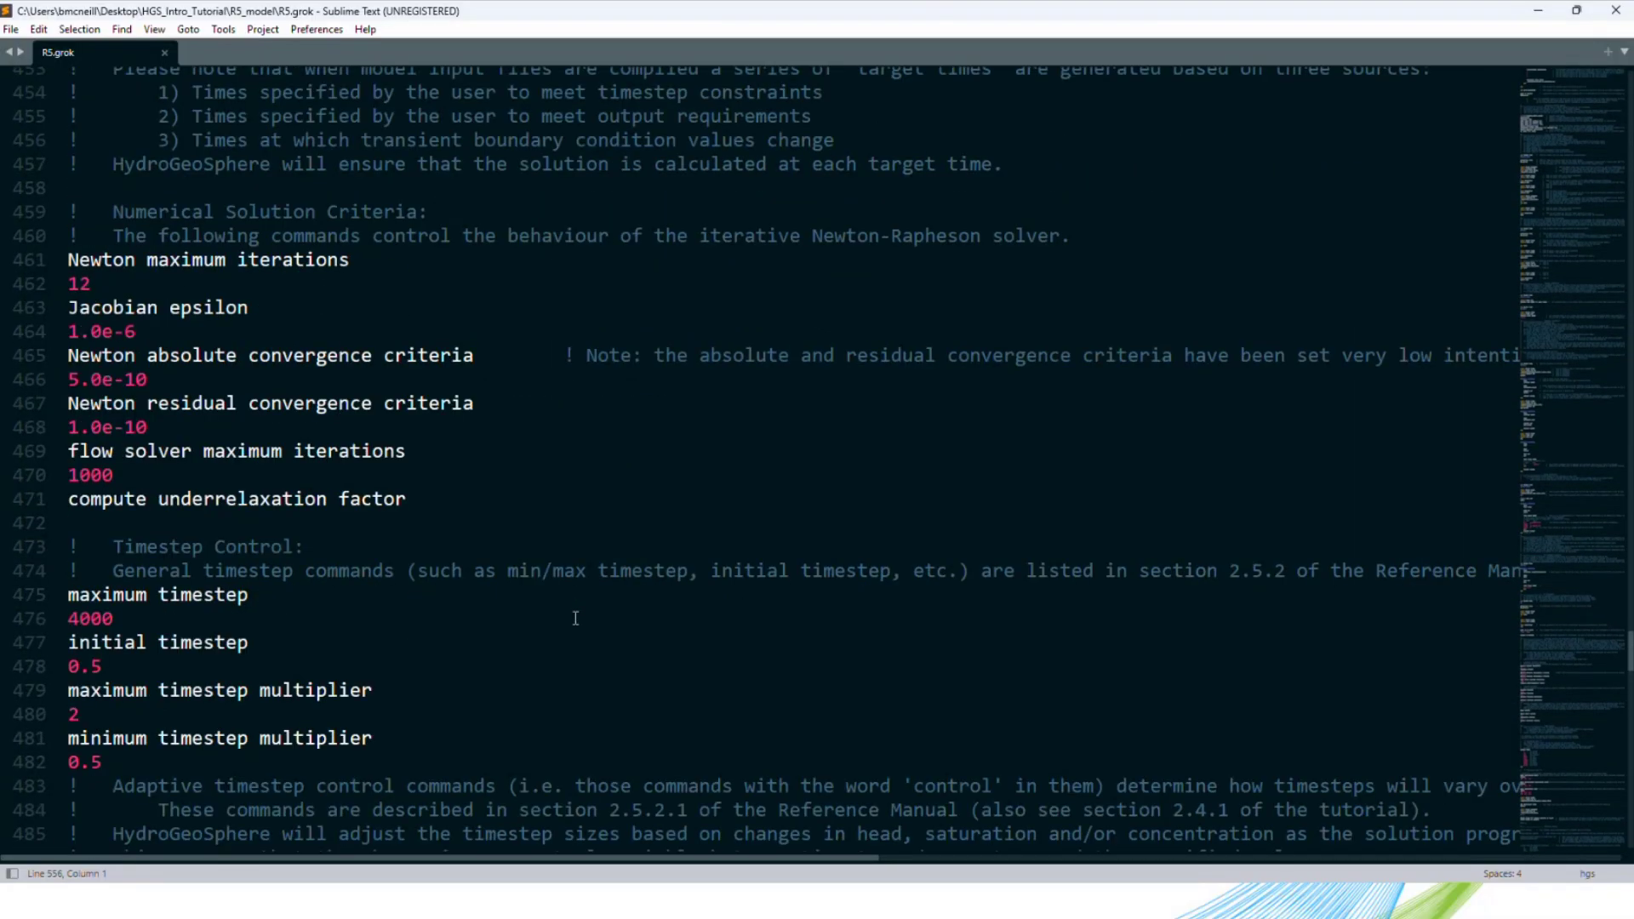
scroll(579, 616, up, 1)
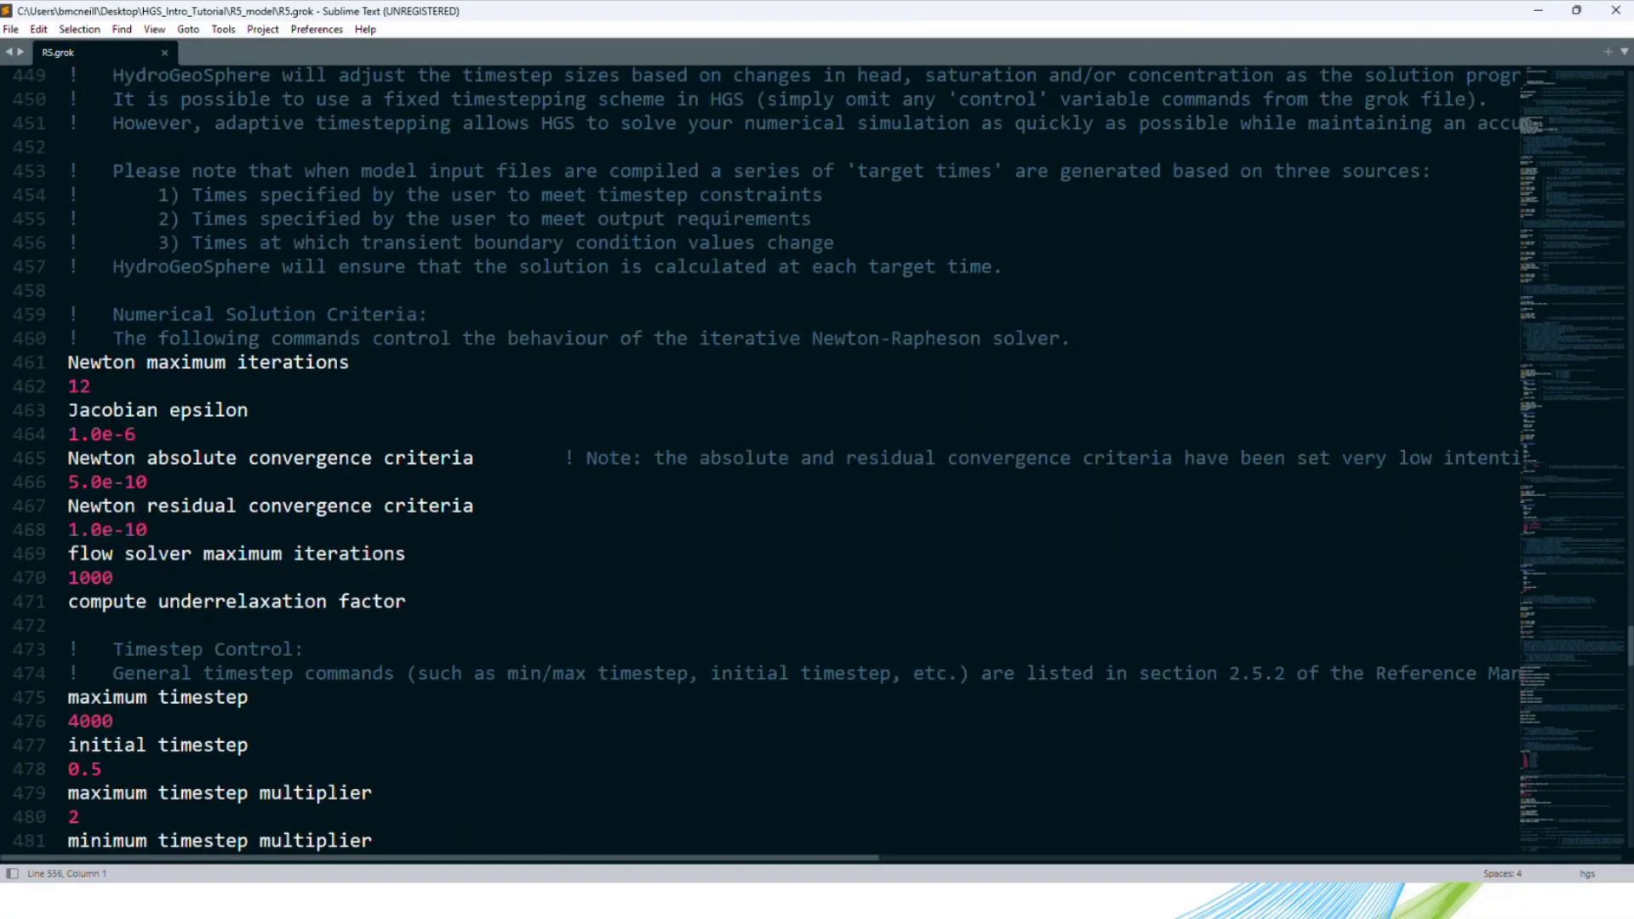
Open a command prompt in the R5_model folder and start grok.
key(alt+Tab)
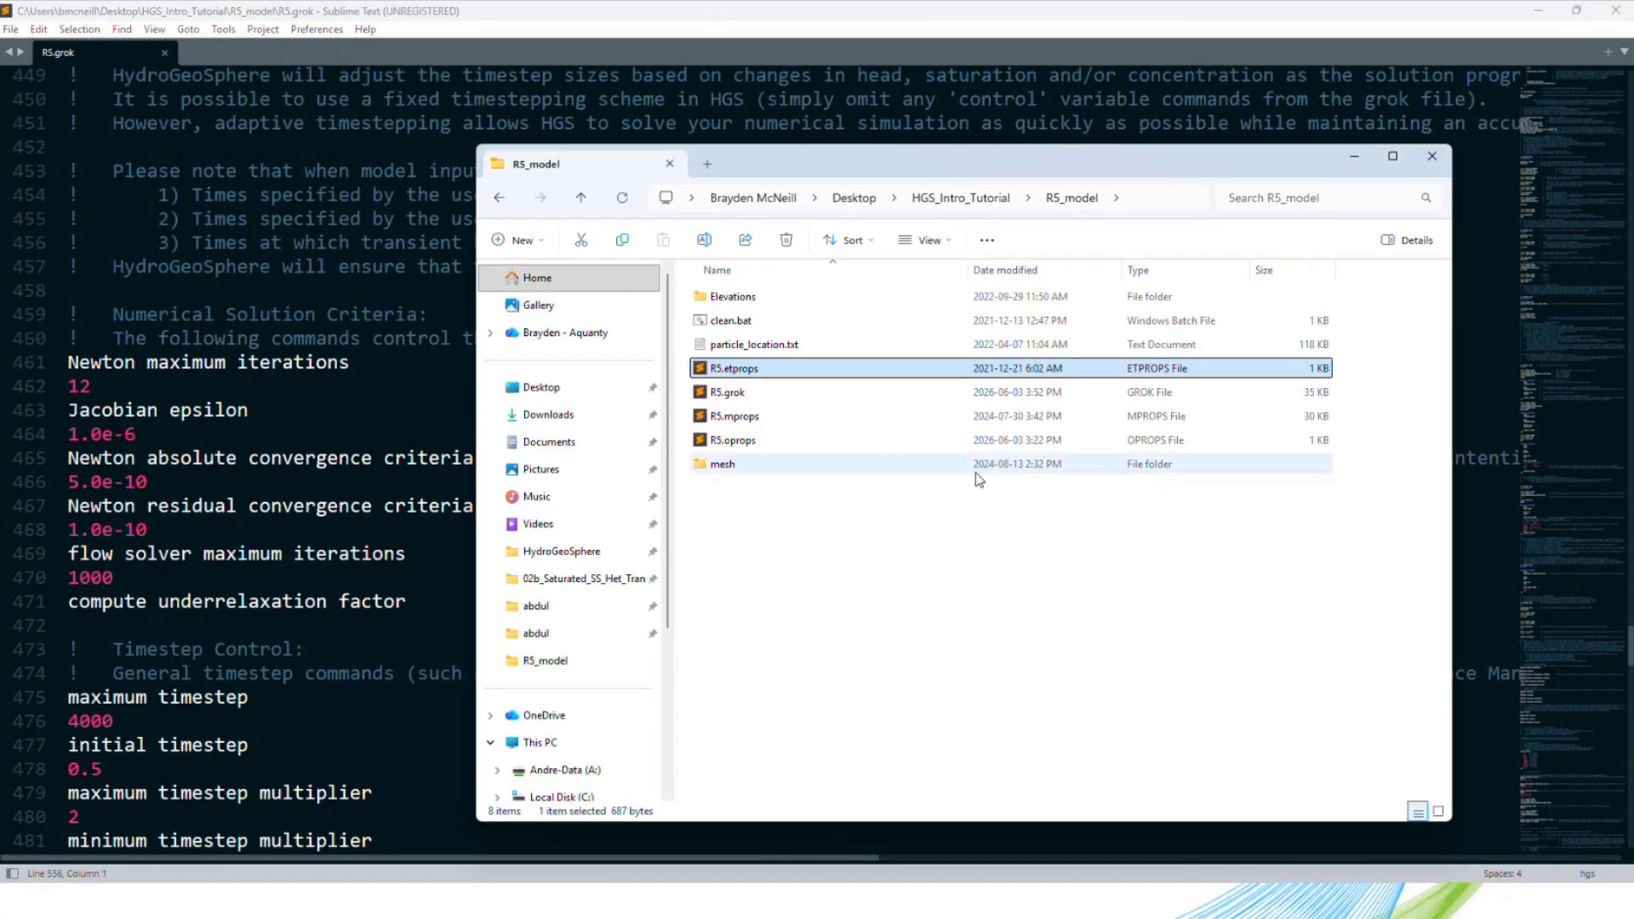
click(1183, 199)
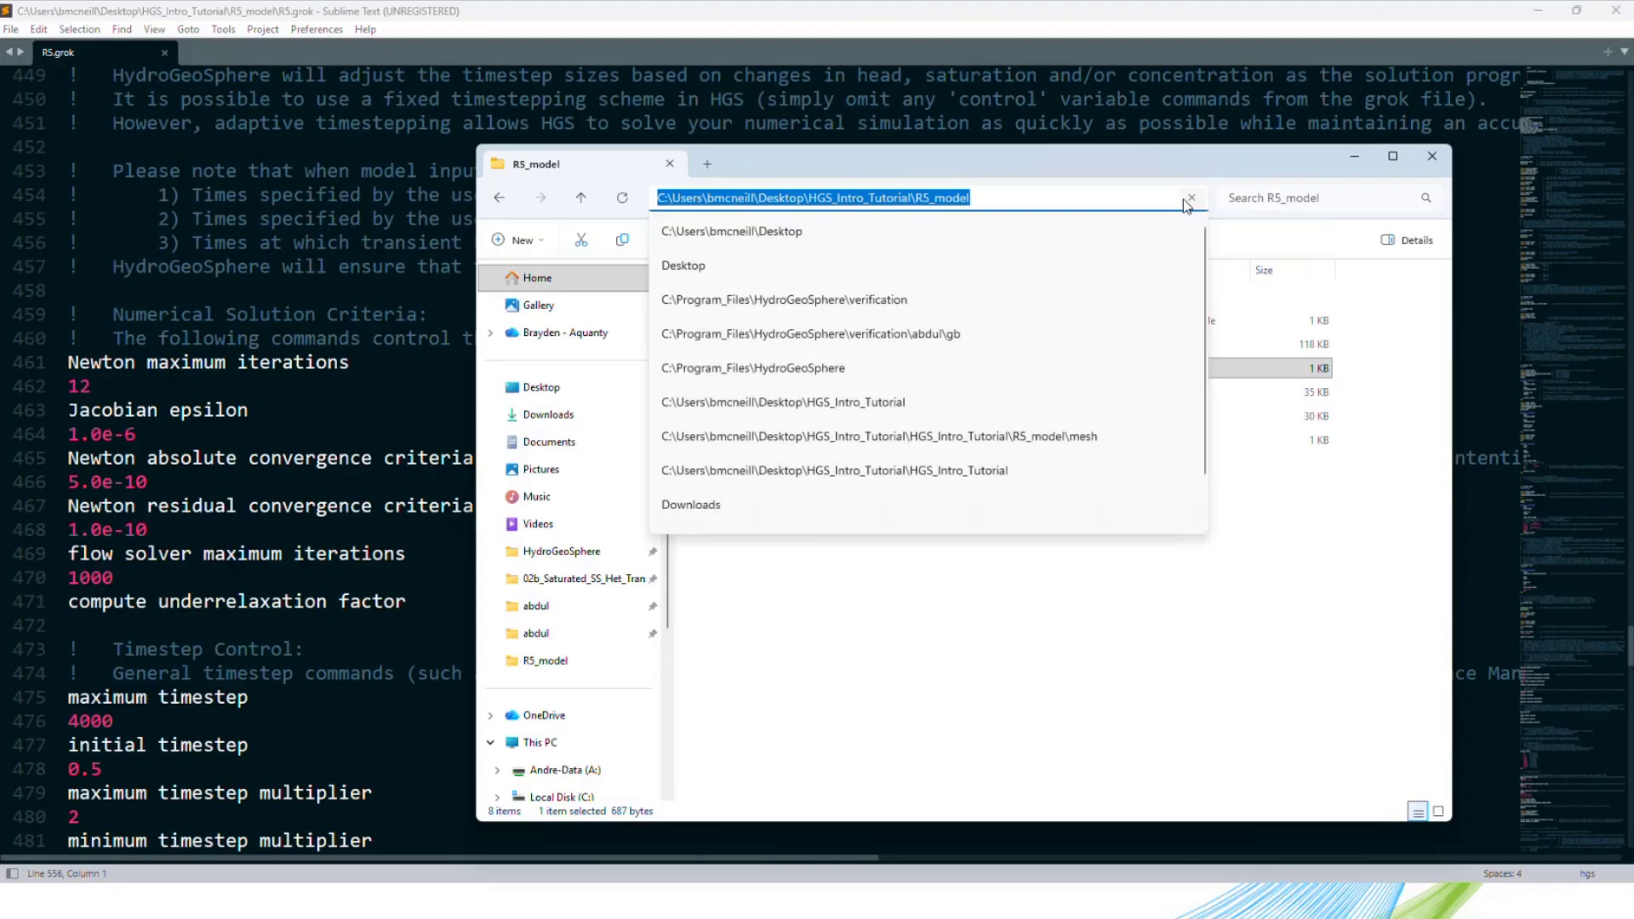
key(Escape)
key(Escape)
key(alt+Tab)
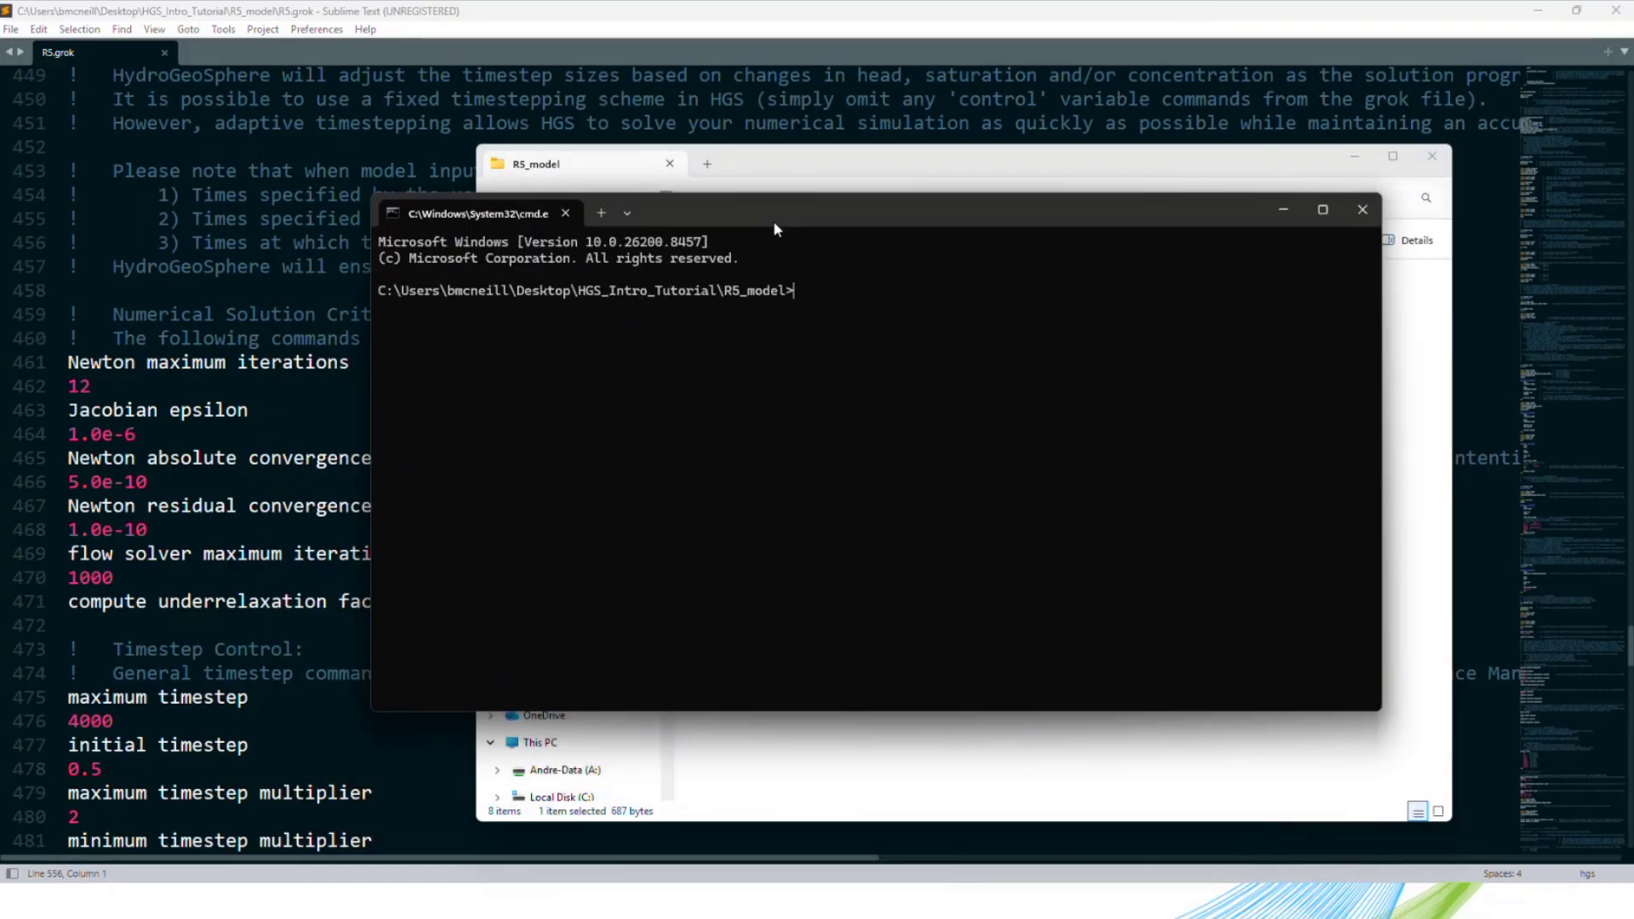
text(grok)
key(Return)
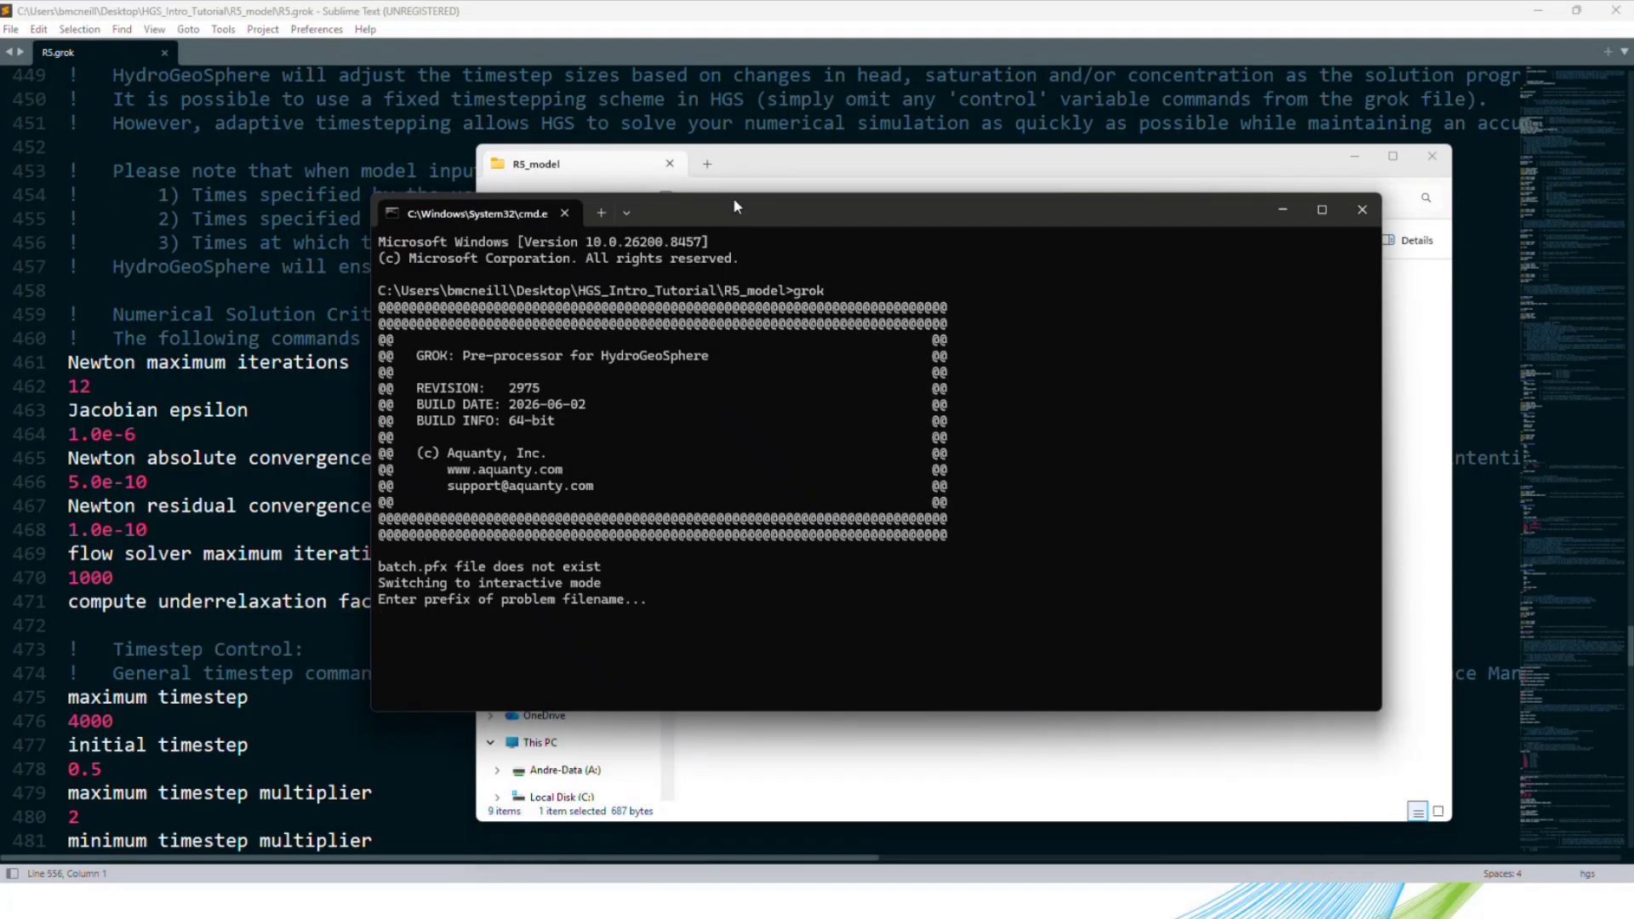
Arrange the windows, note the missing batch.pfx message, and enter R5 as the prefix.
drag(736, 211, 1023, 338)
drag(979, 161, 650, 106)
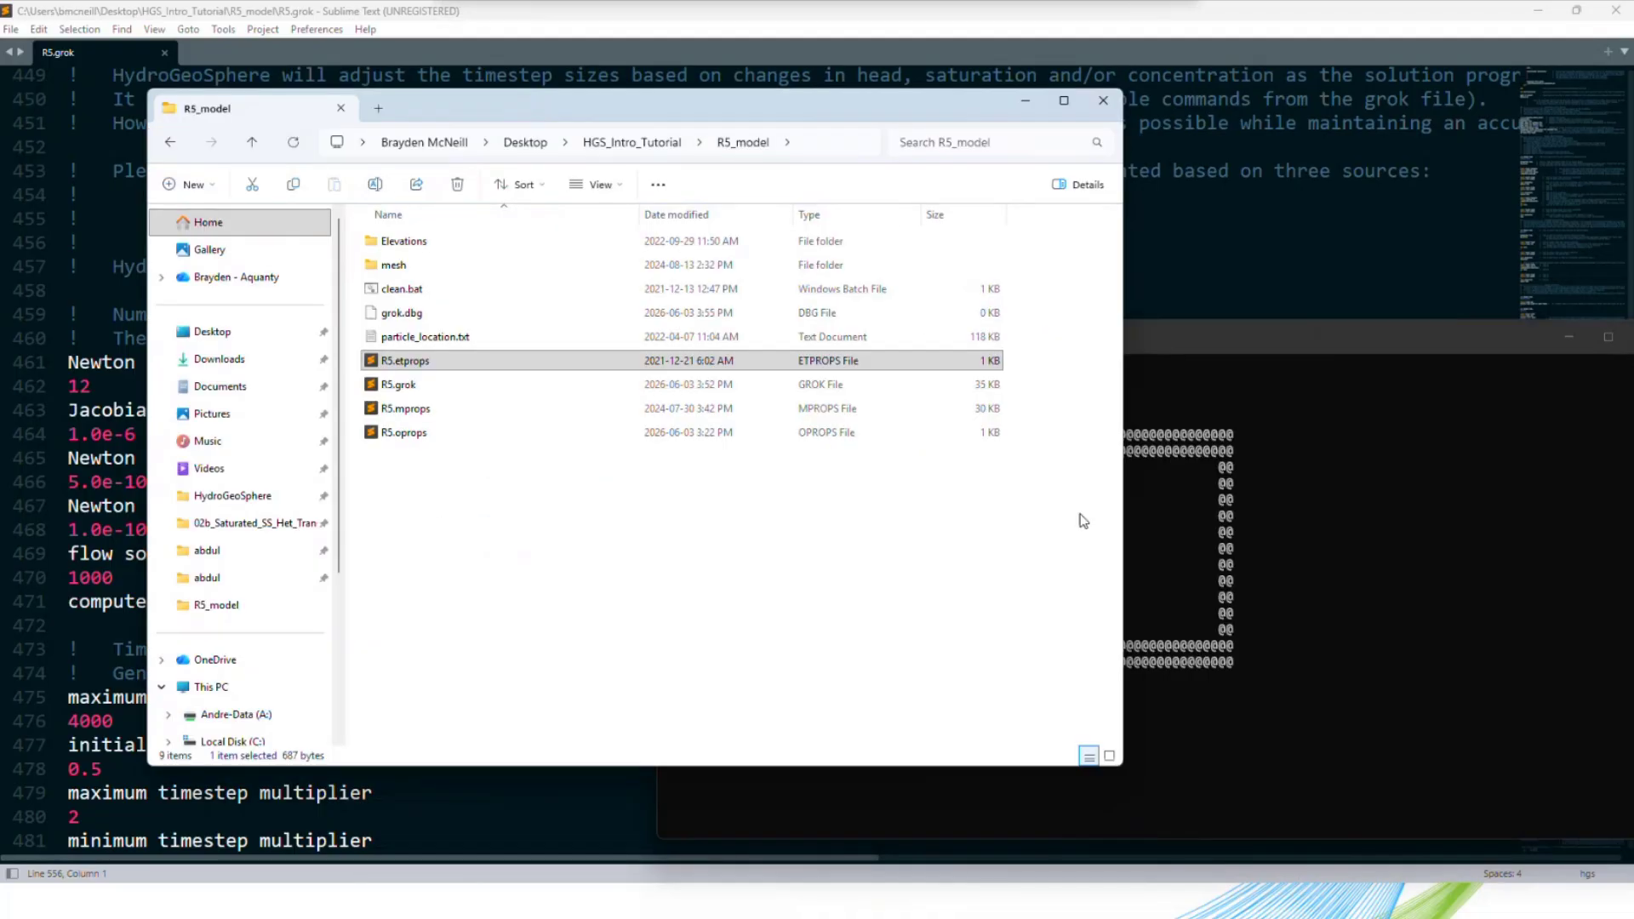
click(1274, 513)
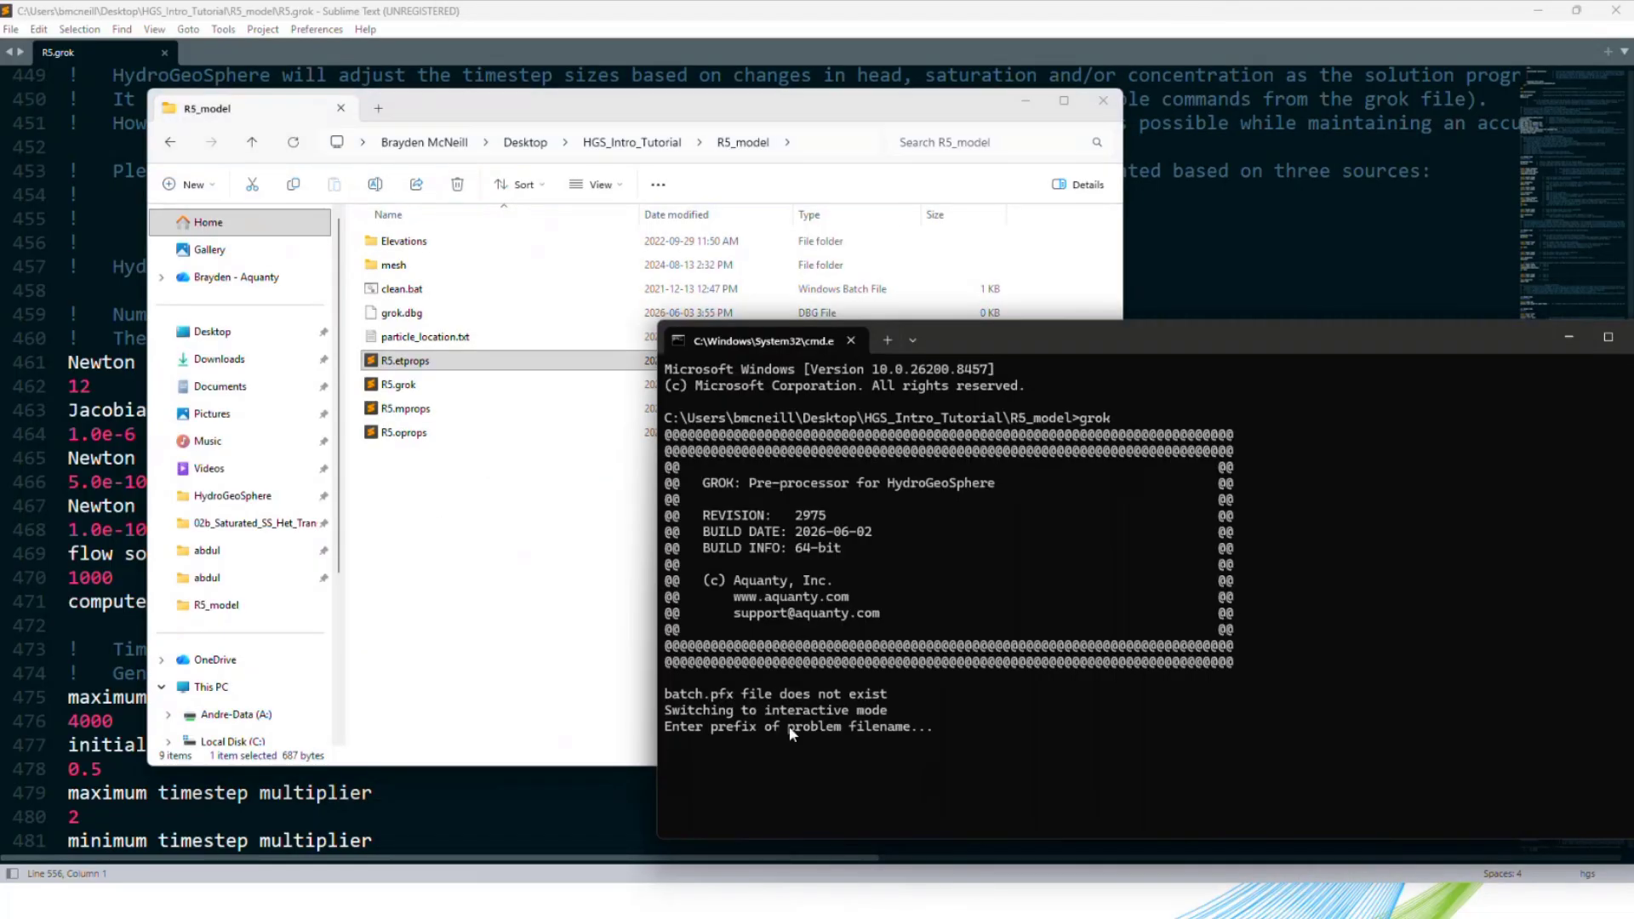
drag(668, 694, 933, 728)
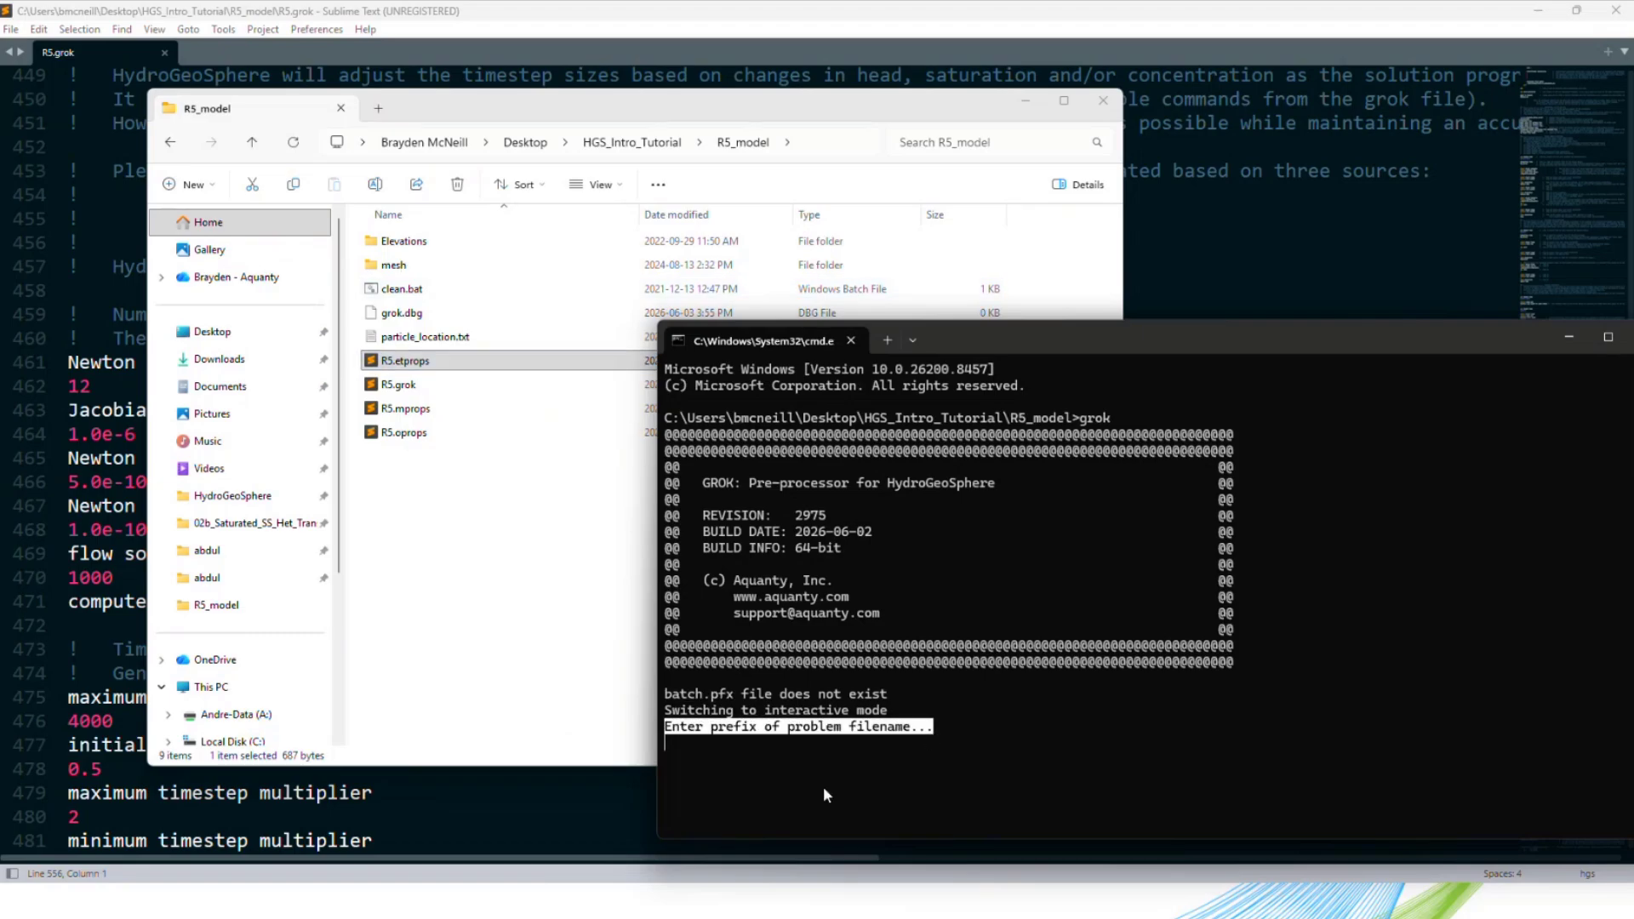
click(780, 743)
text(R5)
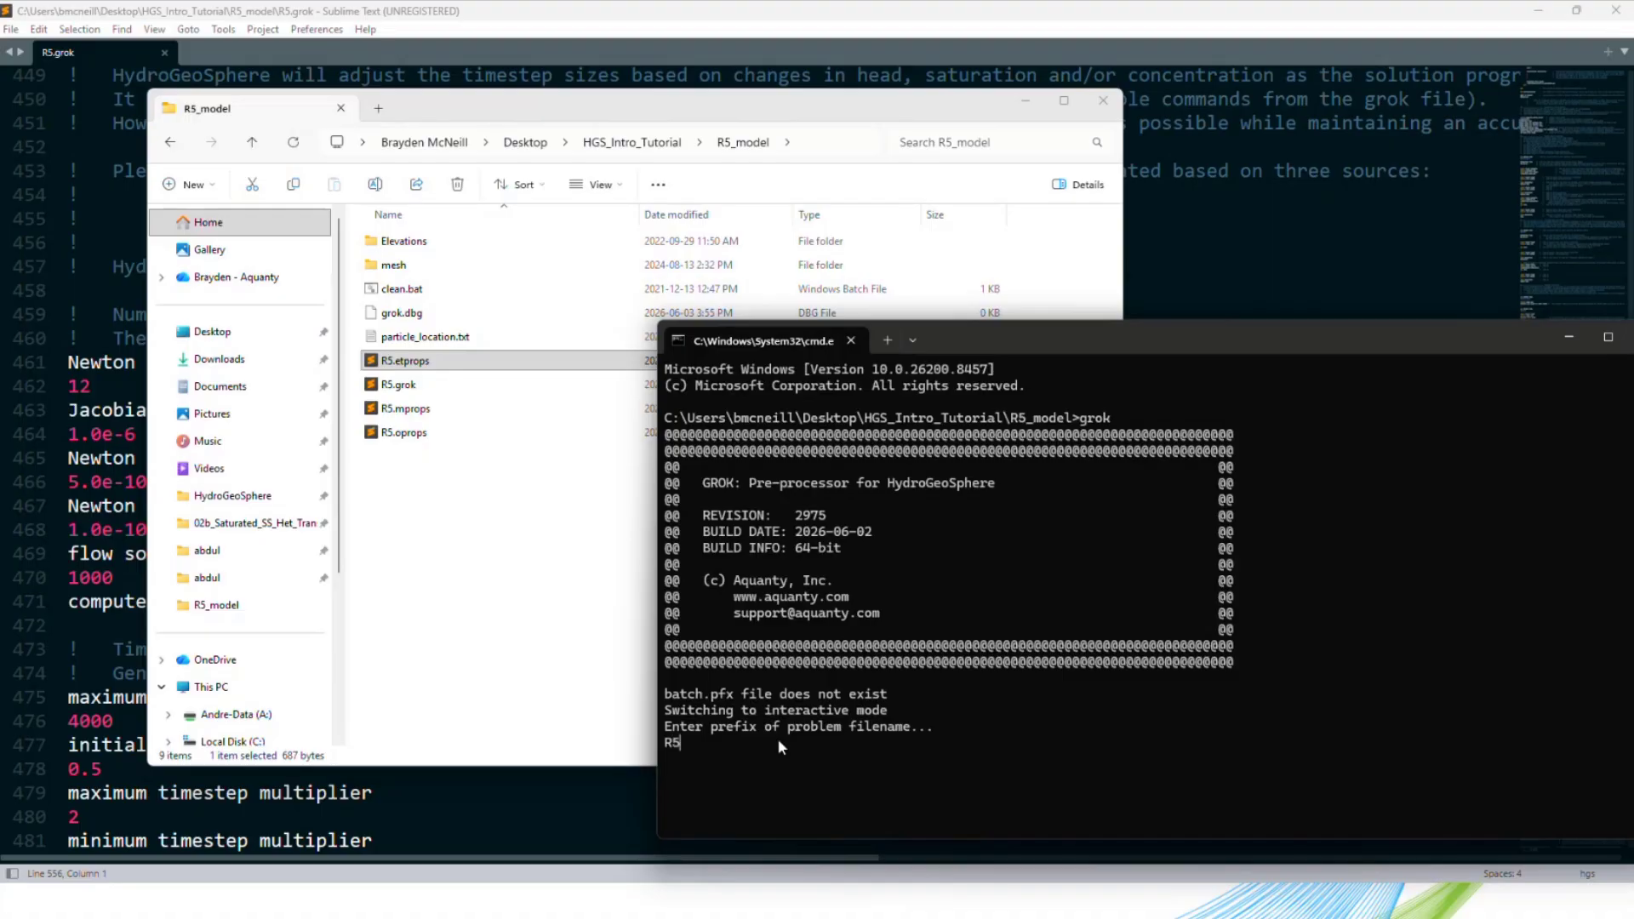
key(Return)
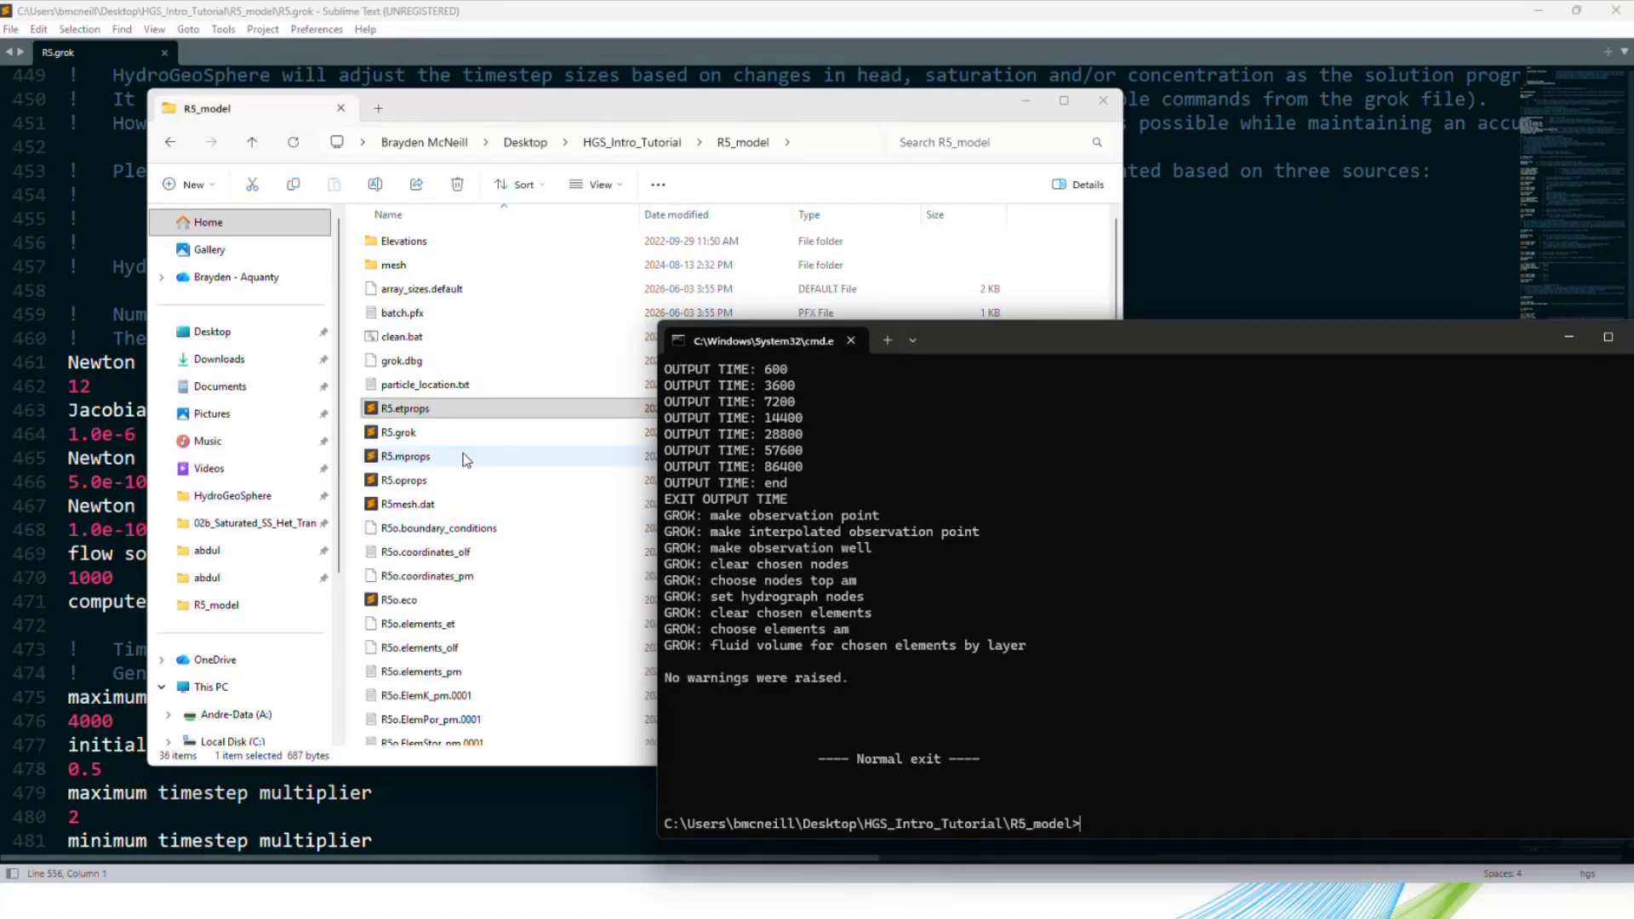
Confirm batch.pfx holds R5 and grok reported no warnings, then return to R5.grok.
double_click(404, 313)
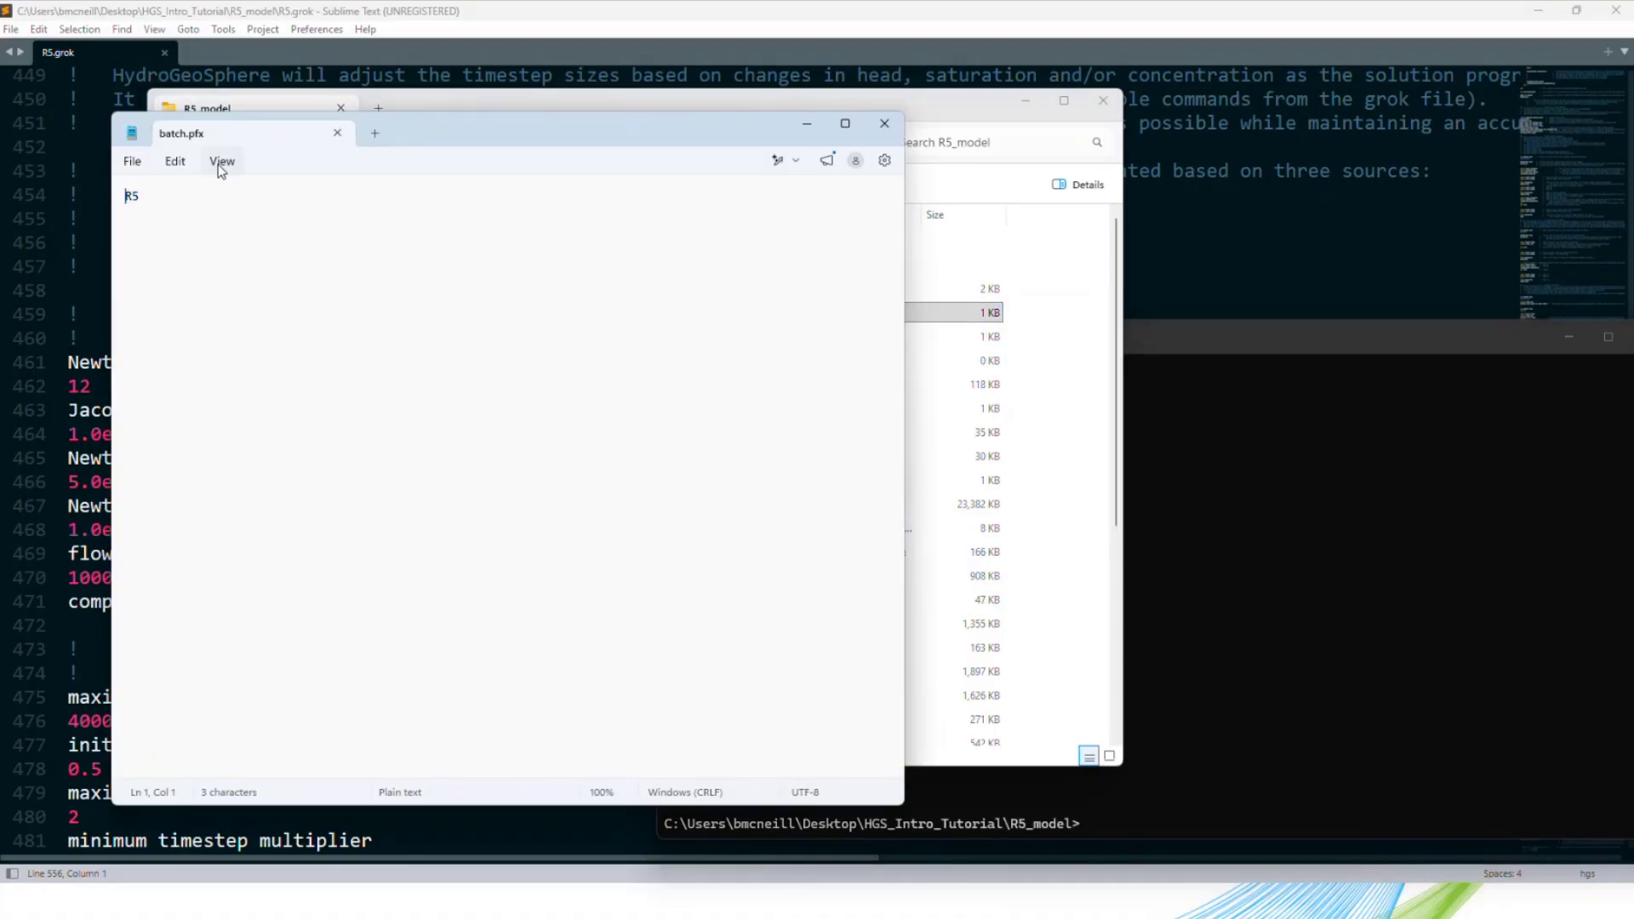
drag(140, 196, 113, 195)
click(337, 133)
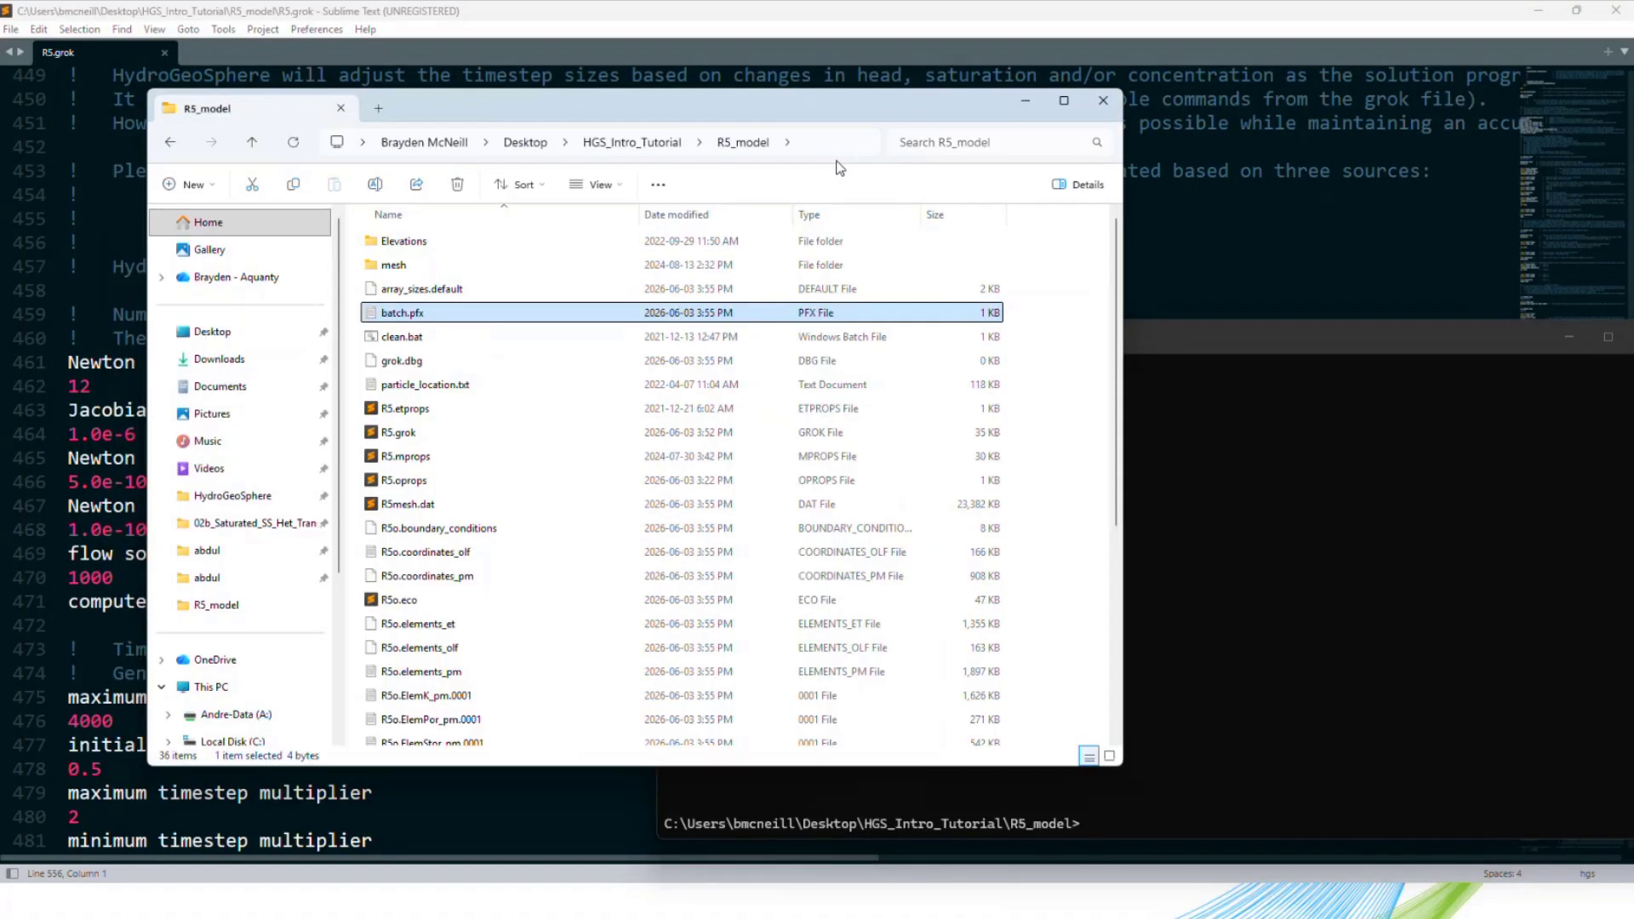
click(1207, 569)
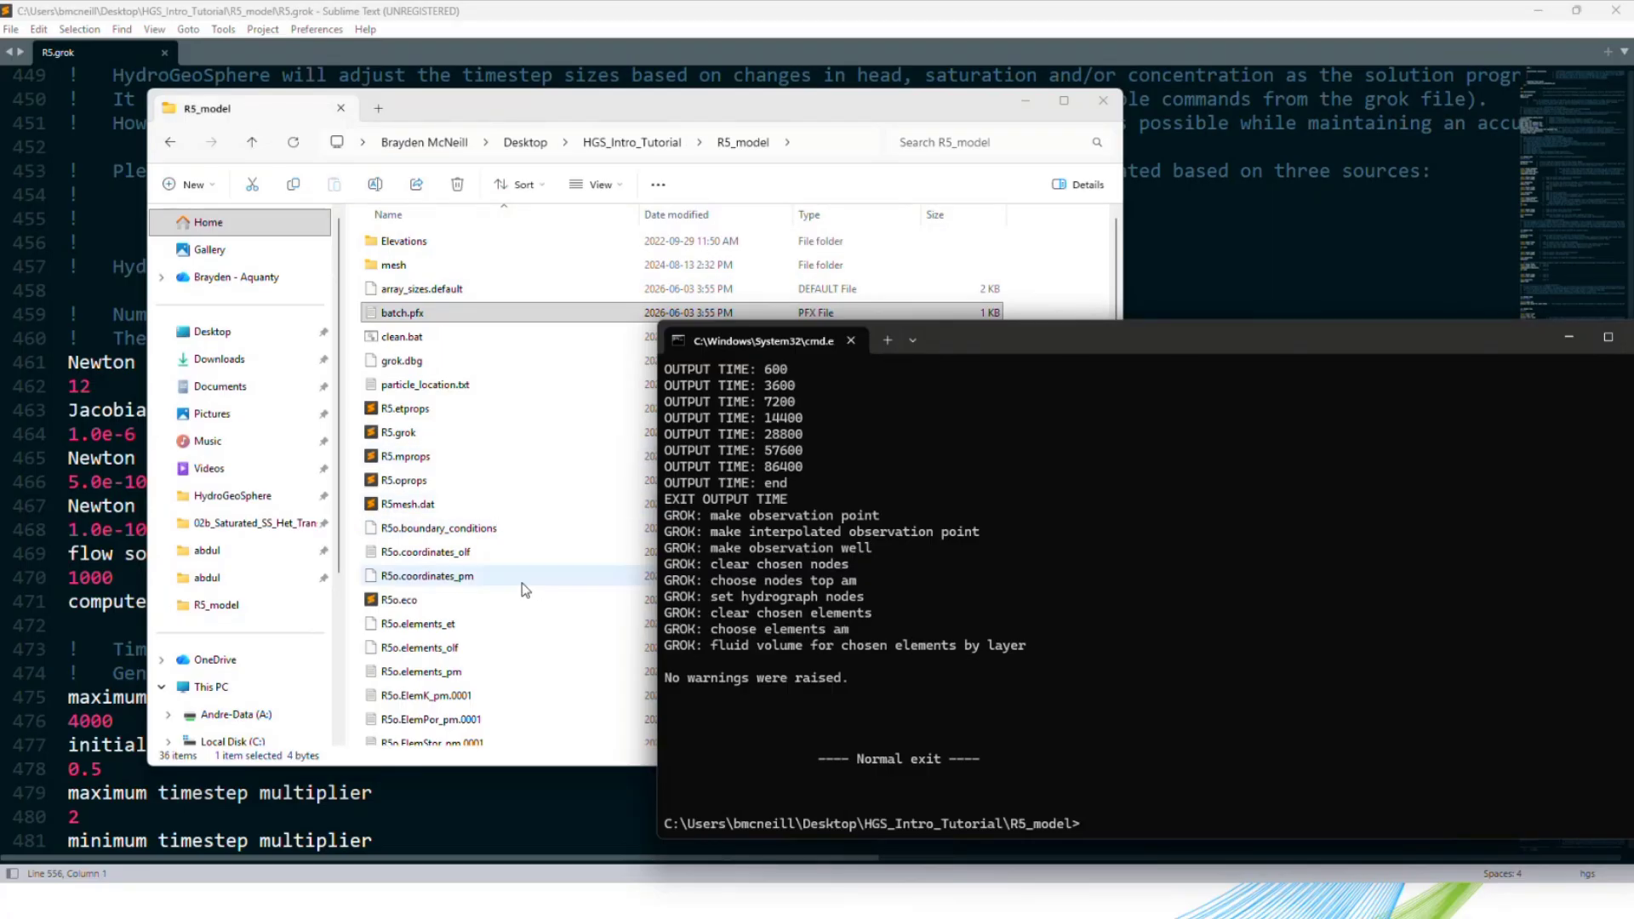
drag(877, 678, 667, 662)
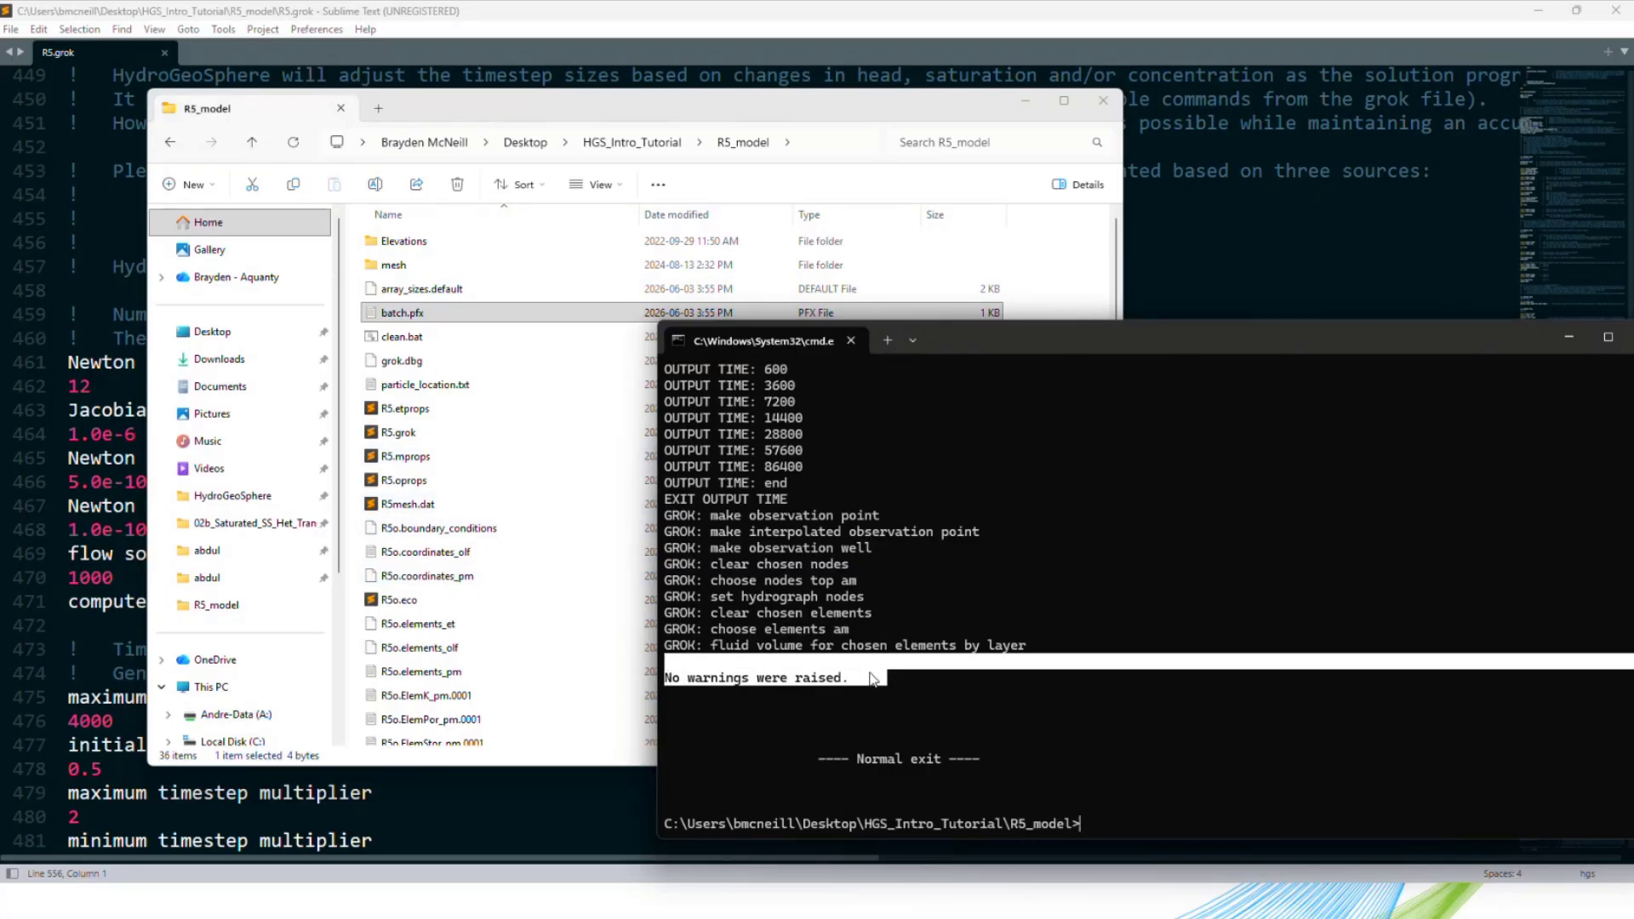
click(1175, 171)
scroll(464, 468, up, 15)
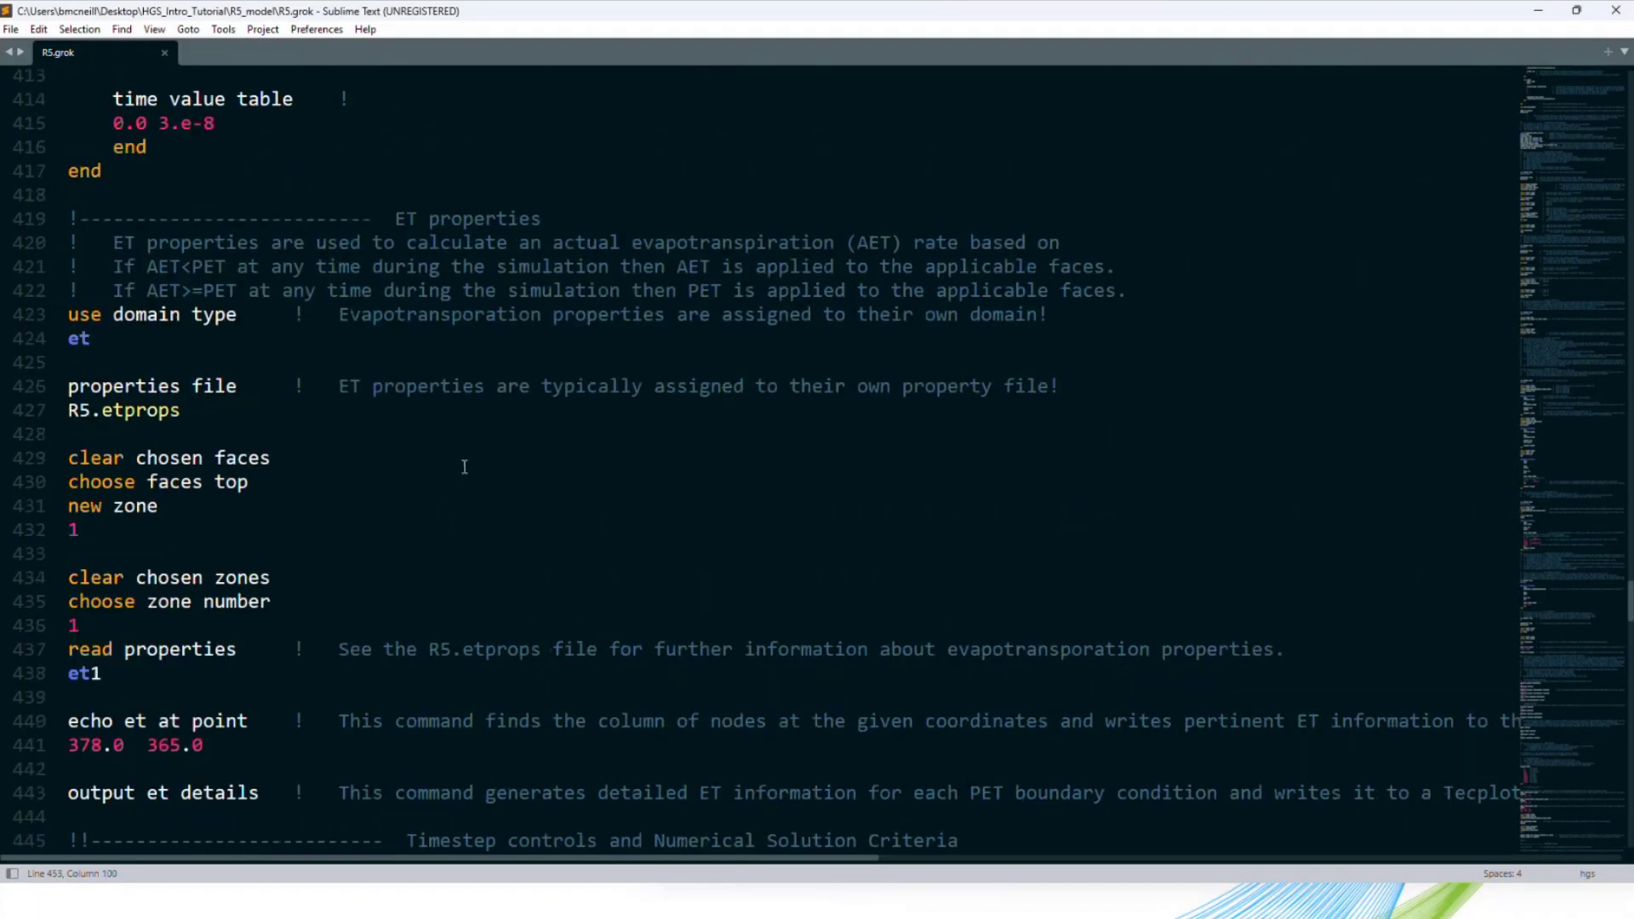
Launch the phgs simulation from the command prompt in R5_model.
scroll(464, 467, up, 3)
drag(430, 482, 226, 482)
click(332, 481)
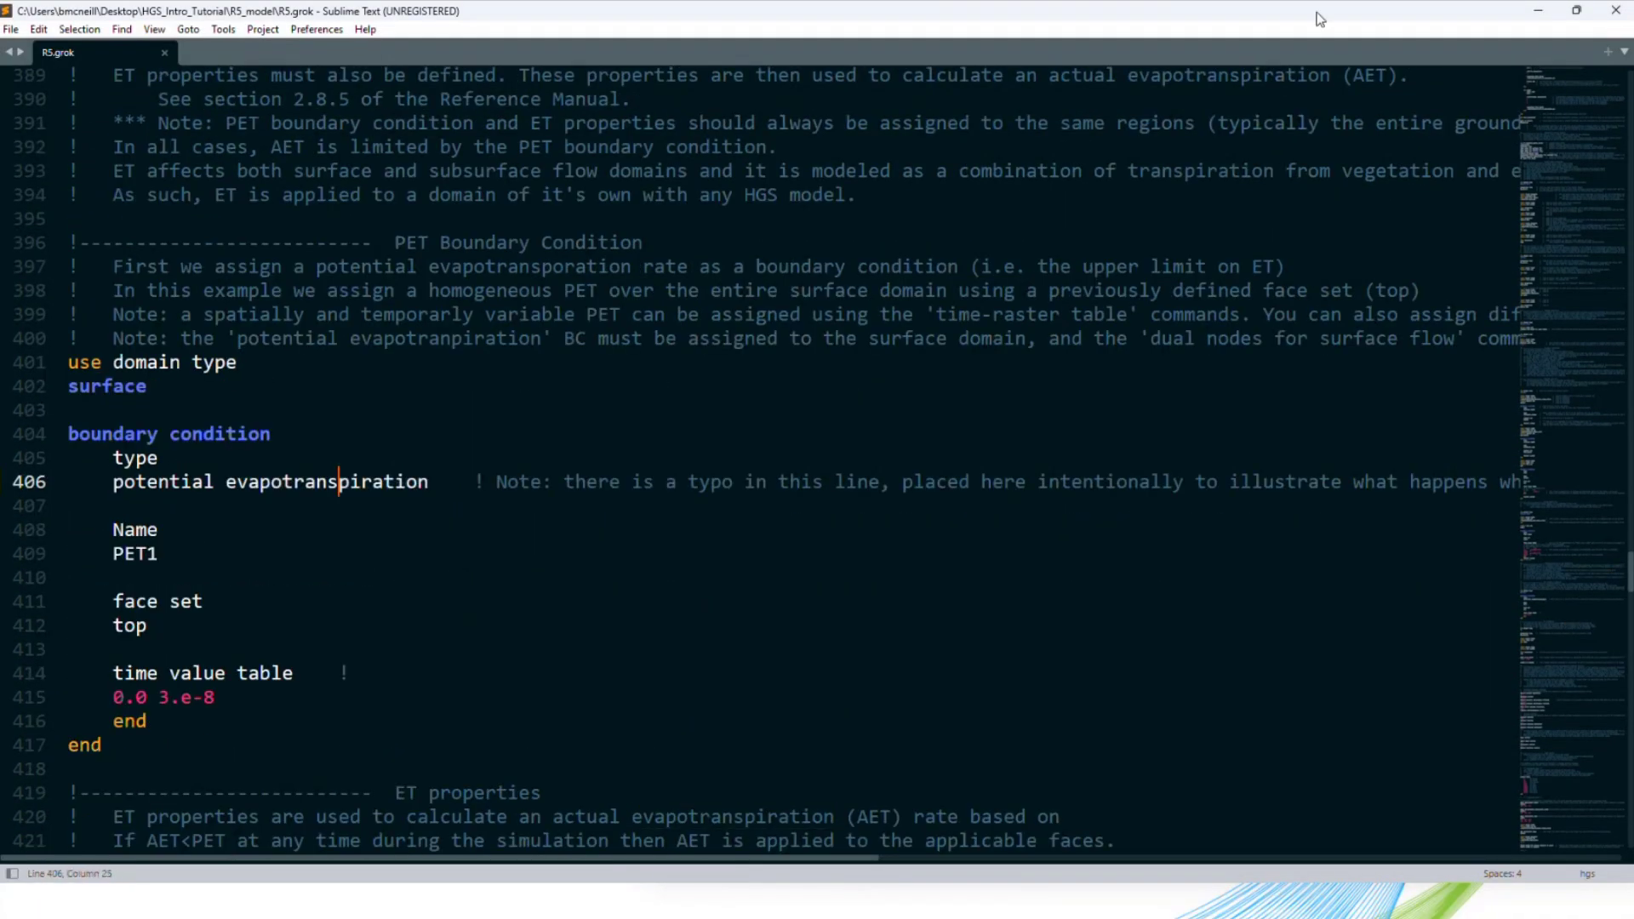
click(1539, 10)
click(905, 622)
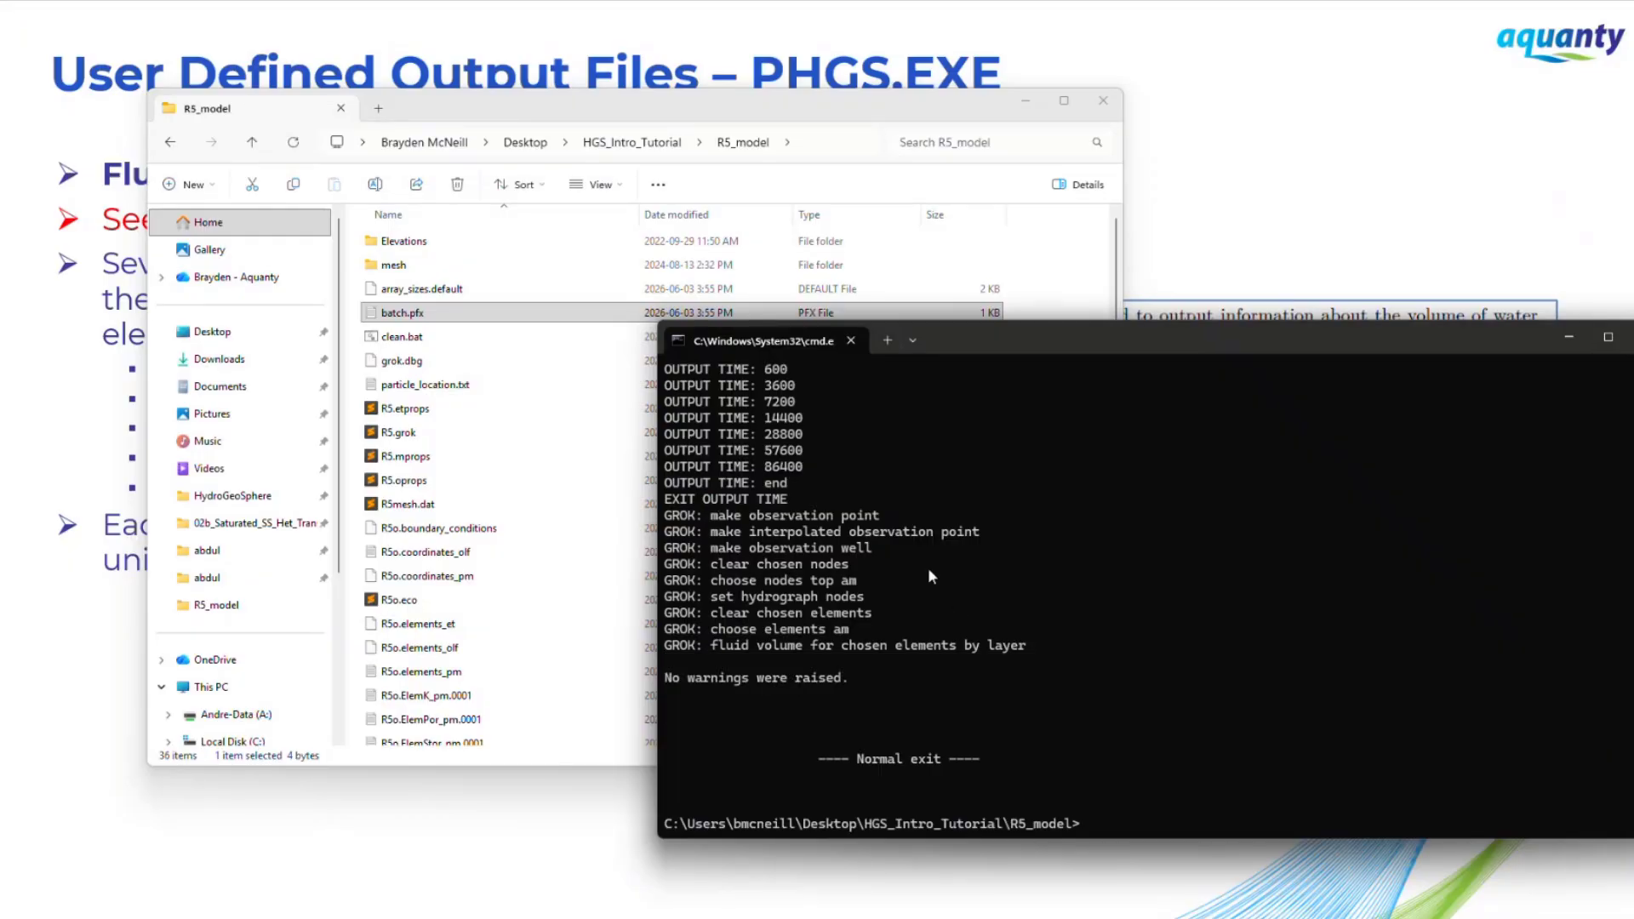
text(phgs)
key(Return)
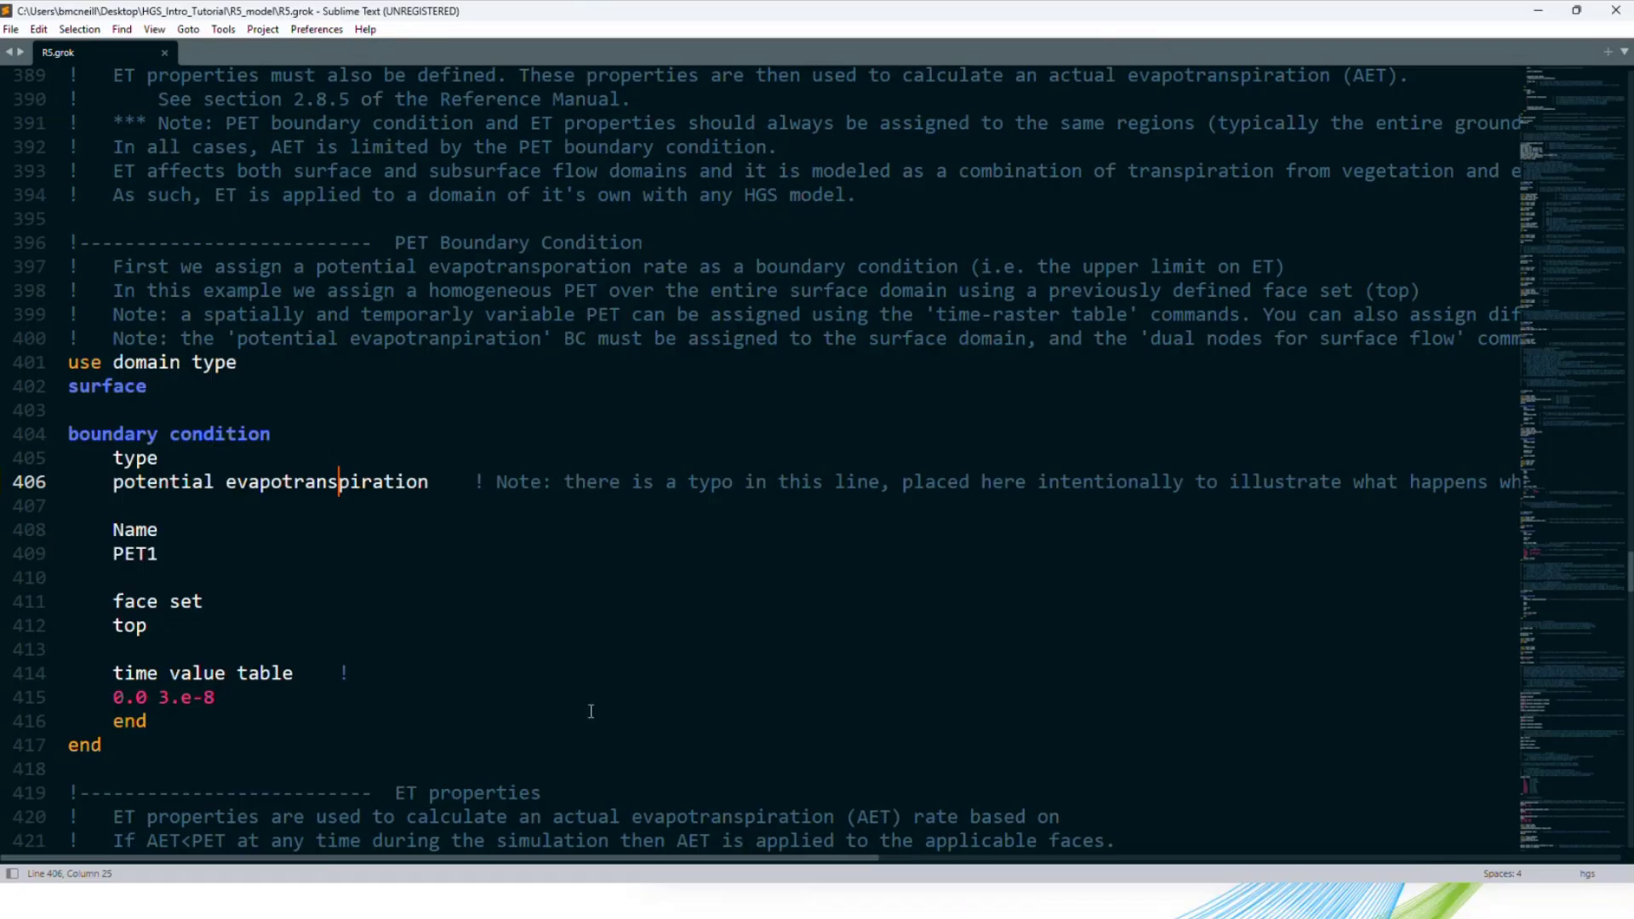
Highlight the Newton absolute and residual convergence criteria in R5.grok and un-maximise the editor.
scroll(280, 656, down, 10)
scroll(281, 657, down, 10)
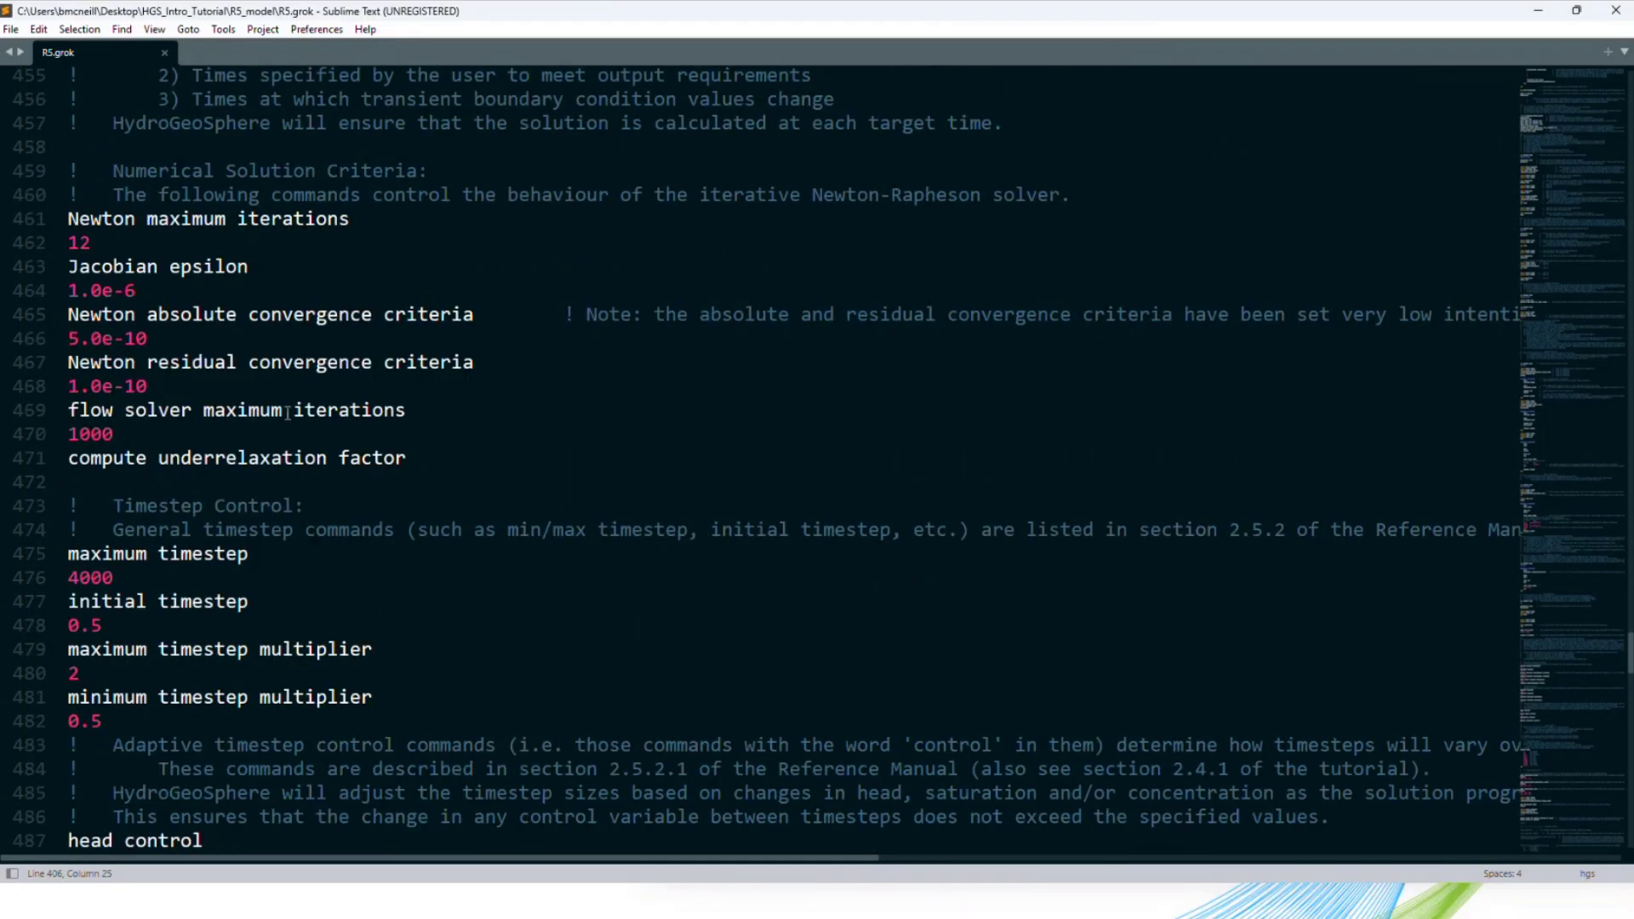
drag(148, 386, 71, 320)
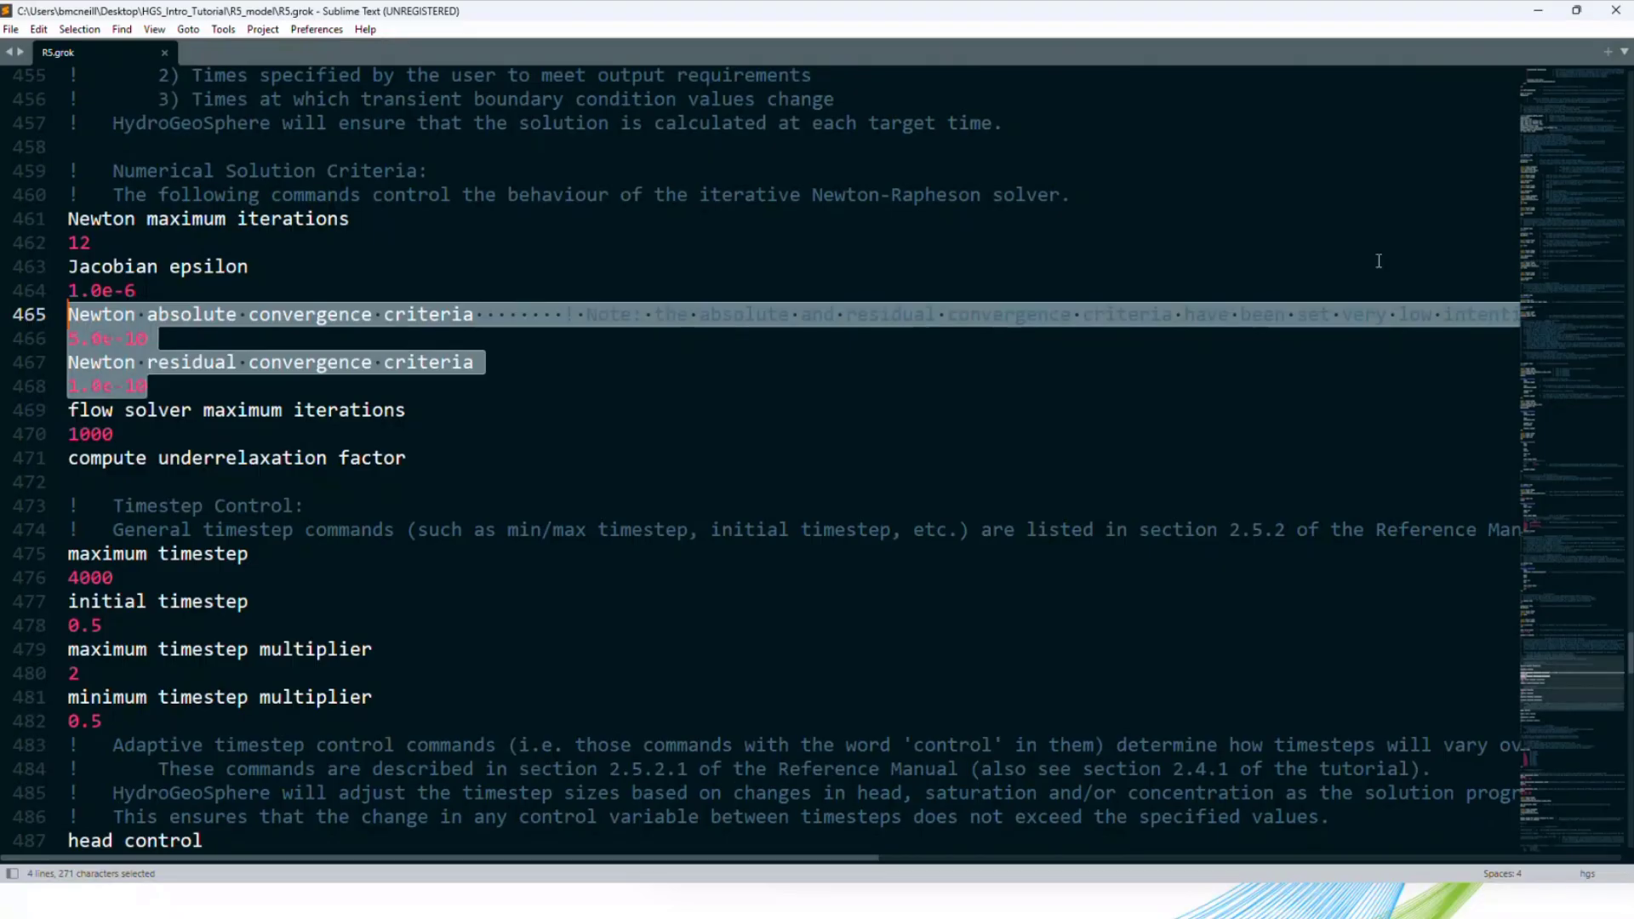
drag(1209, 15, 537, 59)
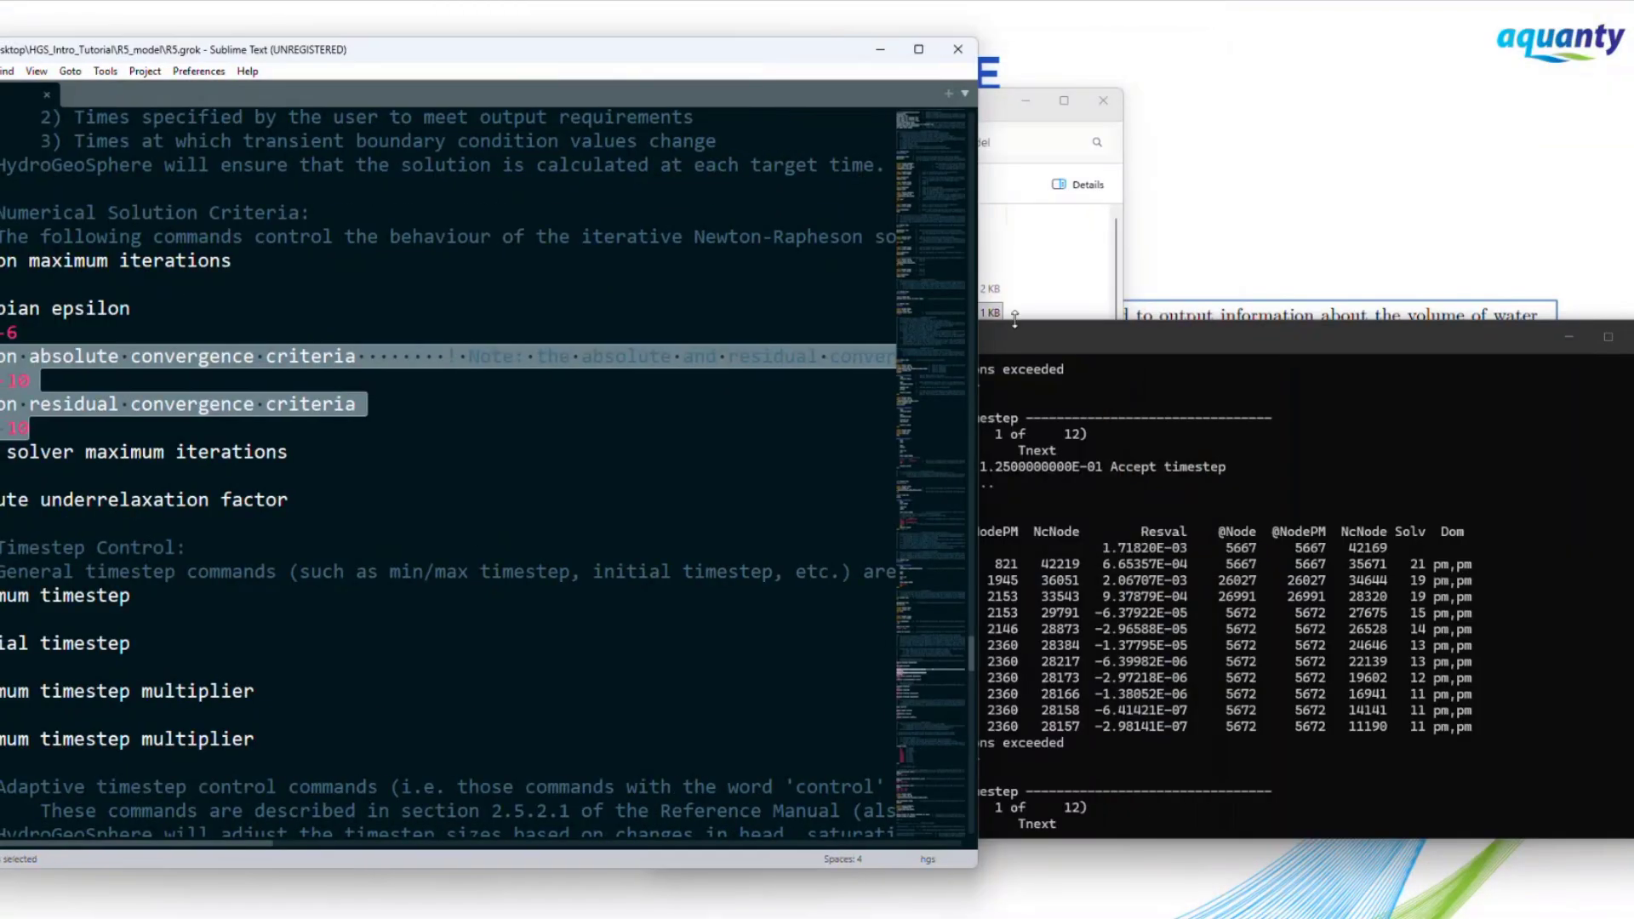
Point out the Newton maximum iterations of 12, the twelve iteration rows, and 'time step cut in half'.
click(1030, 330)
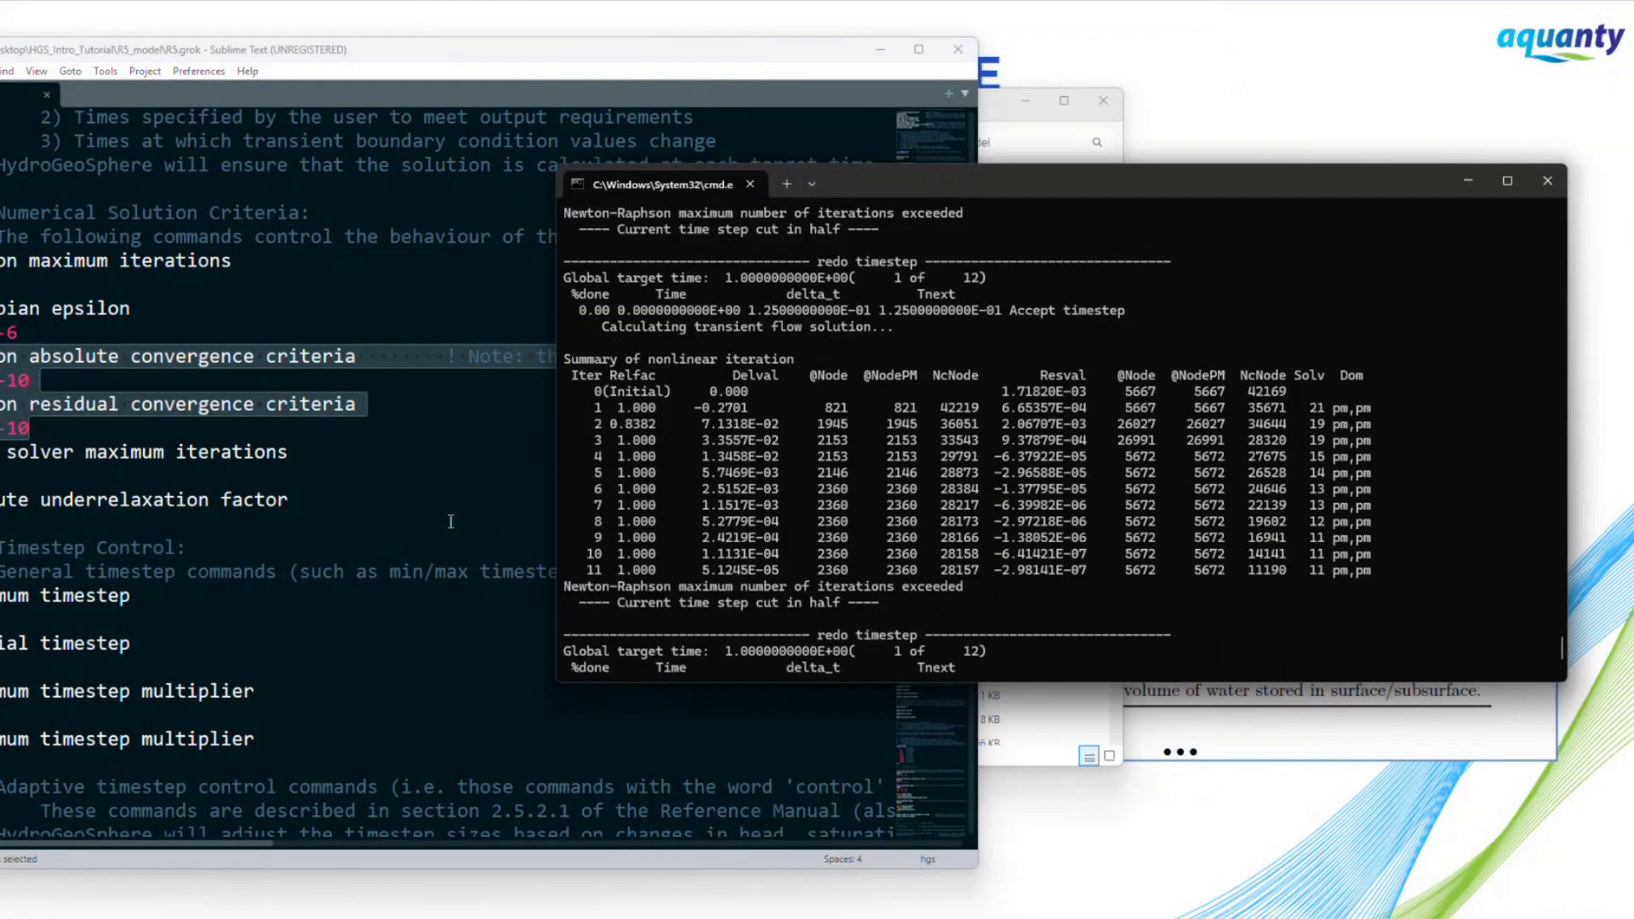
drag(243, 49, 308, 51)
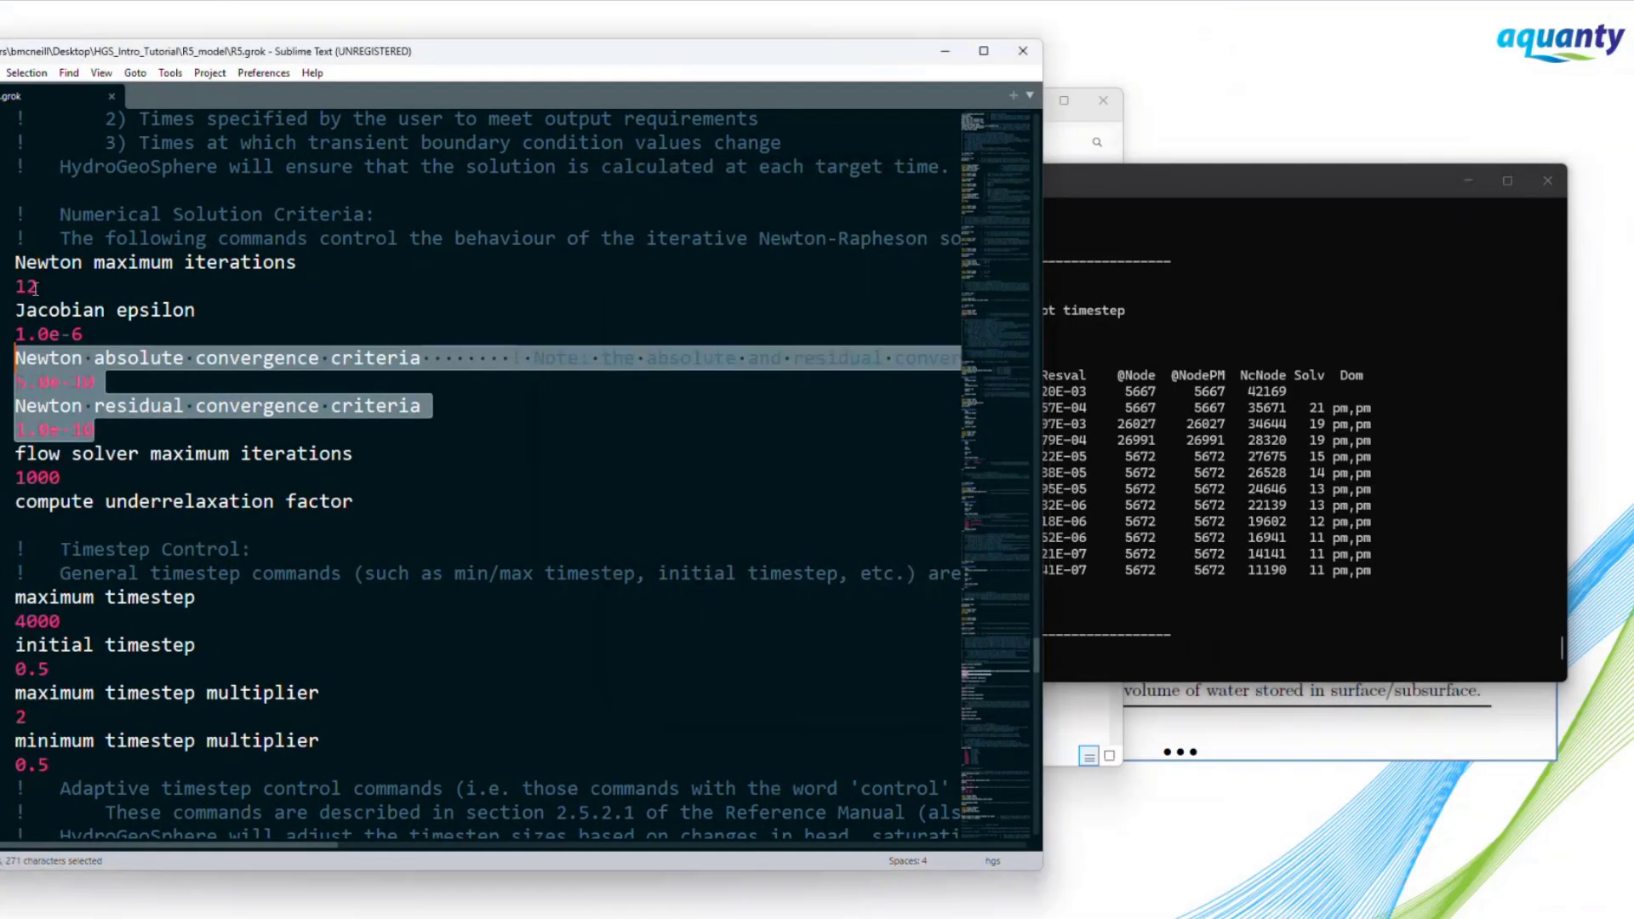
drag(34, 287, 14, 264)
drag(238, 54, 295, 57)
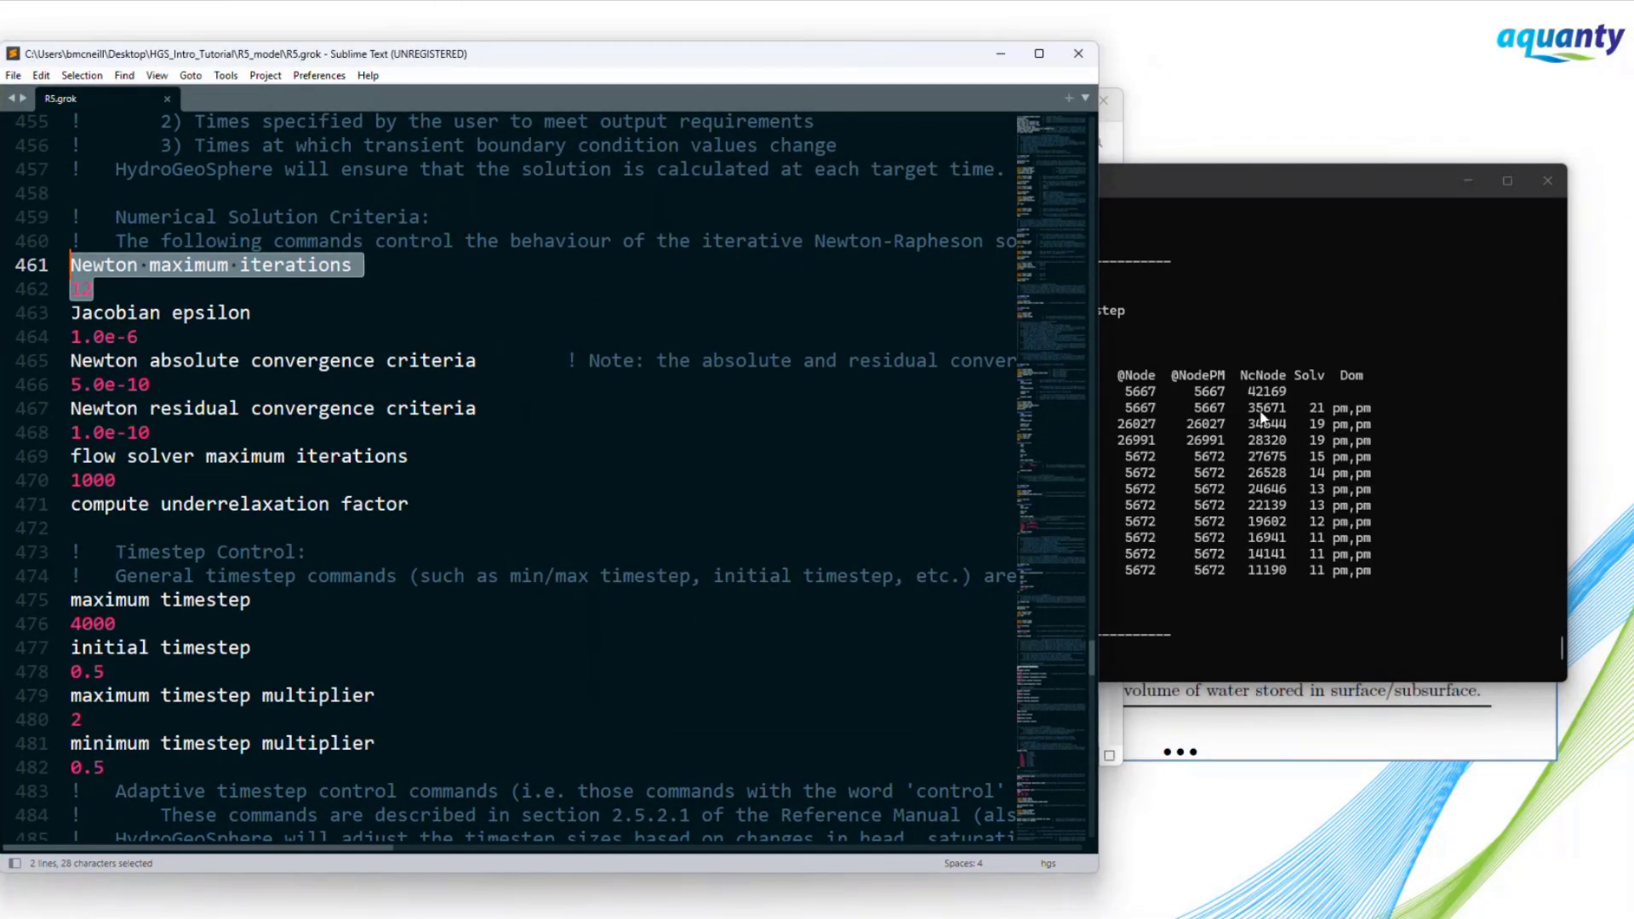
click(1385, 575)
drag(1292, 565, 547, 404)
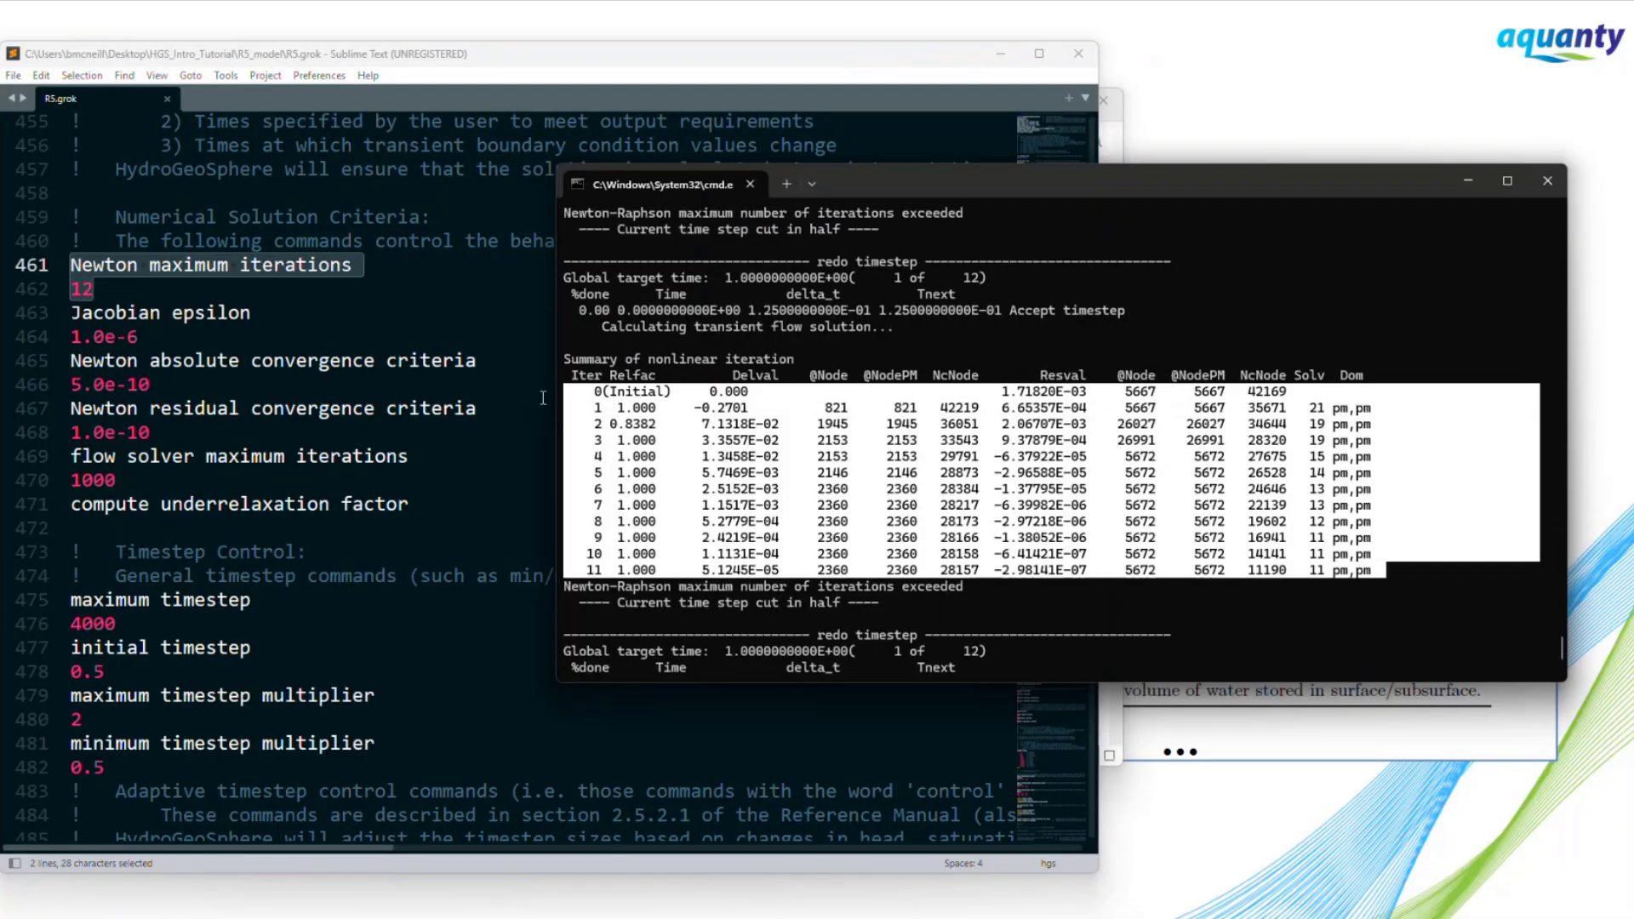
drag(900, 606, 563, 610)
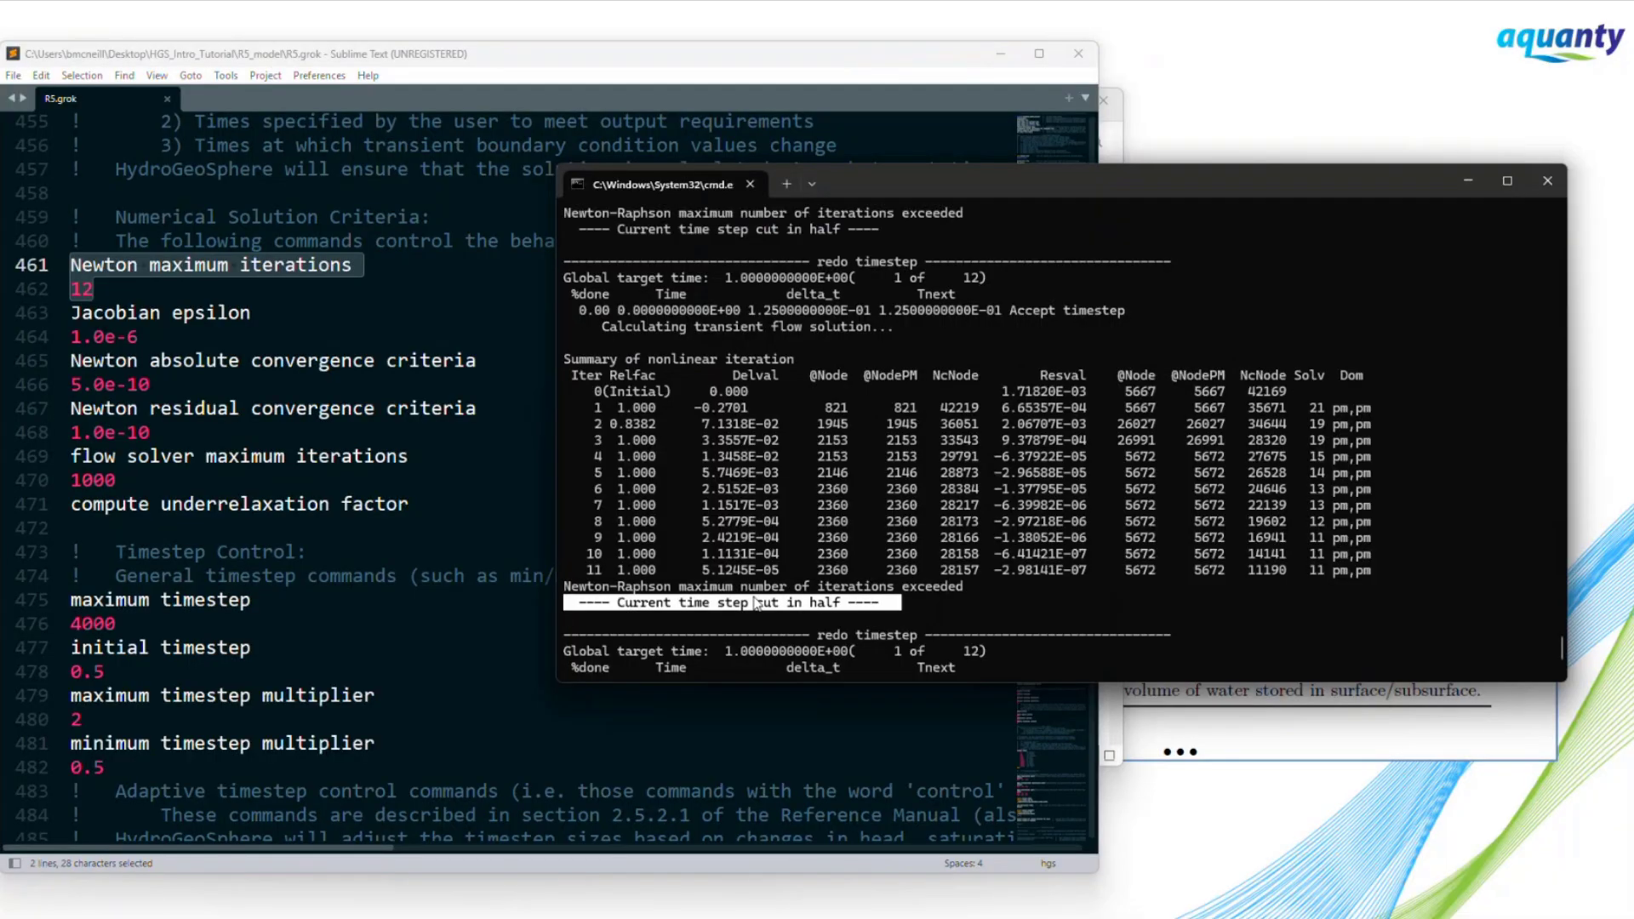
Highlight the shrinking delta_t values 6.25E-02 and 1.953125E-03 and the residual criterion exponent.
scroll(913, 569, up, 15)
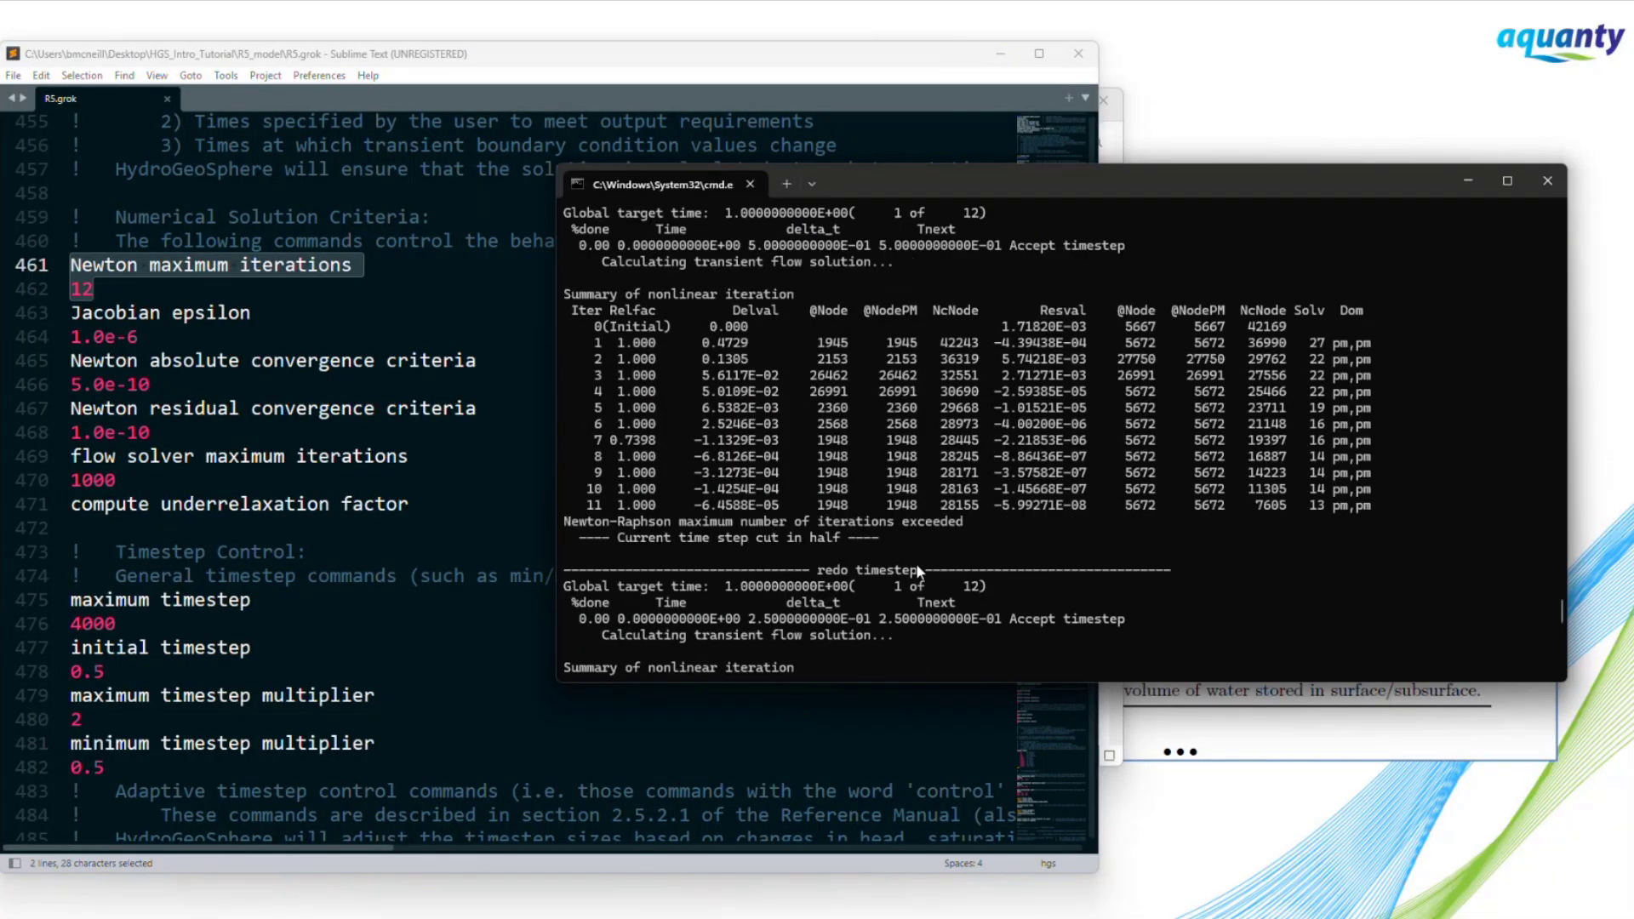
scroll(917, 560, down, 9)
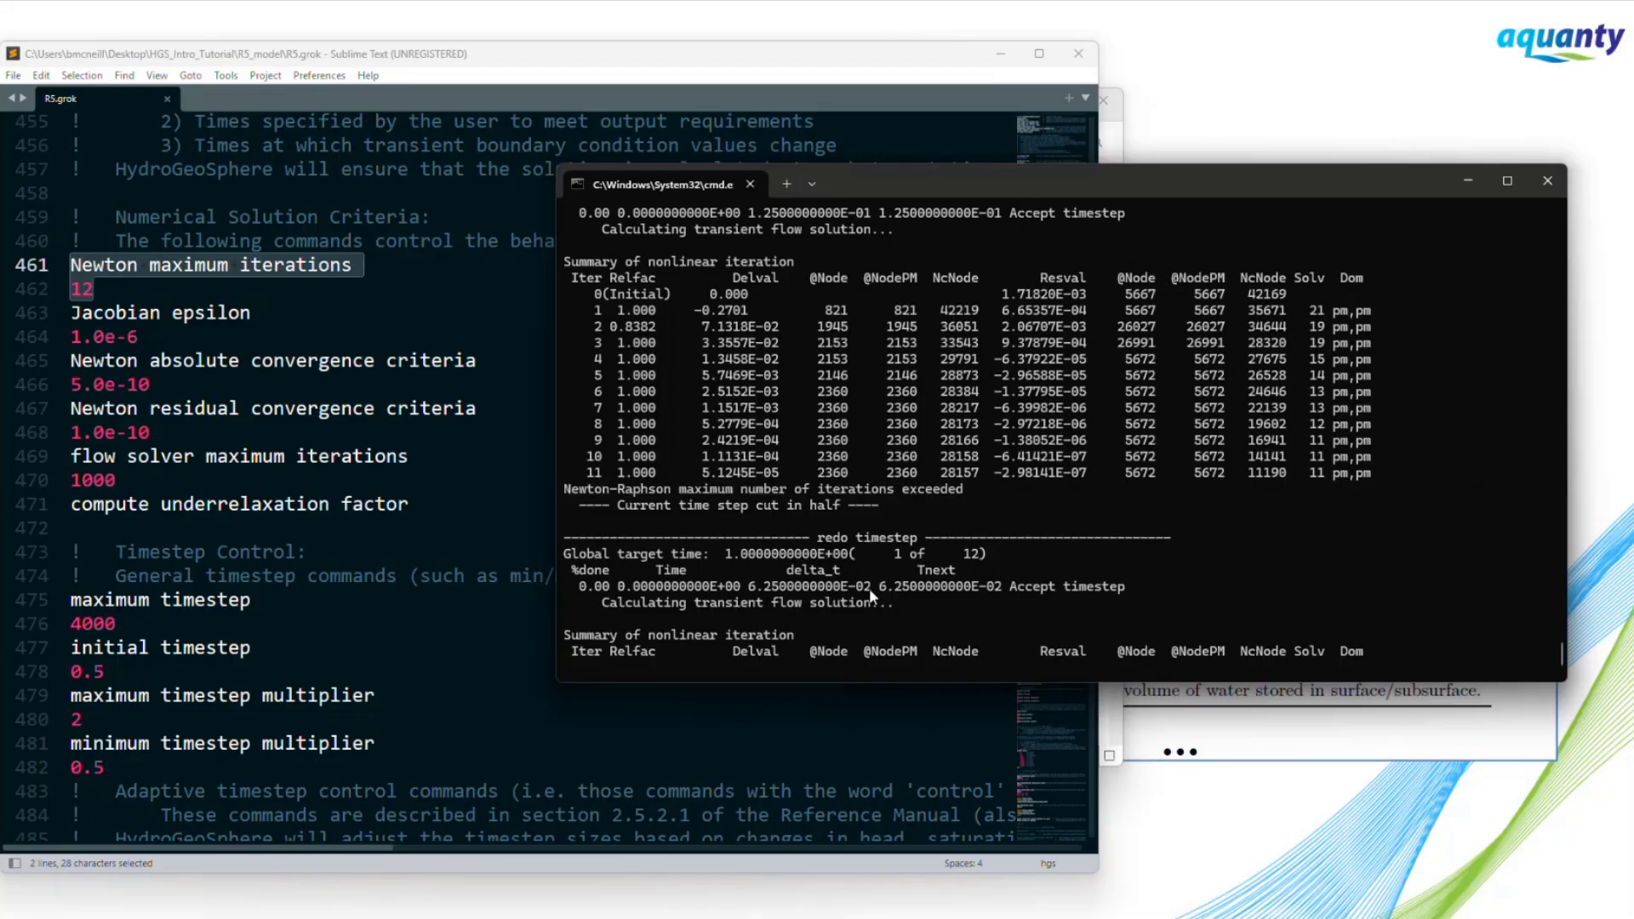
drag(870, 589, 749, 600)
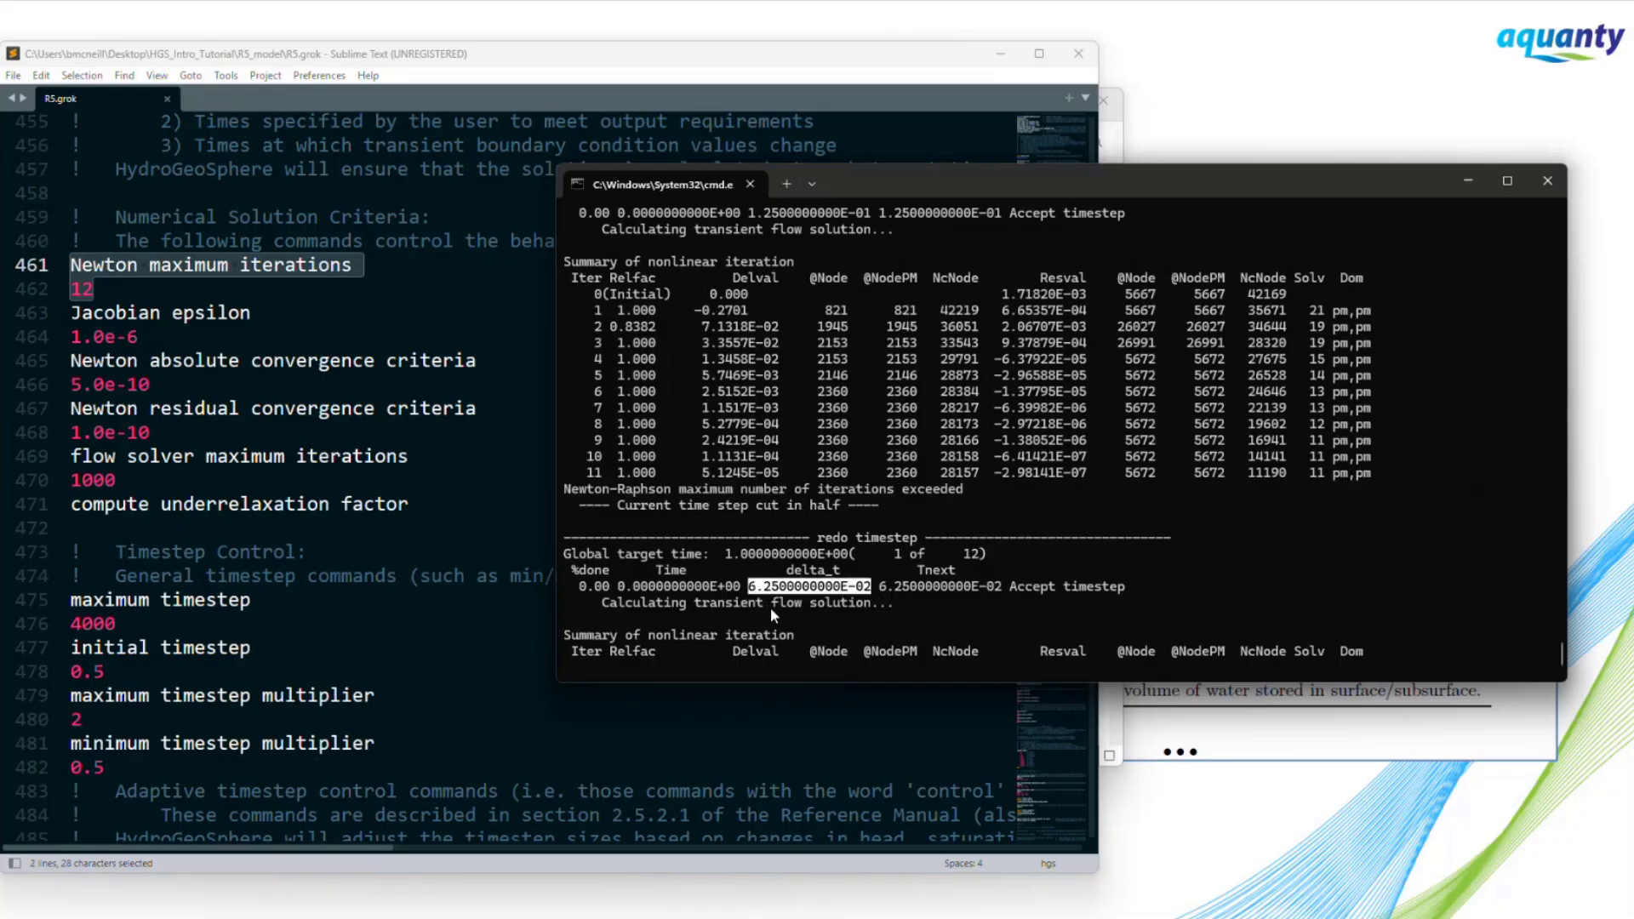
click(894, 529)
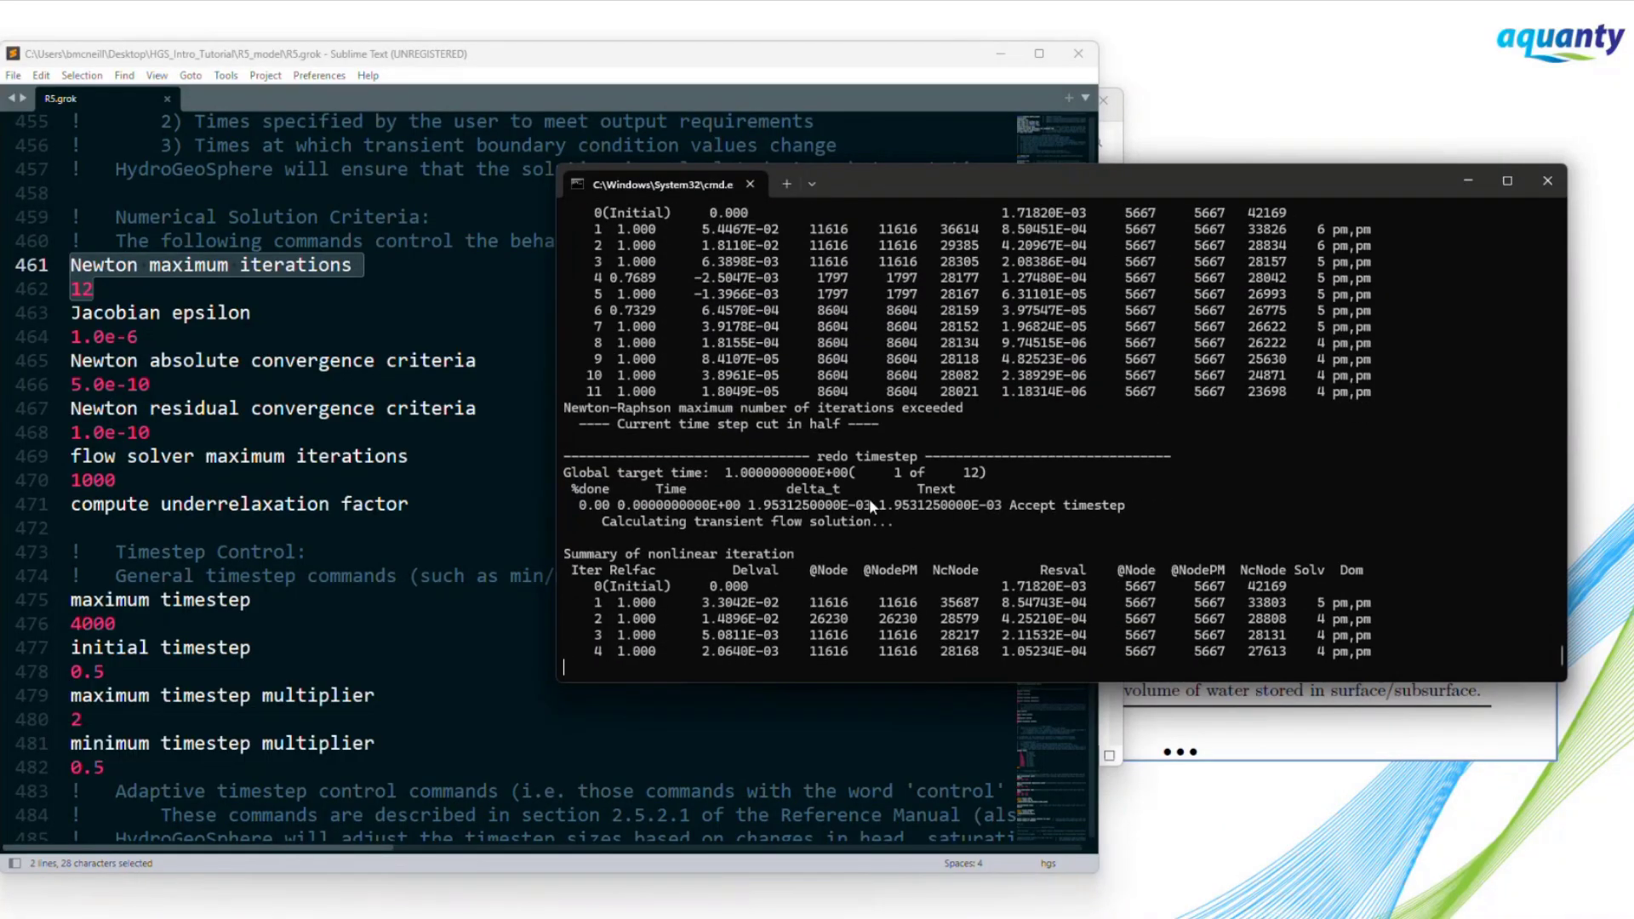
drag(871, 506, 758, 509)
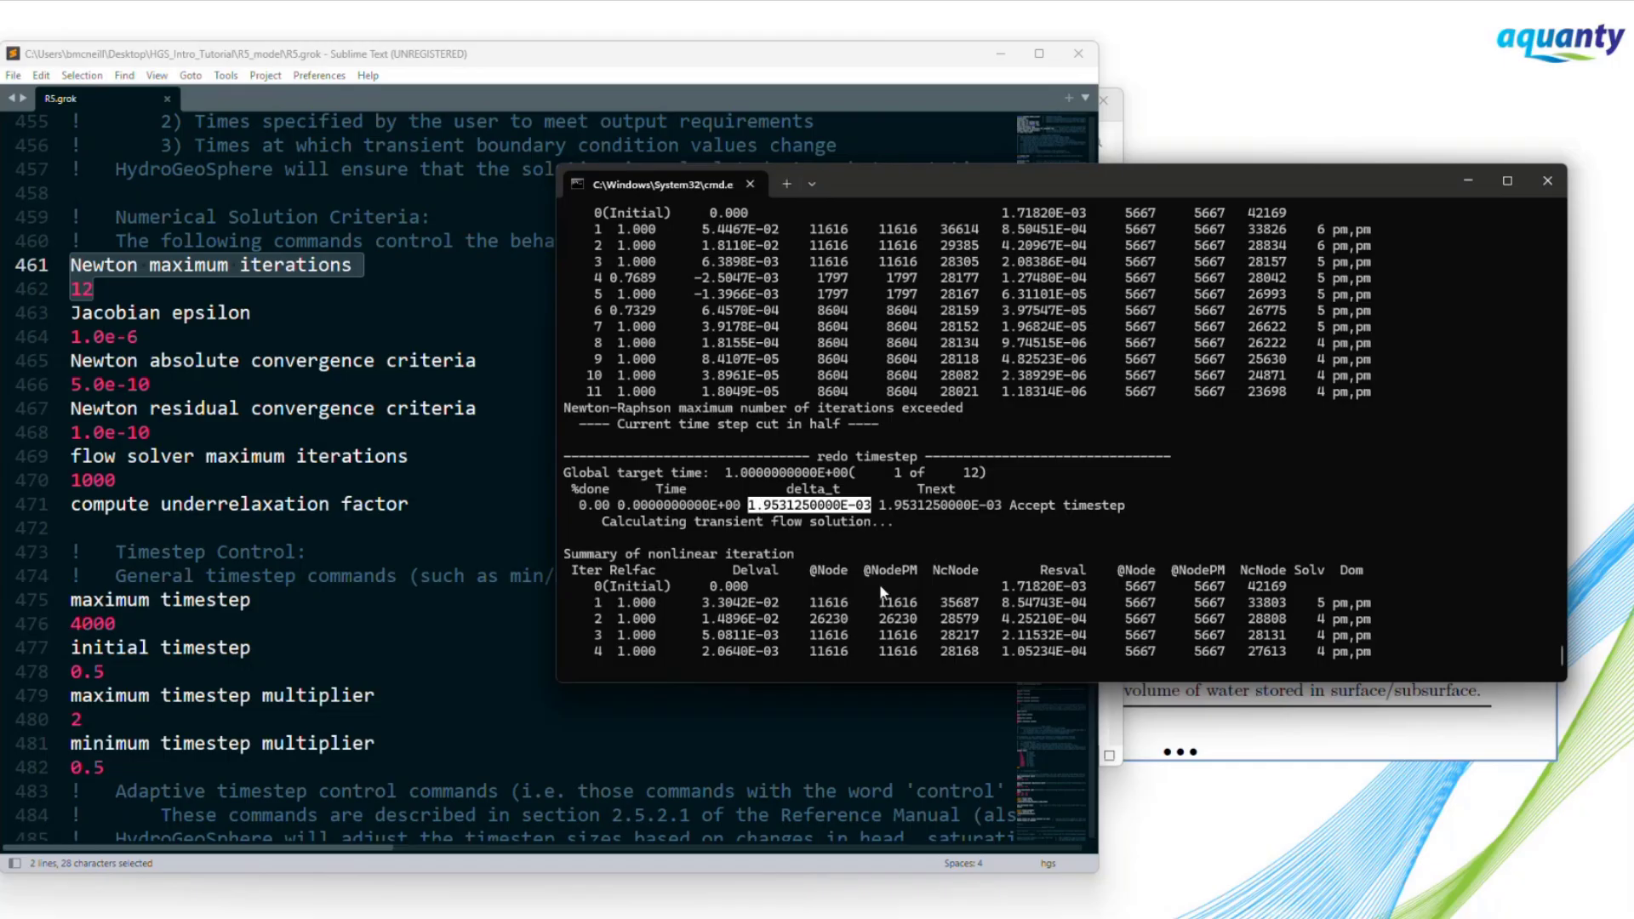
scroll(1326, 465, up, 1)
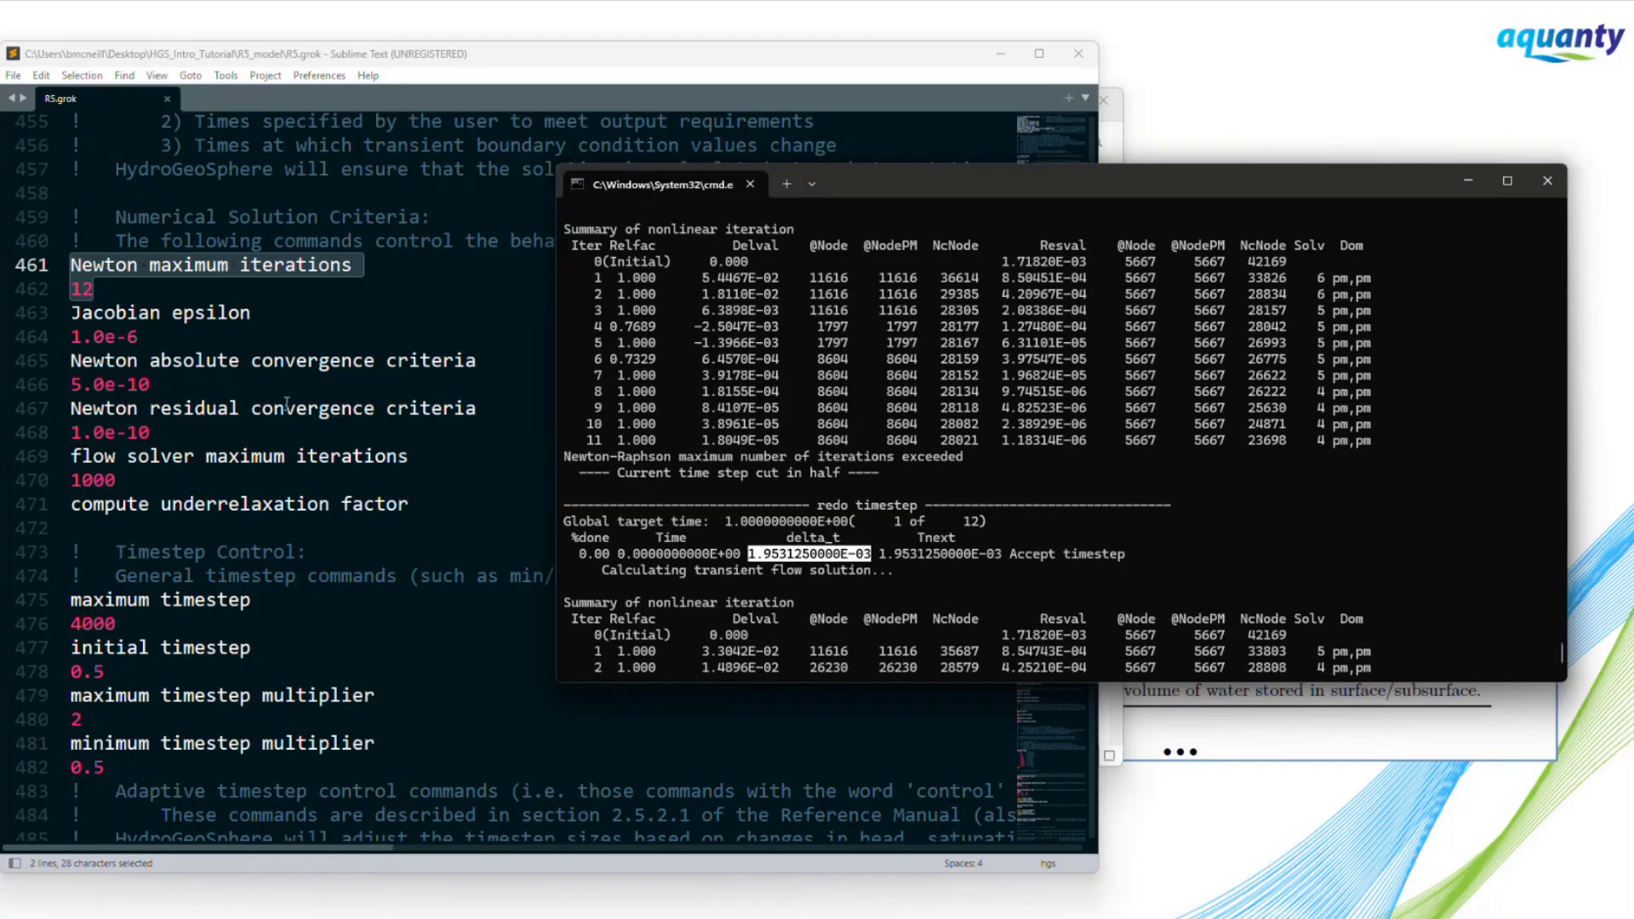
click(166, 382)
double_click(132, 431)
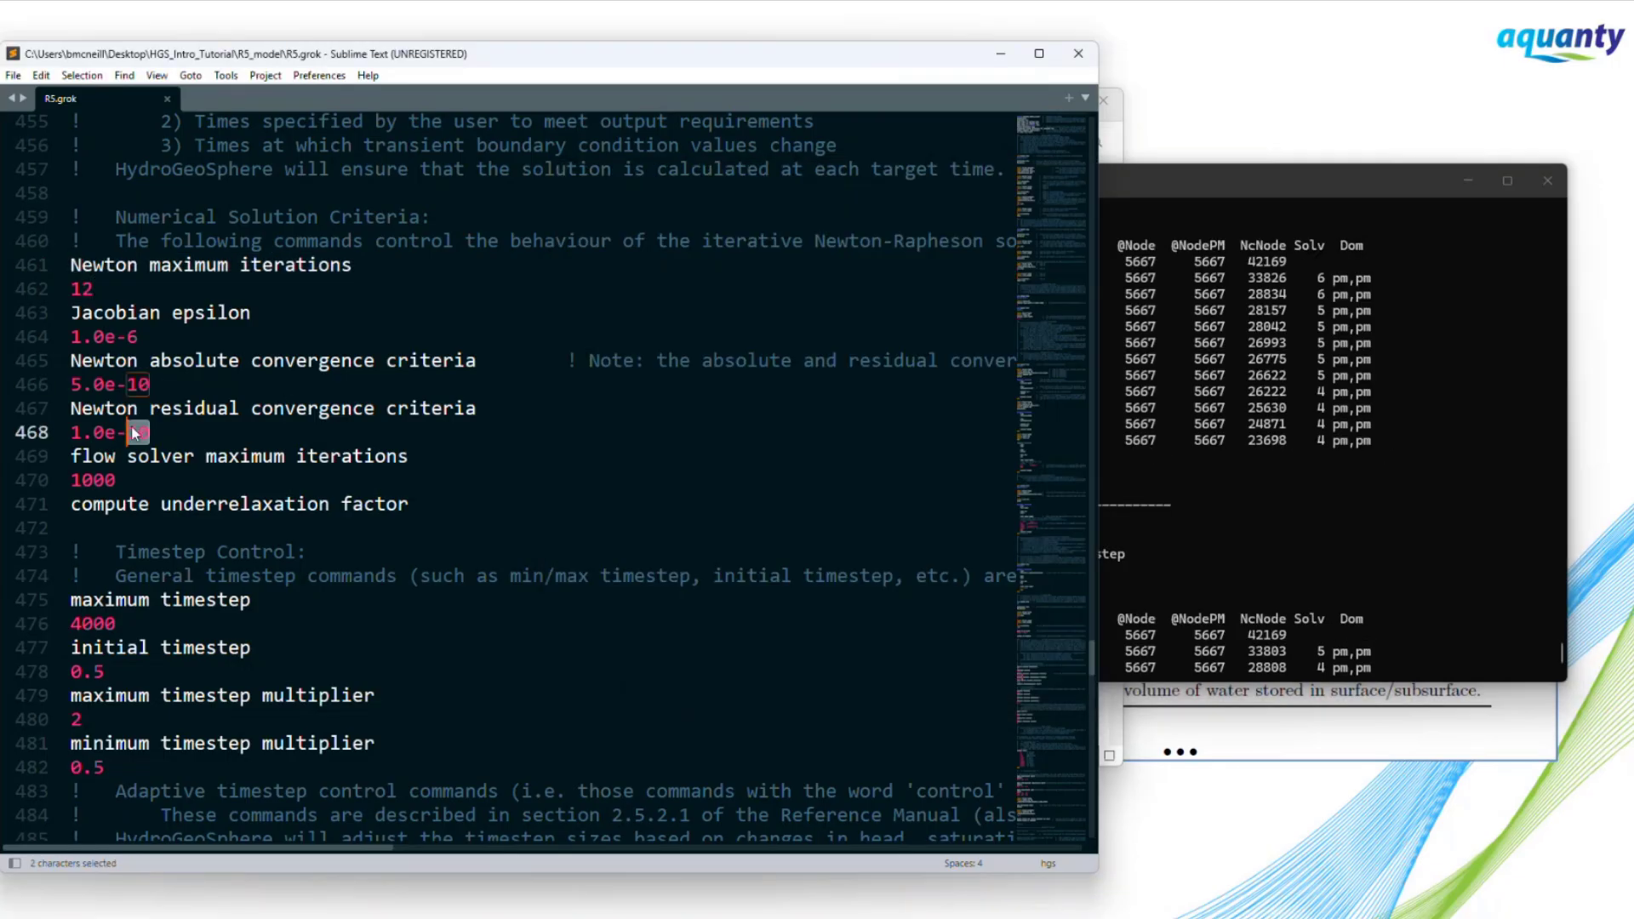
click(1121, 410)
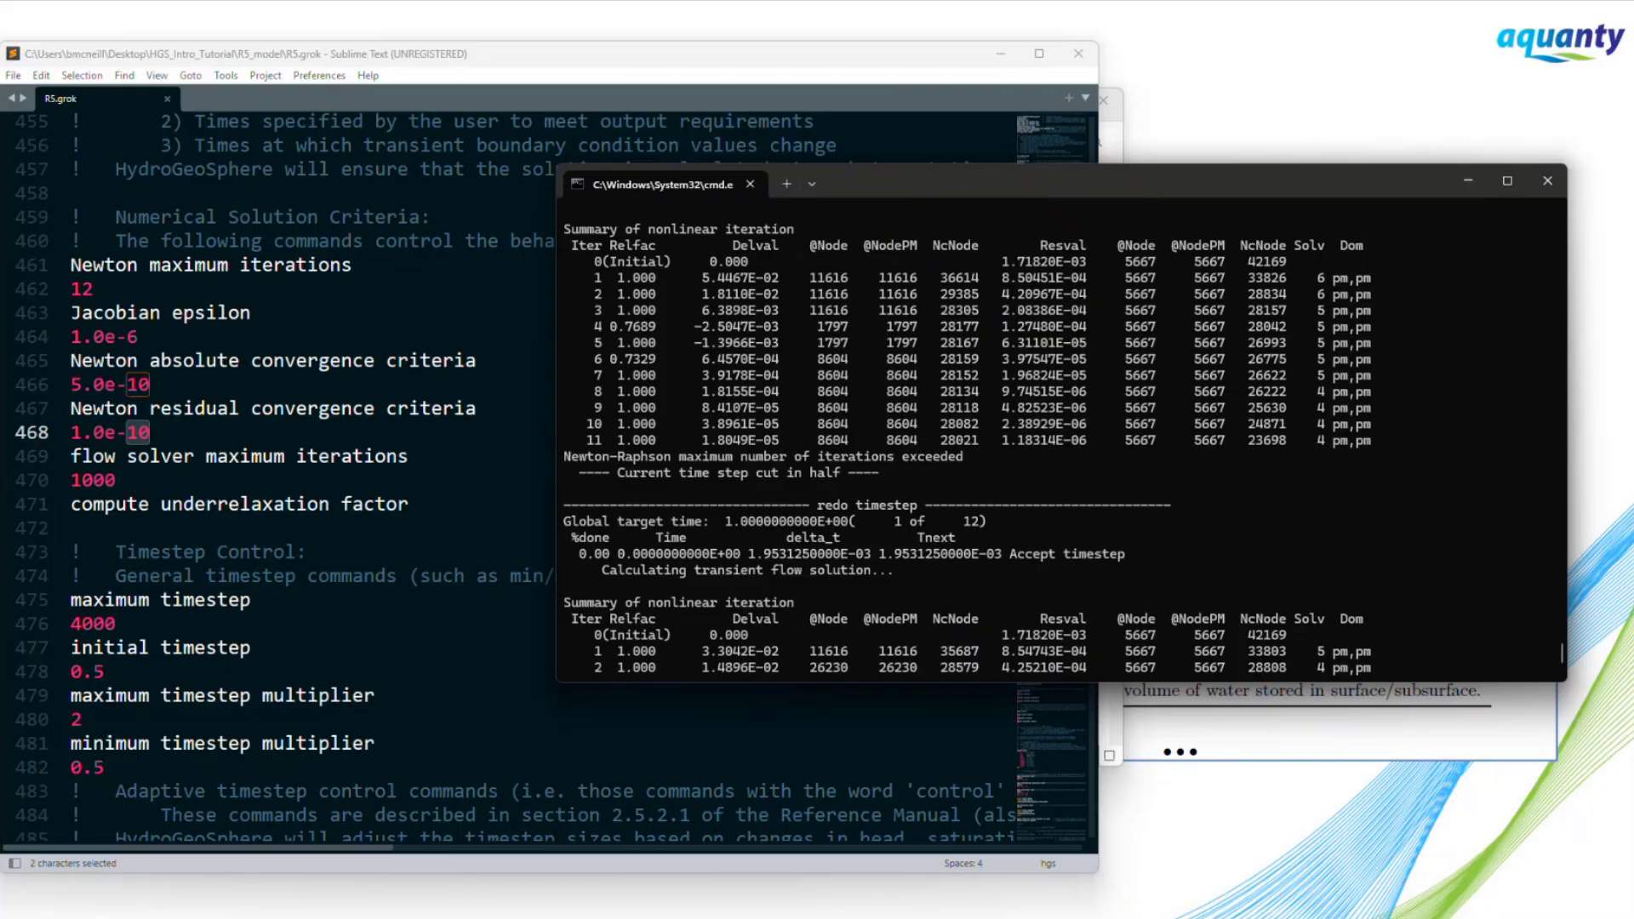
Open debug.control from the R5_model folder in Sublime Text.
click(1111, 715)
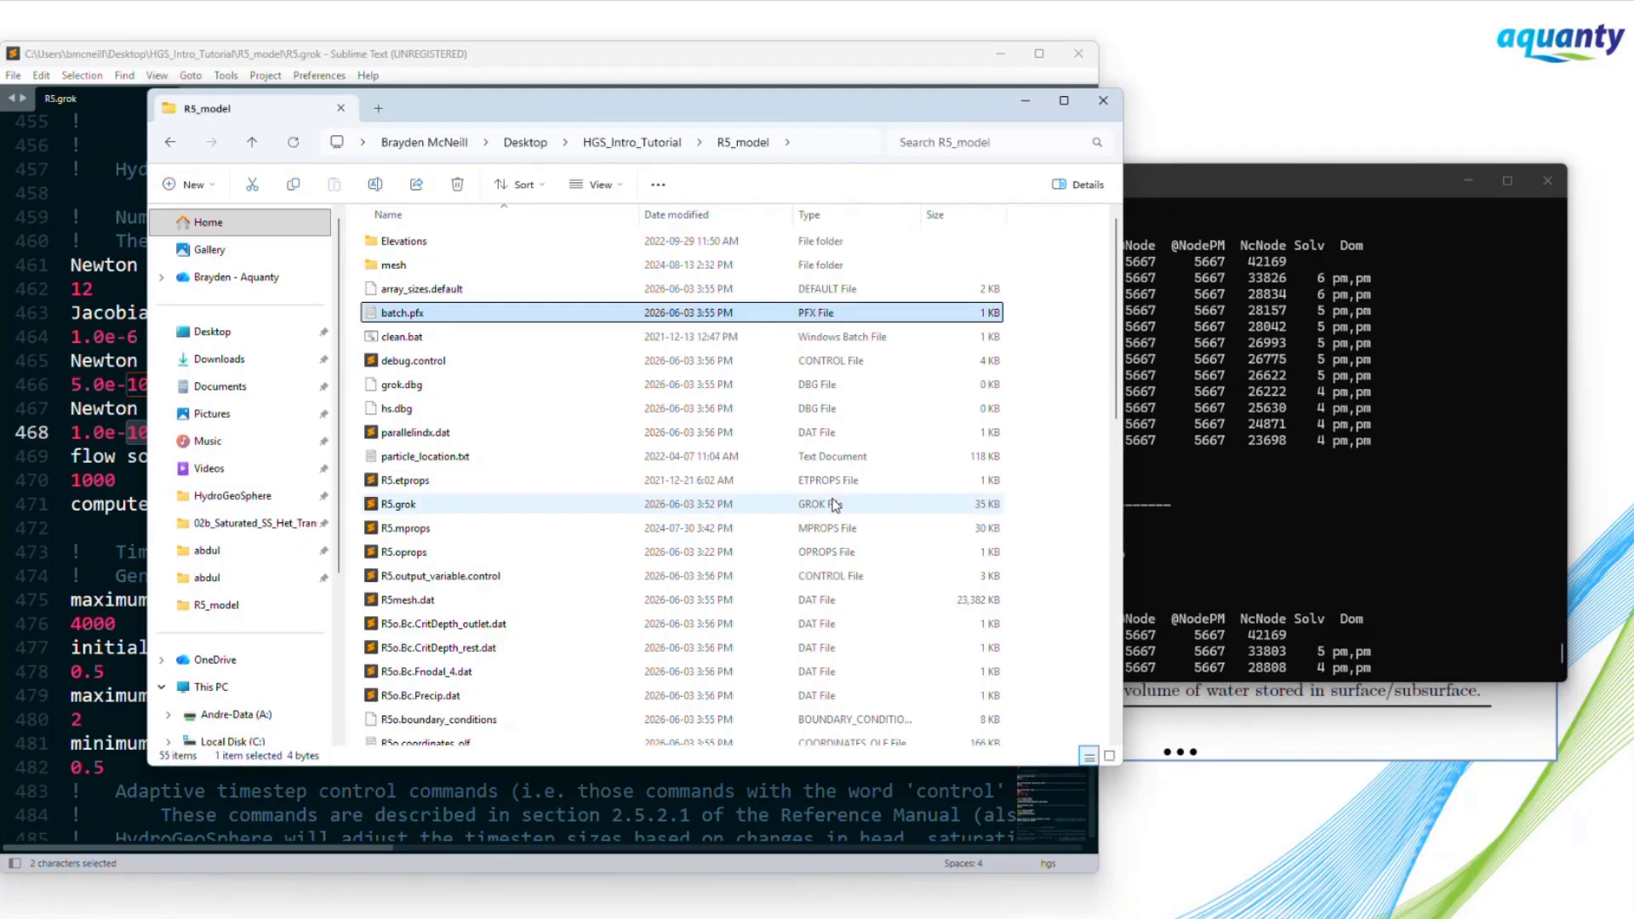
click(446, 360)
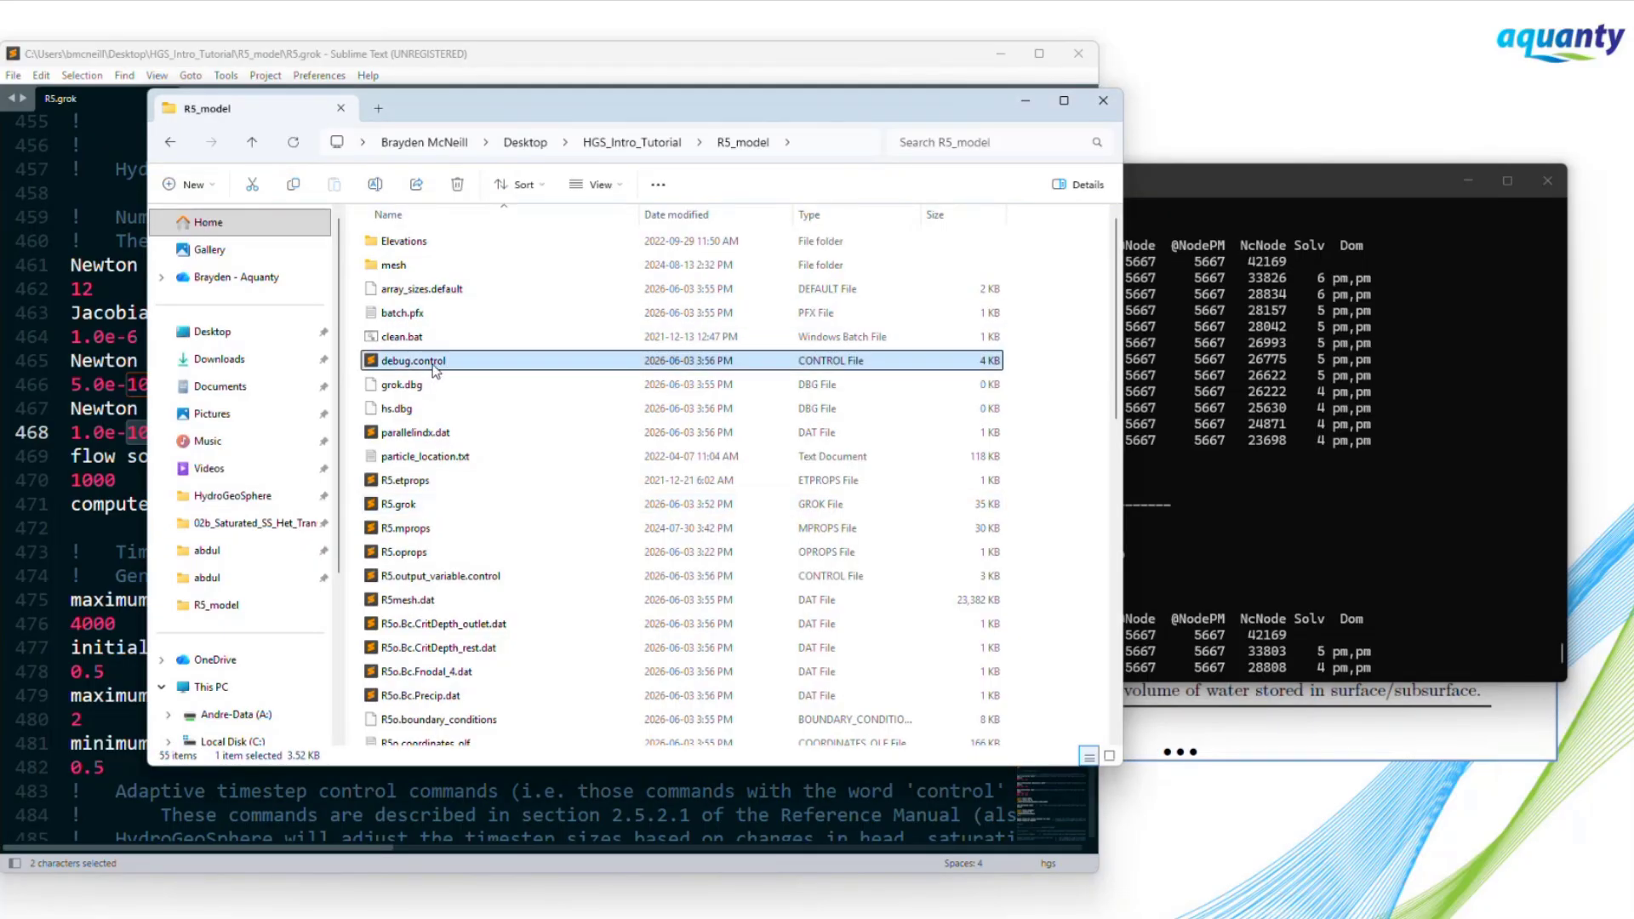
double_click(436, 368)
drag(251, 49, 337, 58)
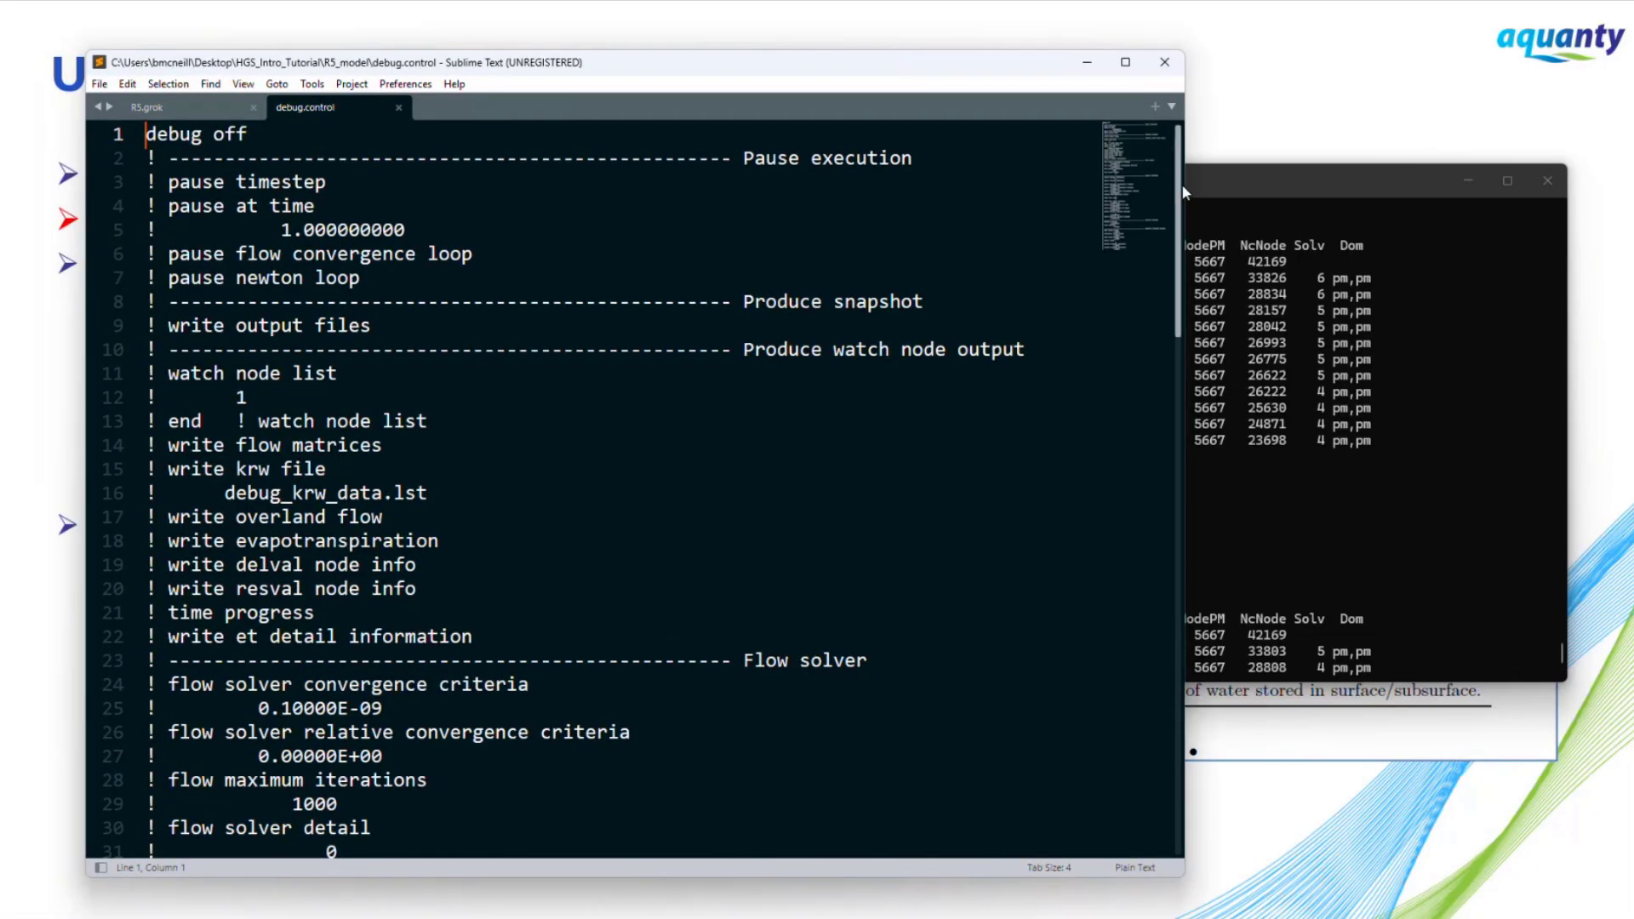
Comment out the 'debug off' line in debug.control with '!'.
drag(1184, 207, 1135, 173)
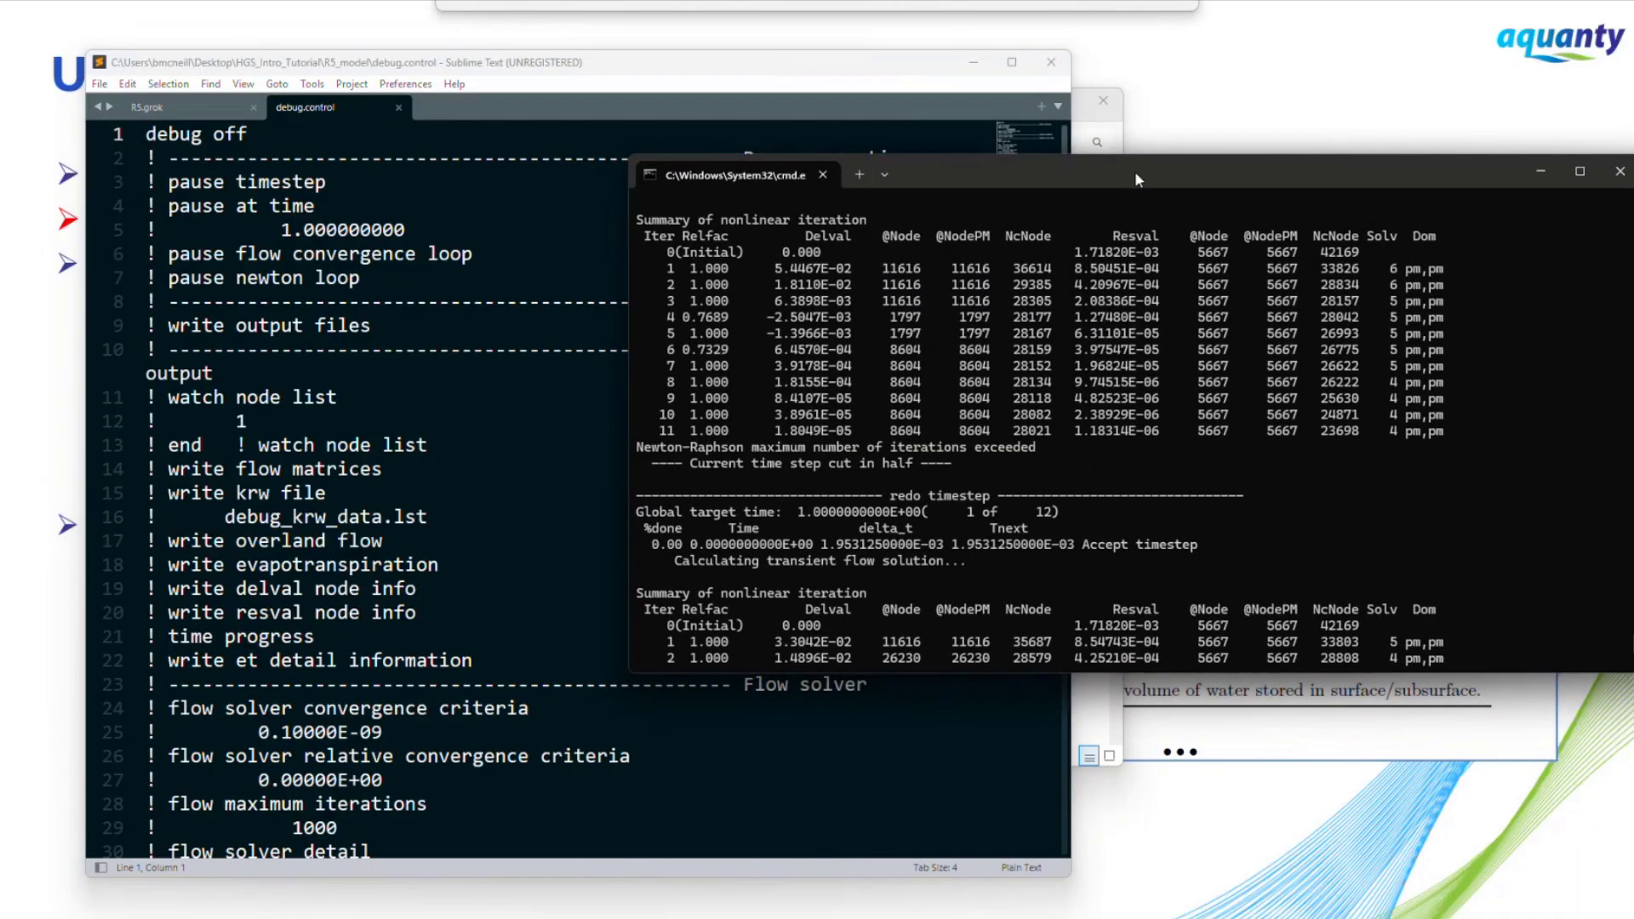
click(150, 135)
key(shift+End)
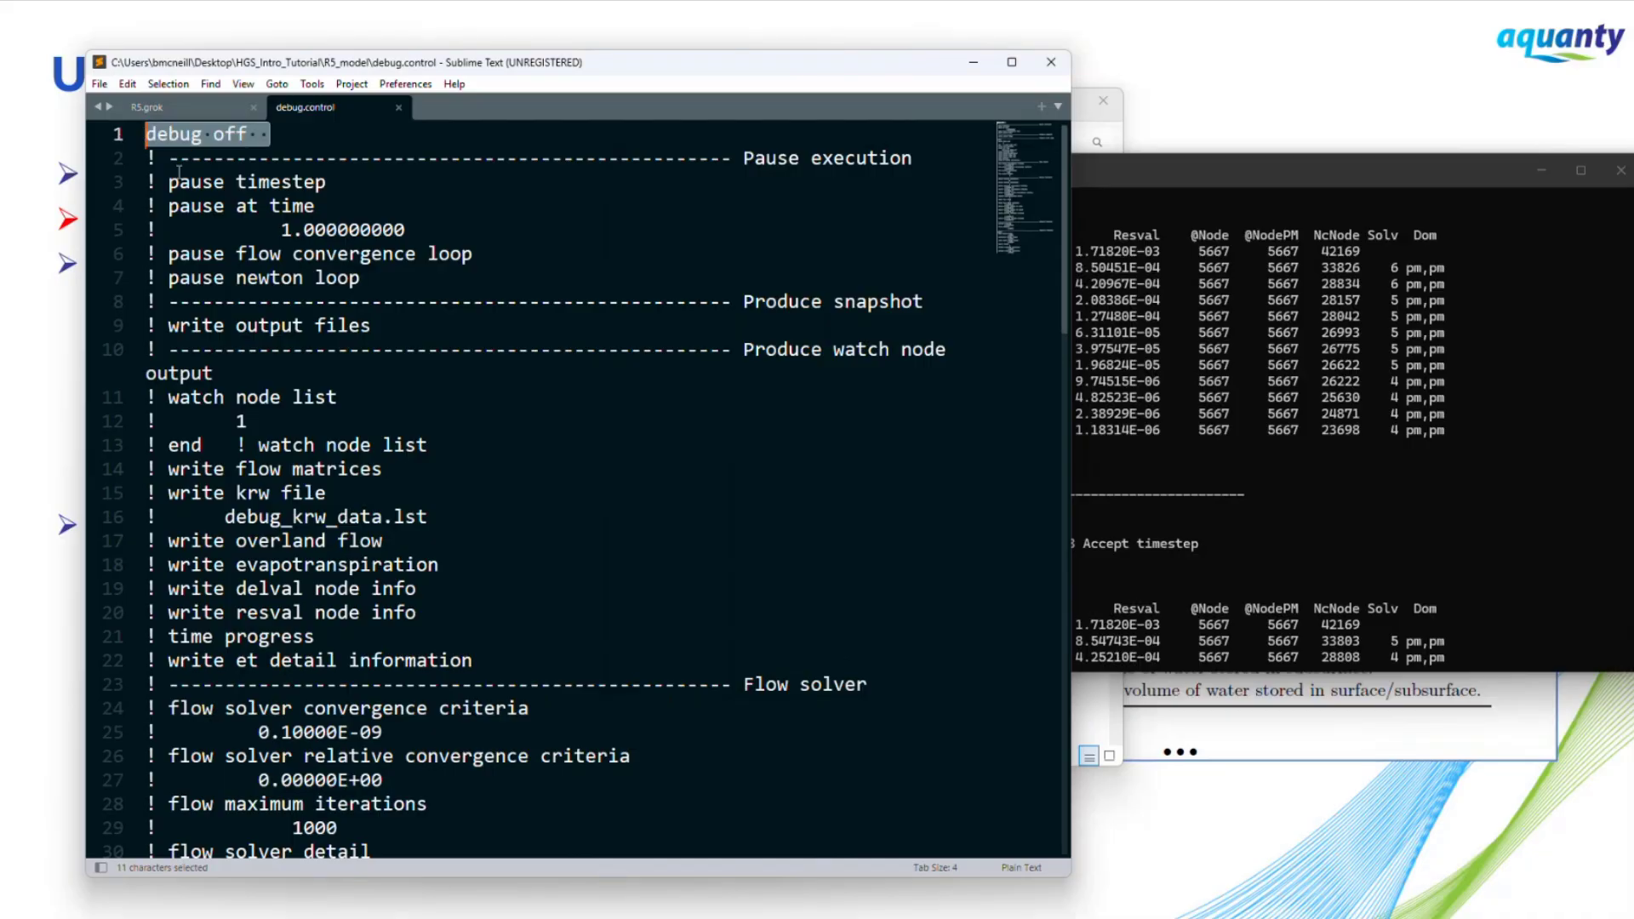
click(247, 159)
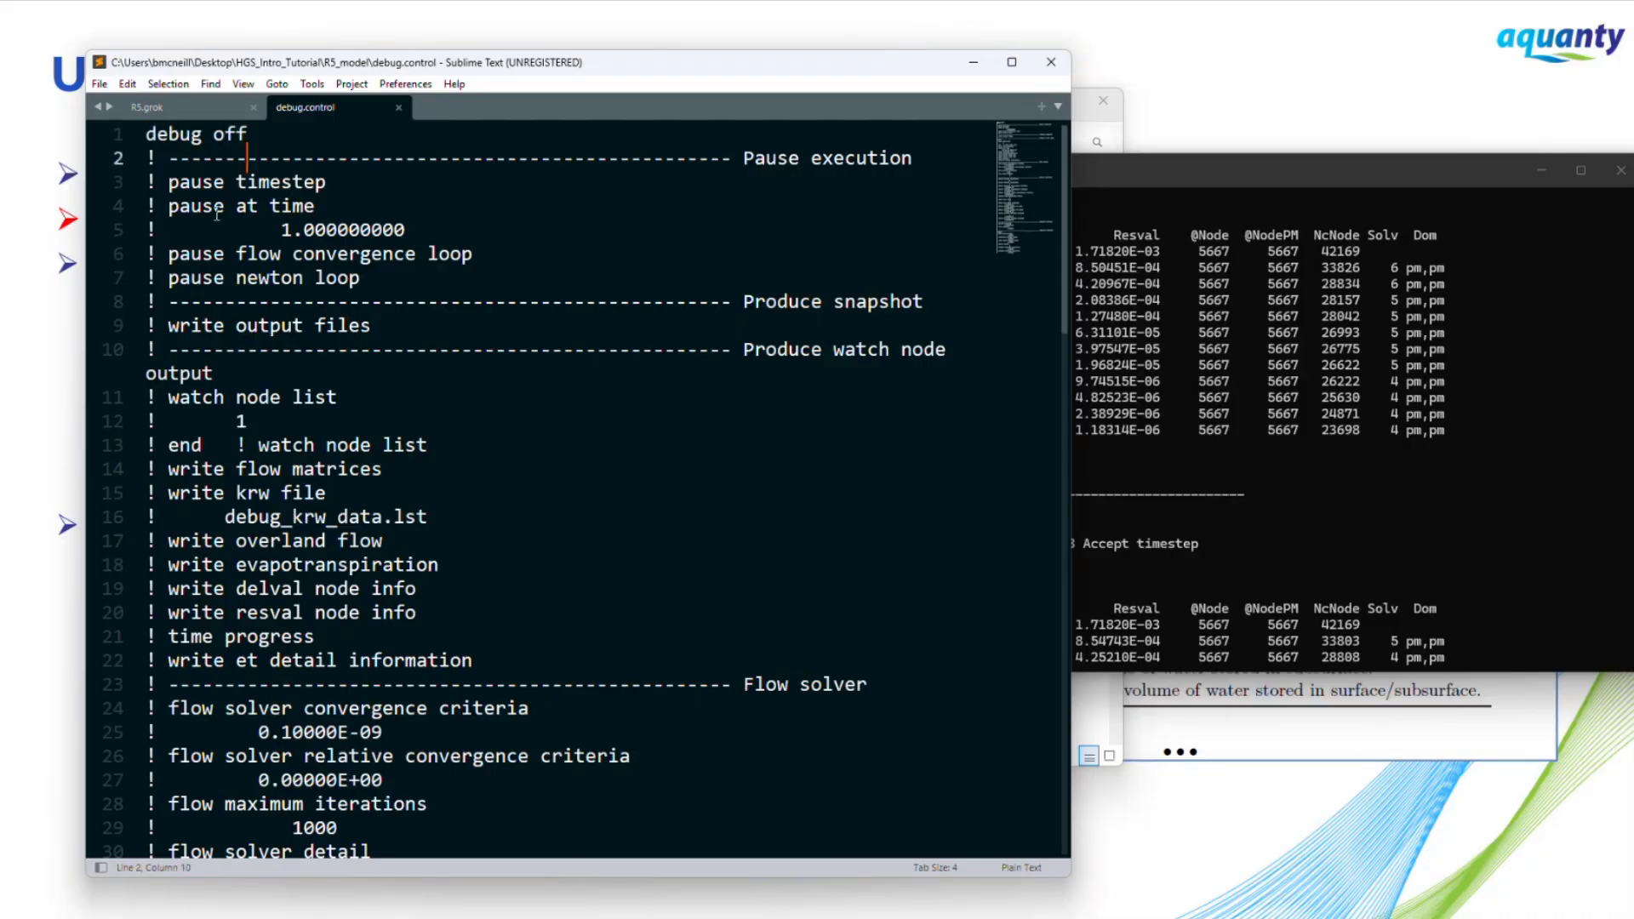
click(148, 134)
text(!)
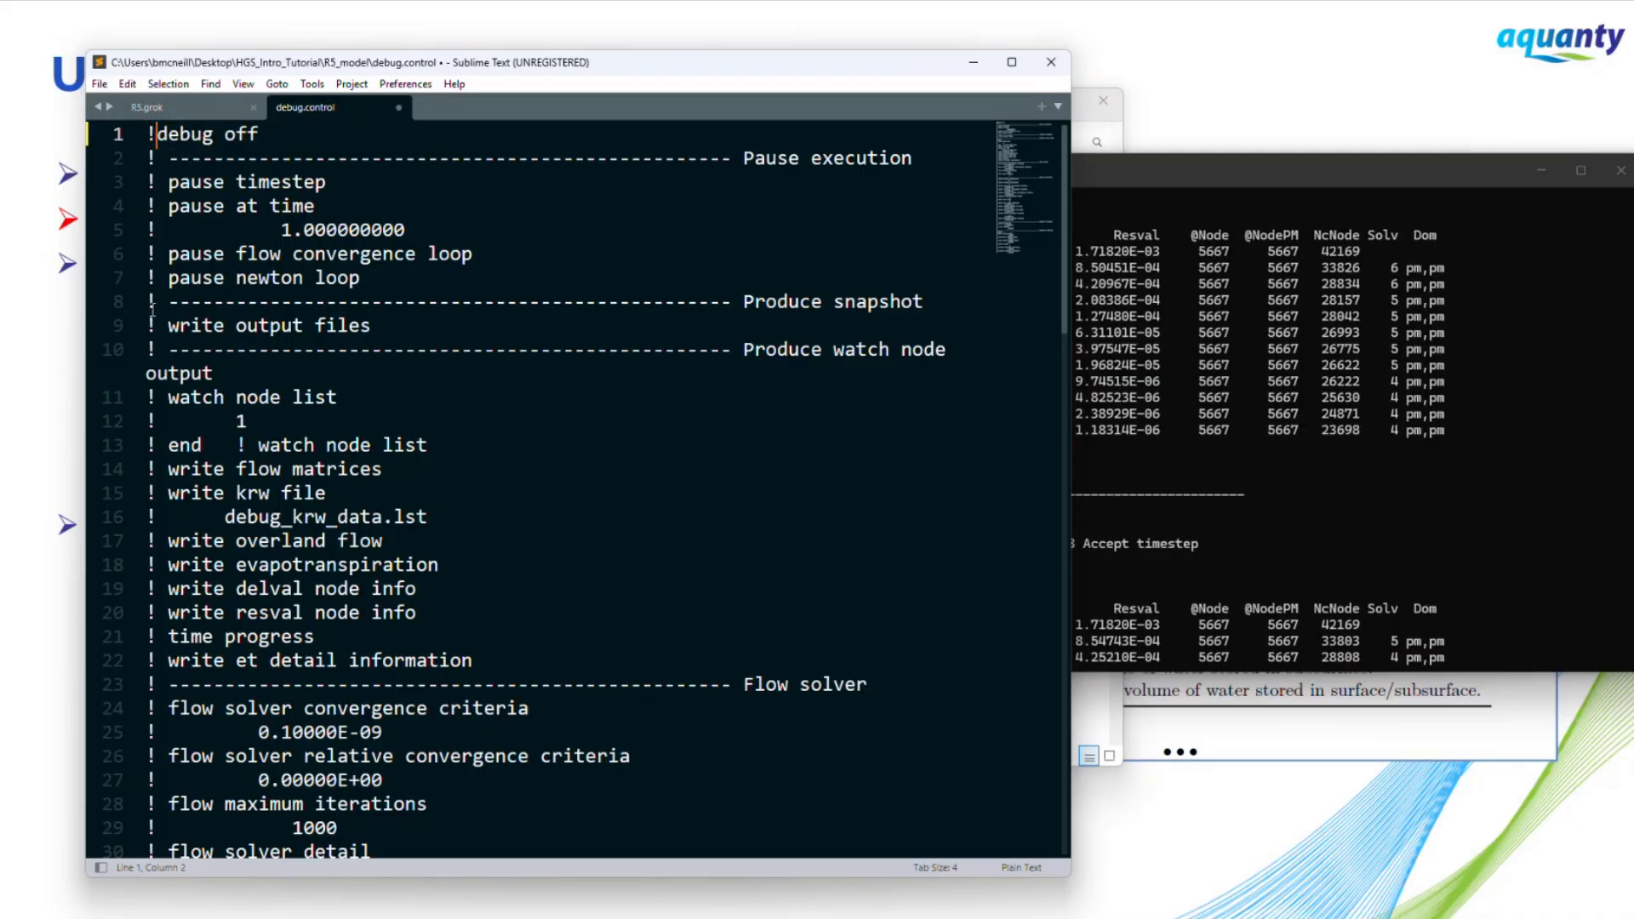
Turn off word wrap, uncomment pause timestep and pause newton loop, and save debug.control.
click(244, 85)
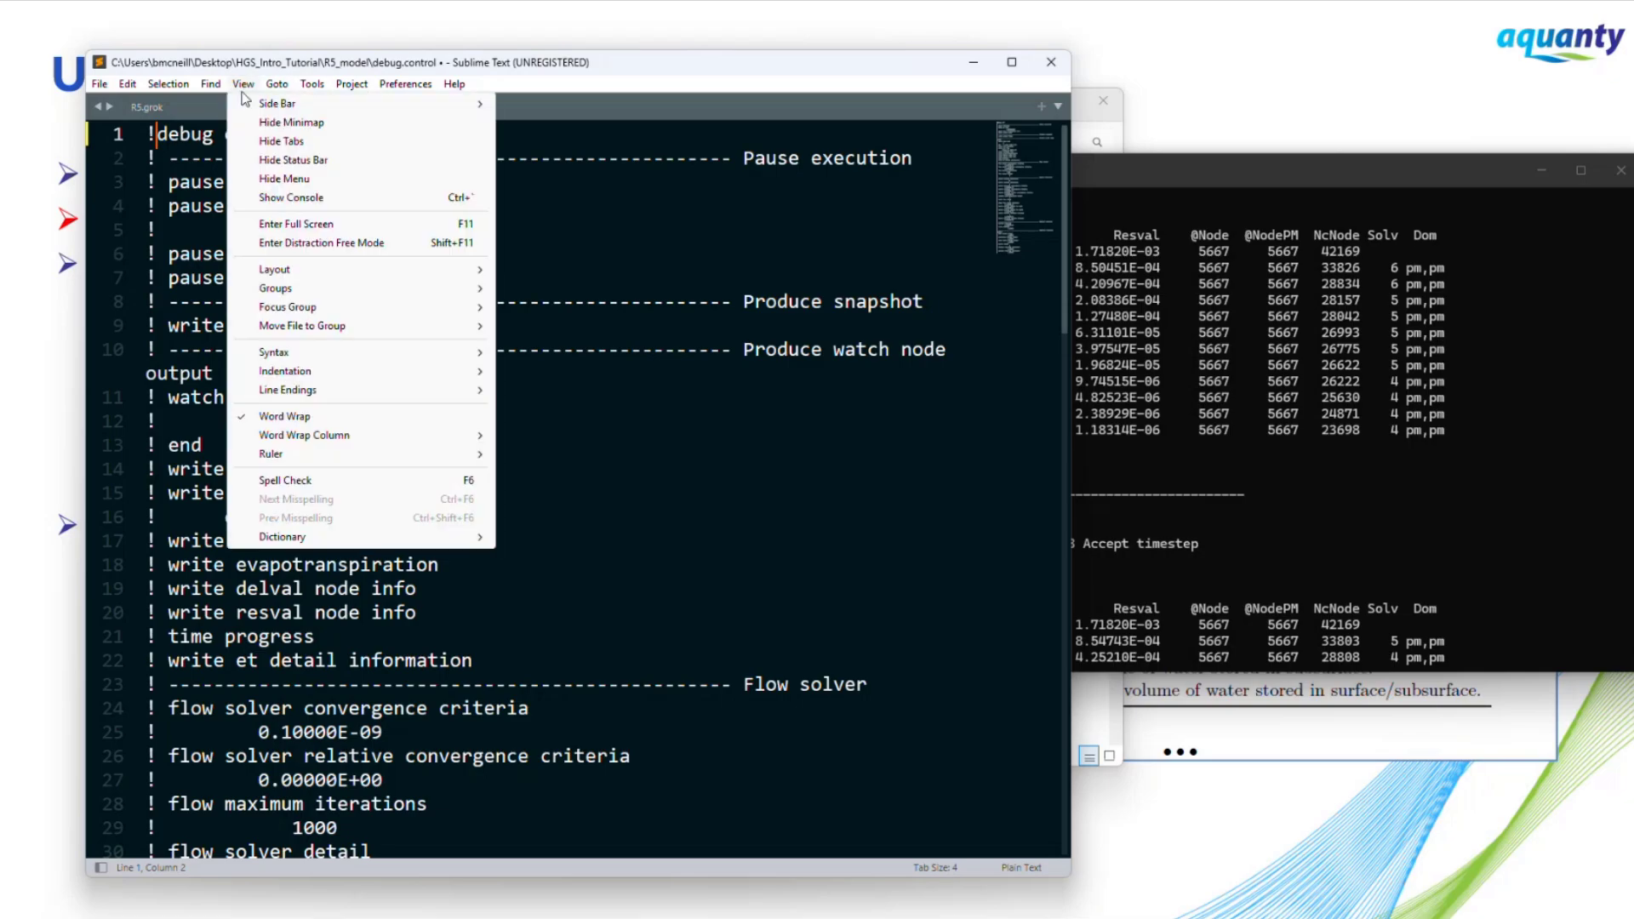
click(284, 417)
key(Down)
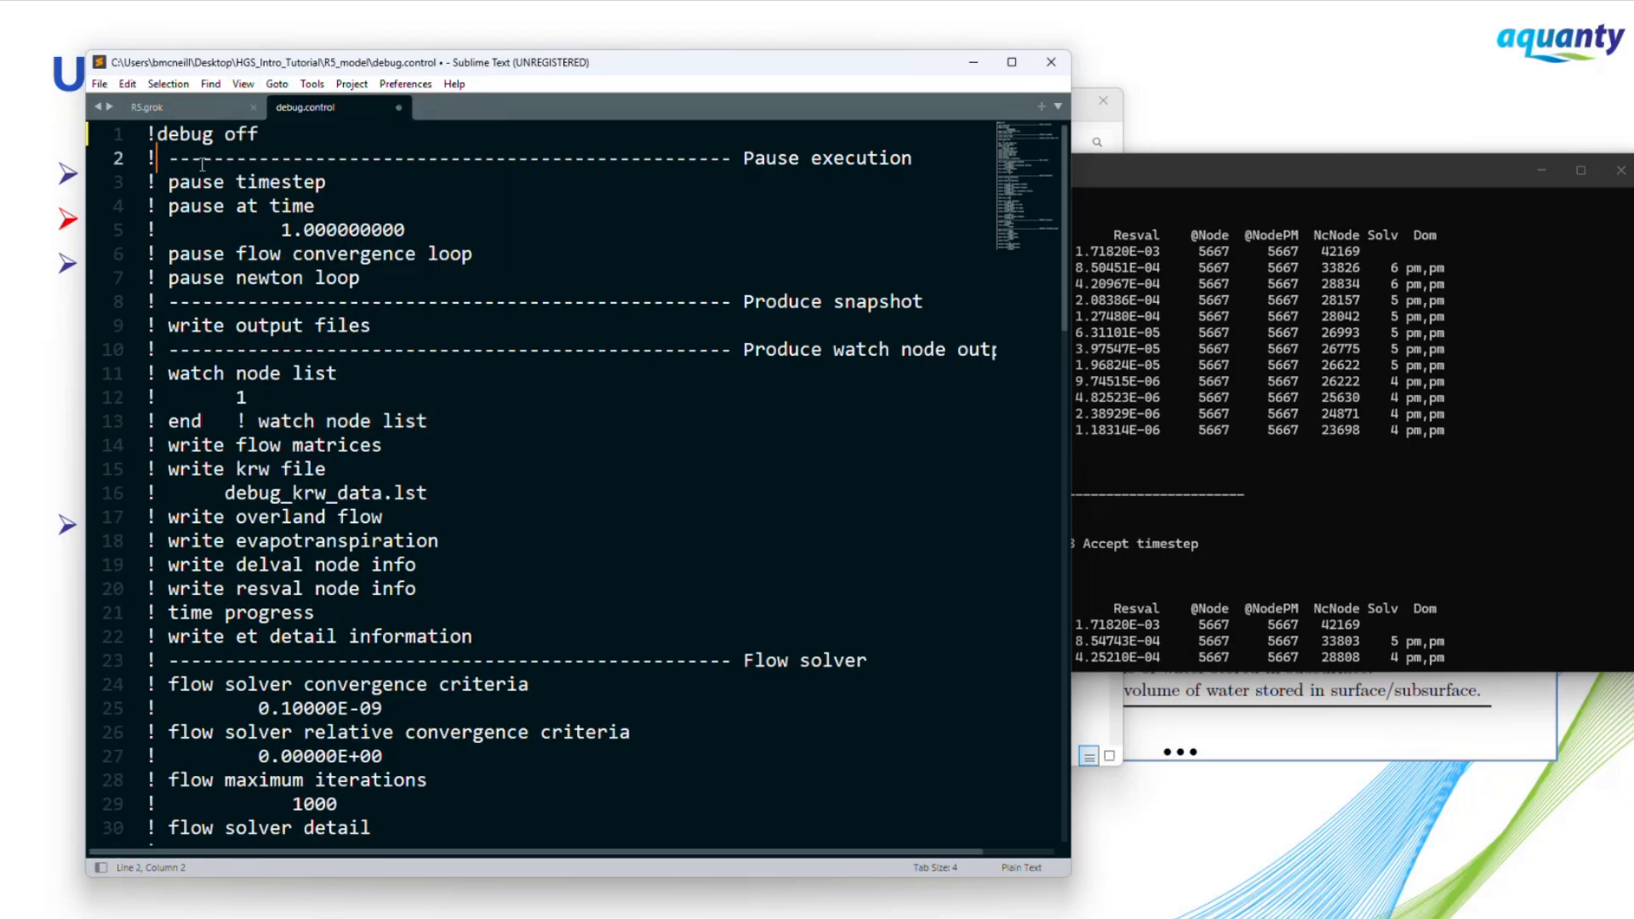
key(Down)
key(Down)
key(Down)
key(Down)
key(Down)
key(Down)
key(Up)
key(Up)
key(Up)
key(Up)
key(Up)
key(BackSpace)
key(Down)
key(Down)
key(Down)
key(Down)
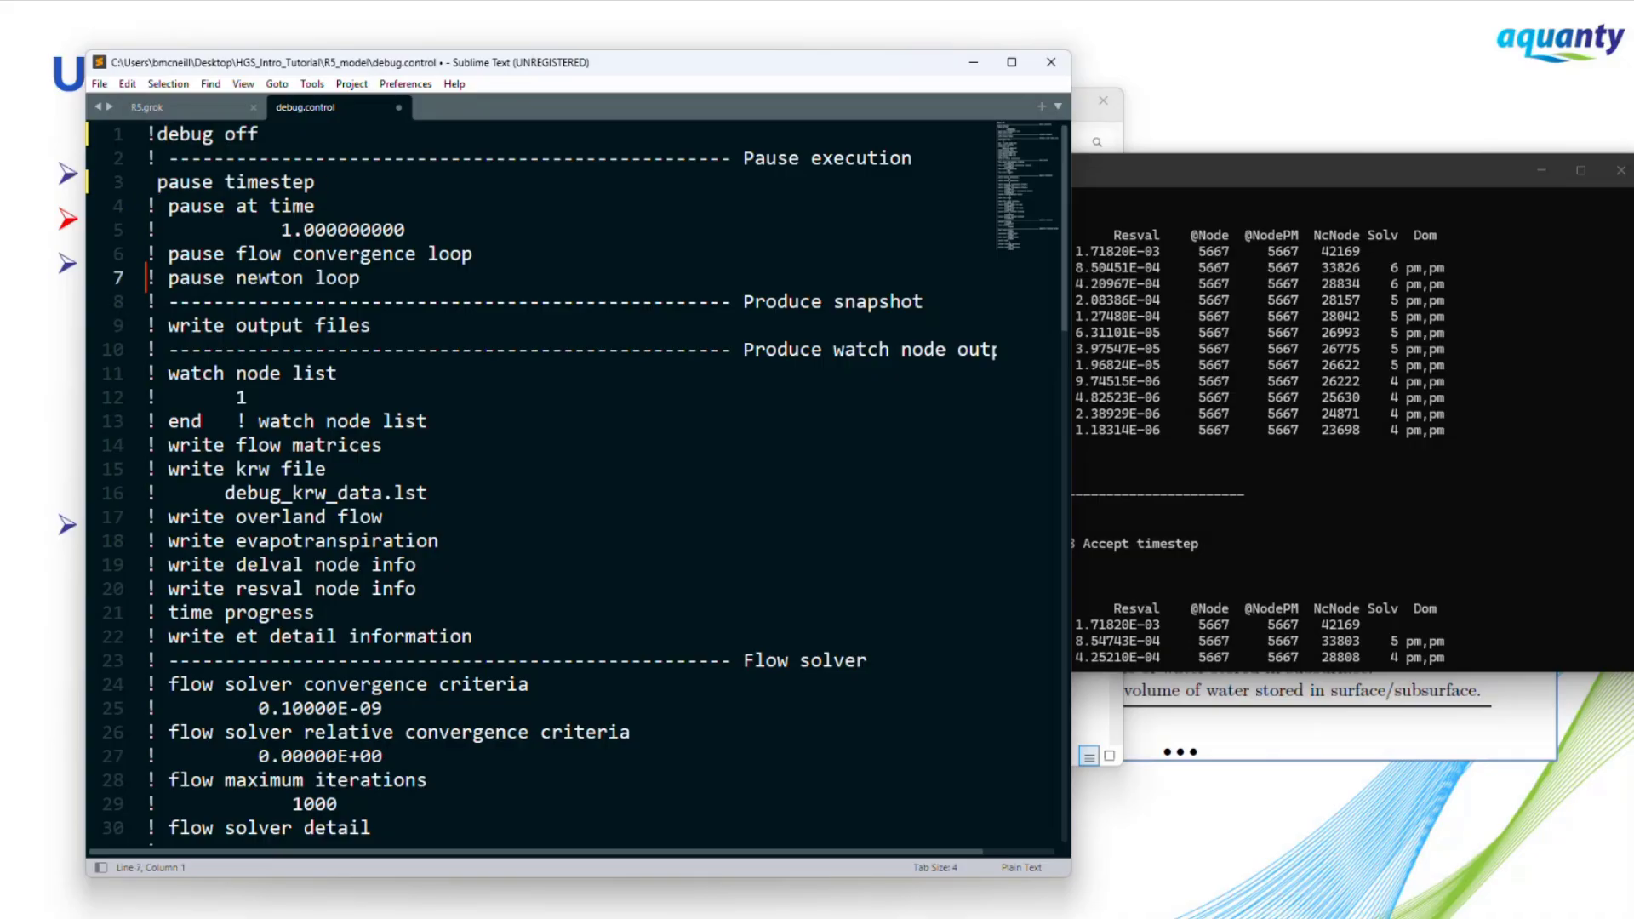
key(Right)
key(BackSpace)
key(ctrl+s)
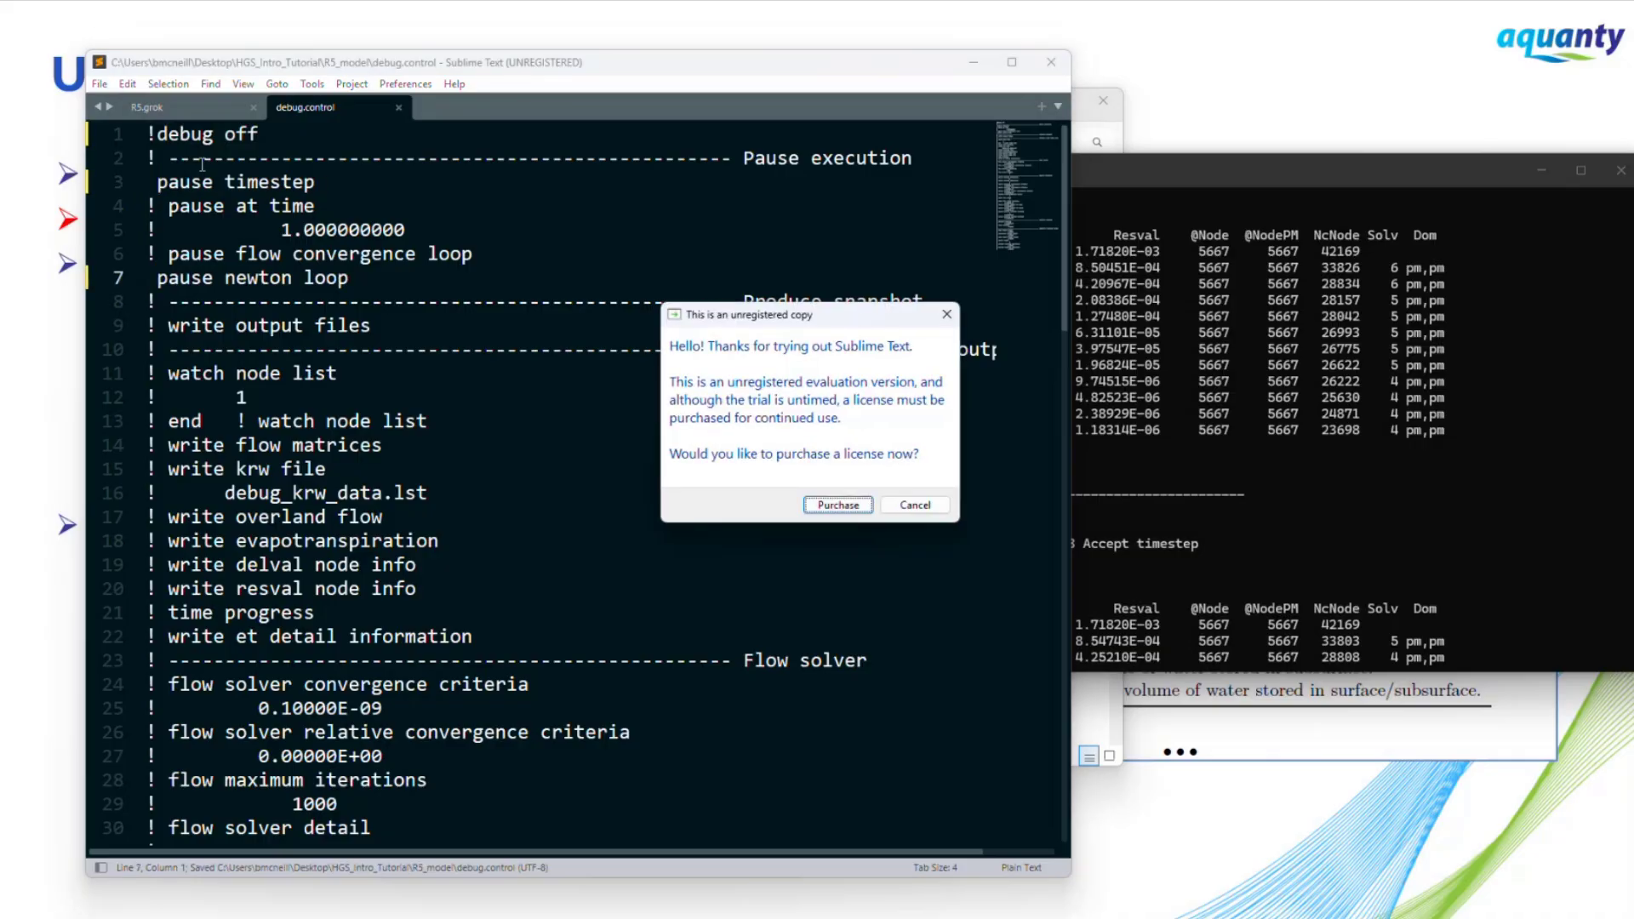
click(915, 505)
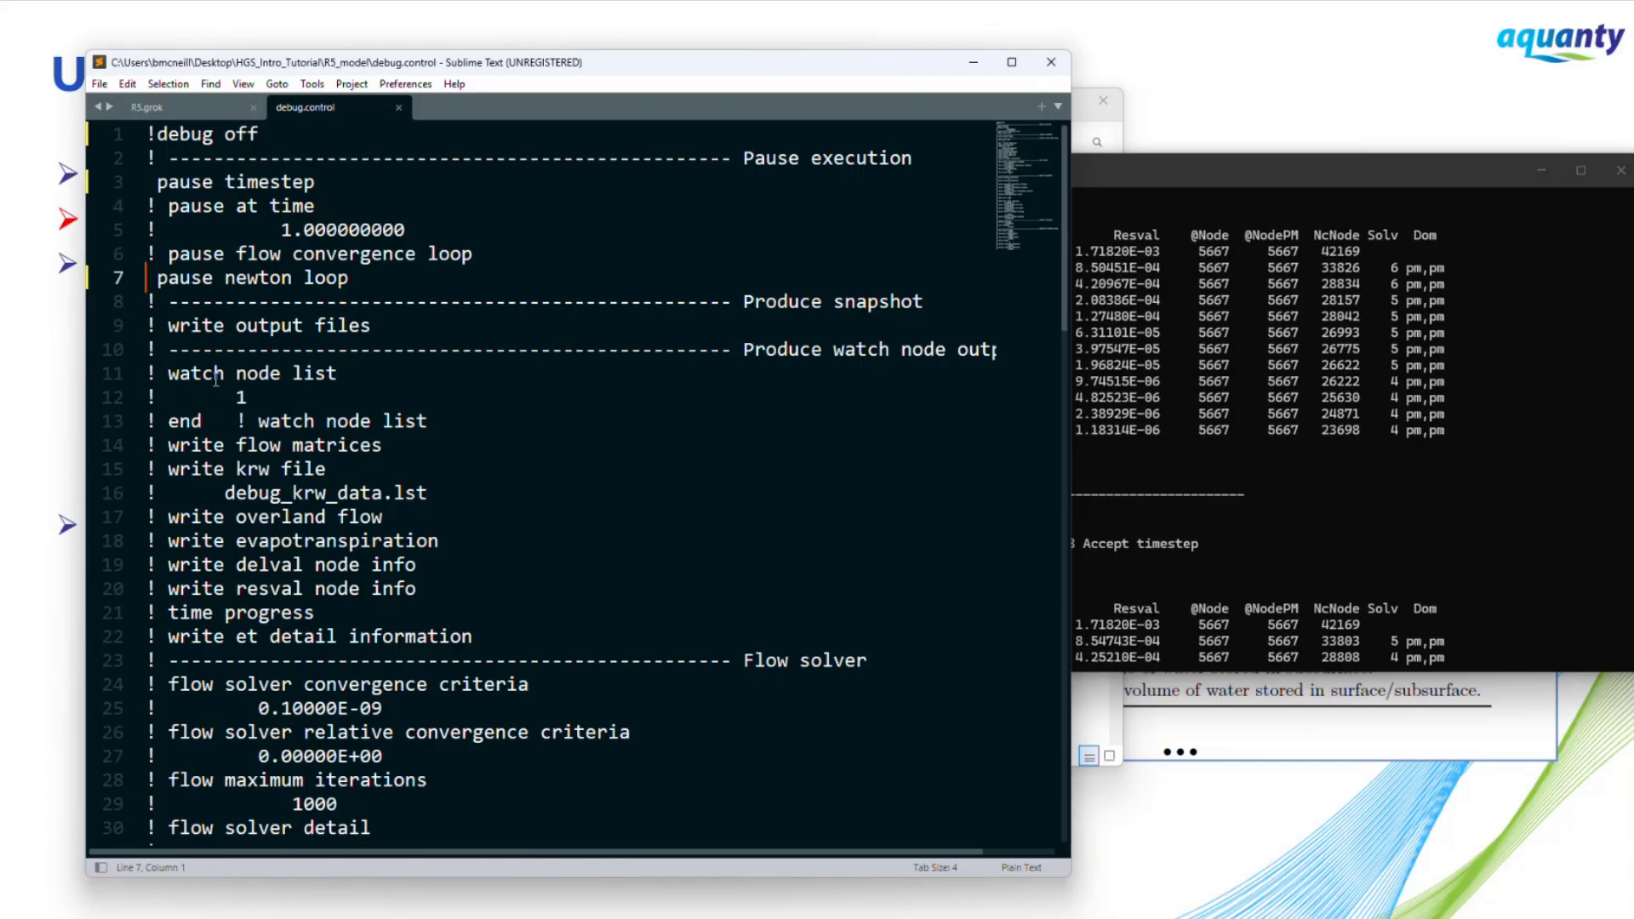
Identify node 5667 and its final residual from iteration 11 in the solver output.
drag(405, 331, 149, 333)
scroll(413, 405, down, 1)
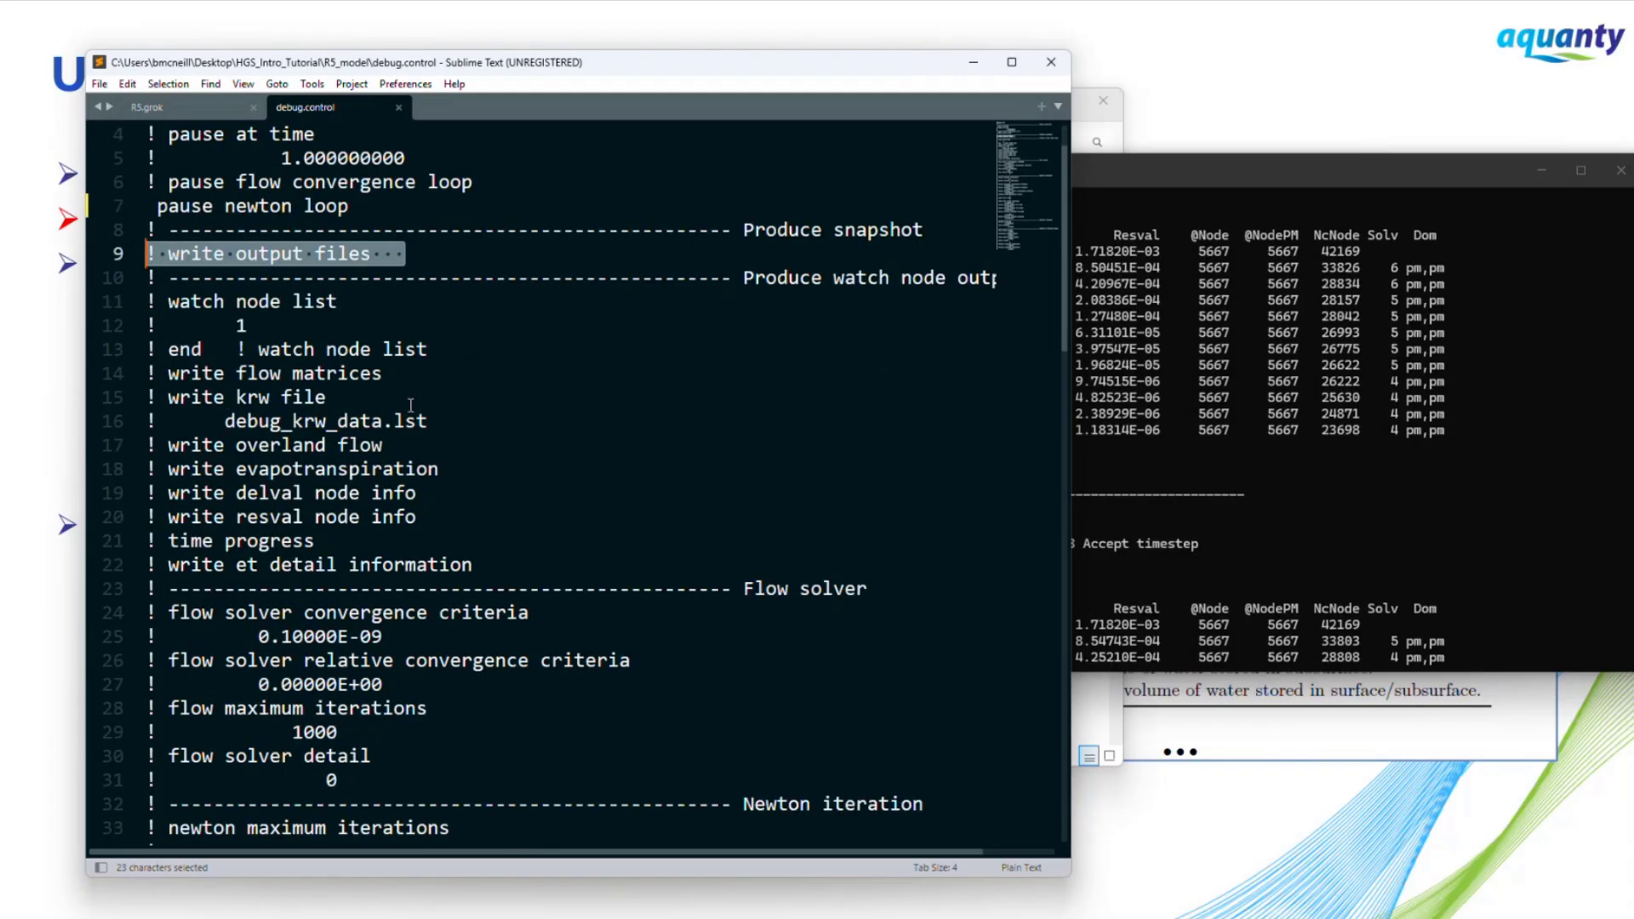
drag(280, 331, 134, 301)
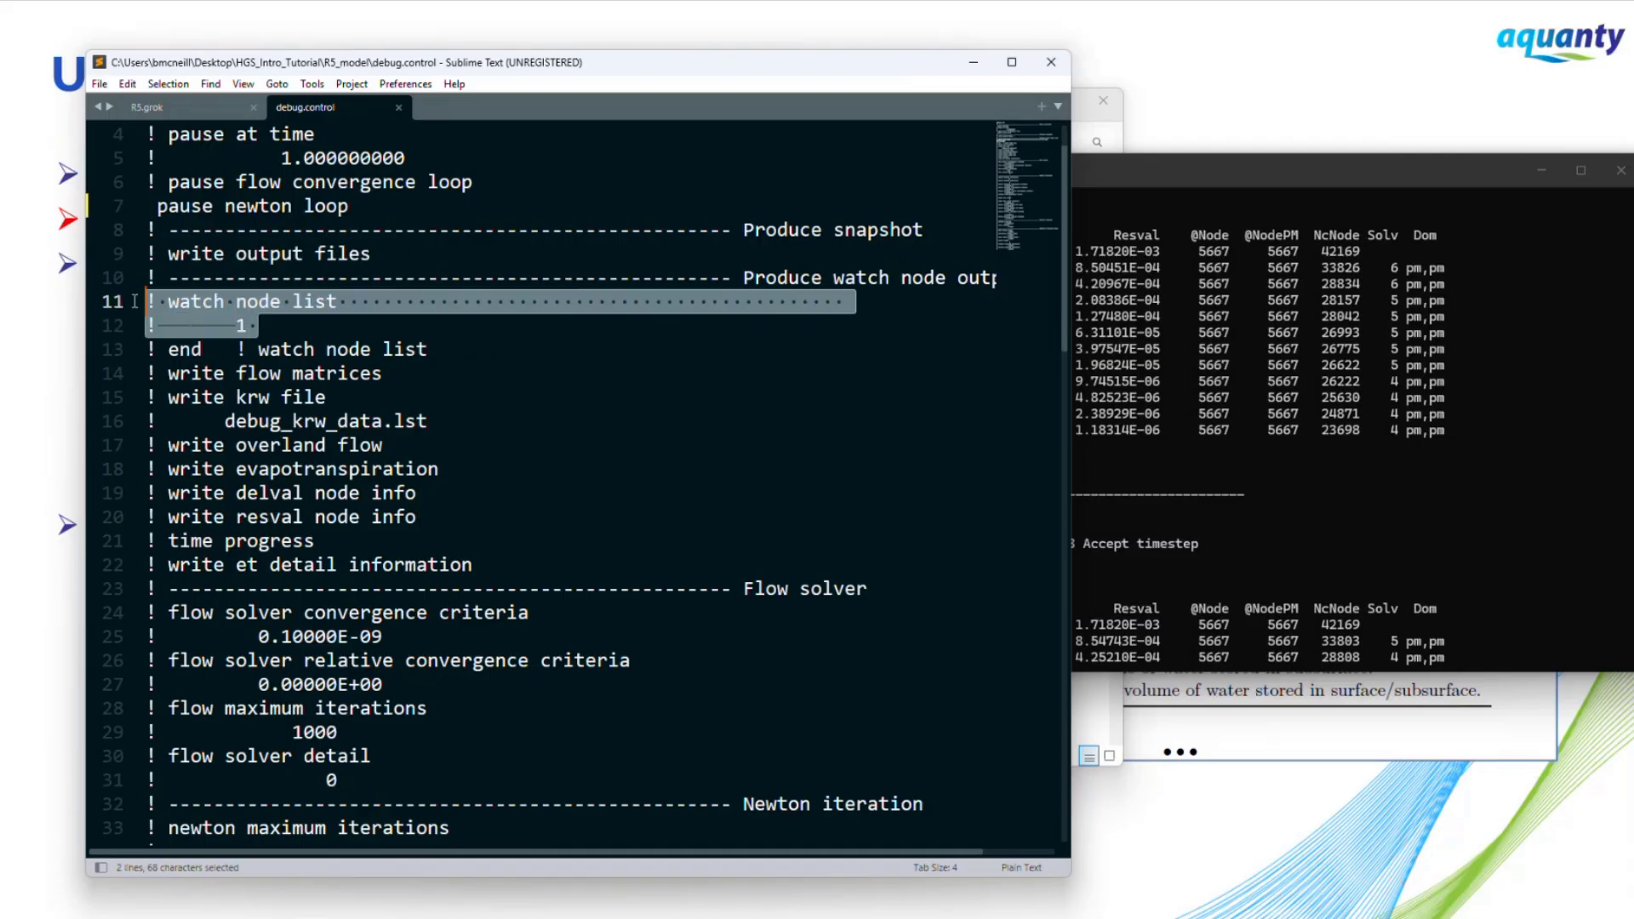
click(1248, 371)
drag(1306, 426, 1261, 434)
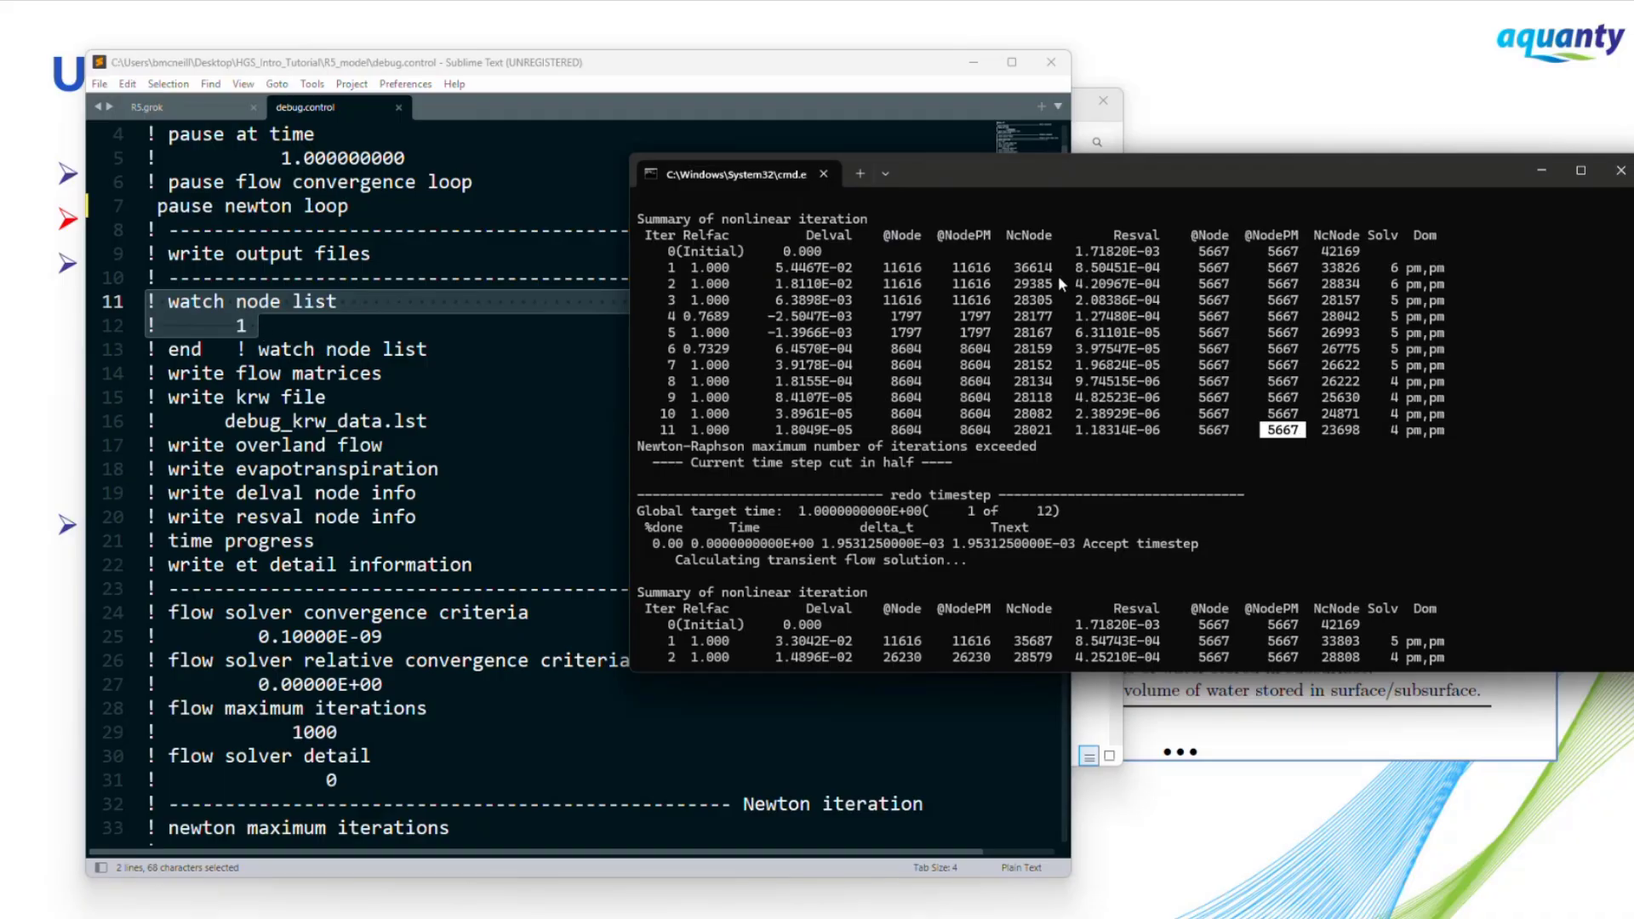
drag(1161, 431, 1076, 430)
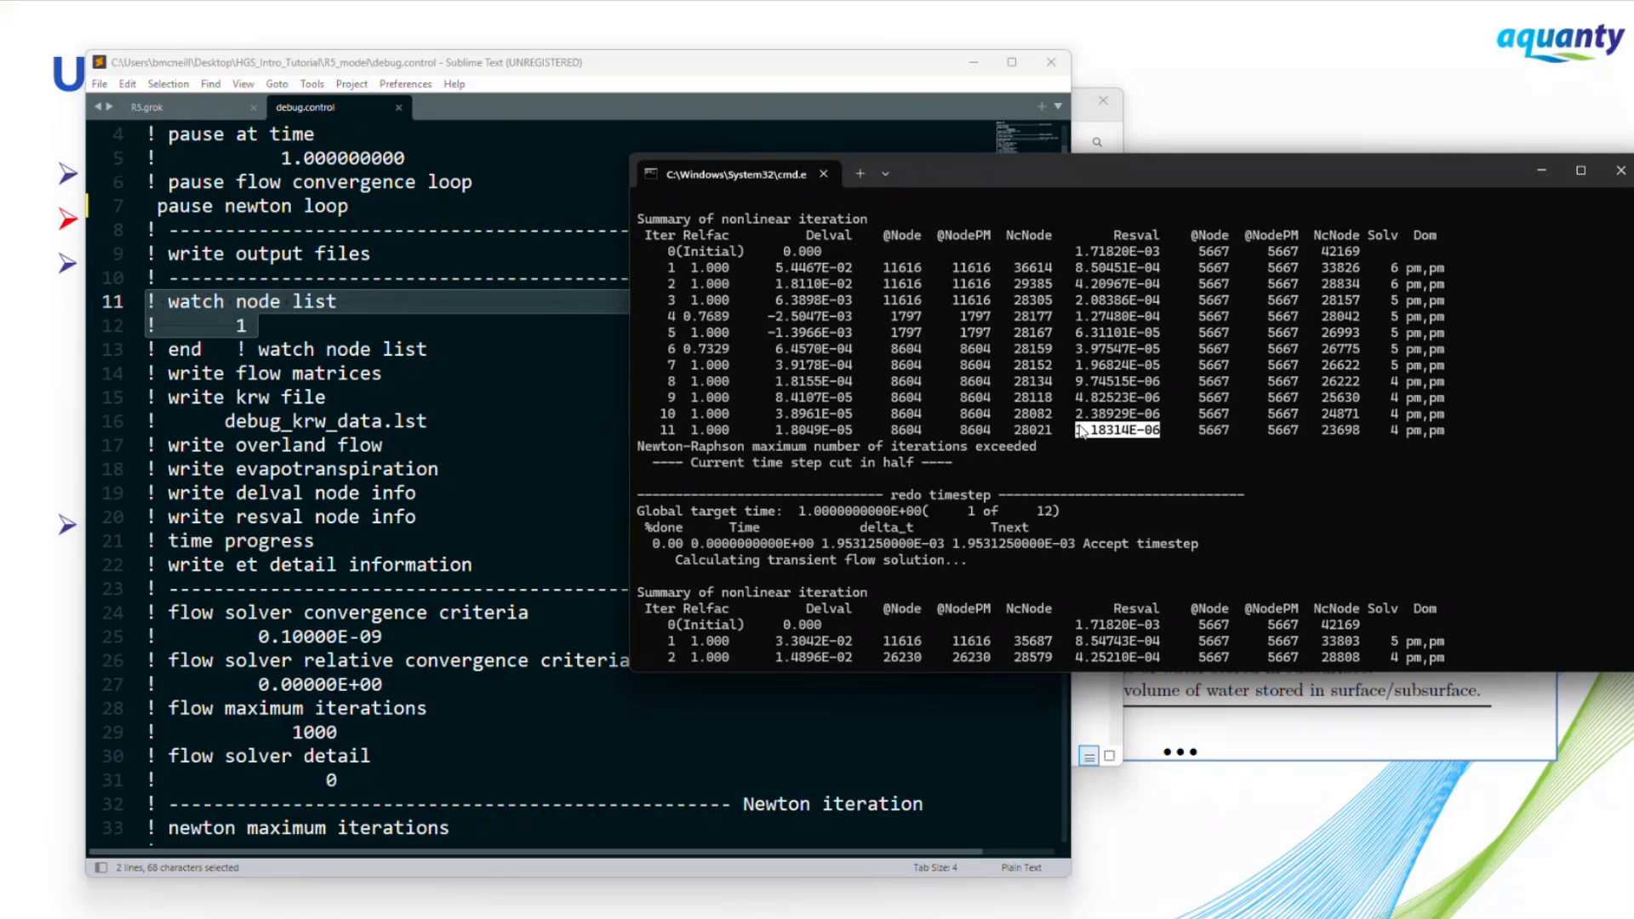
drag(1298, 431, 1267, 431)
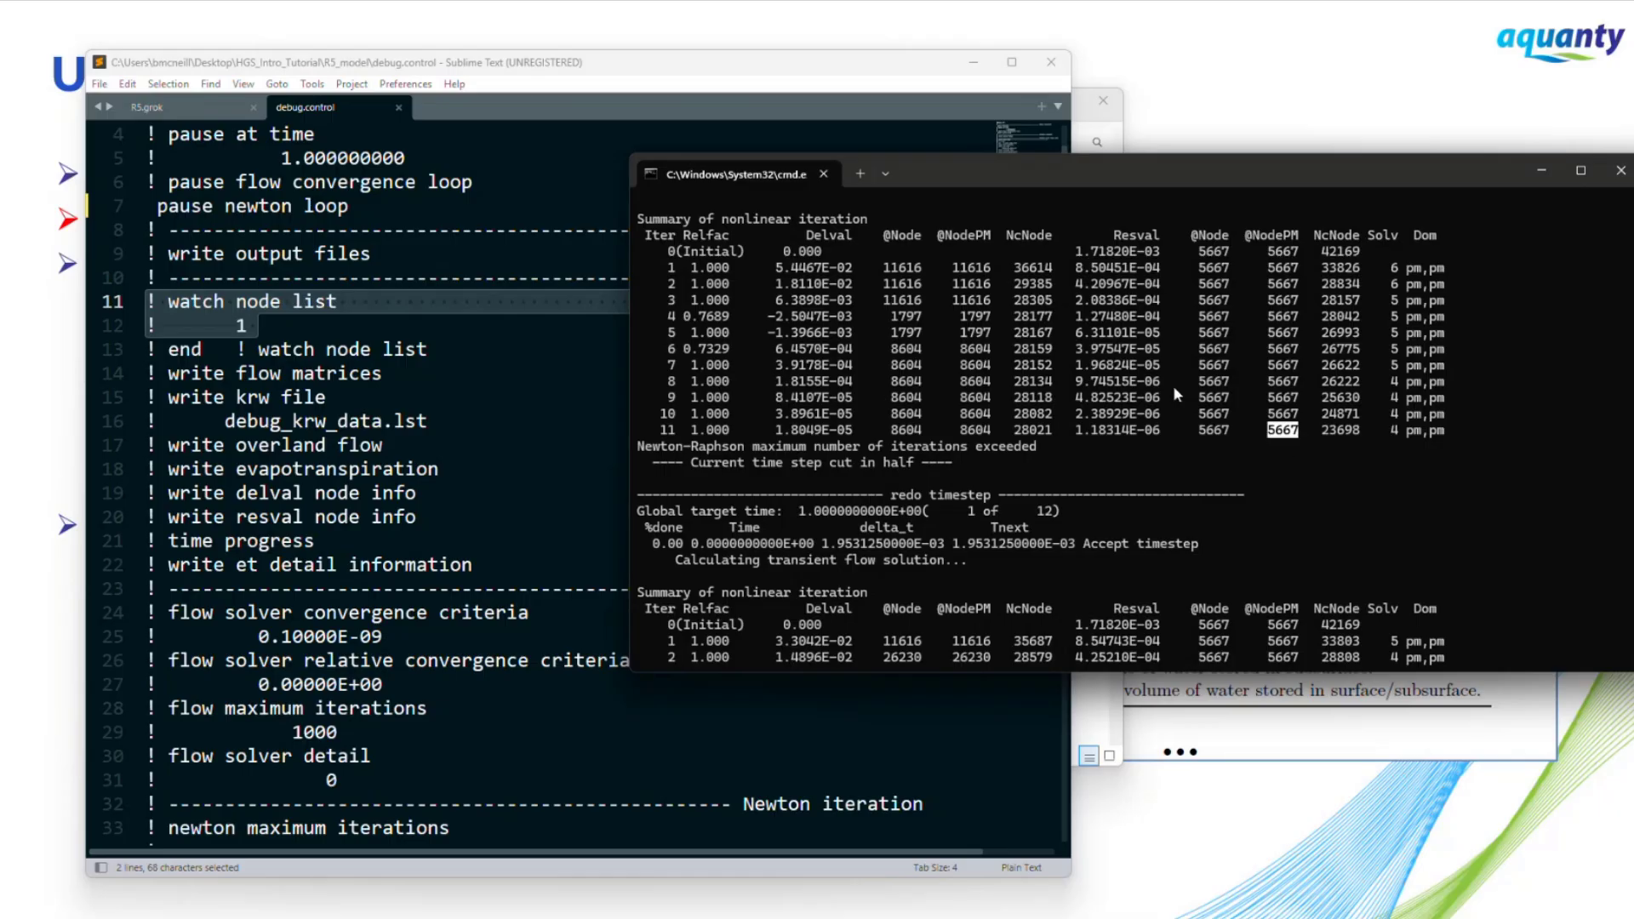
Replace the watch node list entry 1 with 5667 in debug.control.
click(155, 329)
double_click(240, 327)
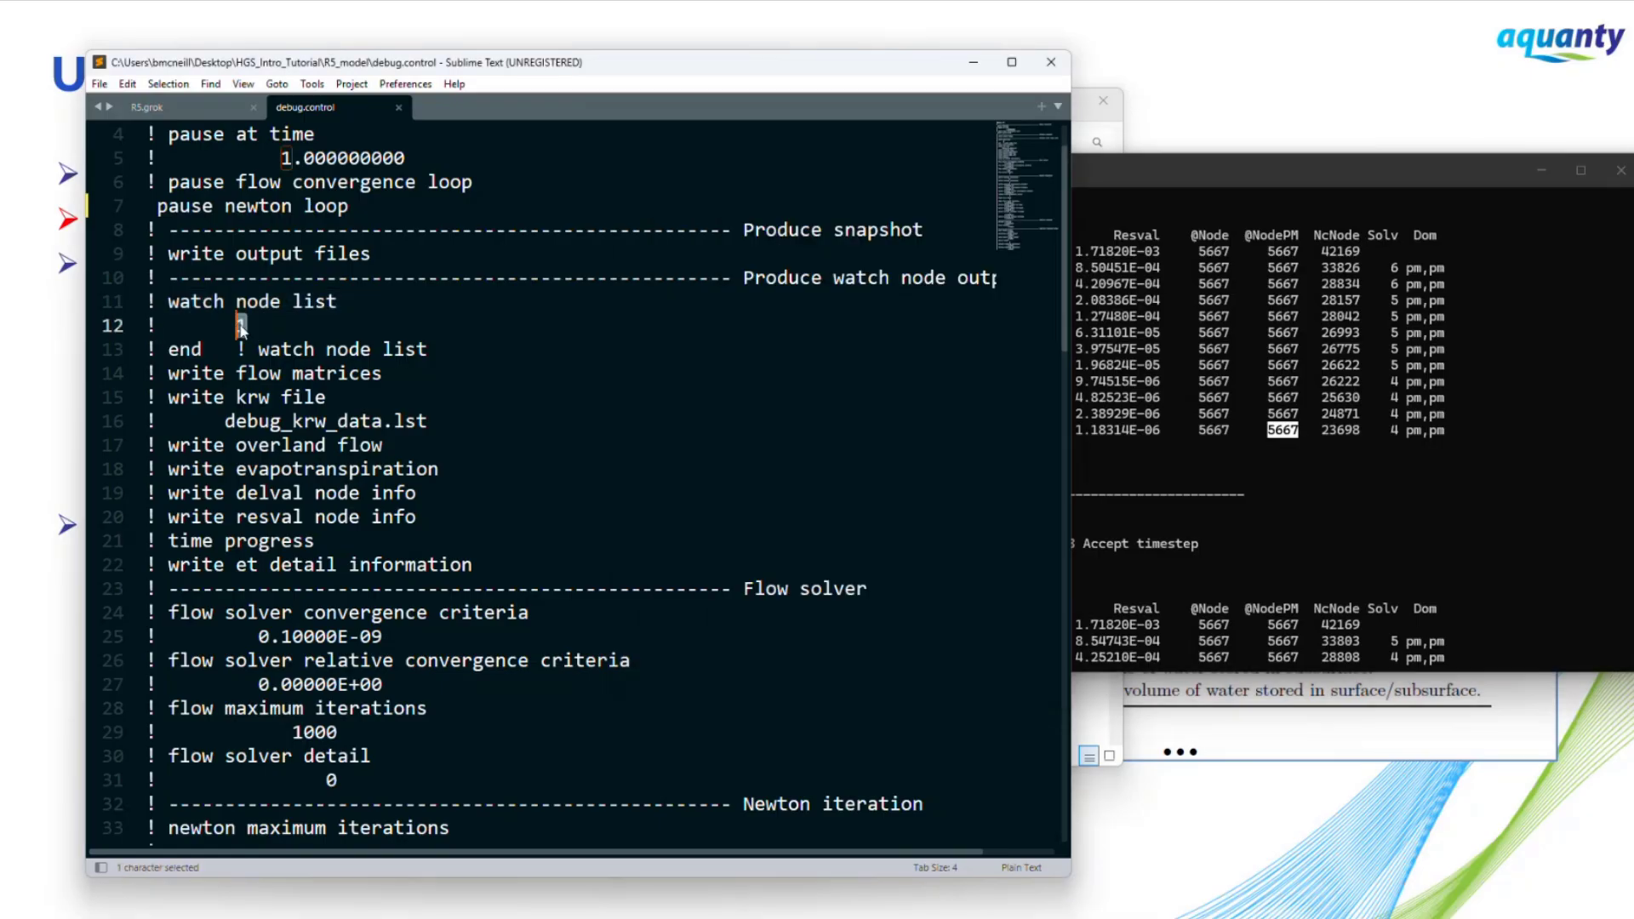
text(5667)
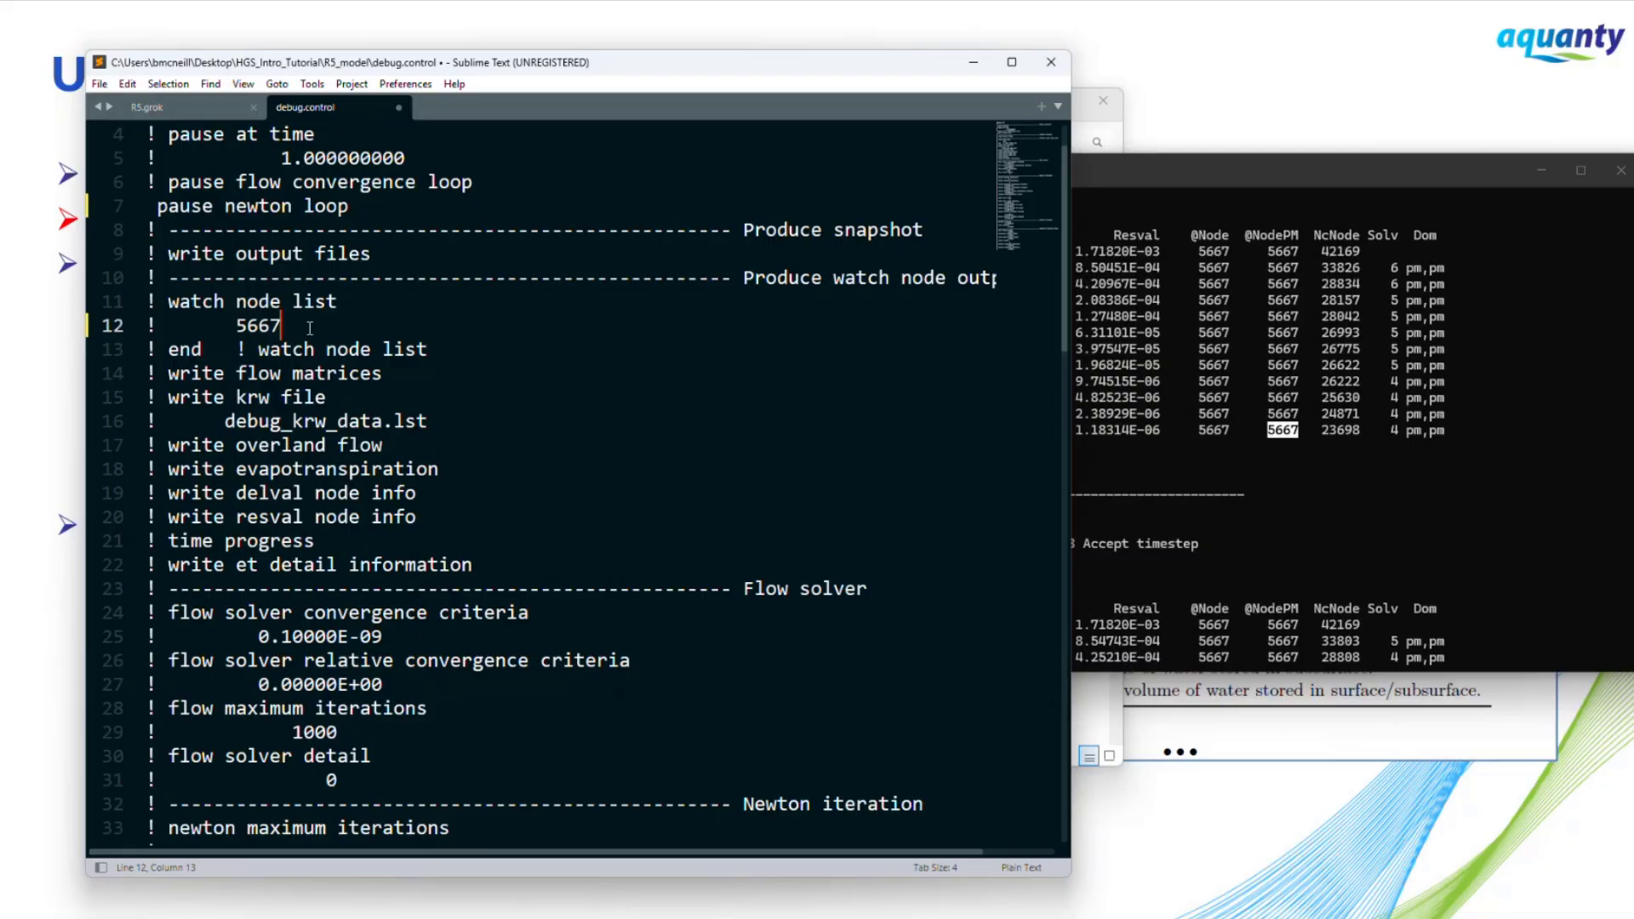
right_click(307, 332)
click(255, 285)
Uncomment the Newton absolute and residual convergence criteria lines and their values.
scroll(374, 393, down, 5)
drag(370, 420, 146, 230)
scroll(393, 425, down, 3)
scroll(393, 427, down, 1)
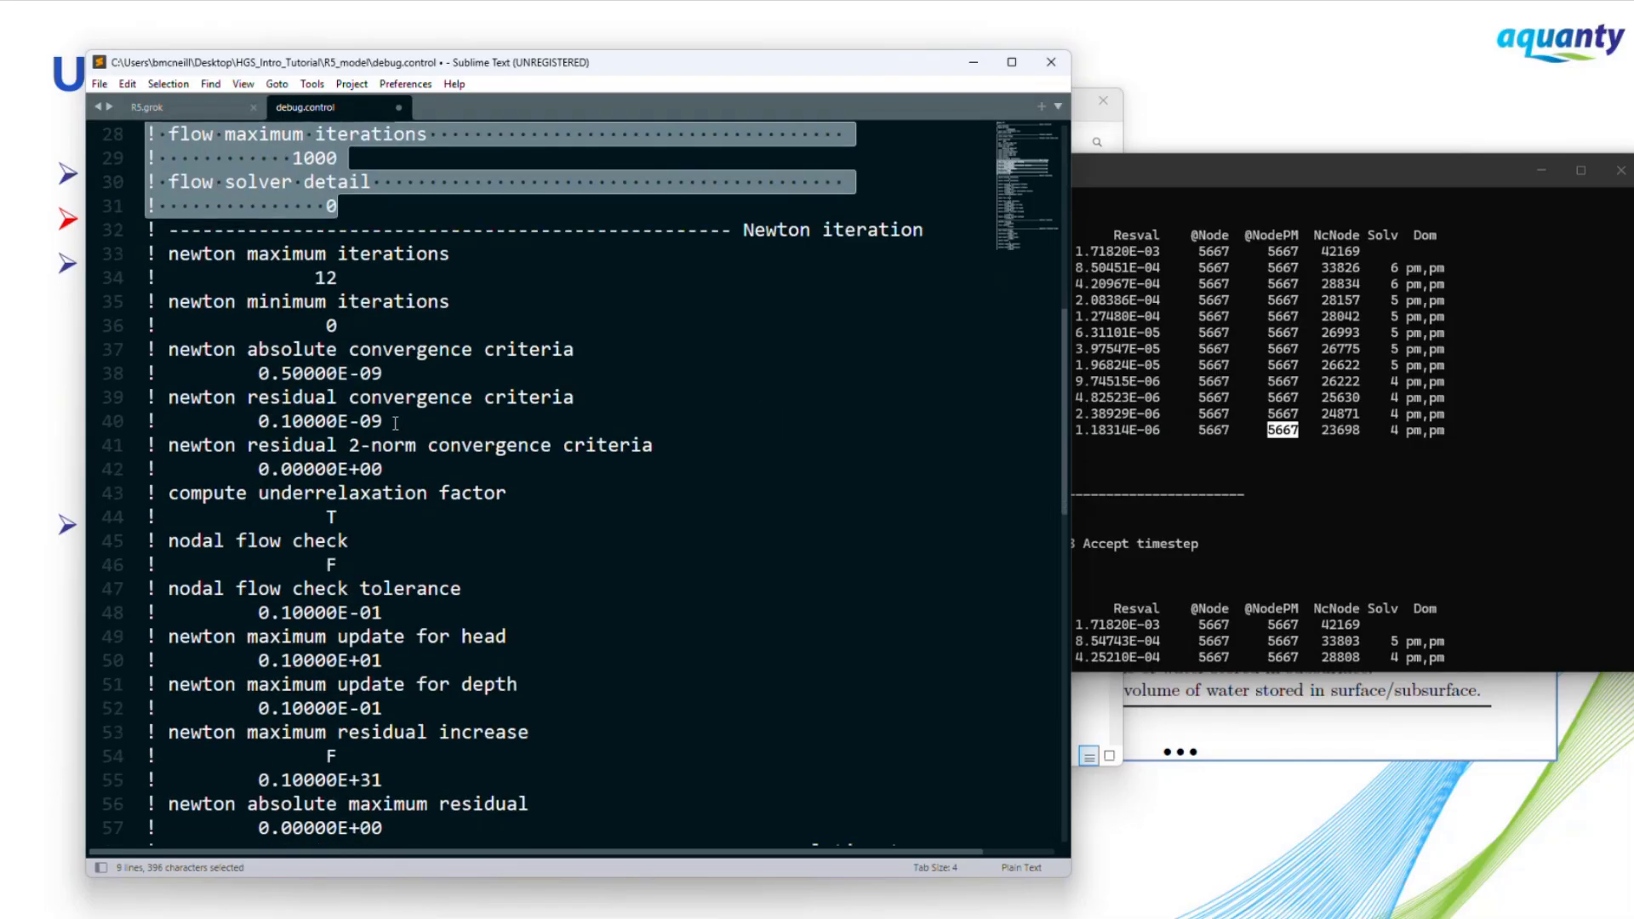
click(149, 349)
key(Delete)
key(Down)
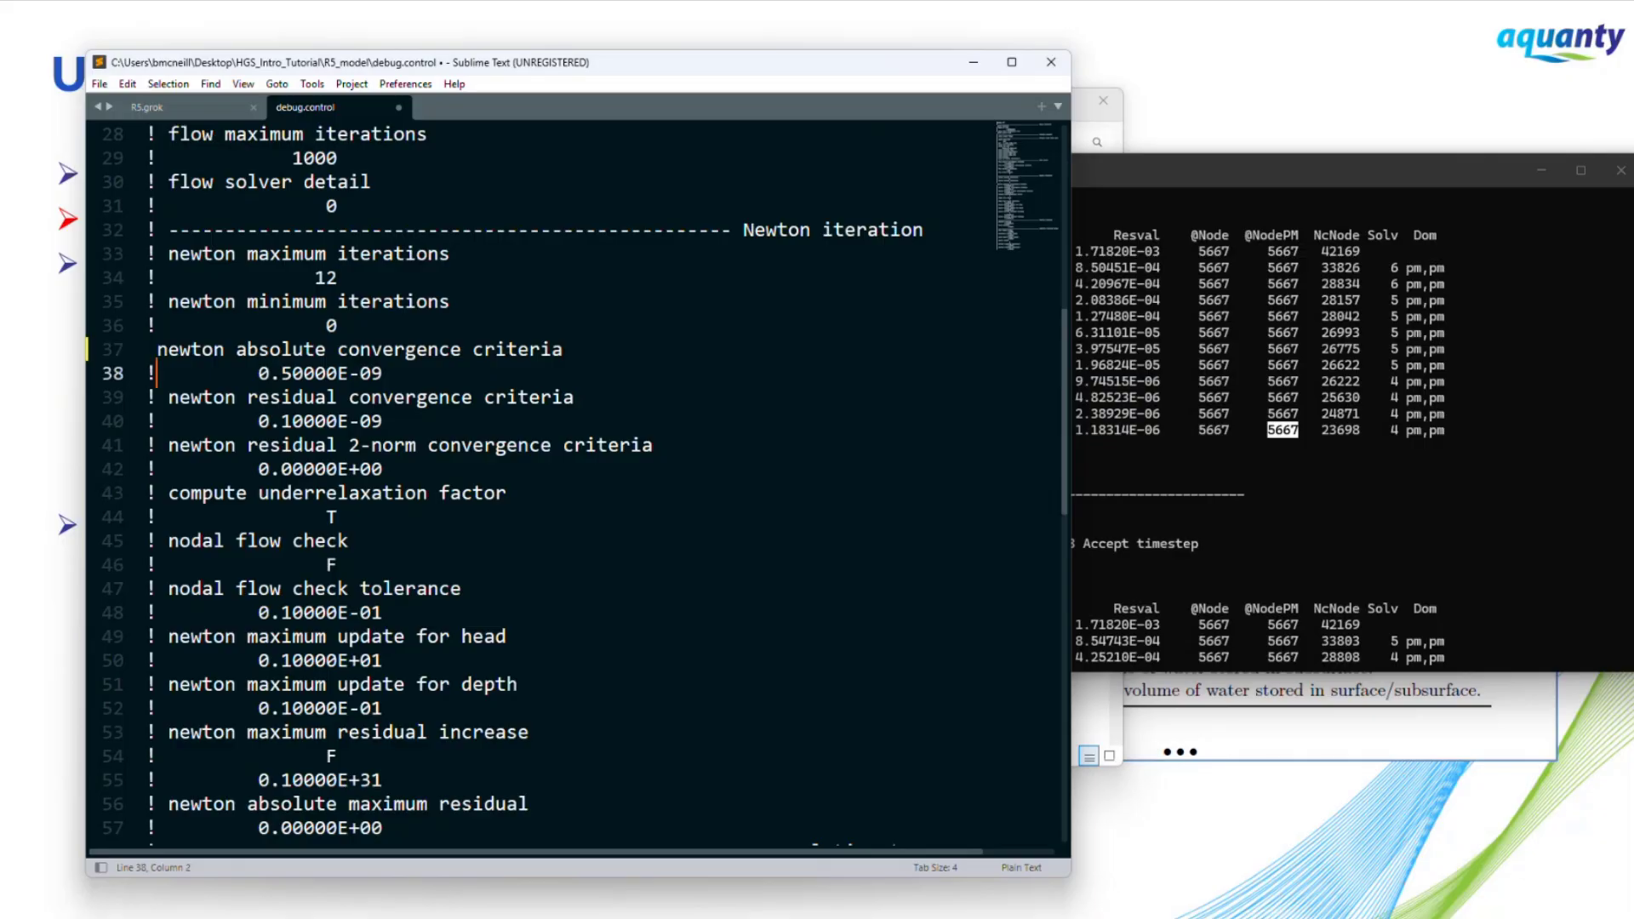
key(Delete)
key(Down)
key(Delete)
key(Down)
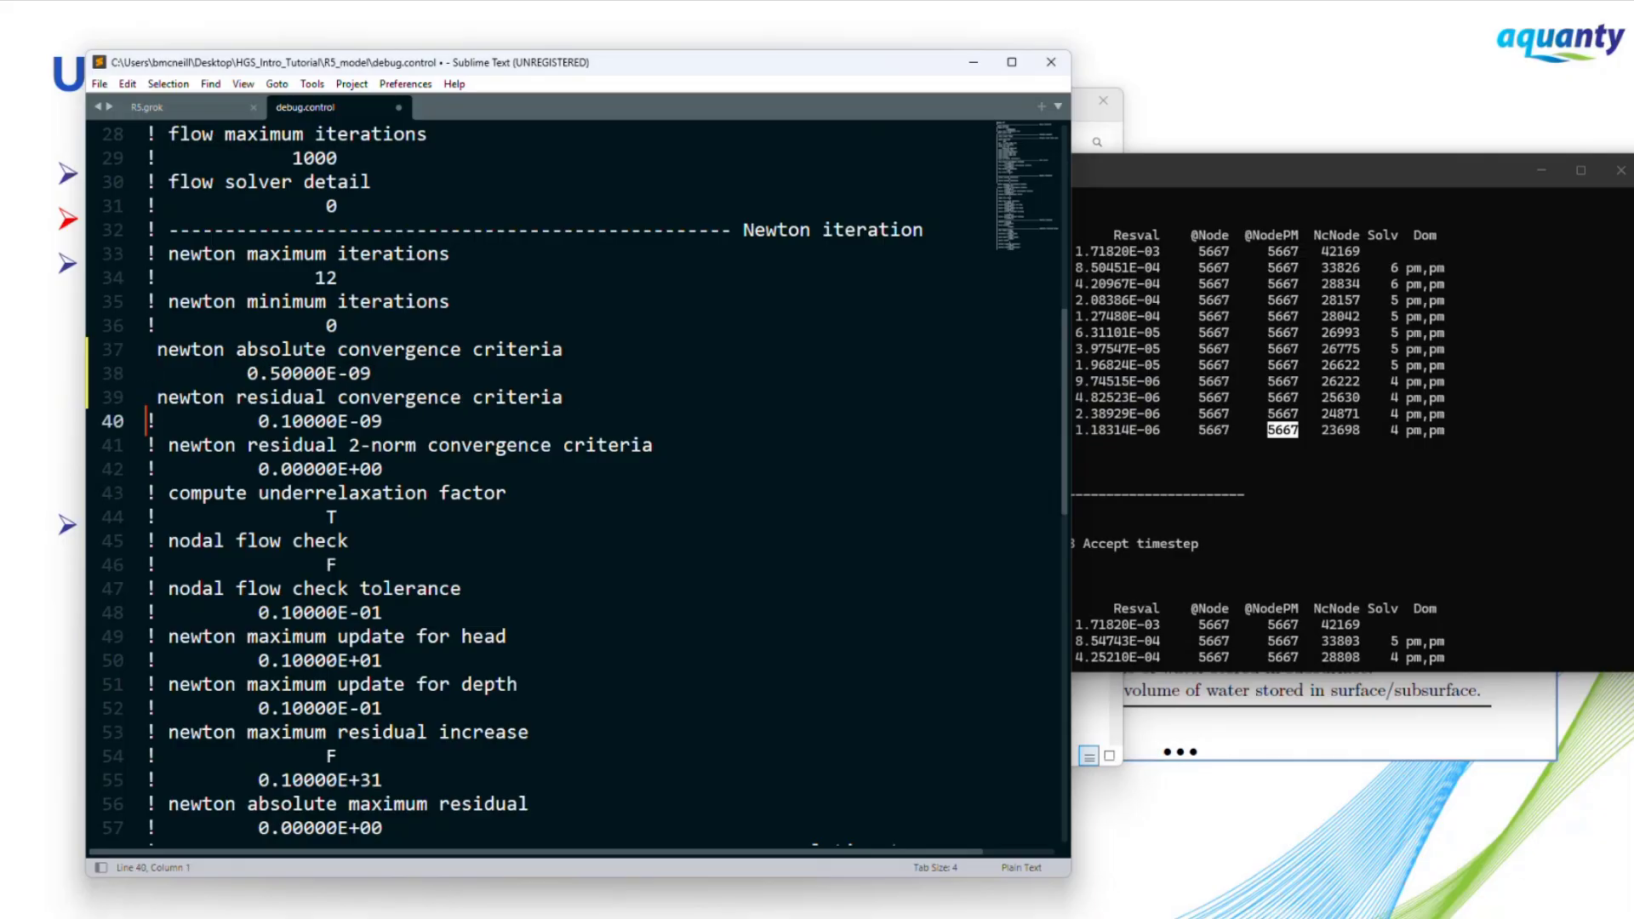
key(Right)
key(BackSpace)
Change both criteria to 0.50000E-03 and 0.10000E-03 and save debug.control.
key(Left)
key(Down)
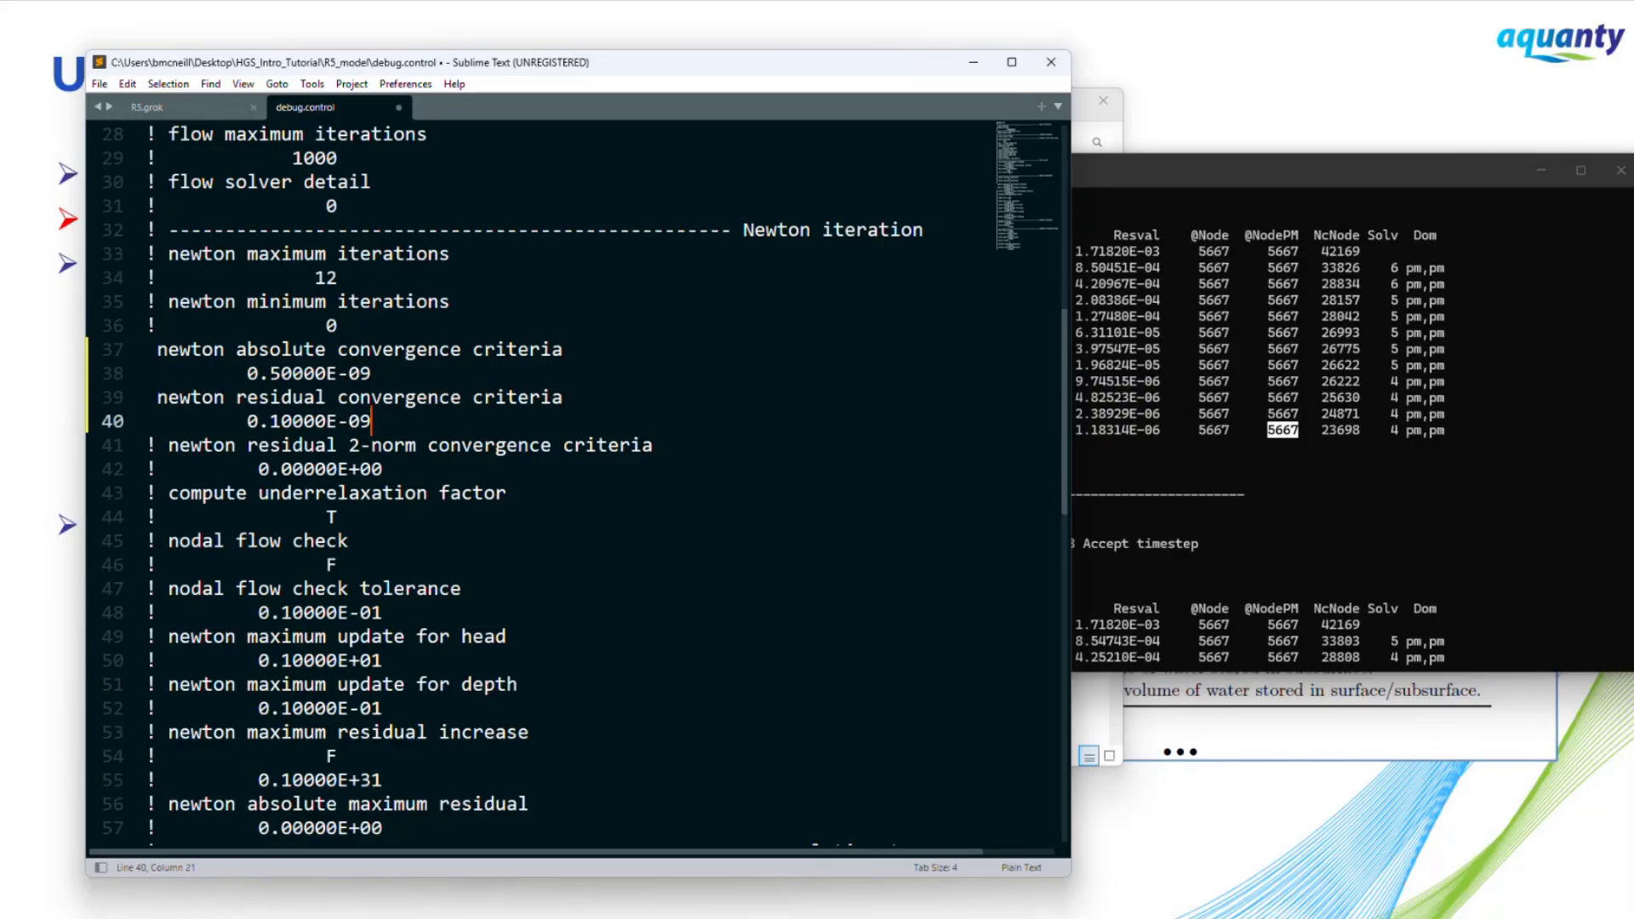
key(shift+Left)
text(3)
key(Up)
key(Up)
key(shift+Left)
text(3)
key(ctrl+s)
click(1333, 446)
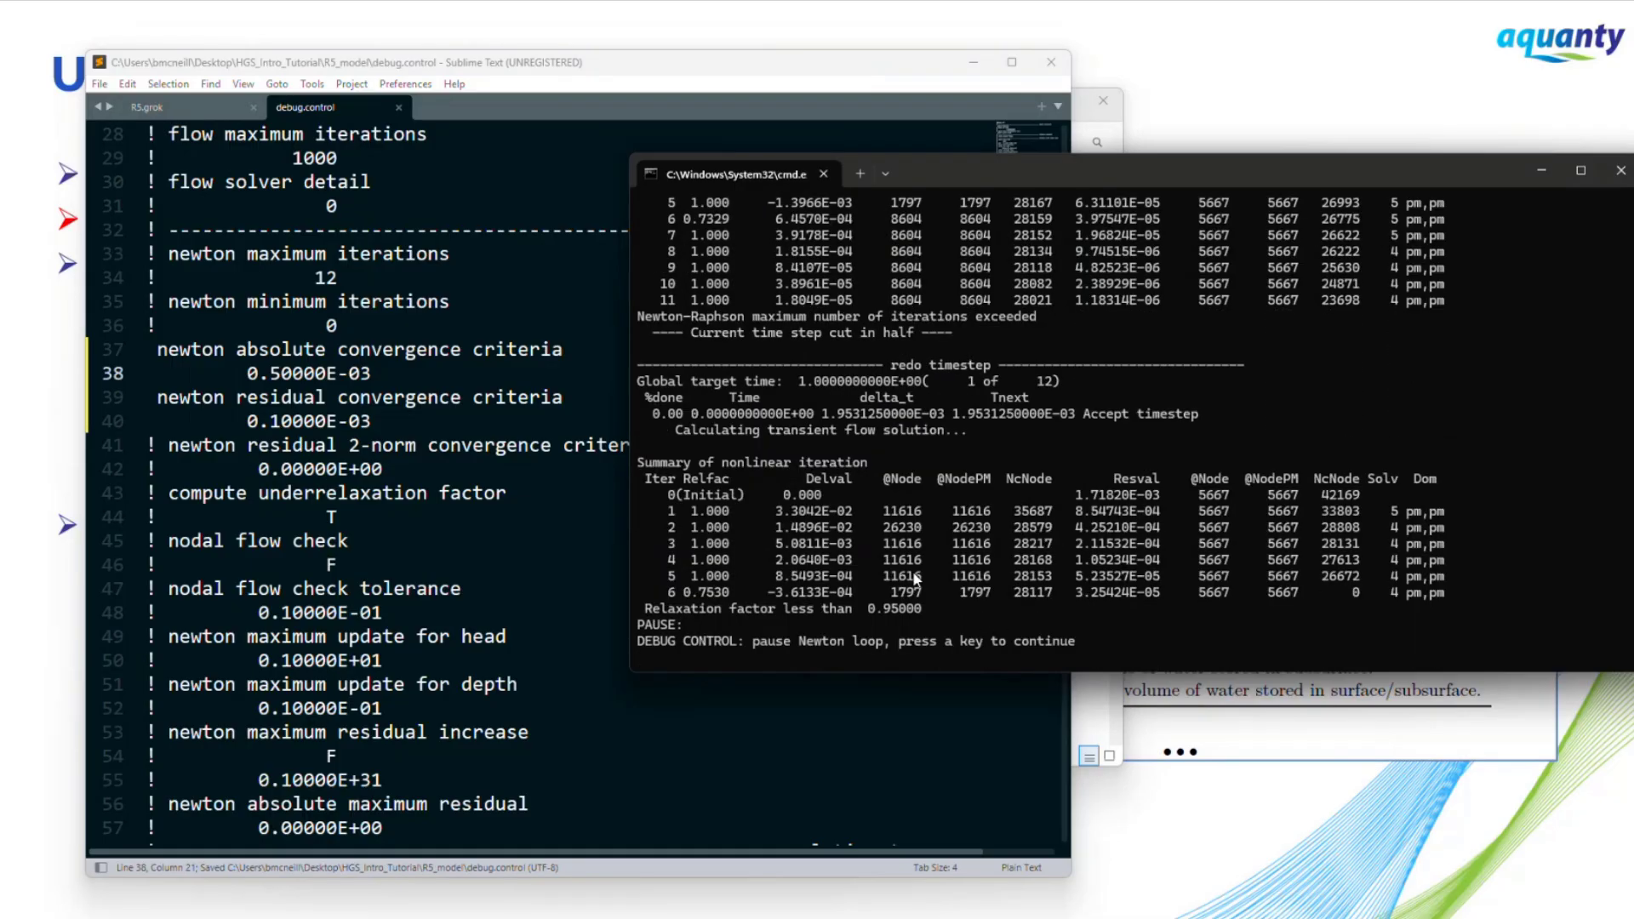
Resume the paused Newton loop and highlight the converged iteration 7 row.
scroll(399, 469, up, 9)
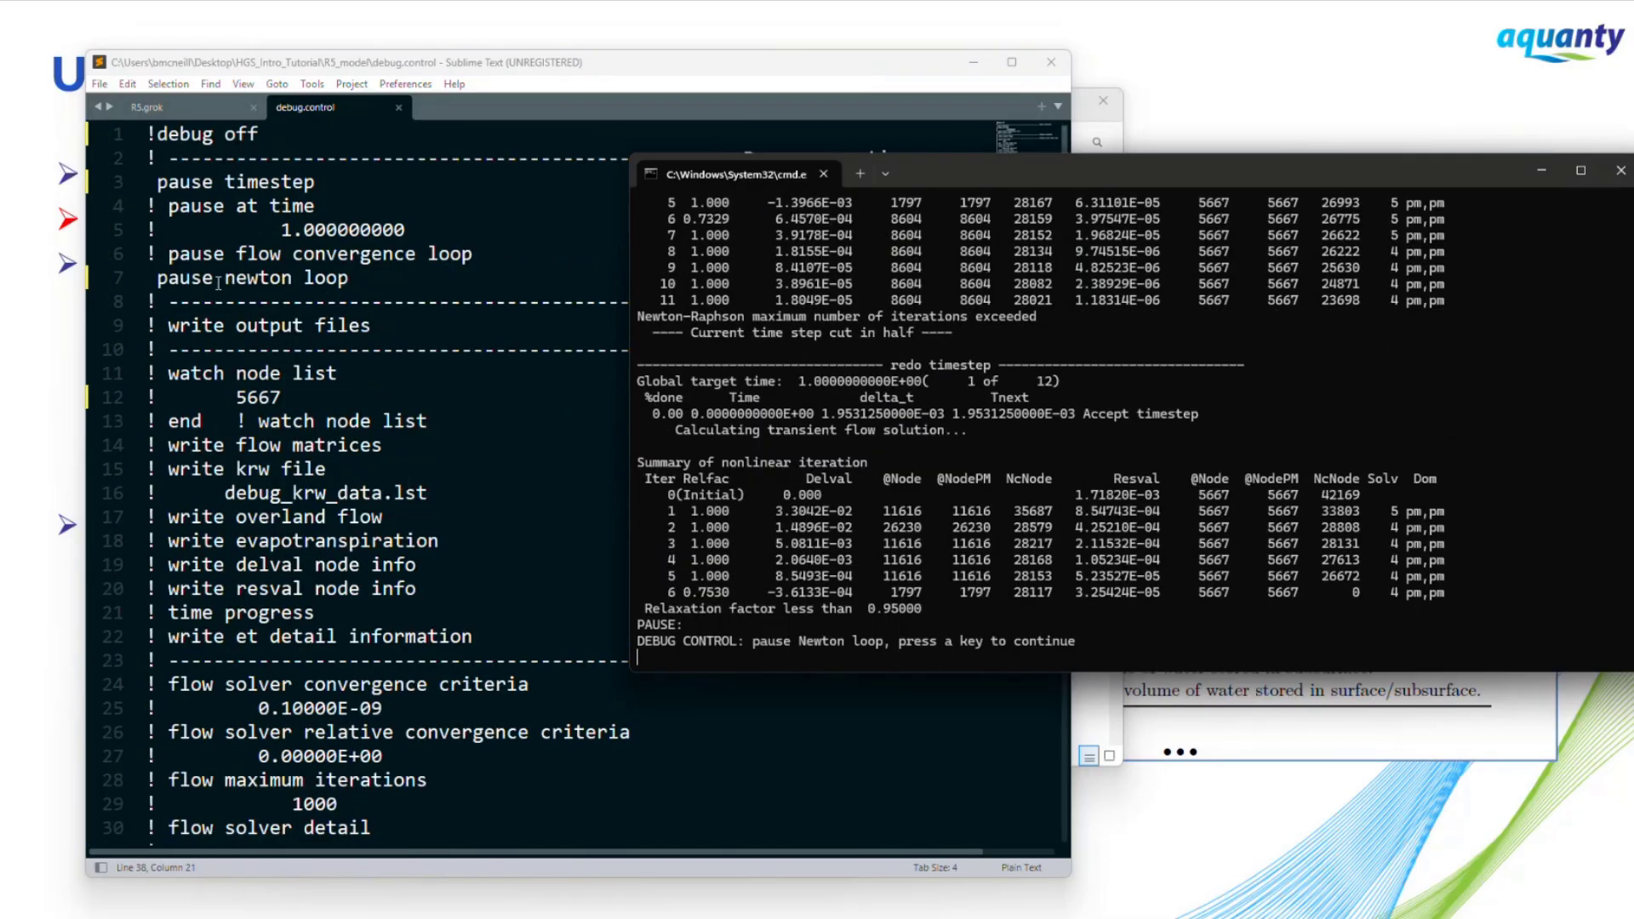
key(Return)
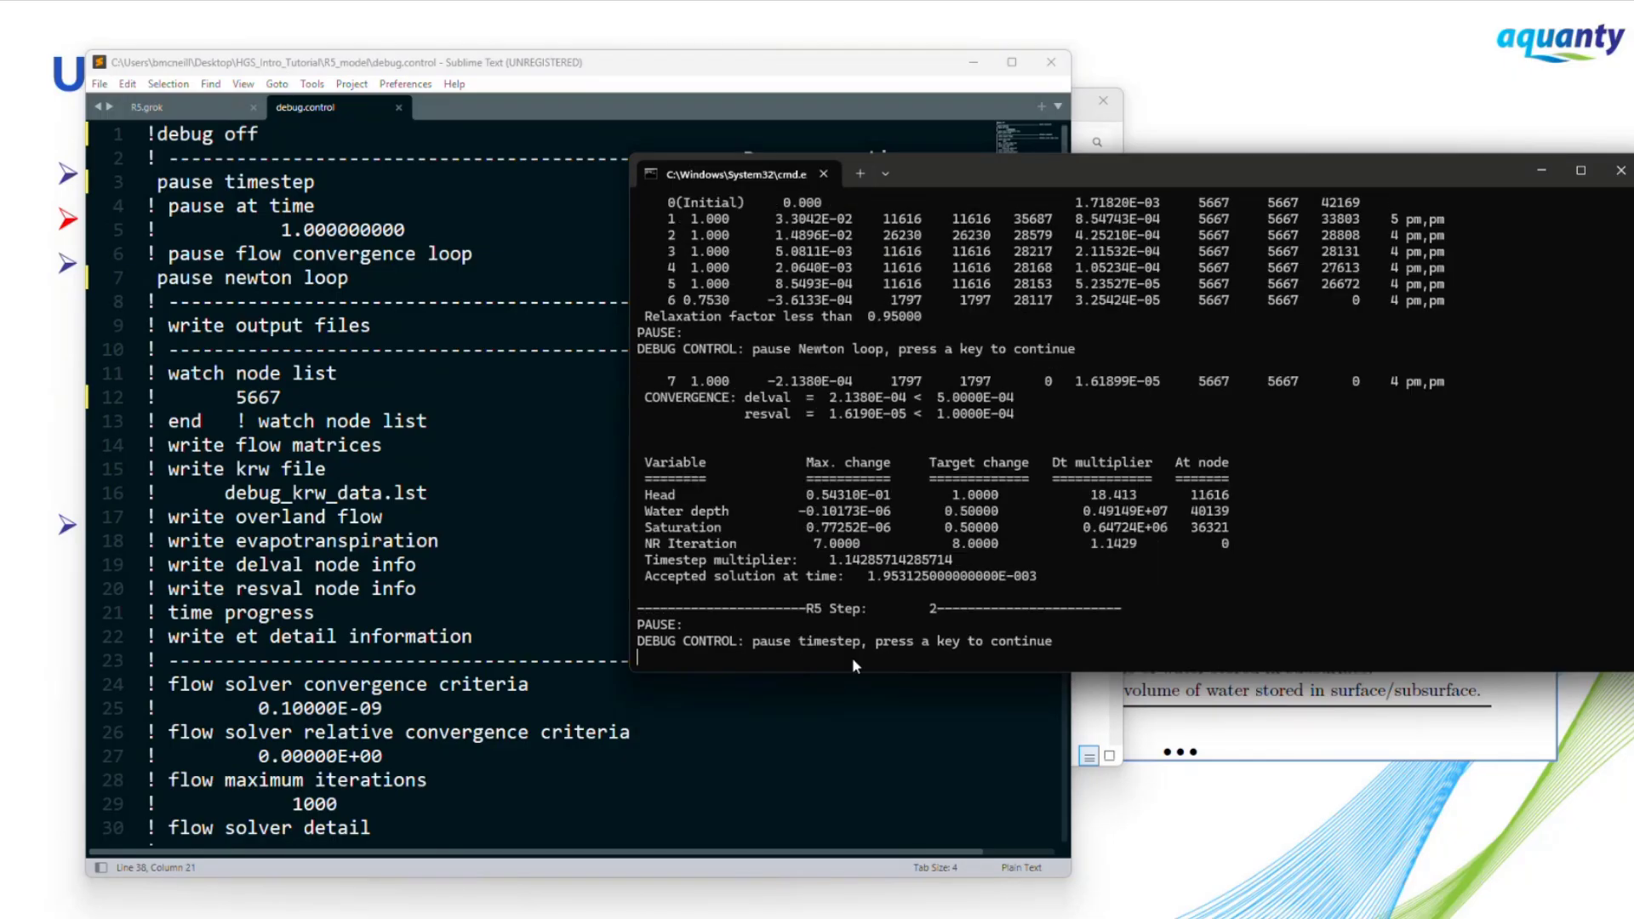
scroll(898, 428, up, 2)
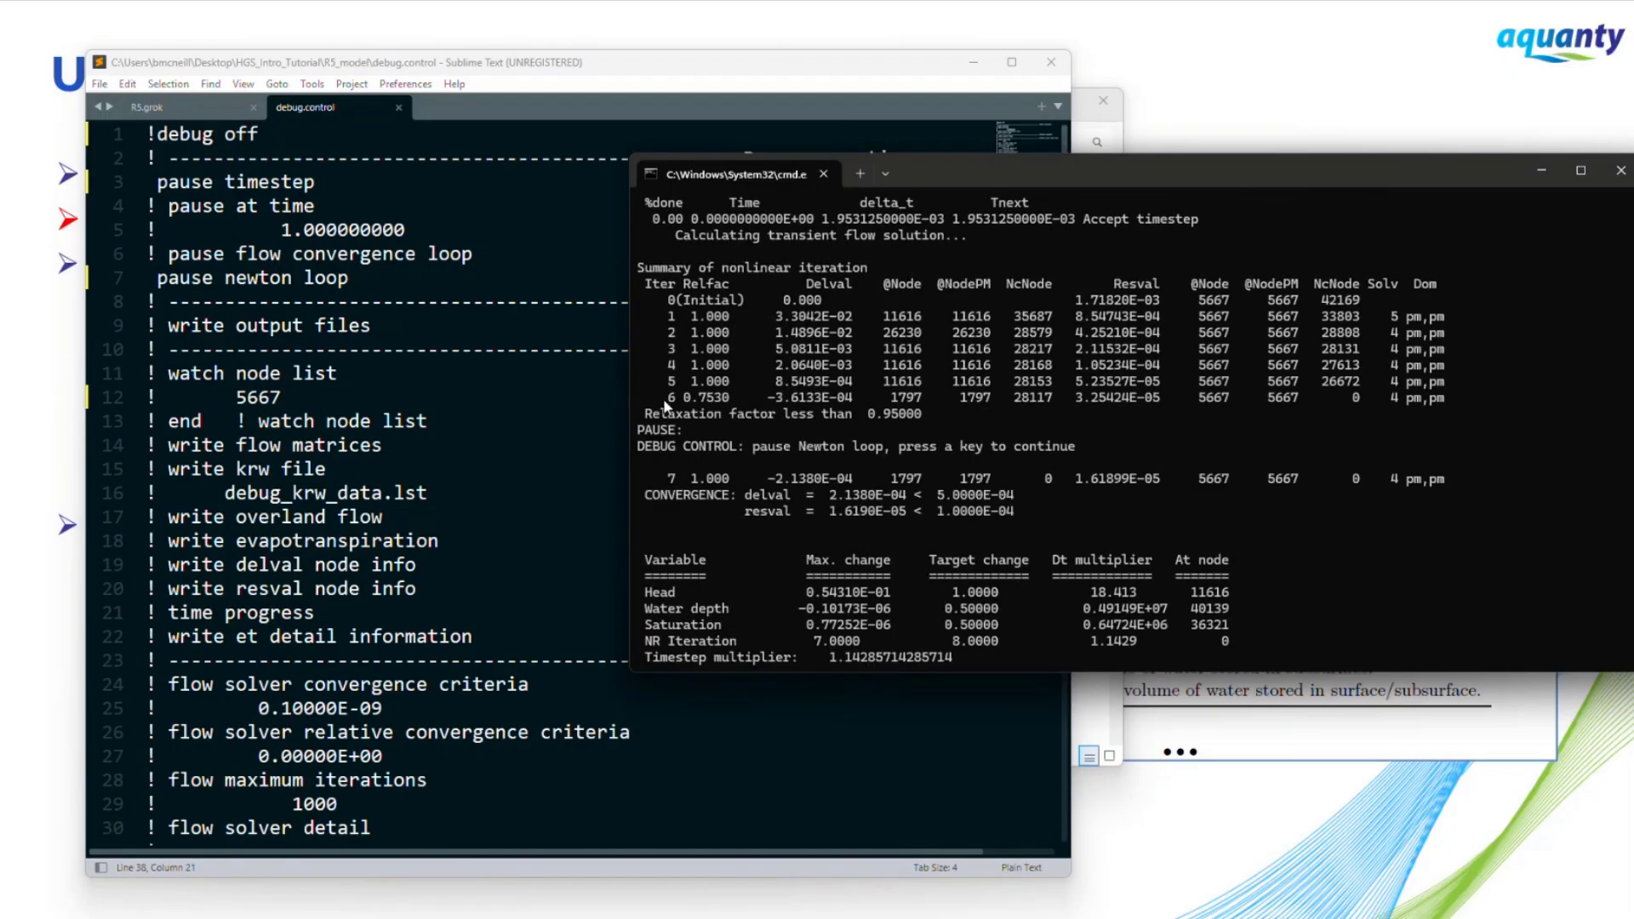
drag(667, 469, 1376, 477)
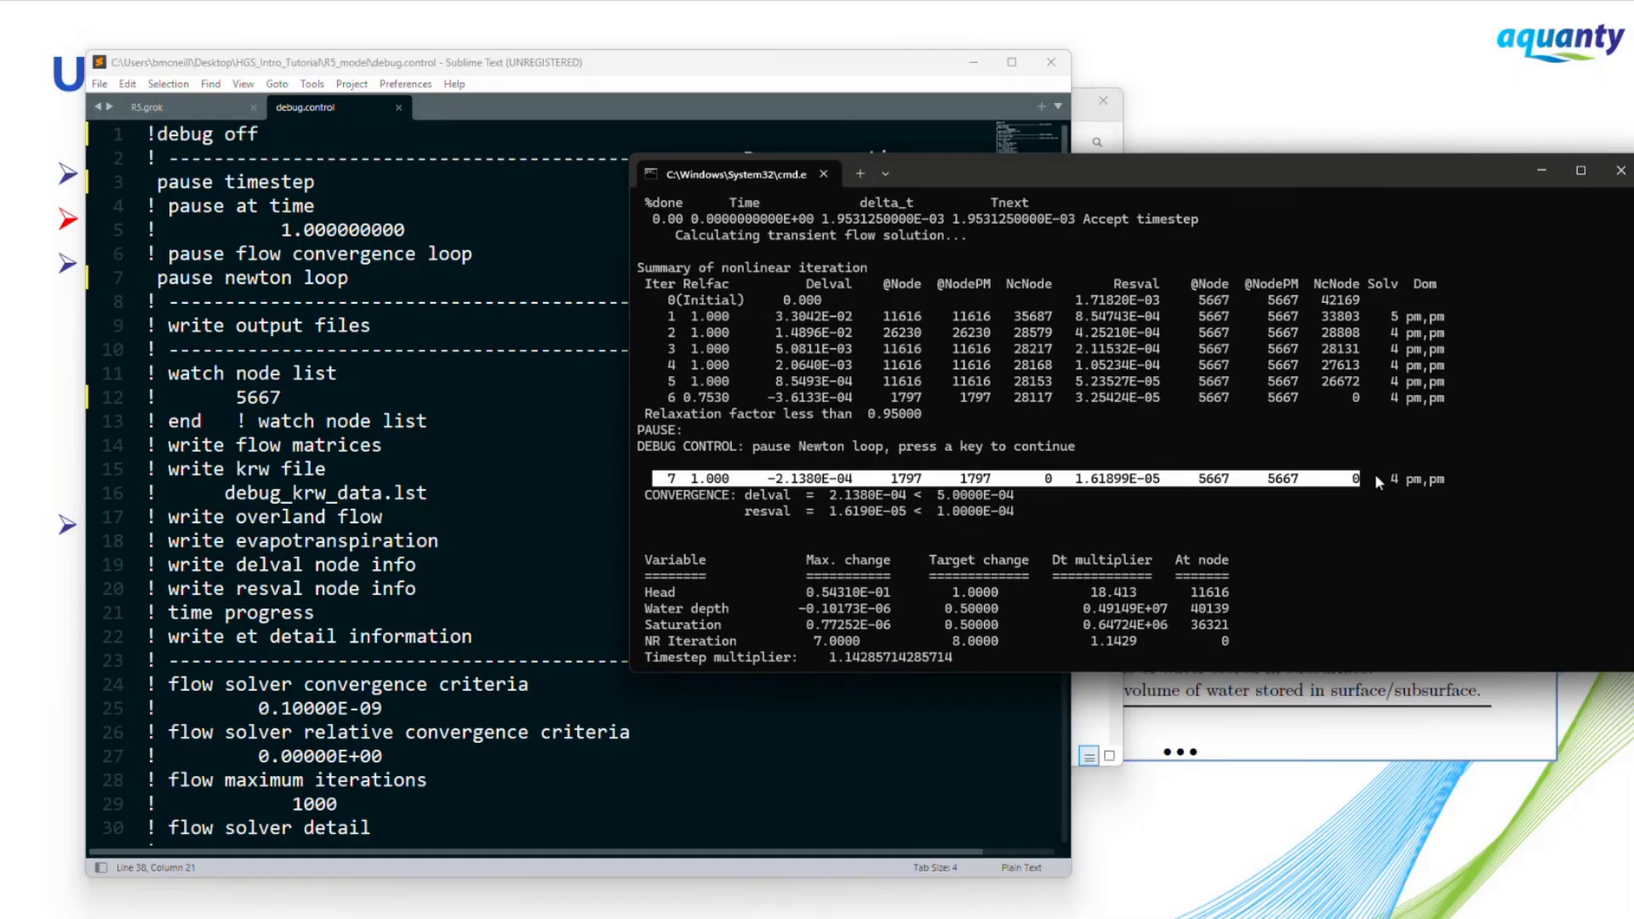
scroll(1026, 504, down, 2)
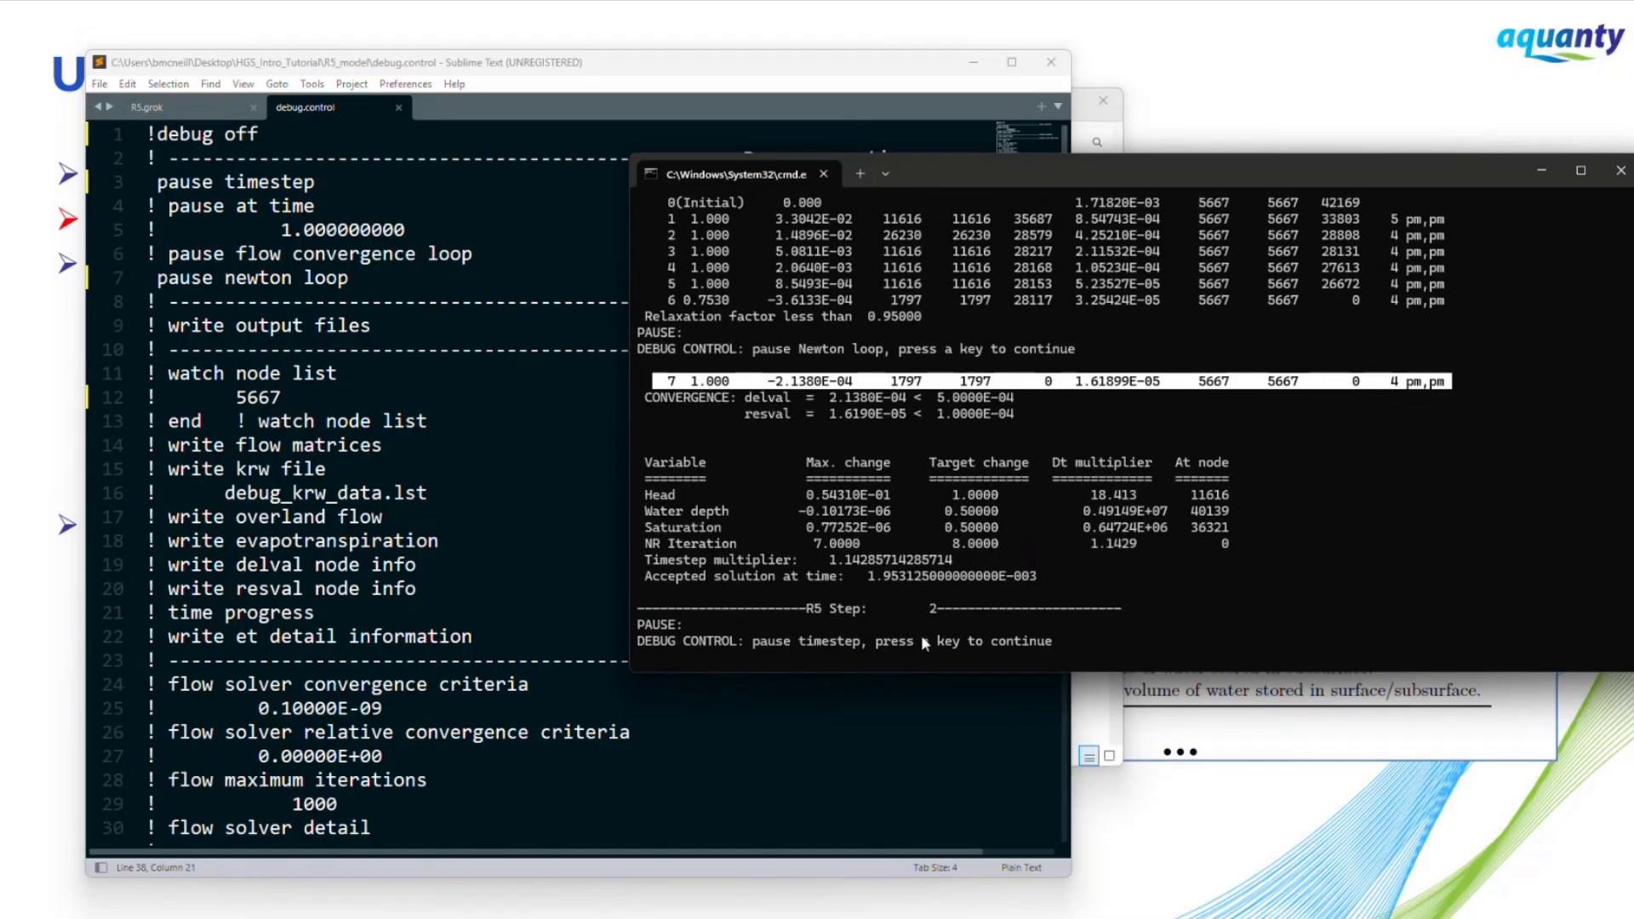
click(841, 620)
Continue past the timestep pause and step the Newton loop to convergence at iteration 5.
key(Return)
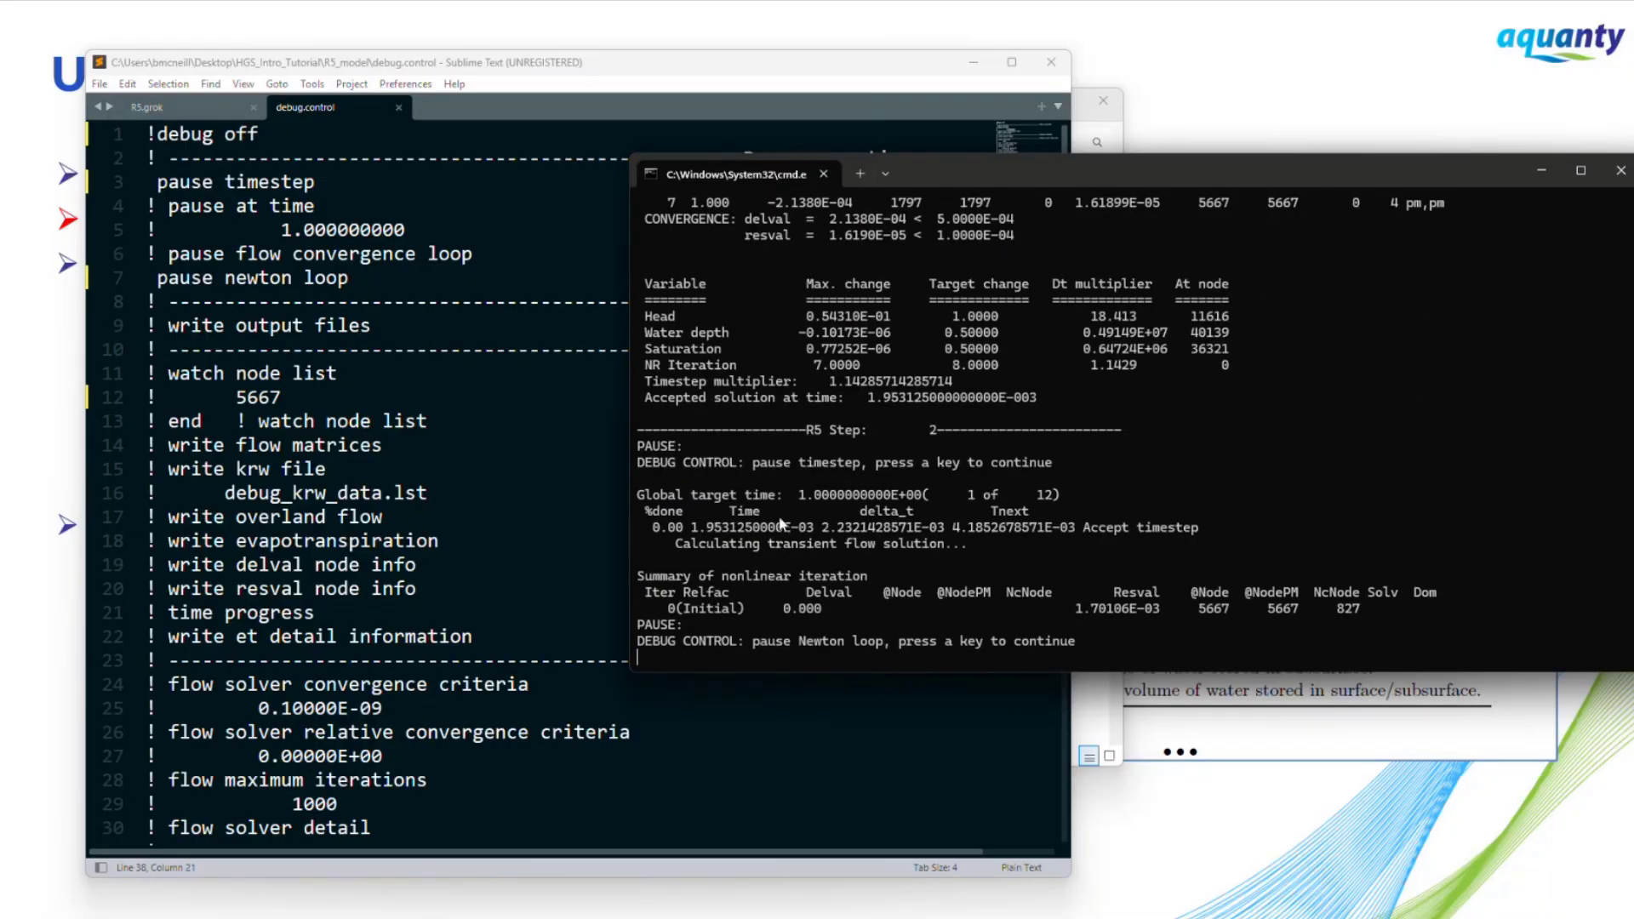
drag(904, 644, 766, 644)
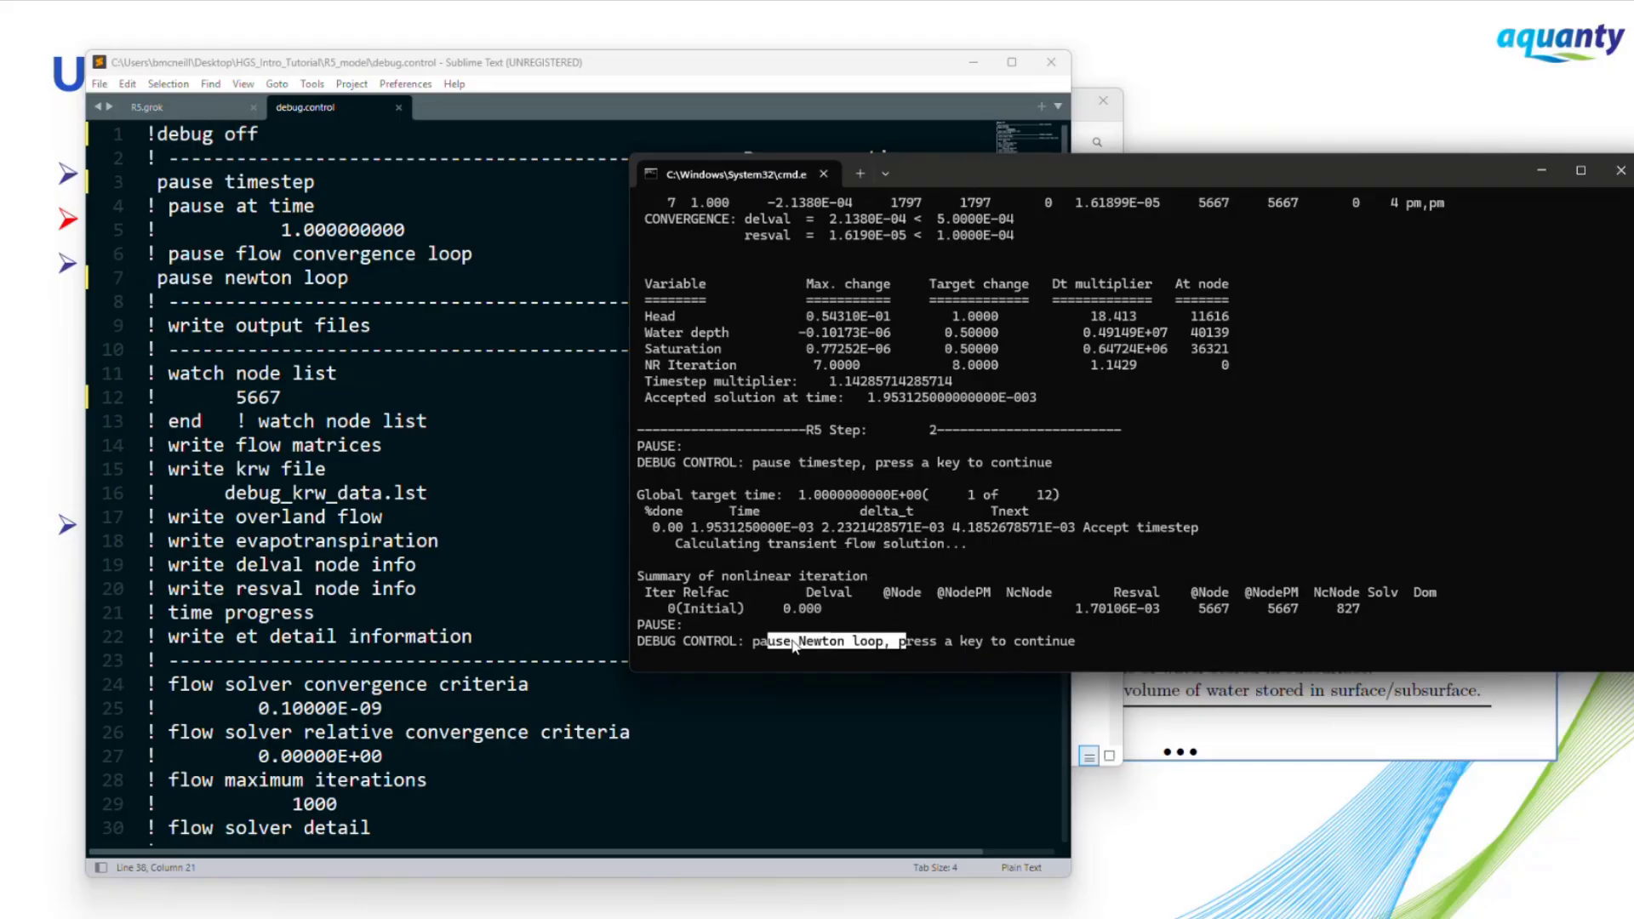
click(922, 631)
key(Return)
key(Return)
key(Return)
key(Return)
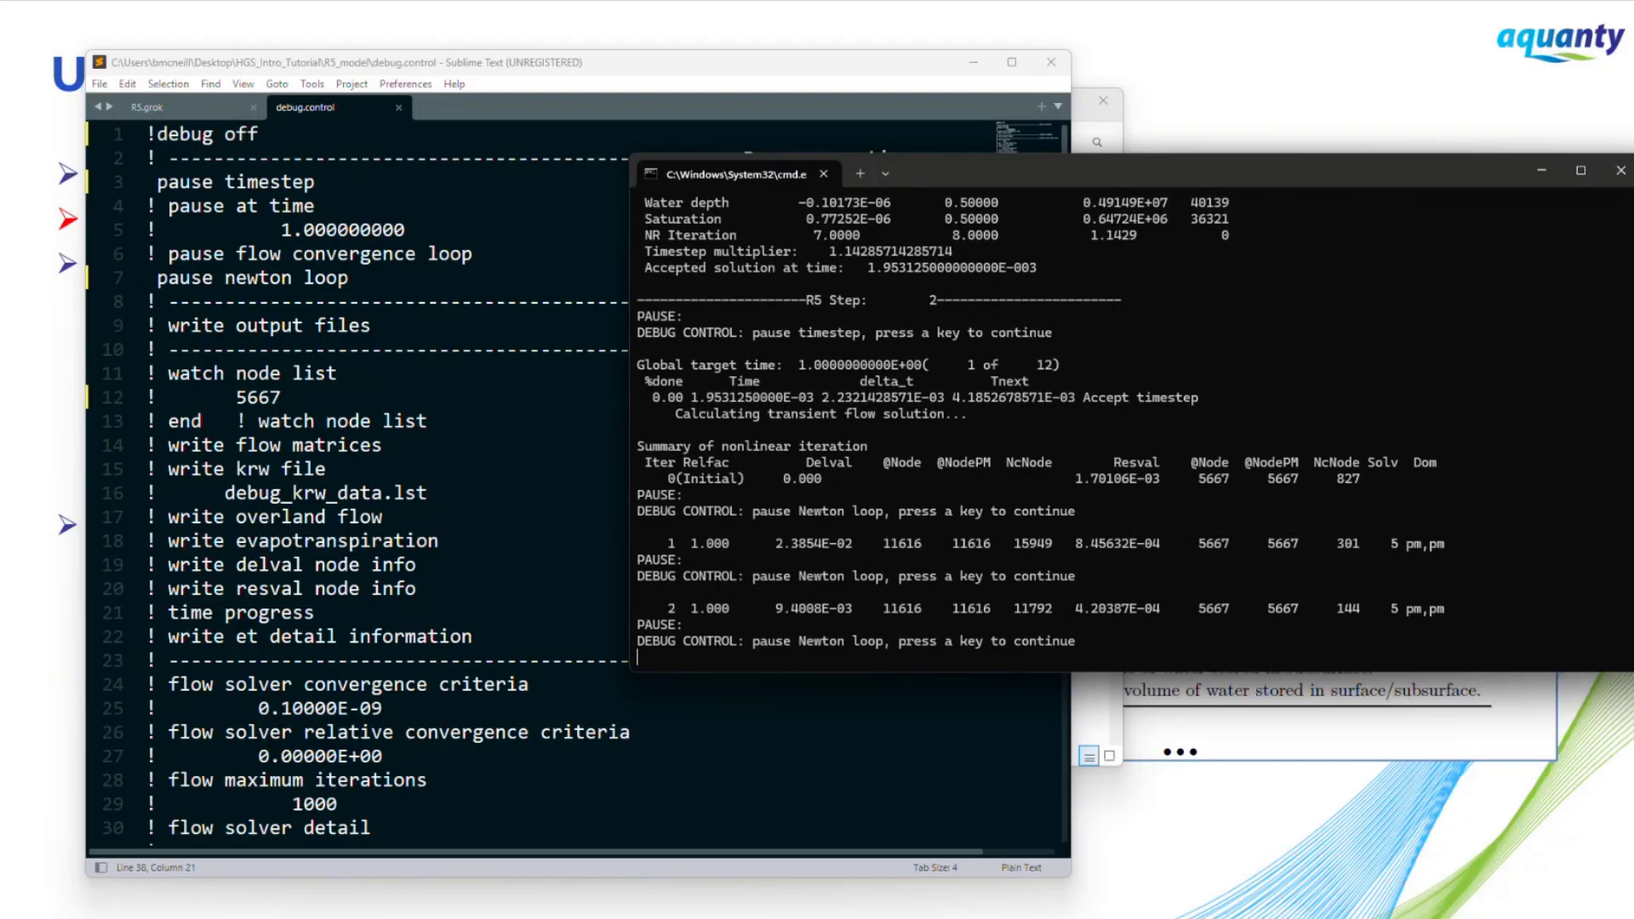
key(Return)
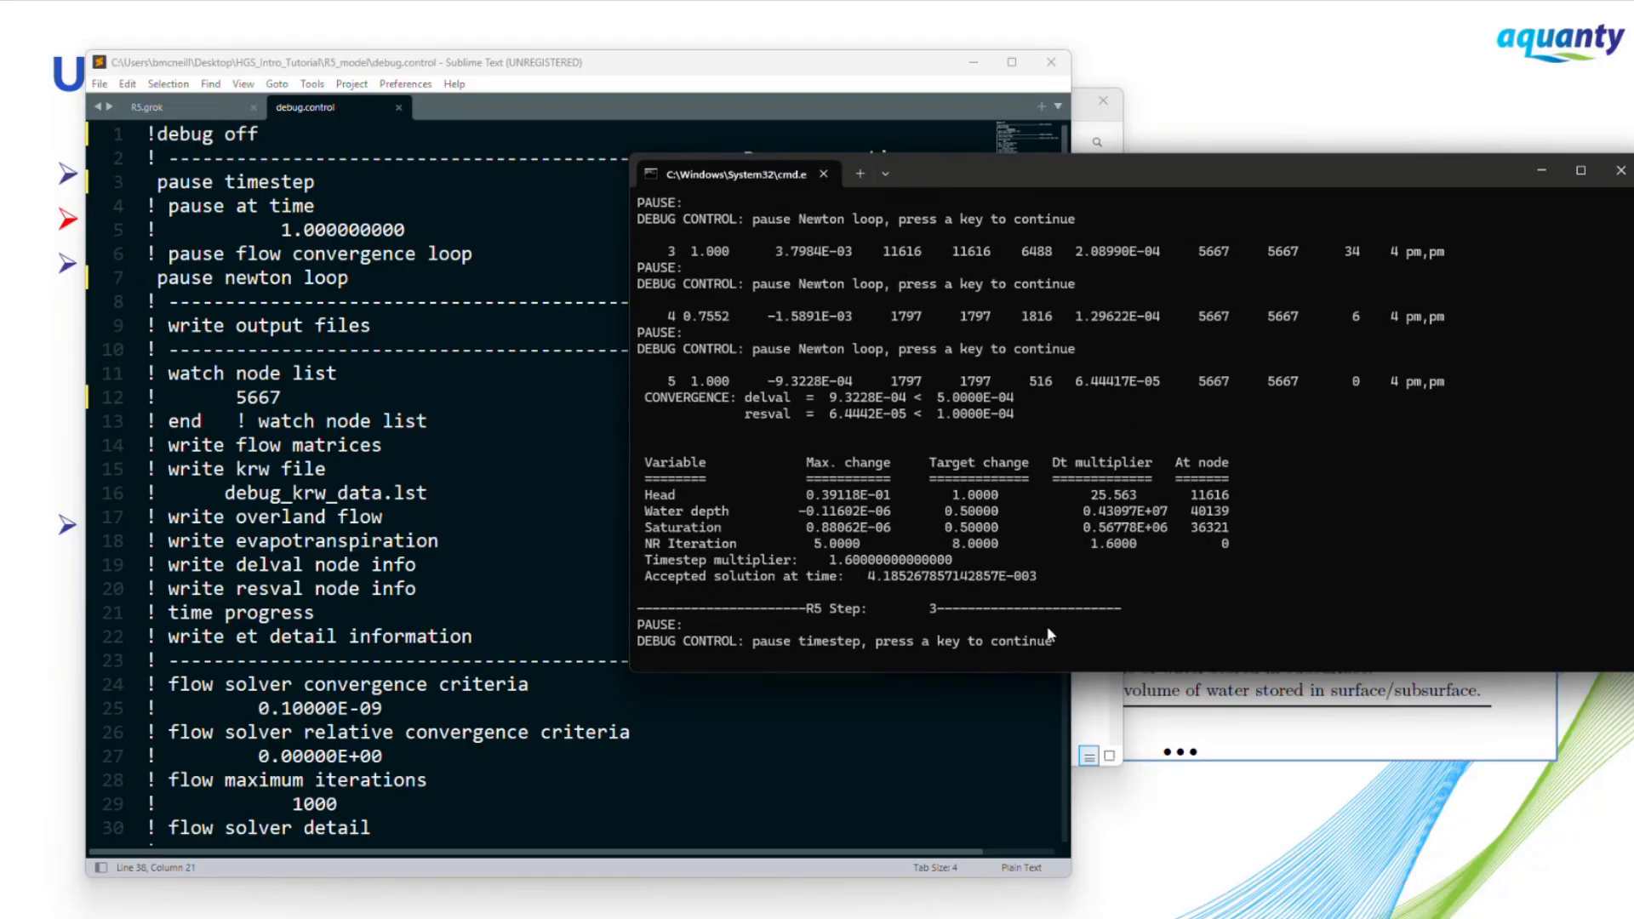
drag(1037, 415, 639, 376)
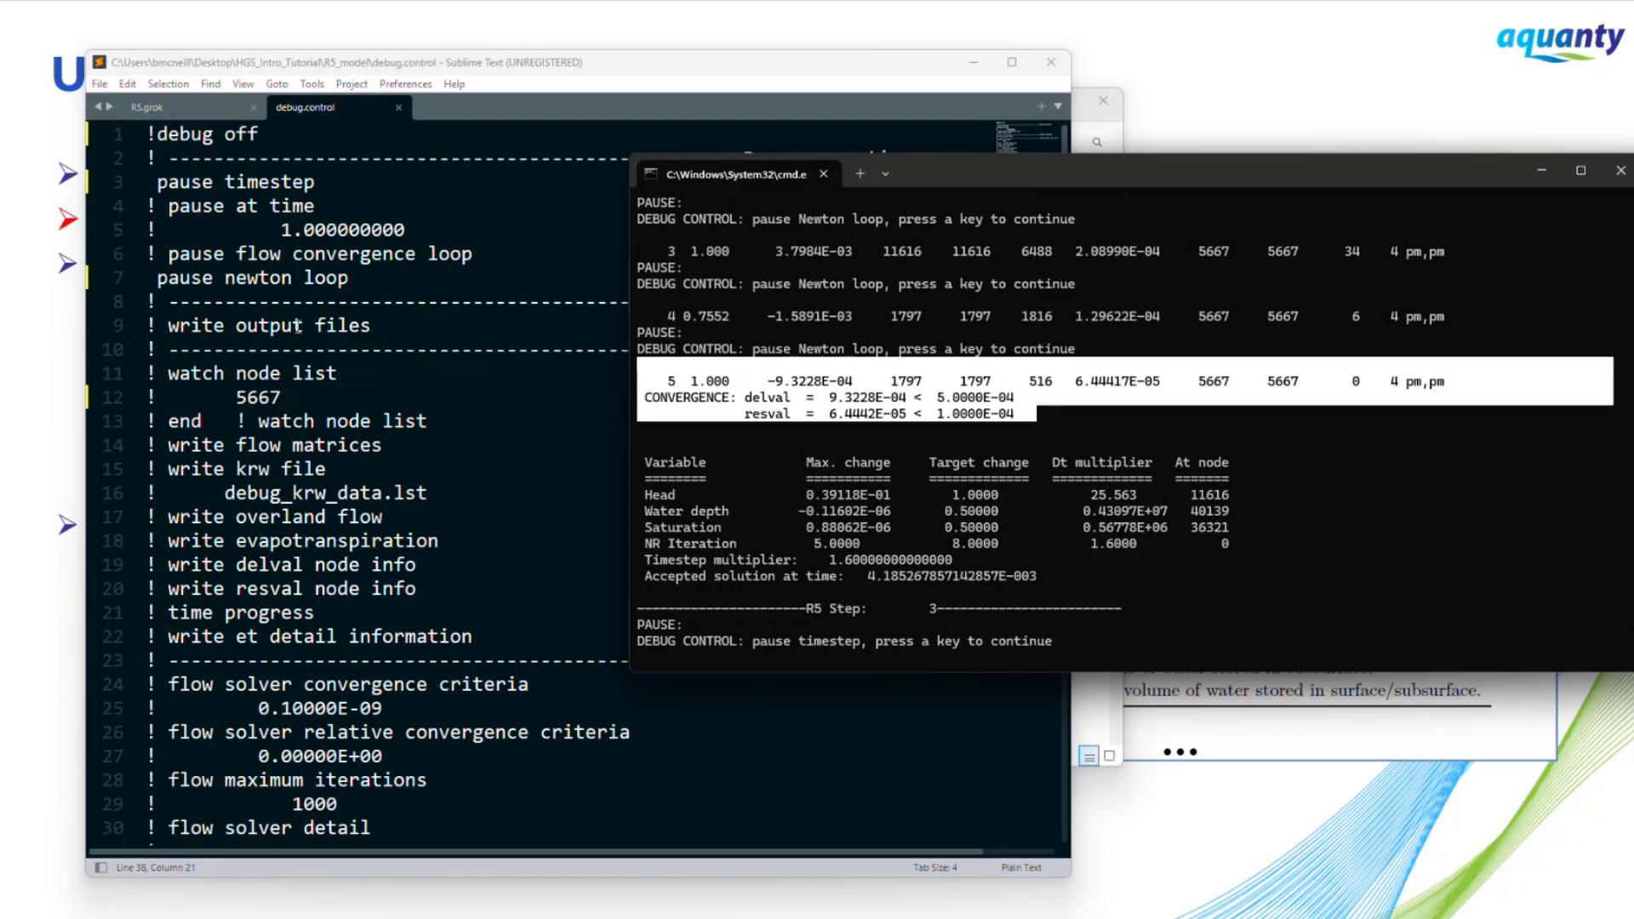
Comment out 'pause newton loop' with ! in debug.control and save.
click(161, 280)
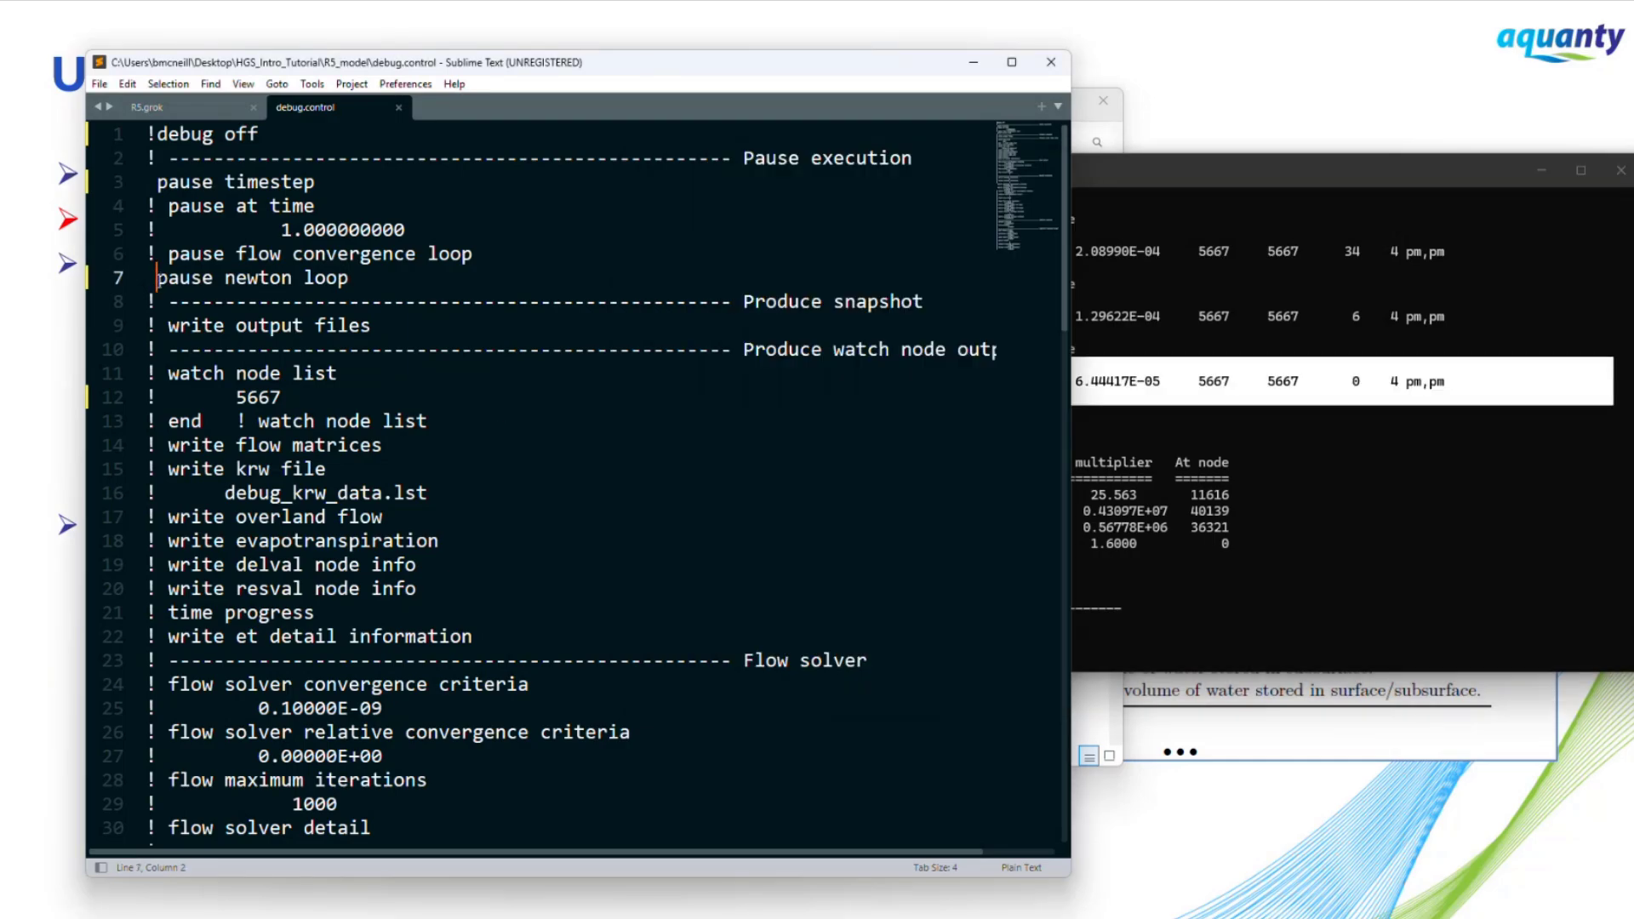
key(Left)
text(!)
key(ctrl+s)
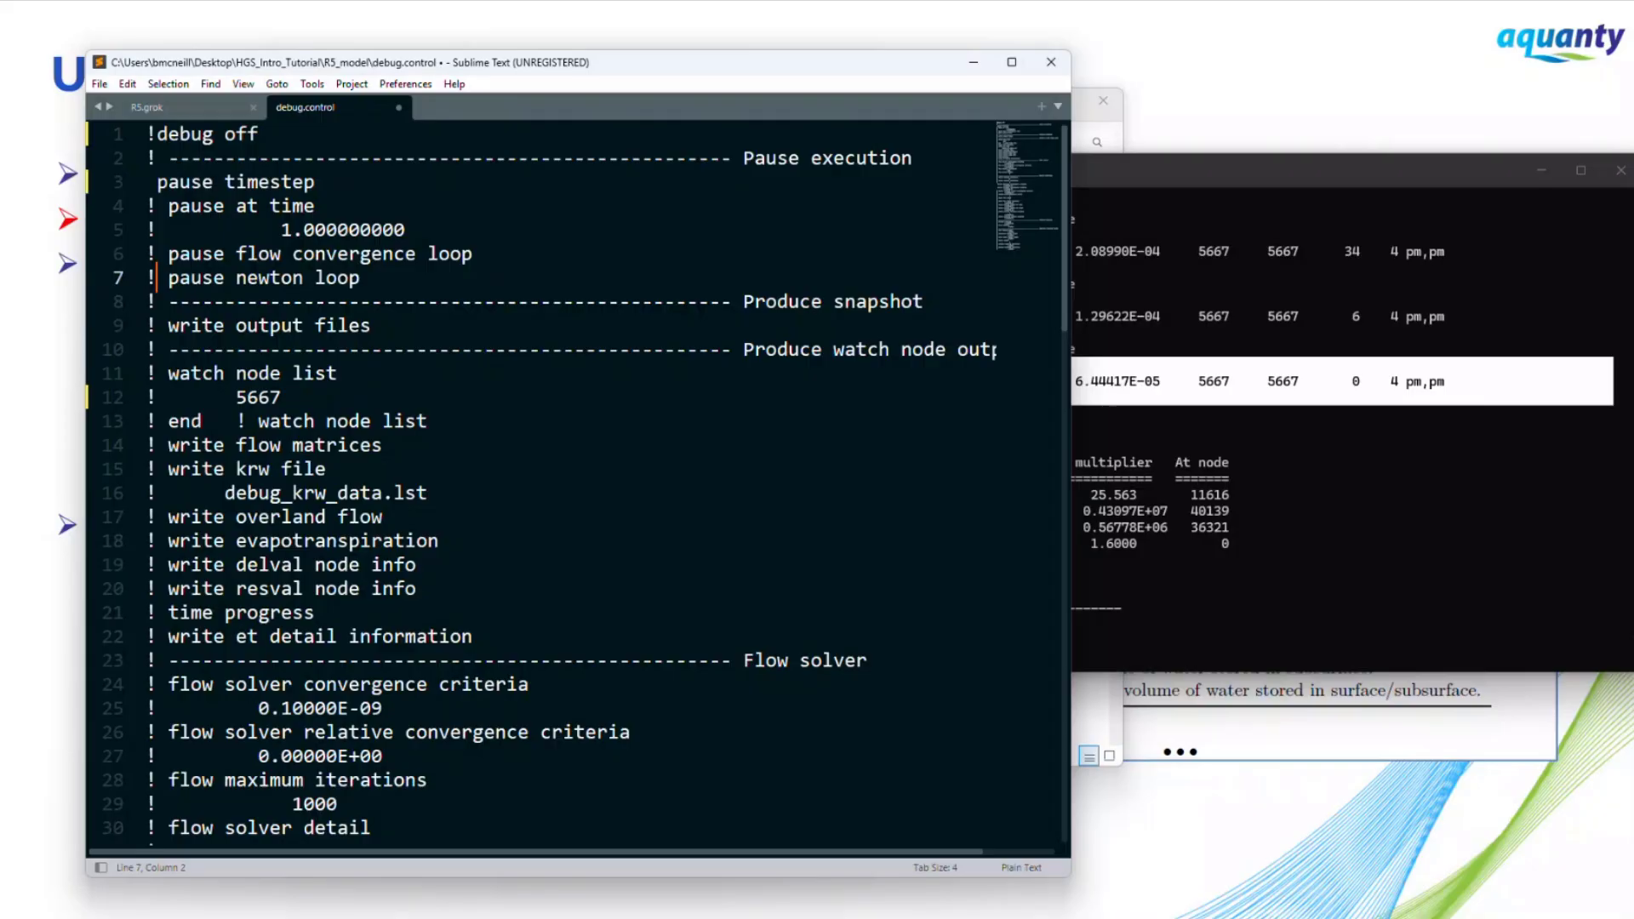
Resume the run and review the iteration table, target time and variable change summary.
click(1161, 382)
key(Return)
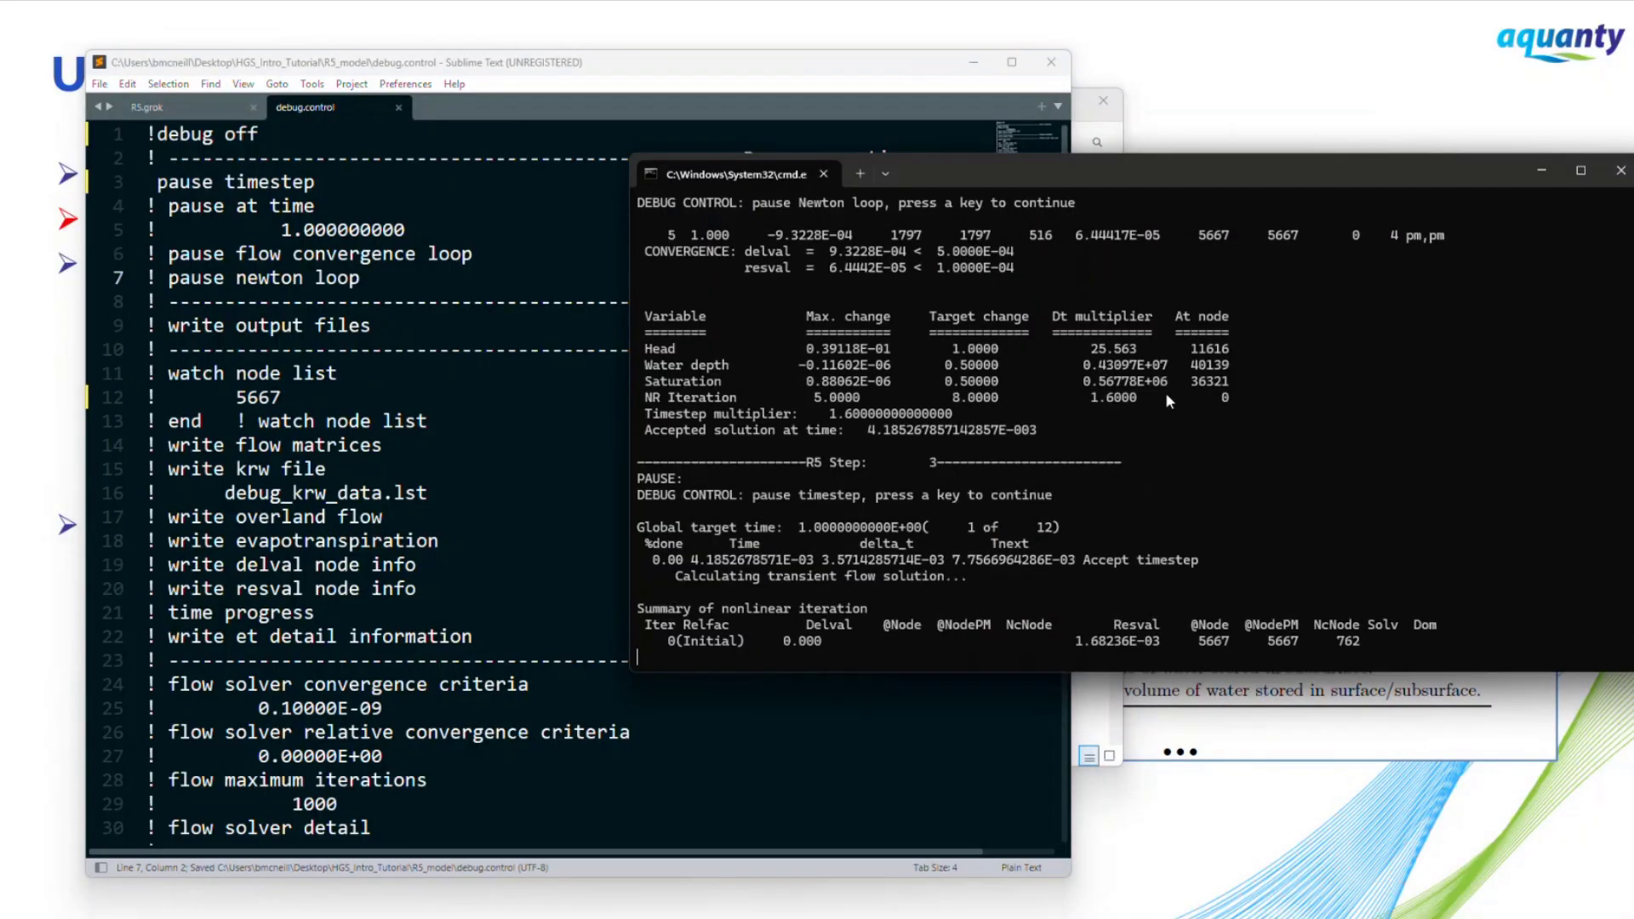
scroll(1011, 452, up, 2)
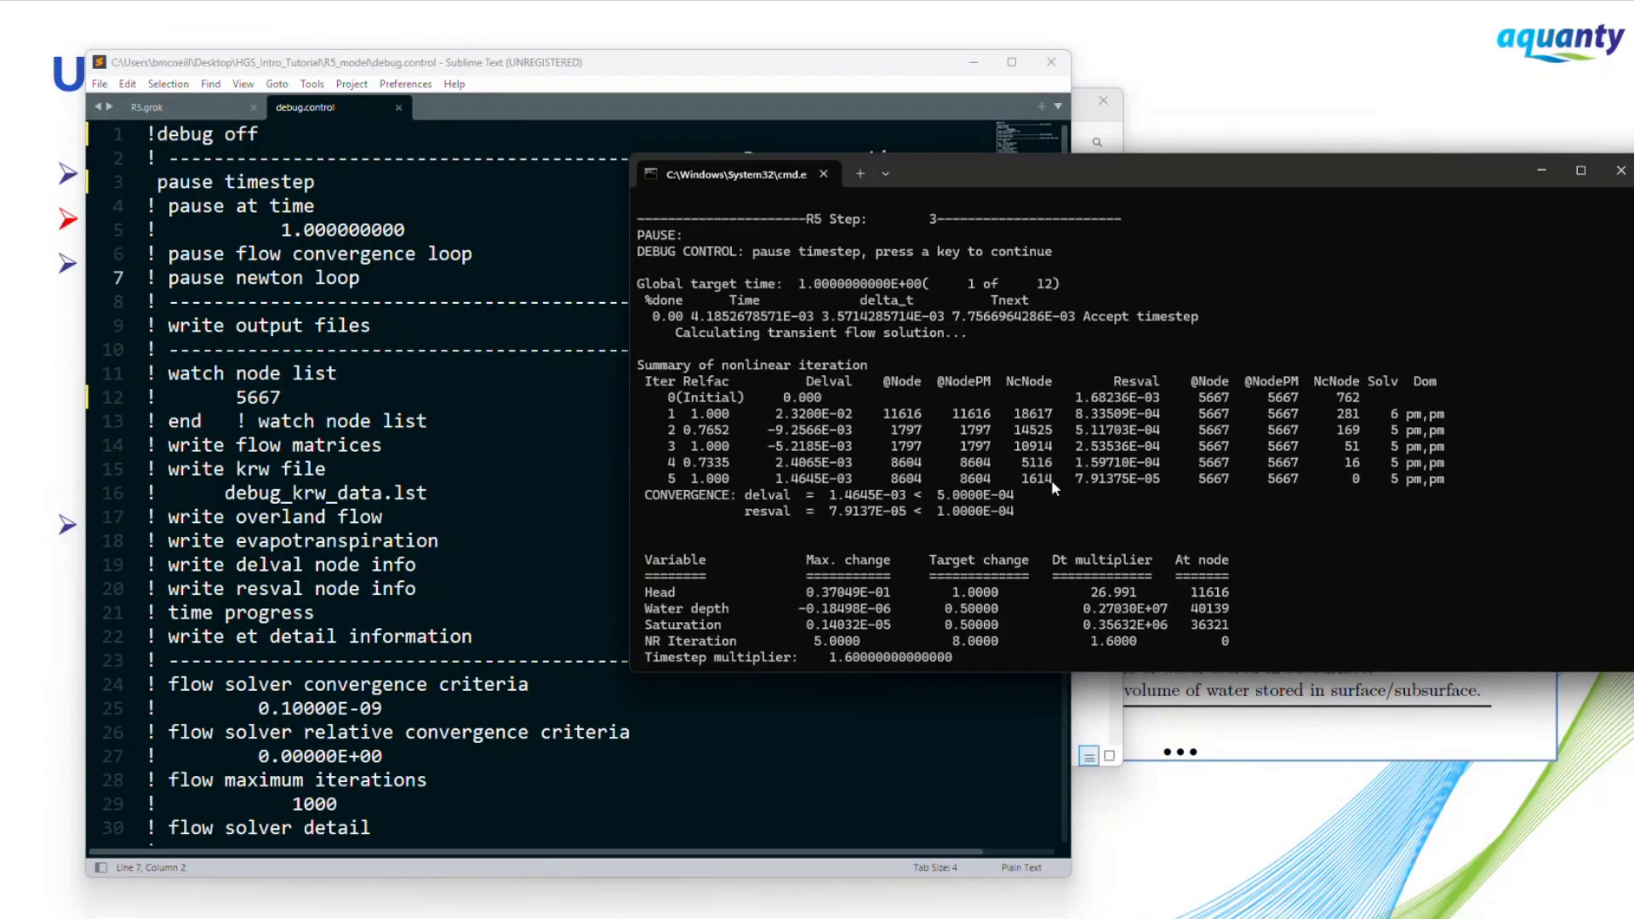
drag(1056, 512, 640, 379)
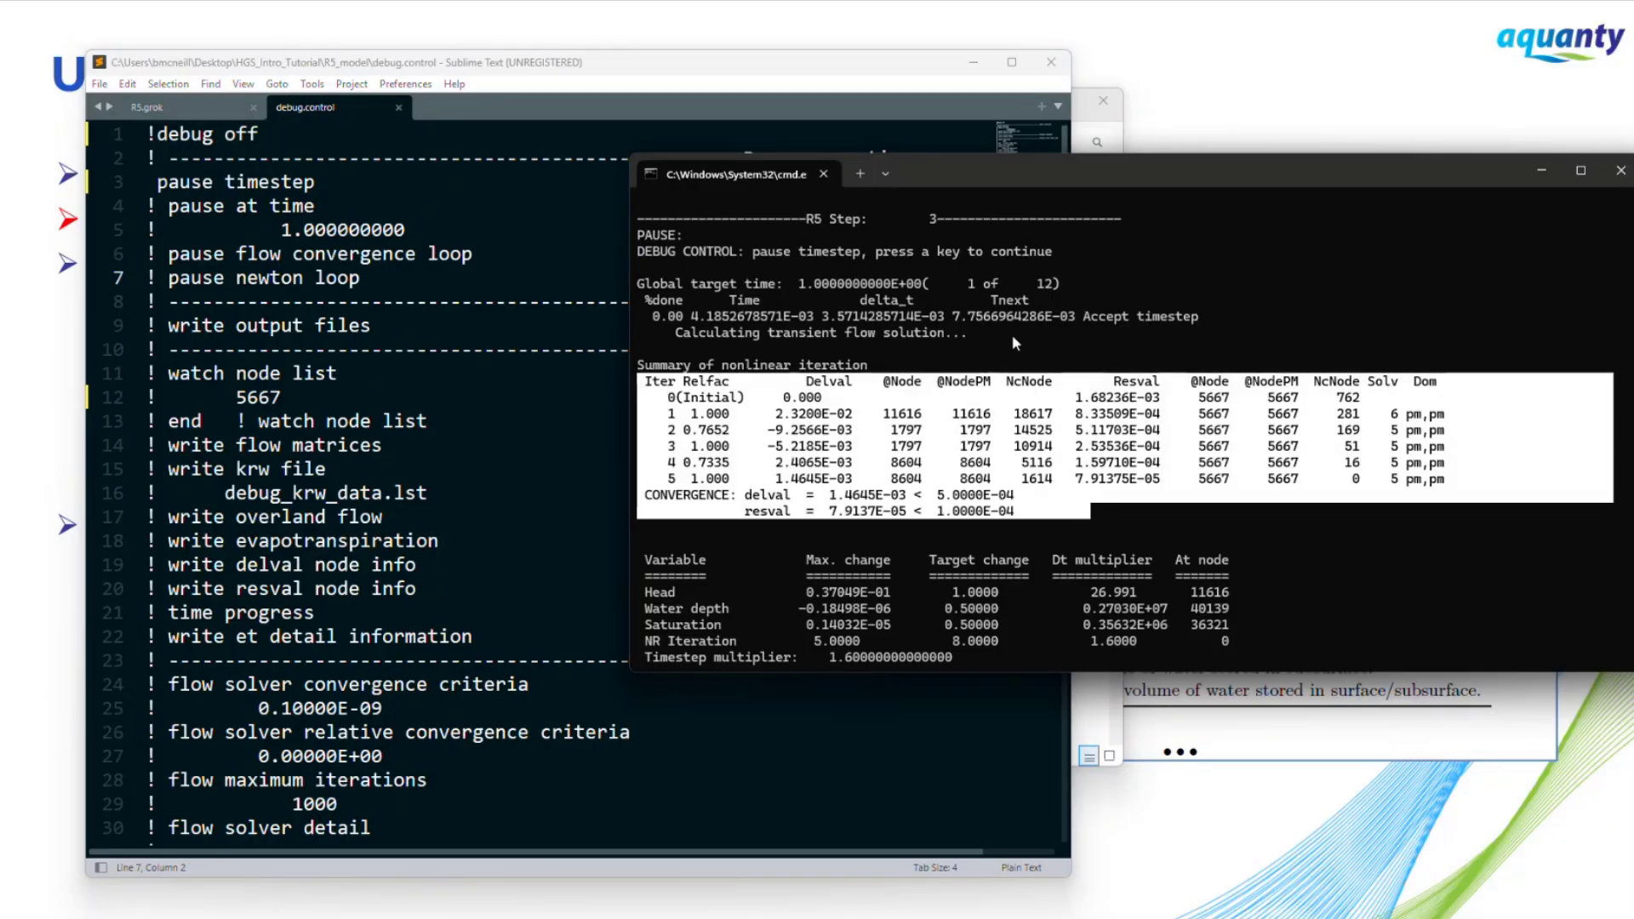
drag(1013, 335, 637, 284)
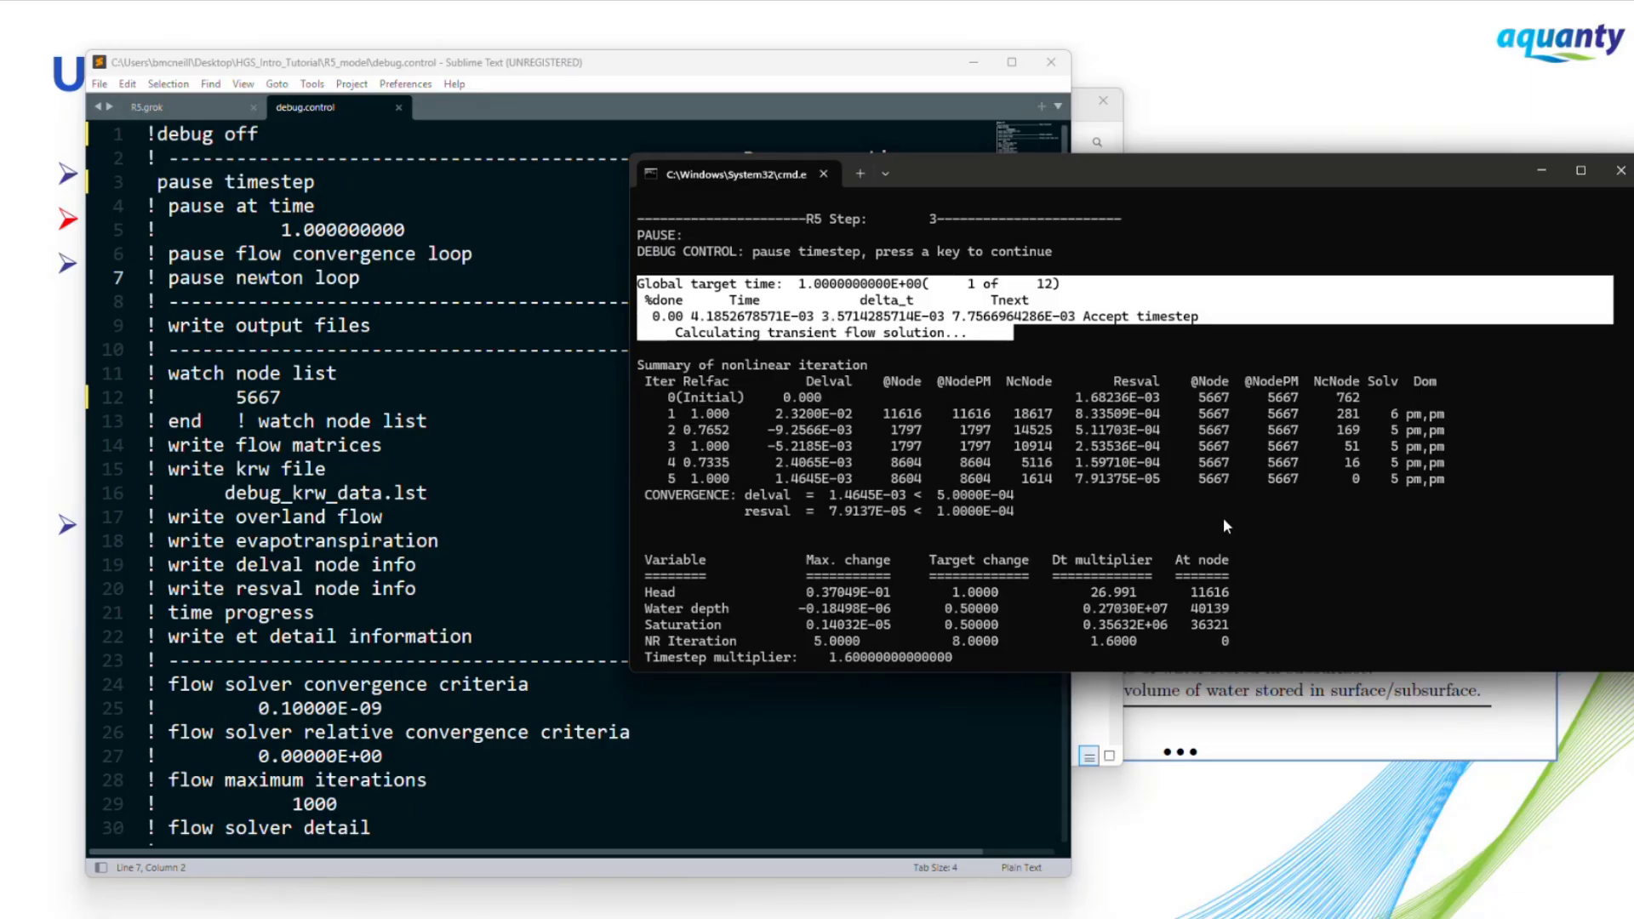
key(Return)
drag(1268, 575, 596, 459)
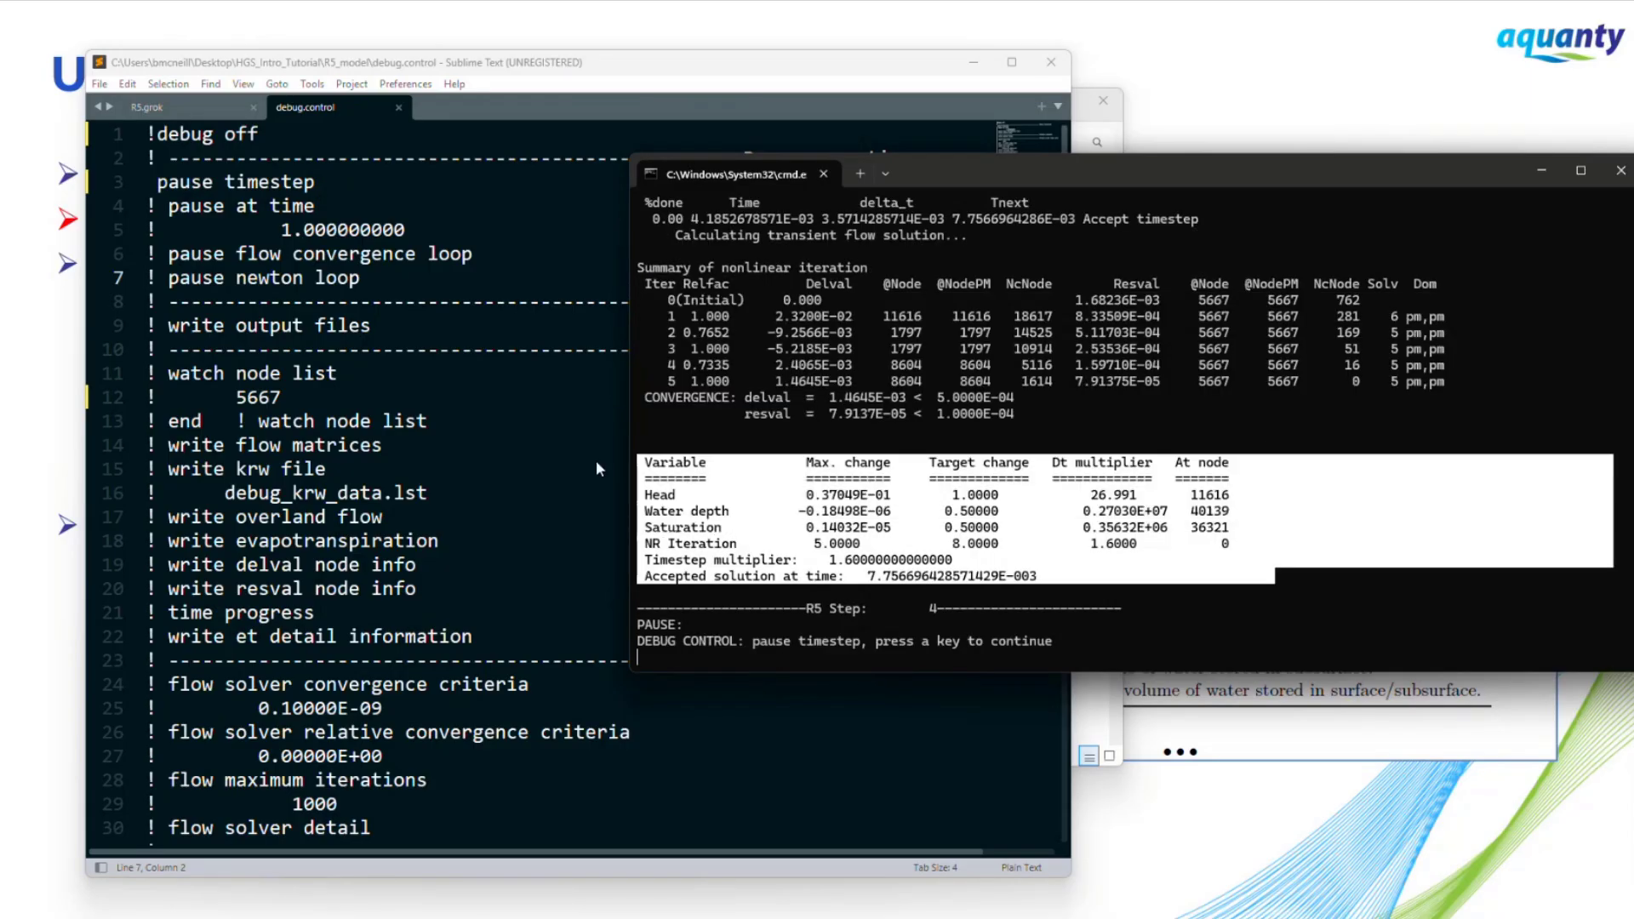
scroll(1005, 511, up, 3)
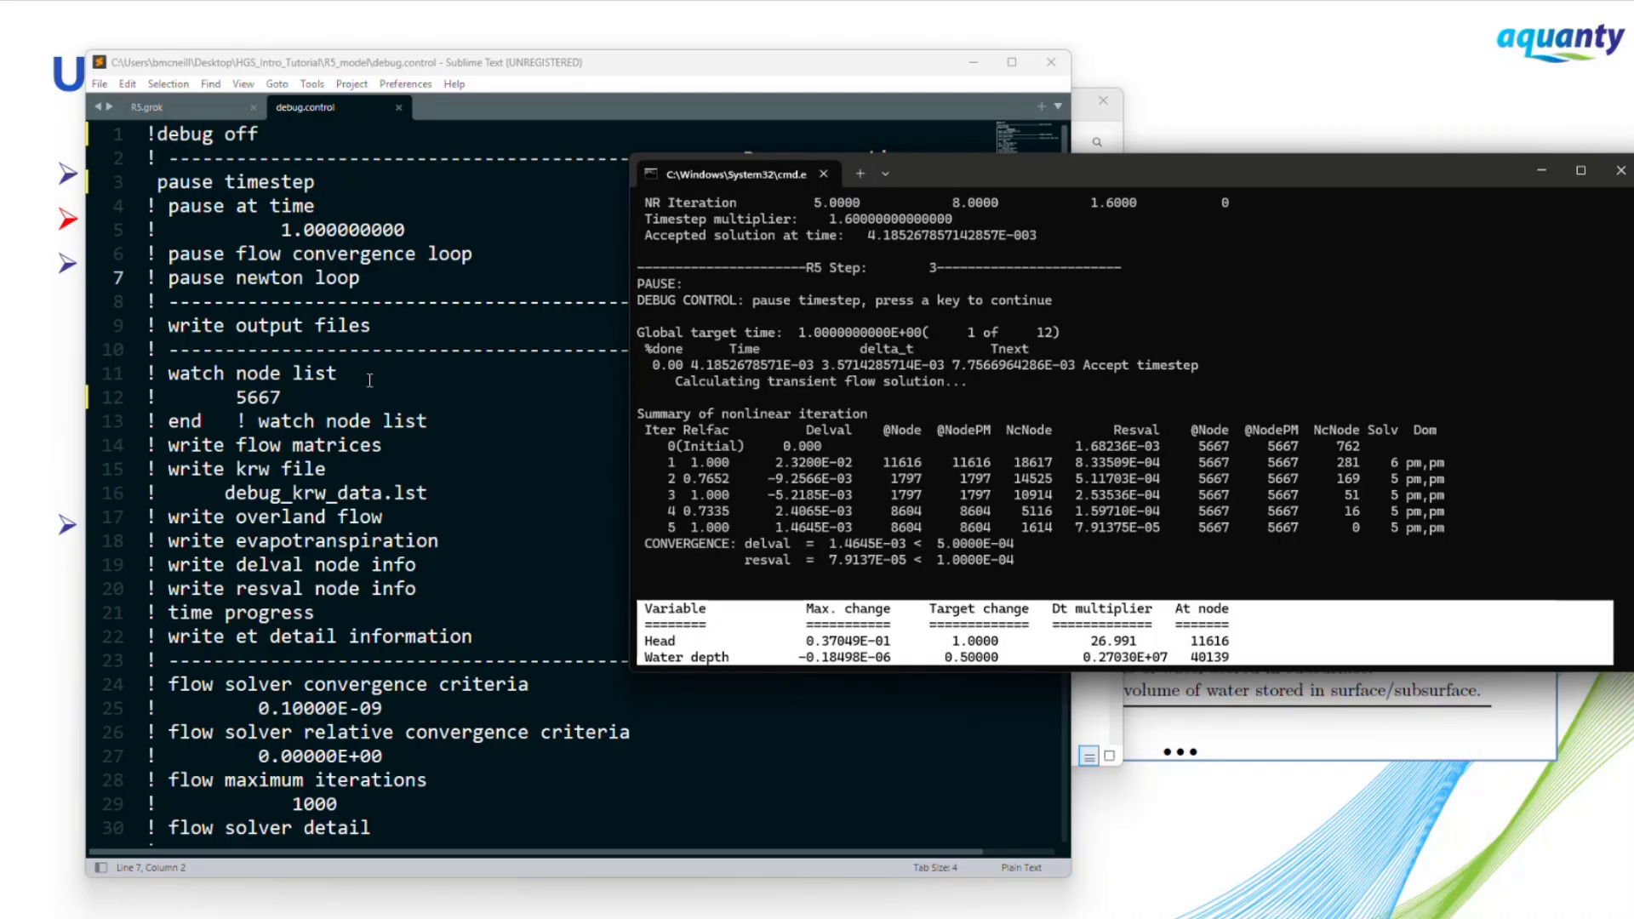
scroll(296, 651, down, 7)
scroll(203, 624, down, 1)
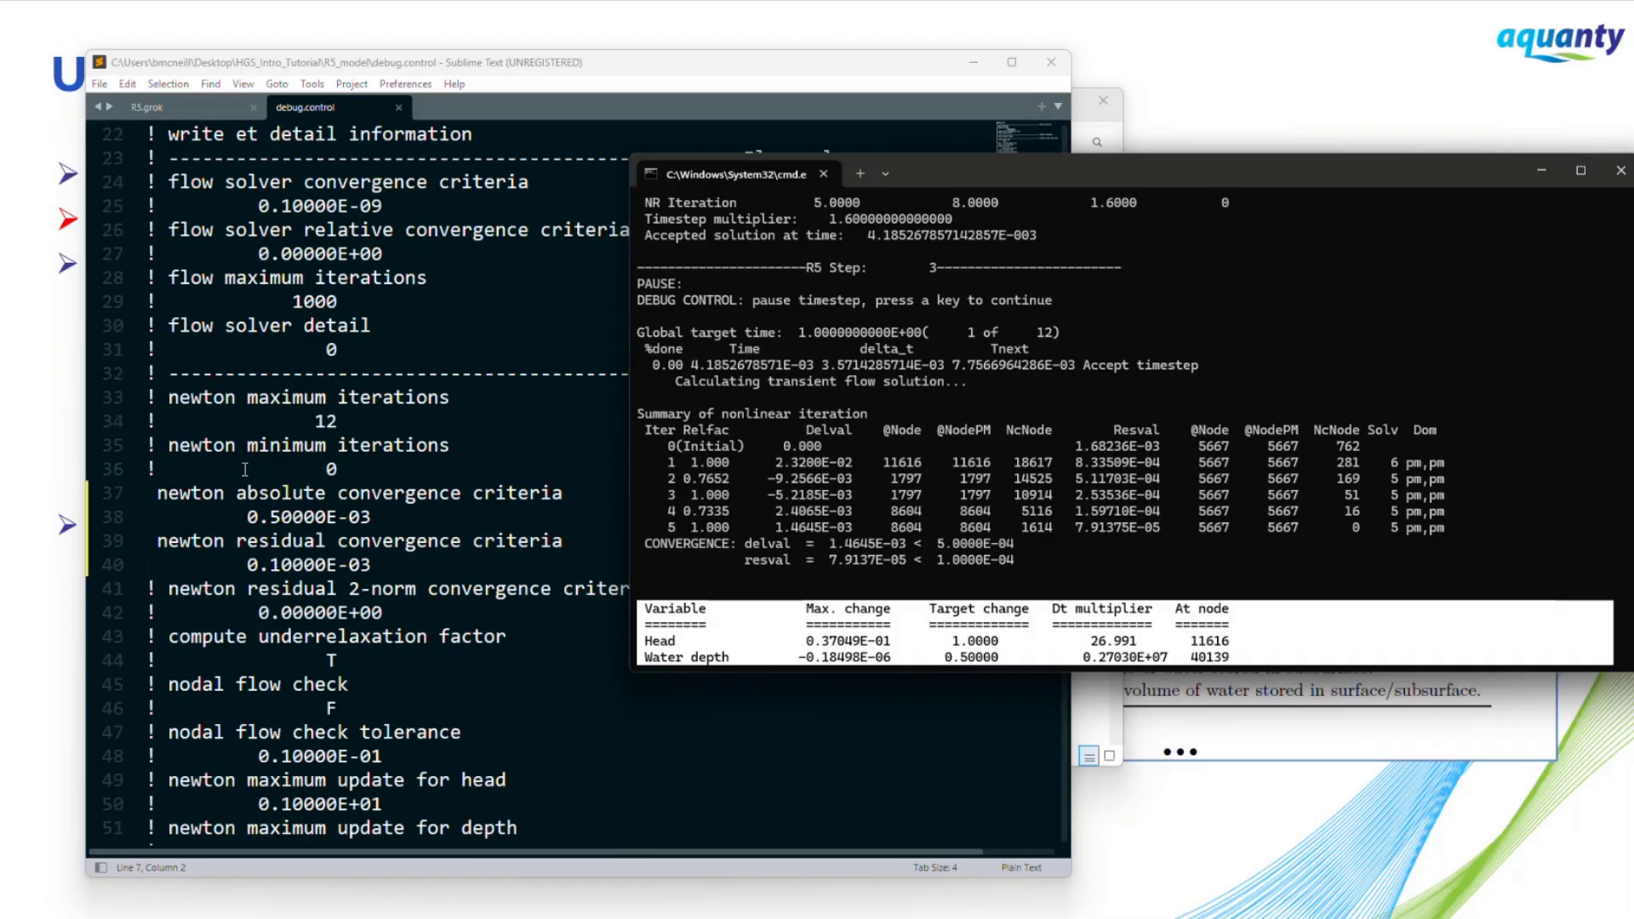
scroll(243, 469, up, 7)
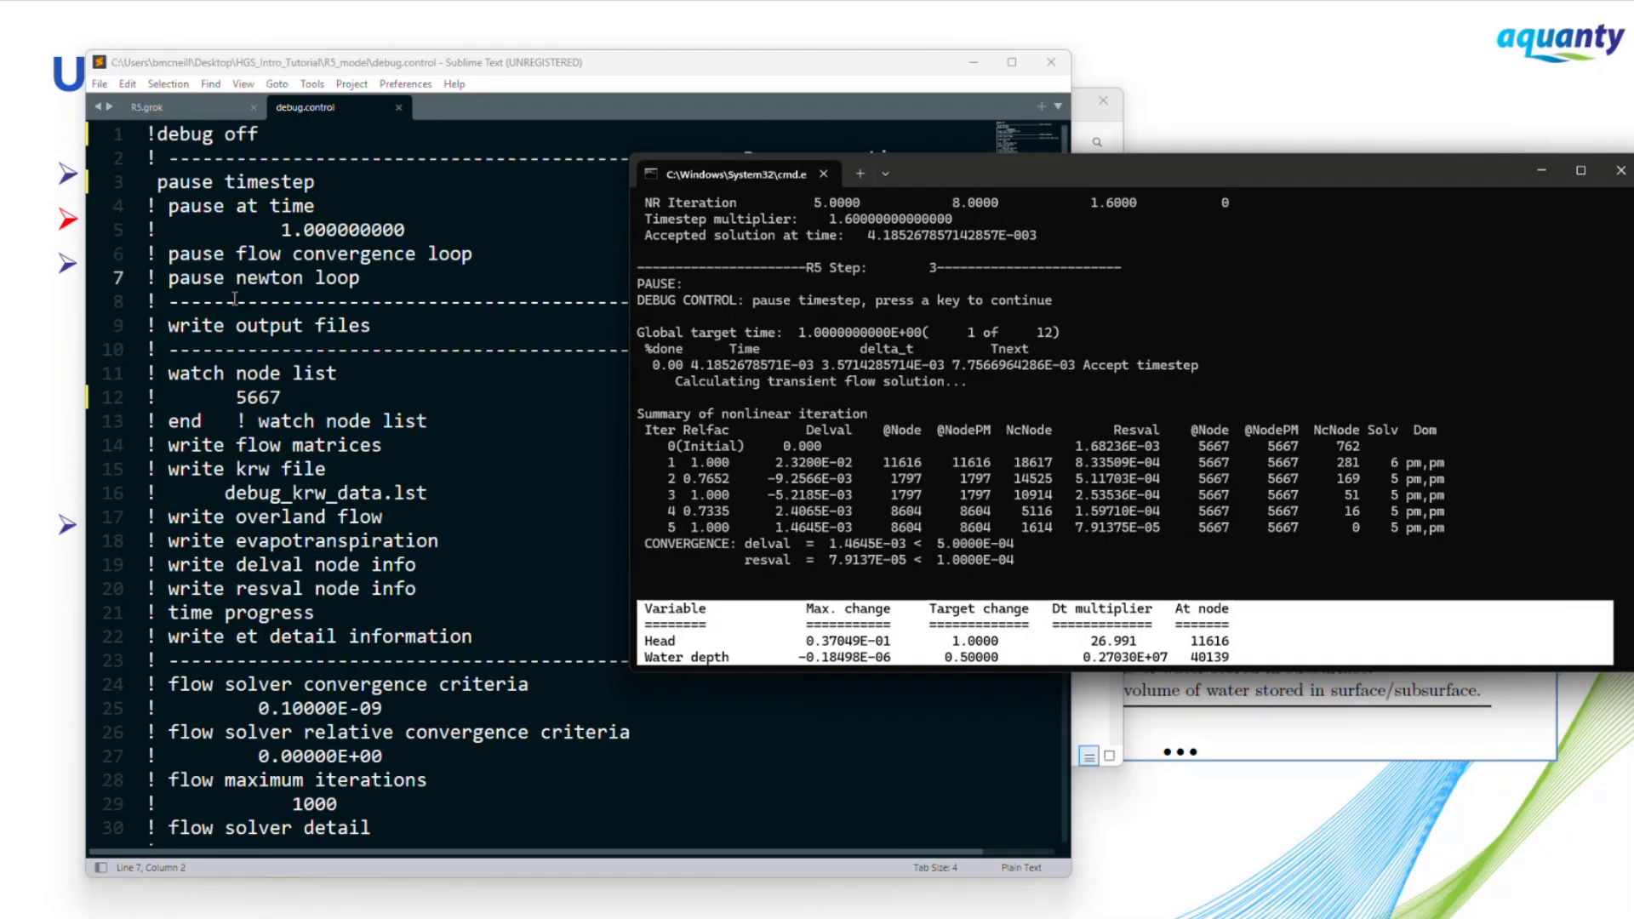
Prefix 'pause timestep' with ! in debug.control and save the file.
click(149, 183)
text(!)
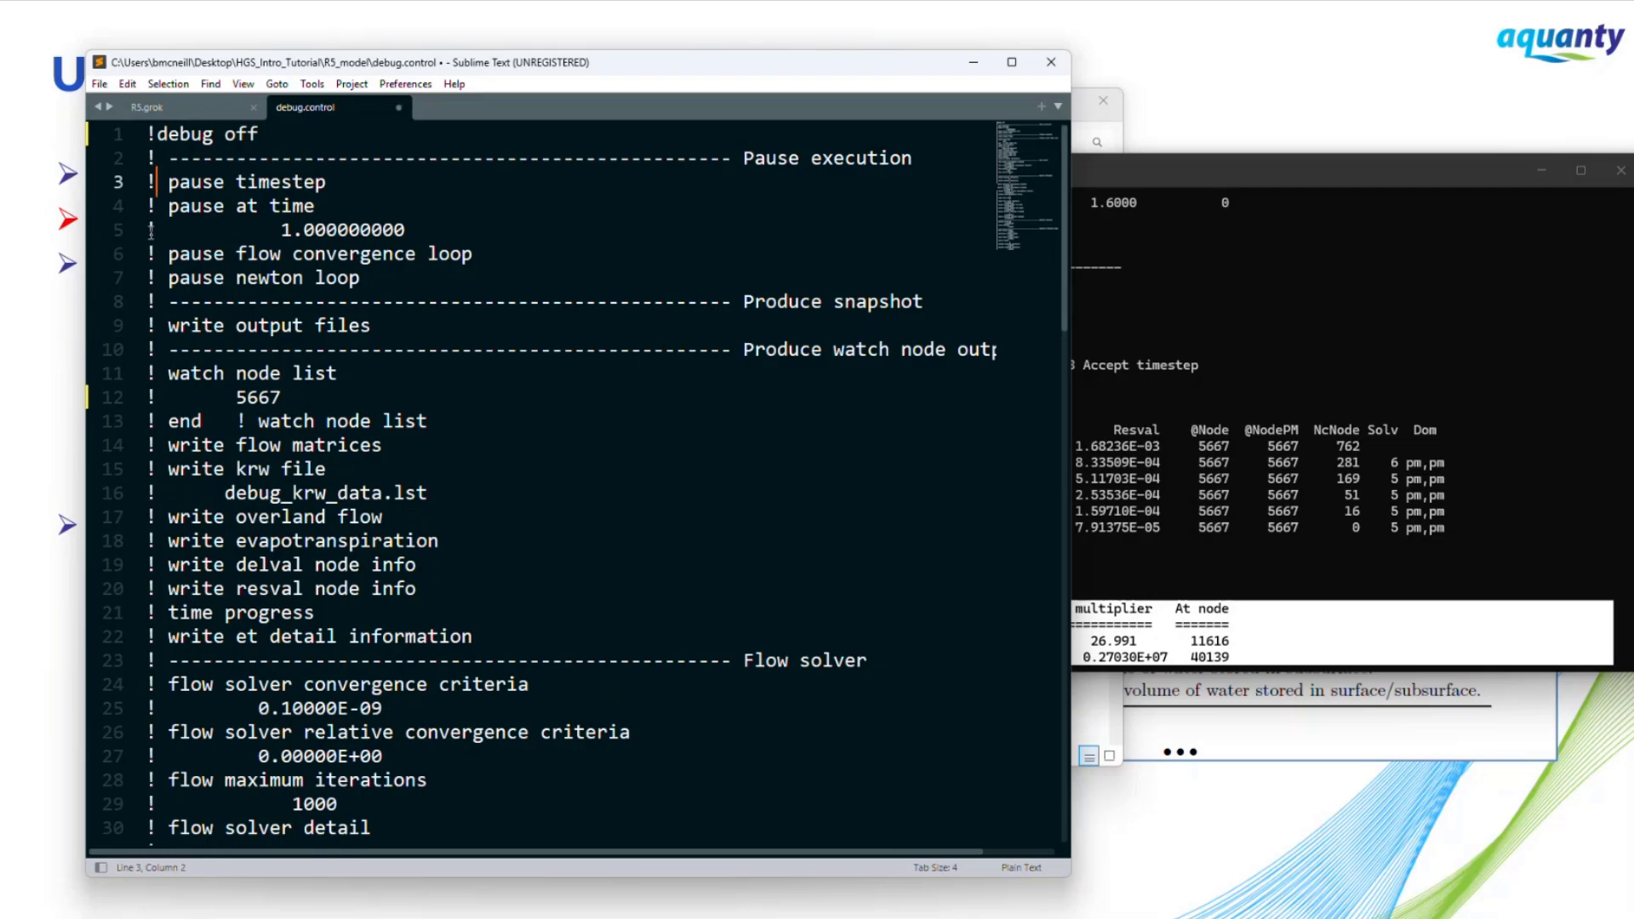
click(99, 84)
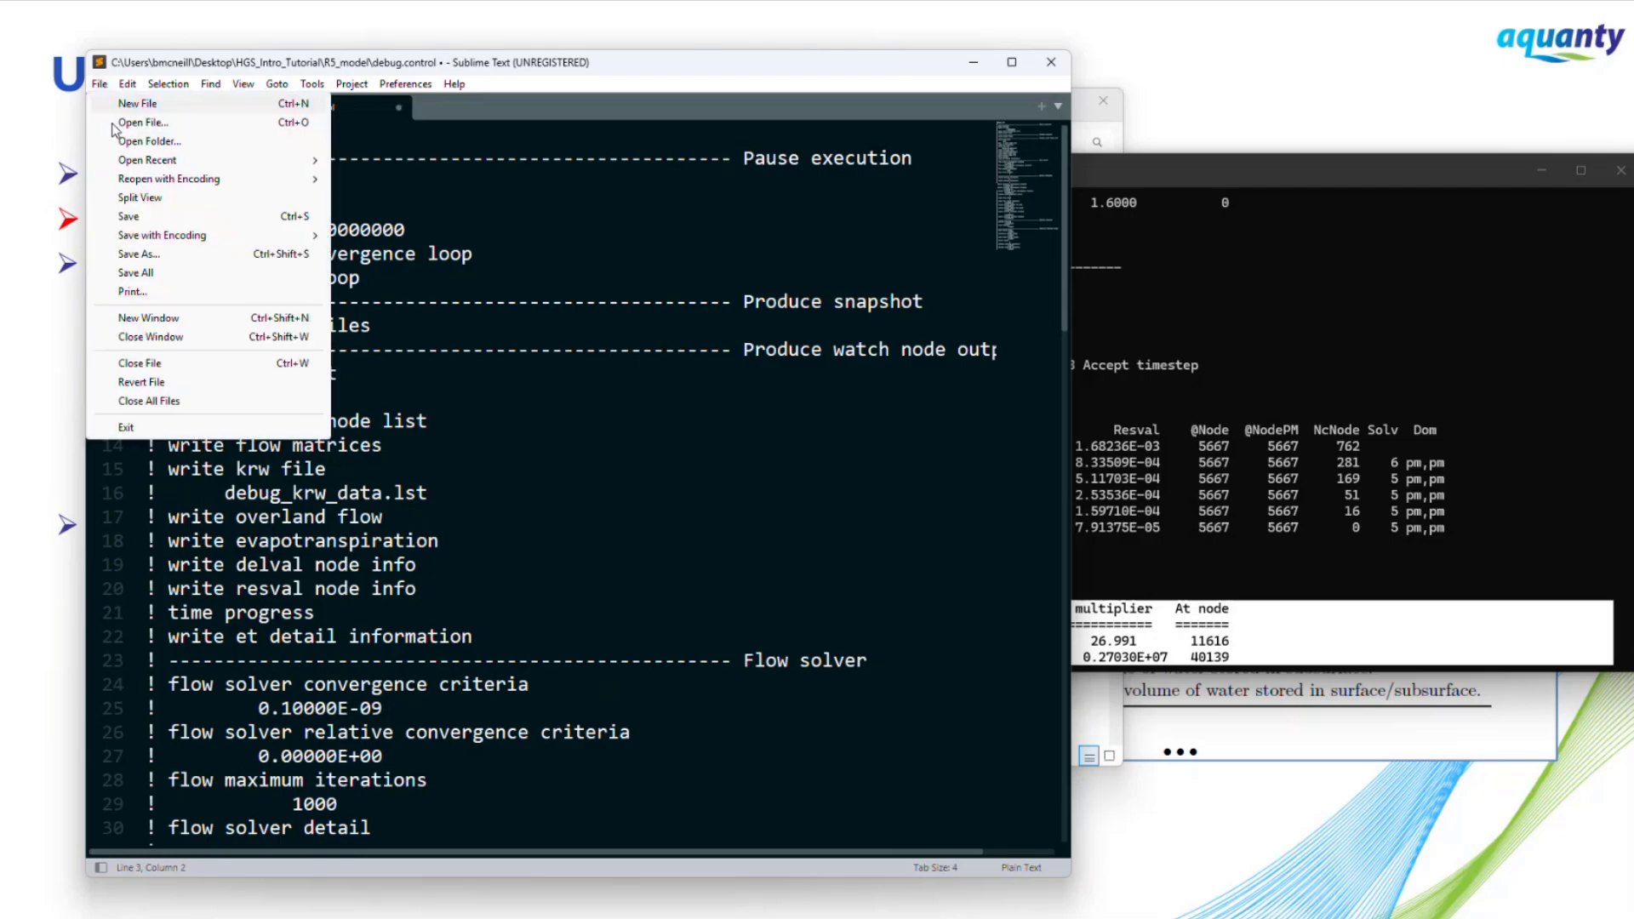
click(129, 217)
Resume the paused phgs simulation so it runs to completion.
click(1258, 447)
scroll(1259, 447, down, 3)
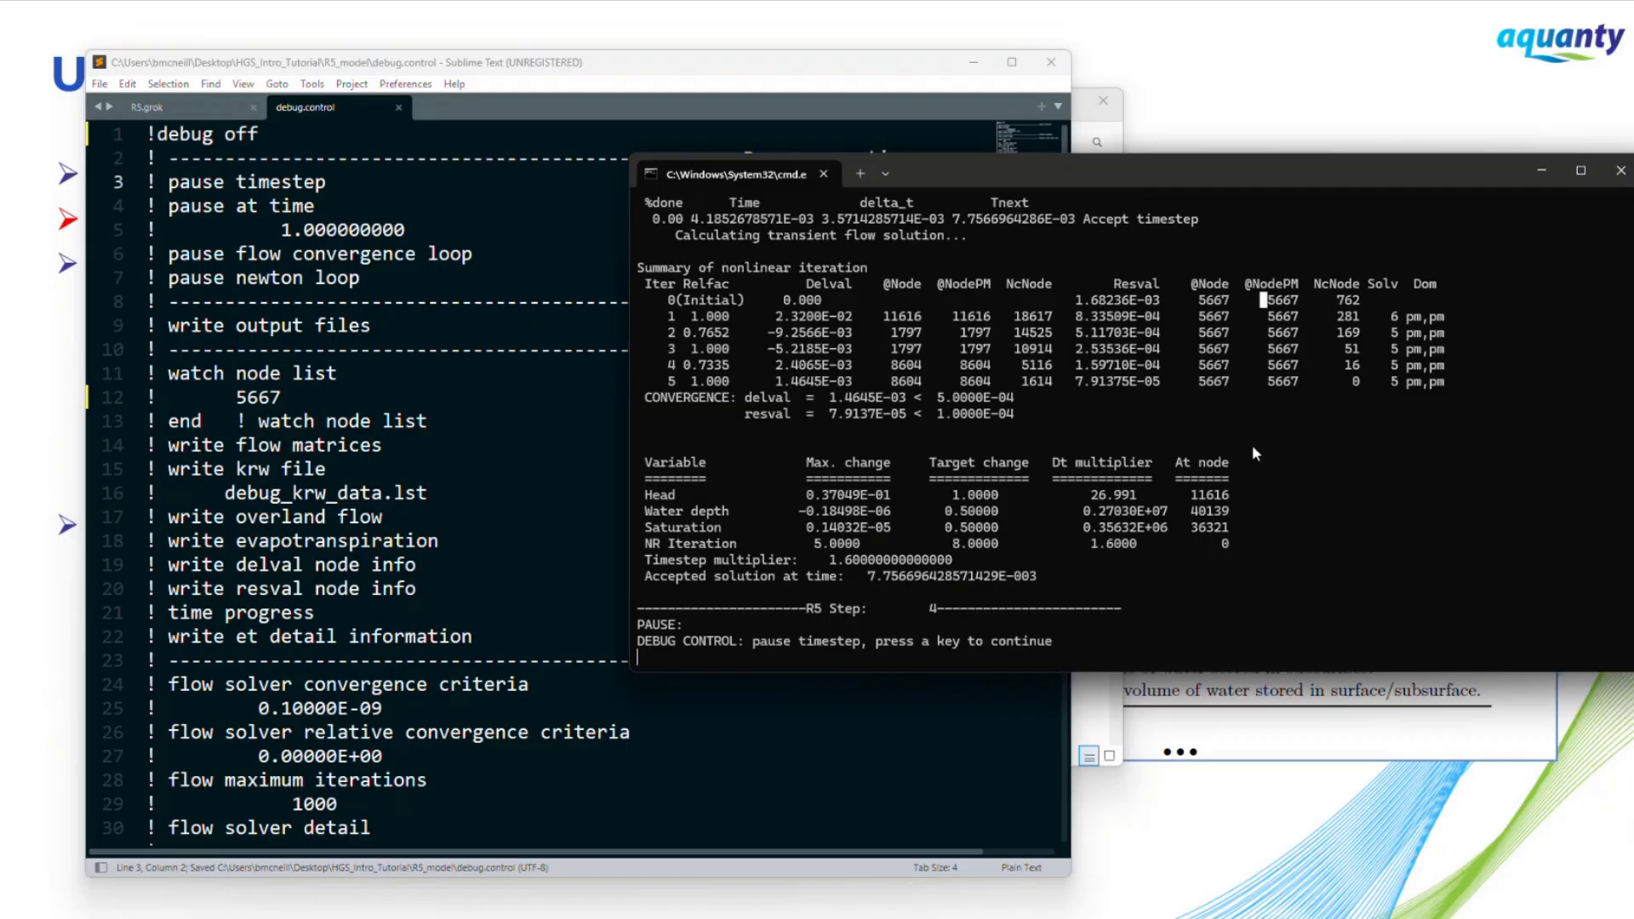
key(Return)
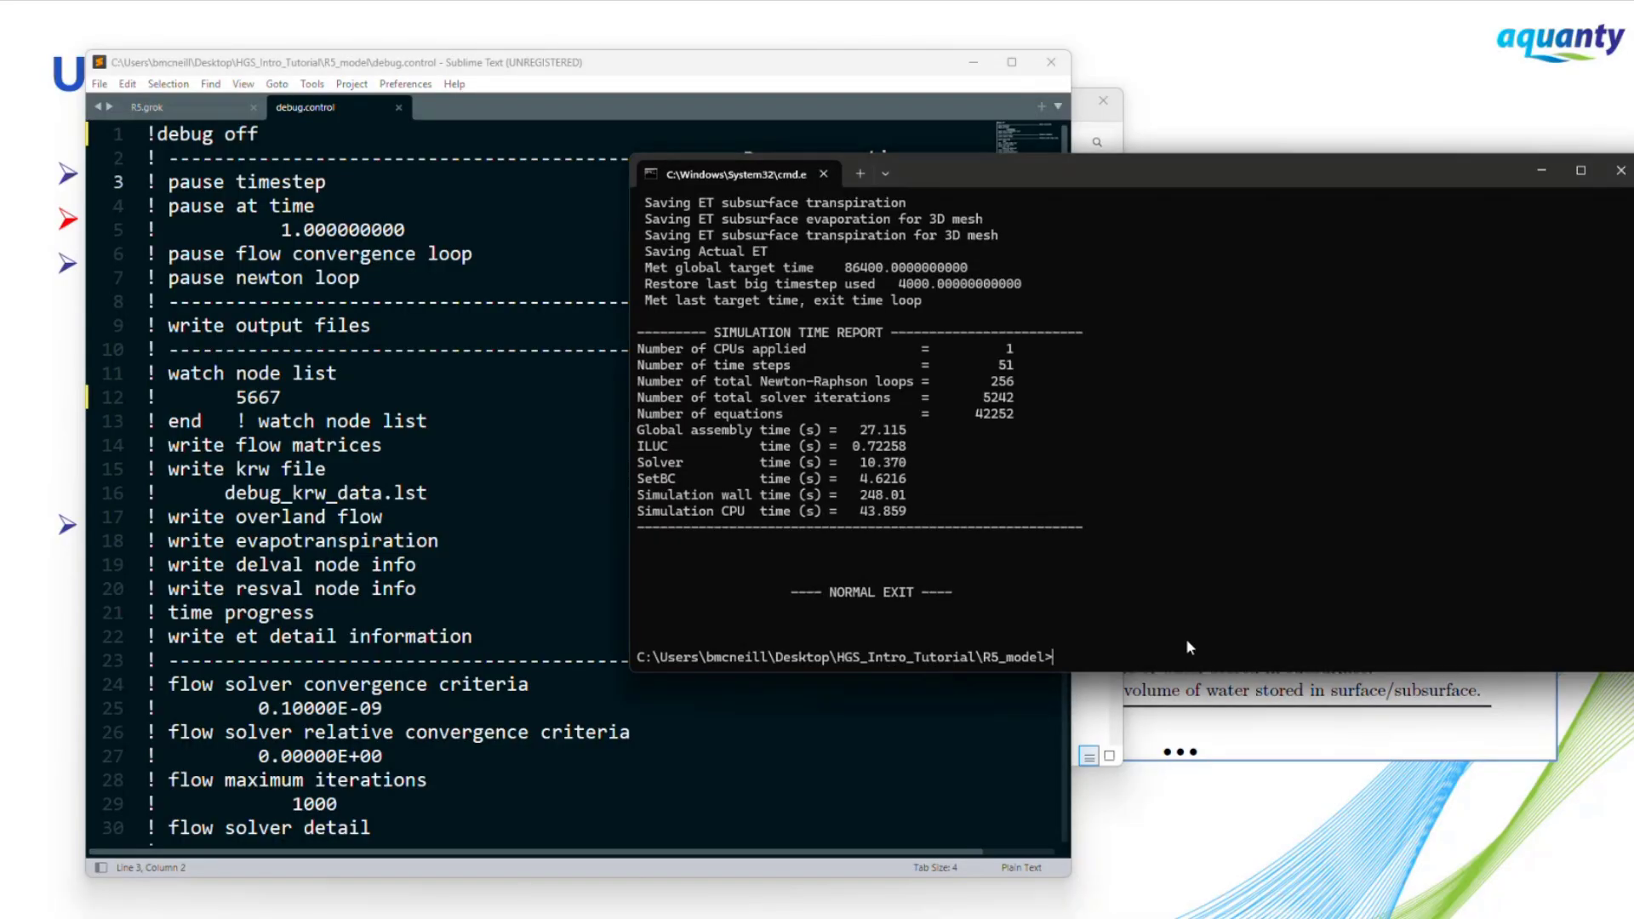
Run hgs2vtu to convert the output to VTU files for all 9 times.
text(vtu)
key(Return)
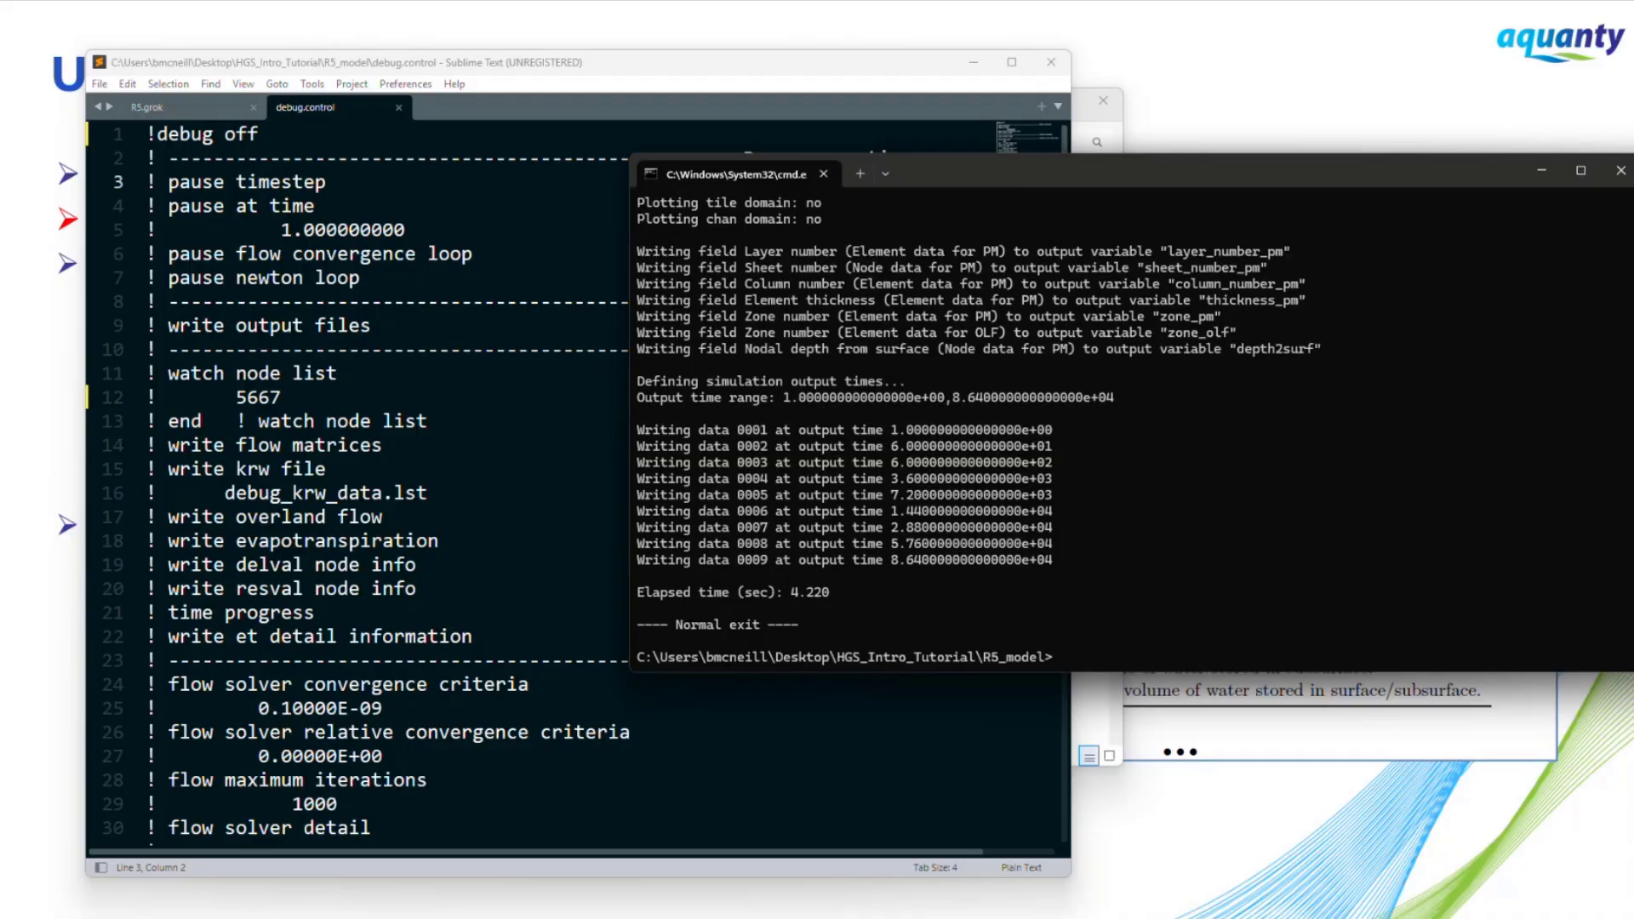
scroll(1096, 493, up, 14)
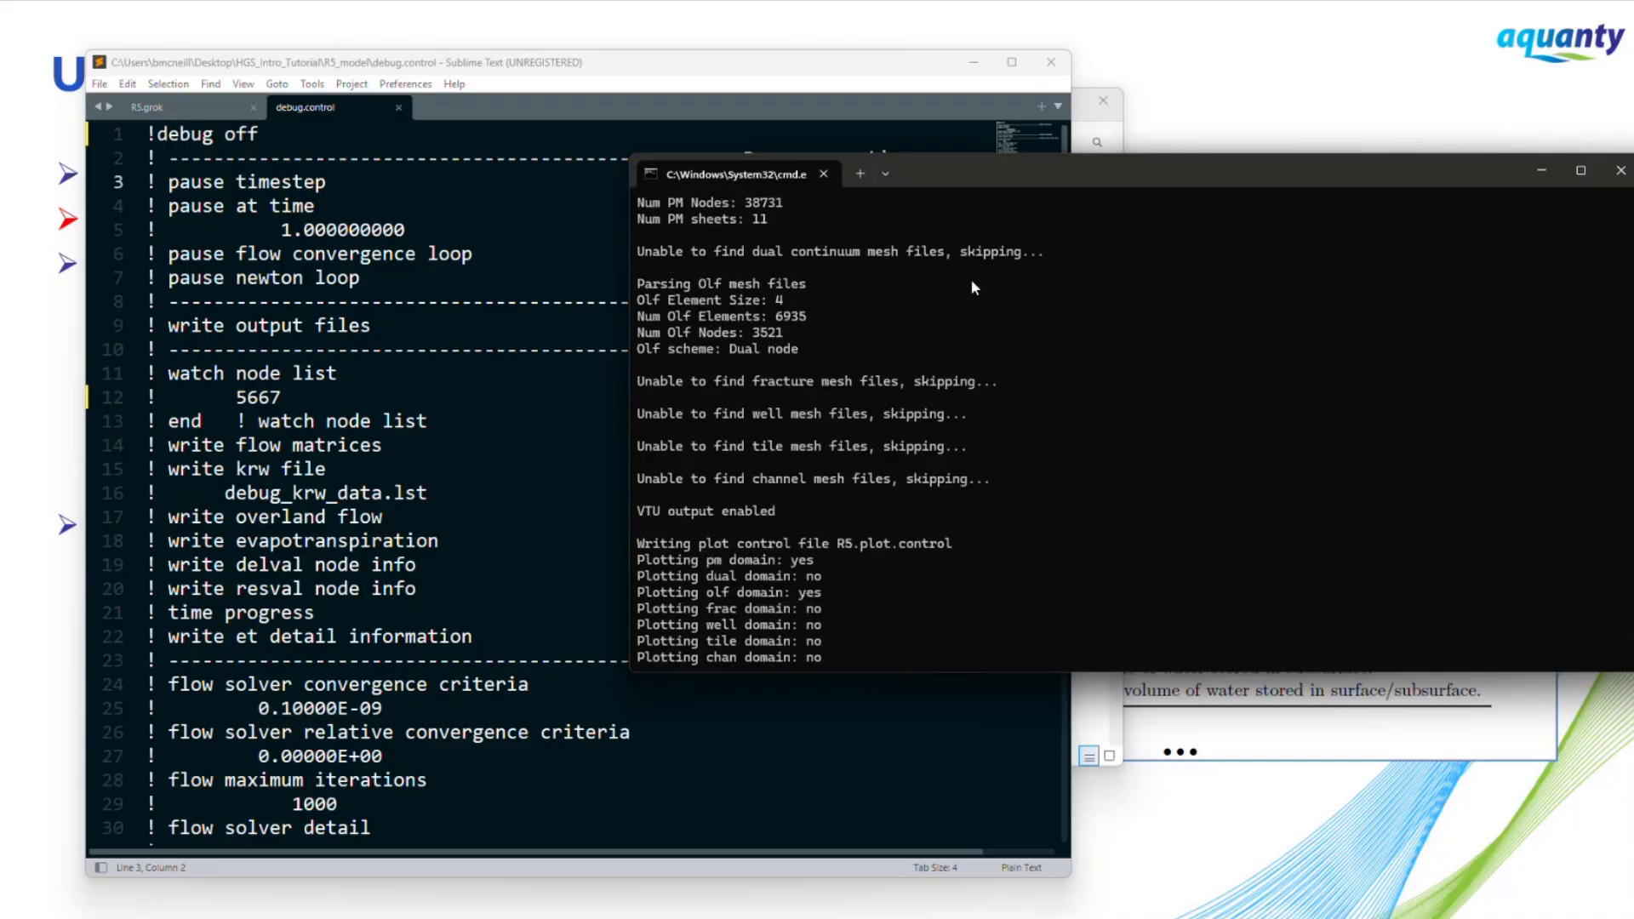
scroll(966, 377, up, 5)
scroll(1018, 386, down, 15)
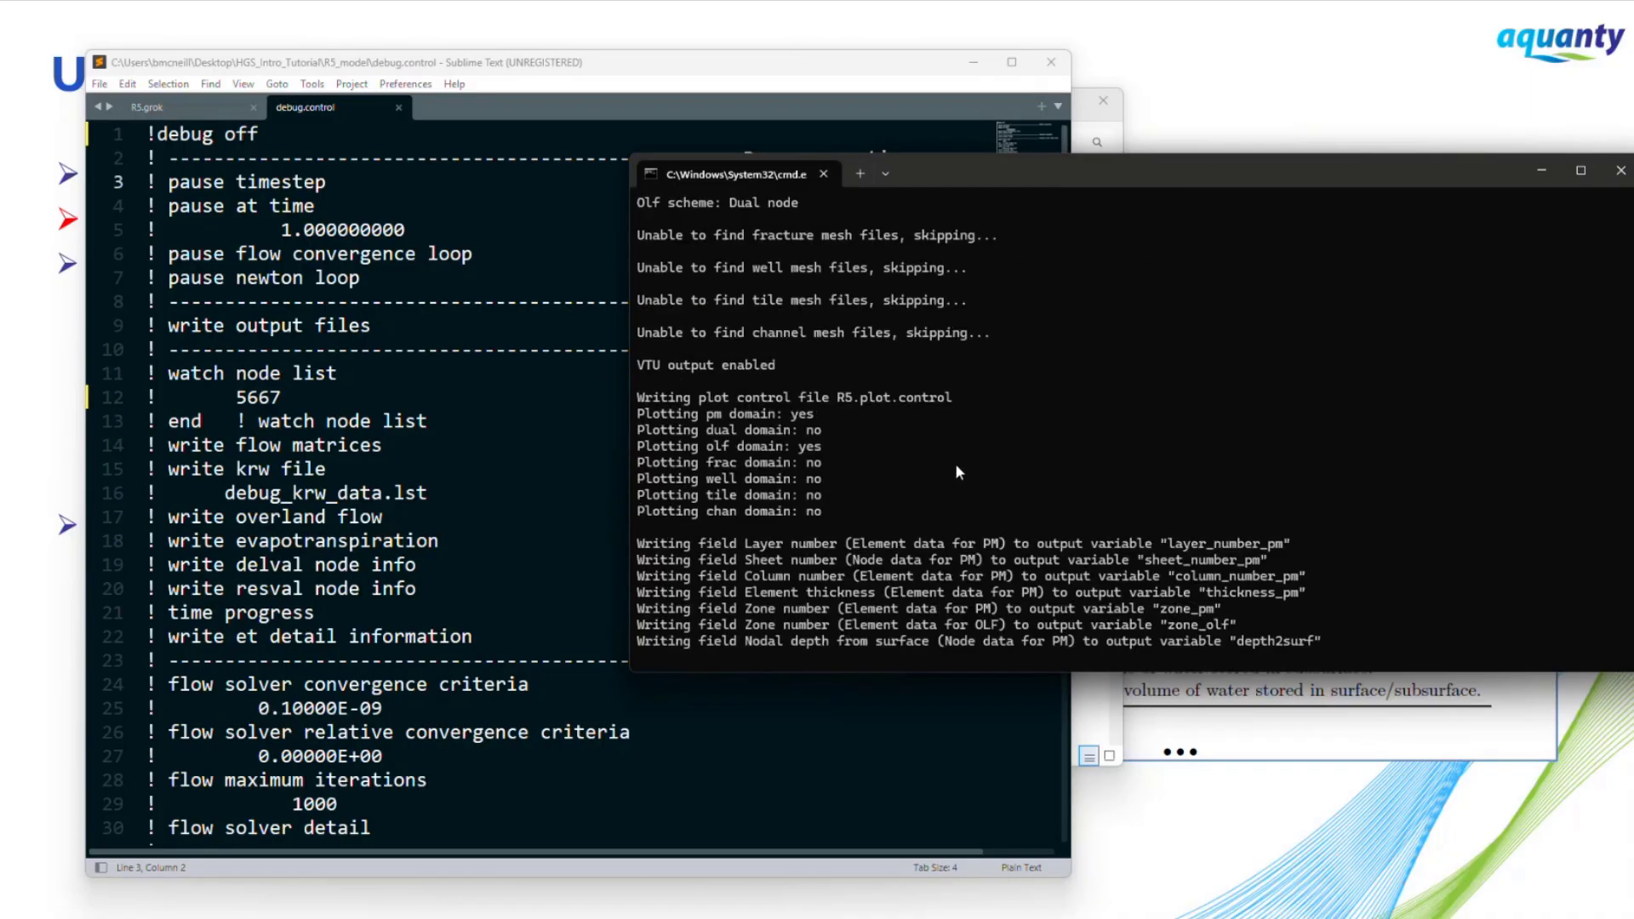
scroll(830, 569, down, 1)
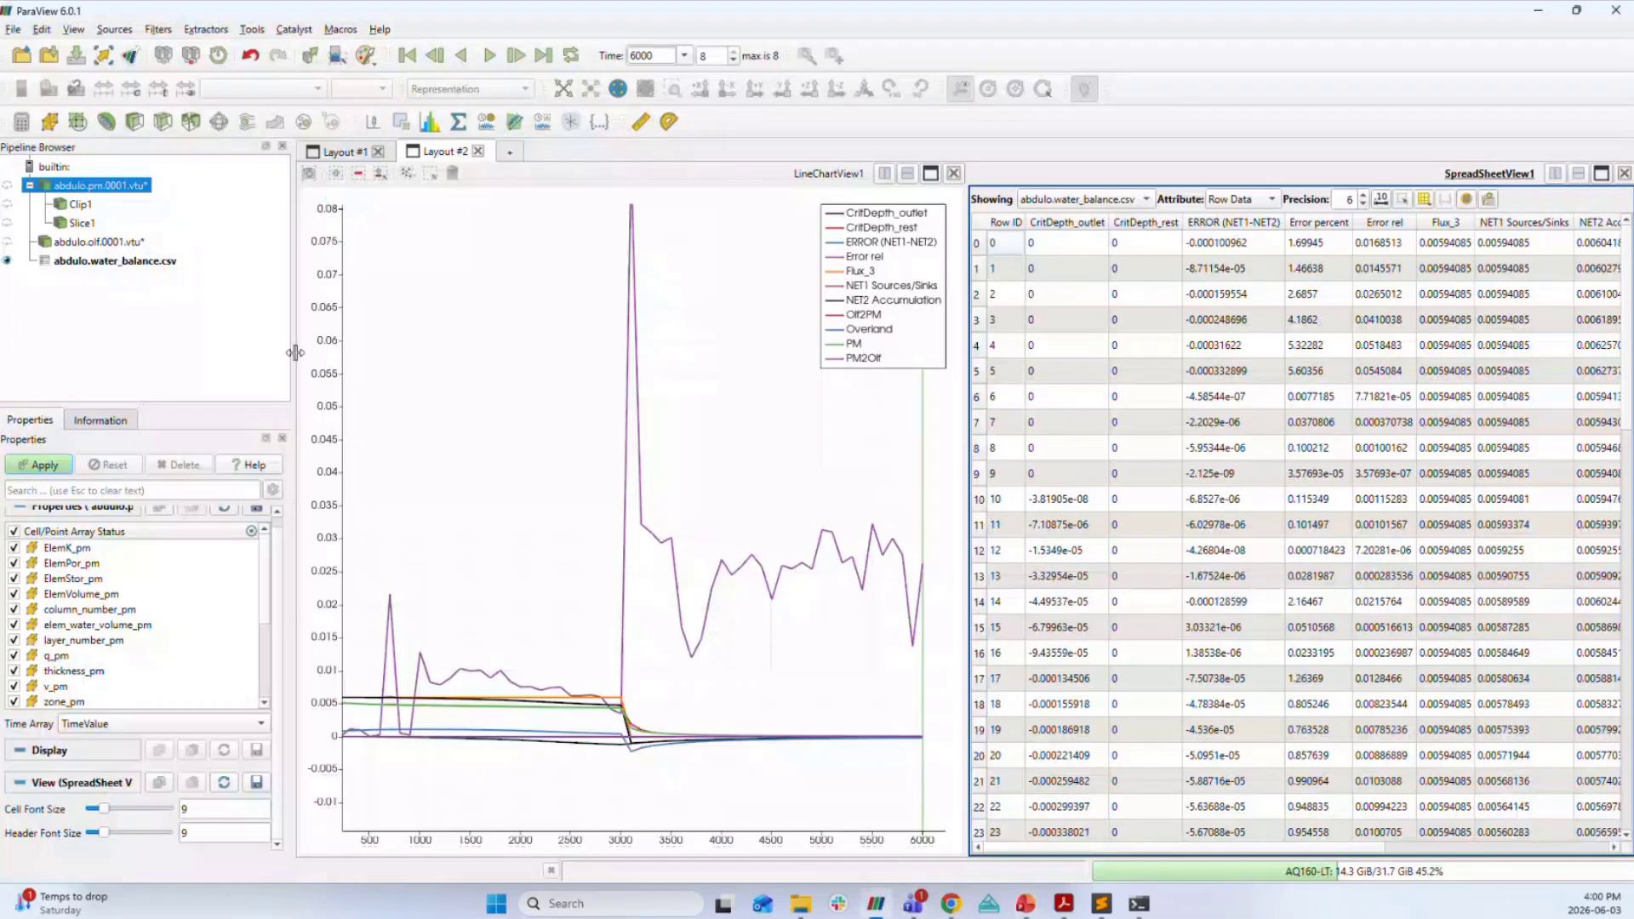
Close the old chart, spreadsheet and render views in ParaView.
click(877, 904)
click(79, 203)
click(81, 185)
click(479, 151)
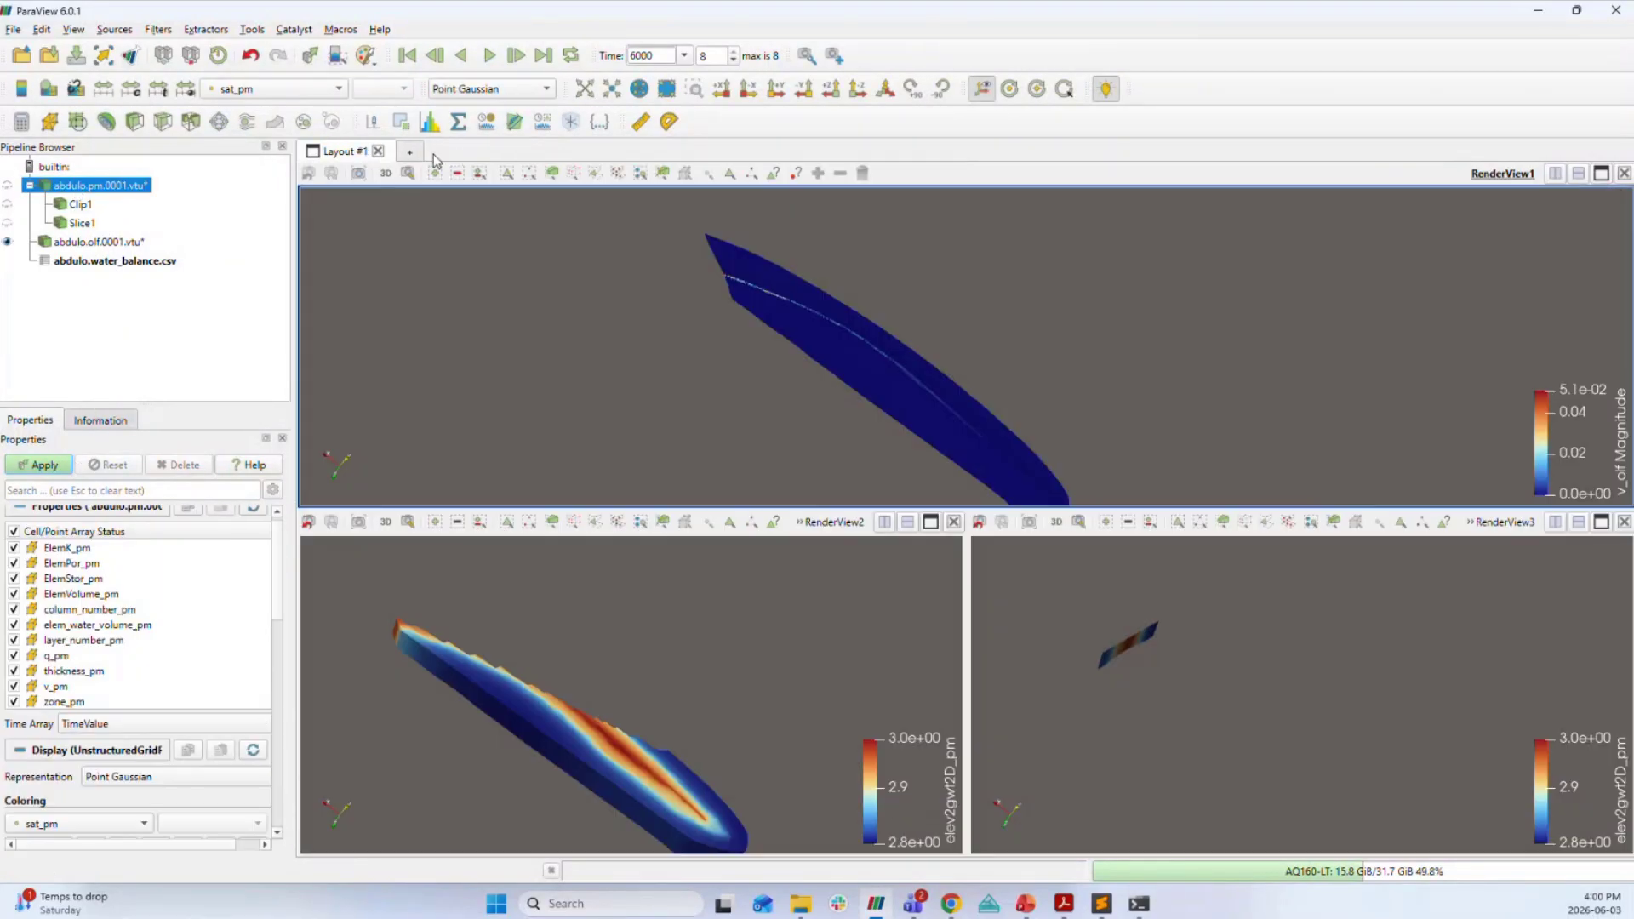
click(378, 152)
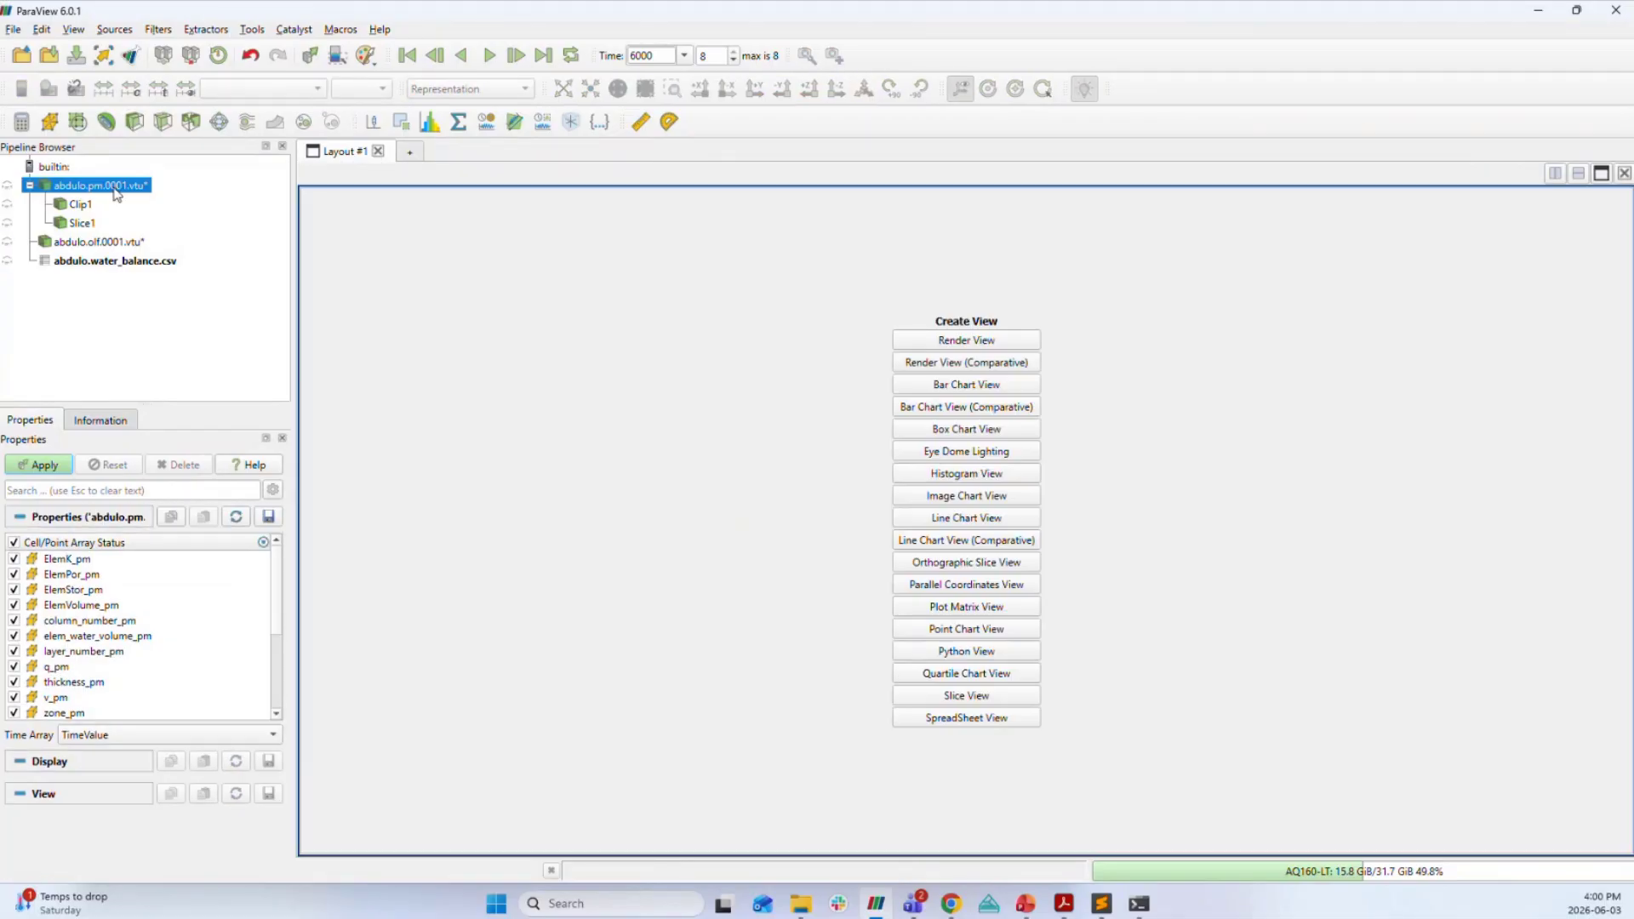
Delete the old abdulo water_balance, olf, Clip1, Slice1 and pm pipeline sources.
click(99, 371)
click(83, 257)
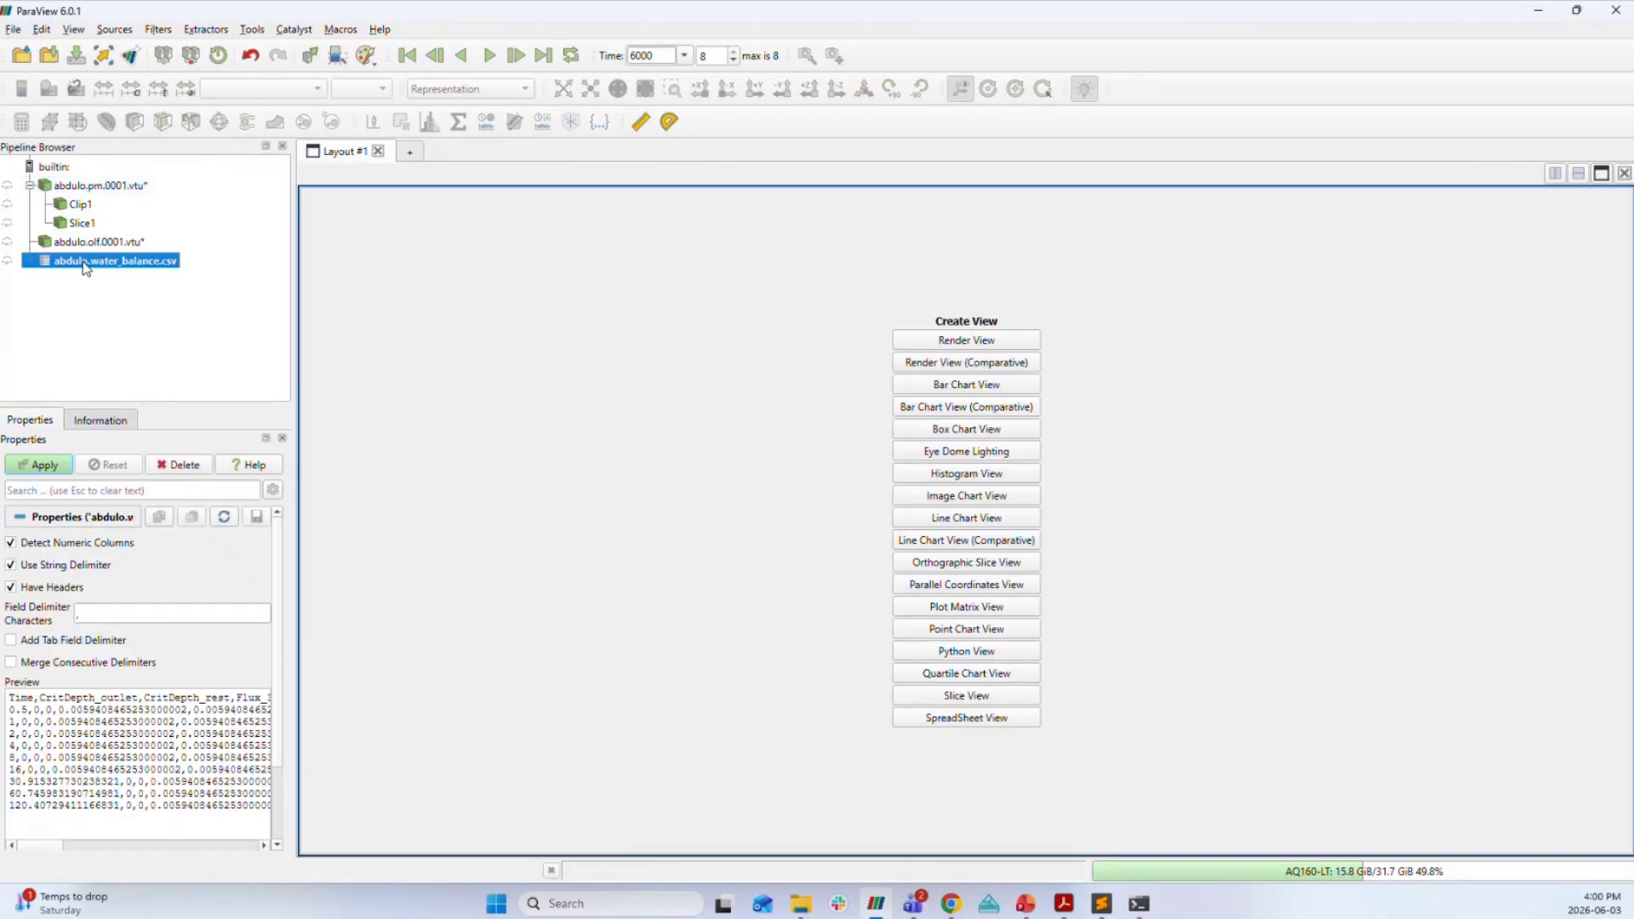
click(166, 464)
click(81, 242)
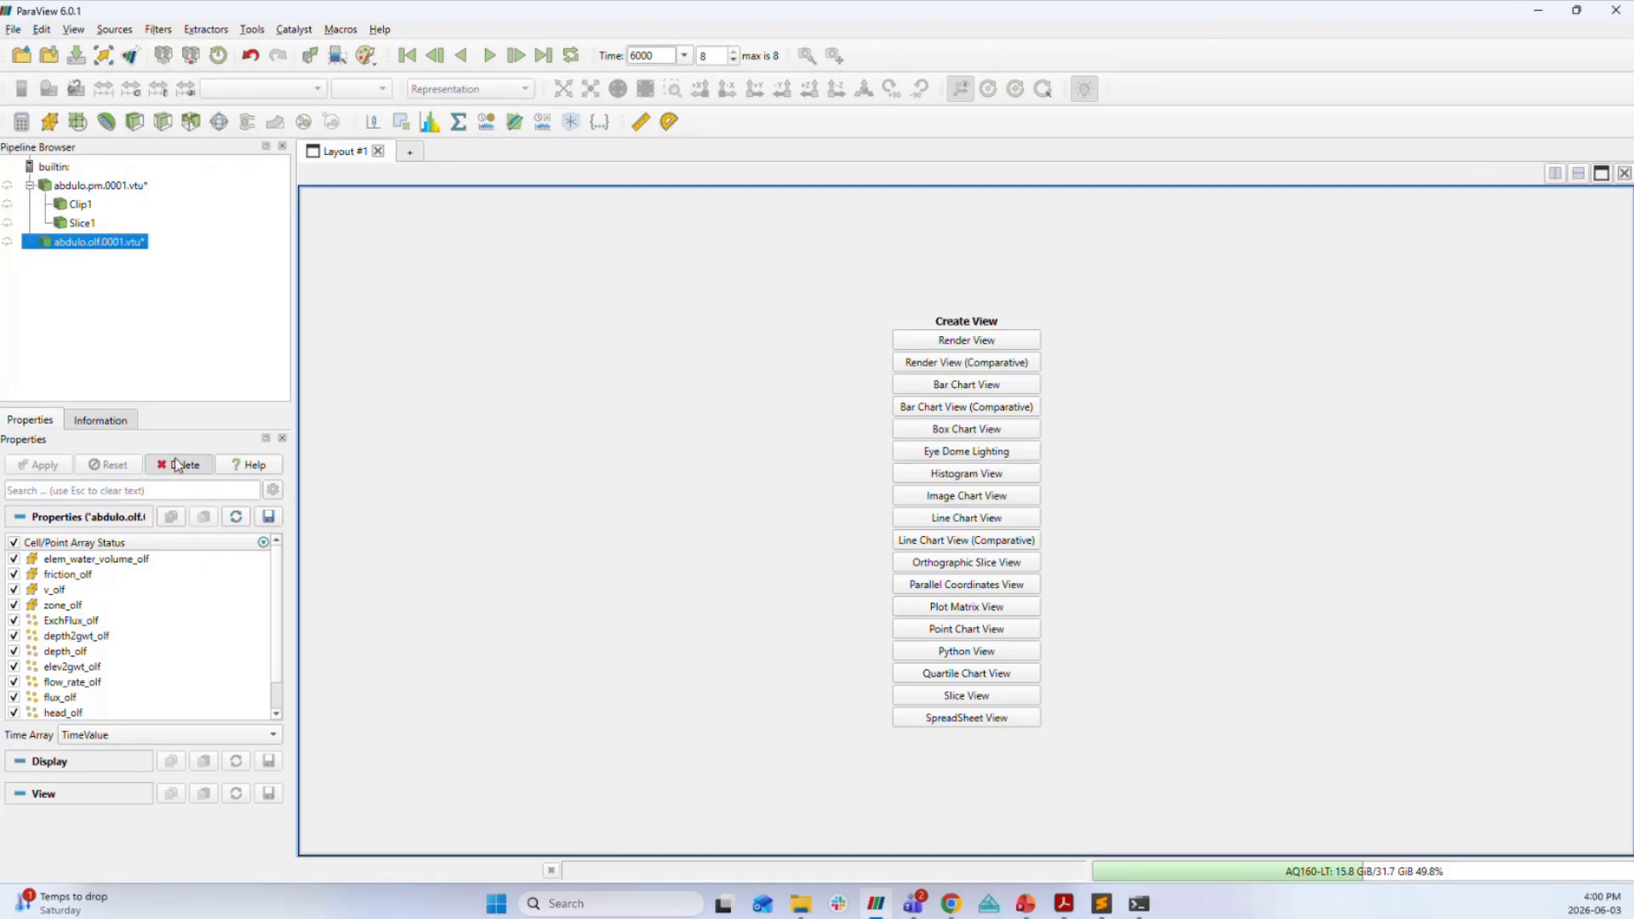
click(167, 464)
click(71, 186)
click(54, 204)
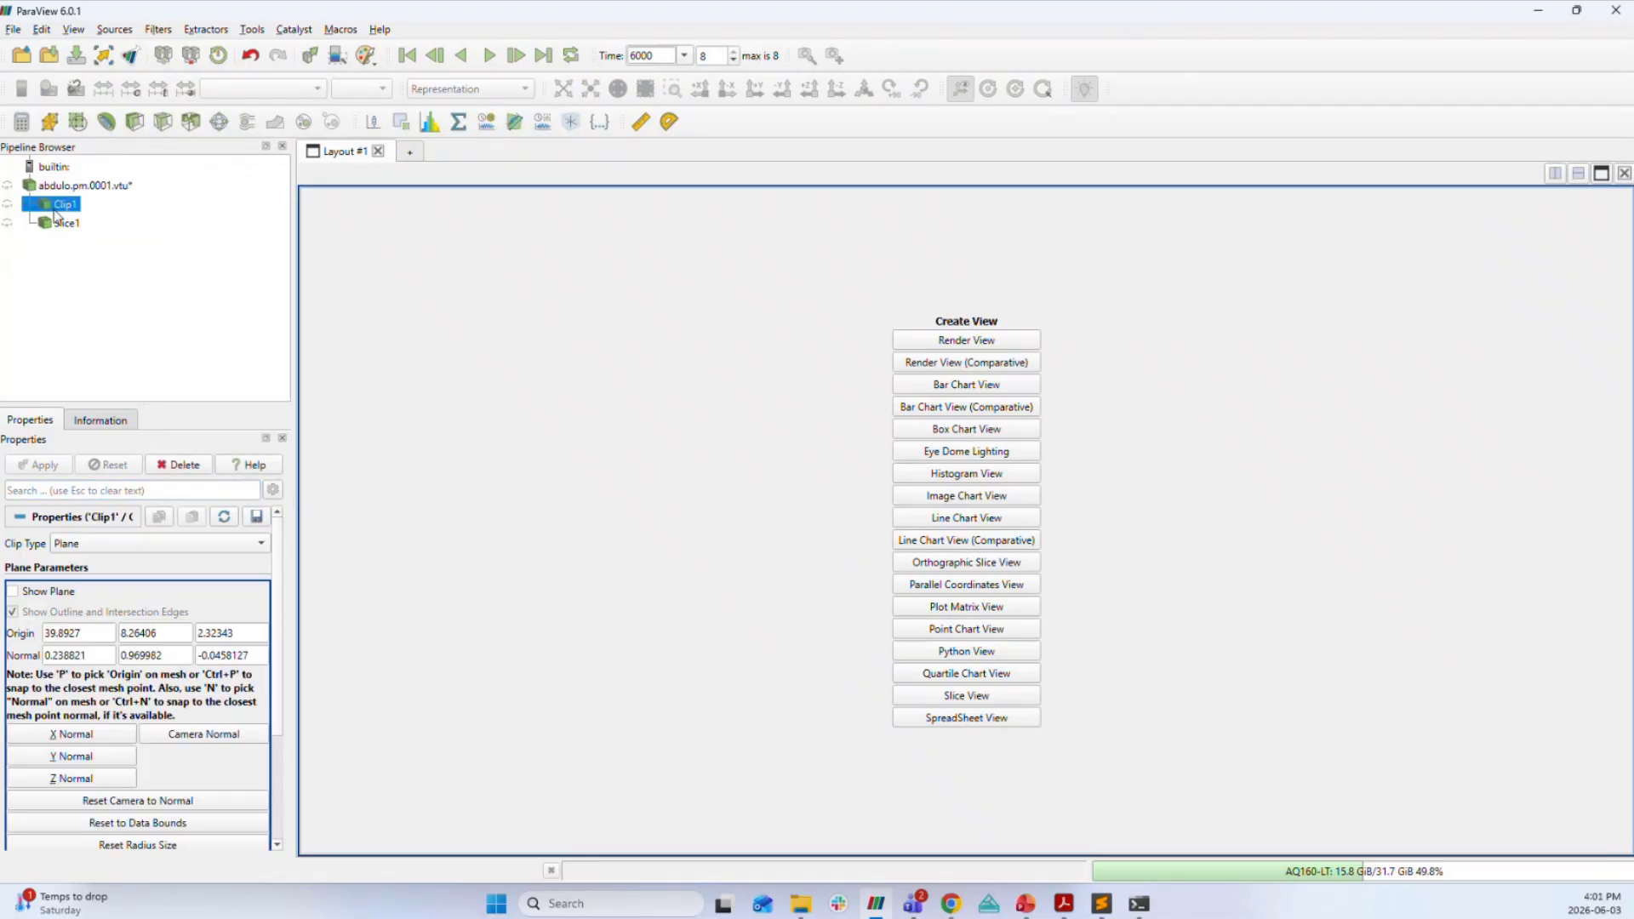
click(167, 465)
key(Down)
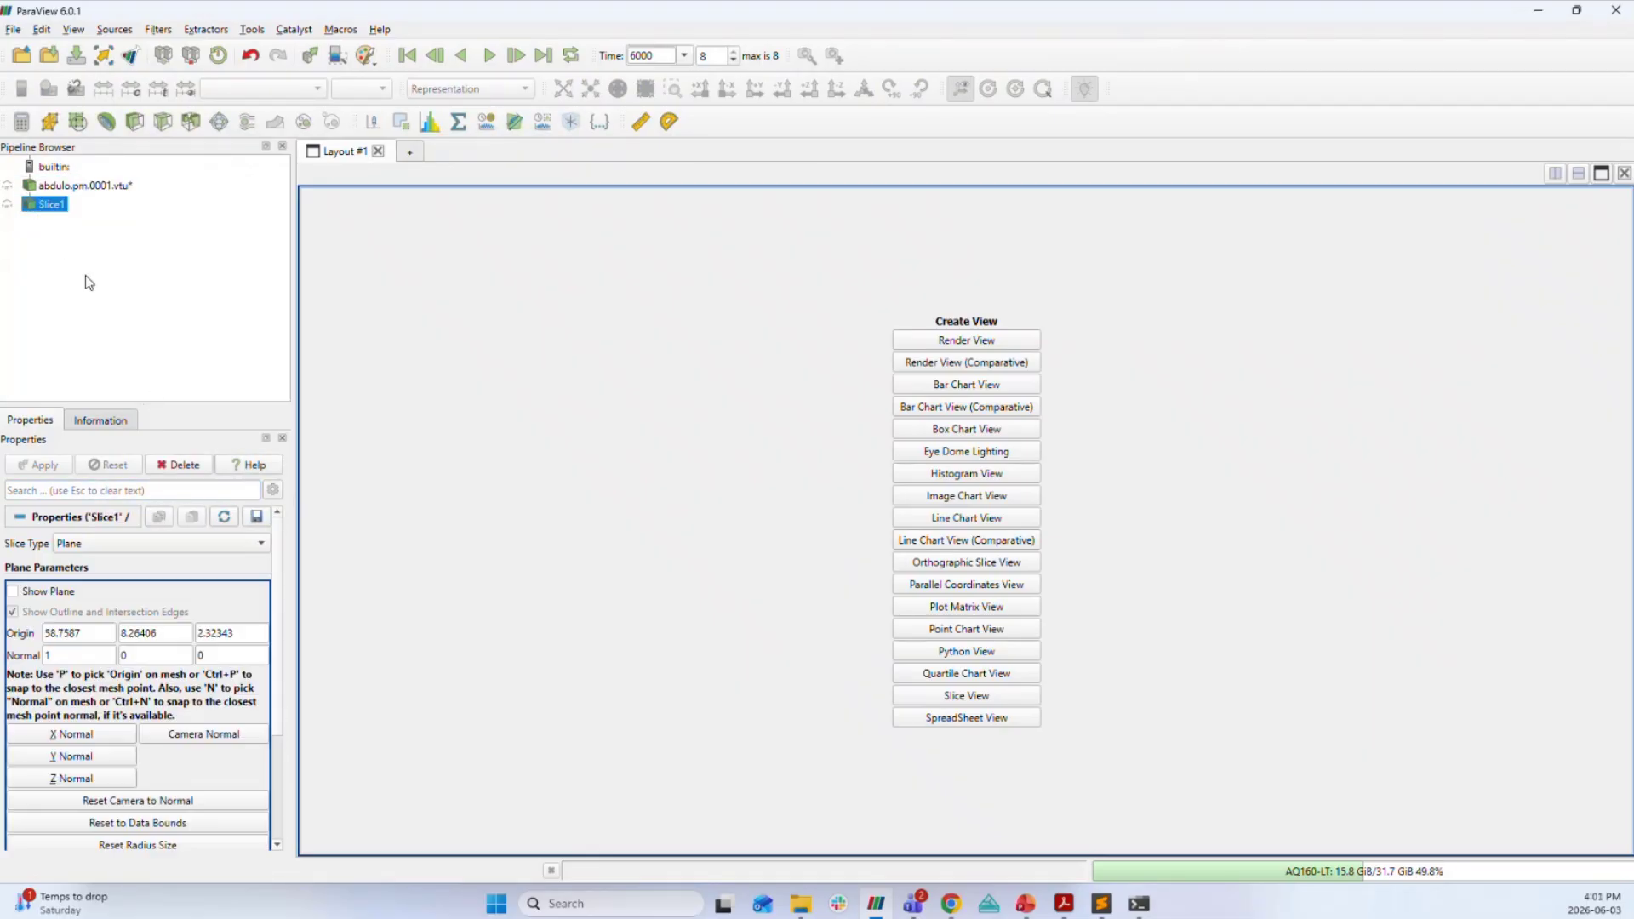
click(167, 465)
click(58, 189)
key(Escape)
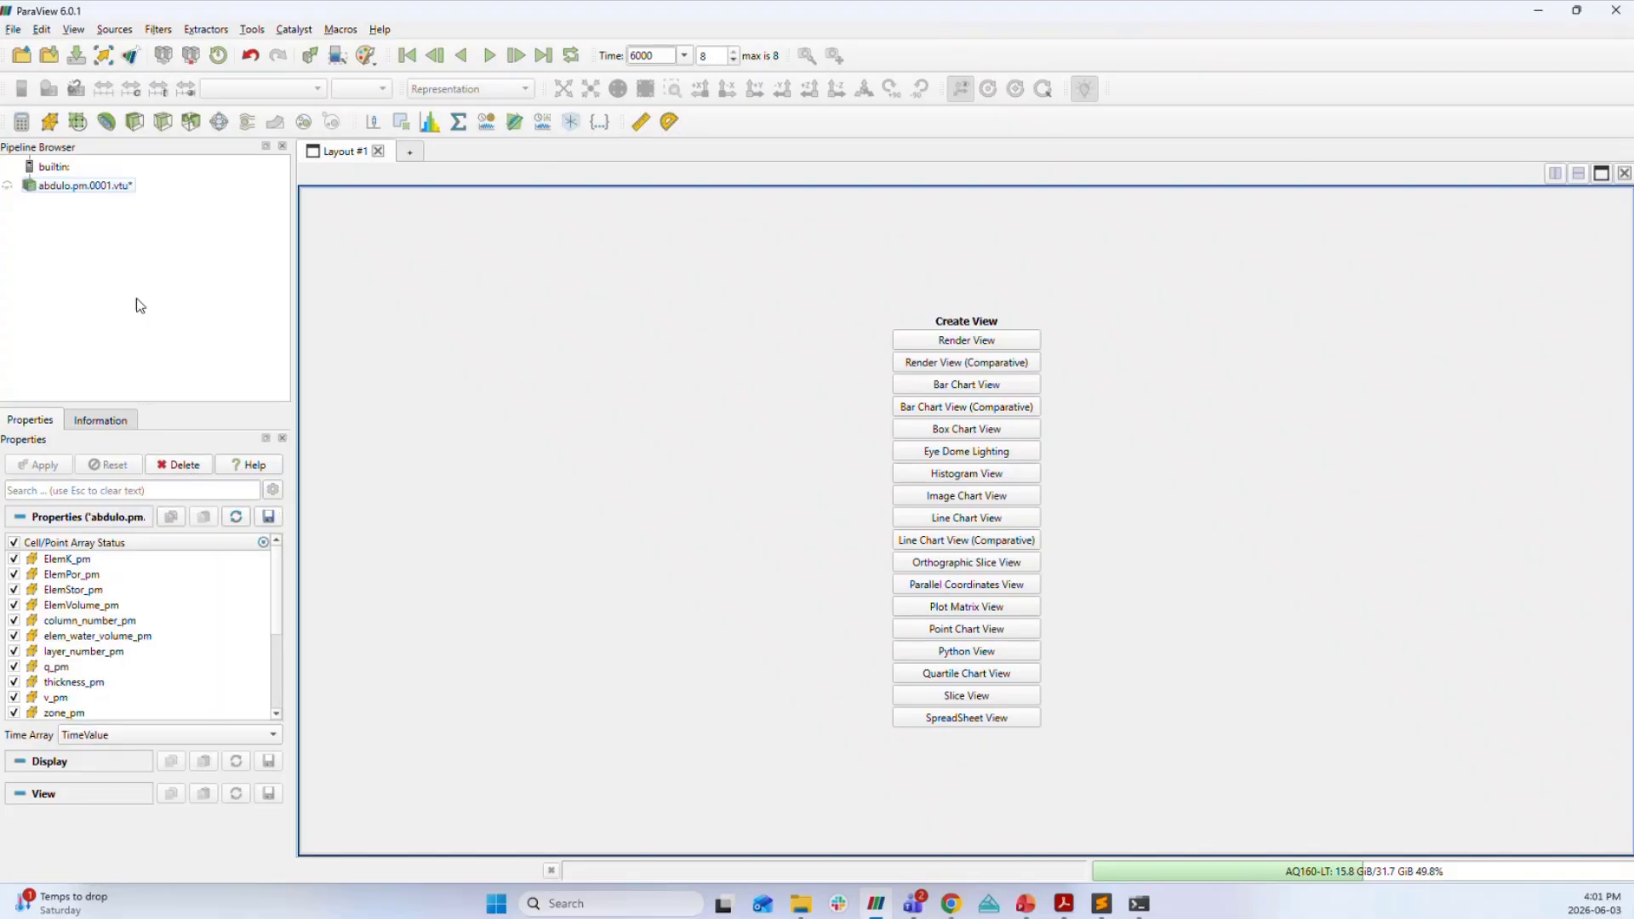
click(177, 466)
Load R5o.pm.0001–0009.vtu from the R5_model folder into ParaView.
click(801, 904)
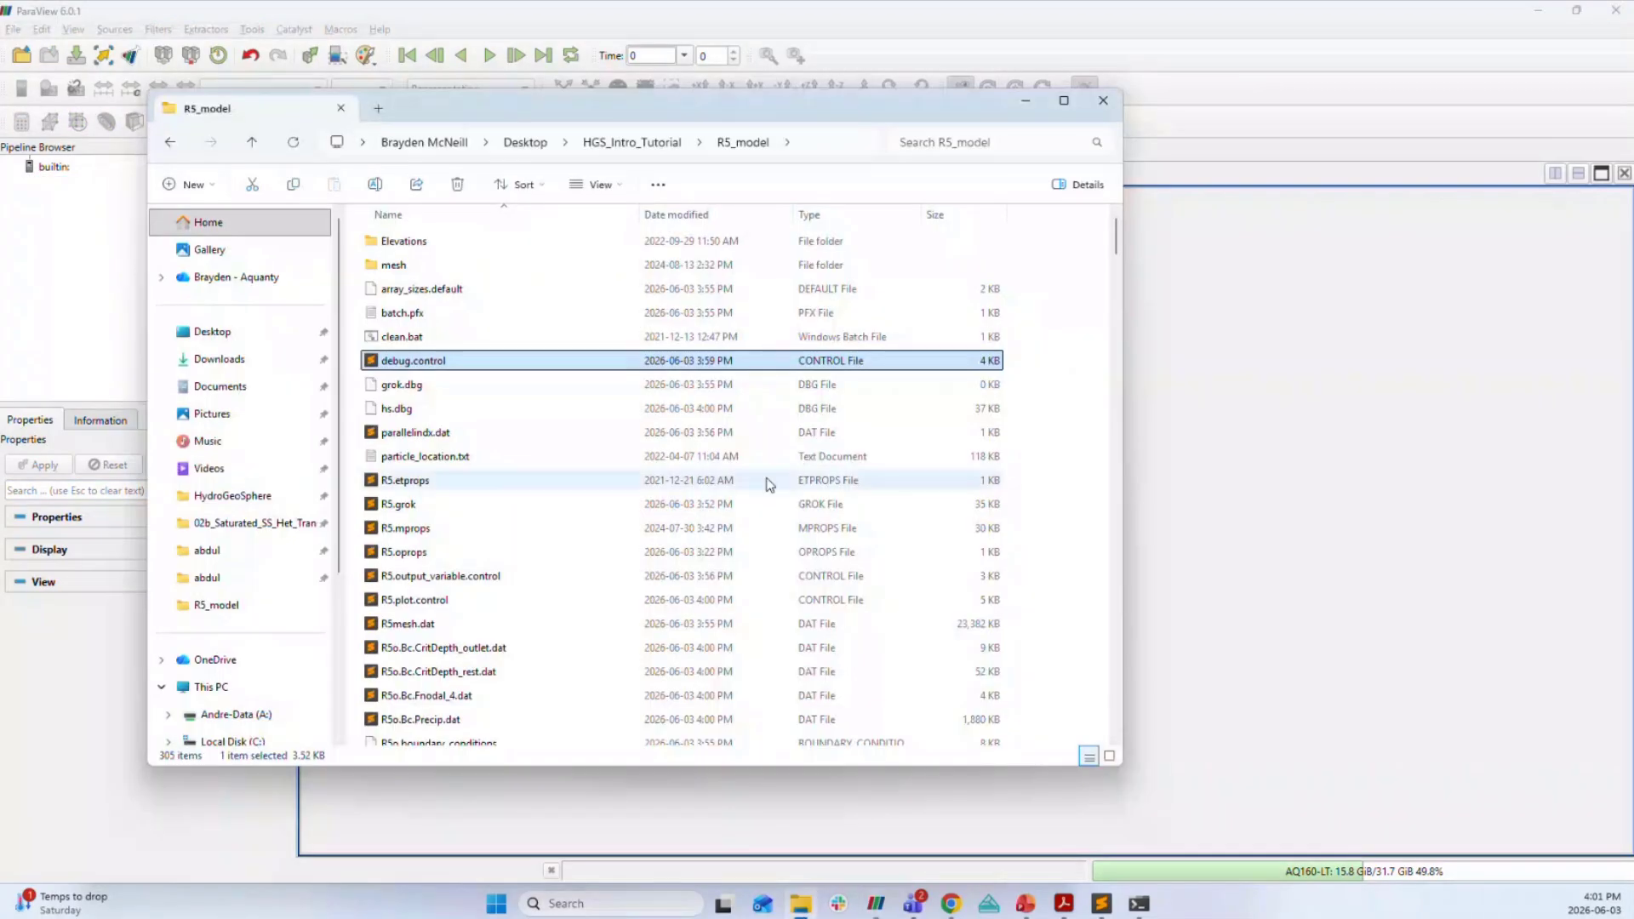
click(848, 219)
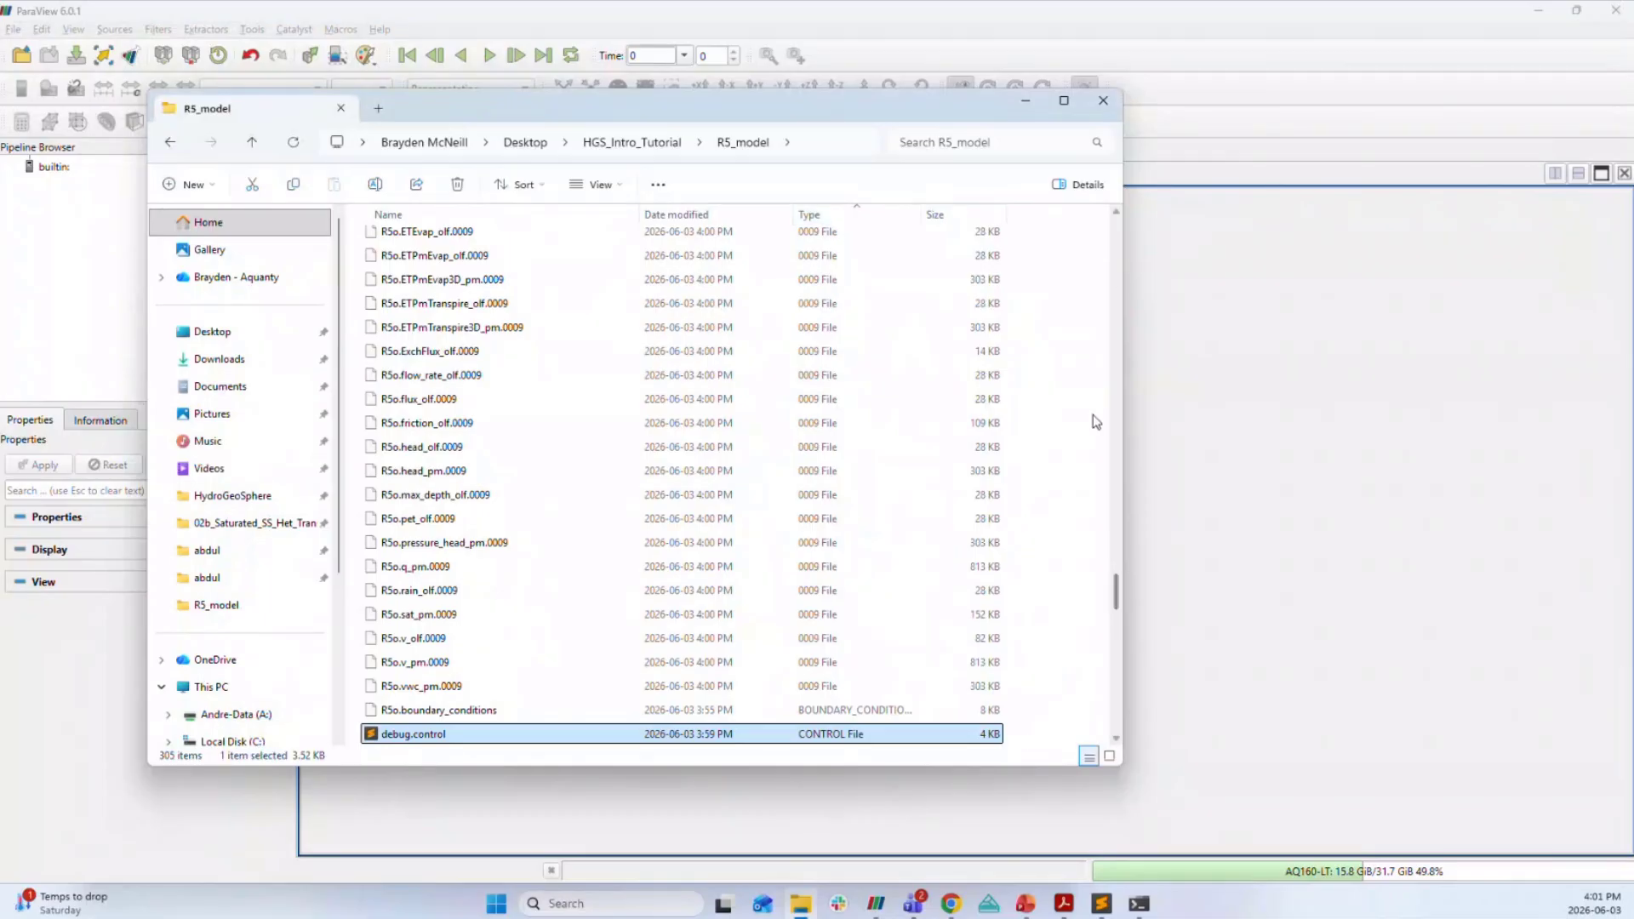
scroll(902, 686, down, 12)
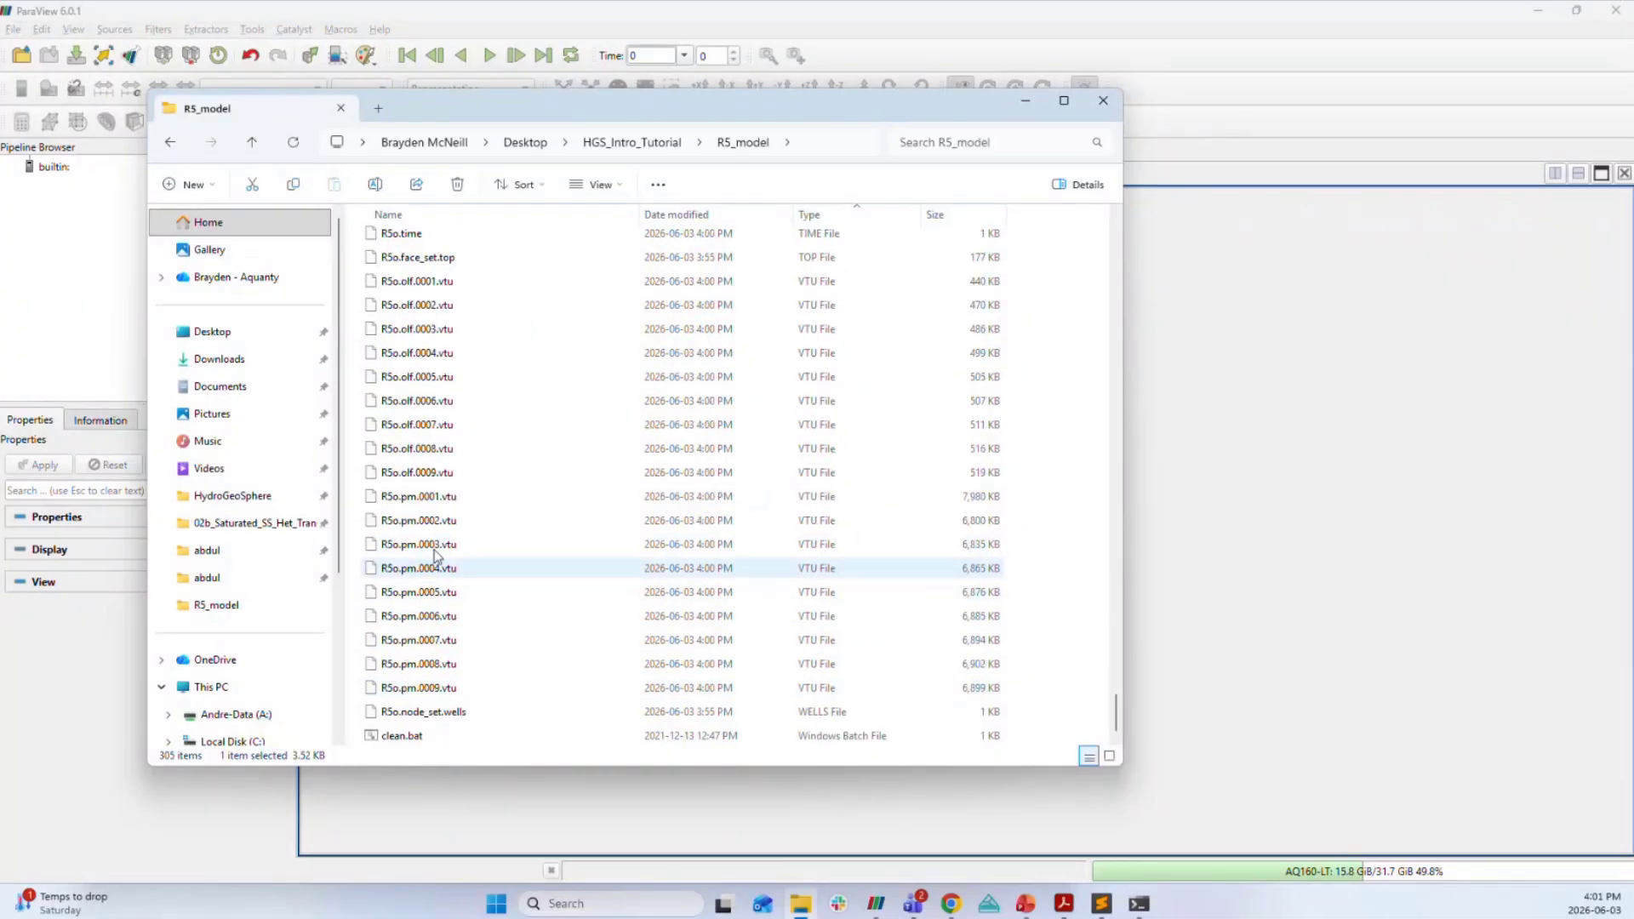
click(437, 503)
shift+click(431, 691)
drag(431, 691, 91, 336)
click(7, 186)
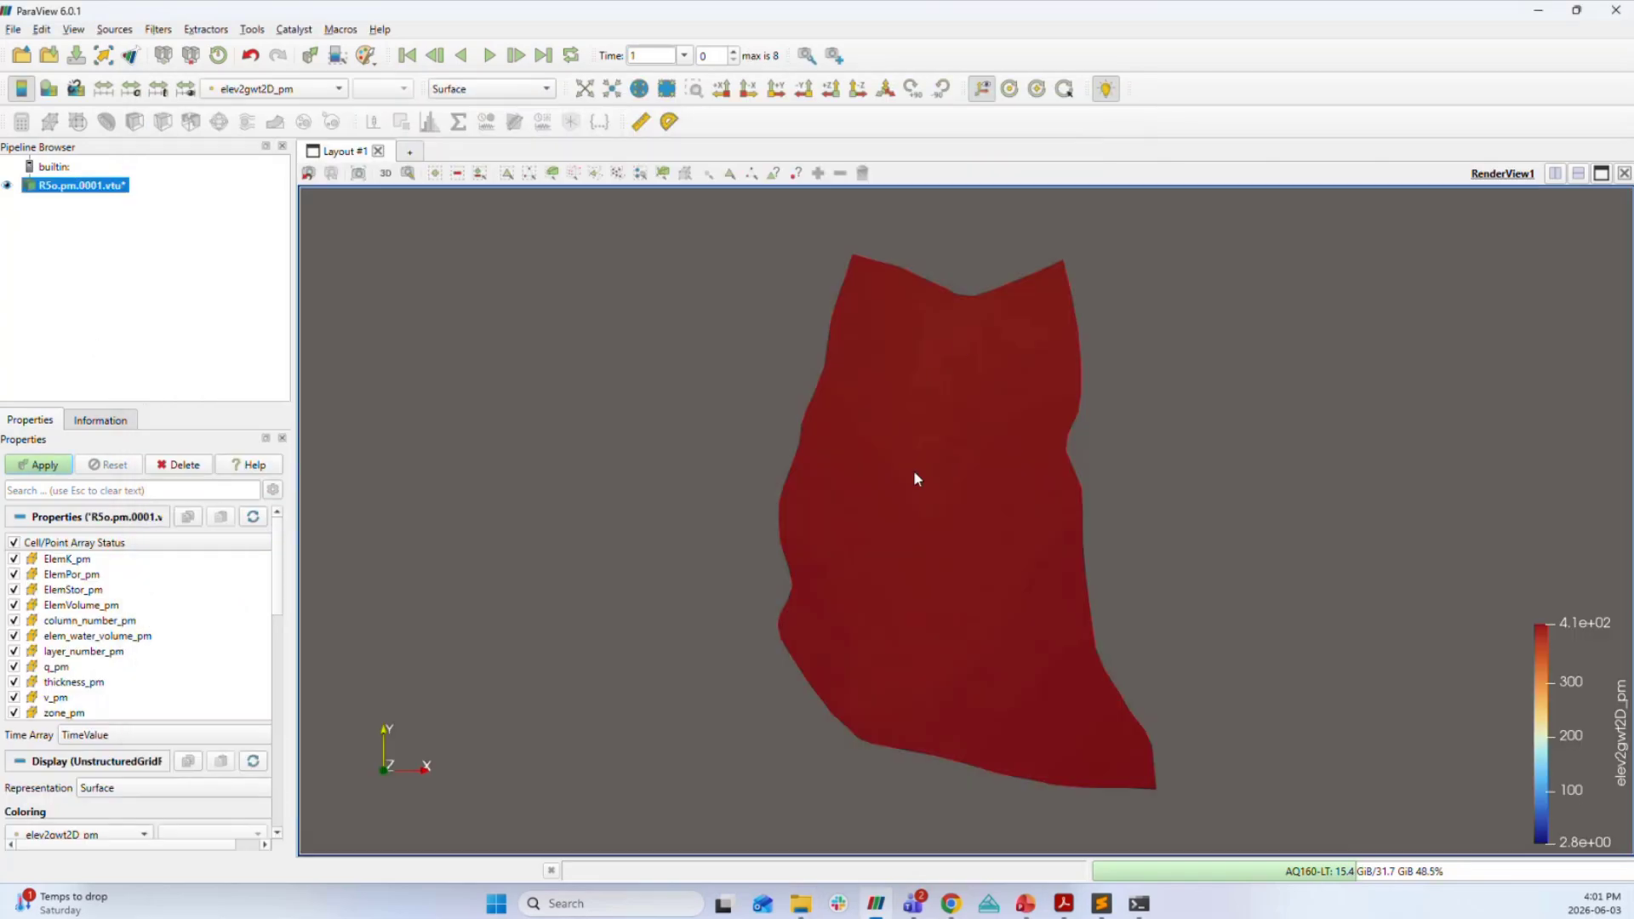
Colour the pm model by sat_pm, apply, and play to final time 86400.
drag(913, 471, 855, 579)
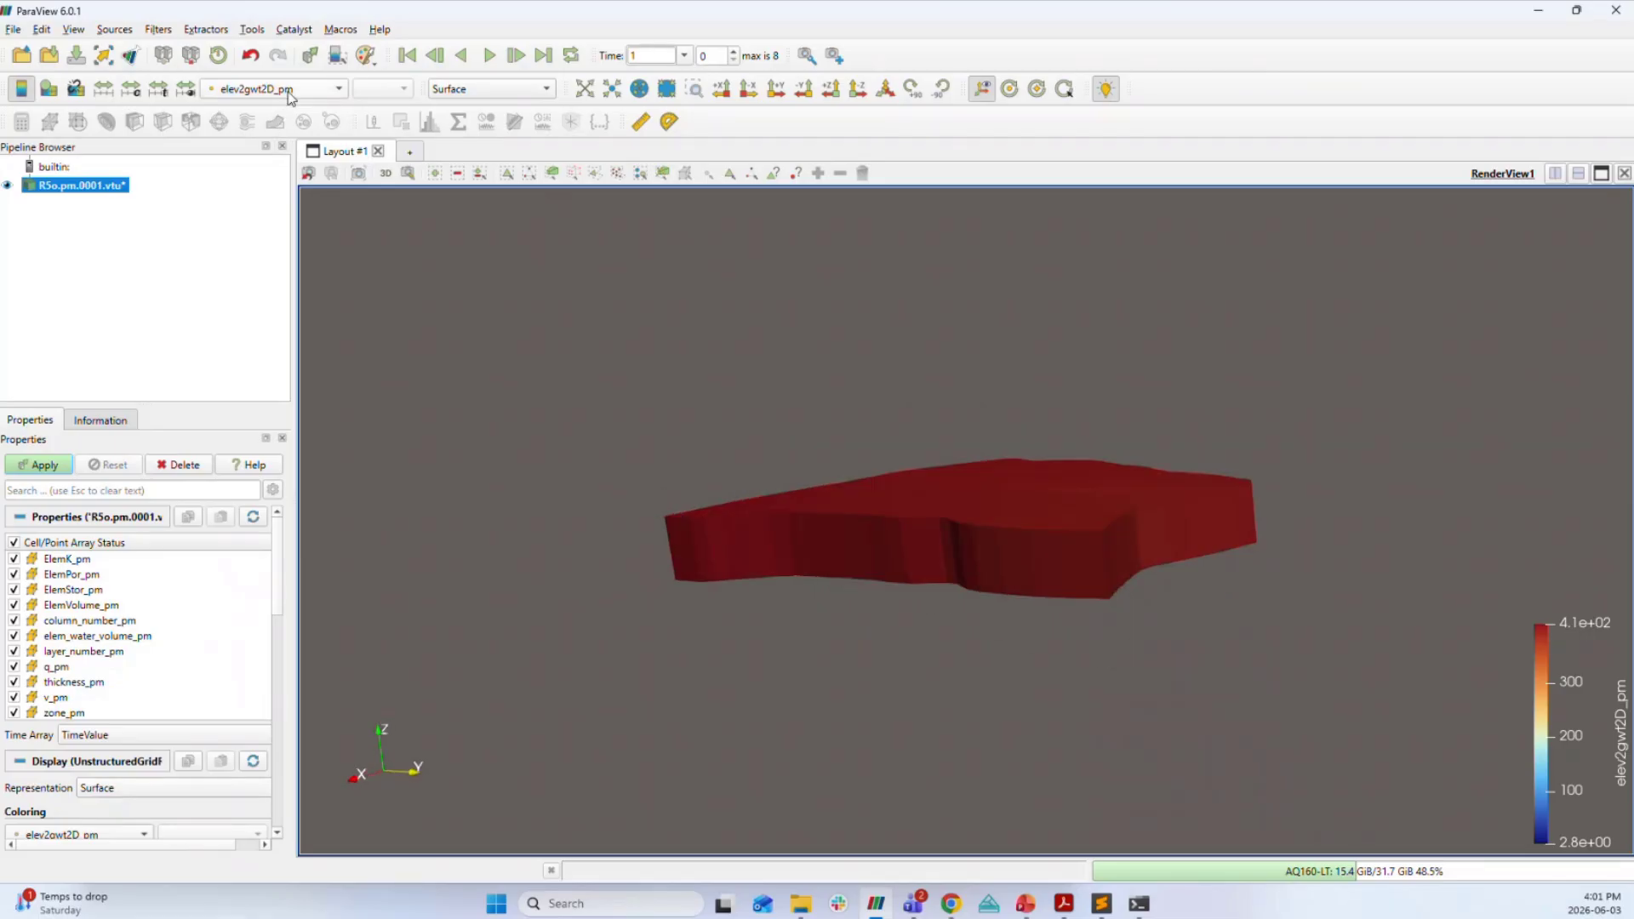
click(288, 91)
click(262, 201)
drag(952, 513, 958, 559)
click(488, 62)
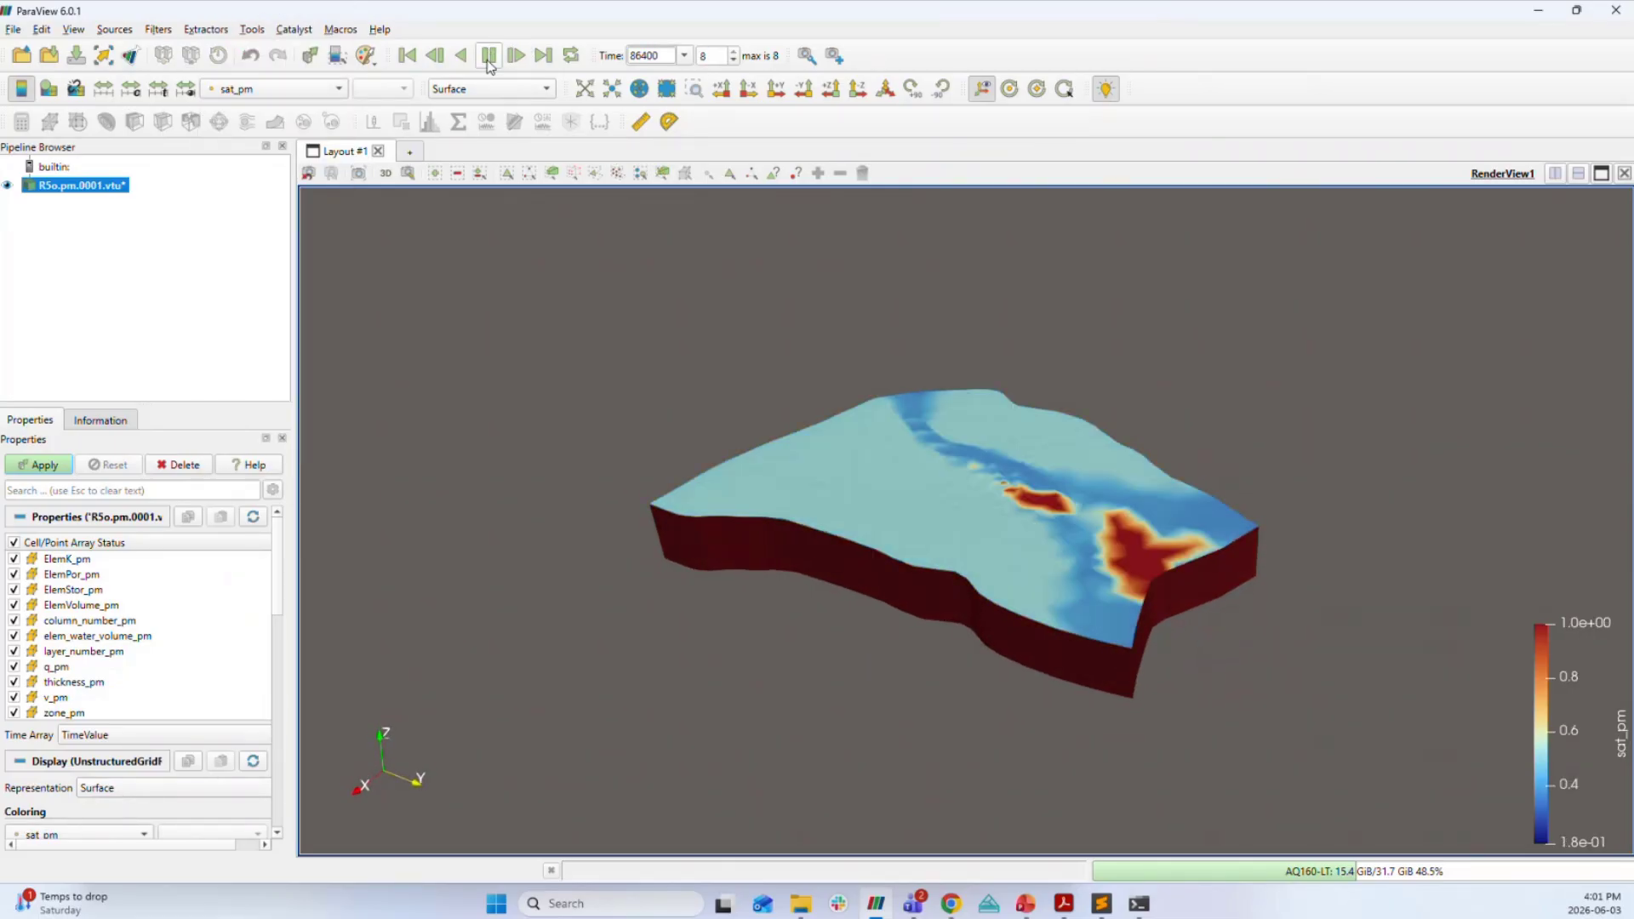
click(42, 464)
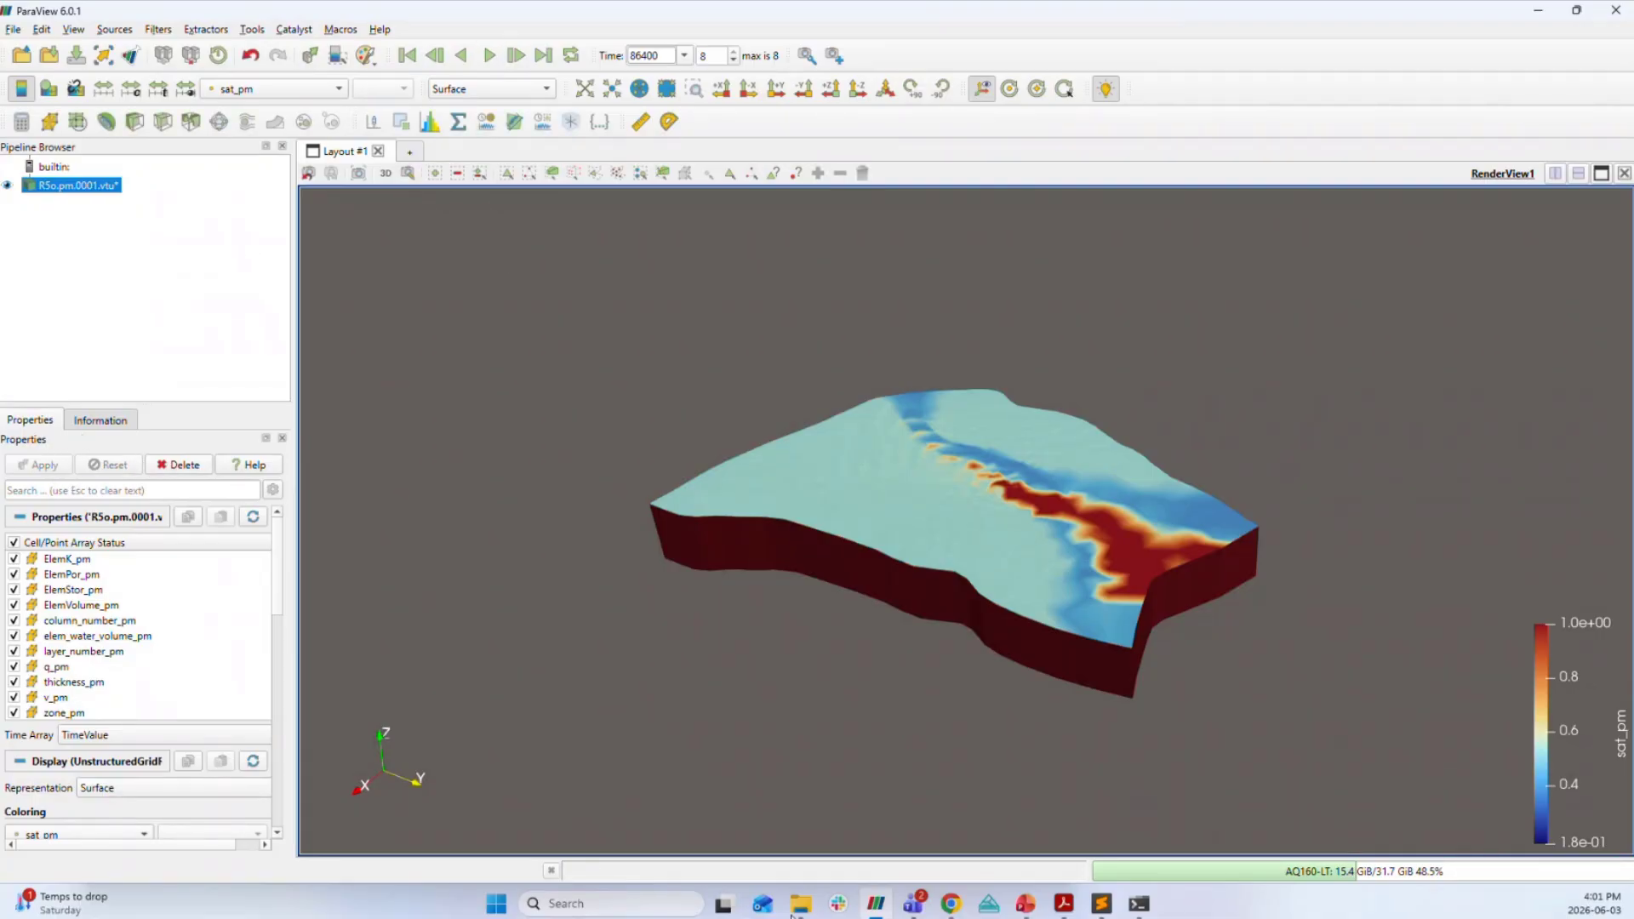
click(794, 911)
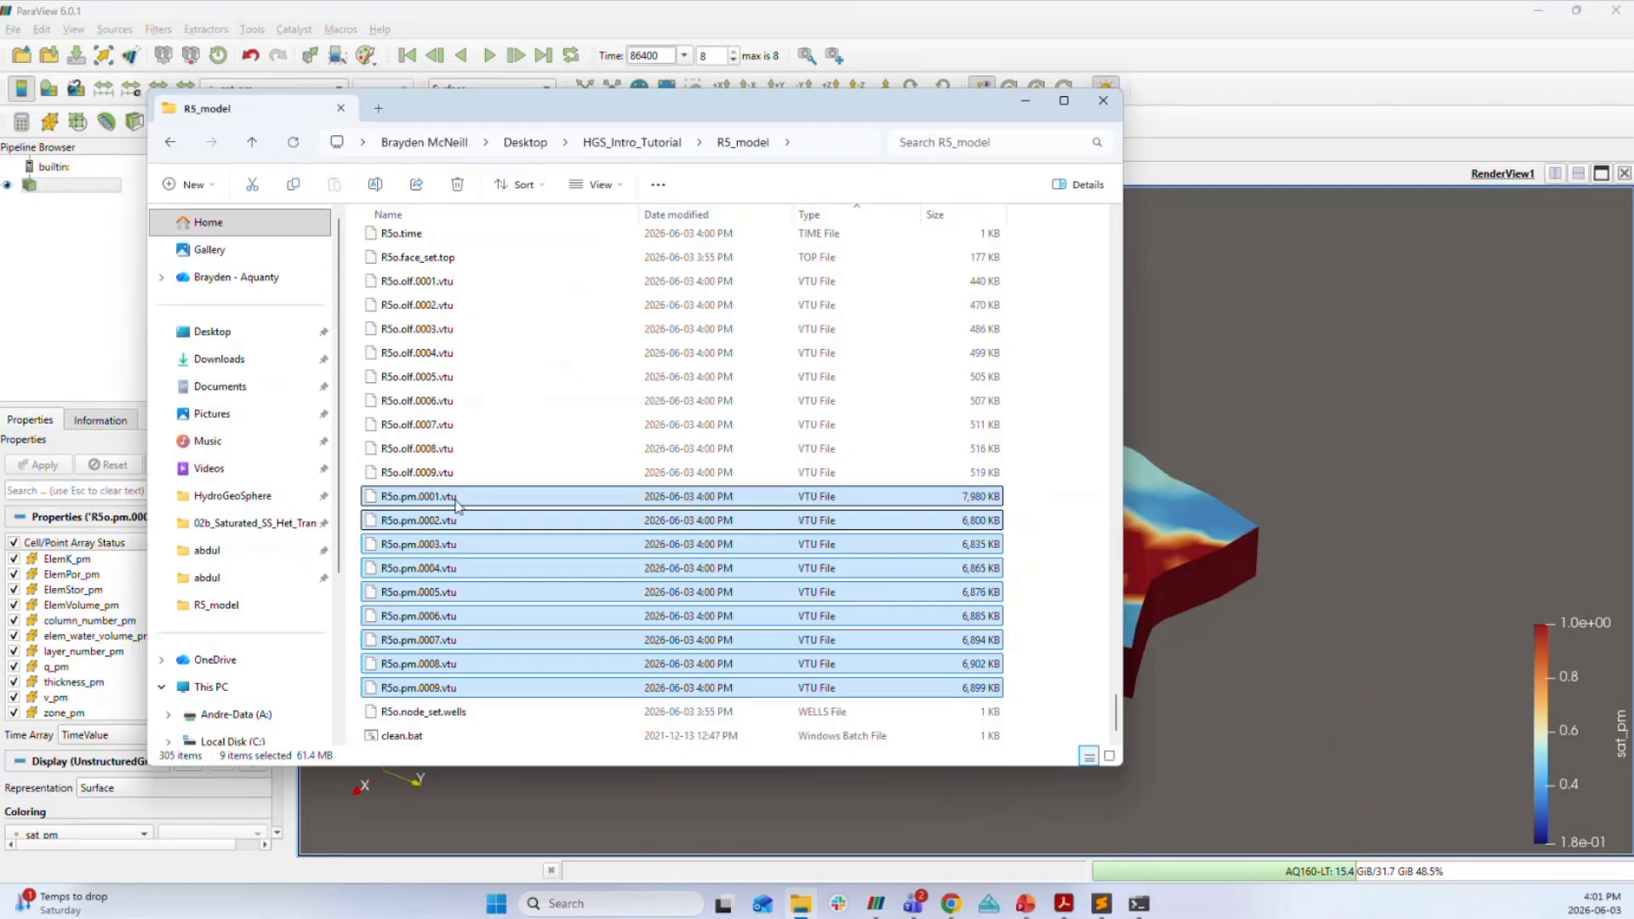
Load R5o.olf.0001–0009.vtu into ParaView and hide the pm source.
click(438, 285)
shift+click(422, 472)
drag(421, 472, 55, 292)
click(304, 375)
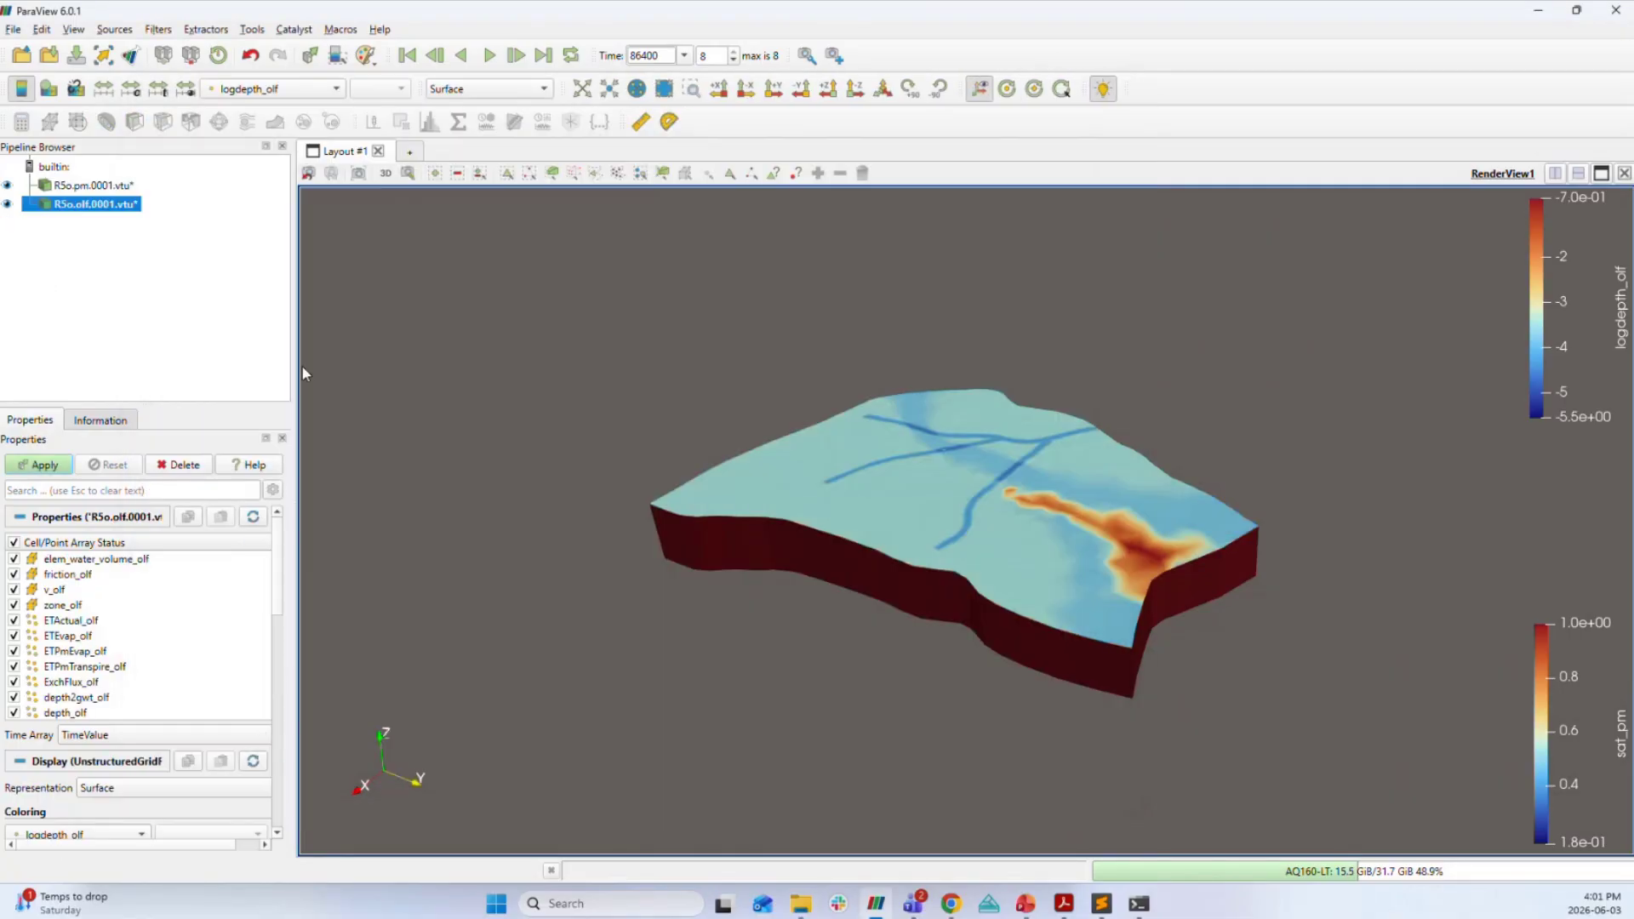
click(7, 184)
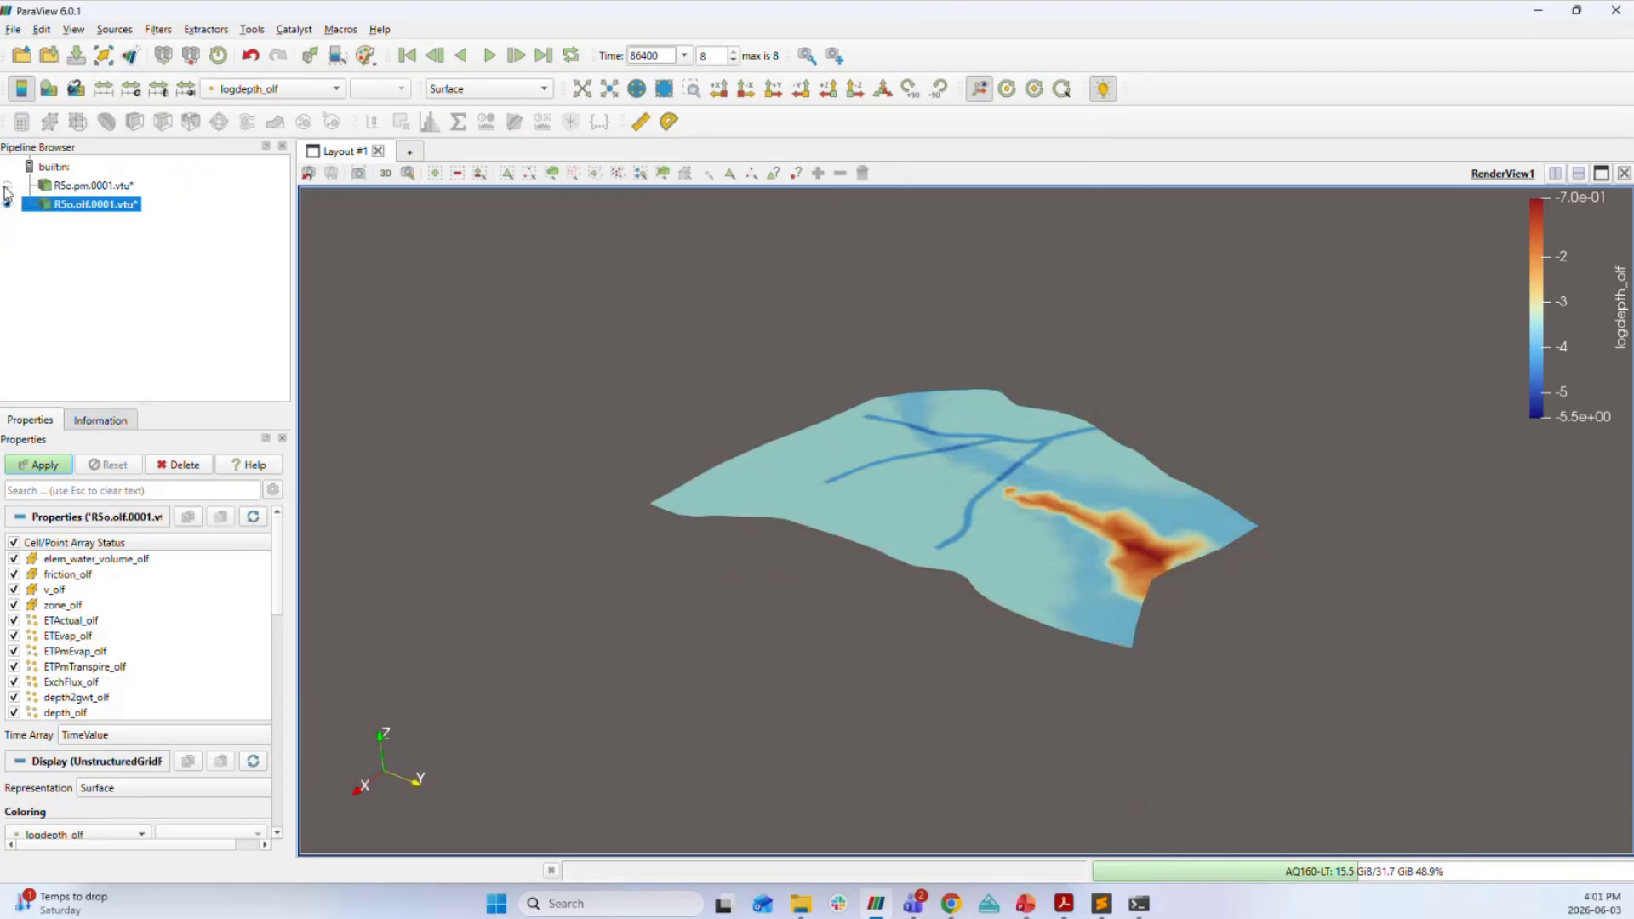
Colour the olf surface by depth_olf at time 86400 and zoom in on the ponded-water hotspot.
click(305, 88)
click(256, 153)
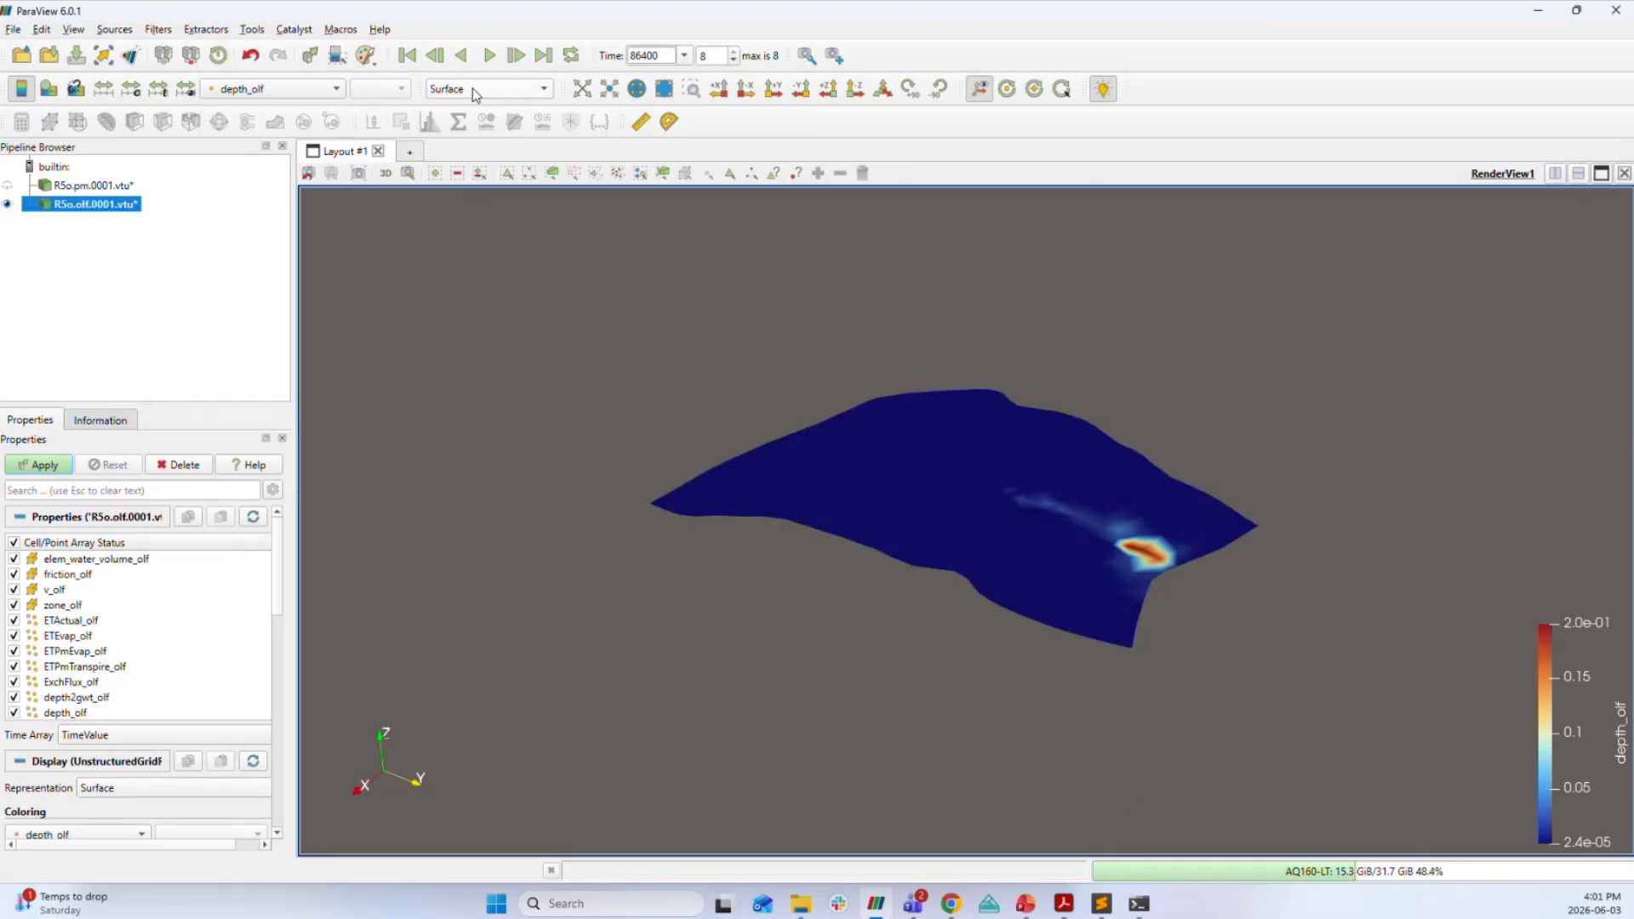
click(407, 55)
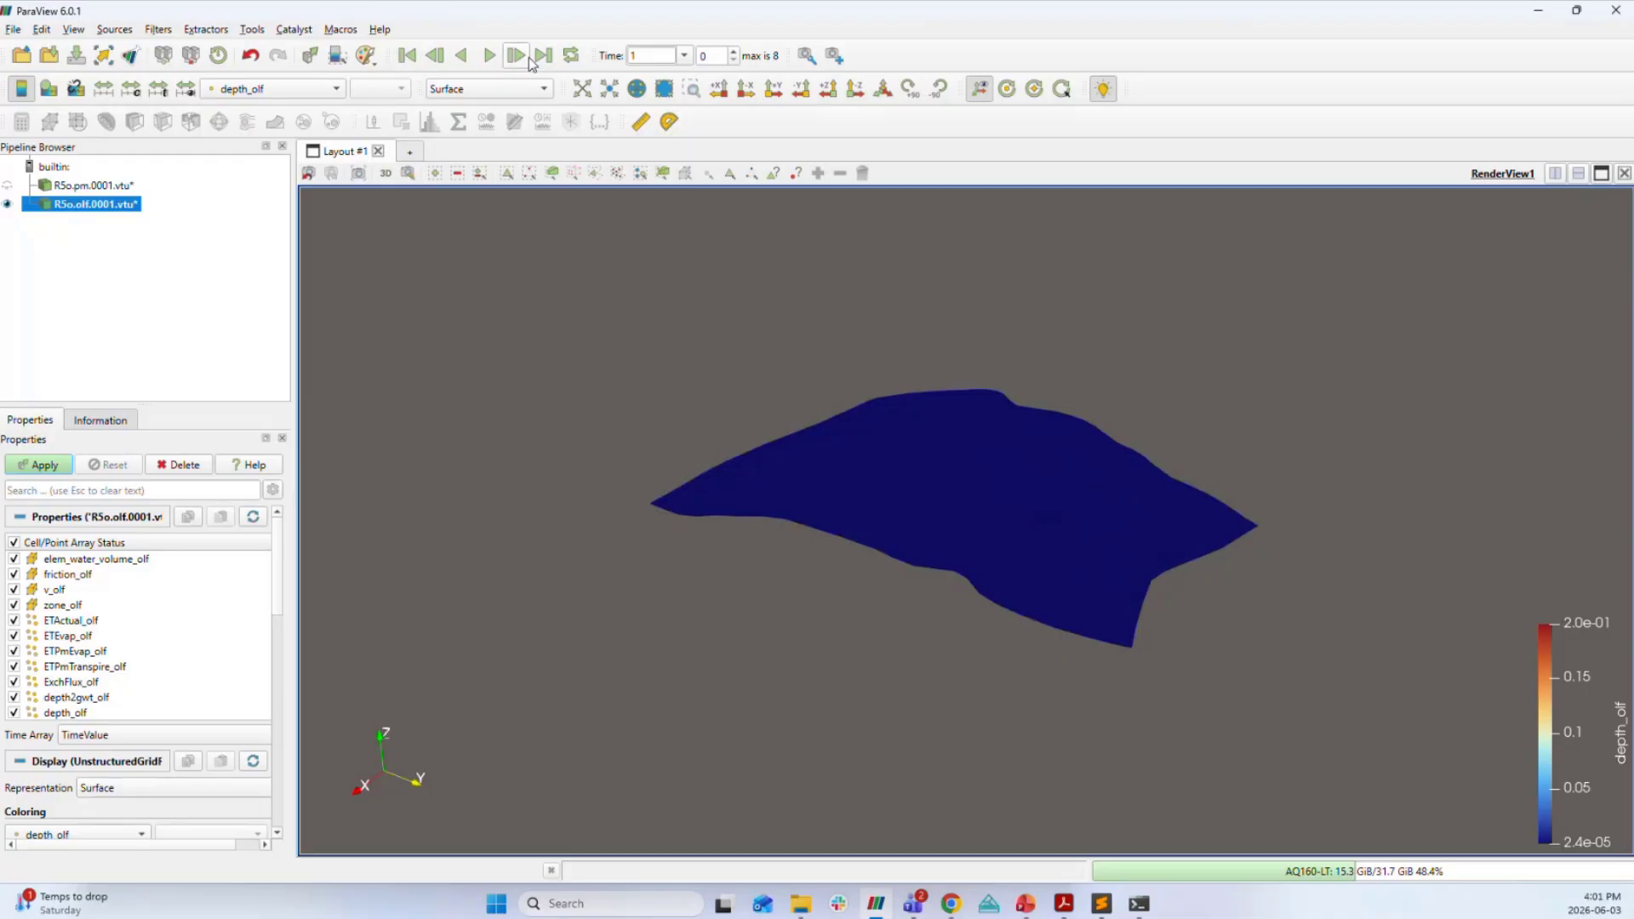
click(516, 56)
click(516, 57)
click(516, 56)
click(516, 57)
click(516, 56)
click(516, 56)
drag(1064, 708, 954, 710)
scroll(950, 704, up, 3)
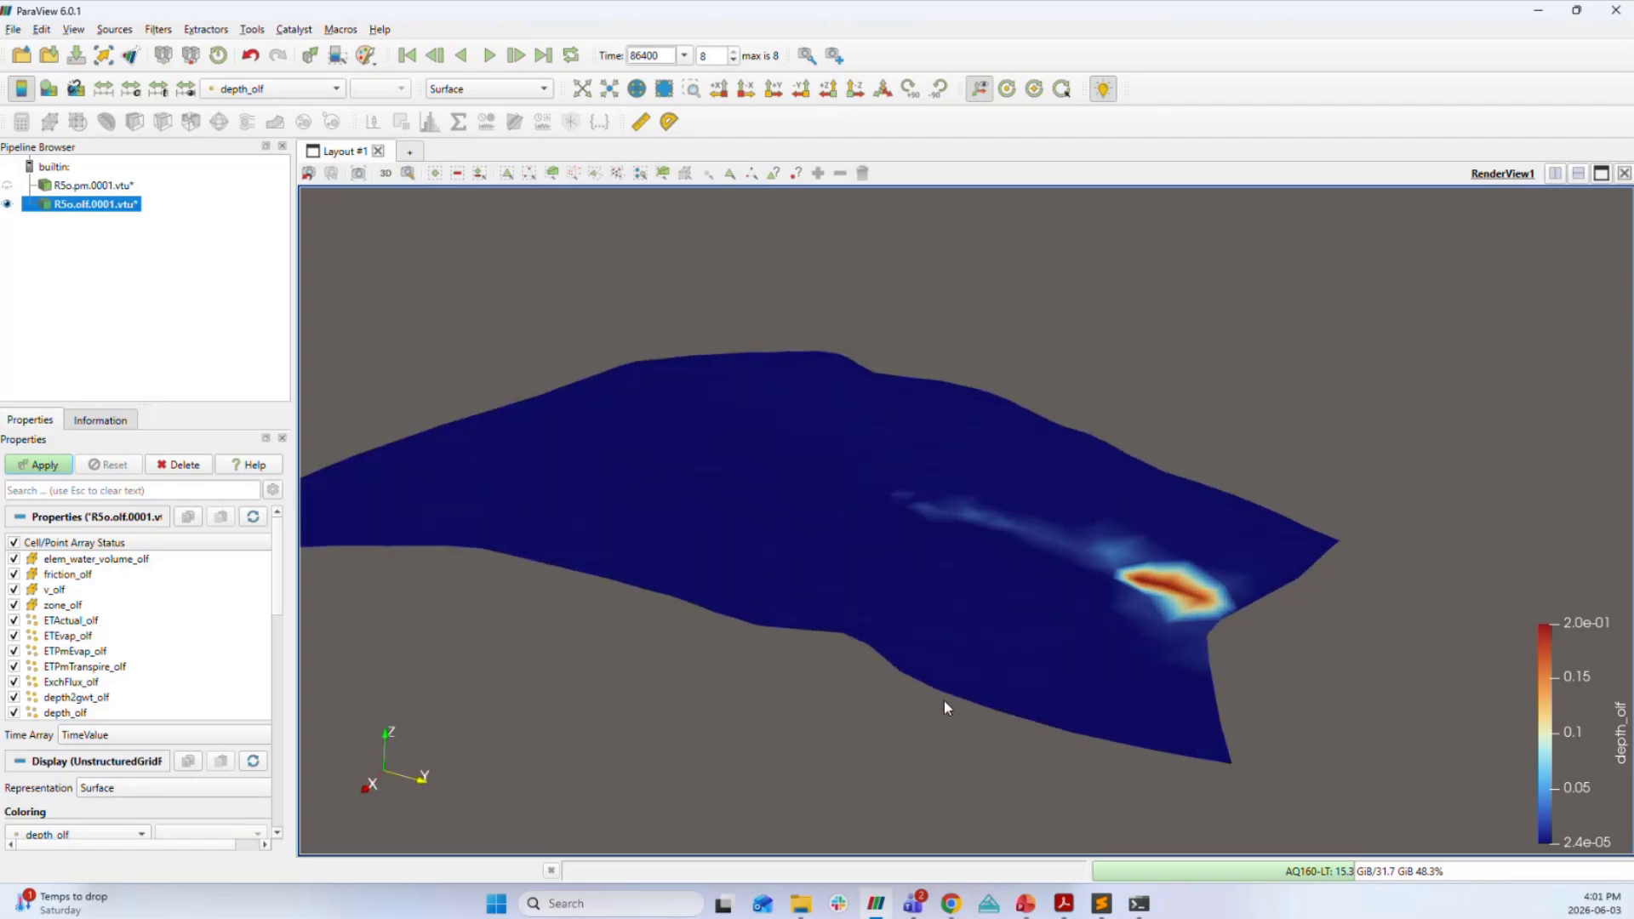
drag(911, 653, 1026, 650)
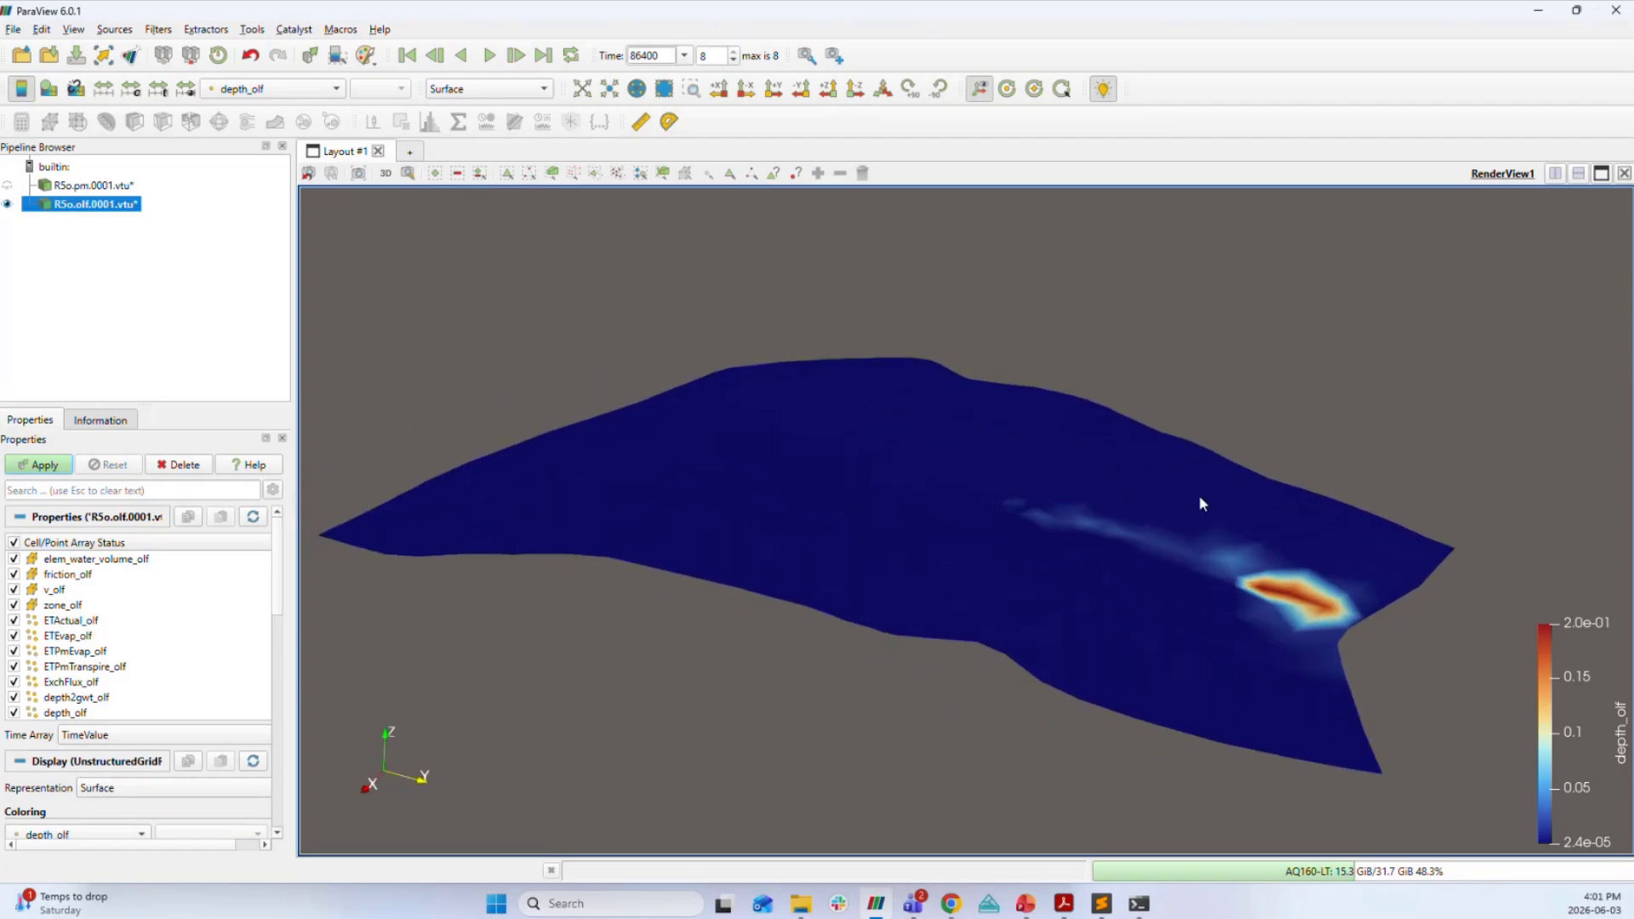